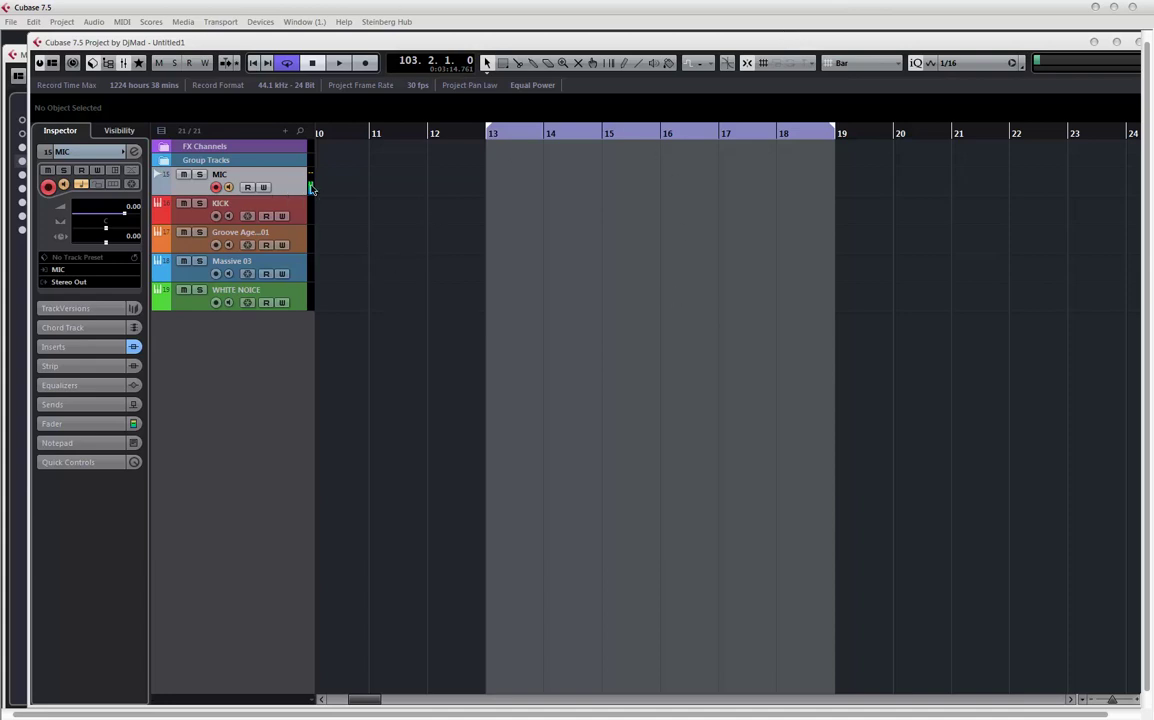
- Look through the tracks inside the FX Channels folder and the Group Tracks folder
left_click(165, 148)
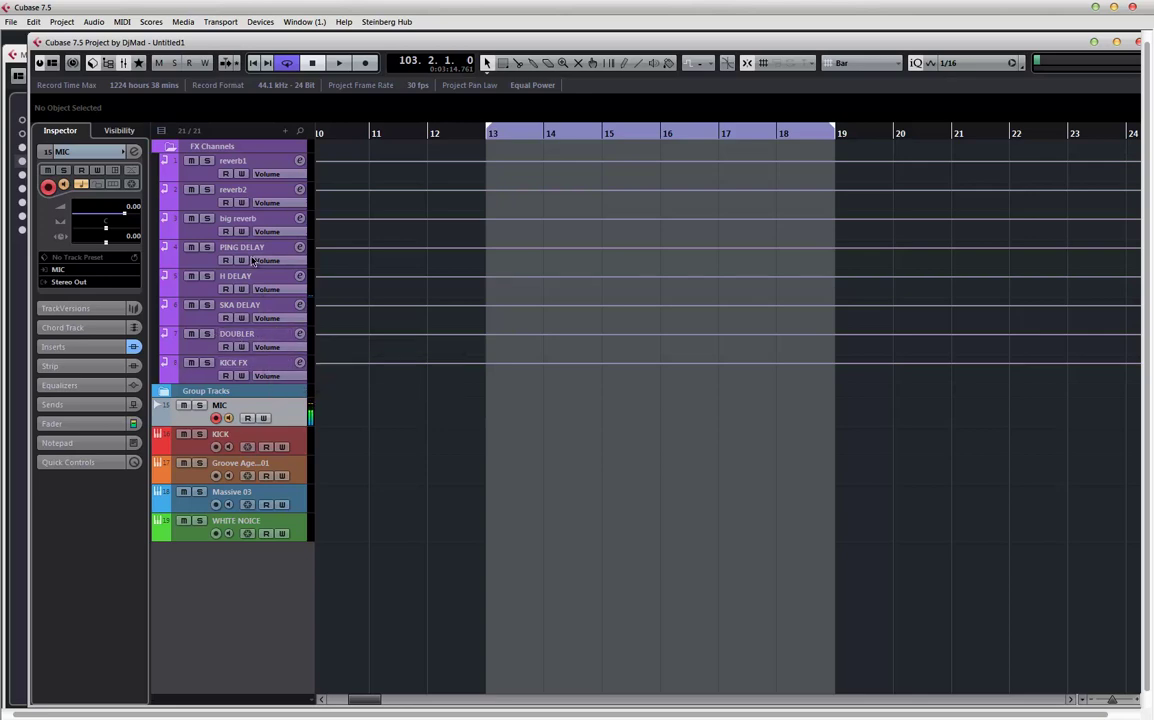
left_click(169, 148)
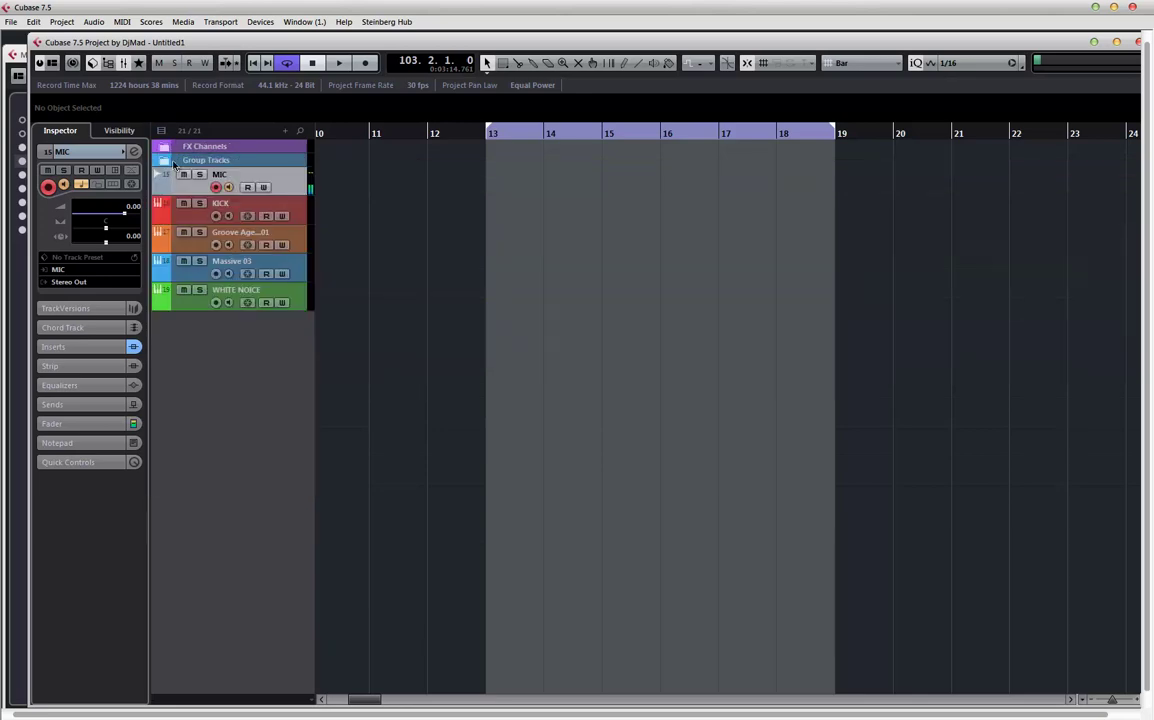
left_click(164, 161)
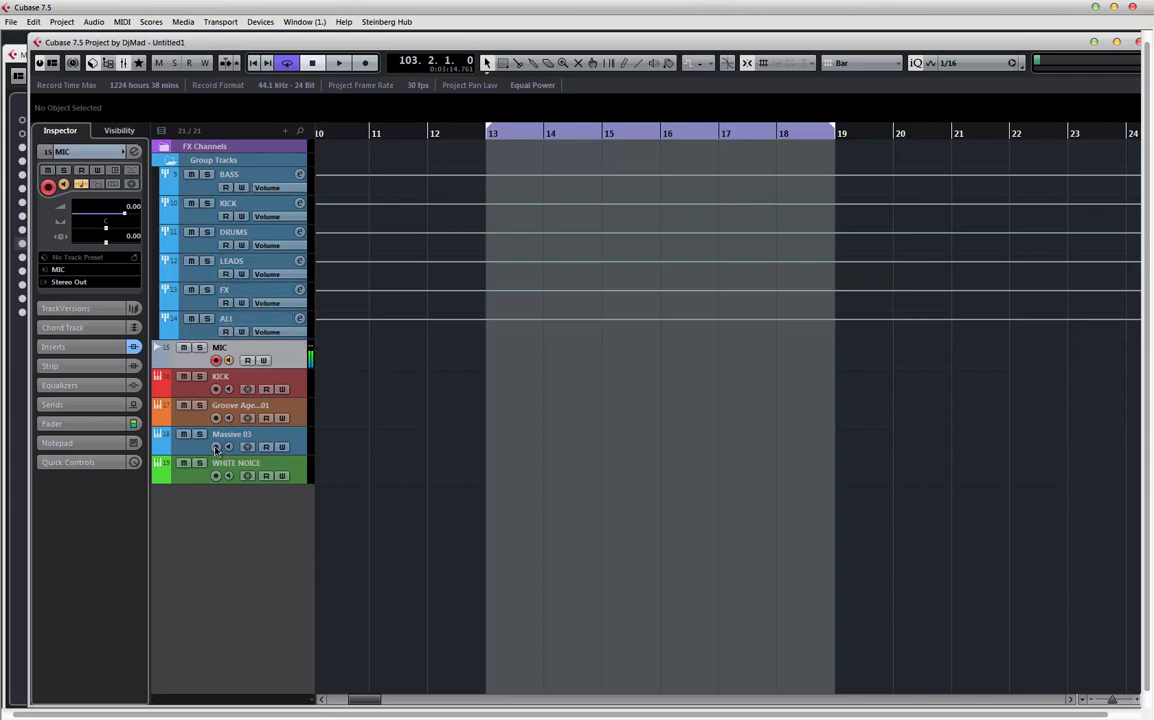
- View the FX channels in the MixConsole by toggling their visibility, and return to the project with the Group Tracks folder collapsed
key("F3")
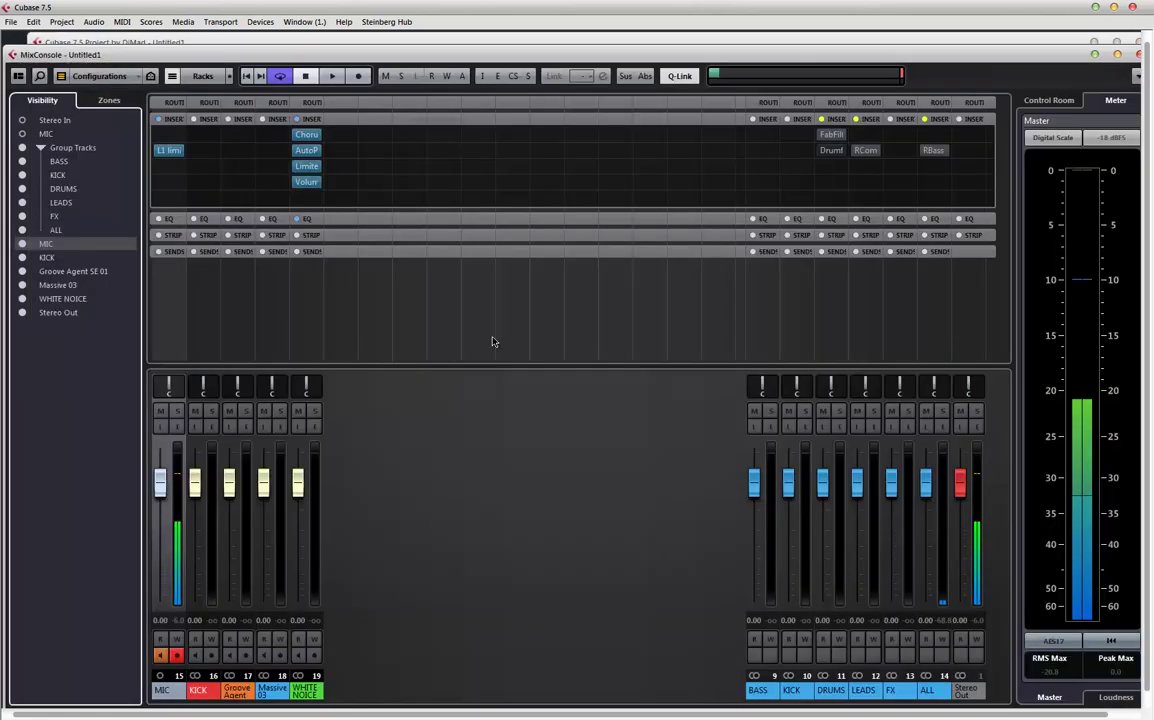
left_click(61, 77)
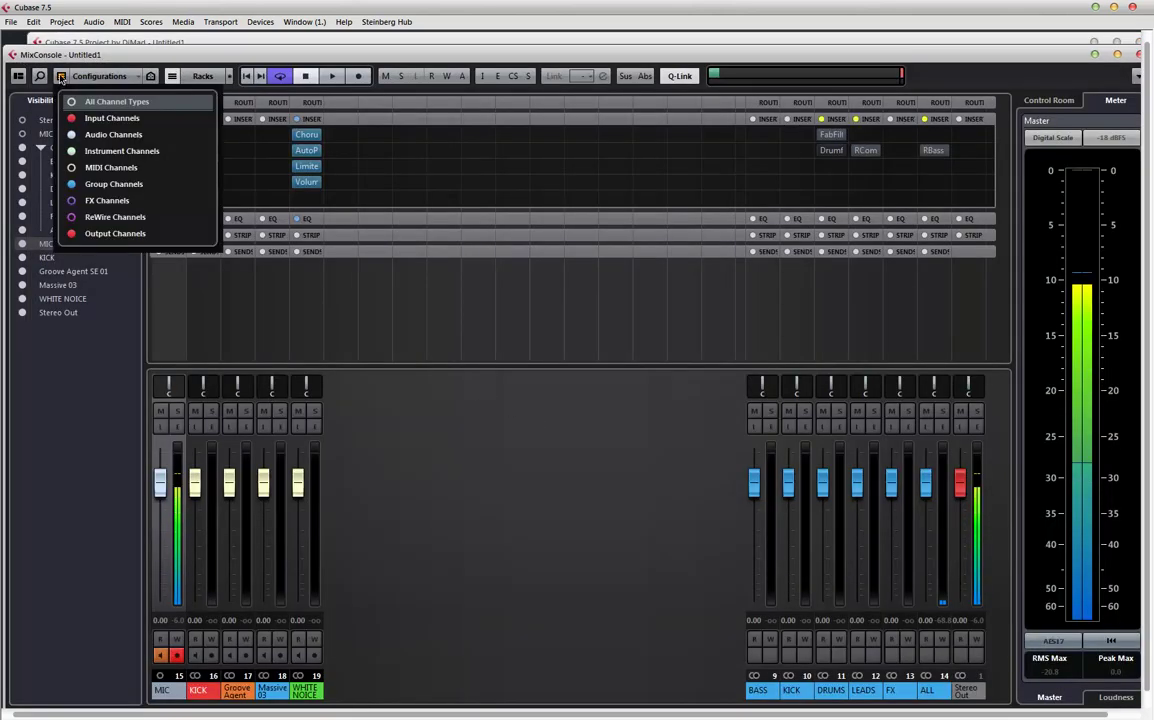
left_click(99, 202)
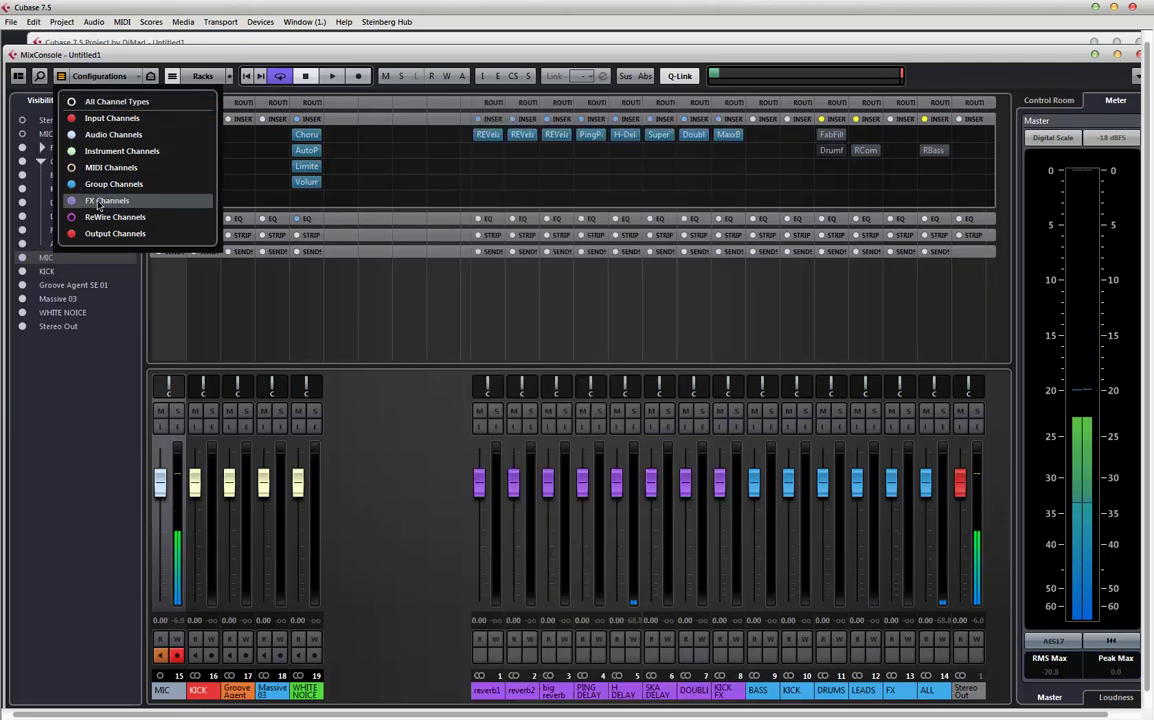
left_click(99, 201)
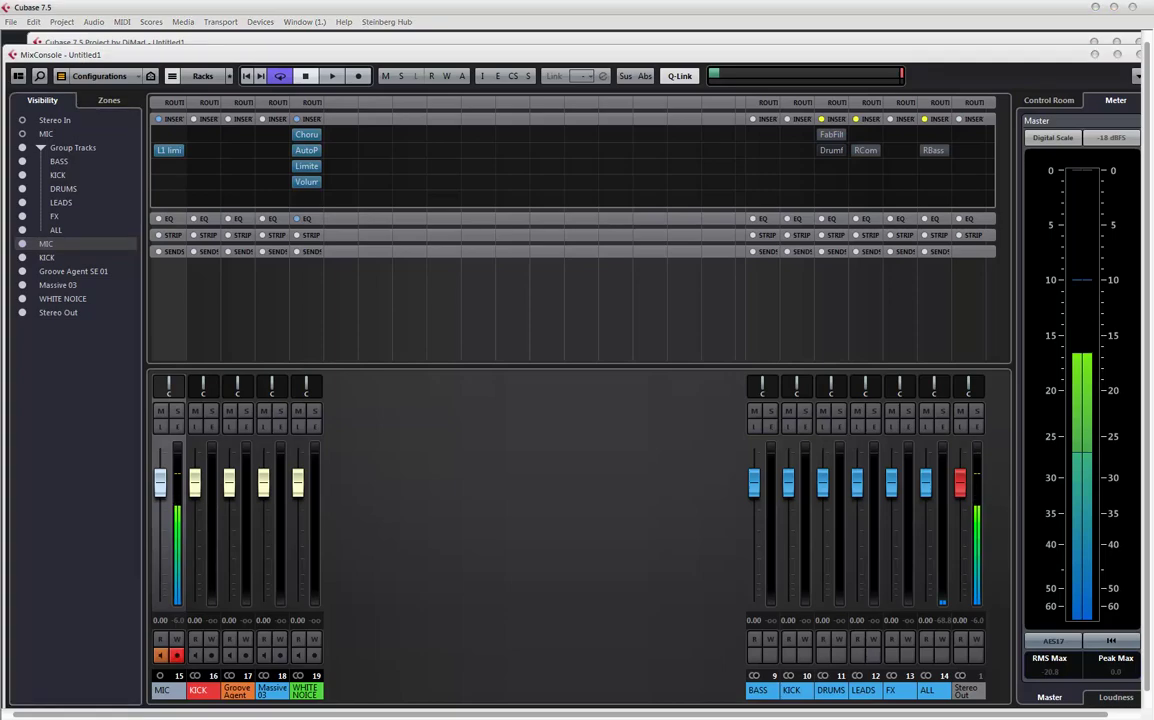
left_click_drag(1060, 169, 486, 133)
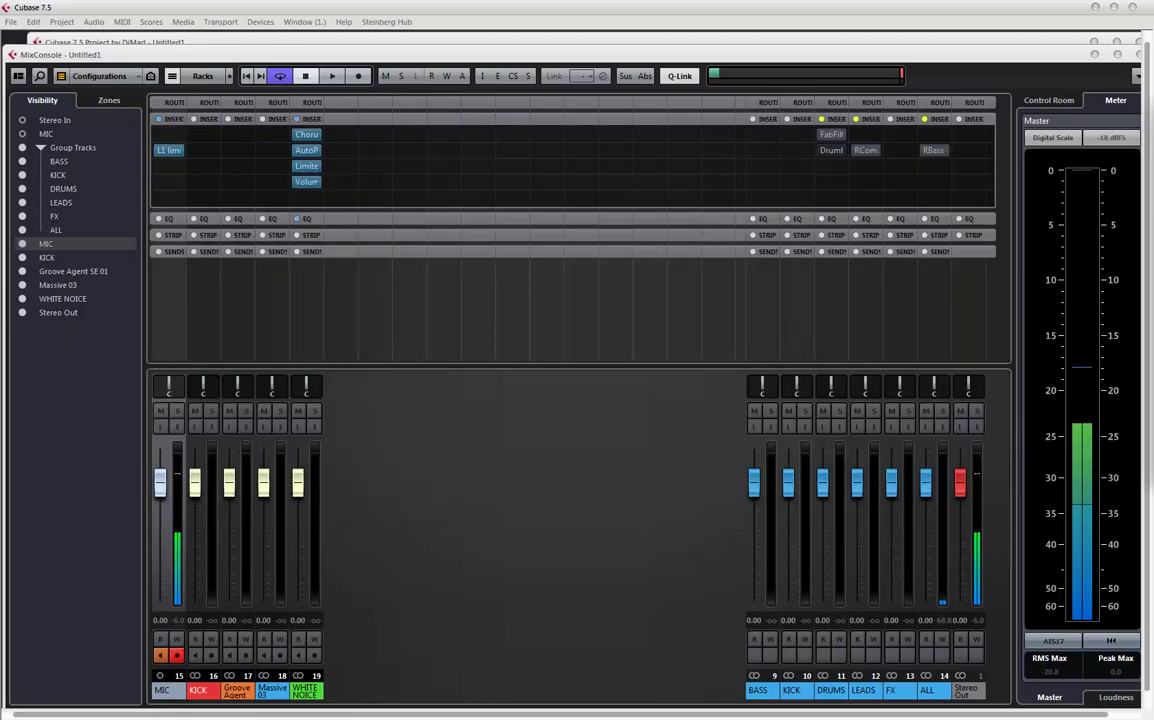
left_click(717, 95)
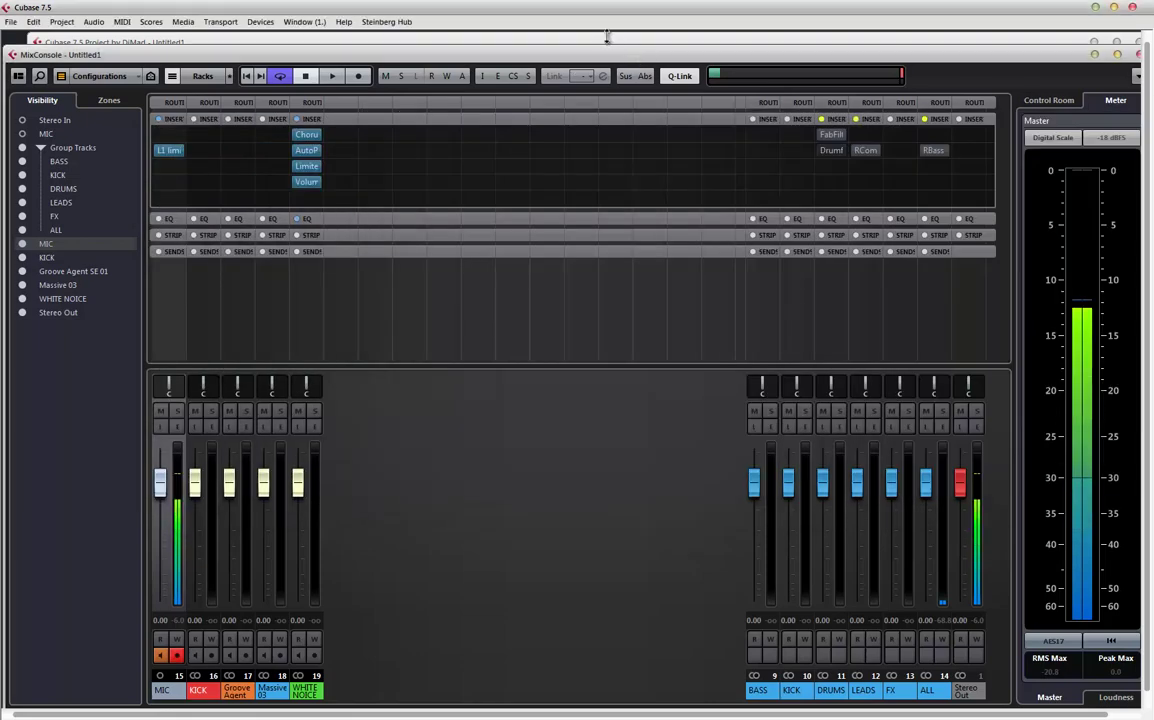
left_click(641, 38)
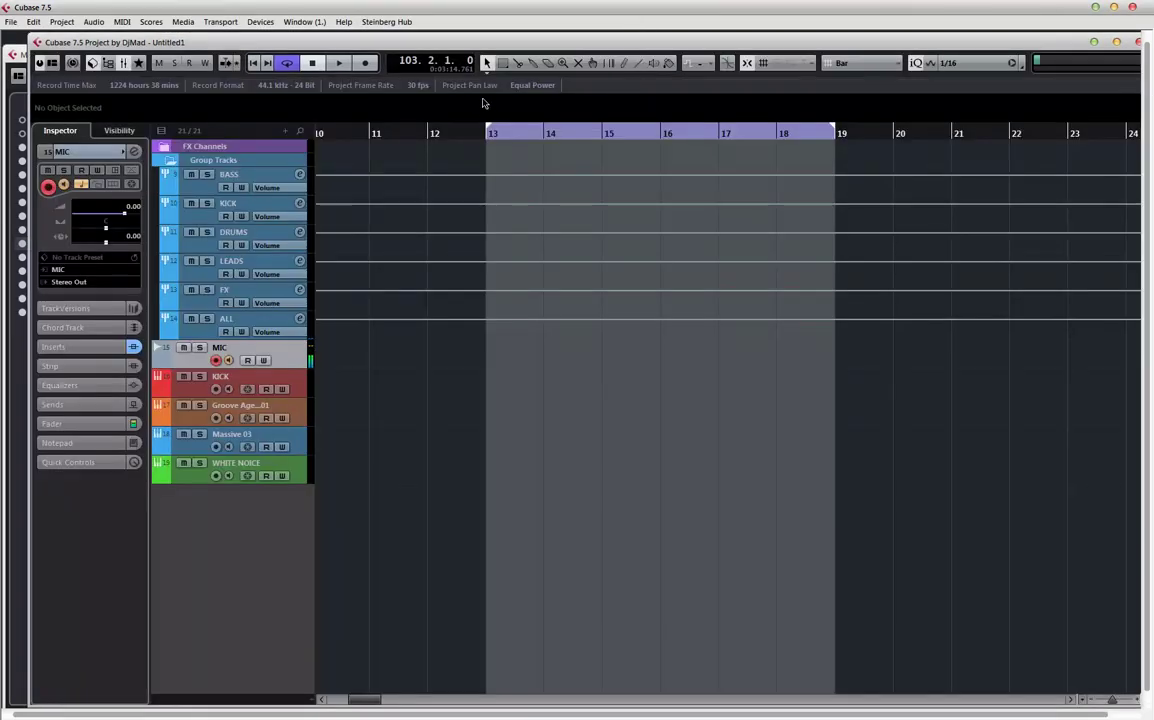
left_click(169, 162)
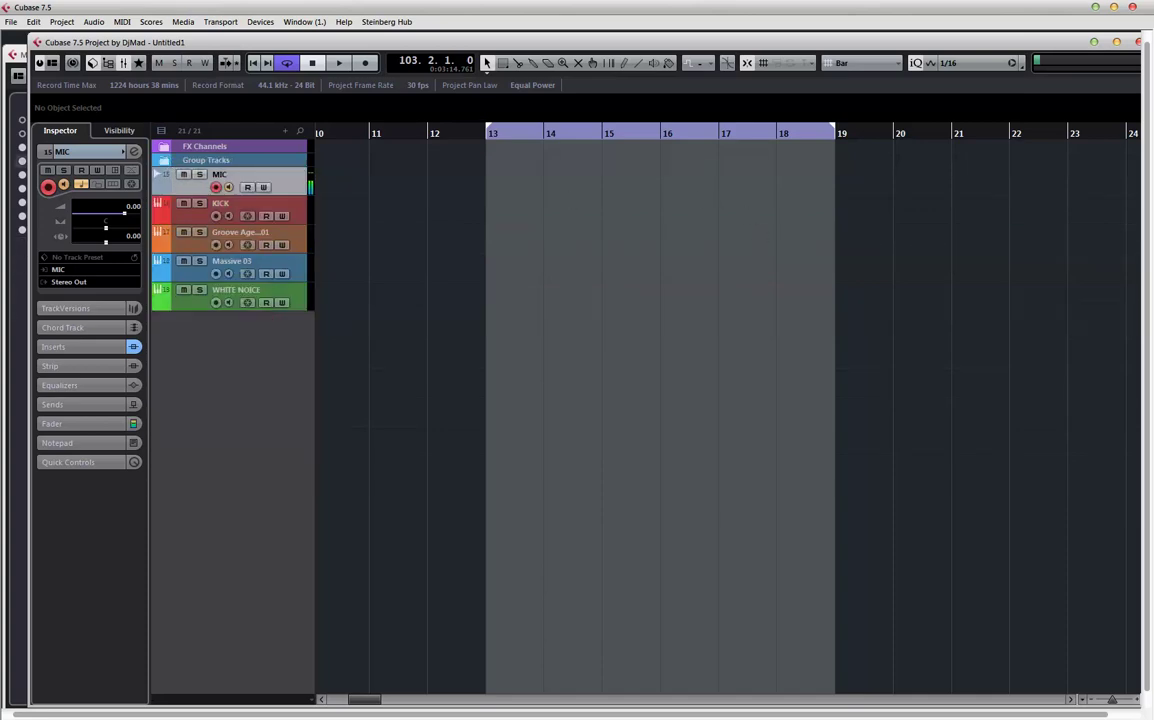
- Add VEH1 FX Loop - 15 from MediaBay to a new audio track at bar 13, and close MediaBay
key("F5")
left_click_drag(602, 158, 563, 160)
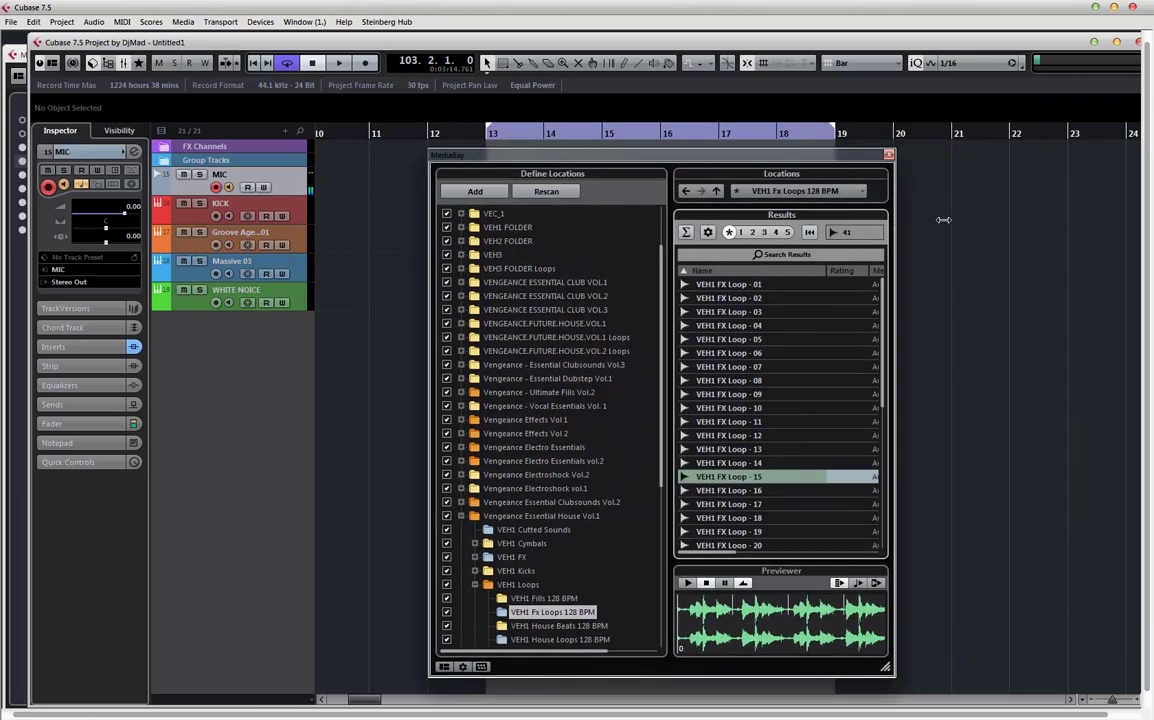
left_click_drag(943, 220, 1030, 219)
left_click_drag(753, 155, 709, 94)
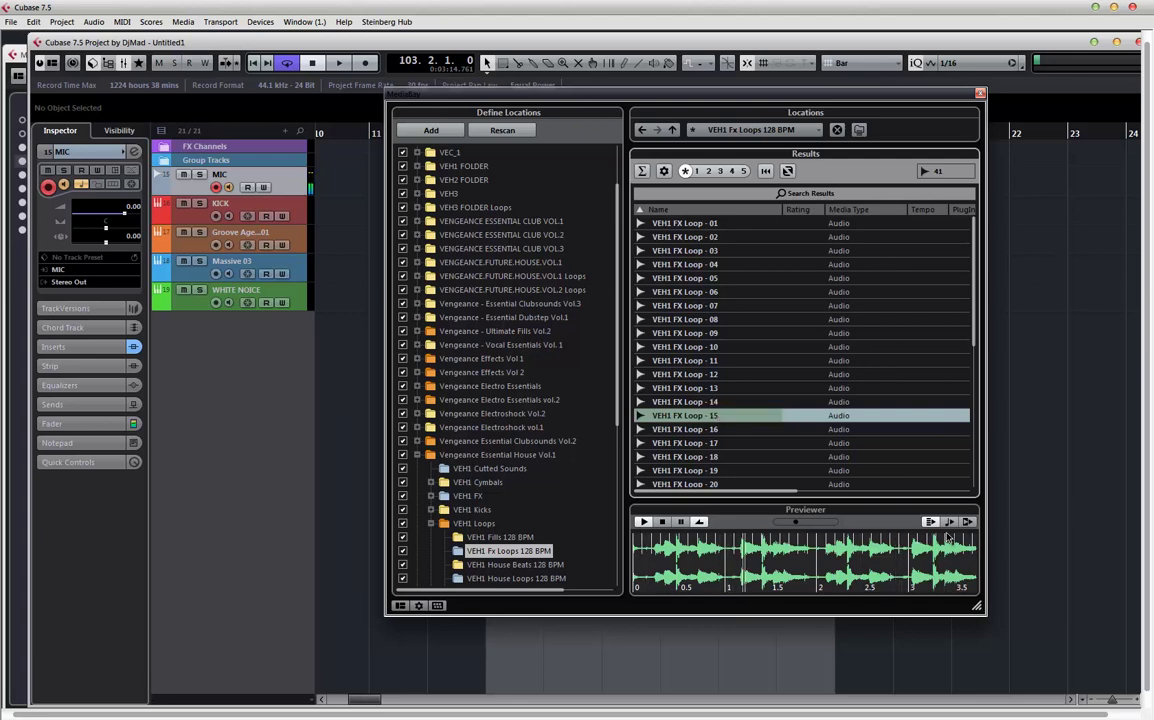
scroll(958, 546, "up", 2)
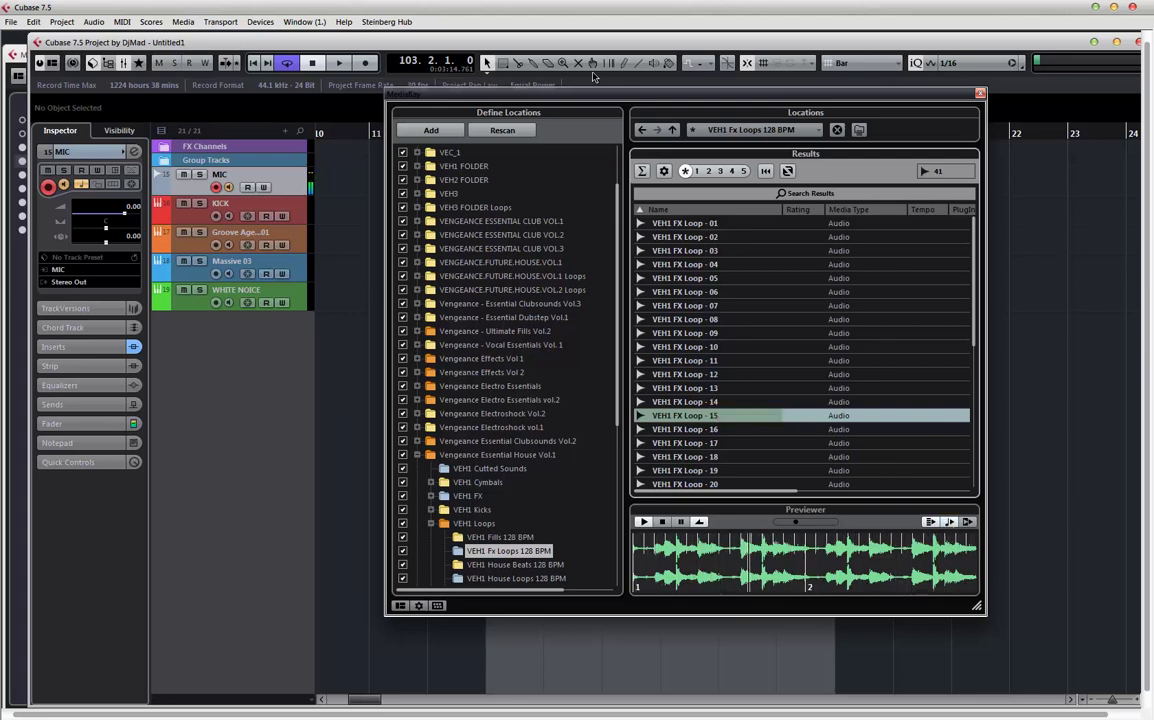
left_click_drag(633, 96, 799, 95)
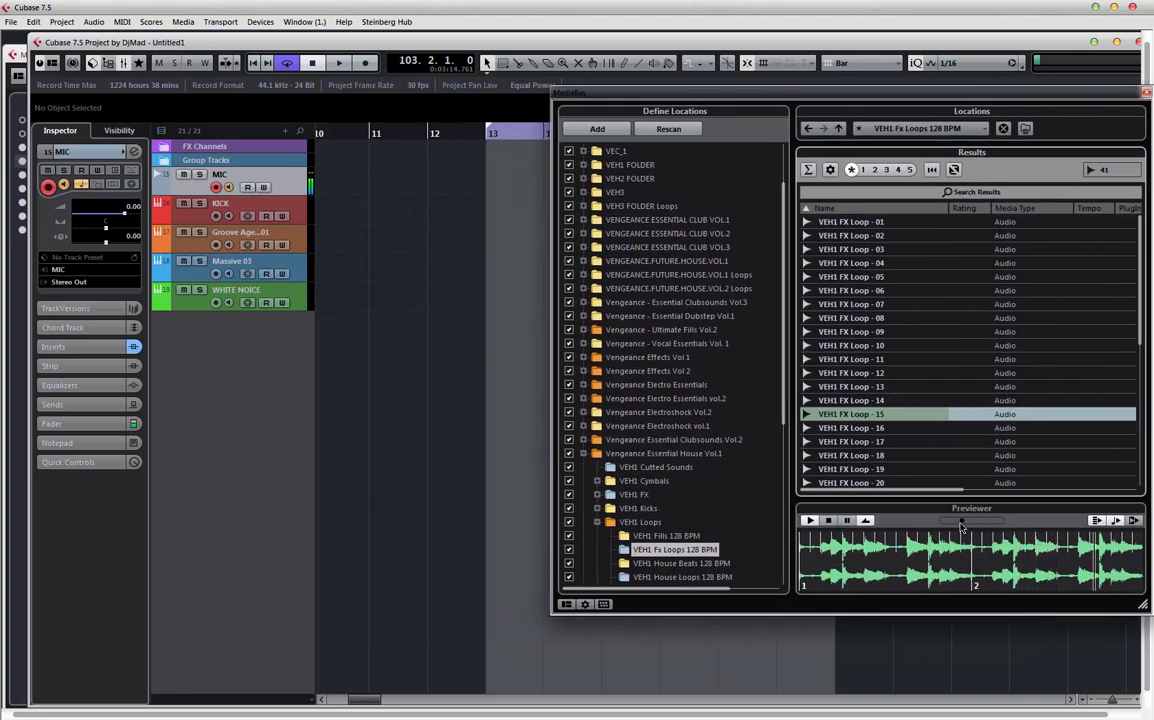
left_click_drag(815, 410, 533, 410)
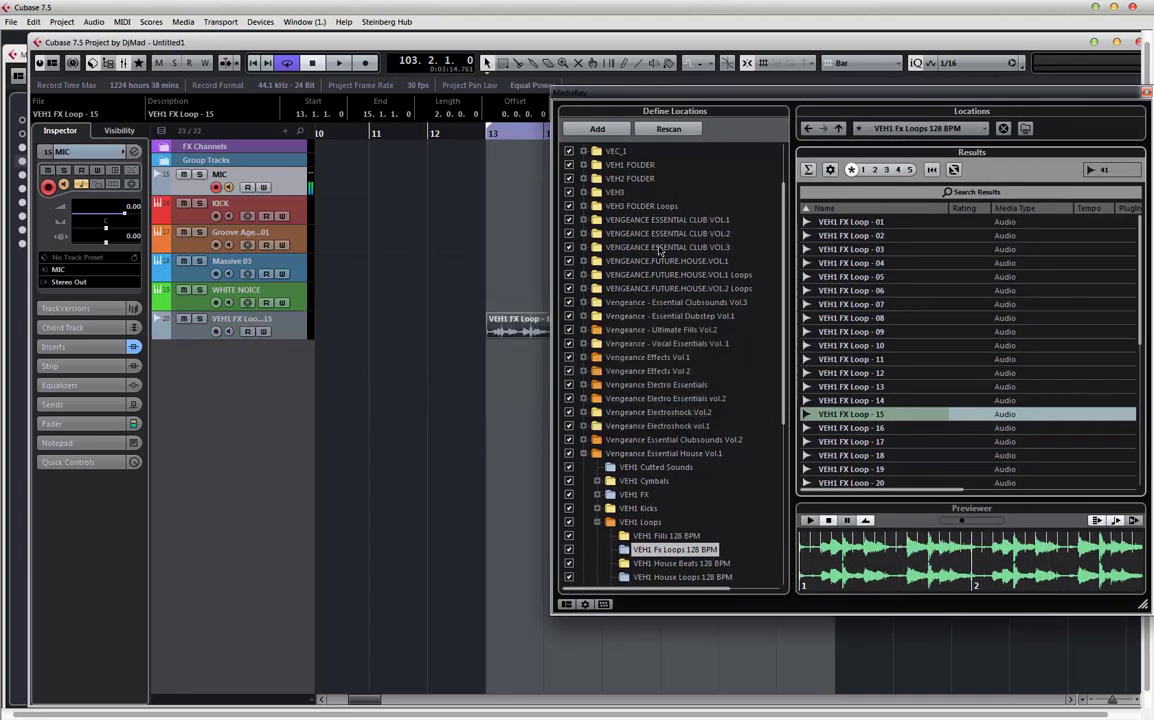
left_click_drag(760, 97, 985, 97)
key("F5")
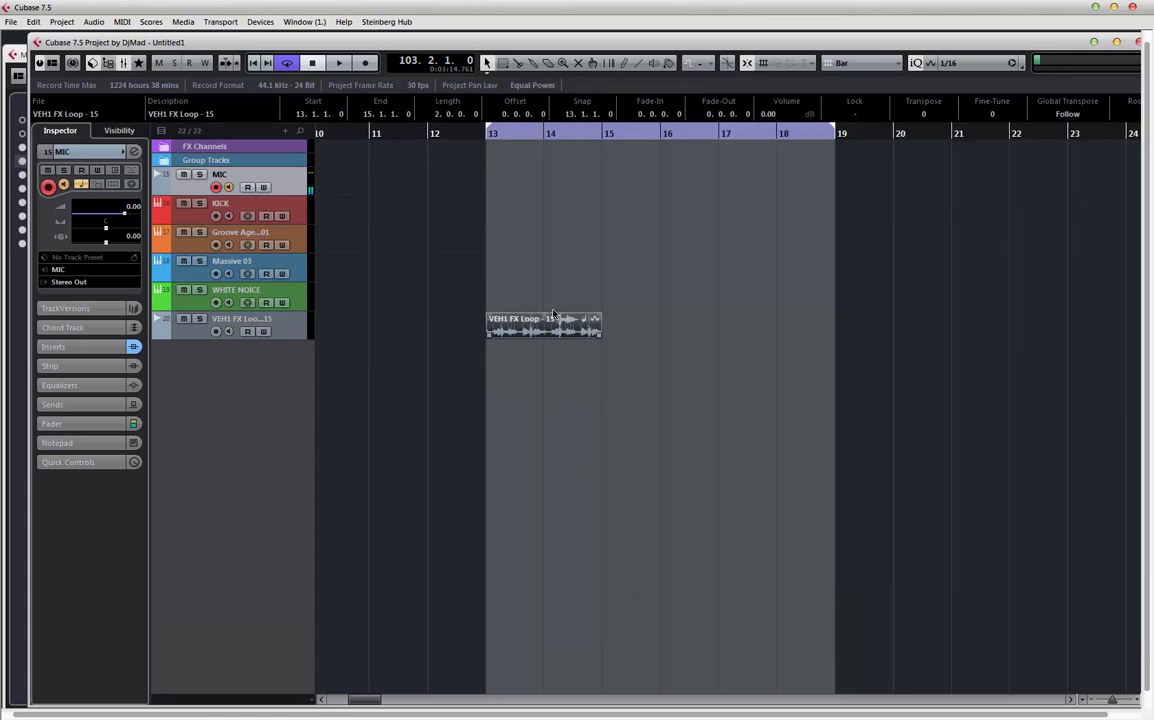
- Enlarge the height of the loop's track and set the locators to the loop clip
left_click_drag(293, 337, 296, 406)
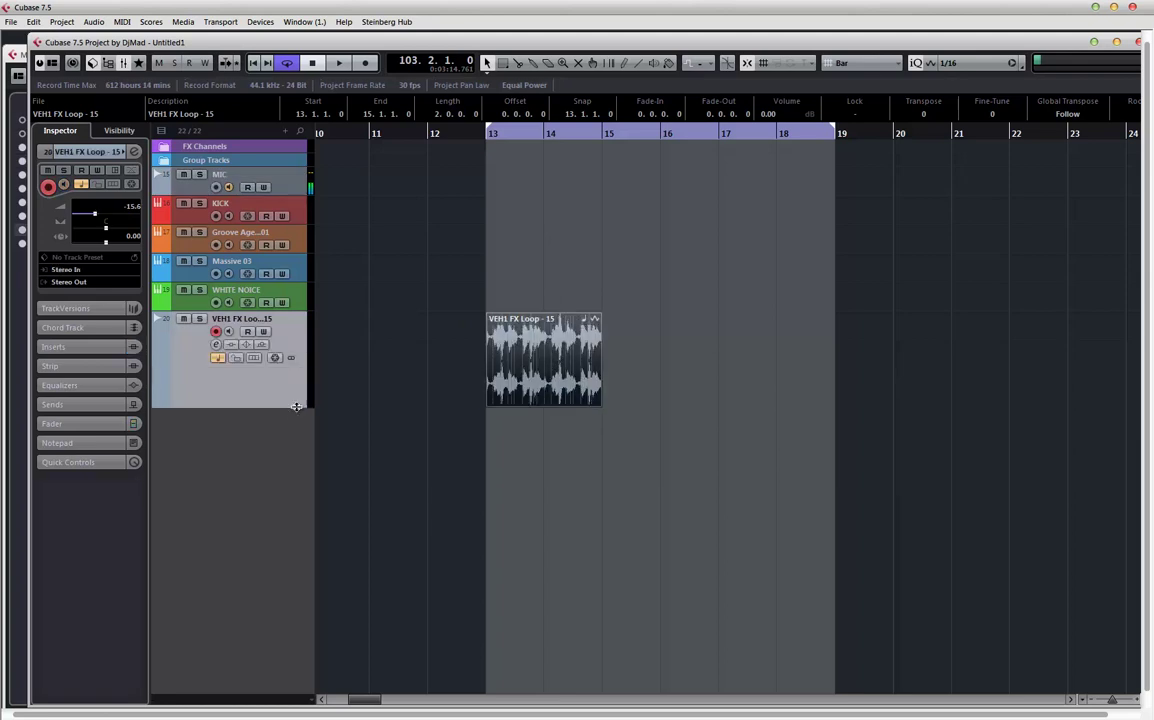
key("h")
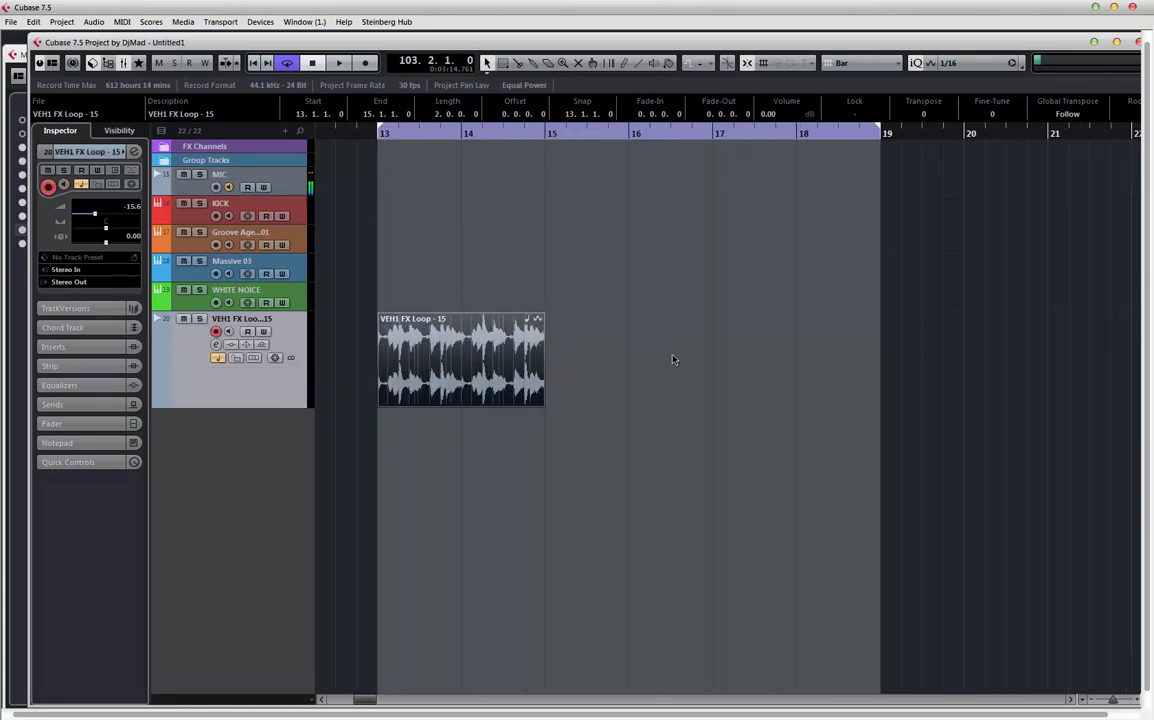
key("p")
key("h")
key("h")
key("h")
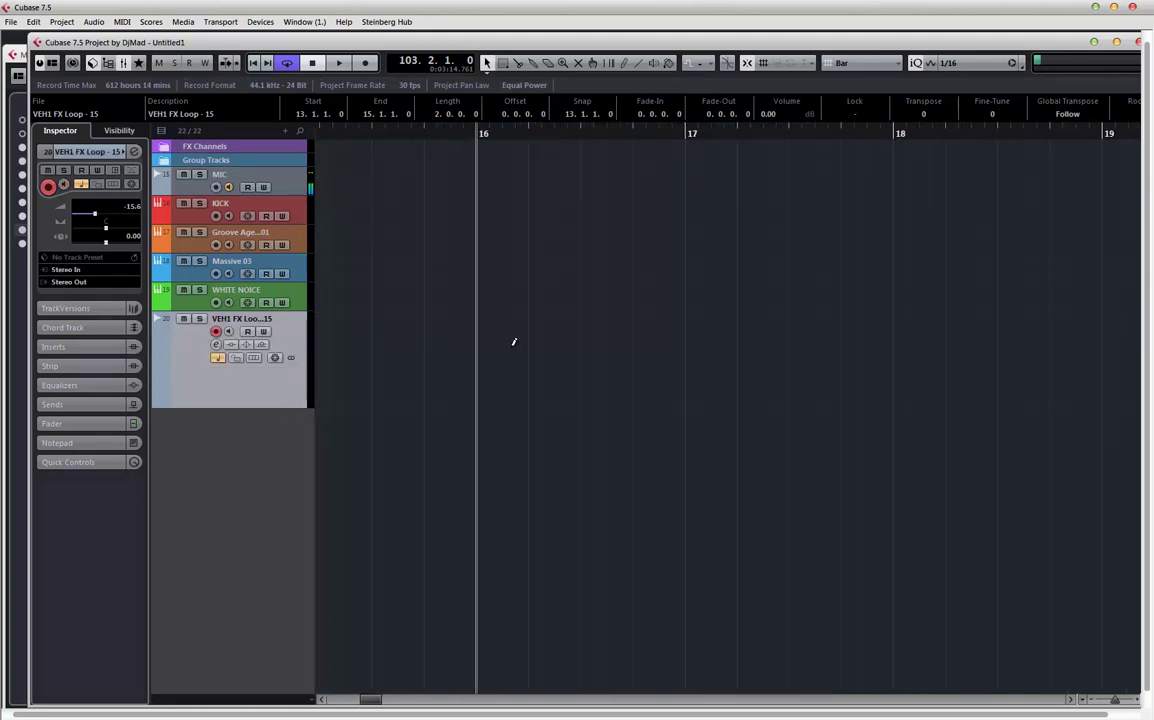
key("g")
key("g")
key("g")
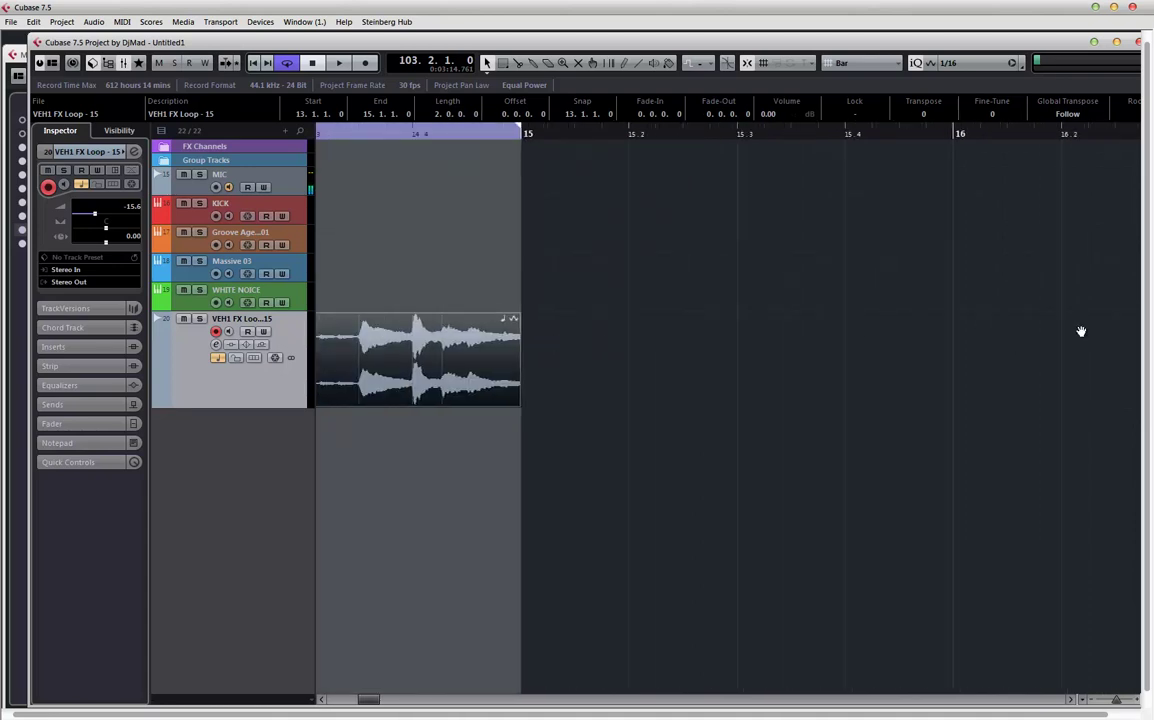
- Play the loop from the left locator at bar 13 to hear it, and stop playback
key("h")
key("h")
key("h")
scroll(918, 323, "right", 5)
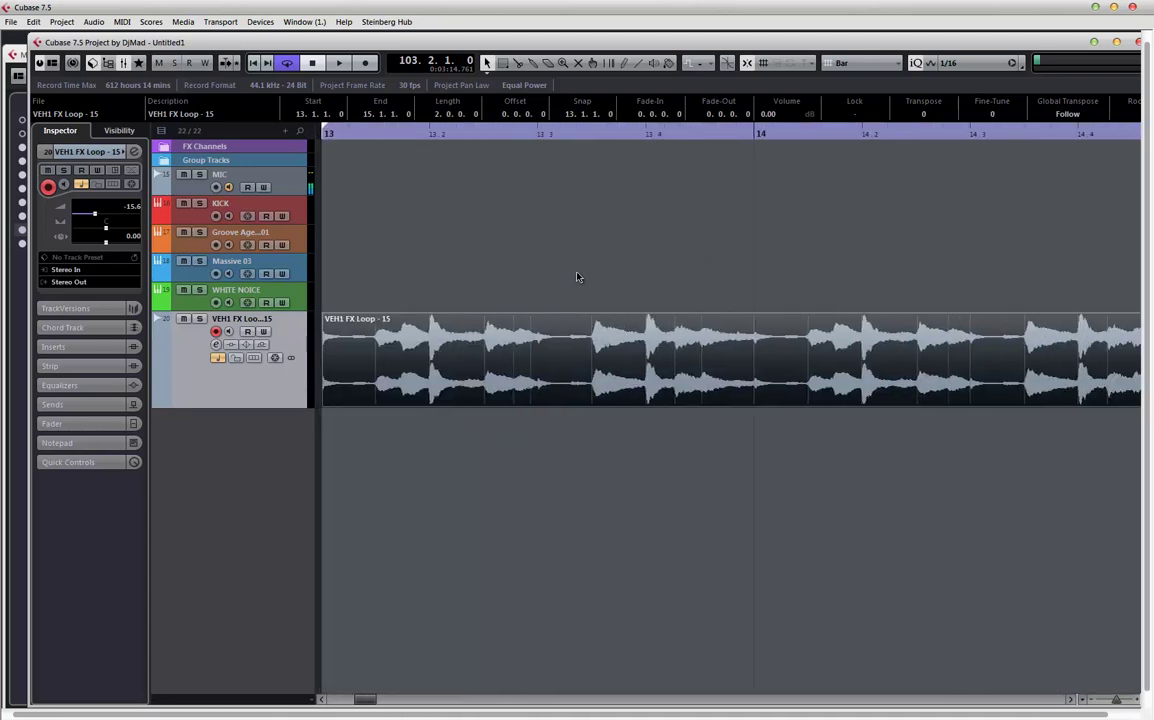
scroll(620, 277, "left", 2)
key("space")
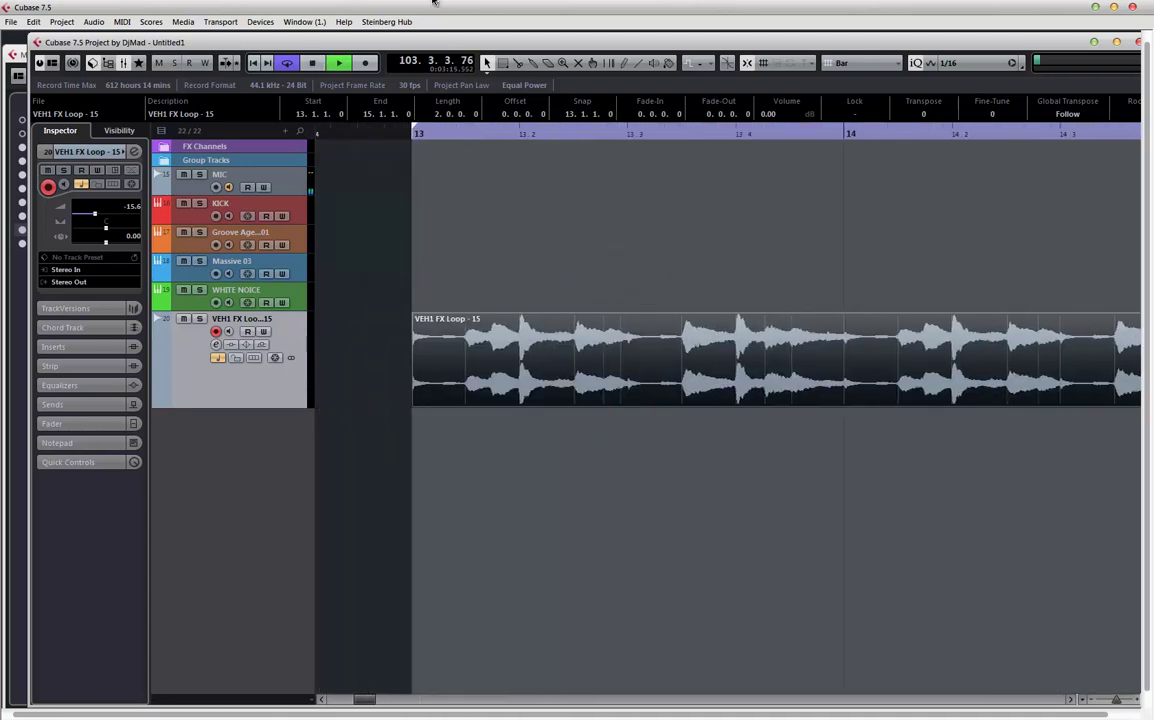
key("KP_1")
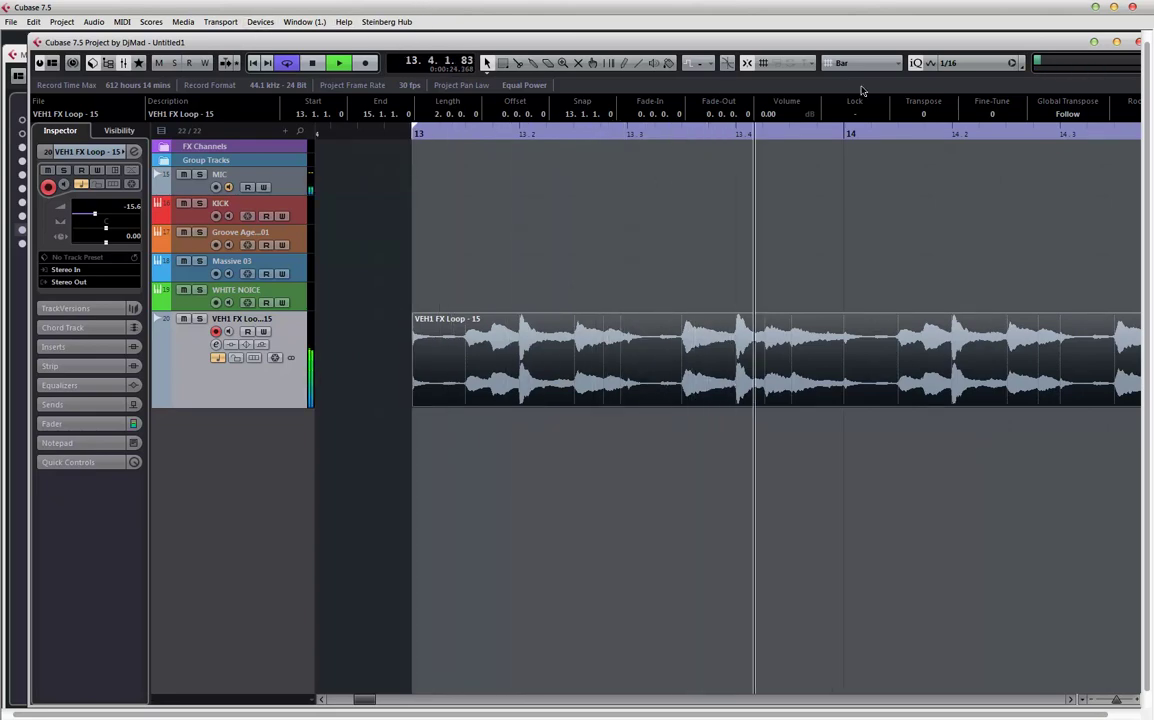
key("space")
- Split the loop clip at bar 14 and cycle playback over its first bar
left_click(762, 350, "alt")
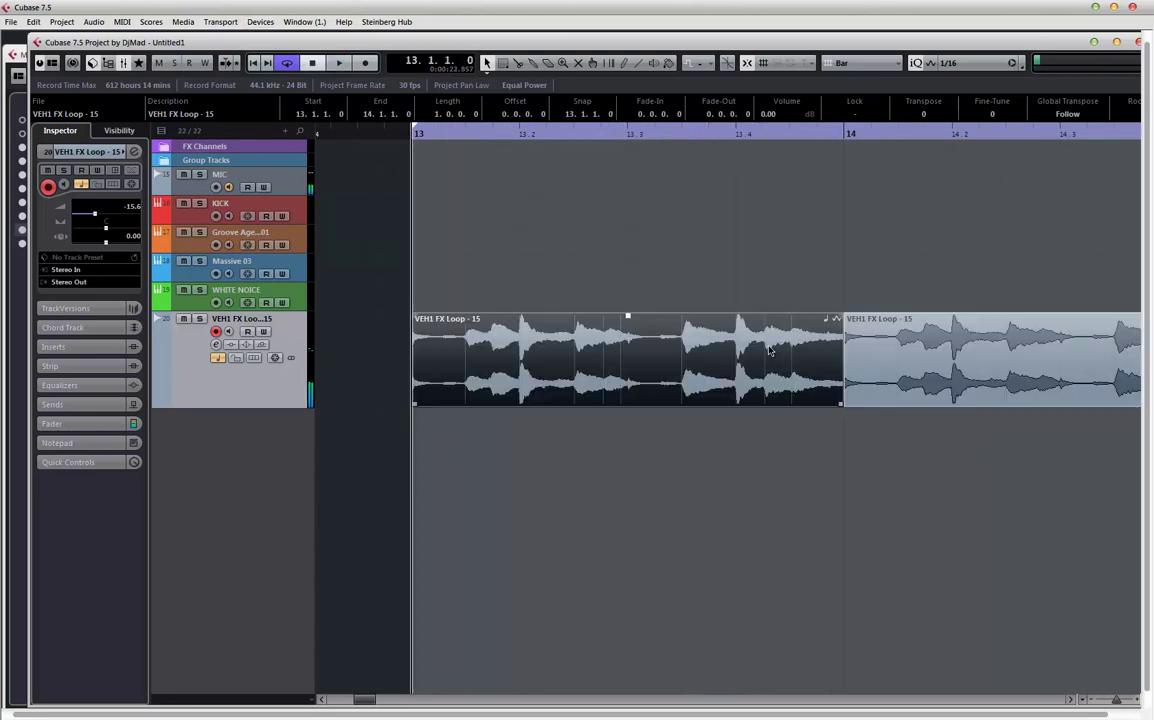
key("p")
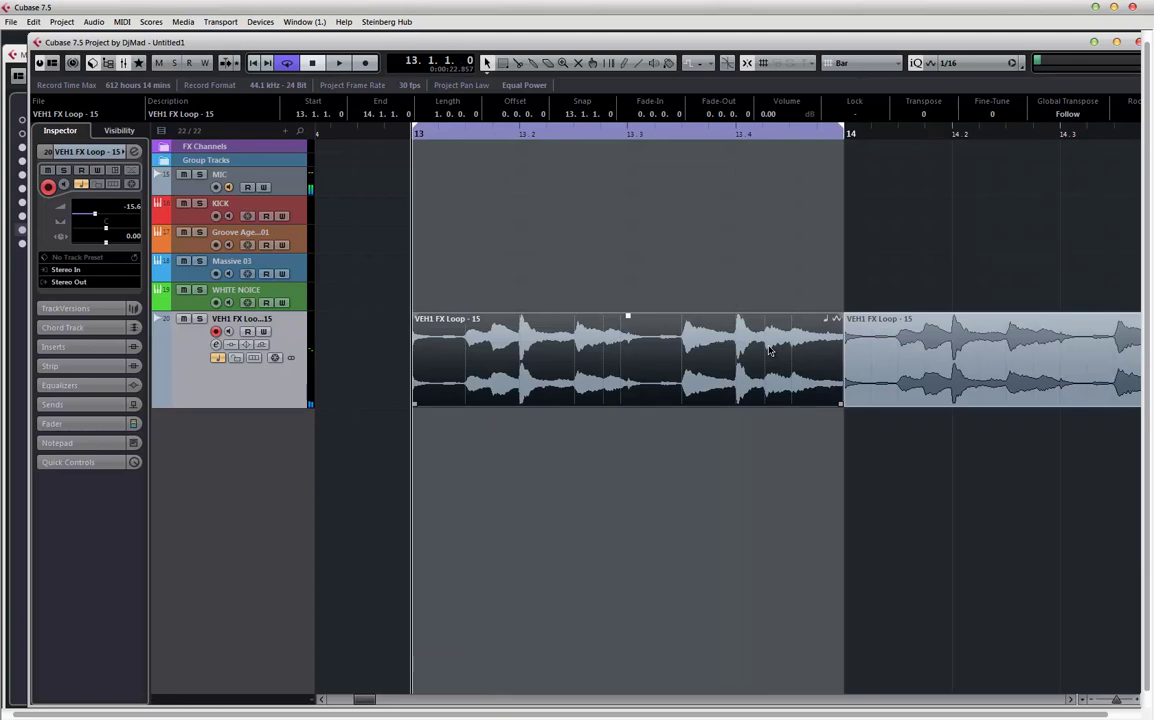
key("space")
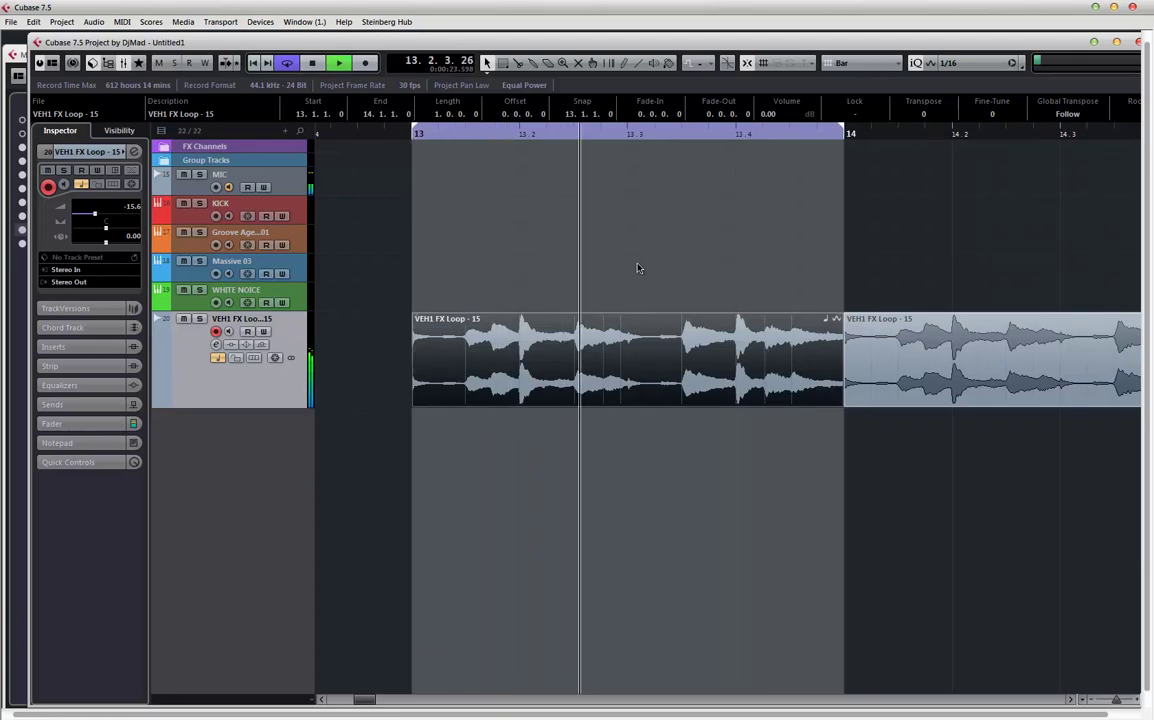
- Set the snap grid type to Use Quantize for cutting the first bar of the loop
key("h")
scroll(600, 260, "left", 5)
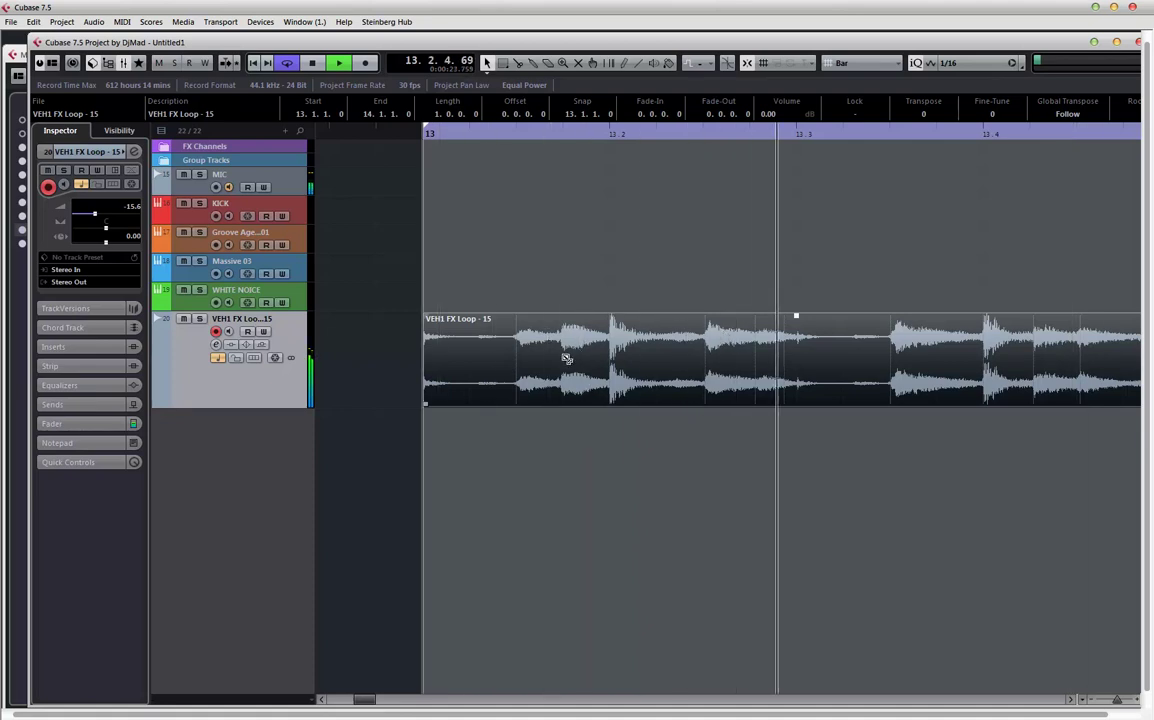
left_click(866, 63)
left_click(866, 96)
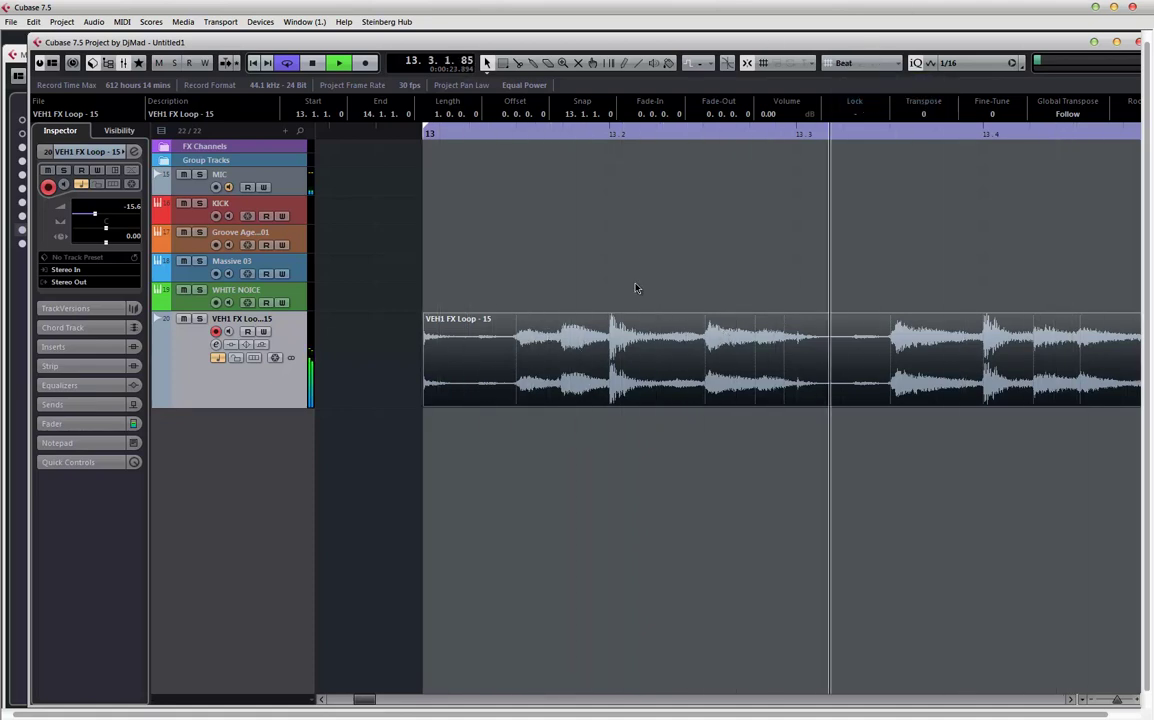
left_click(850, 64)
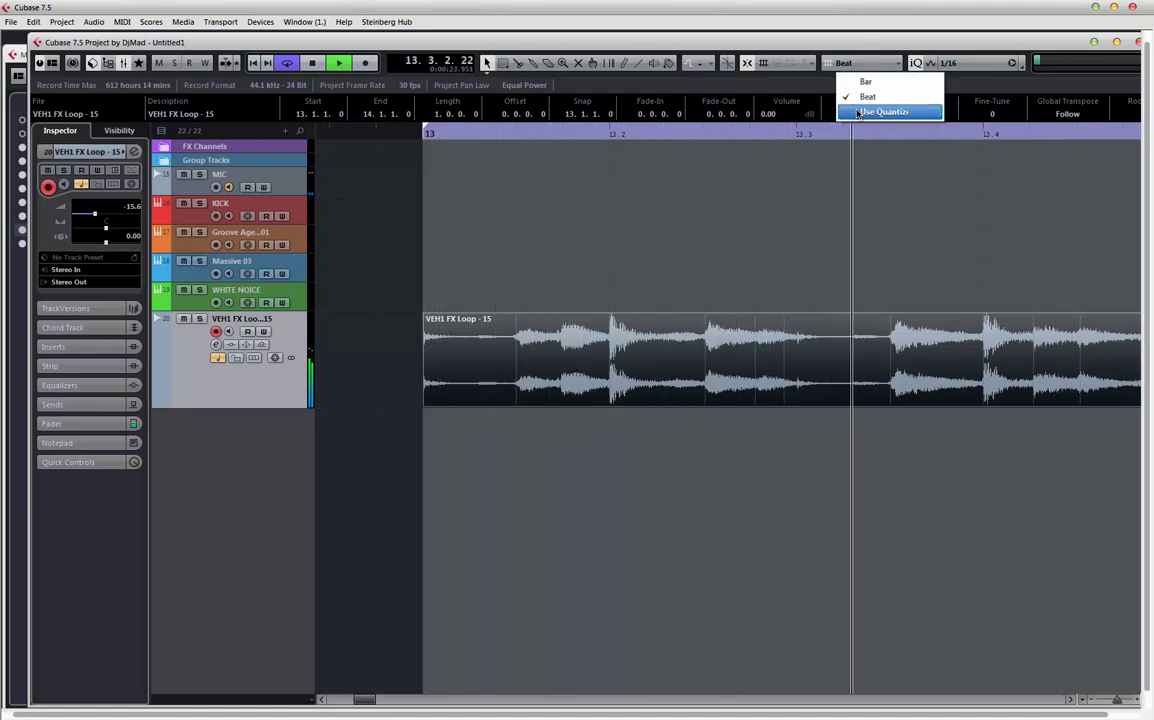
left_click(880, 111)
- Split the first bar of the loop at 13.1.3, 13.1.4, 13.2.3, 13.3.1, 13.3.3, 13.4.1 and 13.4.2
left_click(566, 362, "alt")
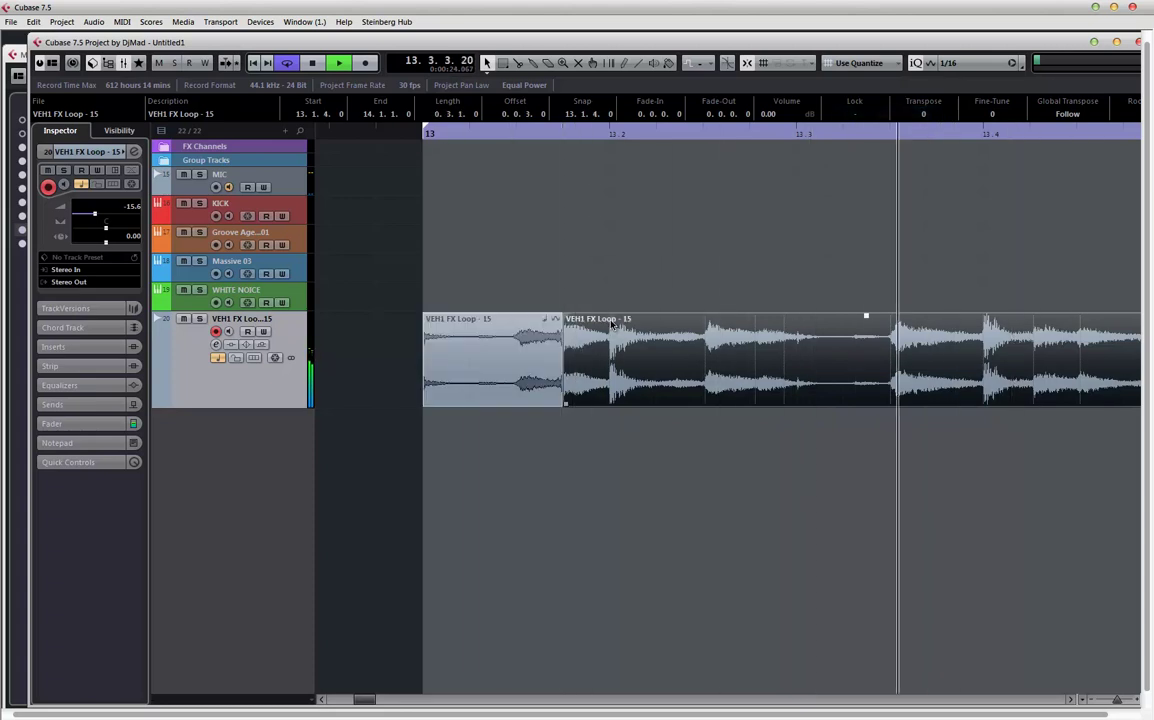
left_click(515, 355, "alt")
left_click(657, 365)
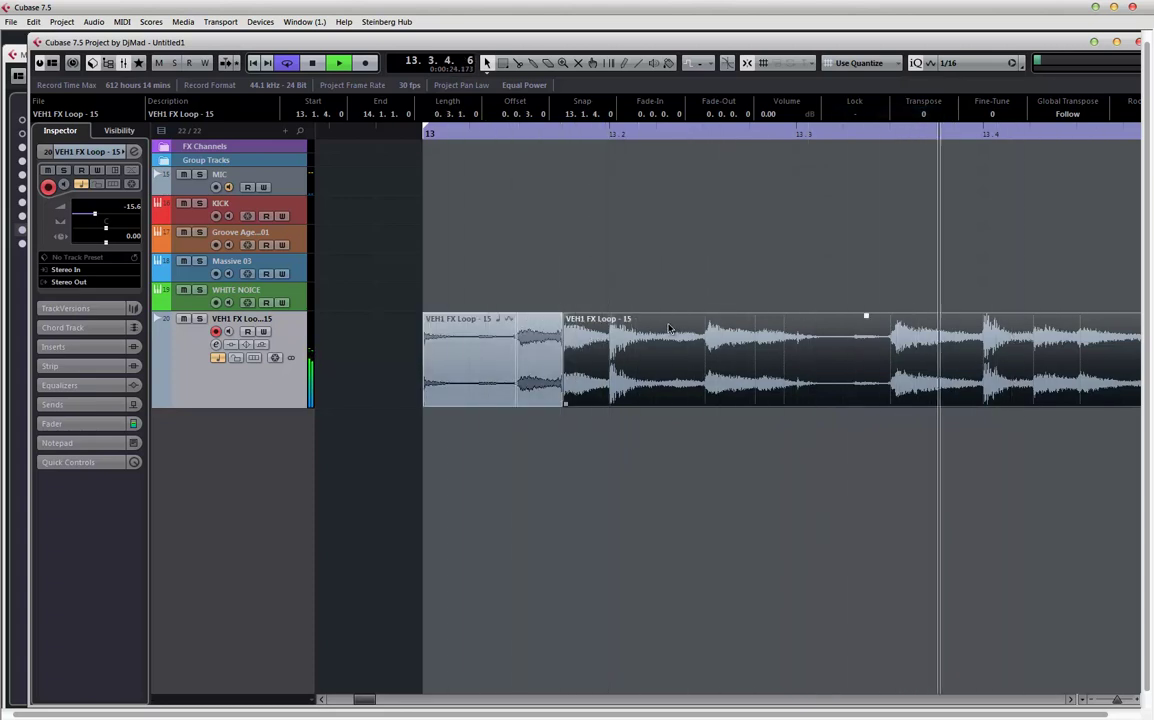
left_click(706, 360, "alt")
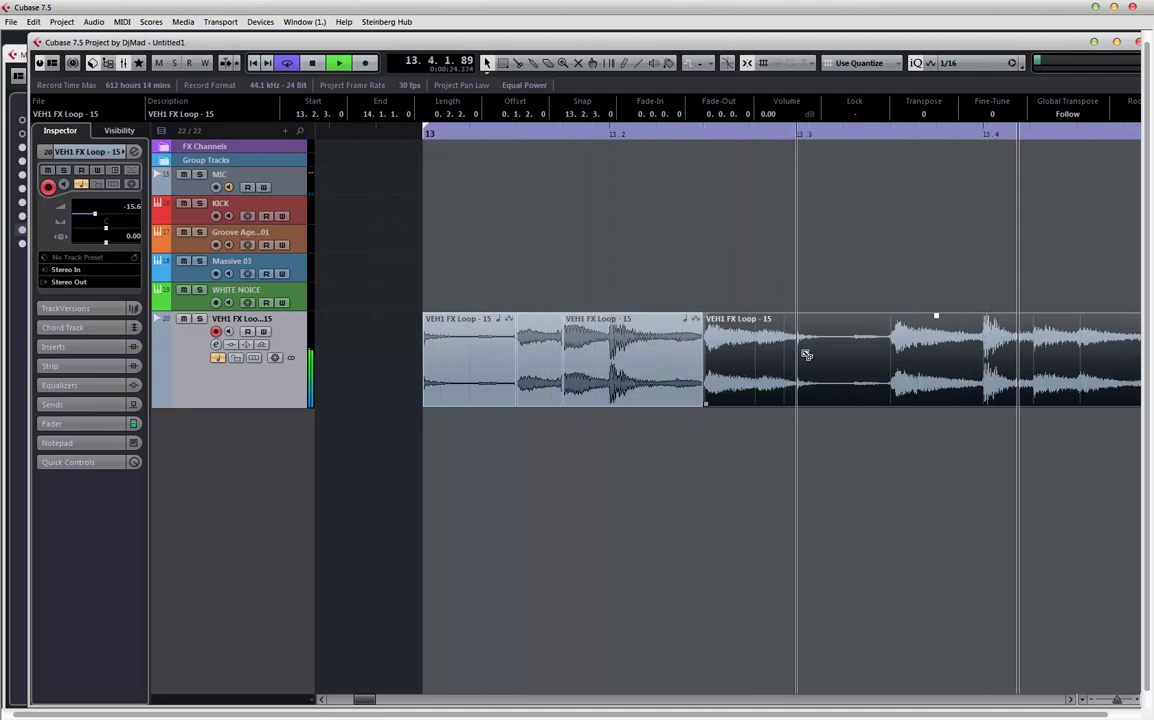
left_click(810, 356, "alt")
left_click(905, 357, "alt")
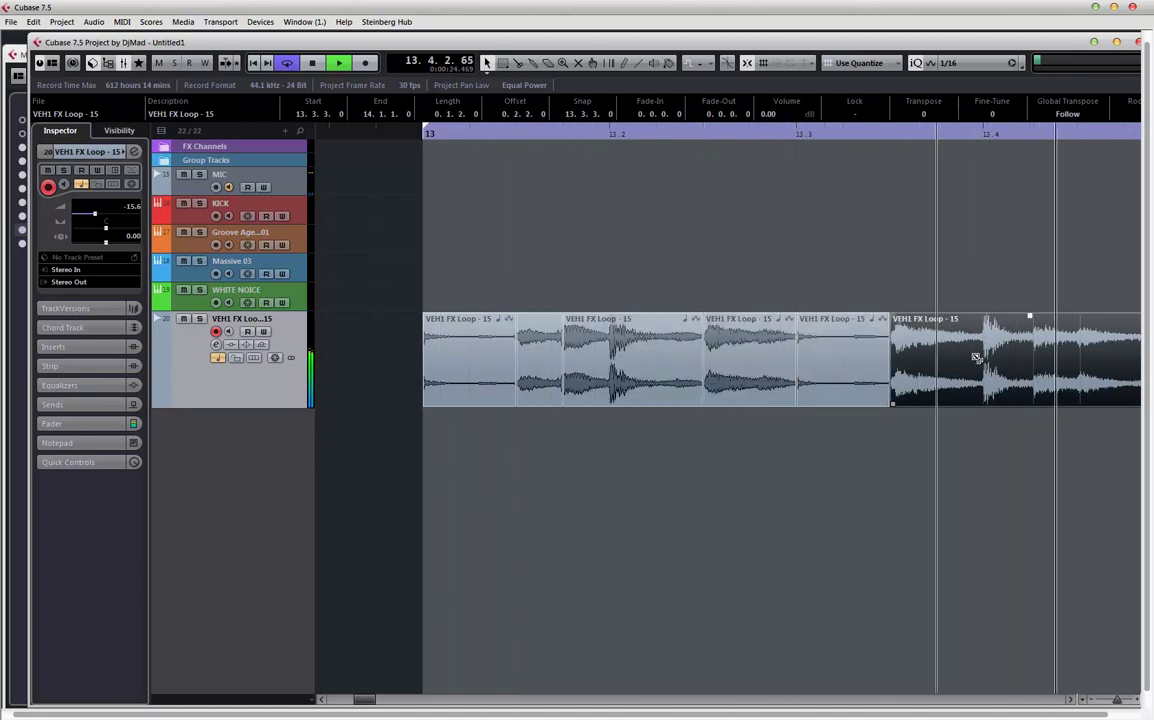
left_click(990, 357, "alt")
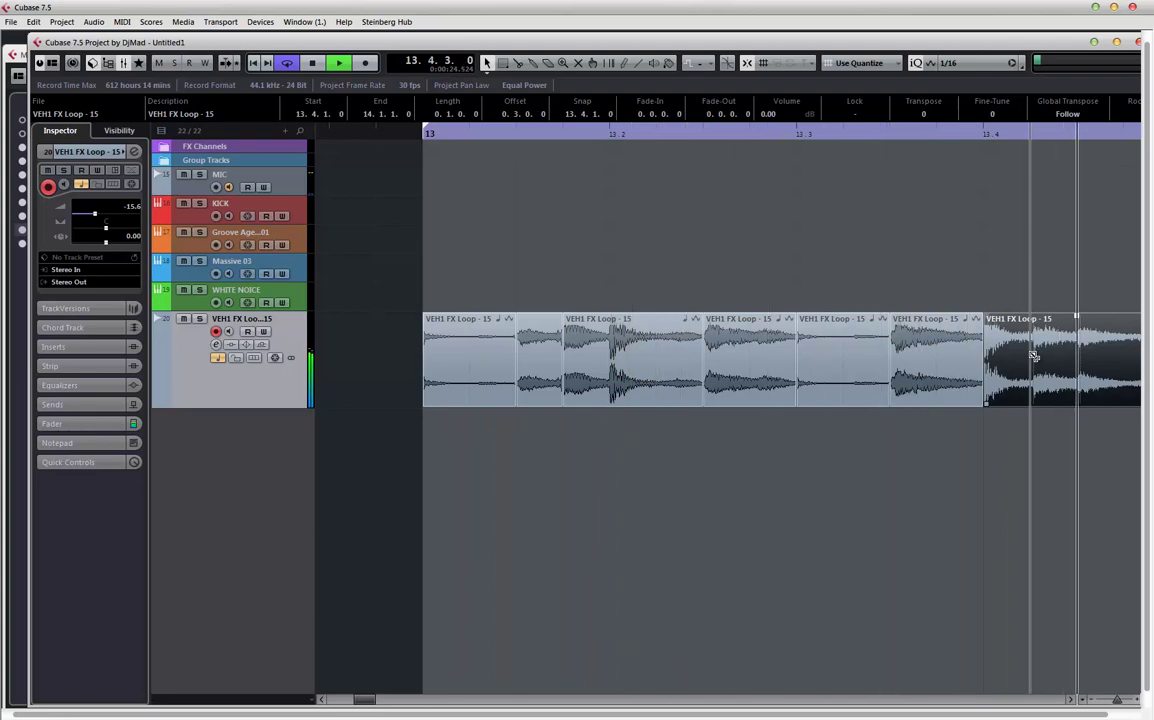
left_click(1031, 357, "alt")
- Delete the slice at 13.4.1 and shorten the slice at 13.4.2 to end at 13.4.4
key("Delete")
left_click(1040, 357)
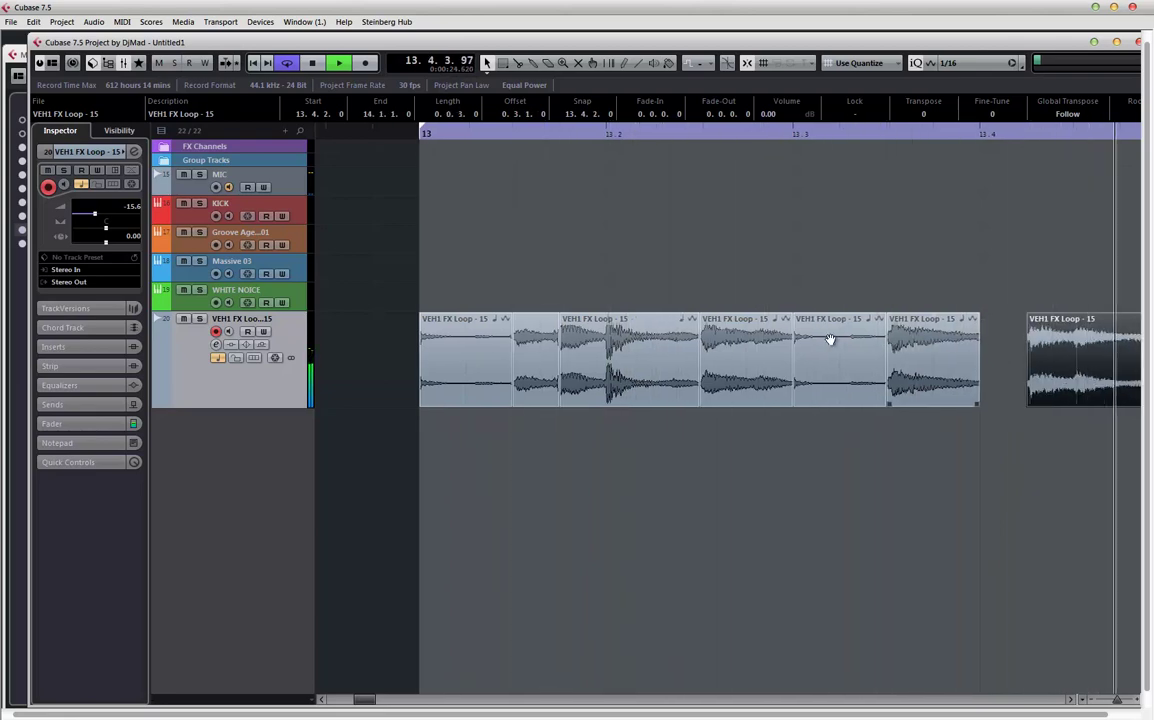
left_click_drag(958, 403, 914, 404)
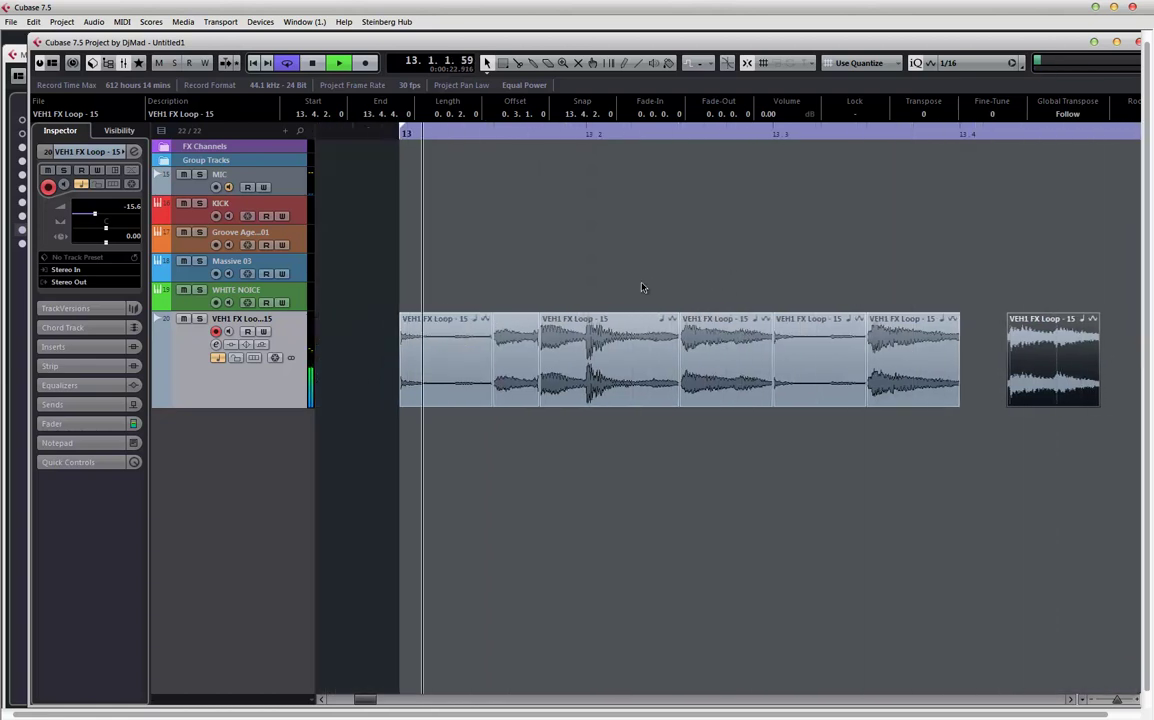
- Move the first slice of the bar to 12.4.3 and place the second slice at 13.1.1 with a duplicate at 13.1.2
left_click(440, 347)
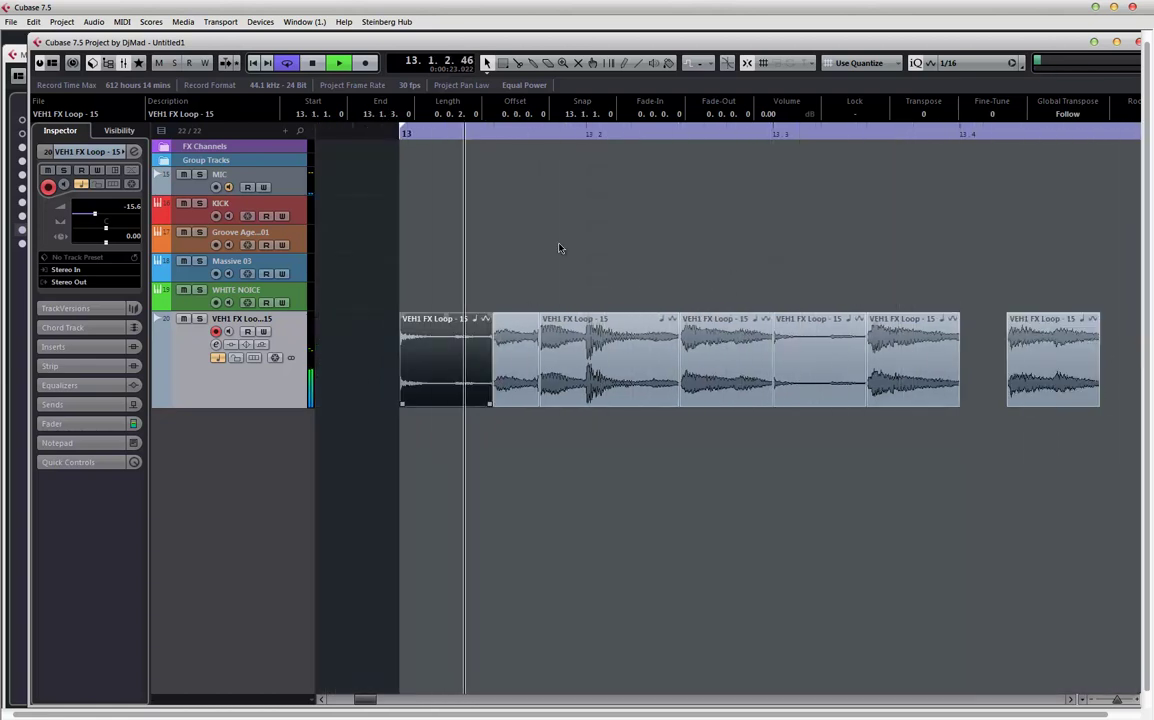
scroll(649, 296, "left", 3)
left_click_drag(477, 355, 385, 355)
left_click_drag(650, 355, 567, 357)
key("ctrl+d")
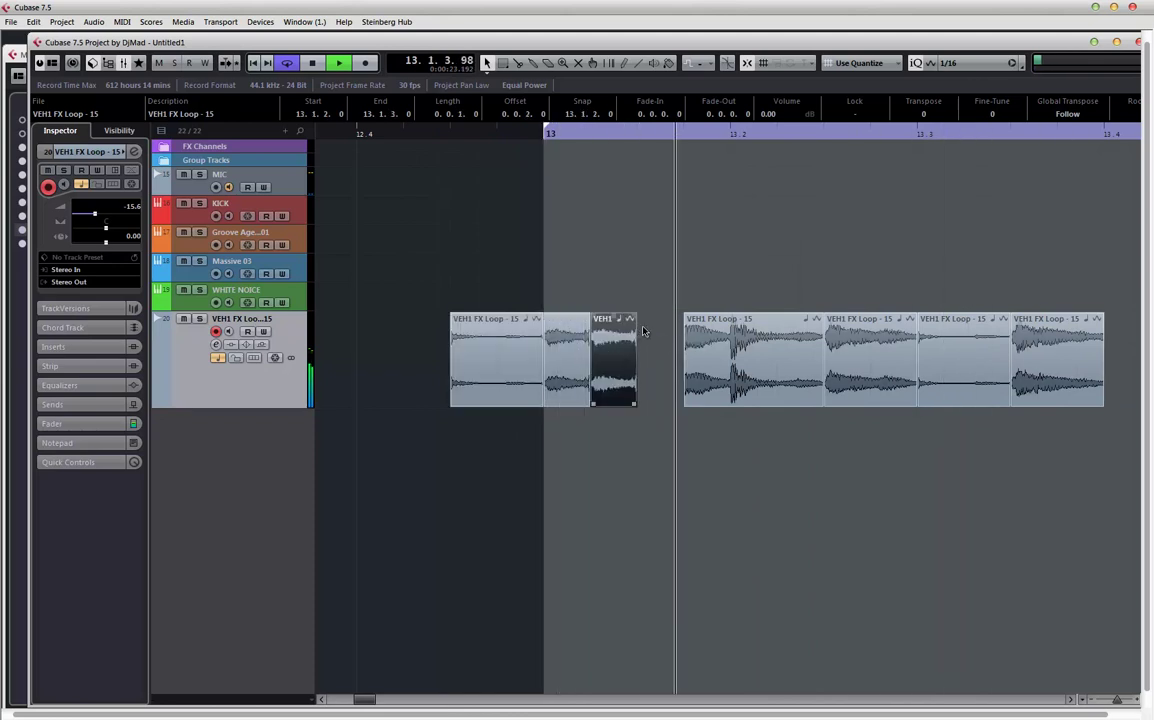
- Cut the slice at 13.1.4 in two at 13.2.1 and place its first part at 13.1.3
left_click(697, 382)
key("Delete")
key("ctrl+z")
key("ctrl+d")
left_click_drag(684, 360, 730, 360)
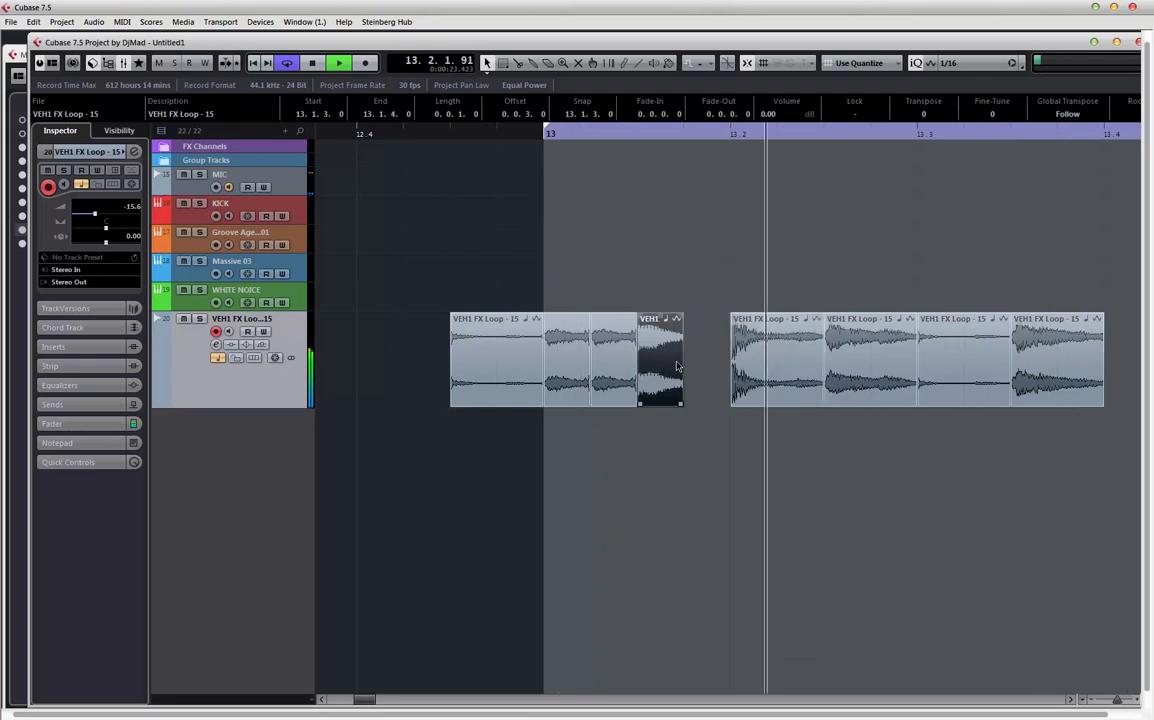
- Move the slice at 13.2.1 aside to 12.4.1 and put the slice from 13.2.3 in its place
left_click(772, 350)
left_click_drag(770, 349, 380, 376)
left_click_drag(871, 368, 791, 360)
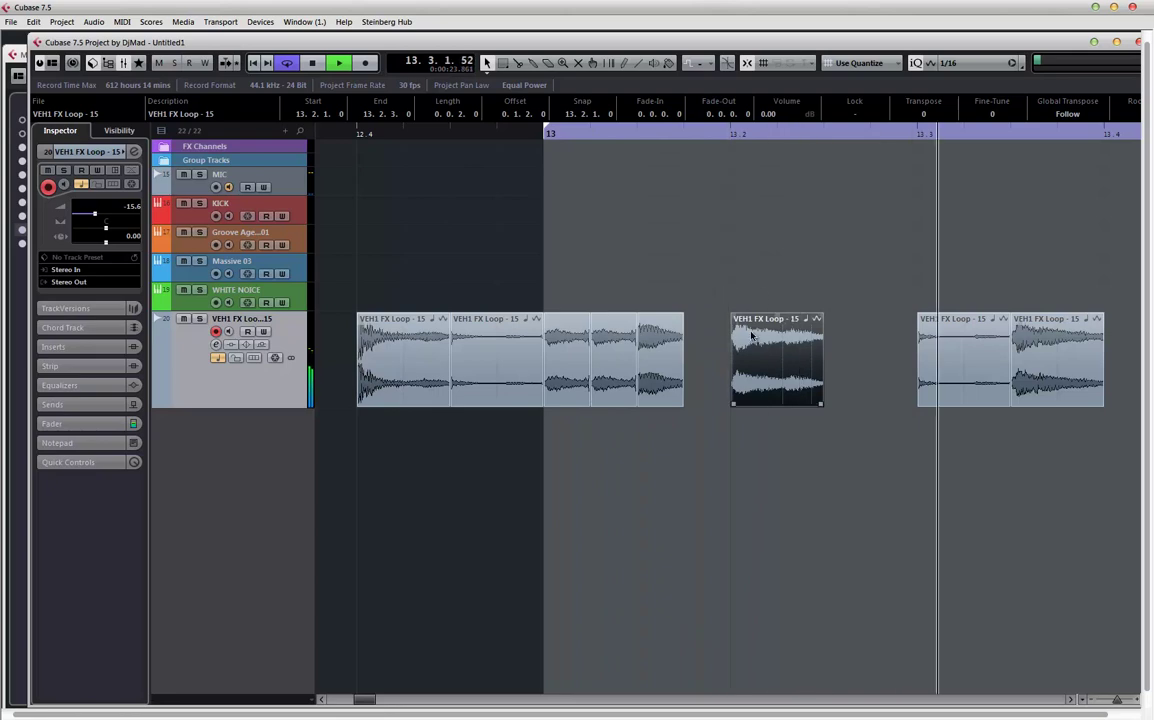
- Try the slice from 13.2.1 at 13.2.2 and the slice from 13.4.2 at 13.1.4
scroll(700, 275, "right", 3)
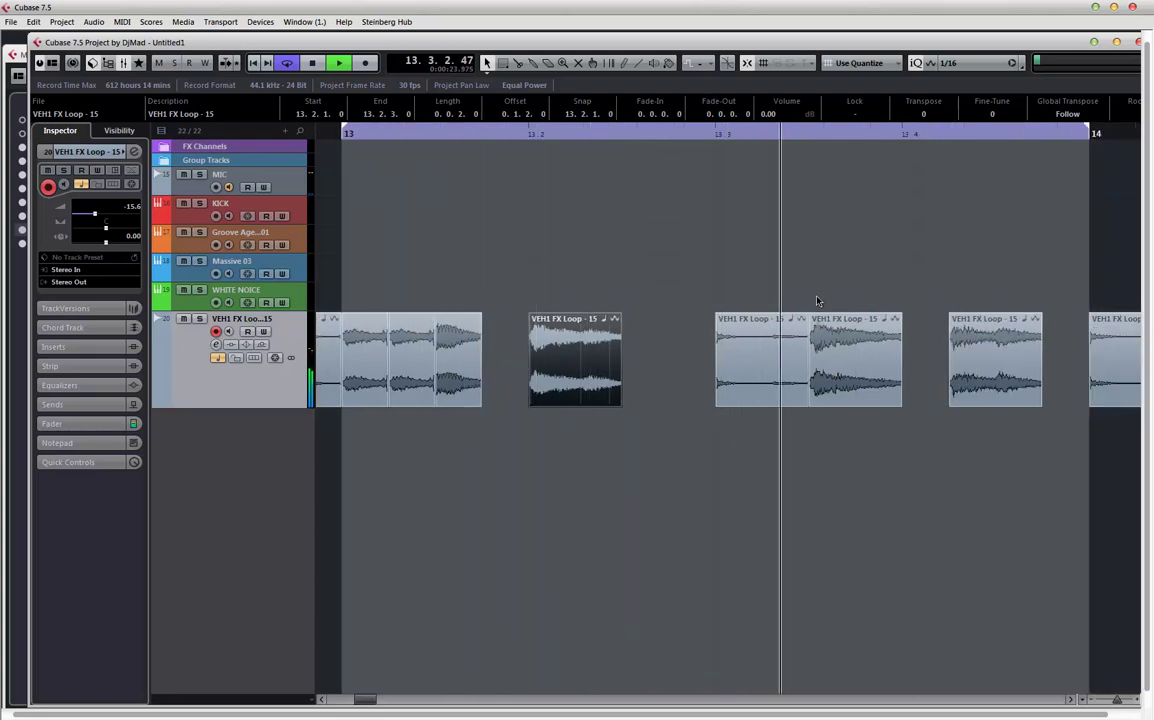
left_click_drag(587, 361, 634, 361)
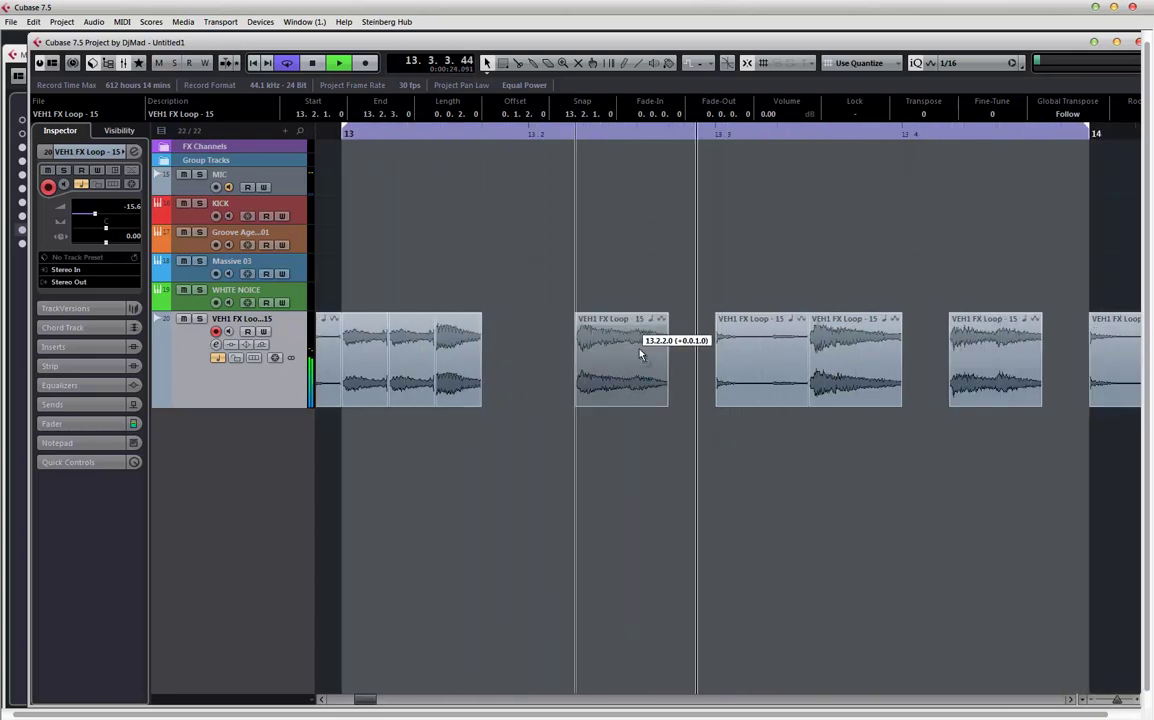
left_click_drag(958, 386, 533, 361)
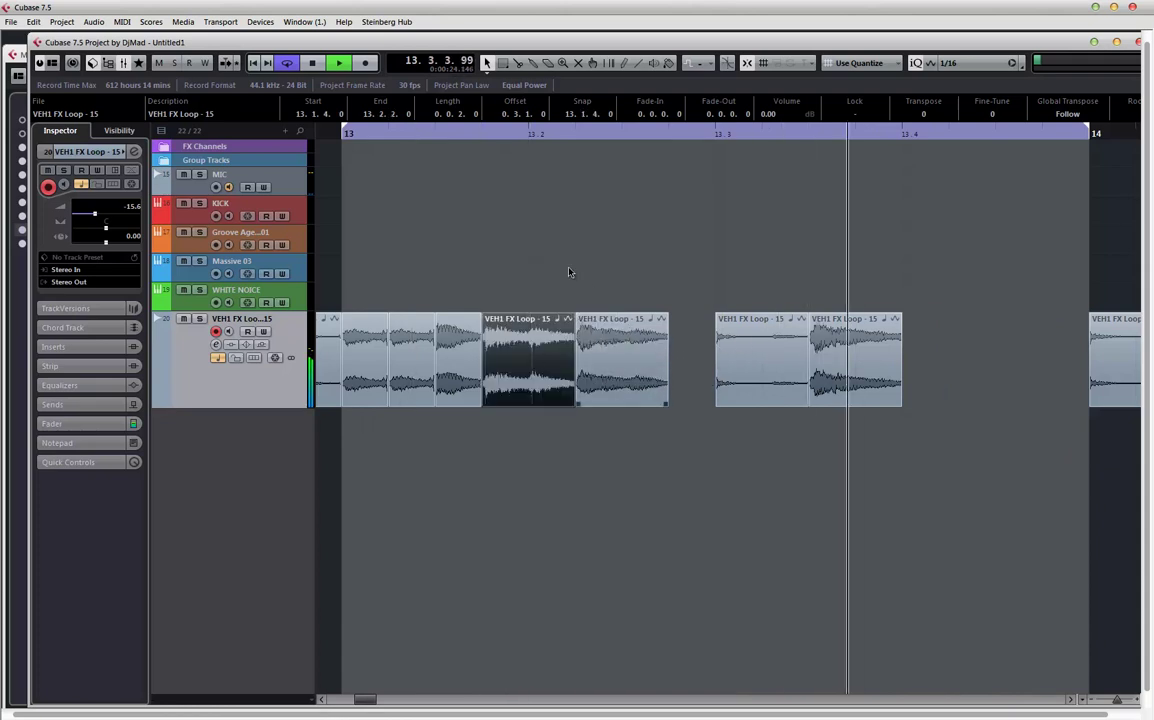
scroll(665, 250, "left", 2)
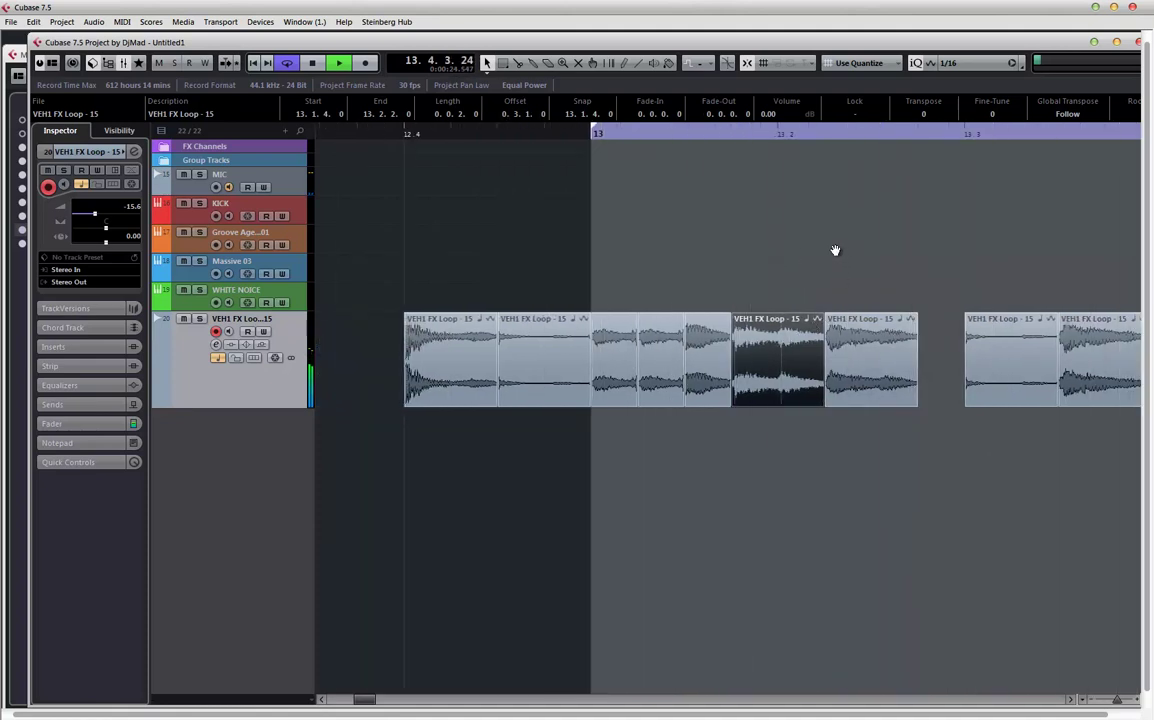
- Move the slice at 13.1.4 to 13.4.1, and try the slice from 13.2.2 at 13.1.4 before placing it at 13.2.1
left_click_drag(713, 361, 1130, 355)
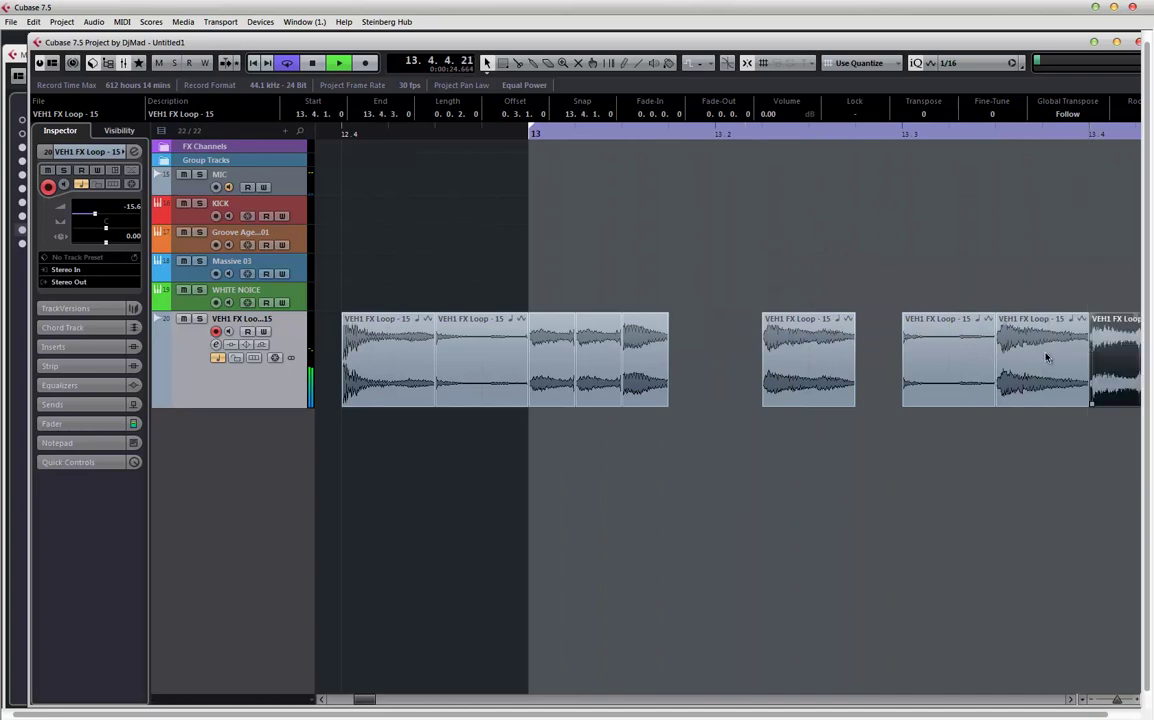
left_click_drag(791, 361, 716, 361)
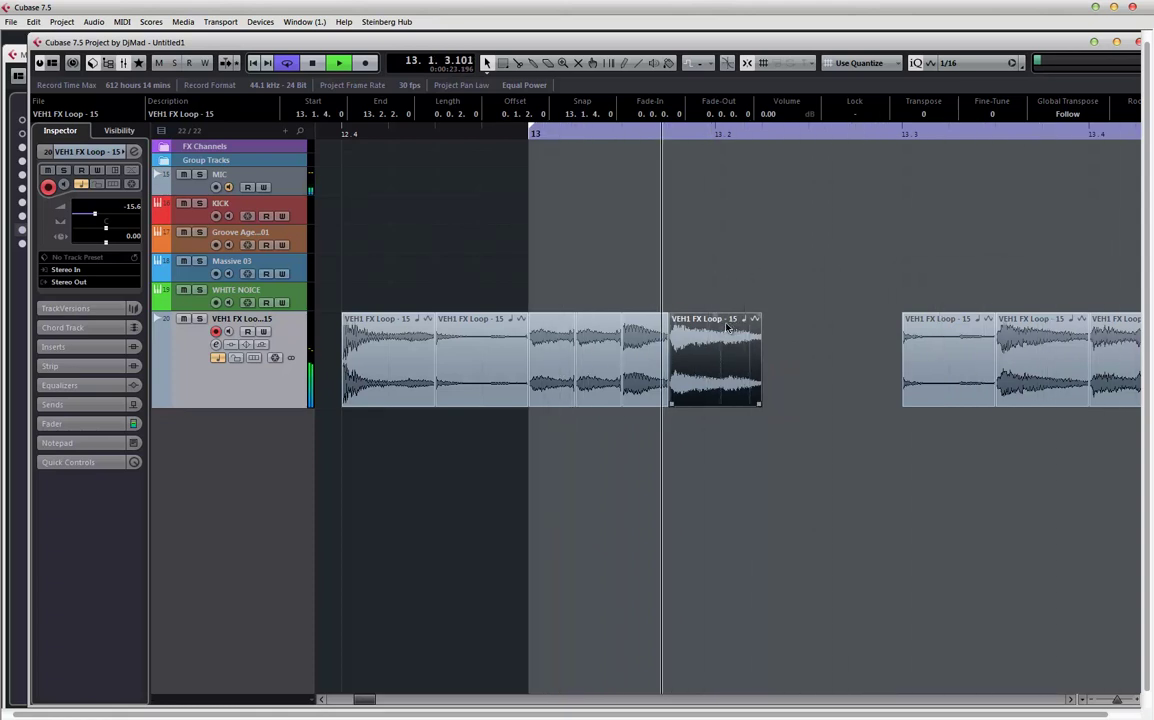
left_click_drag(693, 348, 768, 347)
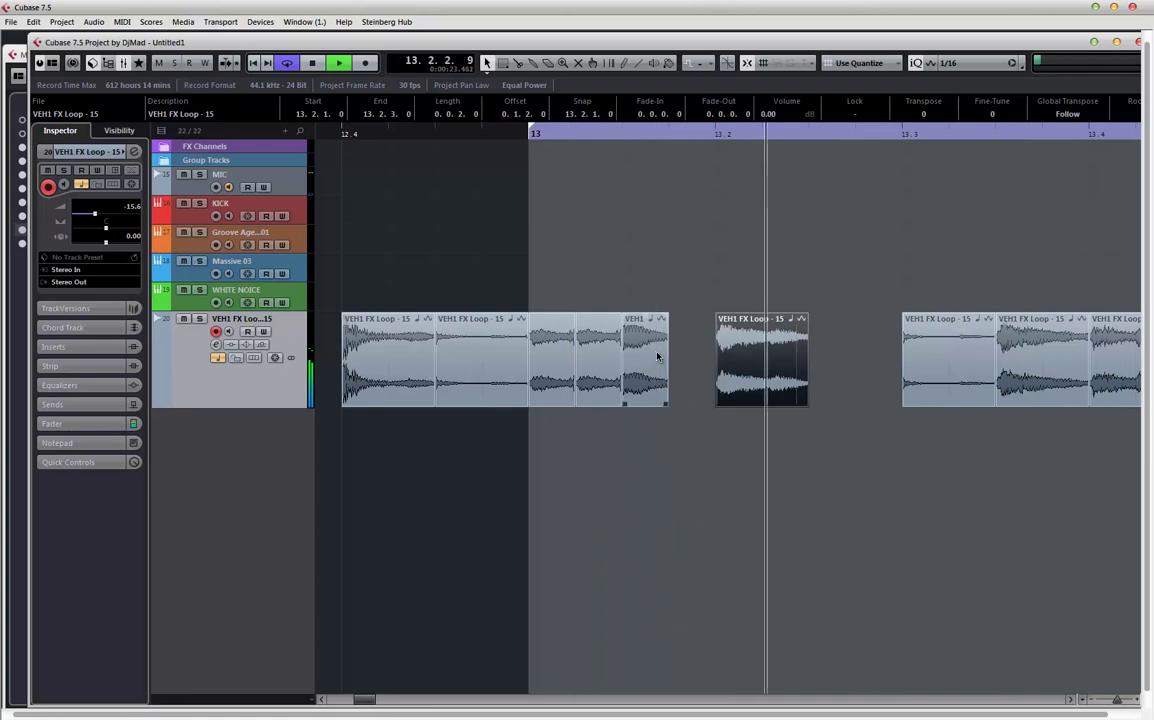
- Add short fade-outs of 18 ticks to the slice at 13.1.3 and 16 ticks to the slice at 13.2.1
left_click_drag(665, 316, 661, 316)
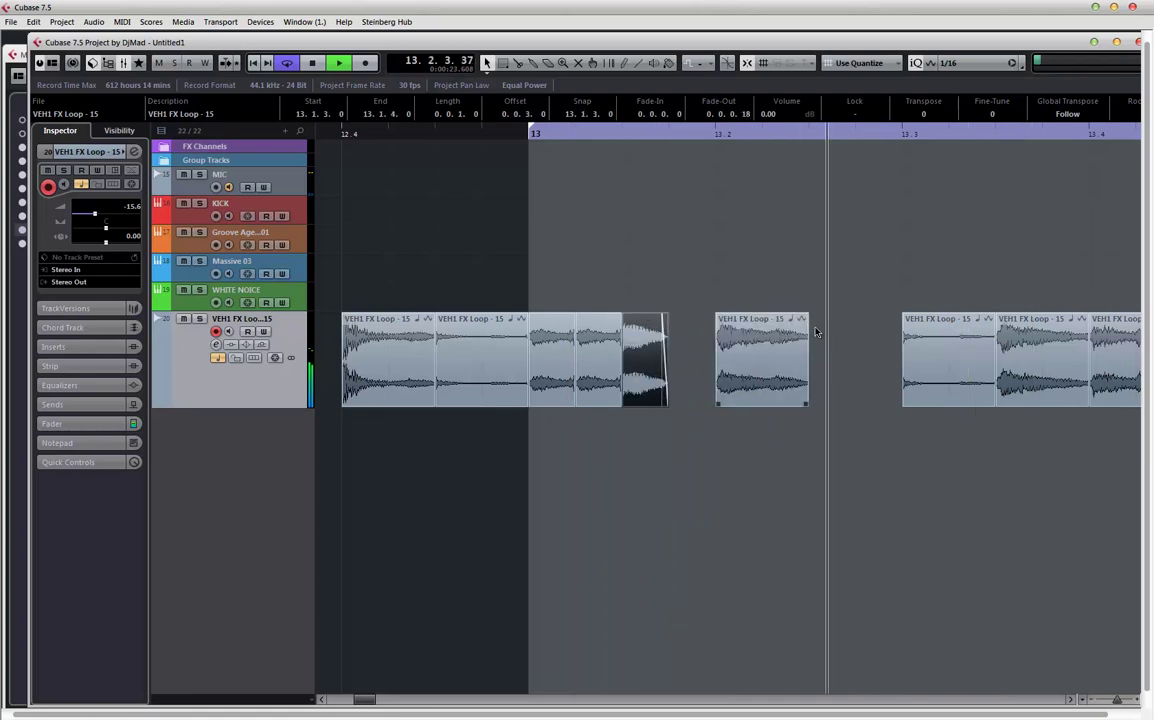
left_click_drag(805, 317, 801, 318)
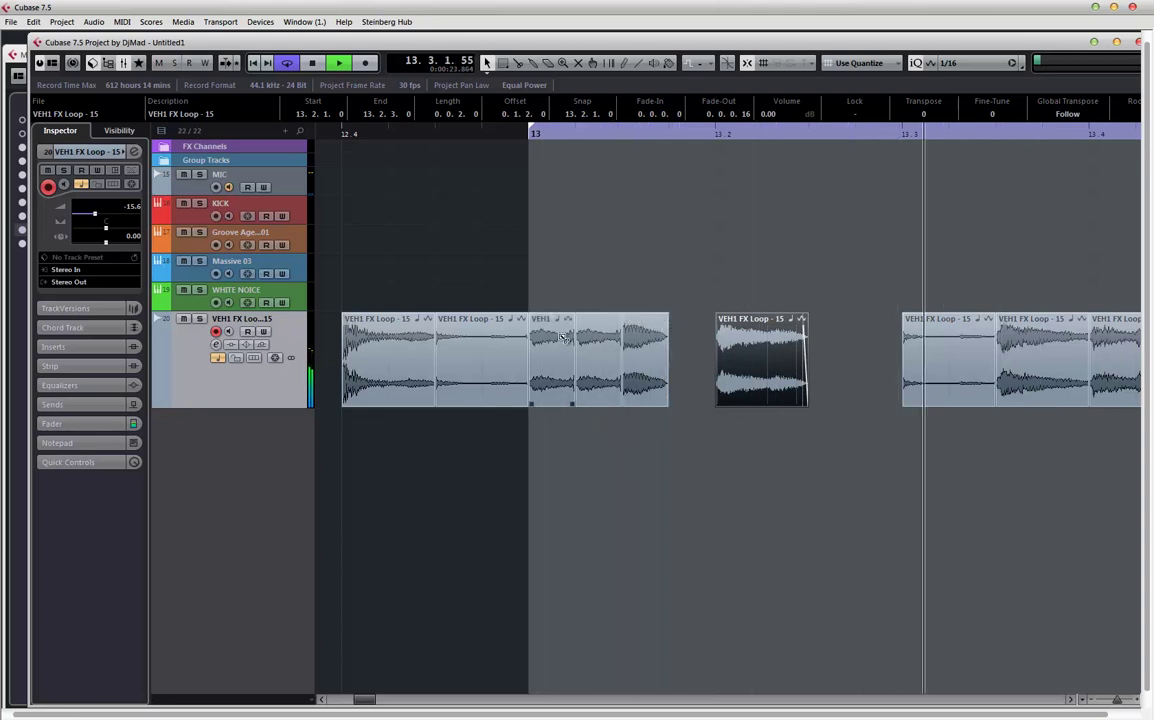
- Try a copy of the slice from 13.1.1 in the gap at 13.1.4 and delete the copy
left_click_drag(553, 342, 693, 345)
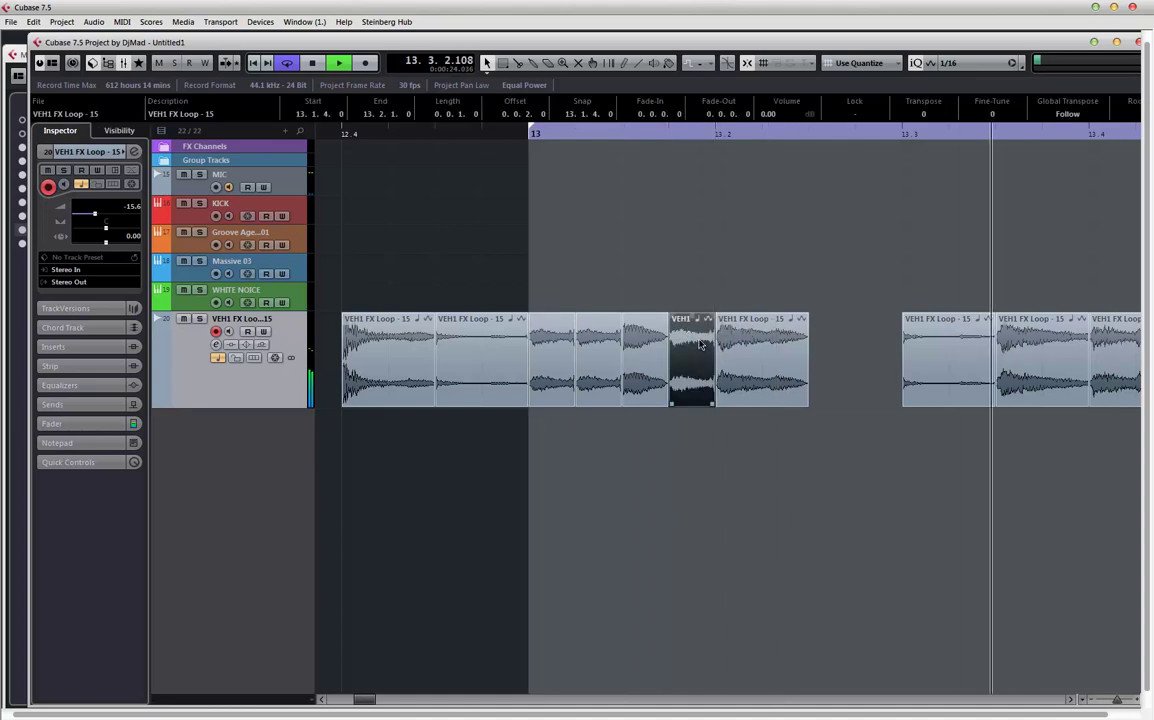
key("Delete")
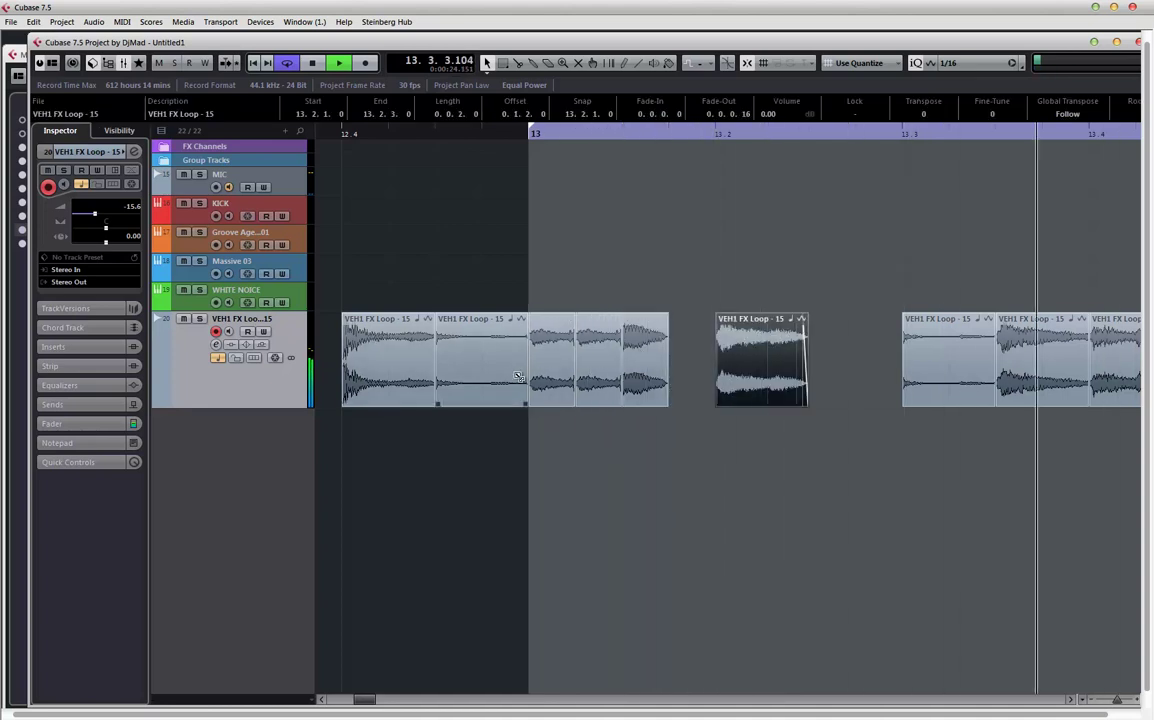
- Shorten the slice at 12.4.3 to one sixteenth, try it at 13.1.4, and delete it
left_click(482, 402)
left_click_drag(527, 370, 482, 370)
left_click_drag(478, 322, 552, 322)
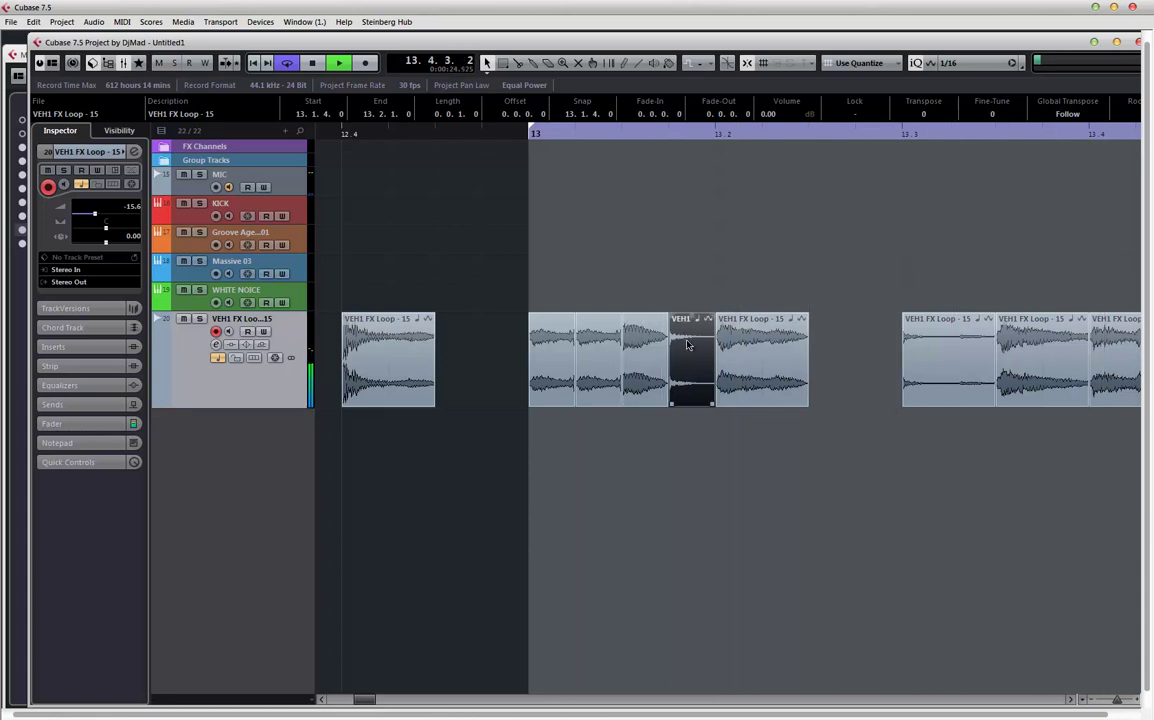
key("Delete")
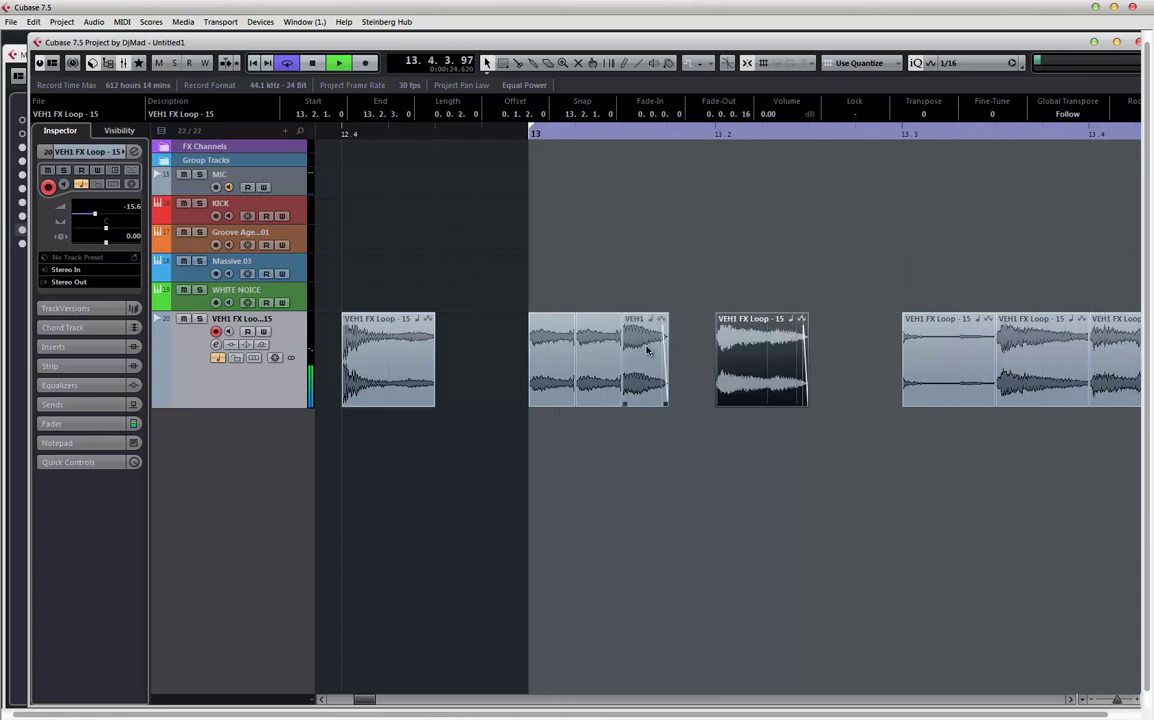
- Time-stretch the slice at 13.1.3 so that it ends at 13.2.1
left_click(665, 403)
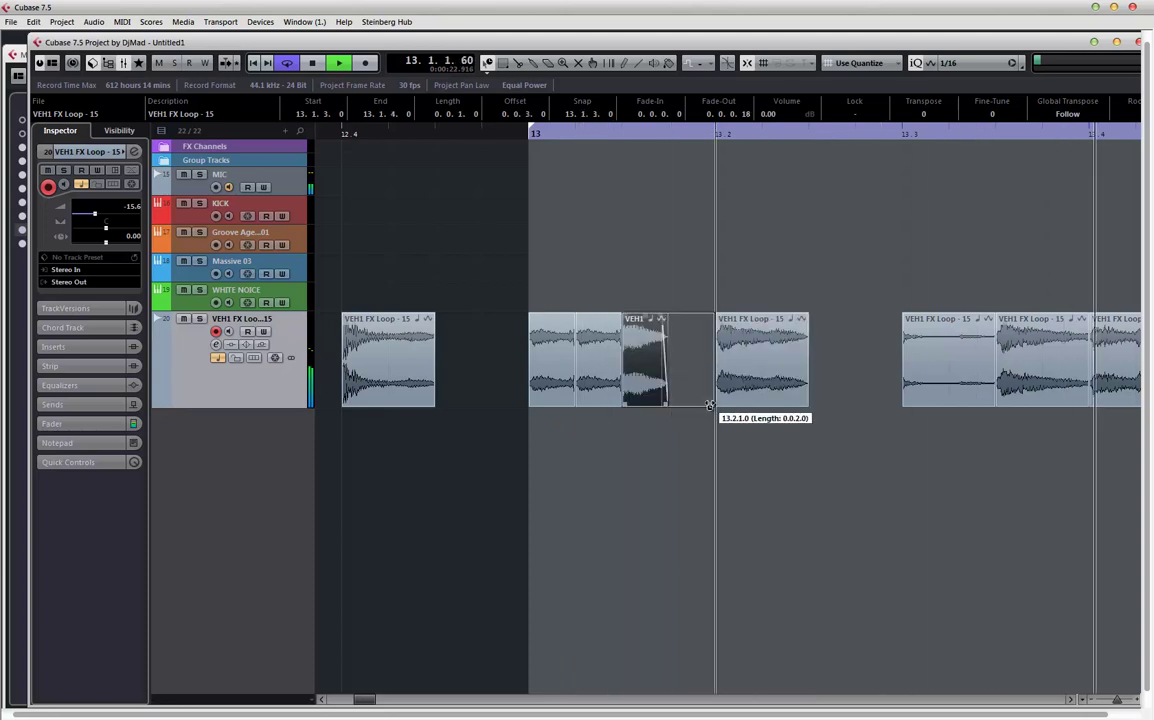
left_click_drag(709, 405, 711, 405)
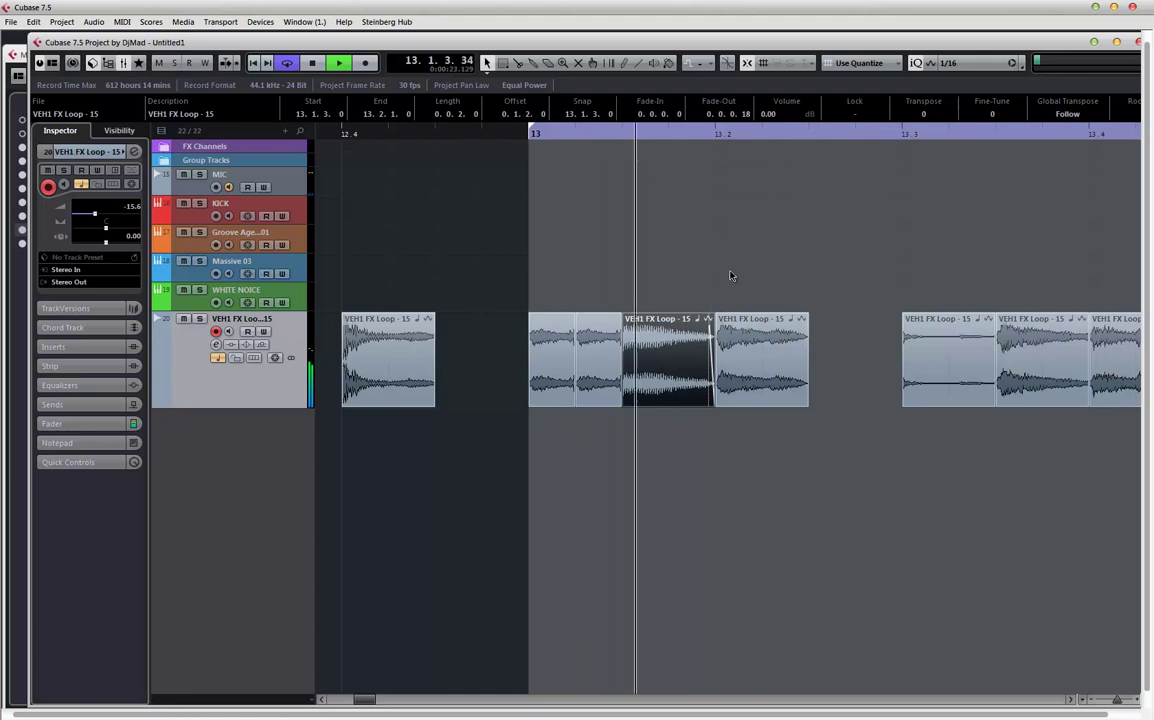
- Check the Transpose setting of the slice at 13.2.1 and the Fine-Tune setting of the slice at 13.1.3
left_click(744, 352)
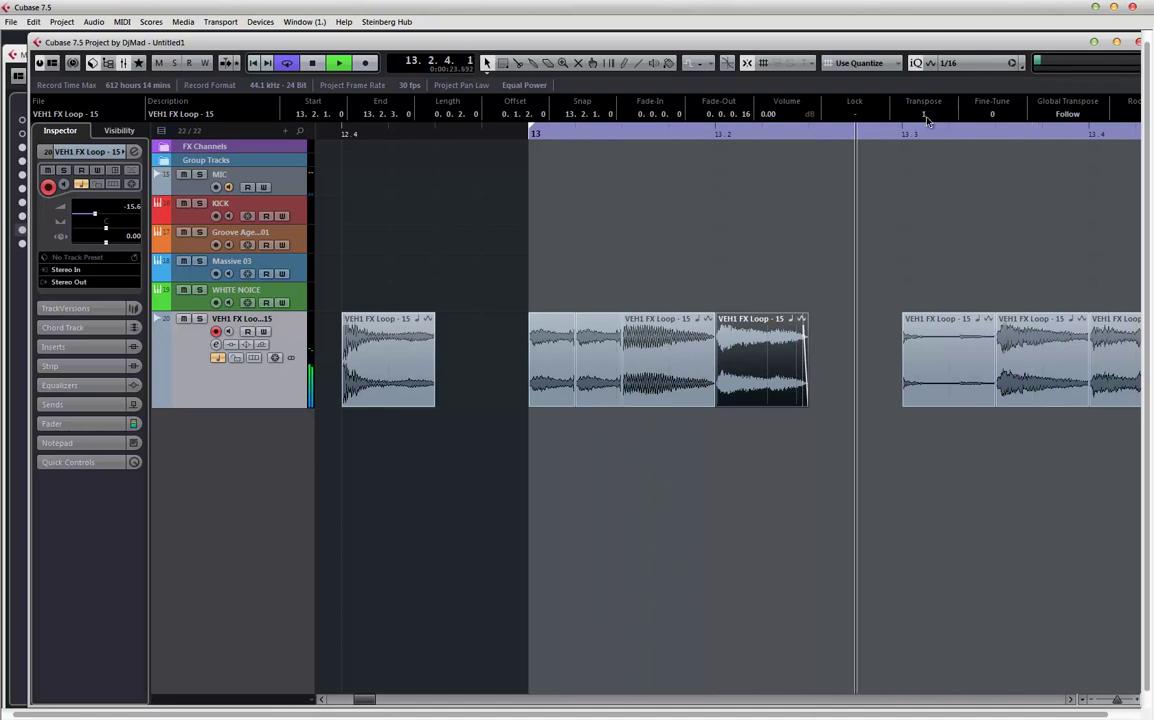
left_click(690, 347)
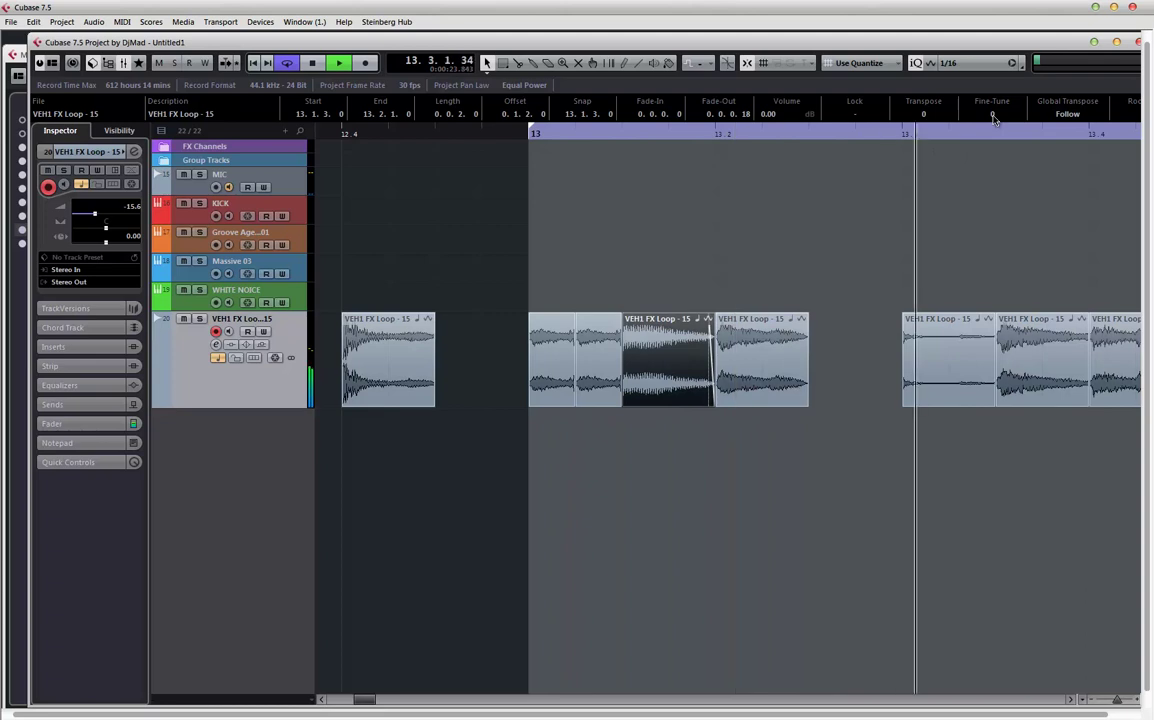
- Try time-stretching the slice at 13.2.1 to end at 13.2.4 and moving it to 13.2.2, and undo both changes
left_click(778, 354)
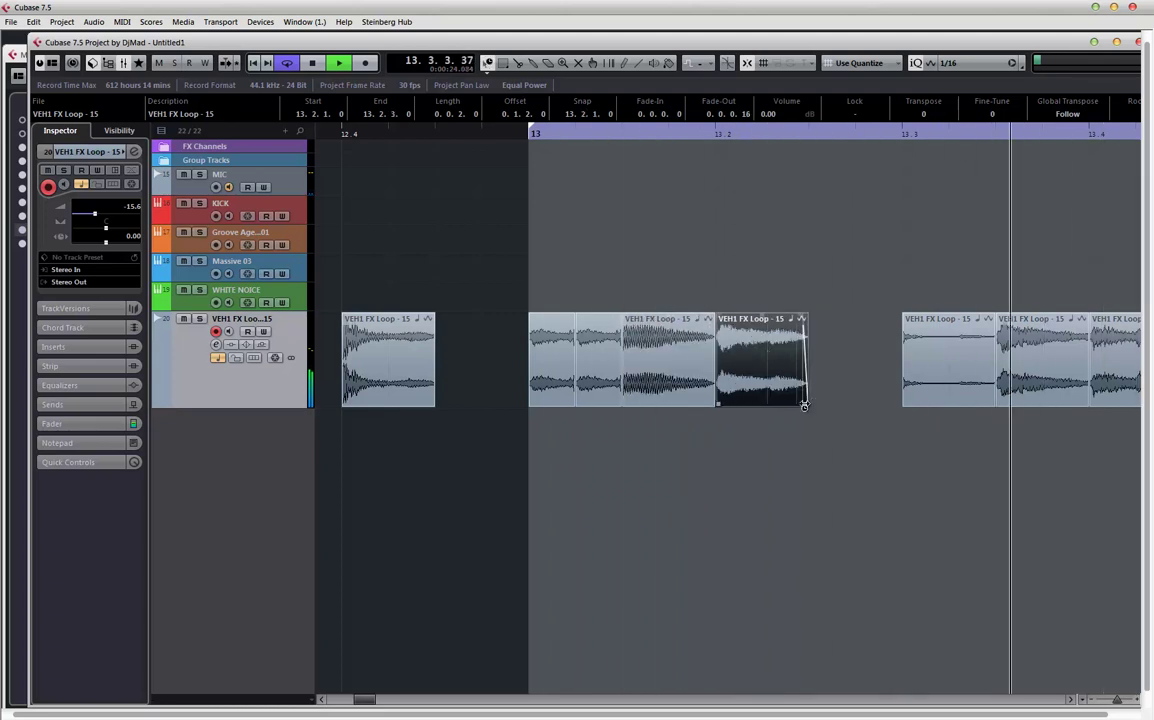
left_click_drag(810, 404, 853, 402)
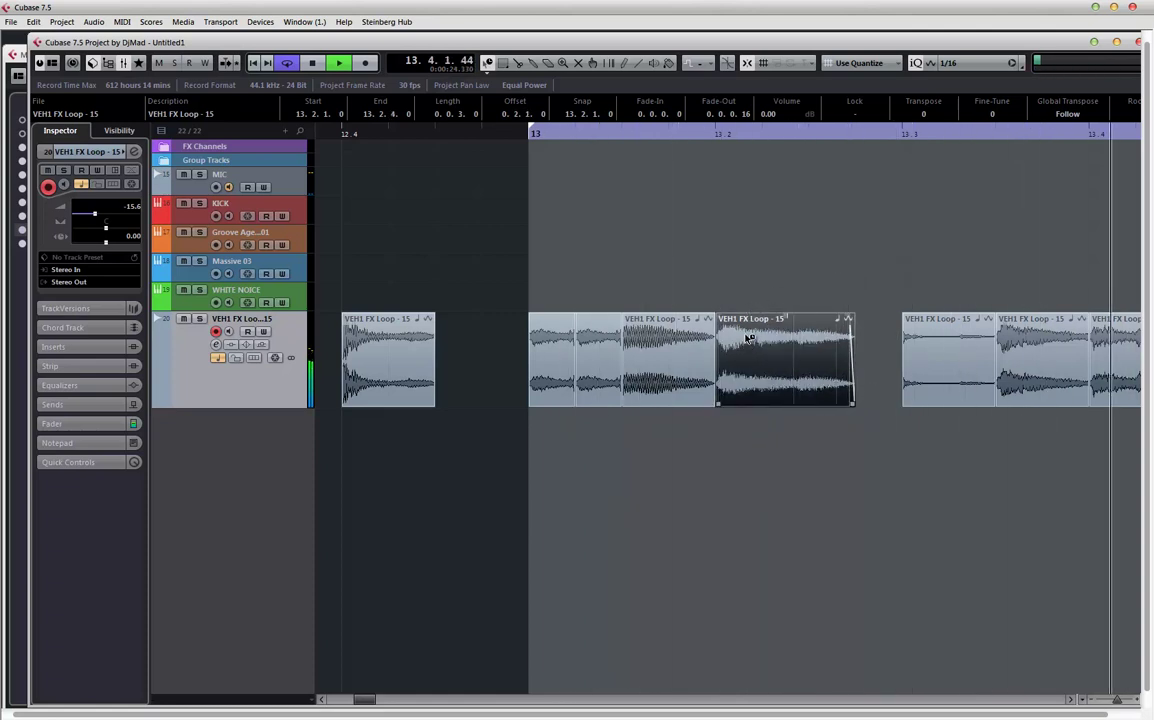
left_click_drag(747, 342, 794, 342)
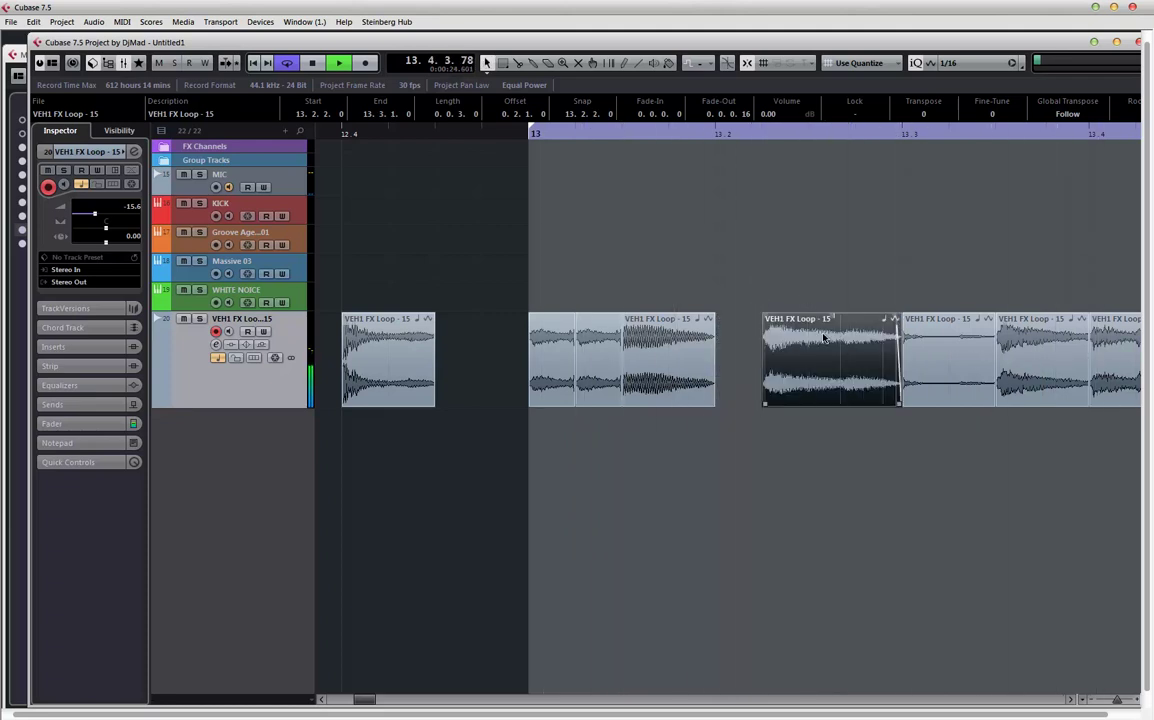
key("ctrl+z")
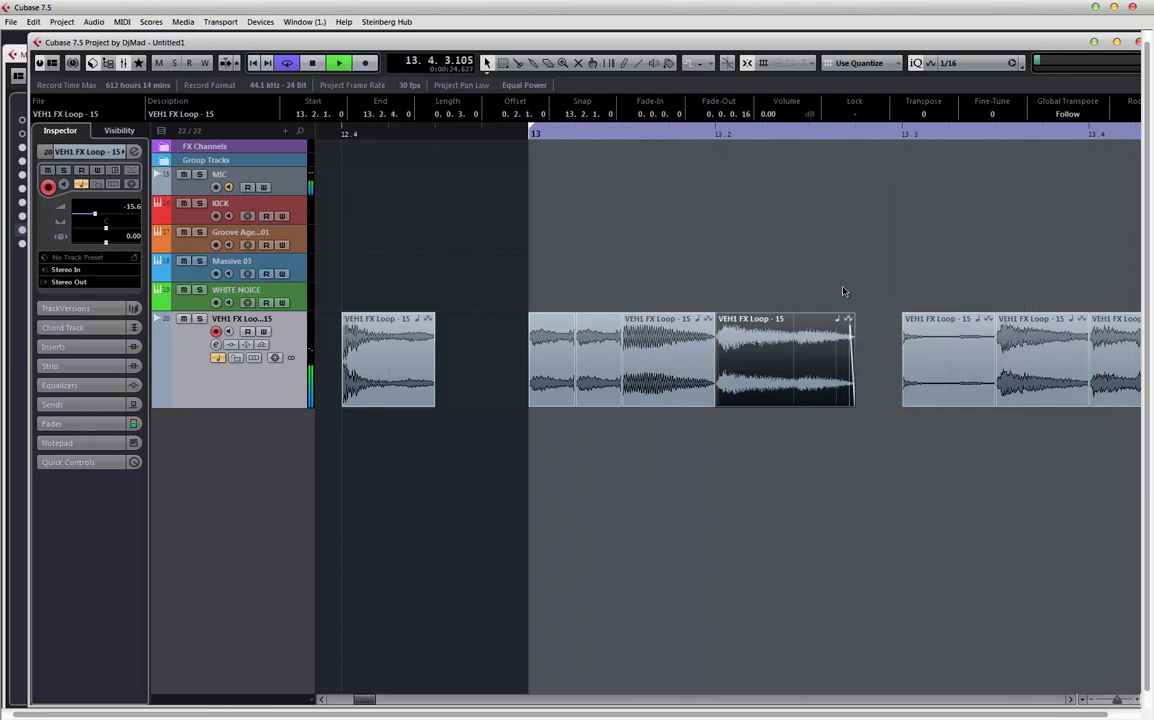
key("ctrl+z")
- Move the slice at 13.2.1 to 13.2.2 and add fade-ins of 40 ticks to it and 10 ticks to the slice at 13.1.3
left_click_drag(755, 361, 805, 360)
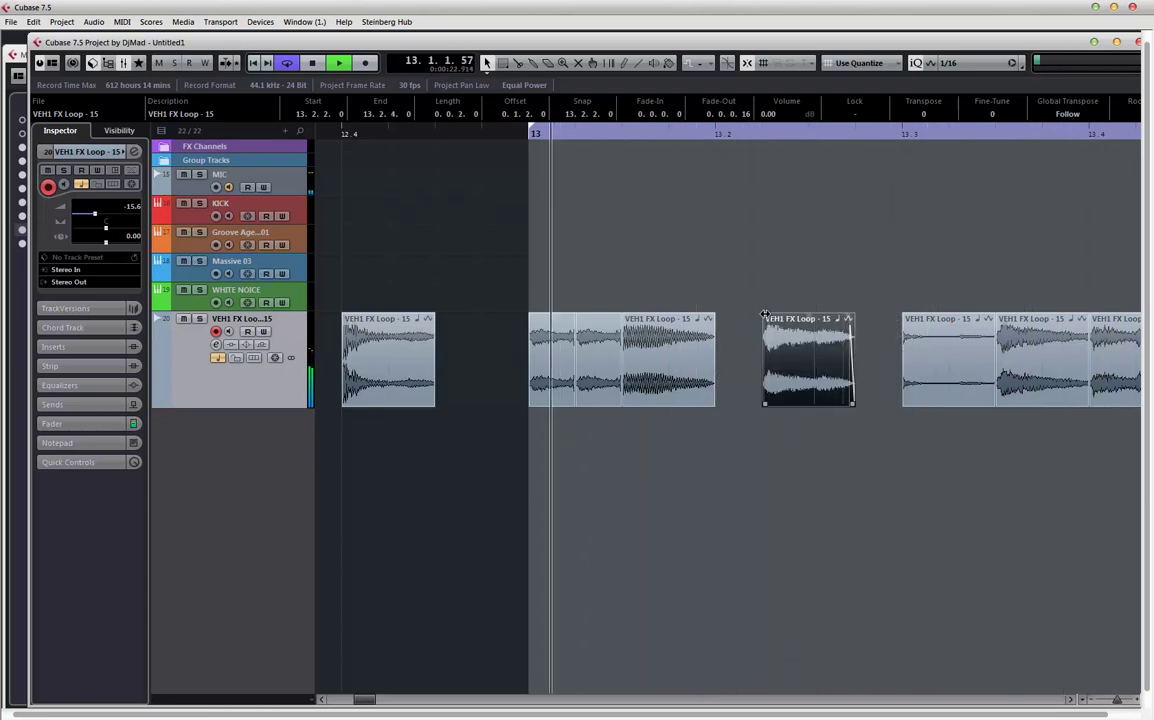
left_click_drag(768, 316, 781, 311)
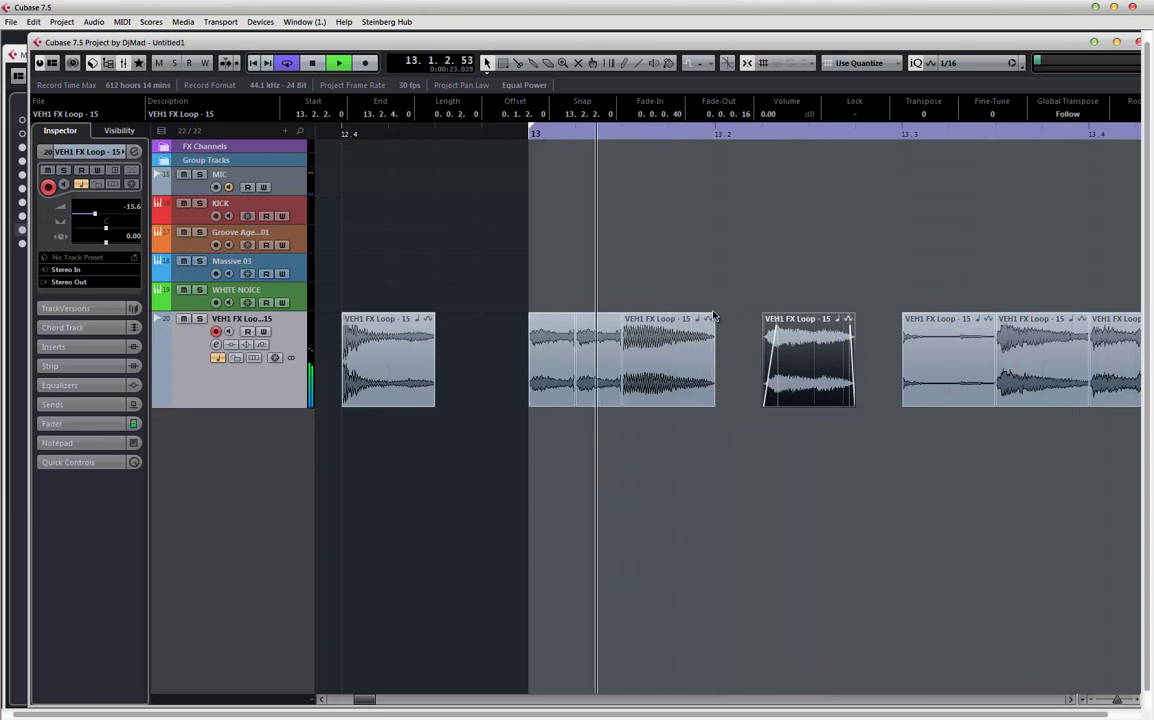
left_click(631, 318)
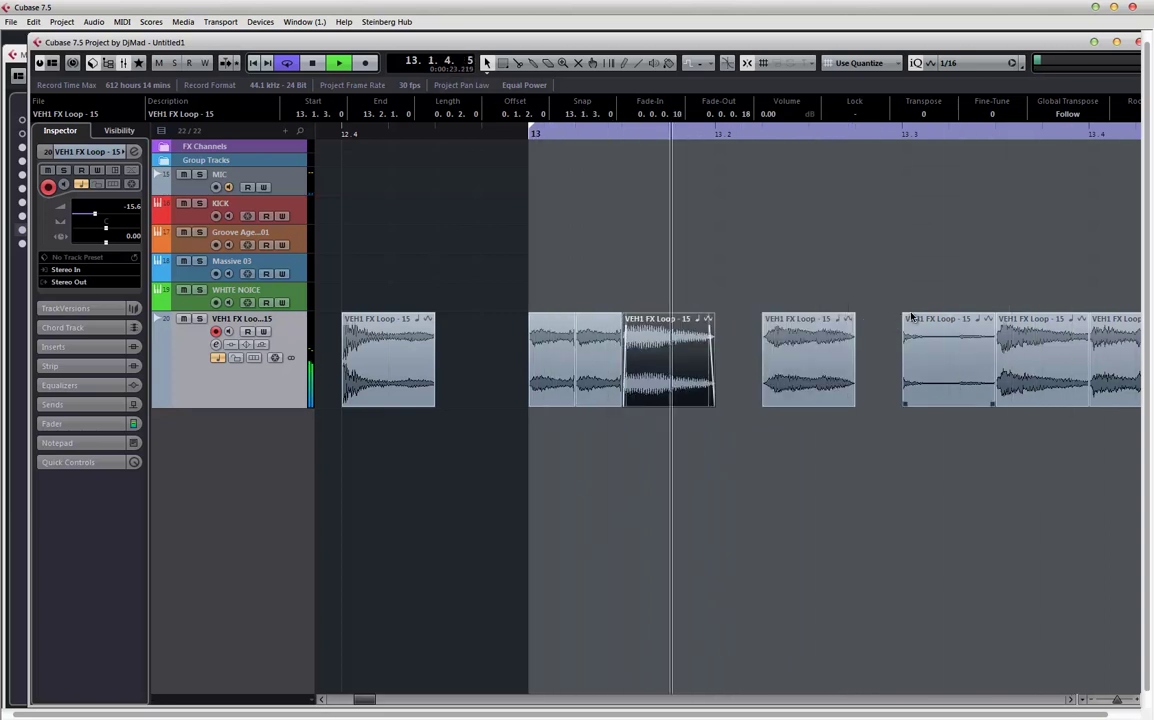
- Delete the slice at 13.3.1
left_click_drag(903, 404, 858, 404)
key("Delete")
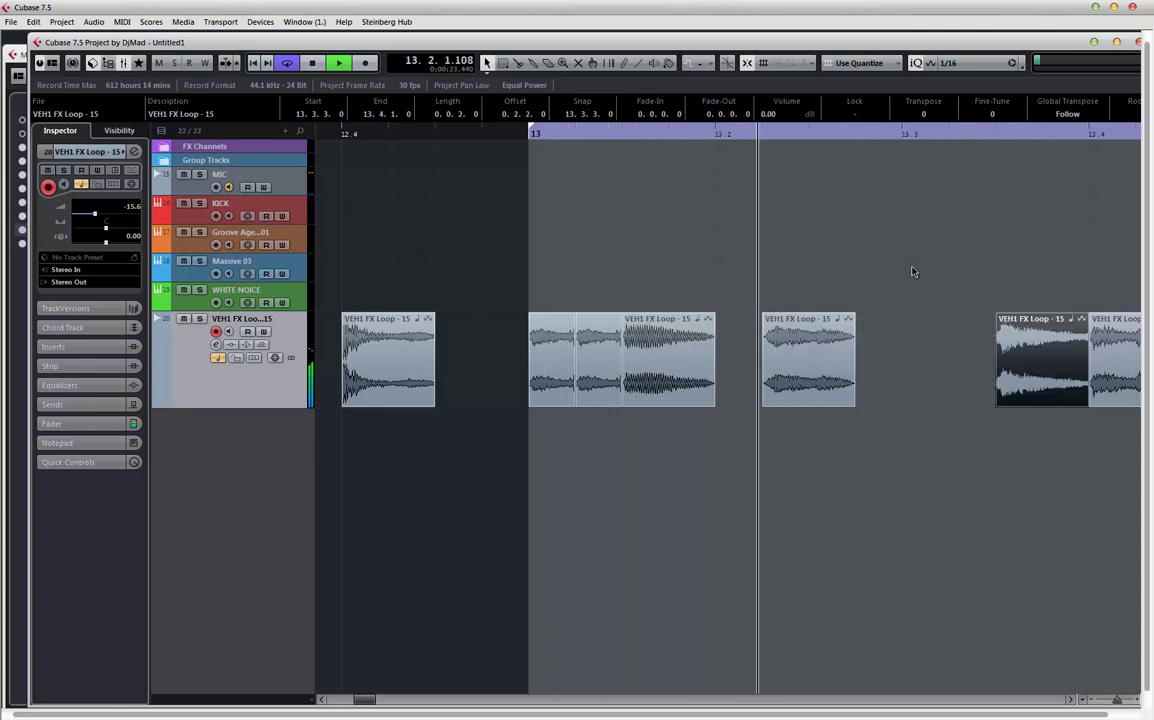
- Add a 10-tick fade-in and 15-tick fade-out to the slice at 13.1.1, and an 8-tick fade-in and 15-tick fade-out to the slice at 13.4.1
scroll(912, 270, "right", 2)
scroll(880, 270, "left", 3)
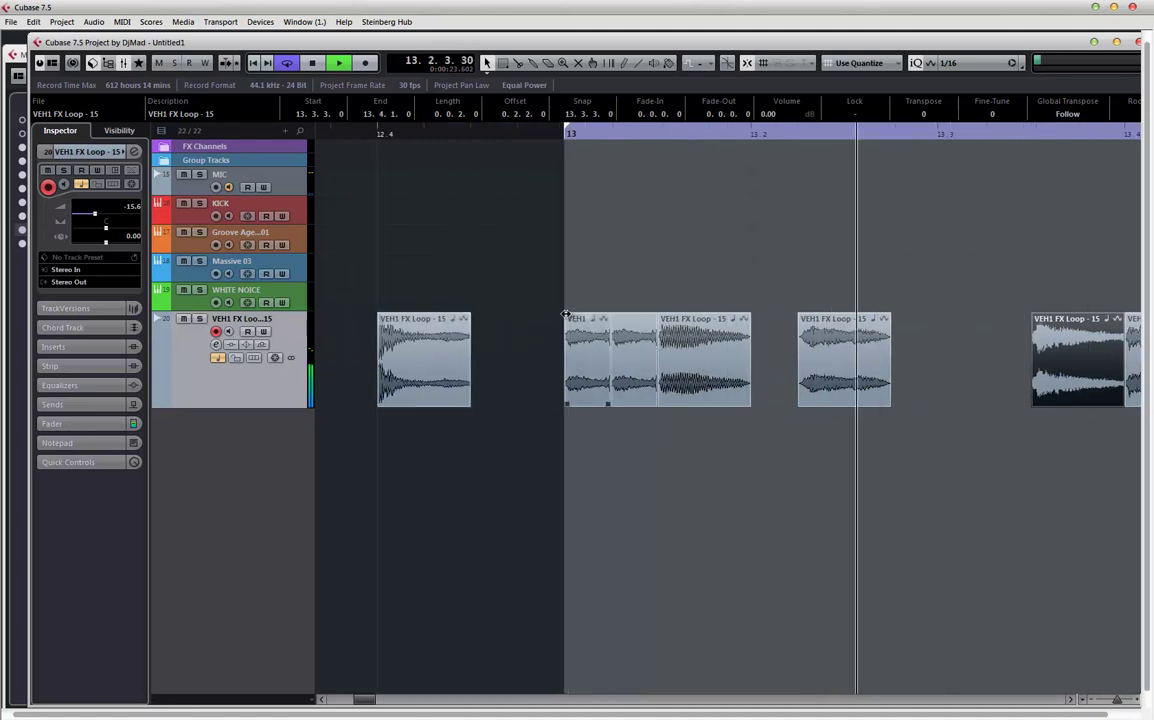
left_click(600, 316)
mouse_move(600, 314)
left_mouse_down()
mouse_move(650, 313)
mouse_move(604, 320)
left_mouse_up()
left_click(567, 316)
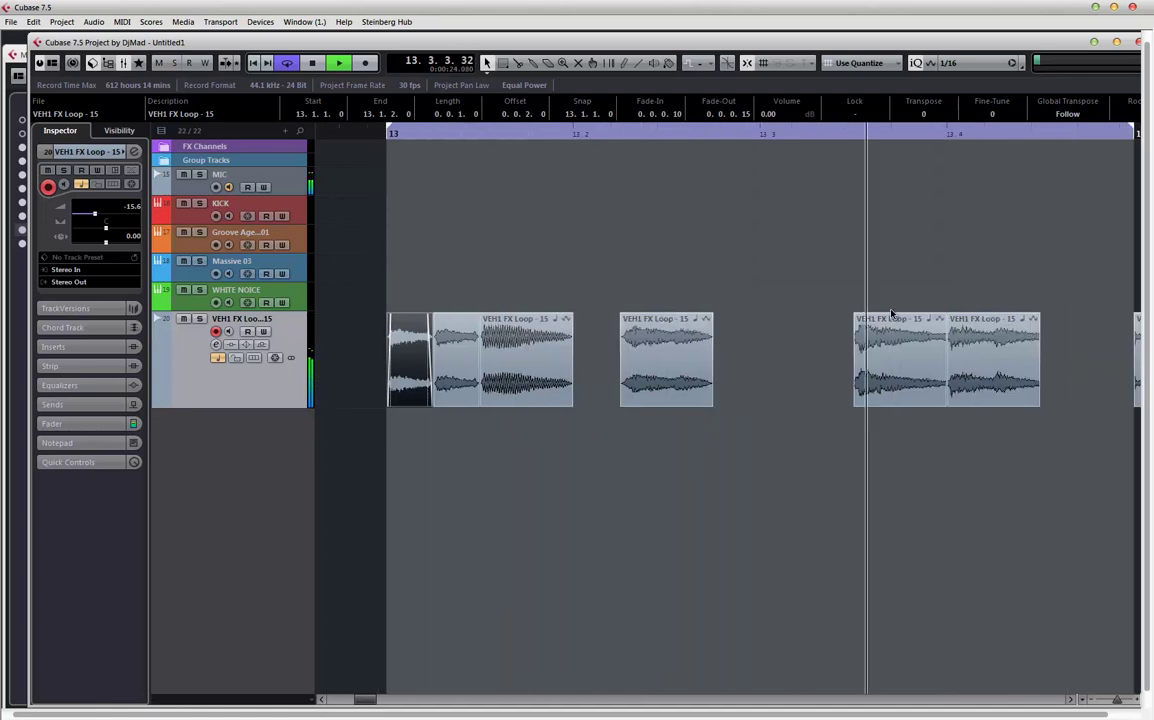
left_click(950, 316)
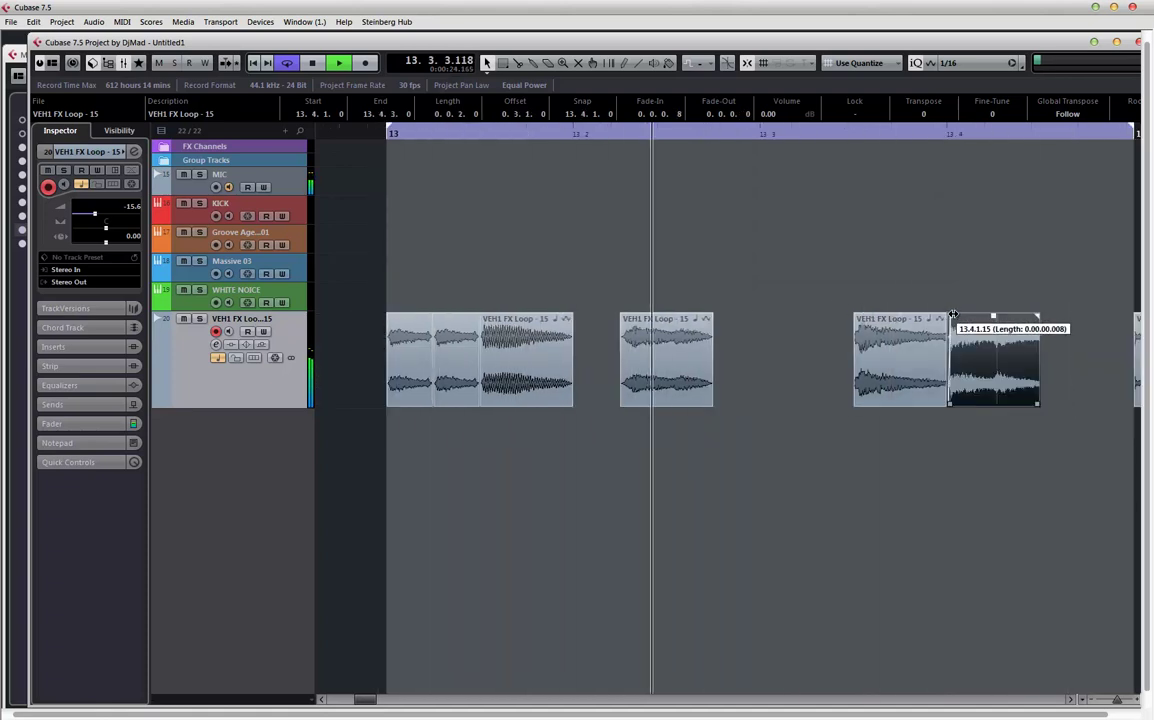
mouse_move(953, 316)
left_mouse_down()
mouse_move(856, 316)
mouse_move(949, 316)
left_mouse_up()
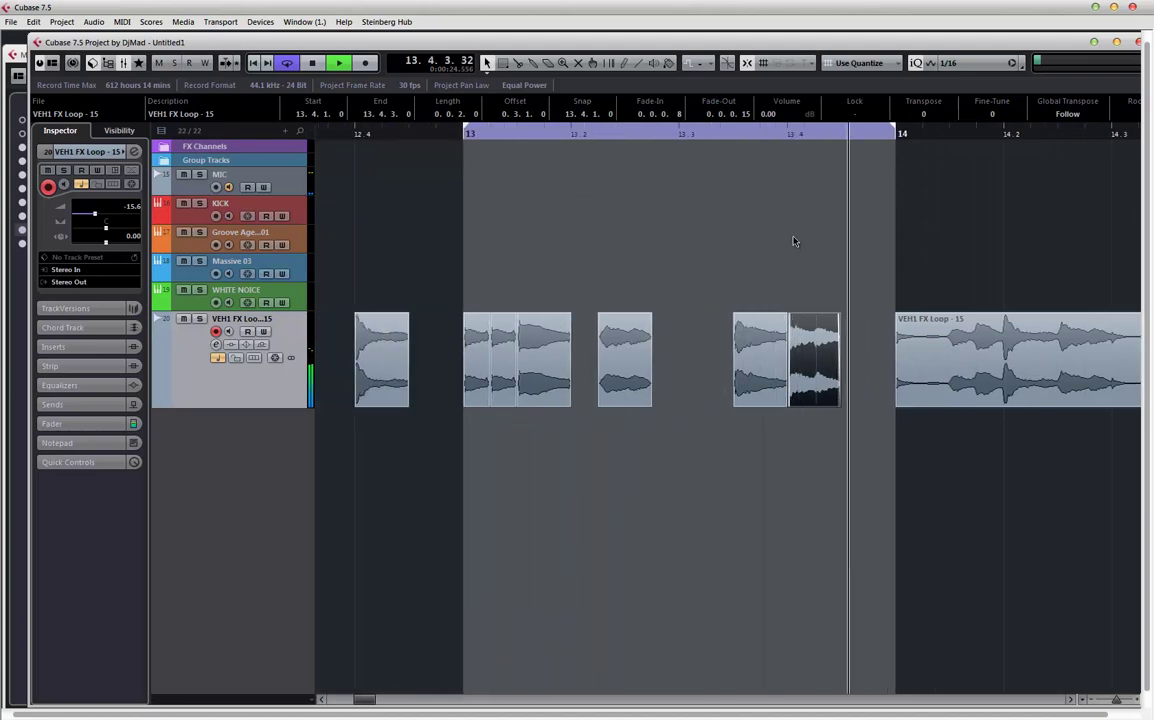
- Replace the loop event at bar 14 with a copy of all the slices in bar 13
left_click_drag(790, 344, 427, 318)
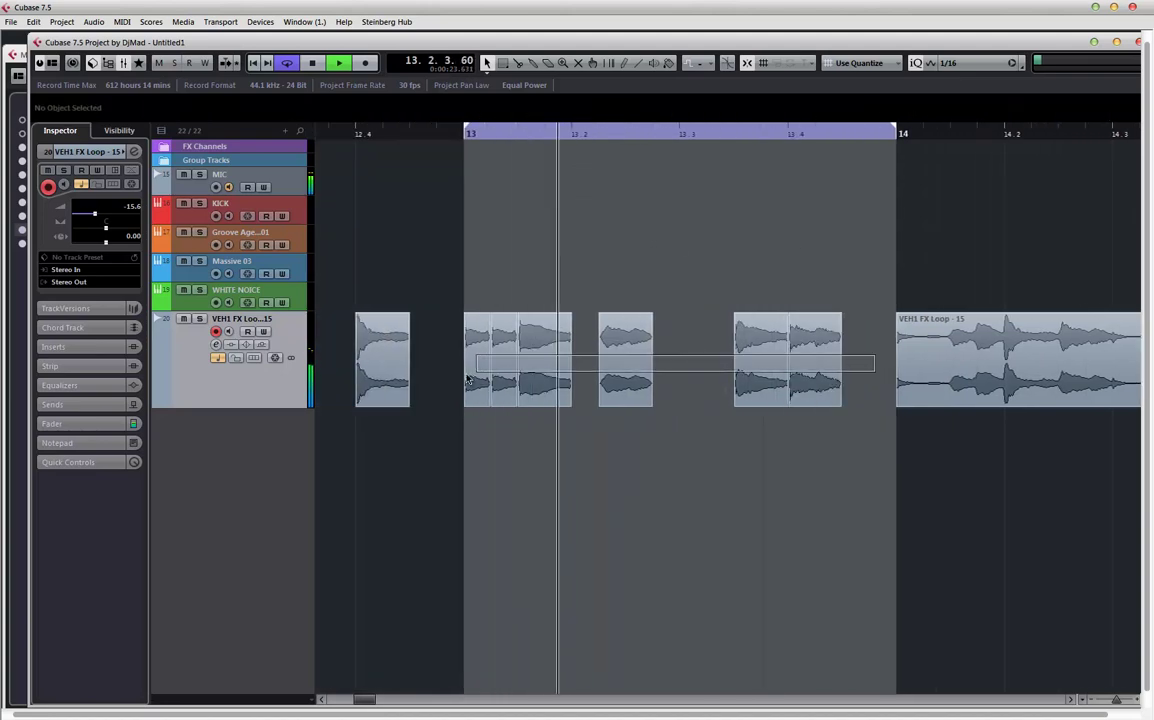
right_click(852, 268)
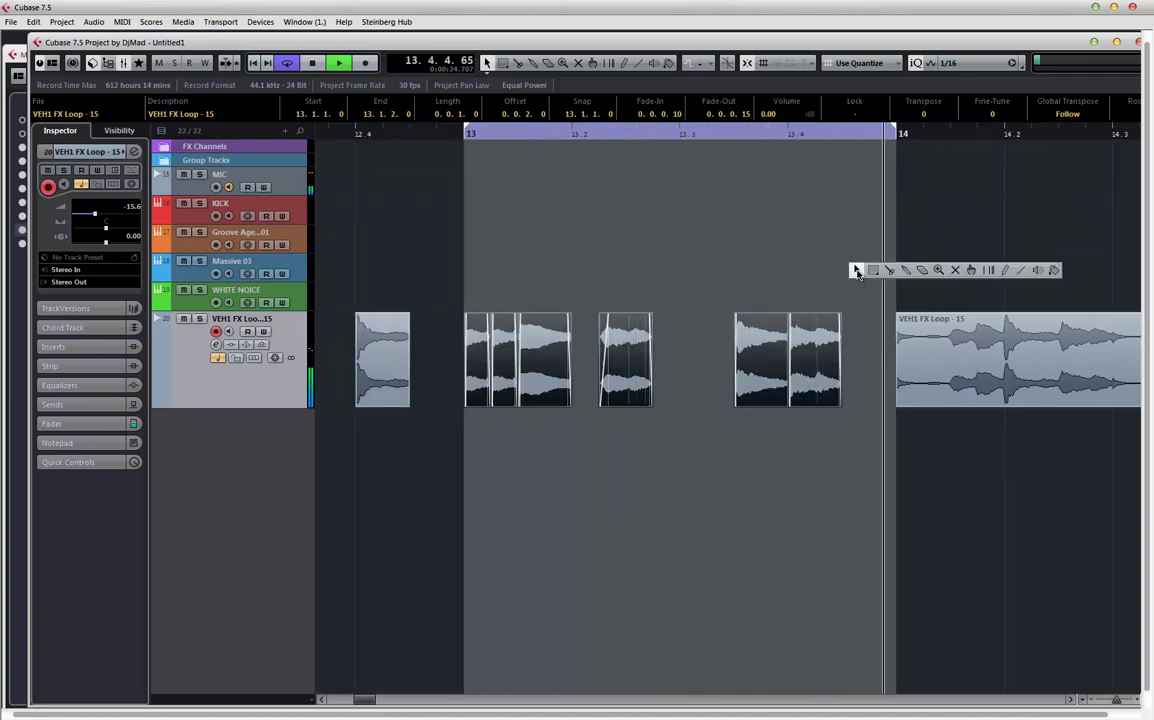
left_click(1017, 272)
left_click(1017, 400)
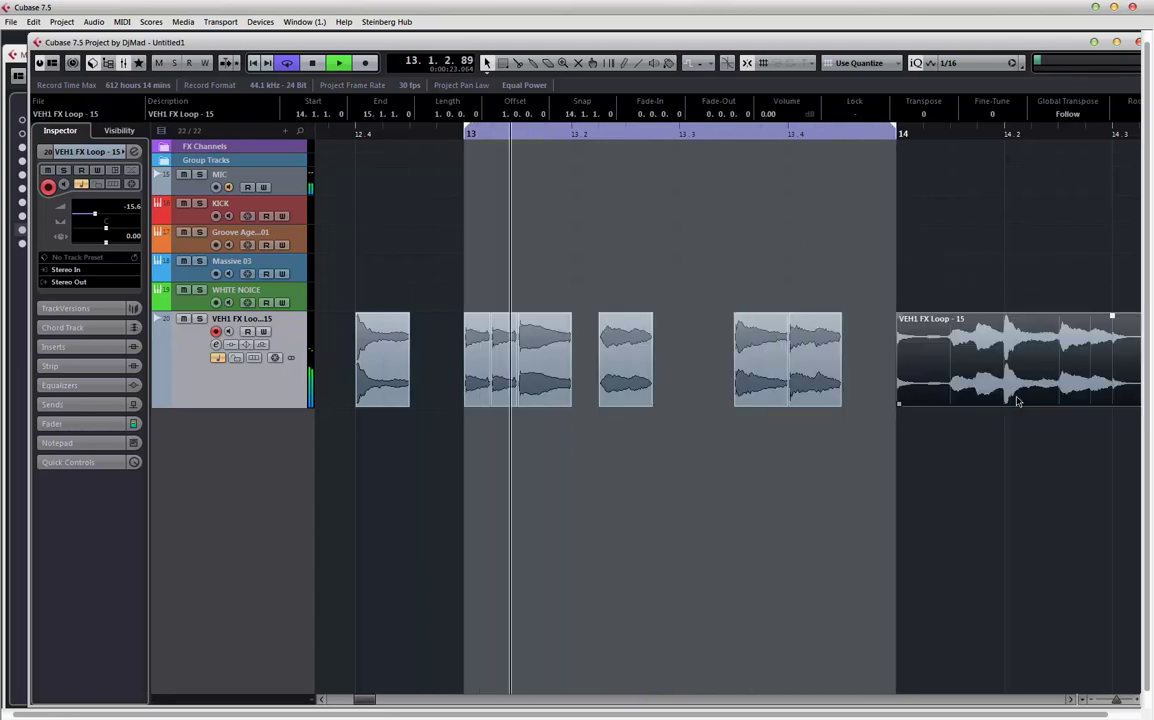
left_click_drag(947, 341, 1006, 345)
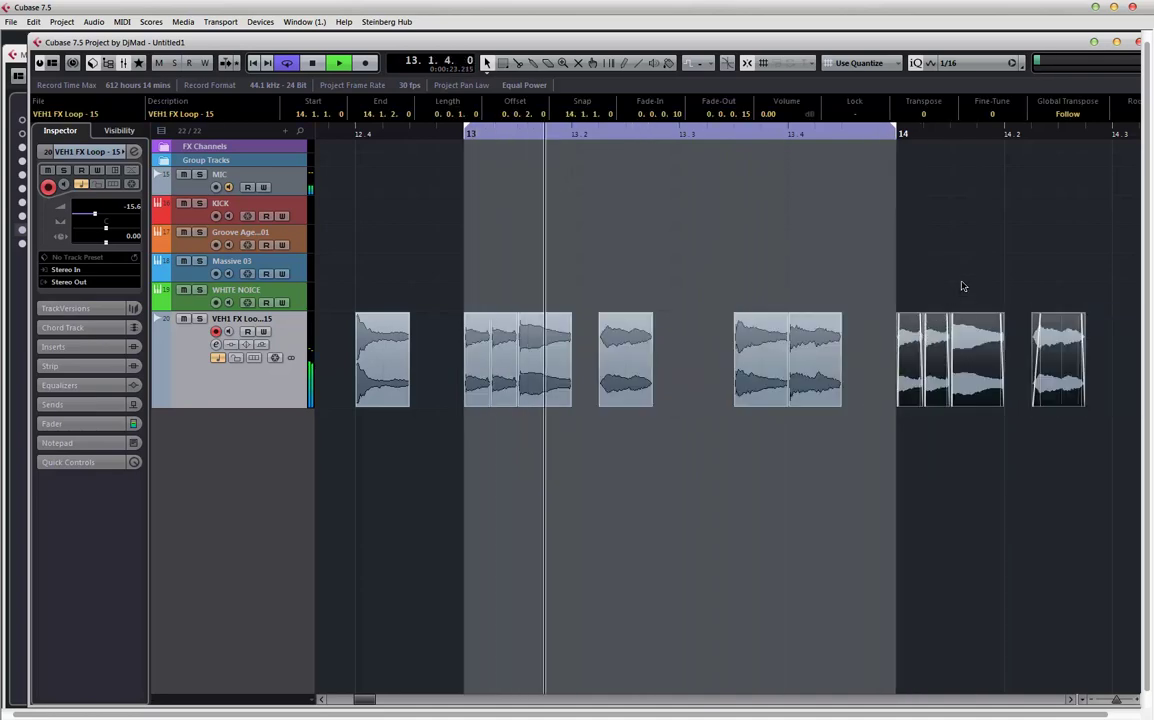
- Bounce the slices in bars 13 and 14 into a single audio event and replace the original events
left_click_drag(503, 298, 868, 391)
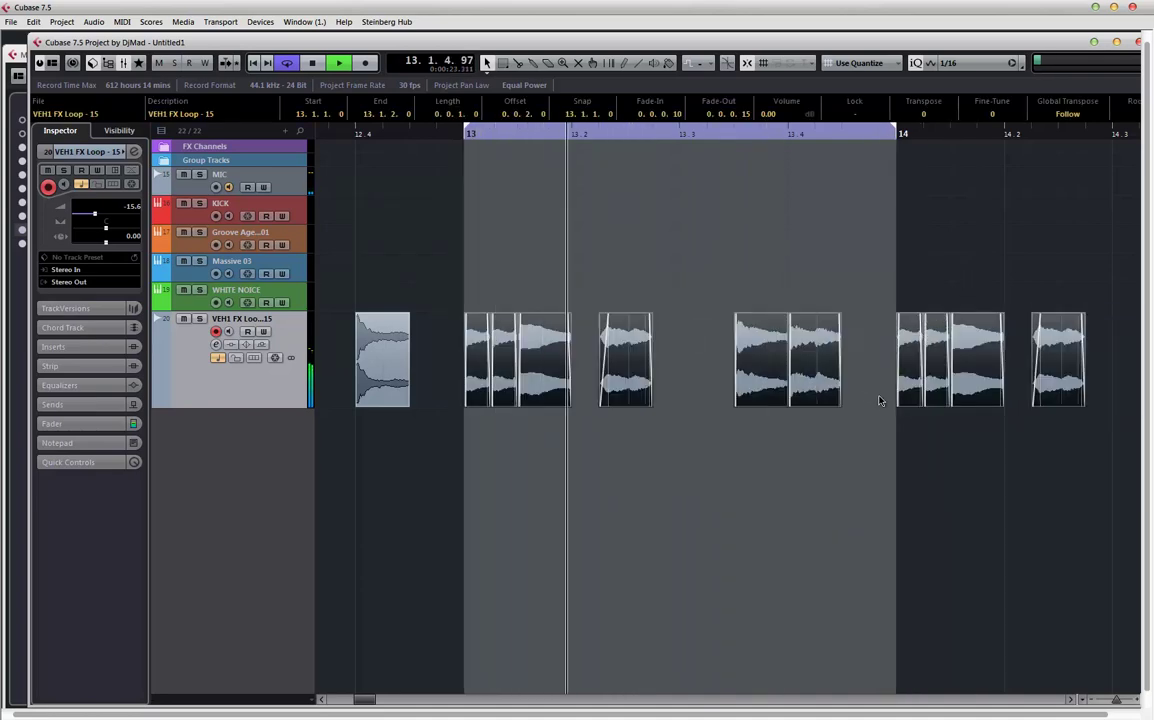
key("ctrl+b")
key("Return")
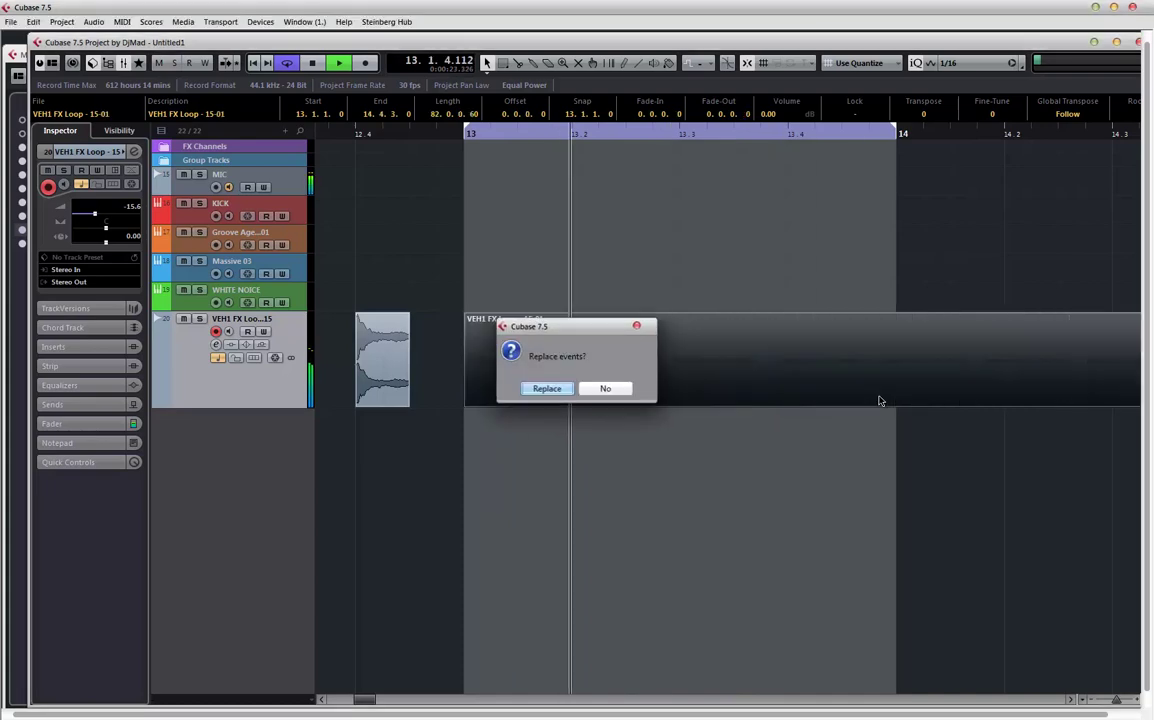
- Trim the bounced event to bar 13 by splitting it at bar 14, and delete the leftover slice at 12.4.1
left_click(875, 330, "ctrl")
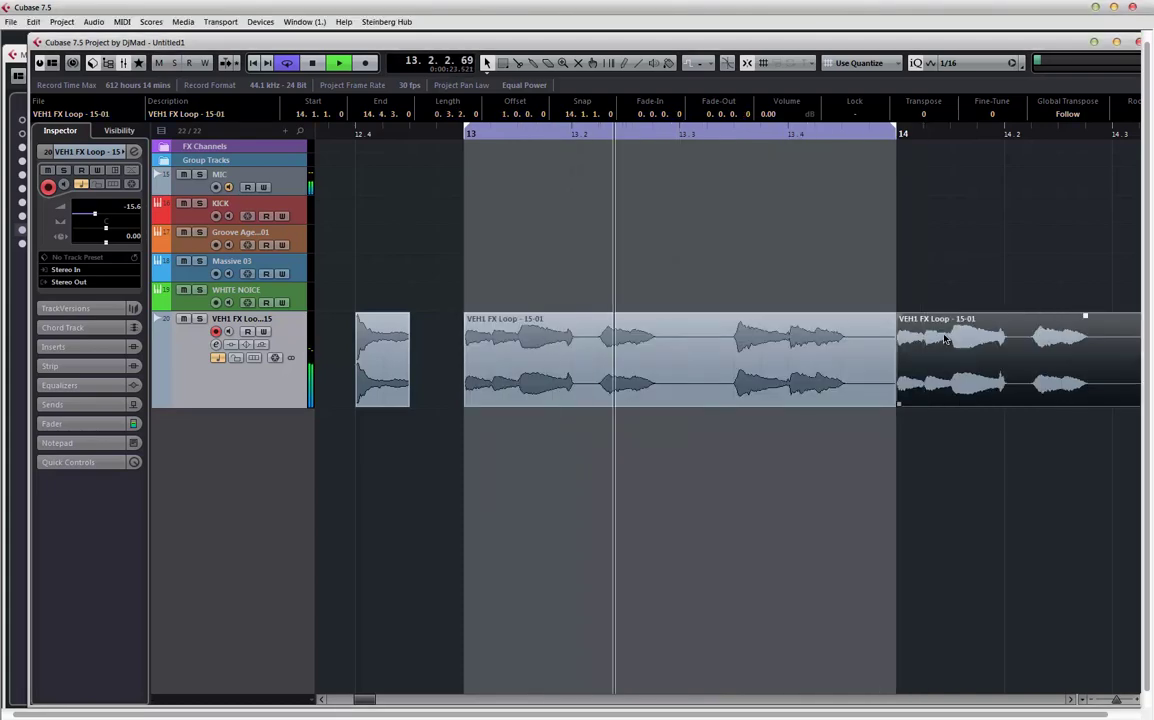
key("Delete")
left_click(375, 343)
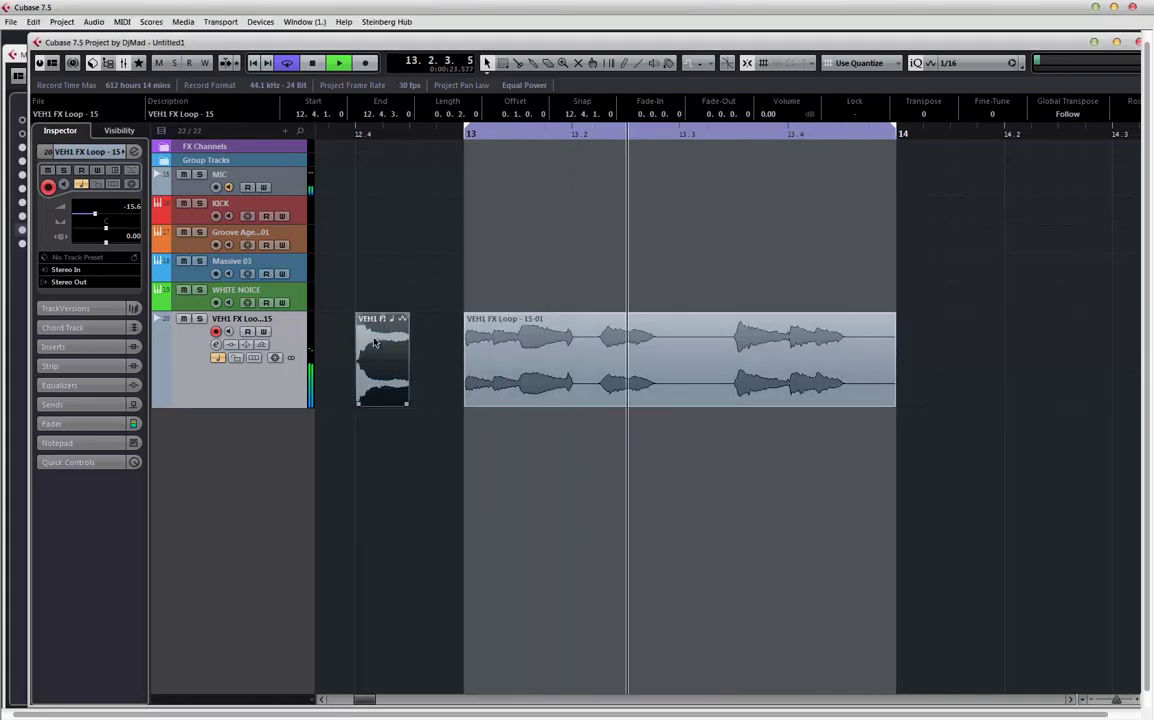
key("Delete")
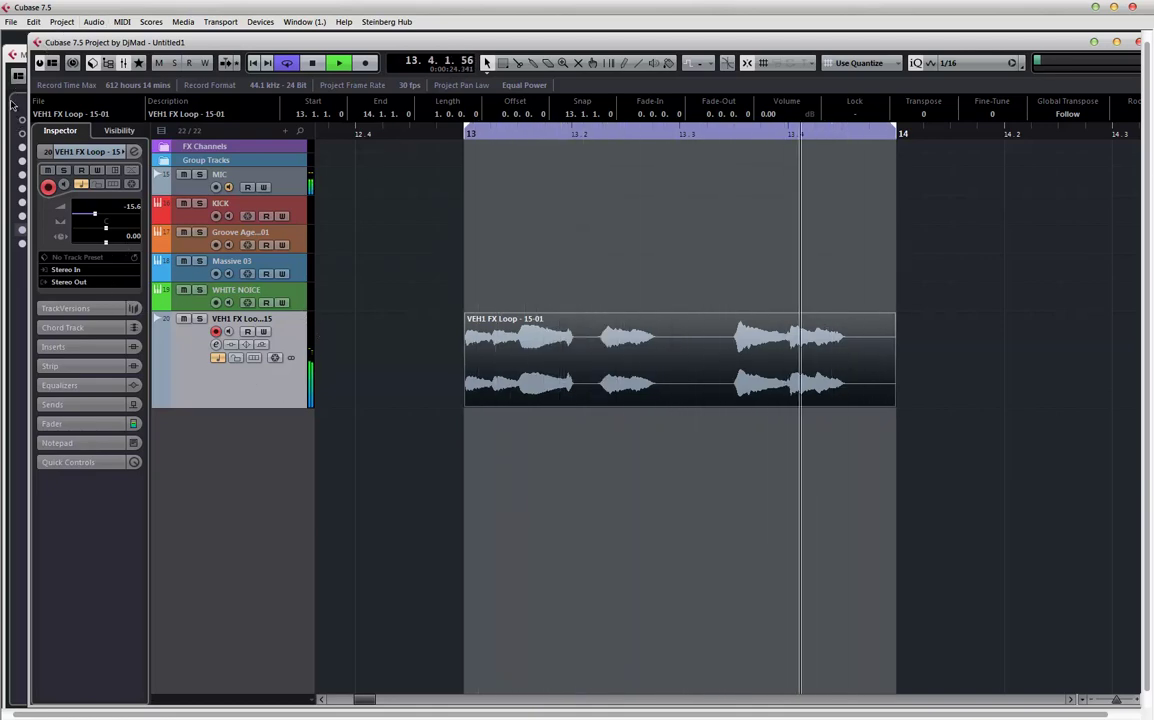
- Insert VolumeShaper3-64bit in the third insert slot of the VEH1 FX Loop - 15 channel, then return to the project window
key("F3")
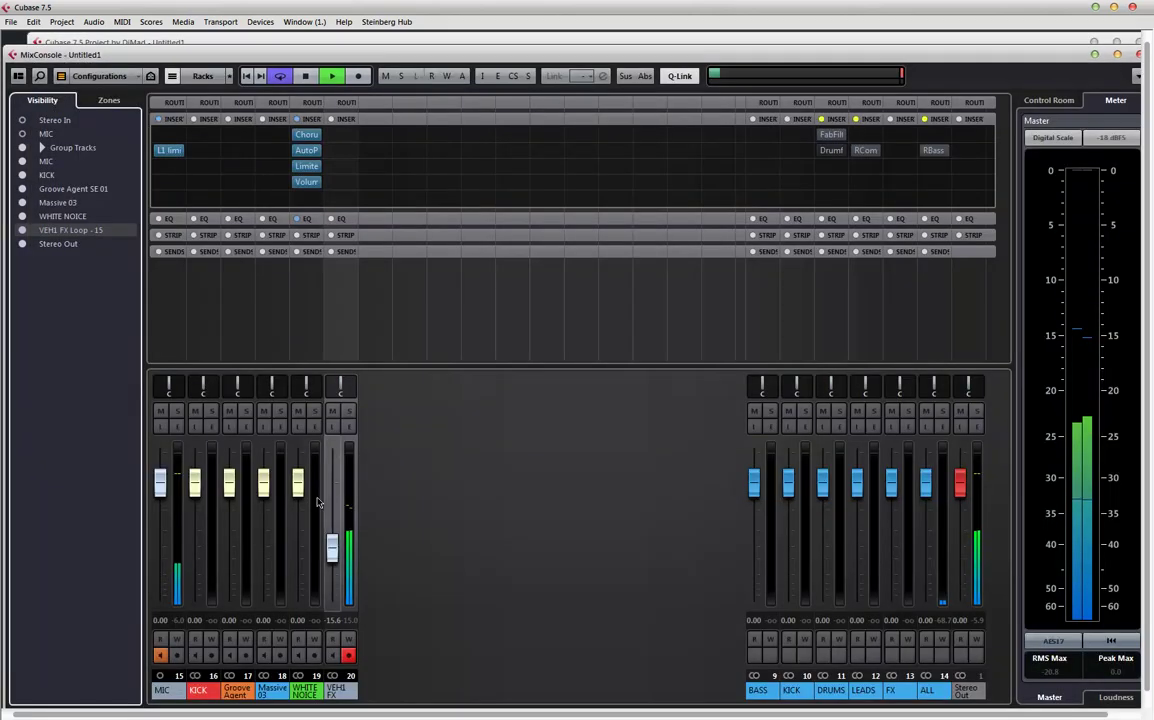
left_click(343, 166)
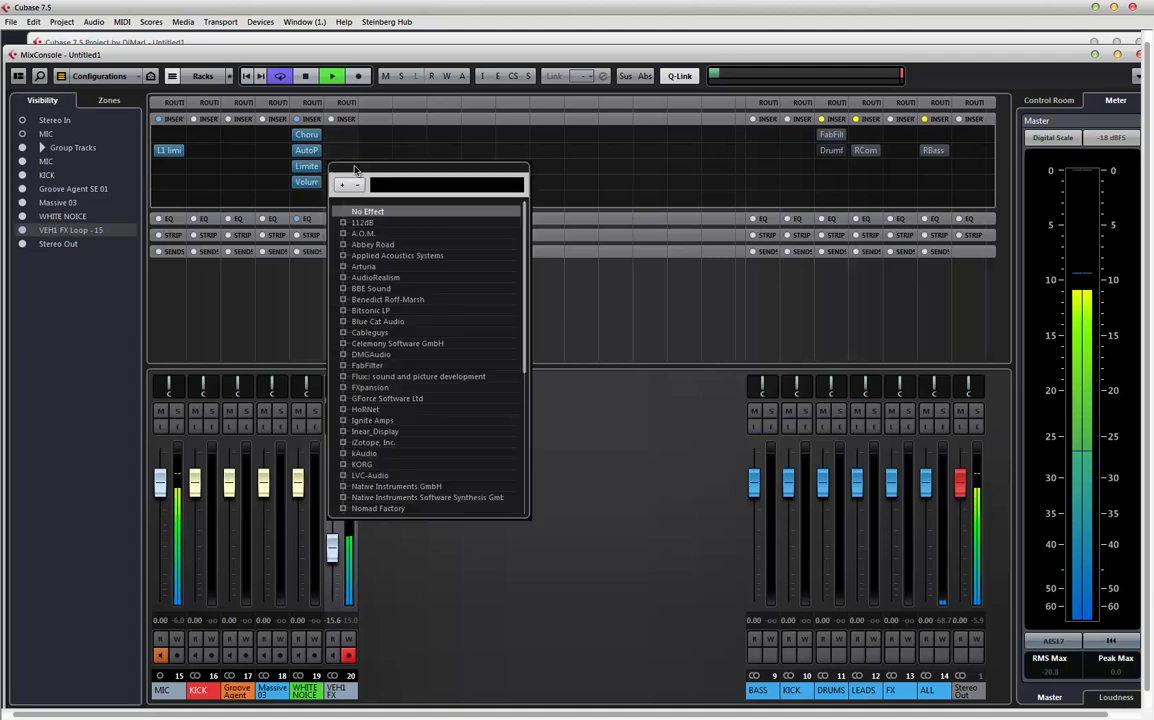
type("volu")
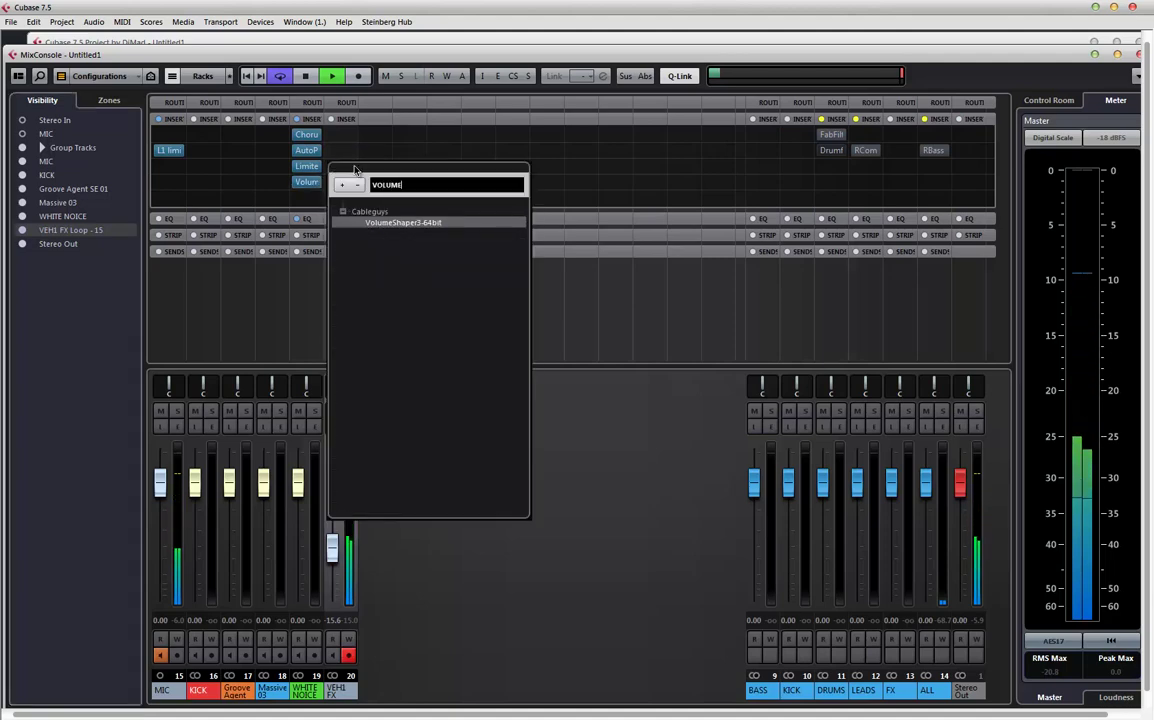
type("m")
key("Return")
left_click_drag(790, 345, 638, 265)
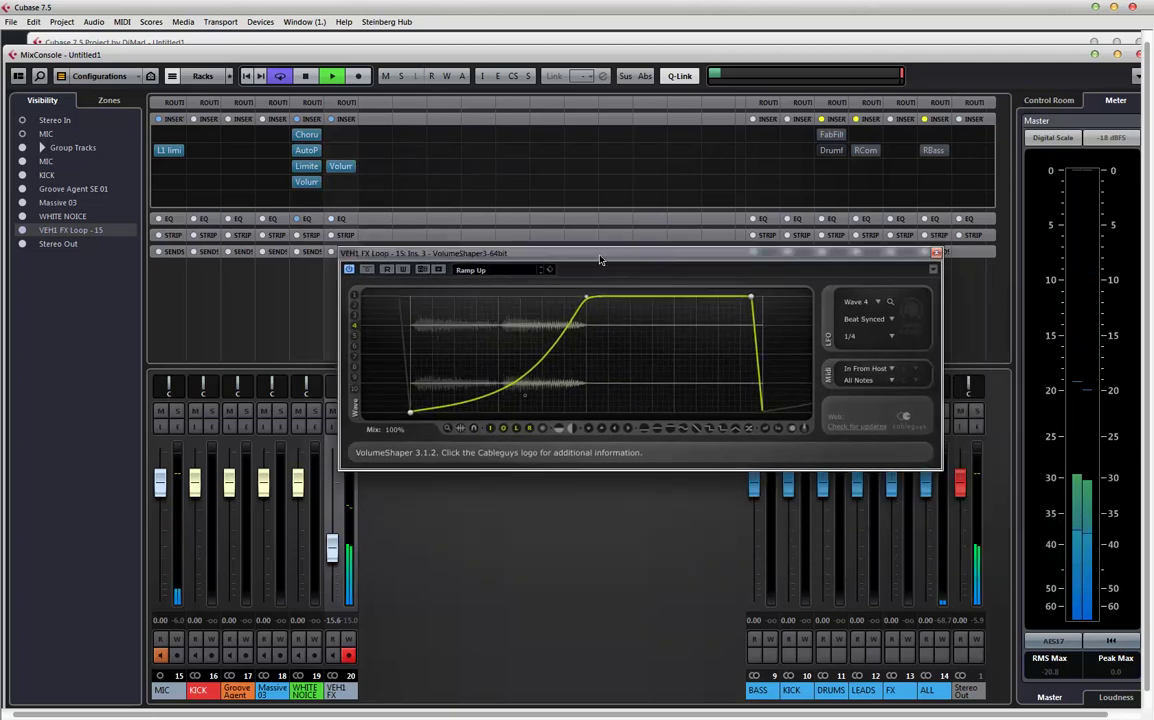
left_click(935, 255)
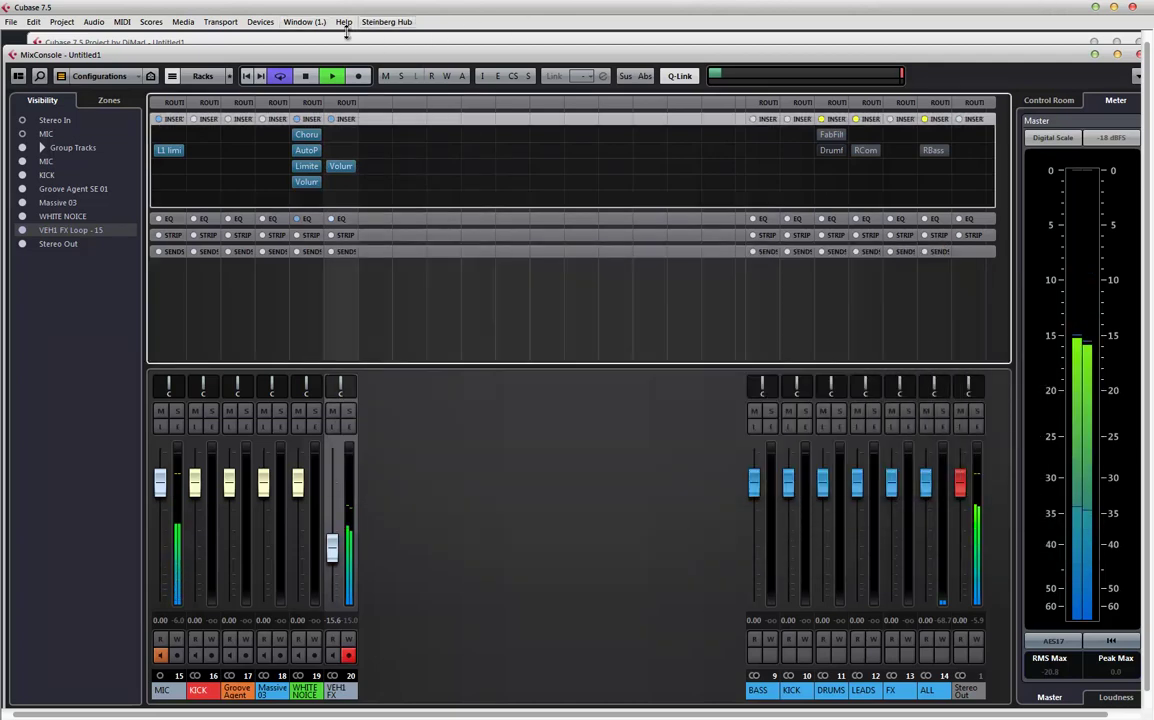
left_click(380, 43)
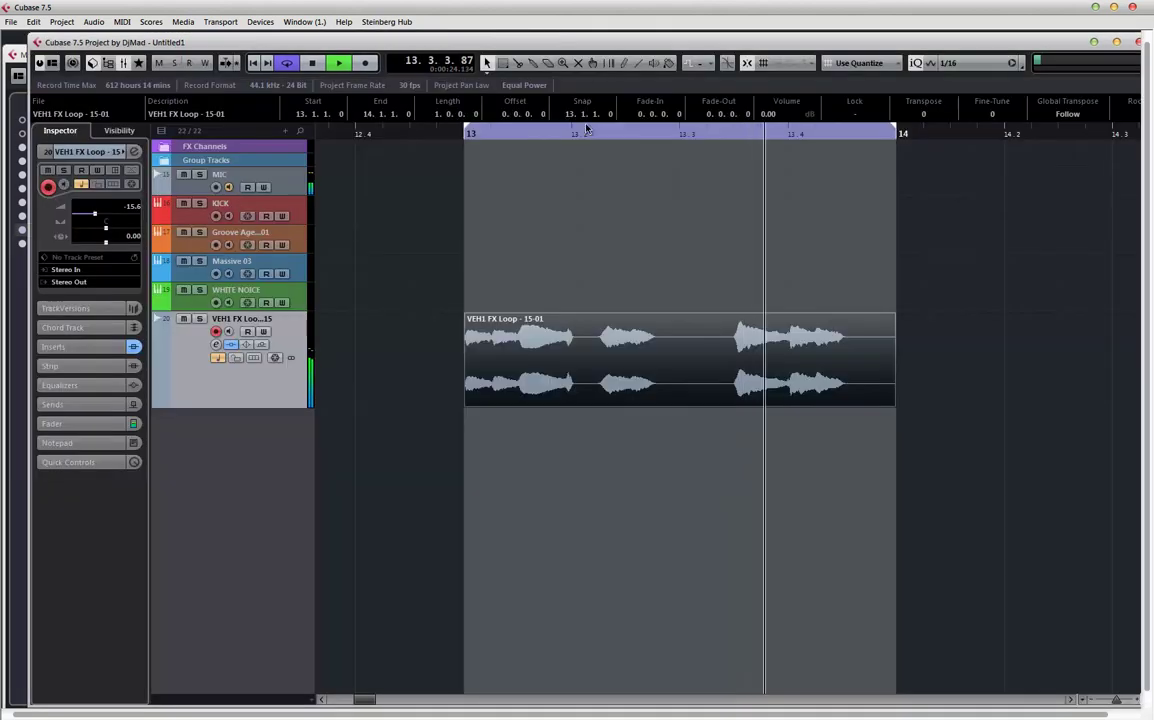
- Load the Boing 1 preset from the Techno category in the KICK track's drum synthesiser and close the plug-in
left_click(298, 212)
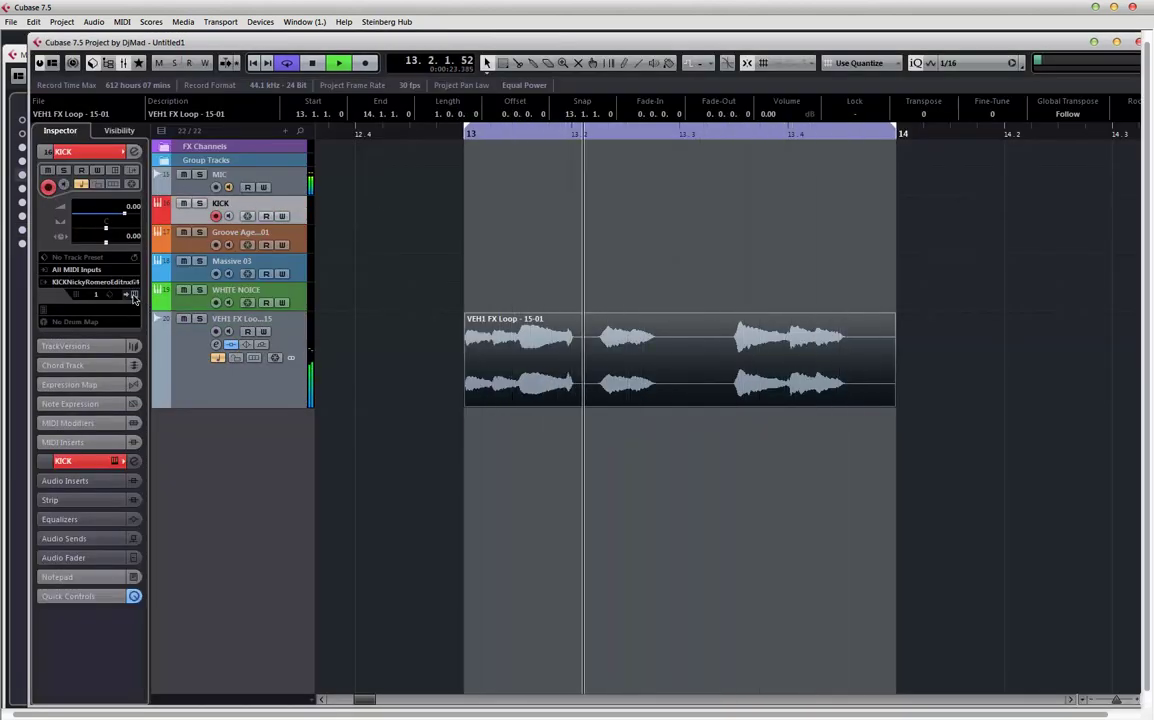
key("super+e")
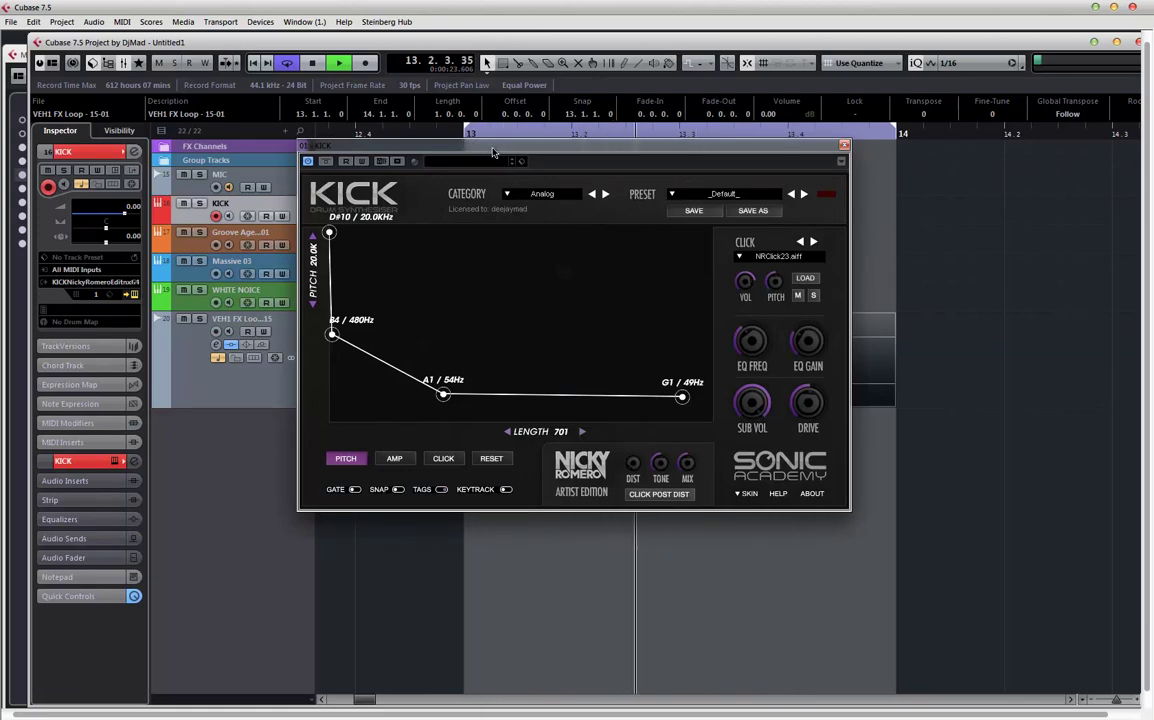
left_click_drag(597, 141, 604, 135)
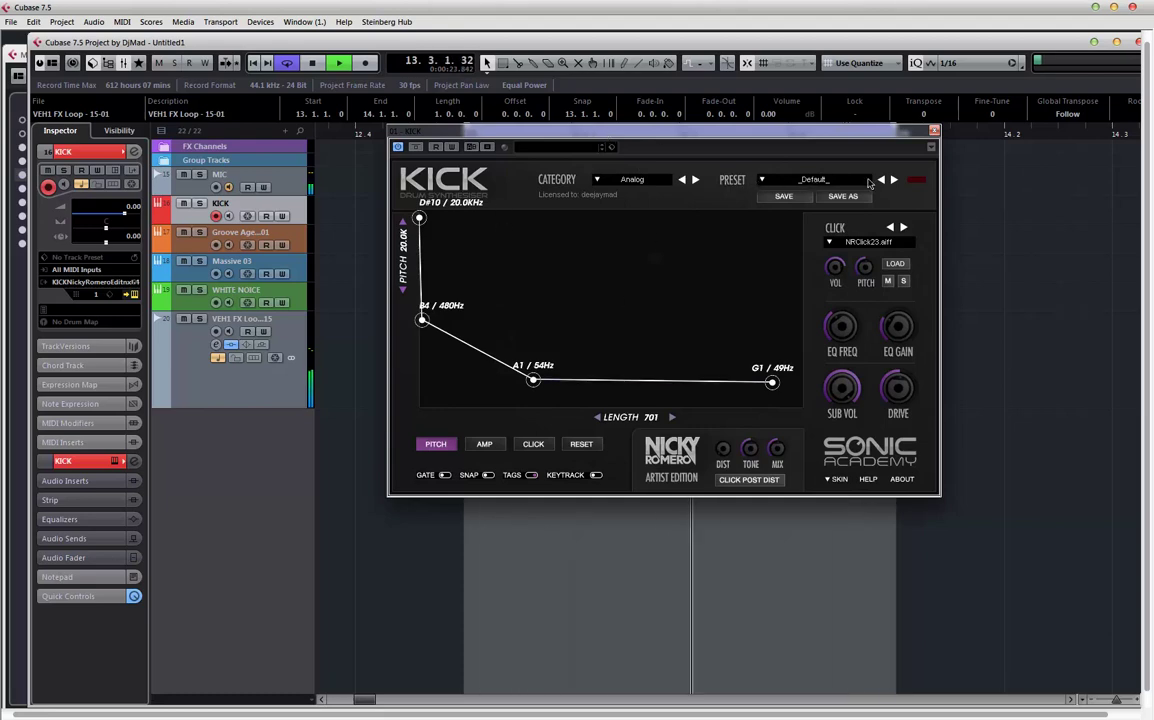
left_click_drag(708, 136, 676, 133)
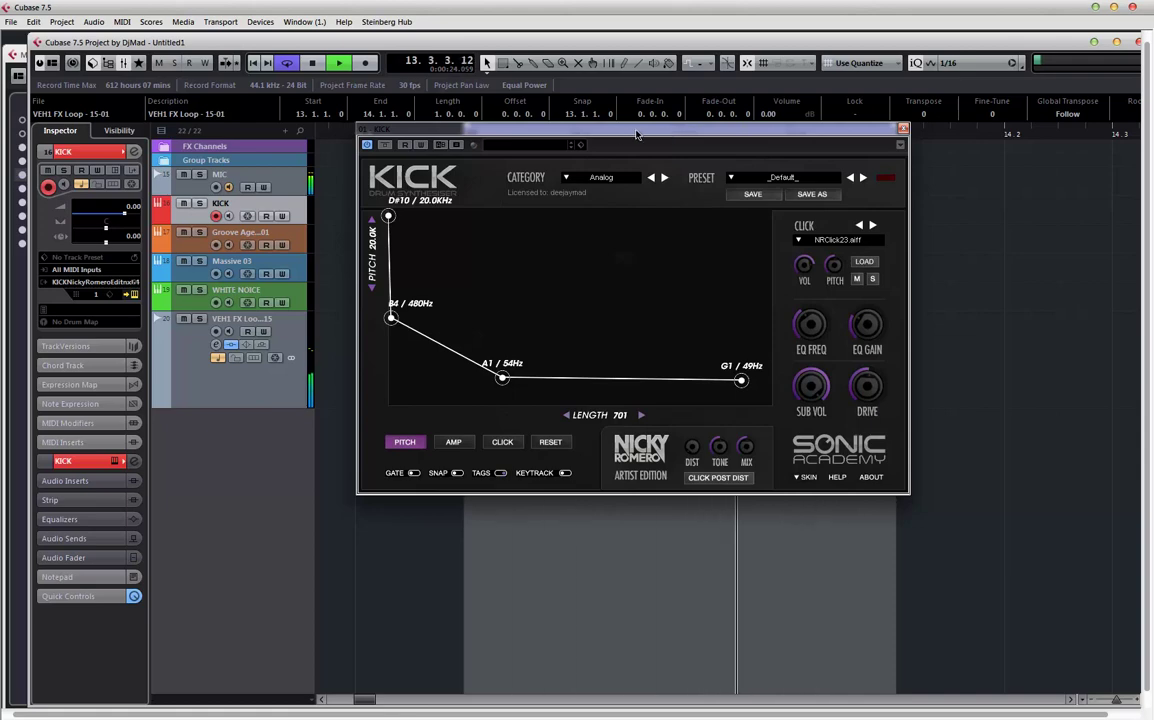
left_click_drag(636, 134, 660, 130)
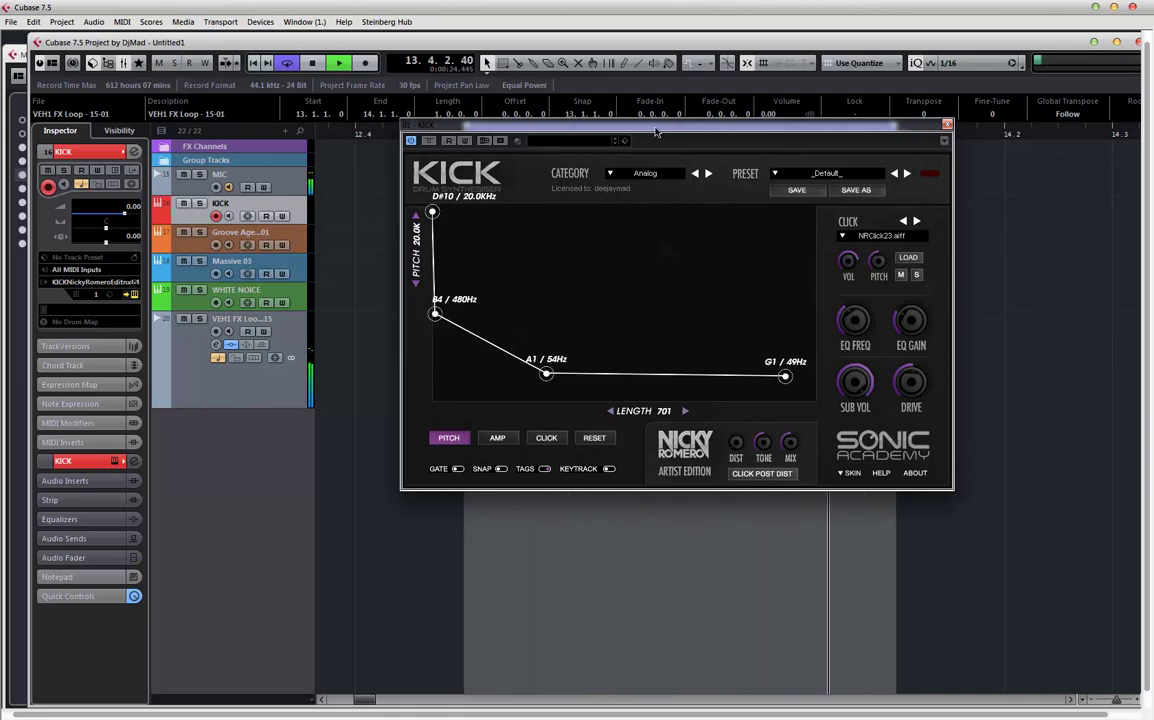
left_click(645, 173)
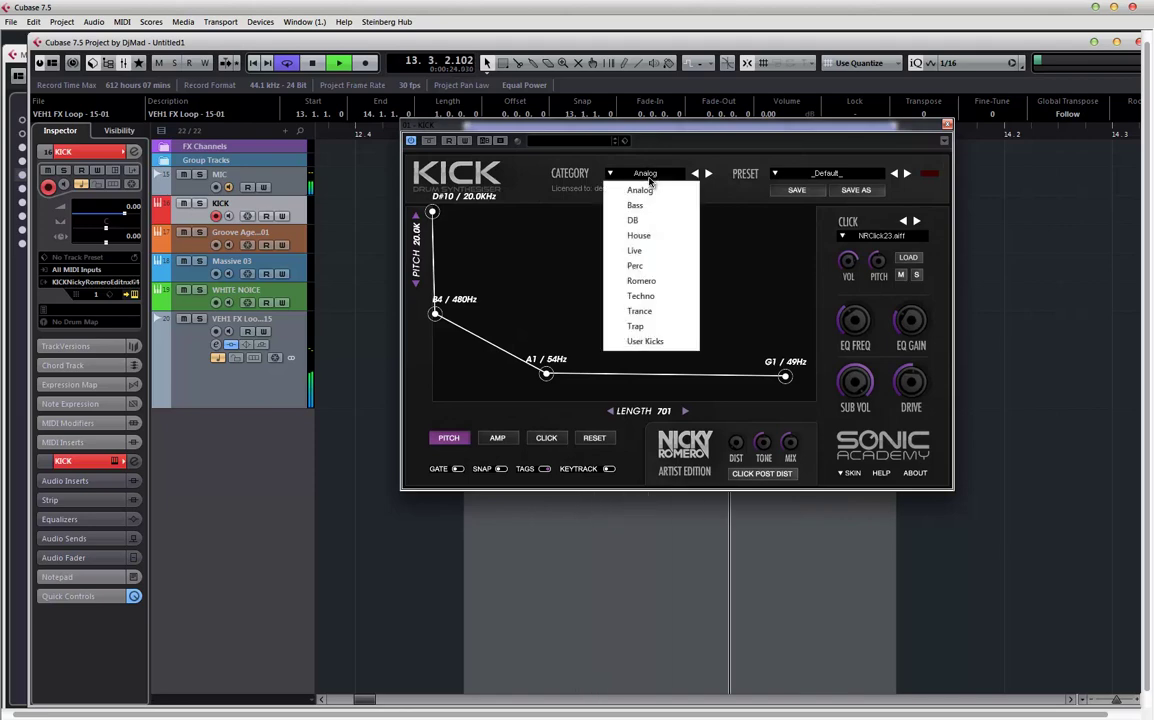
left_click(645, 297)
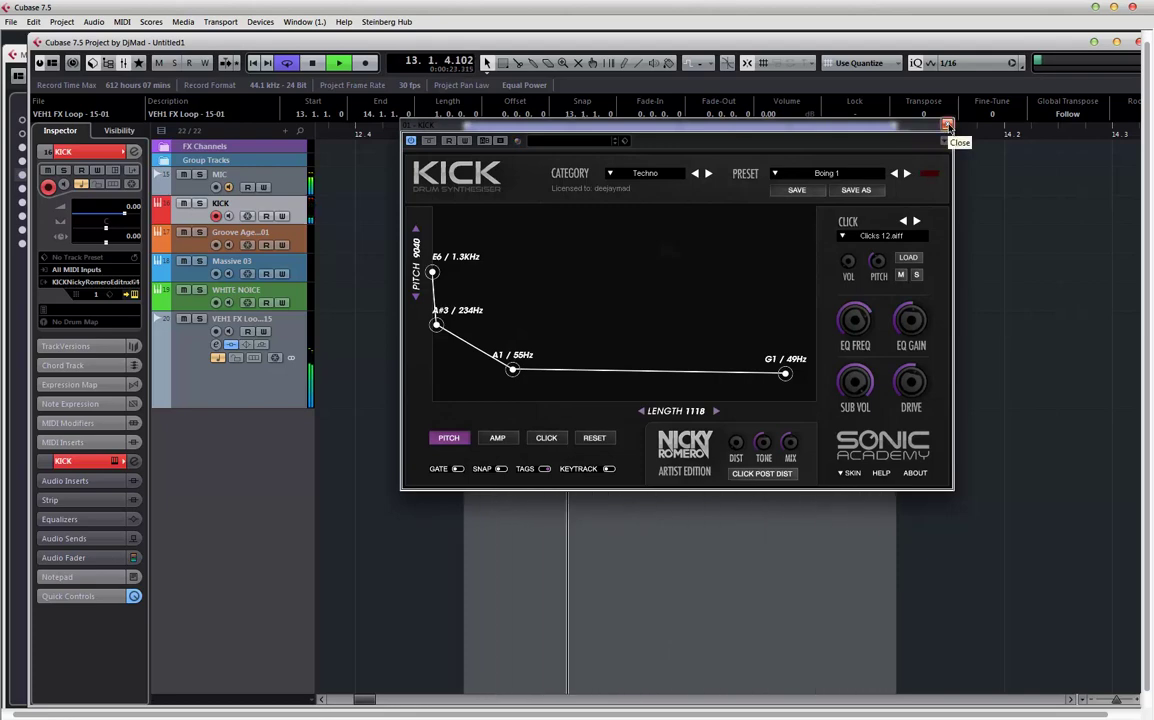
left_click(947, 125)
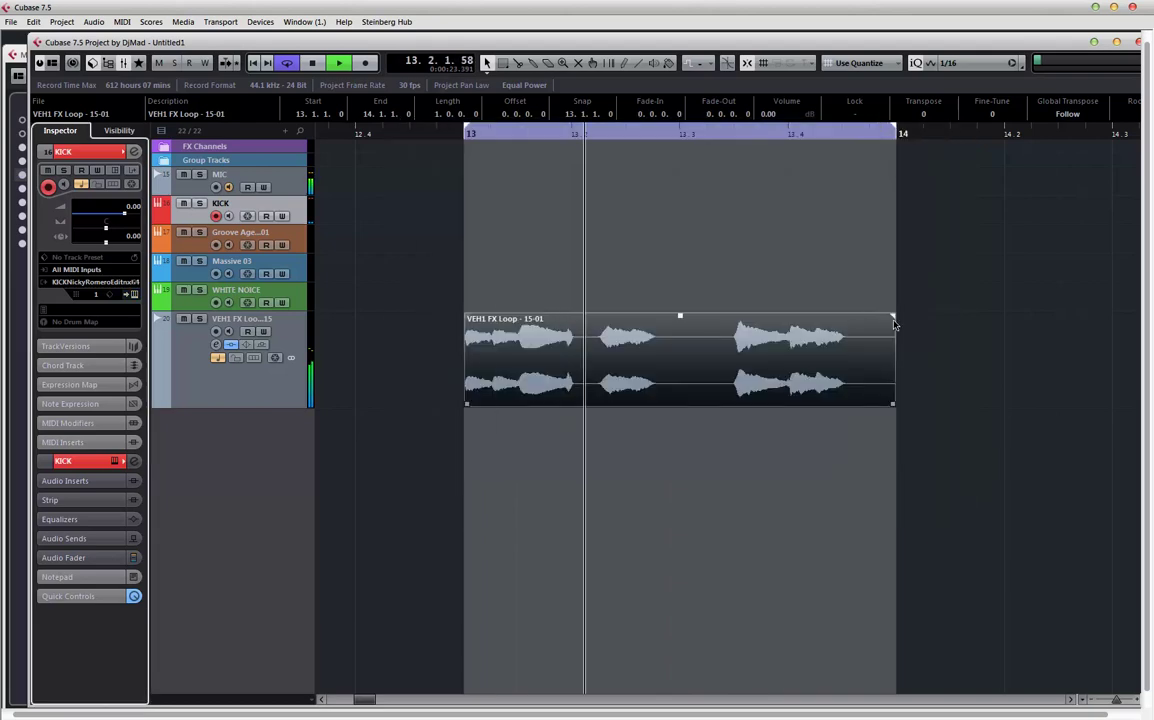
- Record a one-bar part with four kick hits on the KICK track across bar 13
key("KP_Multiply")
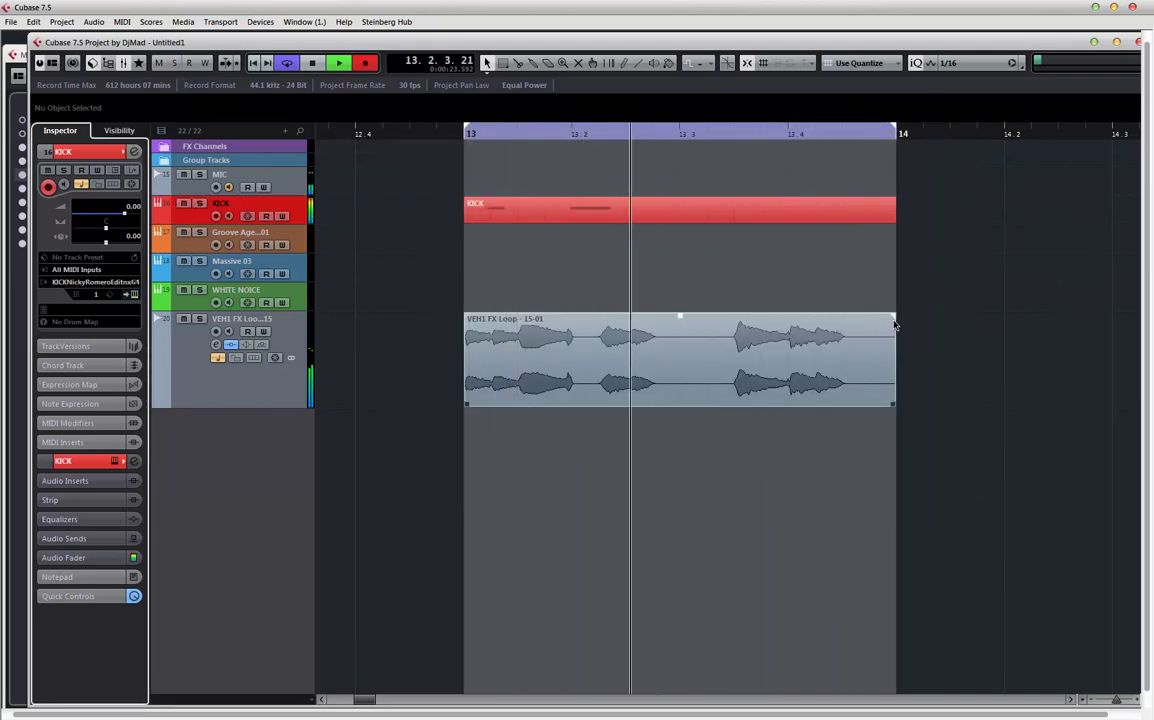
key("KP_Multiply")
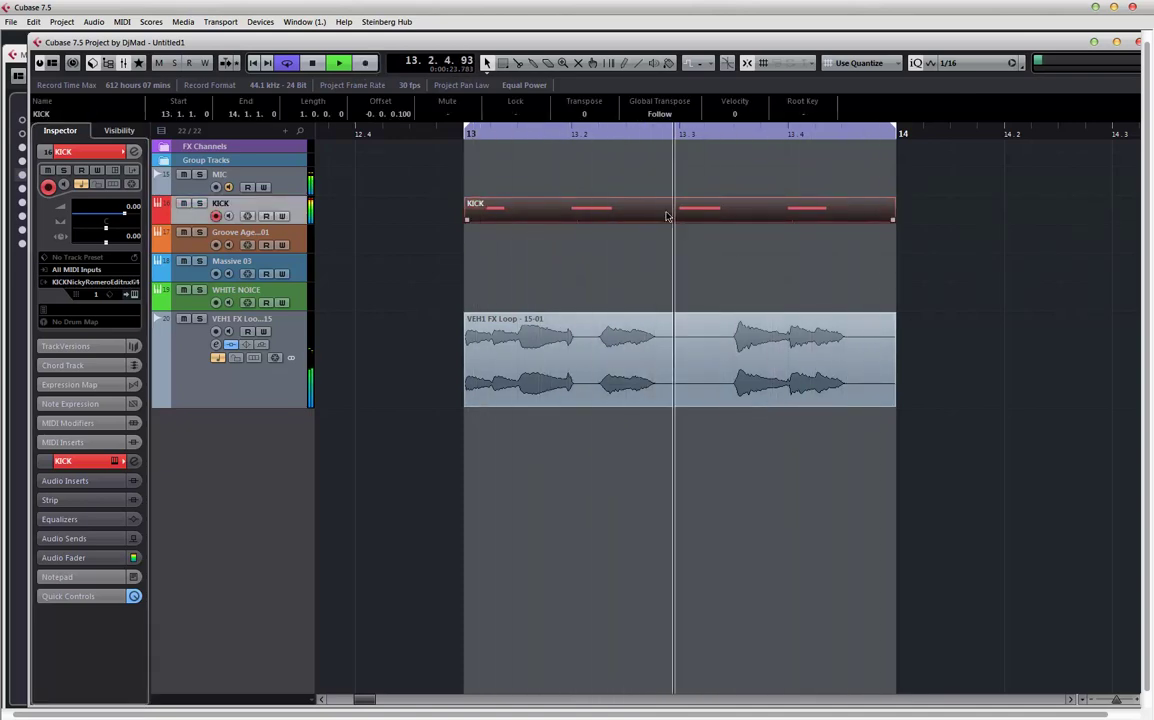
left_click(372, 211)
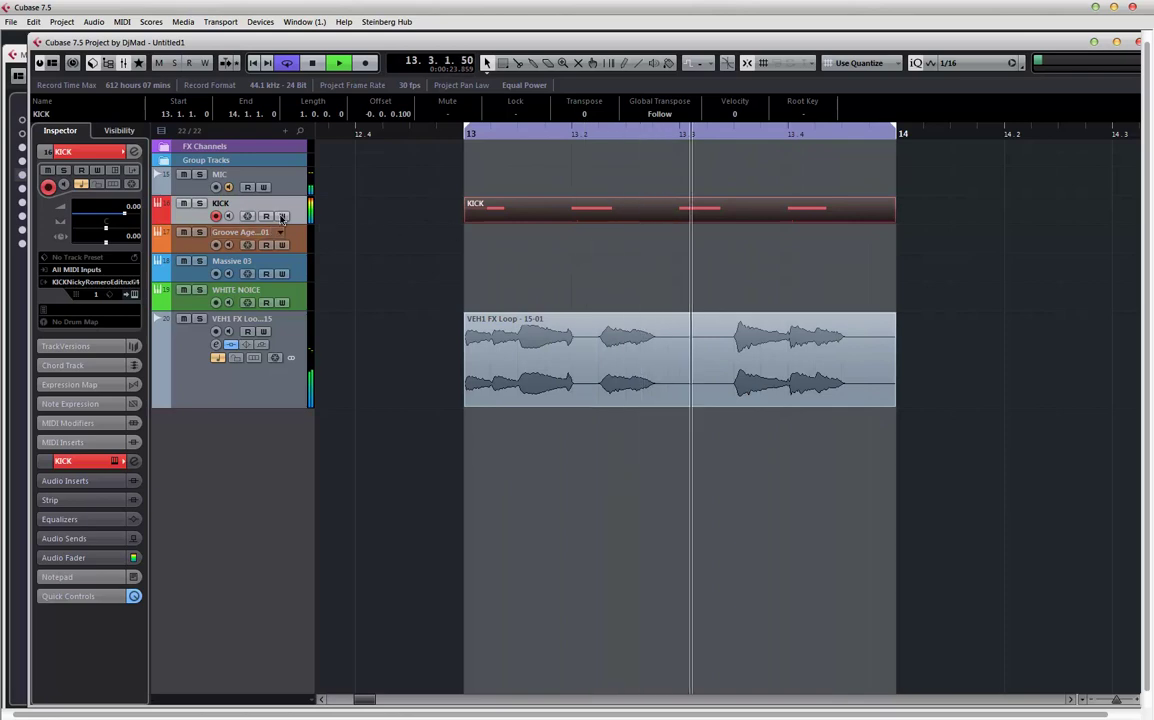
- Assign the GM Map drum map to the KICK track and check the hits of its recorded part in the Drum Editor
left_click(85, 321)
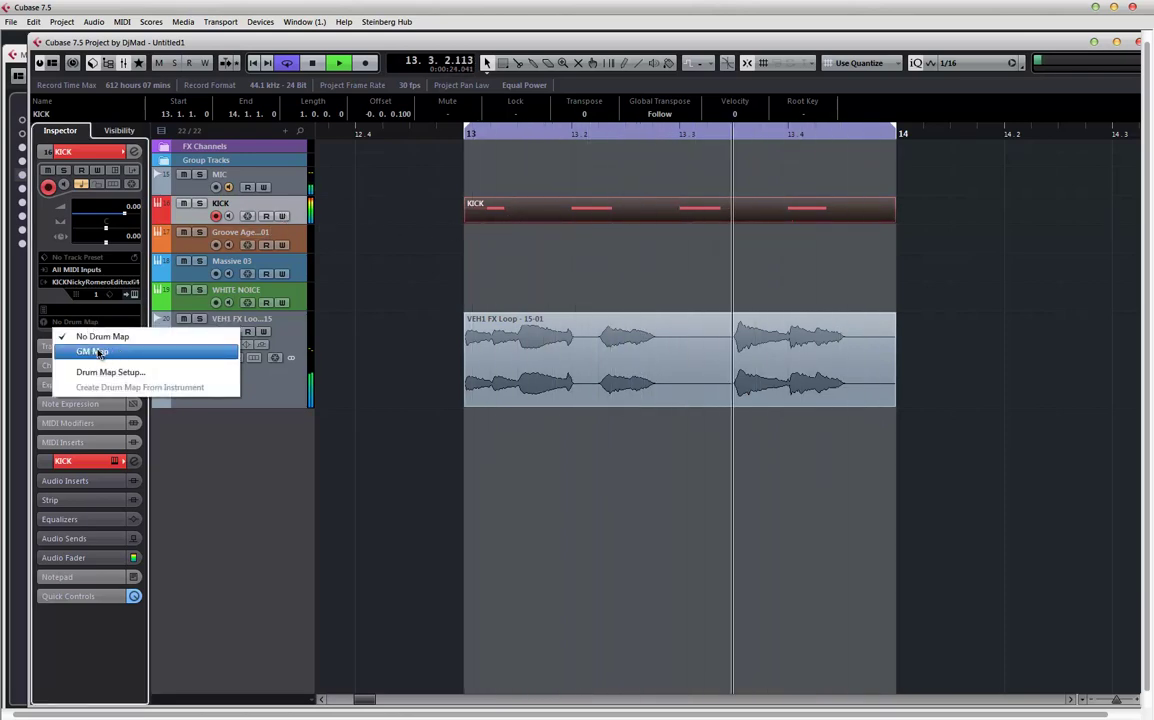
left_click(100, 351)
double_click(632, 213)
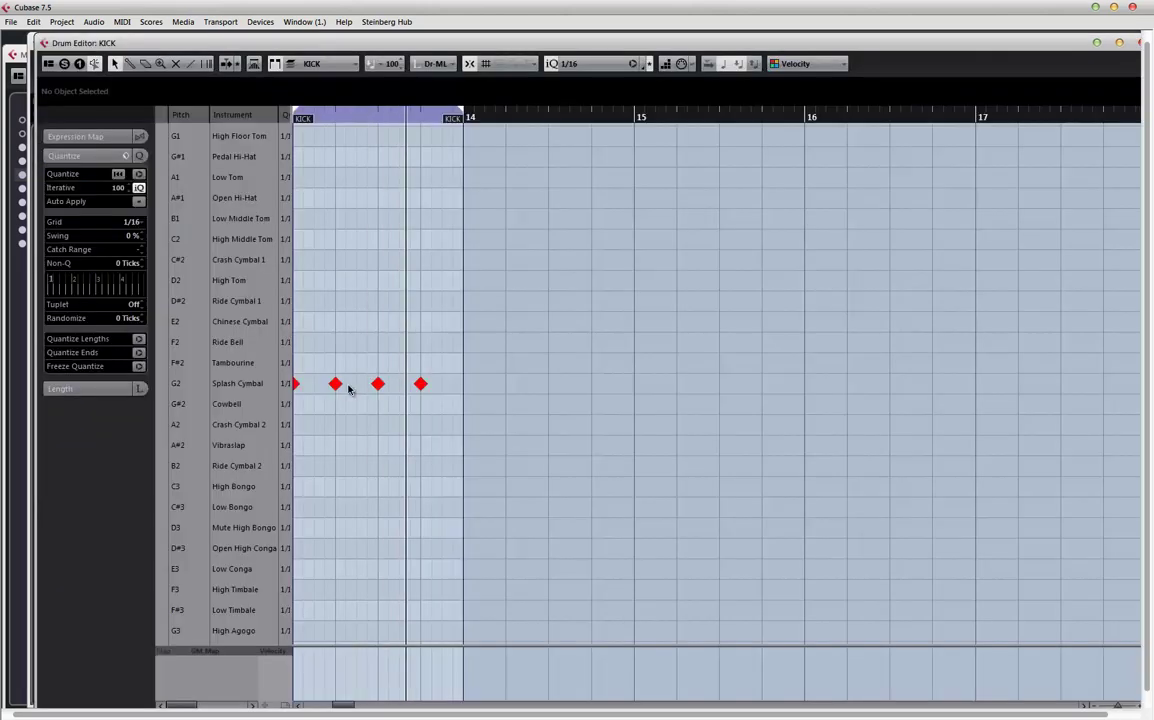
left_click(1139, 42)
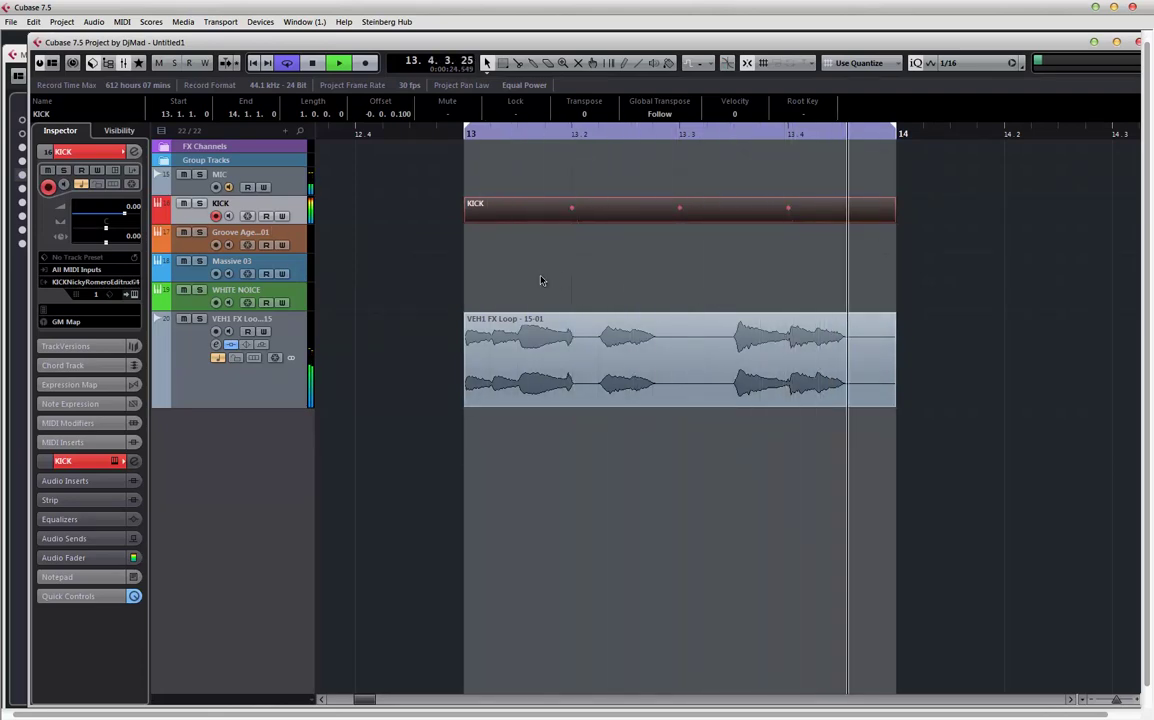
- Lower the KICK channel's fader to -8.22 in the MixConsole, then return to the project window
left_click(233, 390)
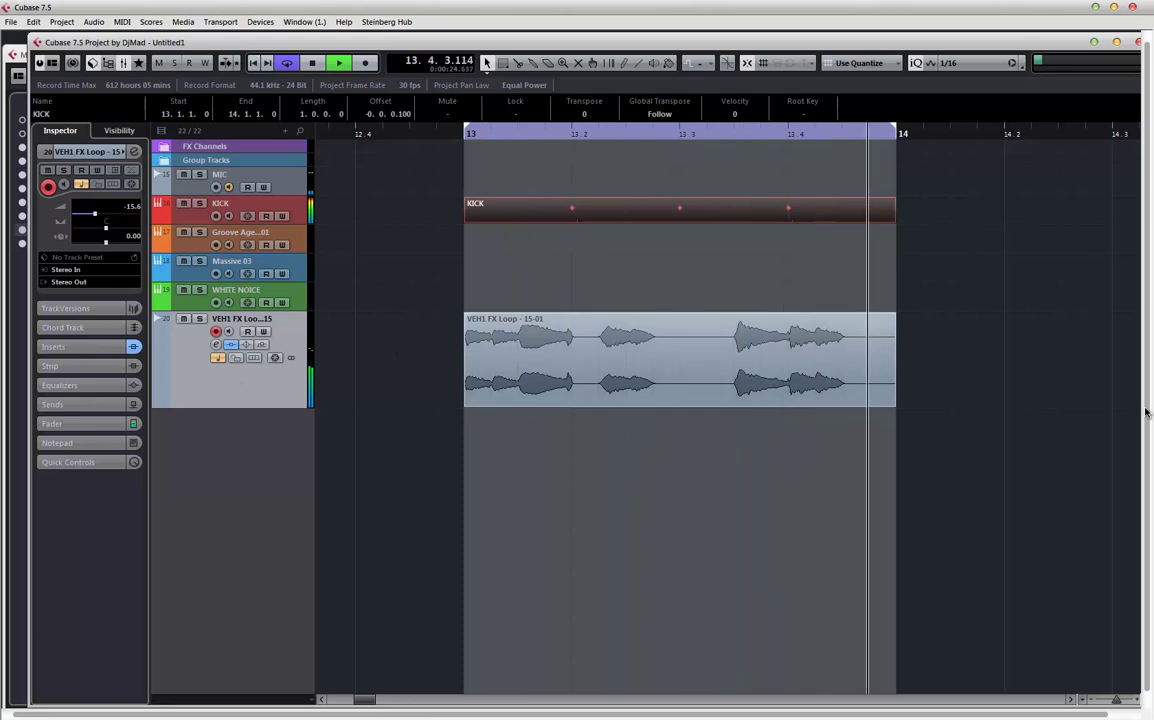
key("F3")
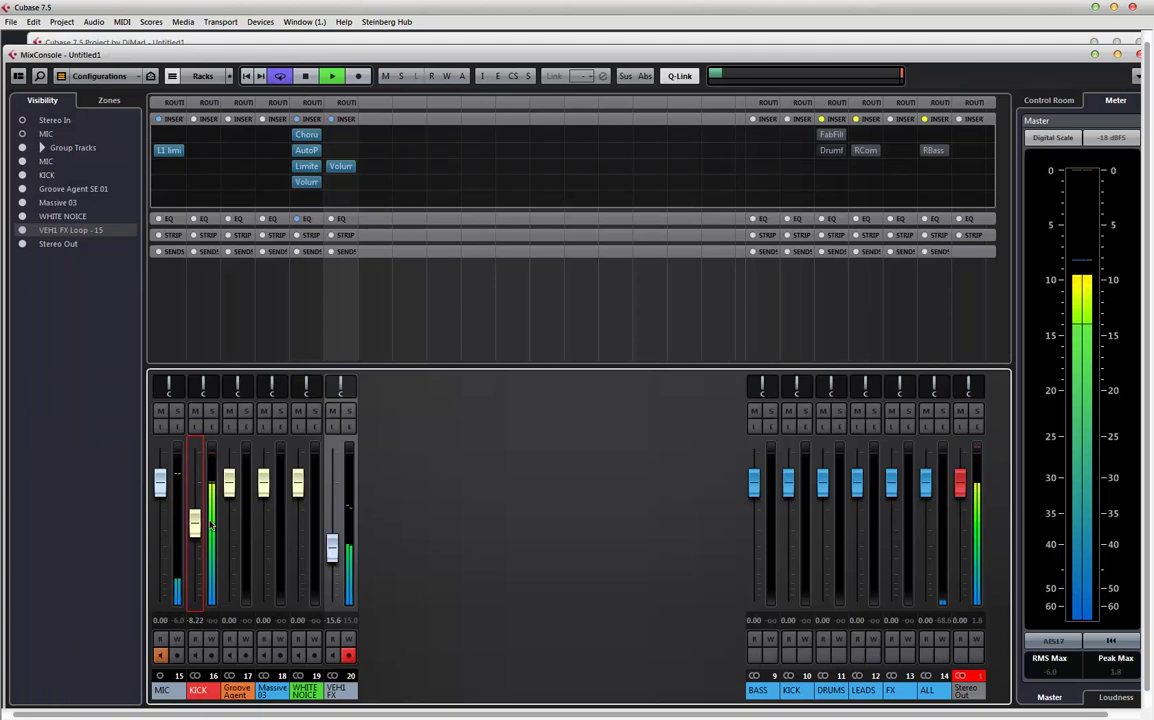
left_click(204, 44)
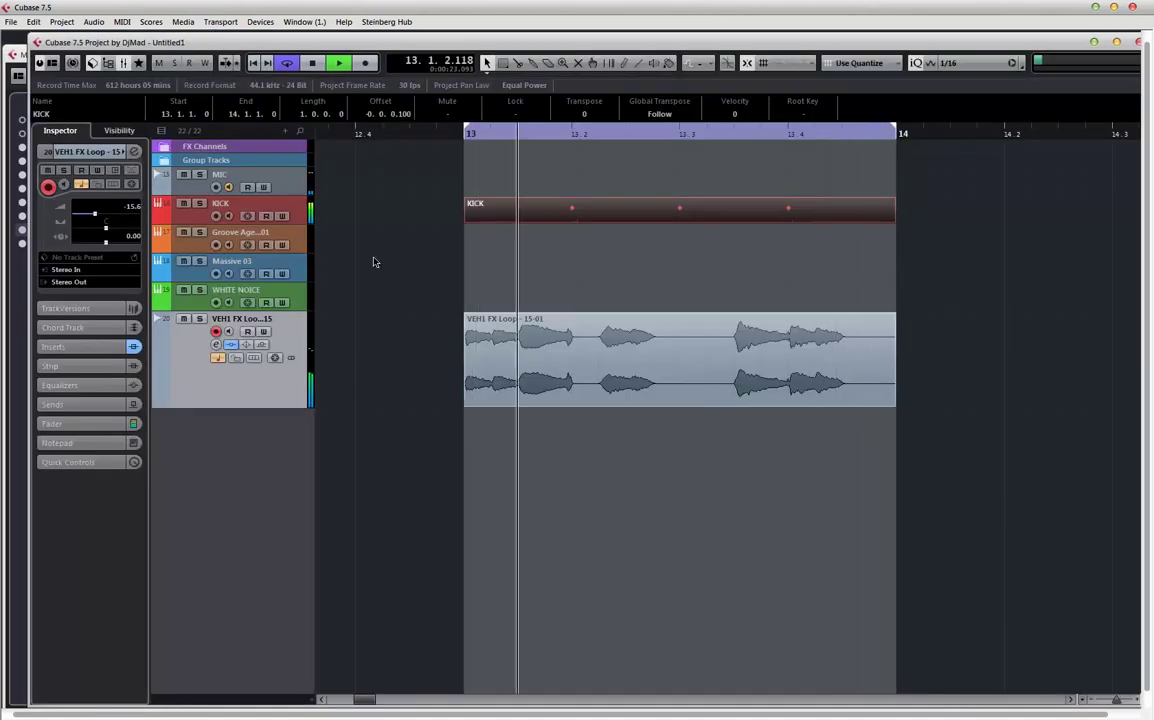
- Open the Groove Agent SE instrument from its track and reposition its window
left_click(296, 235)
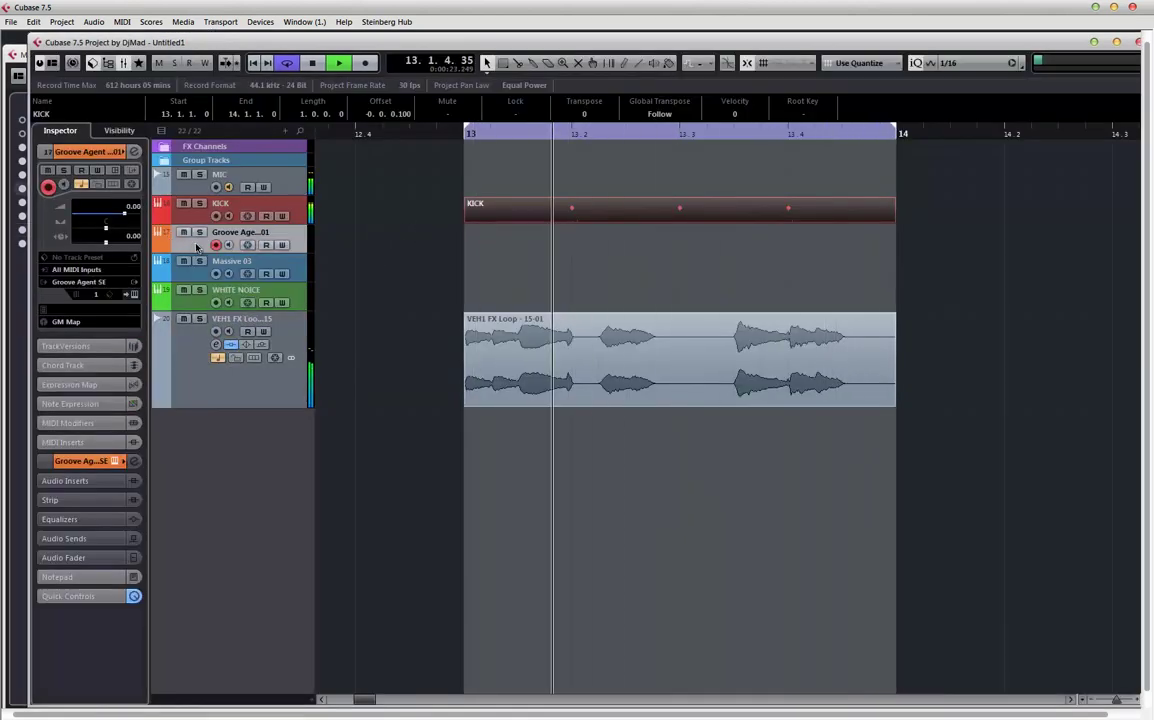
left_click(134, 294)
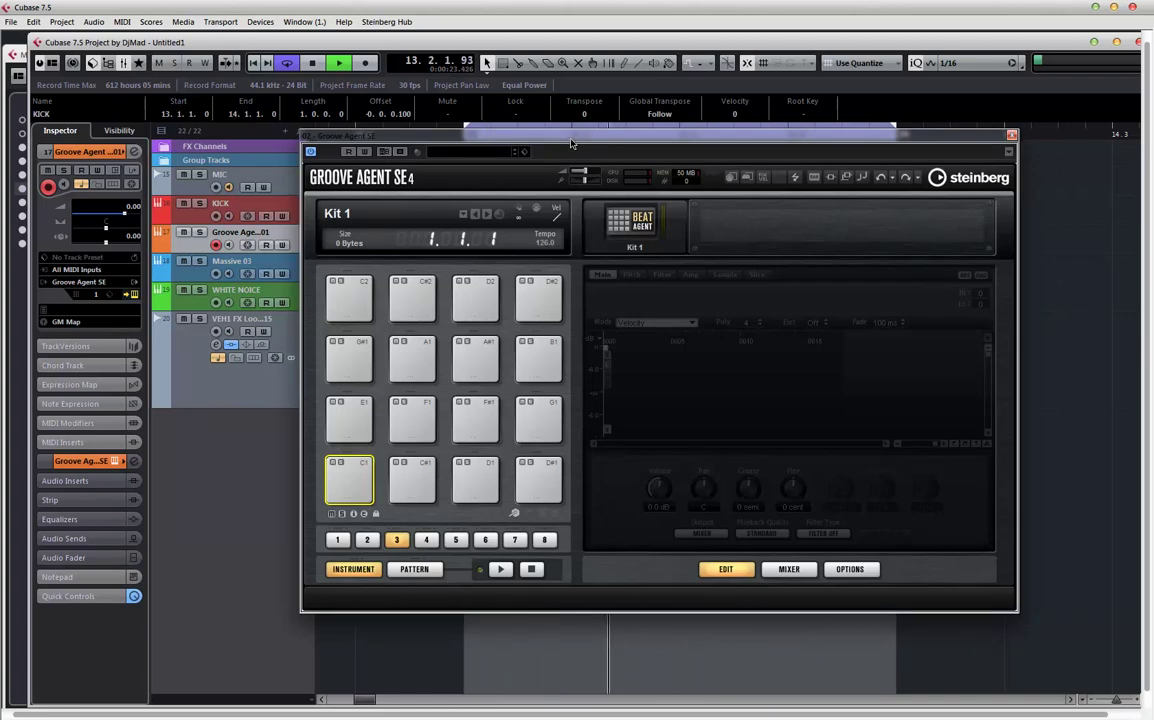
left_click_drag(574, 134, 494, 128)
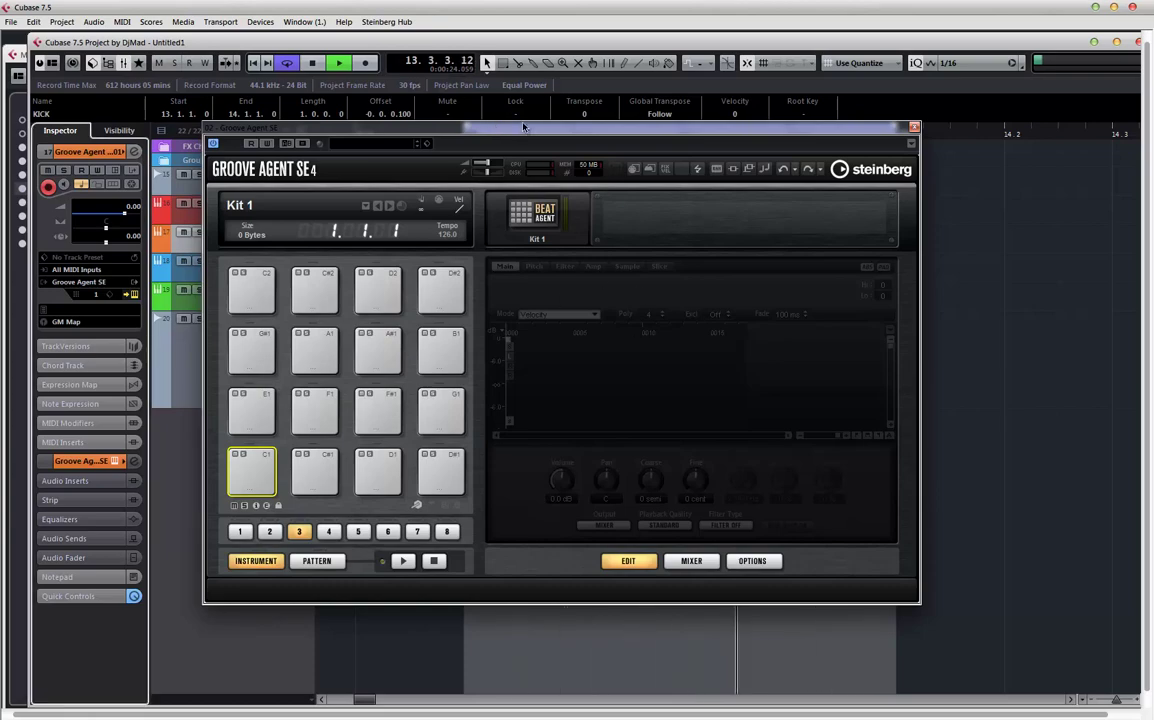
left_click_drag(505, 121, 525, 101)
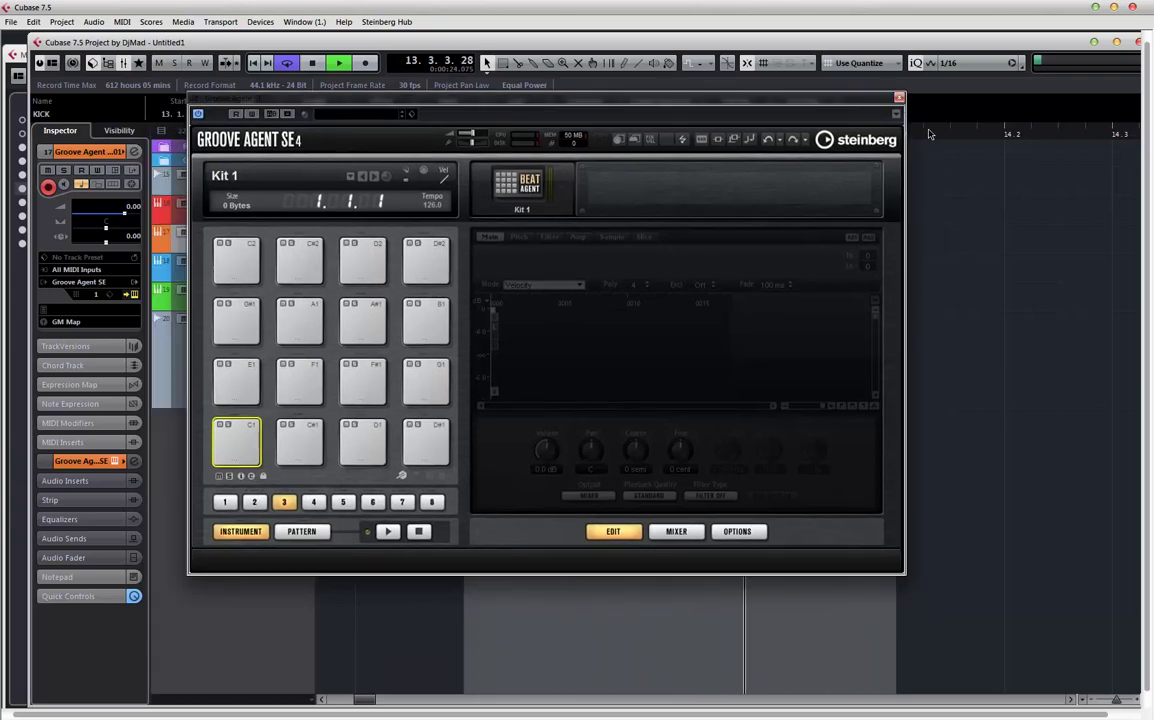
- In MediaBay, browse to the claps&snares folder of Vengeance Minimal House and preview VMH1 Claps & Snares 001
key("F5")
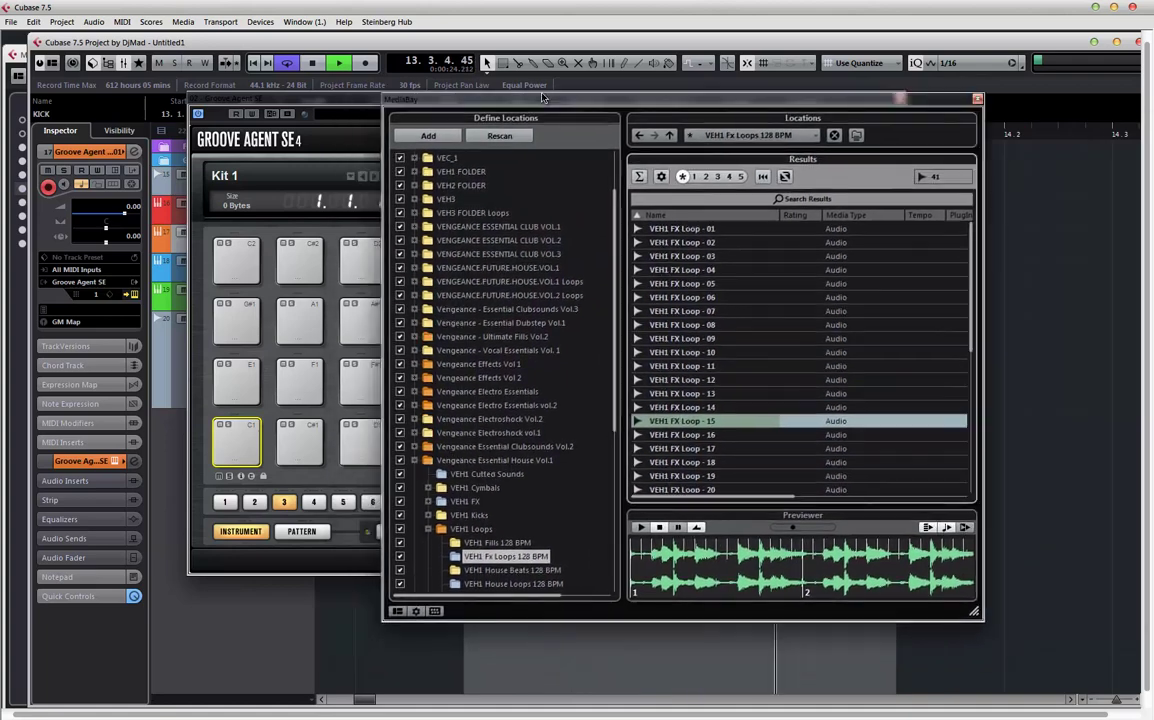
left_click(427, 454)
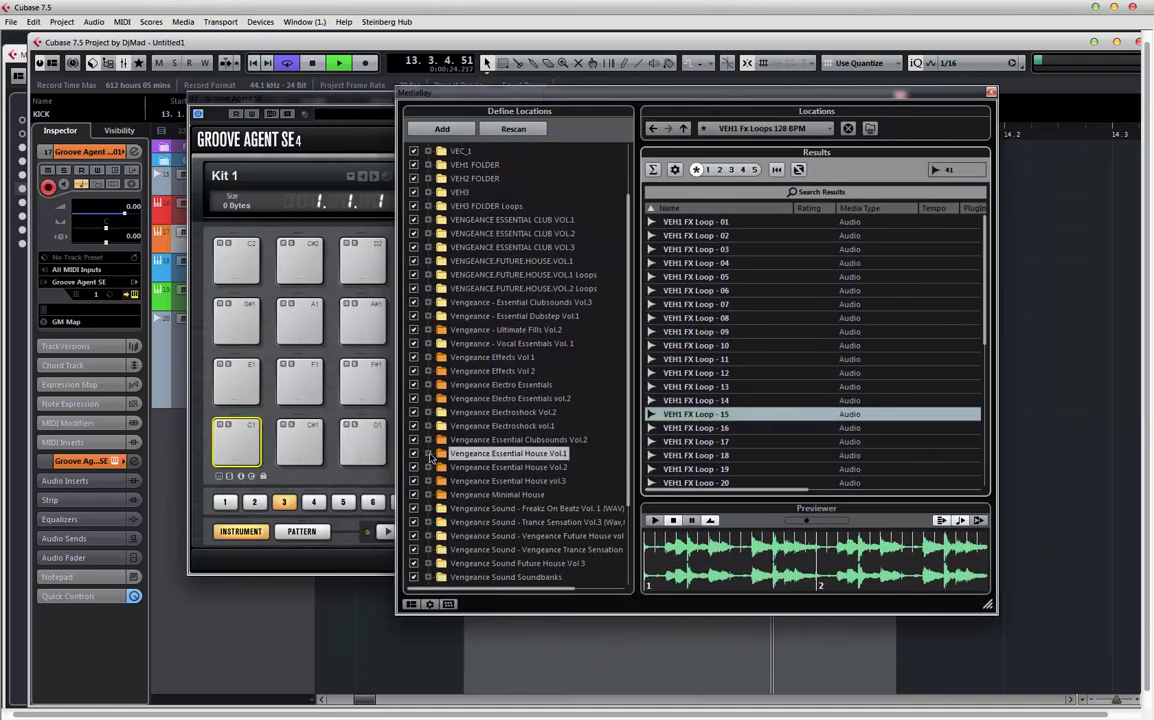
left_click_drag(631, 357, 632, 404)
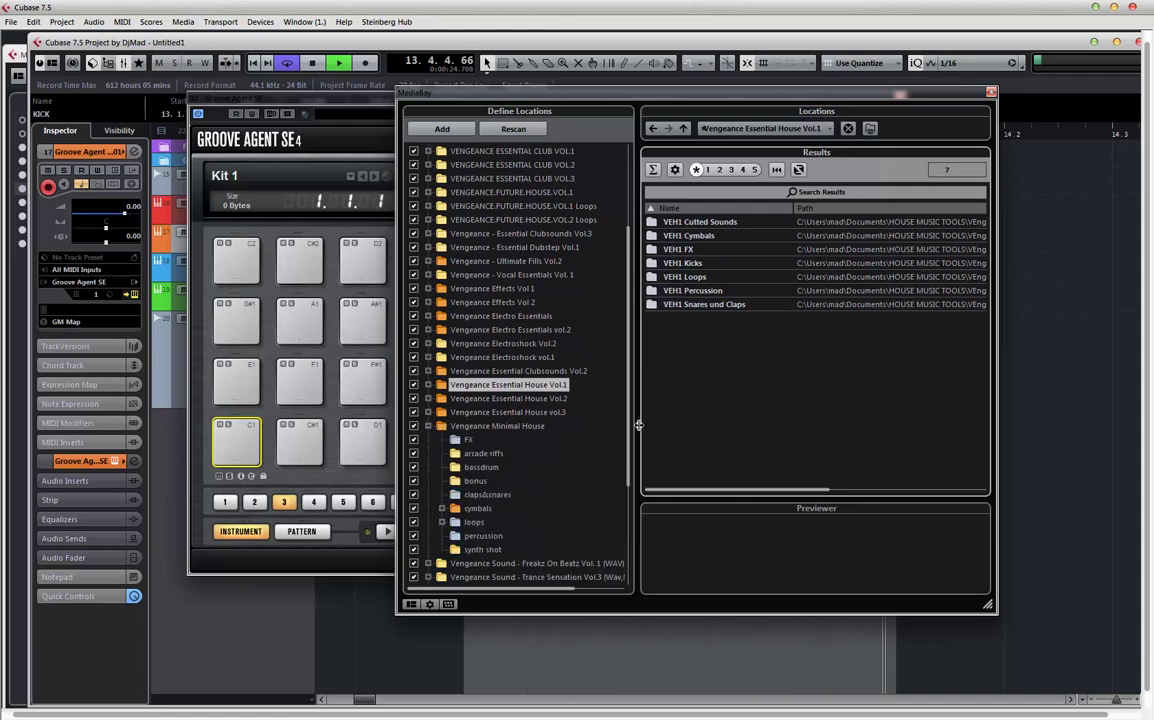
scroll(570, 445, "down", 3)
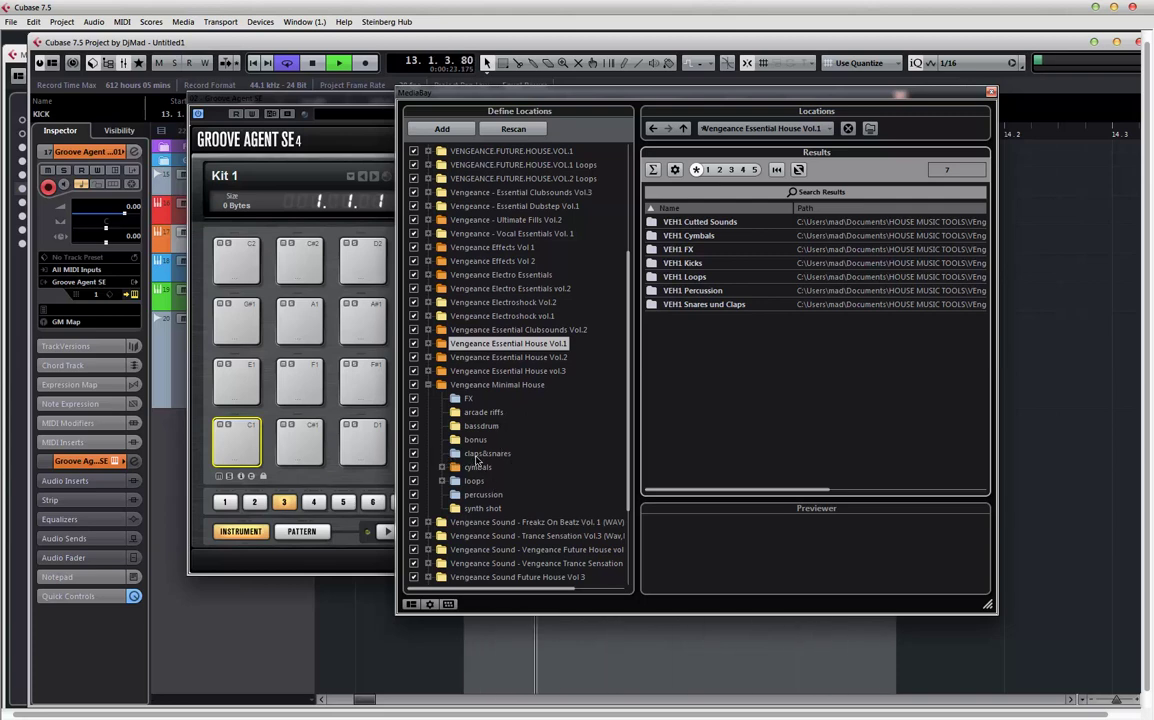
left_click(477, 457)
left_click(755, 225)
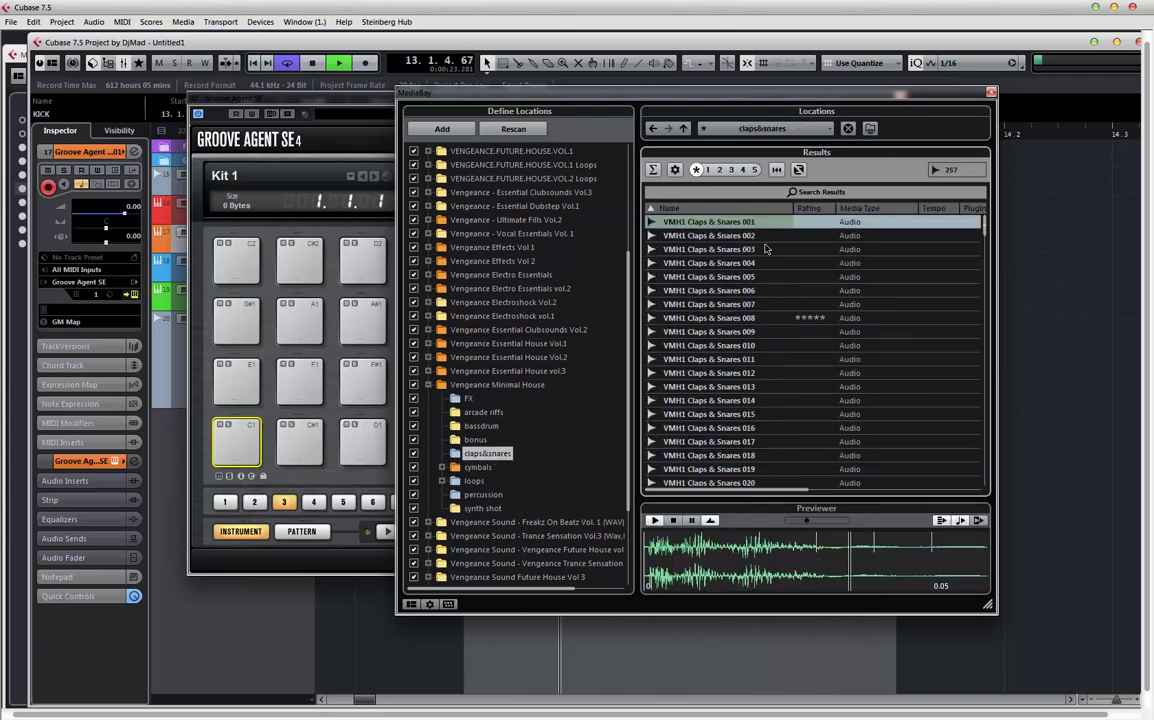
- Audition the VMH1 Claps & Snares samples from 002 through 012, adjusting the previewer's playback options
key("Down")
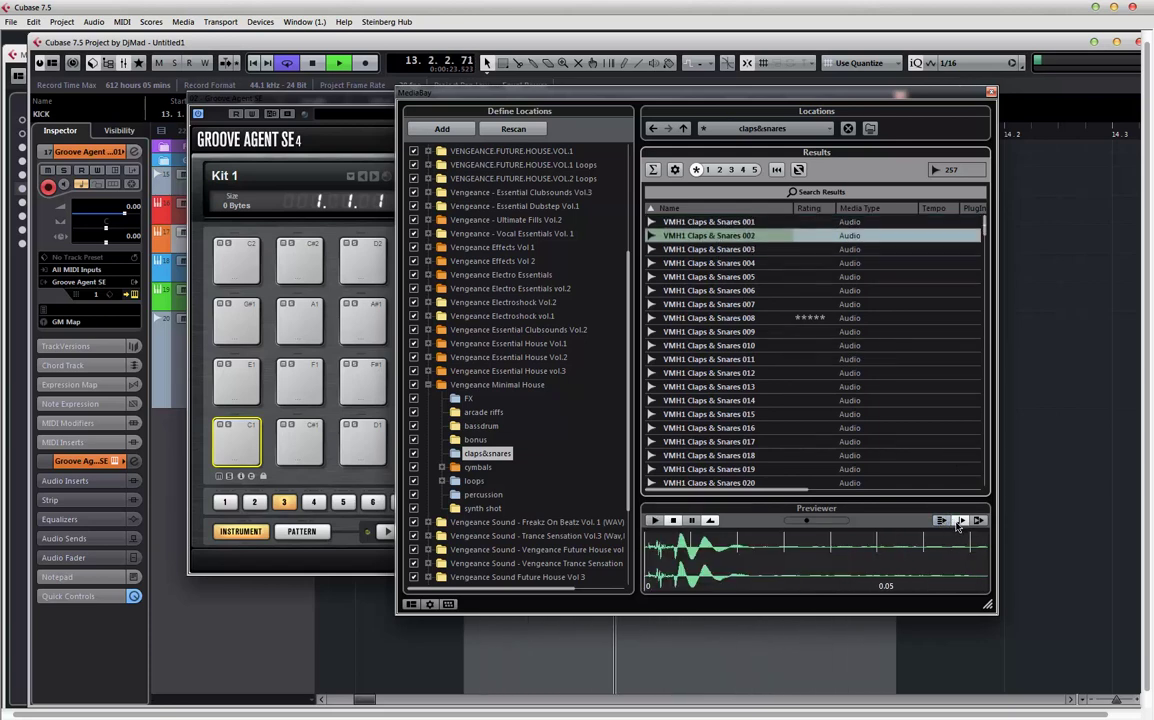
key("Down")
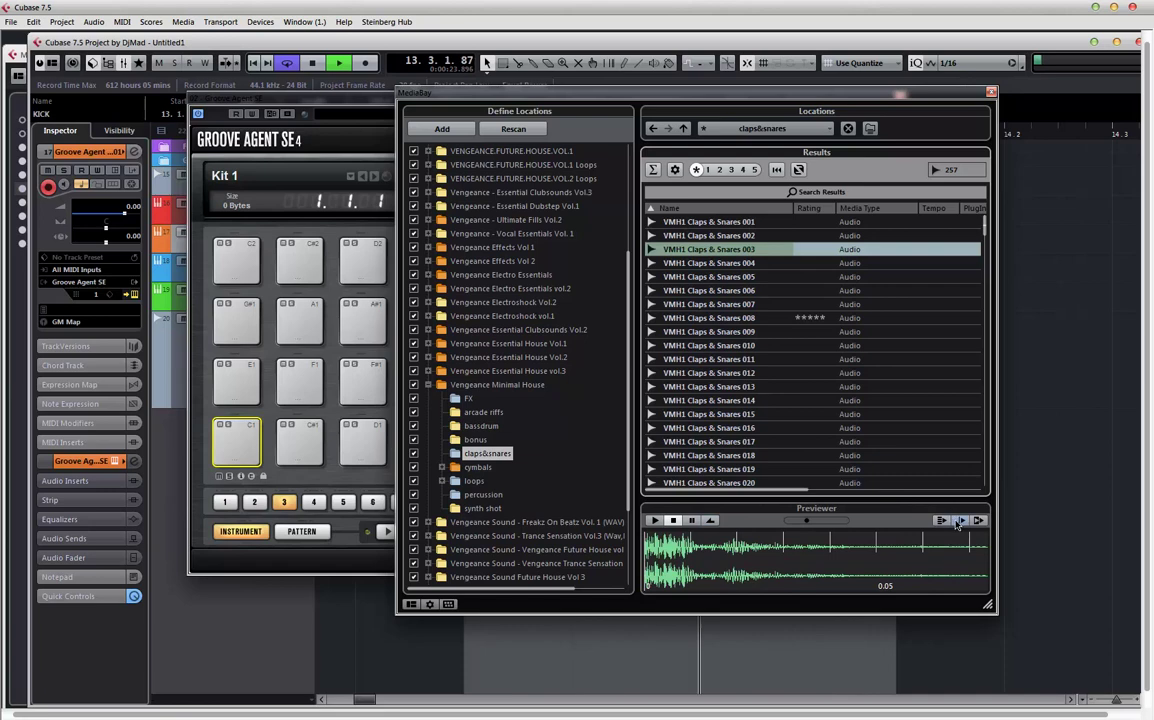
left_click(959, 521)
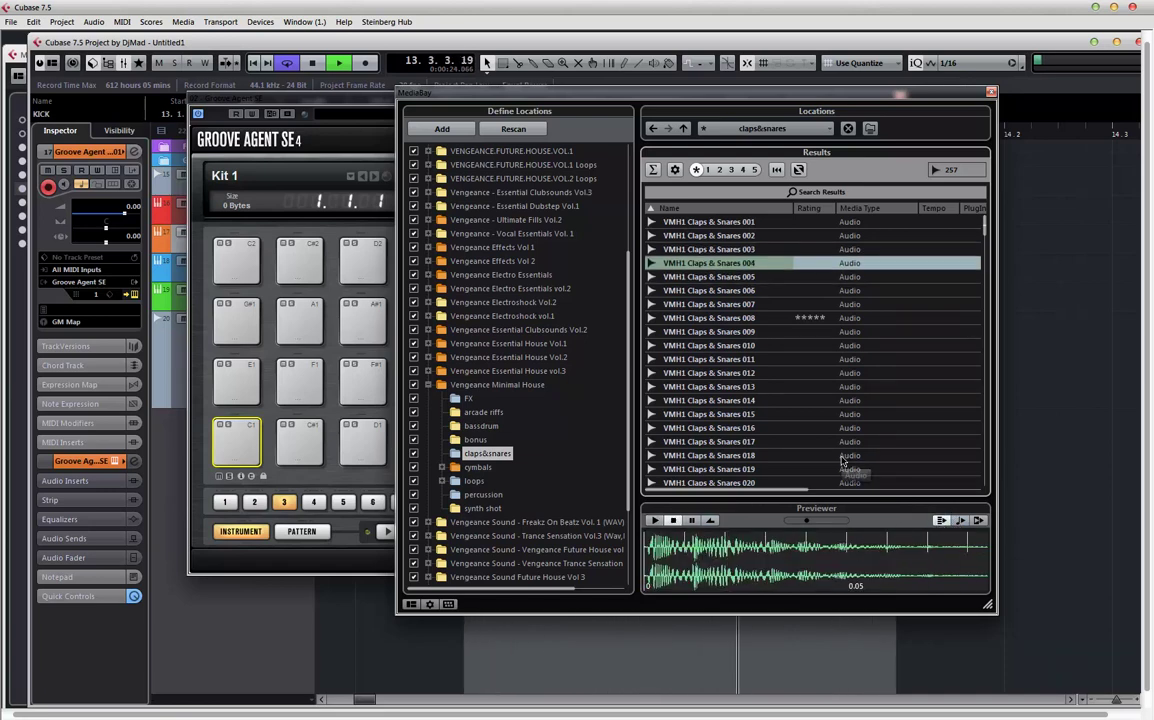
key("Down")
key("Down")
key("Down")
key("Down")
key("Down")
key("Down")
key("Down")
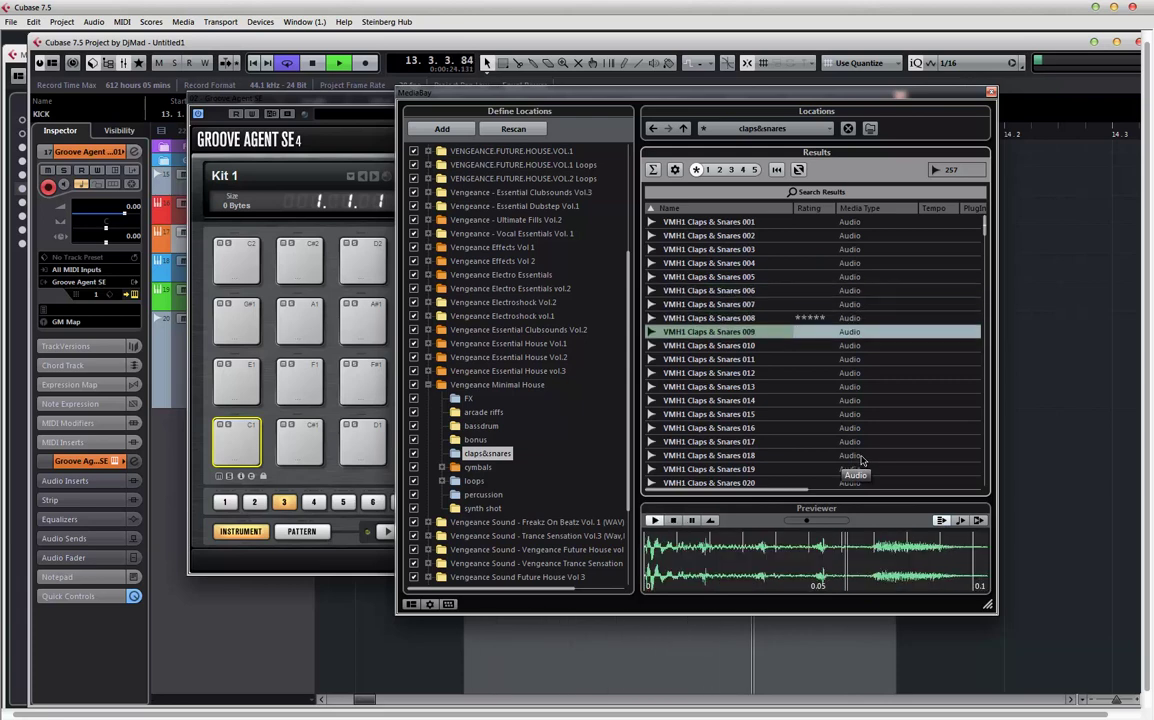
key("Down")
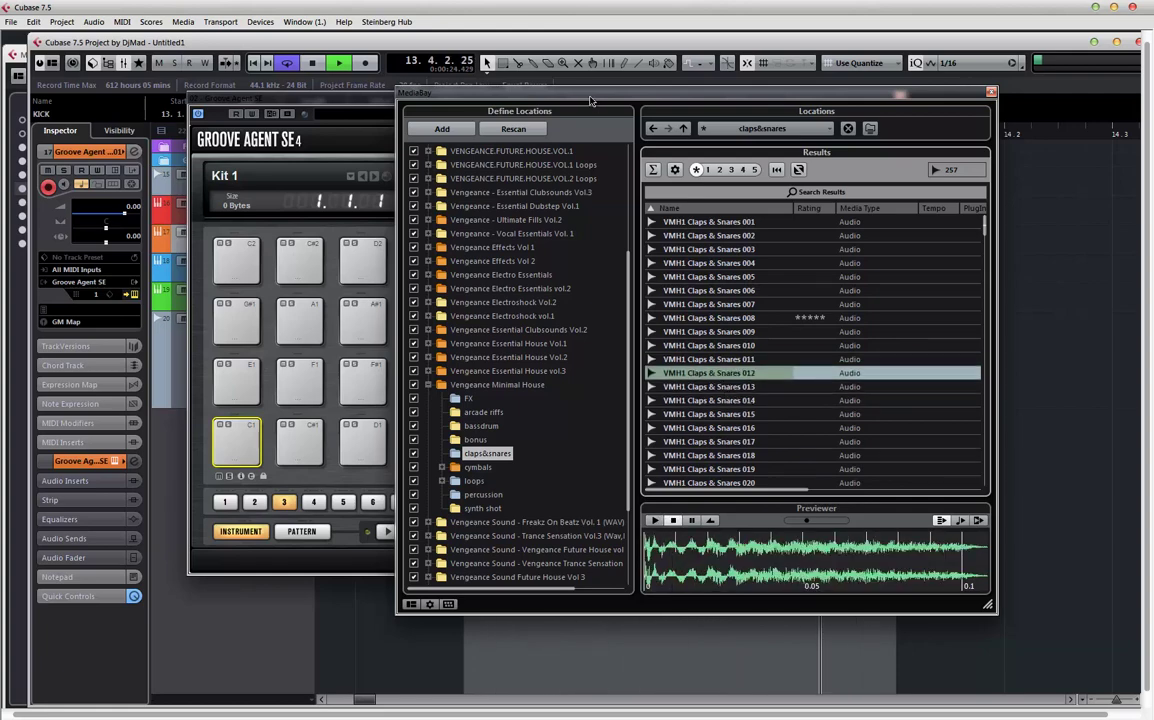
- Load VMH1 Claps & Snares 012 onto Groove Agent pad C1 and sample 013 onto pad C#1
left_click_drag(590, 92, 731, 99)
left_click_drag(731, 154, 731, 157)
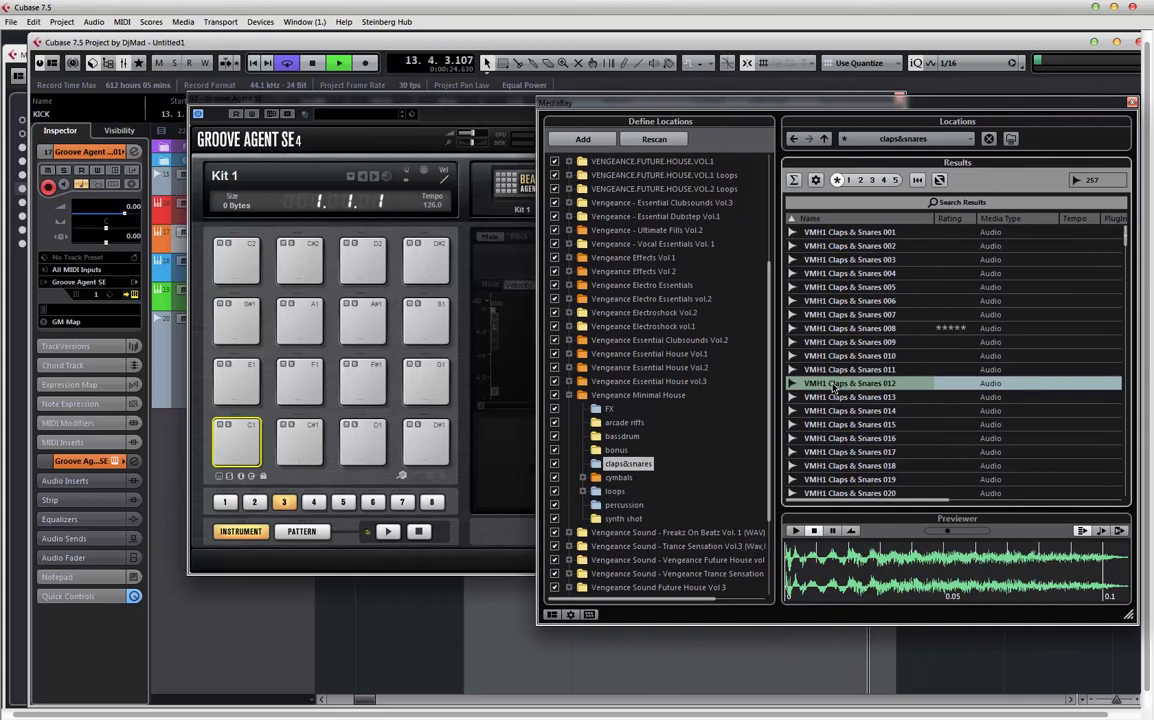
left_click_drag(833, 389, 244, 453)
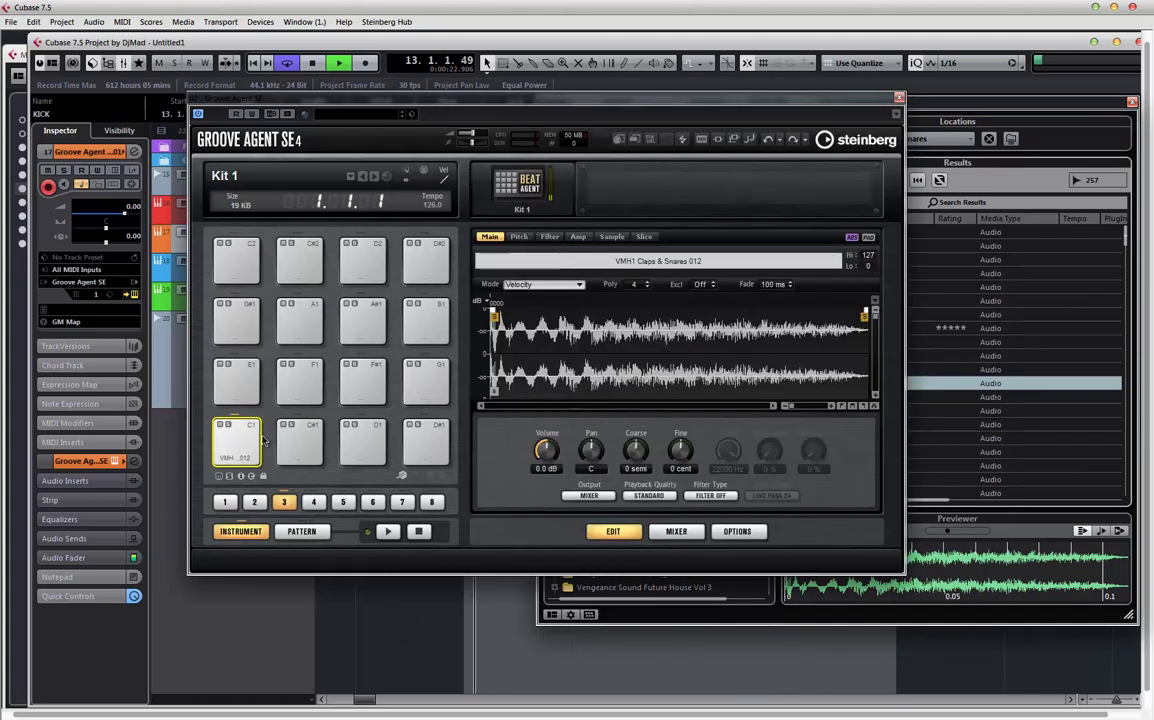
left_click(997, 109)
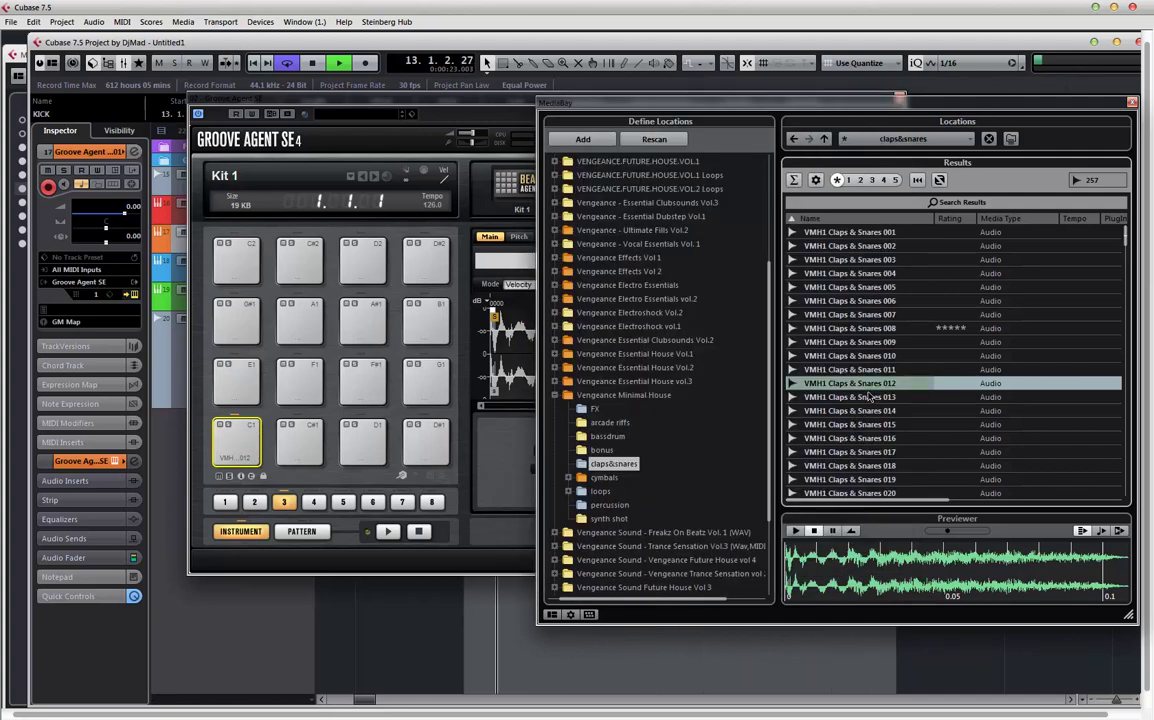
left_click(871, 398)
left_click_drag(820, 397, 304, 435)
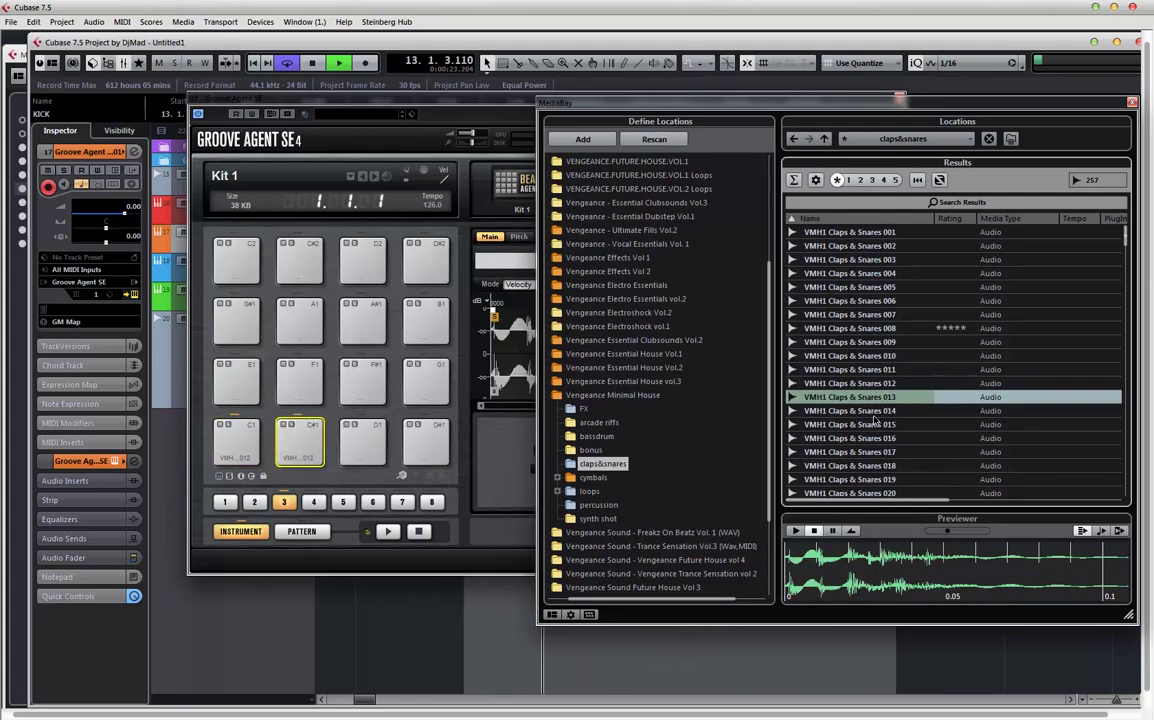
- Audition the following clap samples and load VMH1 Claps & Snares 017 onto pad D1
key("Down")
key("Down")
key("Down")
key("Down")
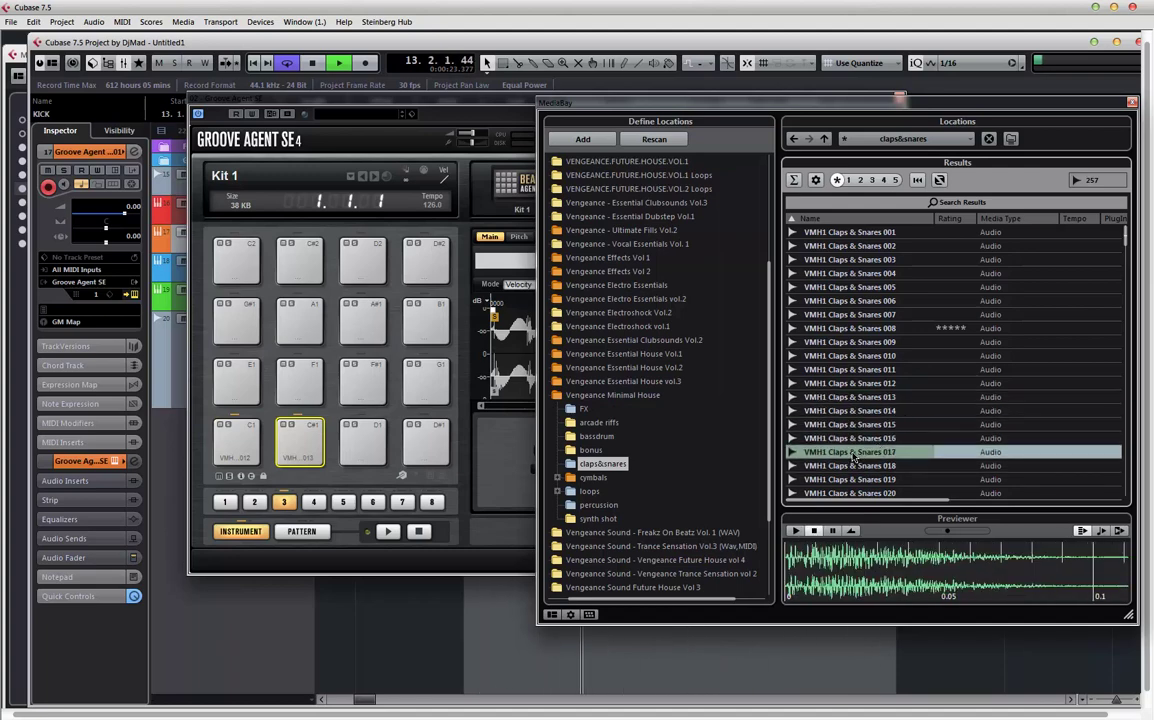
left_click_drag(853, 457, 364, 438)
- Audition more clap samples and load VMH1 Claps & Snares 022 onto pad D#1
key("Down")
key("Down")
key("Down")
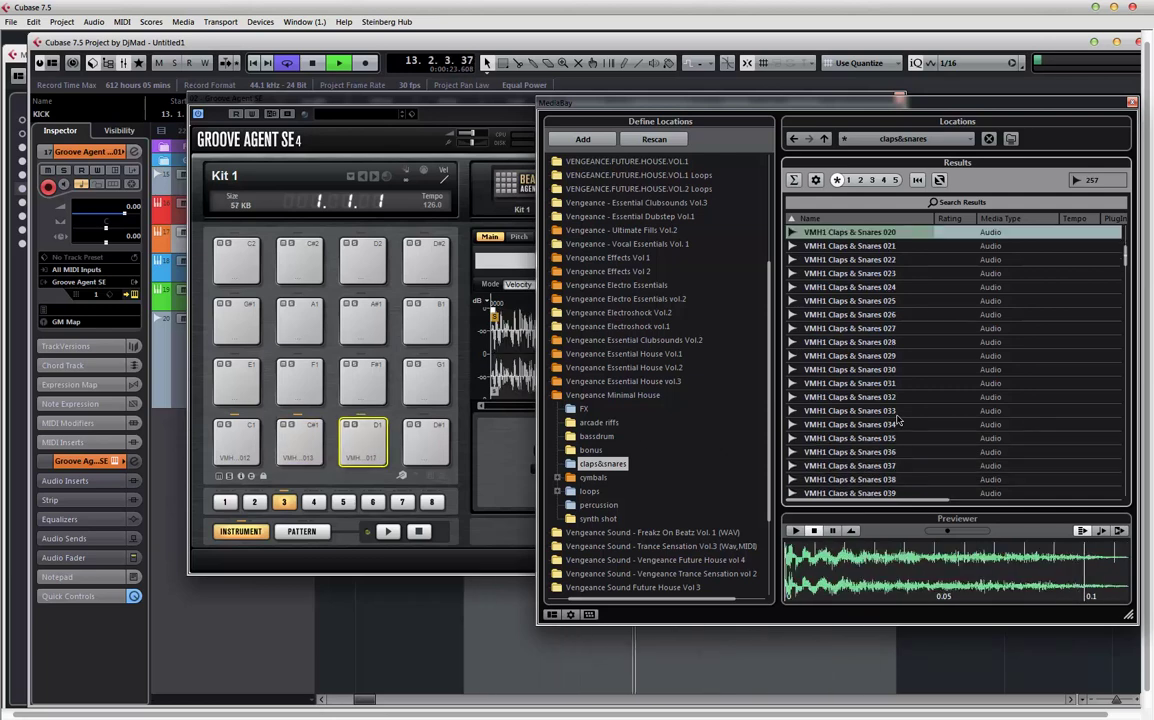
key("Down")
key("Down")
key("Down")
key("Up")
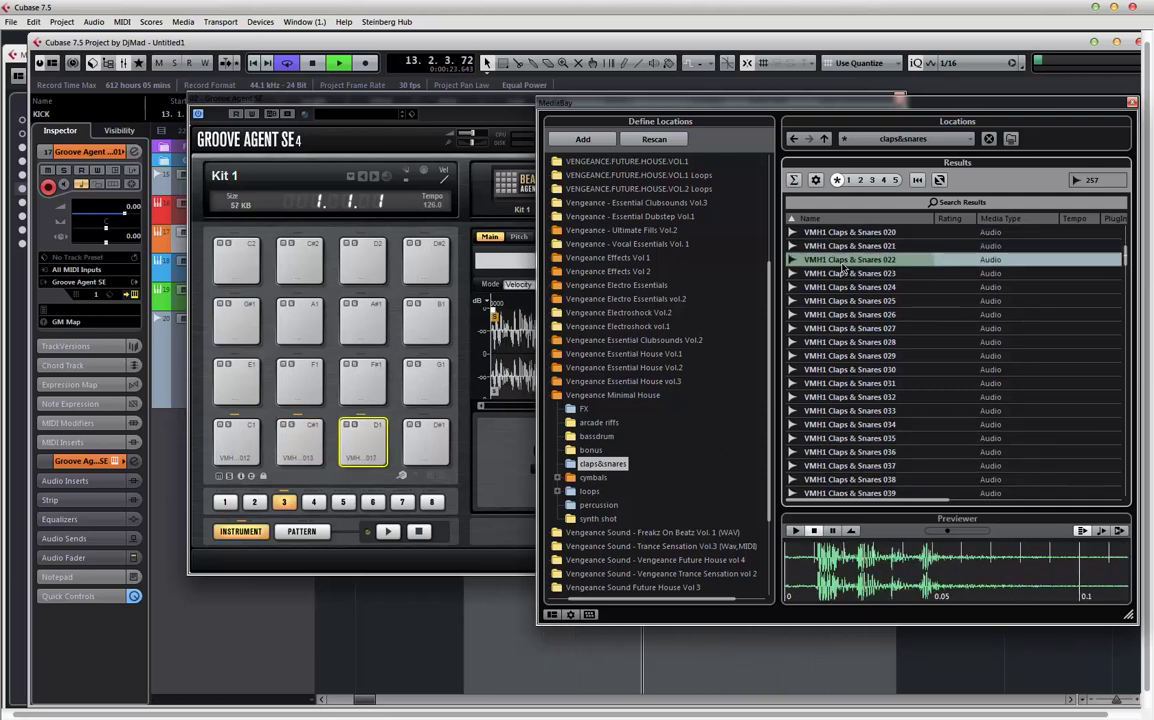
left_click_drag(790, 262, 426, 440)
- Load VMH1 Claps & Snares 023 onto pad E1 and close MediaBay
key("Down")
left_click_drag(855, 276, 237, 372)
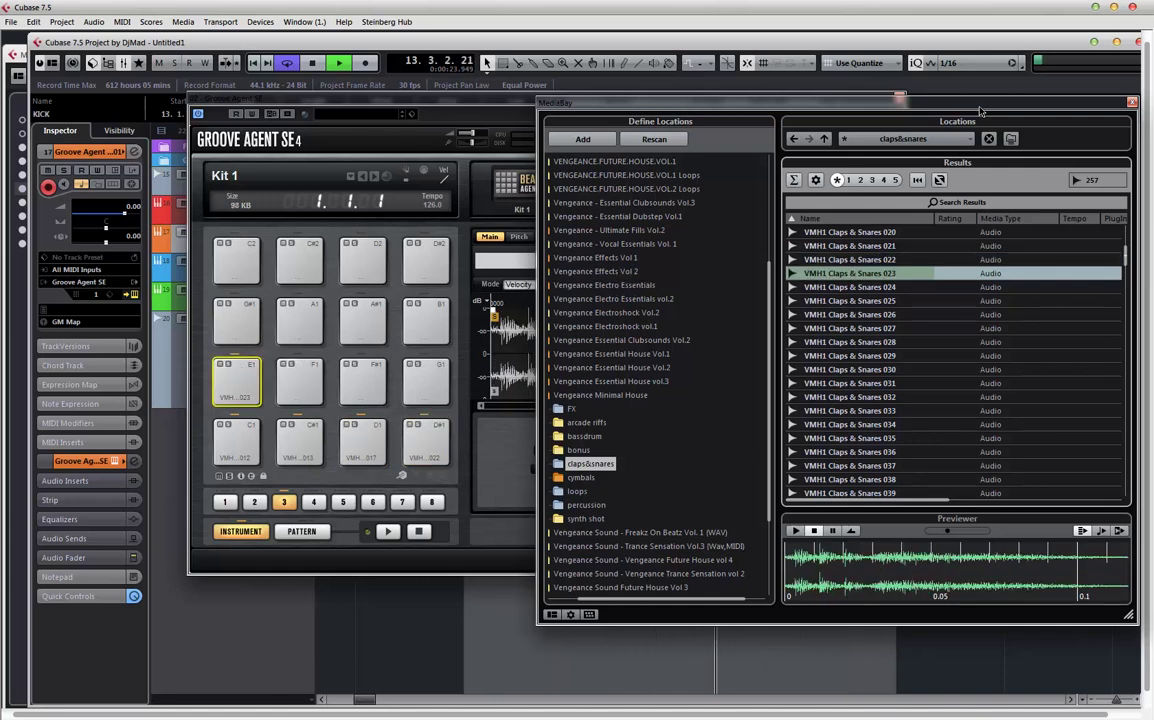
left_click(1131, 102)
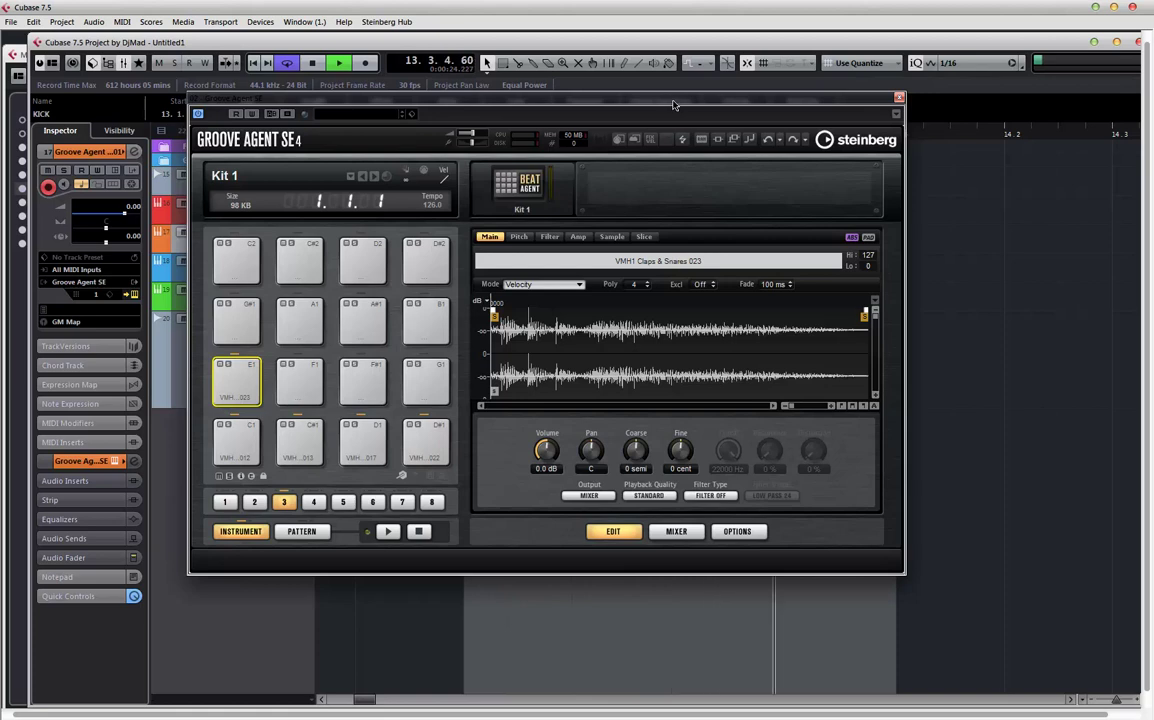
- Record a one-bar part with two C1 clap hits near beats 2 and 4 on the Groove Agent track in bar 13
left_click_drag(569, 103, 688, 101)
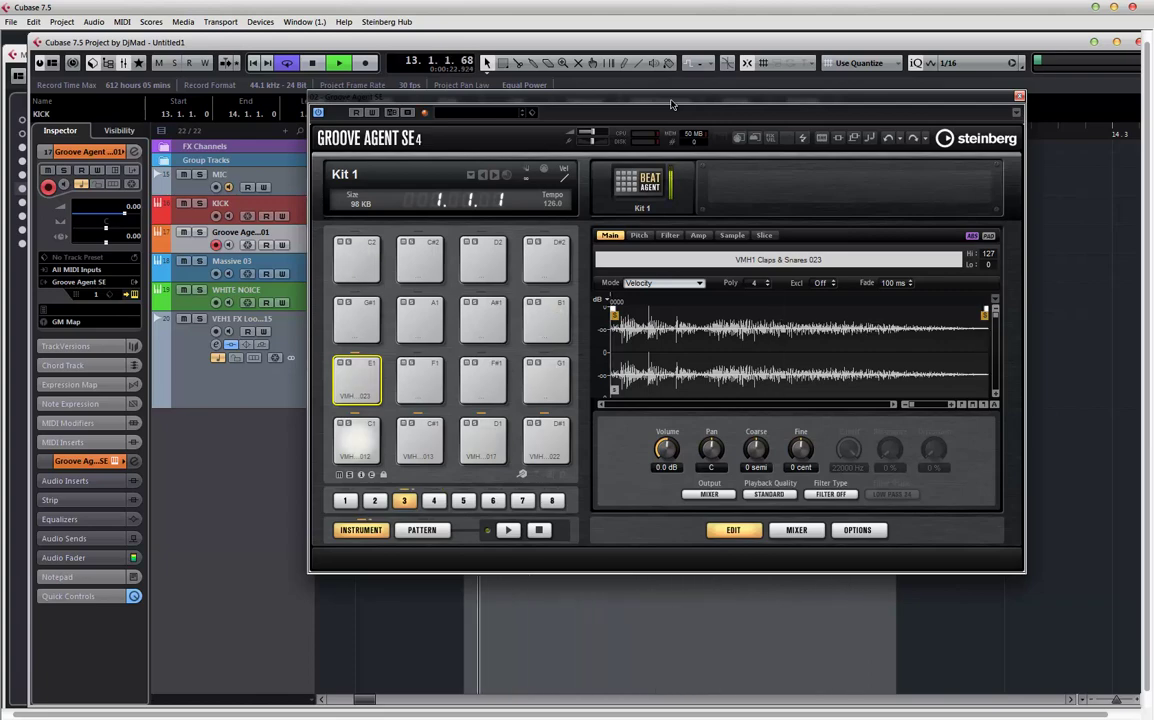
left_click_drag(671, 104, 681, 280)
key("KP_Multiply")
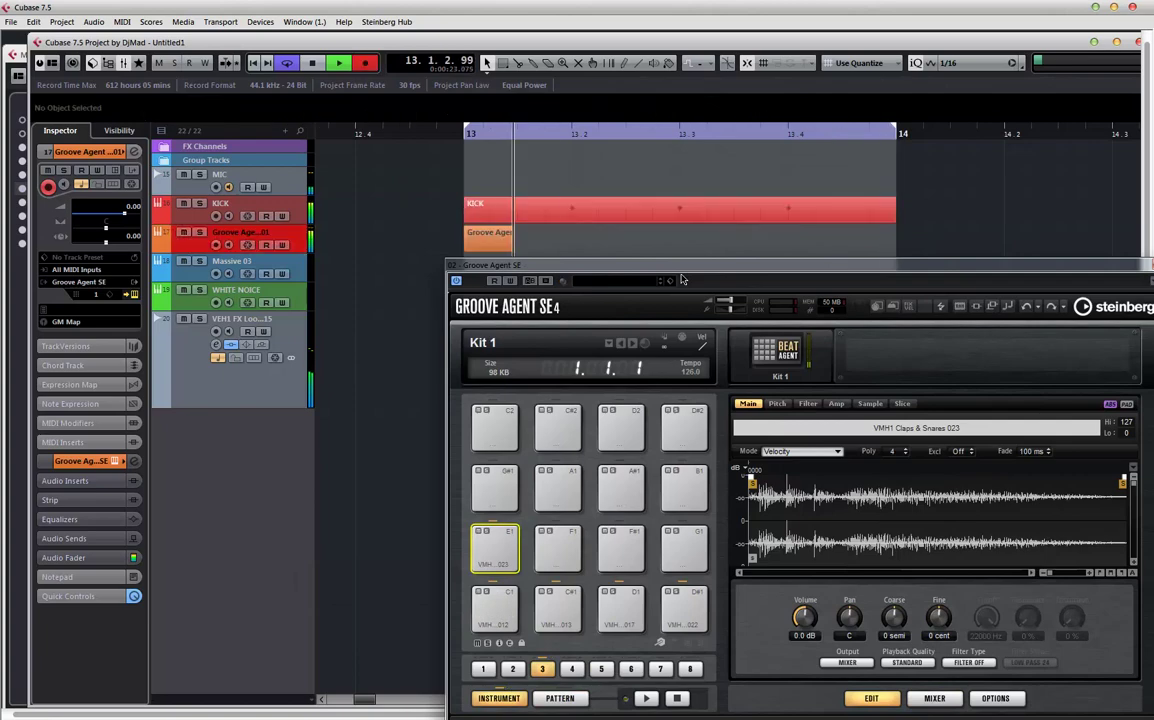
key("KP_Multiply")
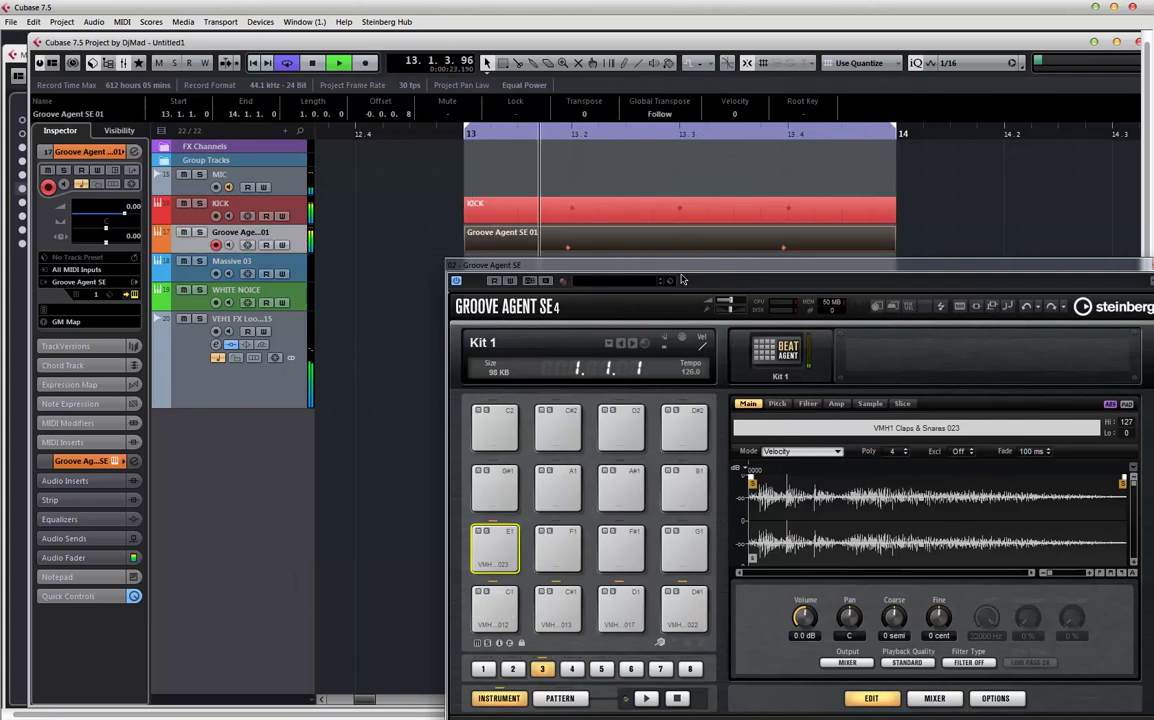
- In the Drum Editor, duplicate both Bass Drum hits onto the Side Stick, Acoustic Snare and Hand Clap rows to layer the claps
key("Return")
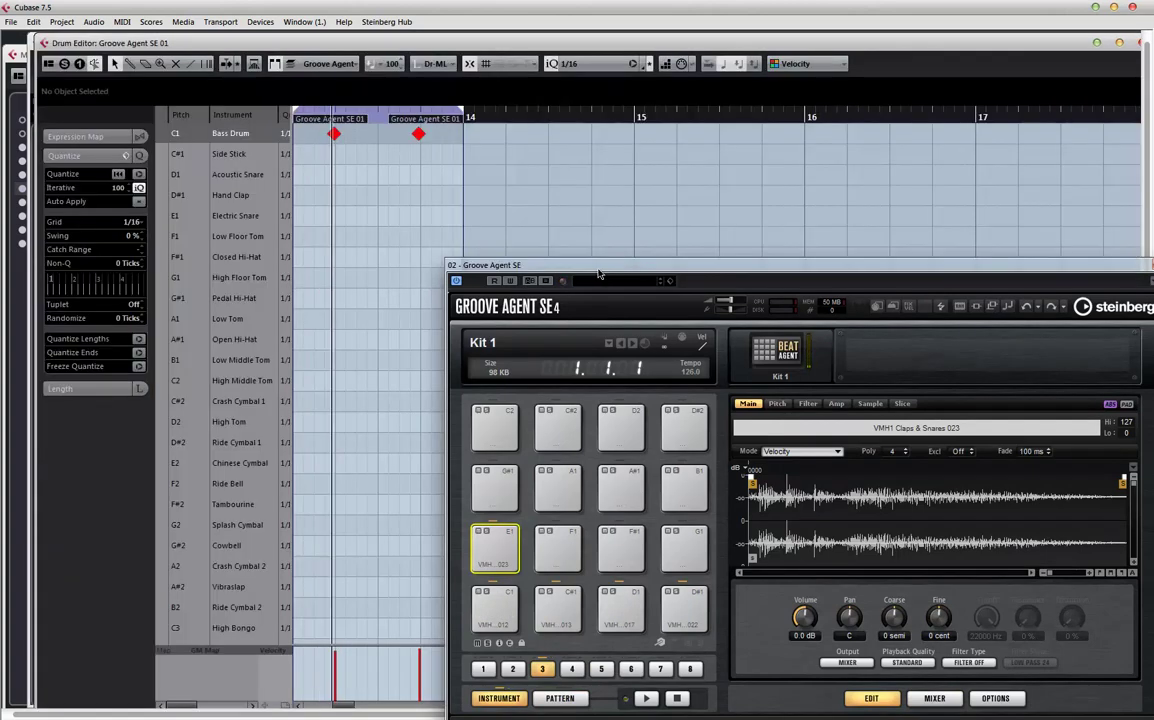
left_click_drag(598, 270, 995, 265)
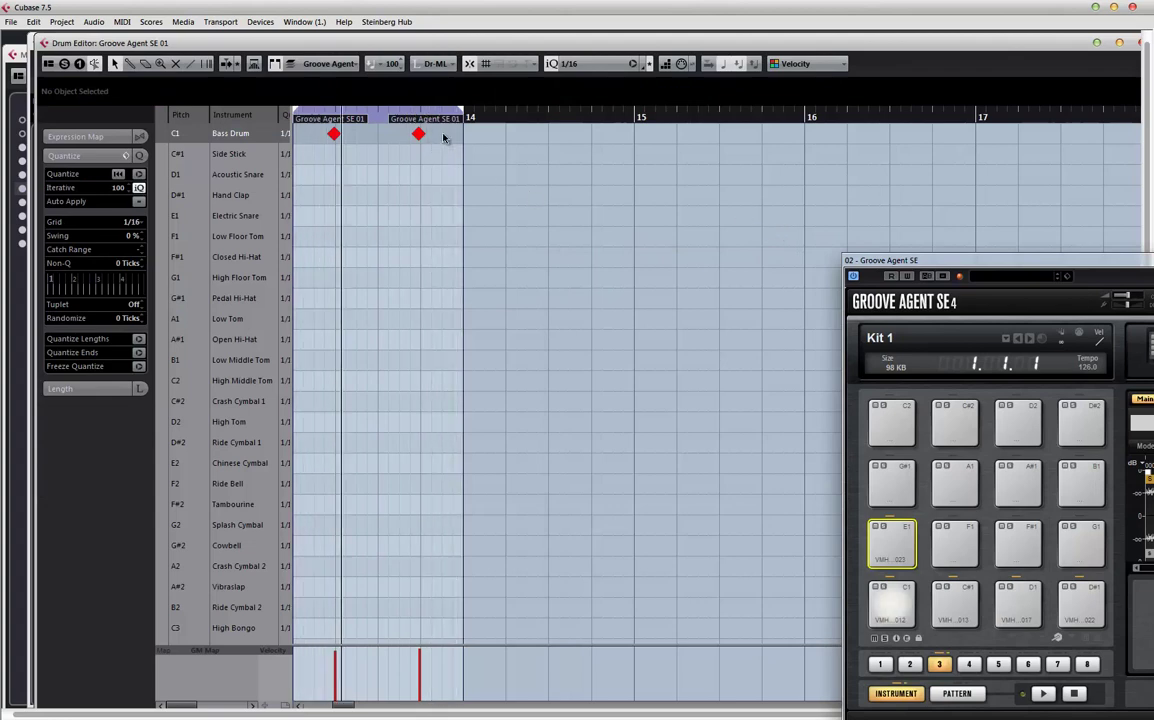
key("ctrl+a")
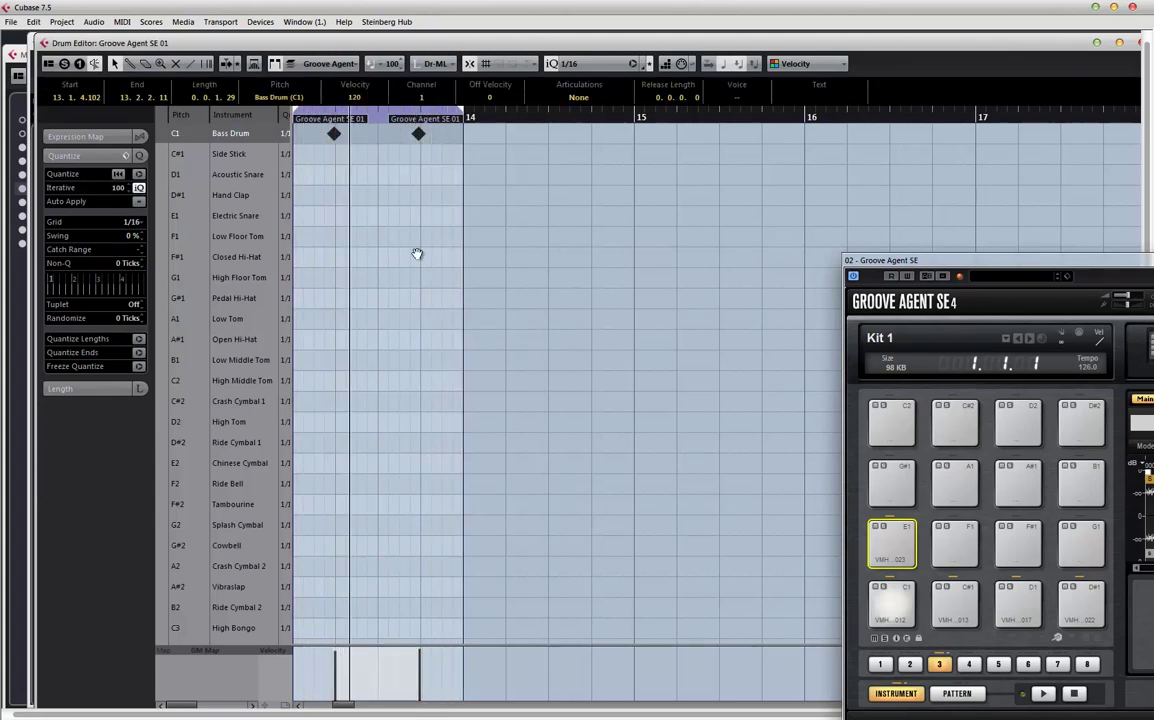
left_click_drag(417, 254, 428, 256)
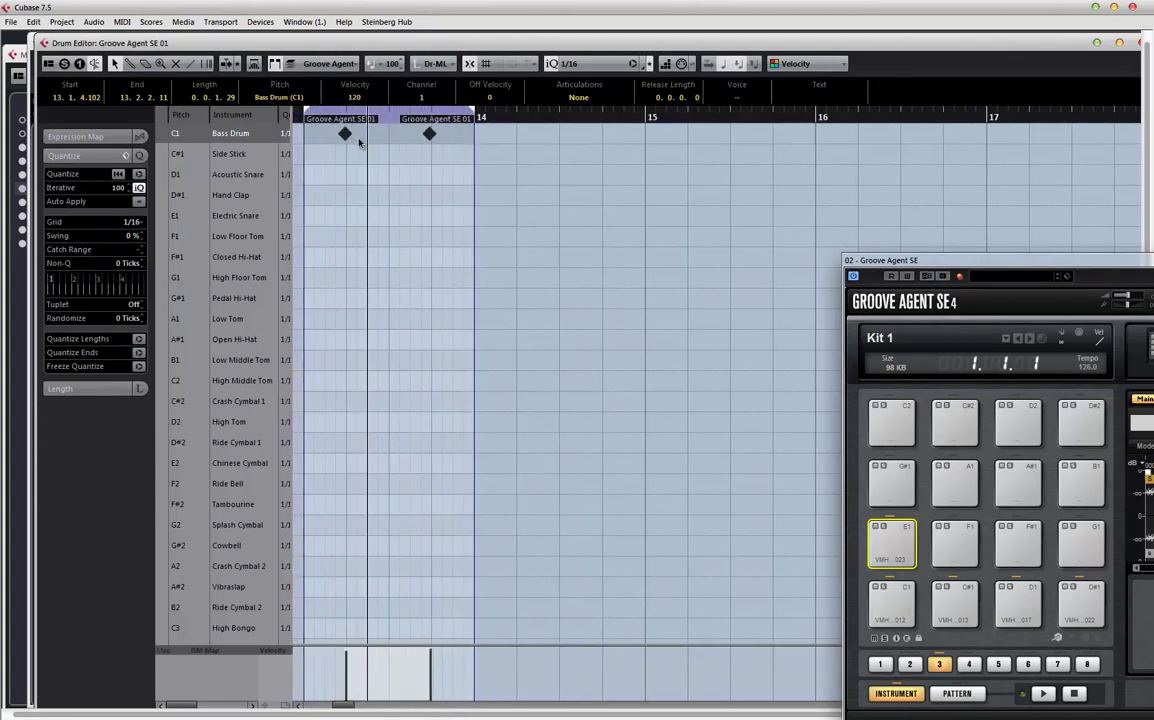
left_click_drag(346, 140, 348, 197)
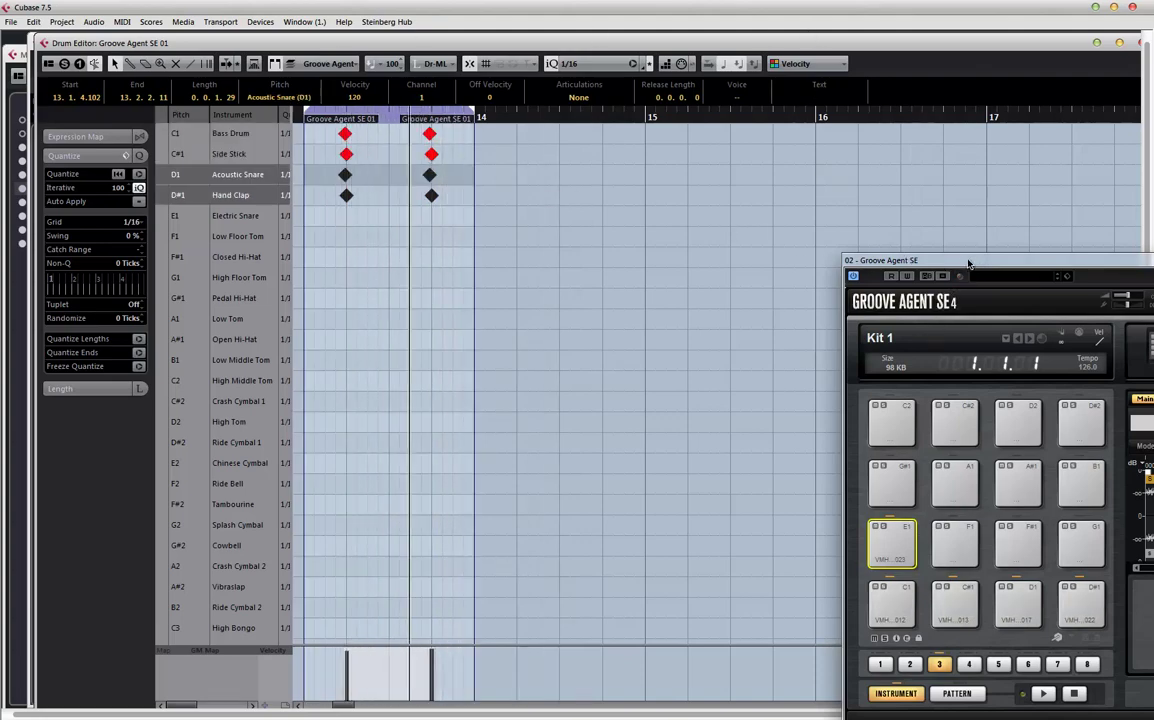
left_click_drag(972, 279, 566, 207)
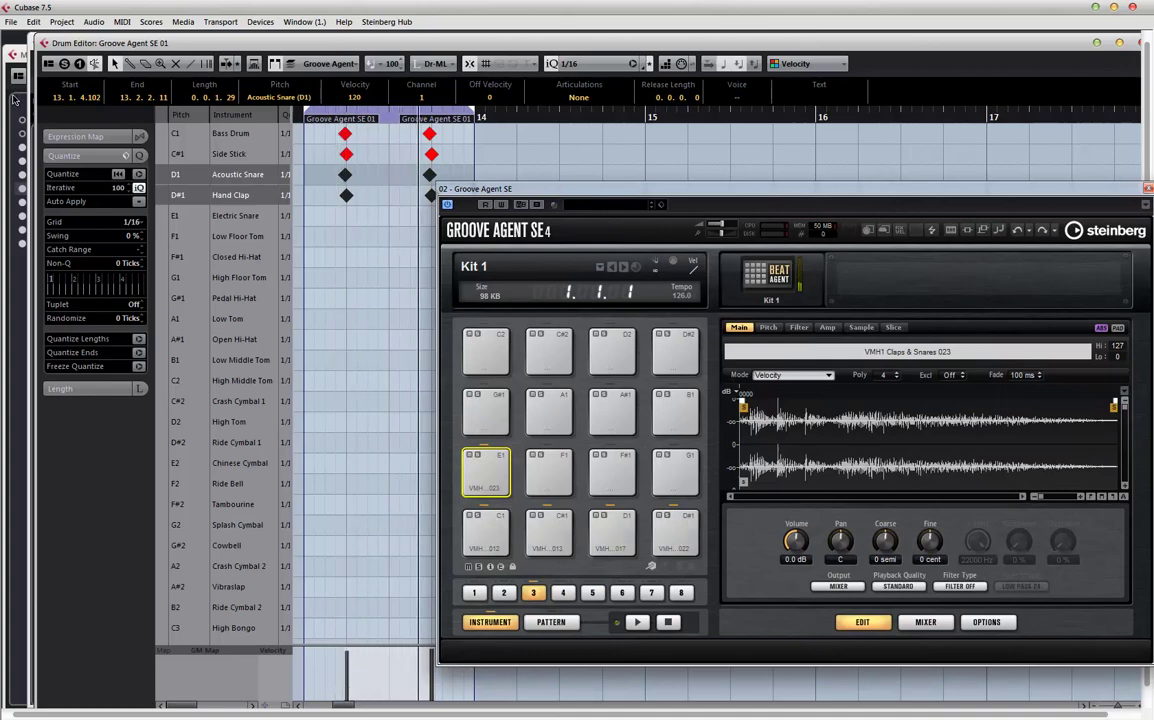
- Show the MixConsole and audition the clap samples on Groove Agent SE pads C1 to E1 during playback
key("F3")
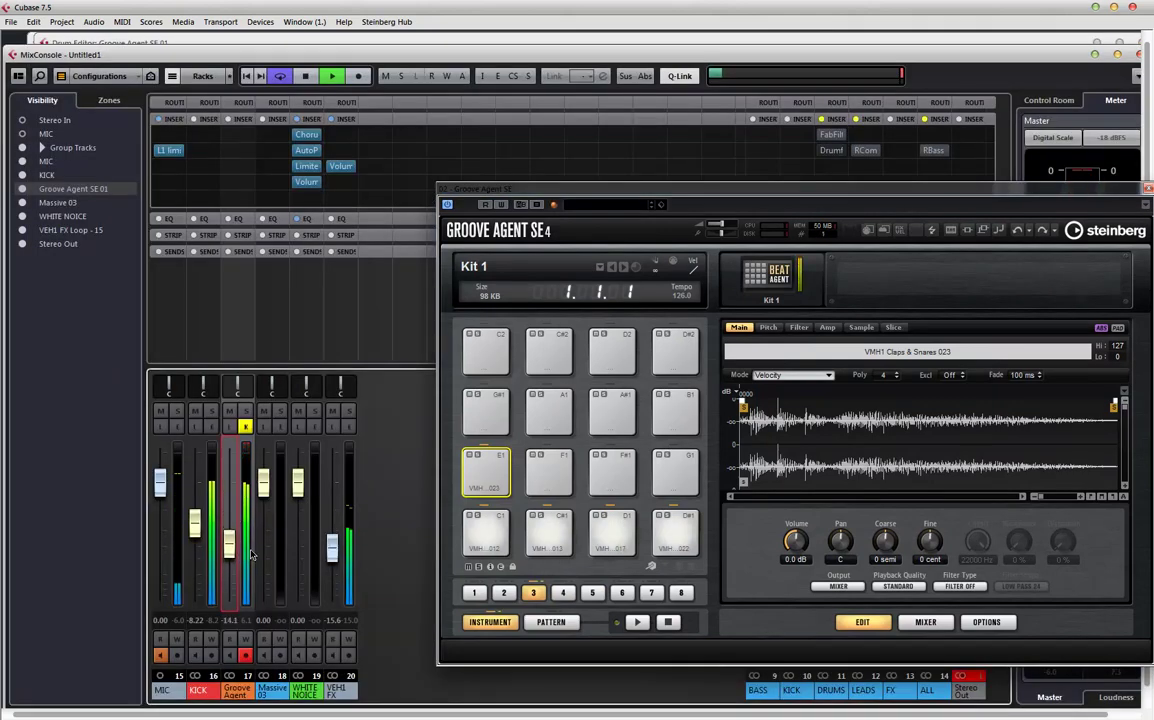
left_click(487, 535)
left_click(549, 532)
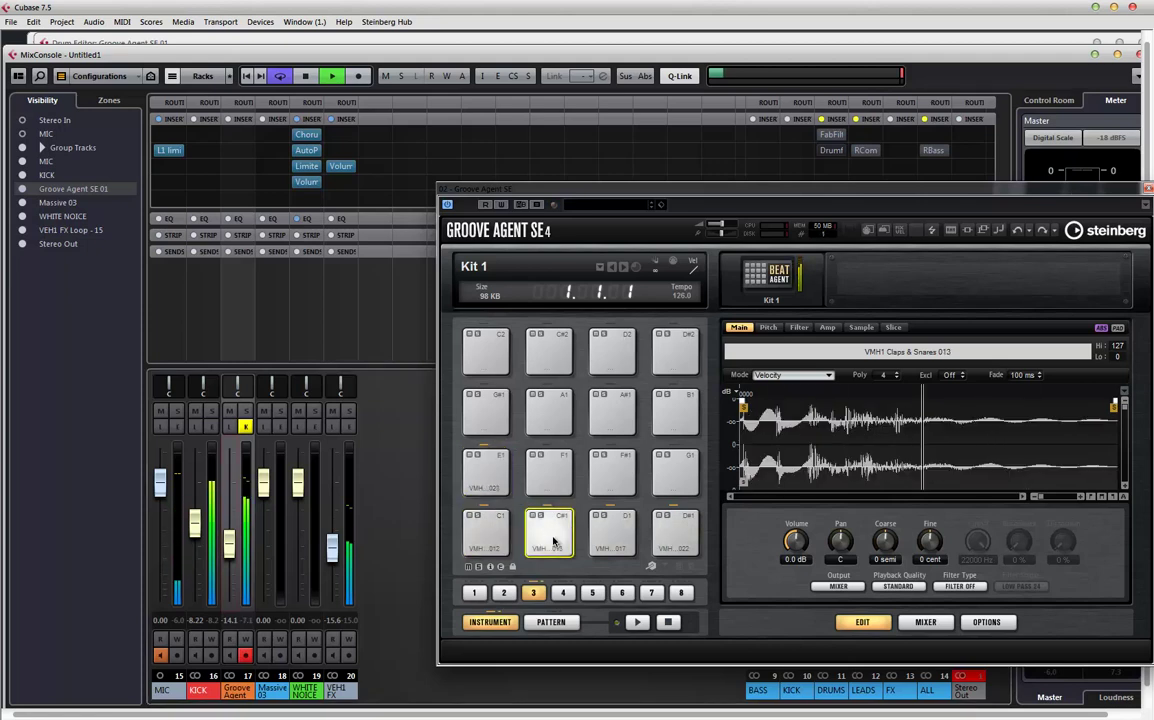
left_click(600, 540)
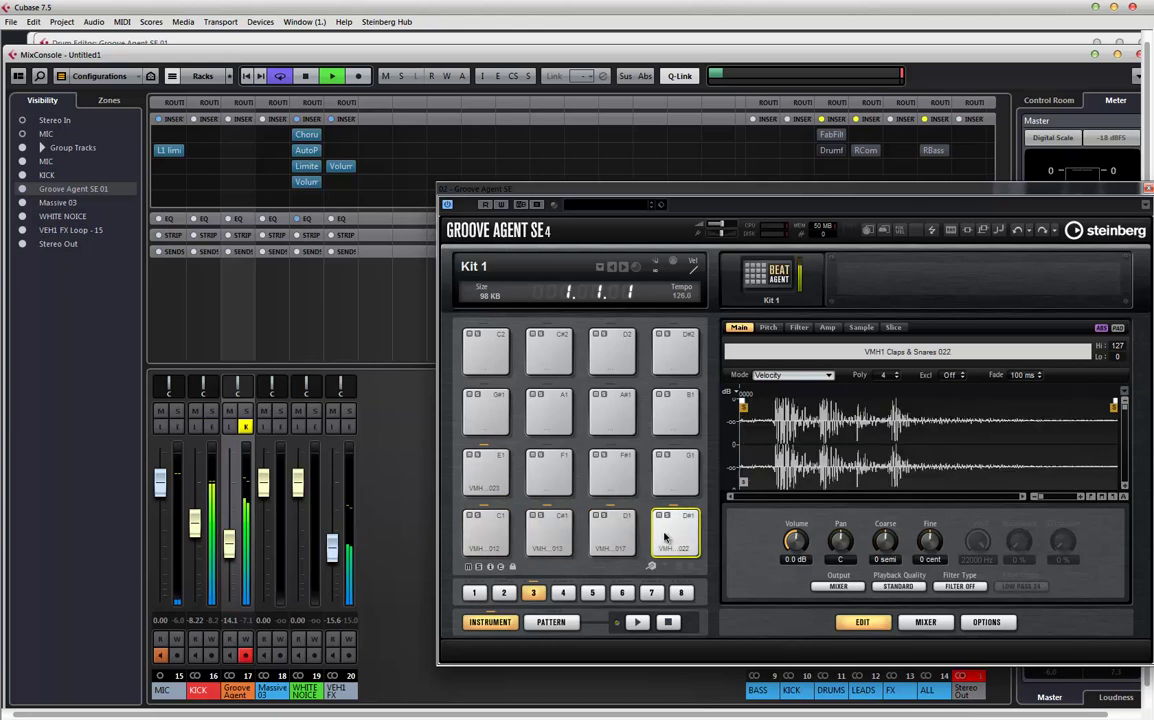
left_click(556, 536)
left_click(484, 480)
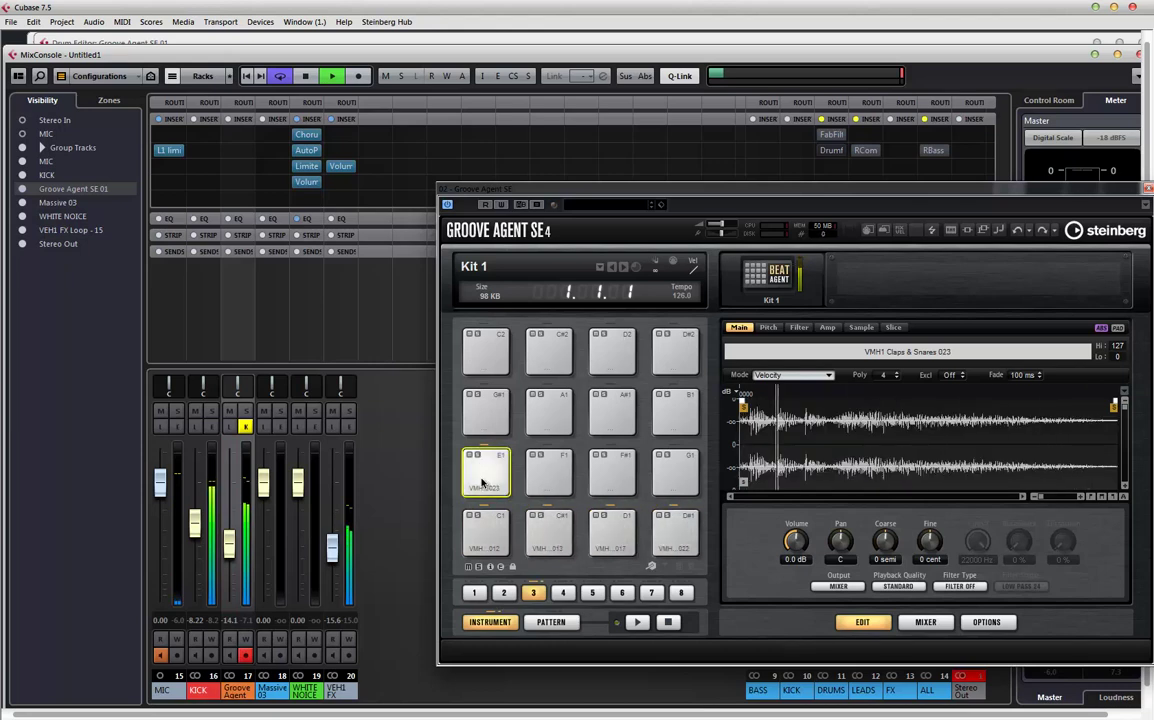
left_click(492, 511)
left_click(490, 492)
left_click(492, 511)
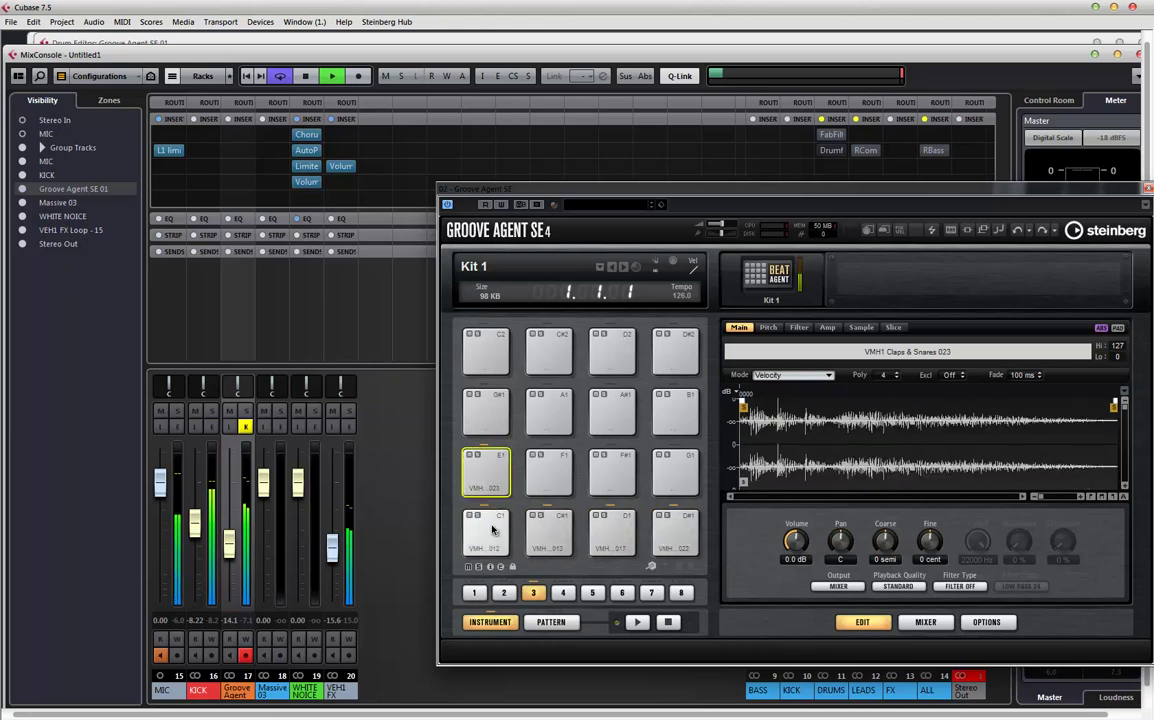
left_click(490, 492)
left_click(492, 511)
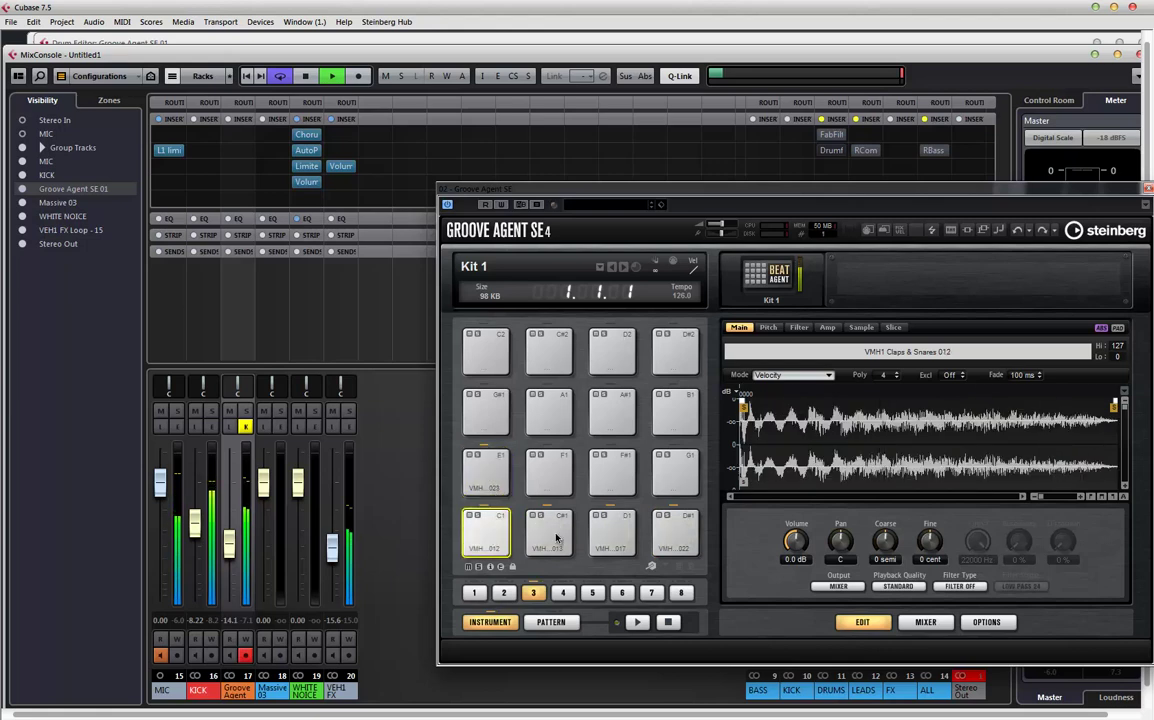
- Pan the clap on pad C#1 to about L53 and the one on D#1 to L39, and close Groove Agent SE
left_click(557, 537)
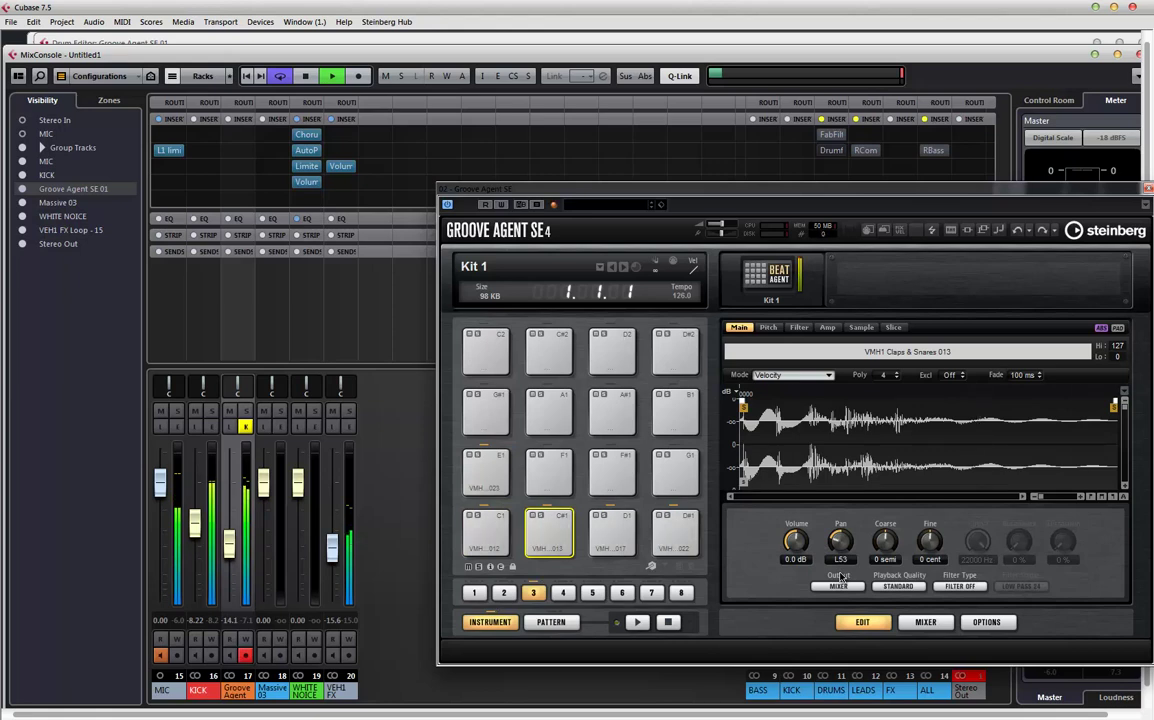
left_click(614, 532)
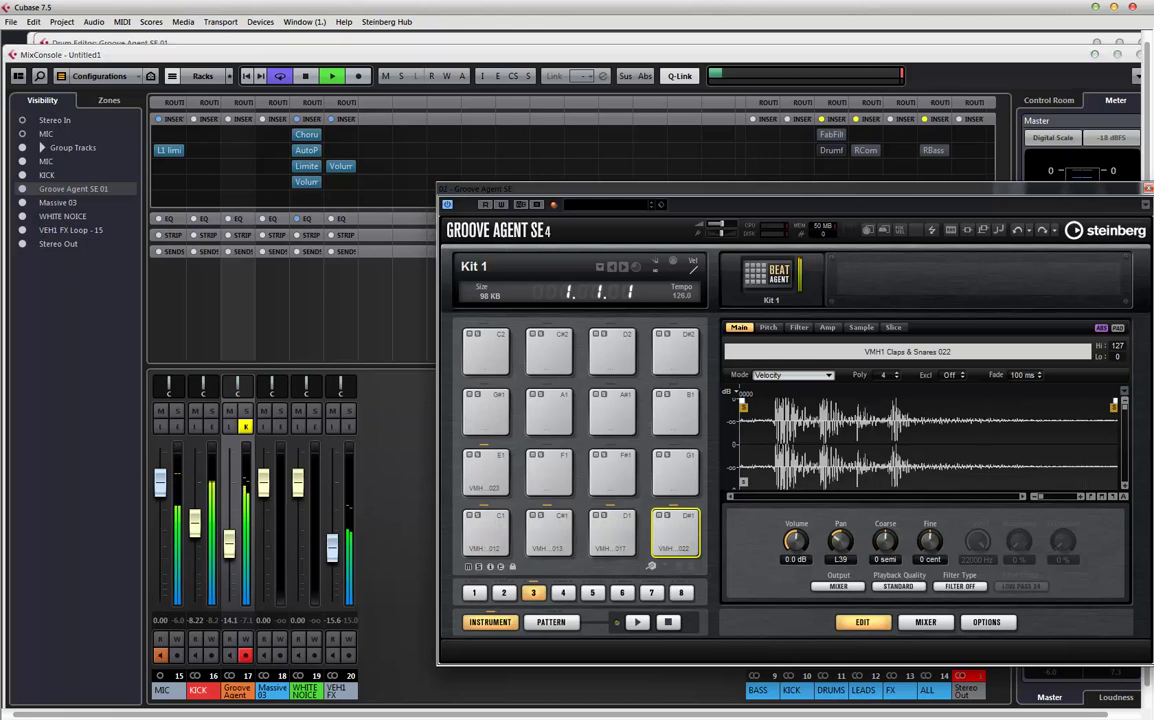
key("ctrl+w")
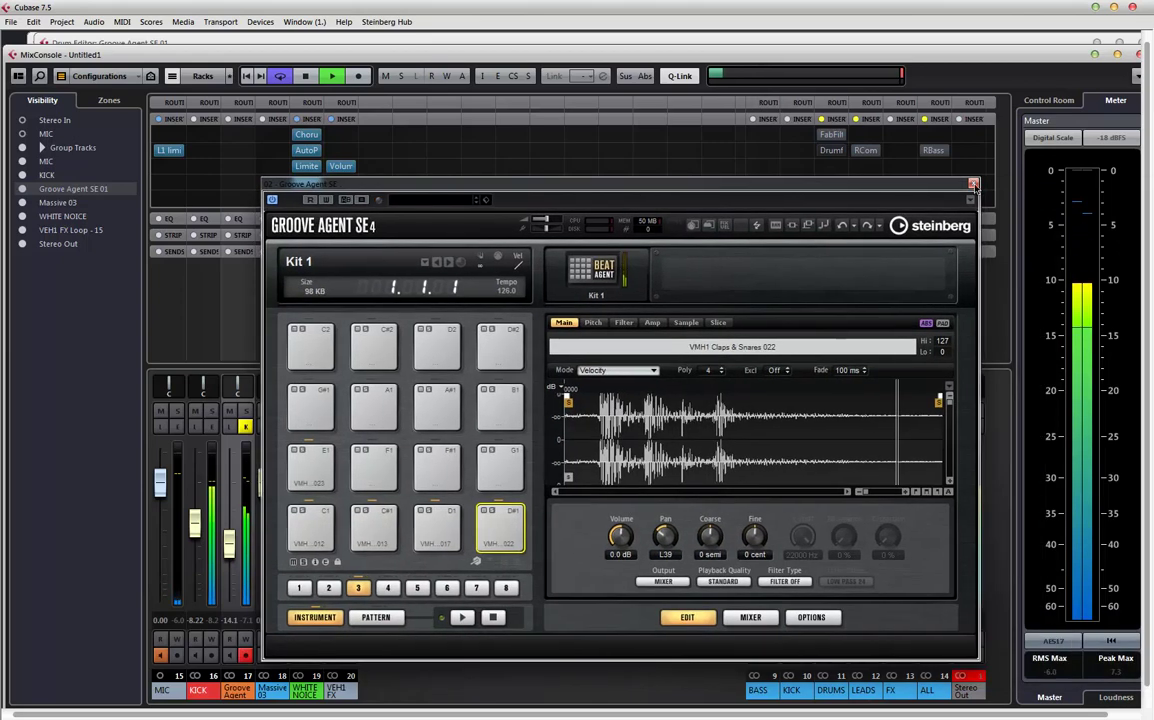
left_click(973, 185)
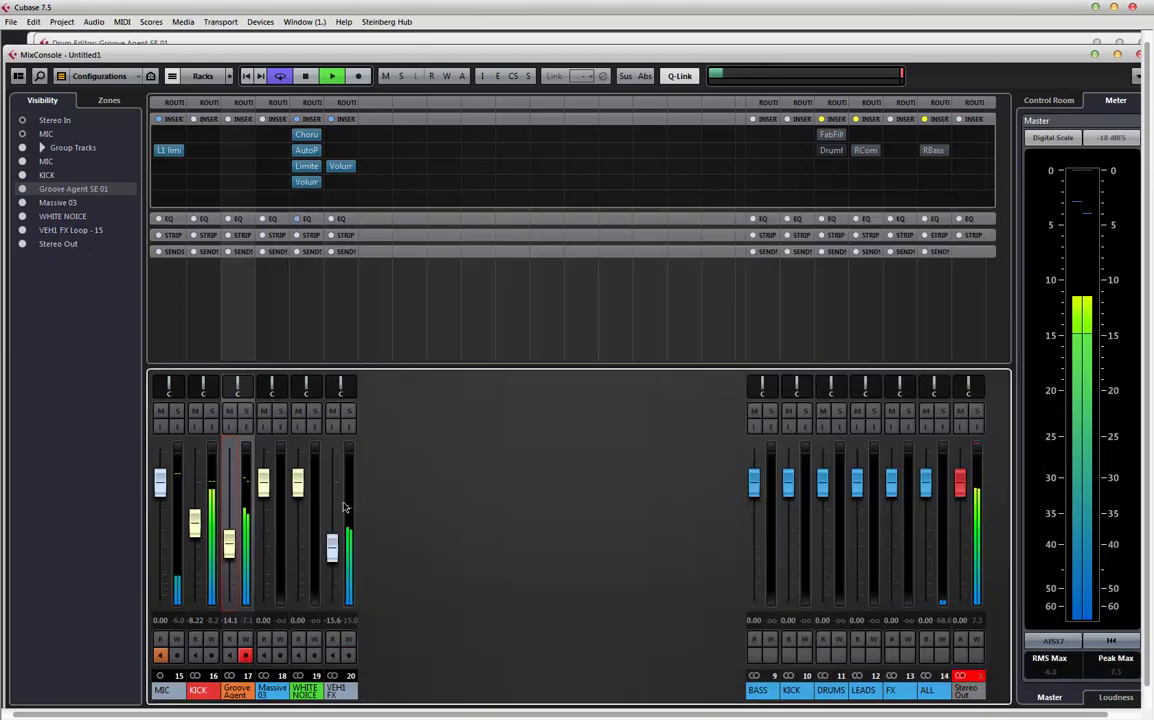
- Raise the Groove Agent channel fader to -12.4 dB and load Redline Equalizer x64 in its first insert slot
left_click_drag(228, 544, 237, 539)
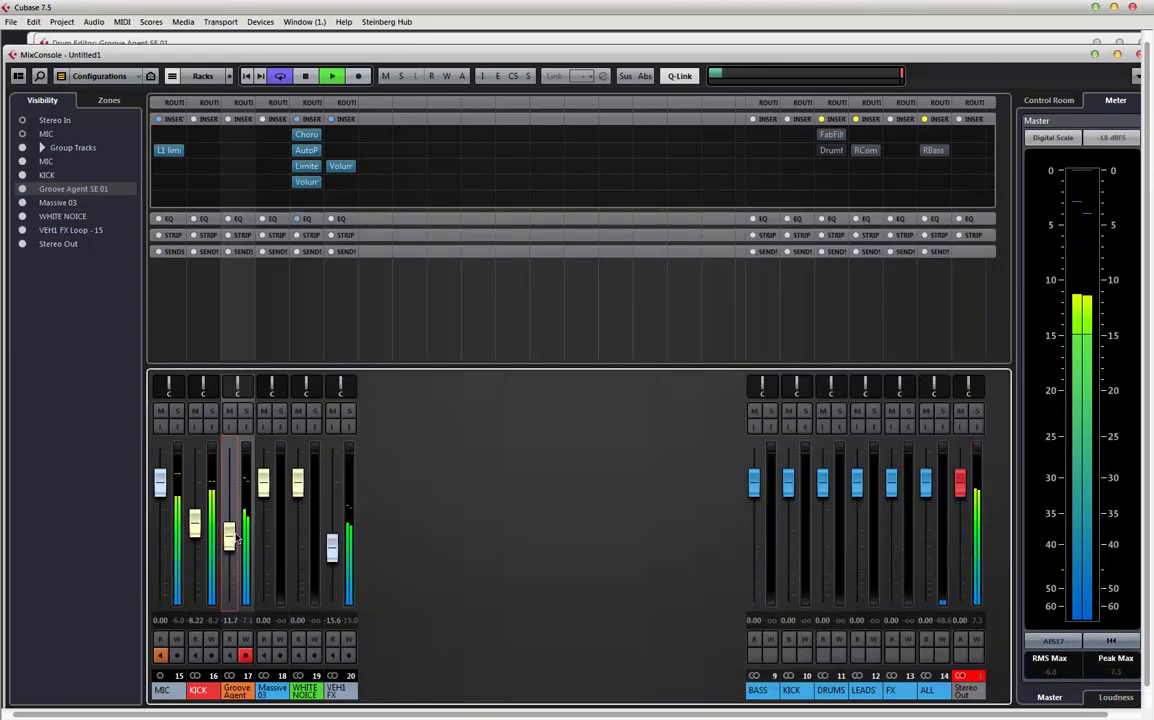
left_click(245, 426)
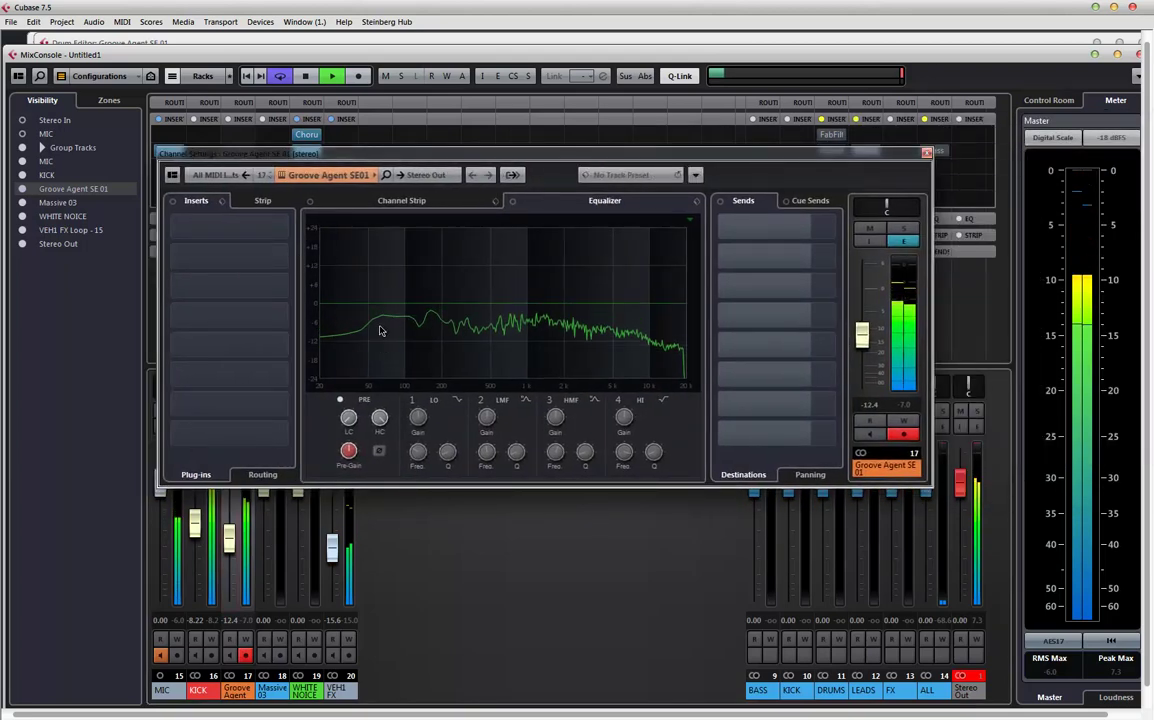
left_click(287, 228)
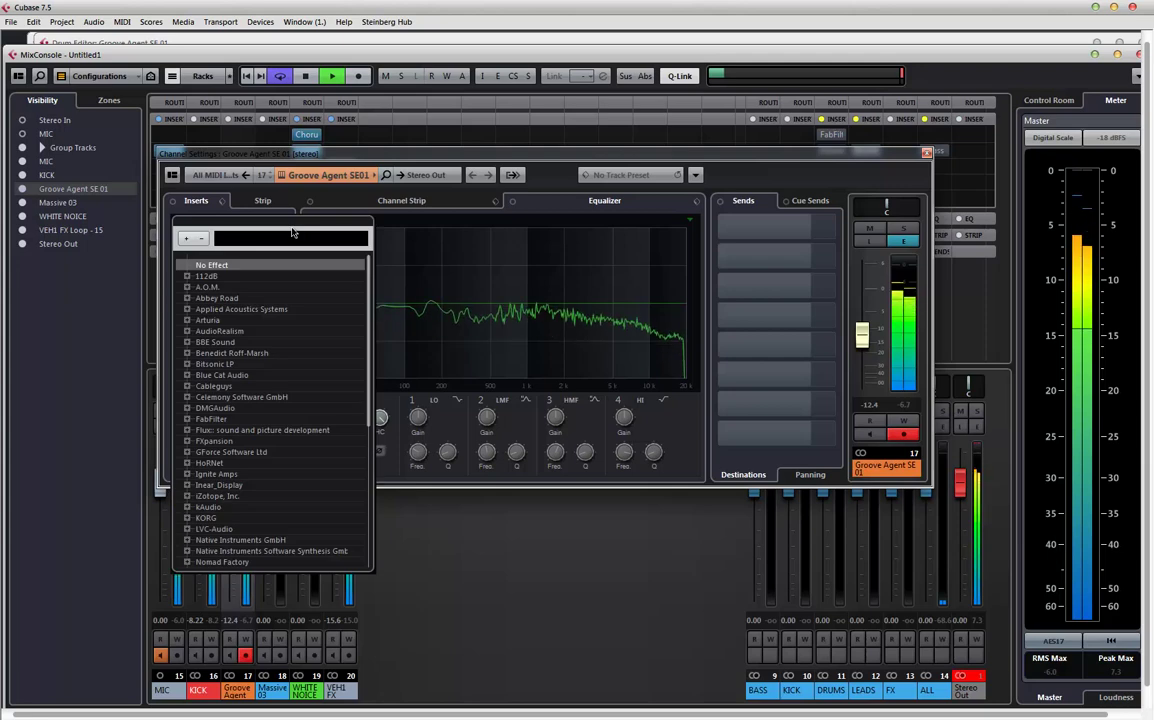
type("EQUAL")
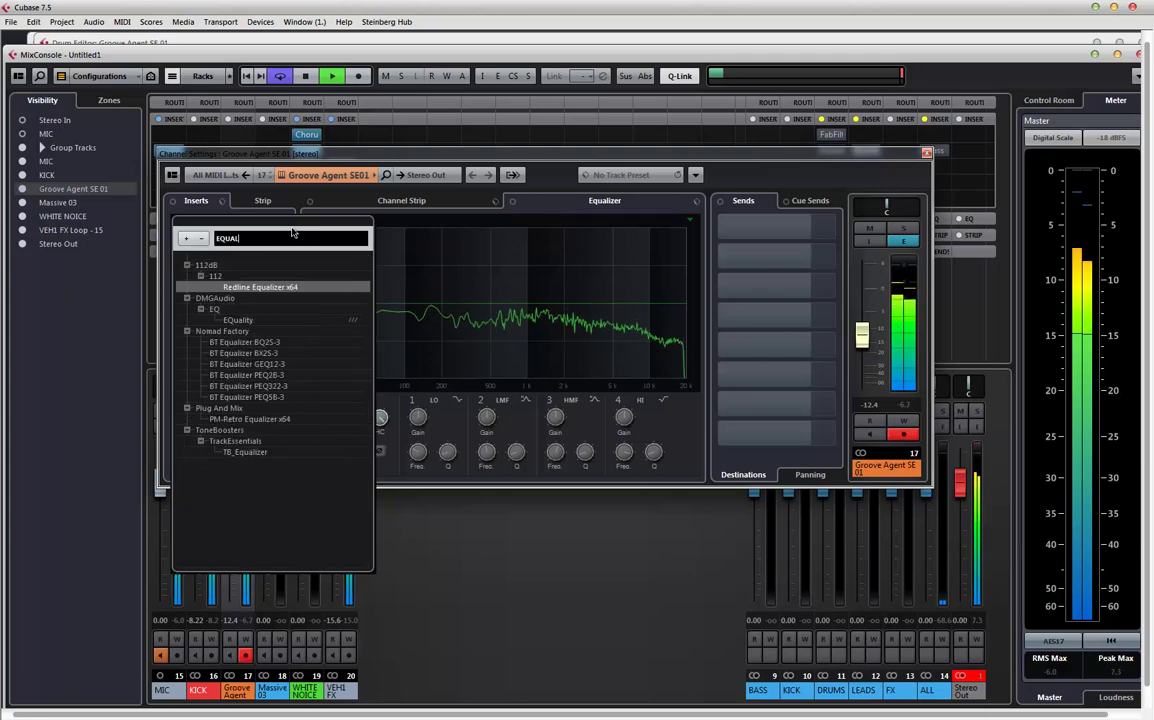
key("Return")
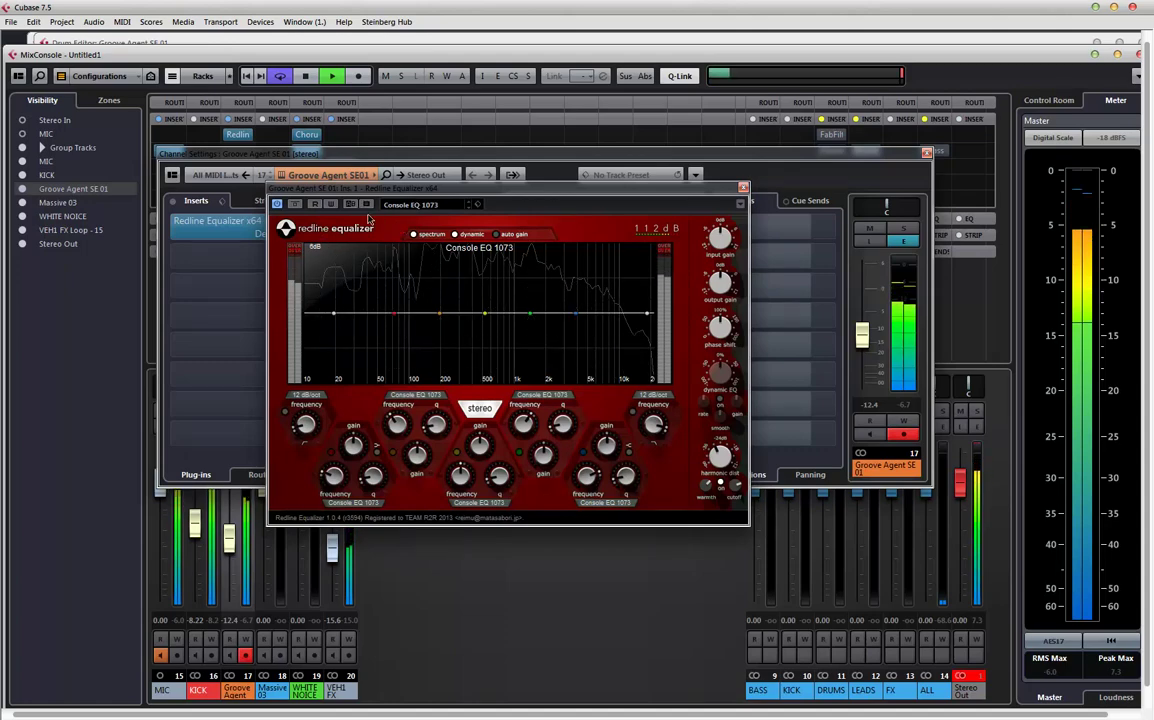
- With the clap channel soloed, set Redline Equalizer's low cut to about 313 Hz, then unsolo the channel and close the equalizer
left_click_drag(464, 199, 353, 356)
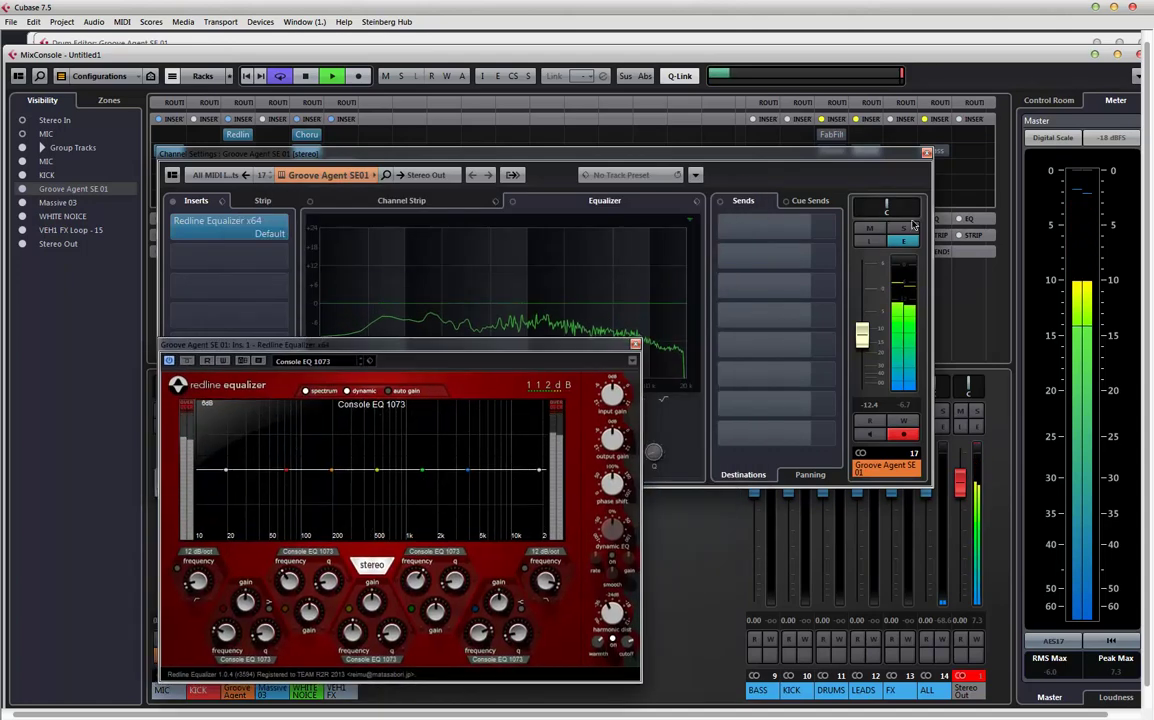
left_click(515, 364)
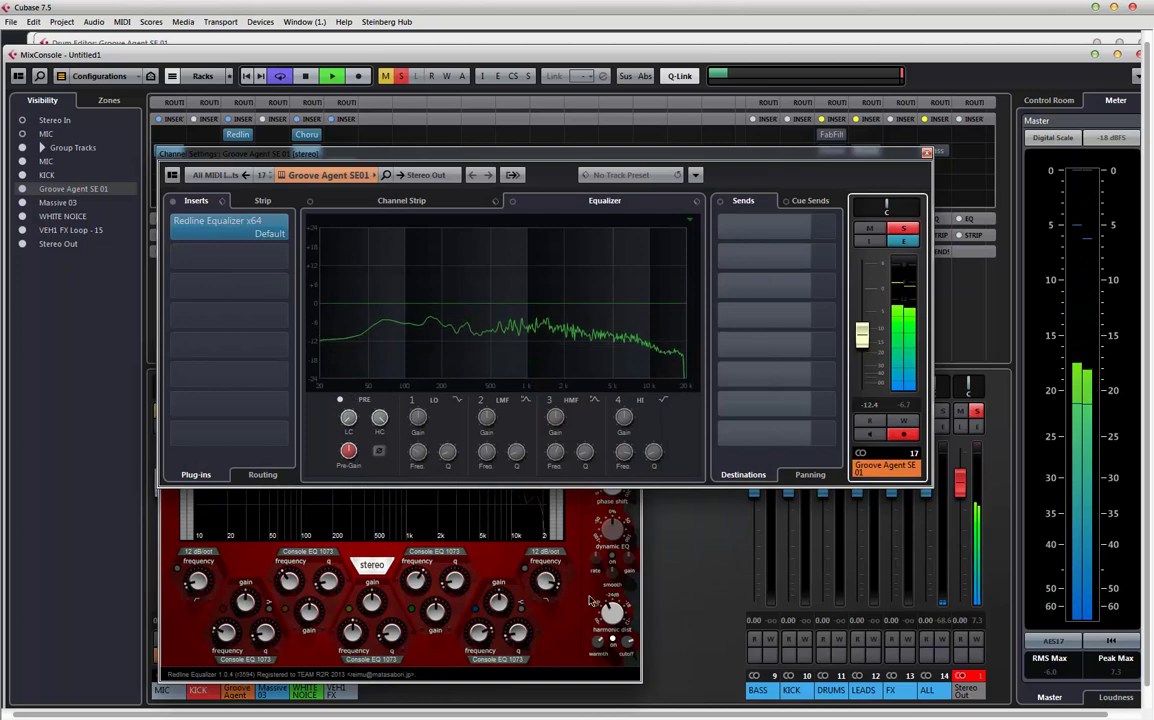
left_click(551, 577)
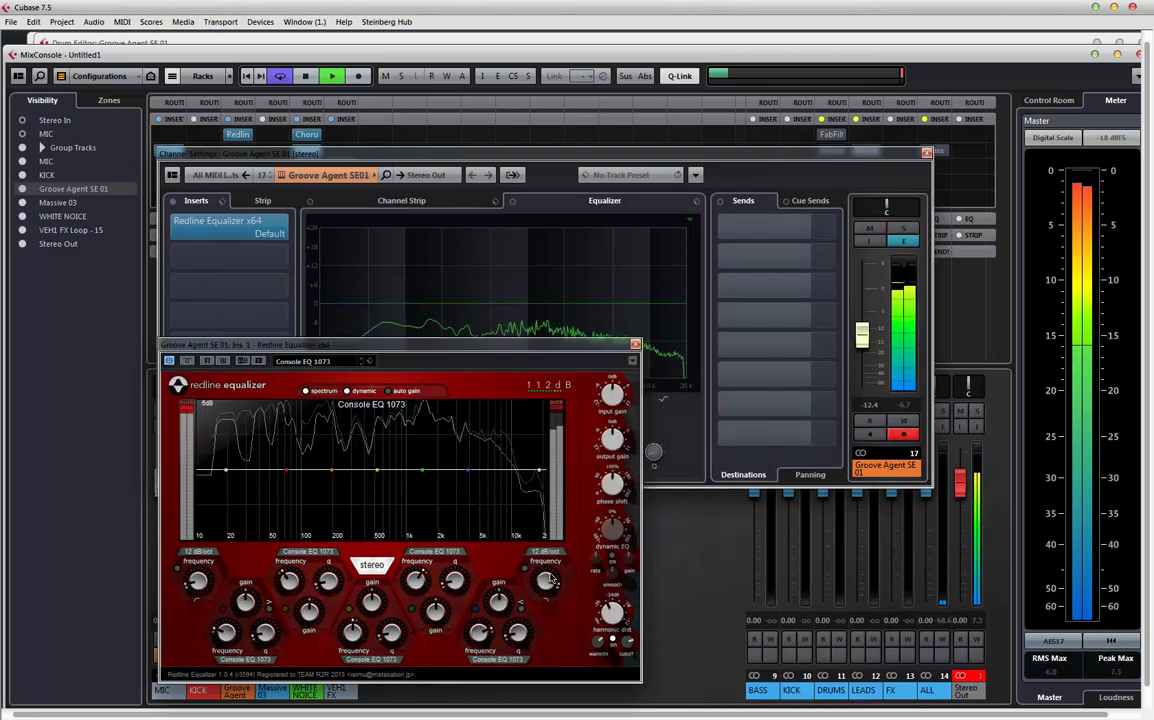
left_click_drag(400, 345, 558, 240)
left_click(886, 238)
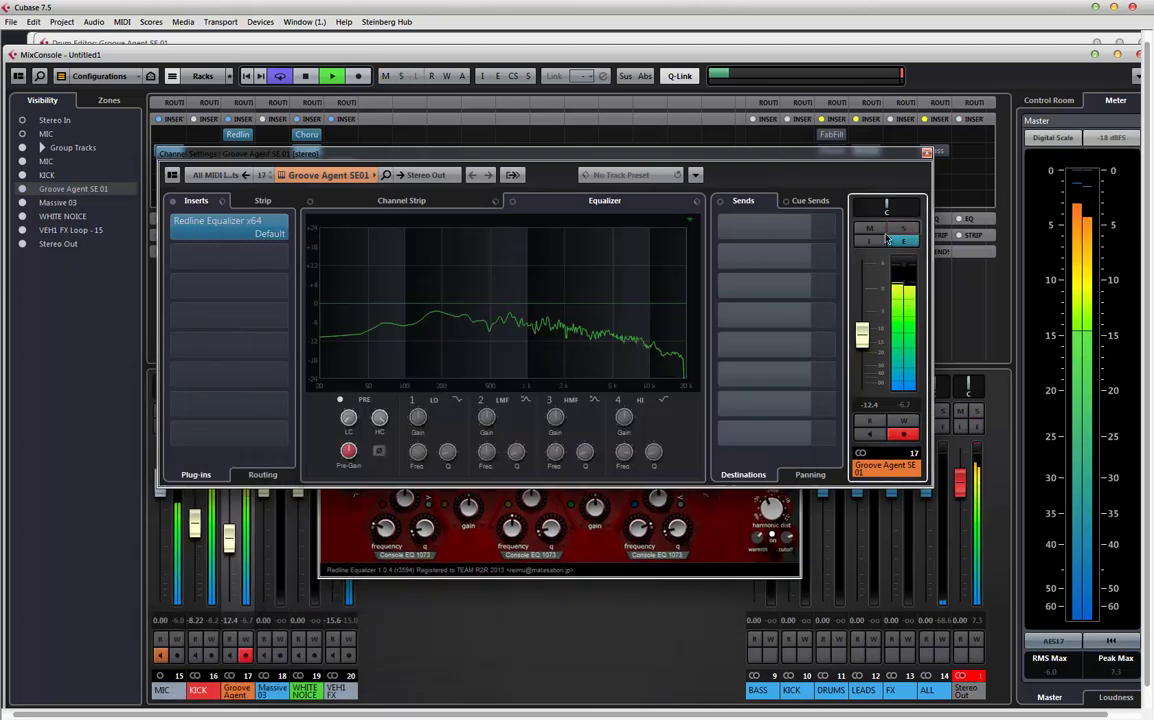
left_click(901, 229)
left_click(376, 540)
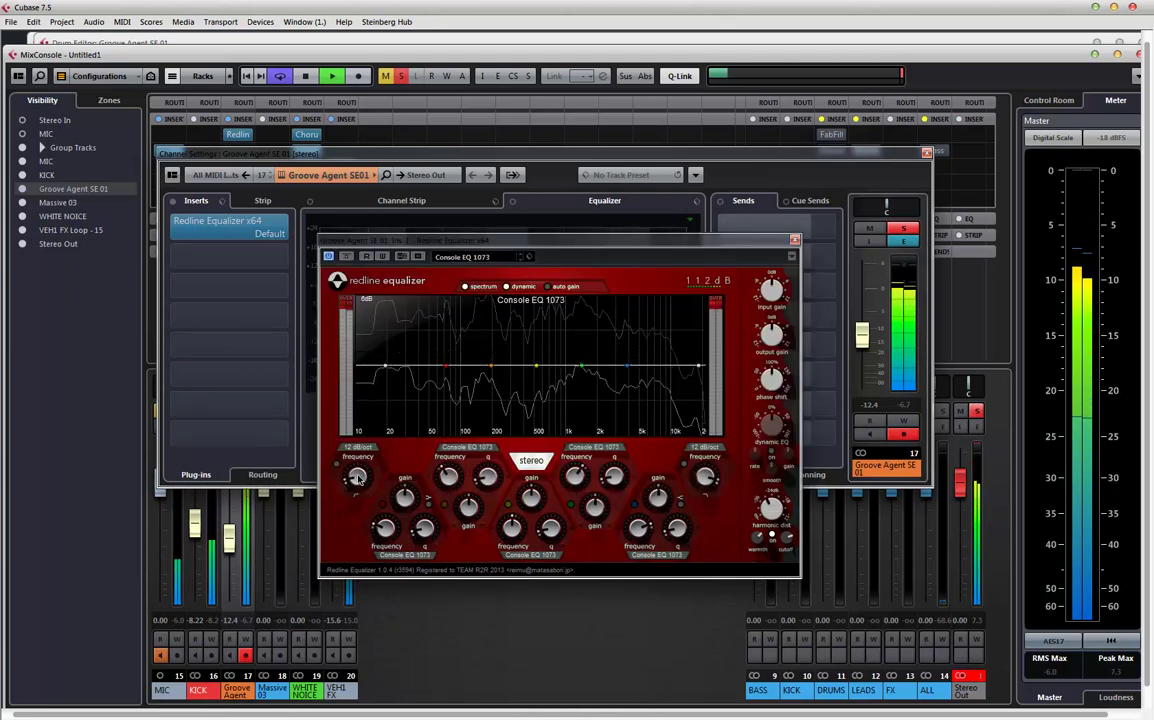
left_click_drag(357, 476, 354, 330)
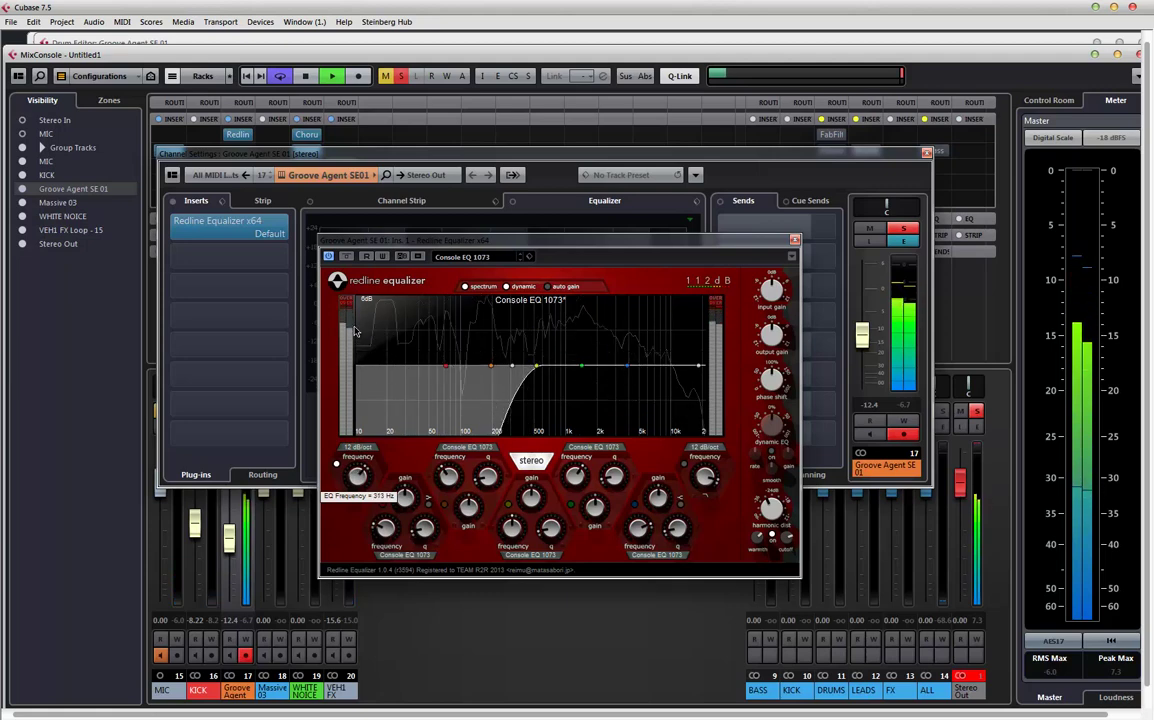
left_click(722, 281)
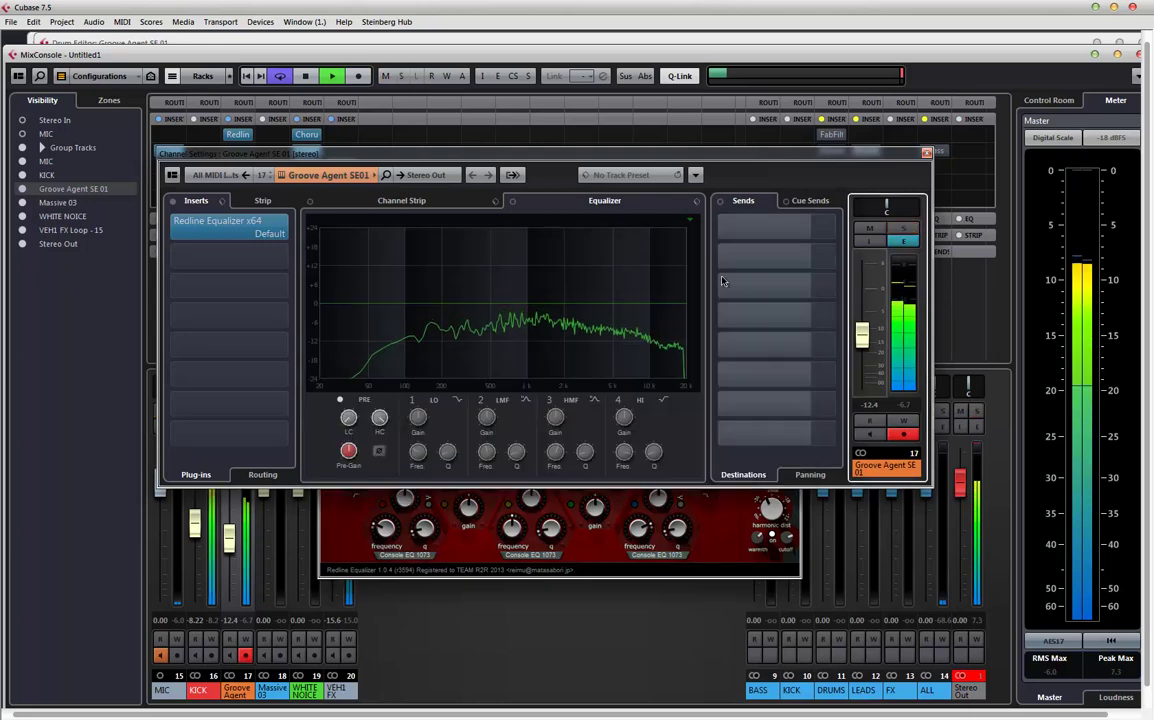
left_click(724, 528)
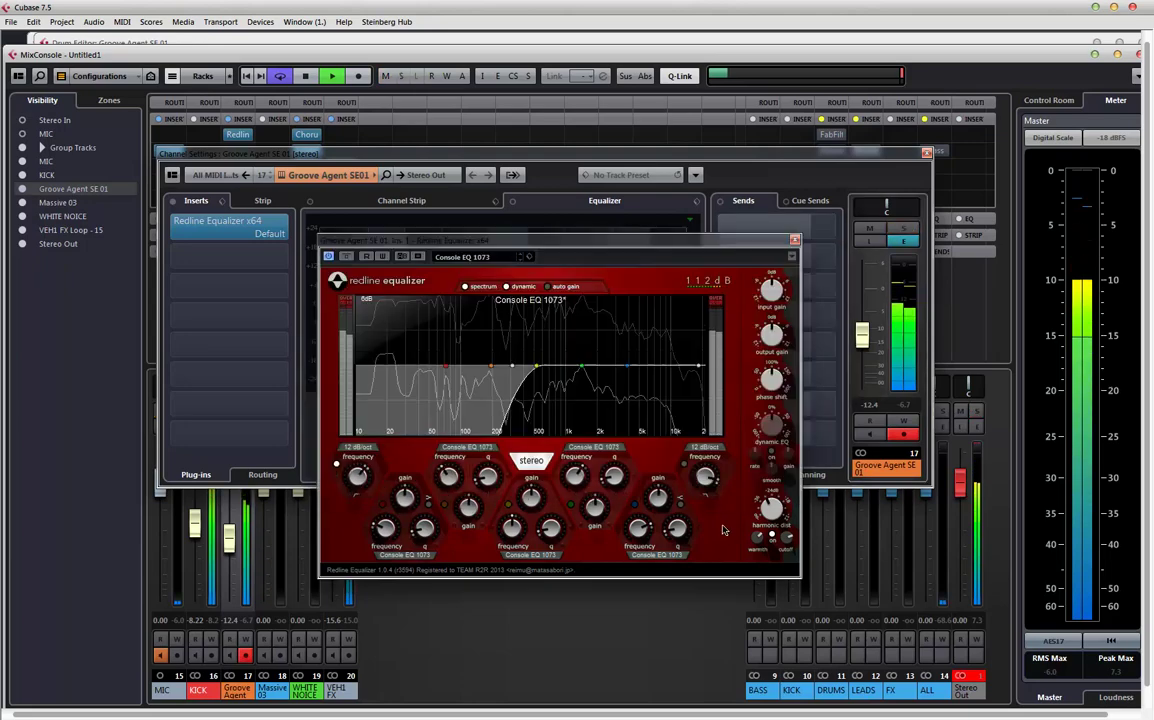
left_click(795, 240)
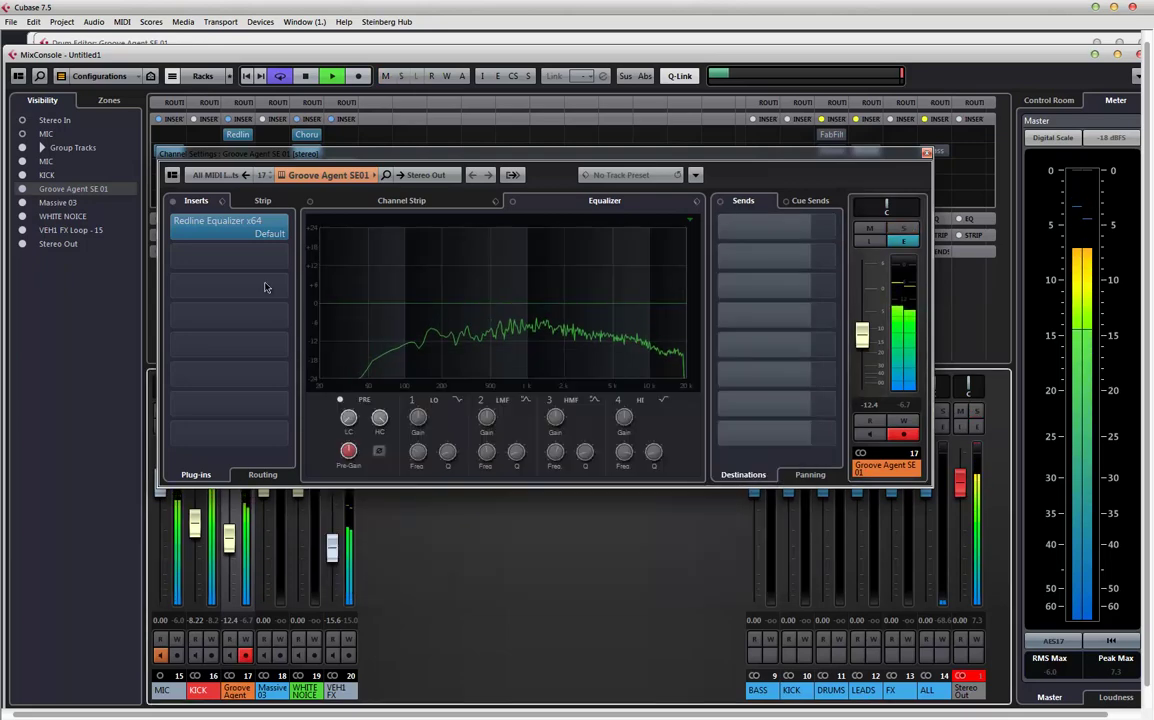
- Load Steinberg's VintageCompressor in the clap channel's second insert slot and close the plug-in with its default settings
left_click(286, 261)
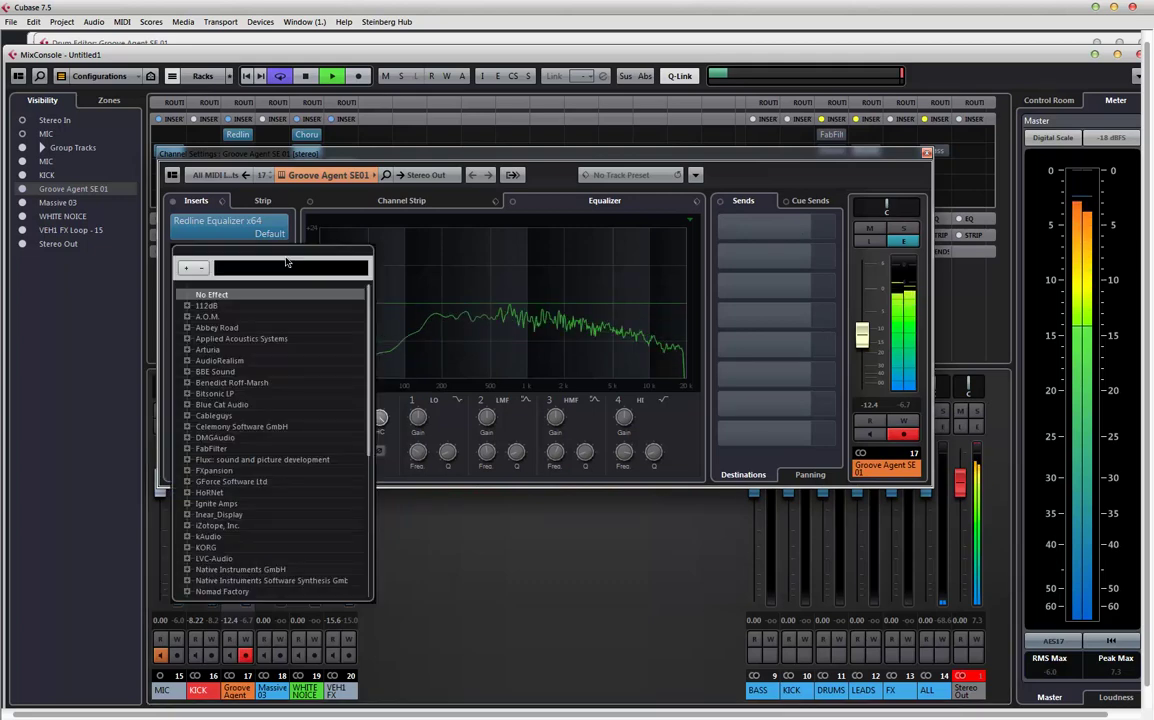
type("COMPRES")
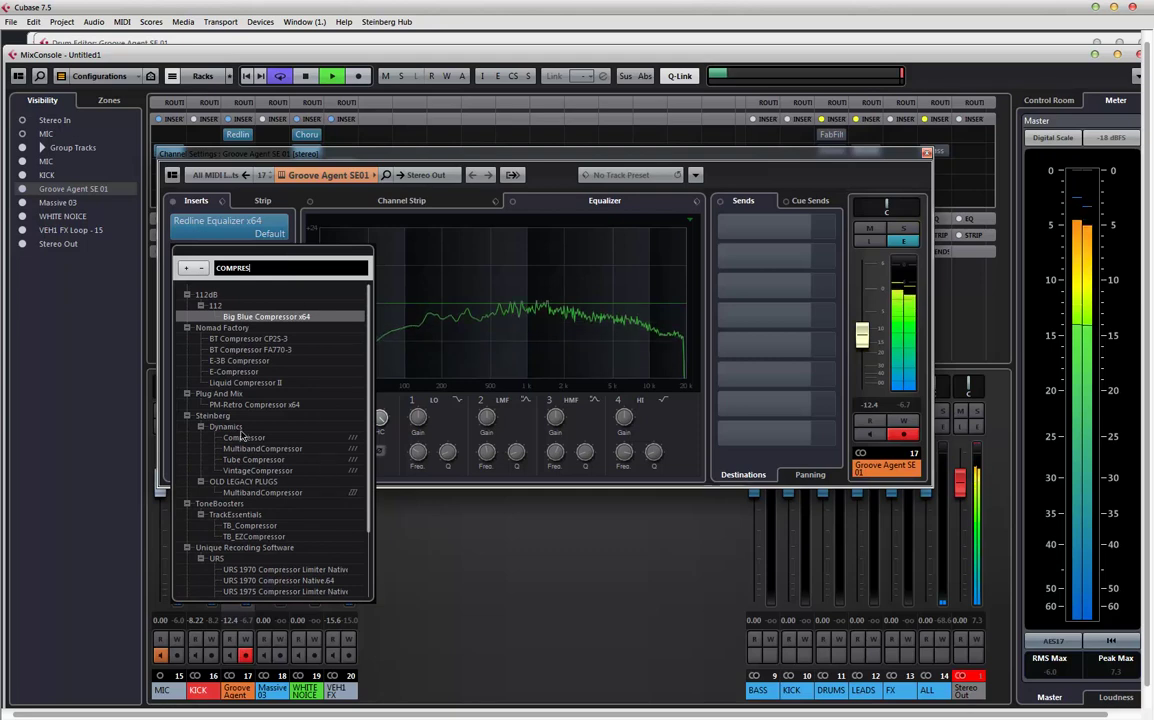
scroll(250, 436, "down", 3)
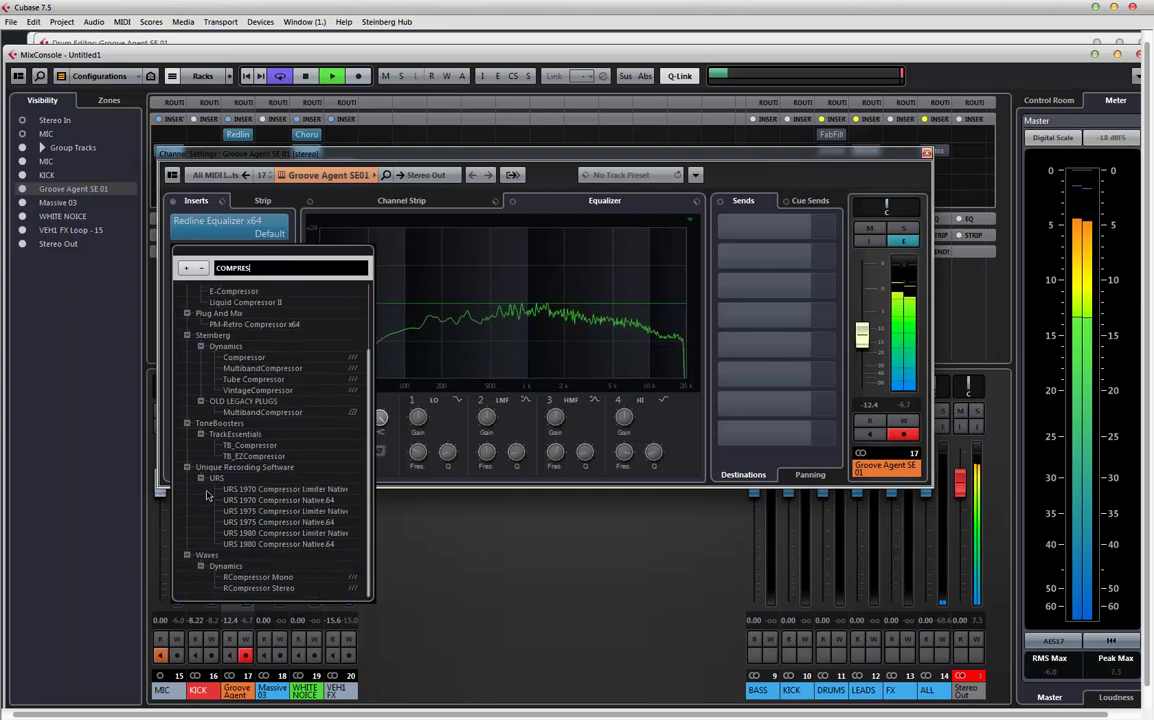
left_click(255, 390)
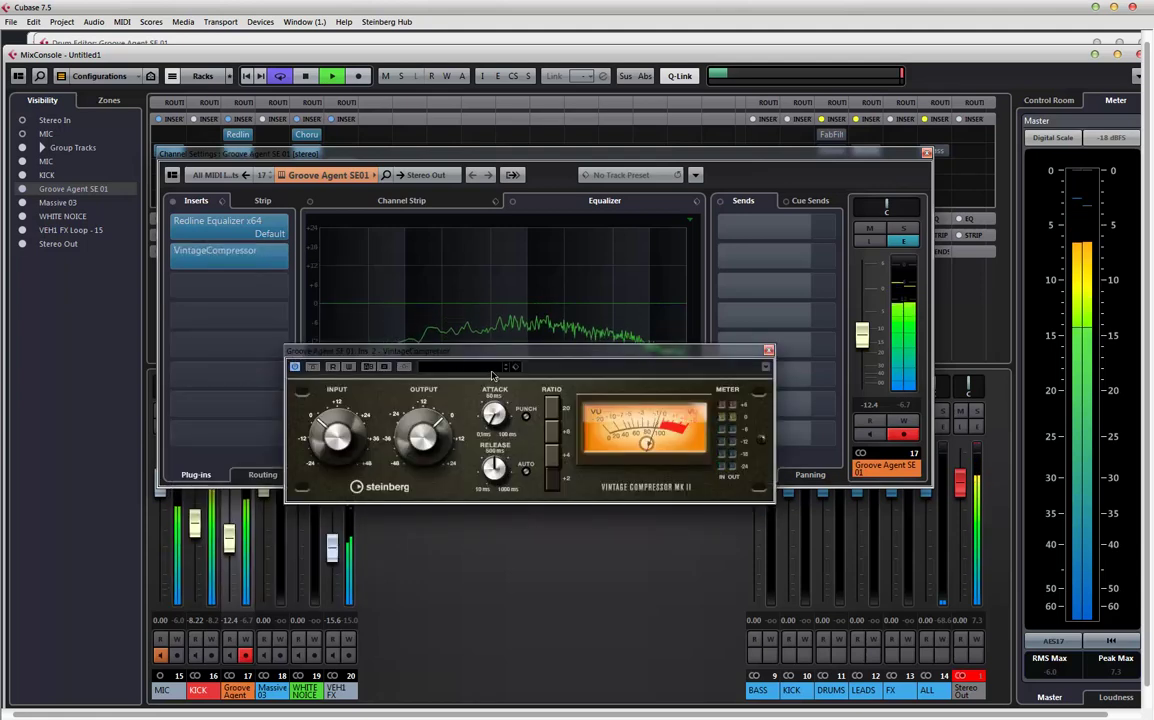
left_click_drag(507, 360, 463, 254)
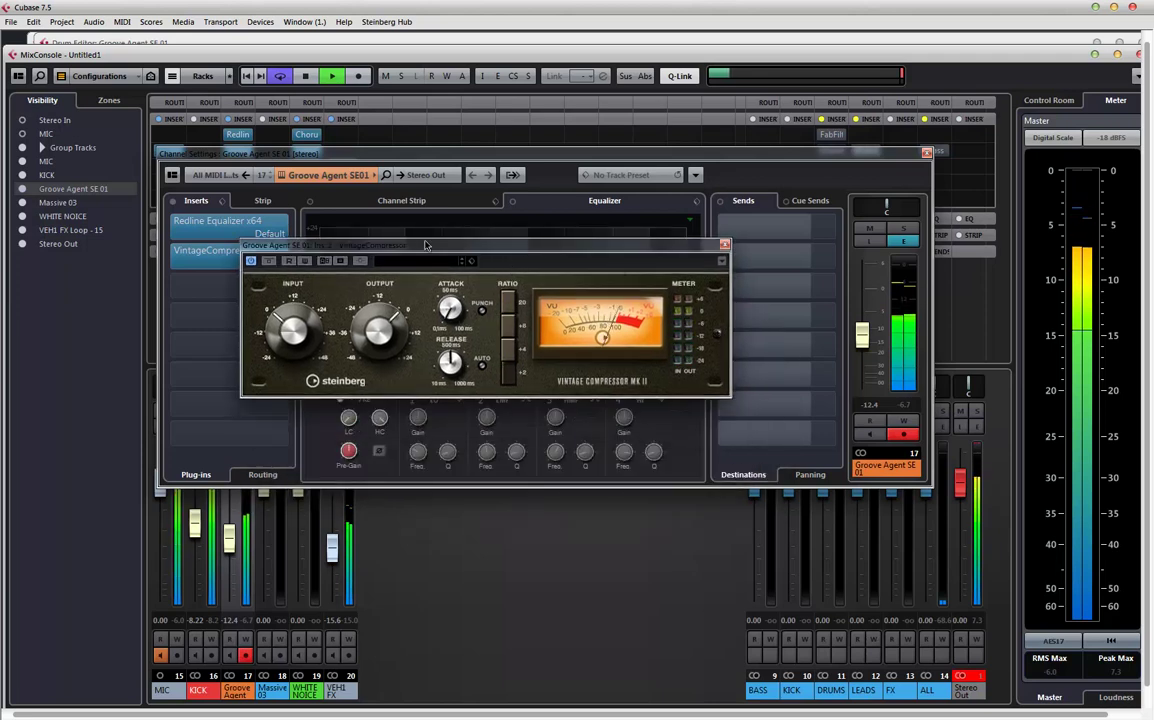
left_click(725, 244)
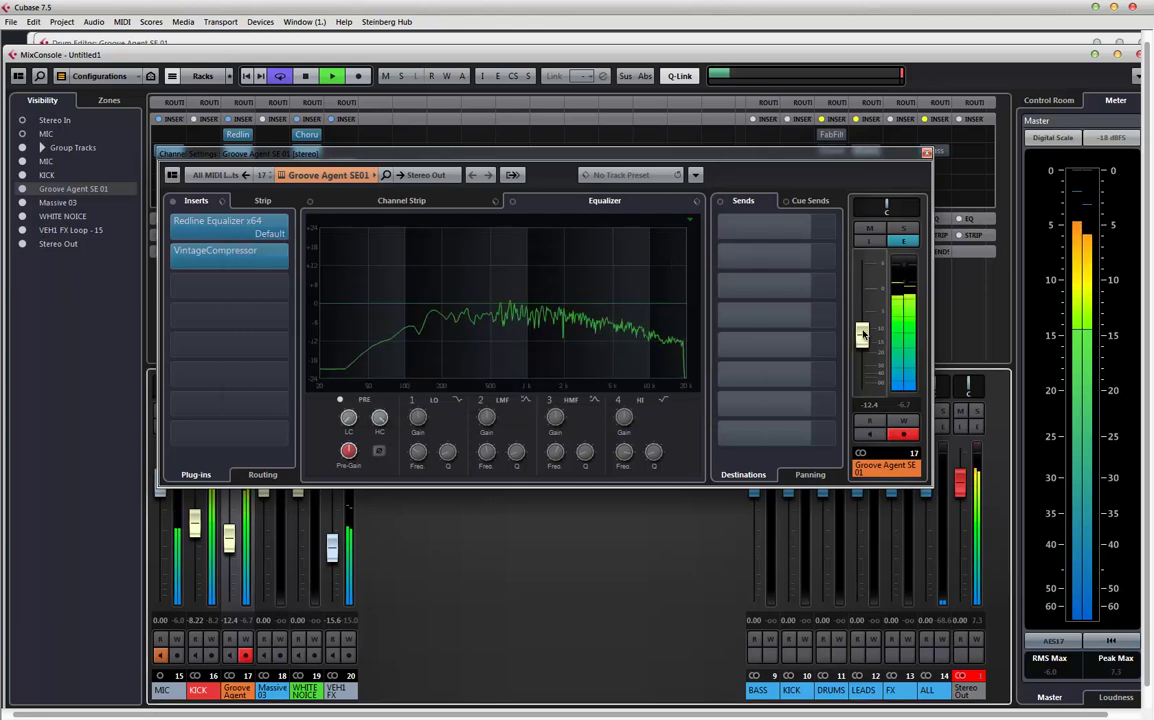
- Set the Groove Agent channel fader to -11.5 dB, close its channel settings and rename the channel CLAPS
left_click_drag(864, 336, 866, 332)
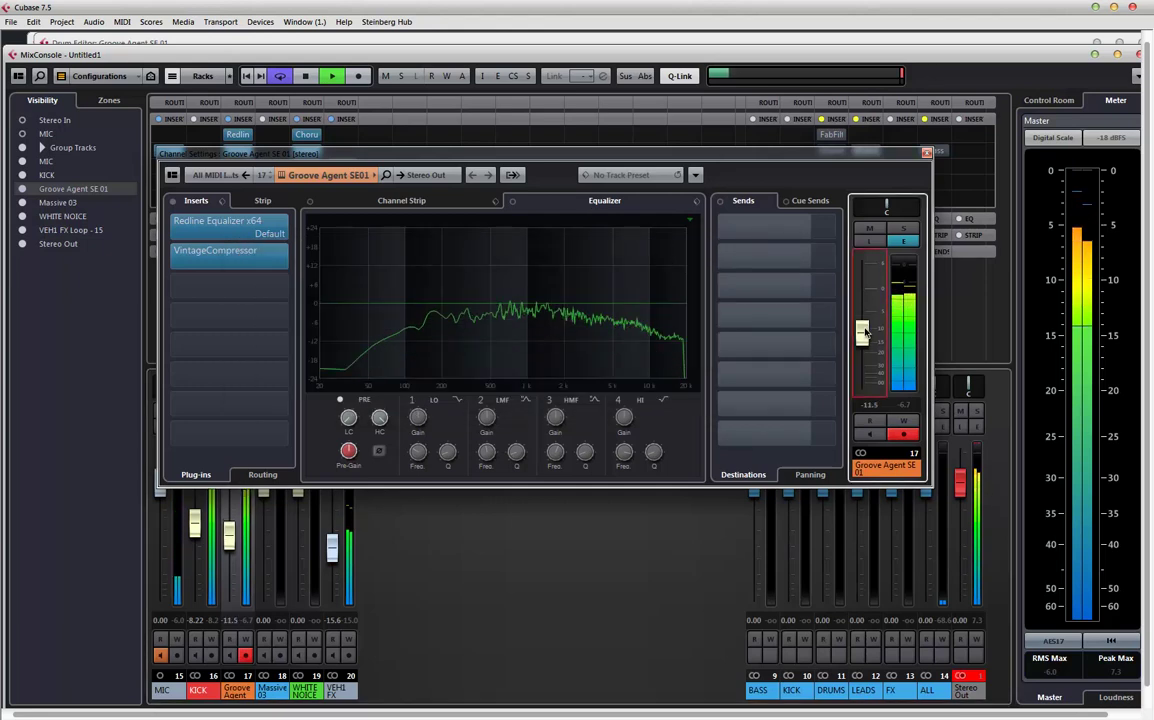
left_click(926, 153)
double_click(242, 693)
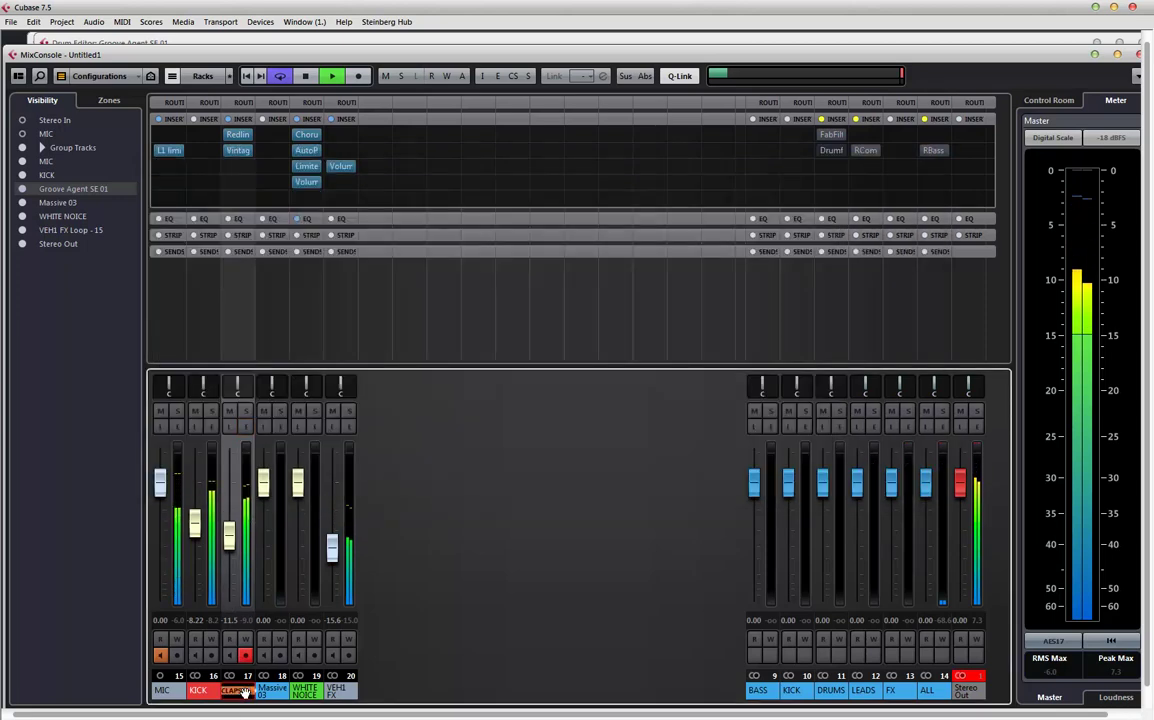
- Close the Drum Editor and bring the project window to the front
left_click(223, 44)
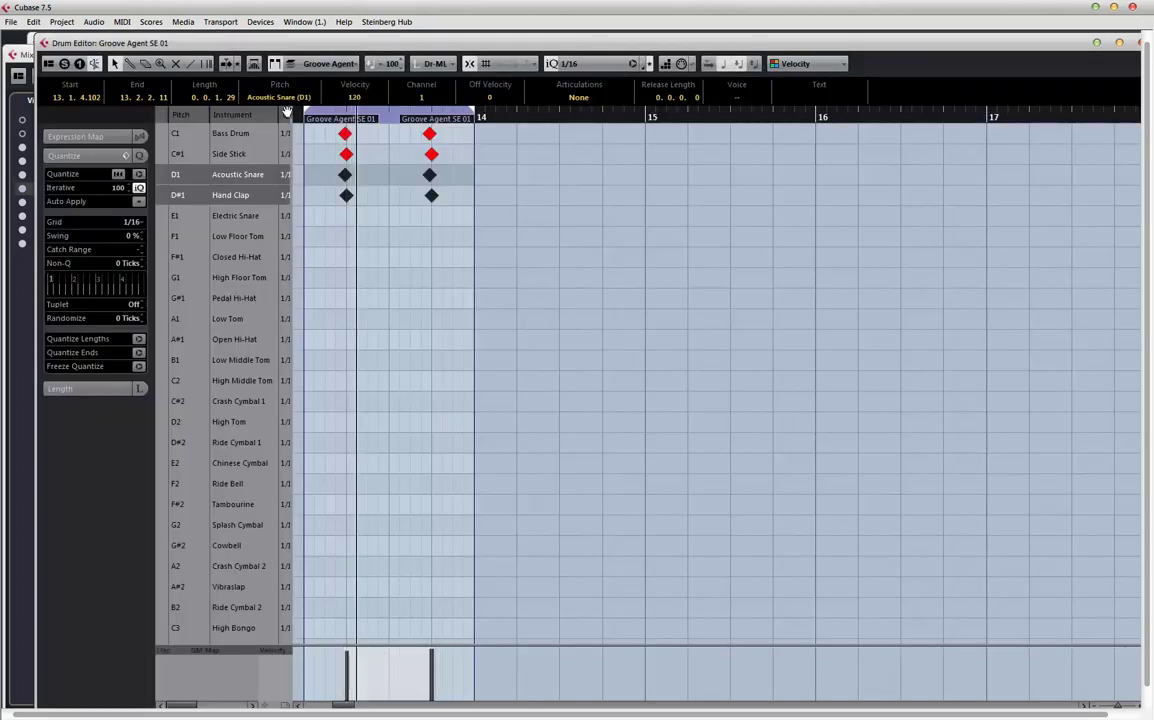
left_click(1133, 44)
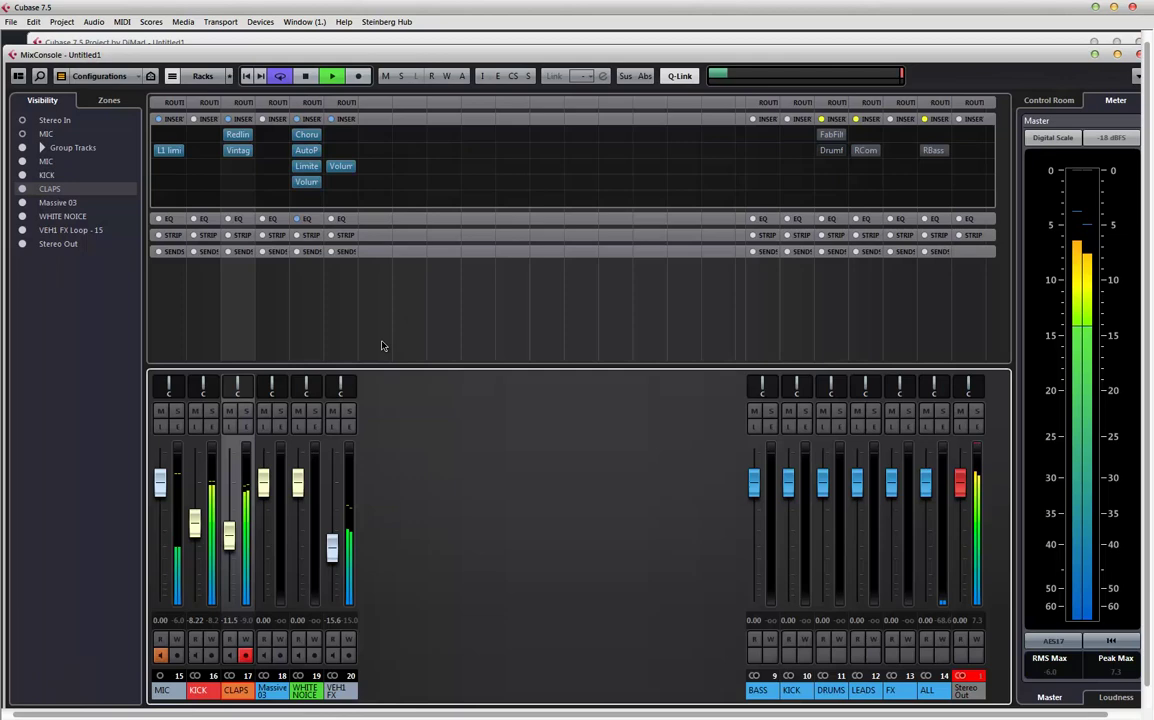
left_click(368, 42)
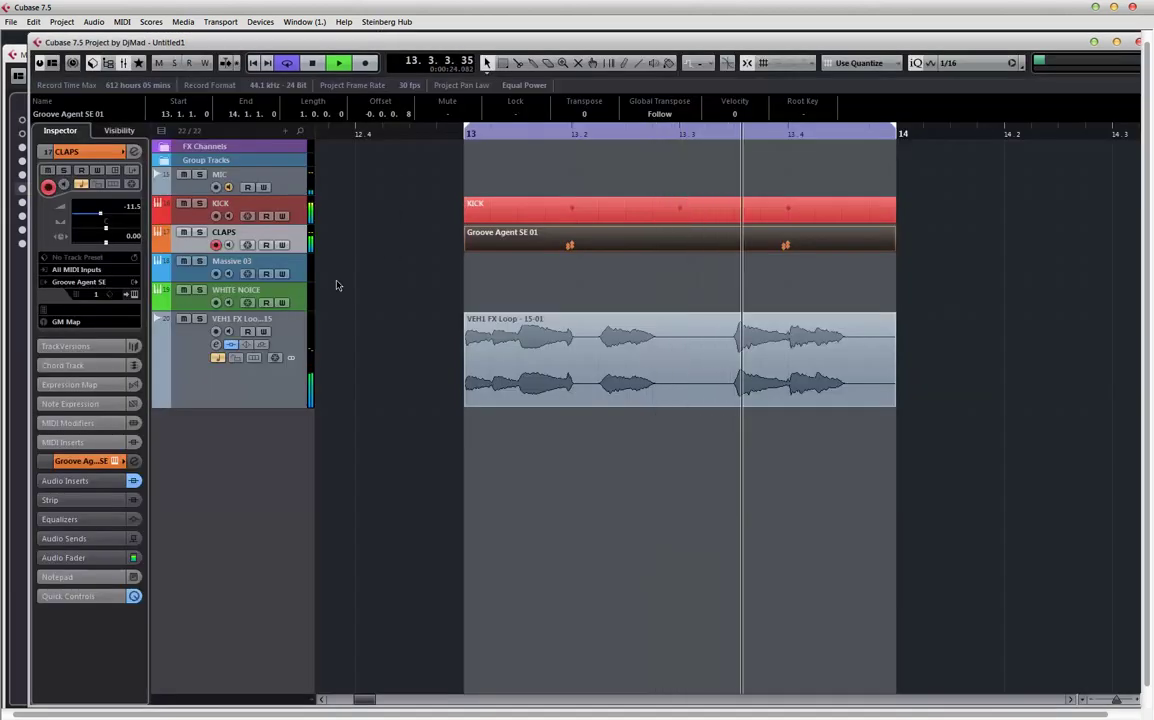
- Apply the CLAPS track name to the Groove Agent SE part in bar 13
double_click(226, 234)
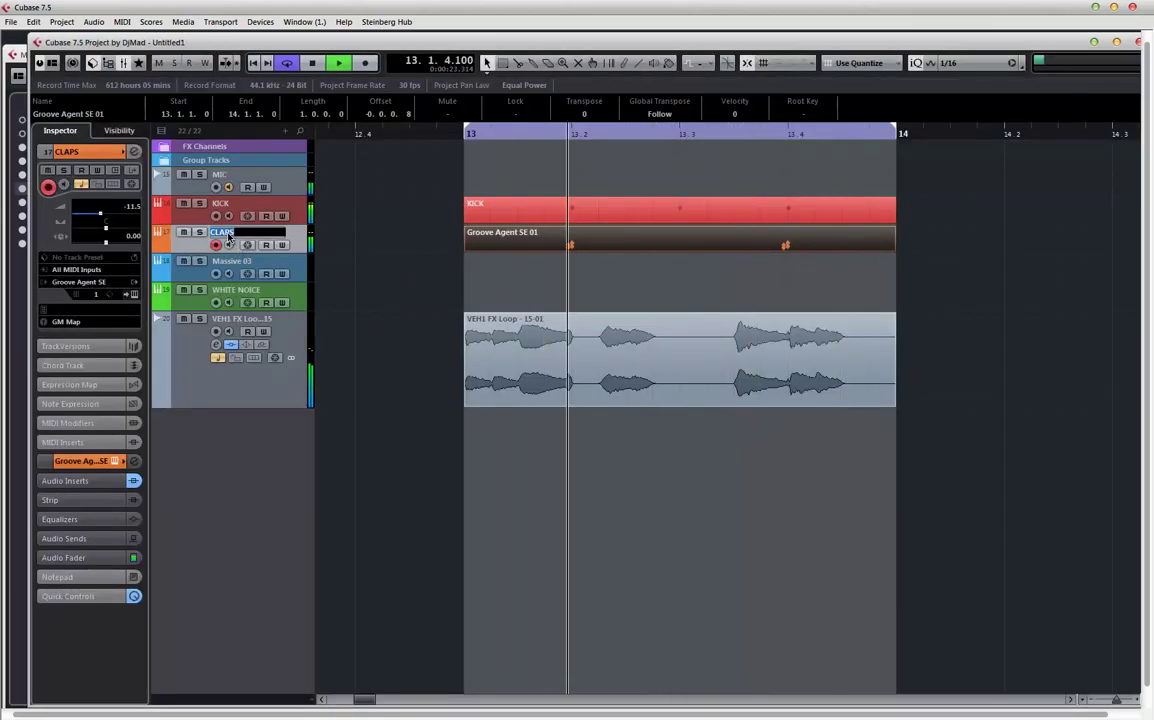
key("Return")
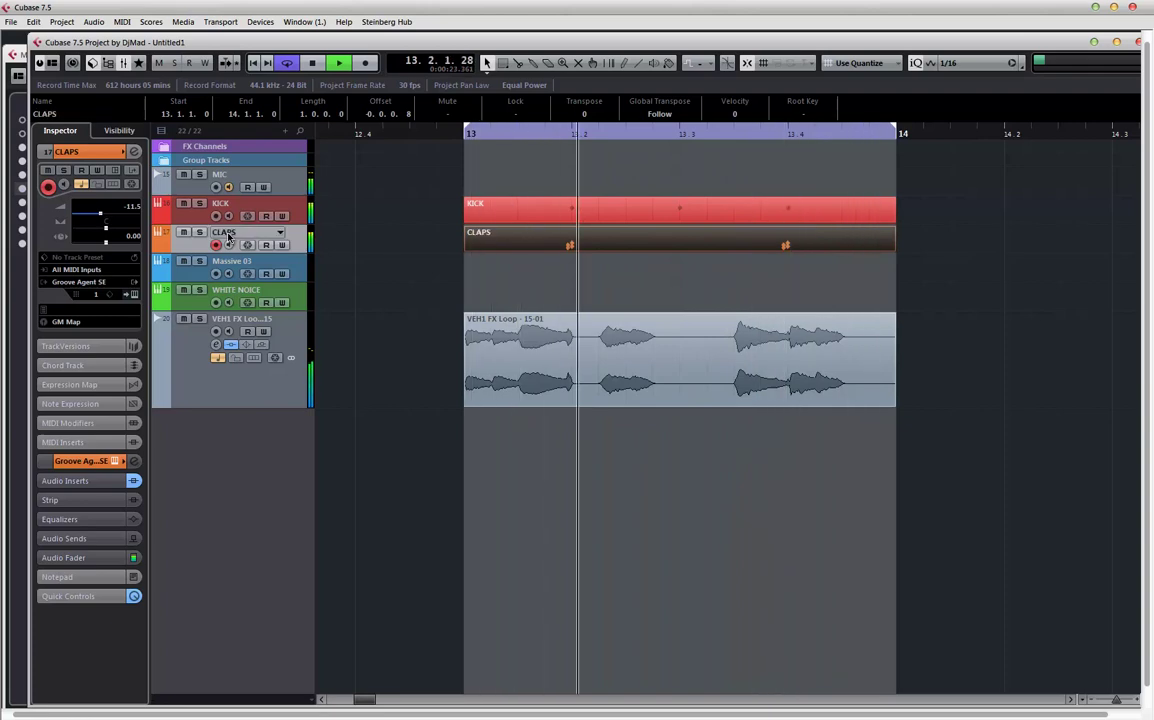
right_click(301, 240)
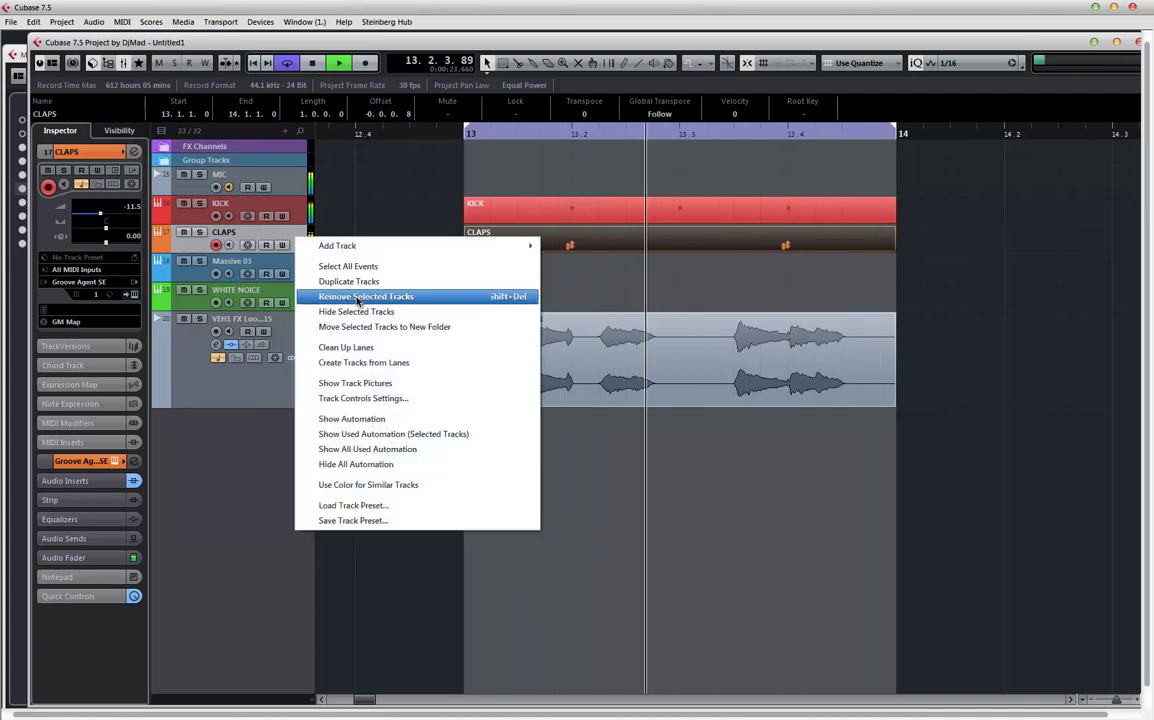
left_click(357, 297)
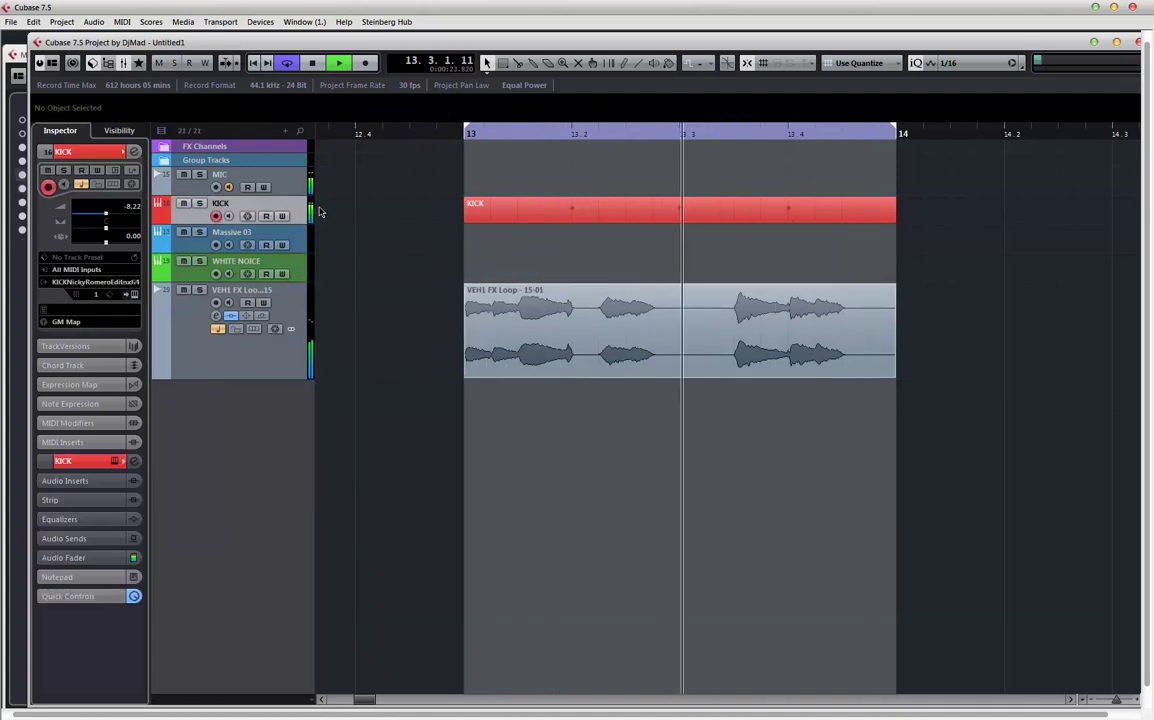
key("ctrl+z")
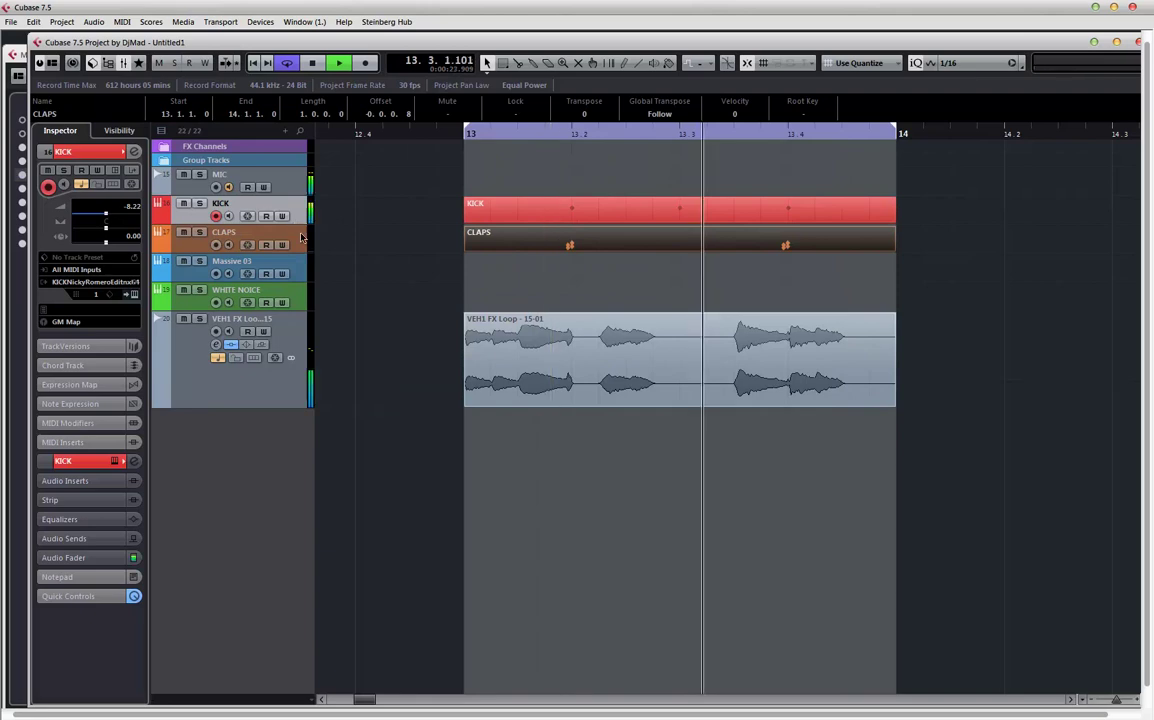
- Duplicate the CLAPS track and delete the copied part from the duplicate
right_click(301, 237)
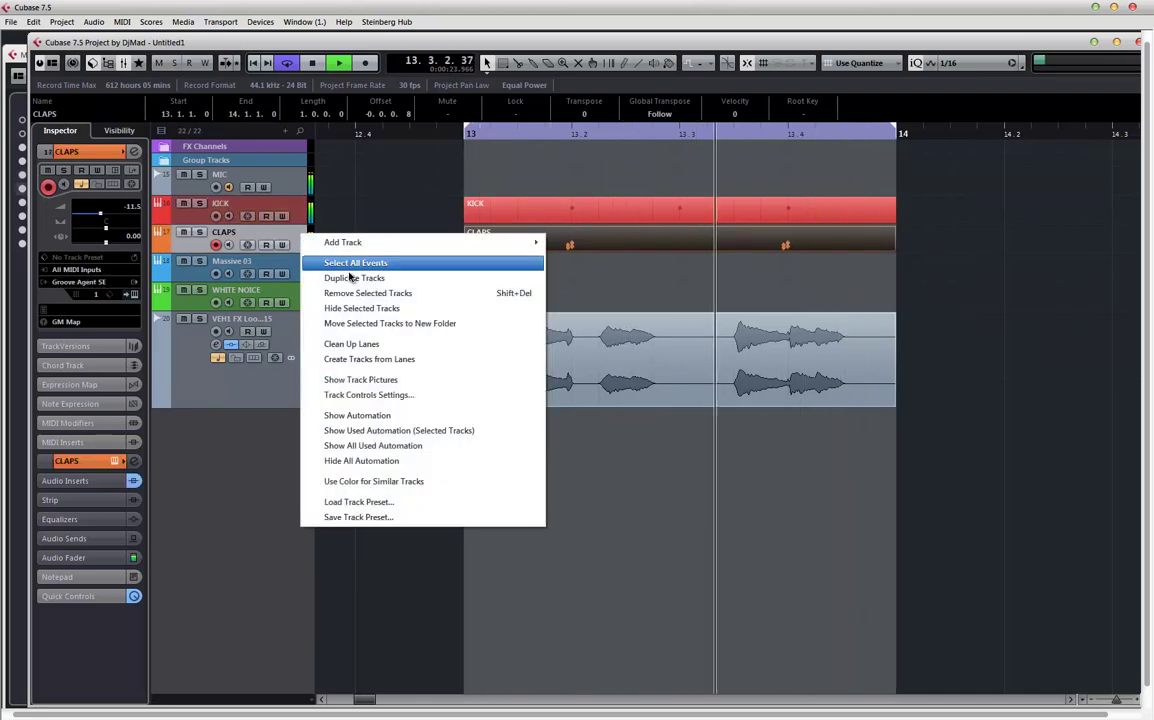
left_click(345, 262)
key("ctrl+shift+d")
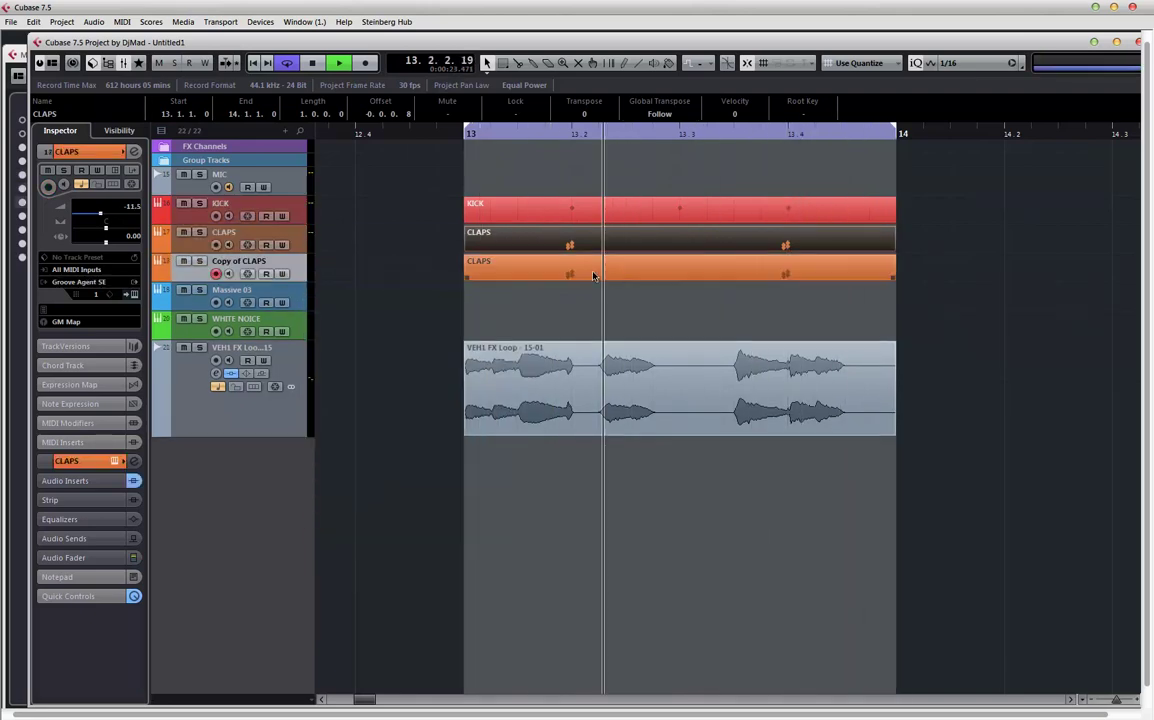
key("Delete")
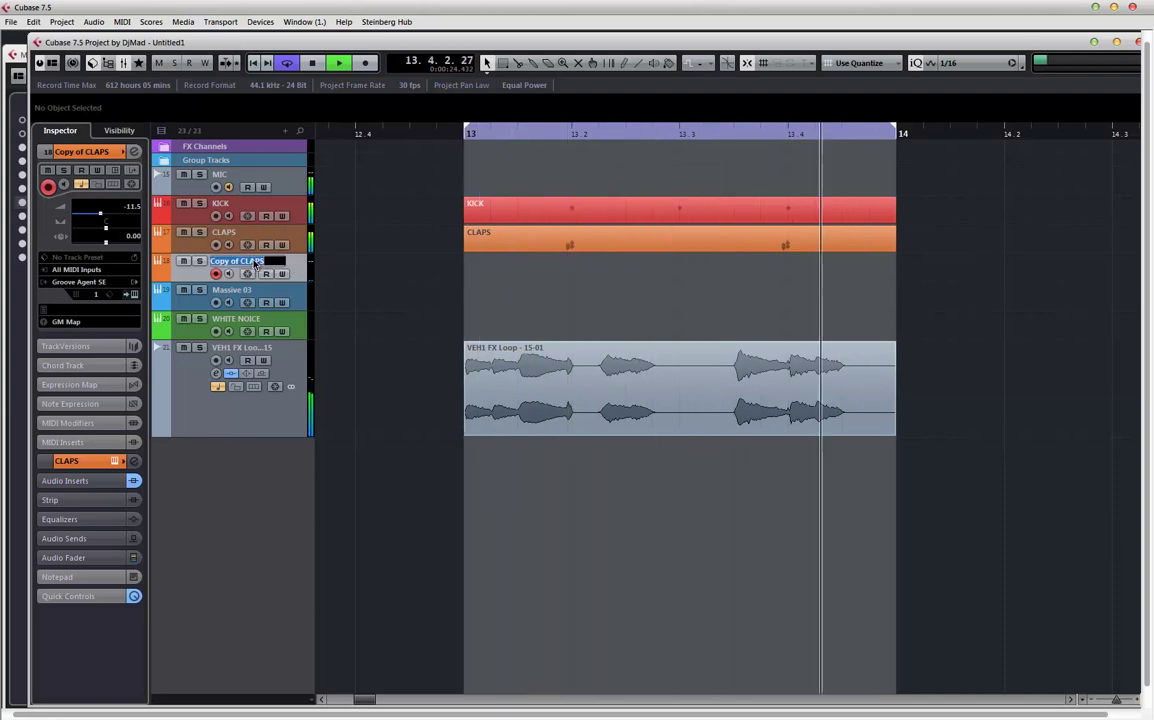
- Rename the duplicated clap track HATS and colour it yellow
double_click(256, 263)
type("HATS")
key("Return")
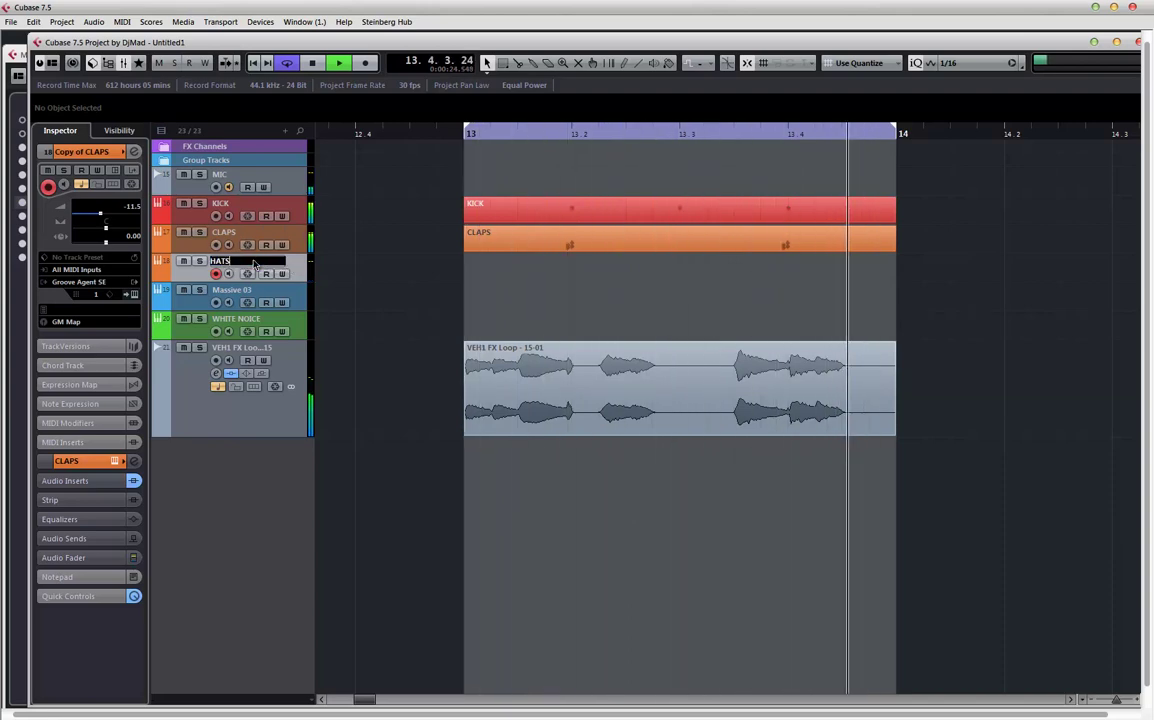
left_click(162, 262)
left_click(237, 266)
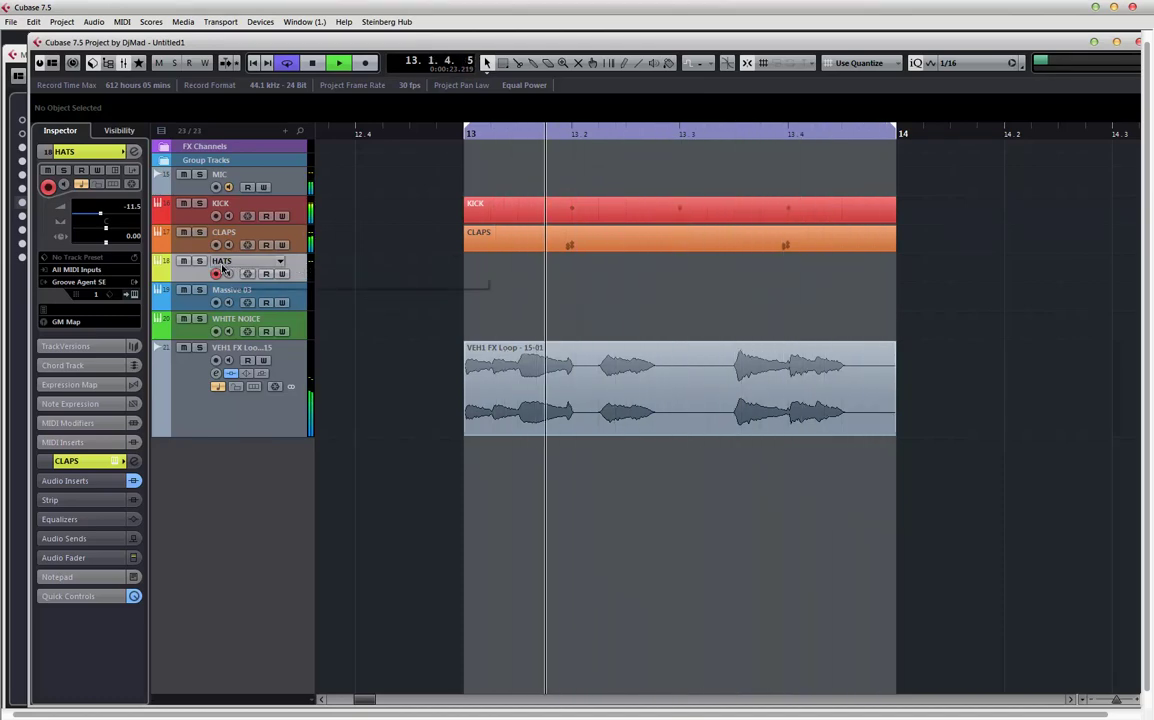
- Open the HATS track's Groove Agent SE and load the MAD HATS AND CRASH preset
left_click(134, 282)
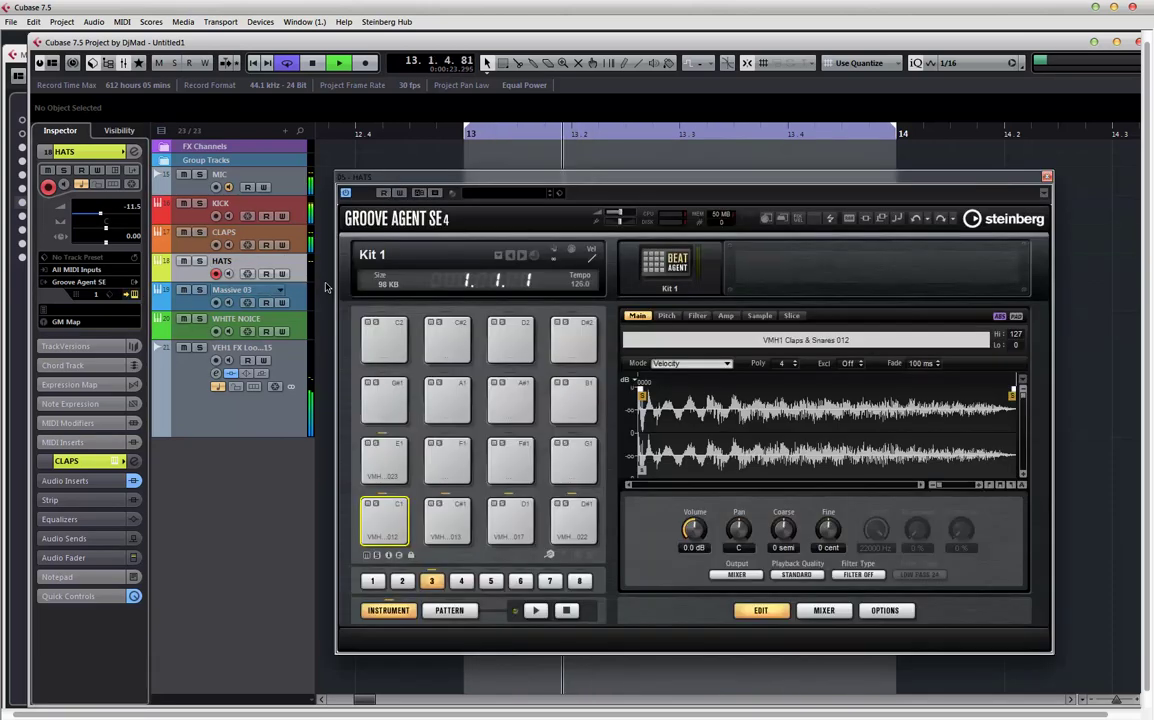
left_click_drag(609, 180, 500, 147)
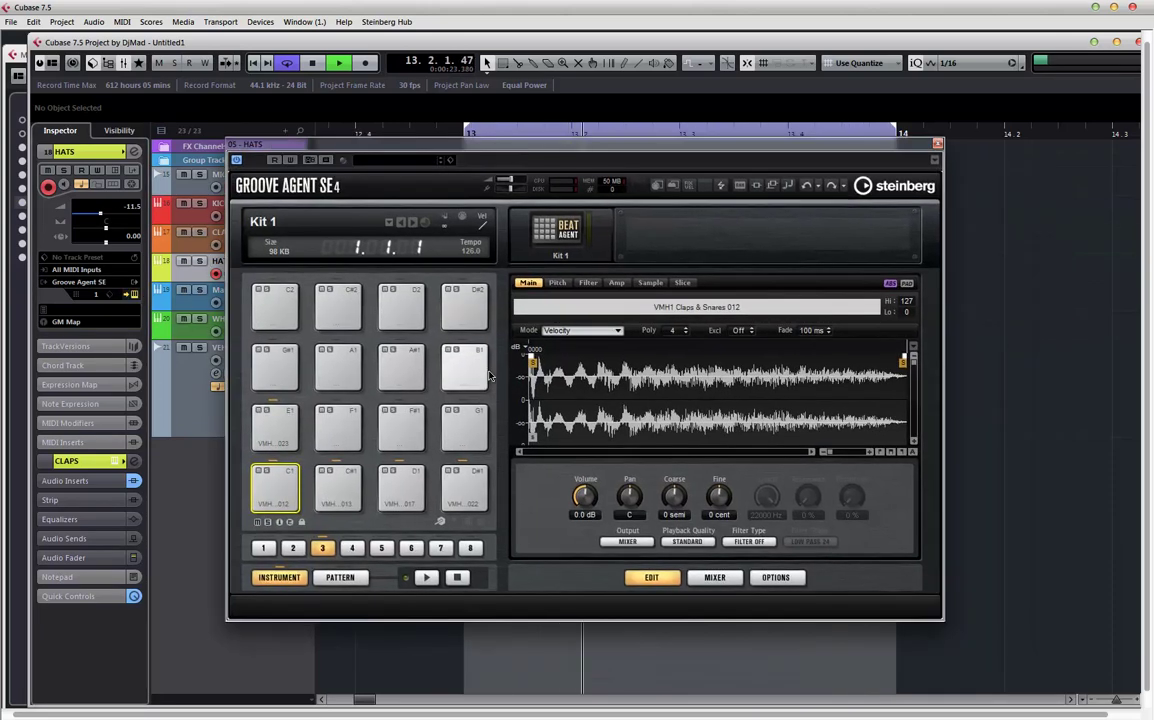
left_click(389, 163)
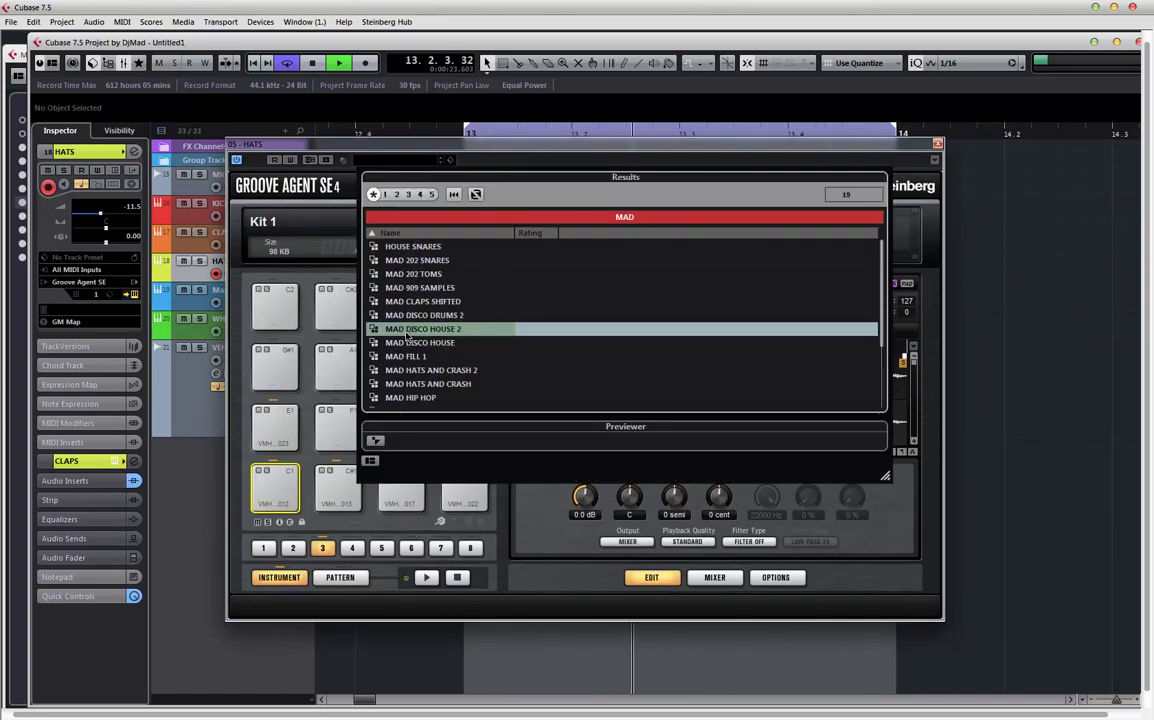
double_click(447, 385)
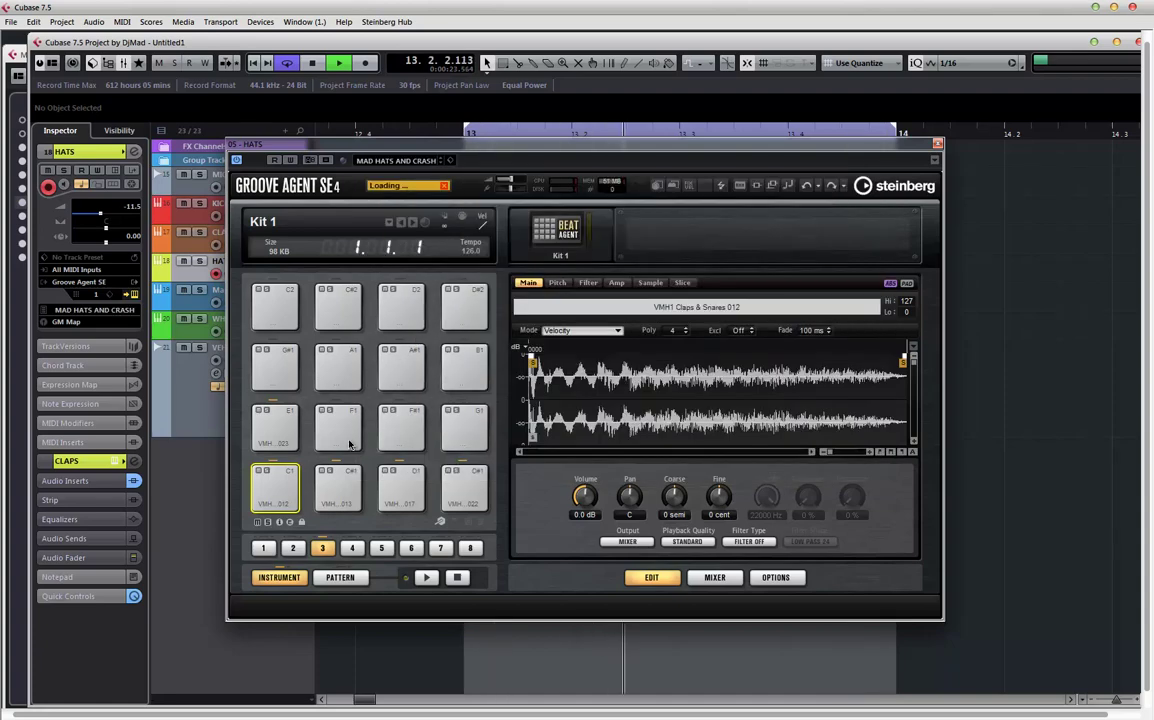
- Audition the cymbal and ride samples in pad group 3 of the MAD HATS AND CRASH kit and close Groove Agent SE
left_click(276, 427)
left_click(338, 427)
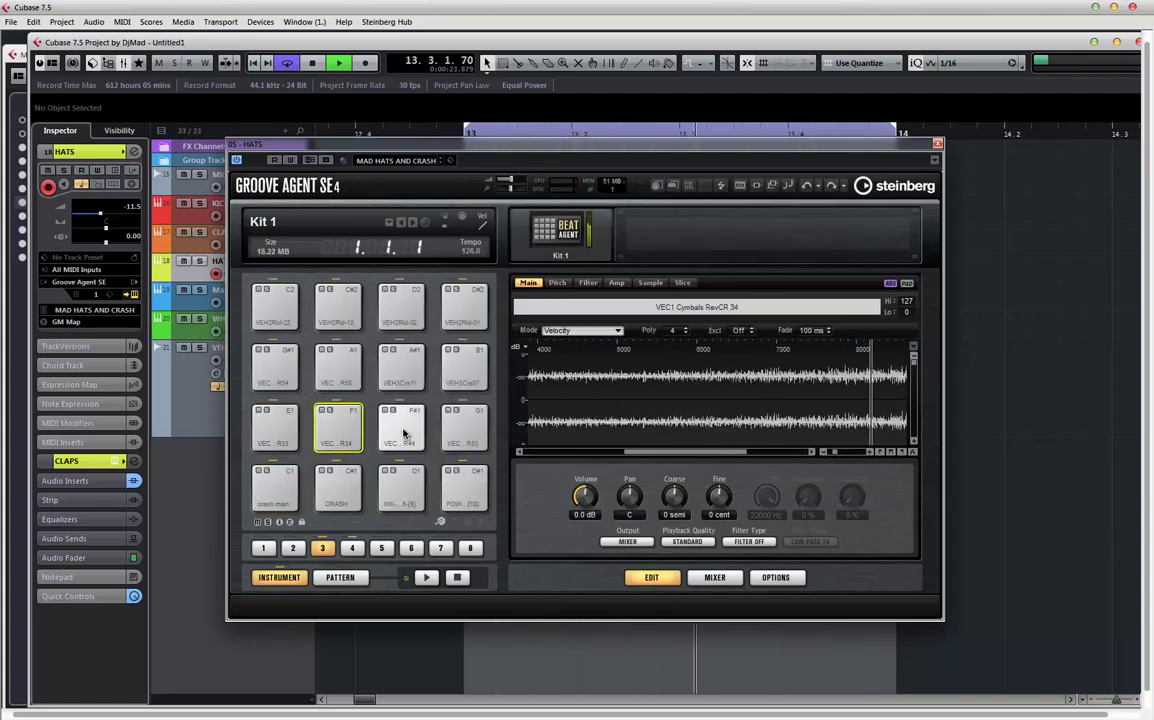
left_click(401, 427)
left_click(464, 427)
left_click(464, 375)
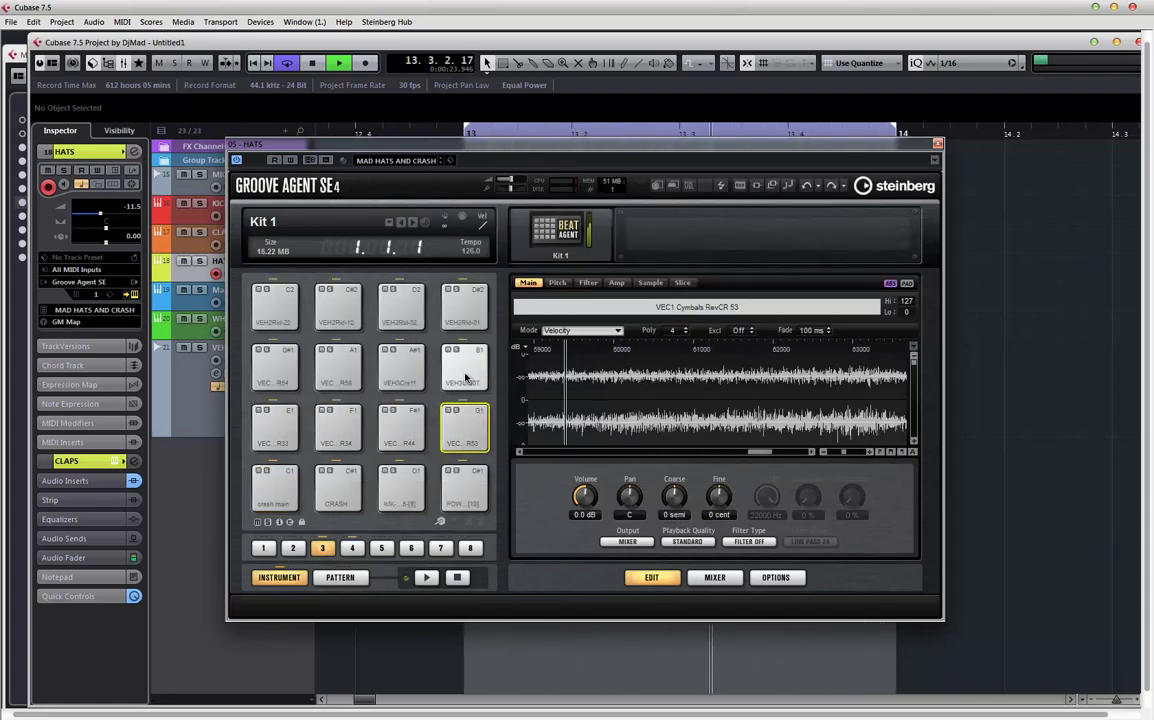
left_click(401, 367)
left_click(338, 367)
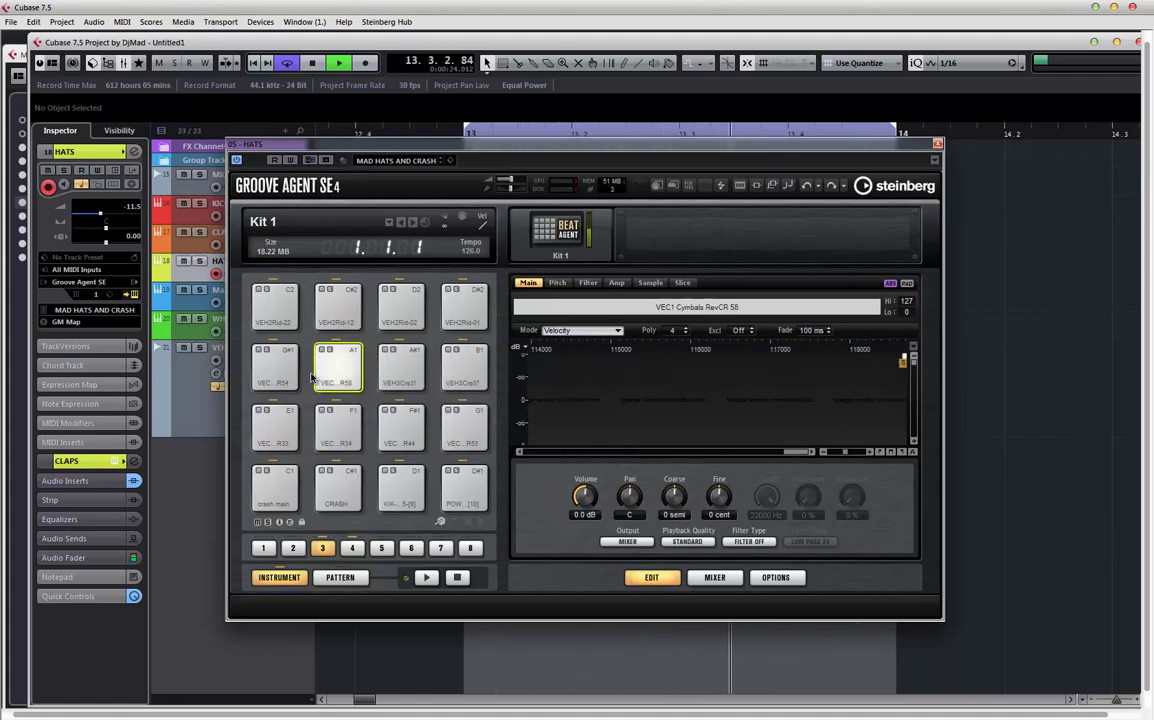
left_click(276, 367)
left_click(276, 305)
left_click(338, 310)
left_click(278, 308)
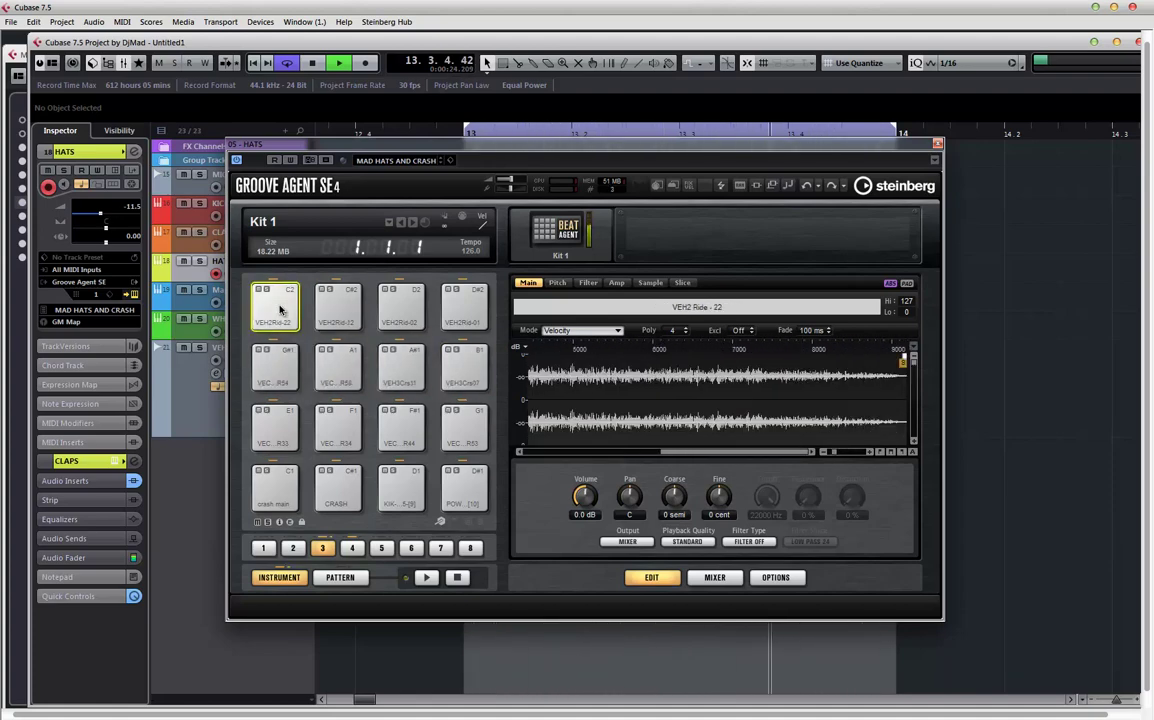
left_click(405, 306)
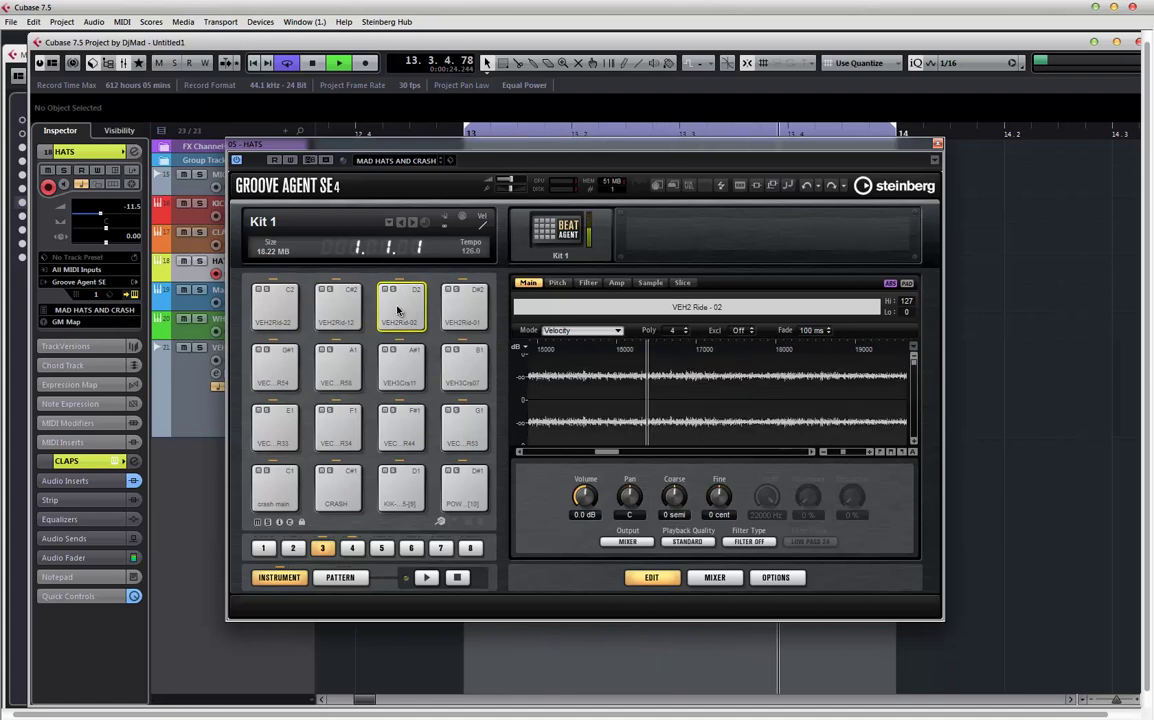
left_click(343, 297)
left_click(397, 299)
left_click(458, 311)
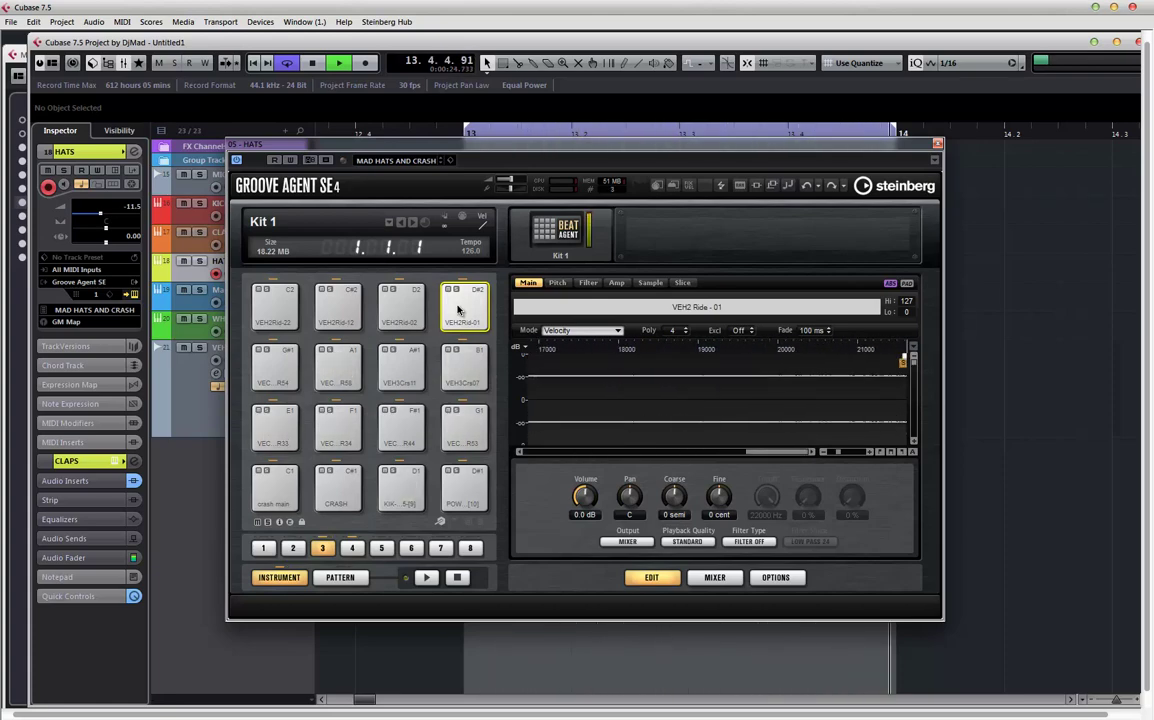
left_click(937, 145)
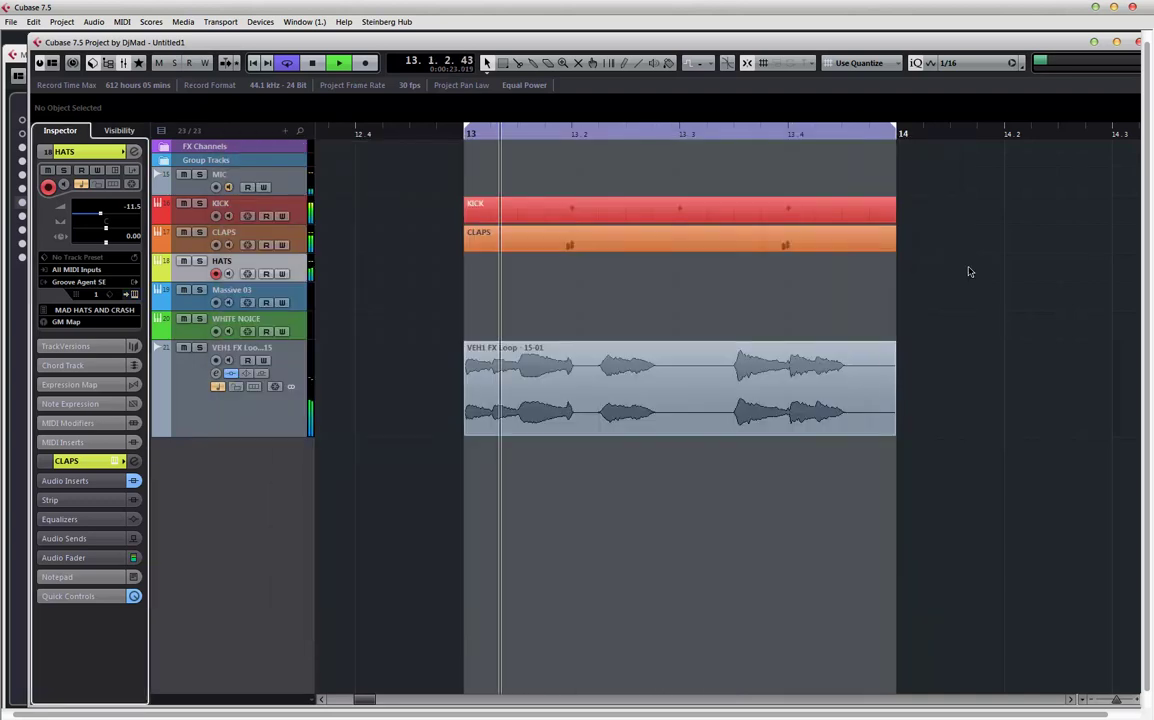
- Record four E2 hits on the HATS track in bar 13 and align them to the off-beats, starting at 13.1.3, in the Drum Editor
key("KP_Multiply")
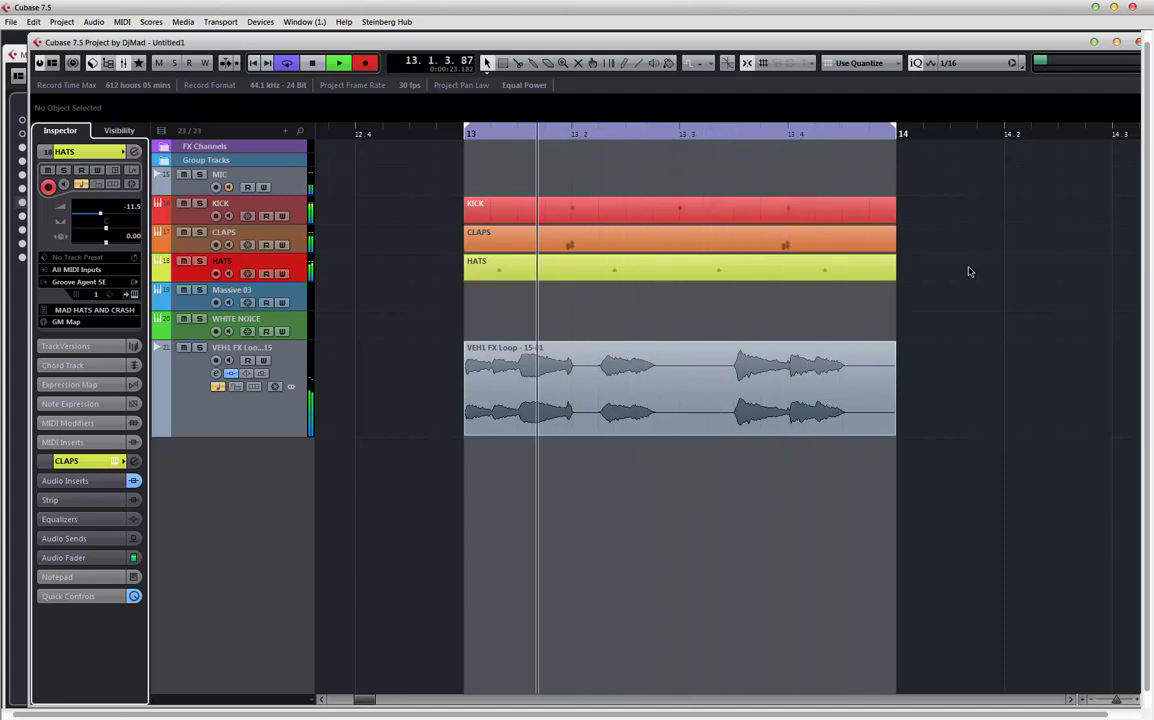
key("KP_Multiply")
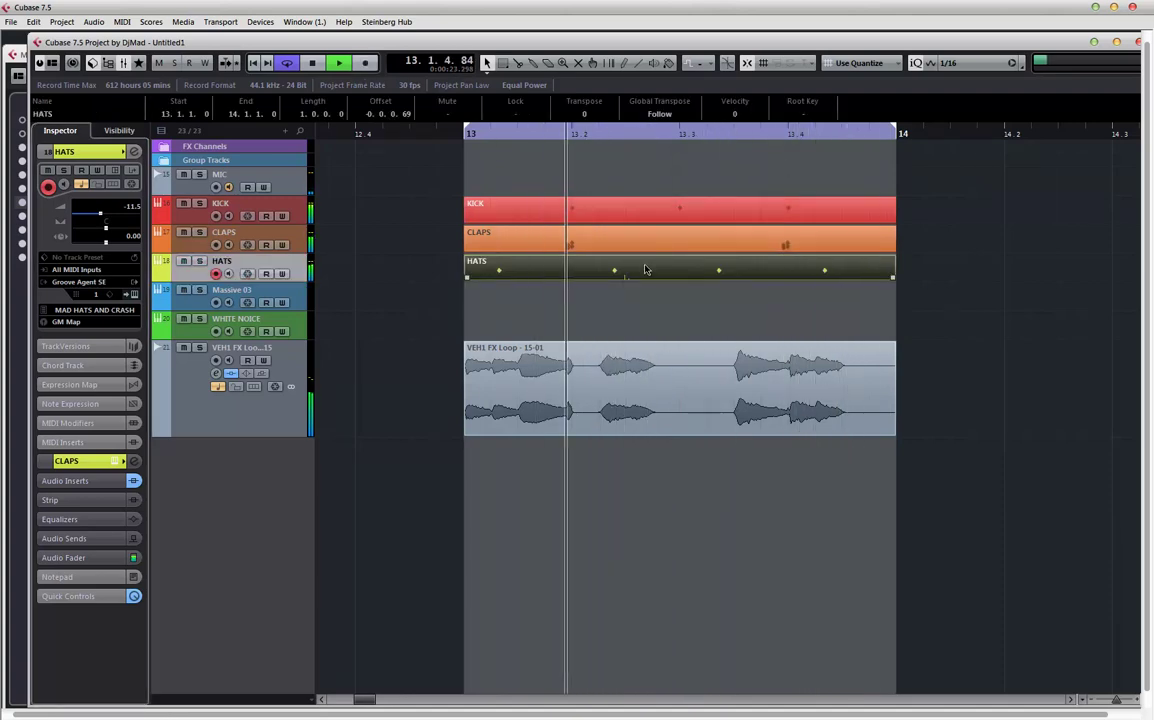
double_click(600, 266)
scroll(573, 353, "left", 3)
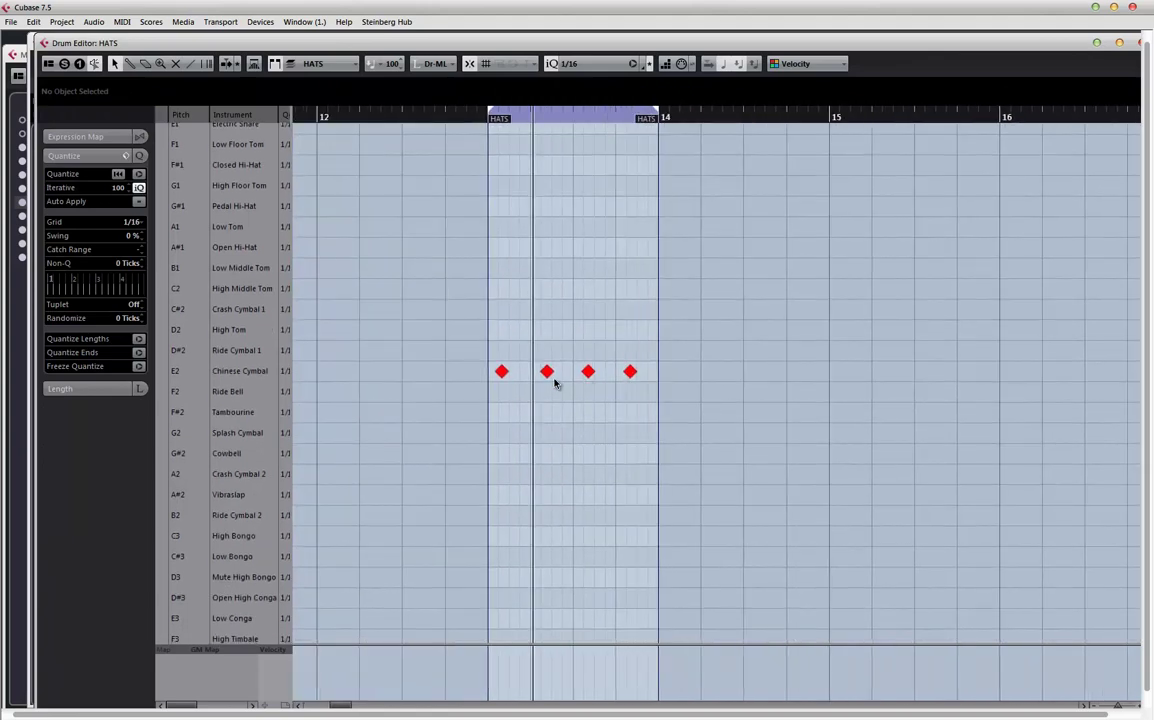
left_click_drag(547, 372, 638, 376)
left_click_drag(502, 373, 509, 373)
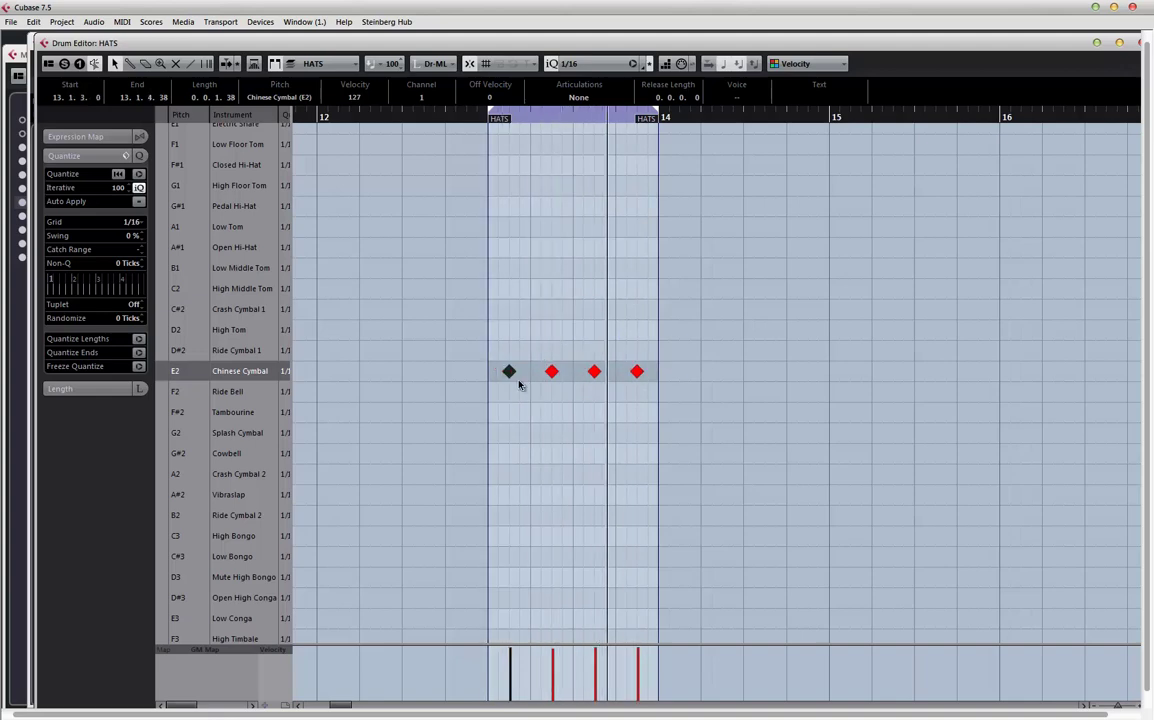
left_click(1139, 43)
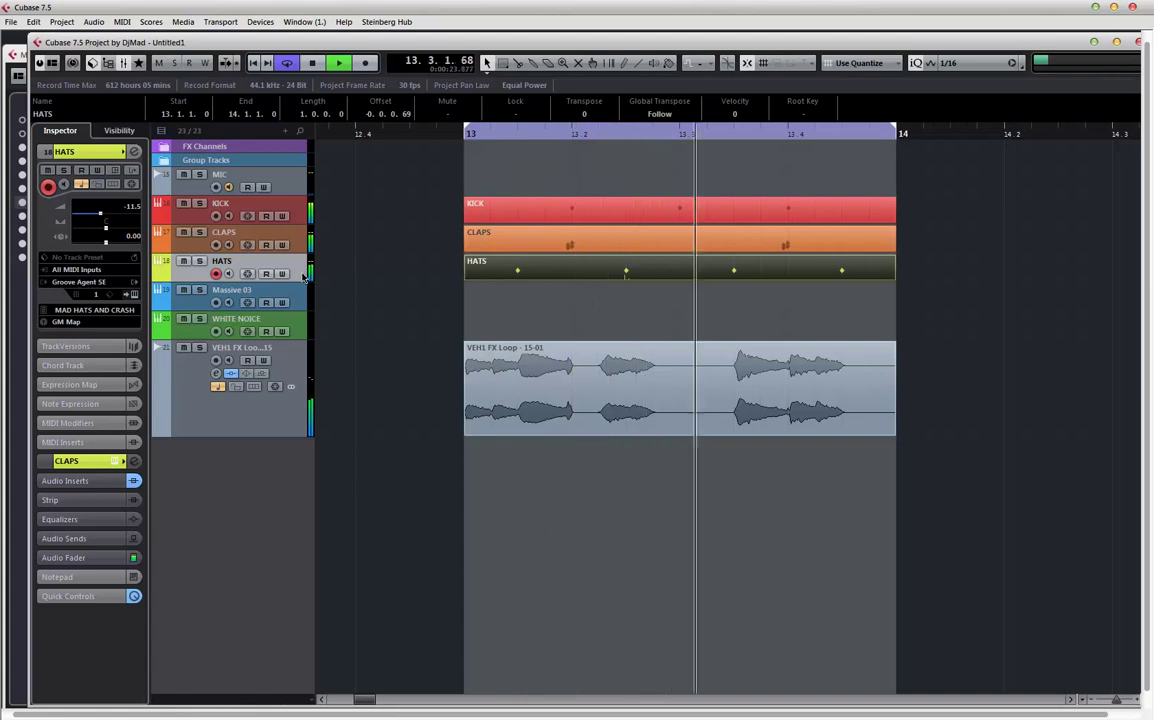
double_click(602, 268)
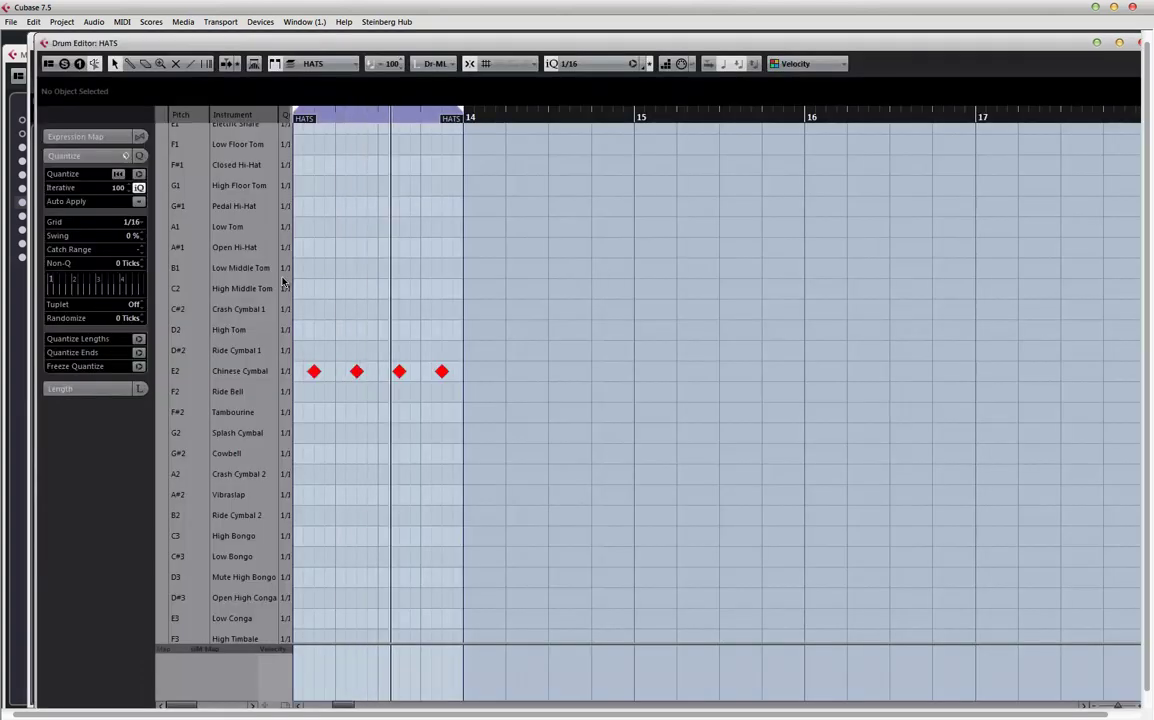
left_click(1139, 43)
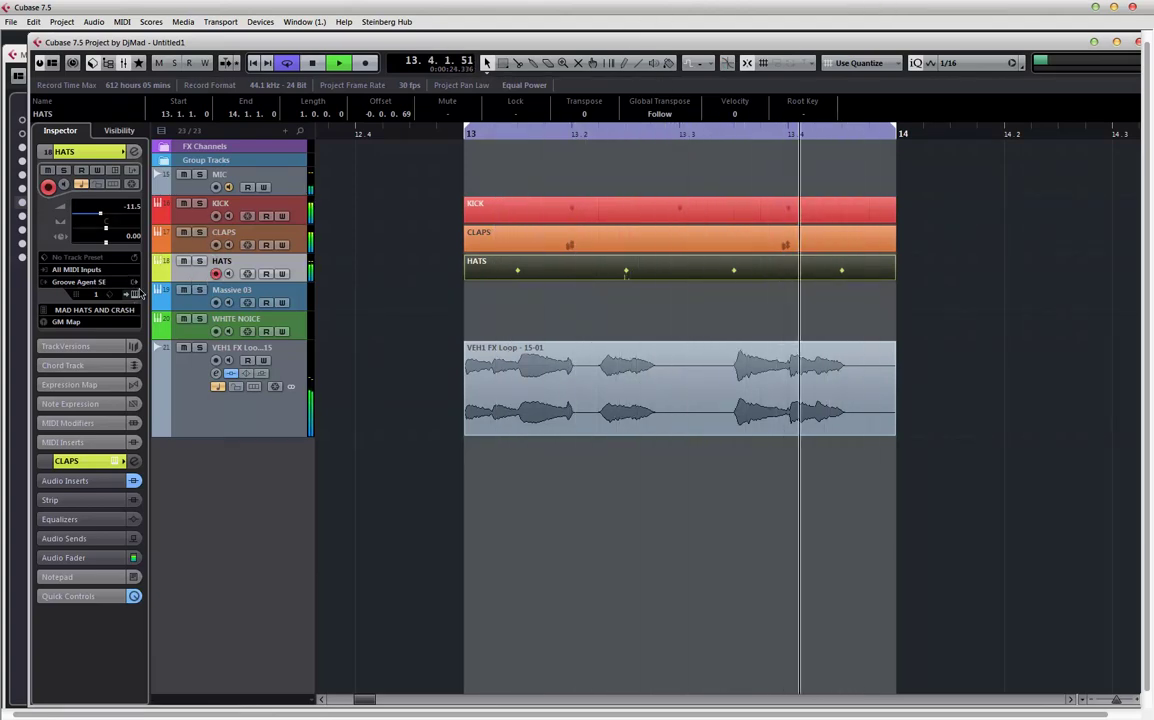
- Audition samples in pad groups 3 and 4 of the HATS track's Groove Agent SE, including the hi-hats, and close the instrument
left_click(247, 273)
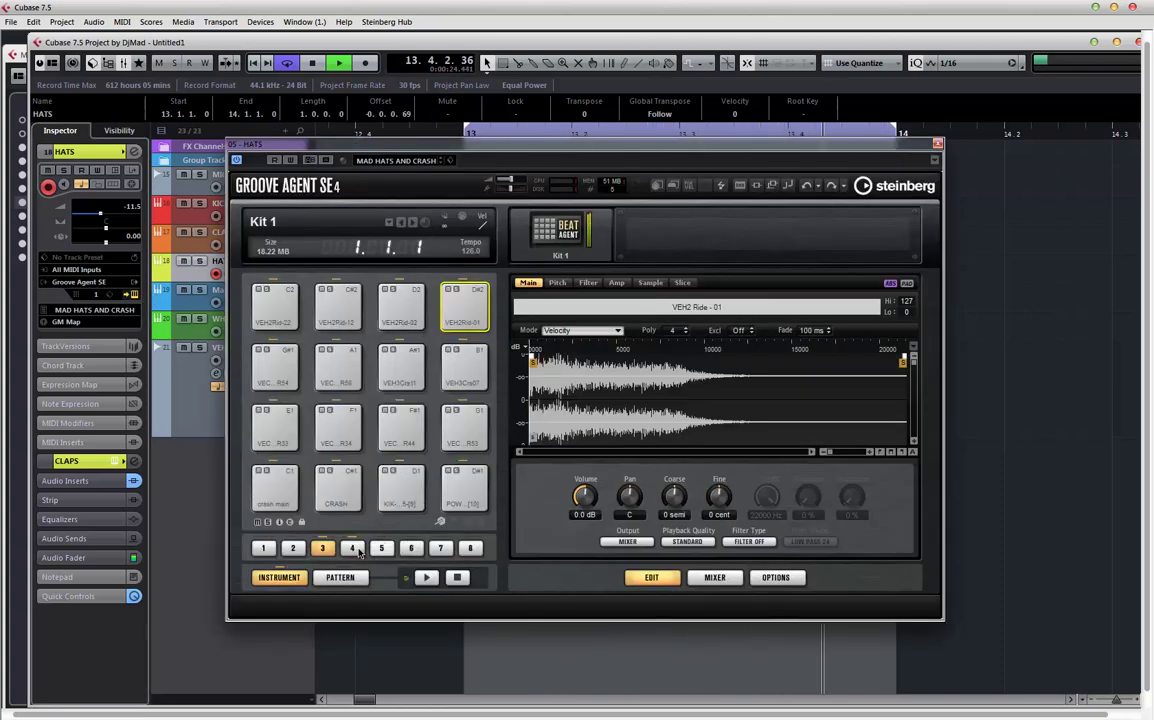
left_click(333, 308)
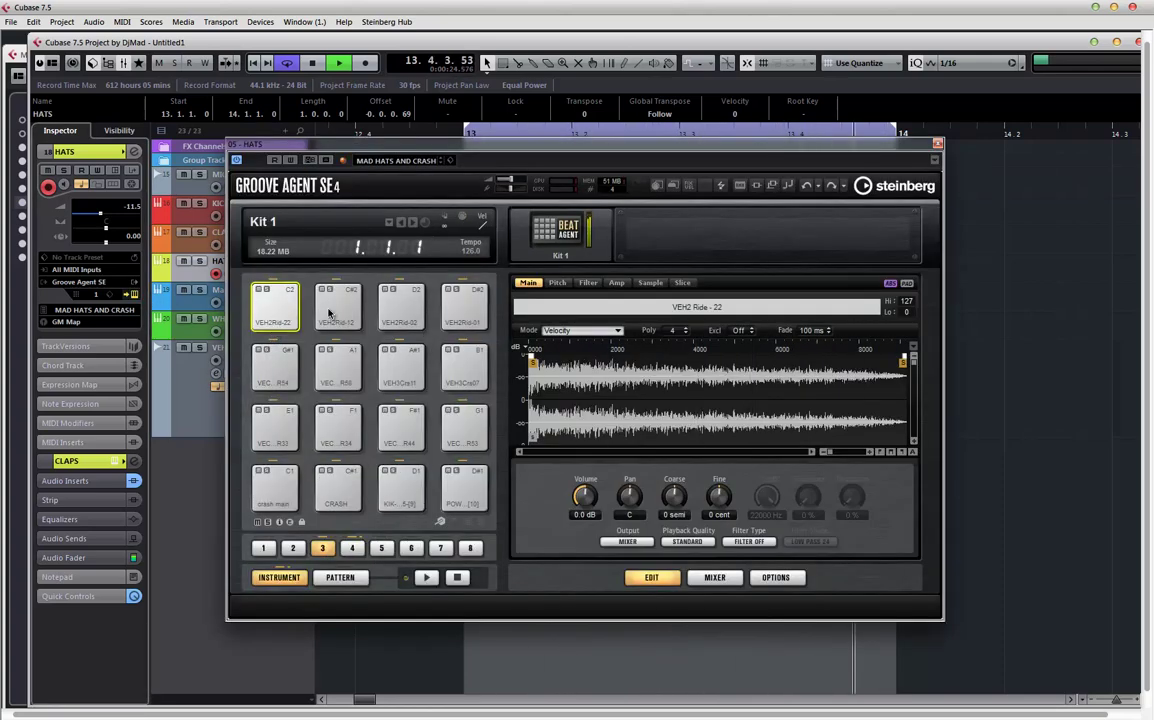
left_click(275, 368)
left_click(275, 428)
left_click(392, 430)
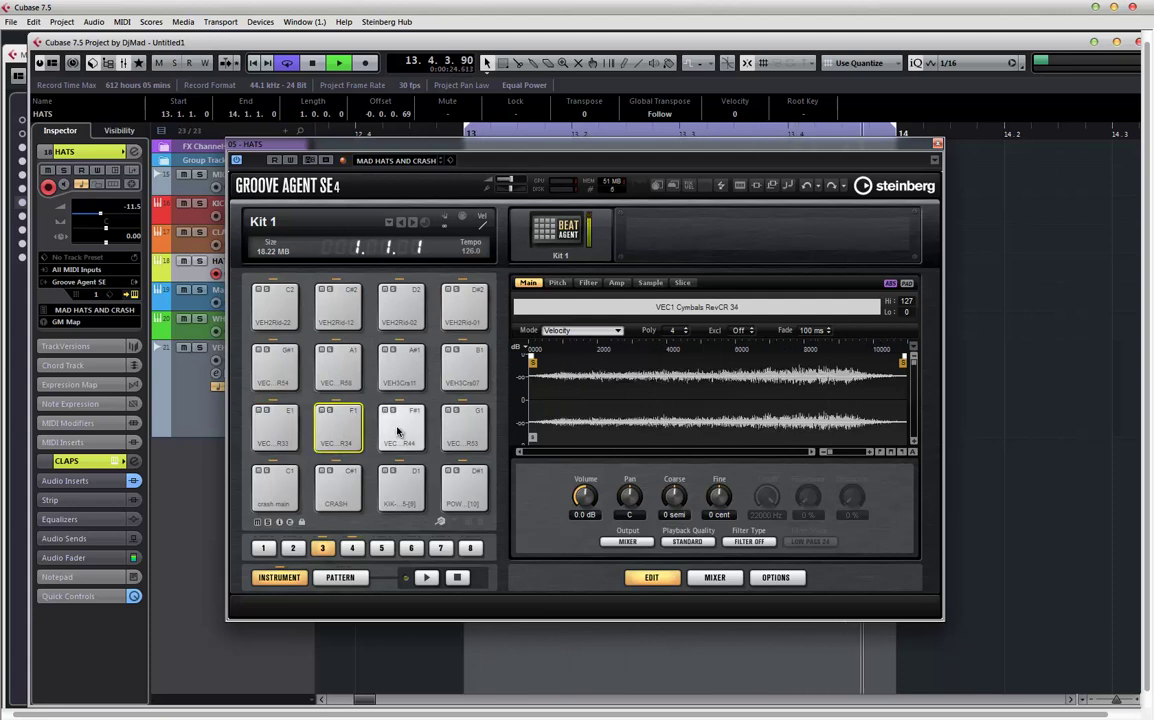
left_click(462, 430)
left_click(401, 488)
left_click(337, 488)
left_click(275, 488)
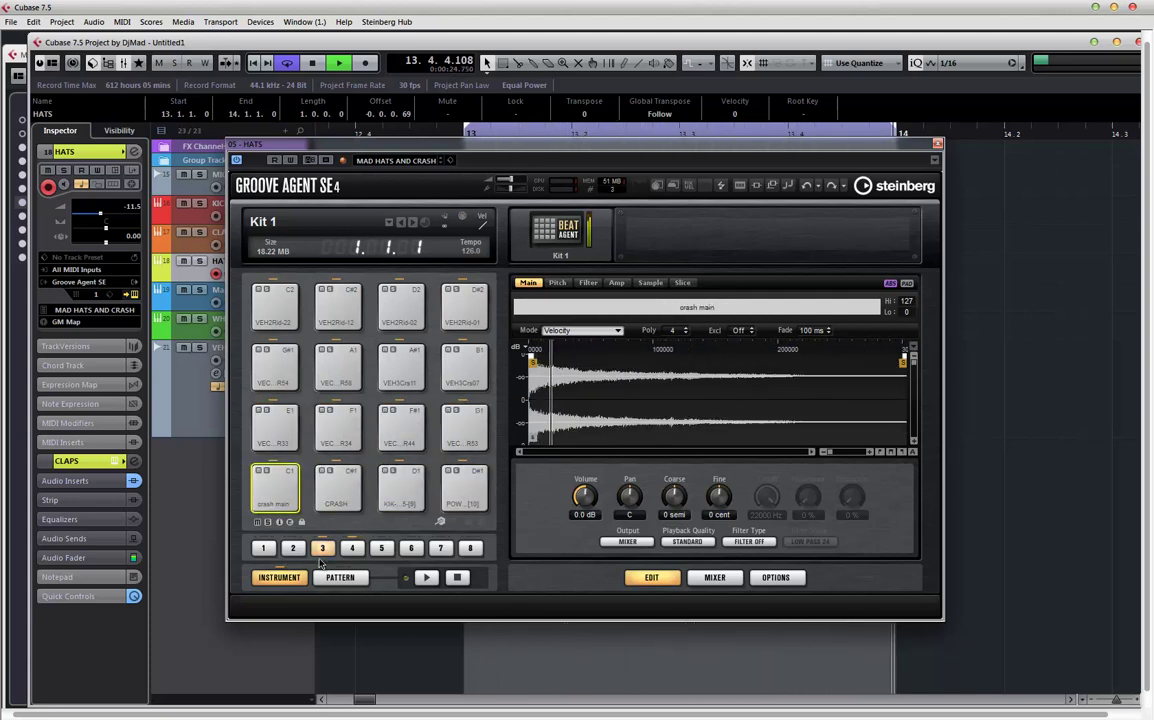
left_click(353, 548)
left_click(275, 488)
left_click(401, 430)
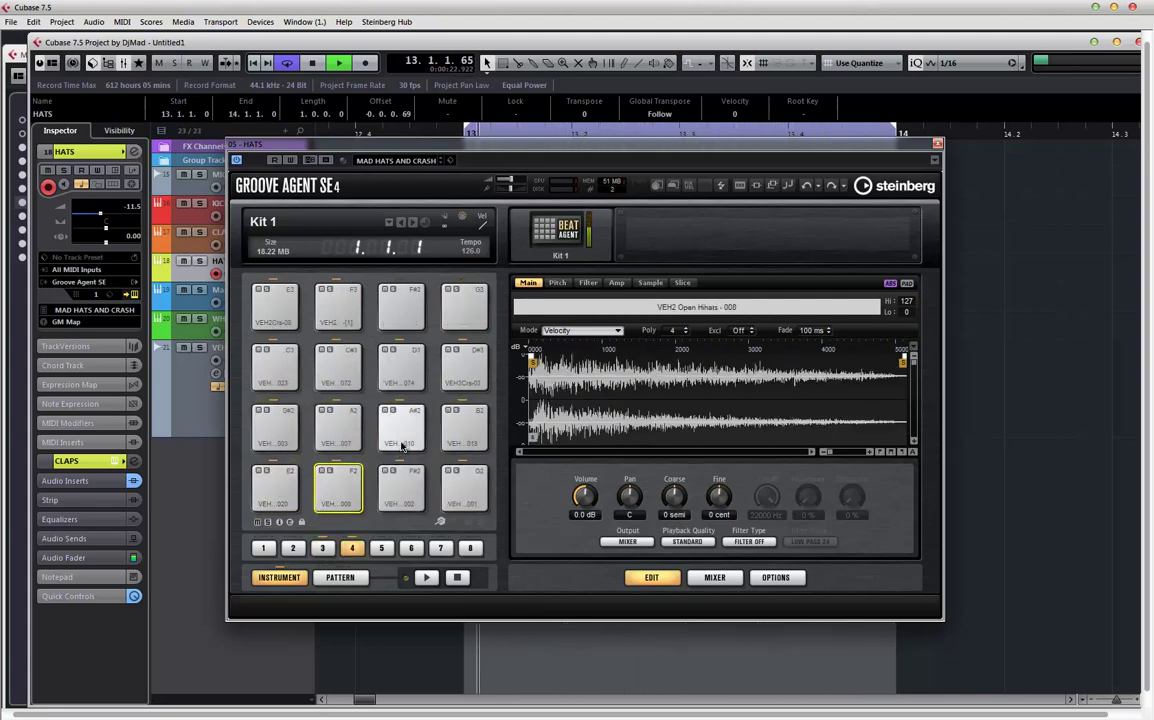
left_click(401, 488)
left_click(459, 440)
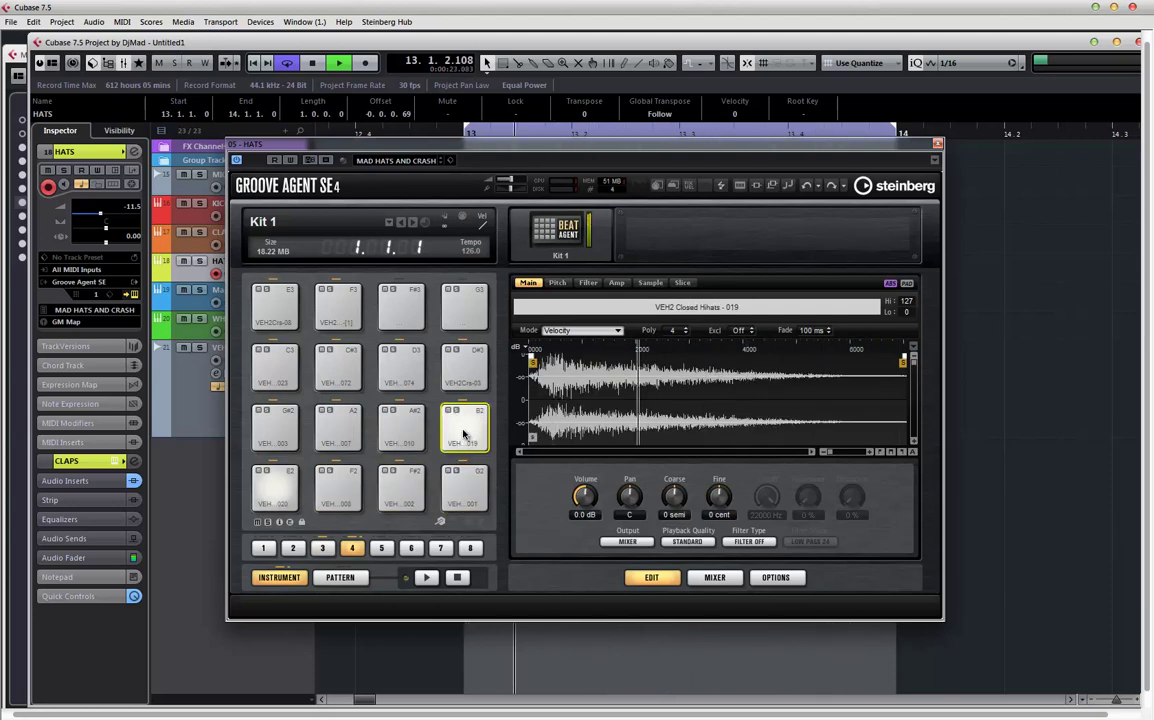
key("ctrl+w")
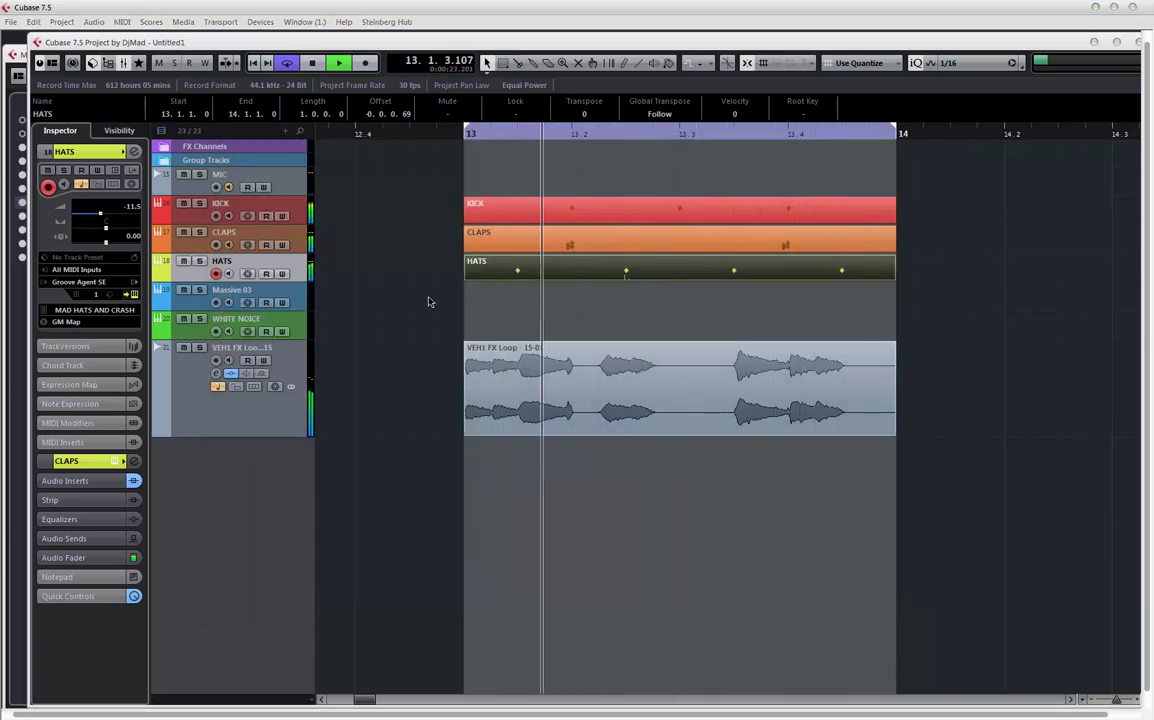
- Audition the A#2 pad sample VEH2 Closed Hihats - 010 in the HATS track's Groove Agent SE and close the instrument
key("ctrl+e")
left_click(399, 424)
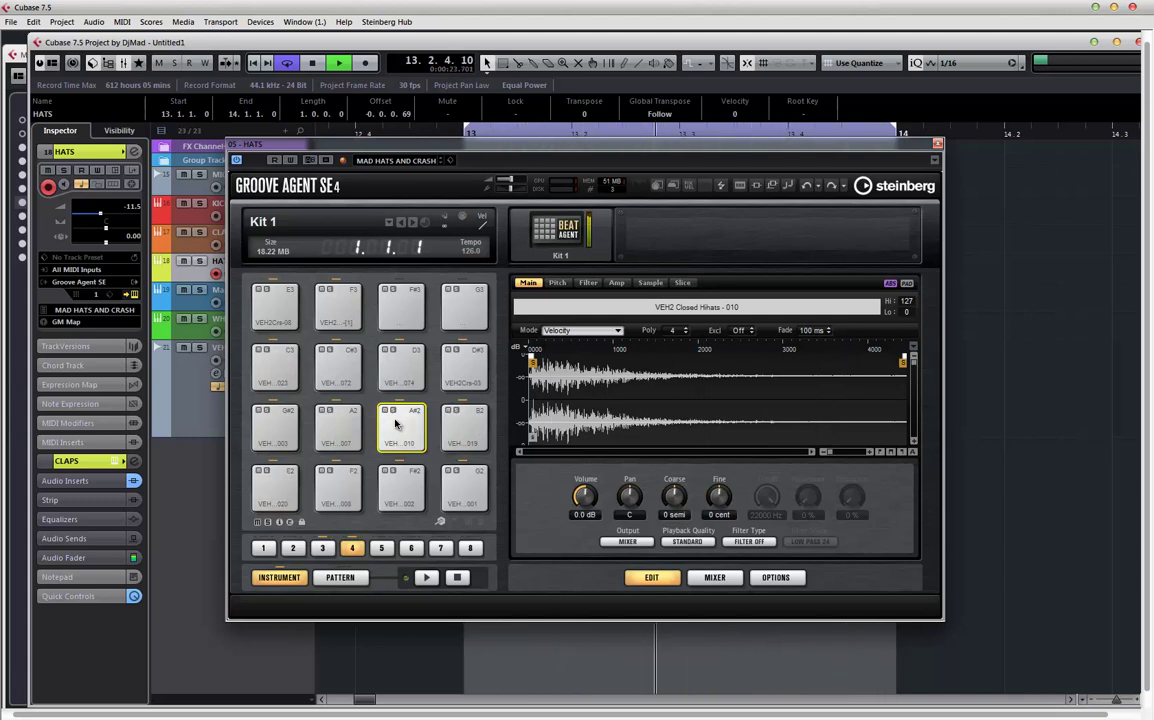
left_click(938, 145)
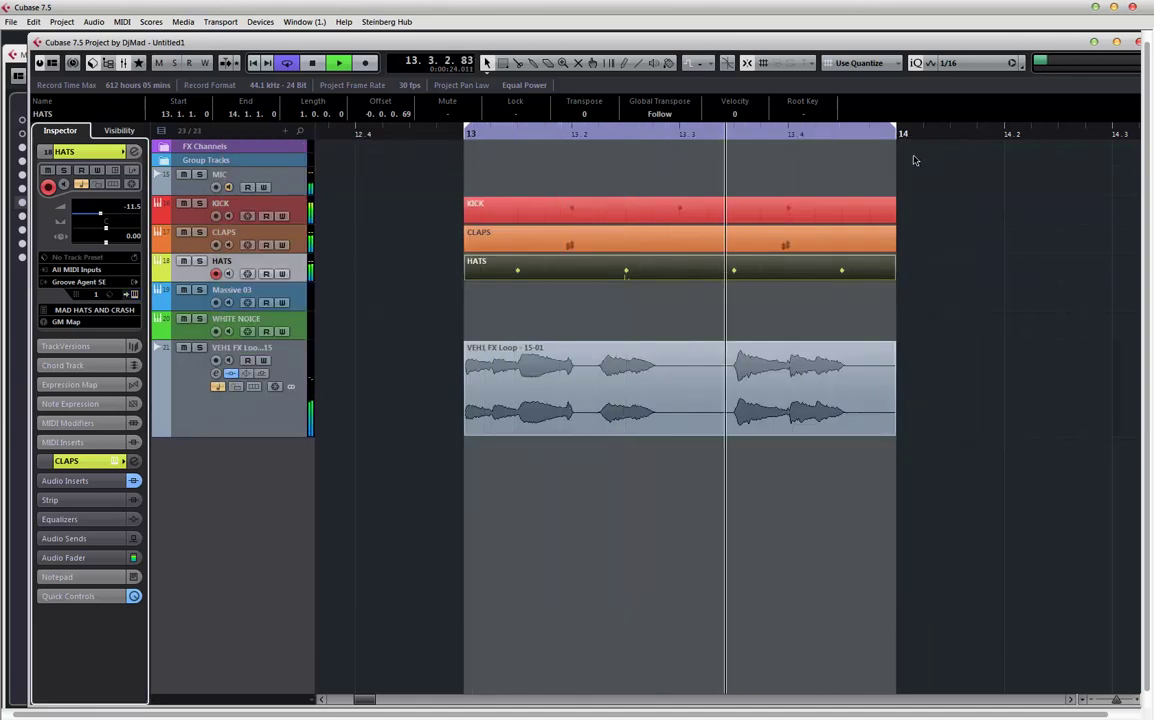
- Record six A#2 closed hi-hat hits into the HATS part in bar 13 and set the Drum Editor's quantize to 1/32
left_click(613, 272)
double_click(613, 272)
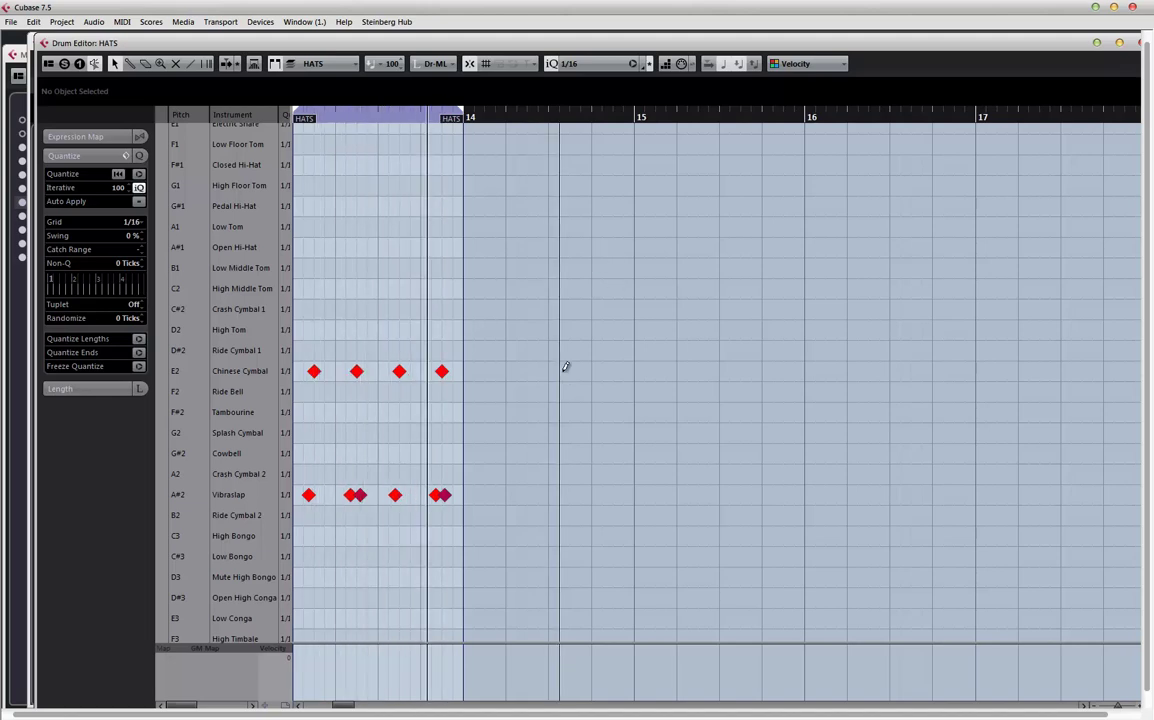
key("h")
key("h")
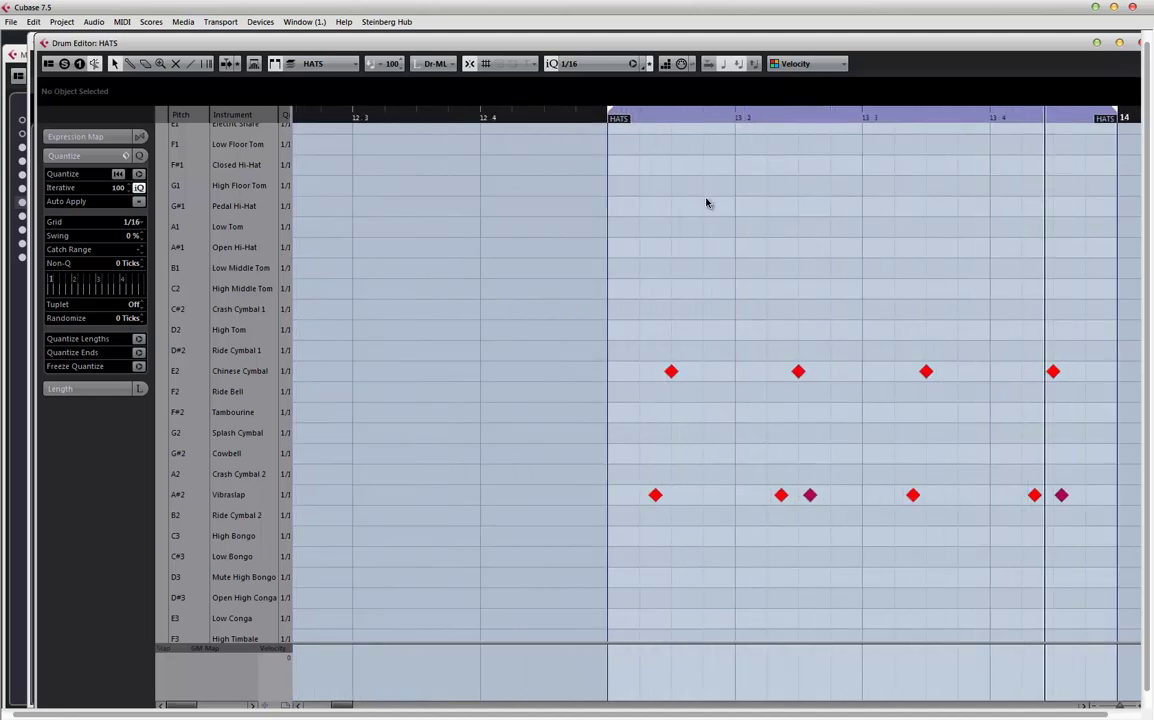
left_click(595, 63)
left_click(600, 156)
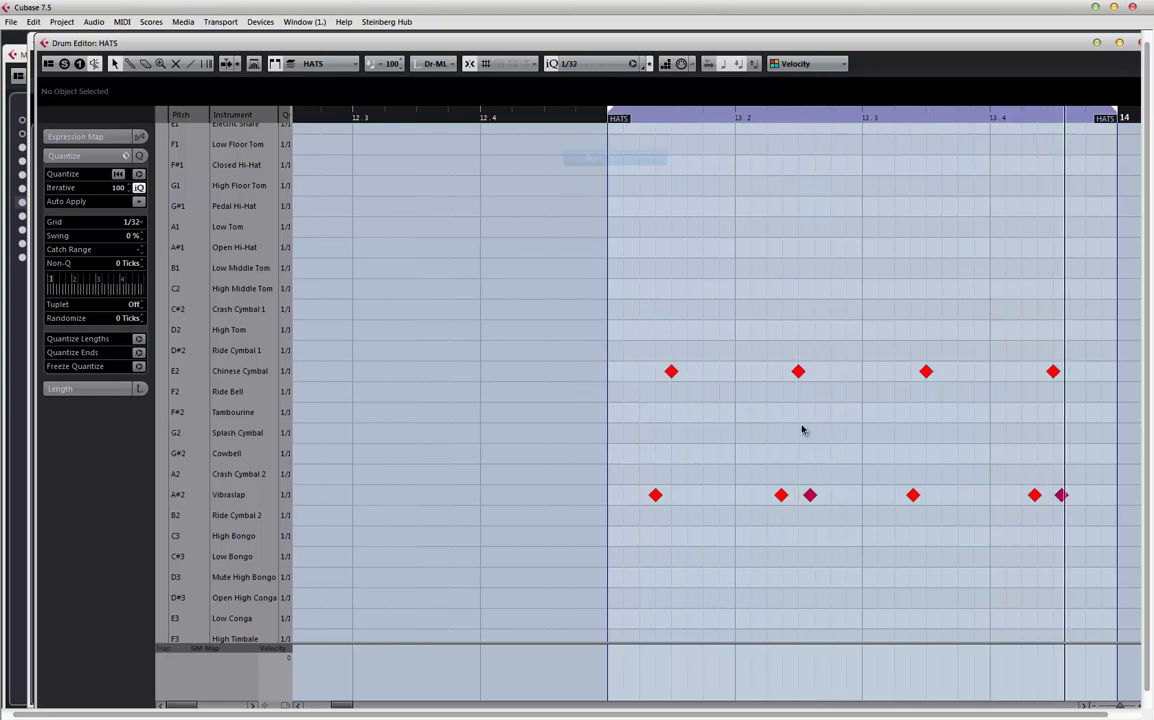
- Align the A#2 hits to 13.1.3, 13.2.3, 13.2.4, 13.3.3, 13.4.3 and 13.4.4 and close the Drum Editor
left_click(811, 496)
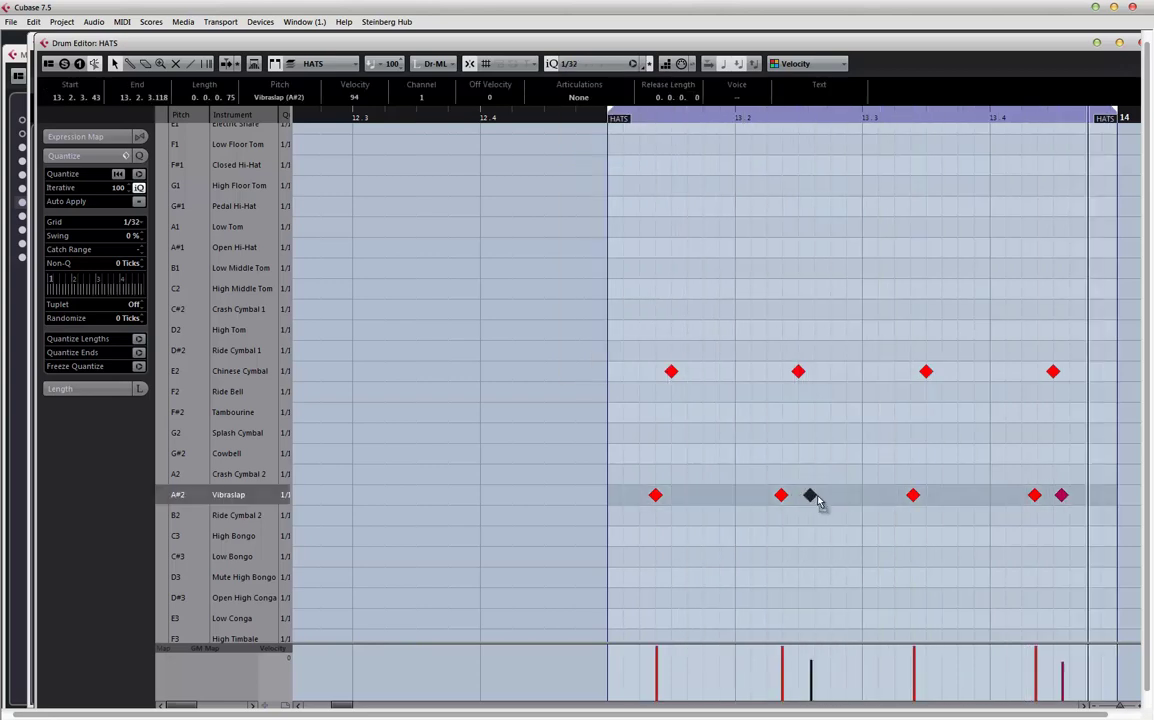
left_click(912, 496)
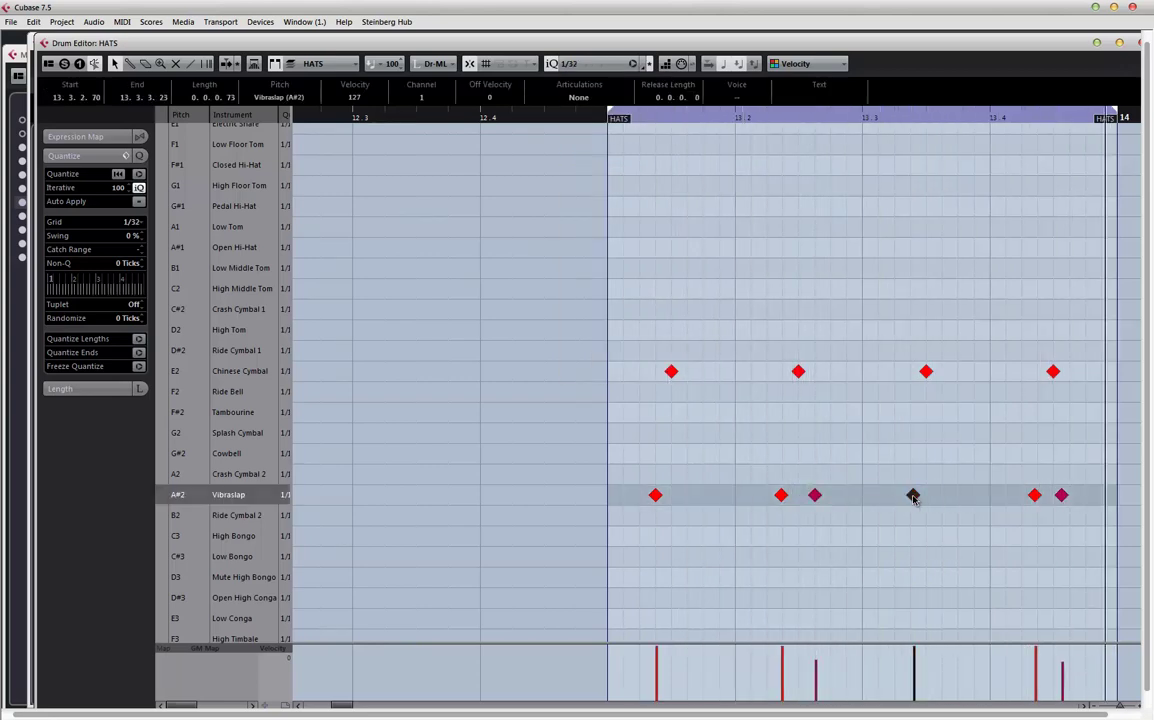
left_click_drag(913, 496, 927, 496)
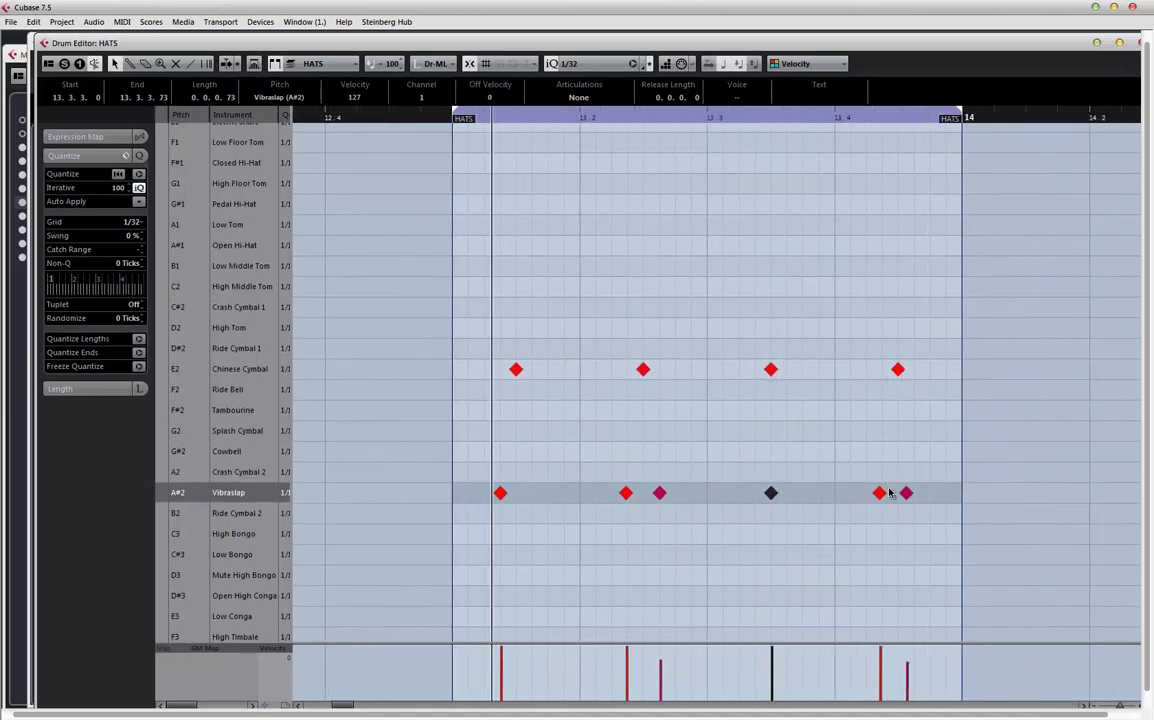
left_click(880, 493)
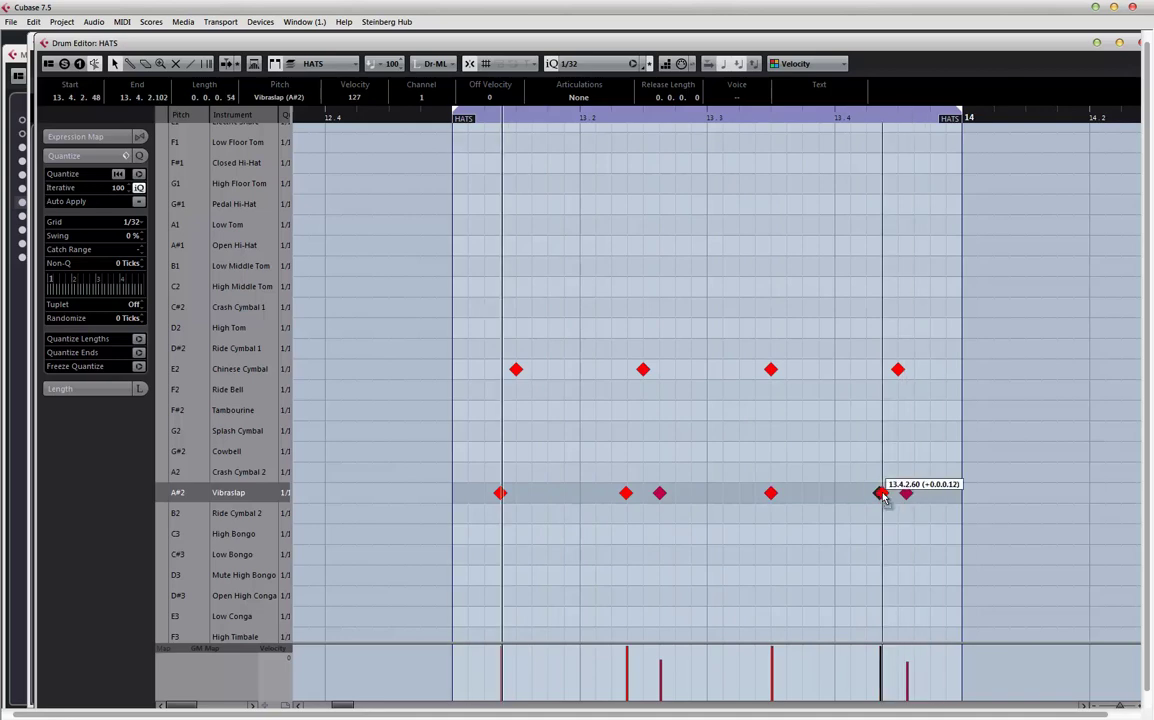
mouse_move(906, 493)
left_mouse_down()
mouse_move(925, 503)
mouse_move(928, 493)
left_mouse_up()
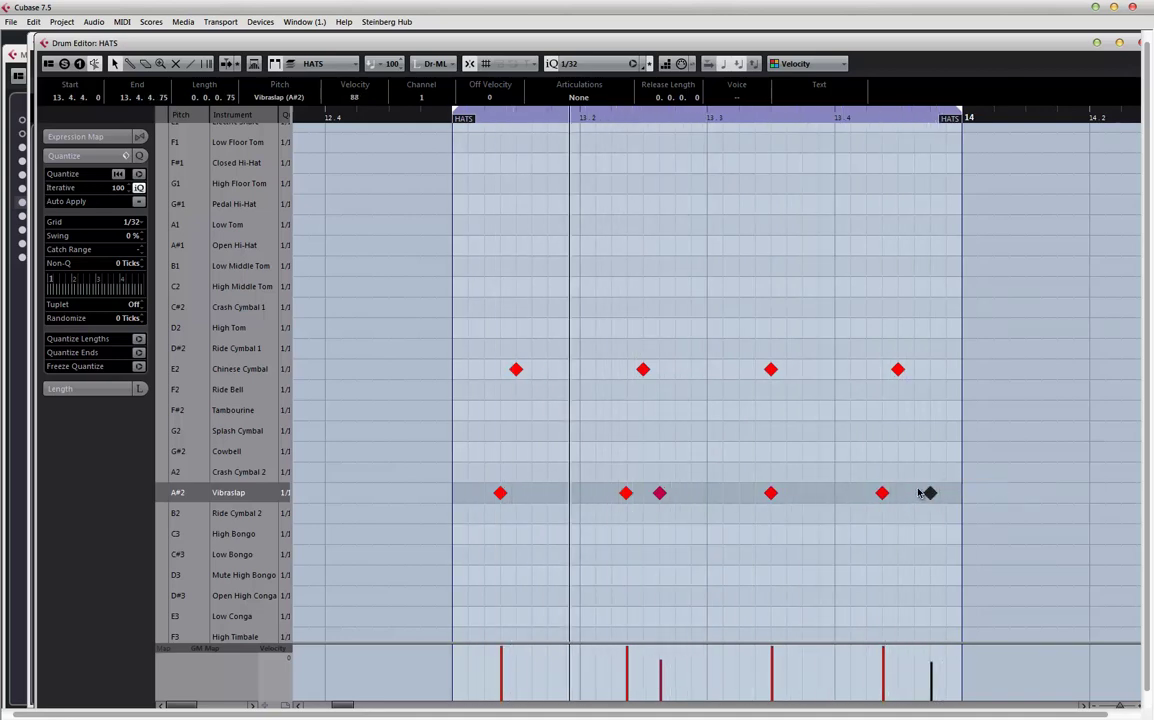
left_click_drag(660, 494, 677, 493)
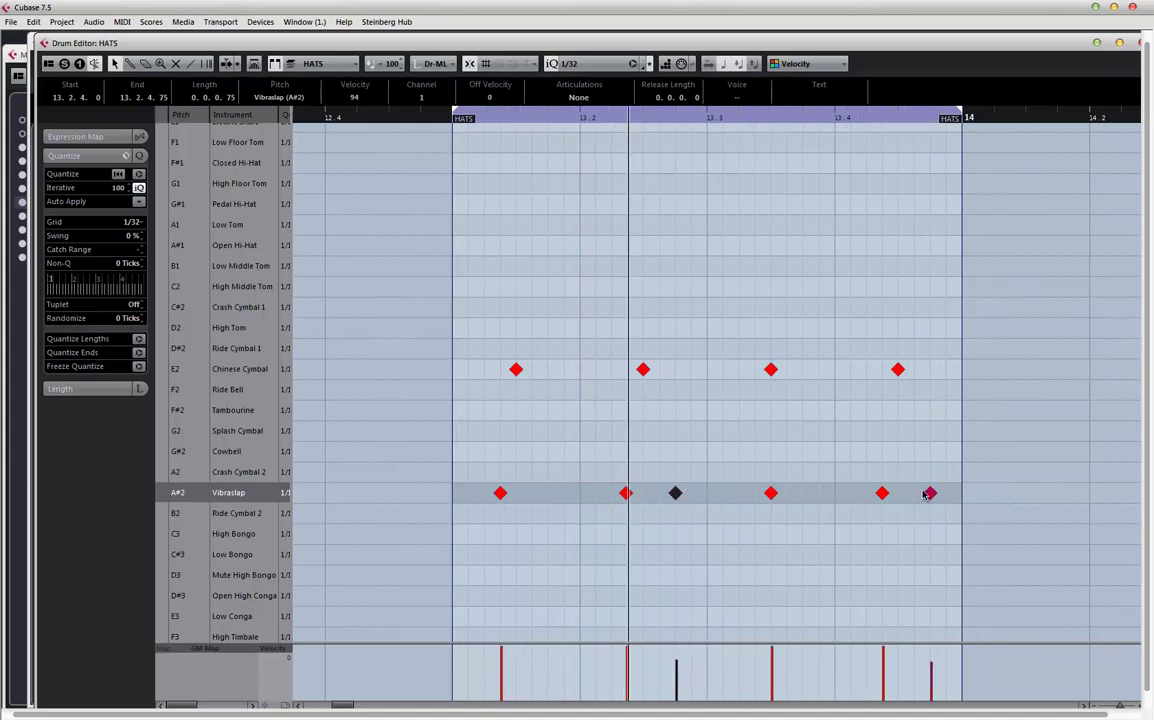
left_click_drag(883, 497, 899, 495)
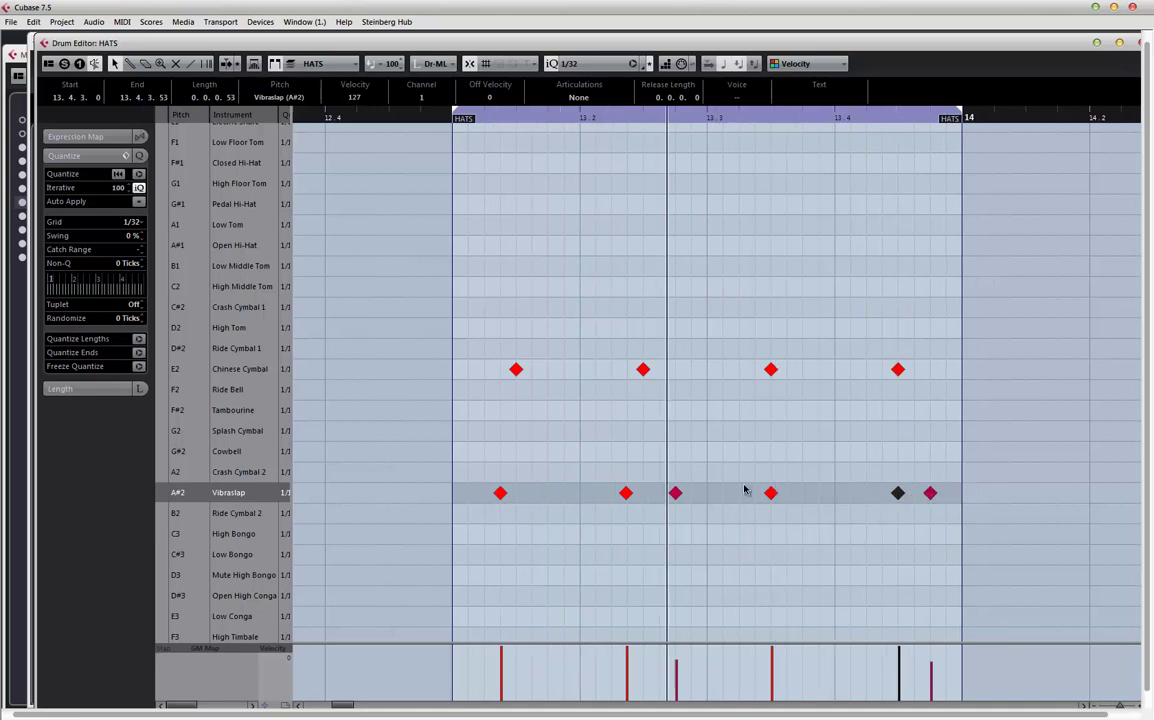
left_click_drag(628, 496, 645, 495)
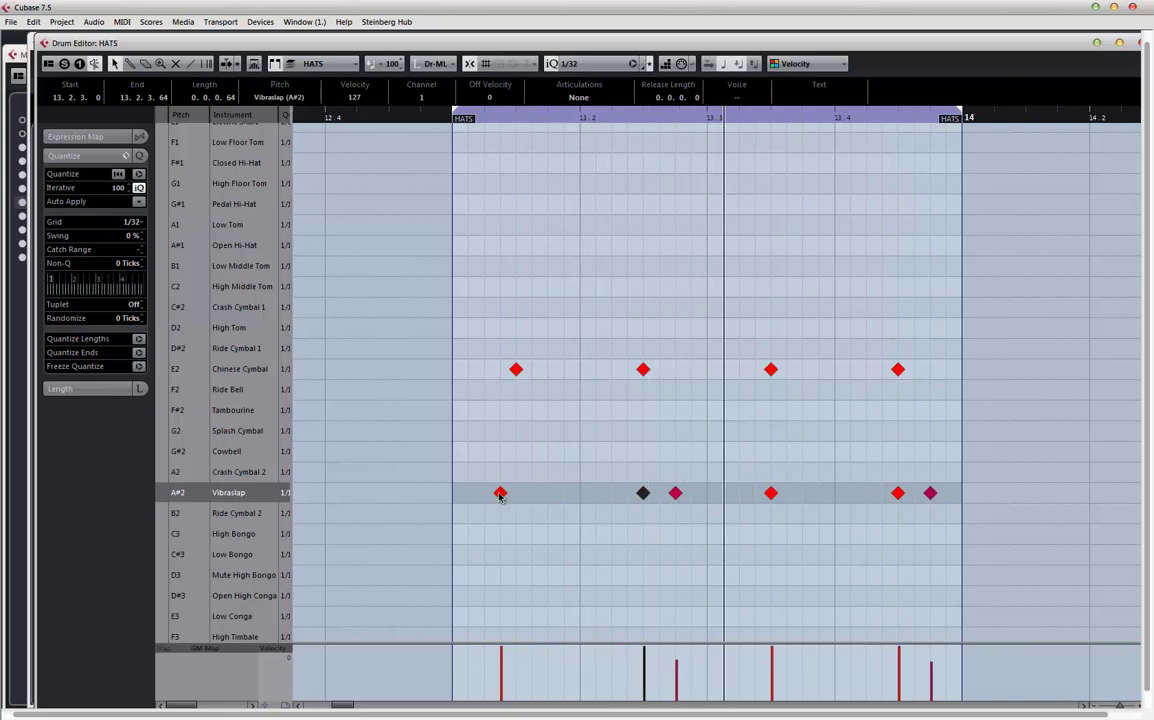
left_click_drag(500, 494, 518, 495)
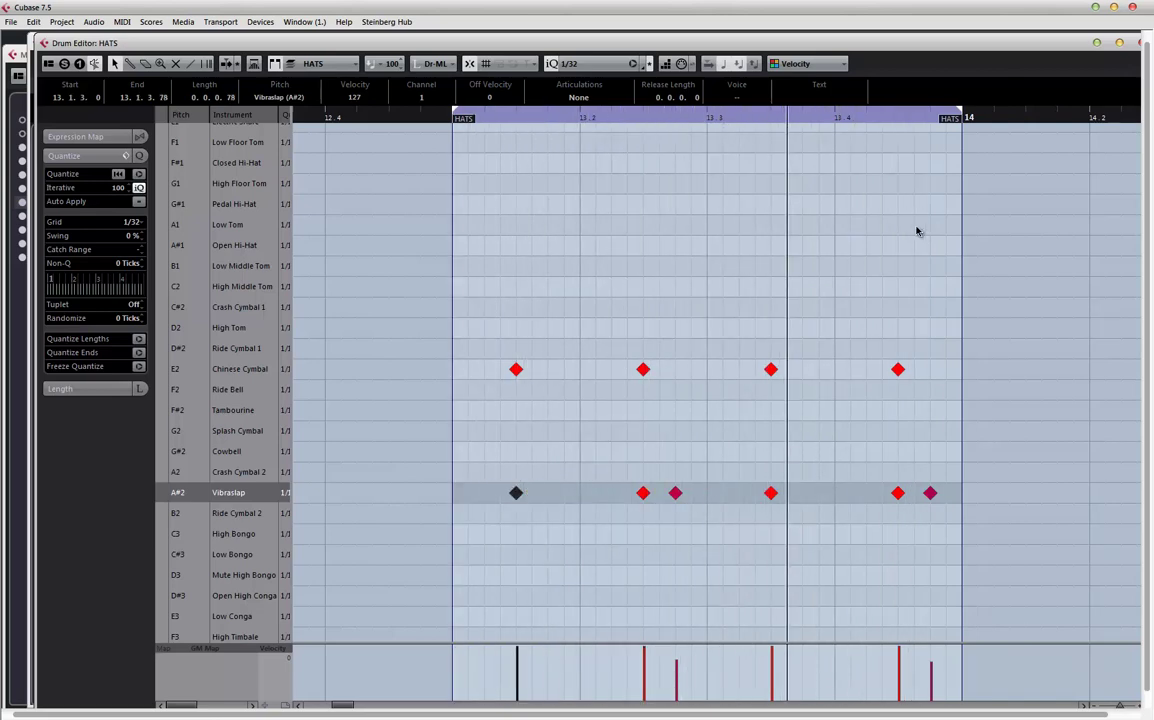
left_click(1139, 43)
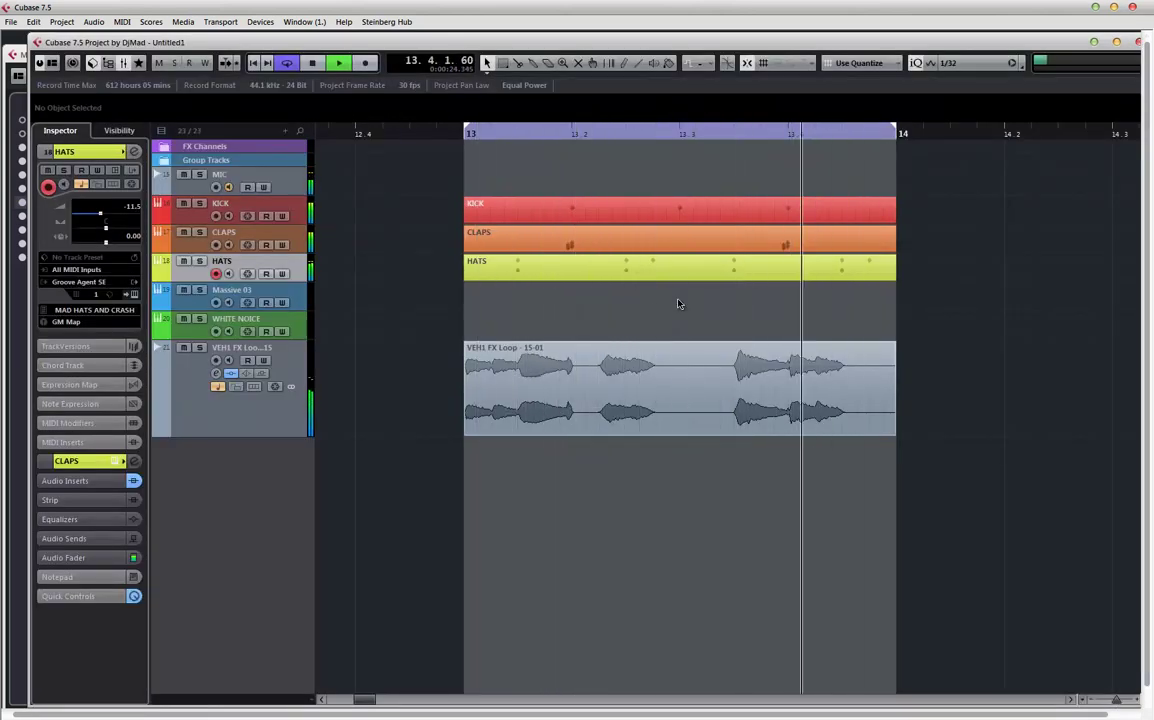
- Color the VEH1 FX Loop track orange and move it between the CLAPS and HATS tracks
left_click(158, 352)
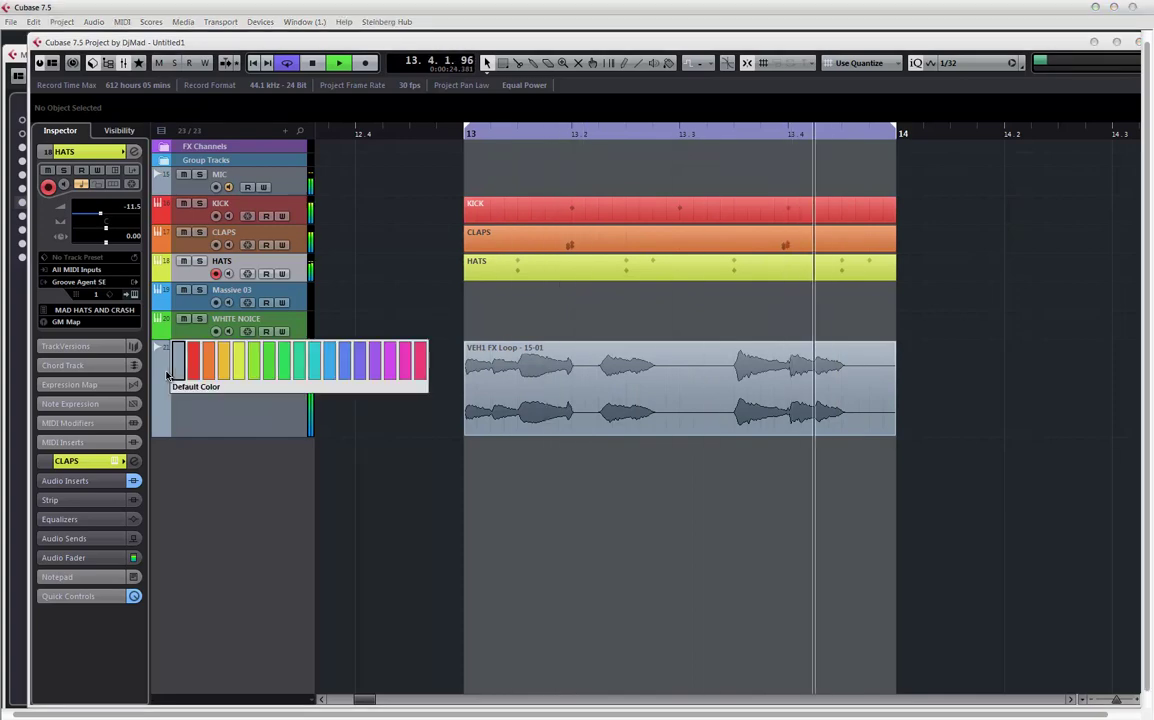
left_click(213, 365)
left_click(171, 342)
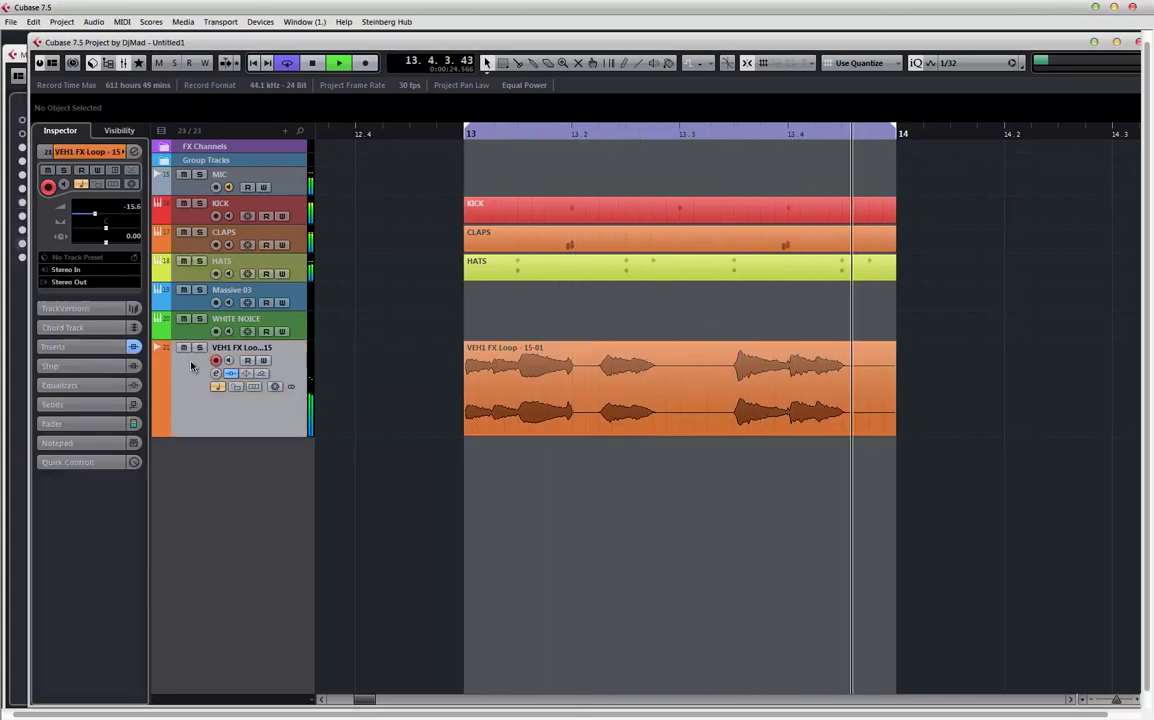
left_click_drag(203, 272, 203, 266)
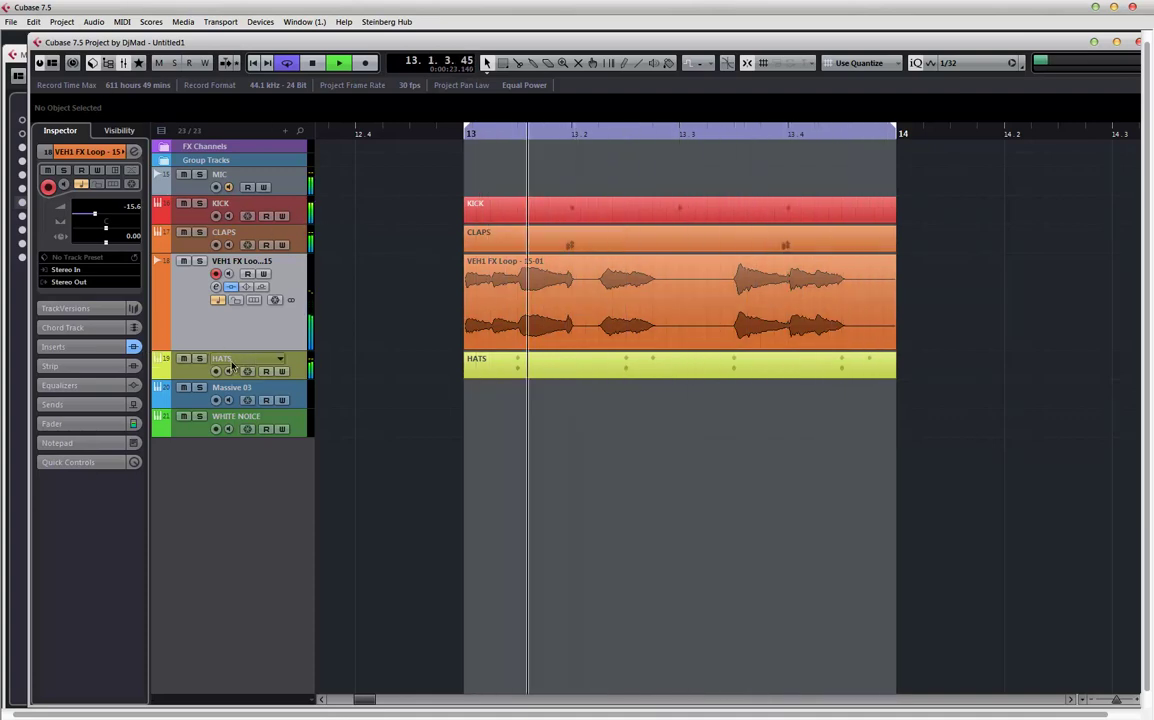
left_click(172, 370)
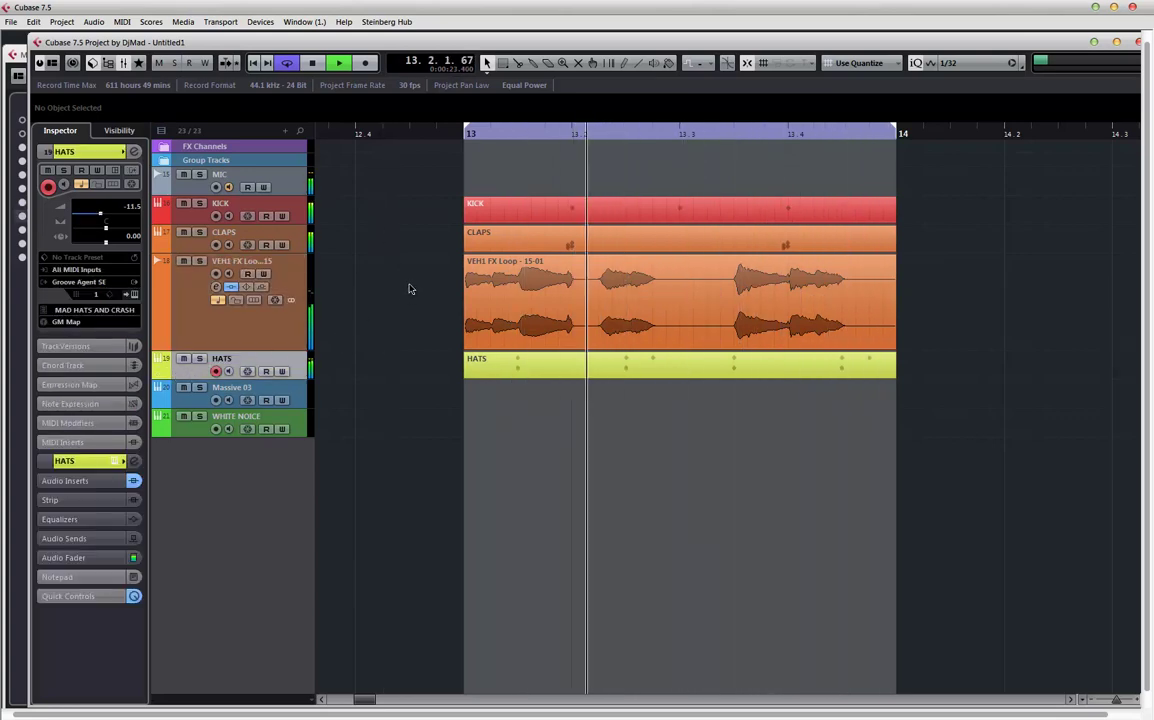
- Replace the Massive instrument on the Massive 03 track with Atmosphere.64 and close the instrument window
left_click(200, 388)
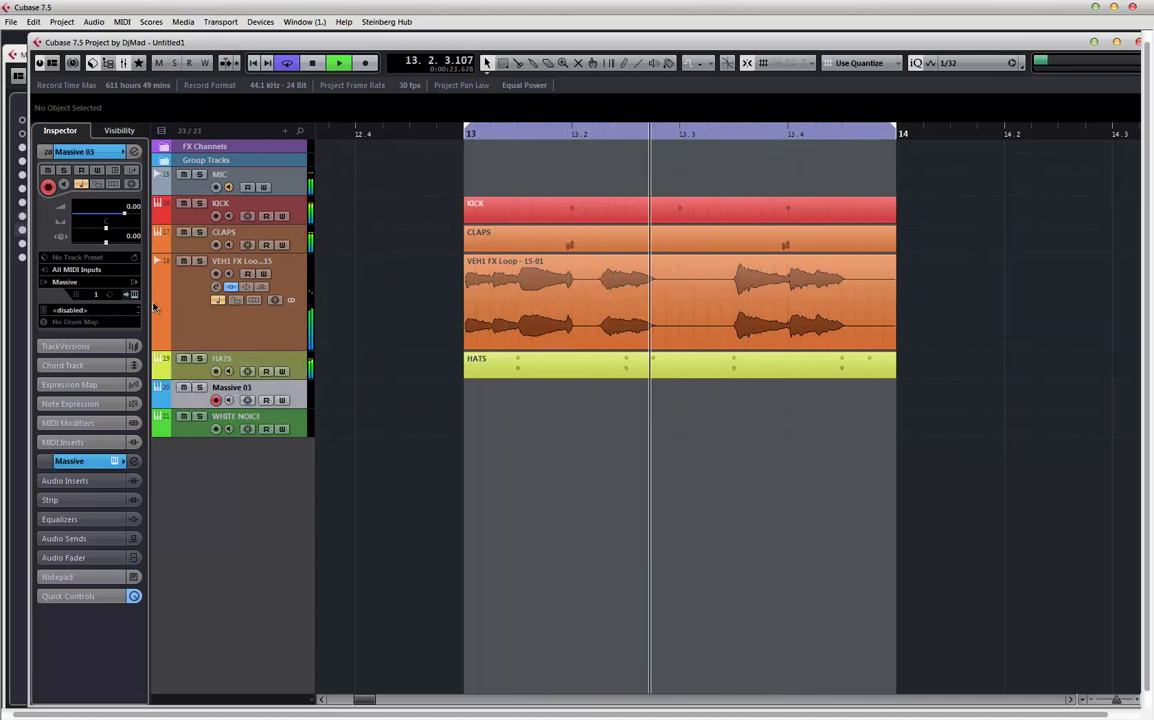
left_click(79, 283)
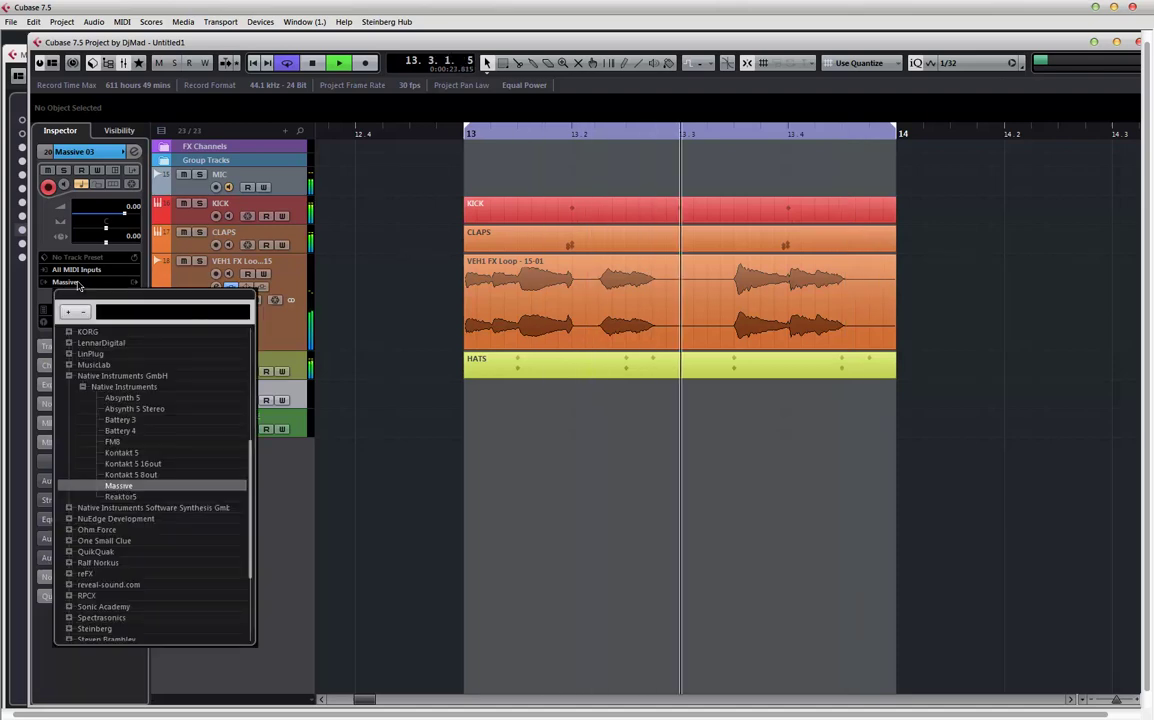
type("AT")
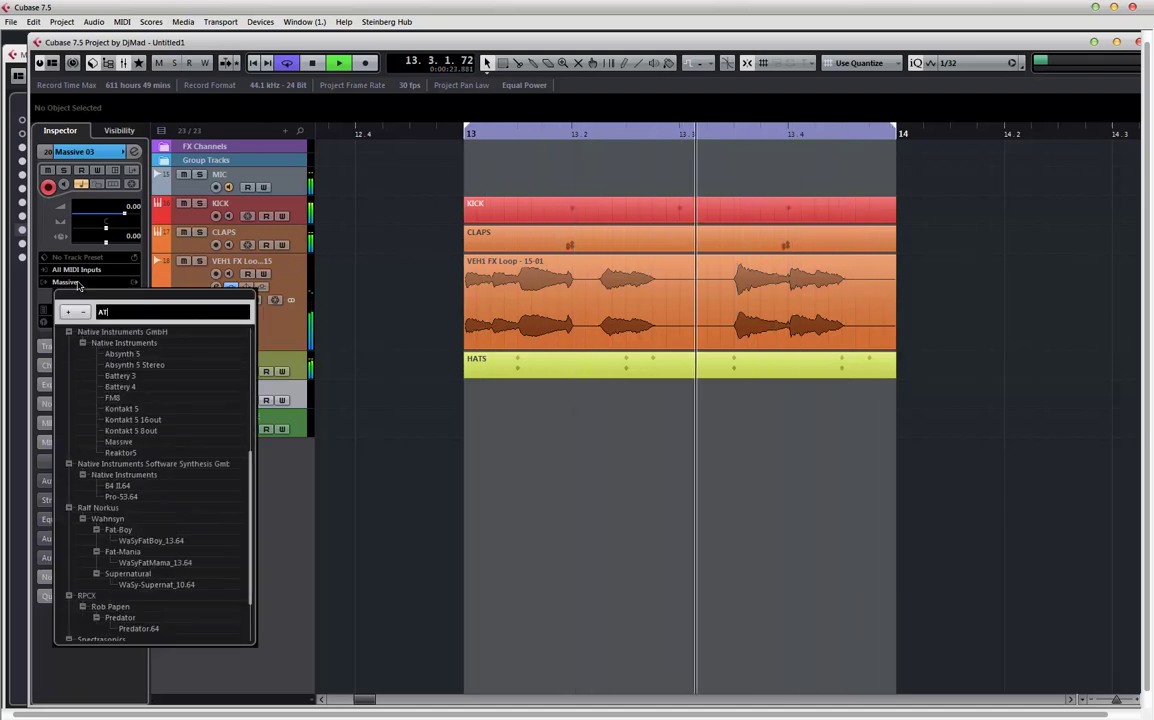
type("M")
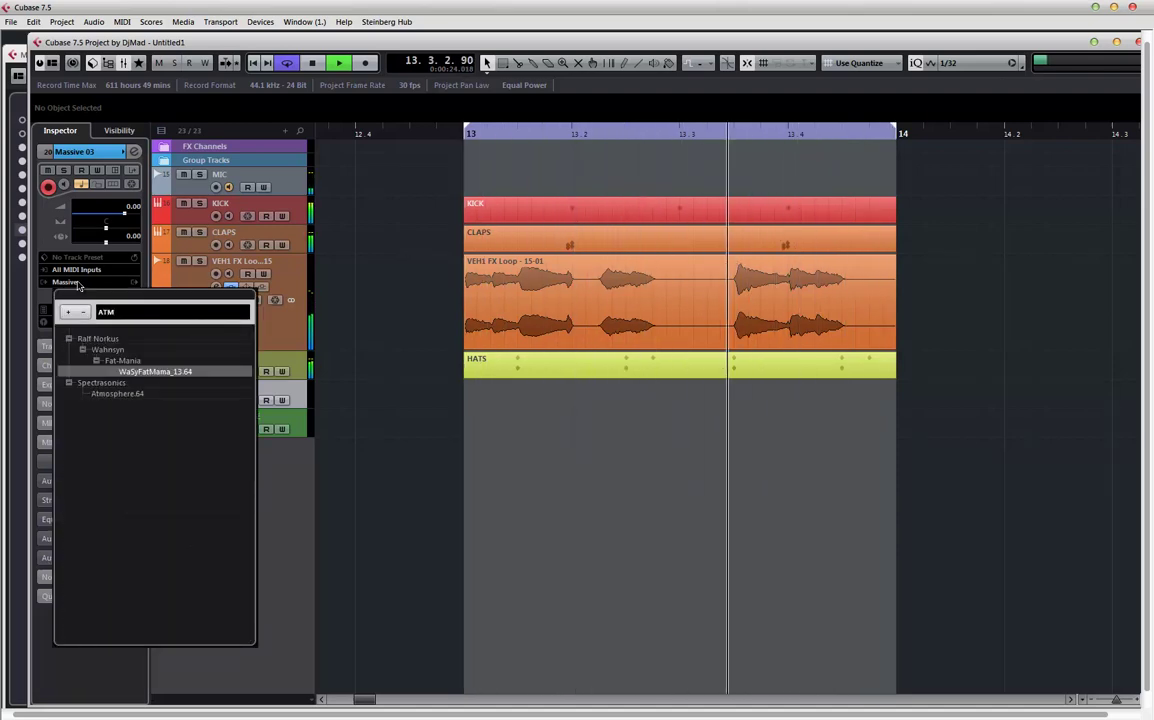
left_click(112, 393)
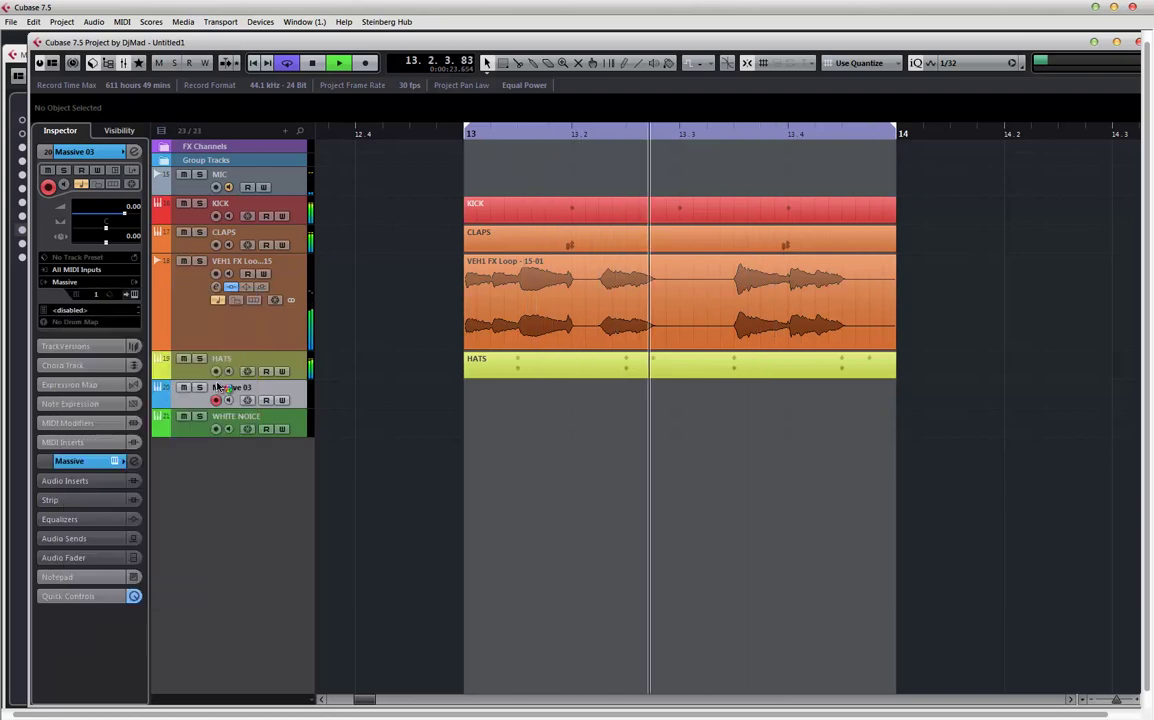
left_click_drag(549, 204, 604, 243)
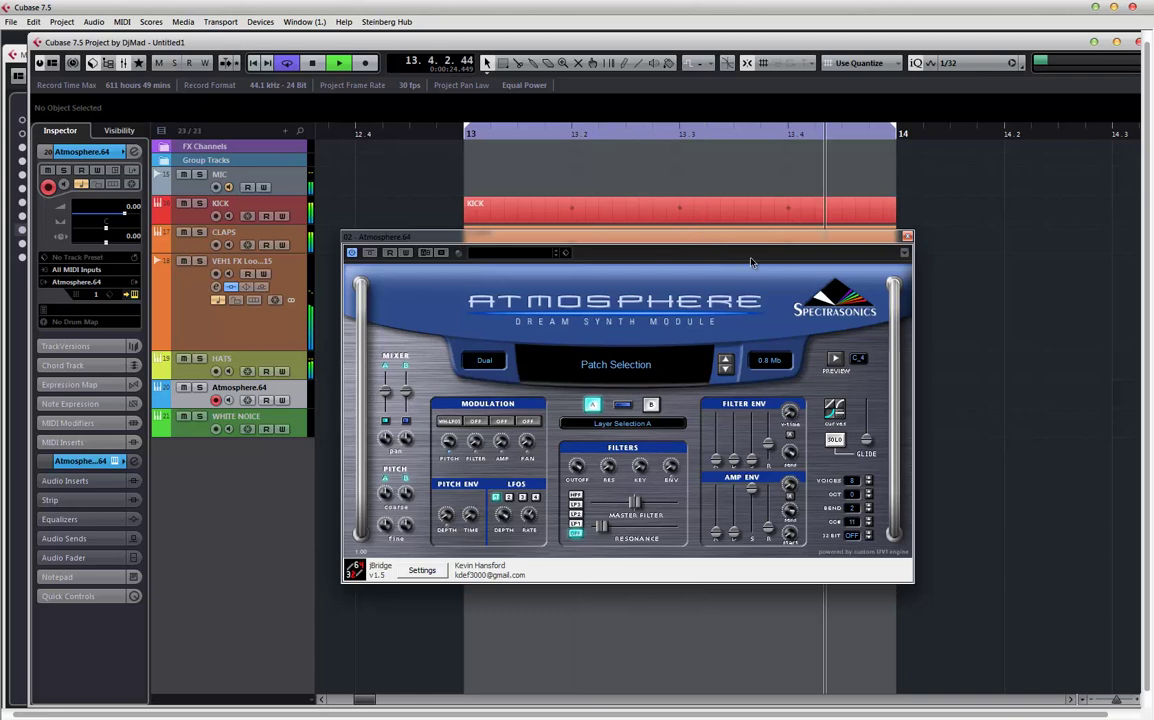
left_click(907, 238)
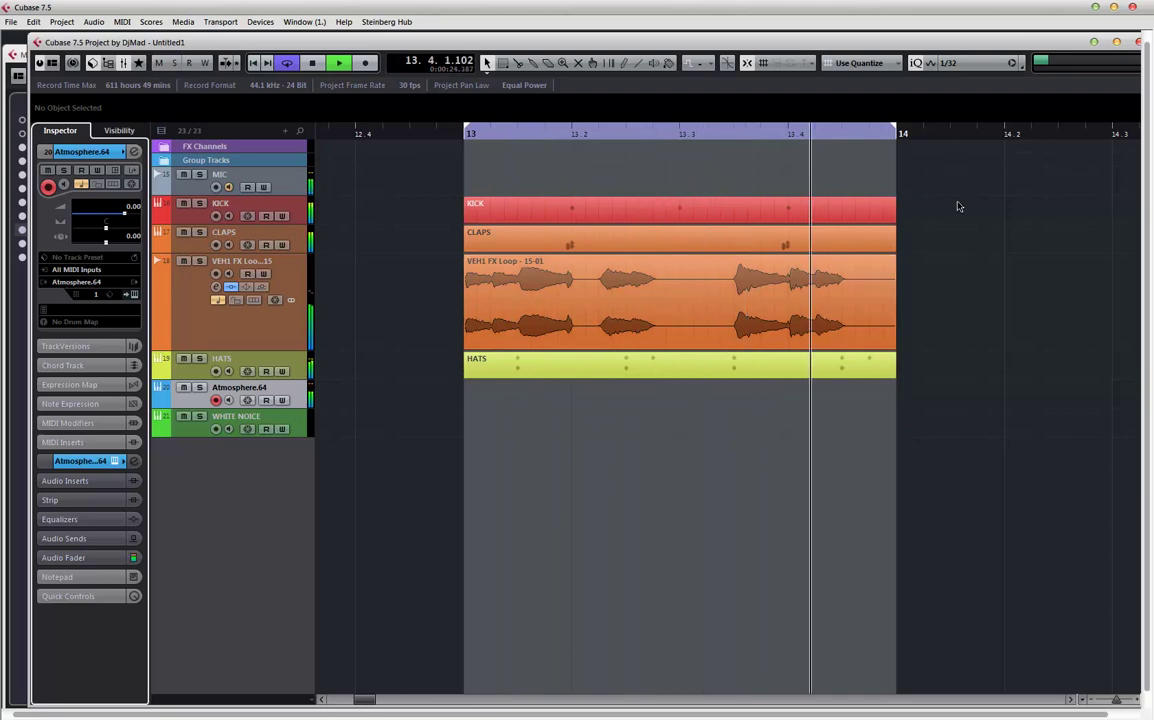
- Duplicate the KICK, CLAPS, VEH1 FX Loop and HATS parts of bar 13 three times to fill bars 14 to 16
left_click_drag(957, 206, 585, 336)
key("shift+g")
key("shift+g")
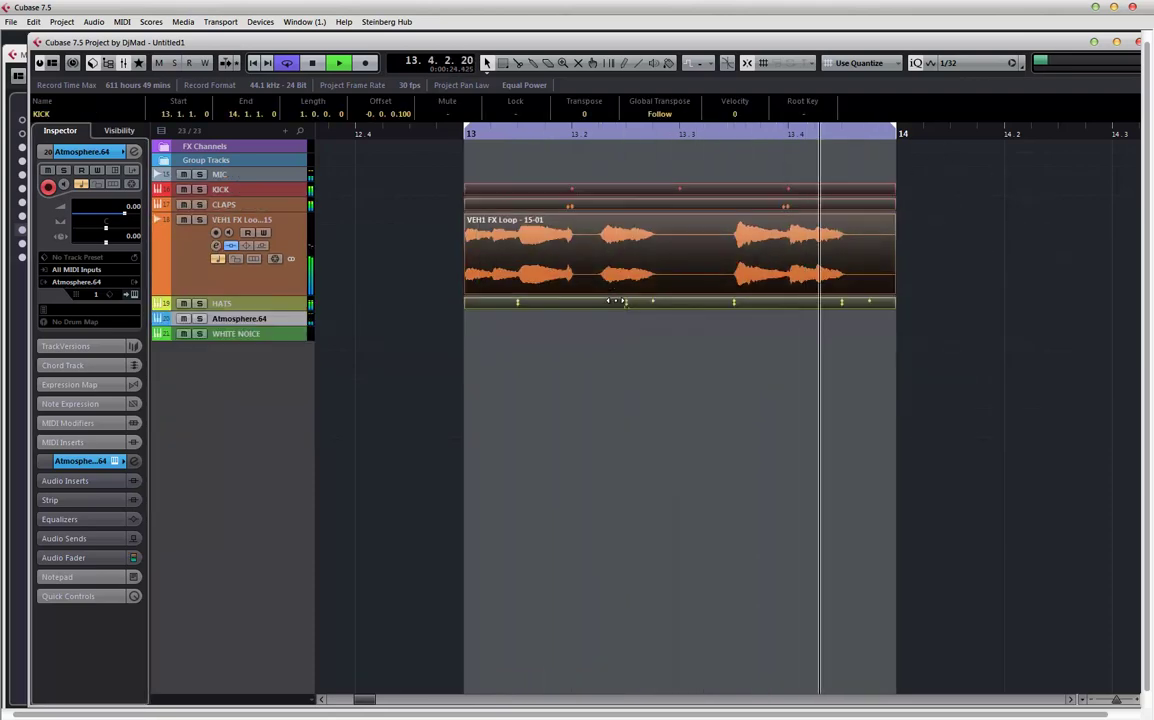
key("shift+h")
key("shift+h")
key("g")
key("g")
key("g")
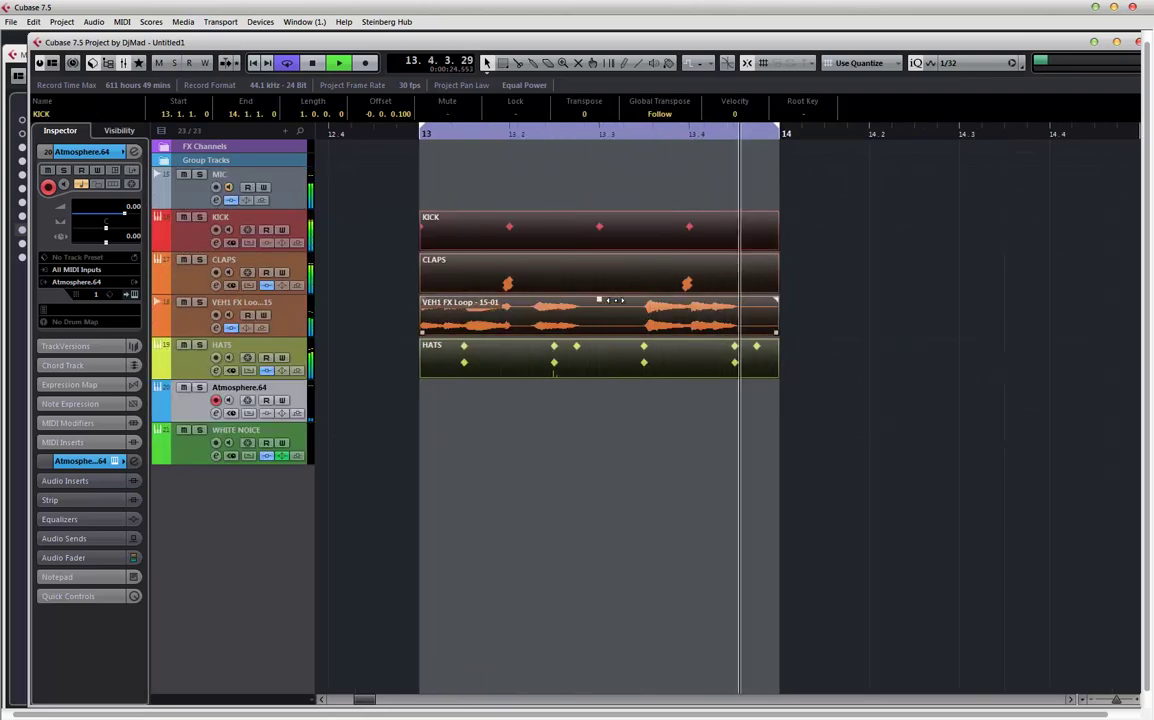
key("ctrl+d")
key("ctrl+d")
key("ctrl+d")
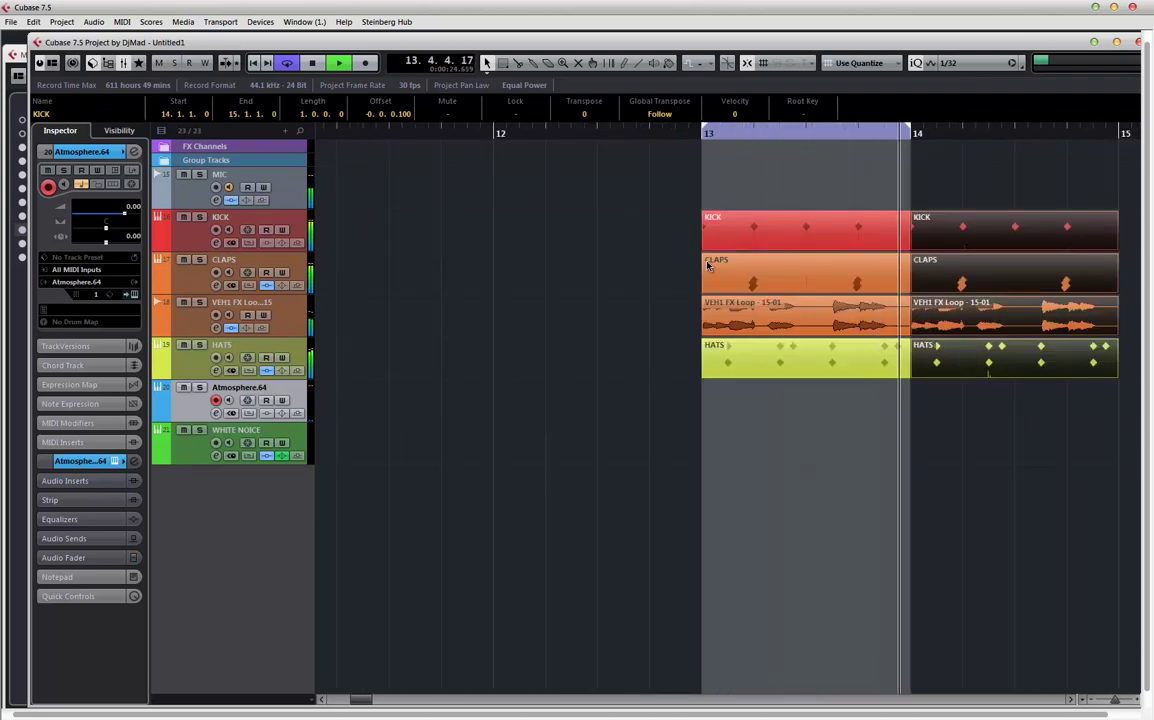
key("g")
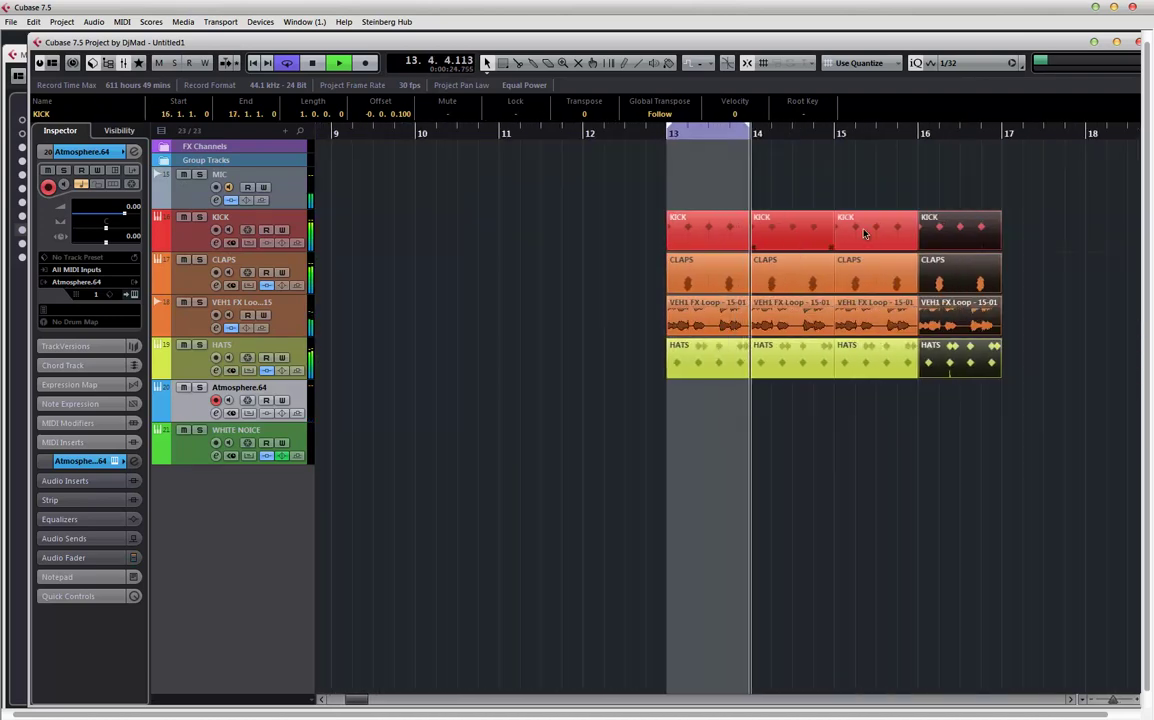
- Select all parts from bar 13 to bar 17 and set the cycle range to them
key("g")
left_click_drag(1038, 230, 655, 366)
key("p")
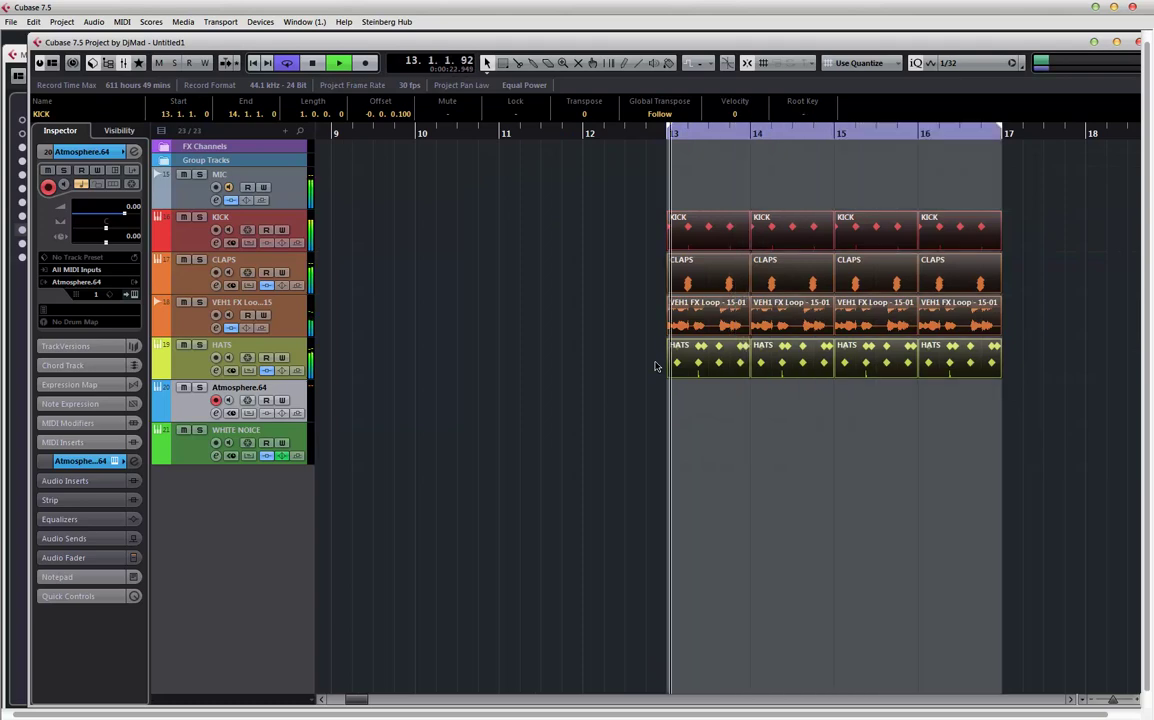
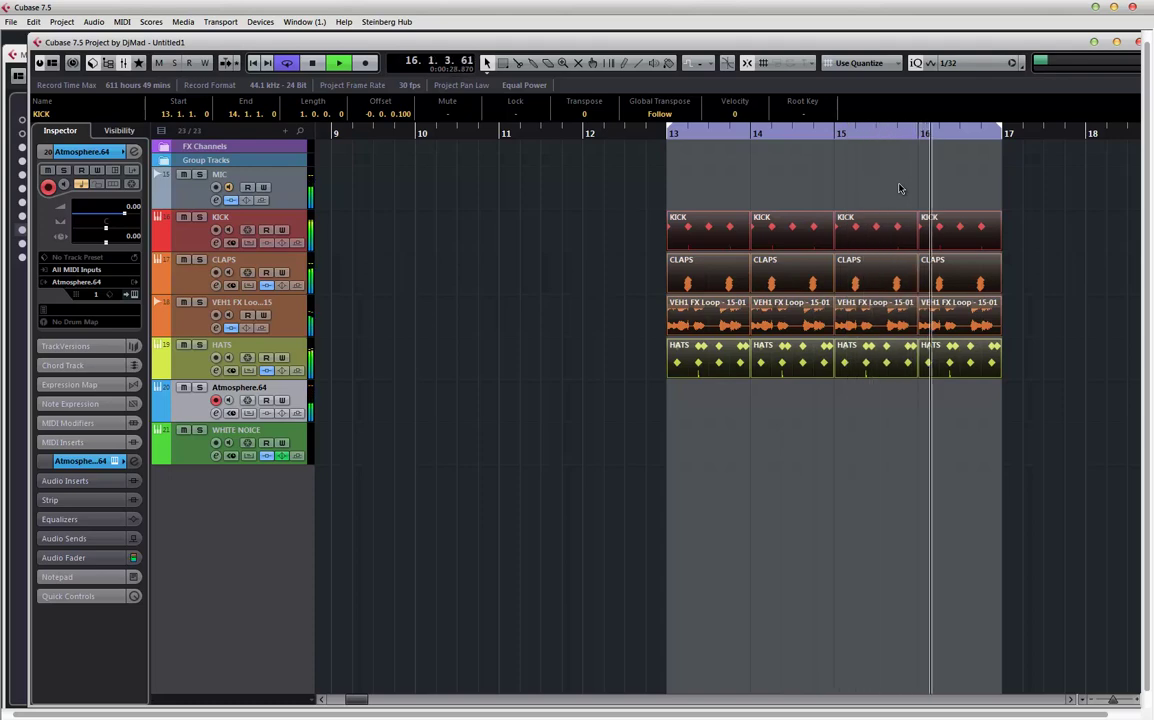
- Record a sustained chord on the Atmosphere.64 track across bars 13 to 16 and open the MixConsole
key("KP_Multiply")
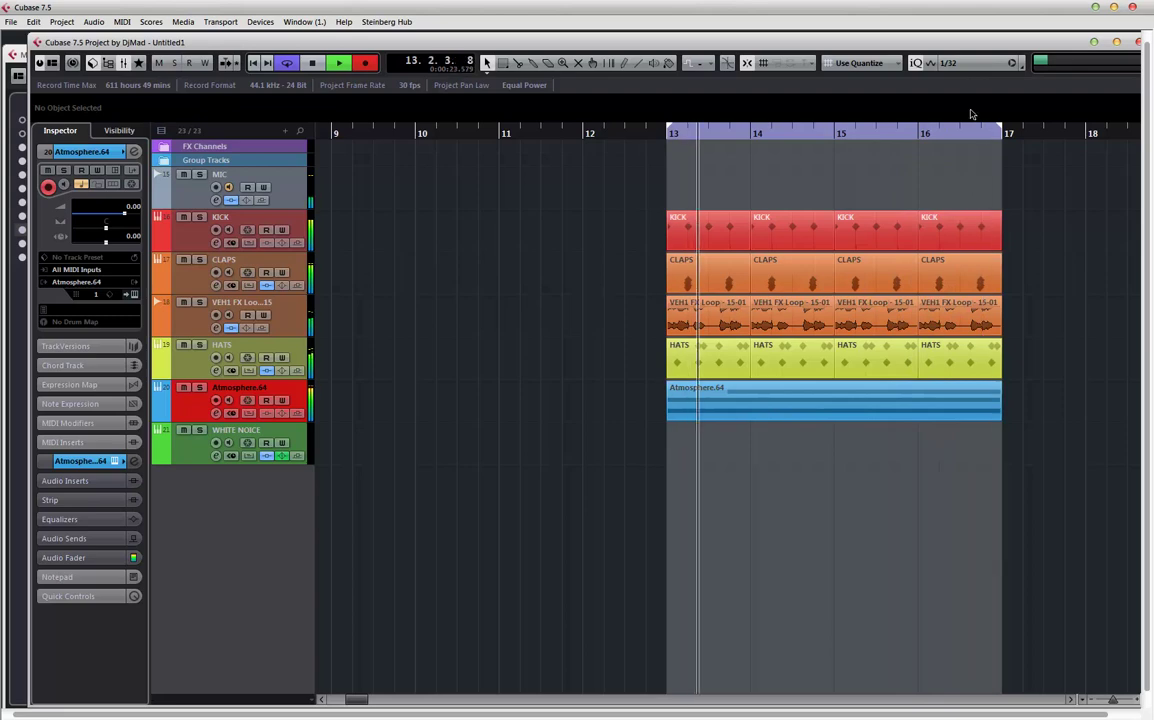
key("KP_Multiply")
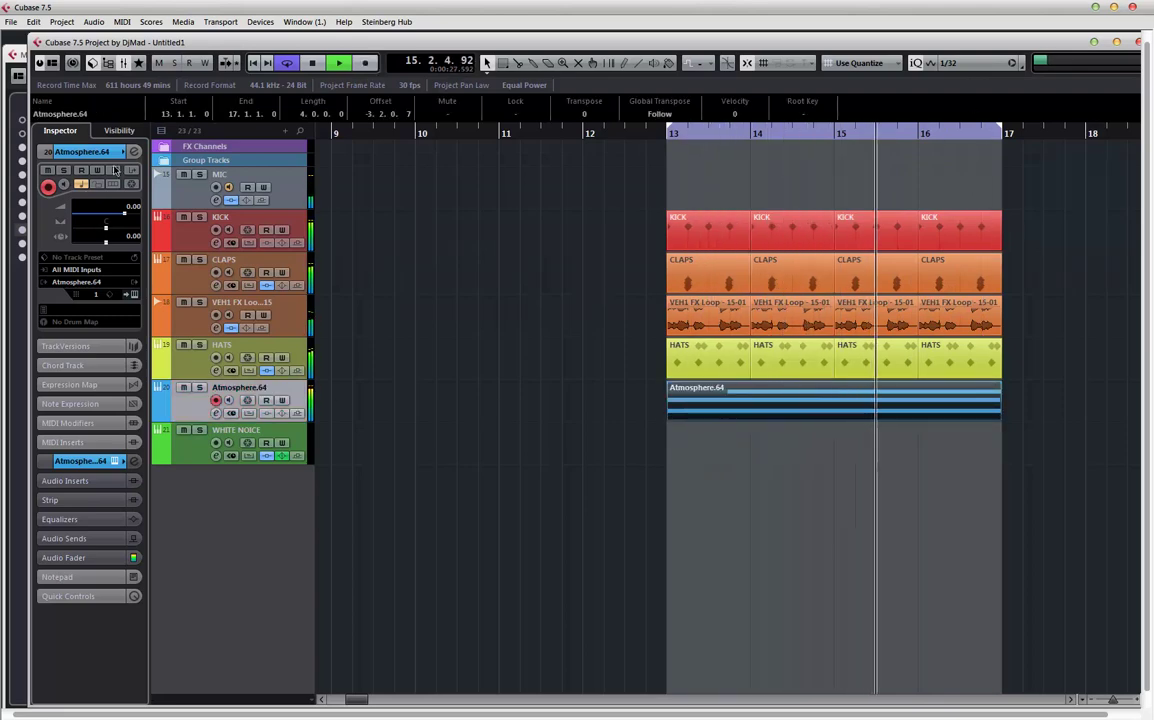
key("F3")
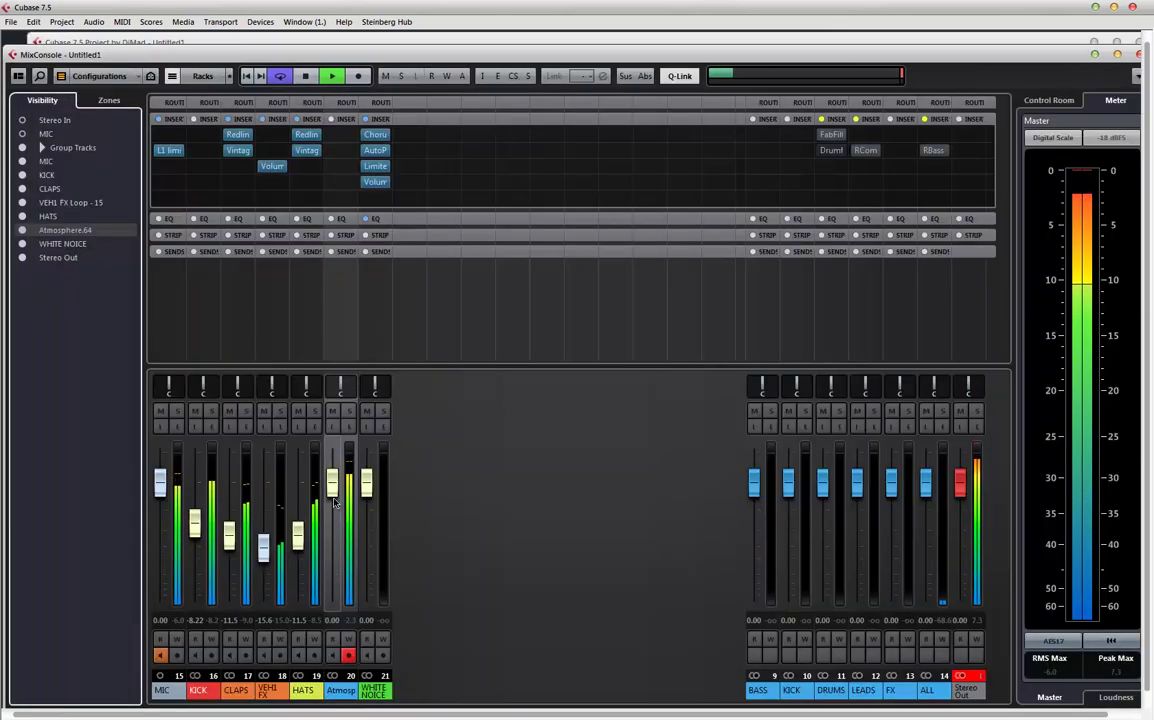
- Lower the Atmosphere.64 channel to -7.25 dB and copy the VEH1 FX channel's VolumeShaper insert onto it
left_click_drag(332, 484, 330, 520)
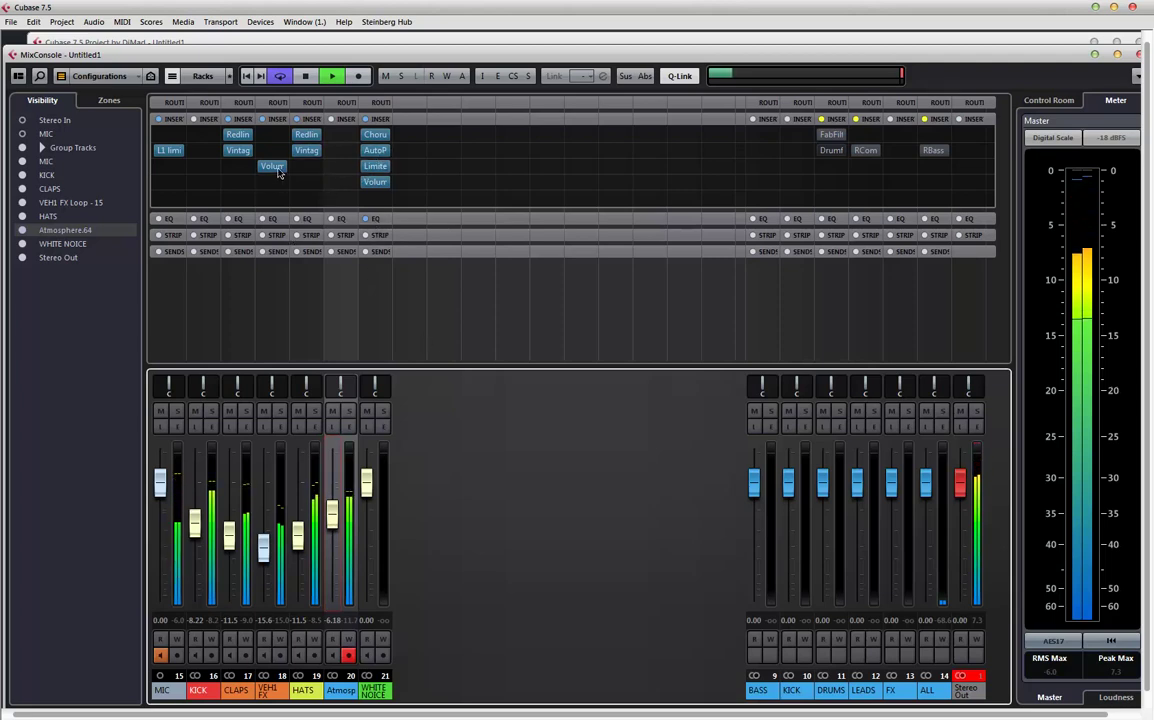
left_click_drag(279, 172, 340, 166)
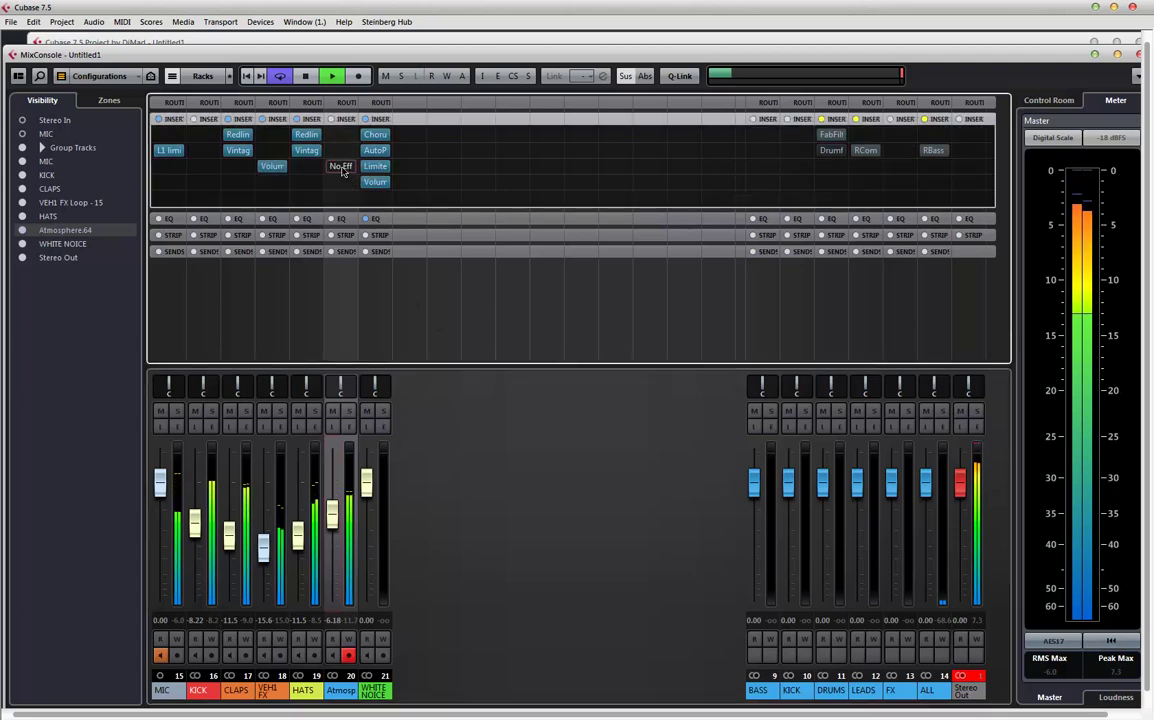
left_click_drag(331, 517, 330, 523)
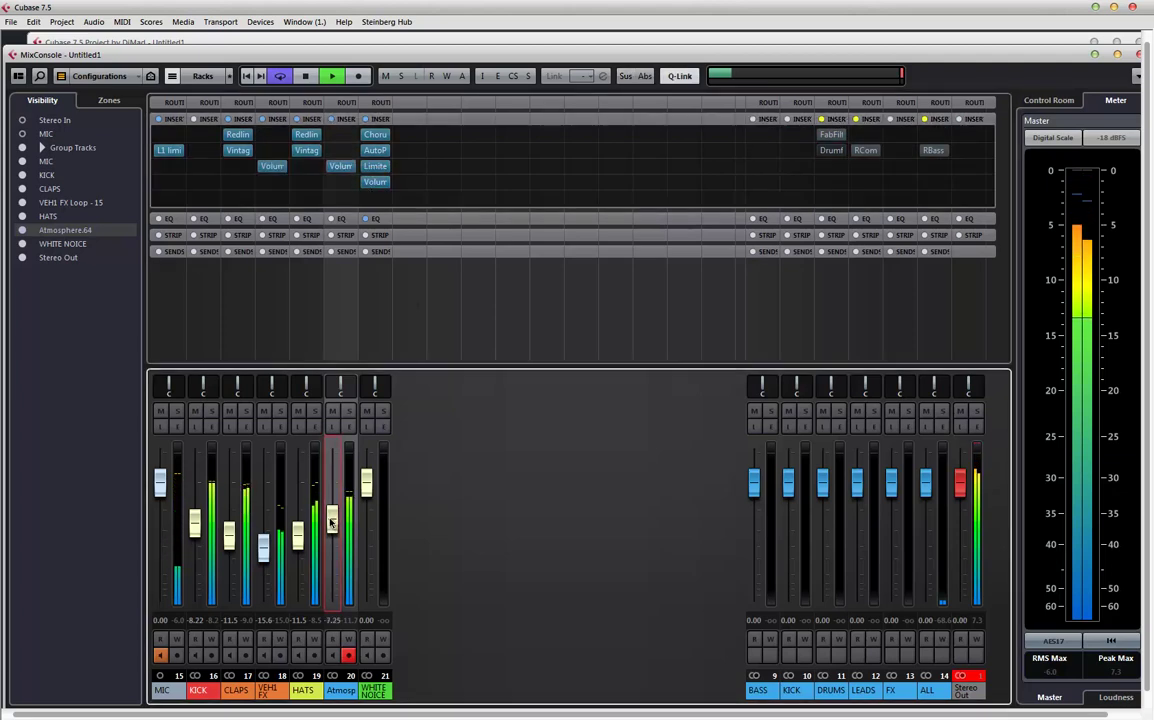
- Raise the starting point of the Atmosphere.64 VolumeShaper curve to about y 0.28 and close the plug-in window
left_click(341, 167)
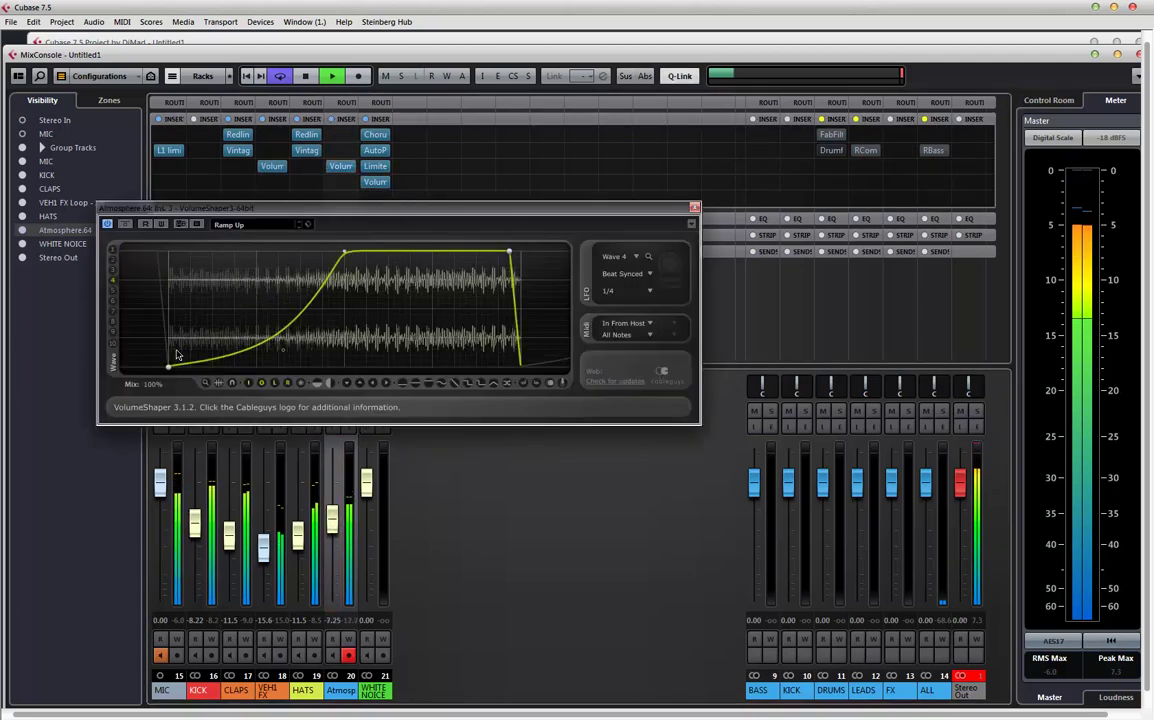
left_click_drag(167, 345, 168, 337)
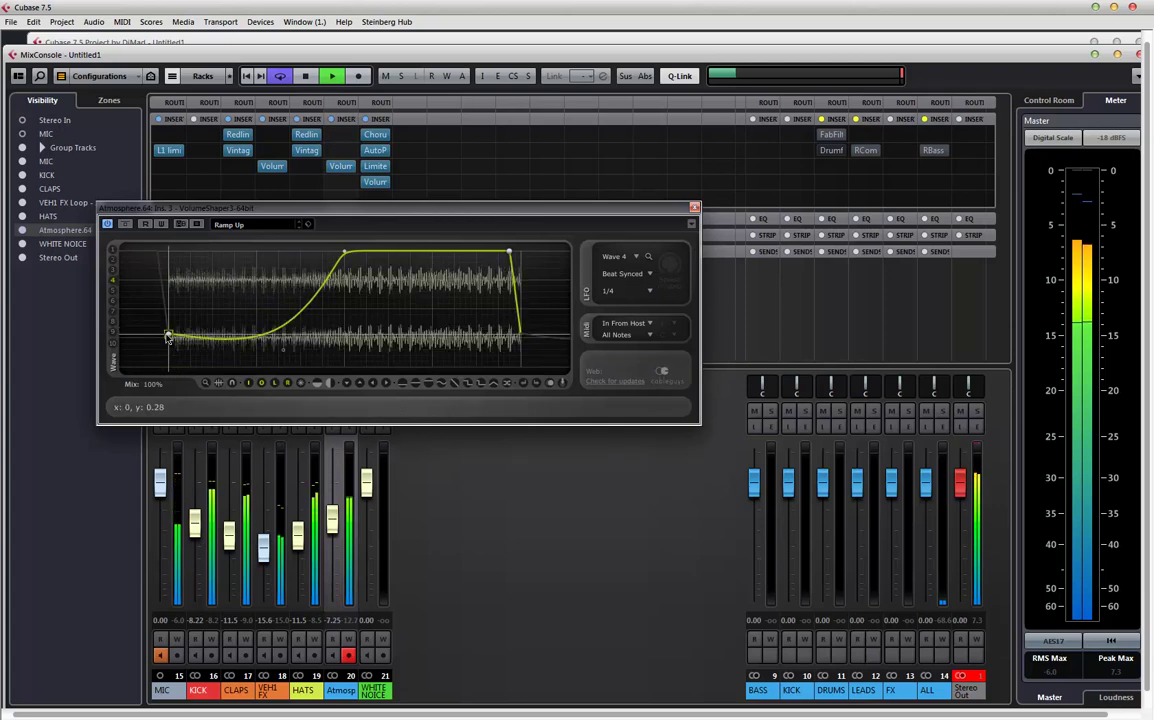
left_click(695, 210)
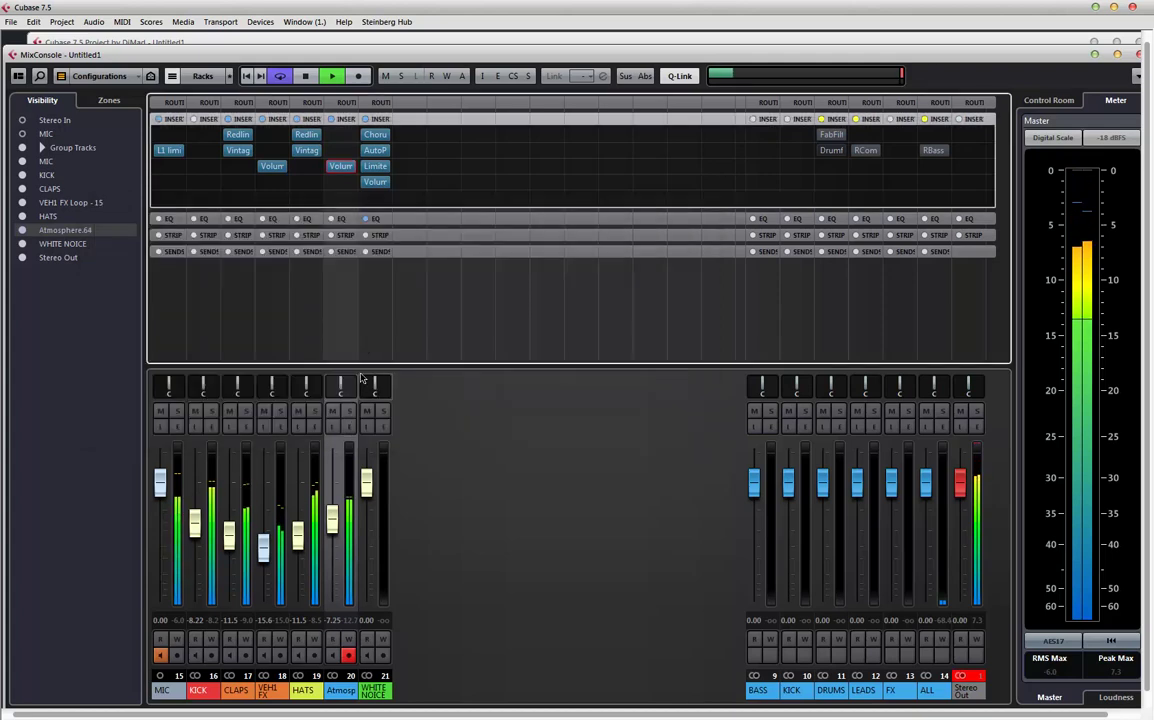
- Add a send to reverb1 on the Atmosphere.64 channel at about -1.44 dB
left_click(341, 251)
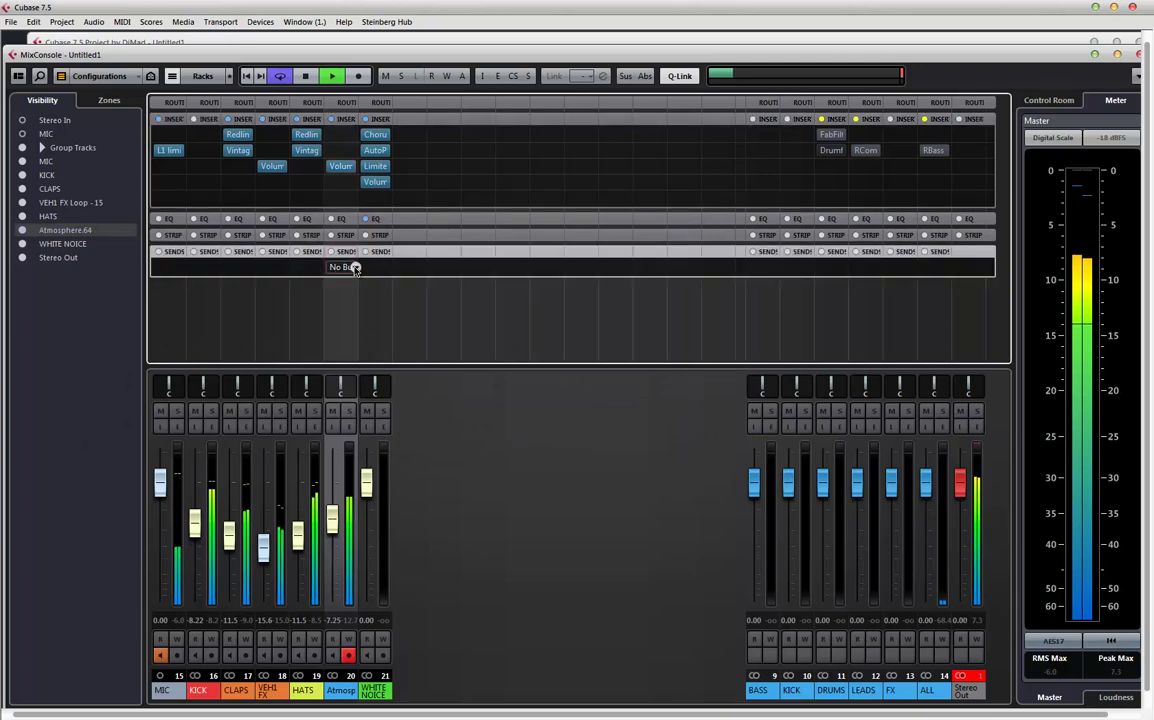
left_click(343, 267)
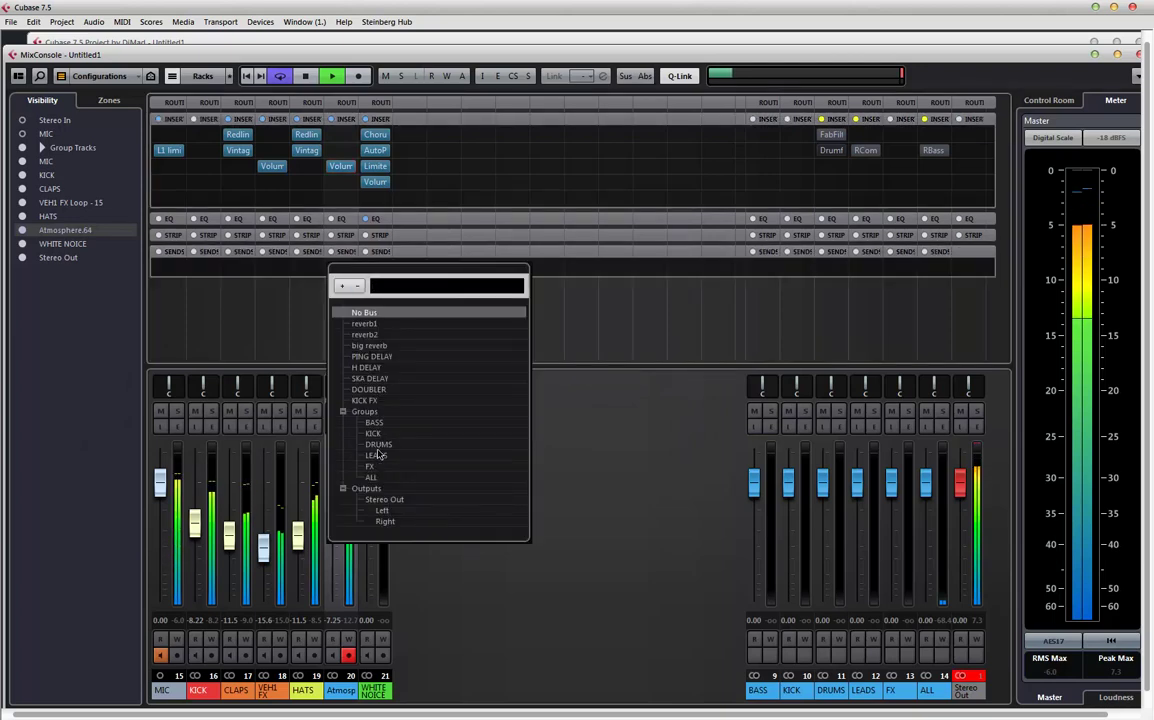
left_click(369, 323)
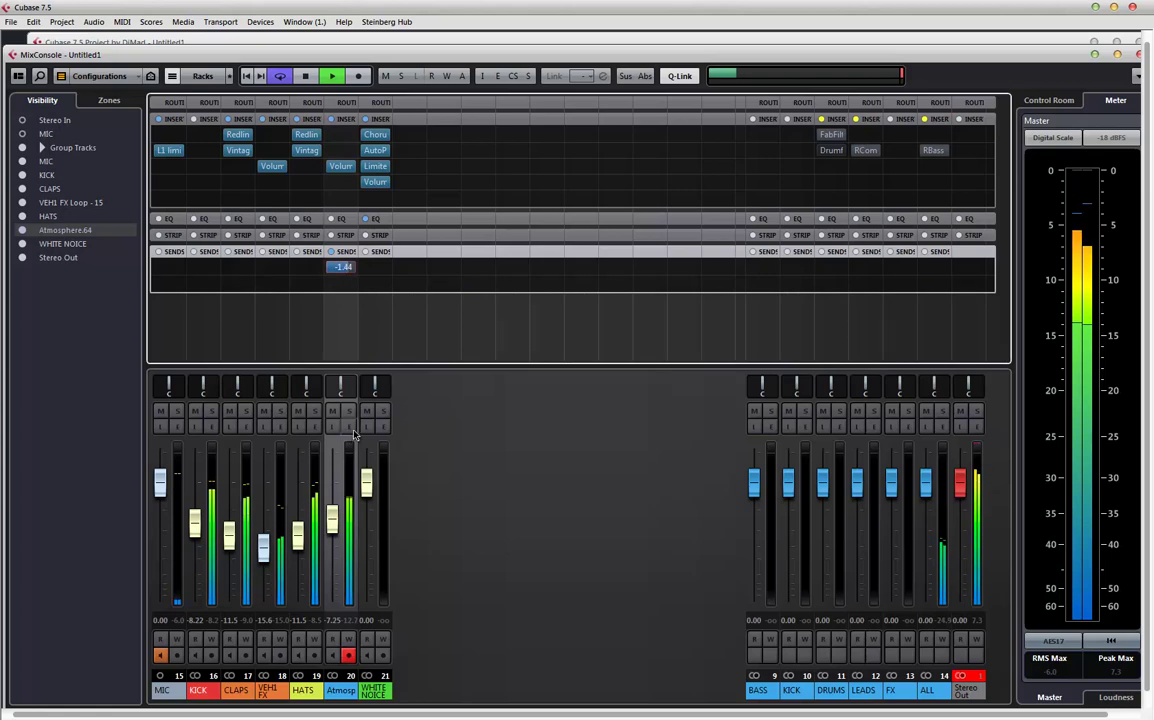
- Set the reverb1 REVelation effect's Low Time to -12.0 % and High Time to 55.0 %, and close its window
right_click(340, 270)
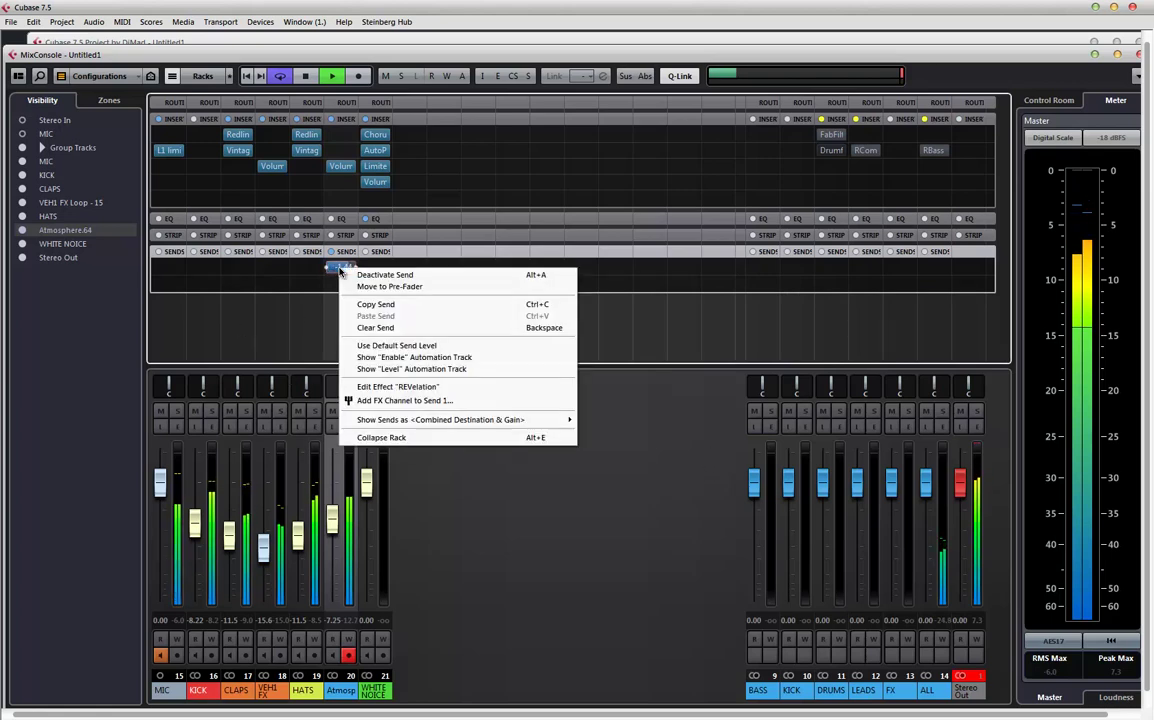
left_click(387, 388)
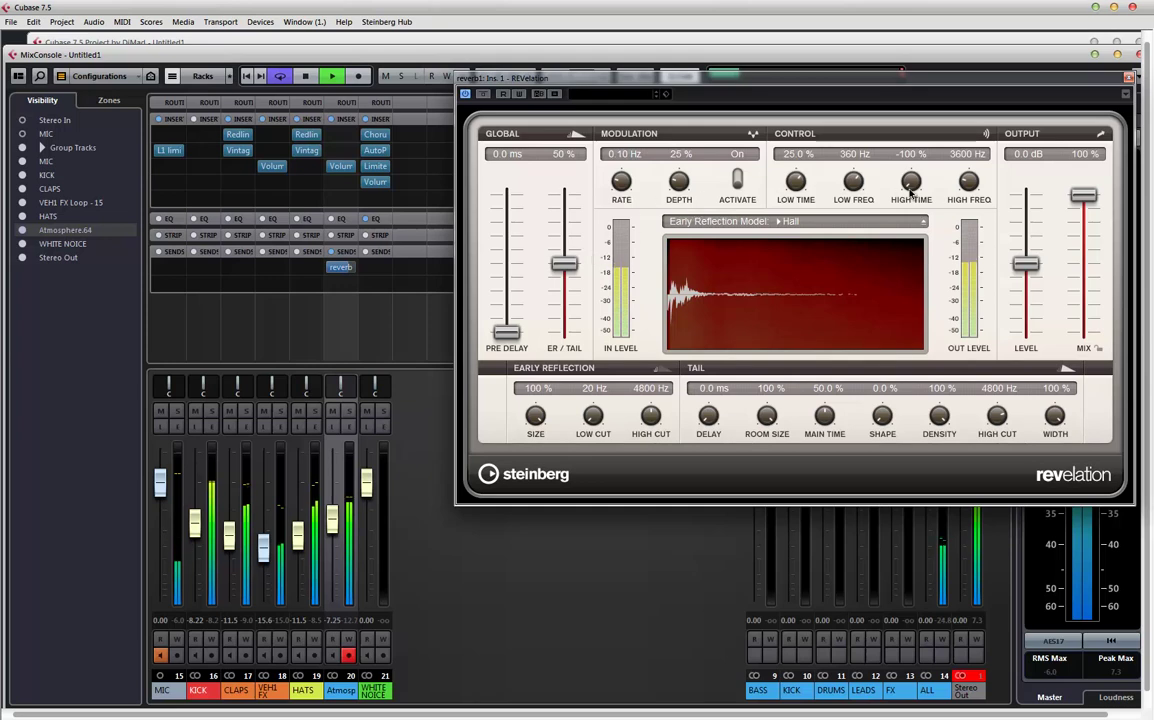
scroll(898, 158, "down", 5)
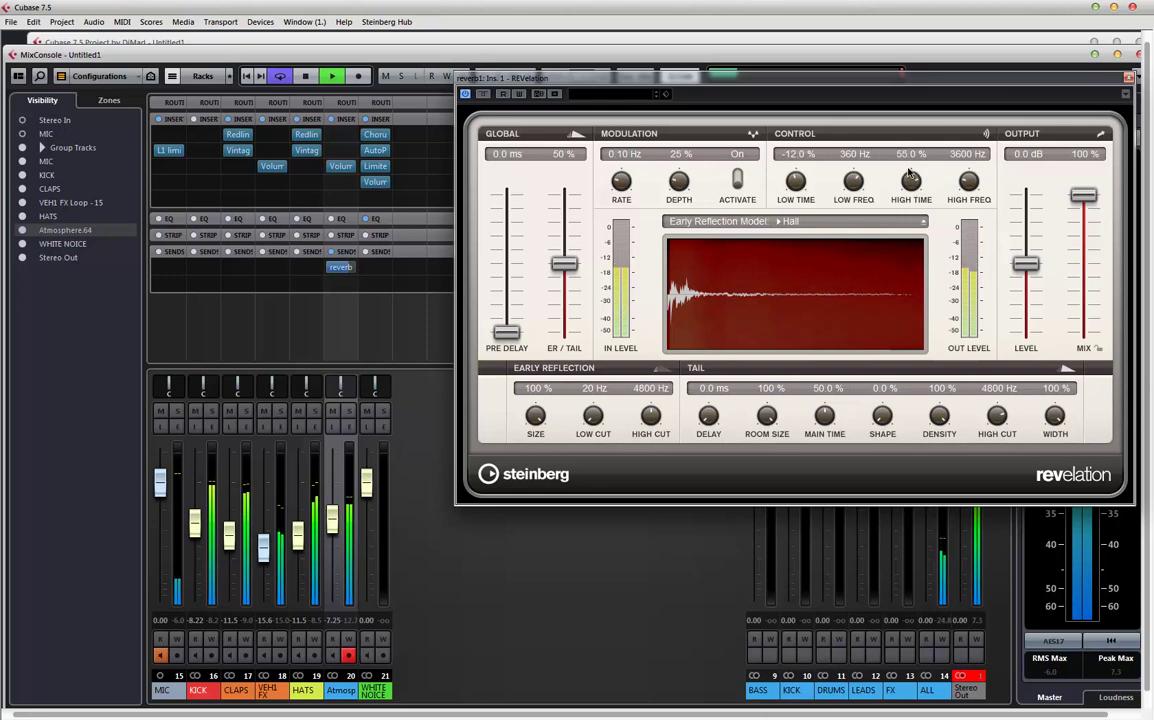
left_click(1128, 78)
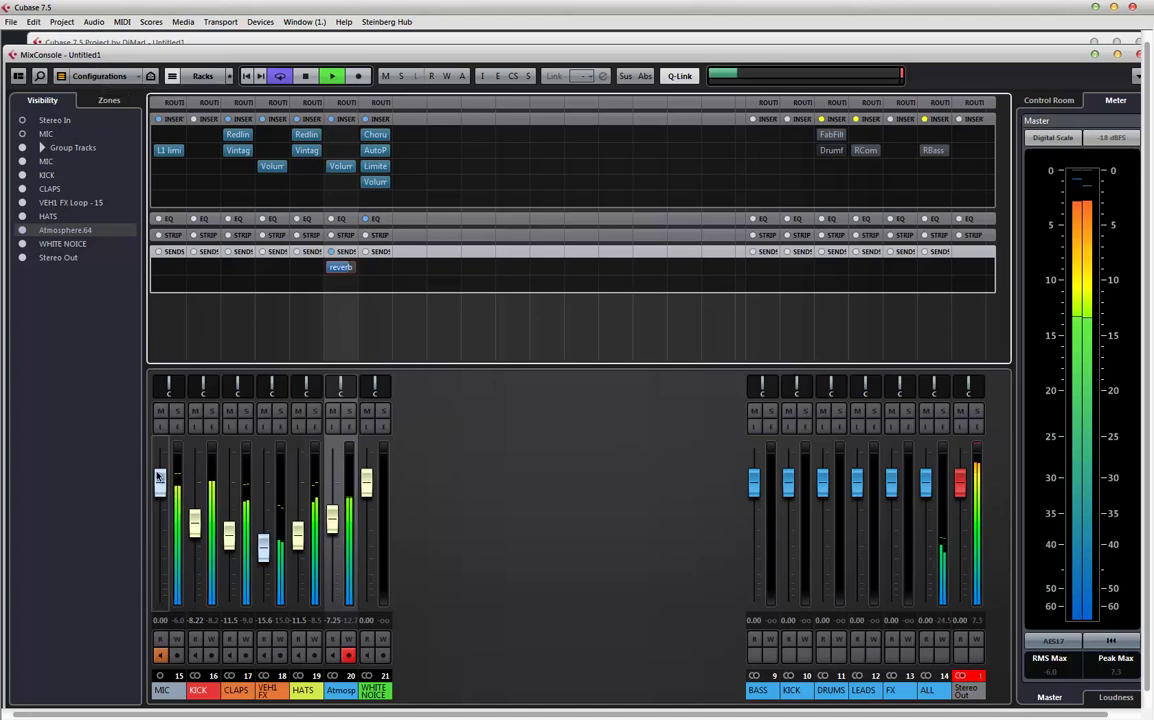
- Raise the MIC channel level to 3.76 dB and show the FX channels in the MixConsole
left_click_drag(160, 483, 158, 463)
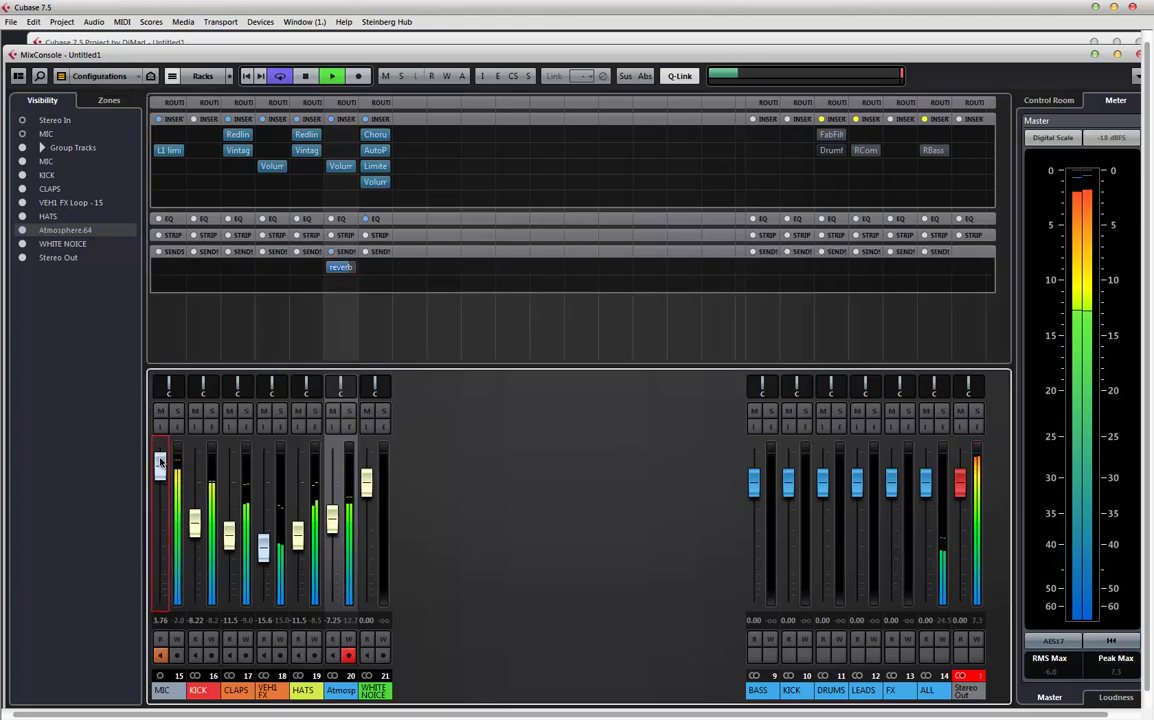
left_click(98, 78)
left_click(60, 76)
left_click(60, 76)
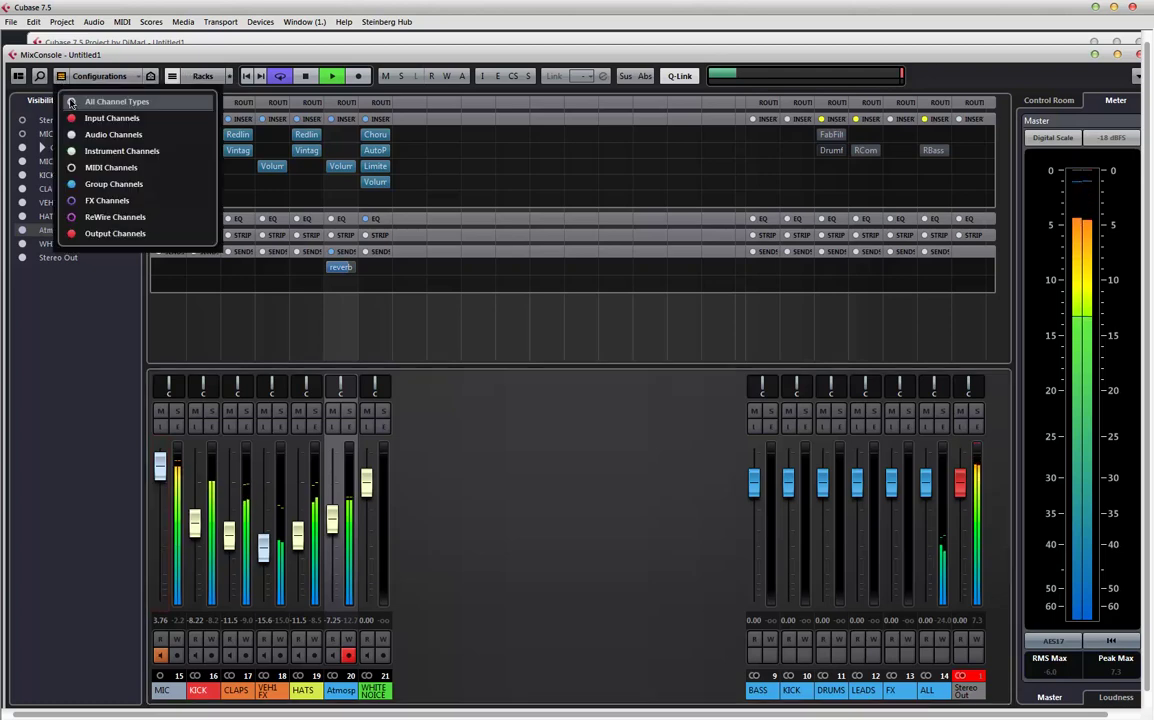
left_click(100, 201)
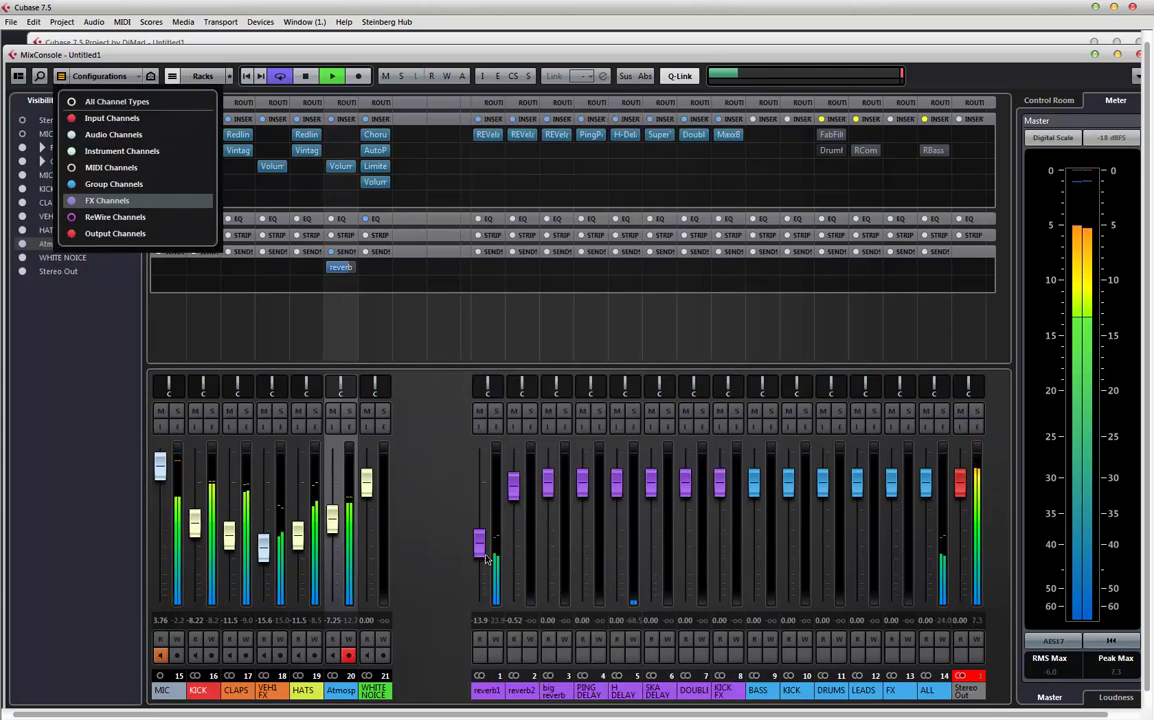
- Reset the reverb1 channel level to 0.00 dB and set the Atmosphere.64 send to reverb1 to -4.98 dB
left_click(485, 516)
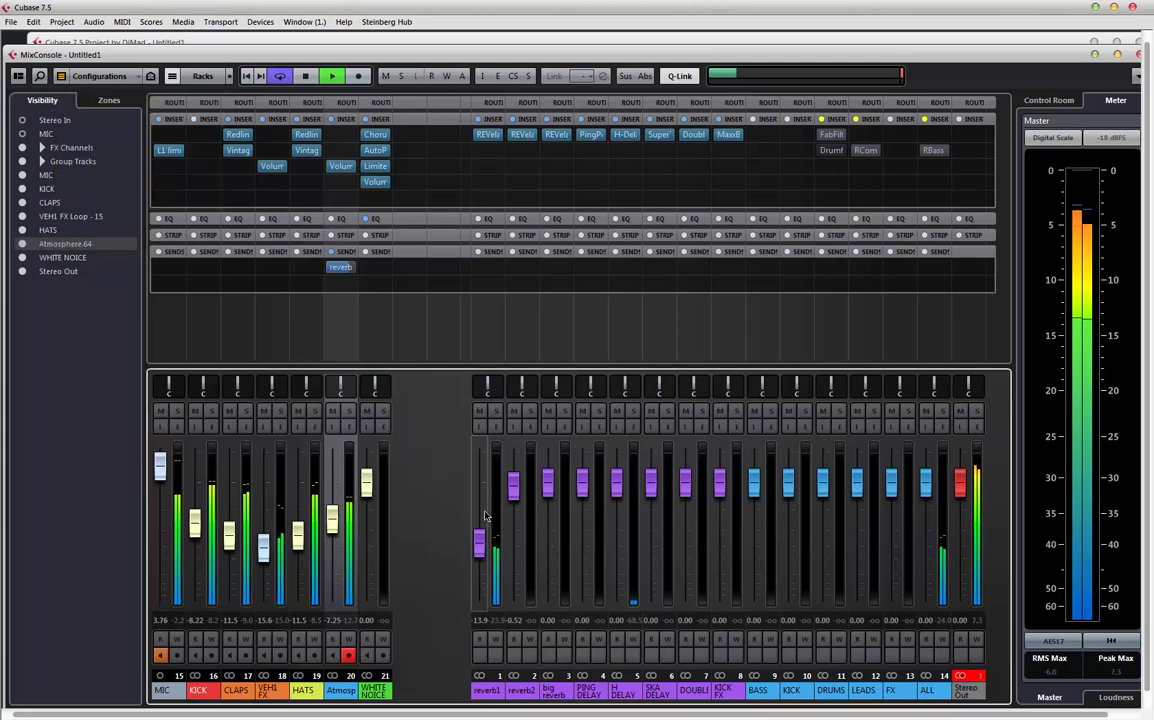
left_click_drag(482, 546, 487, 521)
left_click(479, 520, "ctrl")
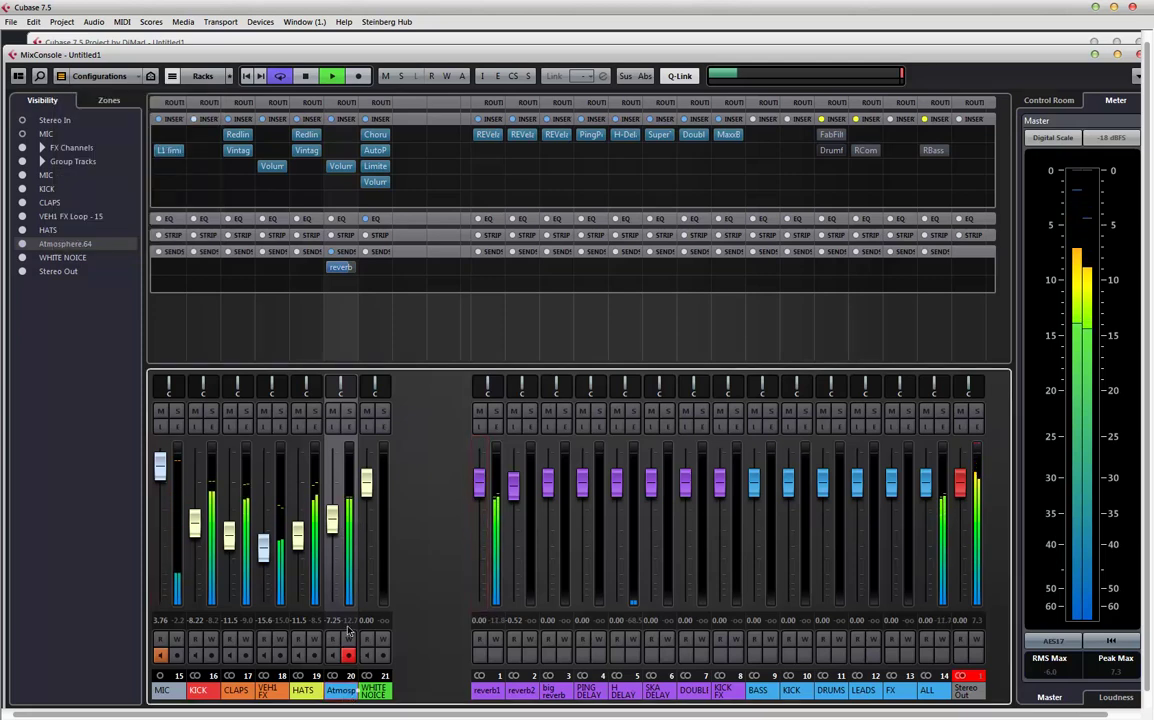
left_click(347, 427)
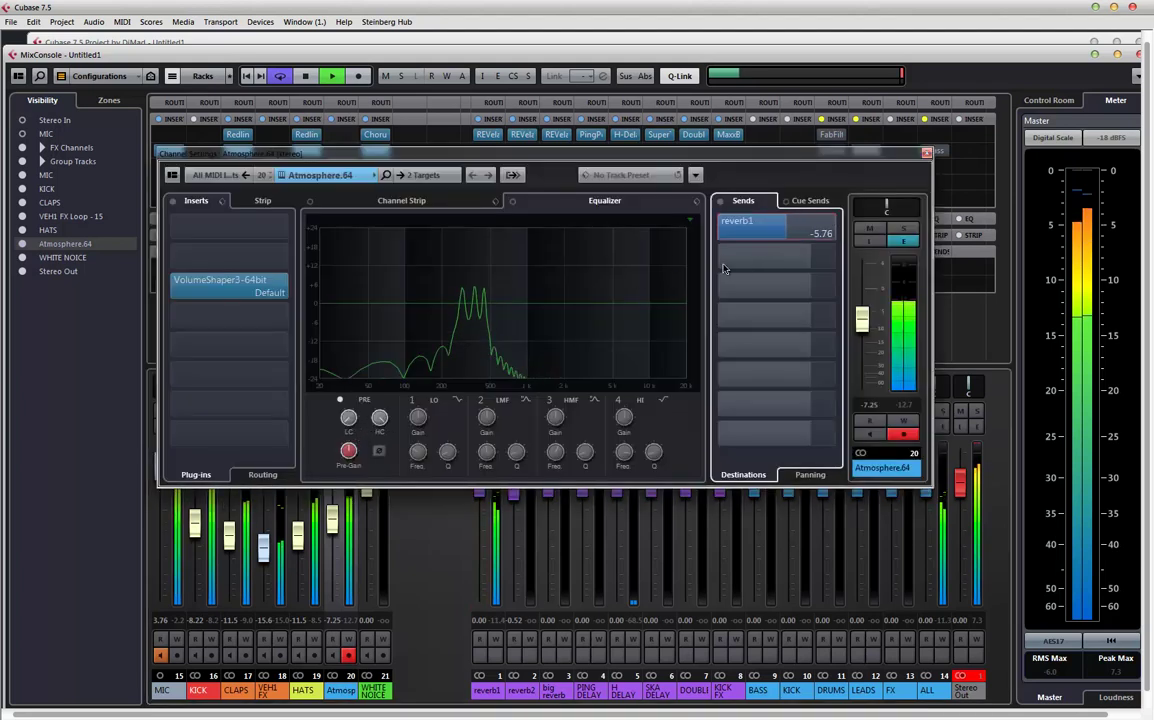
left_click_drag(764, 224, 815, 218)
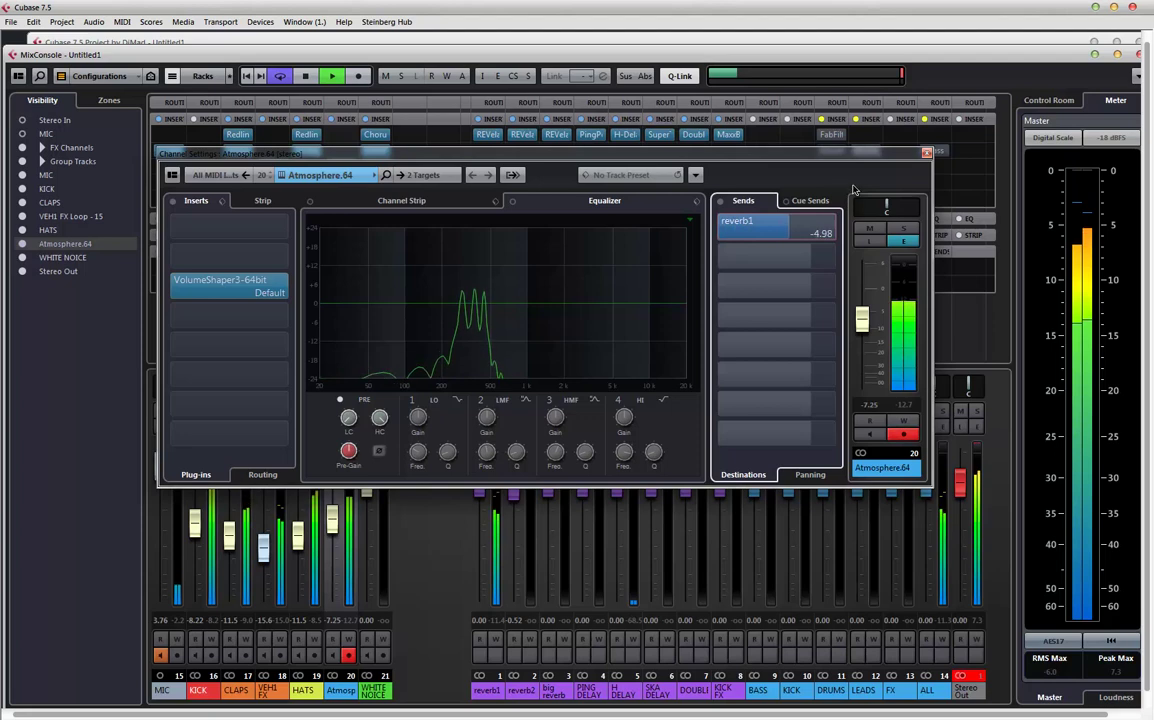
- Insert the AutoPan effect after REVelation on the reverb1 channel
left_click(487, 691)
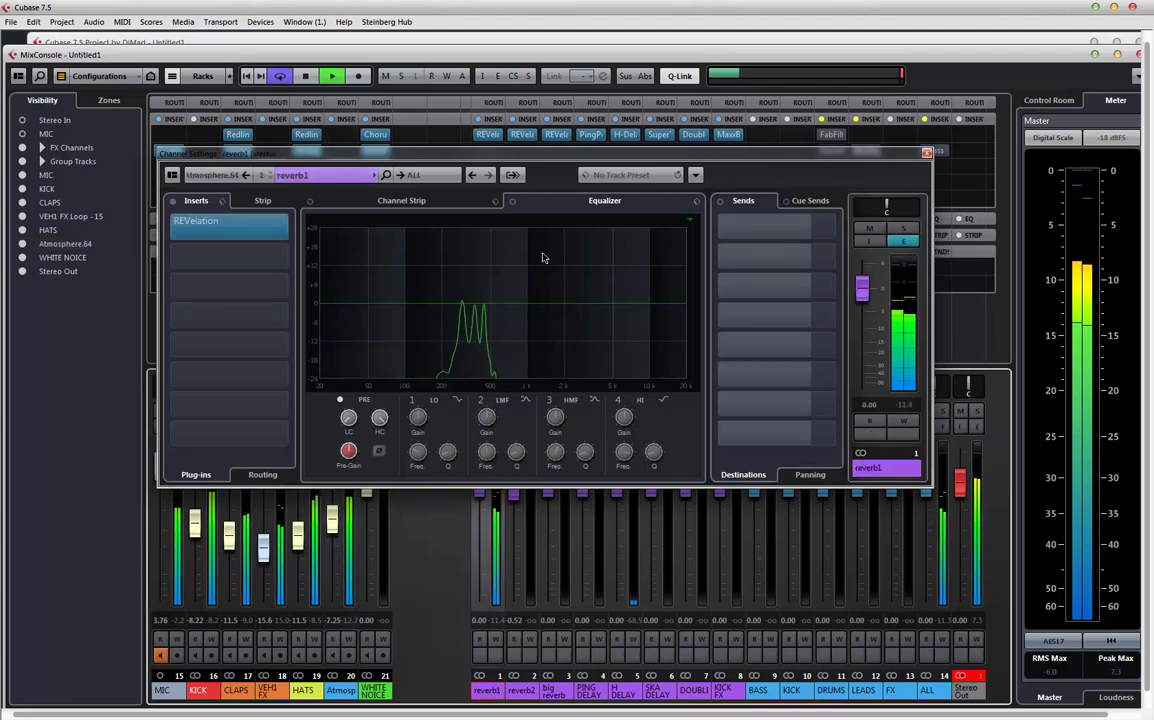
left_click(285, 257)
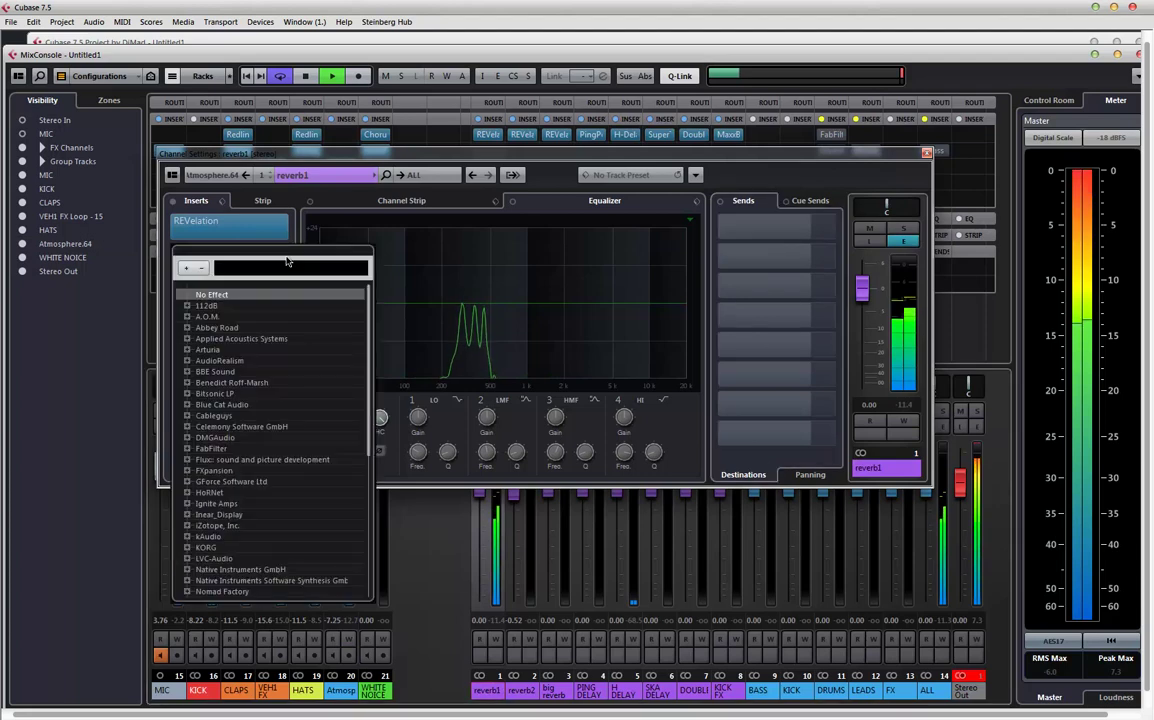
type("AUTA")
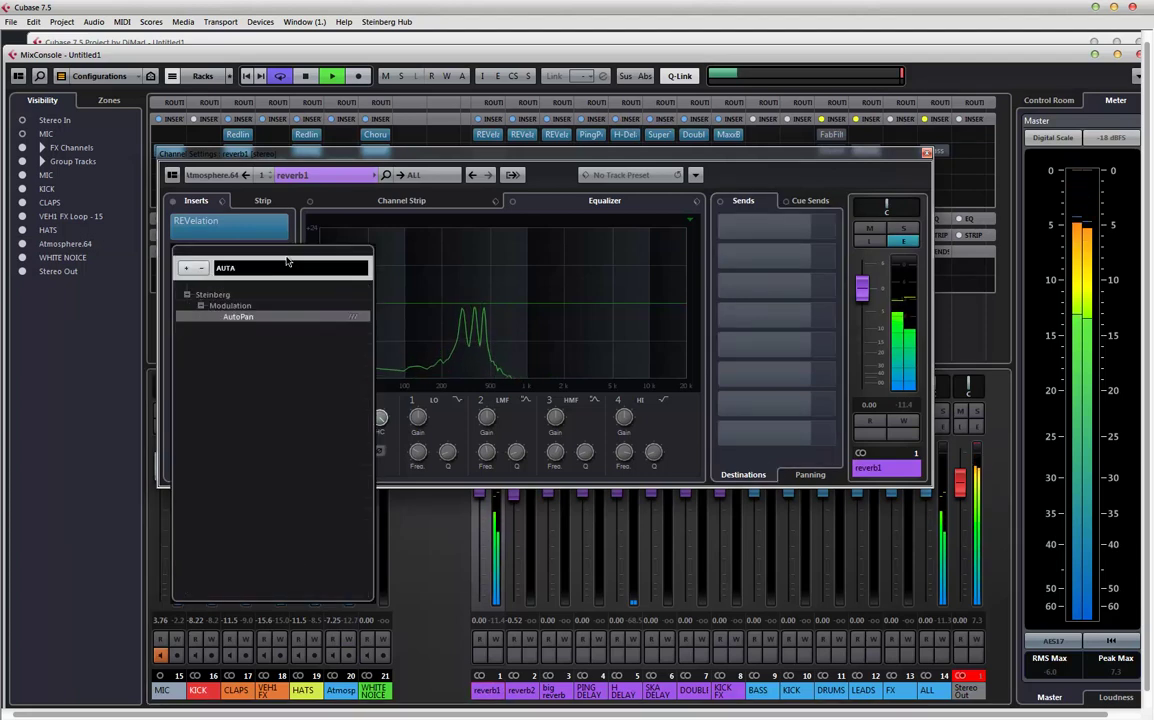
key("Return")
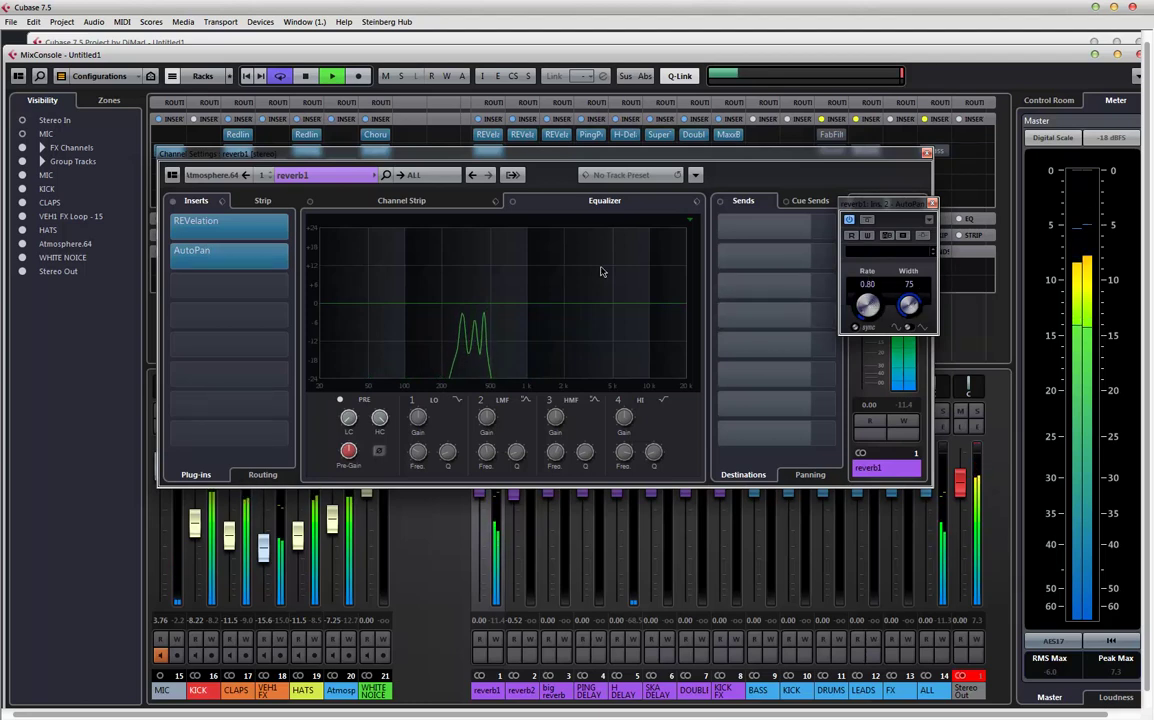
- Set AutoPan's rate to 1.05 and width to 83, comparing it bypassed and active with reverb1 temporarily soloed
left_click_drag(906, 198, 821, 515)
key("s")
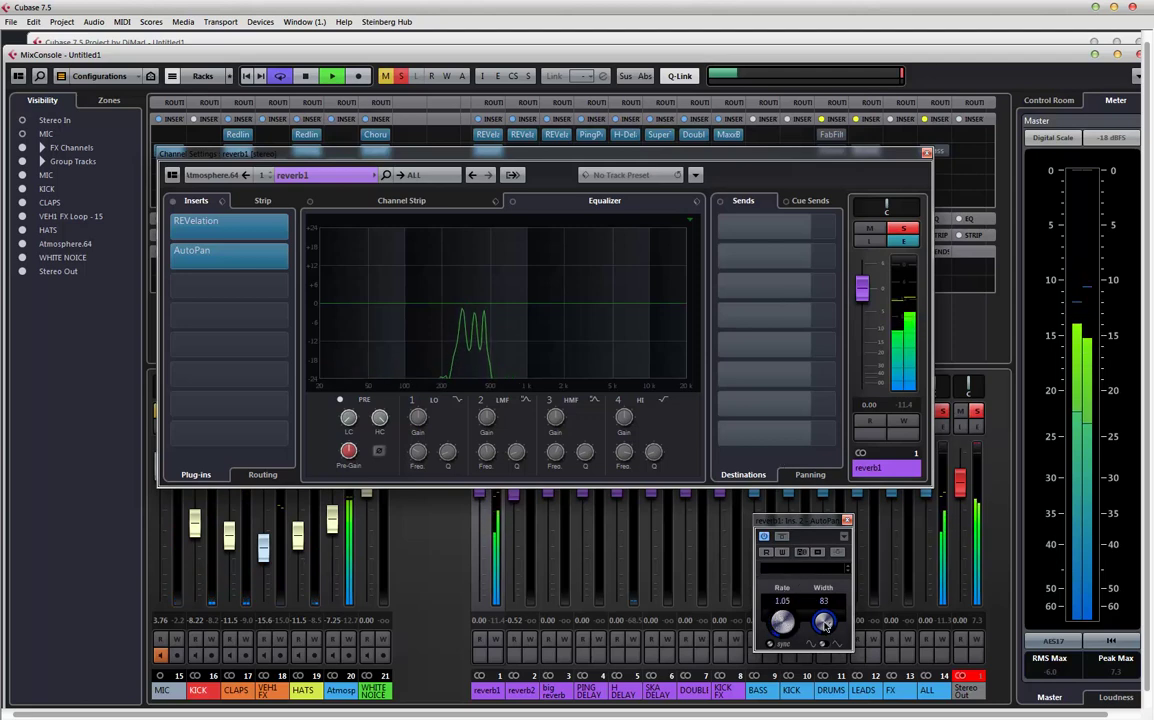
left_click(782, 538)
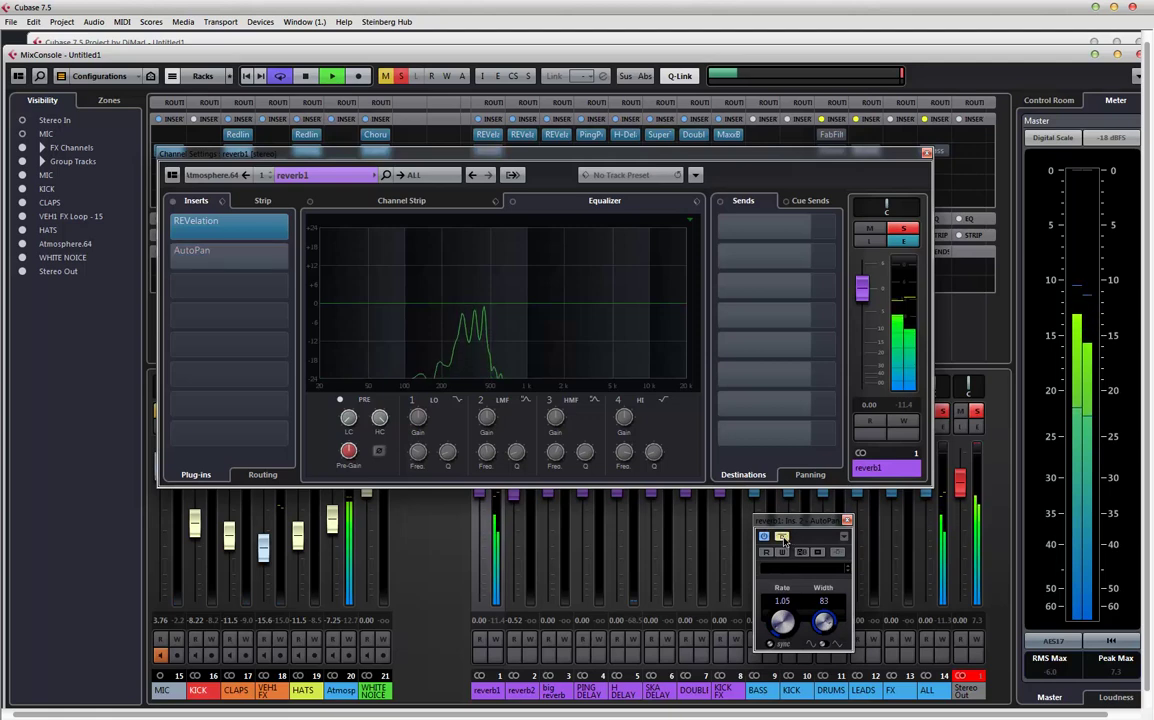
left_click(784, 540)
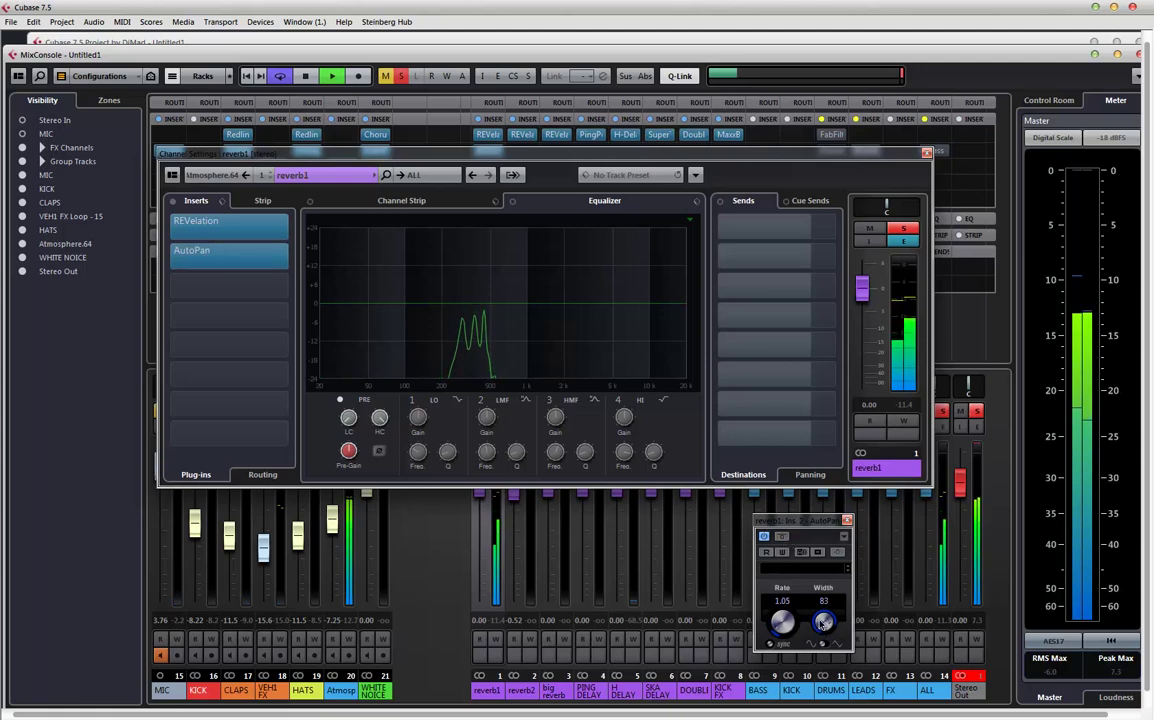
left_click(906, 232)
left_click_drag(850, 521, 812, 468)
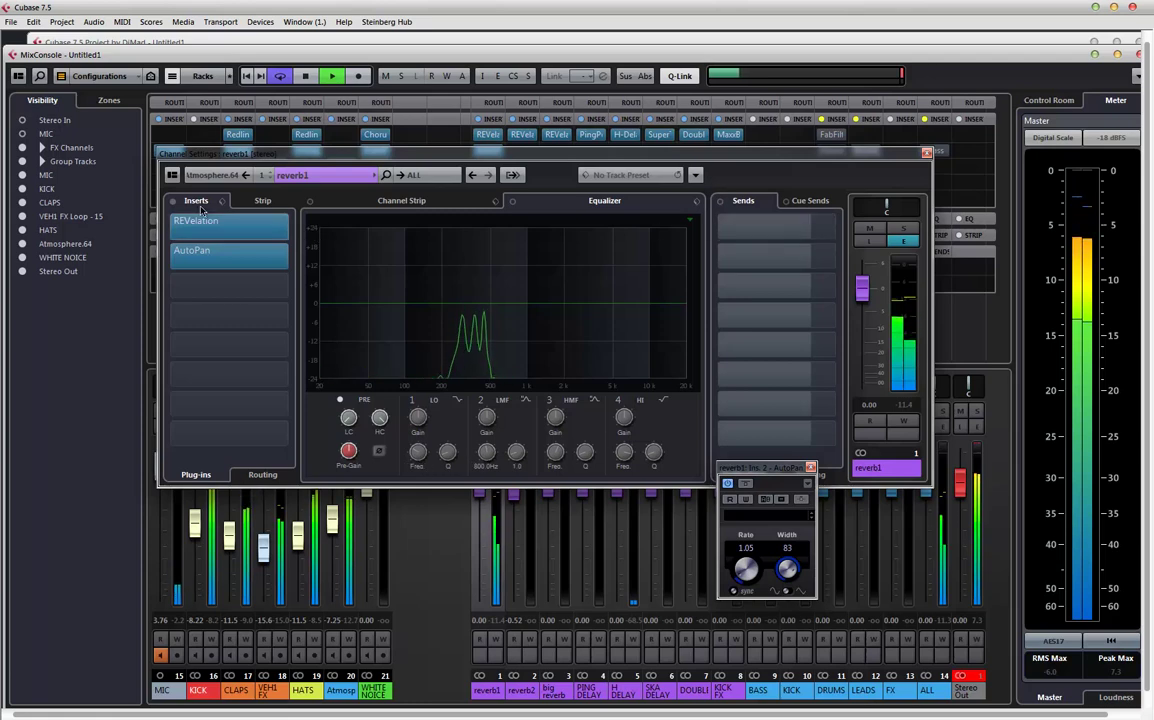
- Apply a low cut and a 1.25 kHz high cut to the reverb1 channel, and lower Atmosphere.64 to about -10.9 dB
left_click(226, 224)
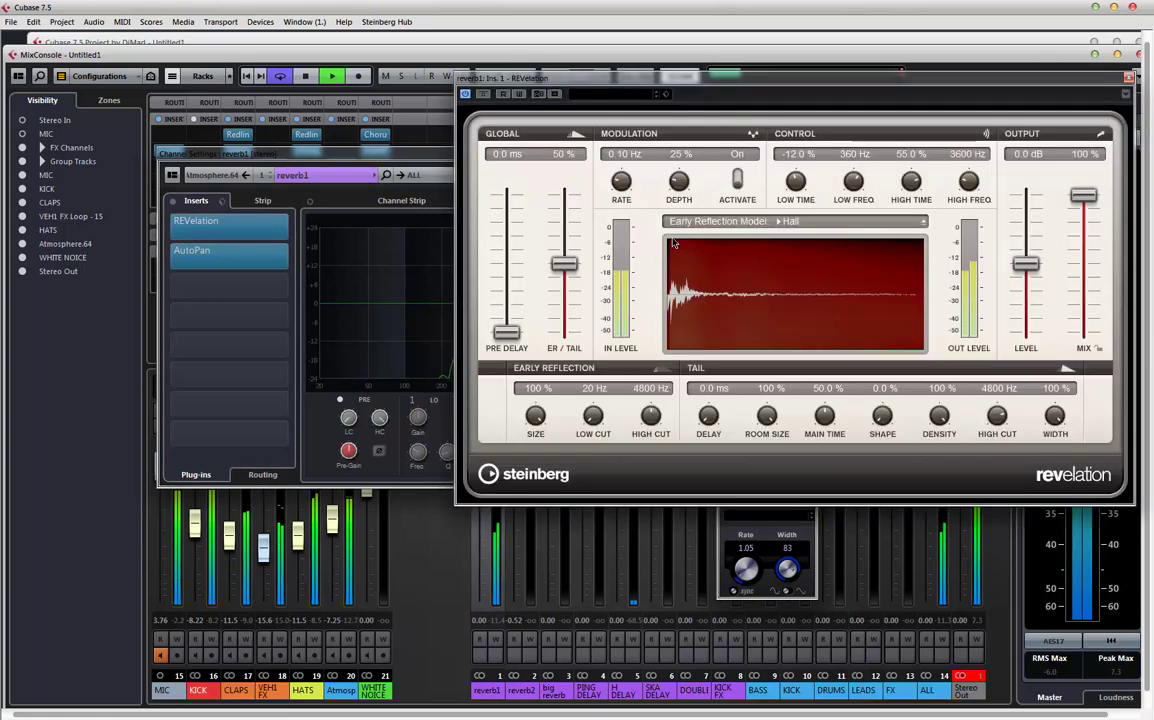
left_click(1128, 77)
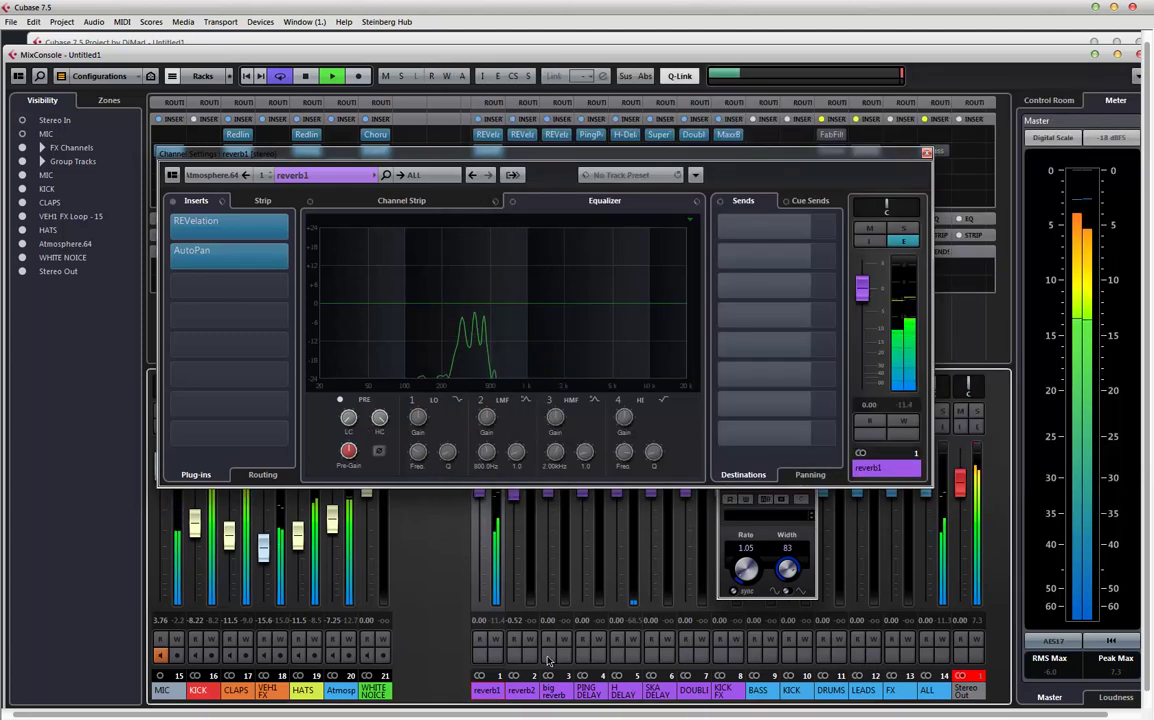
left_click_drag(347, 420, 343, 395)
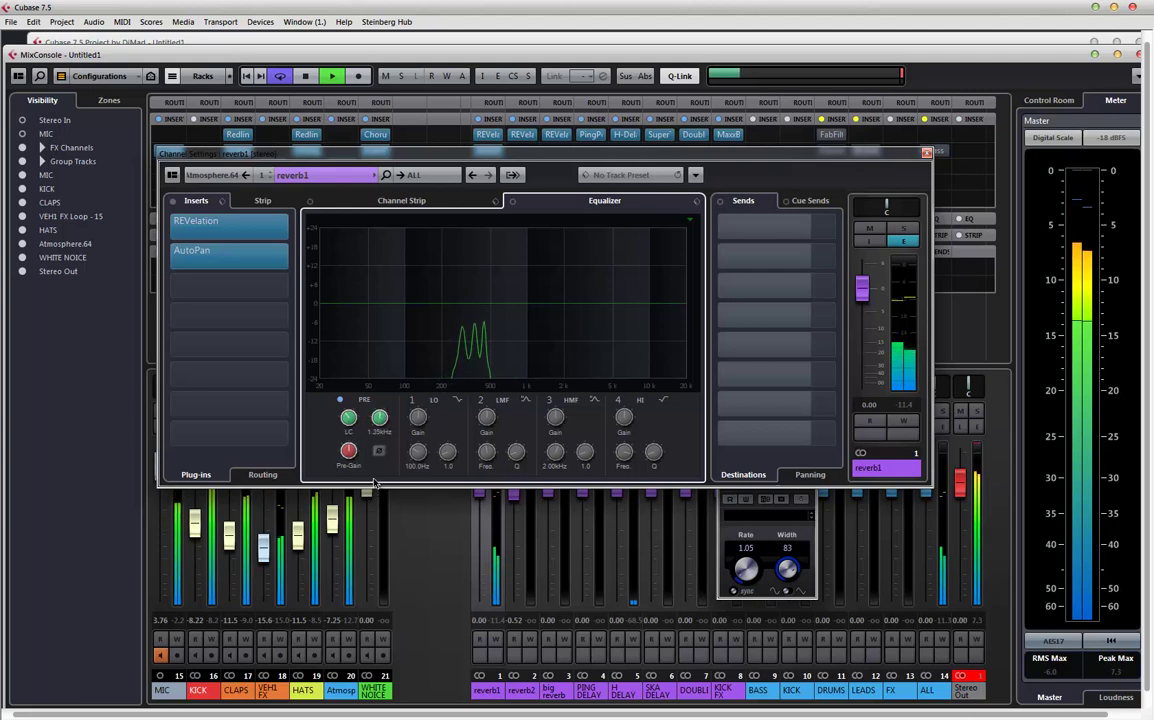
left_click(926, 155)
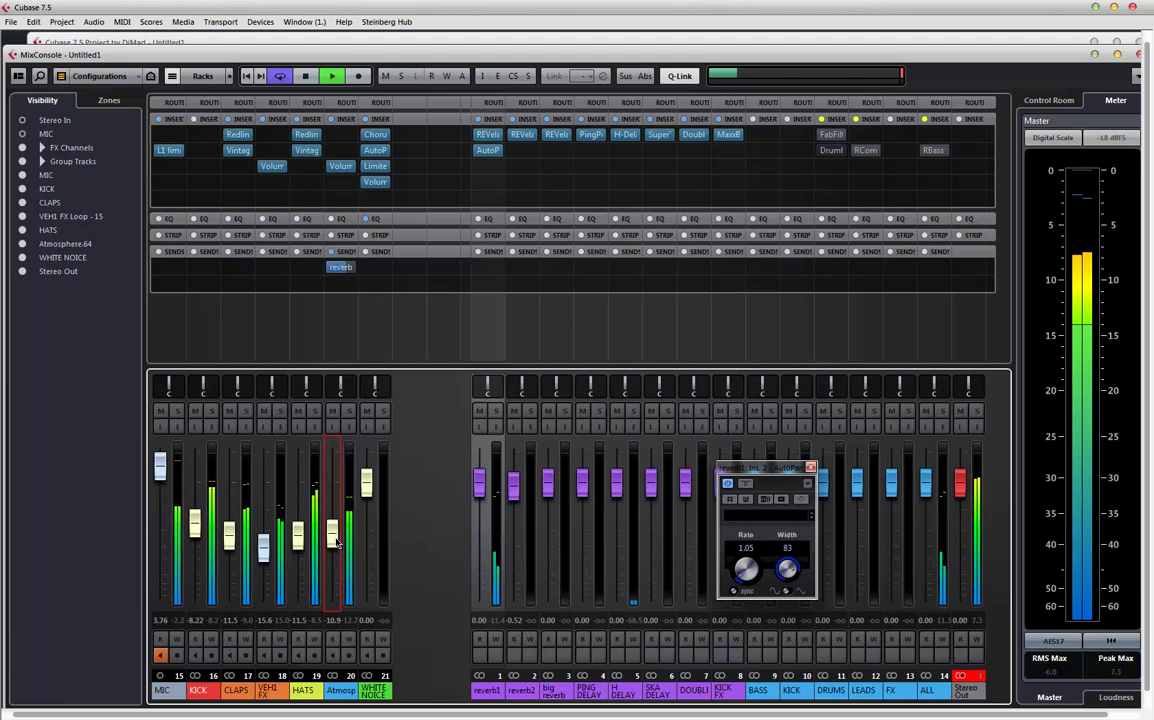
- Return to the project window, close the AutoPan window and select all parts from bar 13 to bar 17
left_click(664, 39)
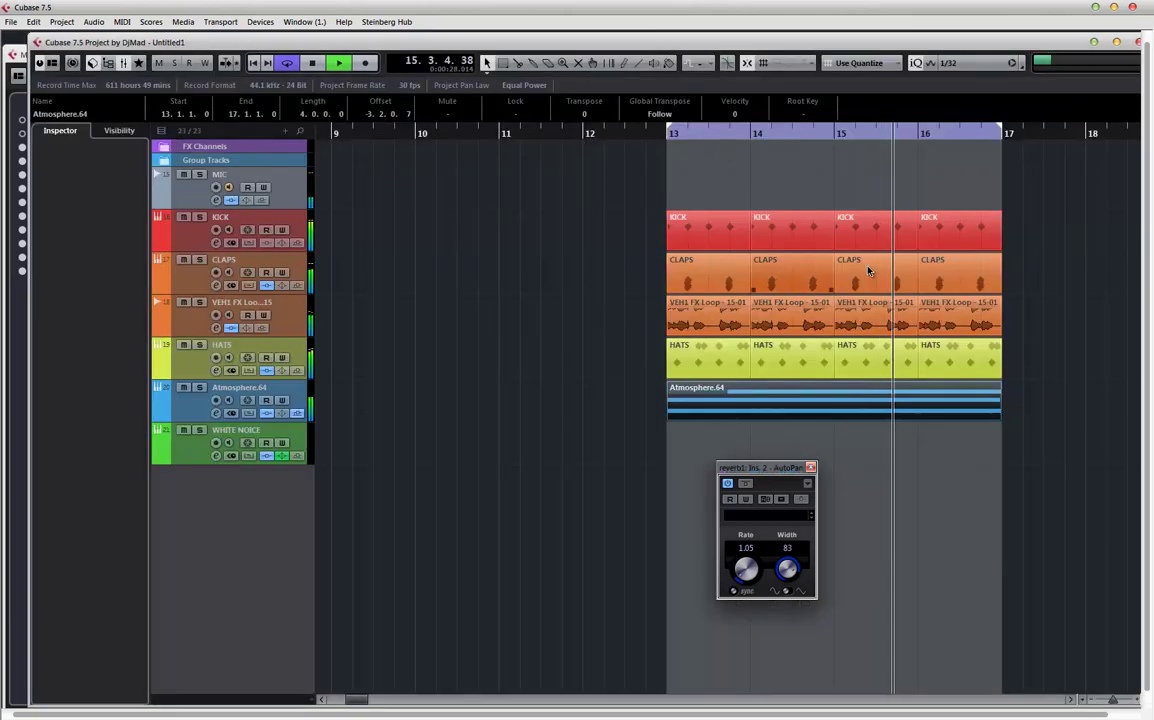
left_click(810, 467)
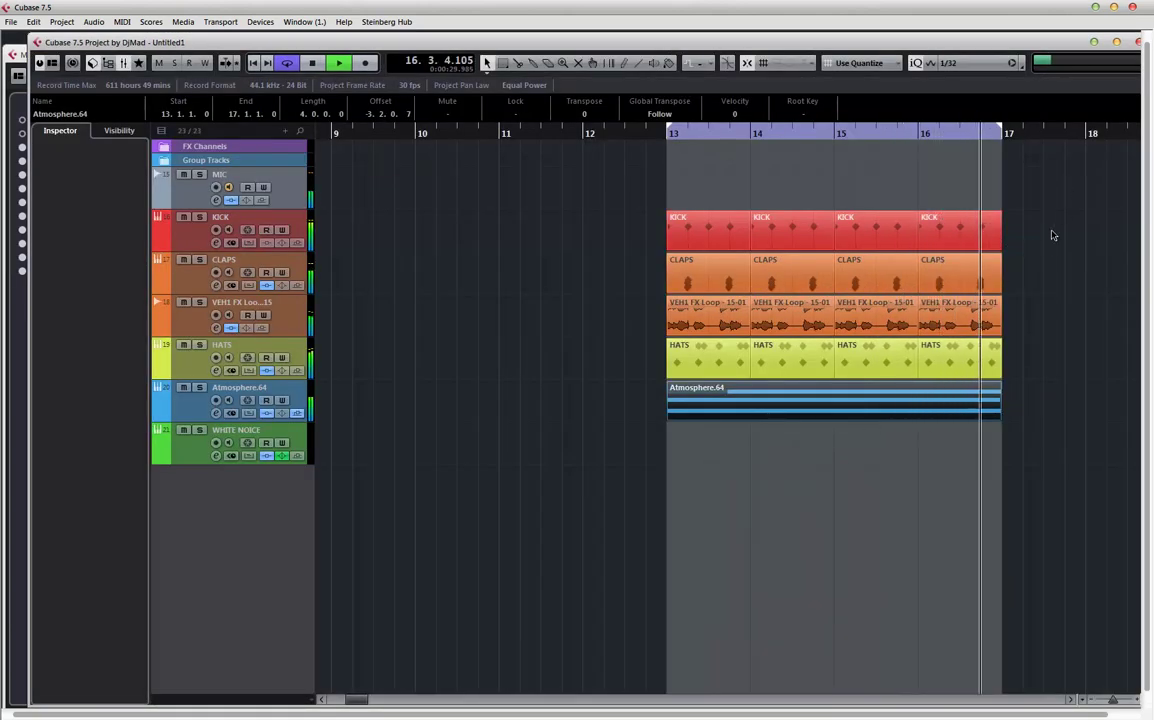
left_click_drag(785, 212, 432, 410)
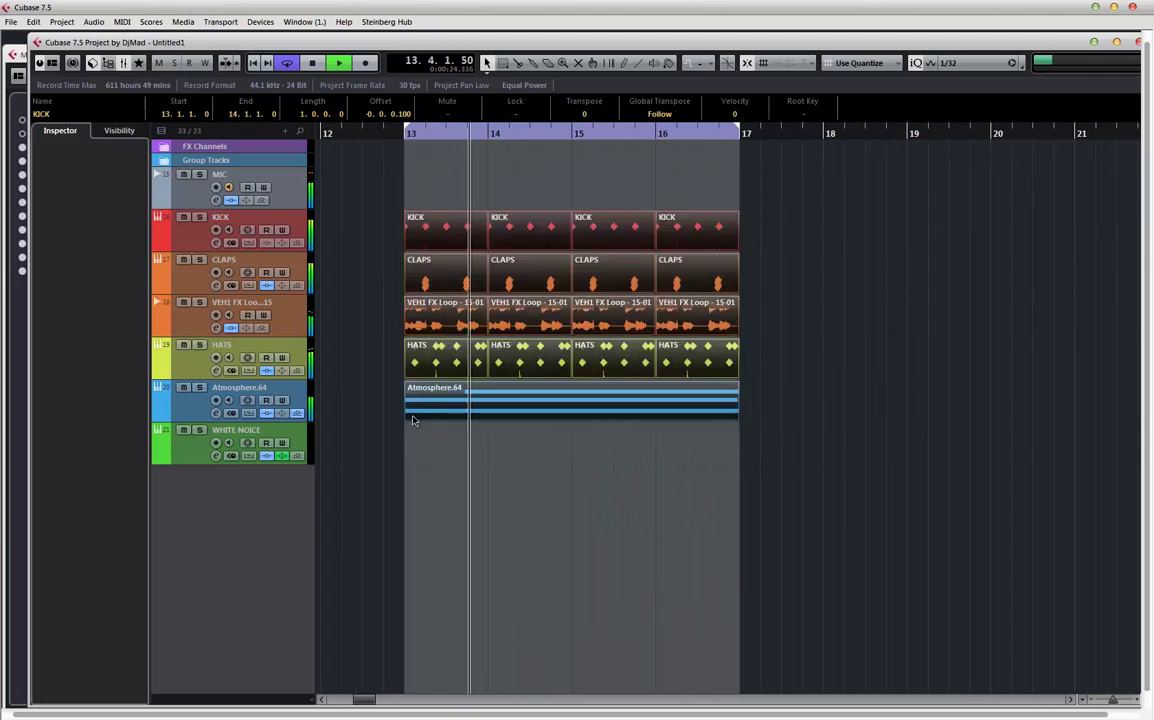
- Duplicate the selected four-bar block to bars 17–21 and open the copied Atmosphere.64 part in the Key Editor
key("ctrl+d")
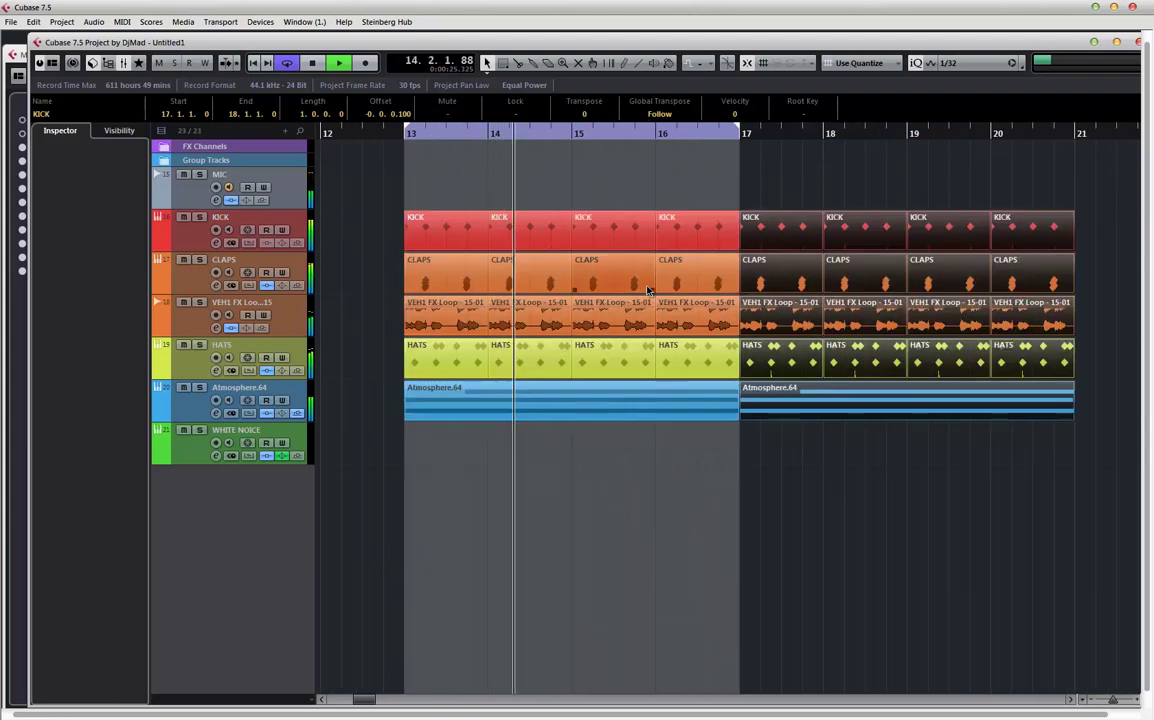
left_click(789, 407)
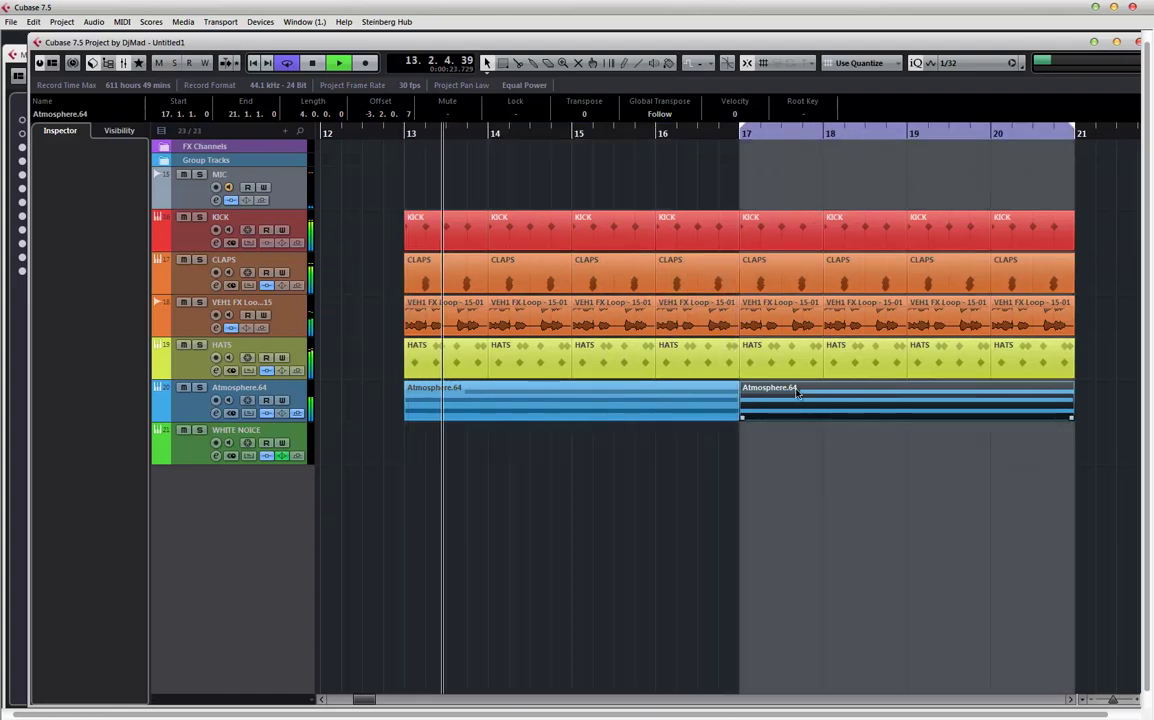
double_click(790, 392)
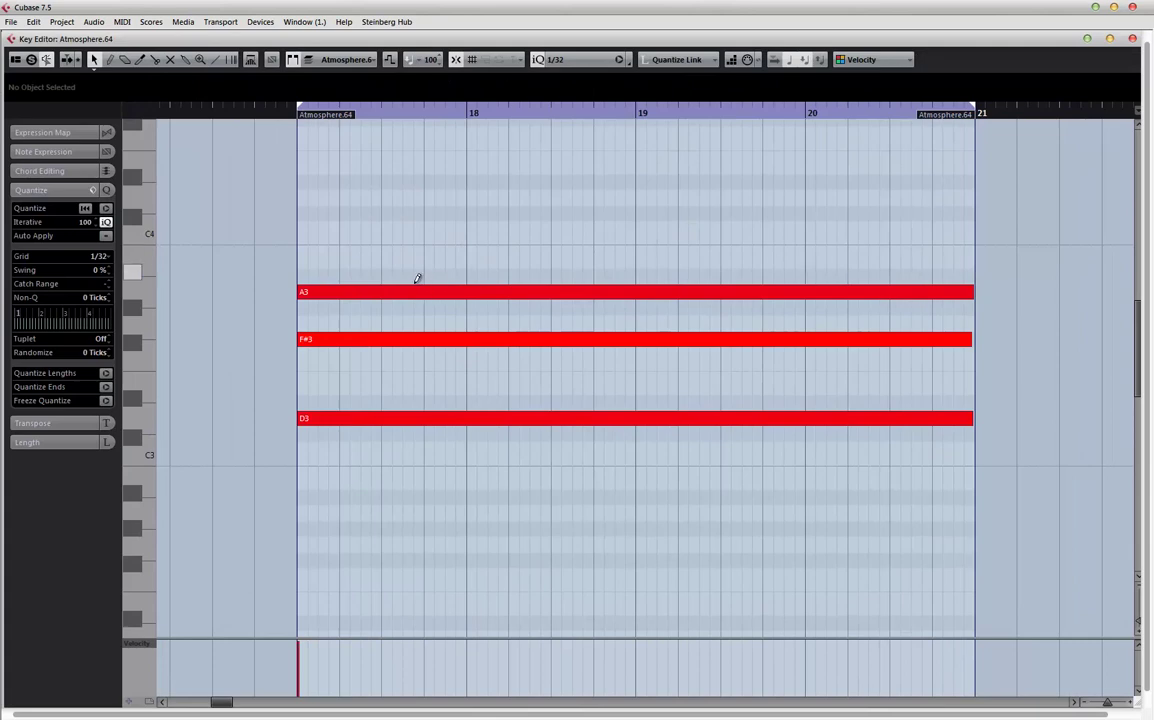
- Select all three notes of the sustained D3, F#3 and A3 chord and split them at 17.2.1
key("ctrl+a")
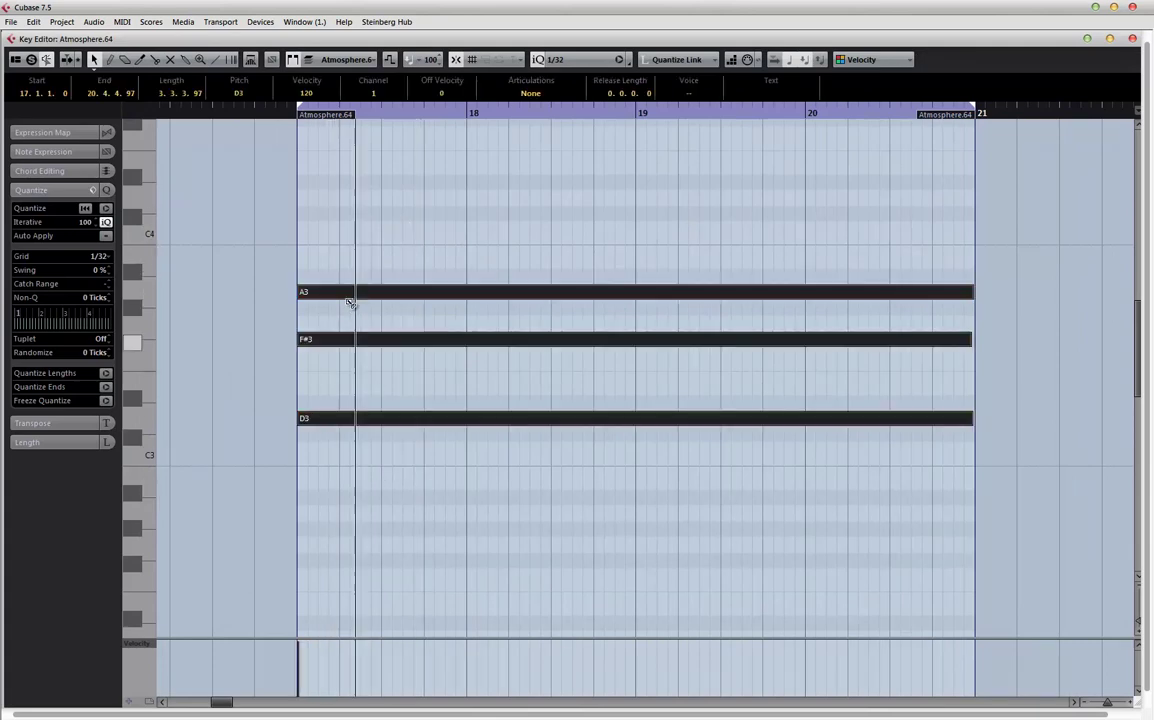
left_click(340, 292, "alt")
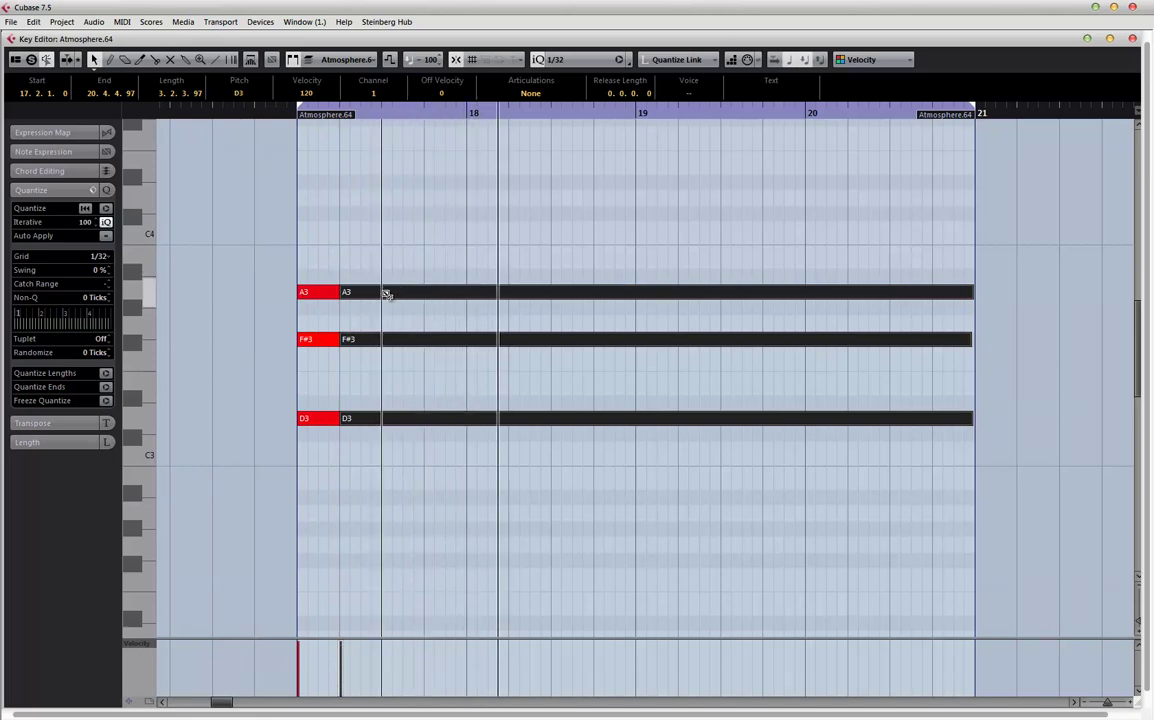
left_click(296, 113)
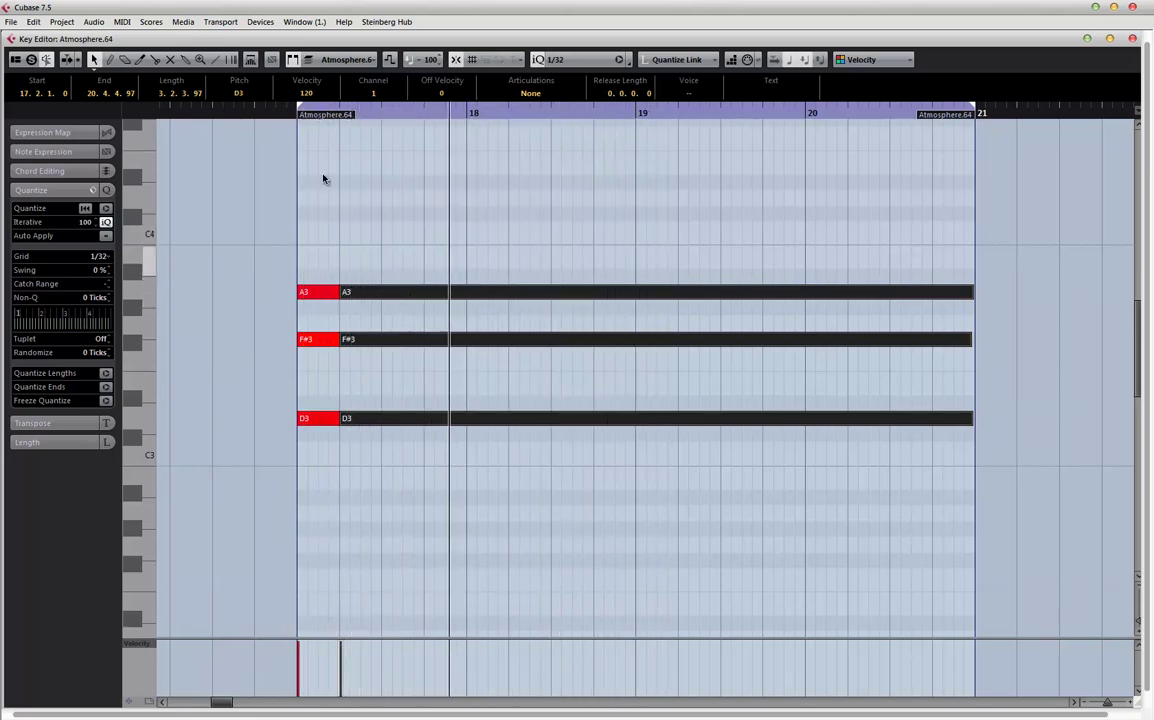
left_click(189, 117)
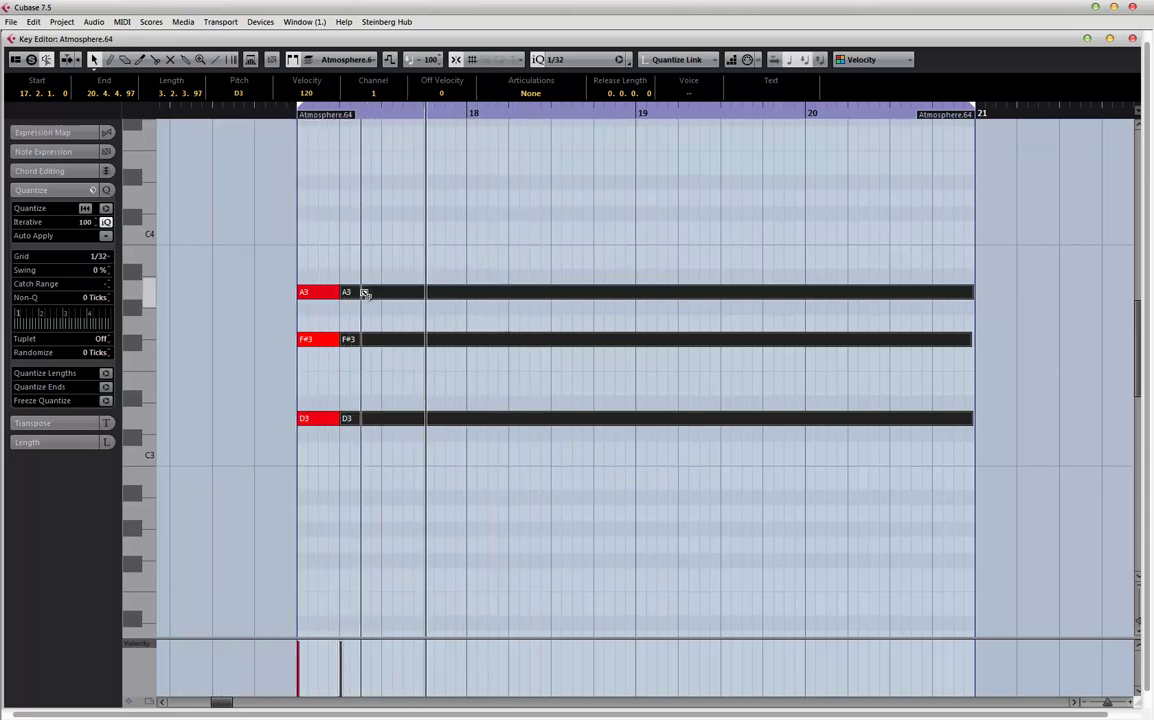
- Set the quantize grid to 1/8, then cut out and delete the chord slice between 17.2.1 and 17.2.3
left_click(578, 59)
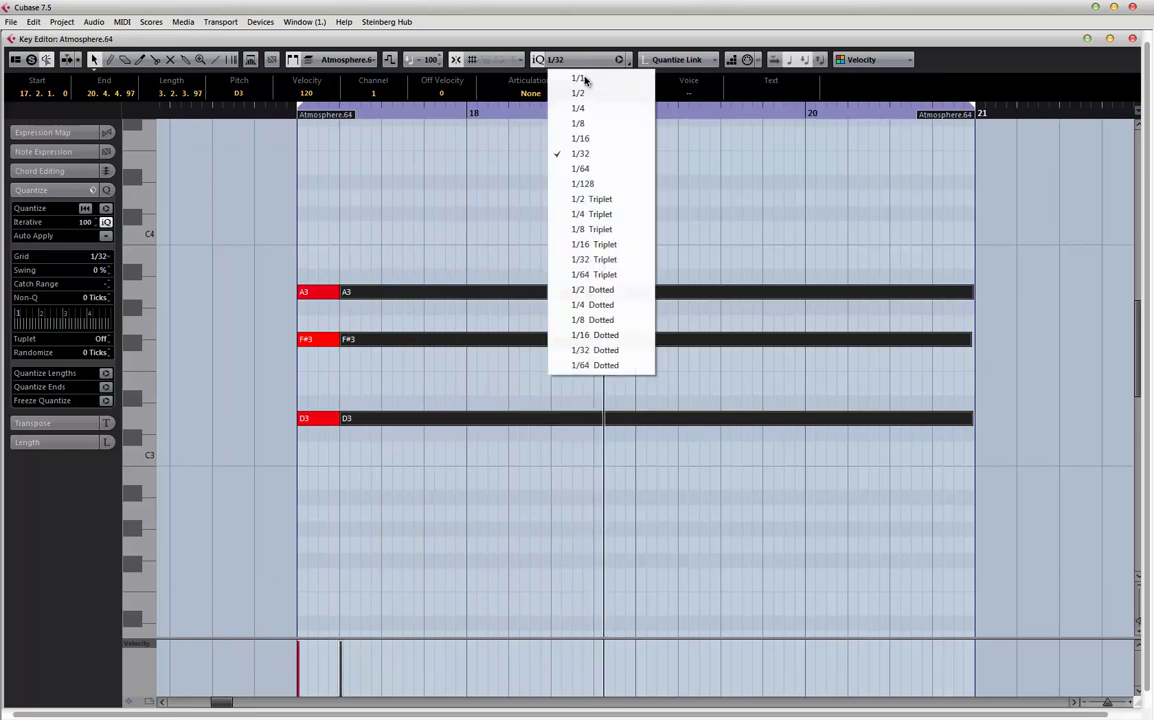
left_click(585, 137)
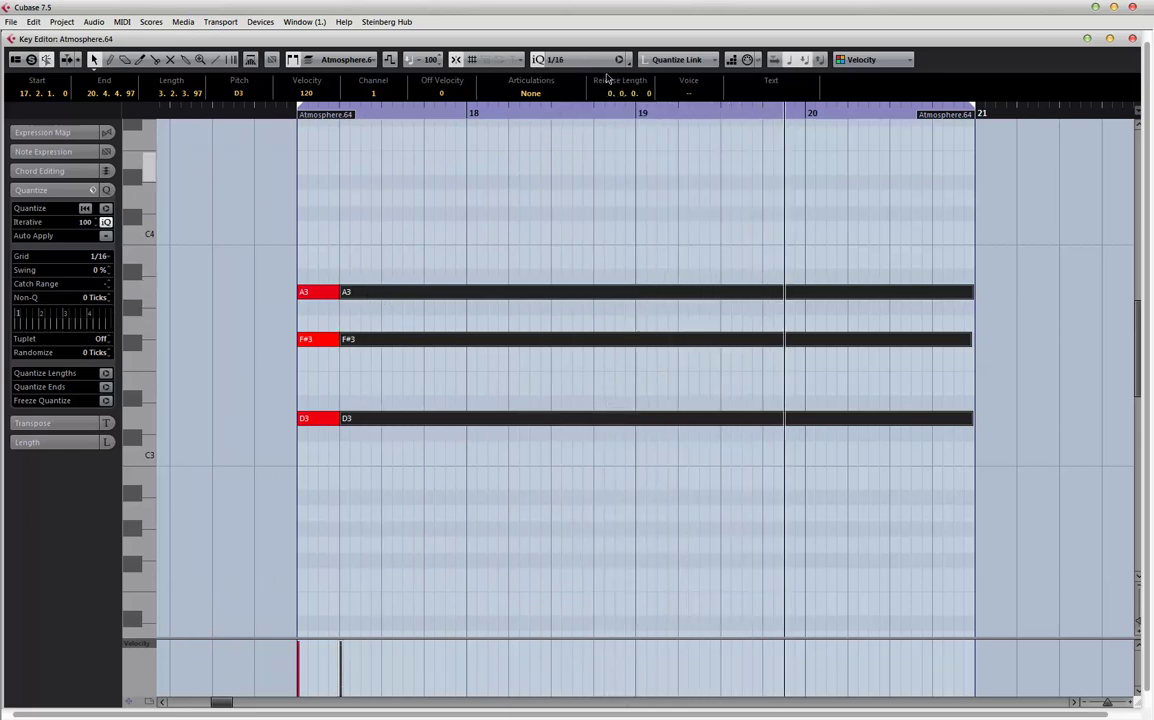
left_click(580, 59)
left_click(591, 123)
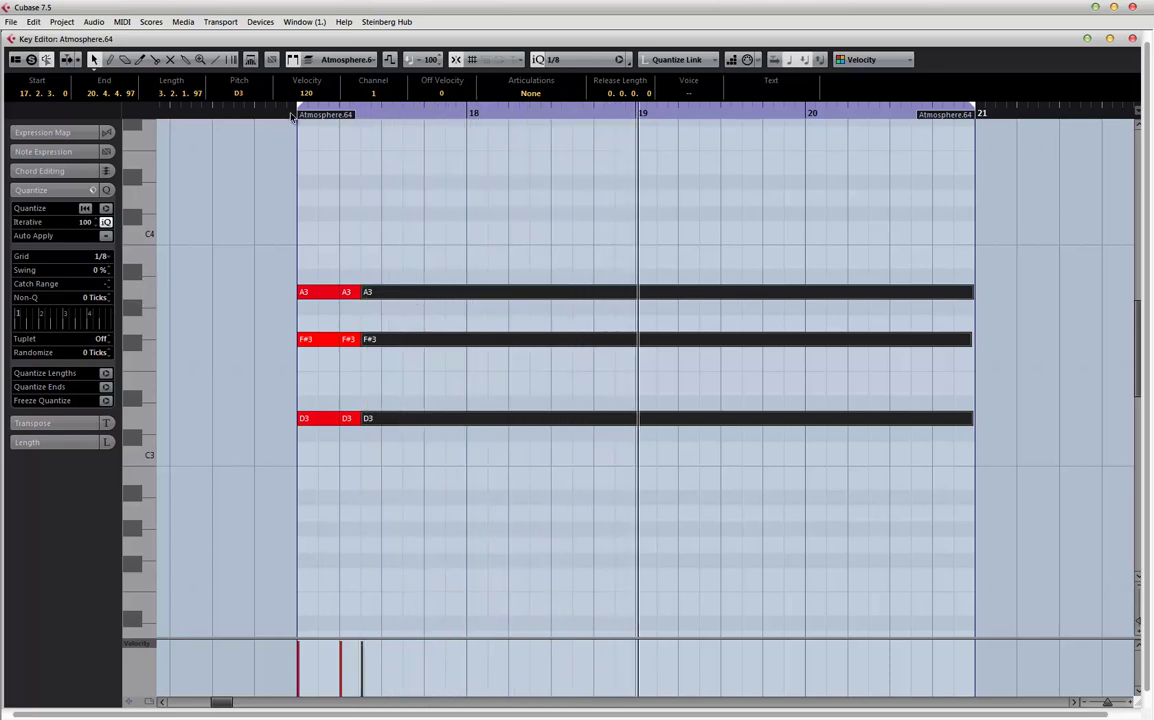
key("space")
left_click_drag(349, 265, 360, 422)
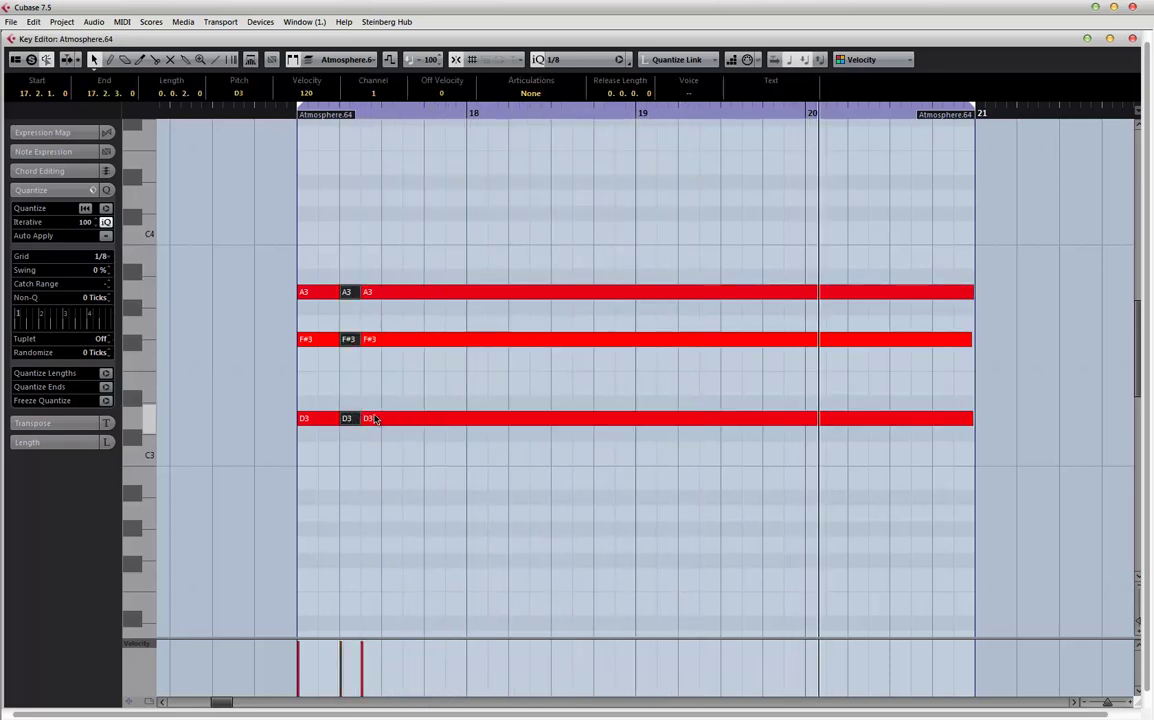
key("Delete")
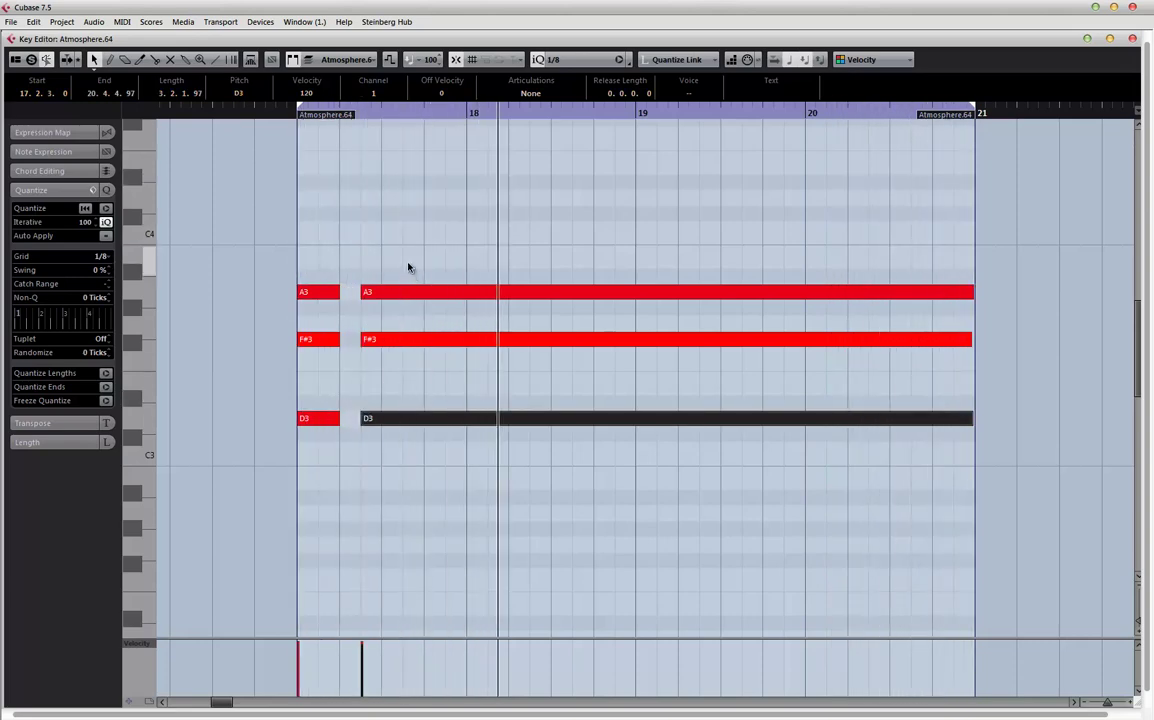
- Split the remaining long chord from 17.2.3 into consecutive one-beat chords, with the last cut at 19.3.3
left_click_drag(424, 162, 413, 486)
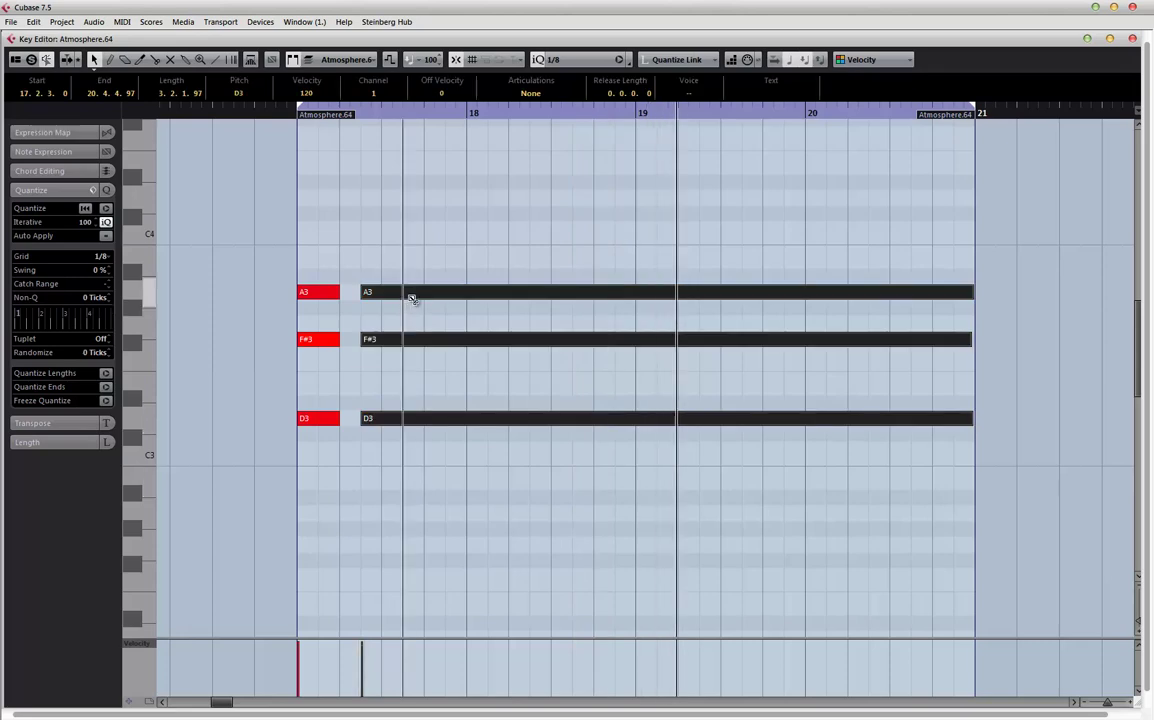
left_click(412, 296, "alt")
left_click(447, 293, "alt")
left_click(492, 293, "alt")
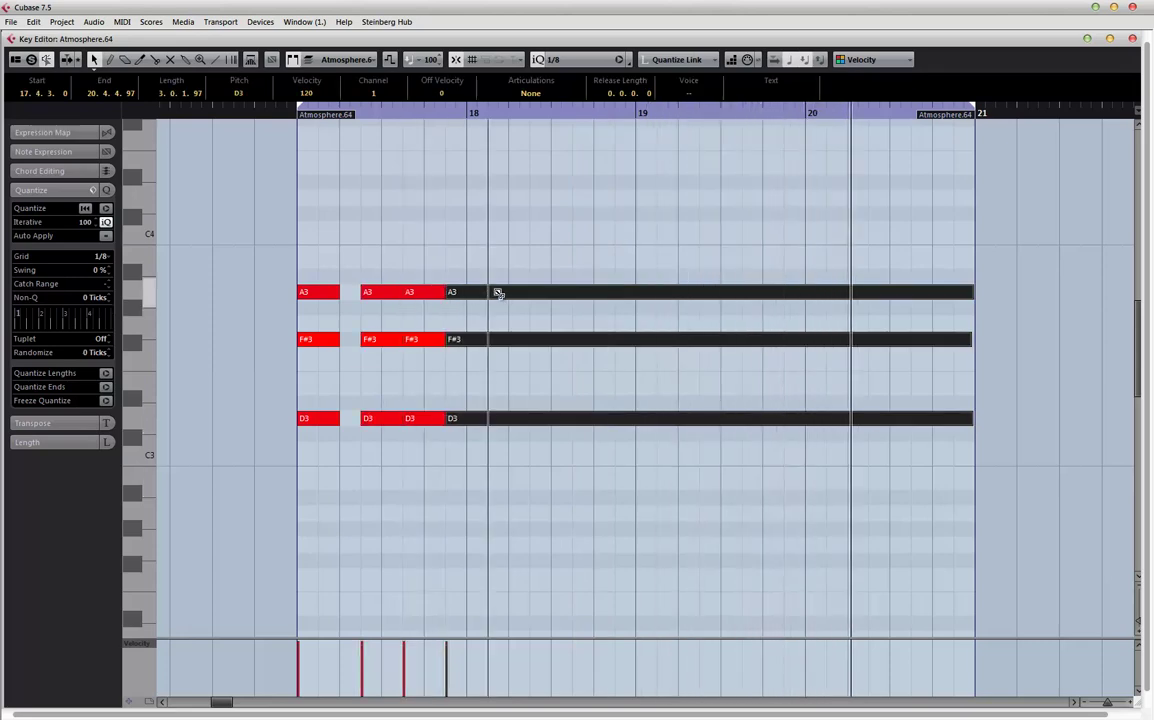
left_click(533, 293, "alt")
left_click(578, 293, "alt")
left_click(615, 293, "alt")
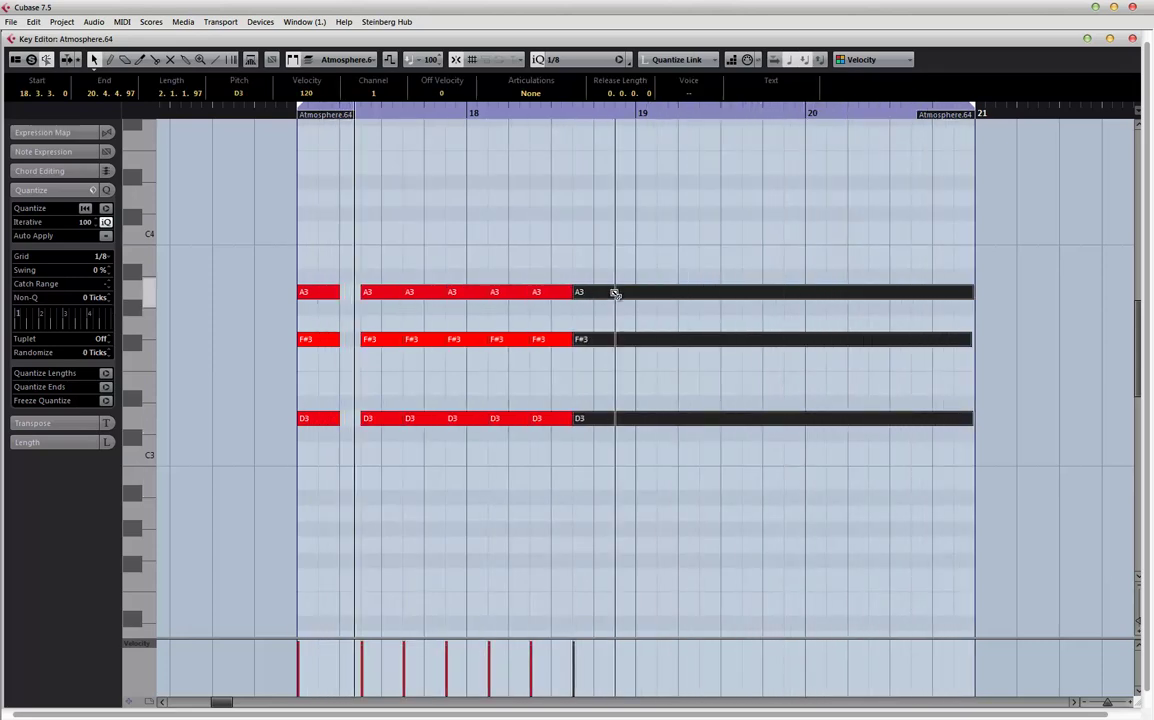
left_click(657, 293, "alt")
left_click(700, 293, "alt")
left_click(742, 293, "alt")
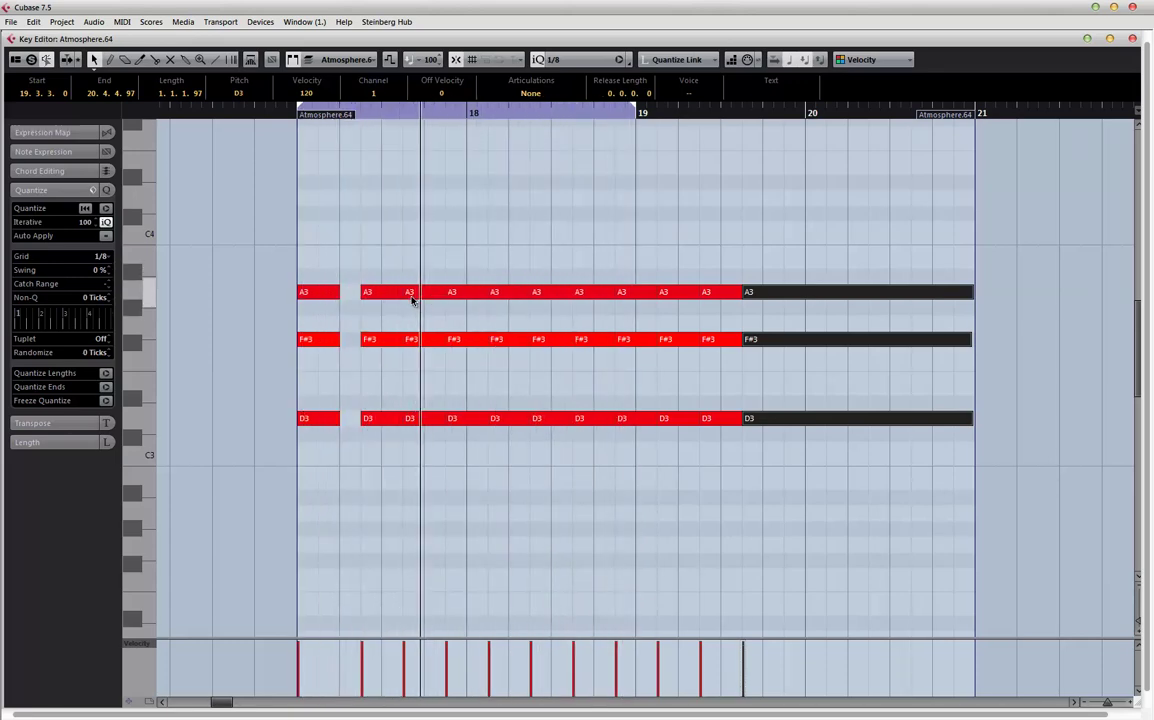
- Make the third chord start at 17.4.1, delete the chord at 17.4.3 and extend the third chord to 18.1.1
left_click_drag(412, 270, 422, 422)
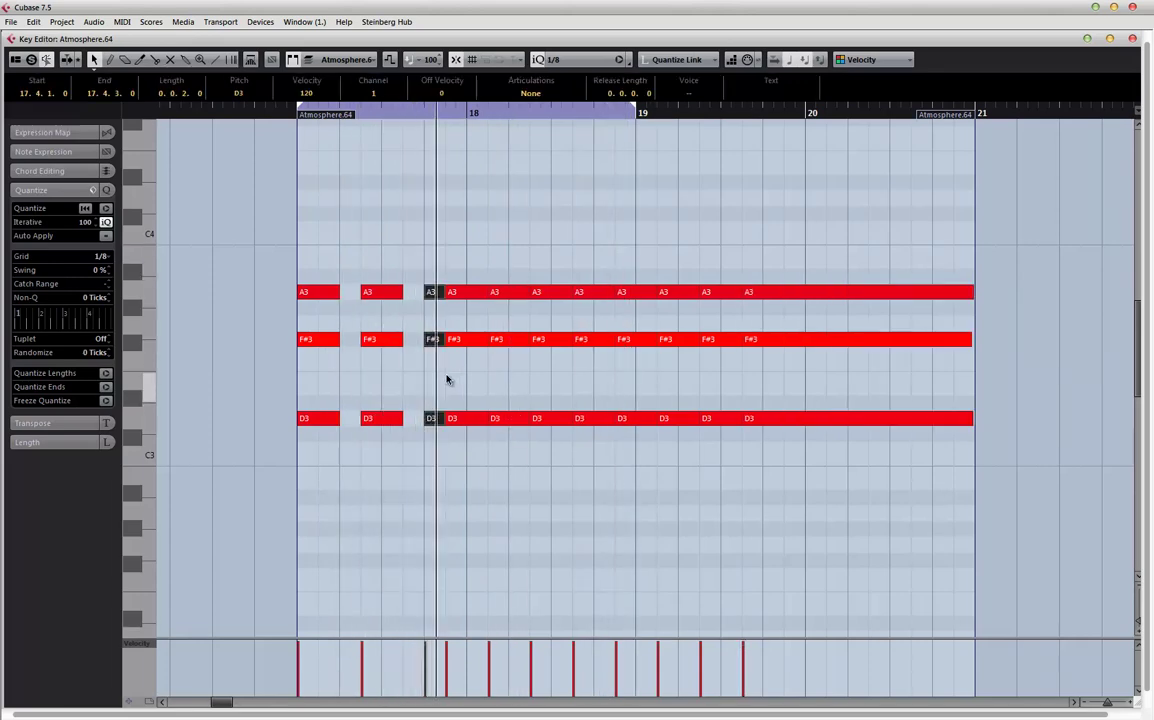
left_click_drag(458, 270, 464, 437)
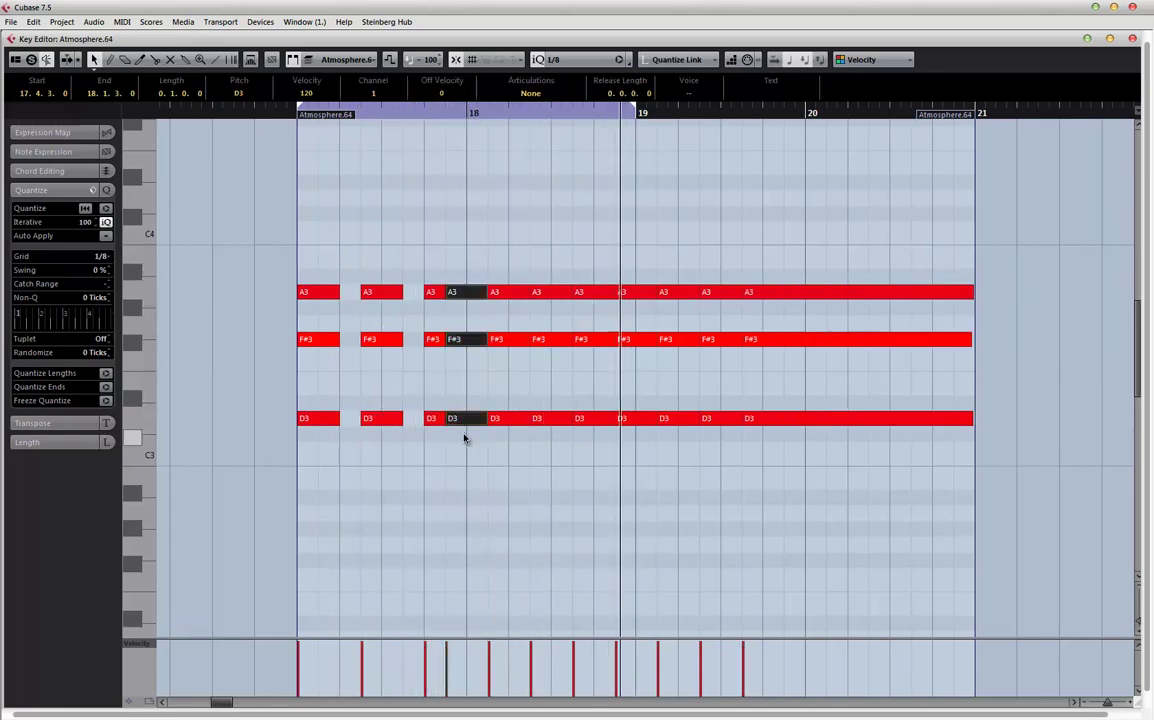
key("Delete")
left_click_drag(447, 272, 466, 425)
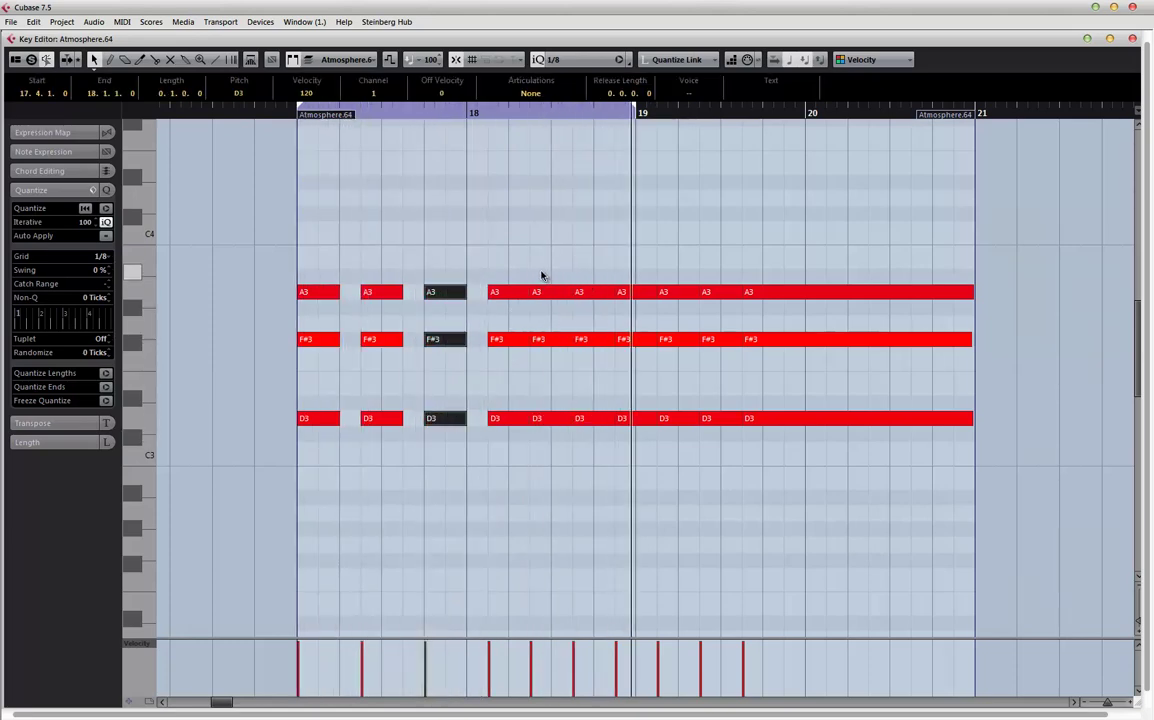
- Delete the chord at 18.2.3 and replace the one at 18.3.3 with half-beat chords at 18.3.1 and 18.4.1
left_click_drag(540, 275, 544, 446)
key("Delete")
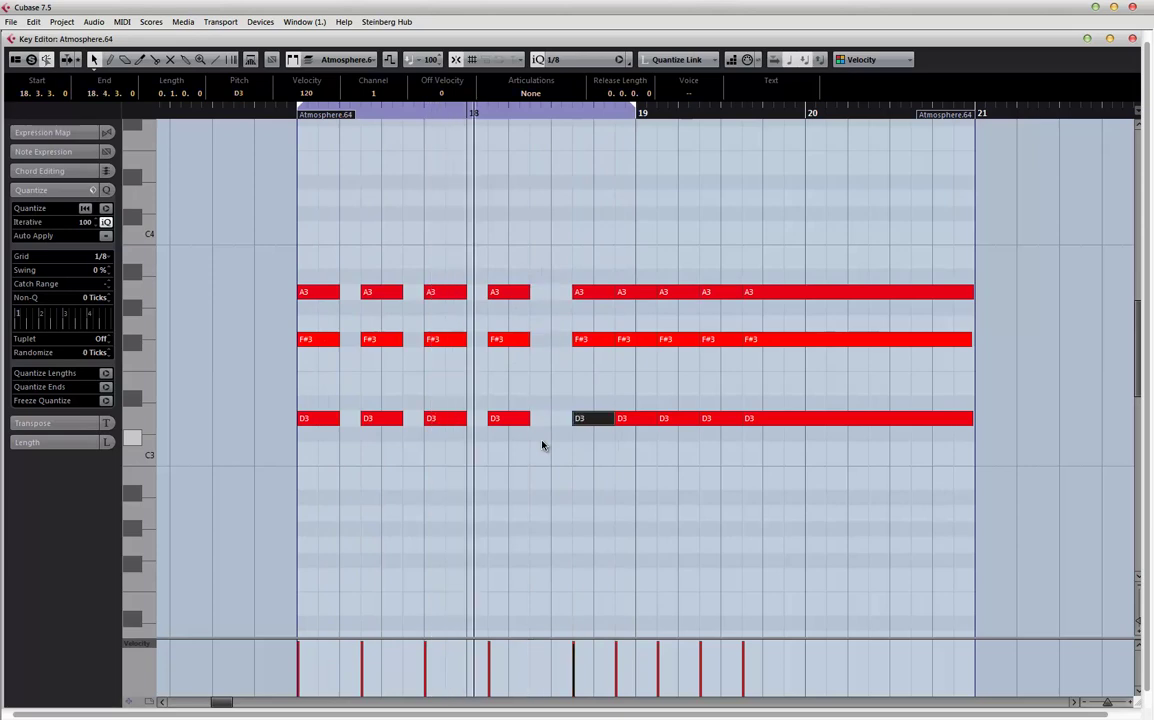
left_click_drag(588, 278, 573, 424)
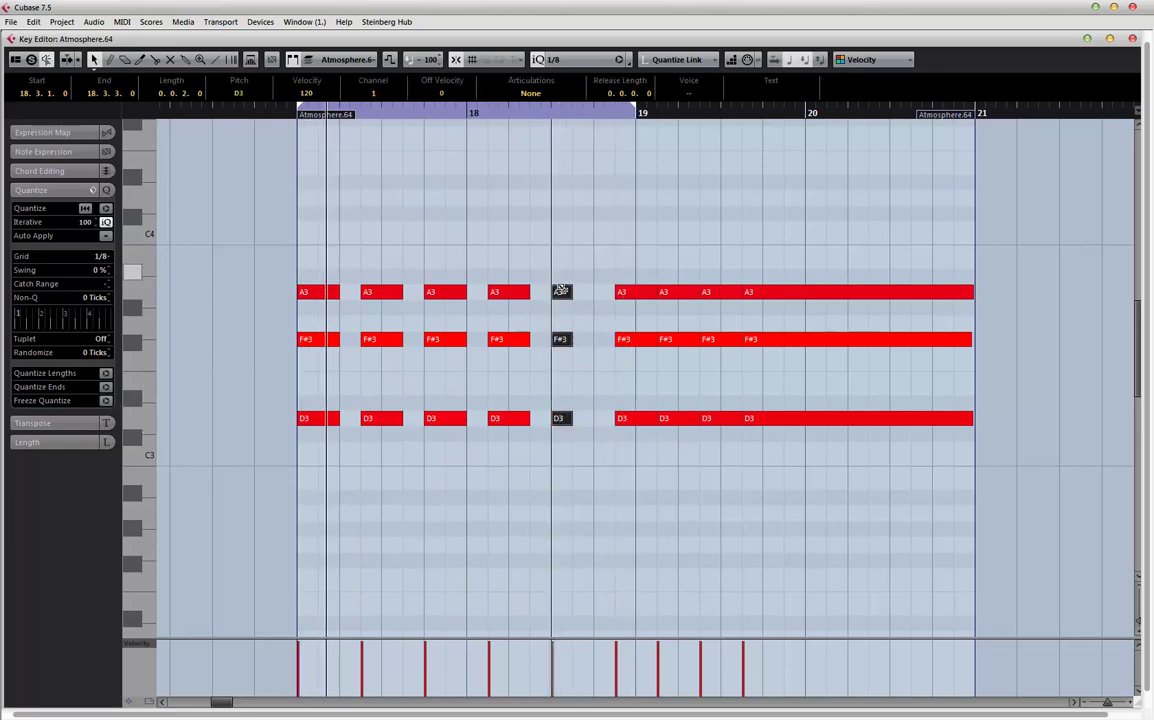
left_click_drag(562, 292, 599, 292)
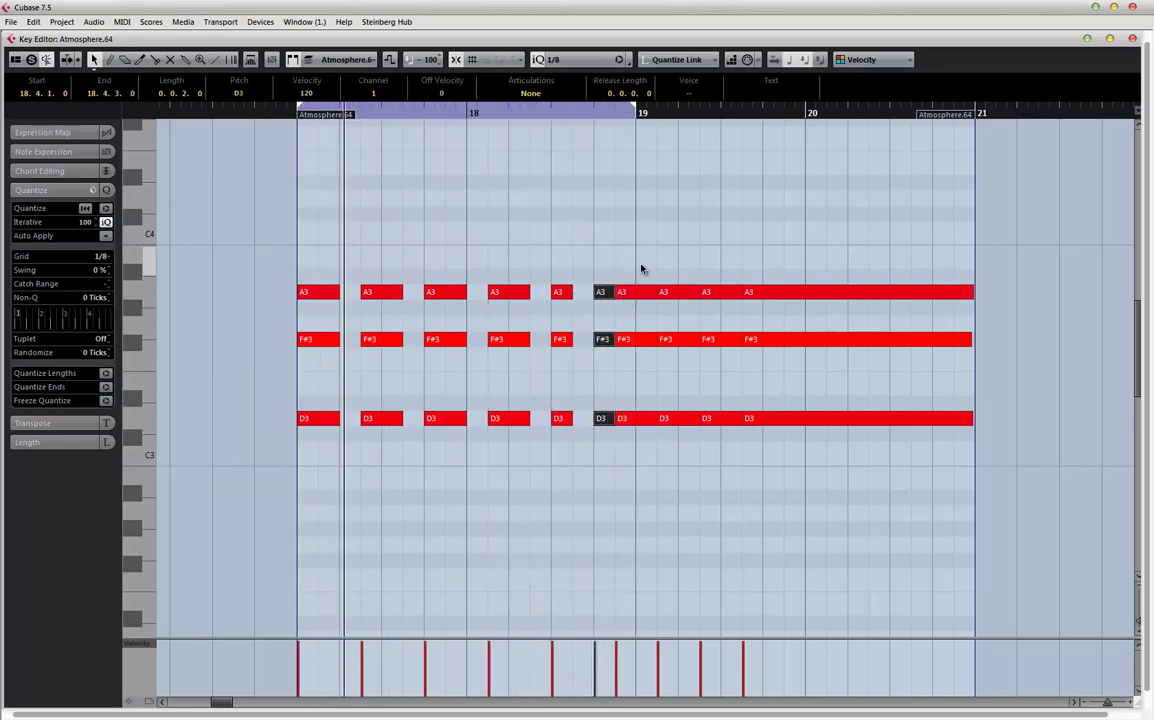
- Shorten the A3, F#3 and D3 notes starting at 18.4.3 so they end at 19.1.1
left_click_drag(657, 296, 636, 291)
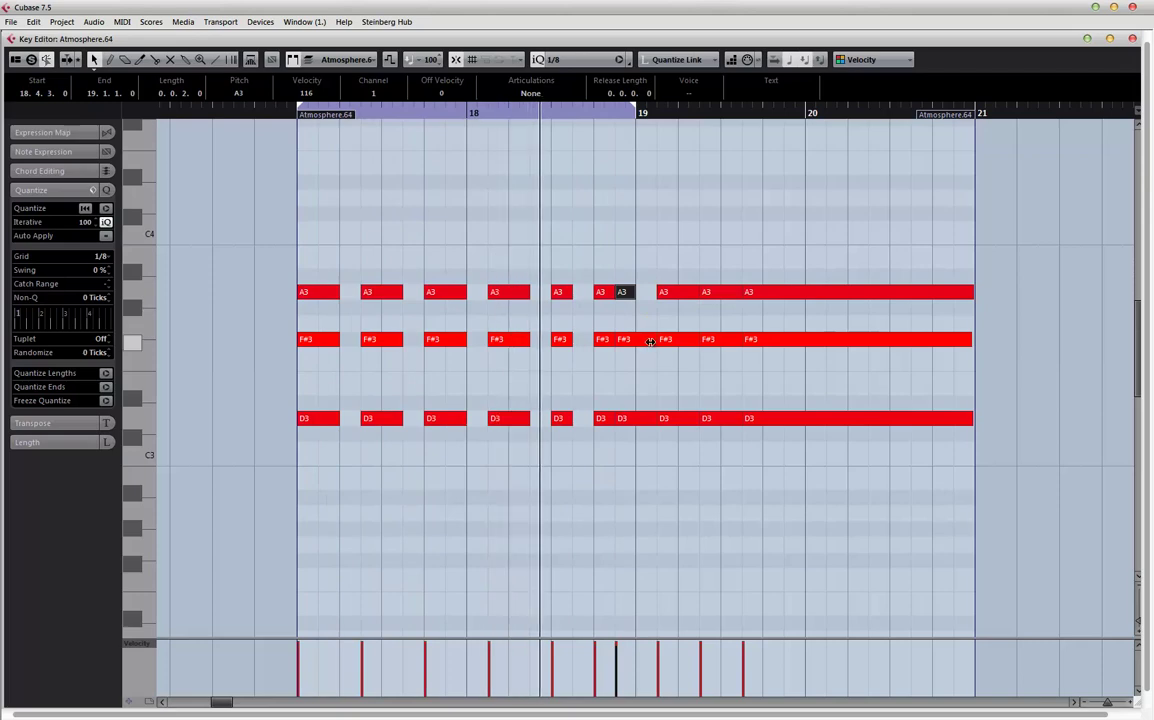
left_click_drag(650, 342, 633, 342)
left_click_drag(655, 419, 631, 430)
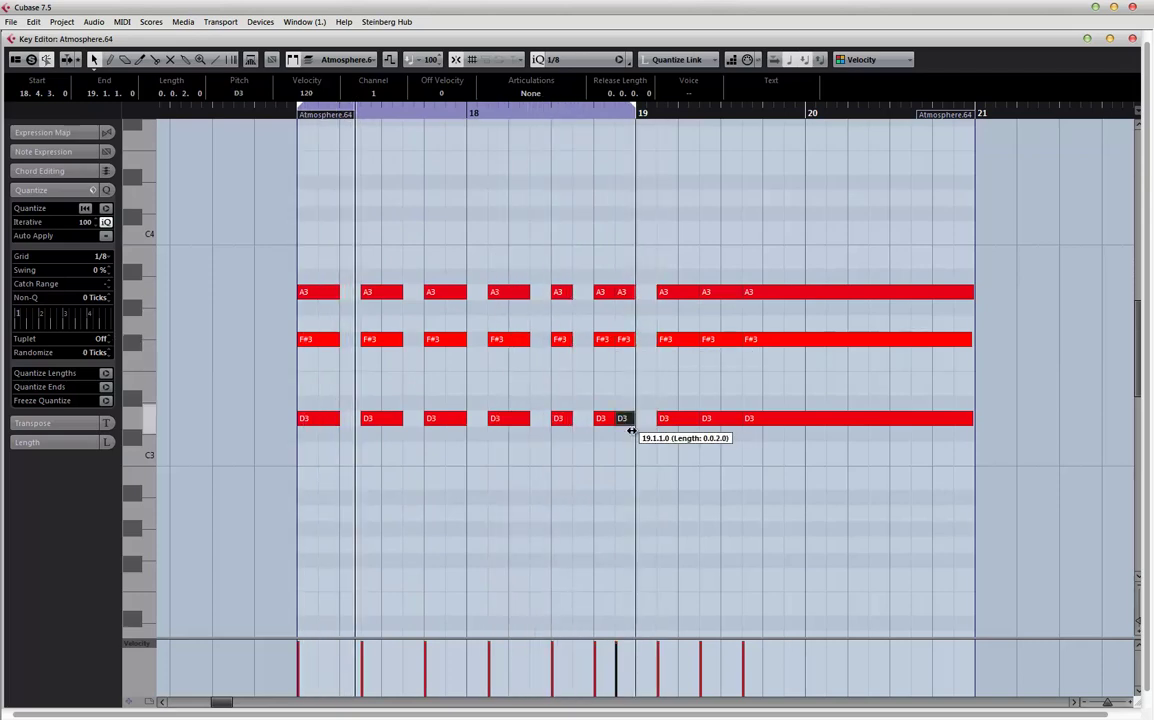
- Delete the leftover chords after bar 19 and copy the two-bar chord rhythm to start at bar 19
left_click_drag(657, 260, 958, 479)
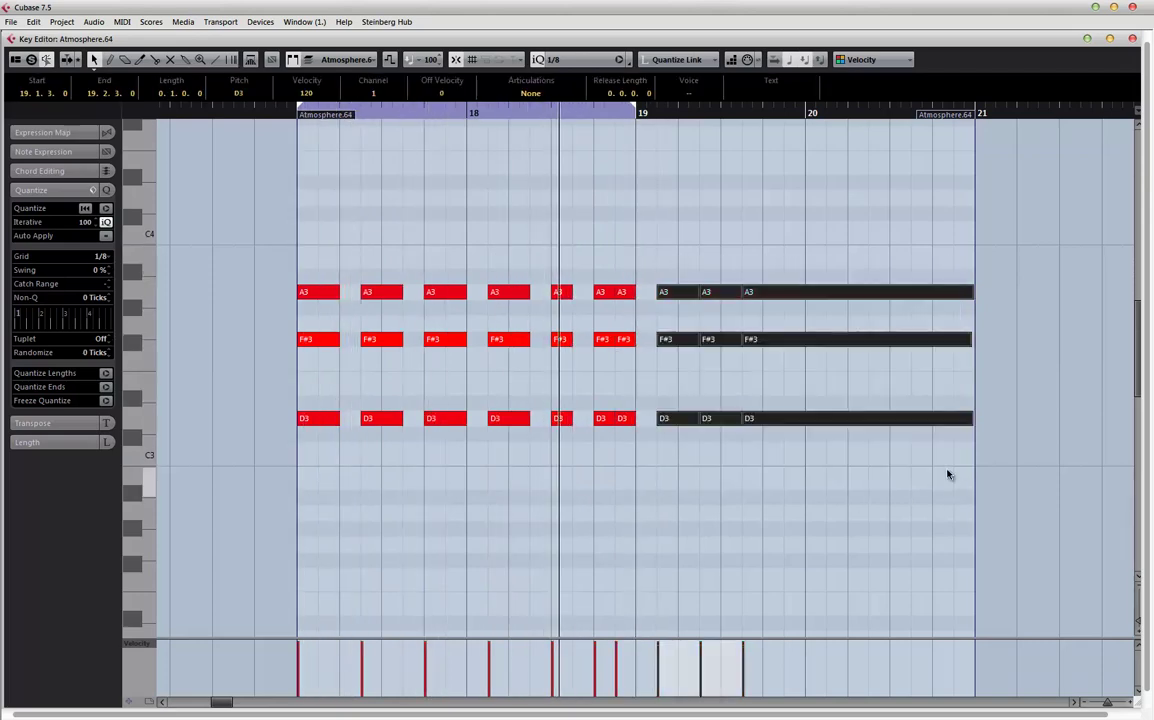
key("Delete")
left_click_drag(721, 267, 292, 476)
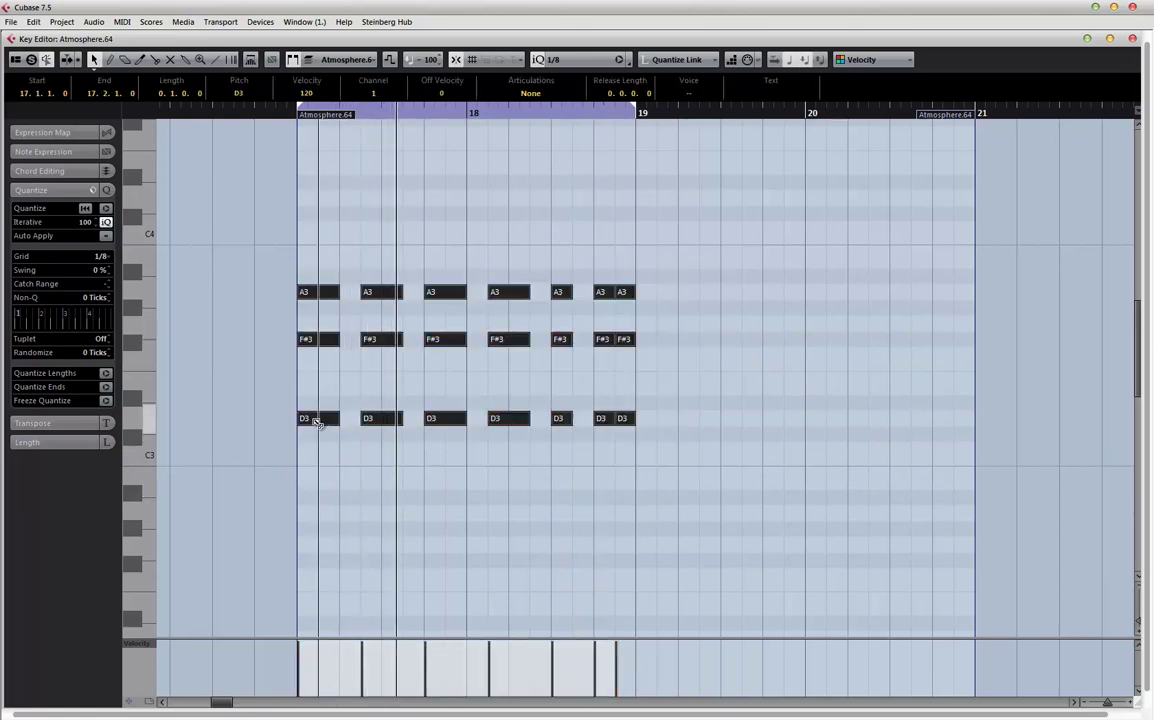
left_click_drag(316, 422, 650, 428)
key("space")
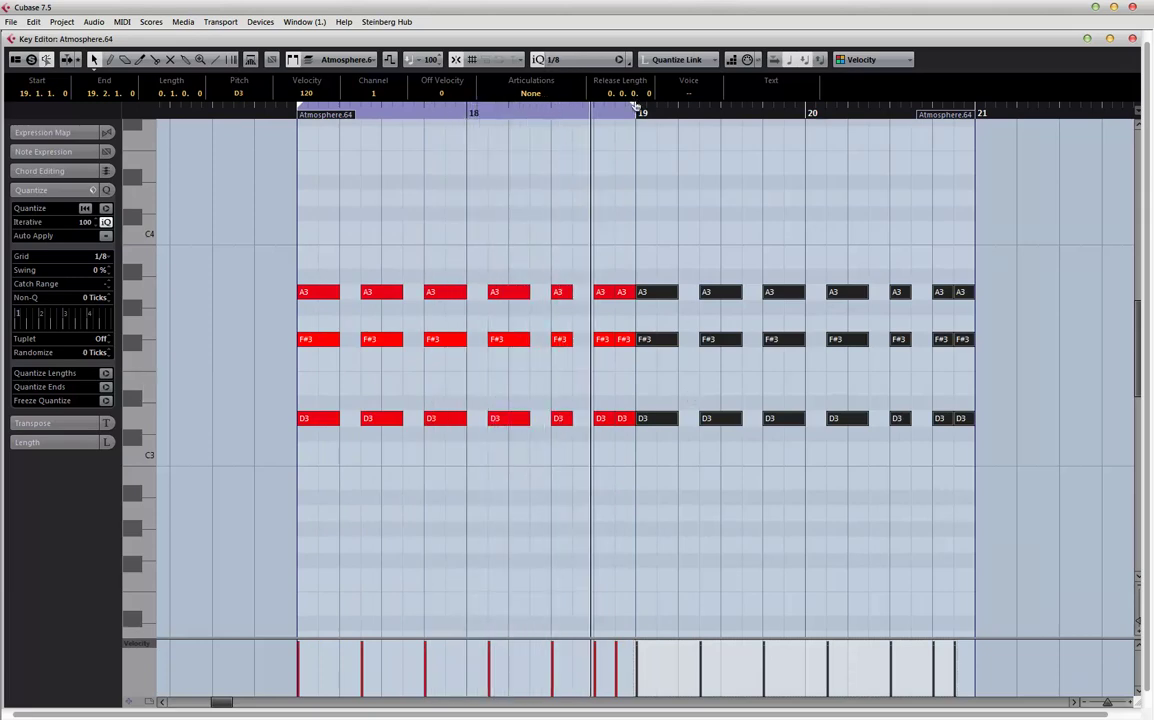
- Extend the loop's end to bar 21, close the Key Editor and set the loop's start to bar 13
left_click_drag(634, 111, 977, 113)
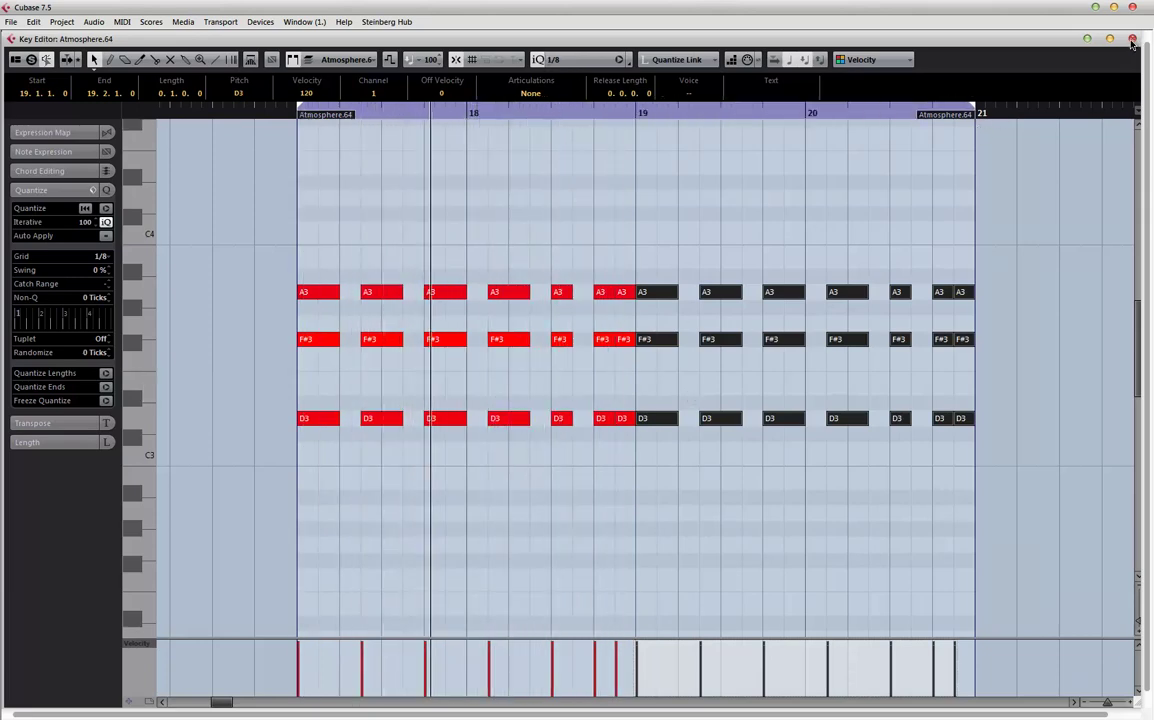
left_click(1132, 40)
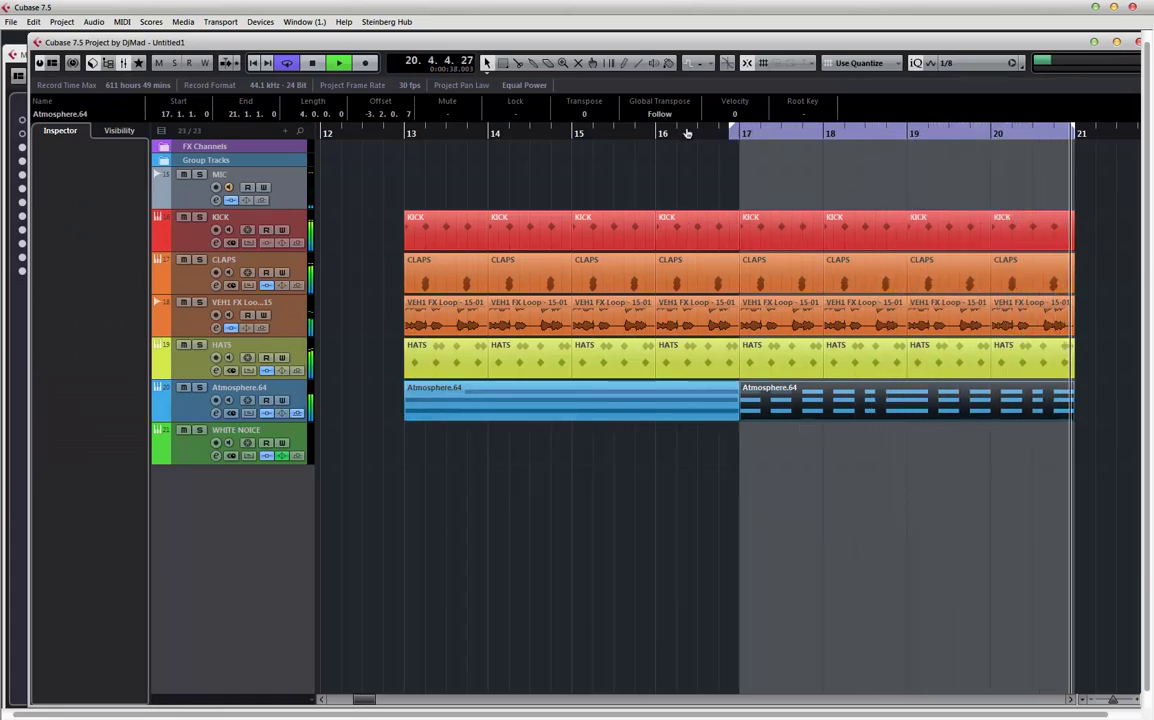
left_click(405, 135, "ctrl")
key("g")
key("g")
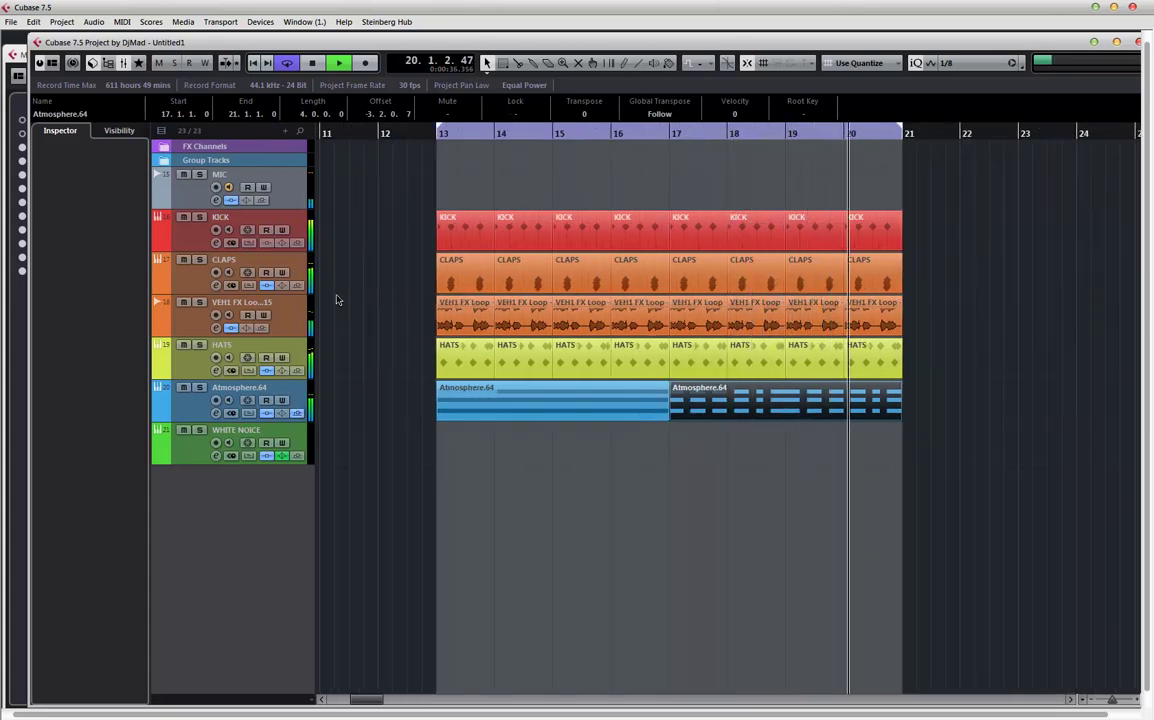
- Add an instrument track with Massive below the Atmosphere.64 track and reposition the synth's window
right_click(190, 406)
mouse_move(415, 415)
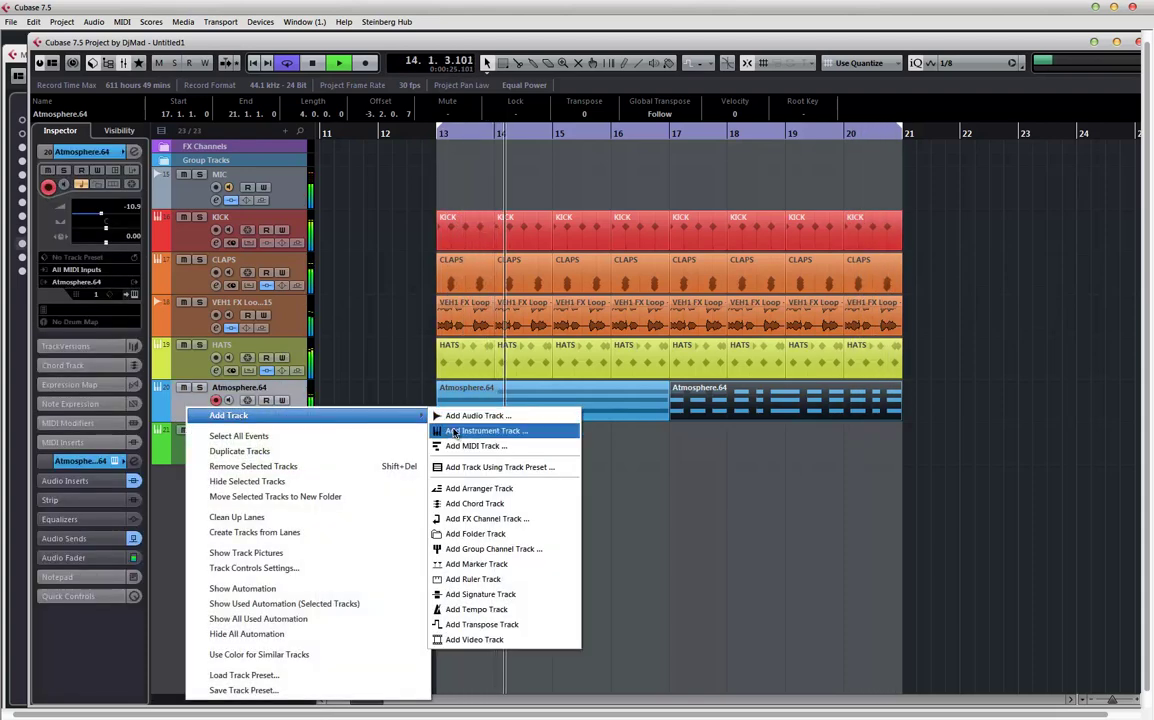
left_click(462, 431)
left_click(541, 373)
type("M")
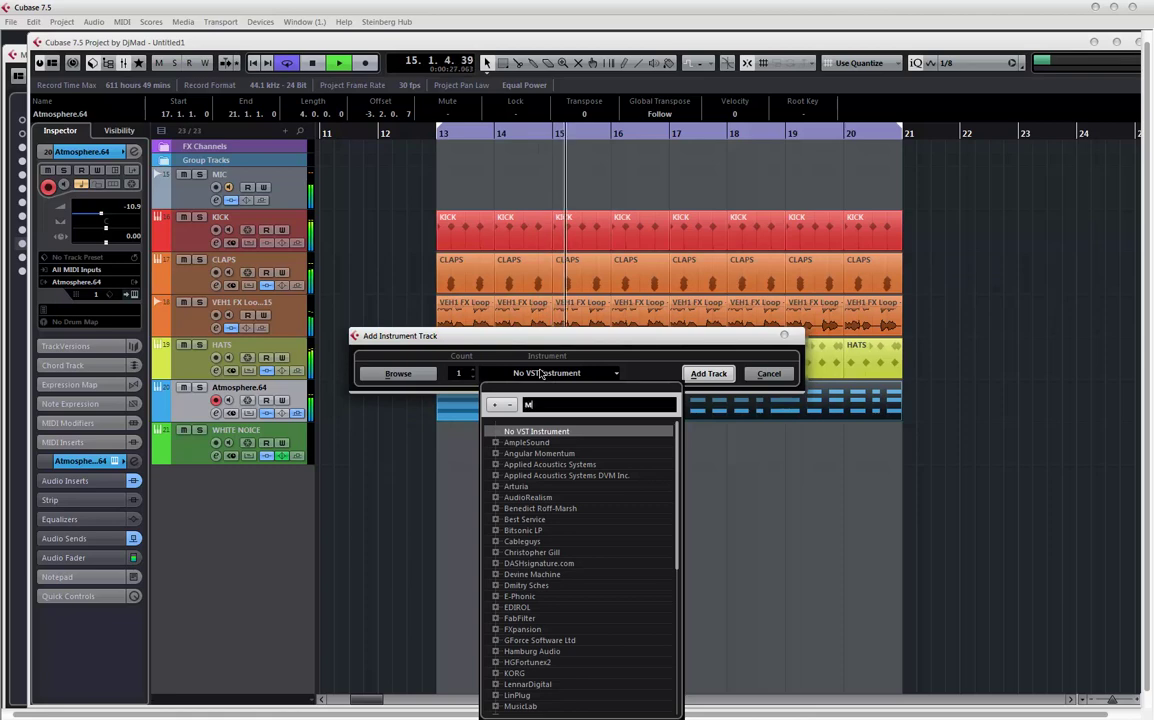
type("ASSI")
key("Return")
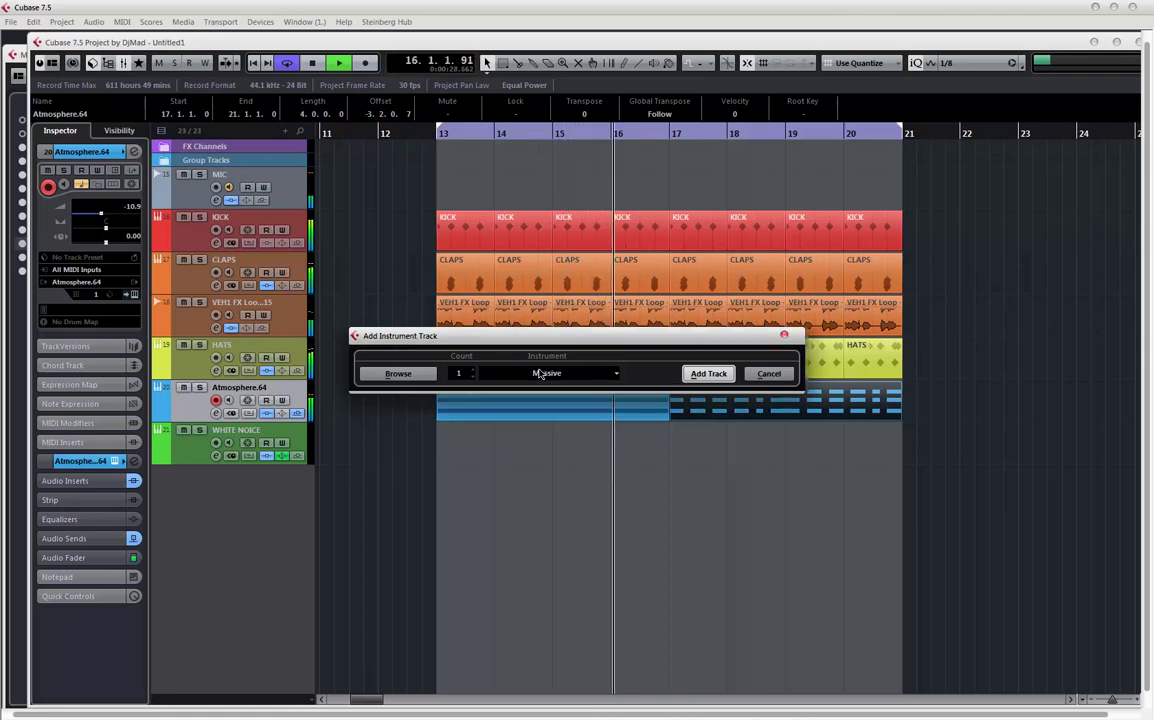
left_click(706, 373)
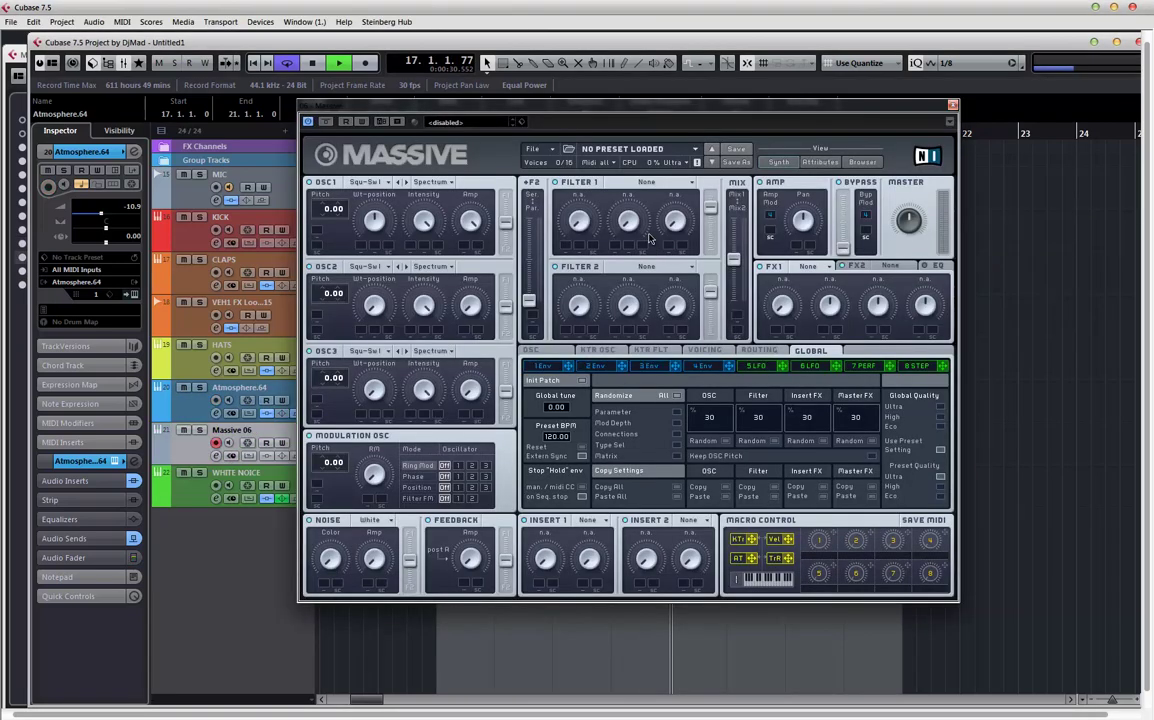
left_click_drag(629, 111, 669, 122)
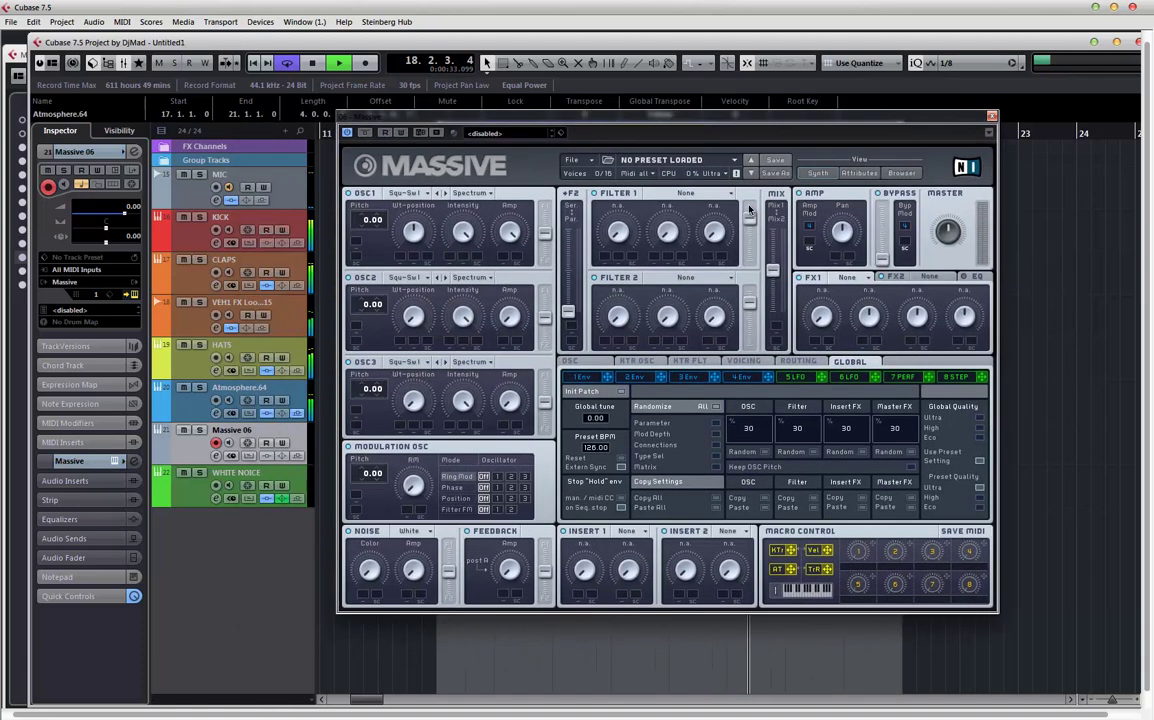
- Load the Bass/Sub preset from Massive's sound browser and close the synth's window
left_click(901, 174)
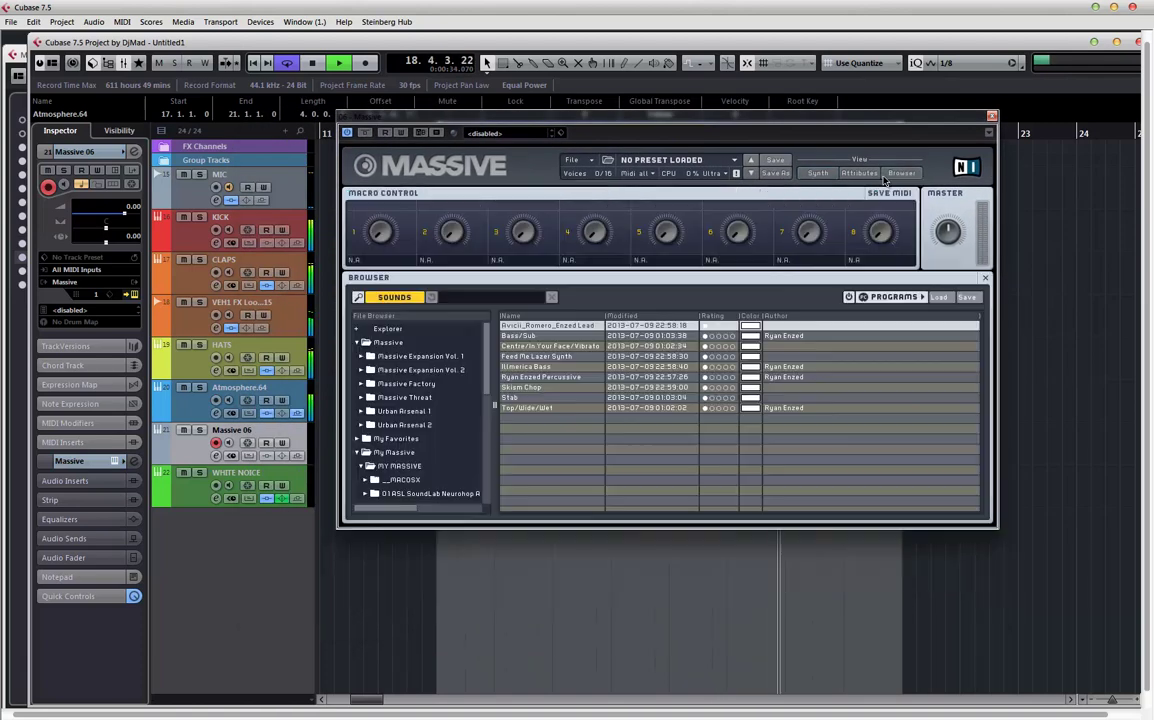
left_click(521, 337)
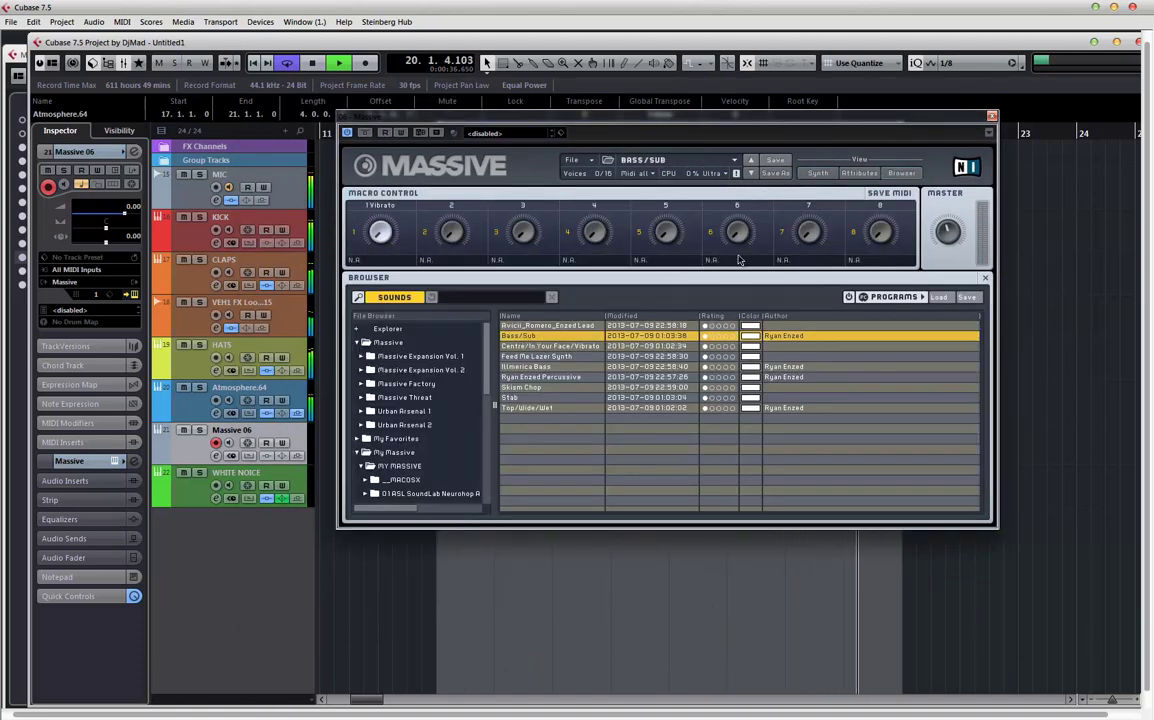
left_click(991, 117)
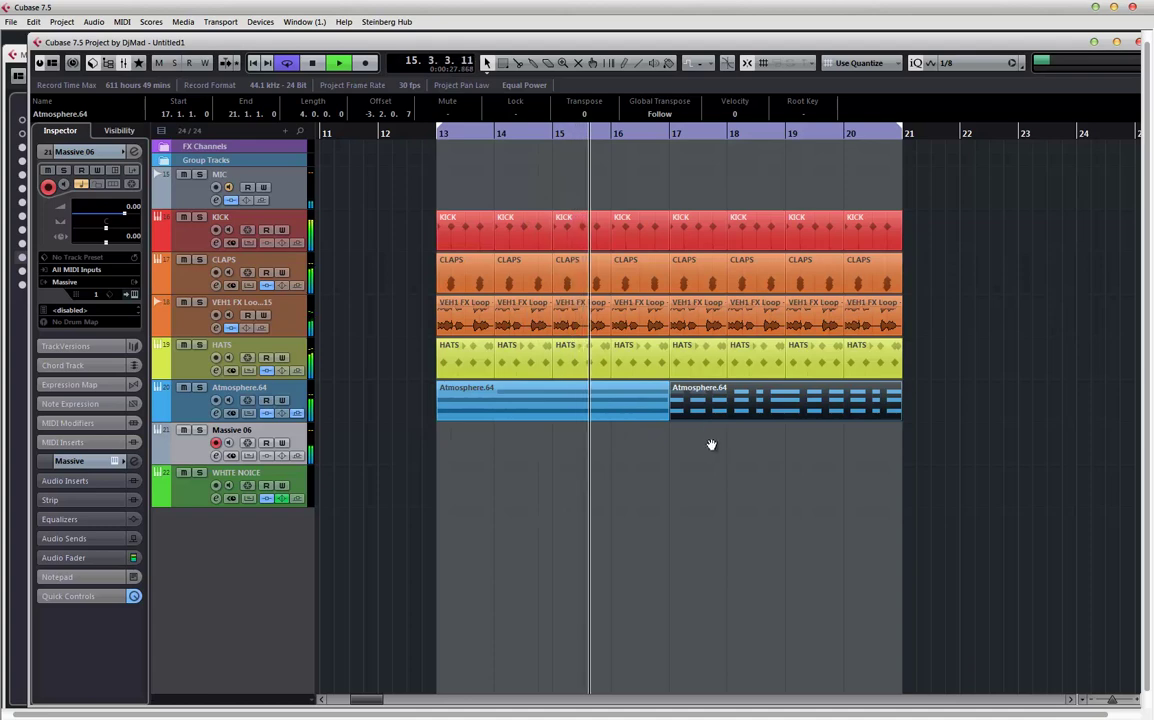
- Loop bars 17 to 19, copy the rhythmic Atmosphere.64 part at bar 17 onto the Massive 06 track and shorten it to end at 18.4.1
scroll(711, 444, "right", 3)
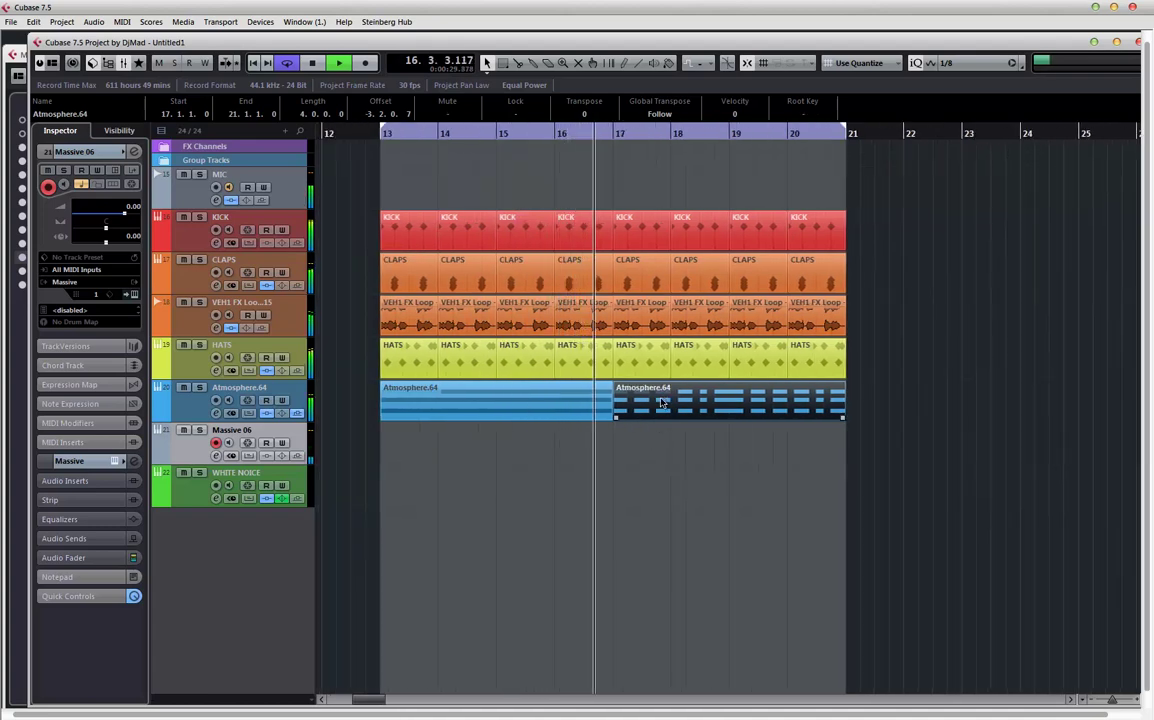
left_click(806, 193)
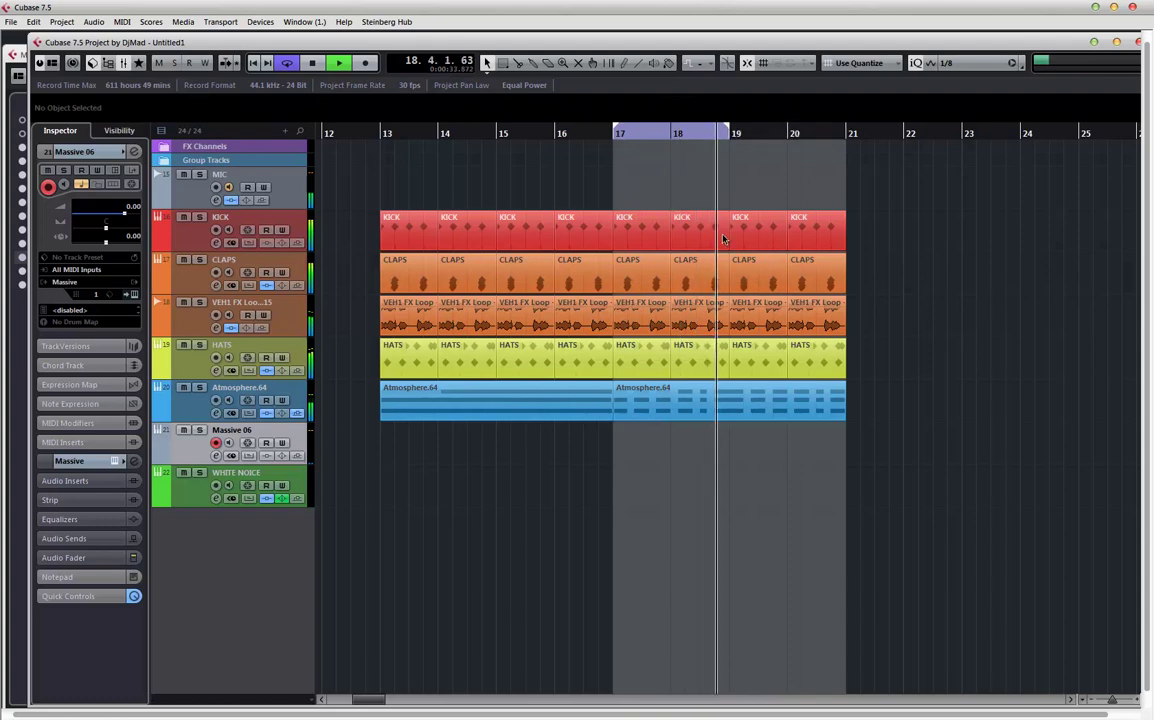
left_click(664, 404)
left_click_drag(664, 404, 670, 443)
left_click_drag(833, 459, 676, 469)
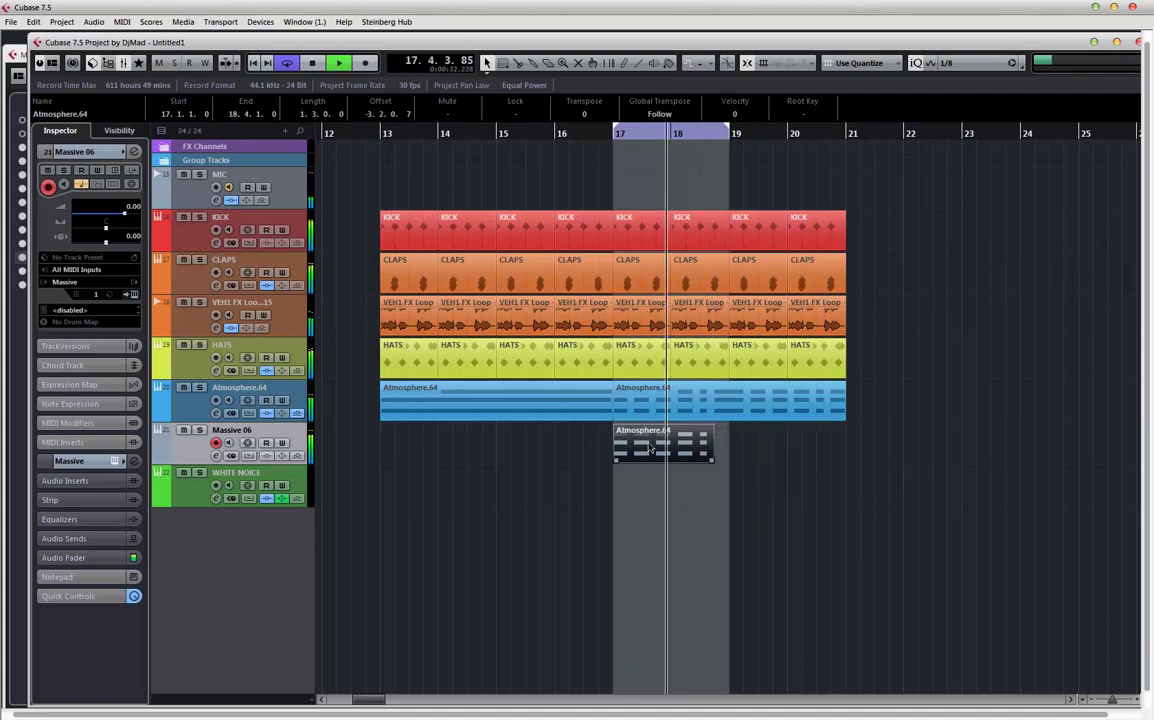
- In the copied part, reduce the first two chords to D3 at 17.1.1, a sixteenth F#3 at 17.2.1 and a sixteenth A3 at 17.2.3
double_click(645, 443)
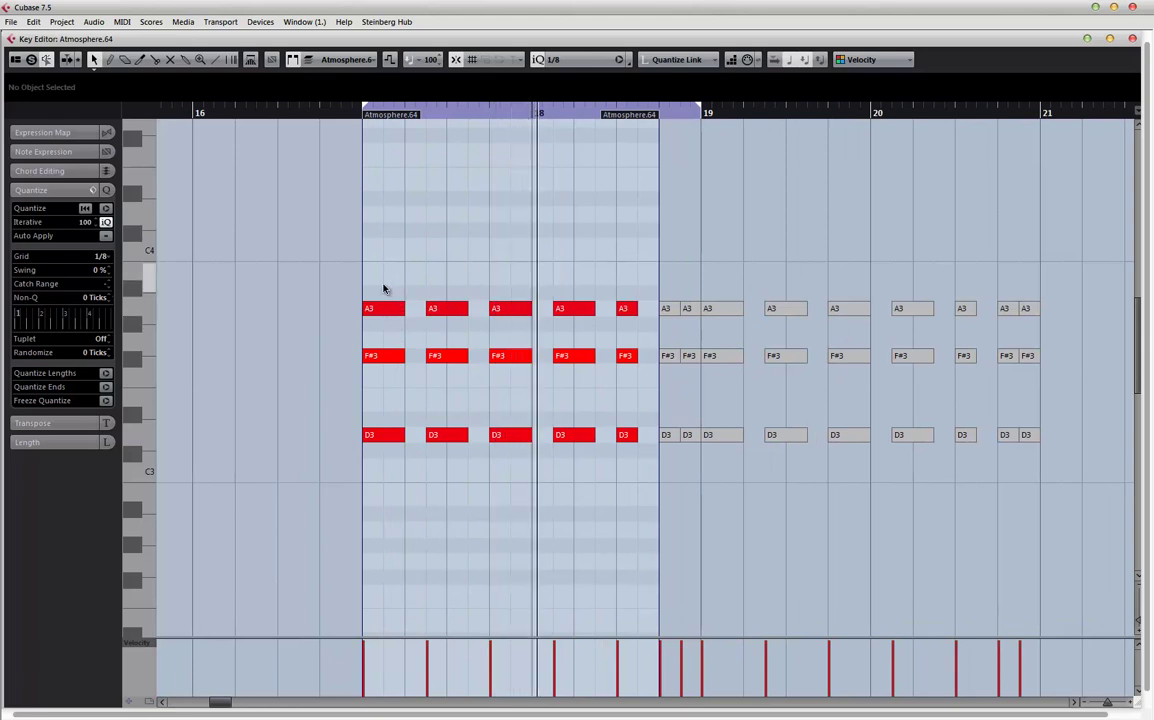
left_click_drag(381, 290, 426, 359)
key("Delete")
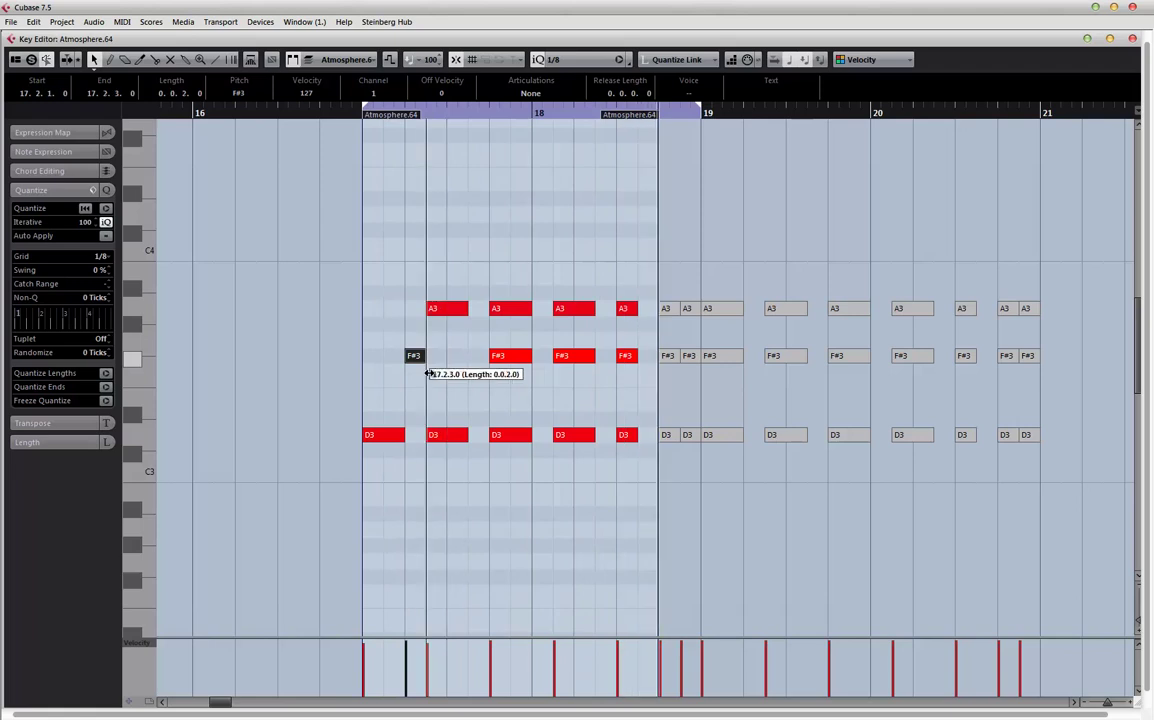
left_click(448, 436)
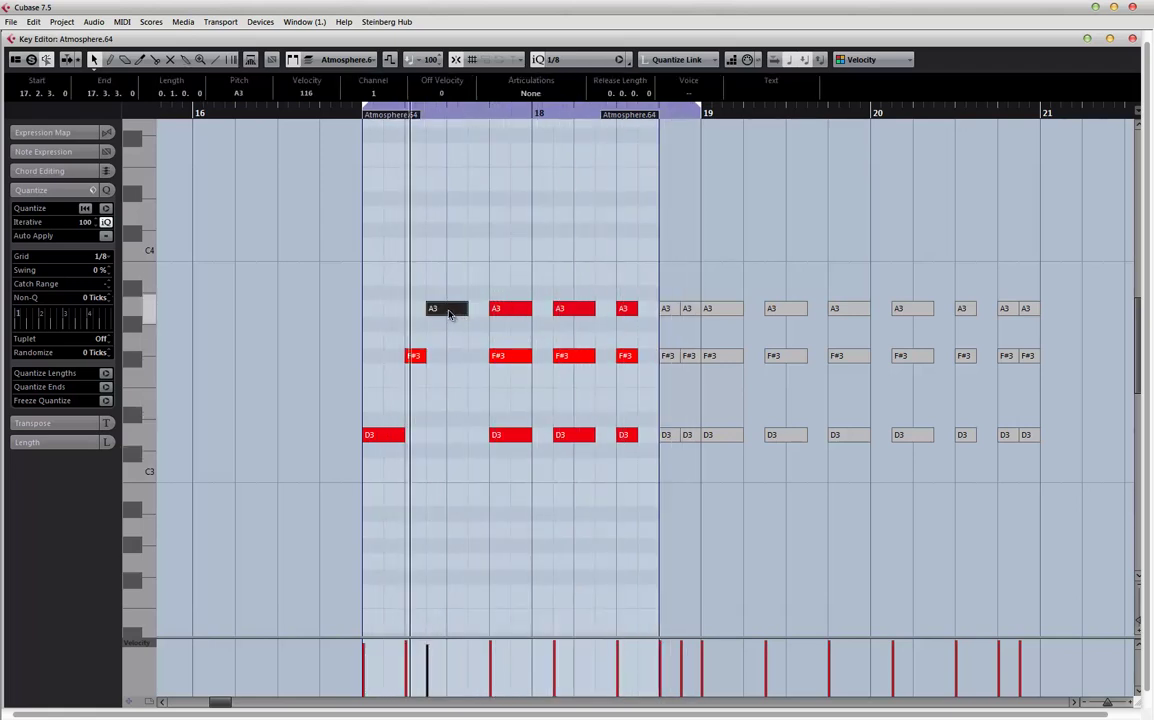
left_click_drag(449, 315, 446, 315)
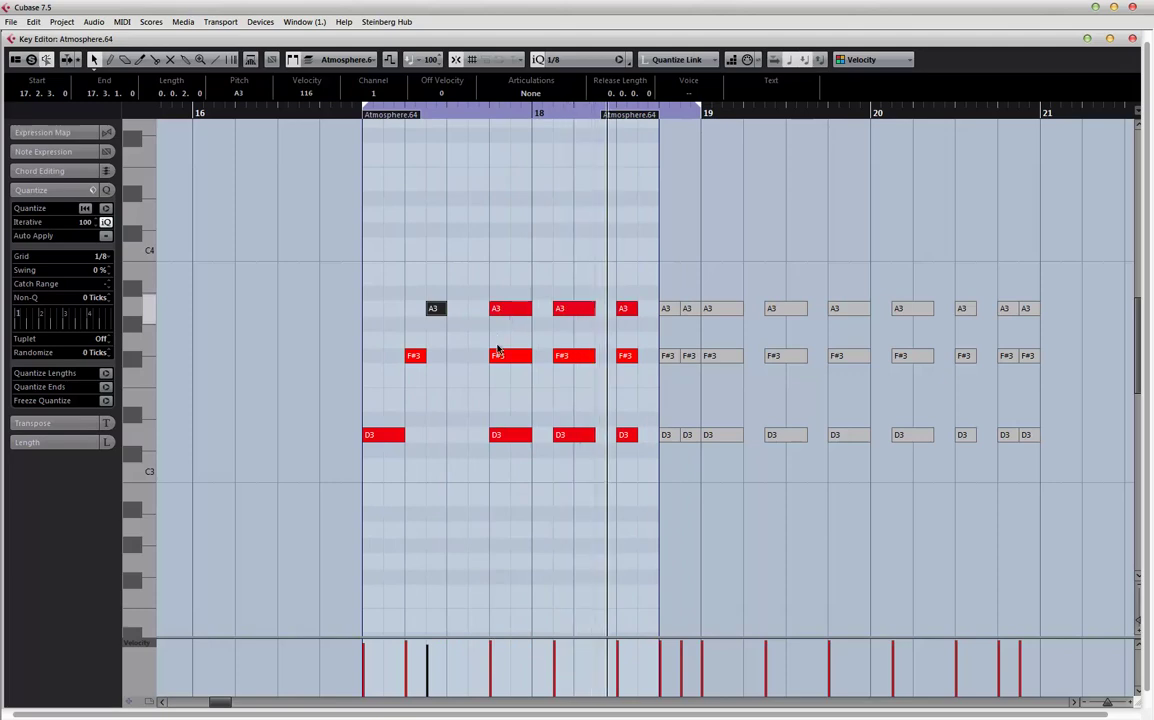
- Try to thin the chord at 17.4.1 to its A3 and shift its F#3 to D3 at 17.3.1
left_click_drag(449, 356, 488, 356)
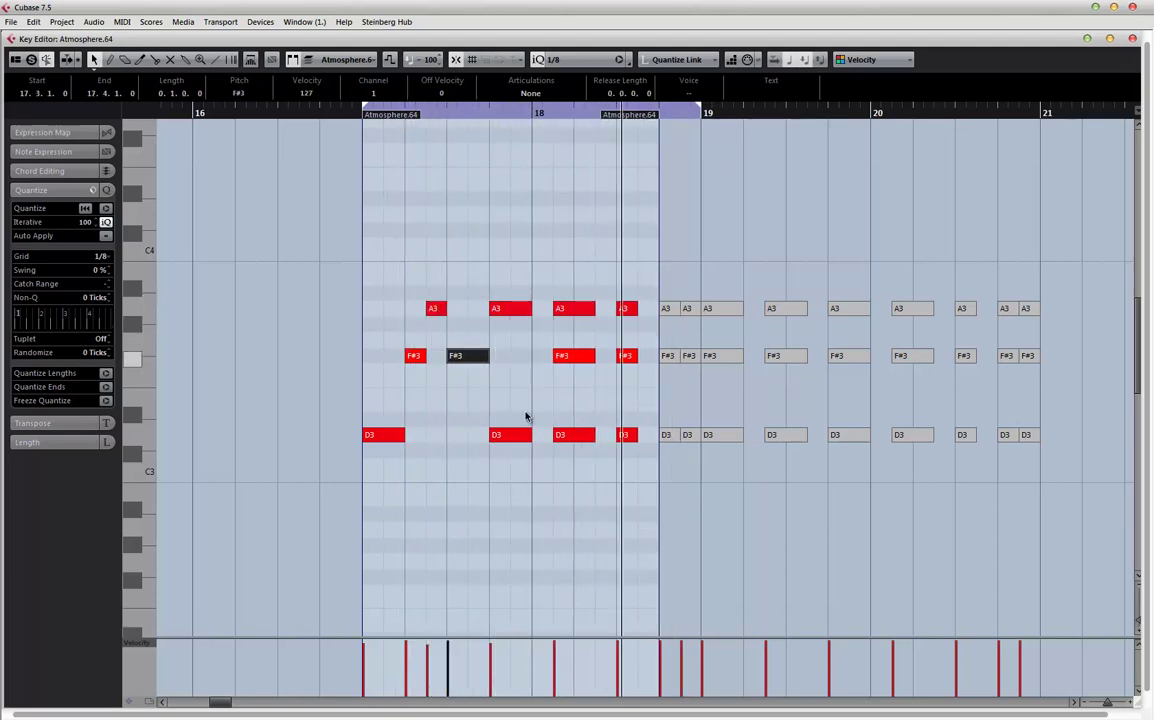
left_click(515, 436)
key("Delete")
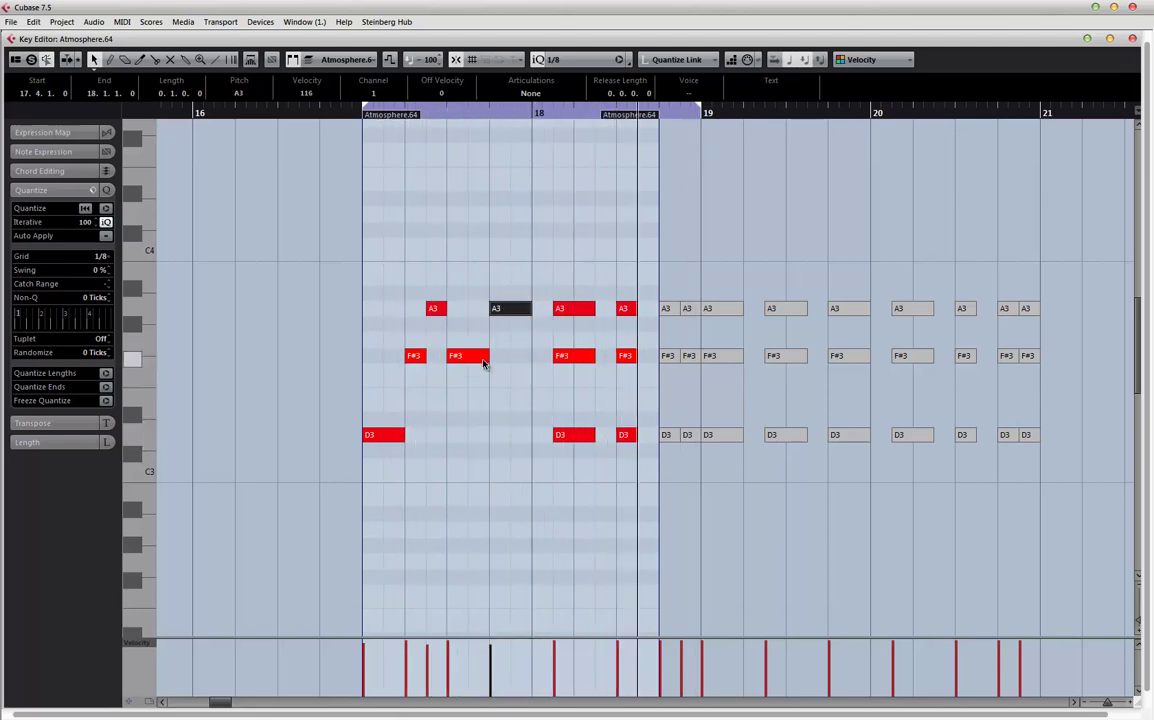
left_click_drag(479, 357, 489, 440)
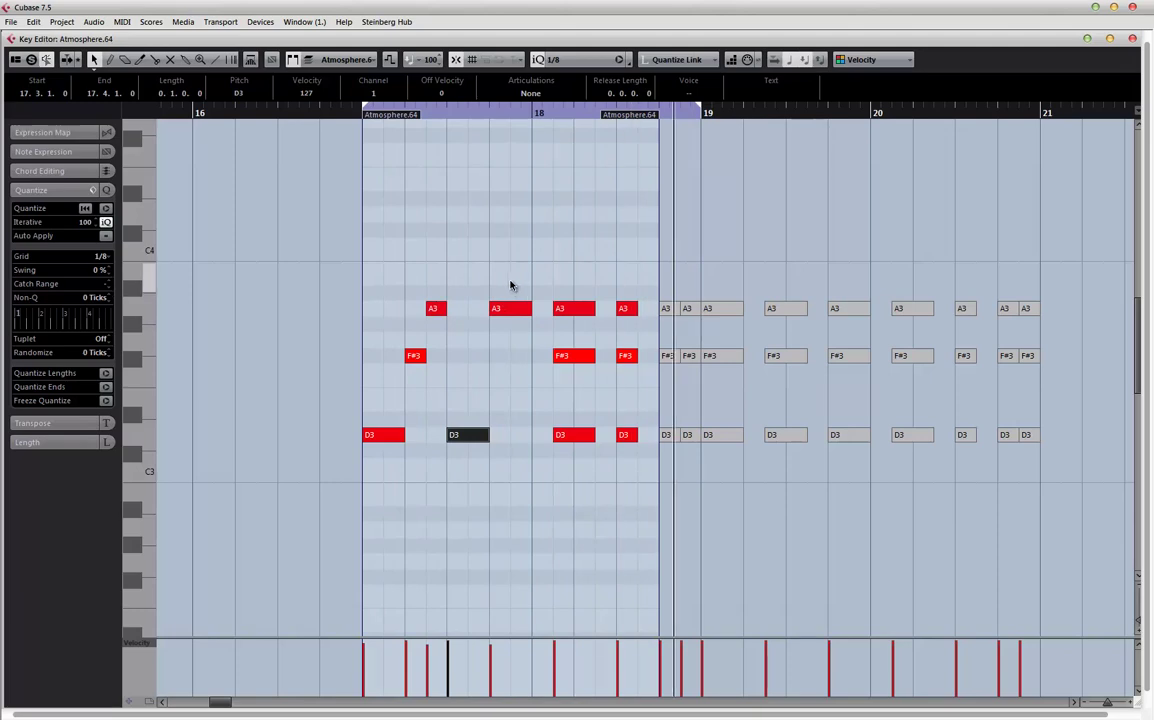
- Delete the part's notes after the opening D3, F#3, A3 figure and copy that figure to 17.3.1 and 18.1.1
left_click_drag(464, 289, 621, 471)
key("Delete")
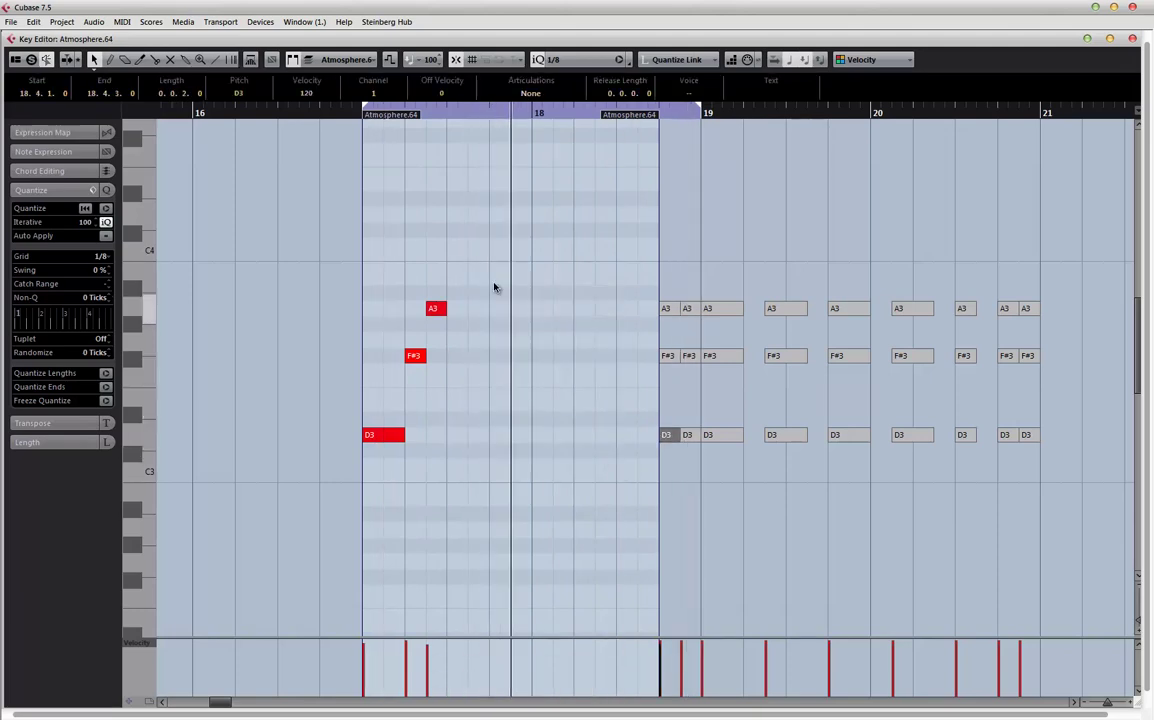
left_click_drag(489, 273, 363, 476)
left_click_drag(381, 433, 572, 434)
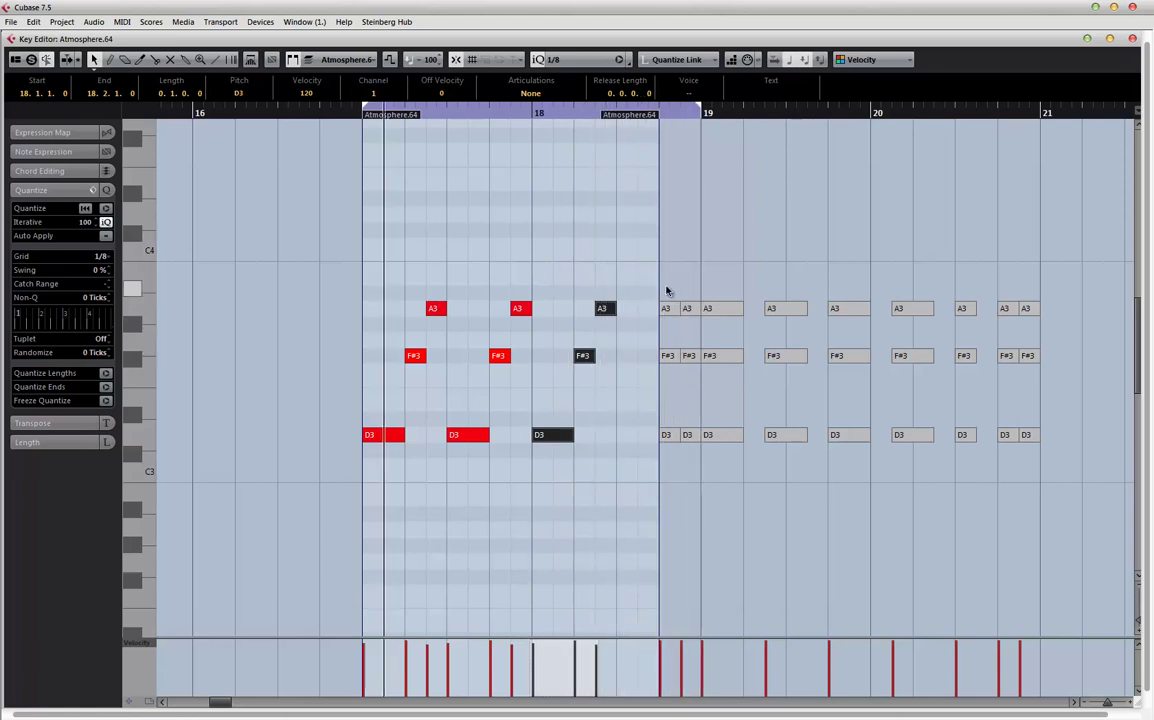
- Delete the hidden chords from 18.4.1 through 19.1.1, copy the three-note figure to 18.3.1 and extend the part to bar 19
left_click_drag(667, 291, 747, 442)
key("Delete")
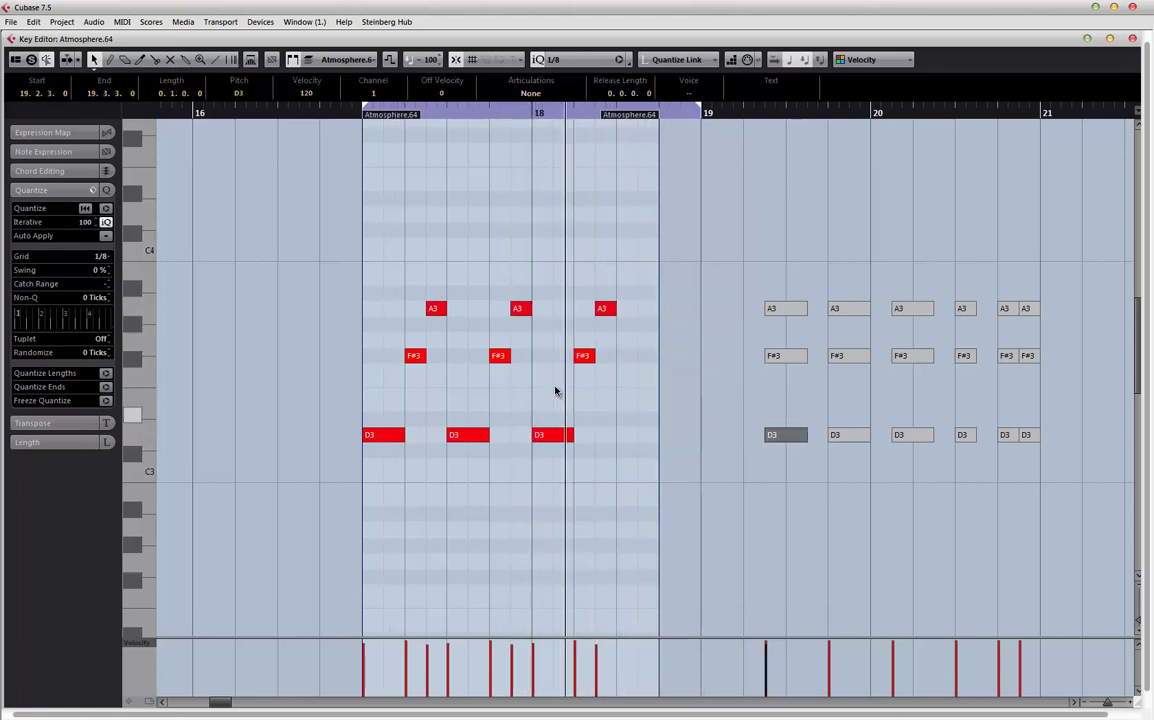
left_click_drag(615, 295, 665, 422)
left_click(540, 399)
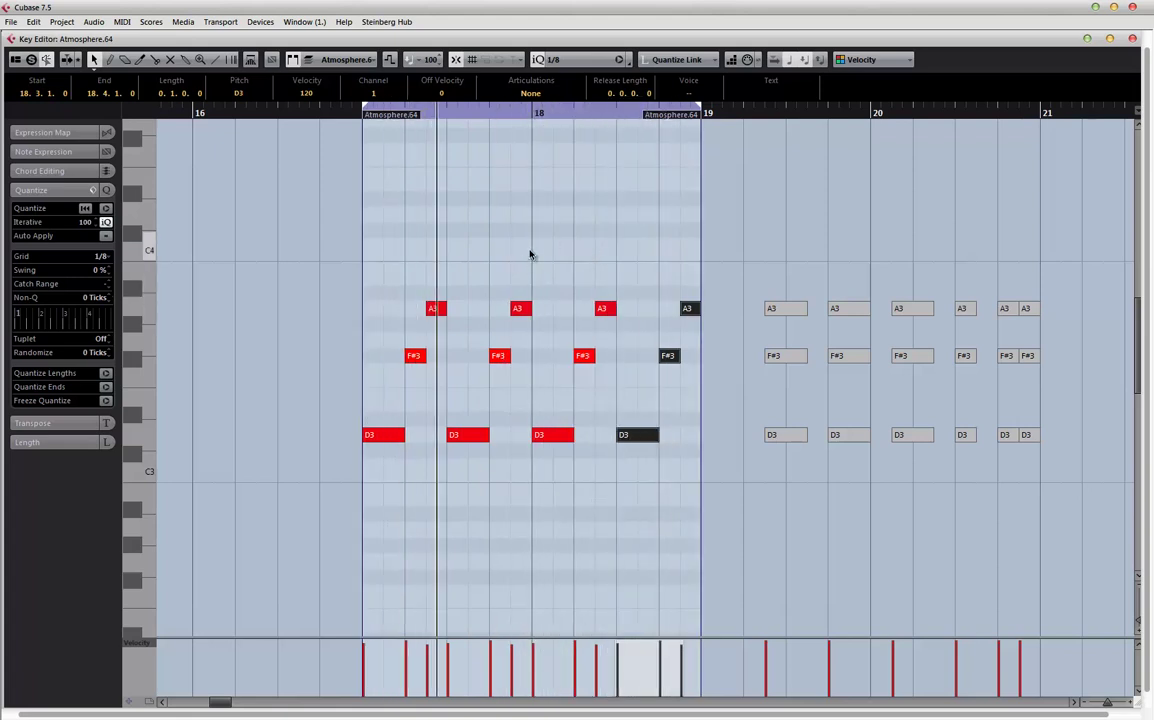
- Trim the D3 at 17.3.1 to start at 17.3.3 and lower the F#3 at 17.4.1 to F#2
left_click_drag(450, 437, 471, 437)
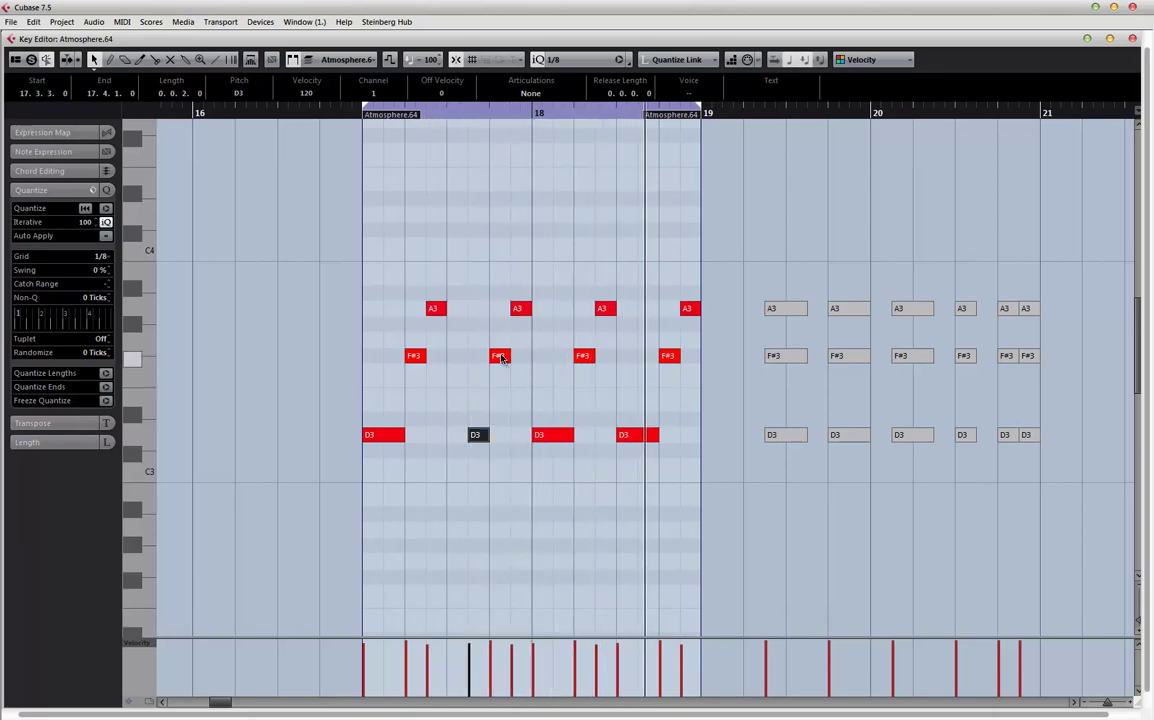
left_click_drag(500, 356, 500, 500)
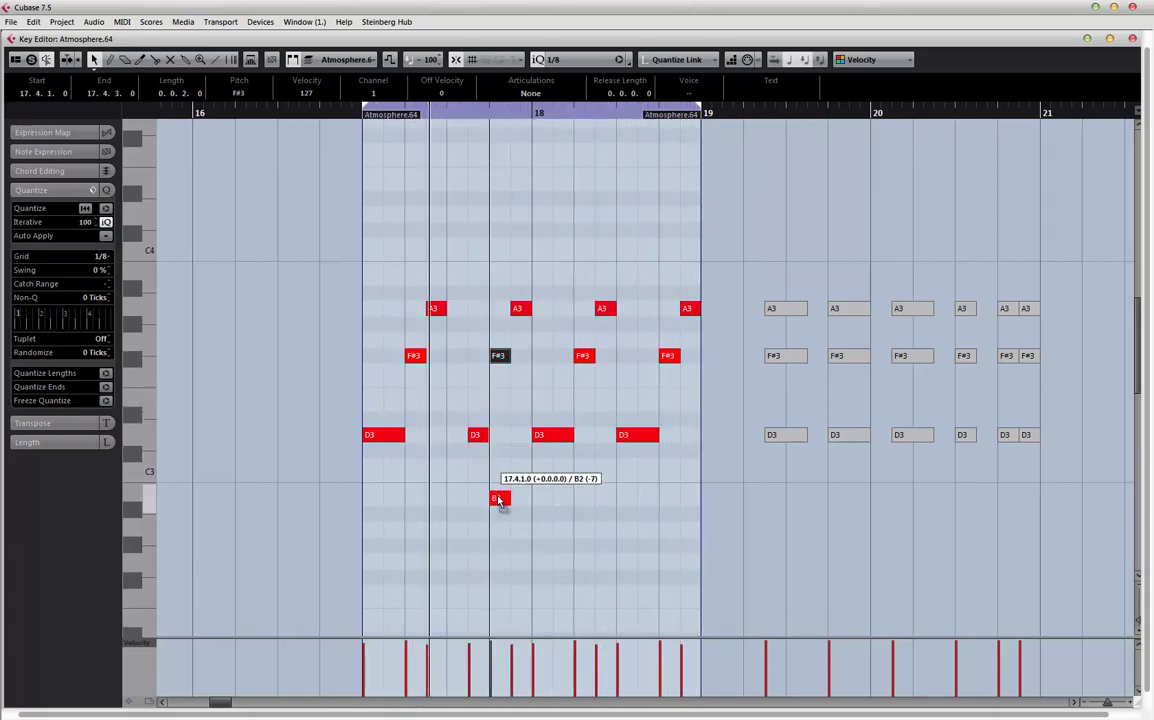
left_click_drag(505, 548, 505, 576)
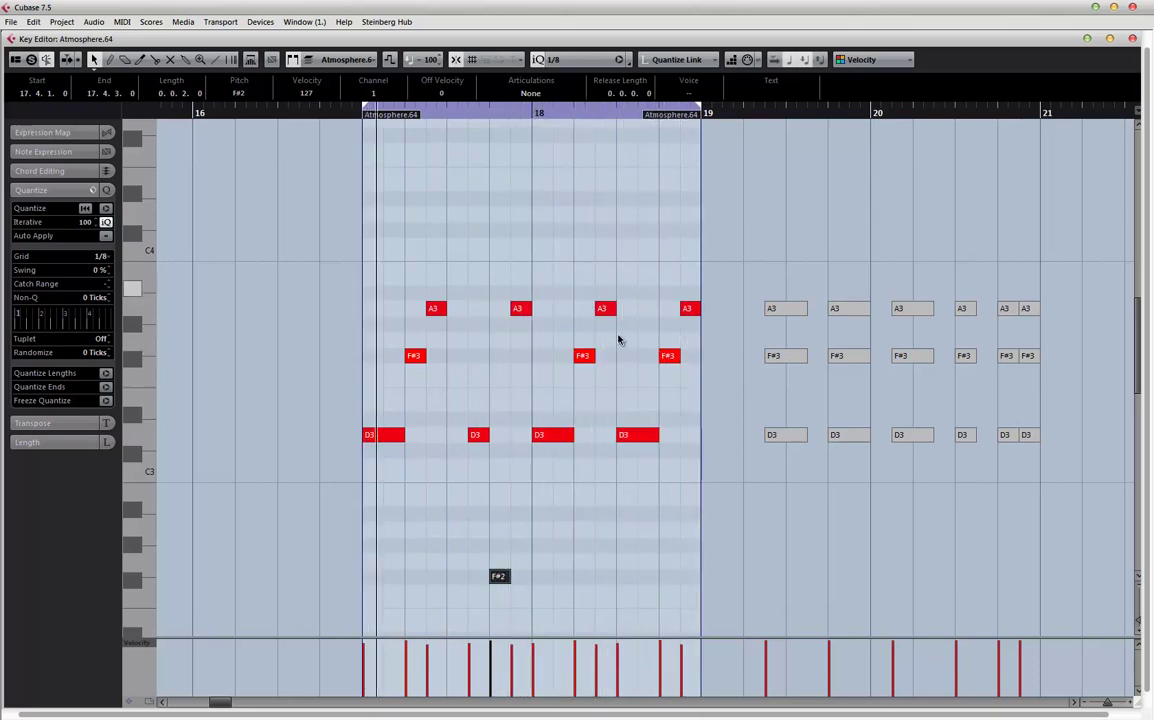
- Replace the figure at 18.3.1 with a copy of the D3, F#2 and A3 notes from 17.3.3, starting at 18.3.3
left_click_drag(631, 289, 690, 471)
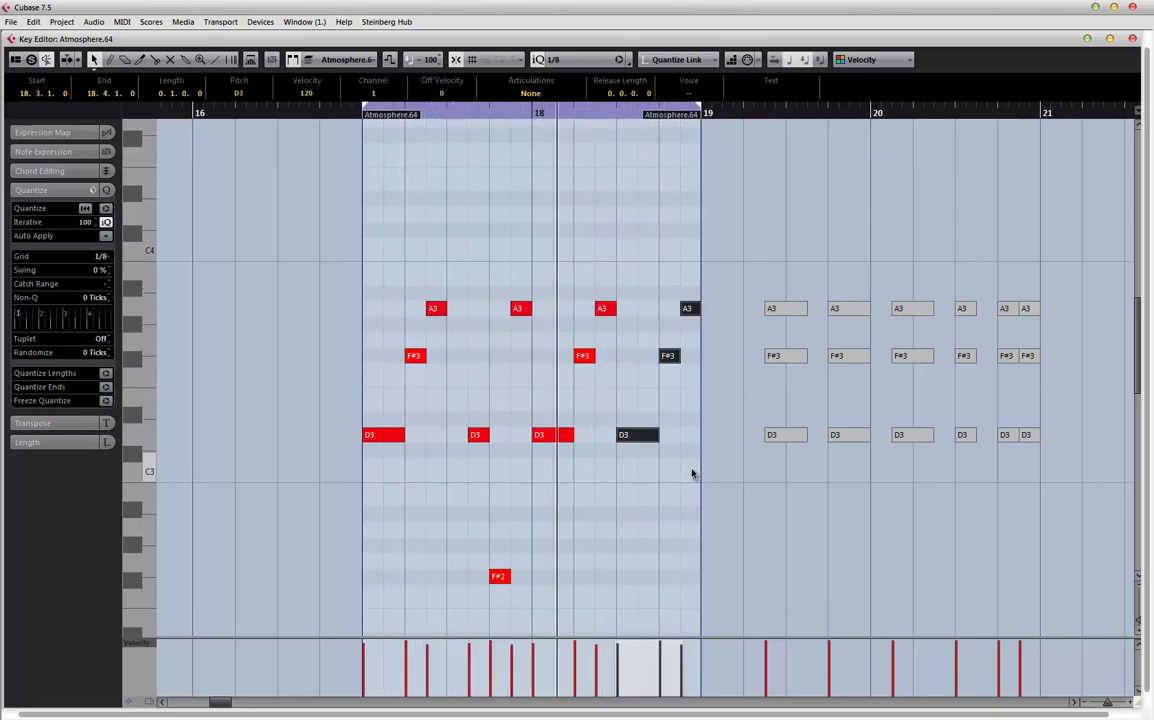
key("Delete")
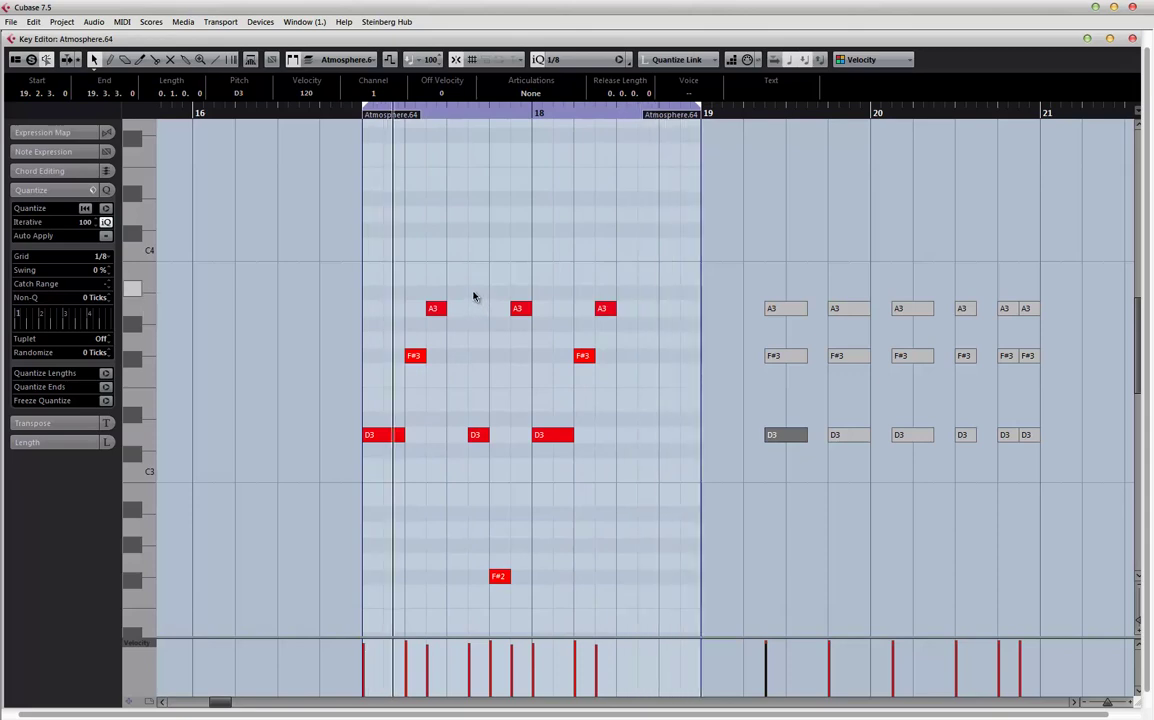
left_click(538, 426)
left_click_drag(471, 291, 498, 450)
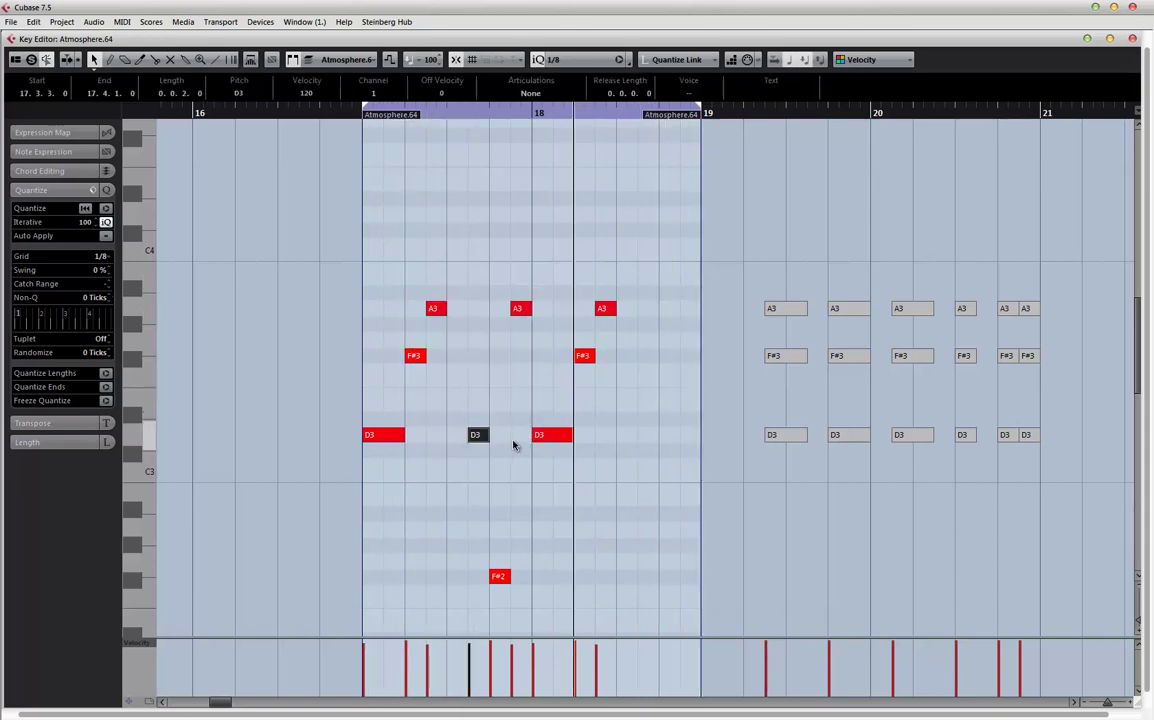
left_click_drag(473, 274, 518, 582)
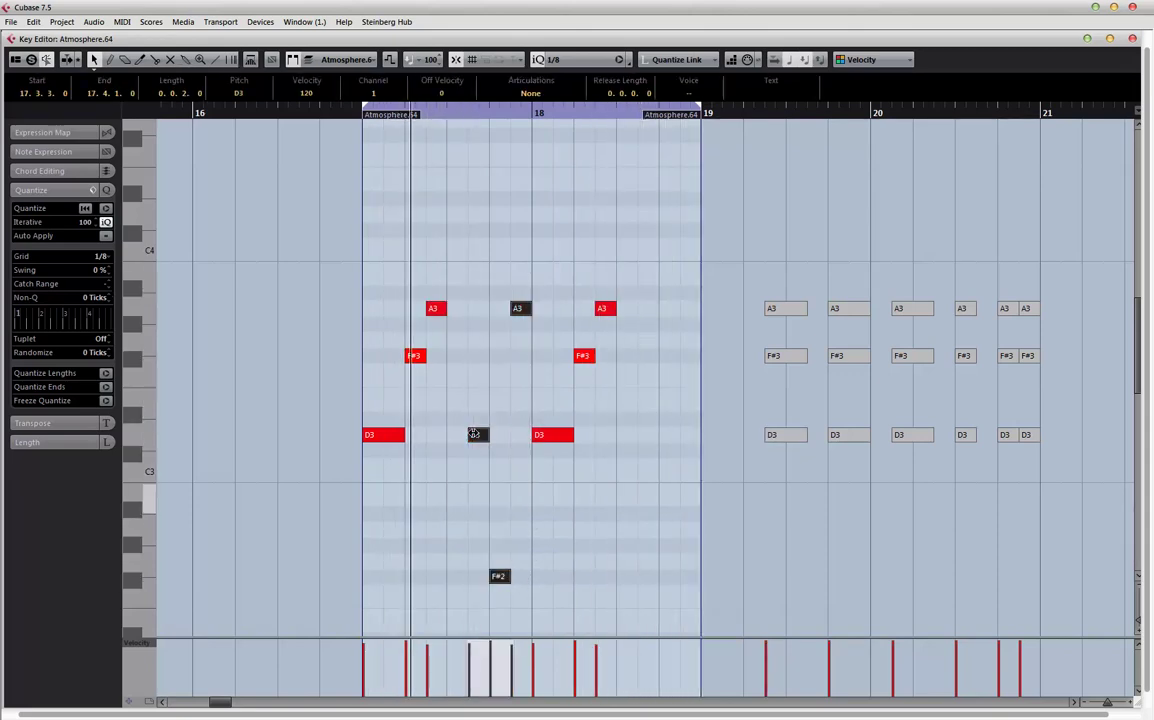
left_click_drag(480, 437, 647, 437)
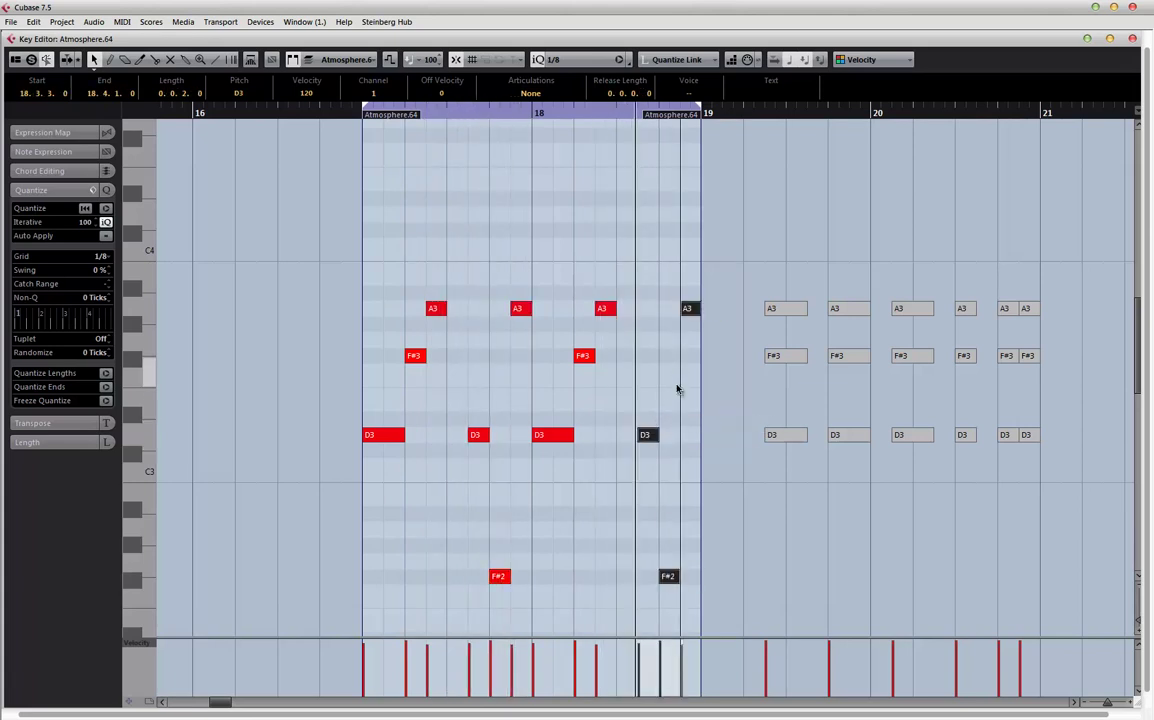
left_click(645, 275)
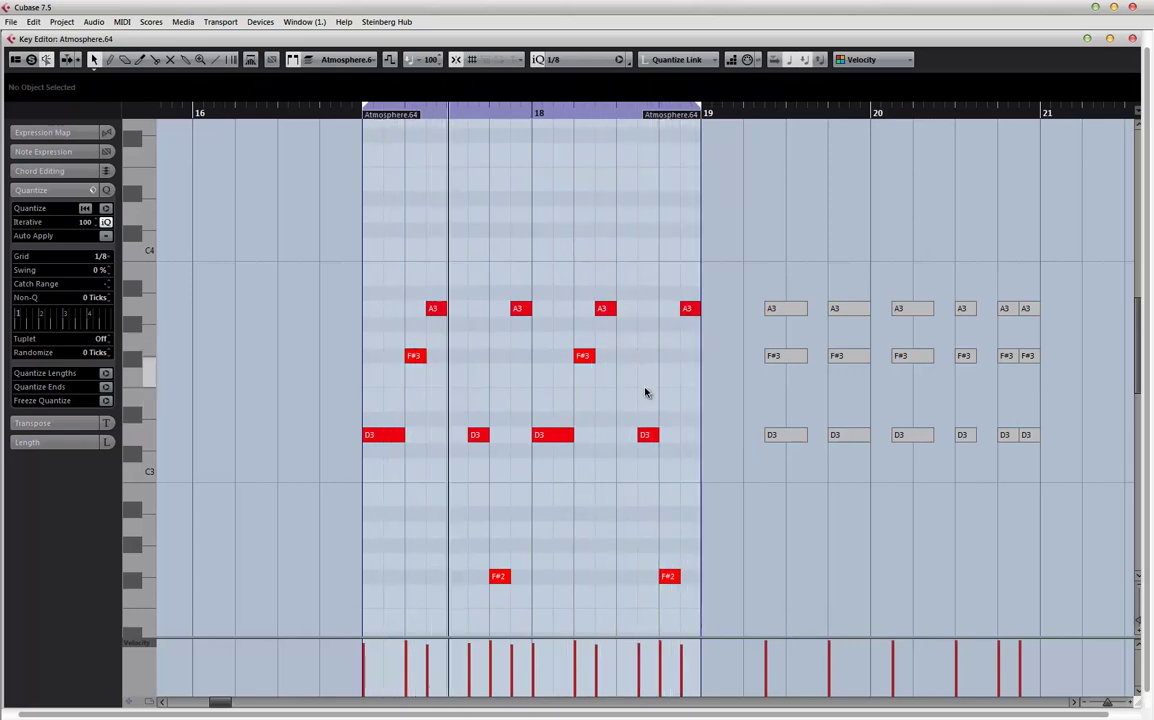
- Add a sixteenth note at 18.3.1, lower it to A2 and close the Key Editor
left_click(629, 353)
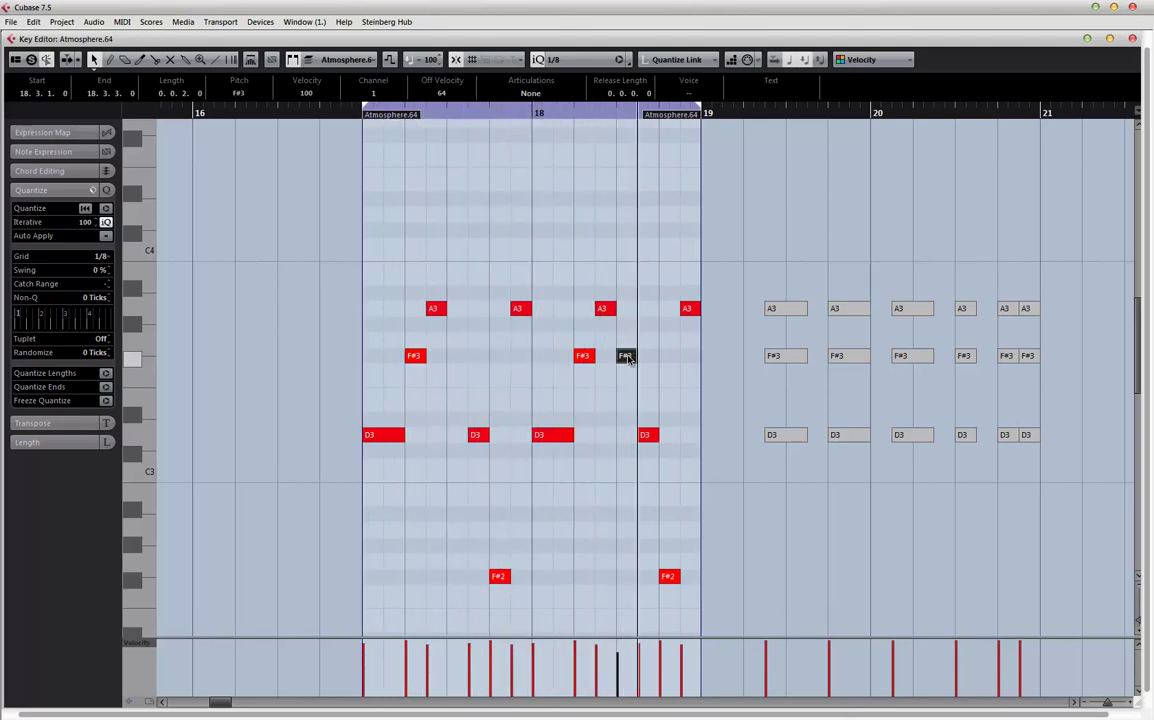
left_click_drag(627, 359, 631, 585)
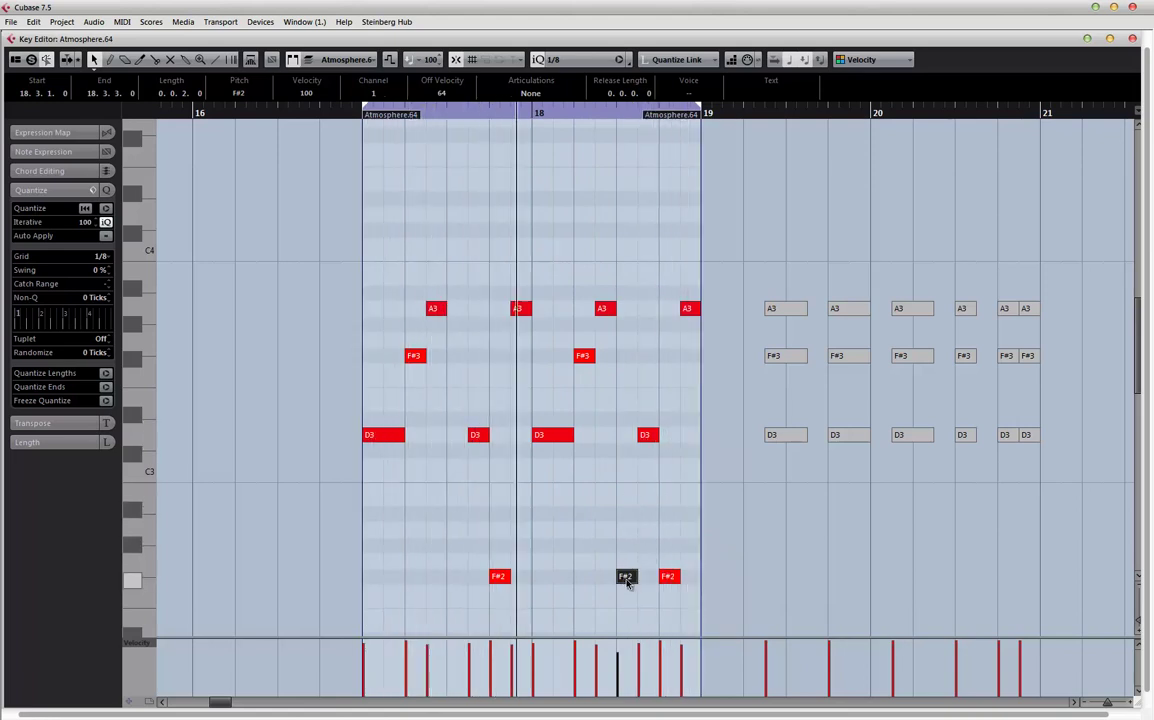
left_click_drag(626, 576, 629, 533)
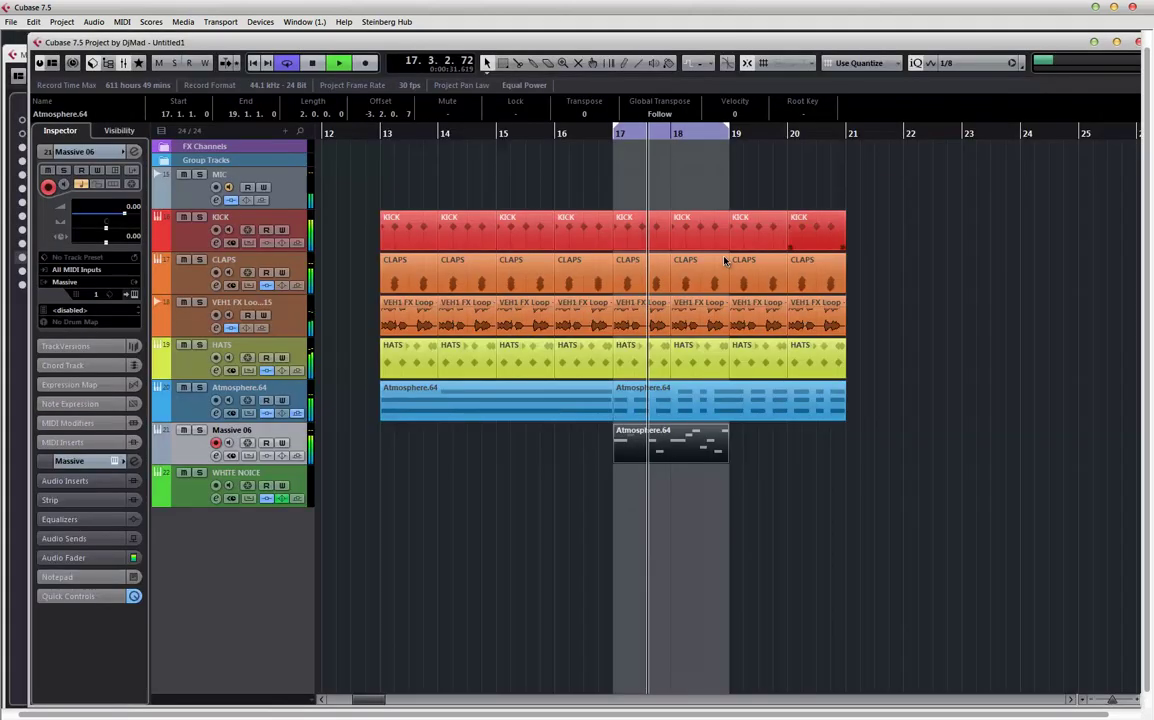
left_click(1134, 39)
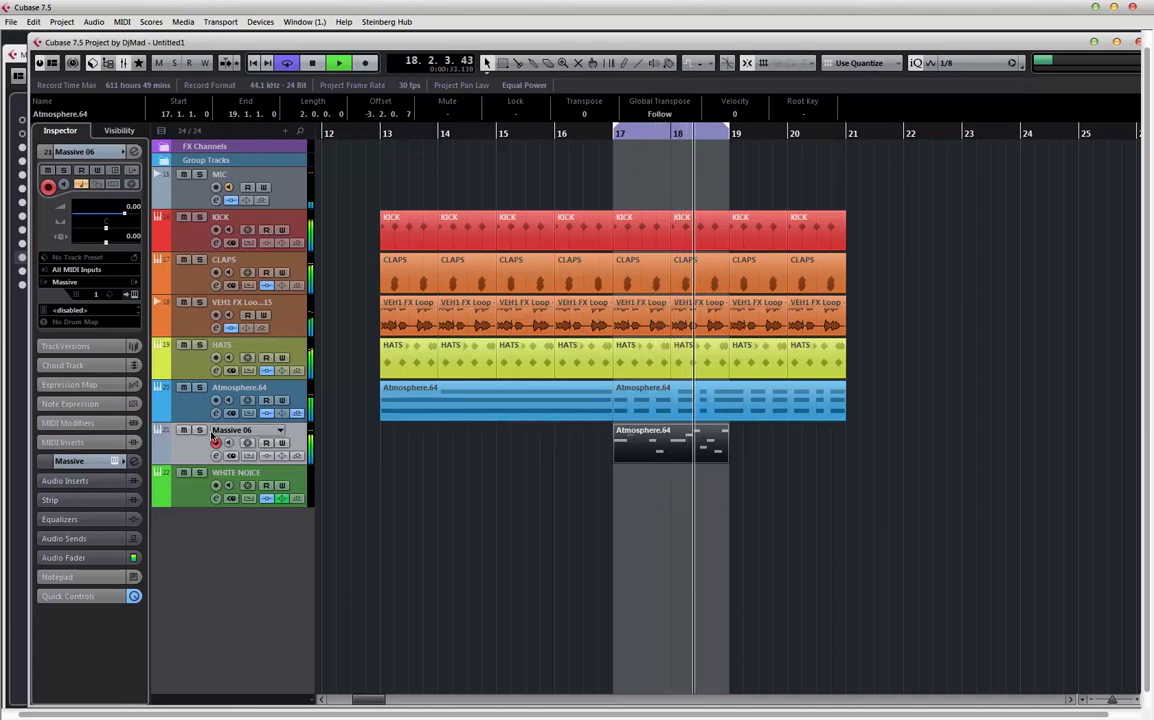
- Color the Massive 06 track red and move it above the KICK track
left_click(164, 432)
left_click(196, 450)
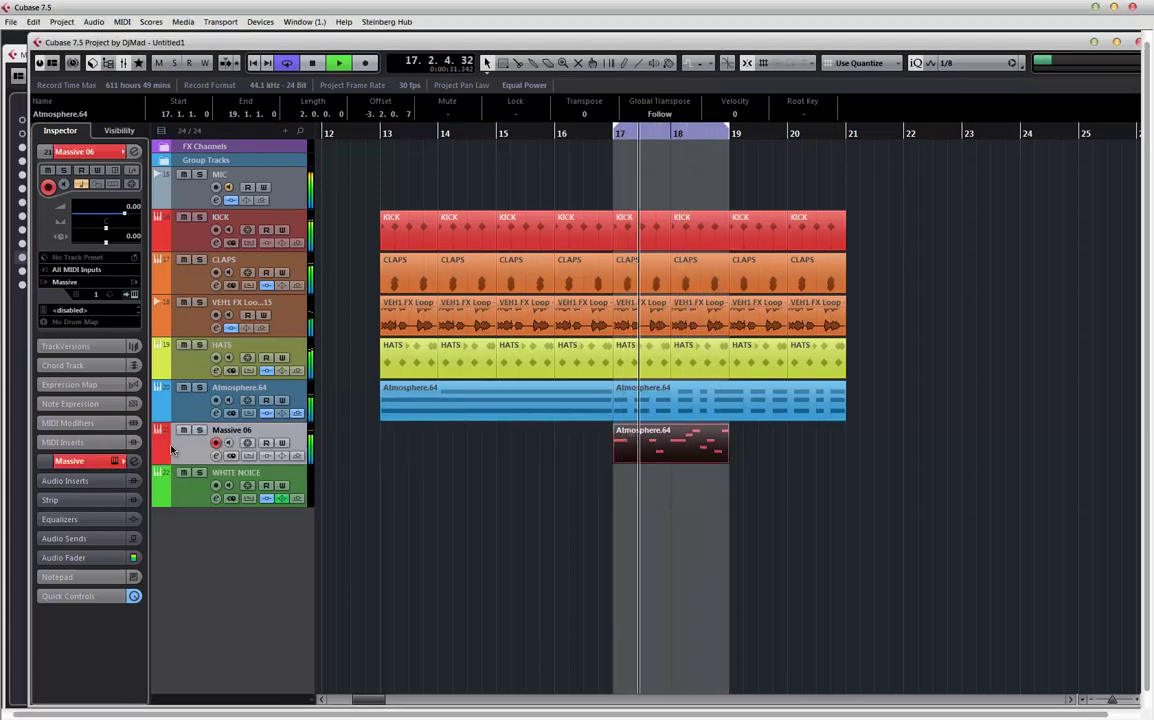
left_click_drag(230, 445, 233, 233)
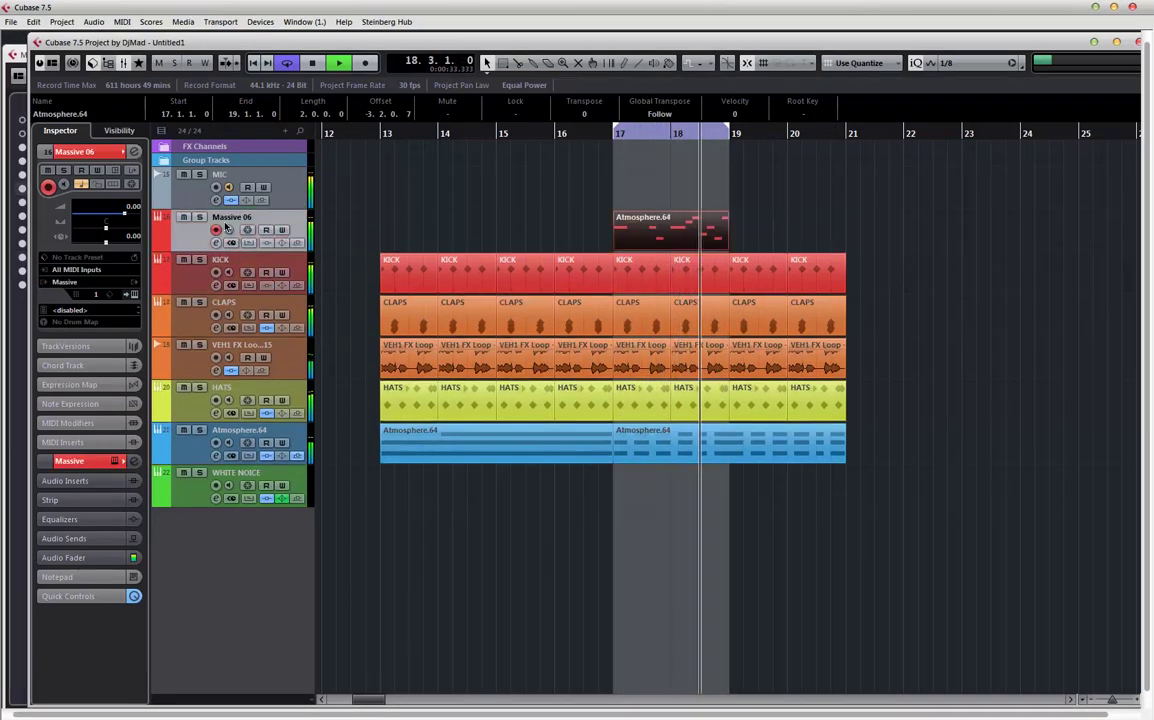
- Rename the Massive 06 track to BASS
double_click(224, 218)
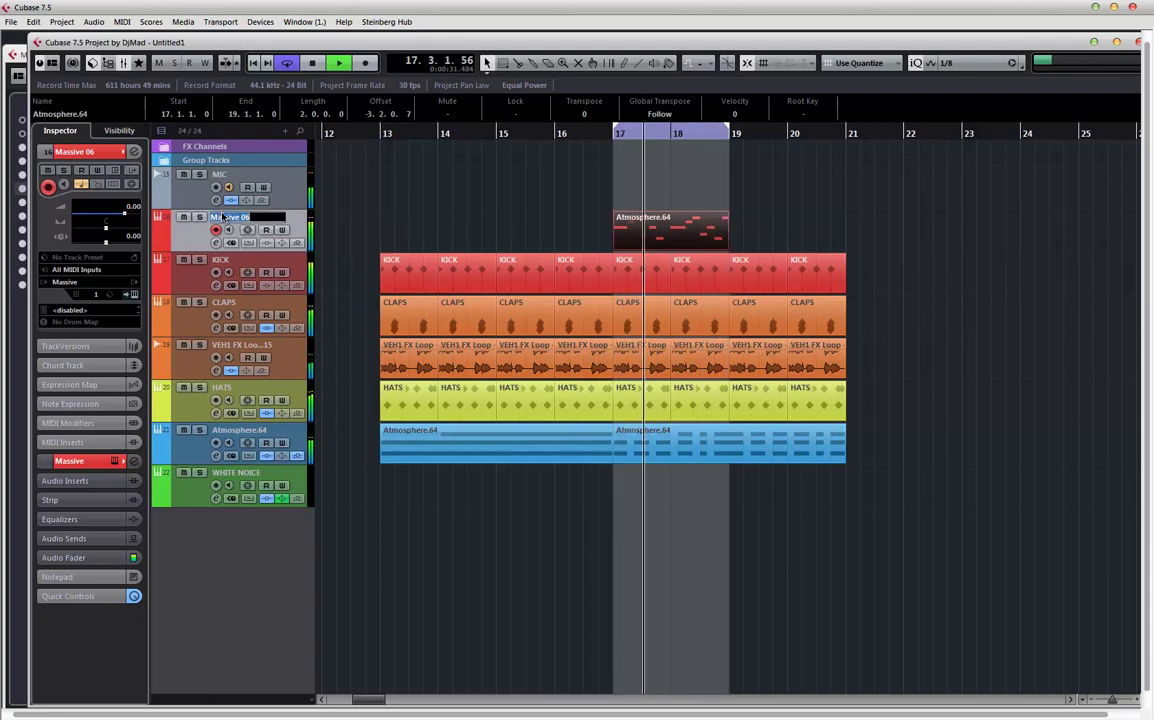
type("BASS")
key("Return")
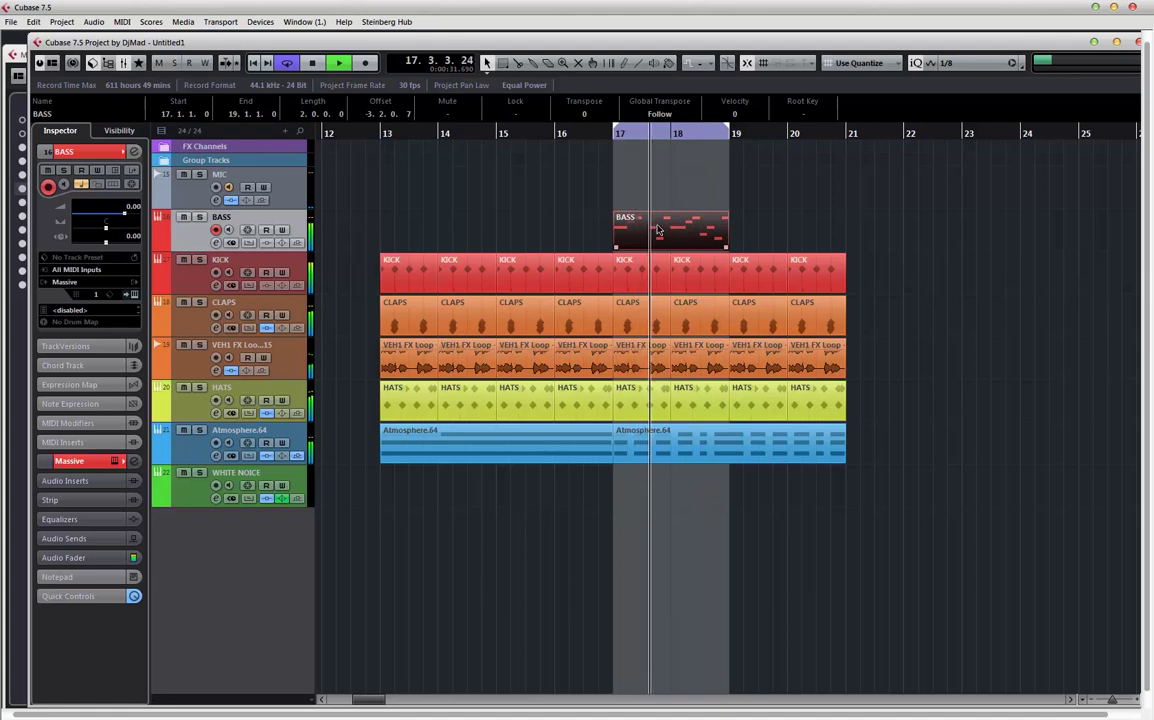
- Move the two-bar BASS part to bar 13 and duplicate it three times to fill the track up to bar 21
left_click_drag(688, 224, 413, 240)
key("ctrl+d")
key("ctrl+d")
key("ctrl+d")
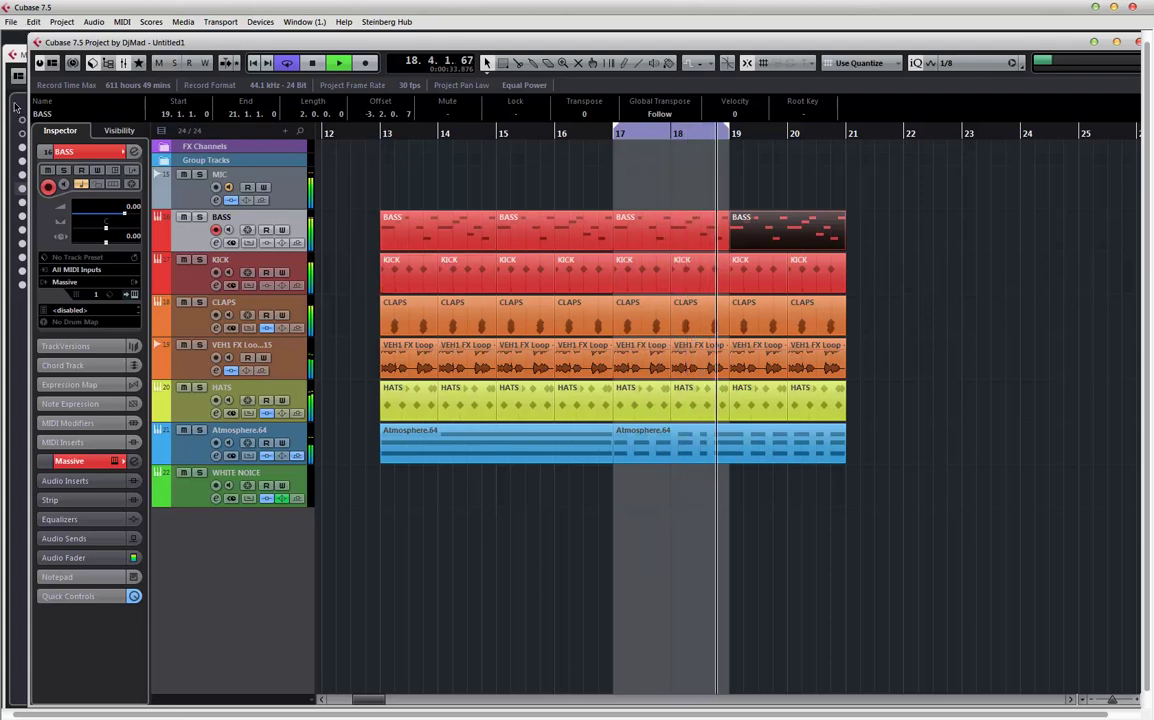
- Open the MixConsole and its channel type filter
key("F3")
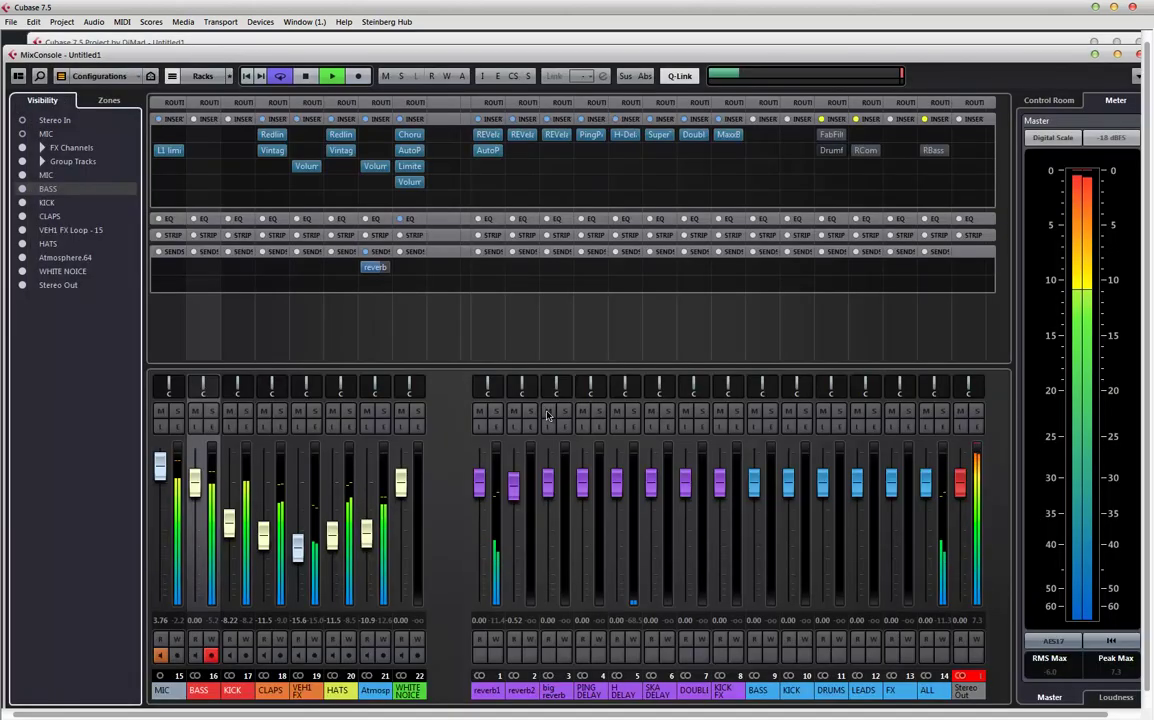
left_click(62, 77)
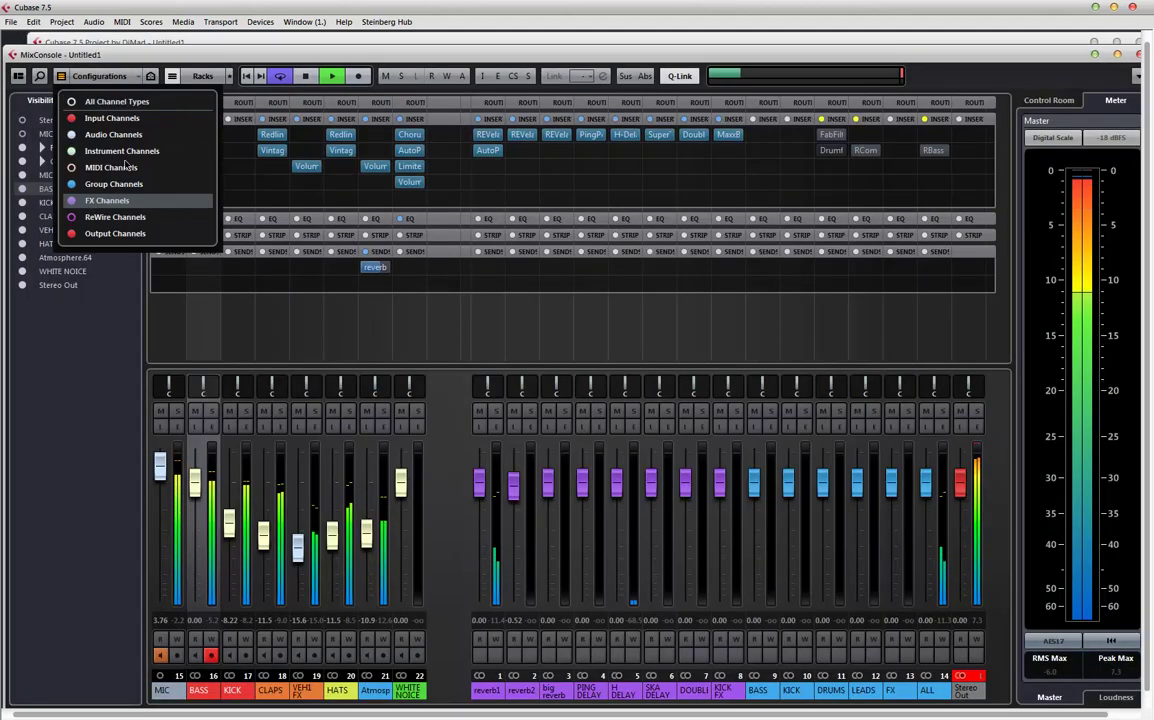
- Hide the FX channels from the mixer and copy the VolumeShaper insert from the VEH1 FX channel to the BASS channel
left_click(96, 200)
left_click(101, 57)
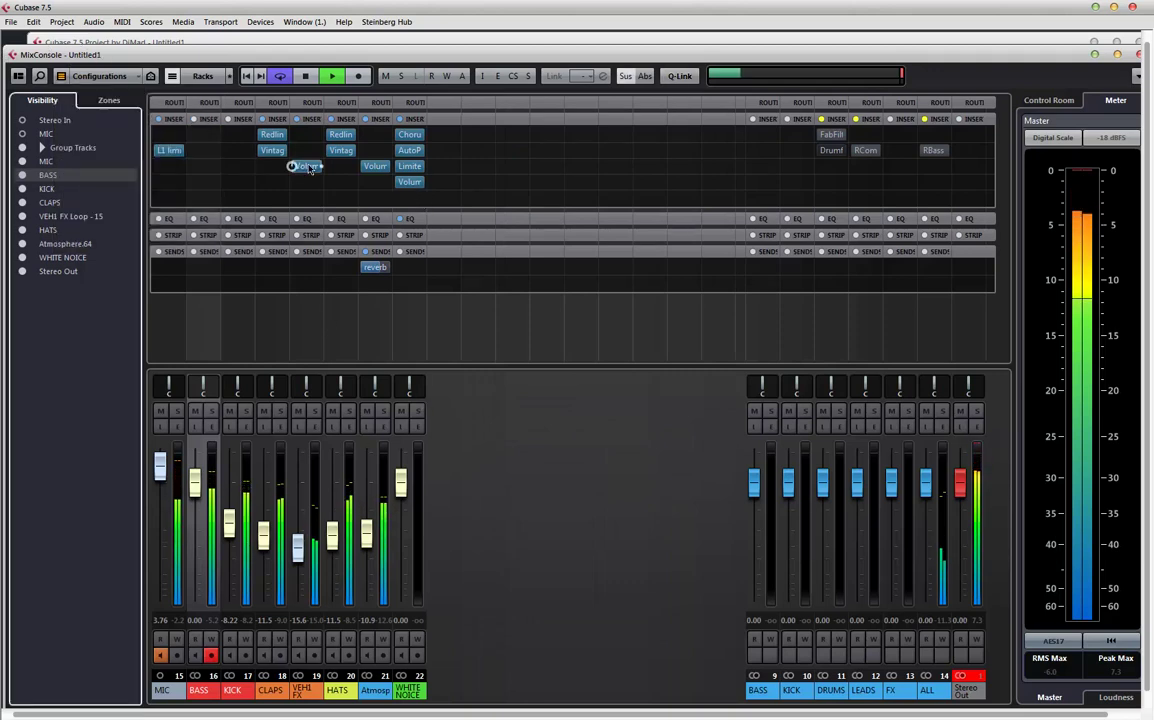
left_click_drag(310, 167, 206, 168)
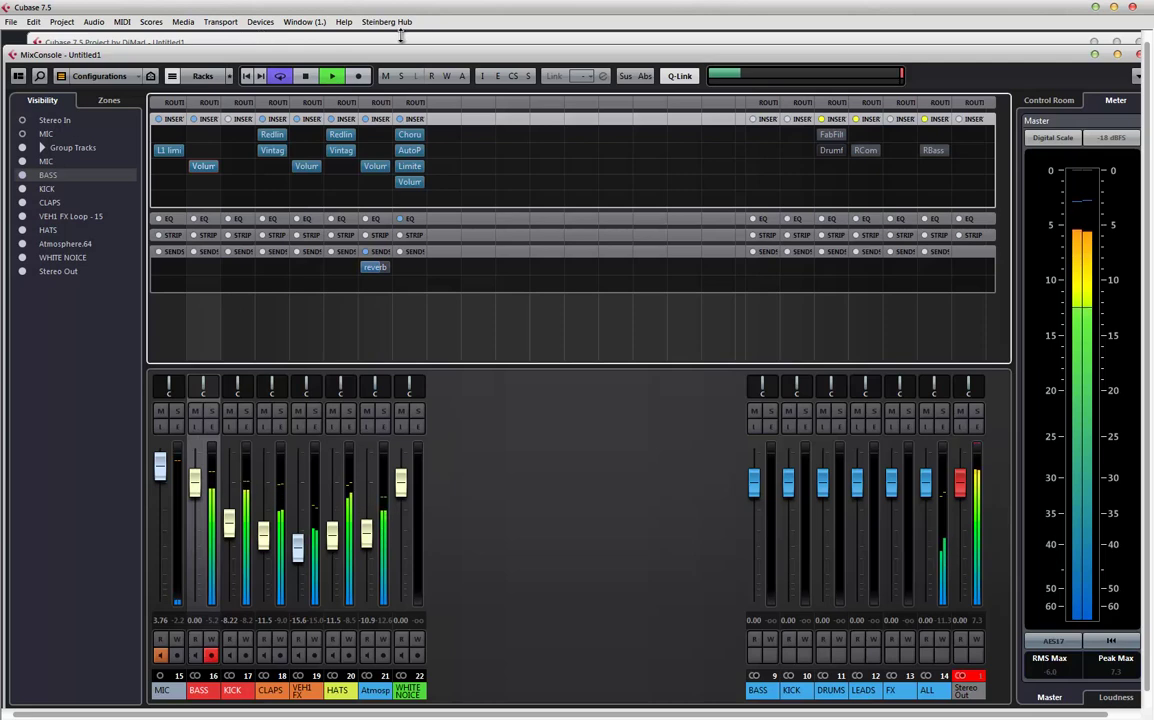
- Switch to the project window and extend the playback loop to cover bars 13 to 21
left_click(290, 37)
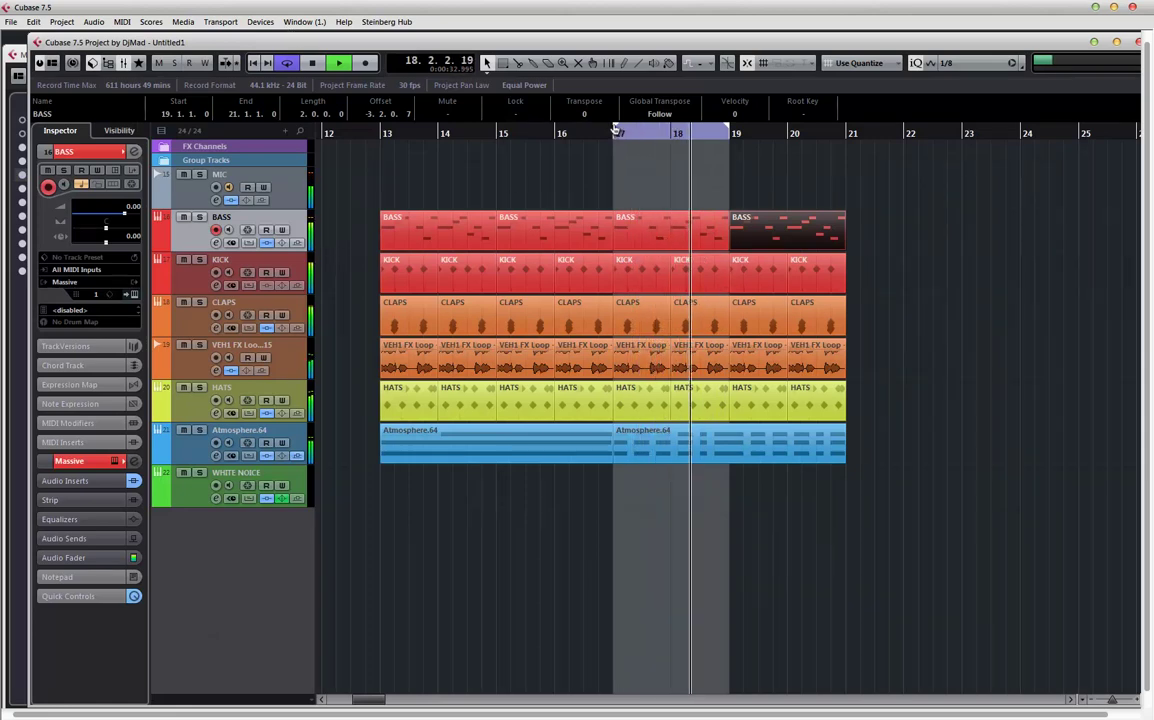
left_click_drag(616, 130, 381, 130)
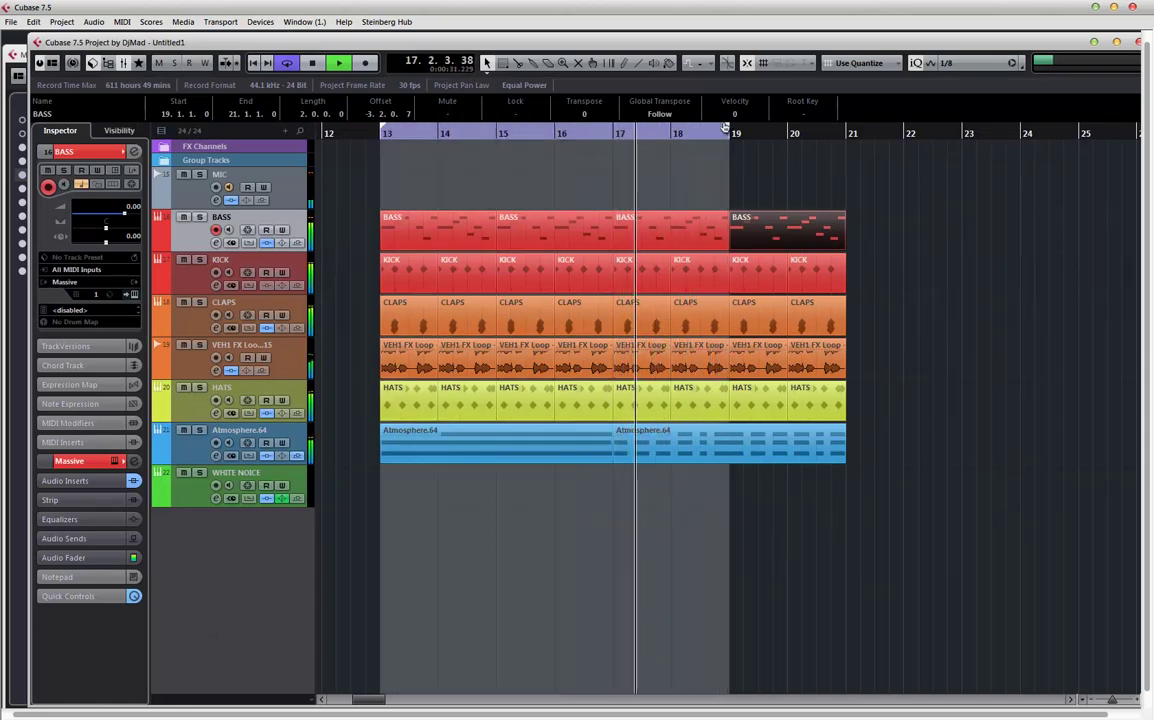
left_click_drag(725, 127, 845, 180)
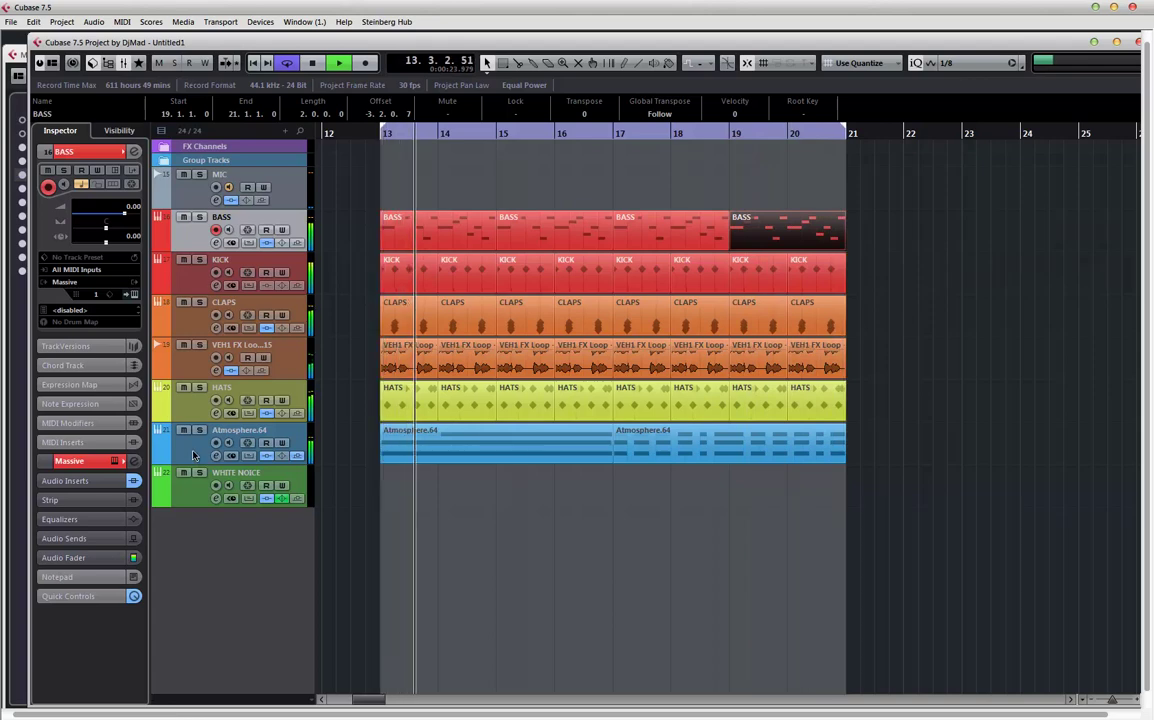
- Cut the Atmosphere.64 channel's highs with a low-pass on EQ band 4 at about 2.19 kHz, gain -24 dB, Q 4.3
left_click(238, 437)
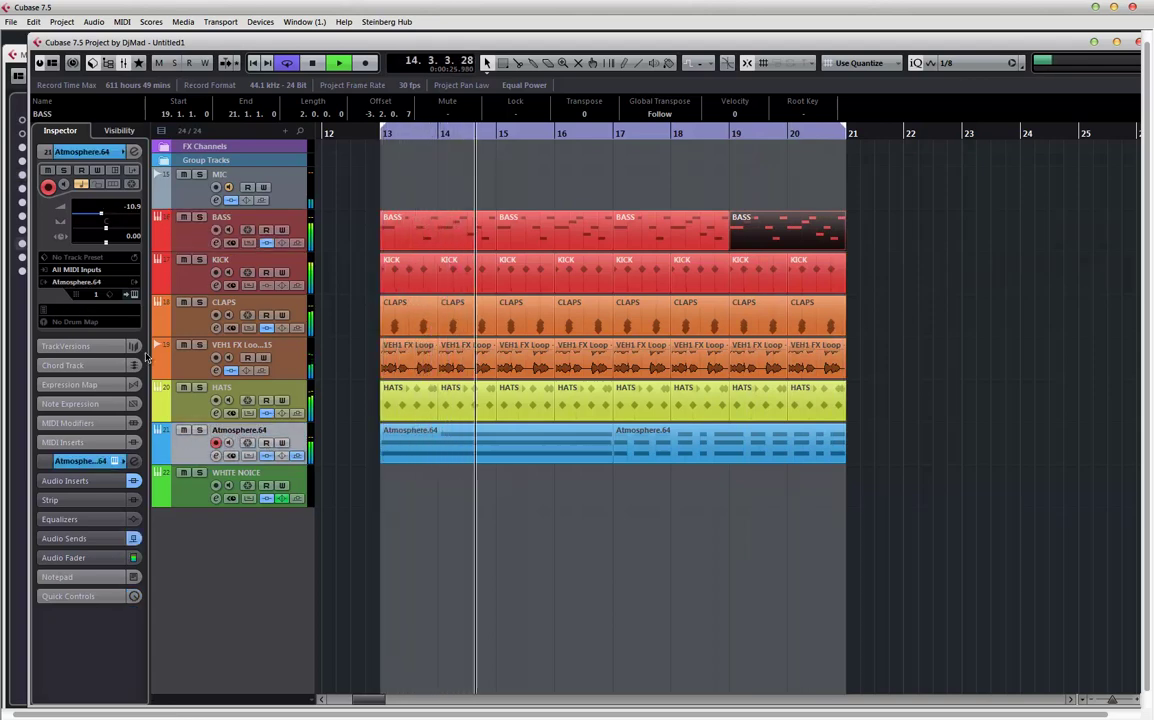
key("F3")
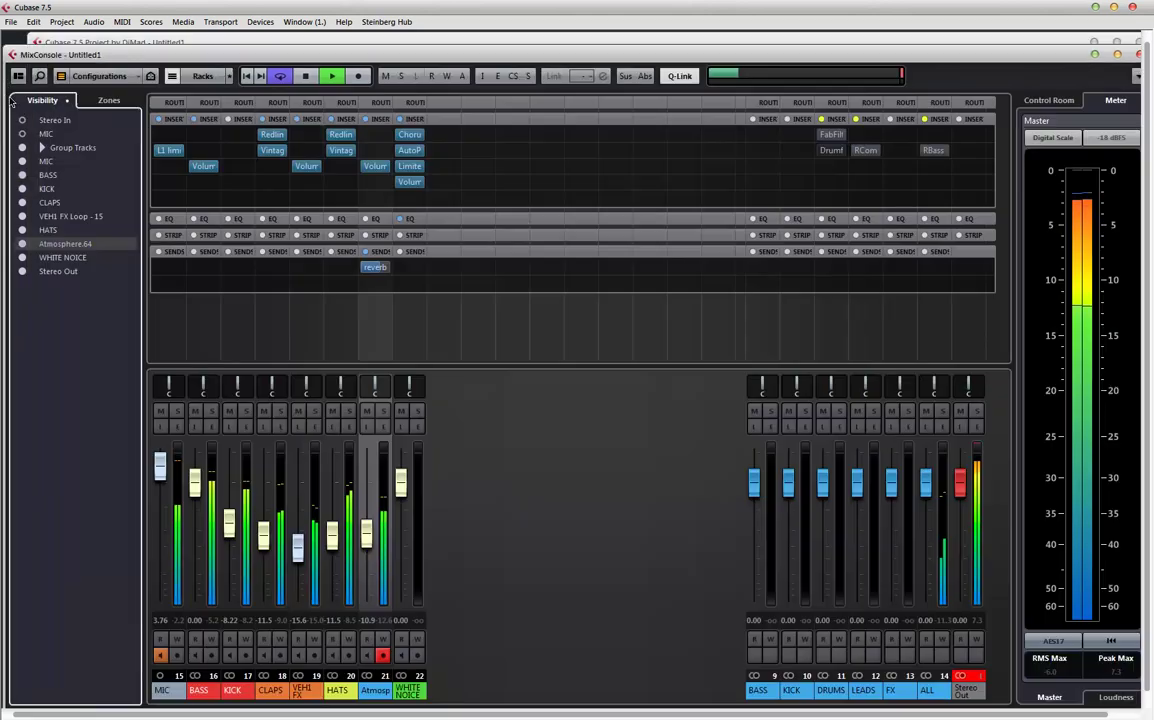
left_click(383, 426)
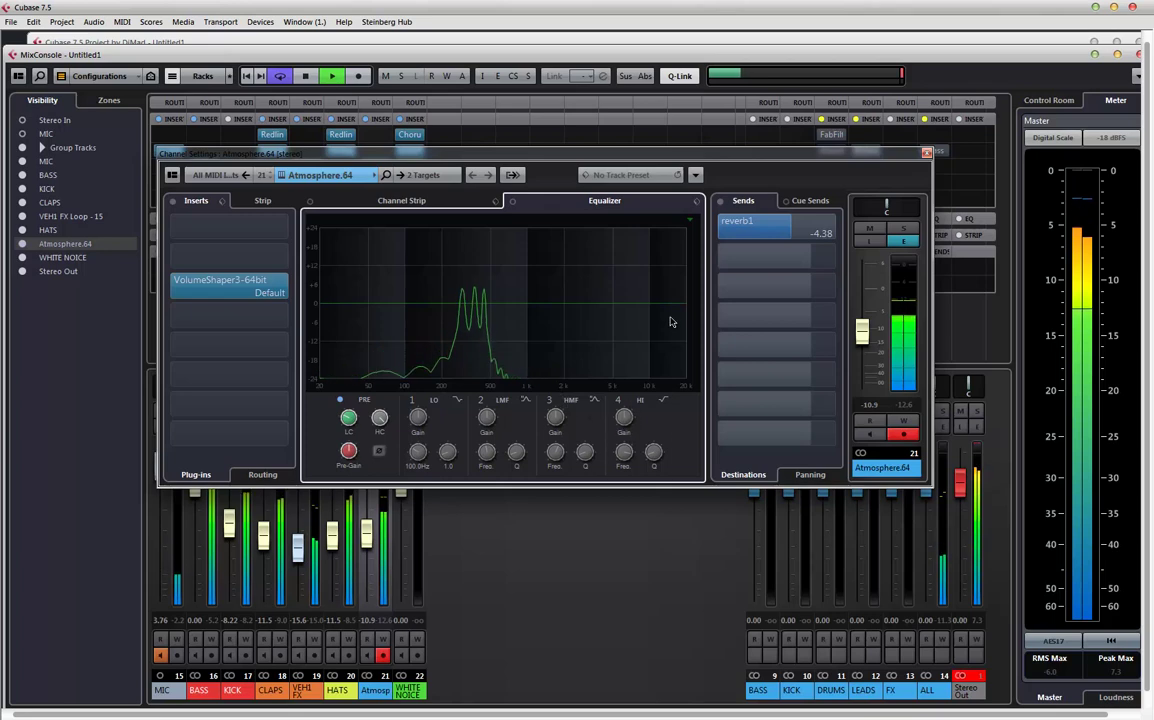
left_click_drag(594, 306, 598, 385)
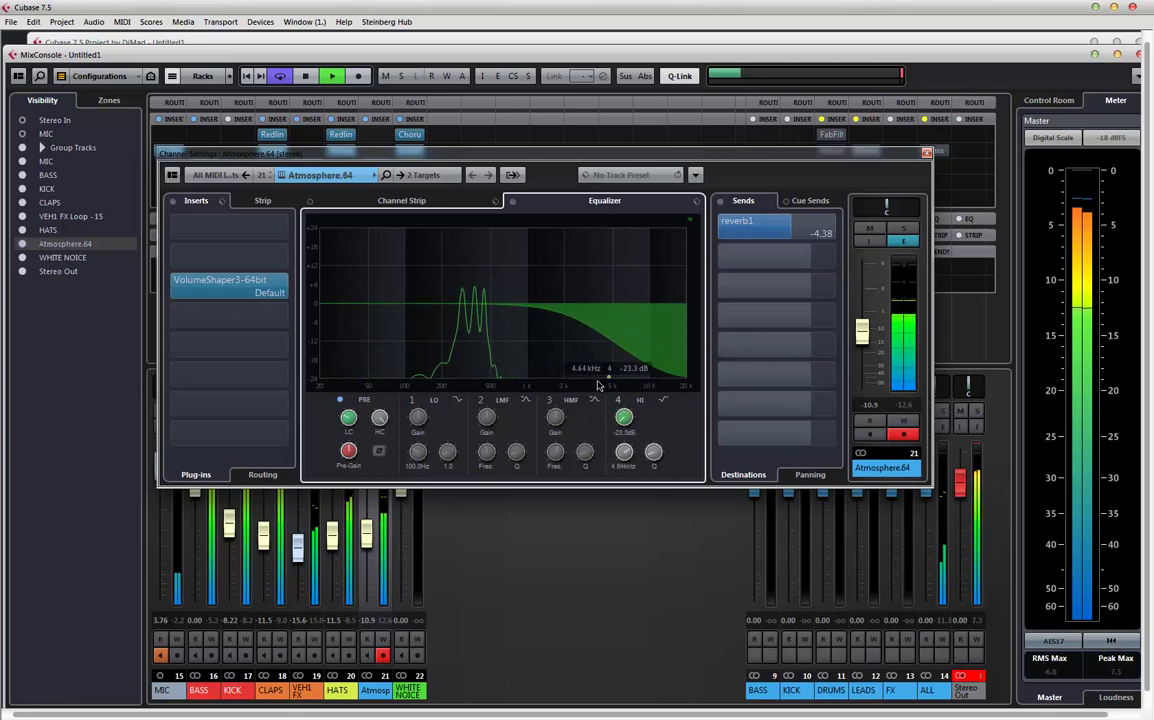
left_click(668, 402)
left_click(700, 516)
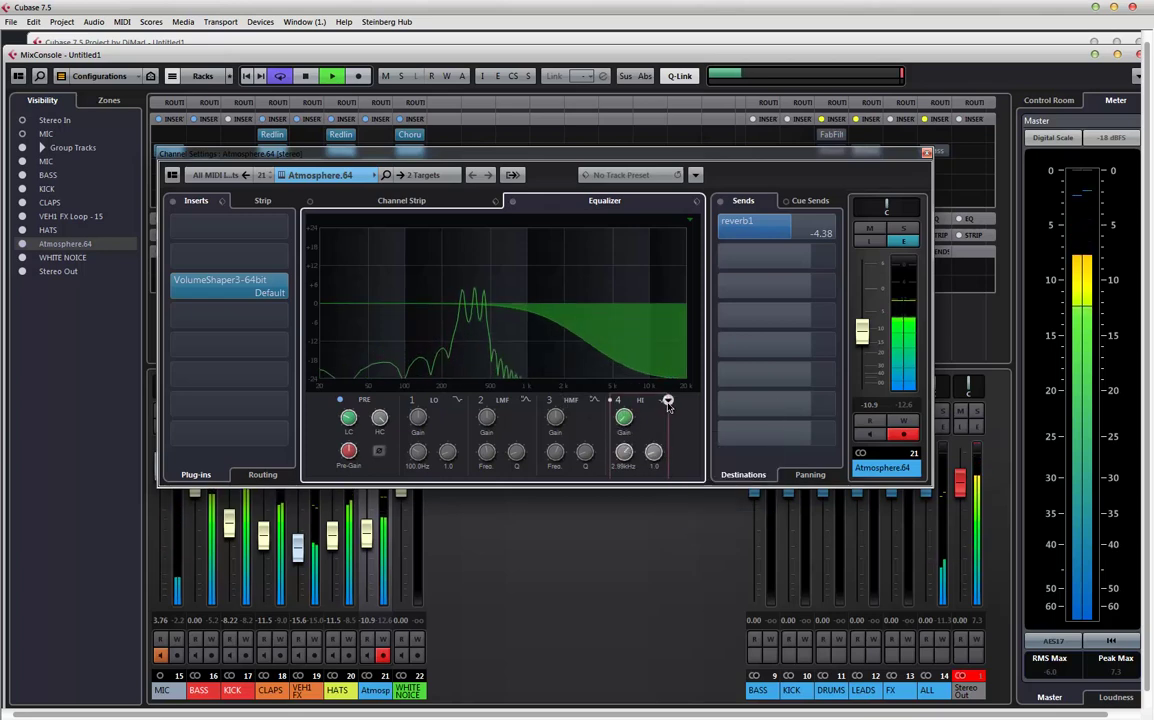
left_click(668, 402)
left_click(712, 515)
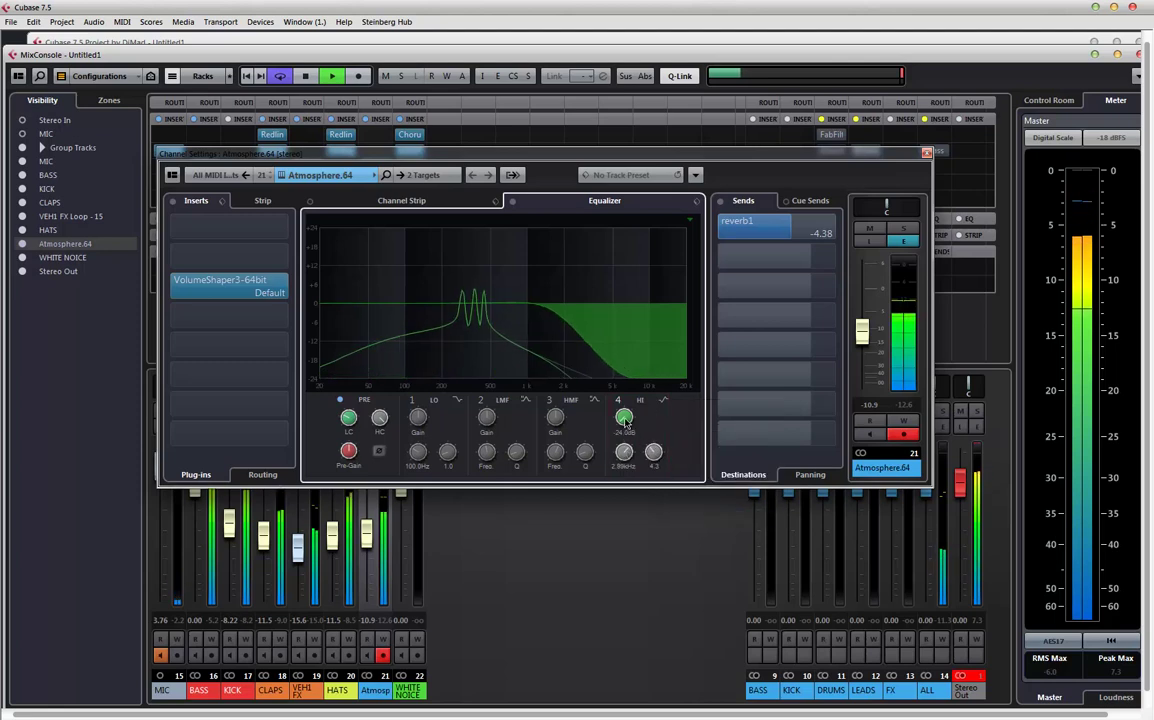
left_click_drag(624, 458, 625, 471)
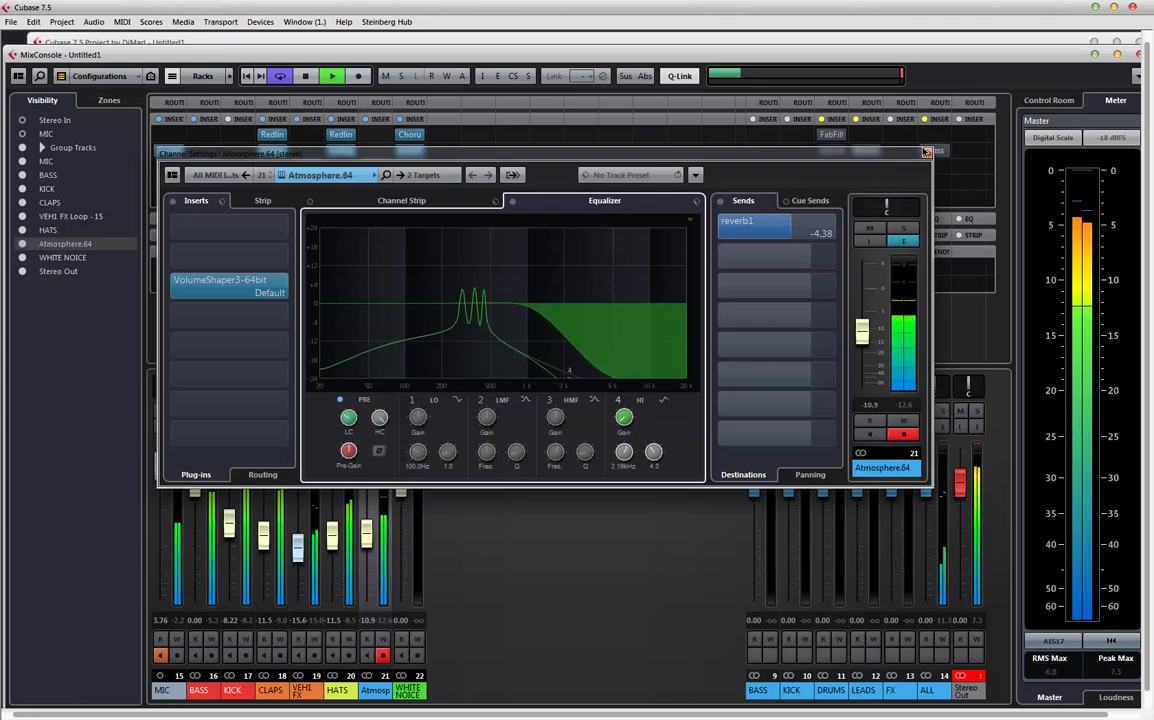
- Add an active PING DELAY send to the Atmosphere.64 channel at a level of about -12.1 dB
left_click(836, 259)
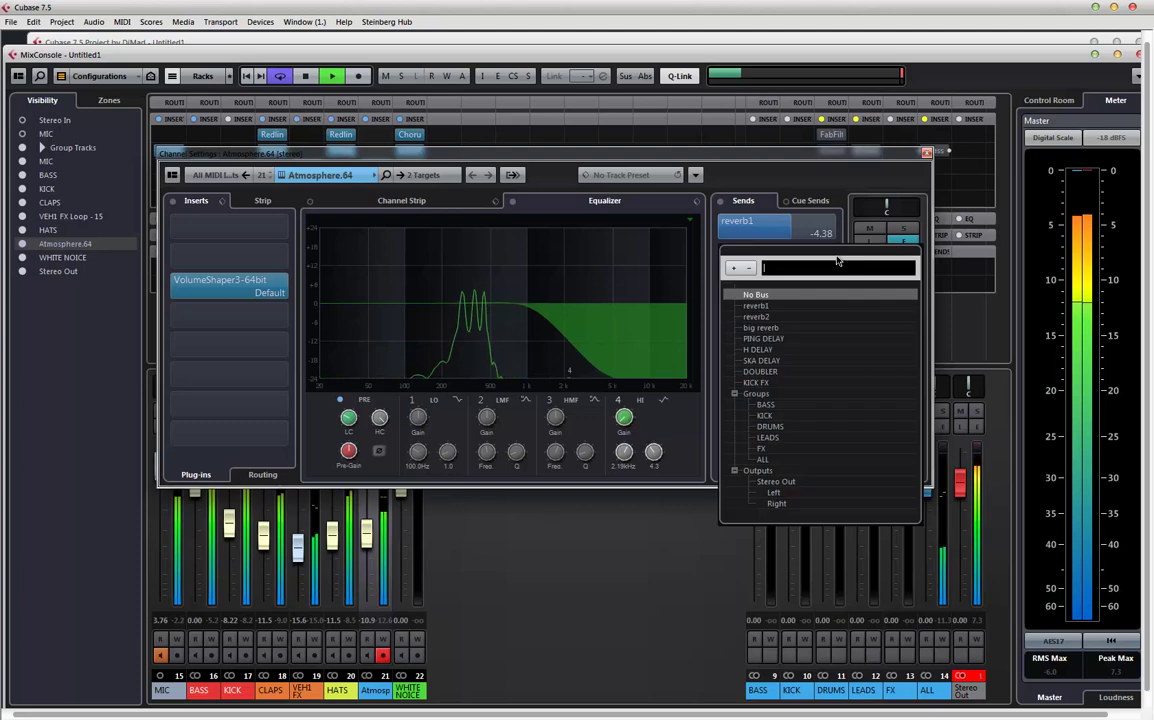
left_click(765, 340)
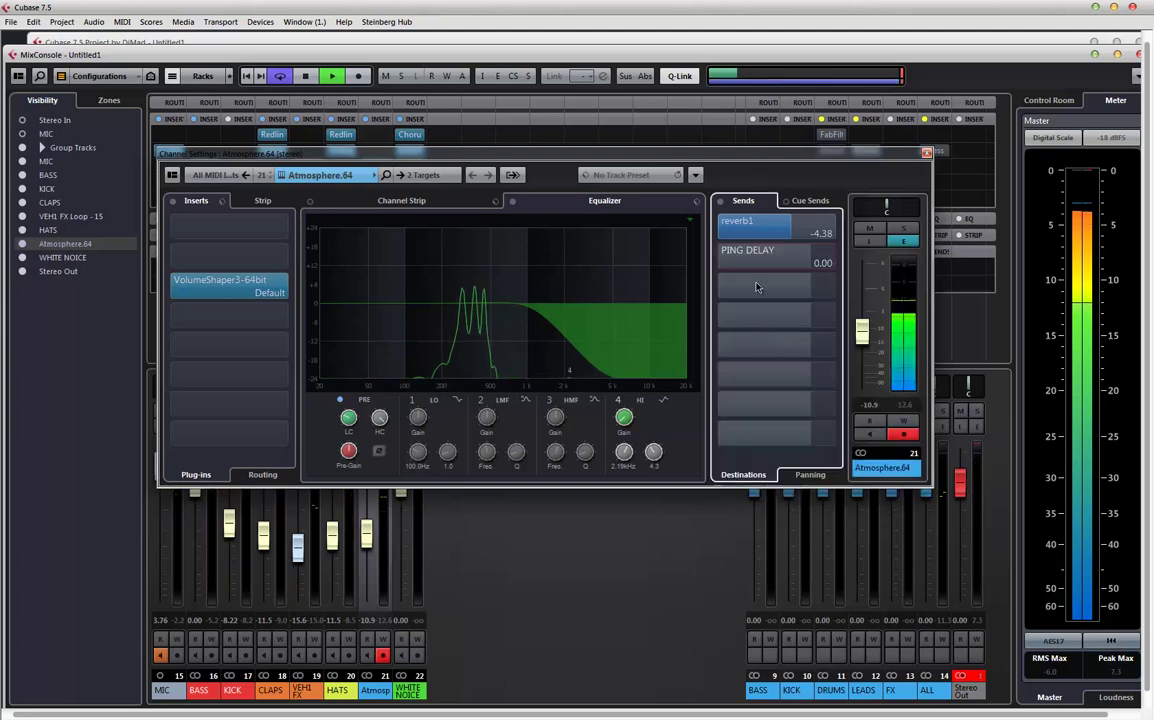
left_click_drag(807, 262, 789, 267)
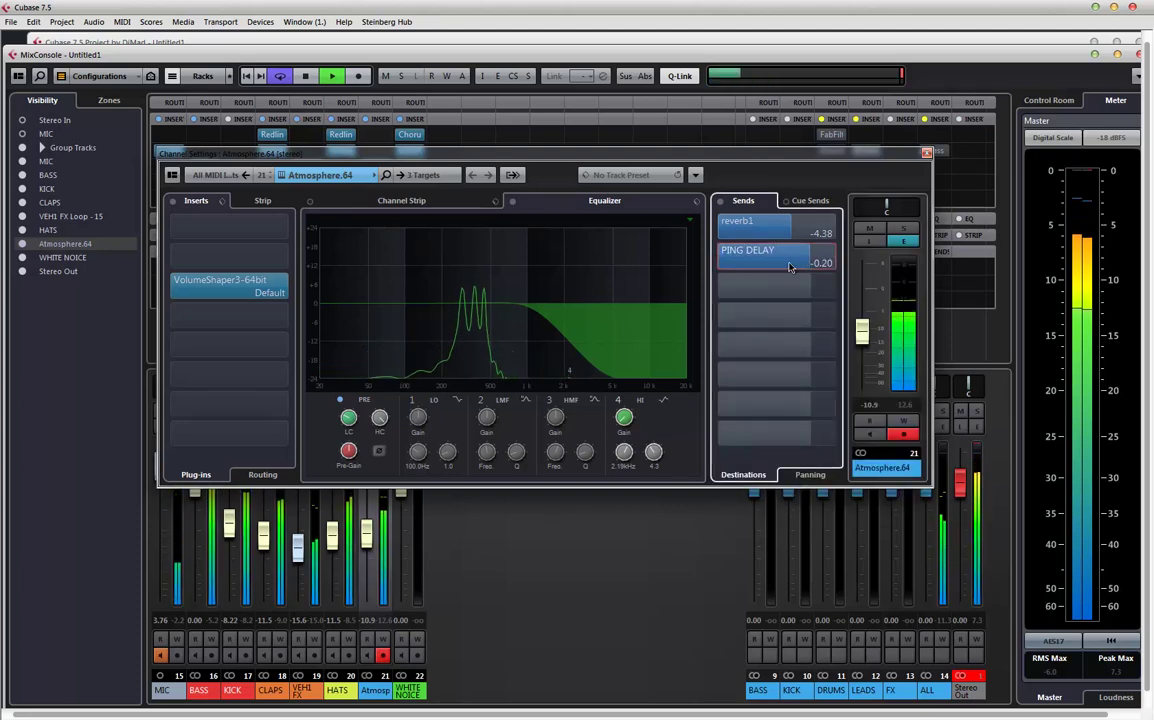
right_click(742, 266)
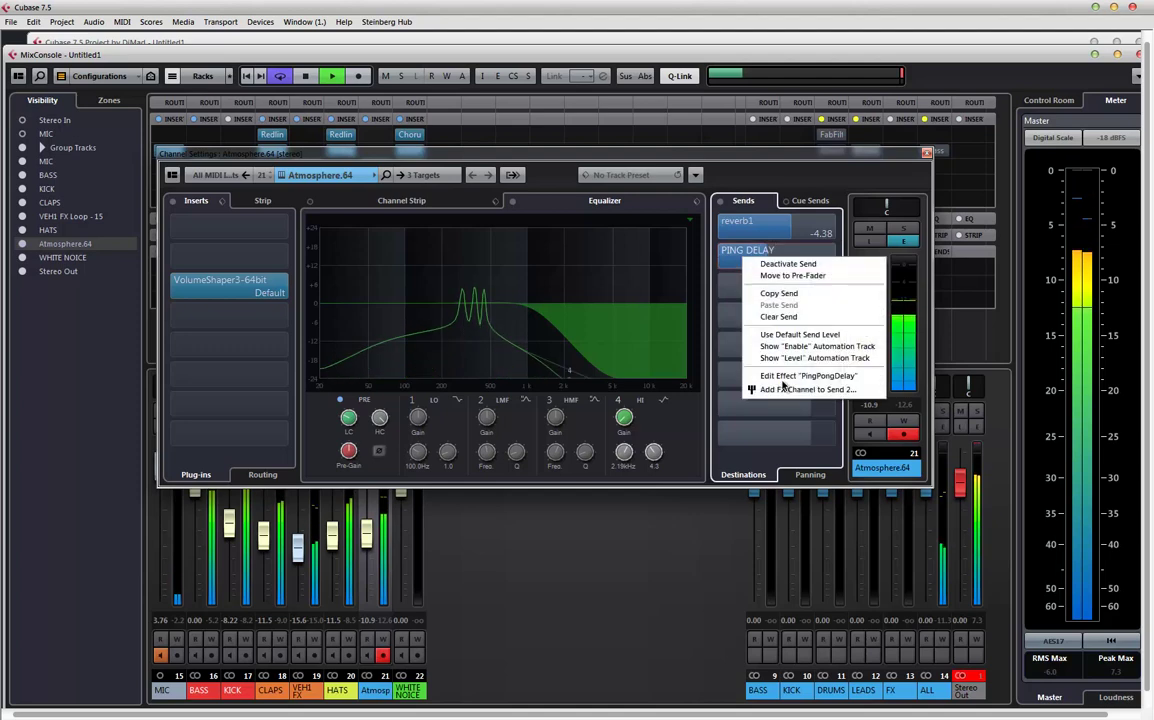
left_click(740, 351)
left_click(877, 232)
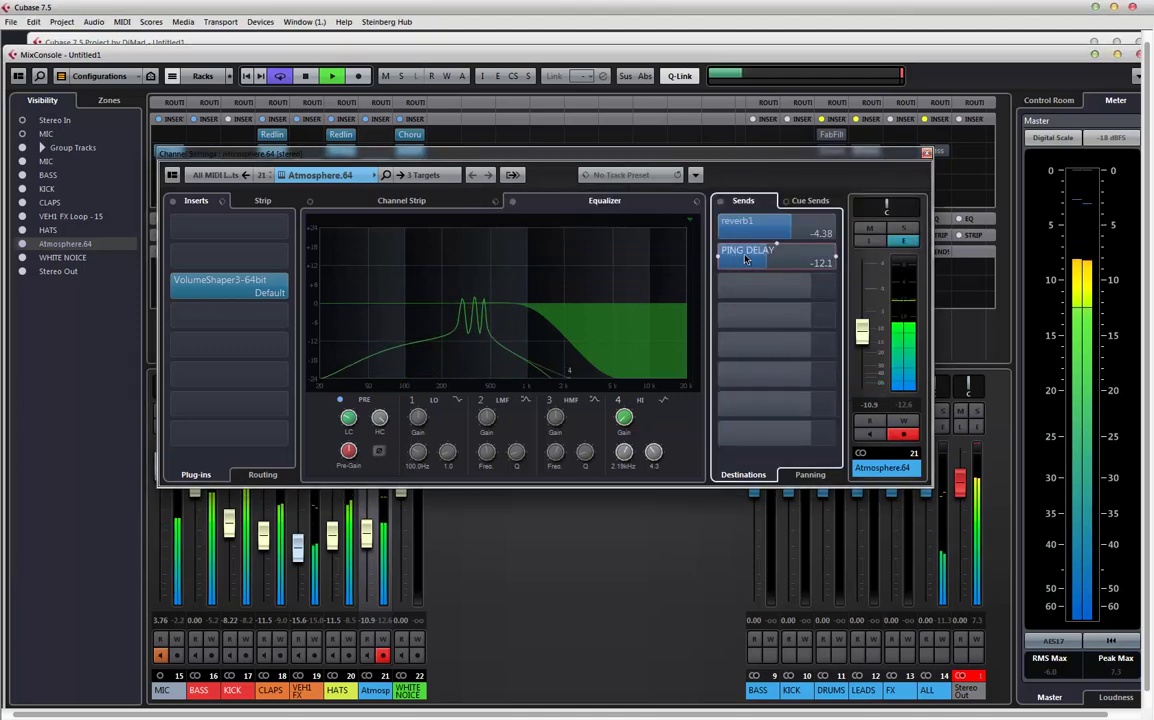
- Open the PingPongDelay effect behind the PING DELAY send to check its delay settings
right_click(746, 252)
left_click(790, 375)
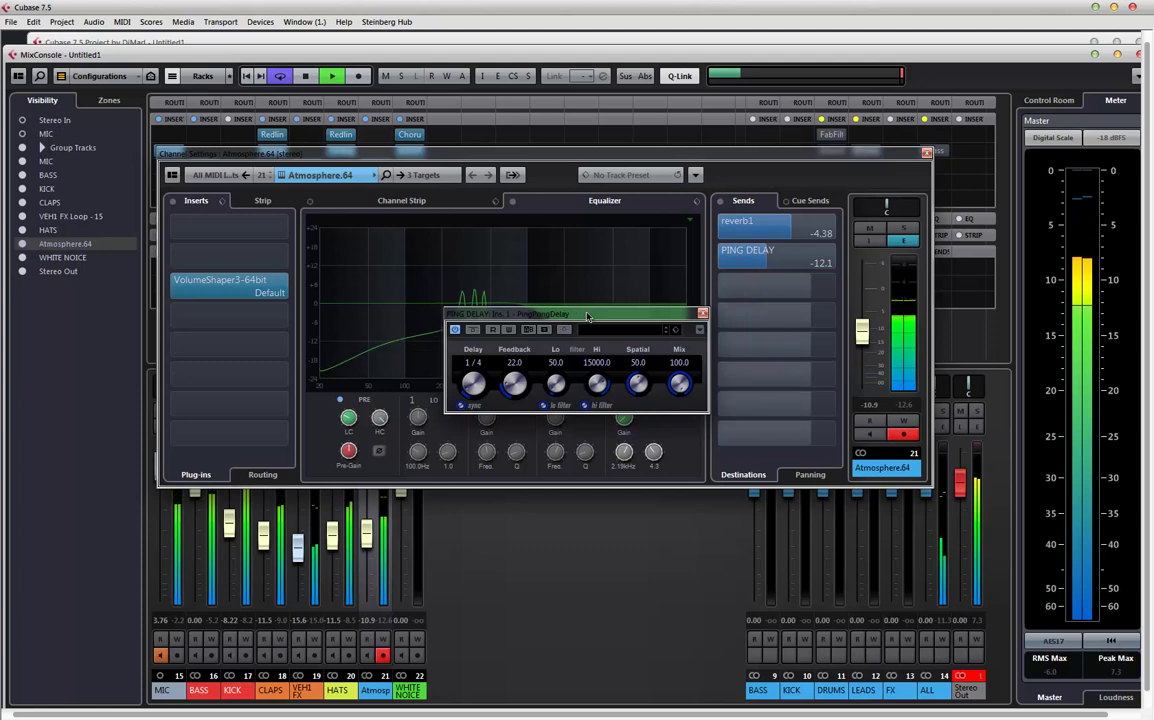
left_click_drag(580, 318, 535, 318)
left_click_drag(430, 390, 430, 400)
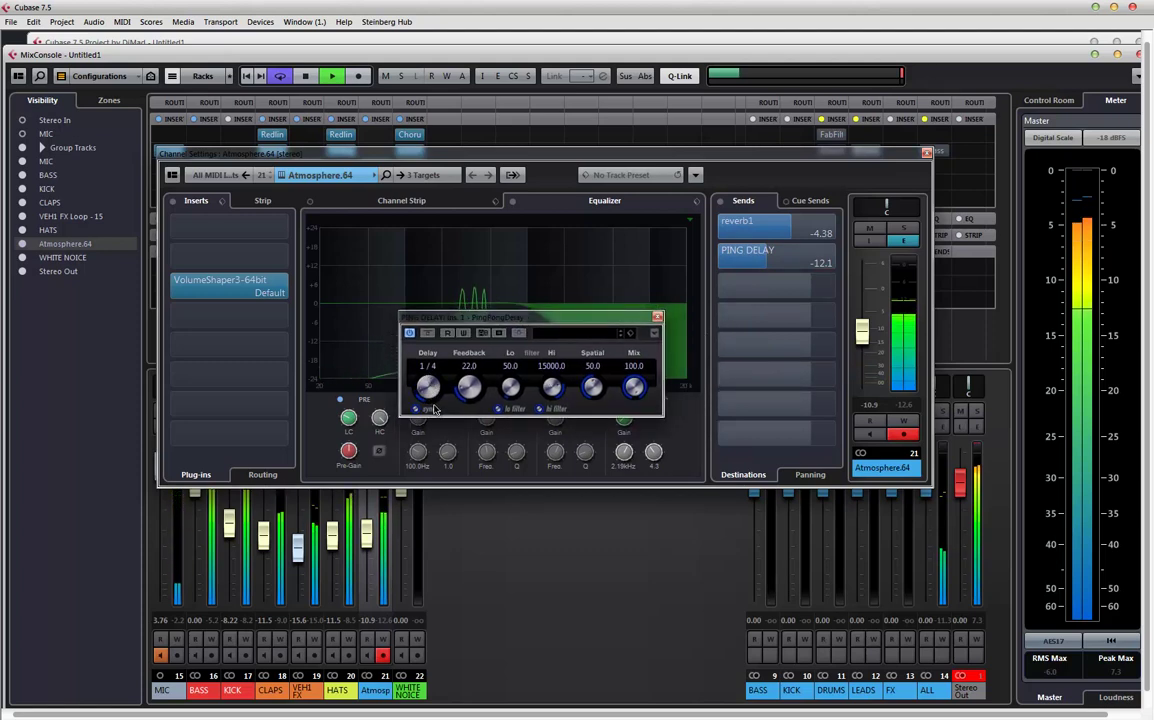
left_click(657, 316)
- Raise the PING DELAY send level to about -0.32 dB and solo the Atmosphere.64 channel
left_click_drag(750, 258, 808, 258)
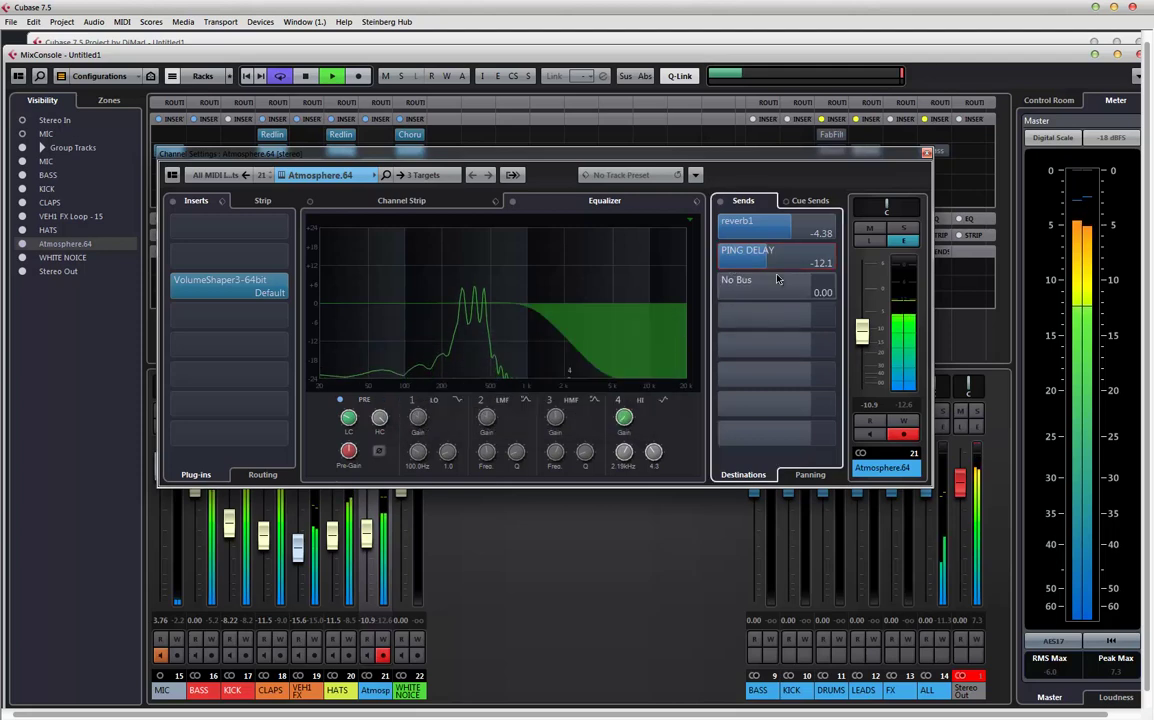
left_click(900, 236)
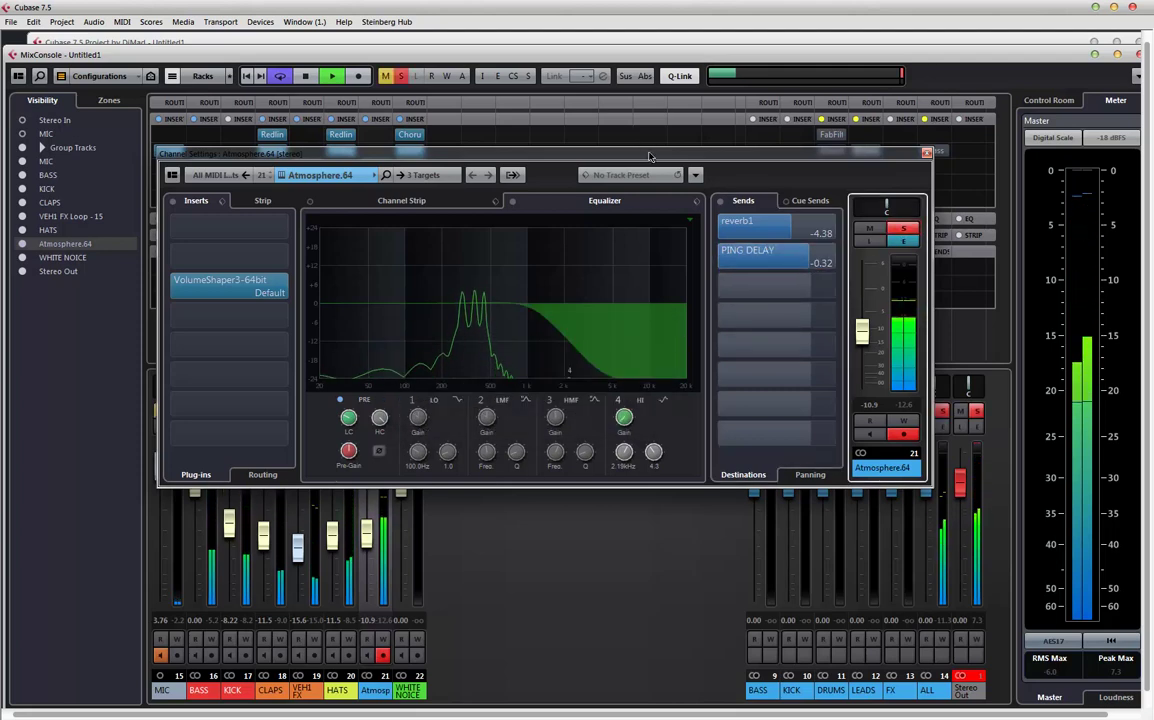
- Set the PingPongDelay to a 1/8 delay, with the low filter at about 96.9 and the high filter at about 10582
left_click(773, 257)
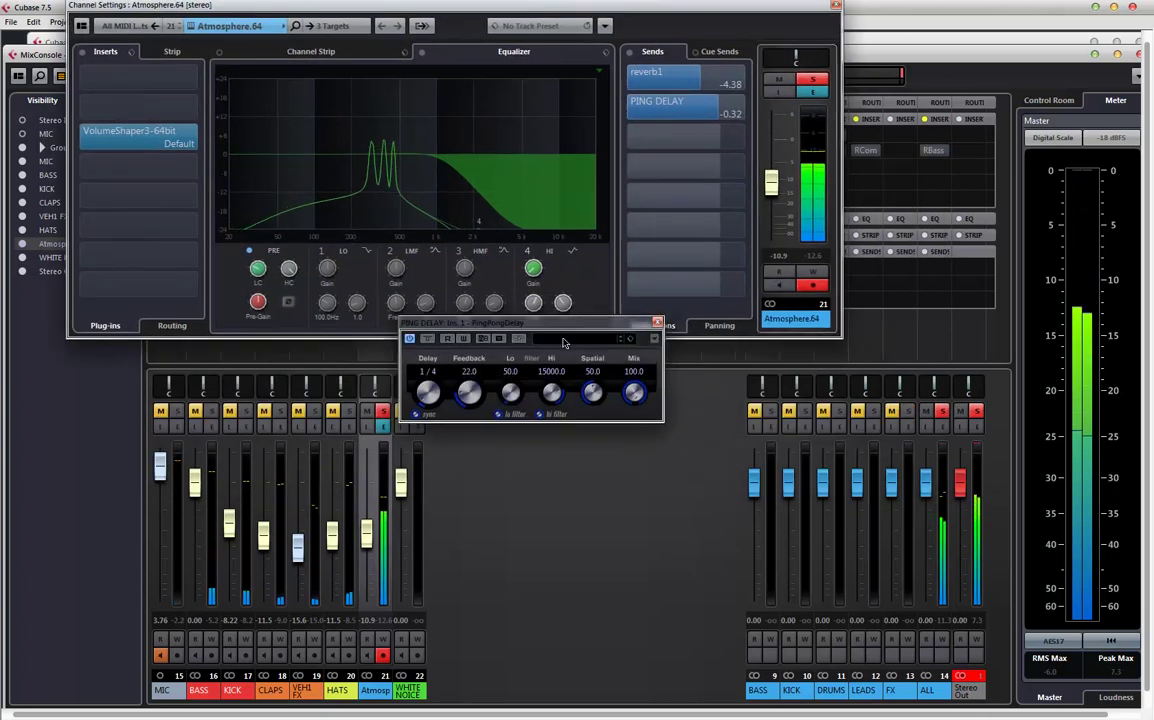
left_click_drag(555, 318, 591, 360)
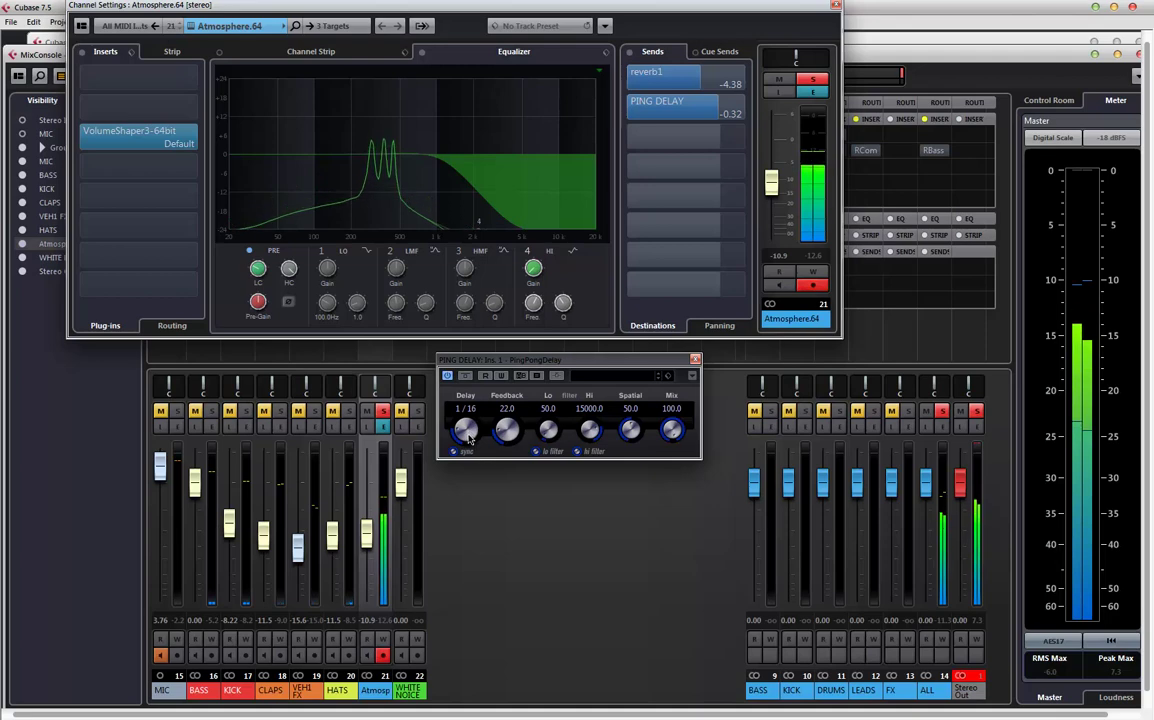
scroll(466, 432, "up", 1)
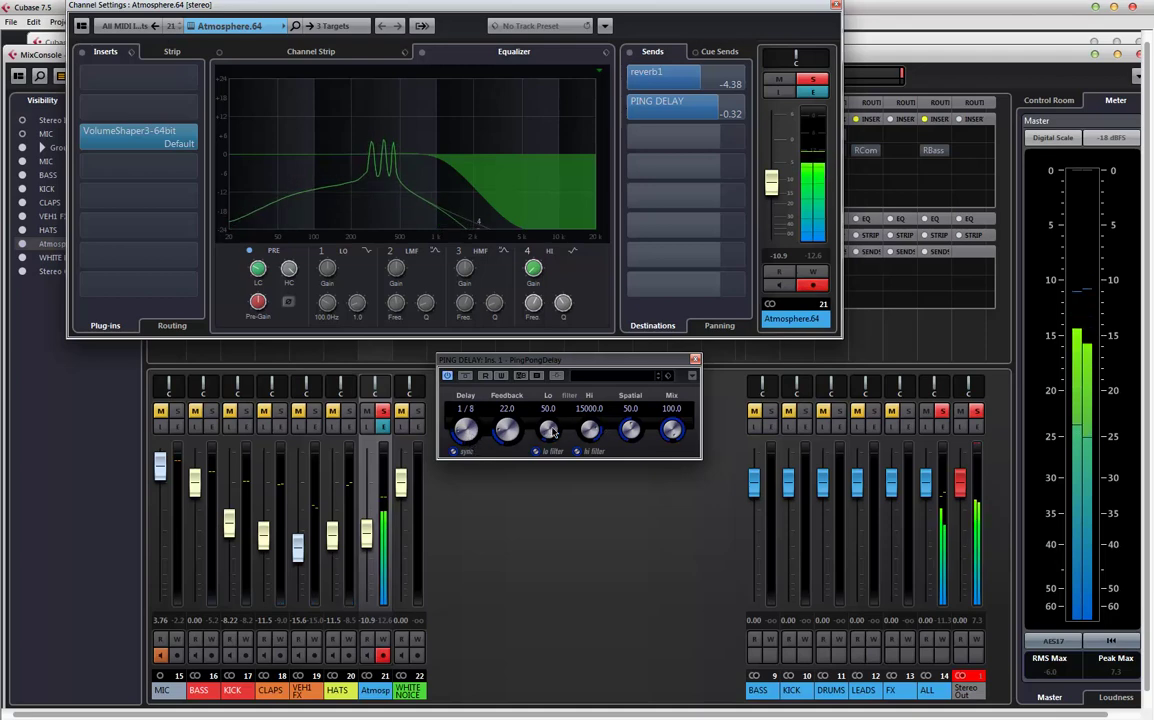
left_click_drag(552, 432, 551, 396)
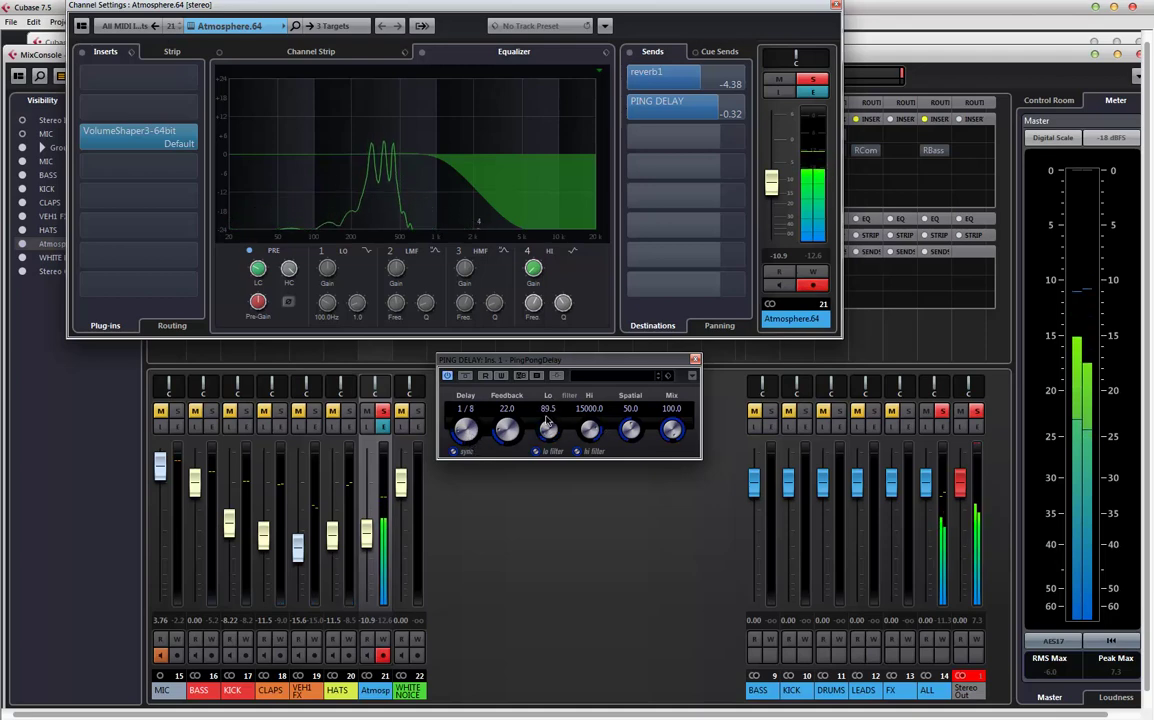
scroll(578, 450, "down", 2)
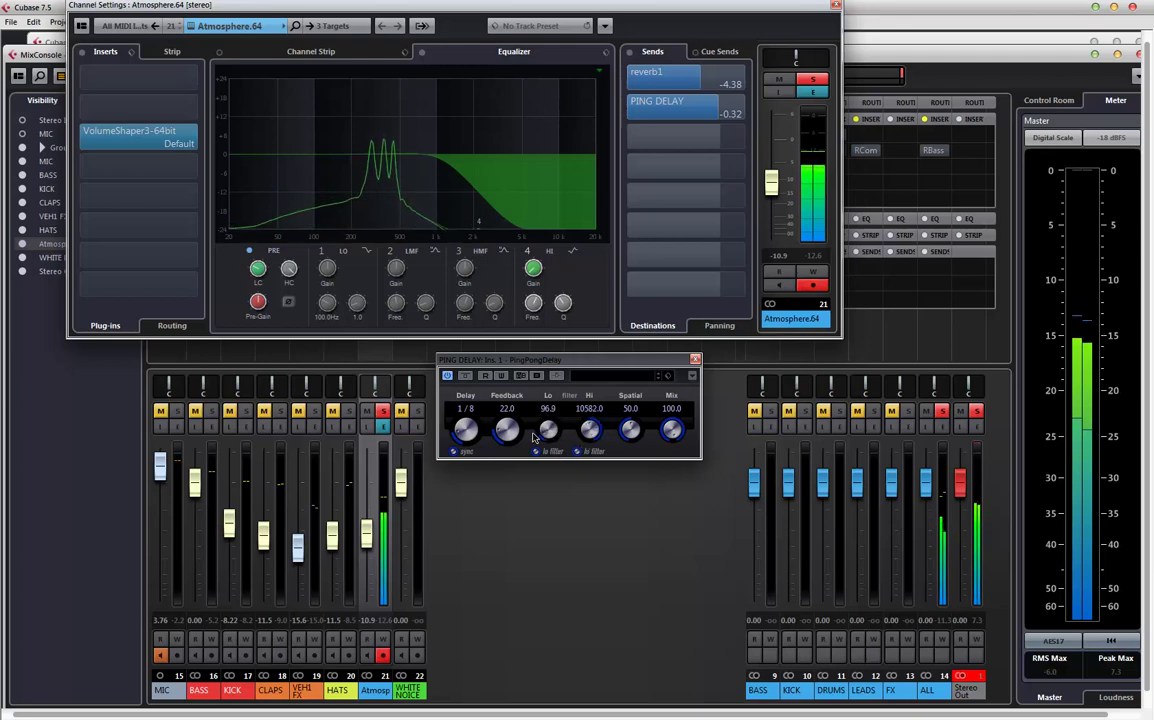
left_click(694, 360)
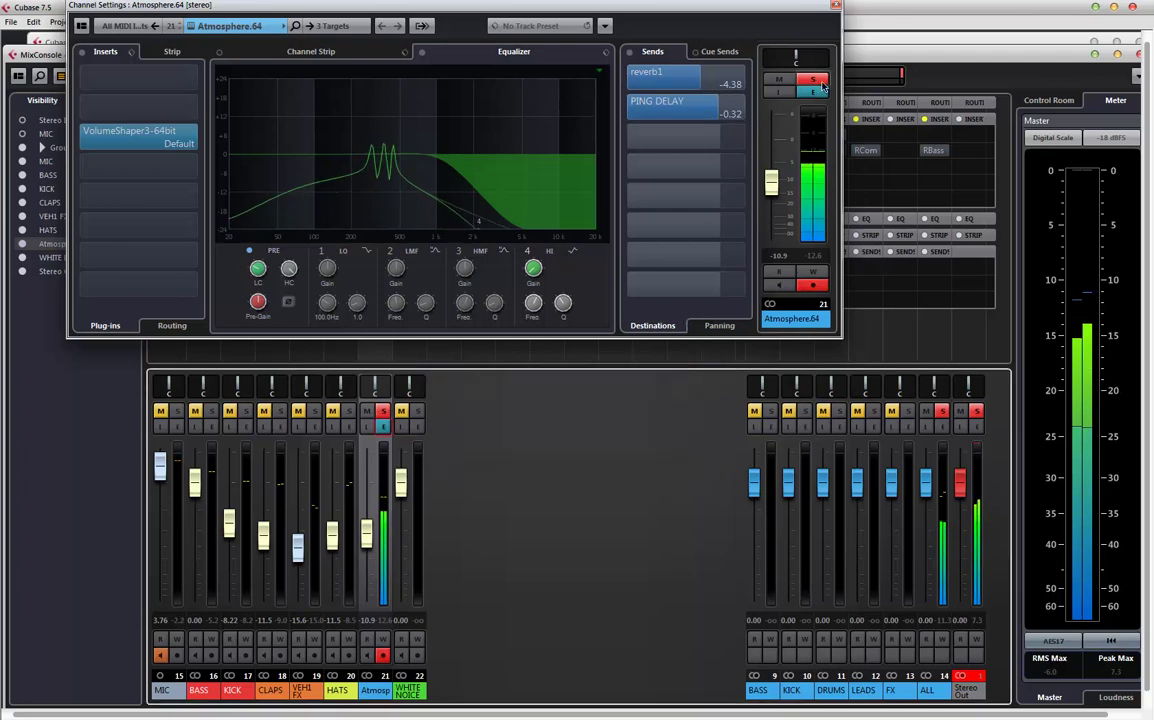
- Turn off solo on the Atmosphere.64 channel and close its channel settings
left_click_drag(573, 10, 676, 89)
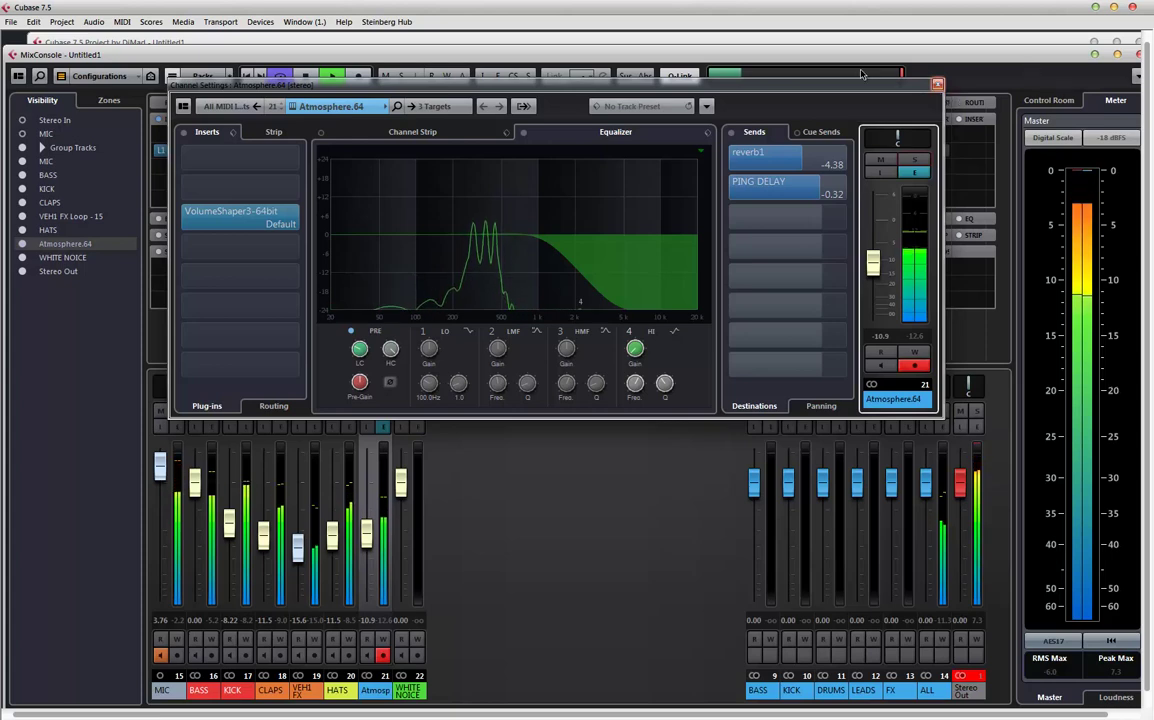
left_click(584, 361)
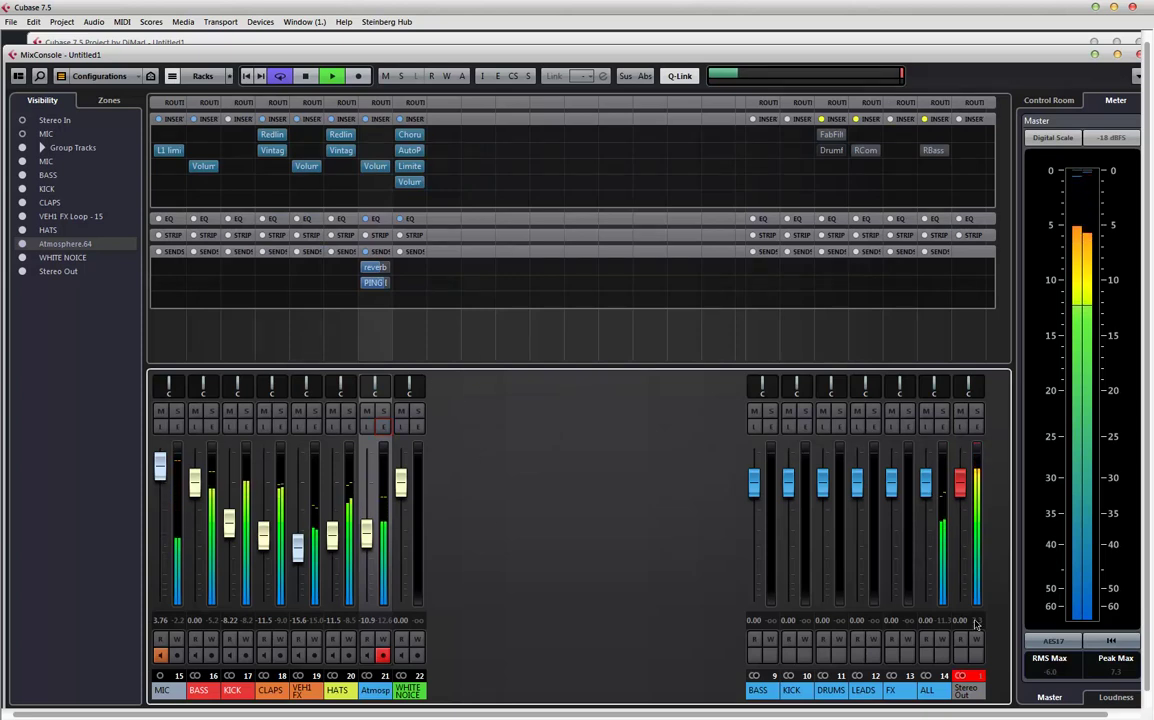
- Lower the BASS through WHITE NOISE channels together by about 3.69 dB, keeping their relative balance, and deselect the group
left_click(202, 690)
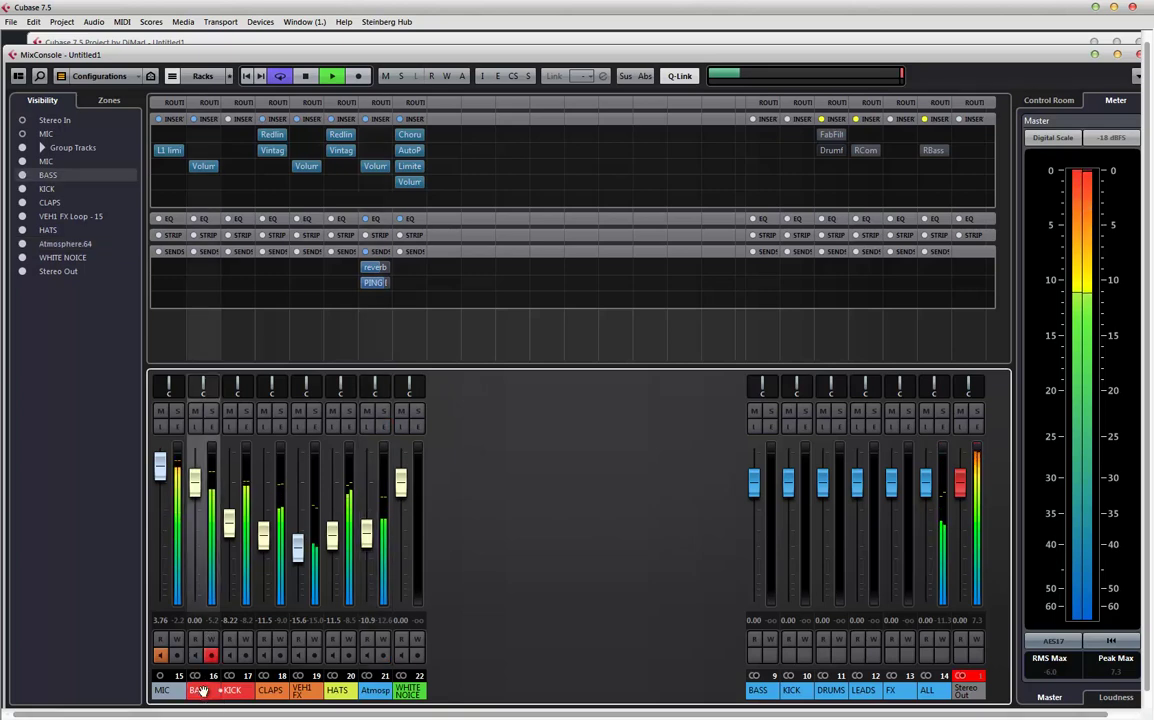
left_click(408, 692, "shift")
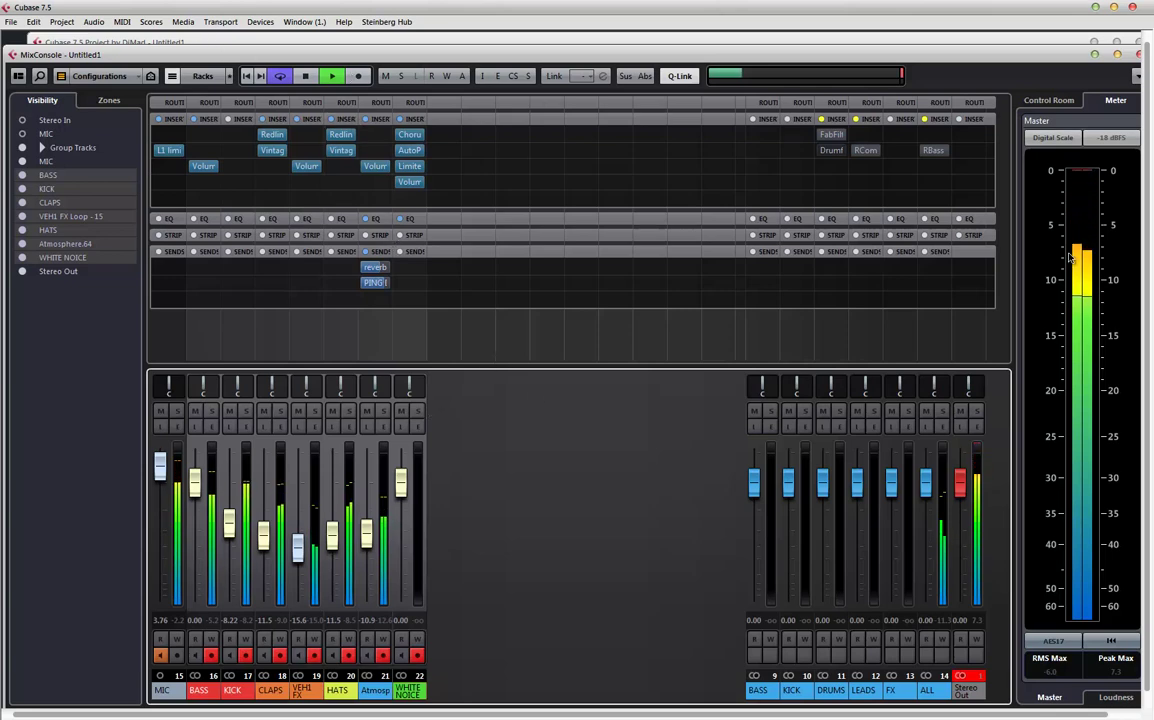
left_click_drag(400, 496, 398, 515)
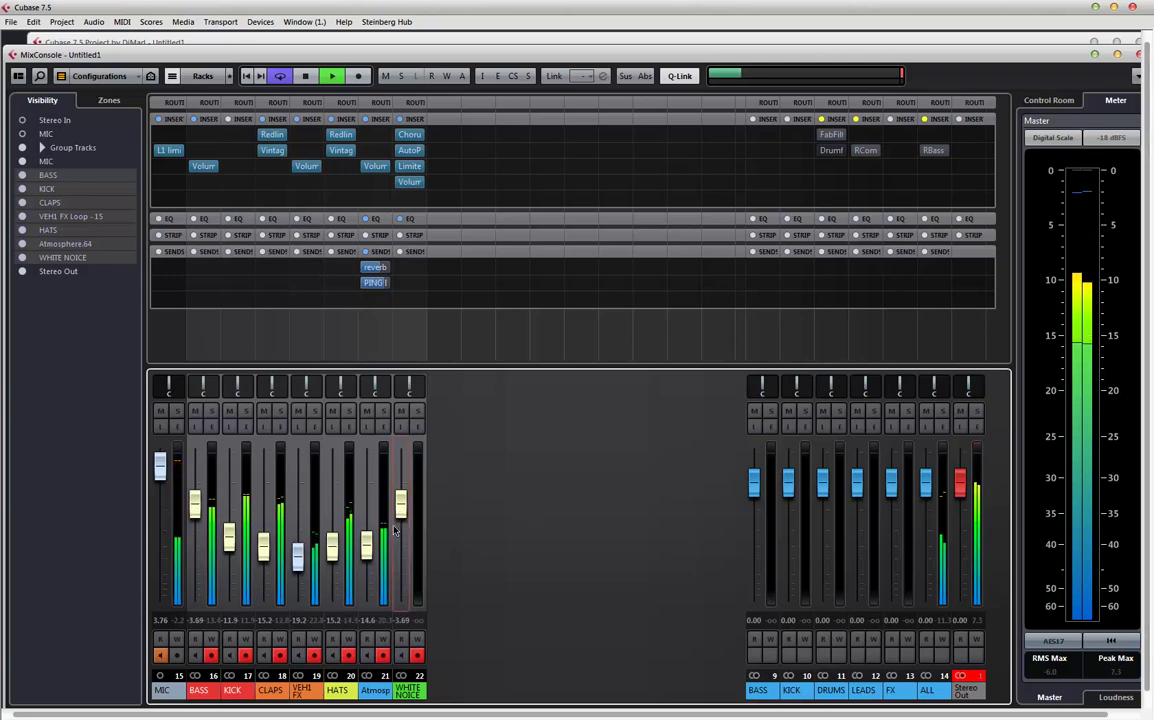
left_click(375, 626)
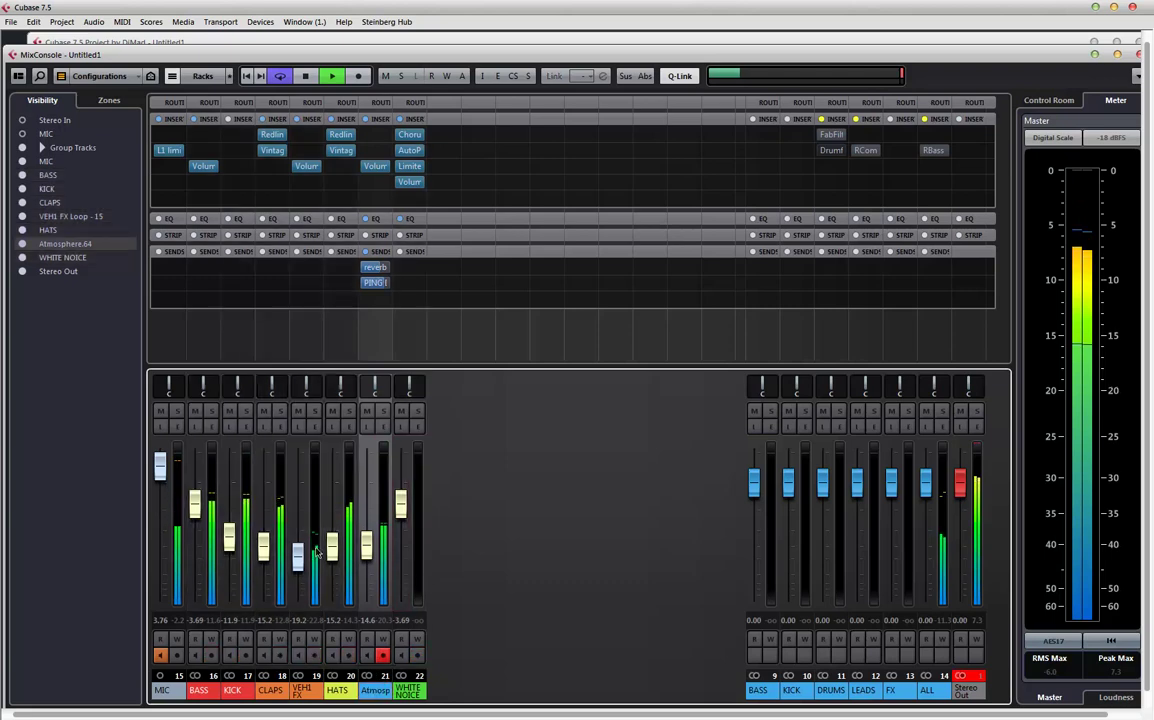
- Raise the HATS fader to about -11.9 dB and the VEH1 FX fader to about -14.1 dB
left_click_drag(329, 550, 331, 531)
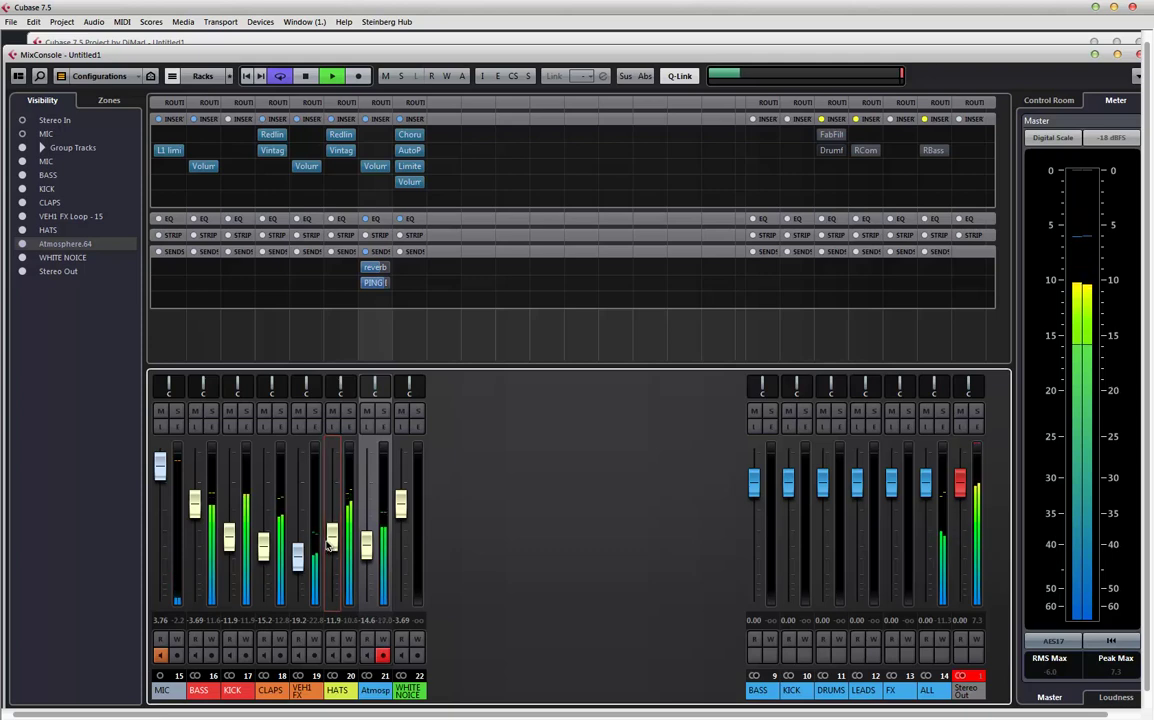
left_click_drag(297, 555, 300, 541)
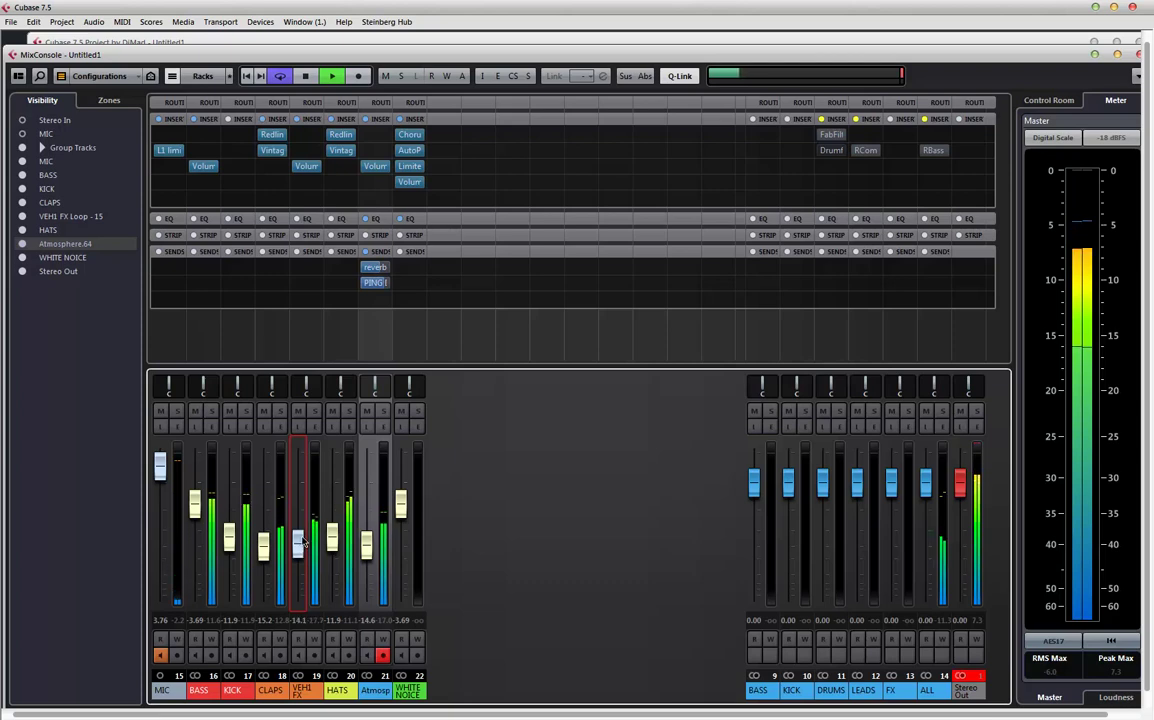
- Open the VEH1 FX Loop channel settings and assign reverb2 to the second send slot
left_click(318, 432)
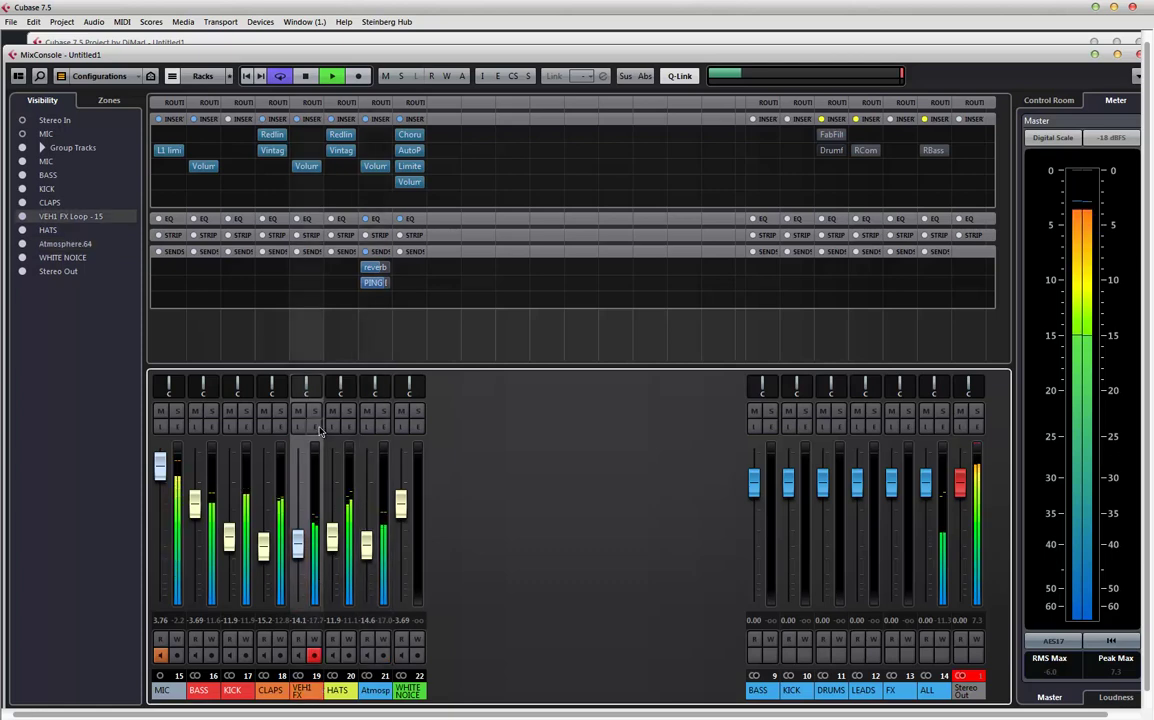
left_click(315, 427)
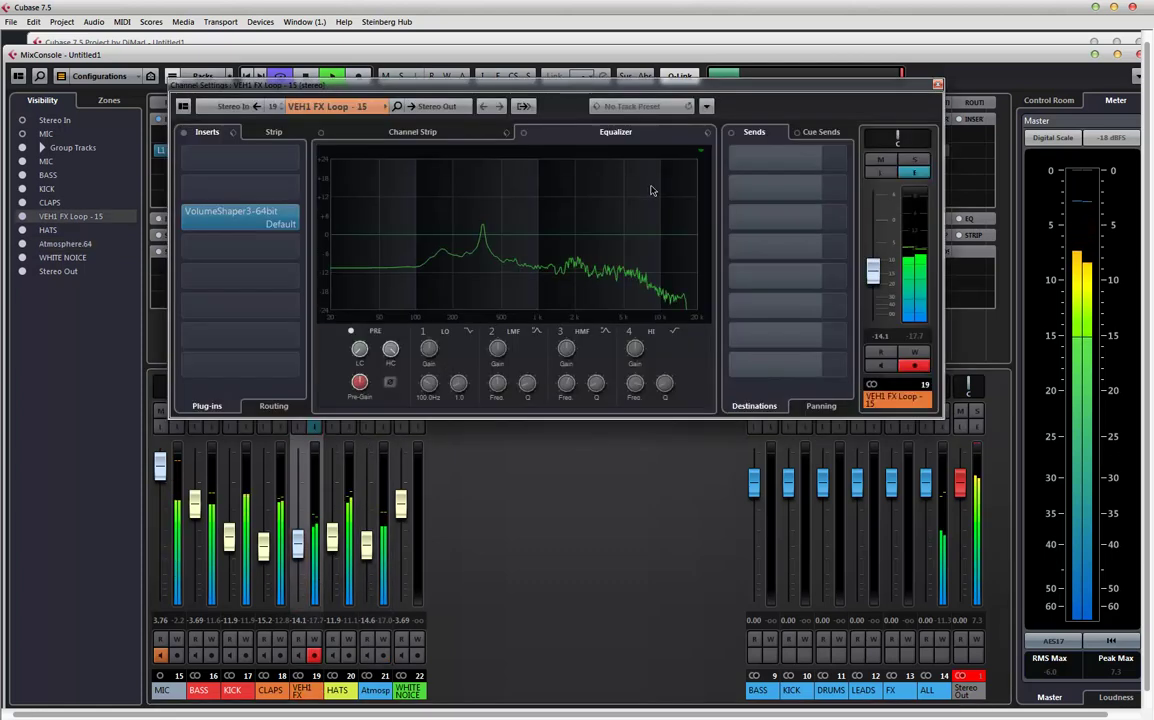
left_click(849, 191)
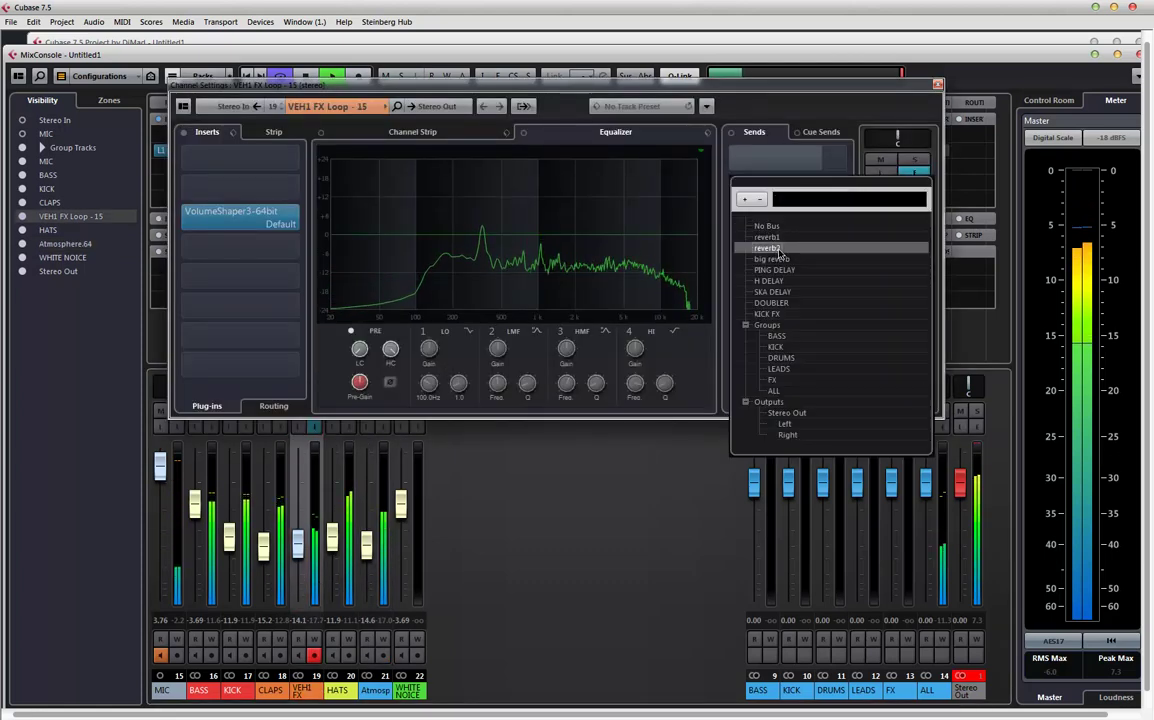
left_click(778, 249)
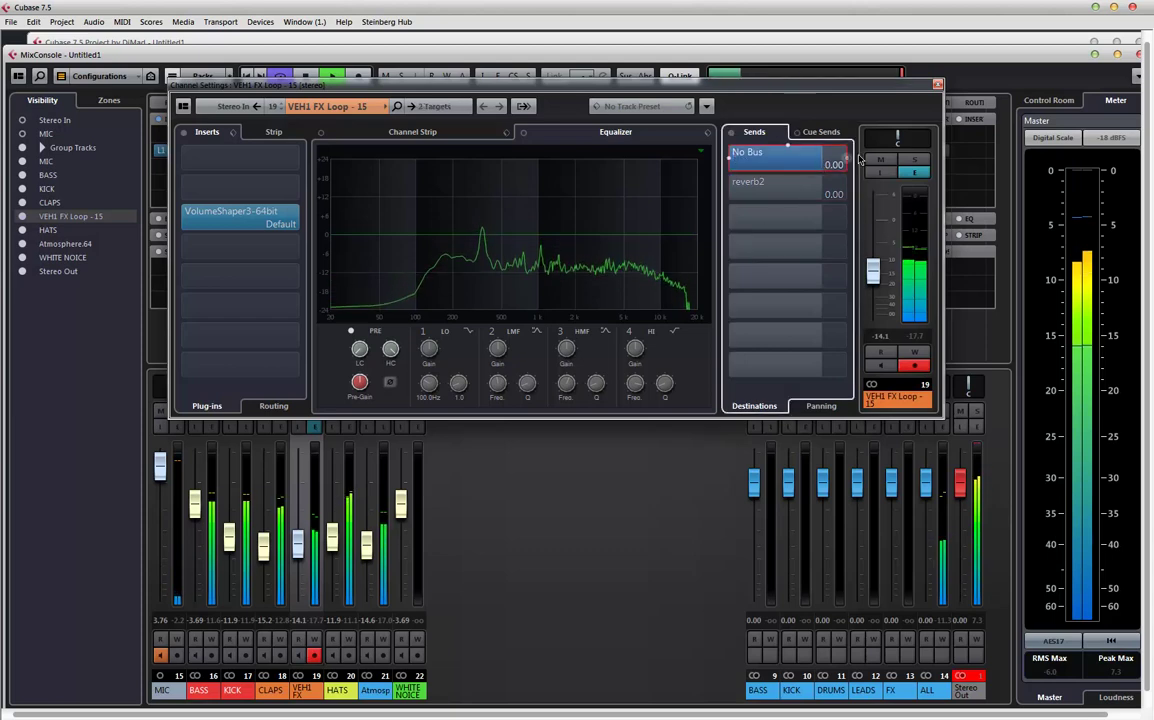
- Assign reverb2 to the first send of the VEH1 FX Loop channel and set its level to about -9.45 dB
right_click(798, 159)
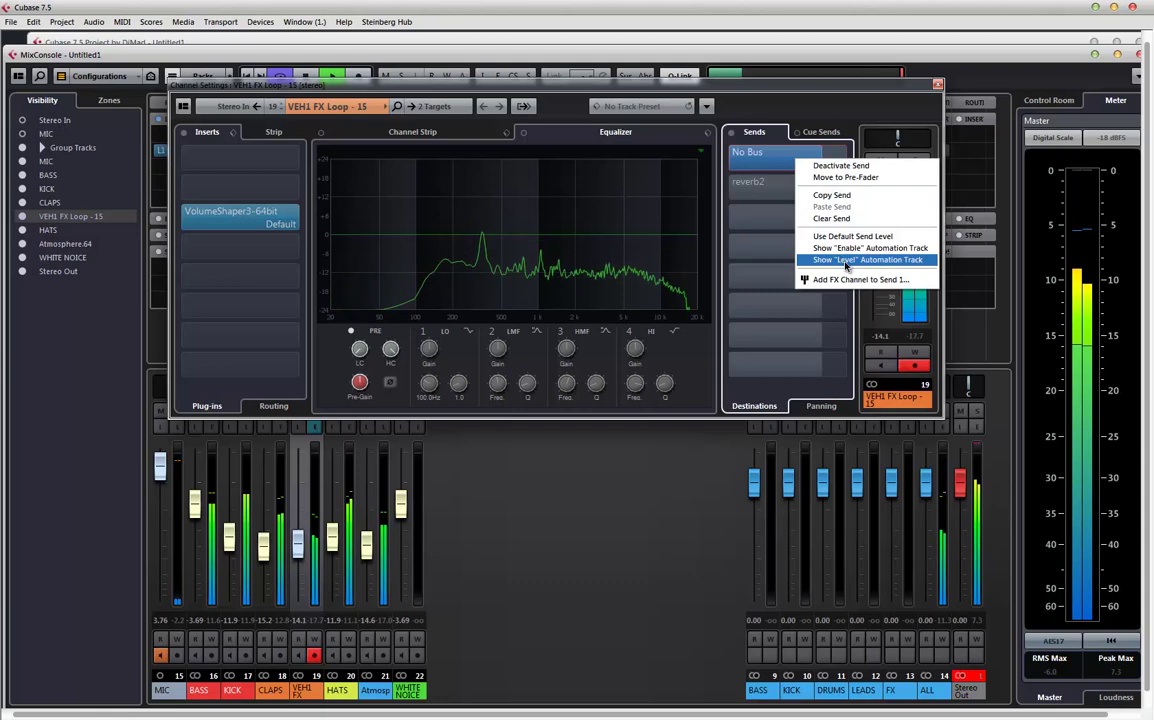
key("Escape")
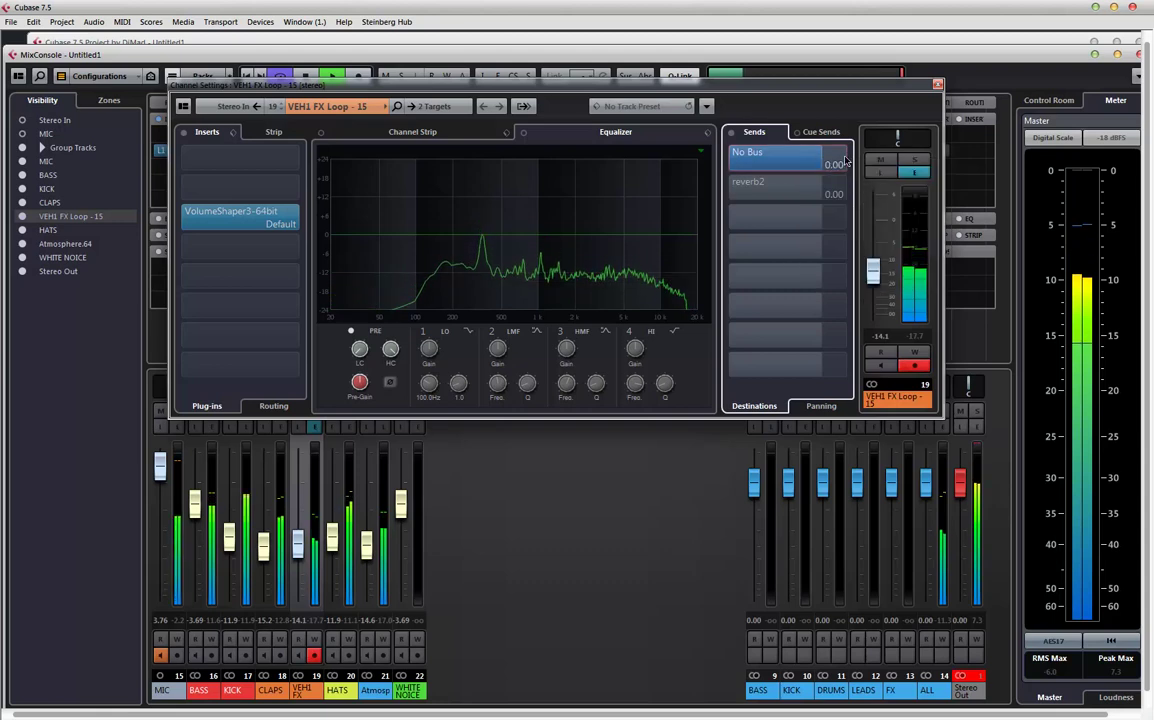
left_click(843, 157)
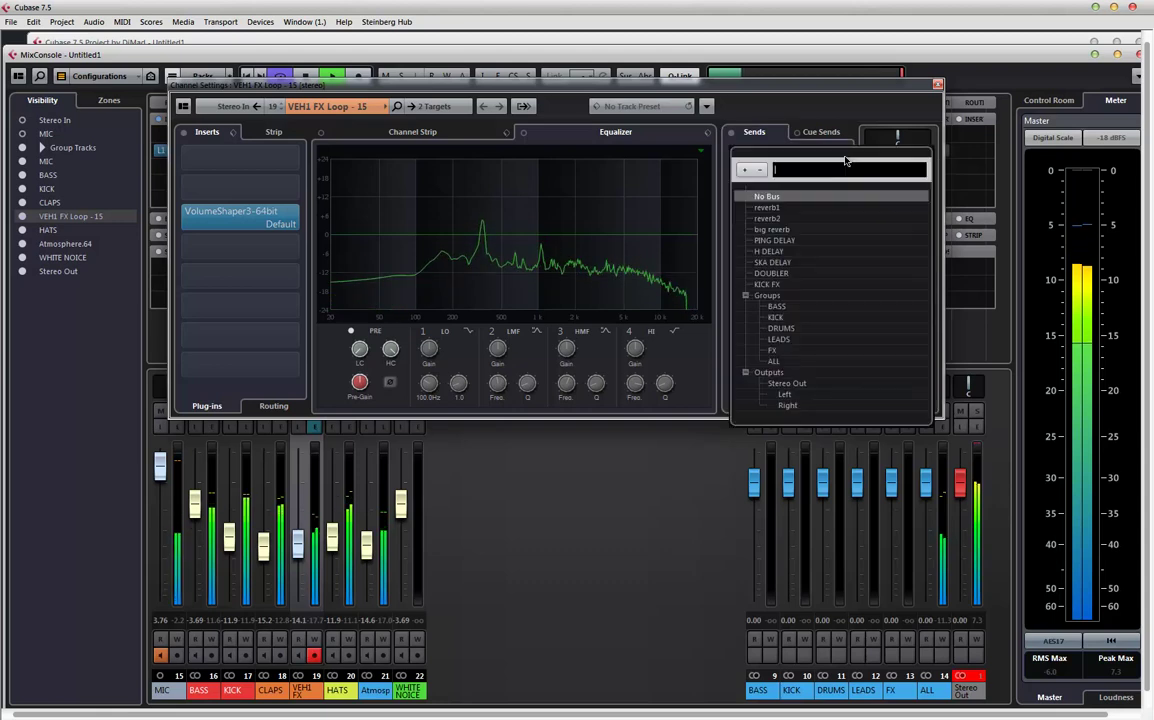
left_click(770, 218)
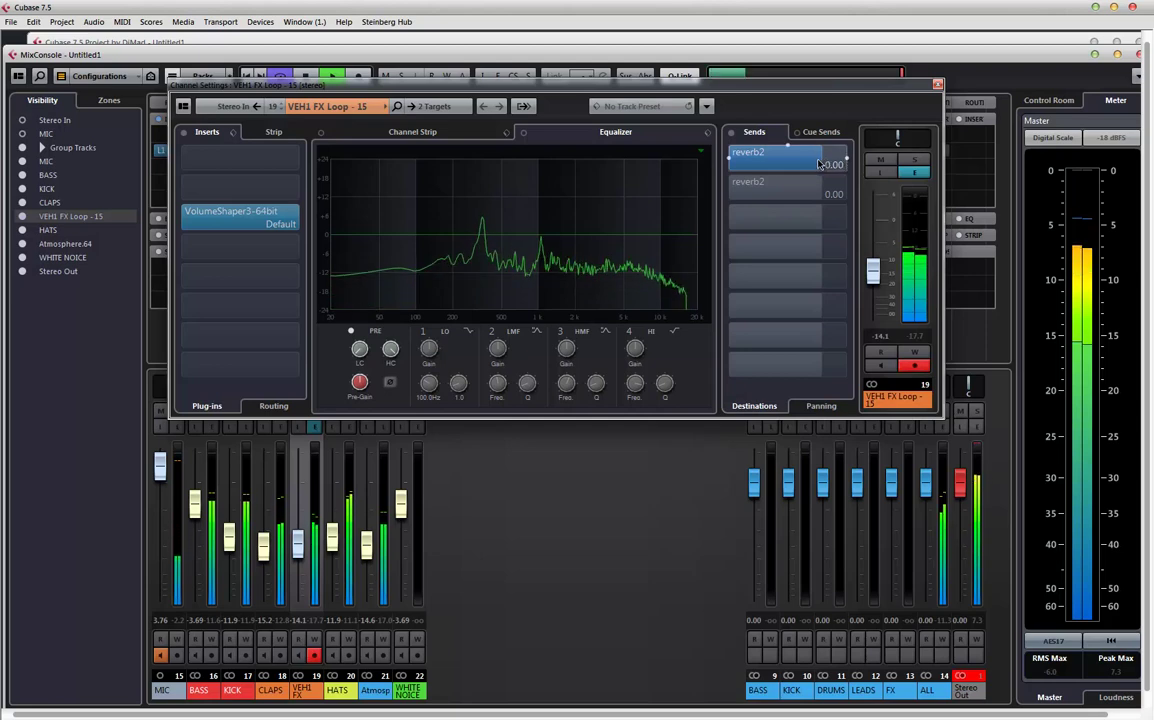
mouse_move(818, 163)
left_mouse_down()
mouse_move(776, 185)
mouse_move(799, 157)
left_mouse_up()
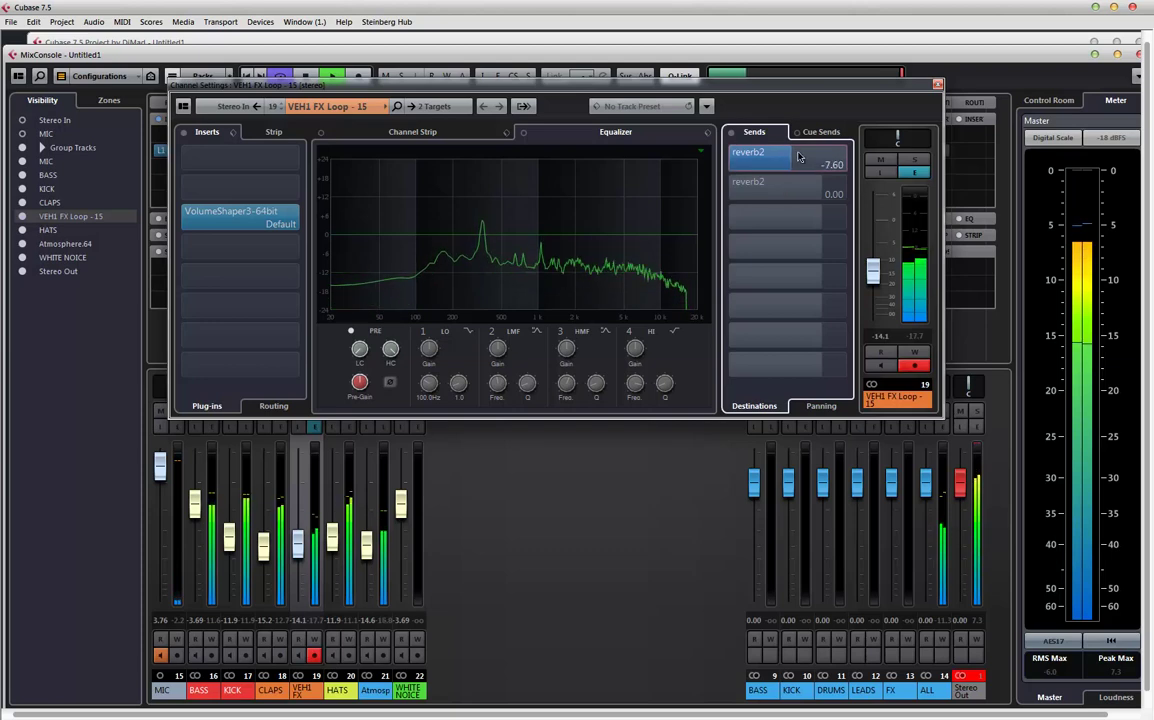
scroll(794, 172, "down", 1)
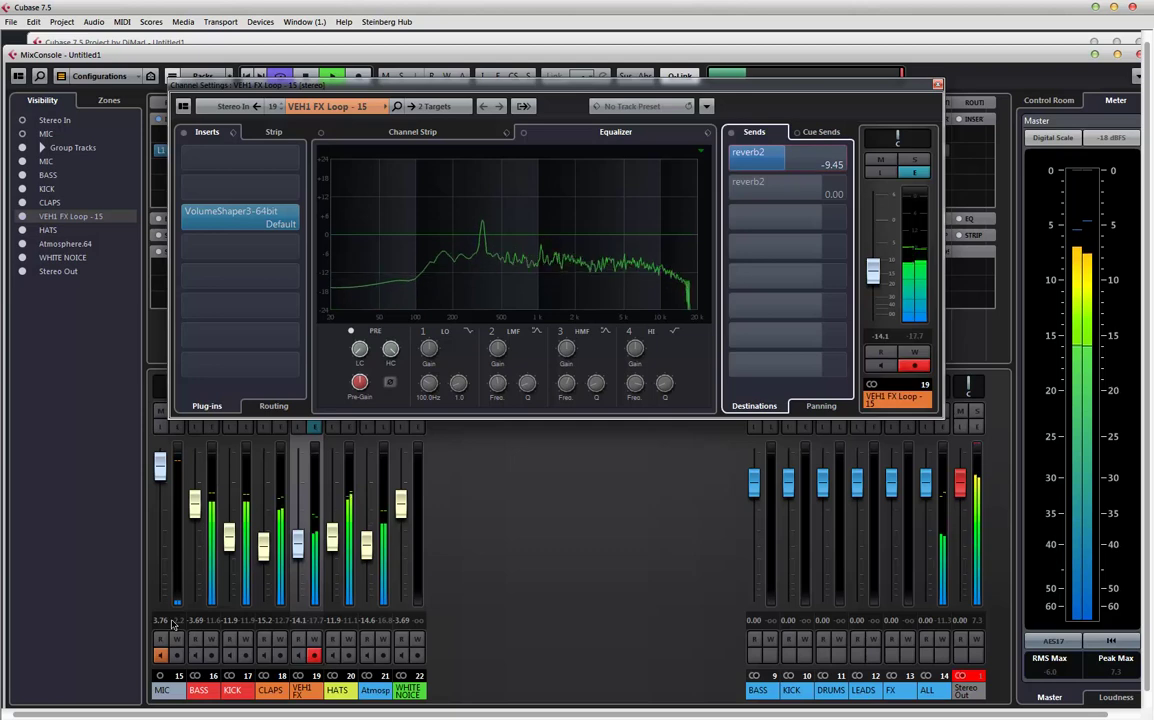
- Reshape the Atmosphere.64 VolumeShaper curve so it starts at zero and rises more slowly before the peak, and close the plug-in
left_click(362, 691)
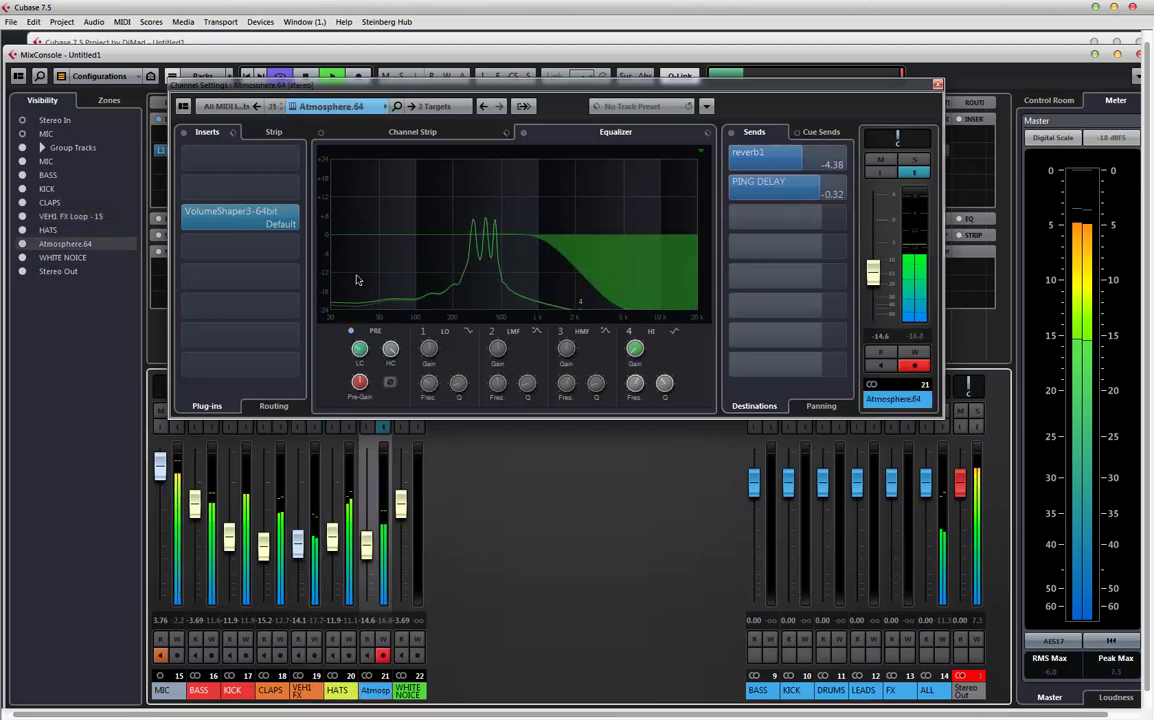
left_click(916, 160)
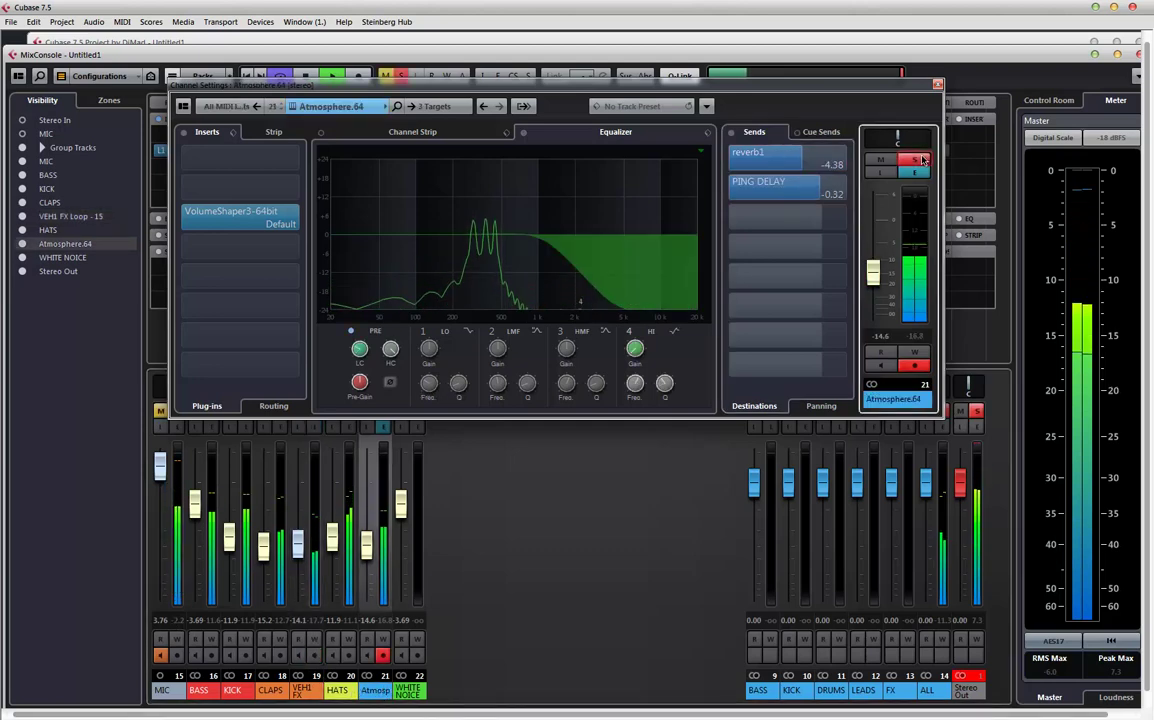
left_click(245, 225)
left_click_drag(168, 333, 166, 369)
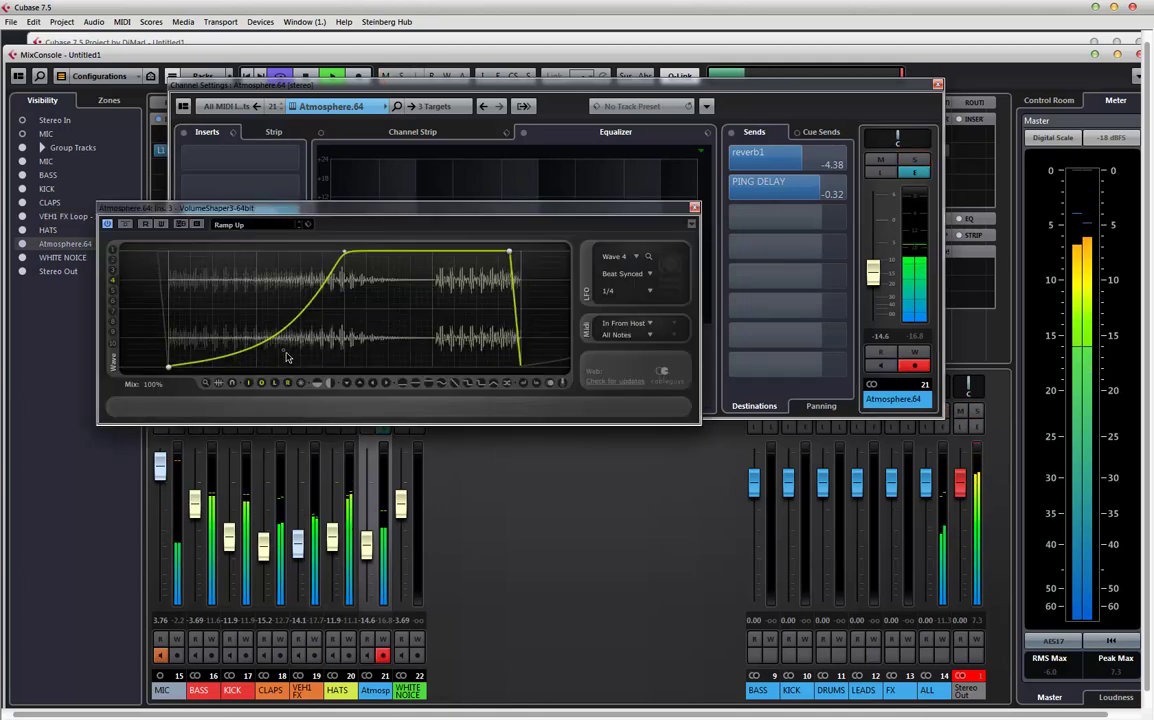
left_click_drag(257, 326, 298, 369)
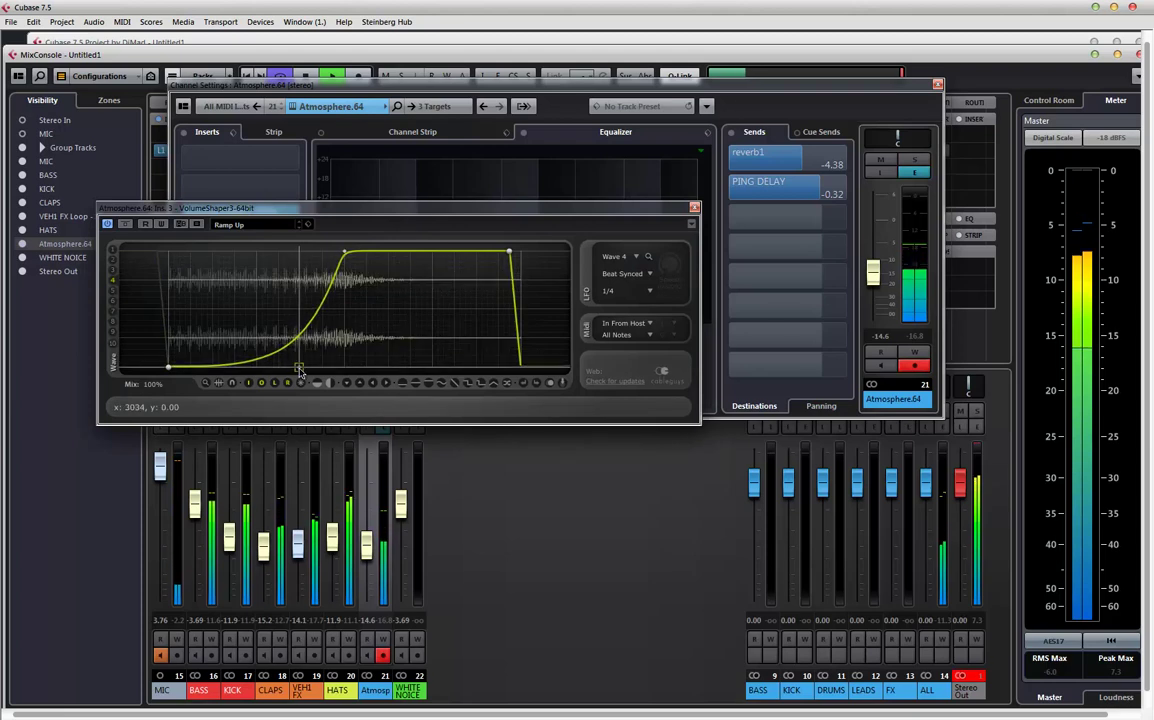
left_click(694, 207)
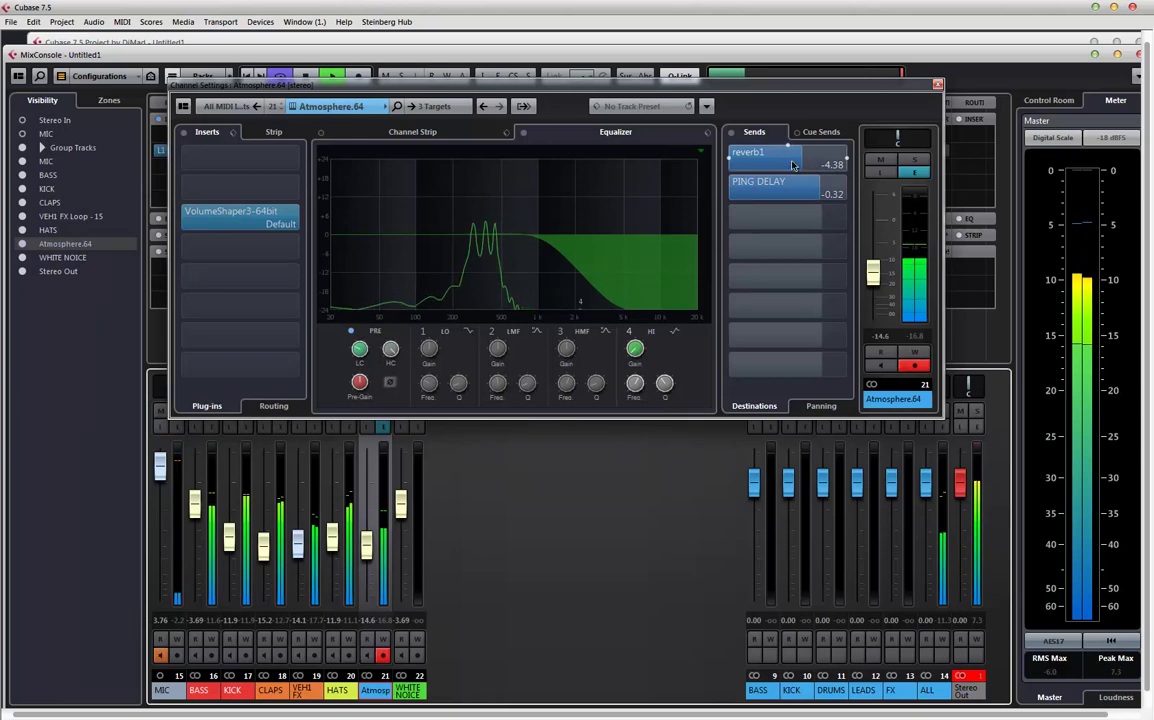
- Compare Atmosphere.64 with and without reverb1, lower the reverb1 send to -11.5 dB and PING DELAY to -15.2 dB, and close the channel settings
left_click(729, 158)
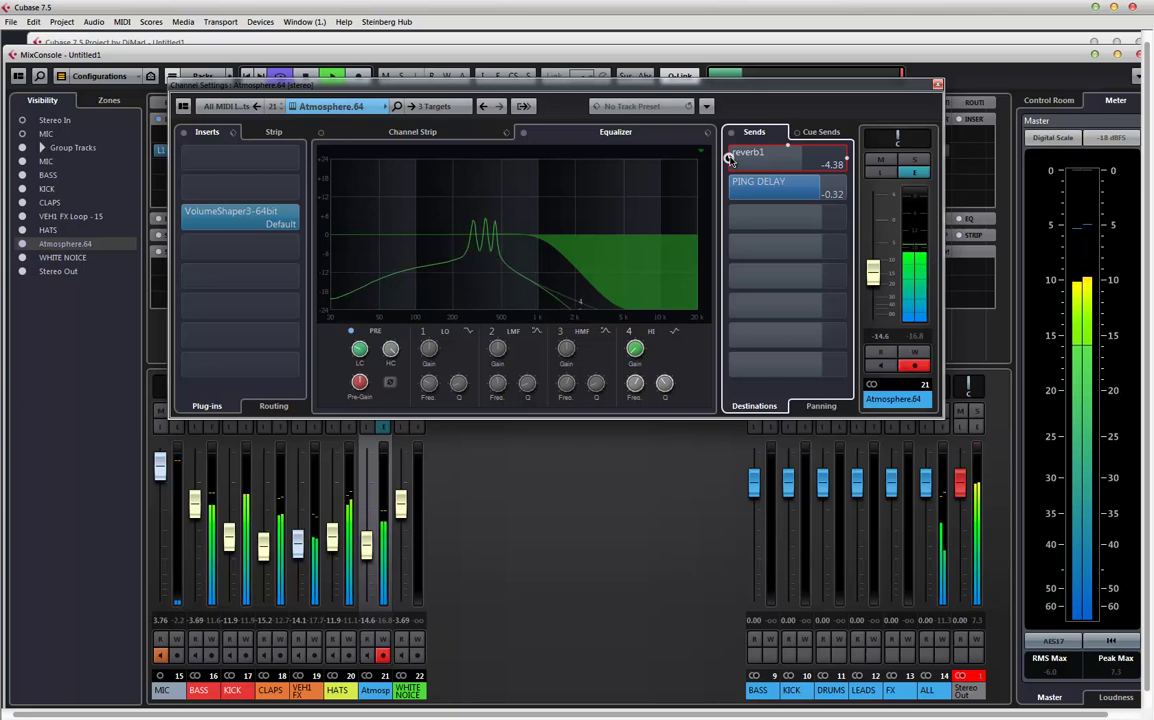
left_click(729, 158)
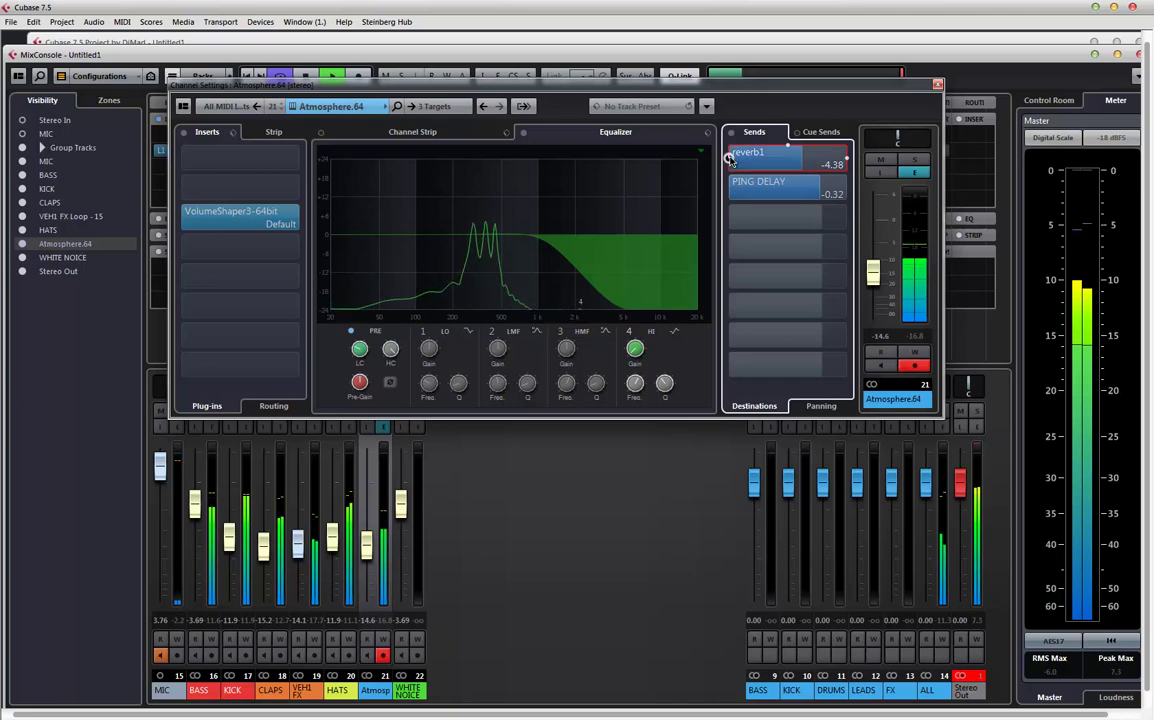
left_click_drag(741, 162, 770, 200)
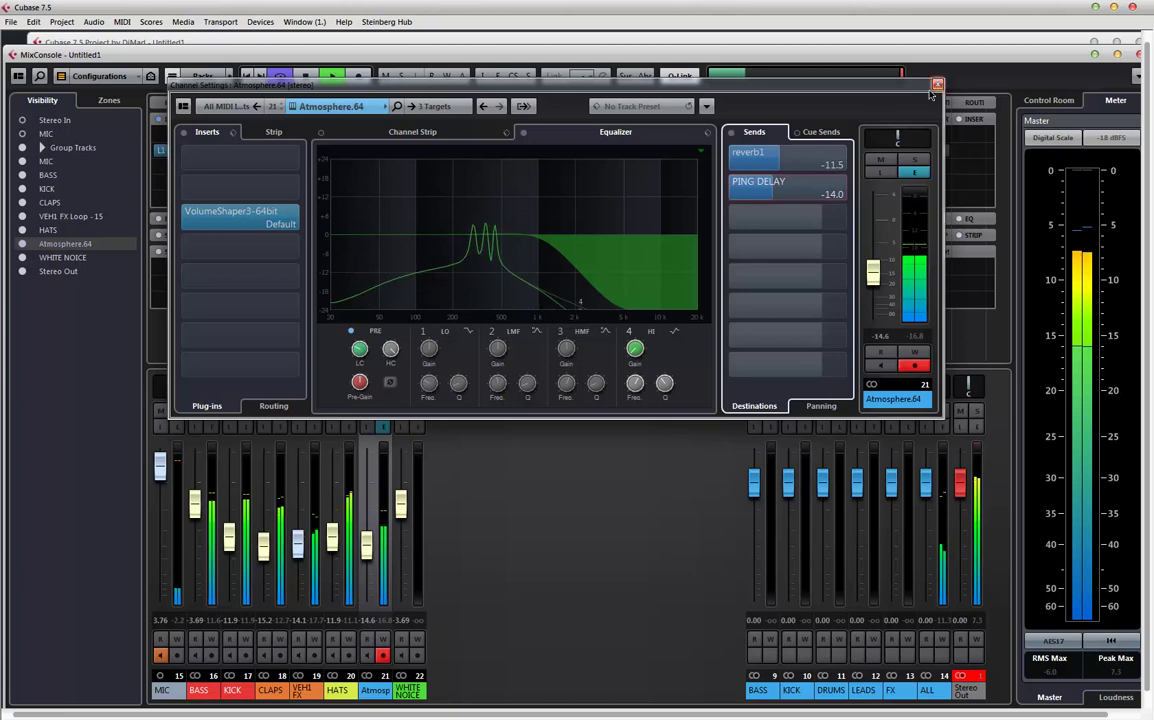
left_click_drag(765, 183, 765, 203)
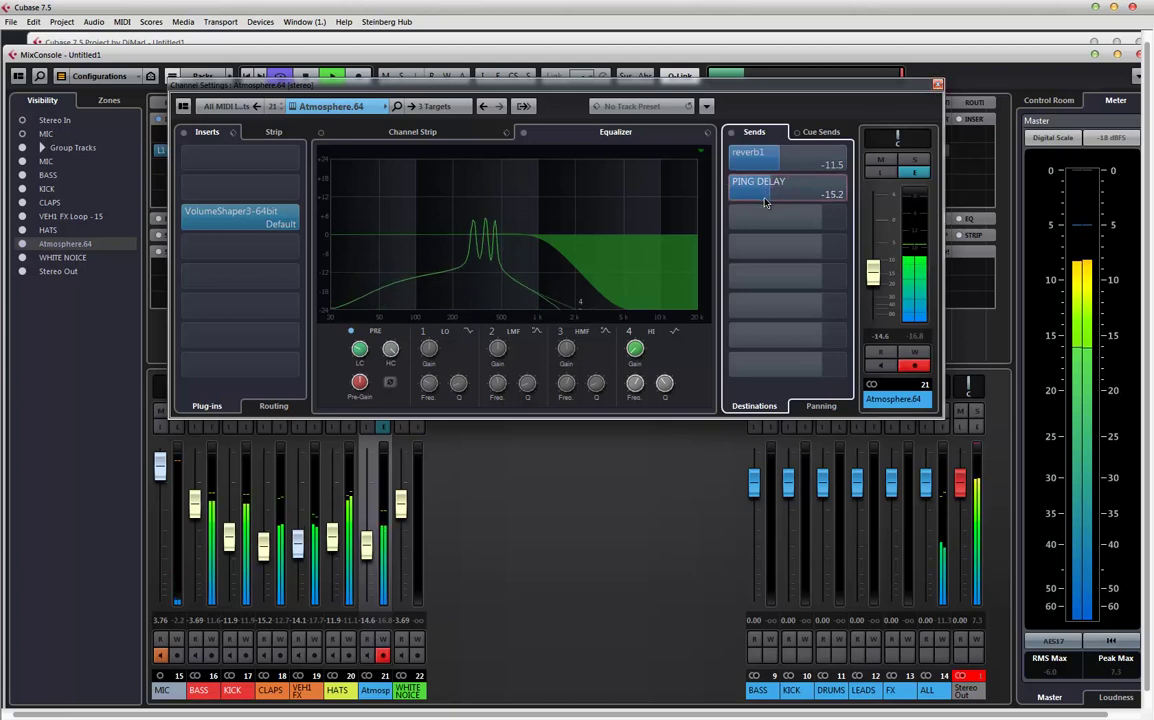
left_click(936, 86)
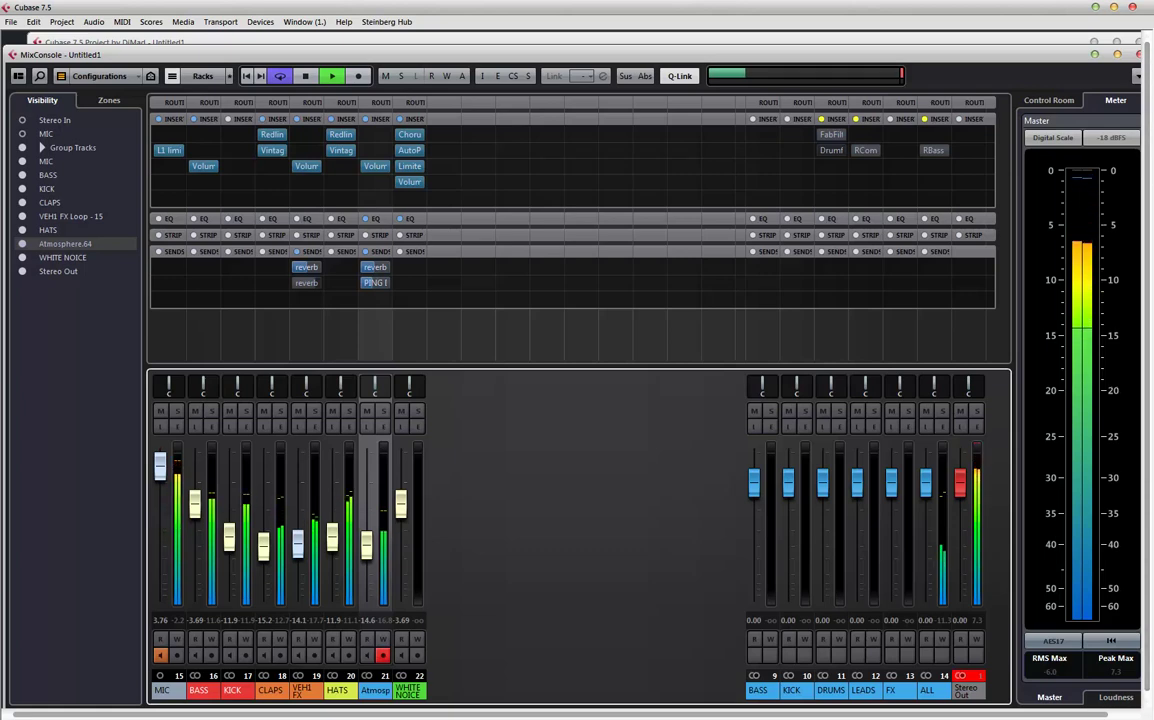
- Open the MediaBay and browse to the fills folder inside the Vengeance Minimal House loops
key("F5")
left_click_drag(386, 199, 417, 120)
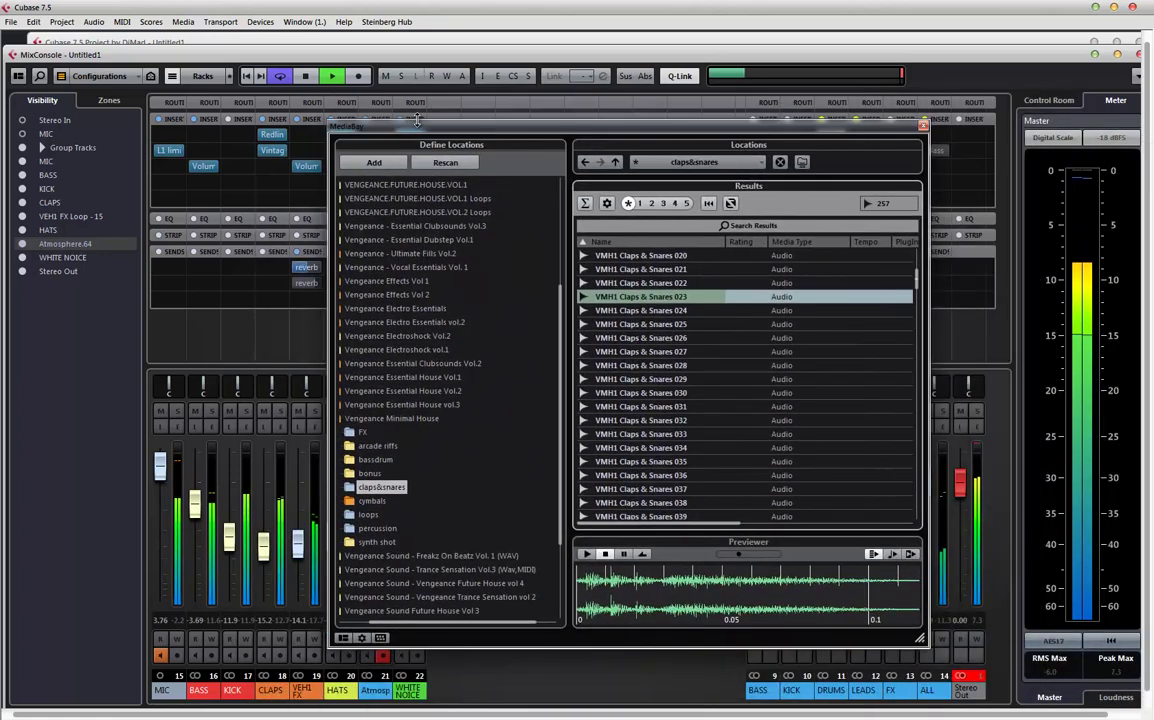
left_click(700, 164)
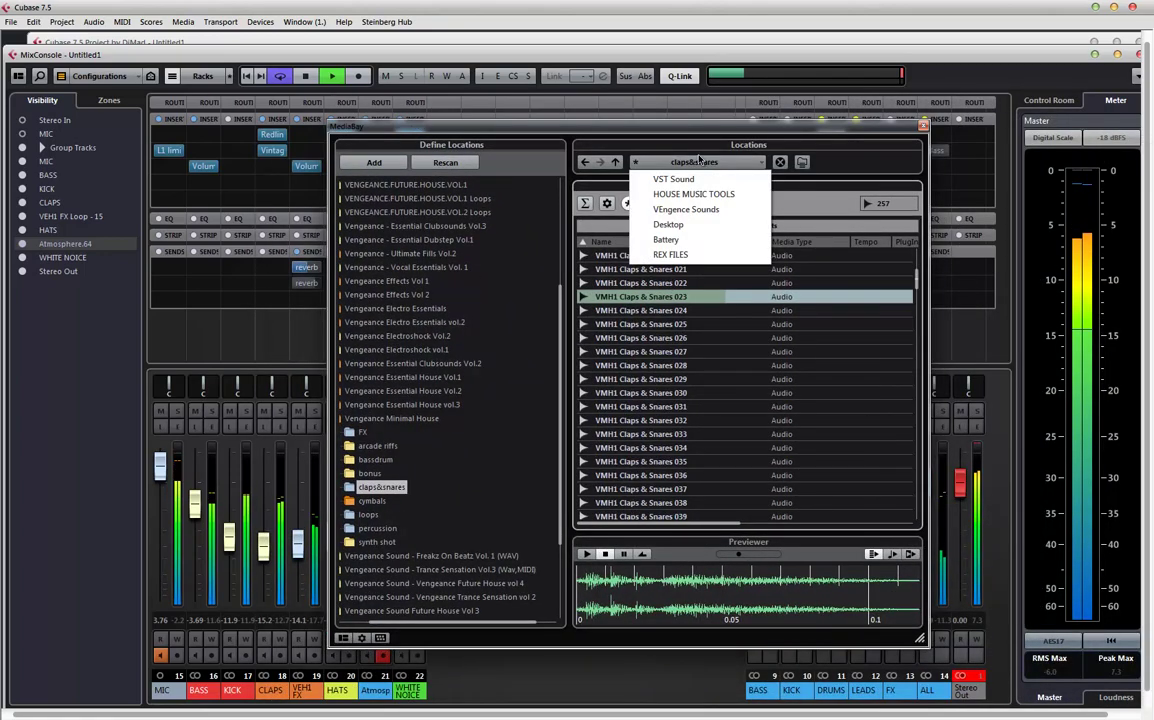
left_click(650, 130)
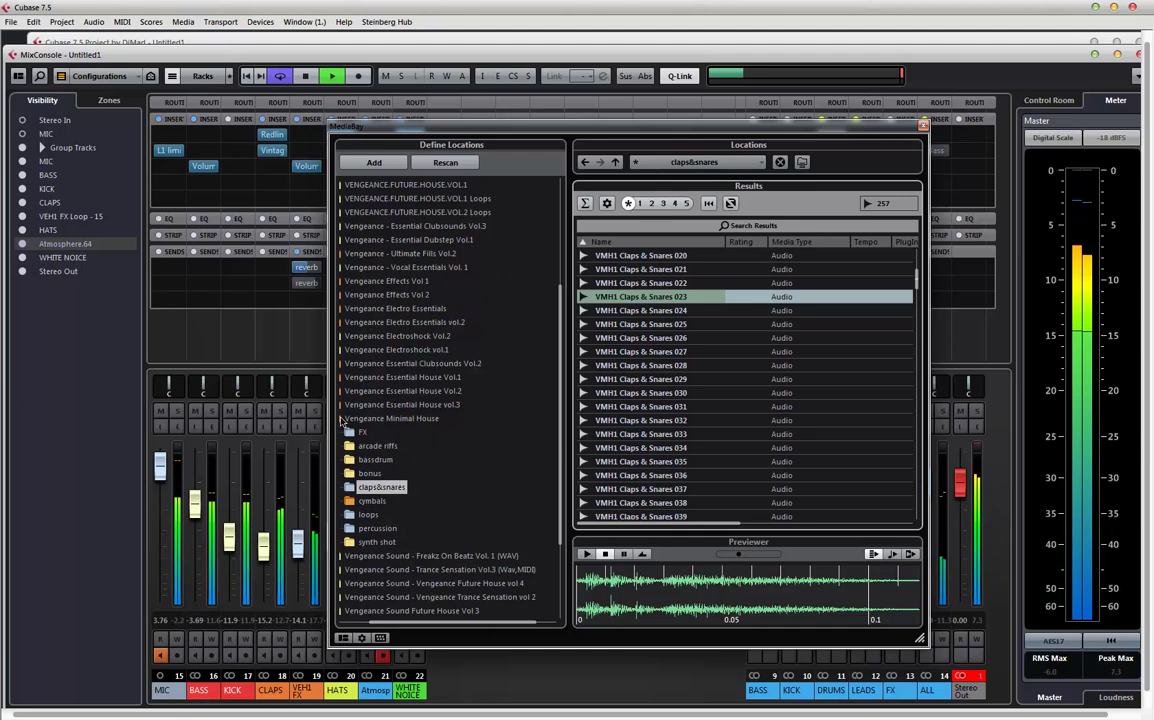
left_click(385, 418)
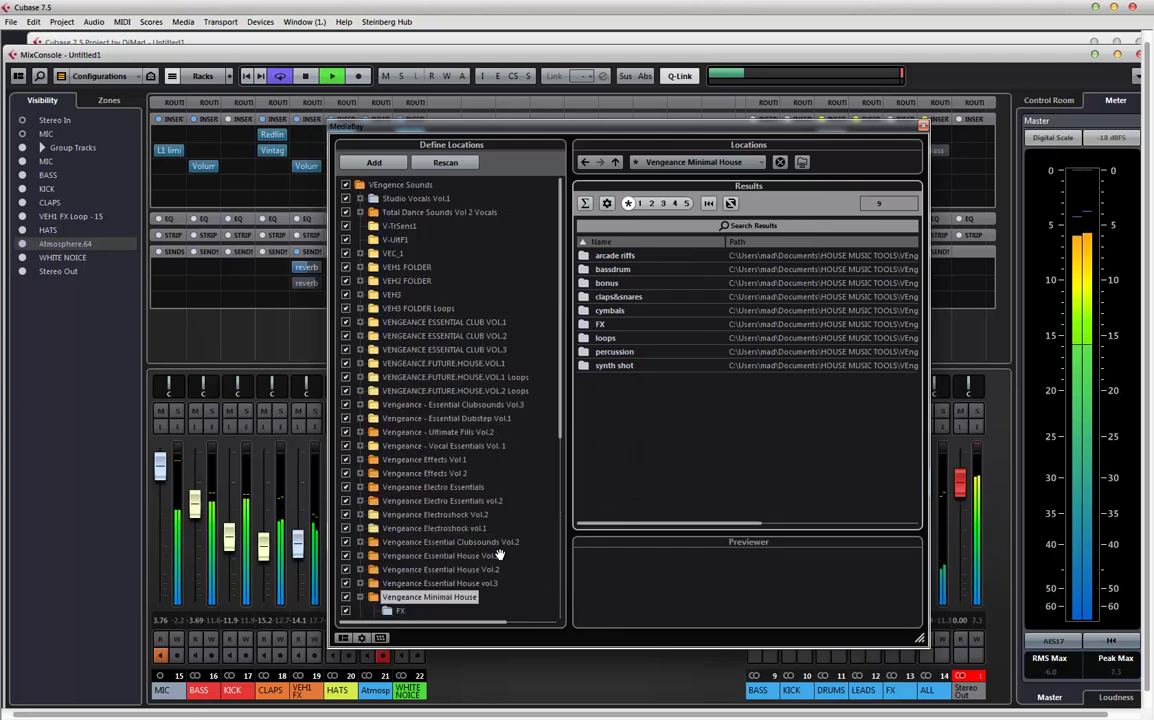
scroll(499, 516, "down", 4)
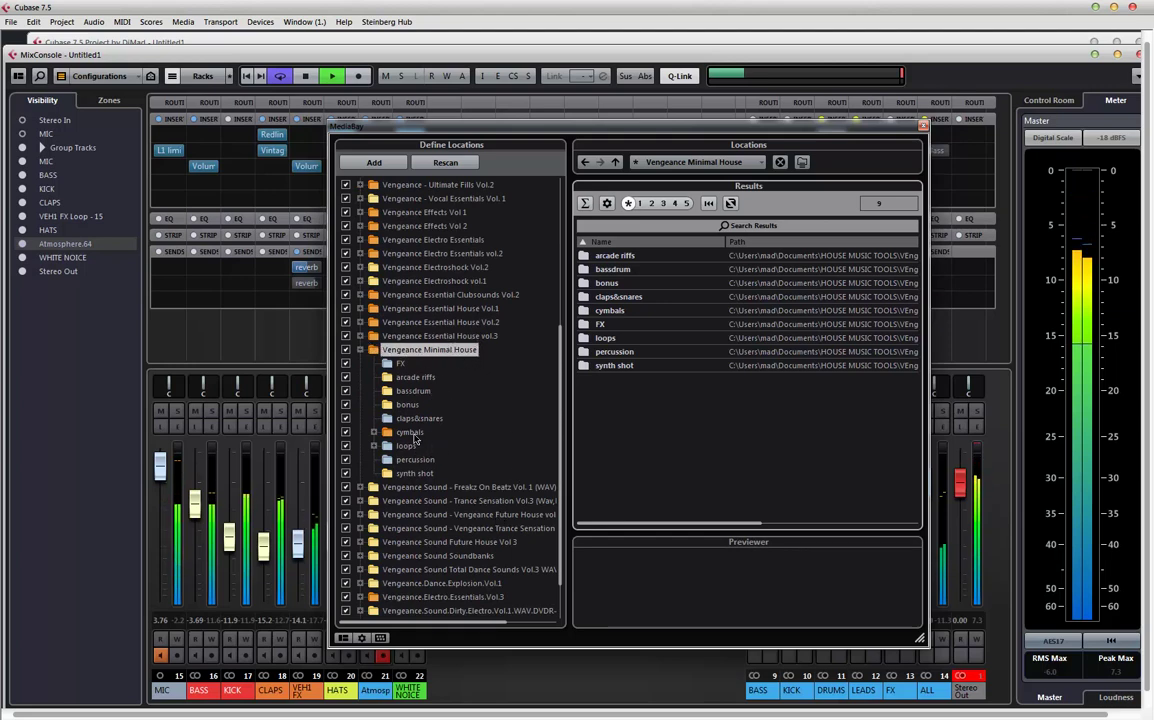
left_click(374, 446)
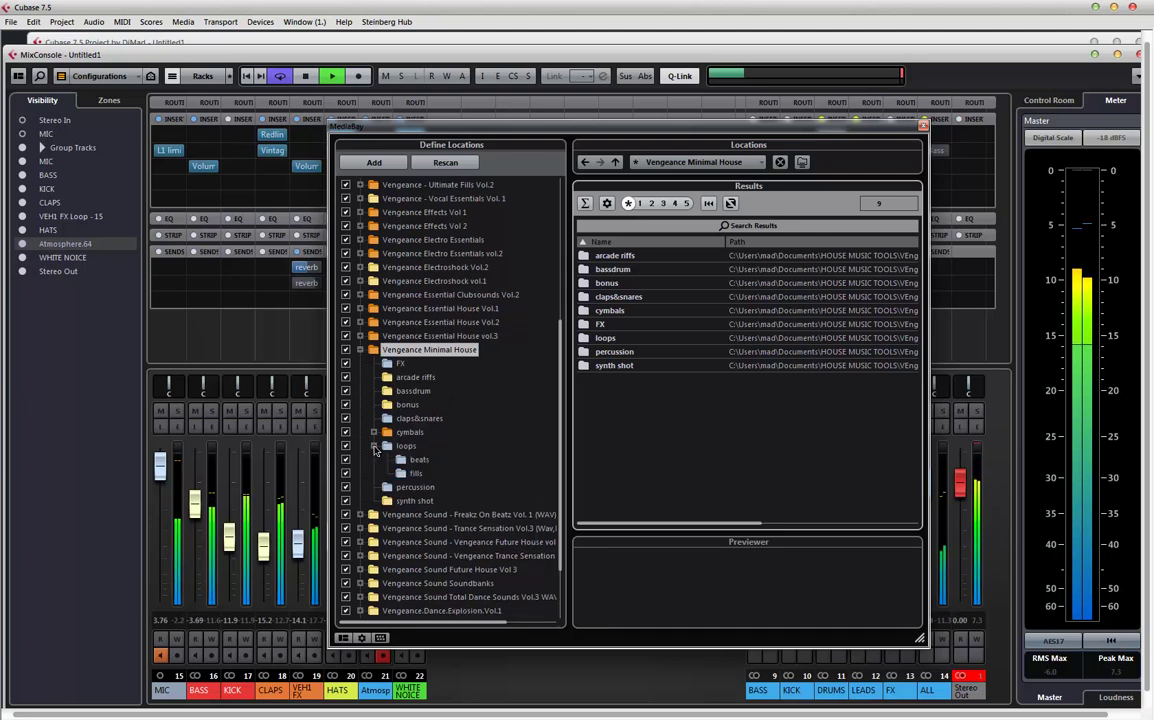
- Audition the VMH1 Minimal Fills samples from 01 through 11
left_click(634, 258)
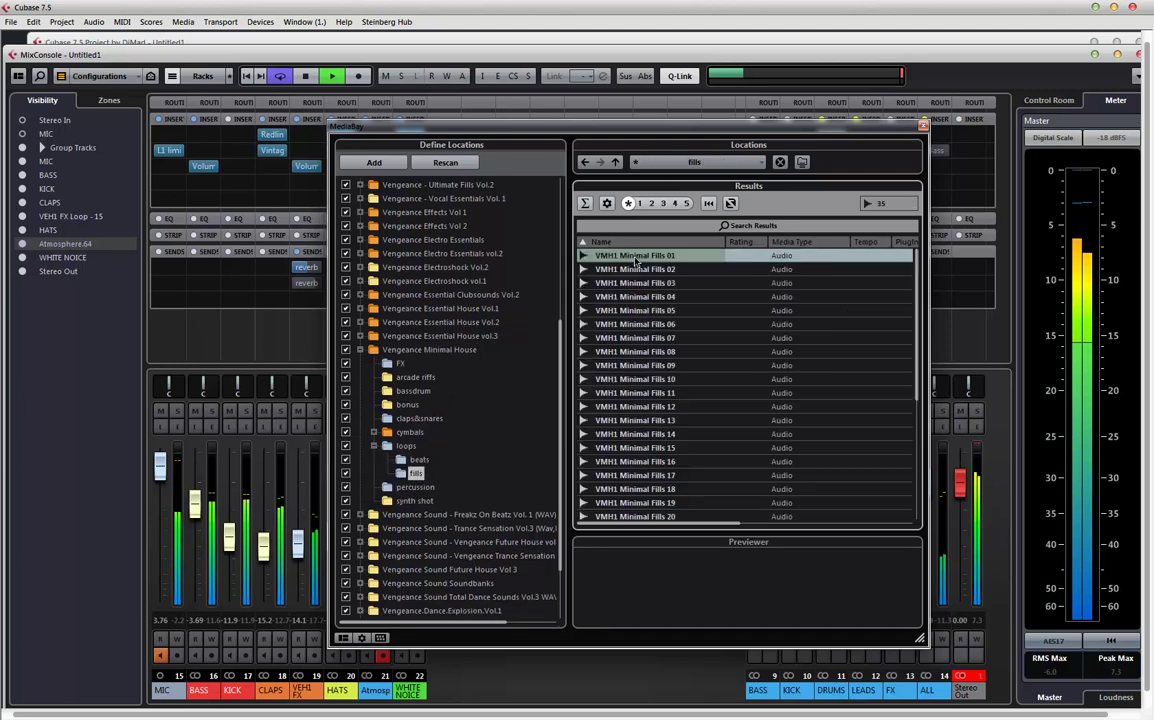
key("Down")
key("Down")
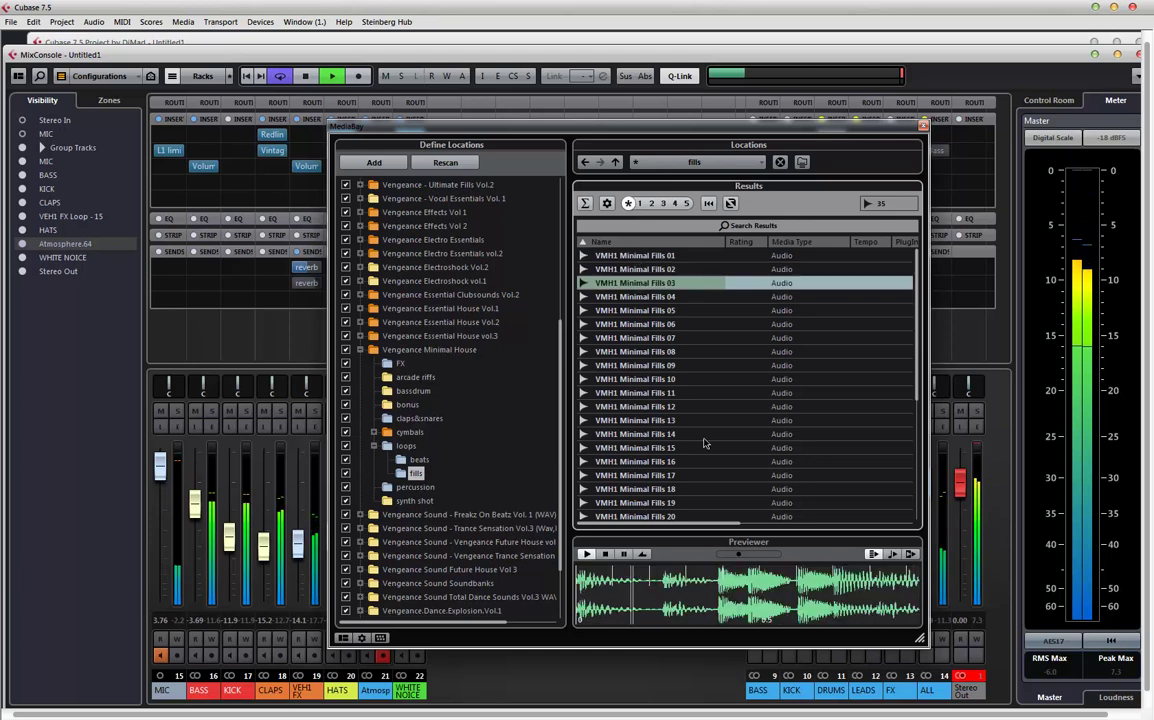
key("Down")
key("Down")
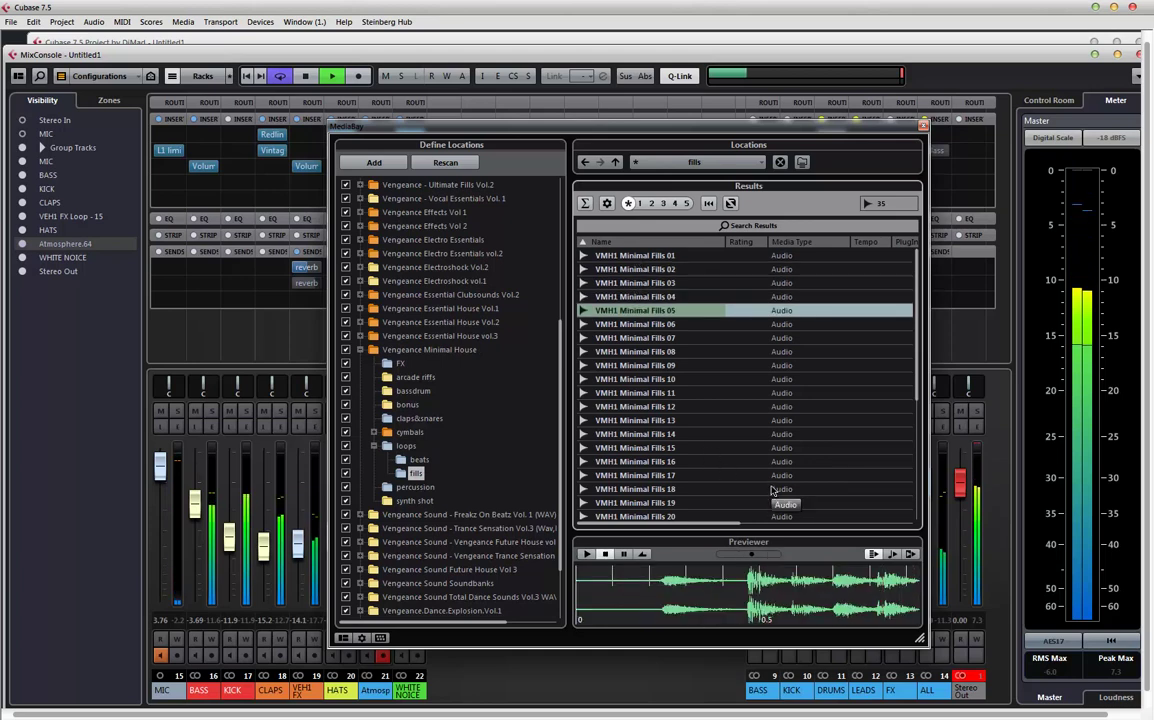
key("Down")
key("Down")
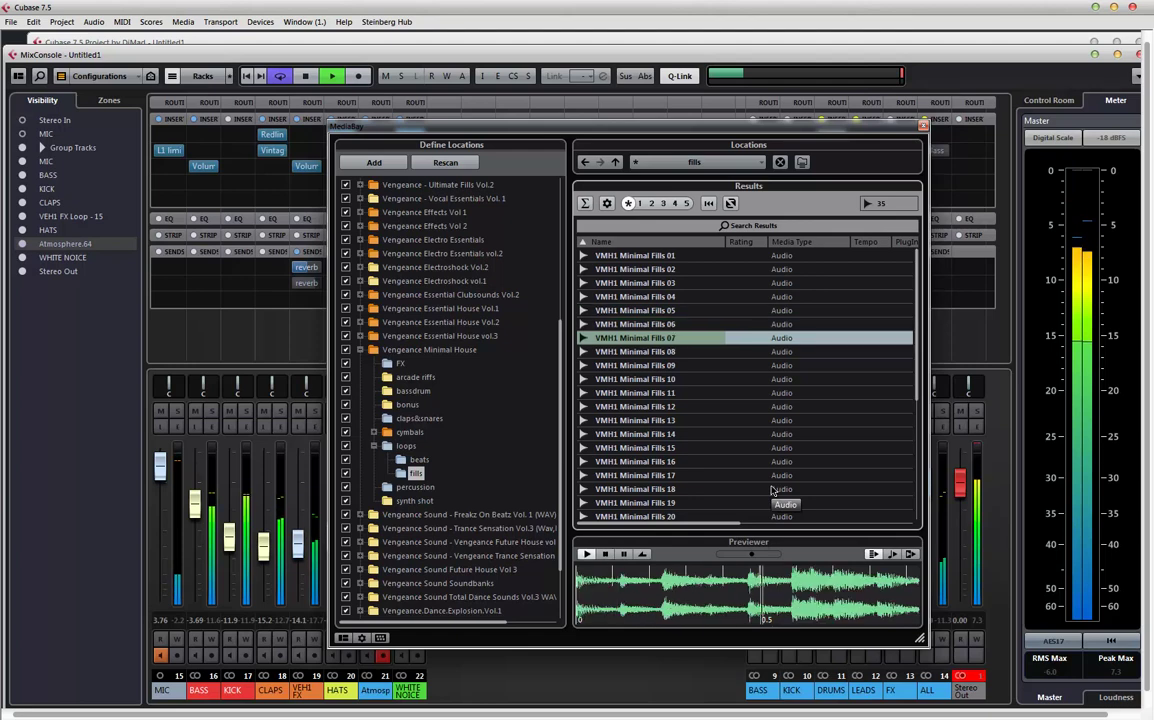
key("Down")
key("Down")
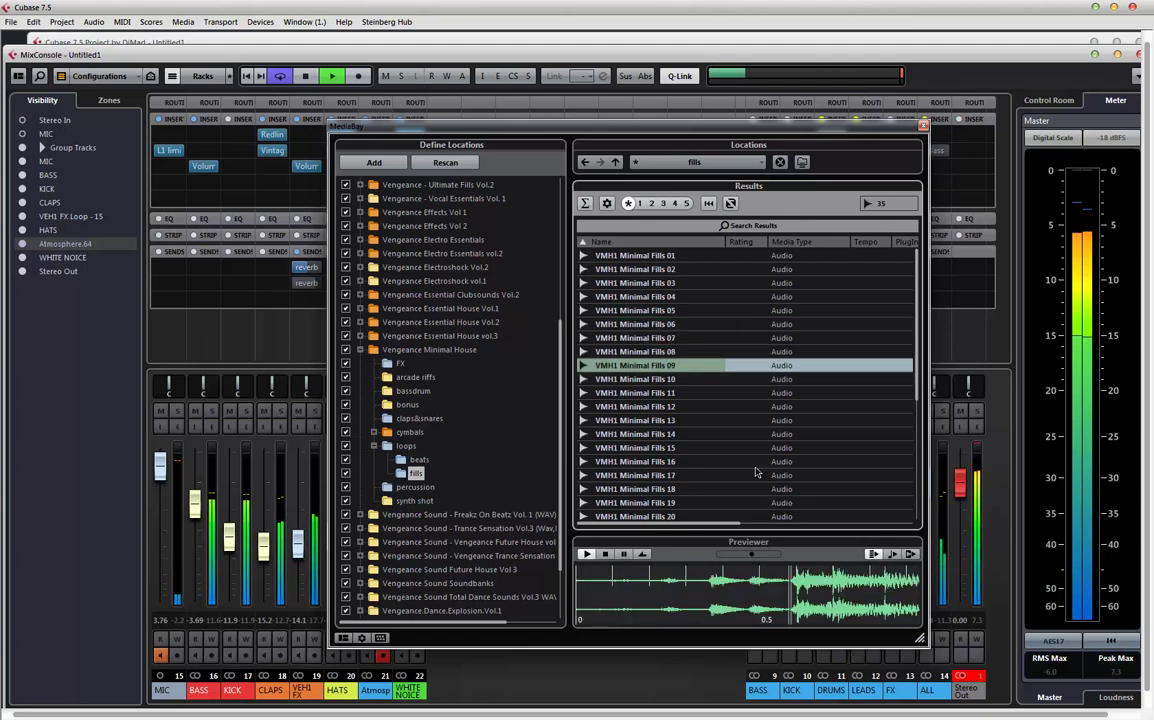
key("Down")
key("Down")
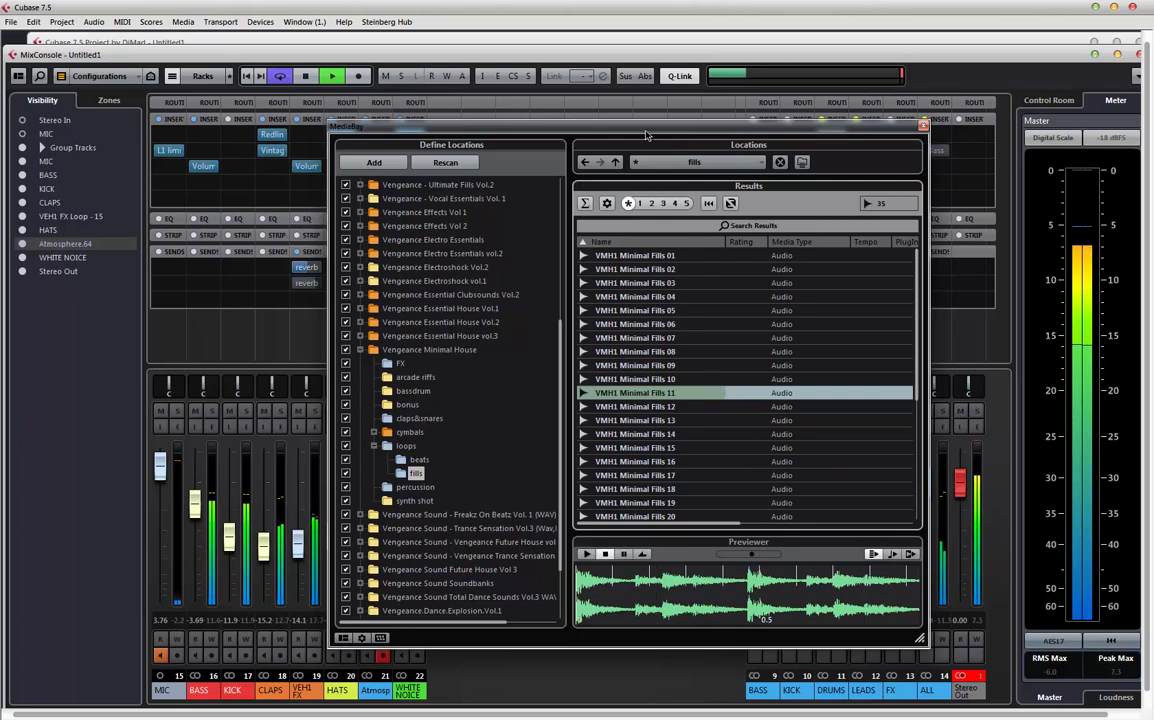
- Place the VMH1 Minimal Fills 11 sample at bar 13 on a new track below WHITE NOISE in the project
left_click_drag(627, 131, 815, 111)
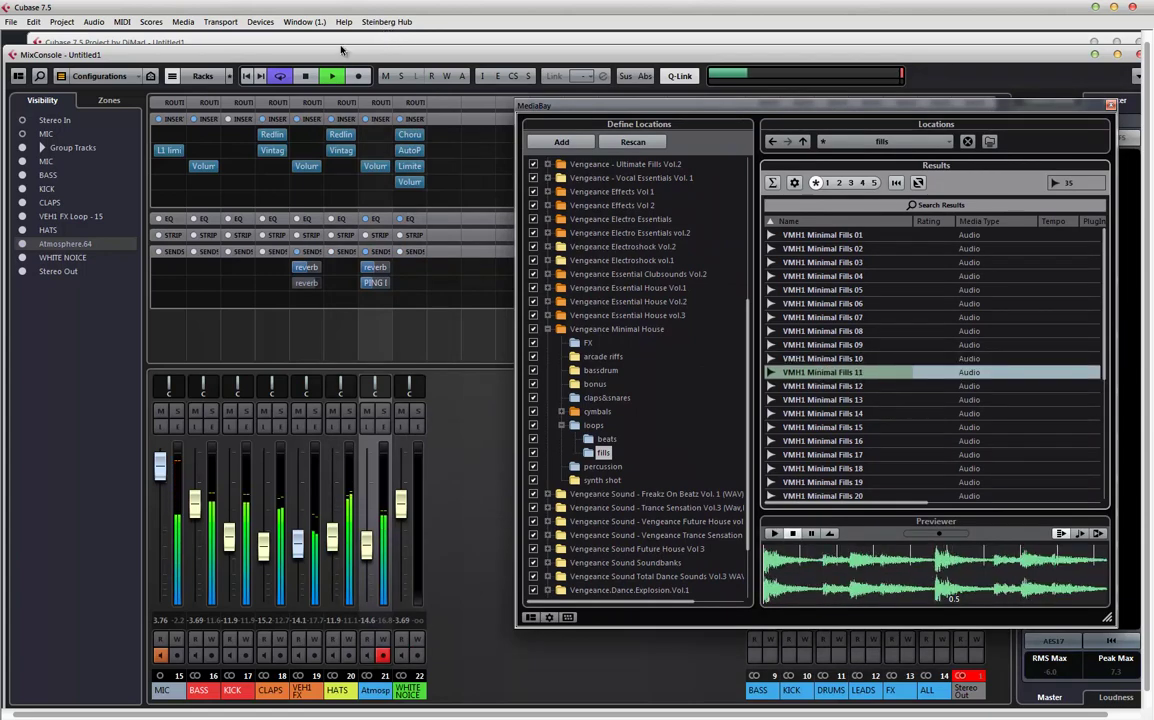
key("F3")
left_click_drag(617, 113, 744, 106)
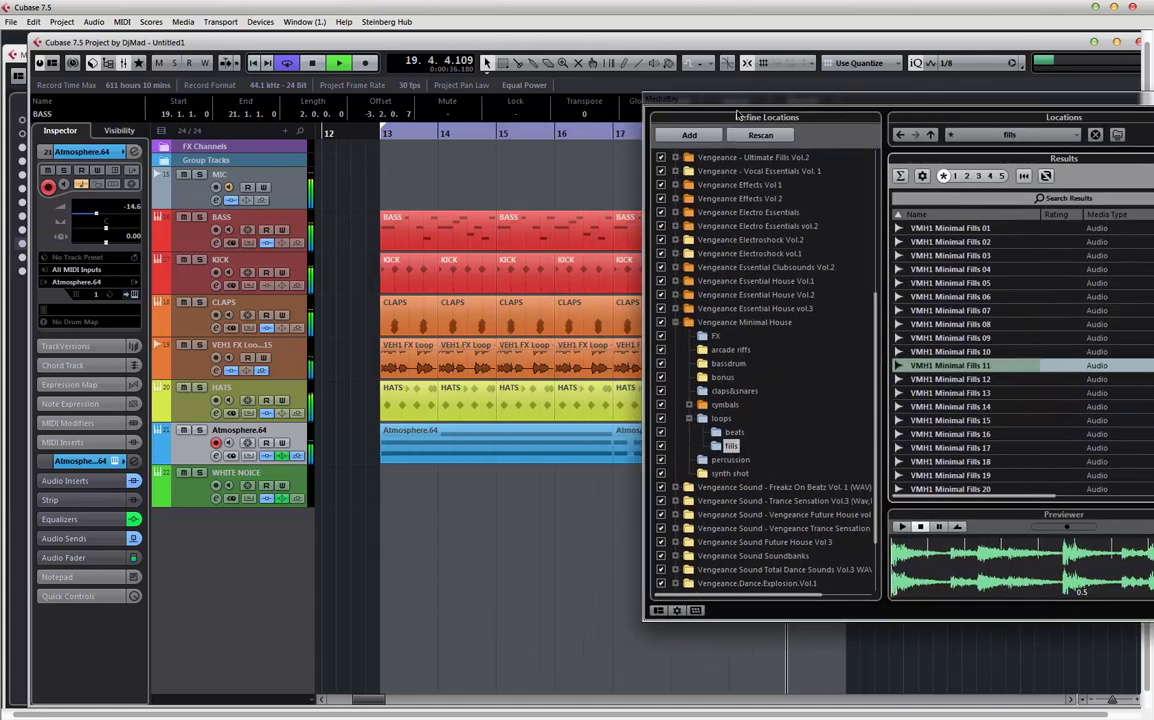
left_click_drag(958, 369, 547, 471)
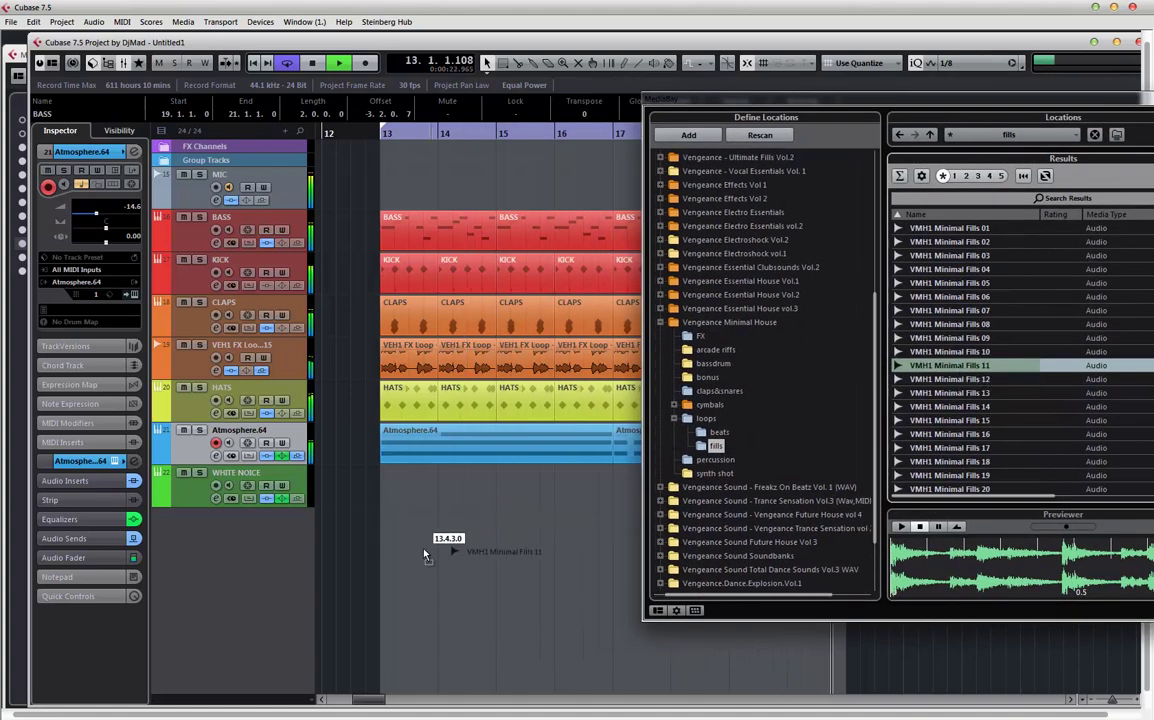
left_click_drag(424, 555, 396, 533)
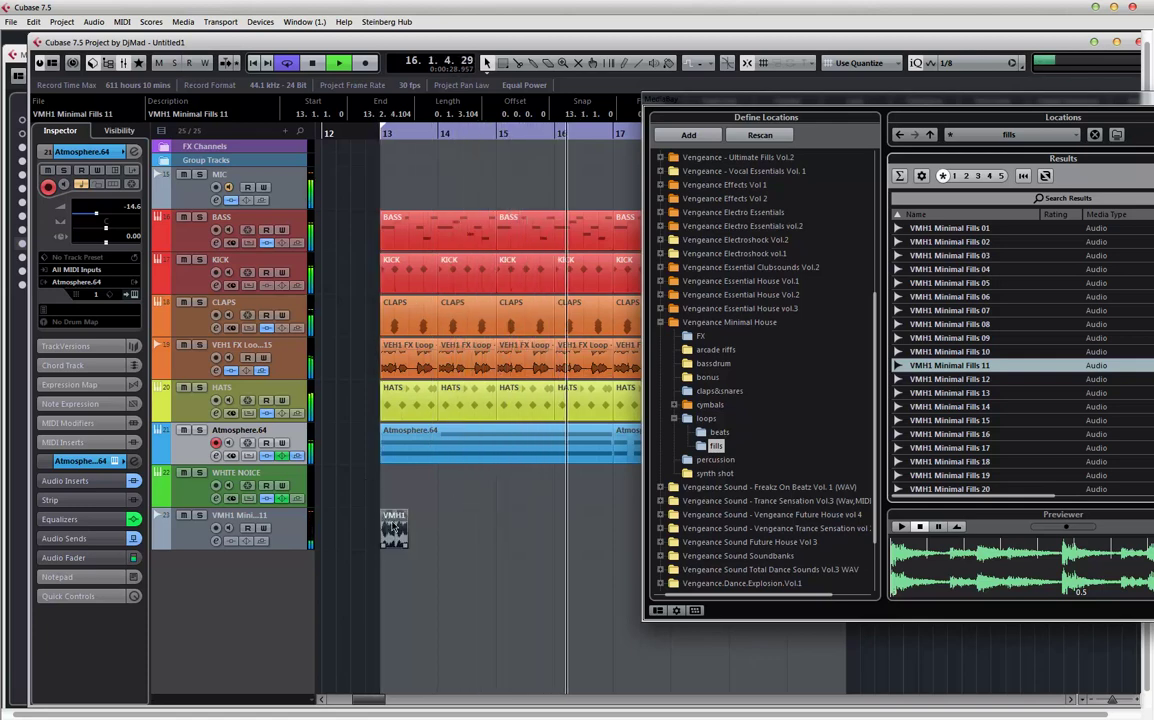
- Set the loop range to the VMH1 Minimal Fills 11 event and lower its channel fader to -10.7 dB
left_click(395, 527)
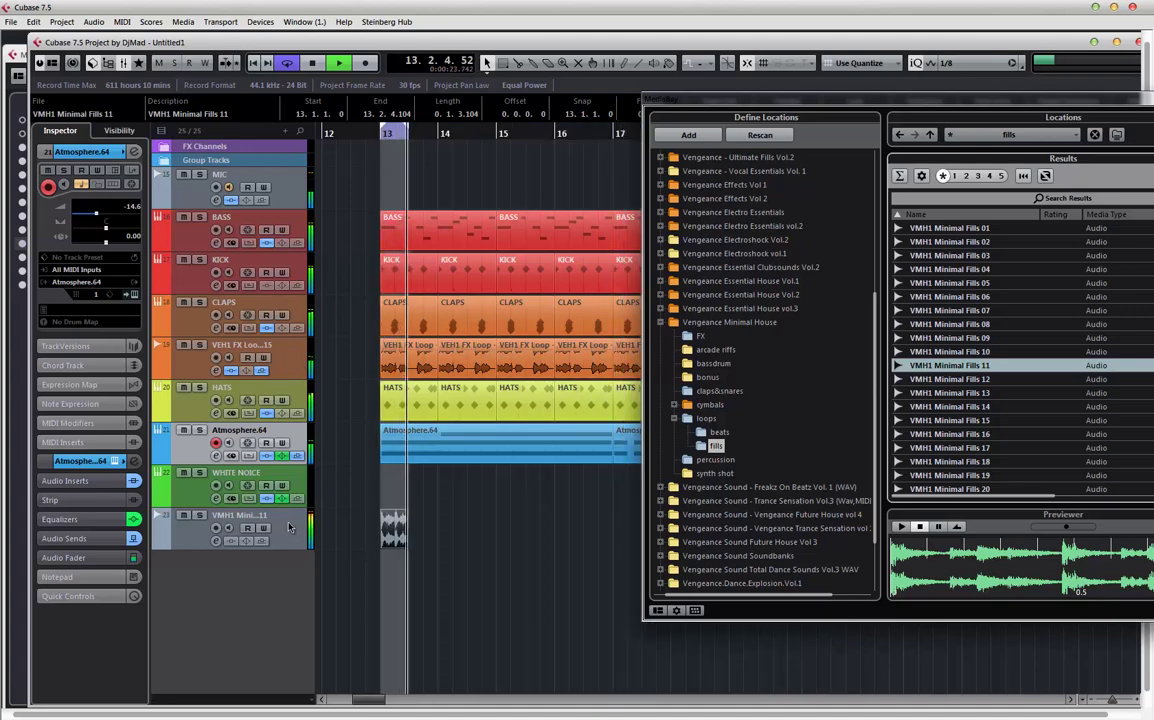
left_click(393, 528)
key("F3")
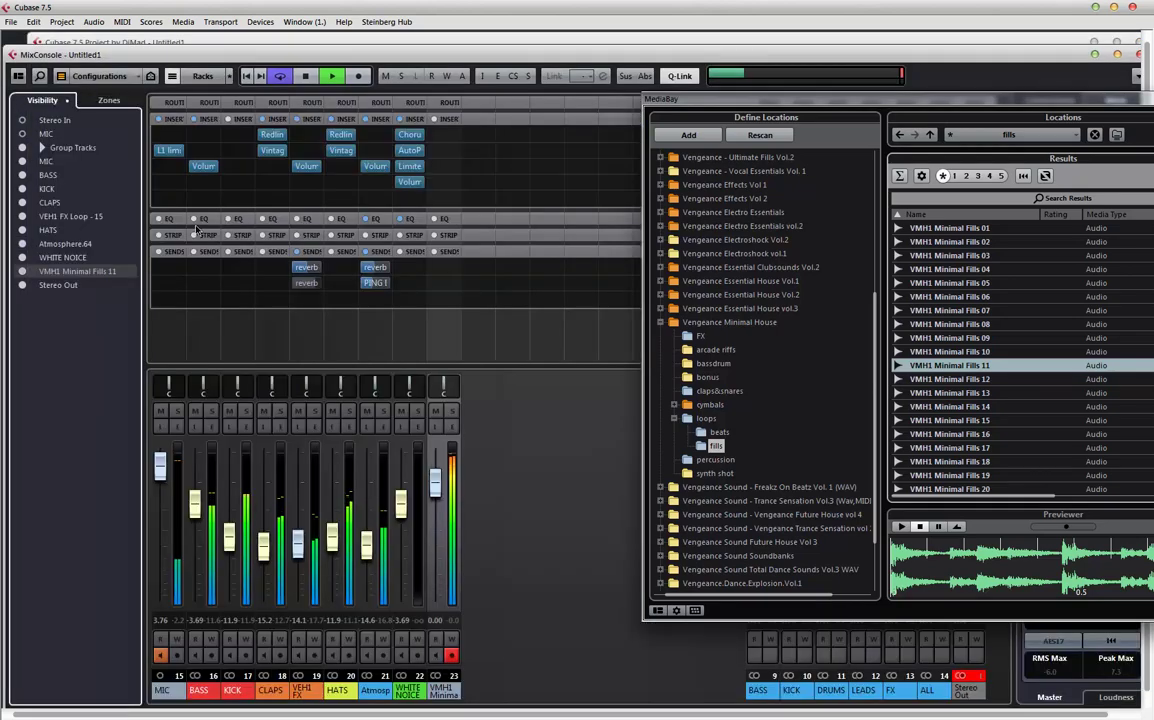
left_click_drag(445, 503, 440, 533)
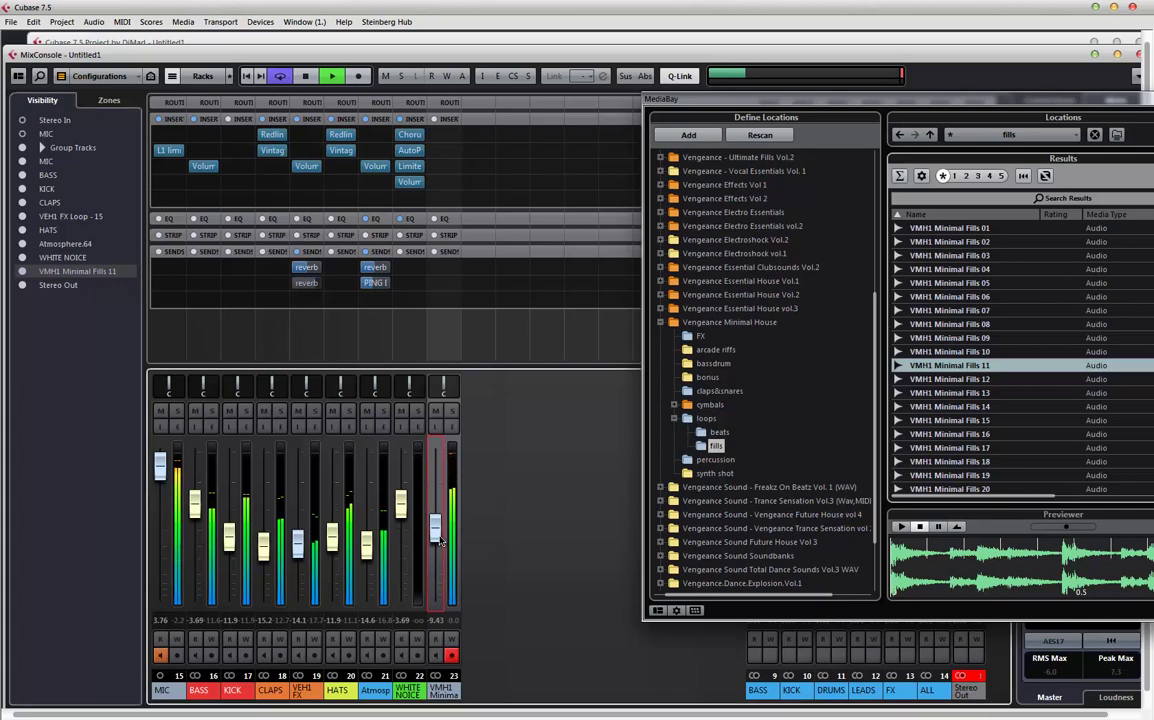
- Return to the project window and close the MediaBay
left_click(190, 42)
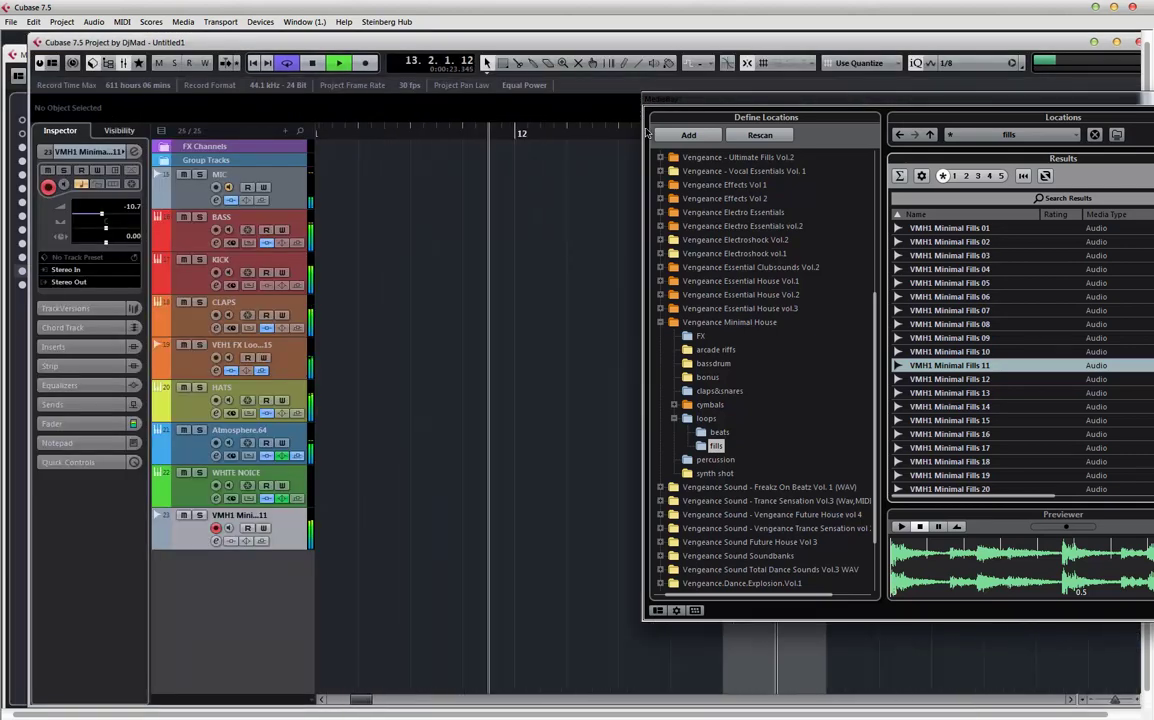
left_click_drag(728, 105, 764, 101)
key("F5")
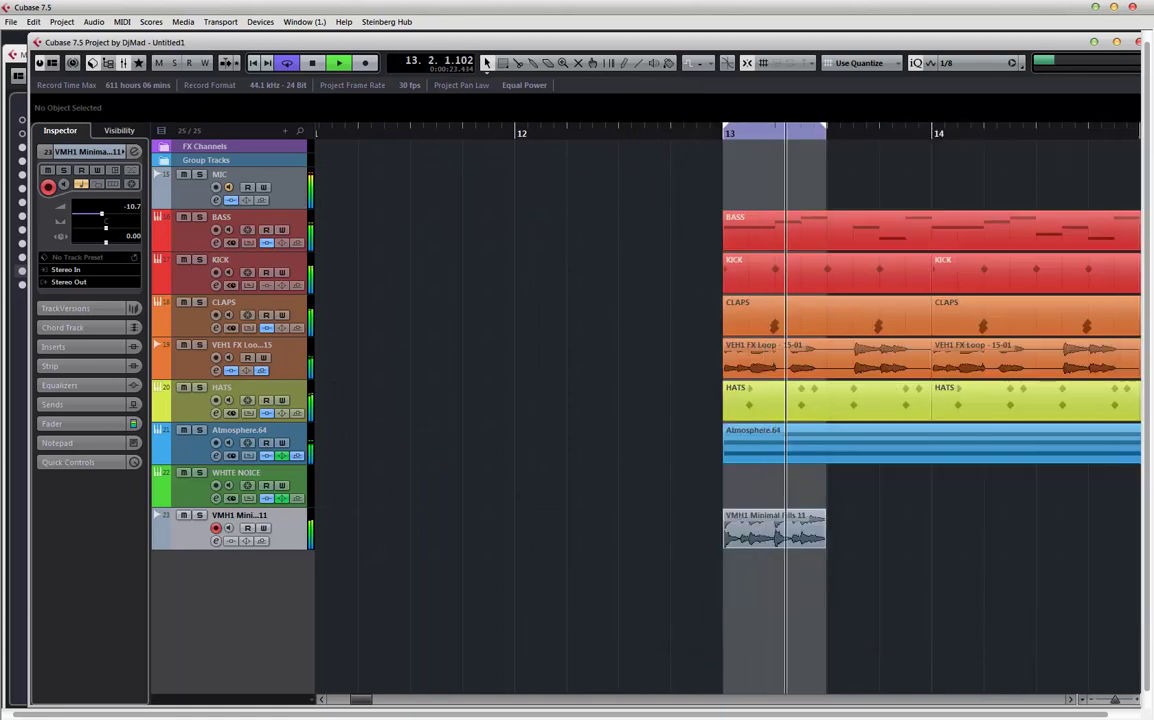
- Refine the quantize value through 1/16 and 1/32 to 1/64 for editing the fill event
key("h")
key("h")
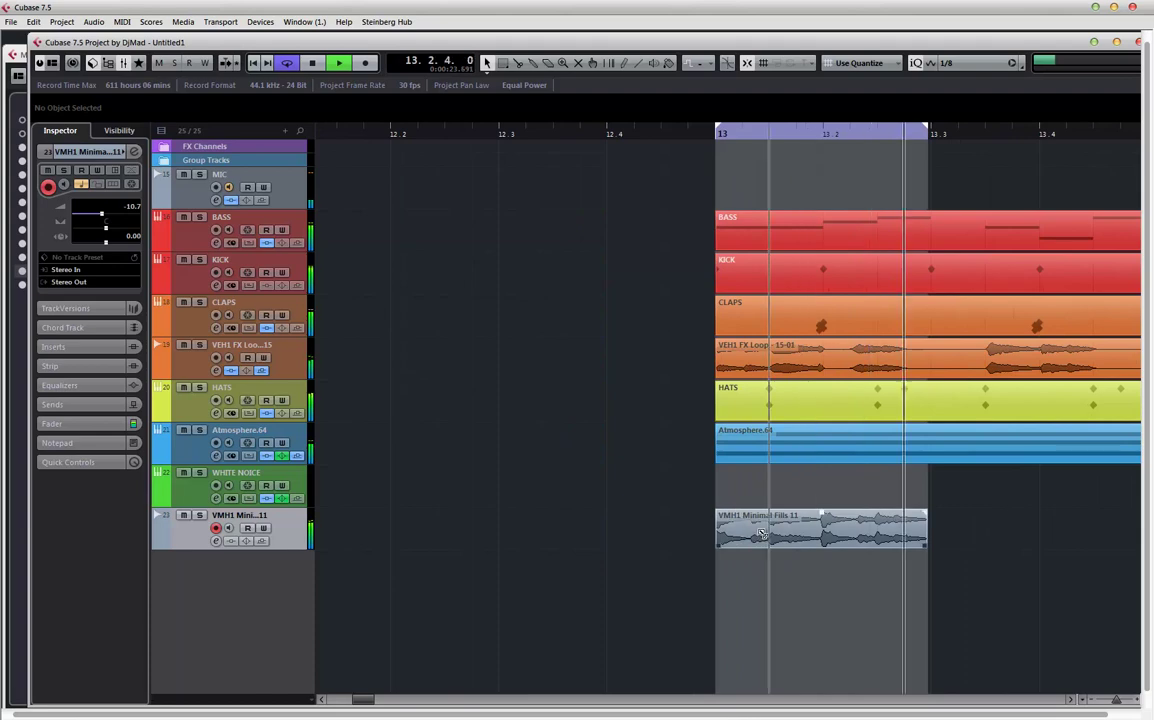
left_click(828, 65)
left_click(957, 65)
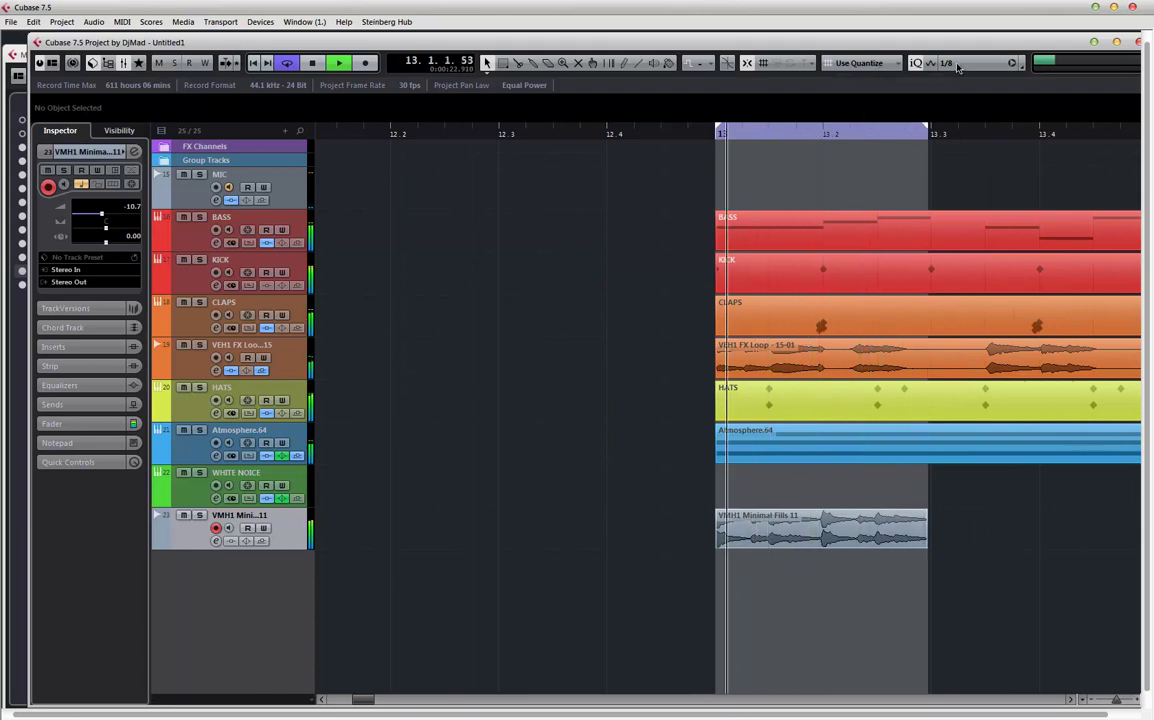
left_click(957, 65)
left_click(973, 142)
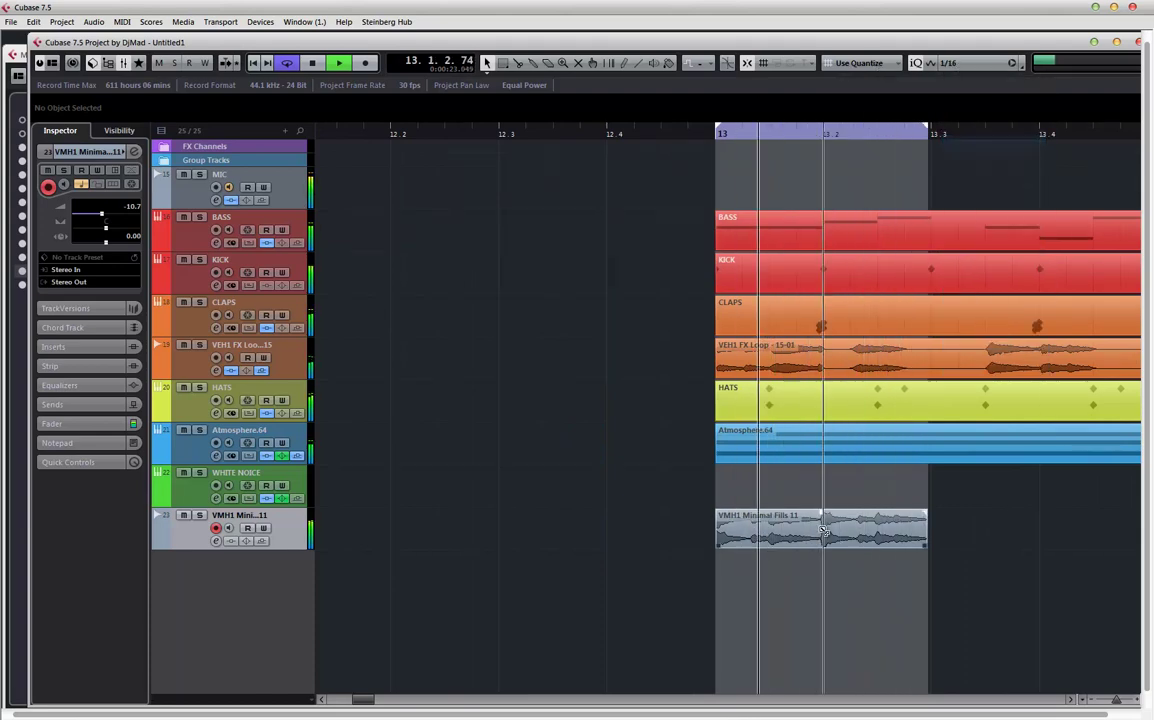
key("h")
key("h")
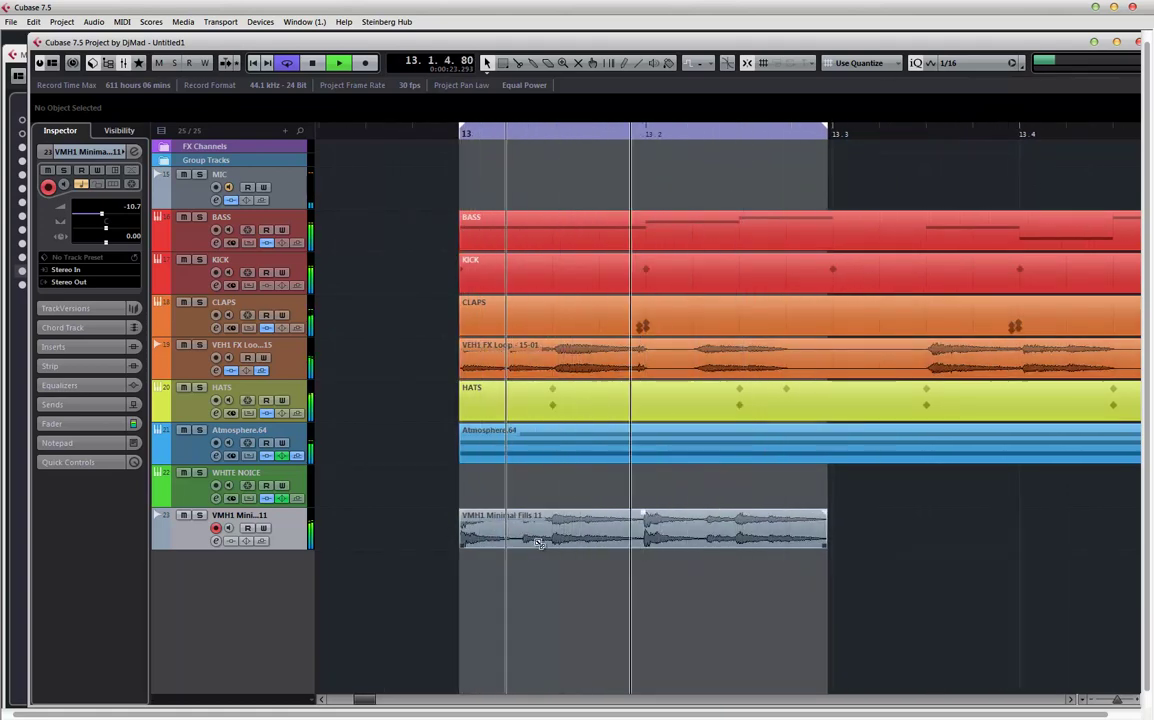
left_click(945, 63)
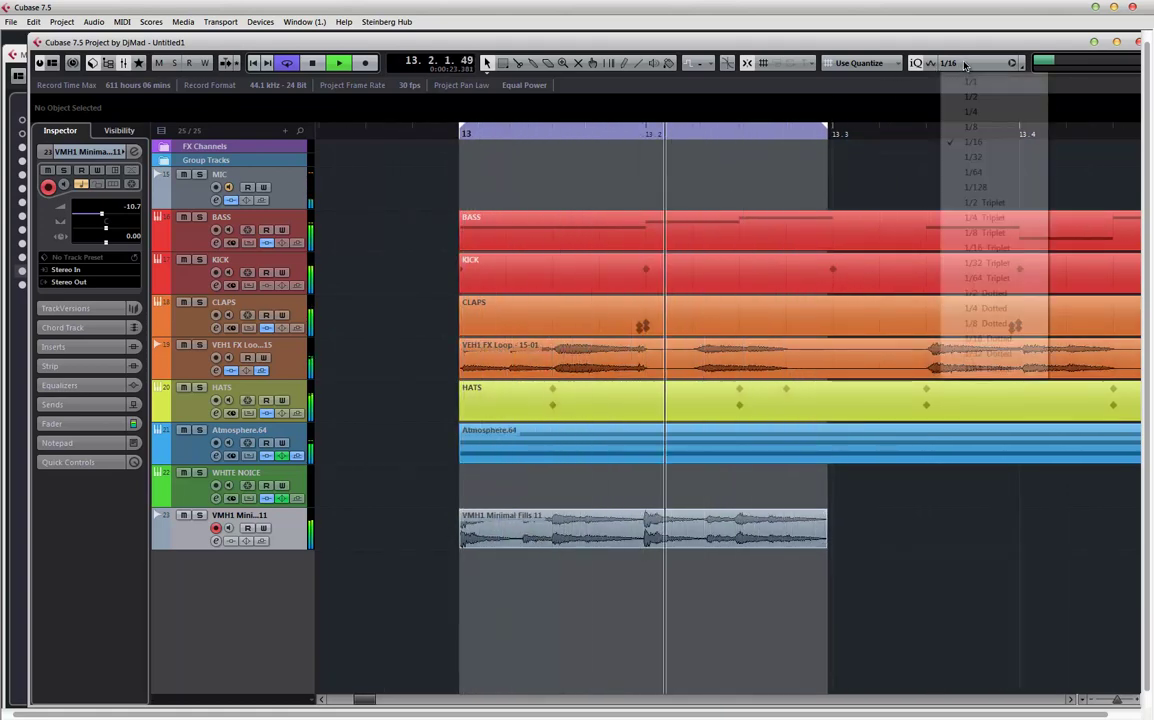
left_click(976, 162)
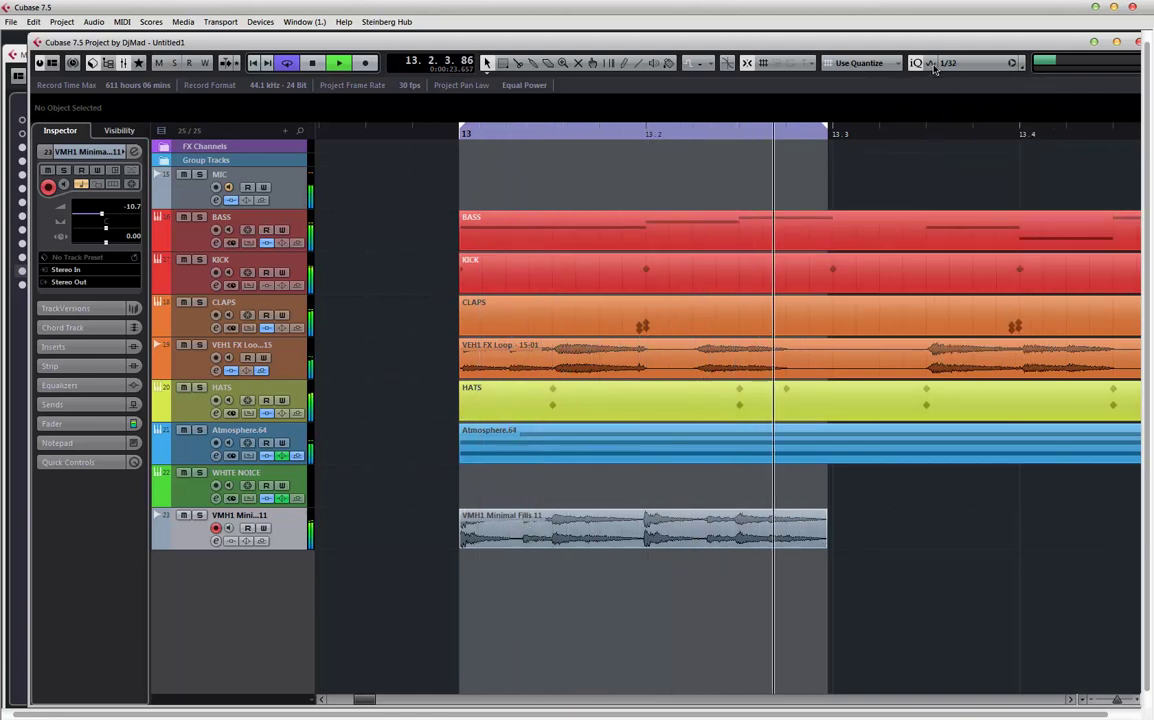
left_click(967, 68)
left_click(976, 173)
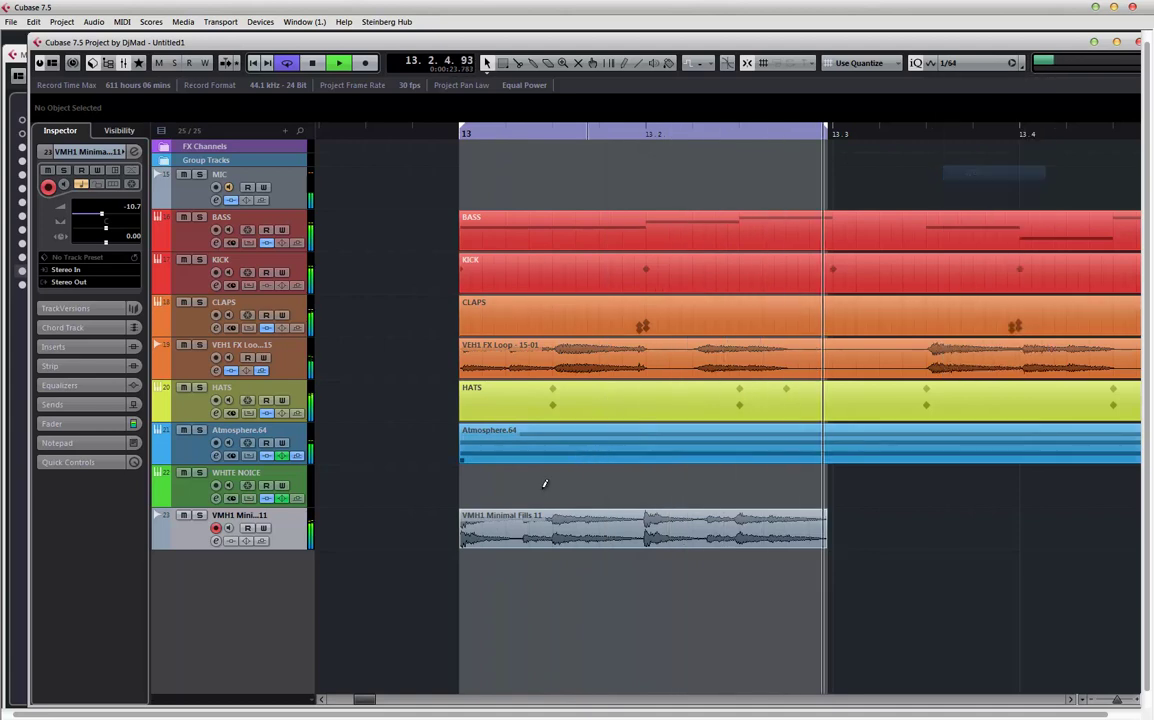
- Time-stretch the unsplit VMH1 Minimal Fills 11 event to end at 13.3.1.0 and extend the loop end to match
left_click(522, 534, "alt")
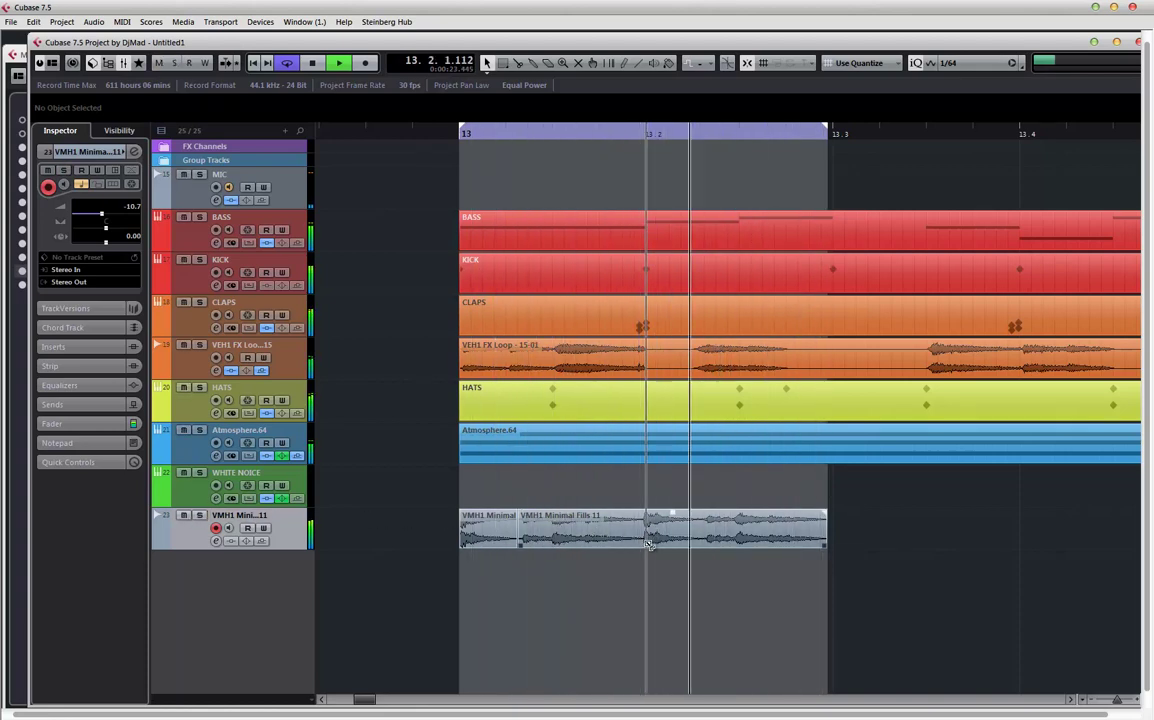
left_click(778, 505)
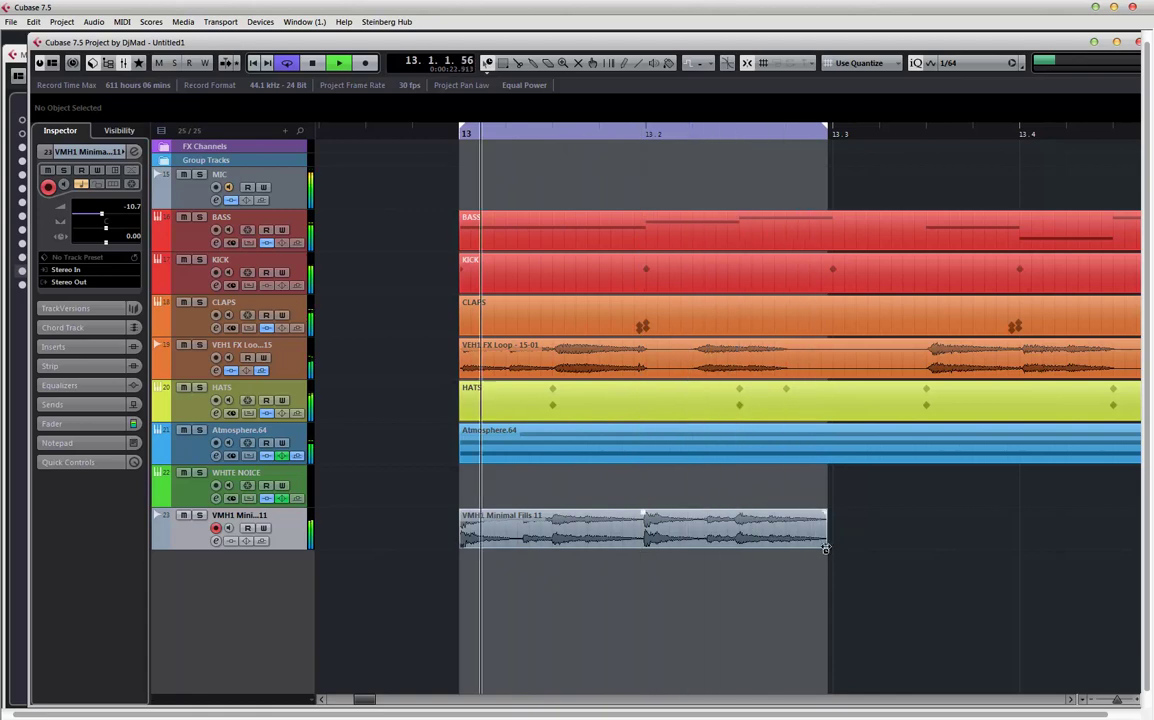
left_click_drag(826, 548, 836, 545)
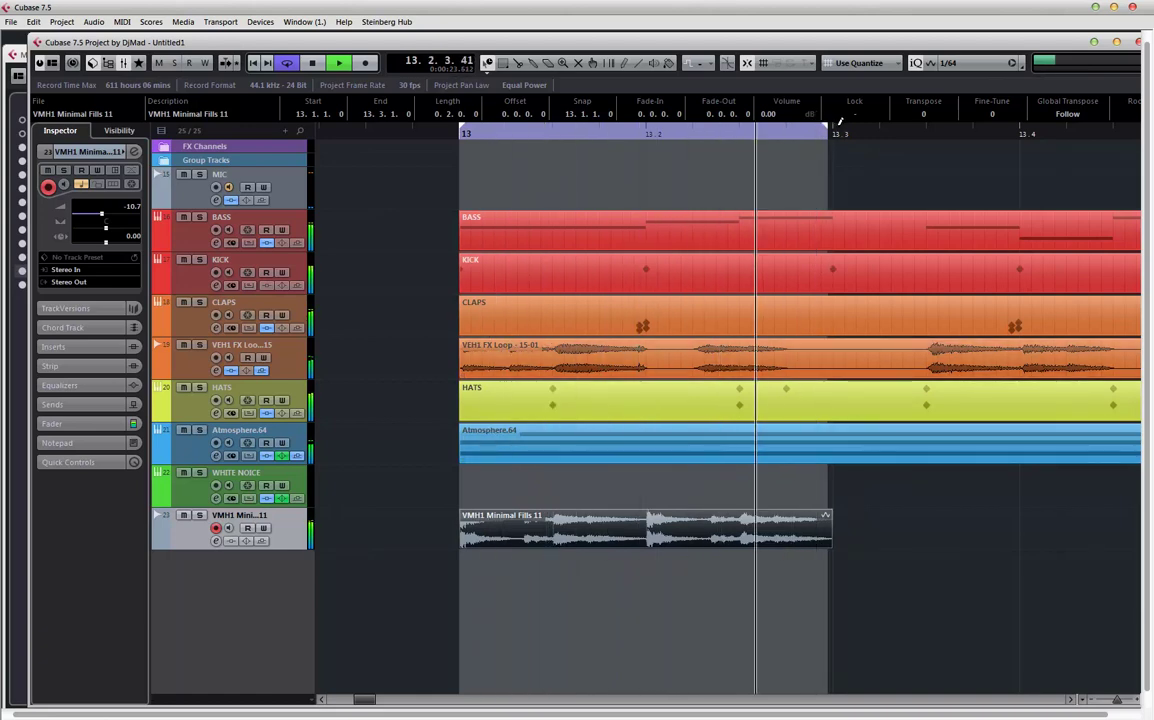
left_click_drag(823, 140, 833, 140)
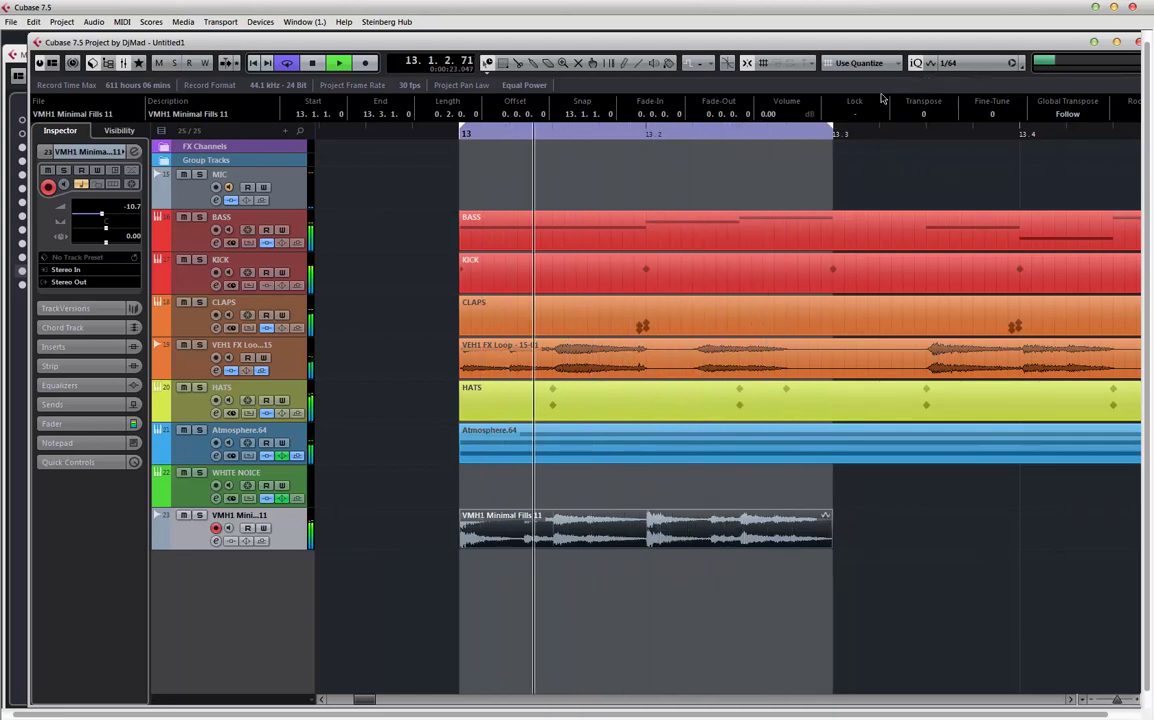
- Compare the loop with the VMH1 Minimal Fills 11 track muted and unmuted
mouse_move(243, 693)
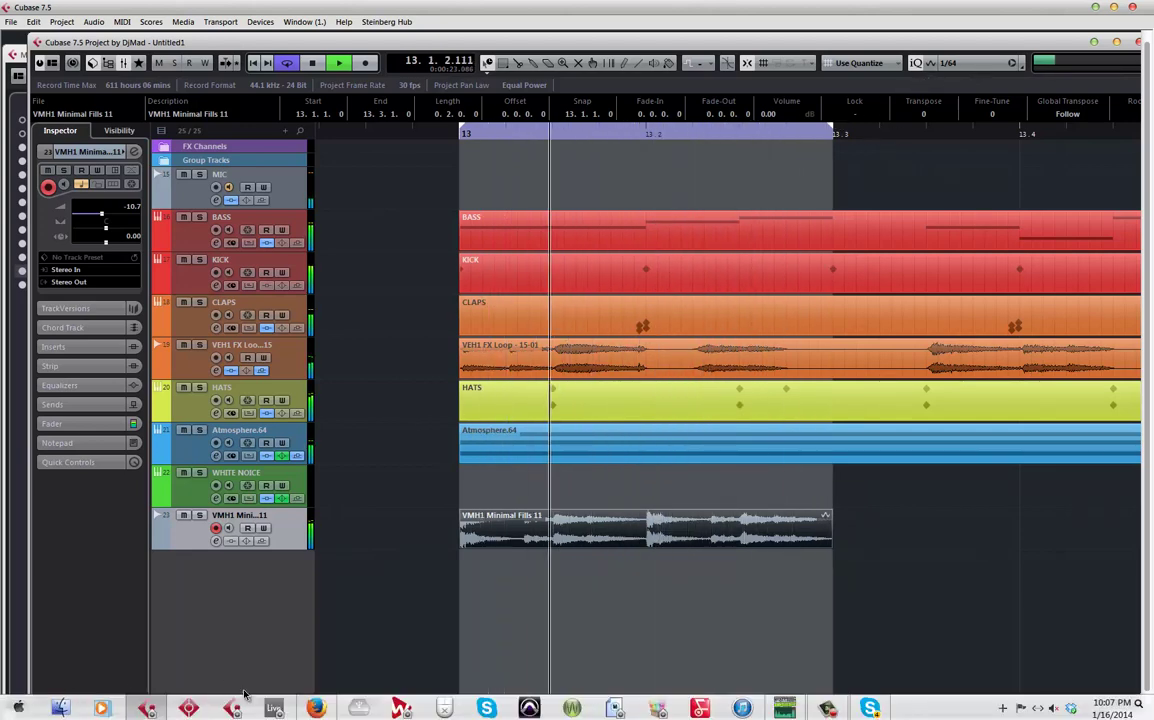
left_click(183, 517)
left_click(183, 517)
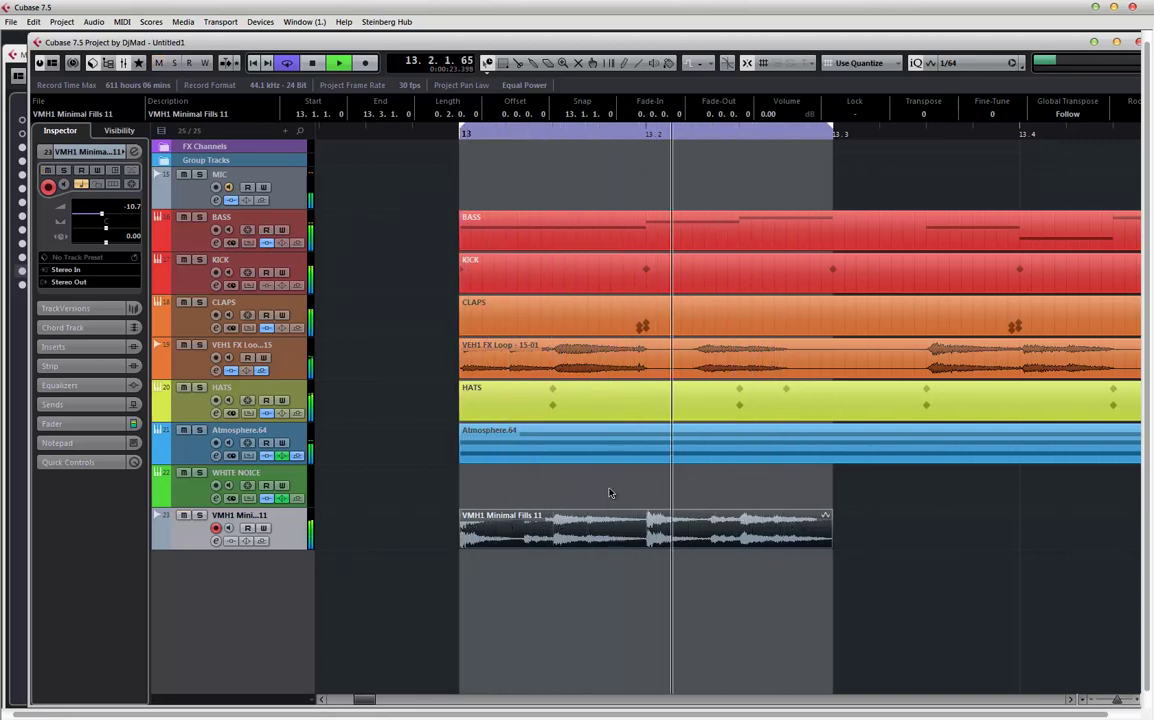
- Open the fill in the Sample Editor and align four hits with Free Warp markers: one before 13.2, one on it and two after
double_click(609, 522)
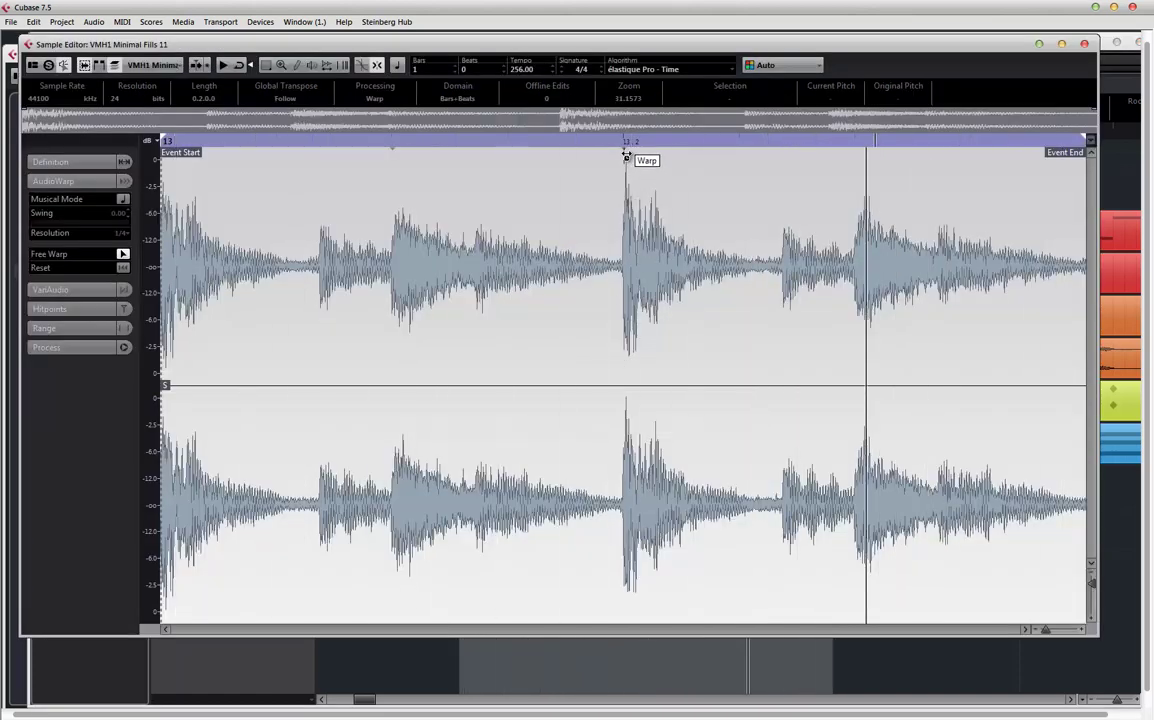
left_click(857, 228)
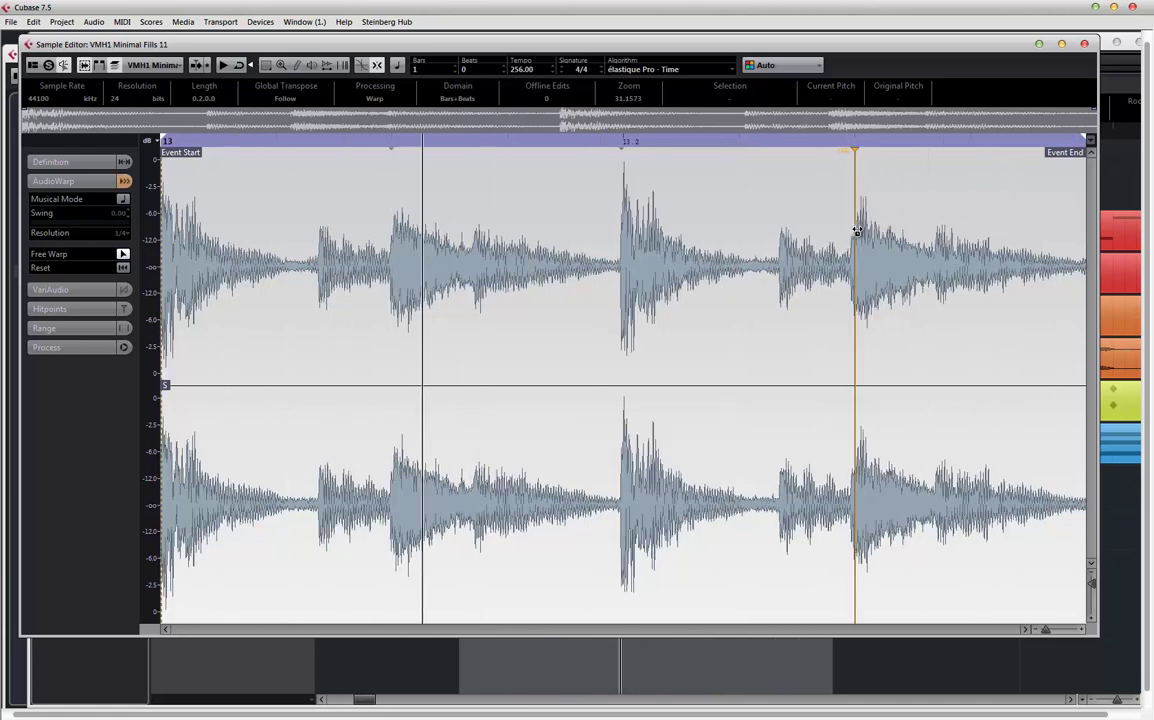
left_click(624, 159)
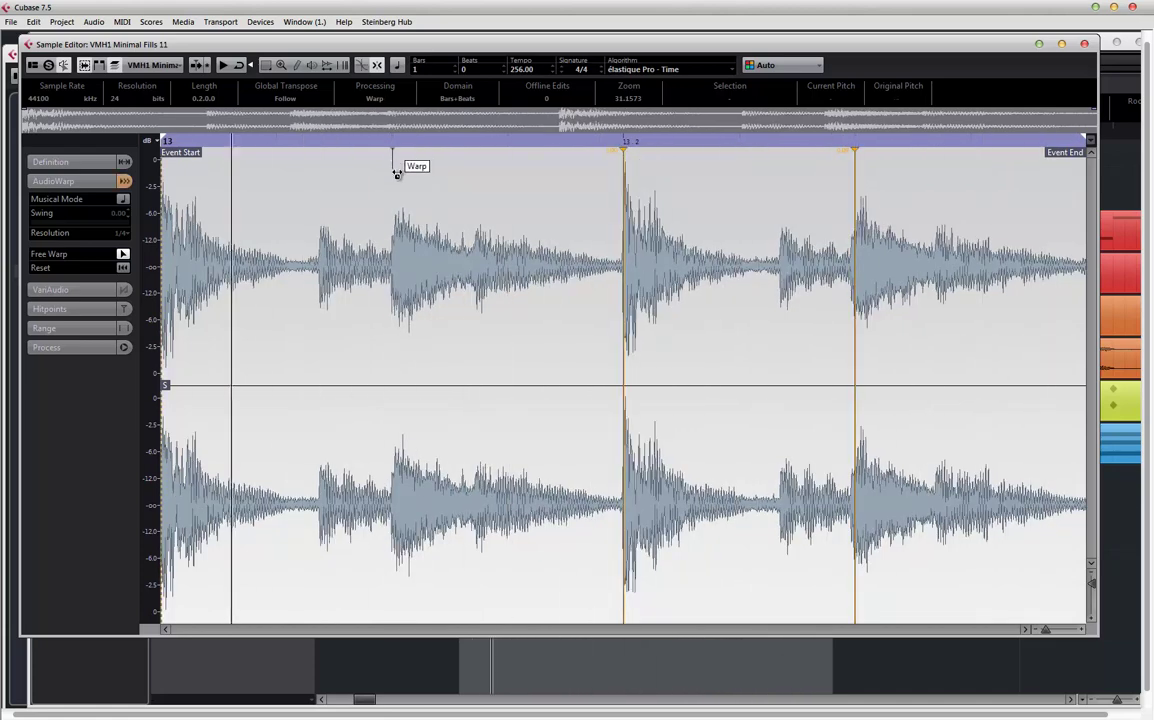
left_click(392, 246)
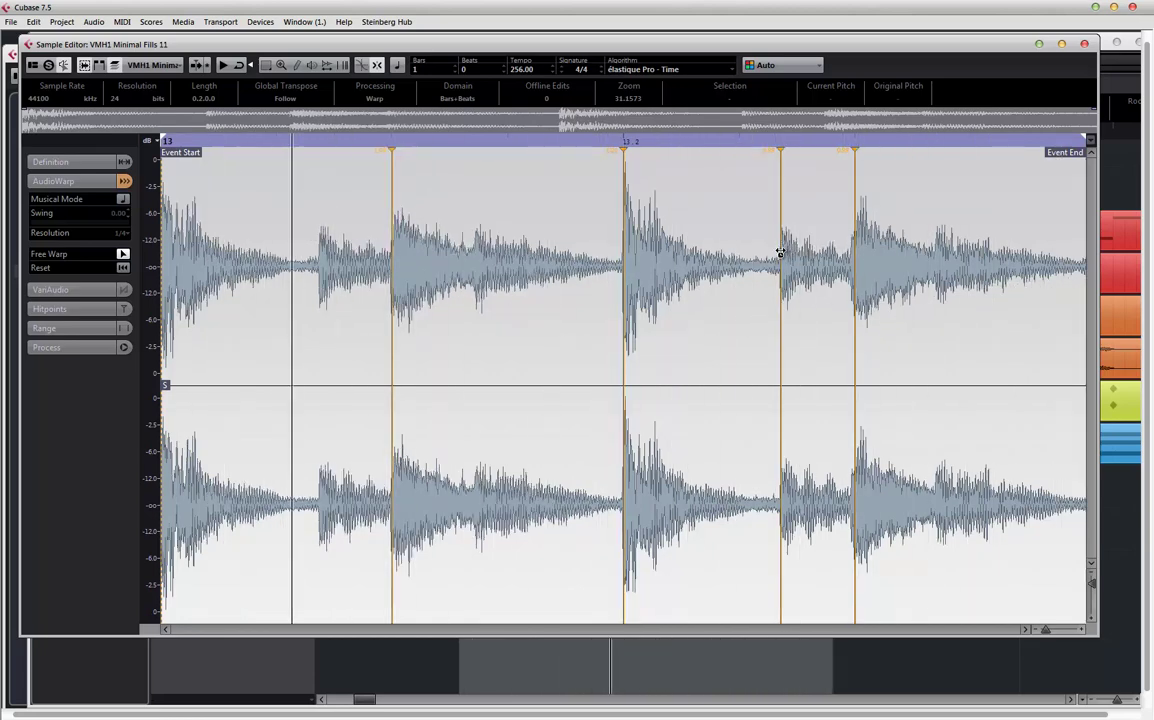
left_click(779, 253)
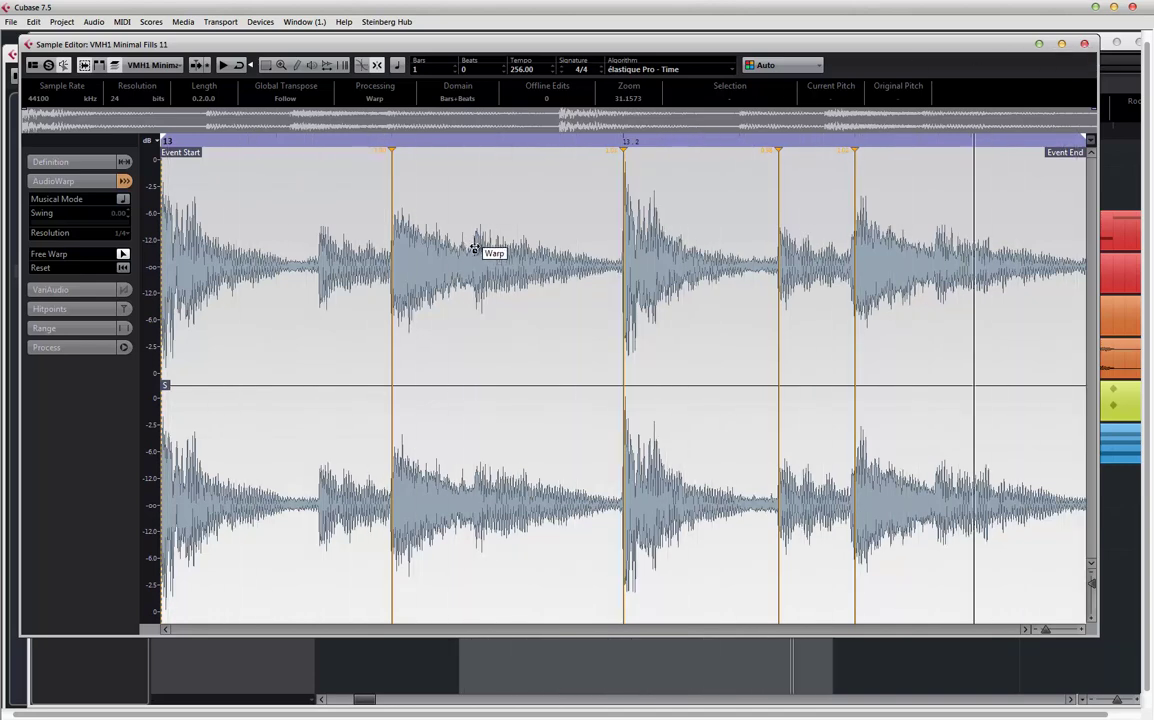
- Try warping the weaker hit before 13.2 to a later position, remove its warp marker, and close the Sample Editor
left_click_drag(475, 249, 507, 252)
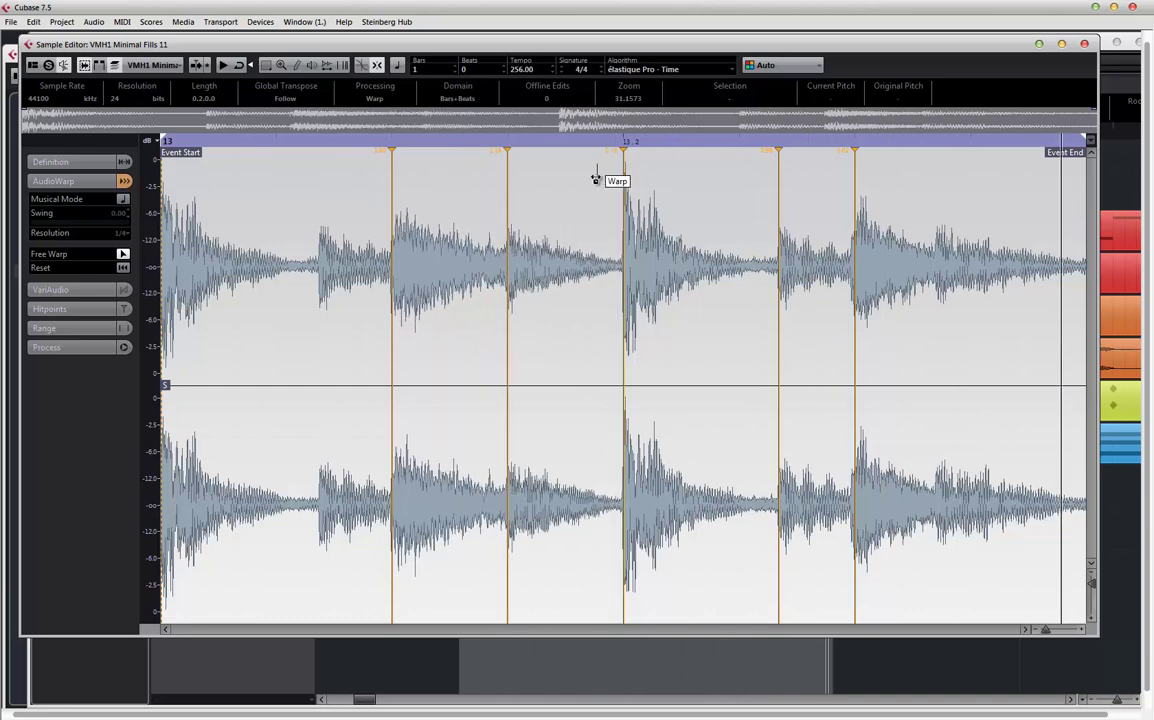
left_click(515, 211, "shift")
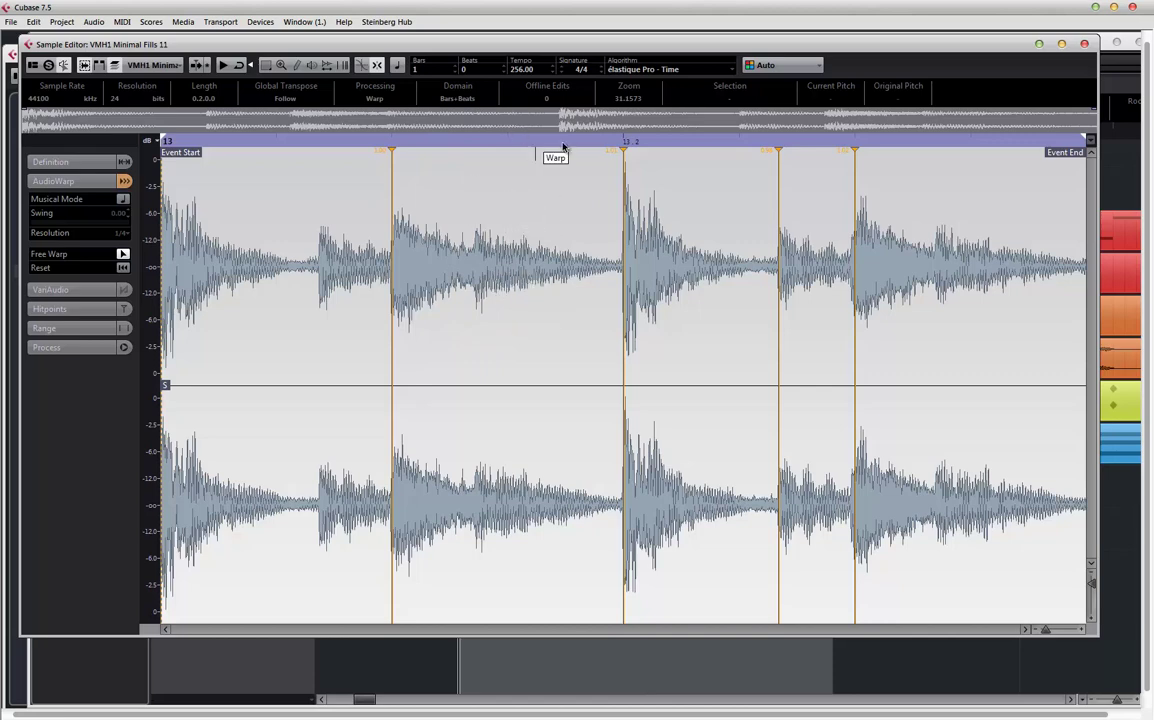
left_click(1085, 45)
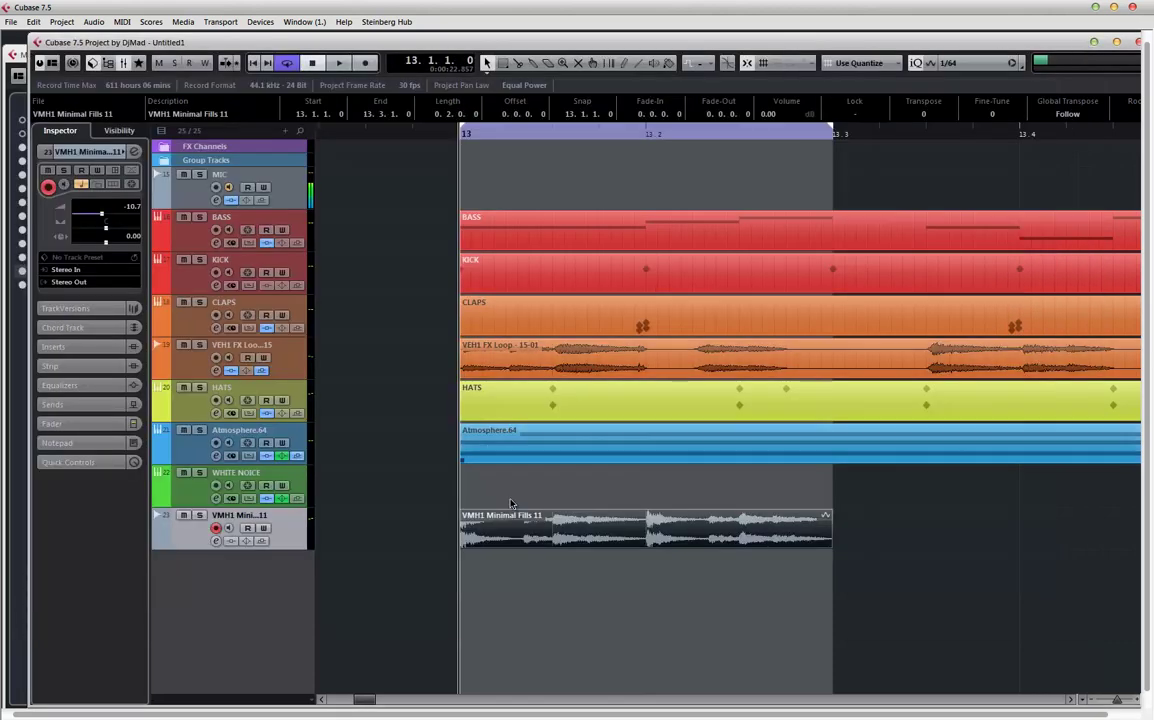
- Resume playback, split the fill event at 13.1.3 and mute its first slice
key("space")
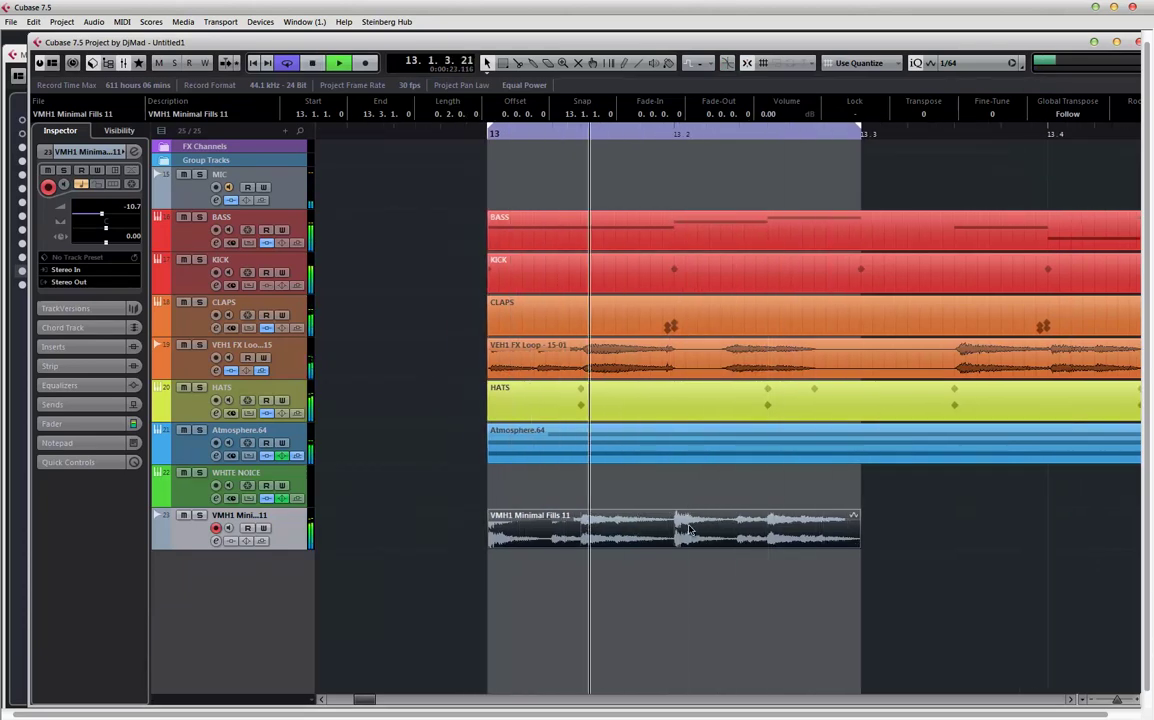
left_click(580, 535, "alt")
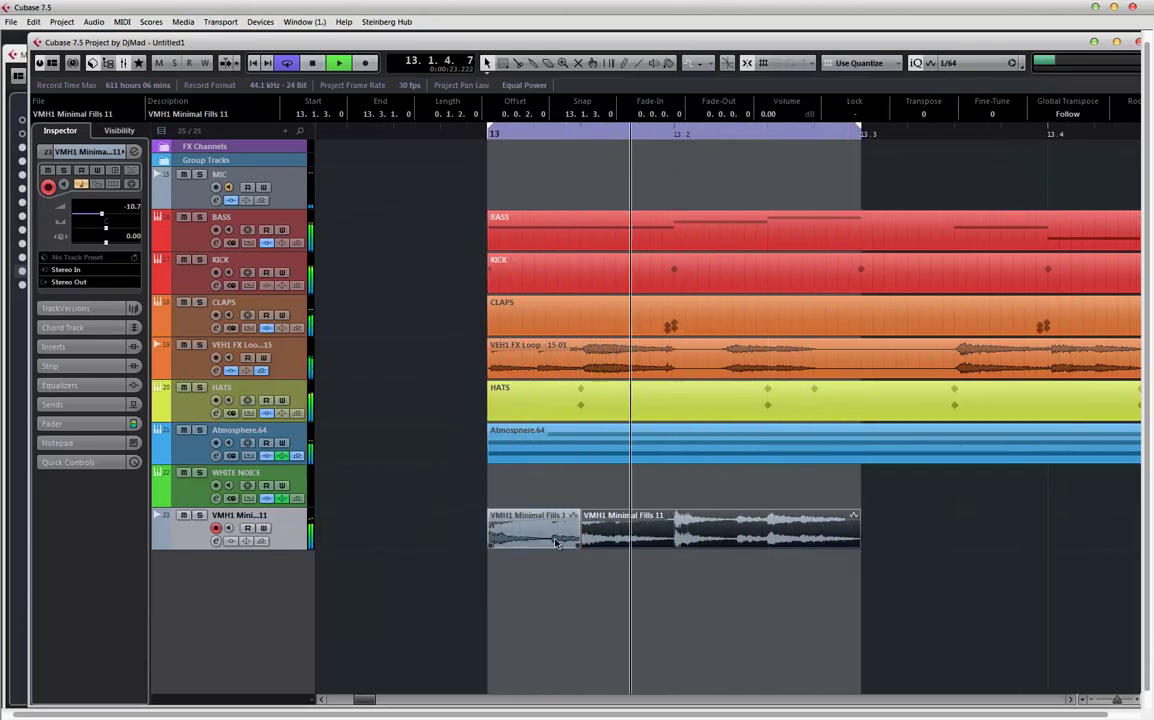
left_click(647, 515)
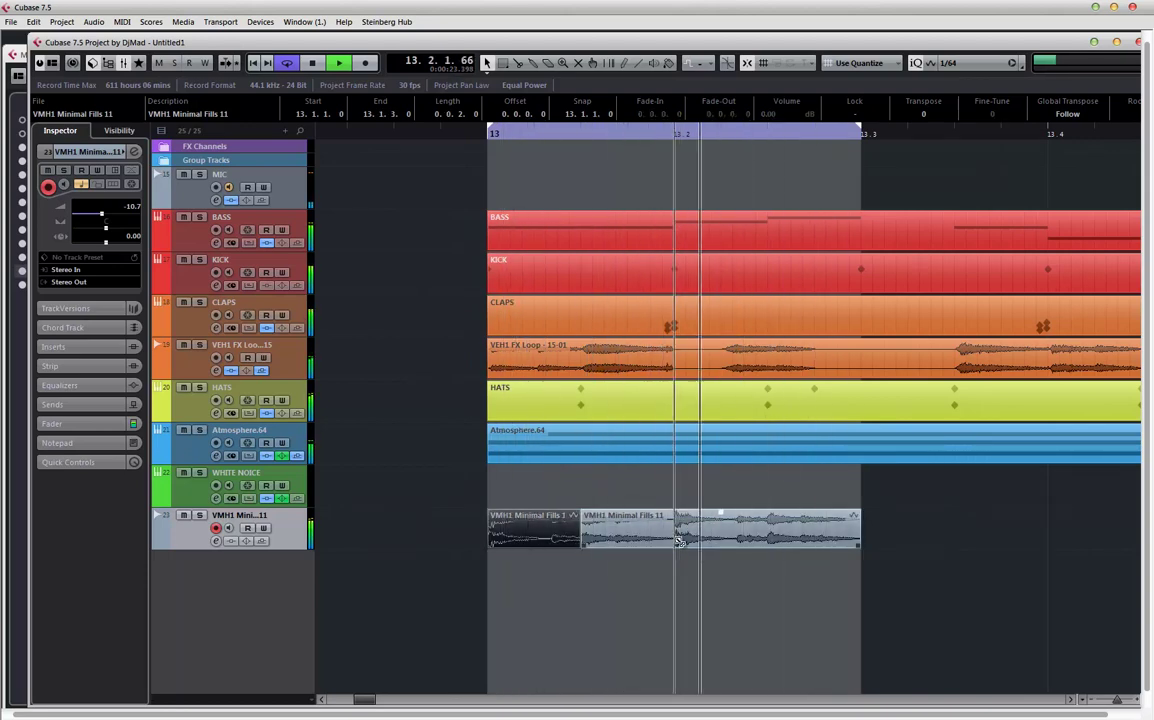
- Split the rest of the fill at 13.2.1, 13.2.2.30 and 13.2.3, and mute the short slice just before 13.2.3
left_click(670, 535, "alt")
left_click(731, 539, "alt")
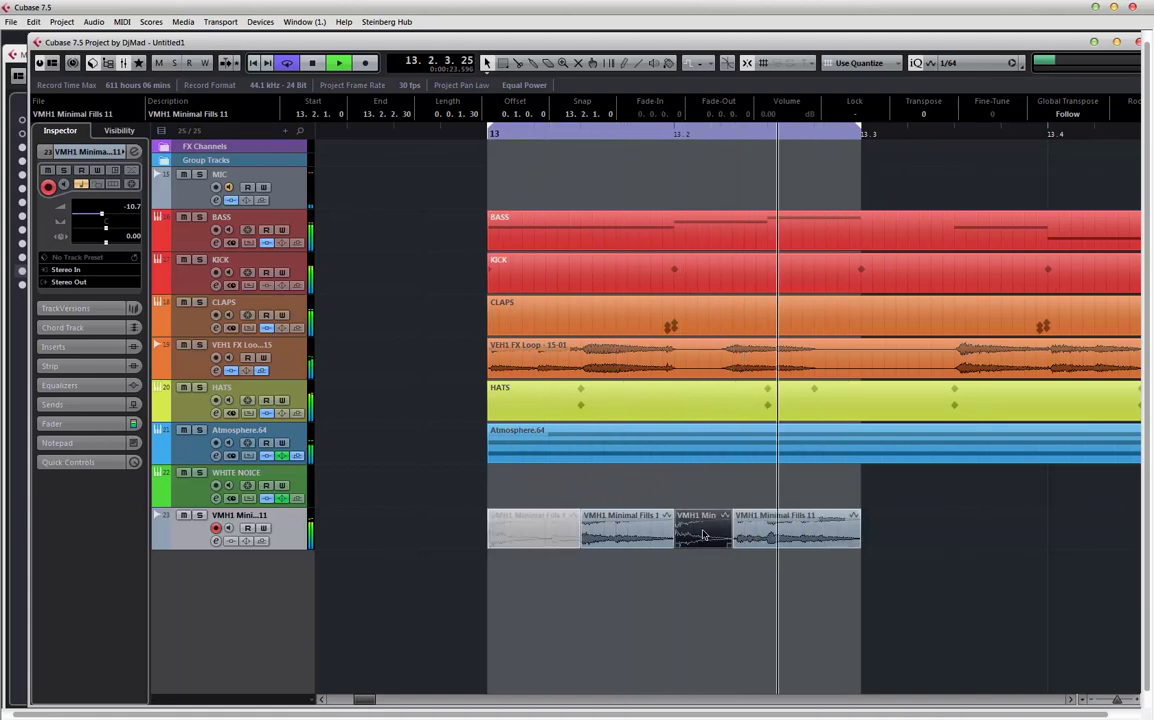
left_click(767, 536, "alt")
key("shift+m")
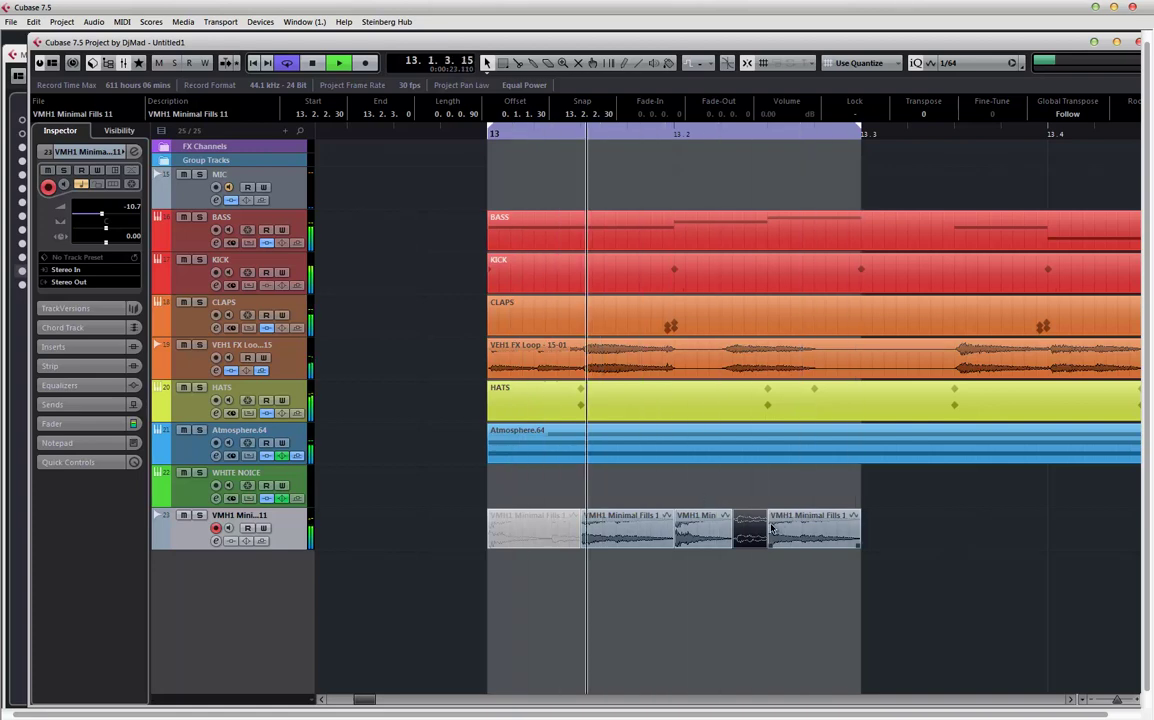
- Try the first fill slice unmuted and shortened to 0.0.1.0, moving it to 13.1.2 and 13.1.1.90
key("shift+u")
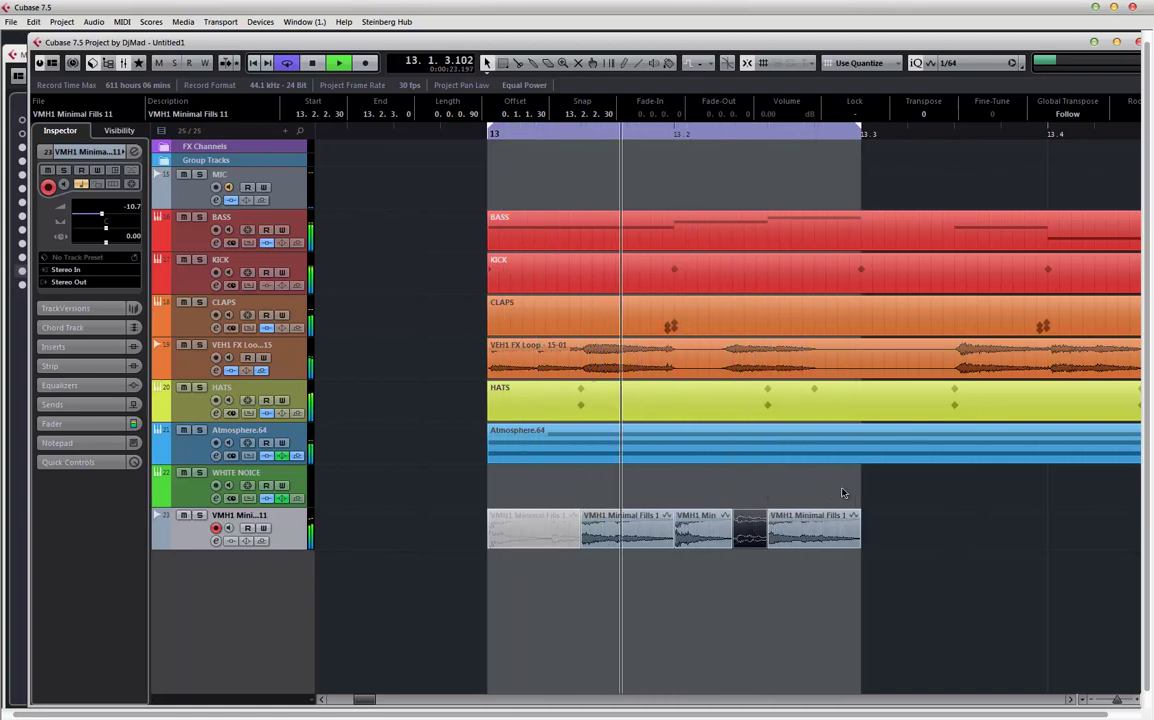
scroll(800, 492, "right", 3)
scroll(586, 485, "left", 4)
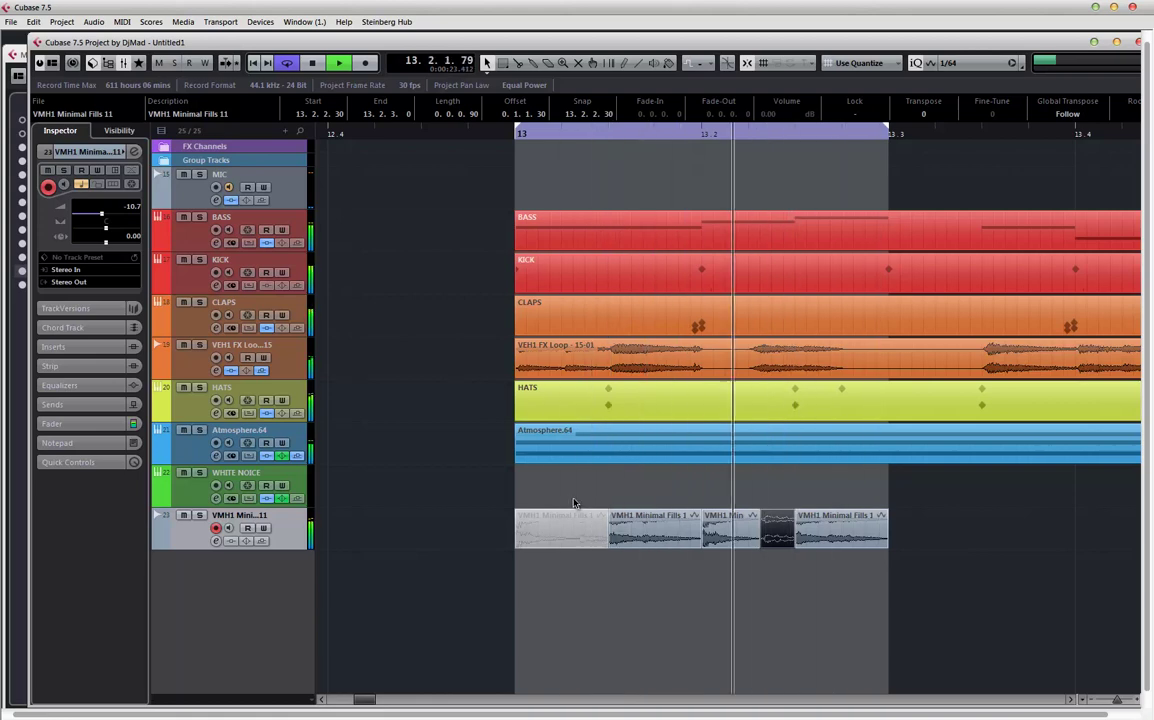
left_click_drag(606, 544, 548, 541)
left_click(548, 533)
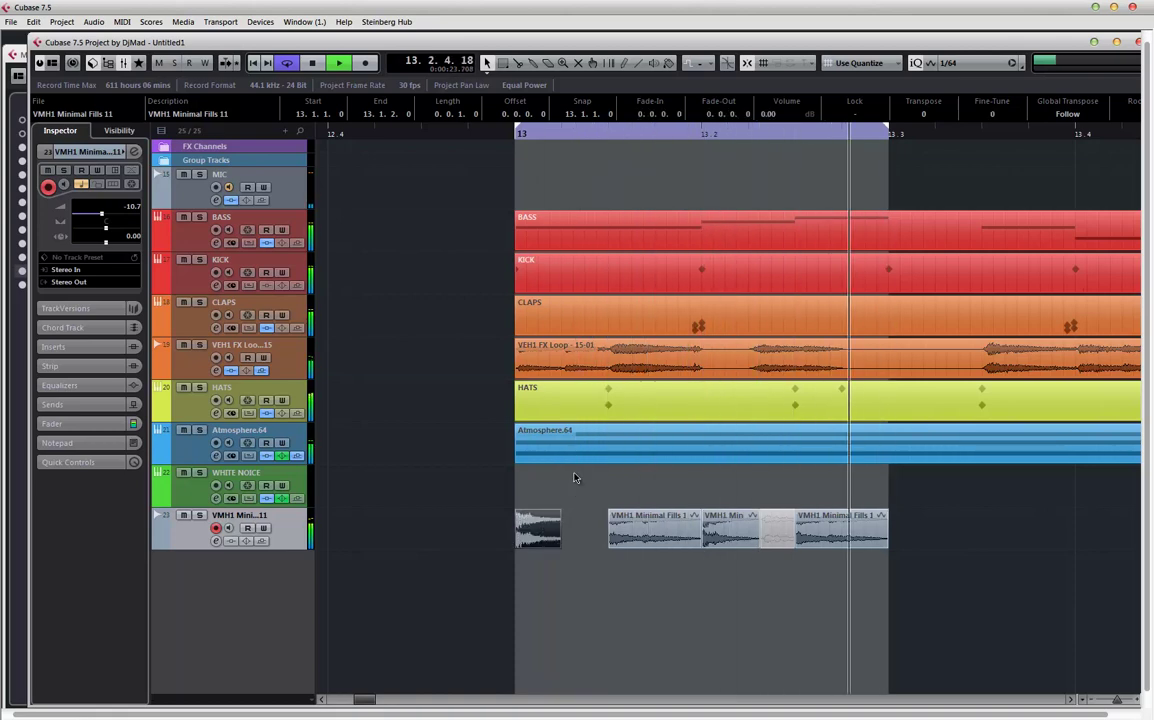
left_click_drag(555, 532, 601, 531)
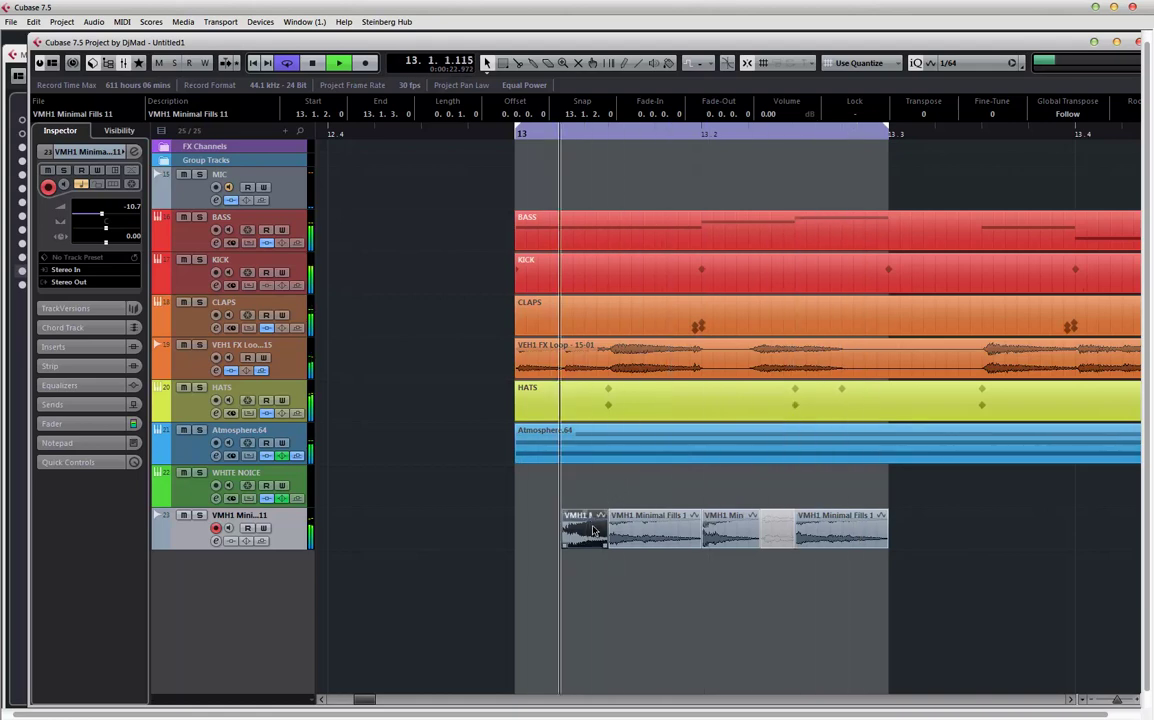
left_click_drag(591, 528, 577, 535)
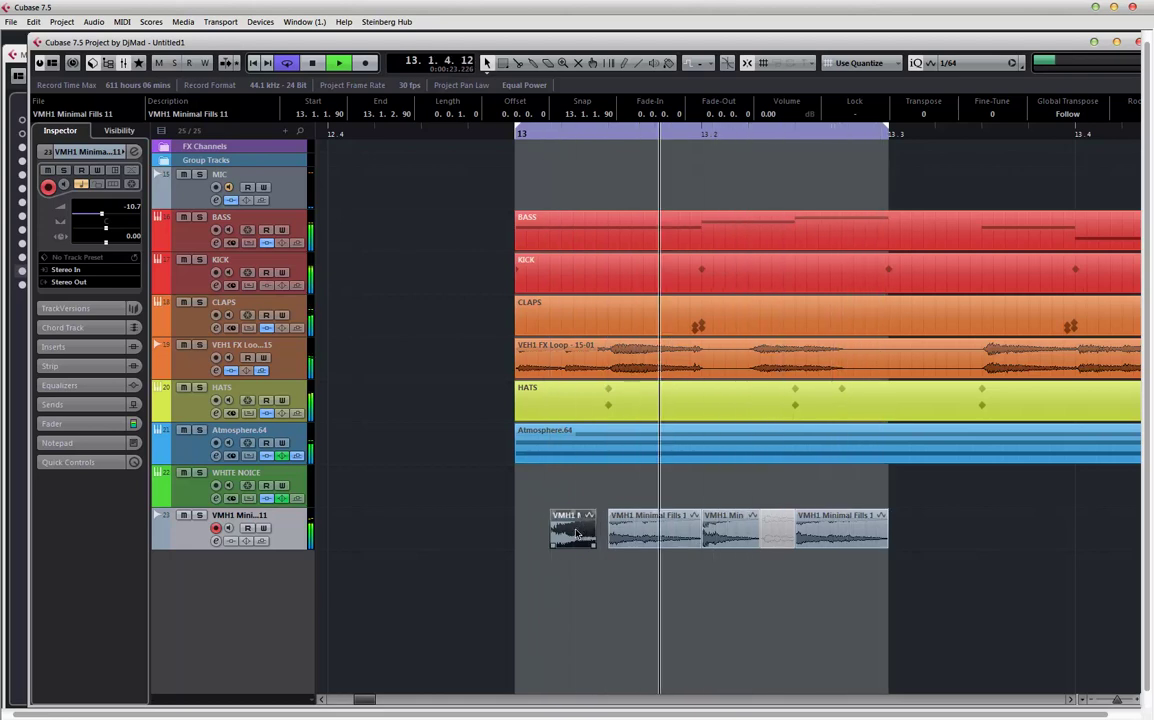
- Delete the moved short slice, select the slice at 13.1.3, and briefly solo the fill track
key("Delete")
left_click(625, 525)
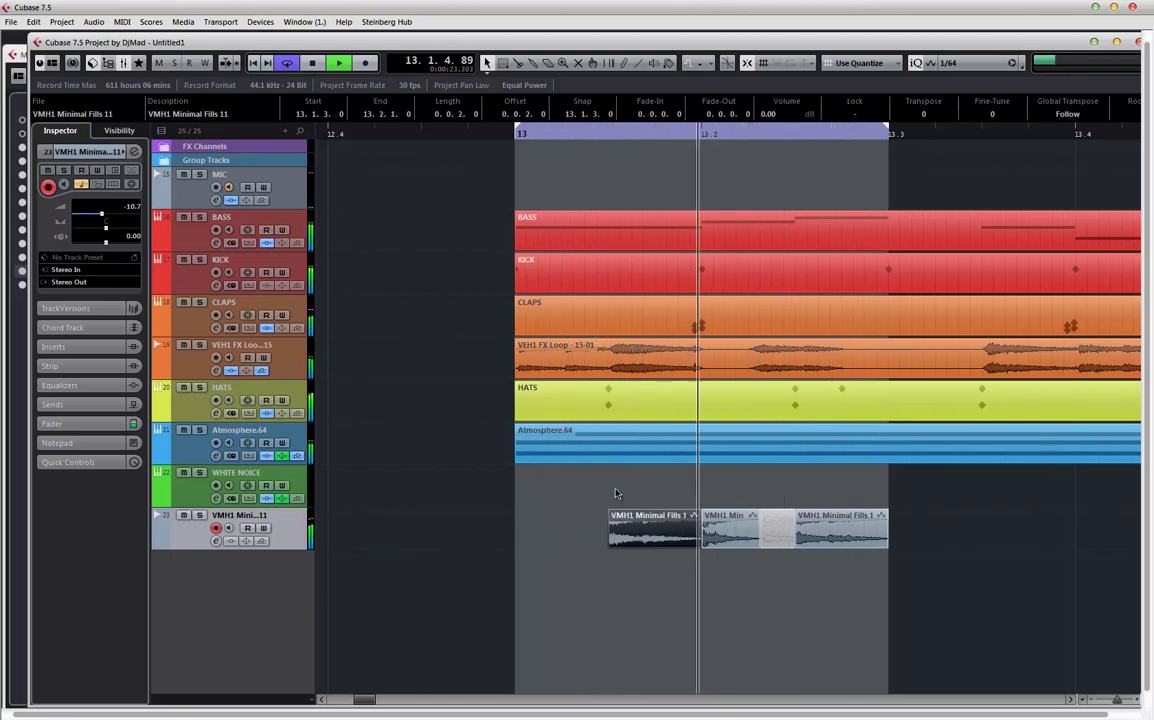
left_click(199, 516)
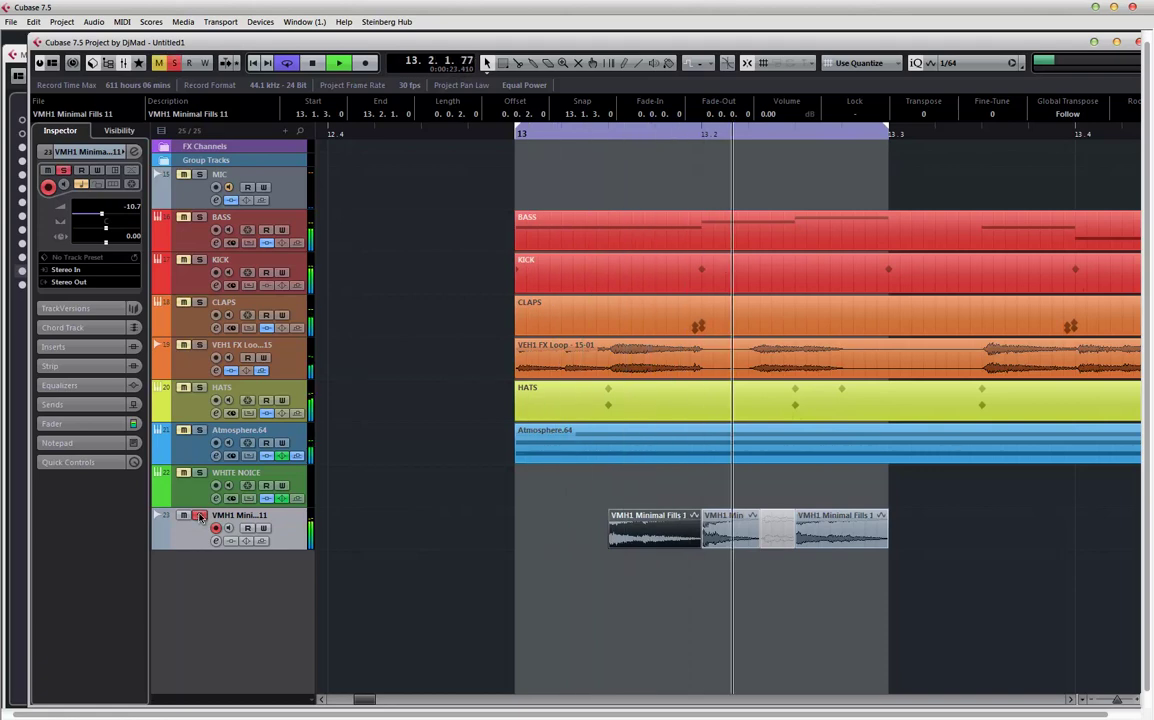
left_click(199, 516)
left_click(184, 516)
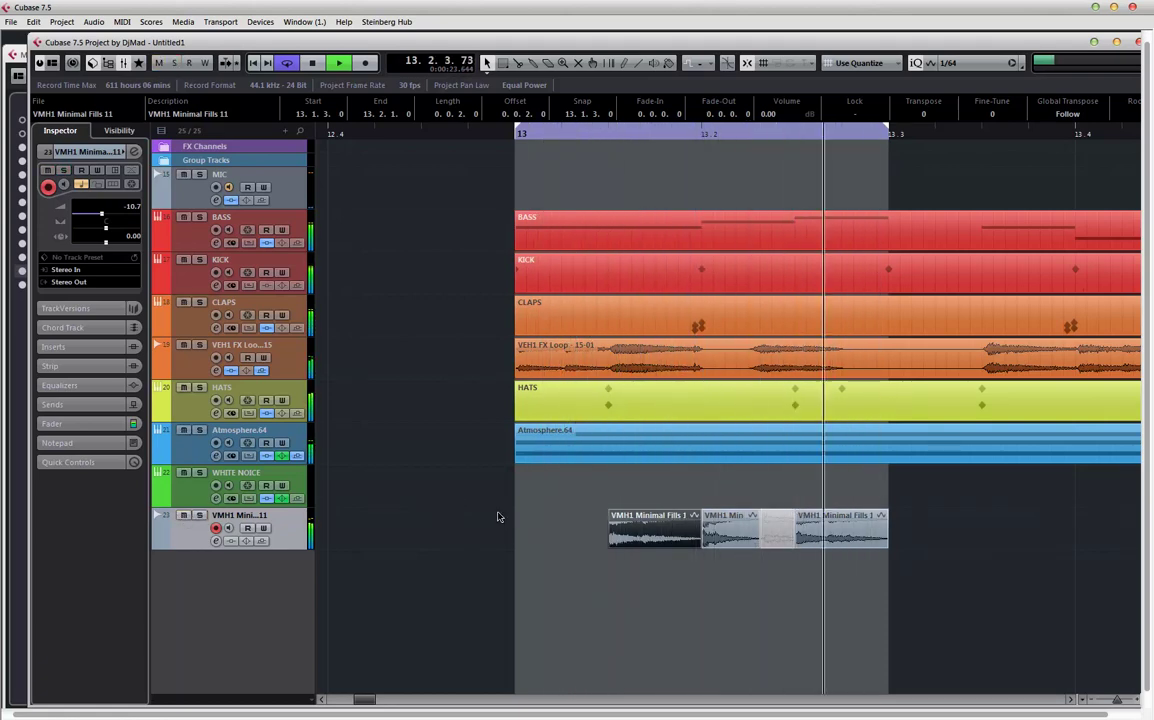
- Draw an empty part from 13.1.1 to 13.1.2.30 on the fill track and return to the Object Selection tool
right_click(563, 508)
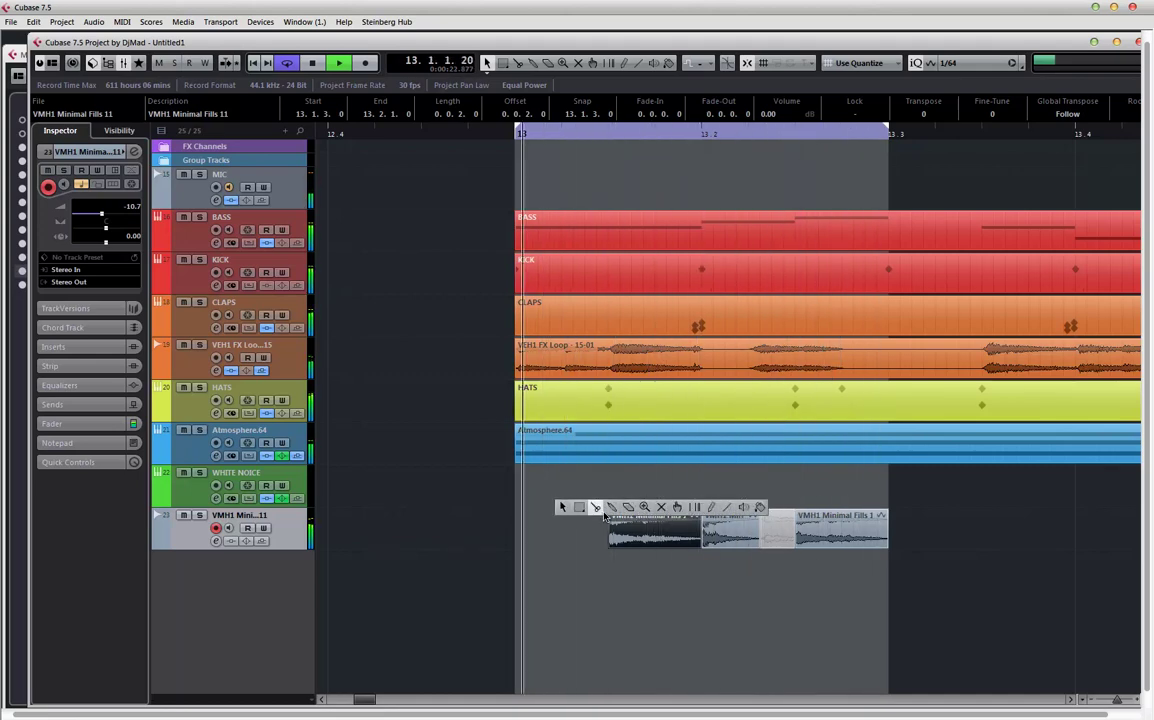
left_click(711, 507)
left_click_drag(516, 520, 572, 520)
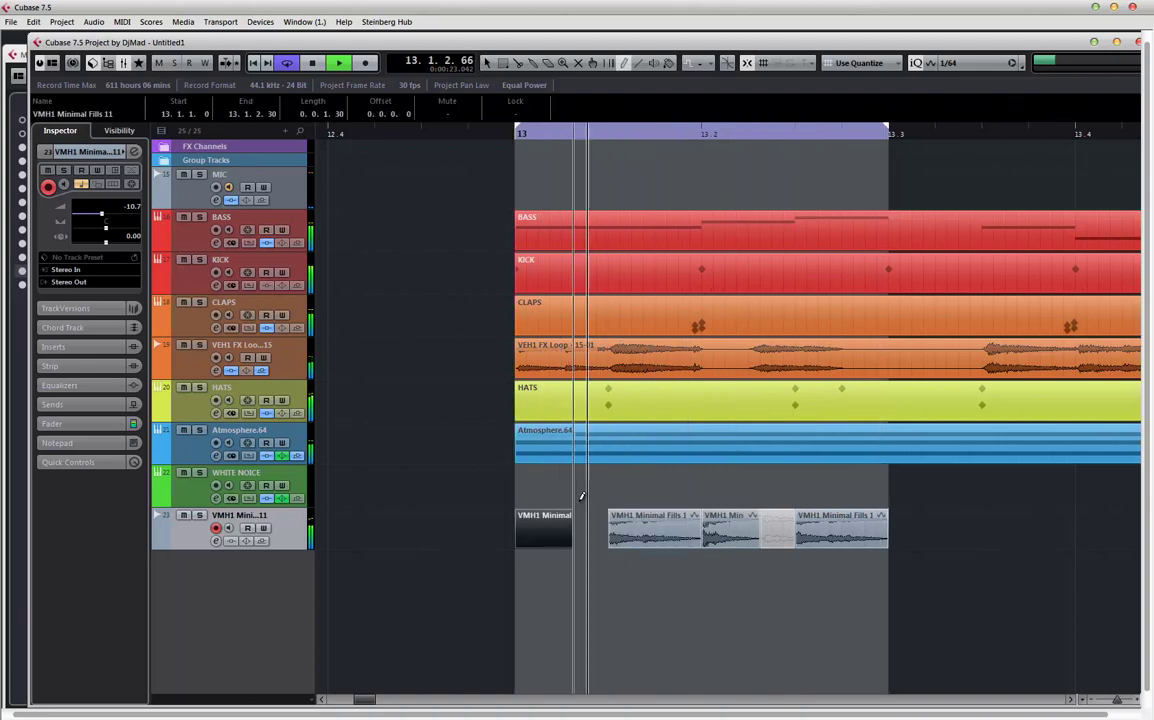
right_click(578, 497)
left_click(578, 497)
- Select the empty part and all fill slices, bounce the selection, and replace the original events
left_click_drag(521, 469, 897, 544)
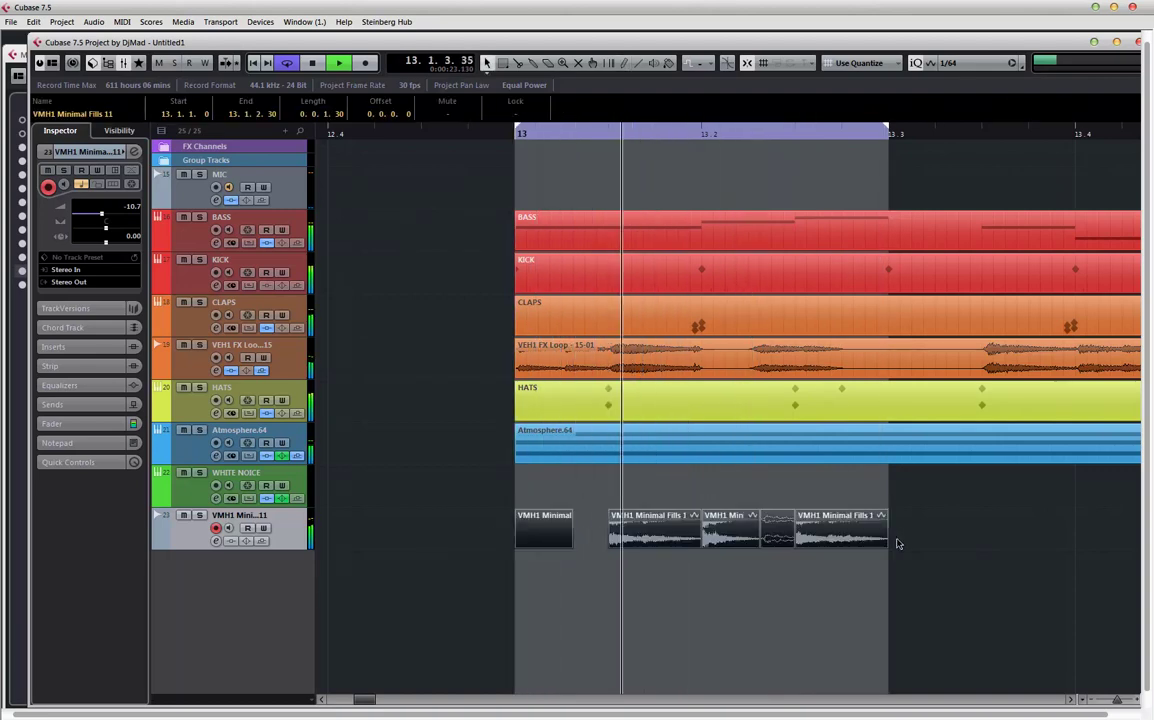
key("ctrl+b")
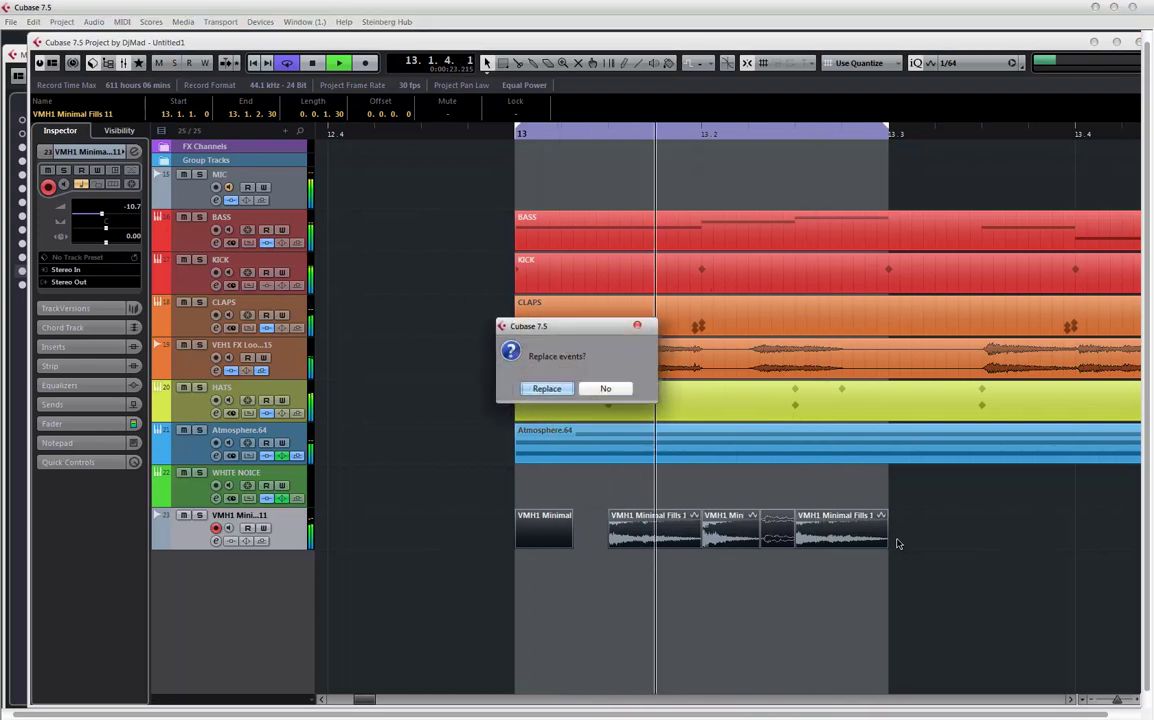
key("Return")
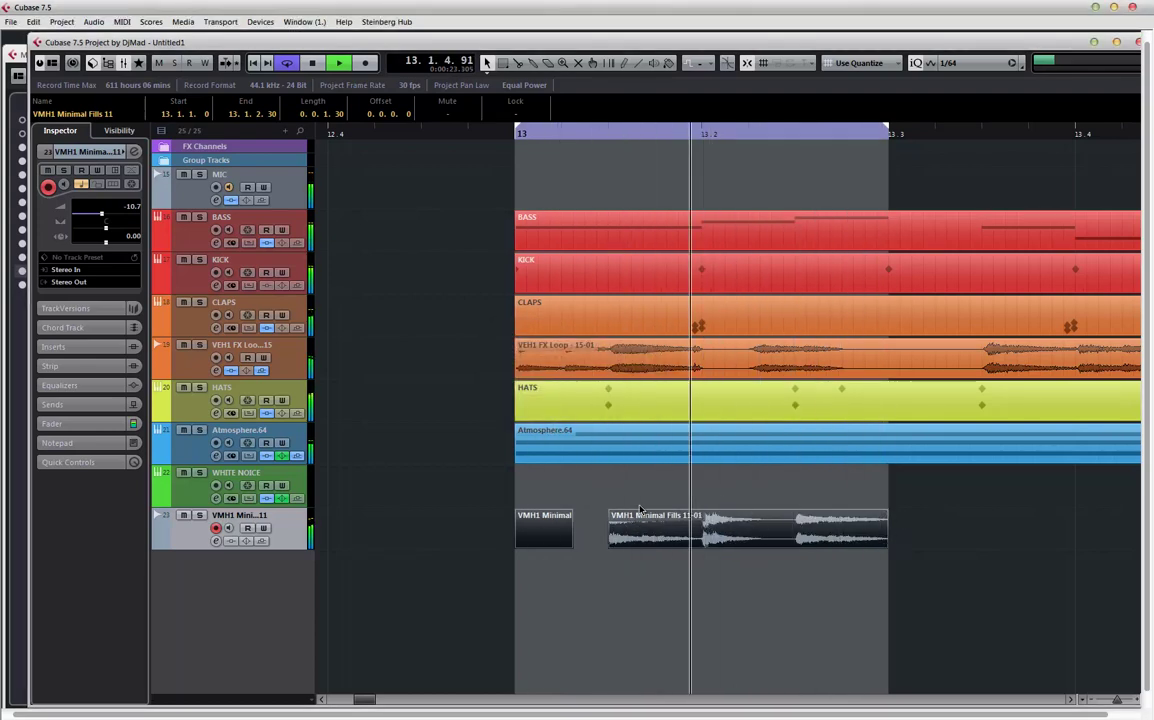
- Copy the empty part together with the bounced fill to 13.3.1 and again to 14.1.1
left_click(930, 520)
left_click_drag(953, 516, 514, 557)
scroll(762, 518, "right", 3)
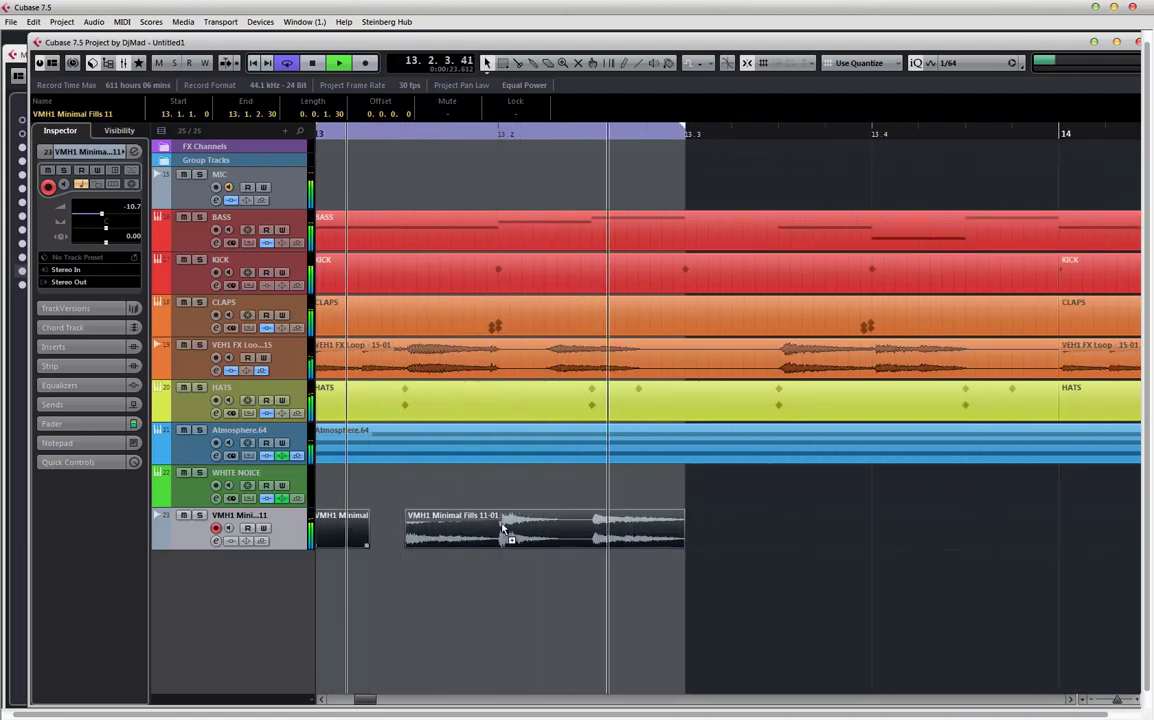
left_click_drag(346, 533, 716, 533)
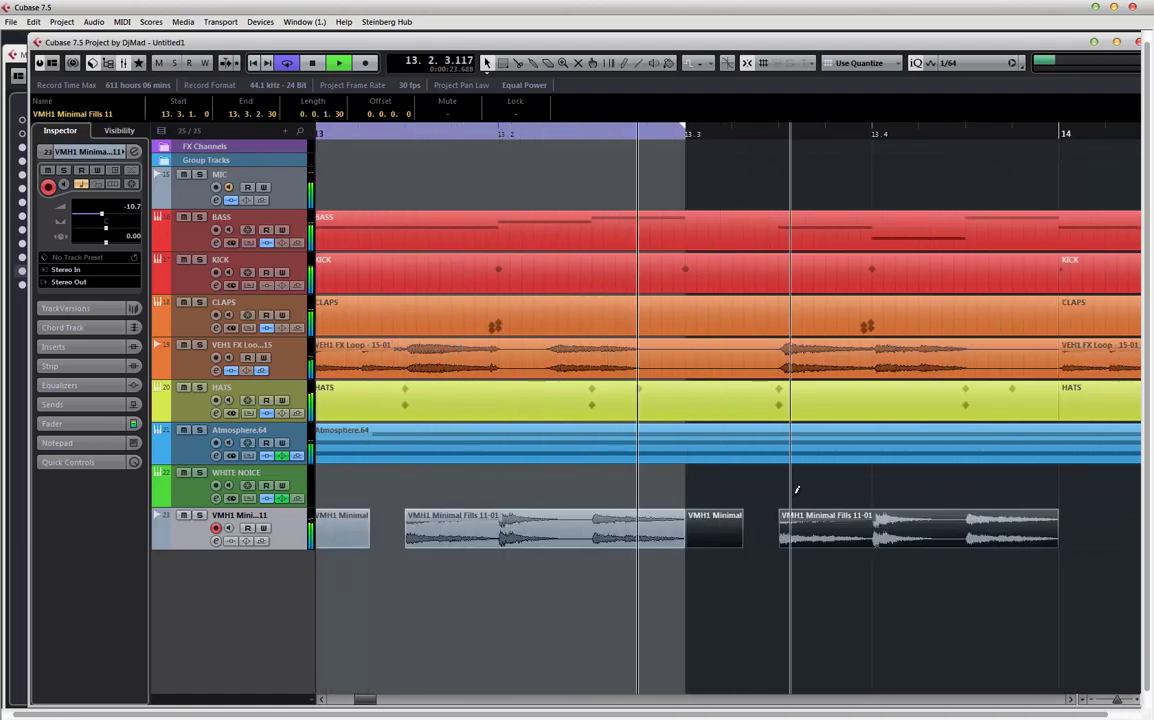
key("g")
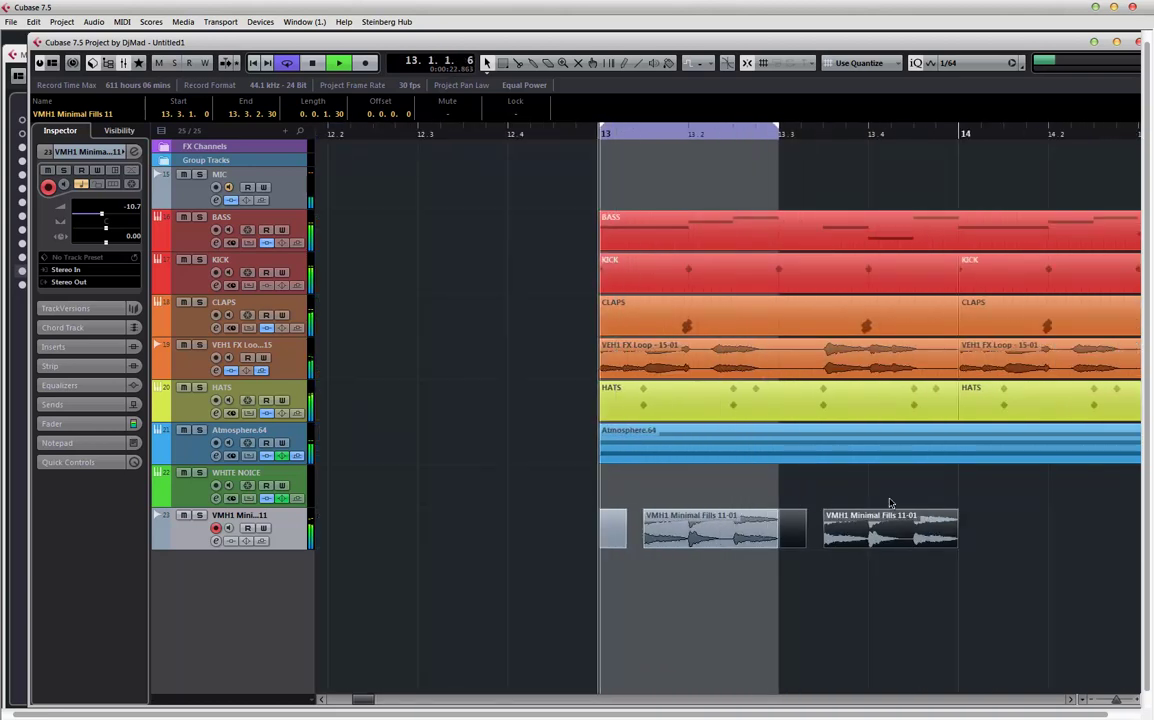
left_click_drag(799, 531, 988, 538)
- Set the grid type to Bar, bounce all the fill copies into one event, and replace the originals
left_click(858, 63)
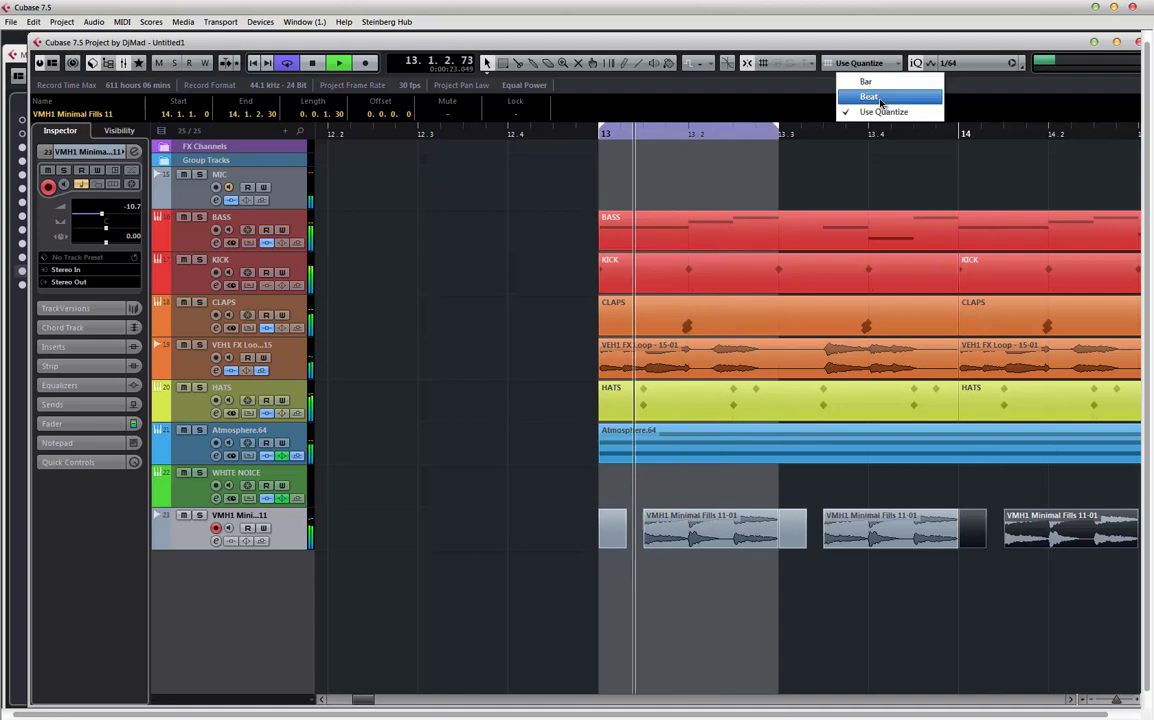
left_click(860, 80)
left_click(975, 548)
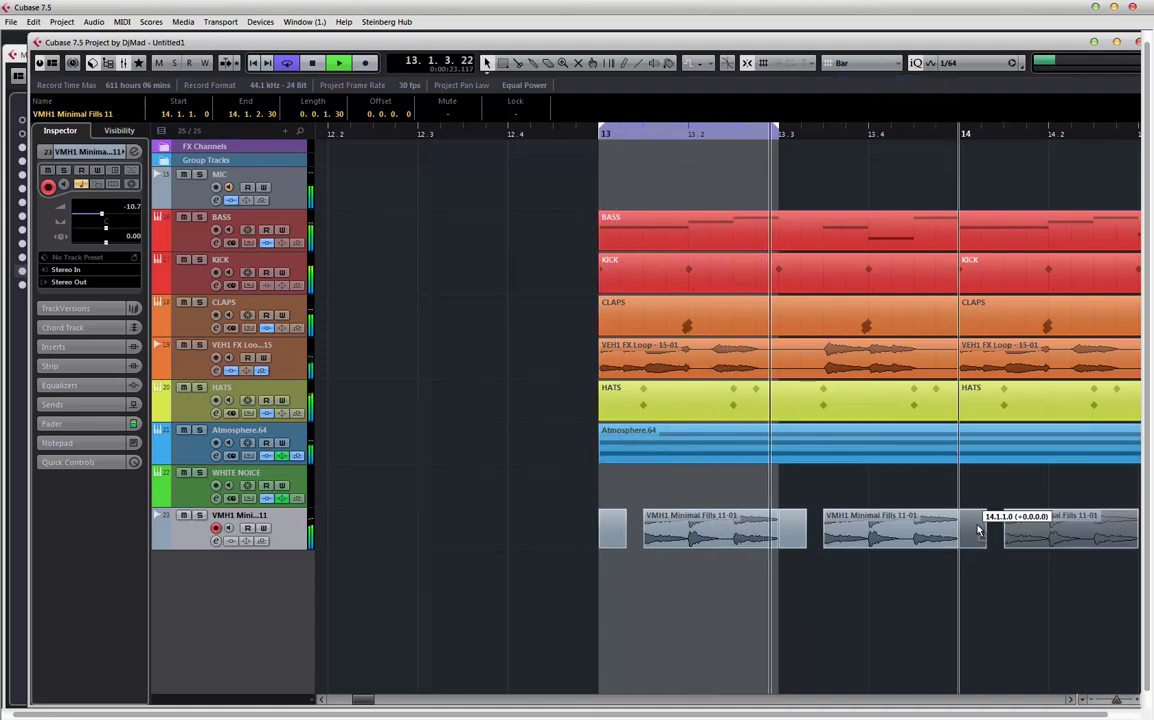
left_click_drag(570, 505, 1120, 548)
key("ctrl+b")
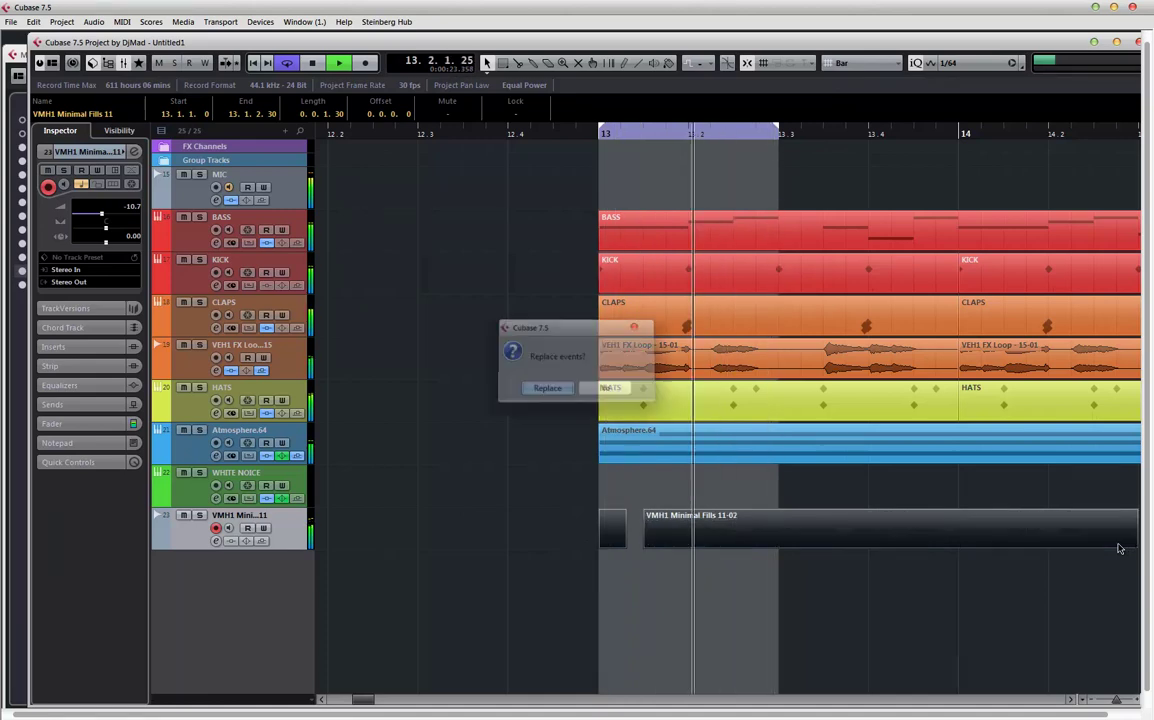
key("Return")
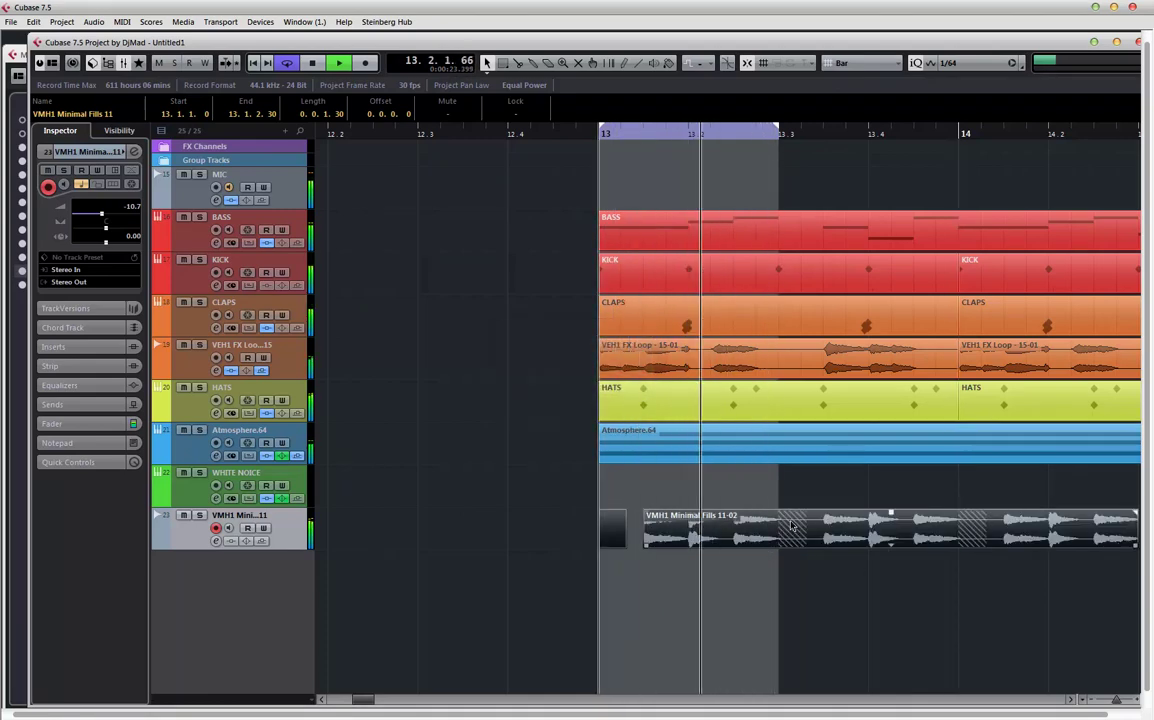
- Set the grid type back to Use Quantize and split the bounced fill event at 13.3 and 14
left_click(846, 63)
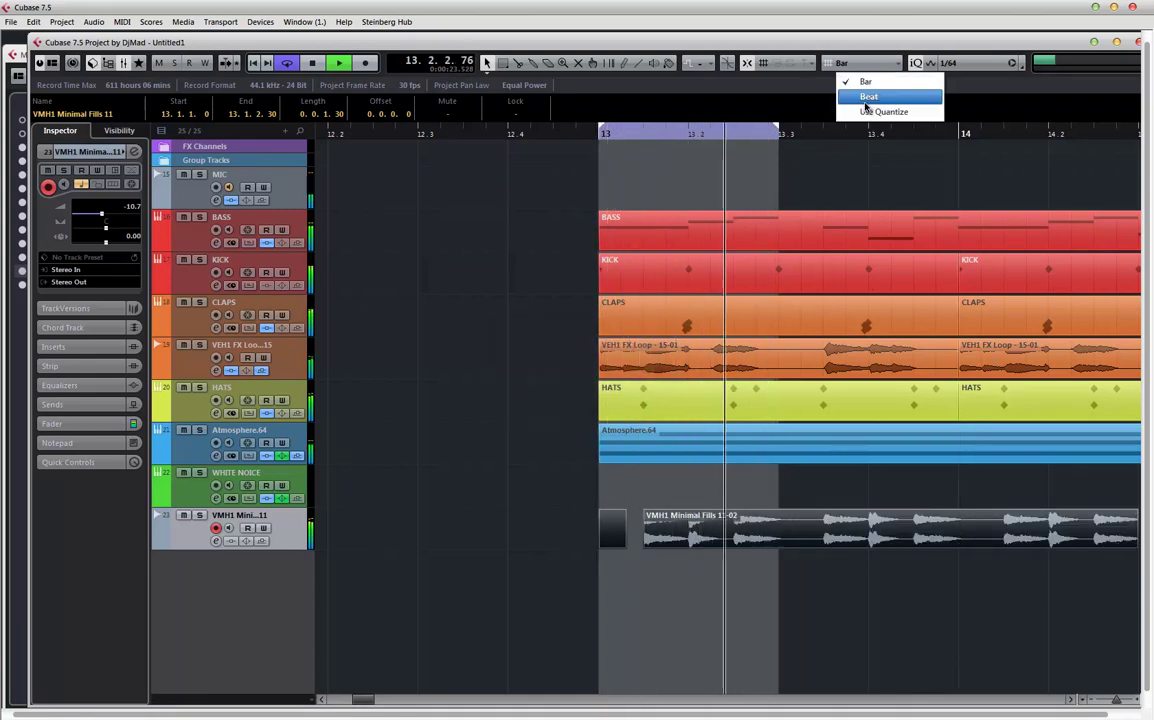
left_click(870, 111)
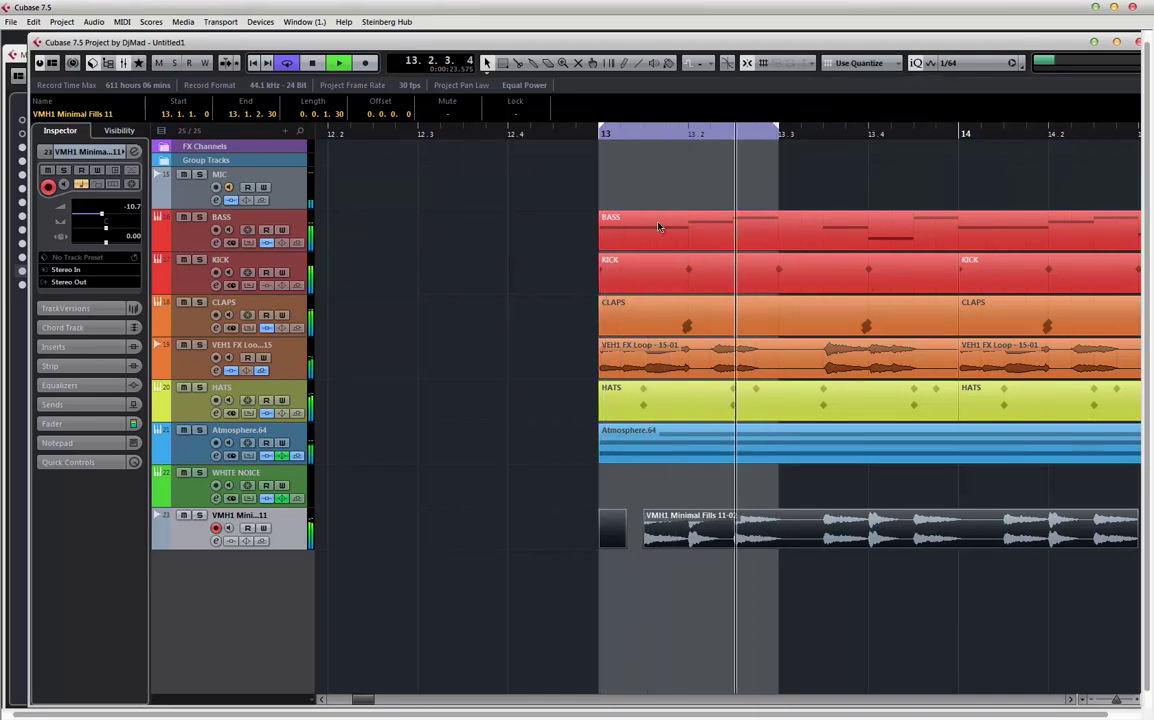
left_click_drag(846, 525, 980, 525)
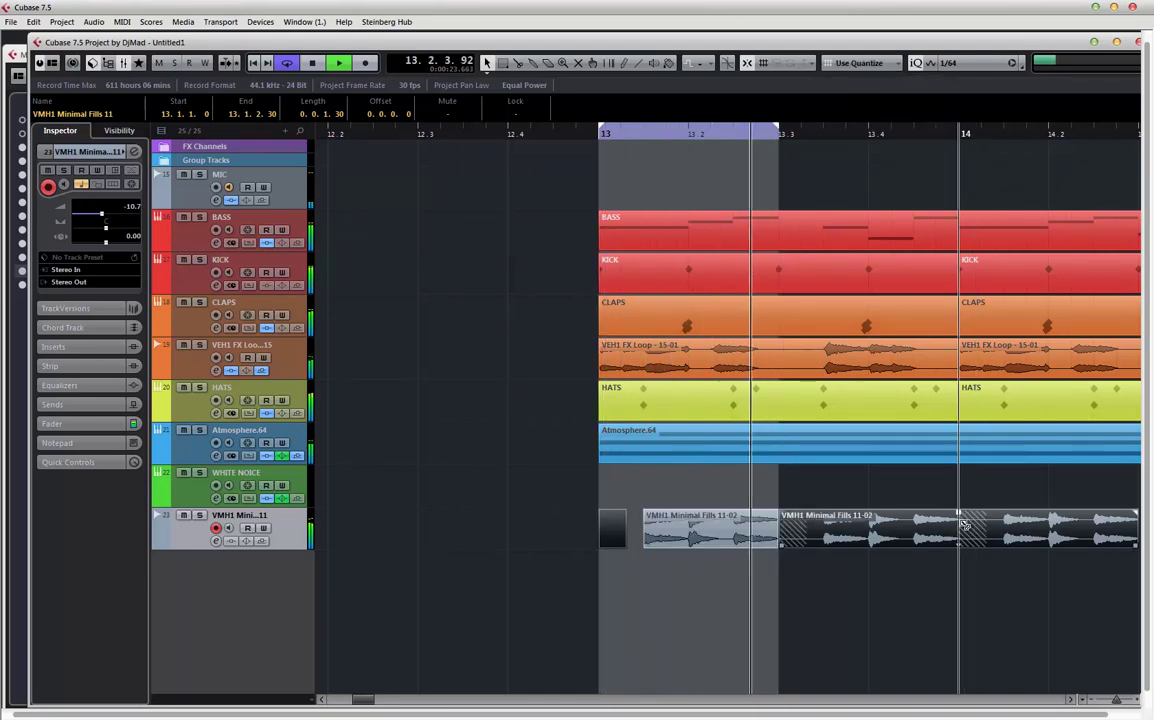
key("ctrl+d")
- Delete the piece before 13.3, move the half-bar piece from 13.3 to 13.1.1, and delete the leftovers at bar 14
left_click(712, 528)
key("Delete")
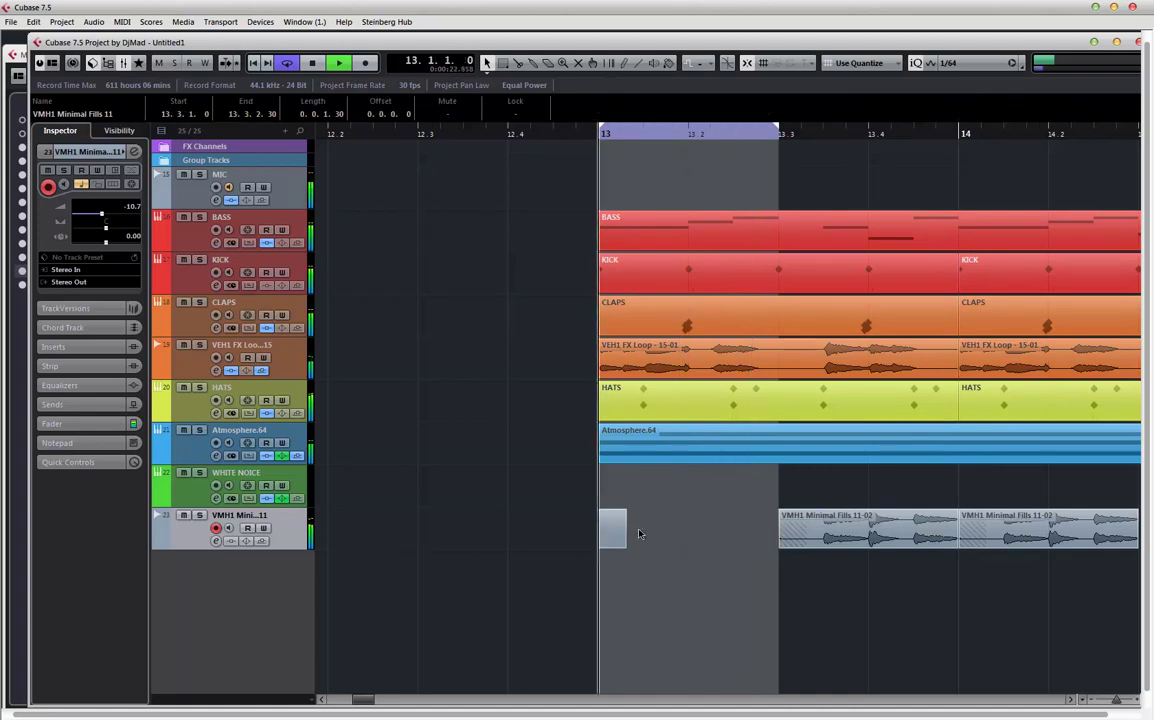
left_click_drag(869, 540, 701, 540)
left_click_drag(1136, 535, 986, 535)
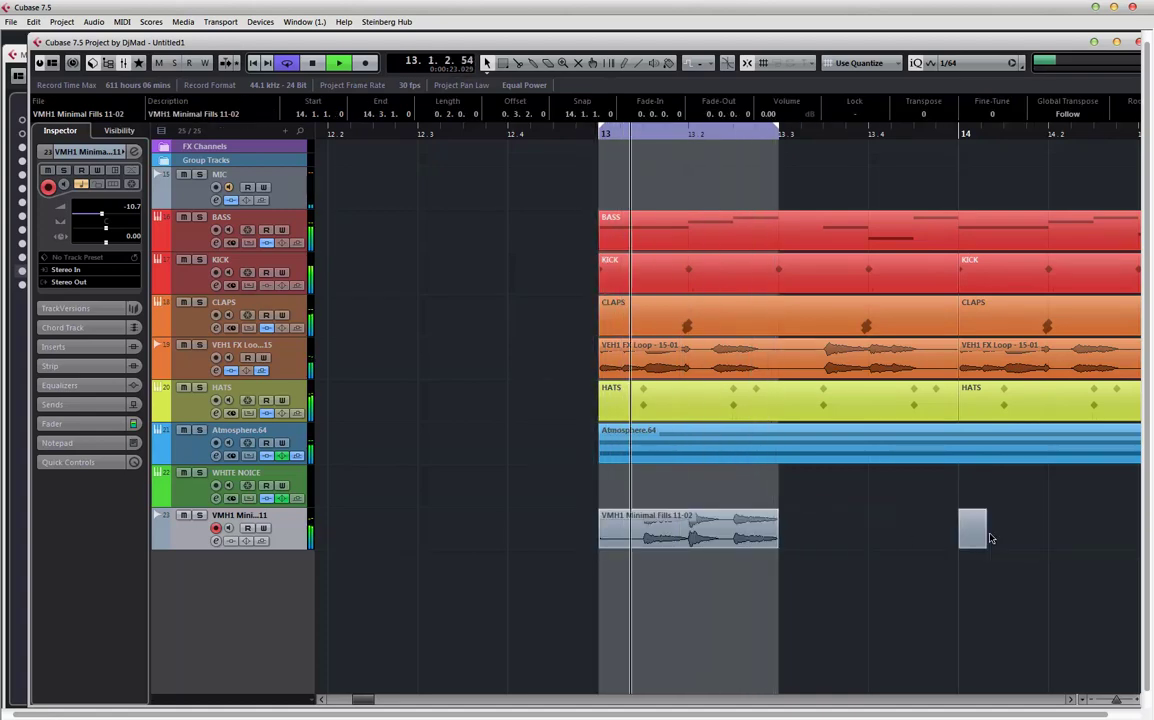
key("Delete")
- Duplicate the half-bar fill event at bar 13 four times in a row
left_click(745, 527)
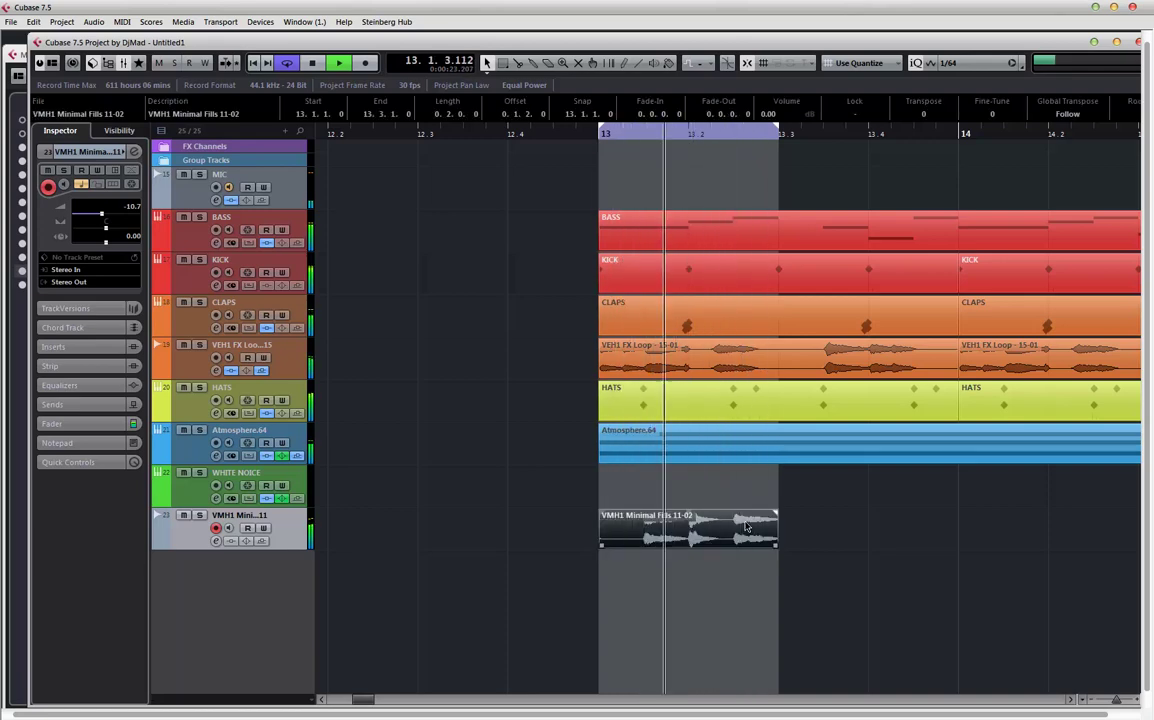
key("g")
key("g")
key("g")
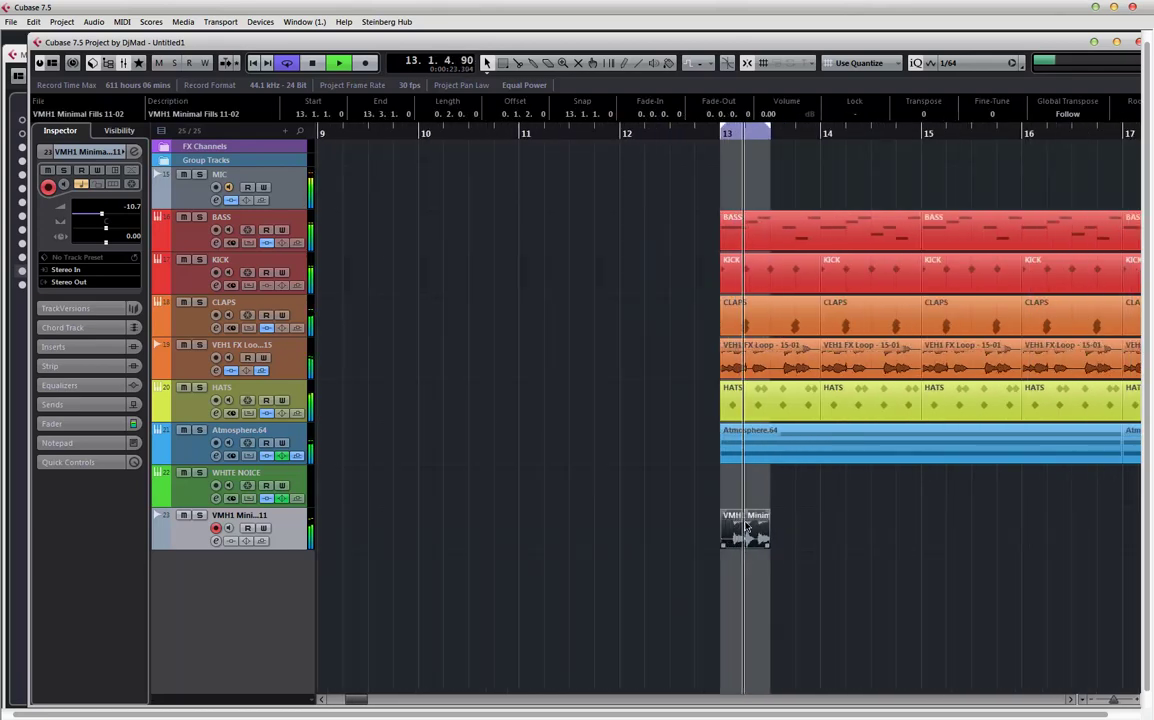
key("ctrl+d")
key("ctrl+d")
key("ctrl+d")
key("ctrl+d")
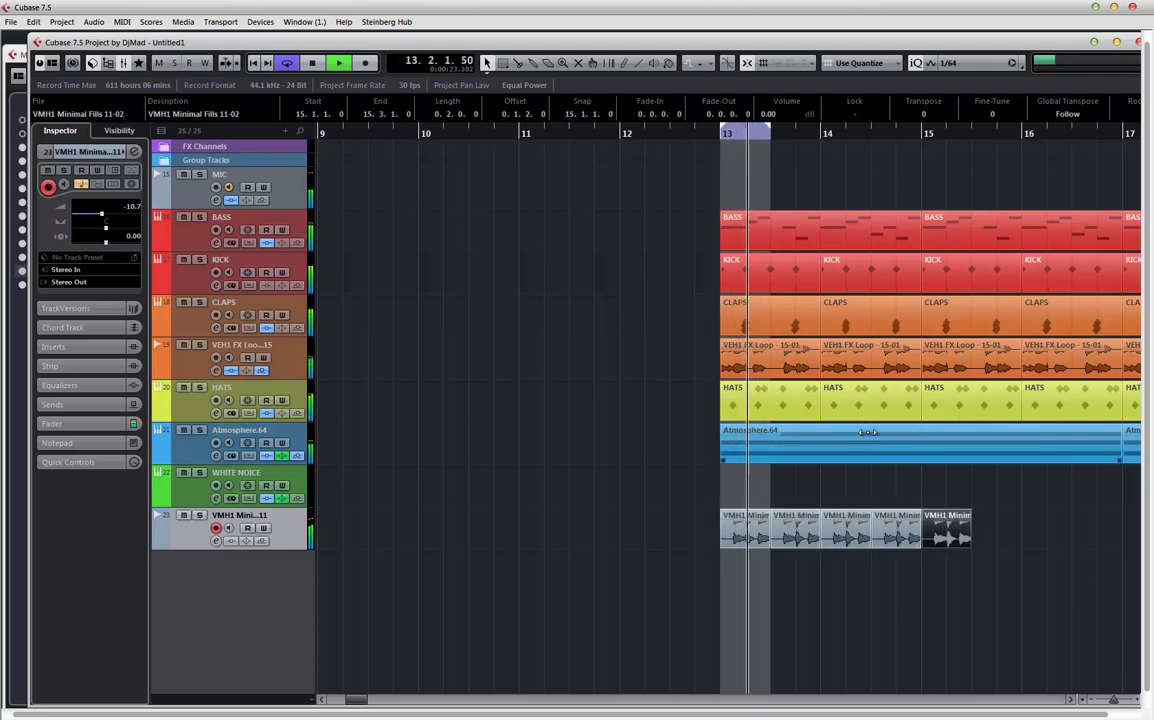
- Set the grid type to Bar and extend the cycle range to run from bar 13 to bar 17
key("g")
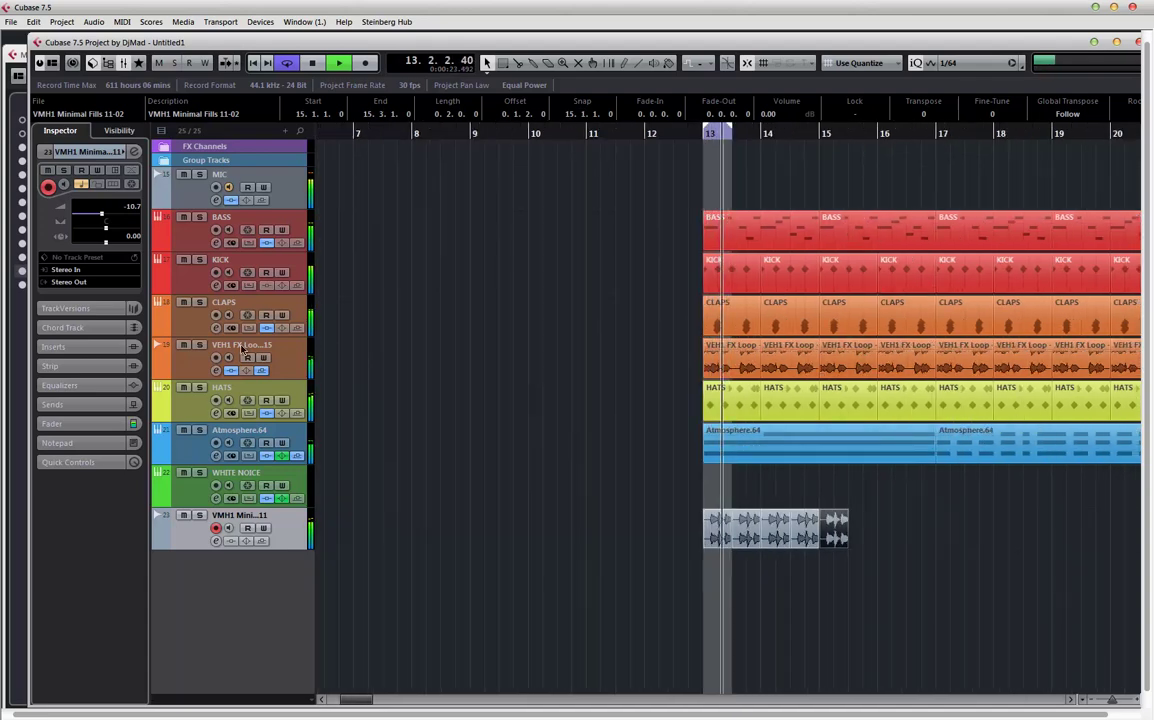
left_click_drag(731, 131, 878, 147)
left_click(858, 63)
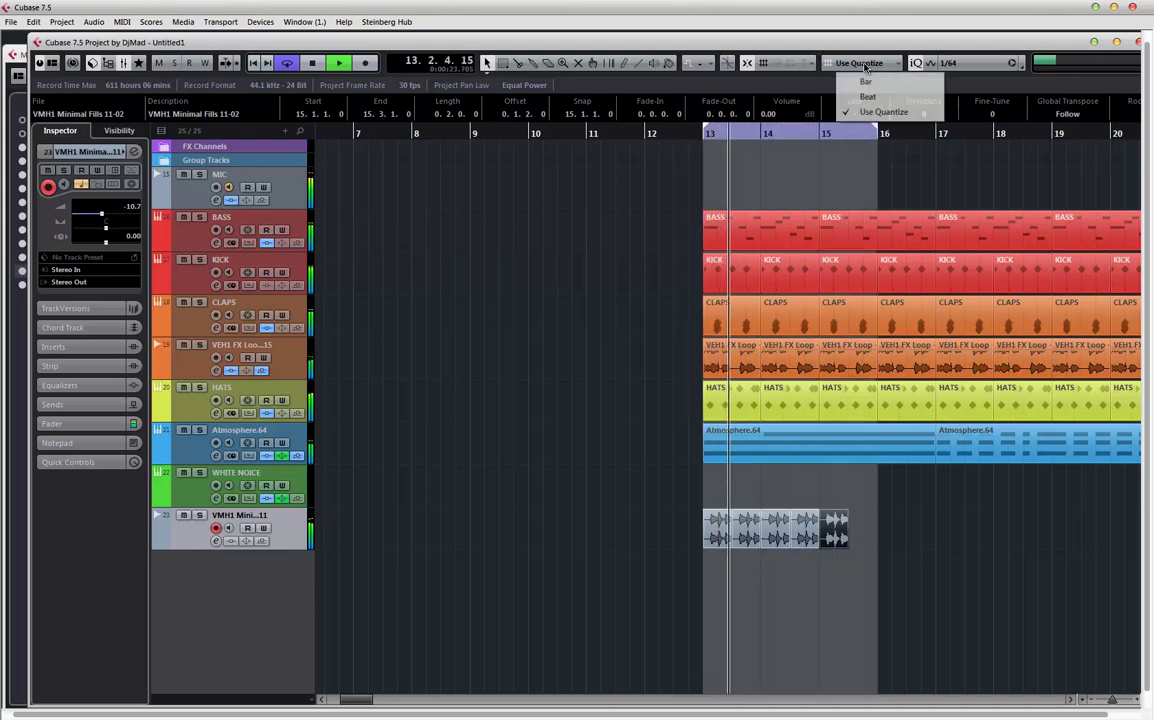
left_click(862, 82)
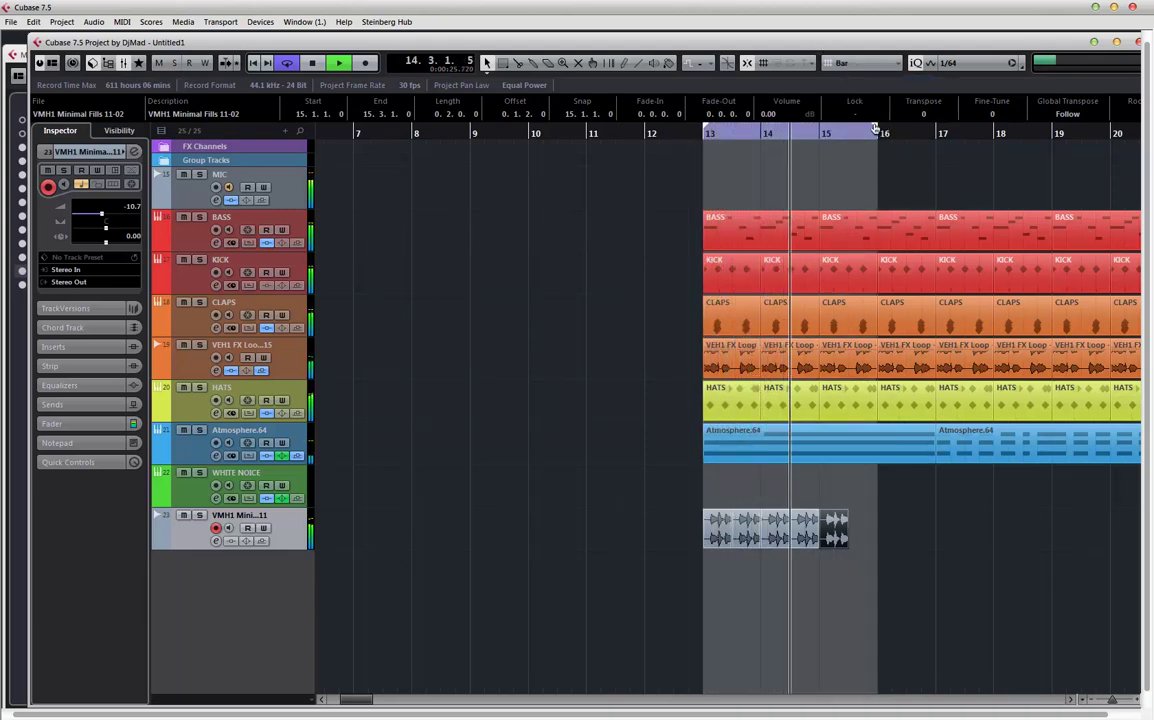
left_click(933, 145, "alt")
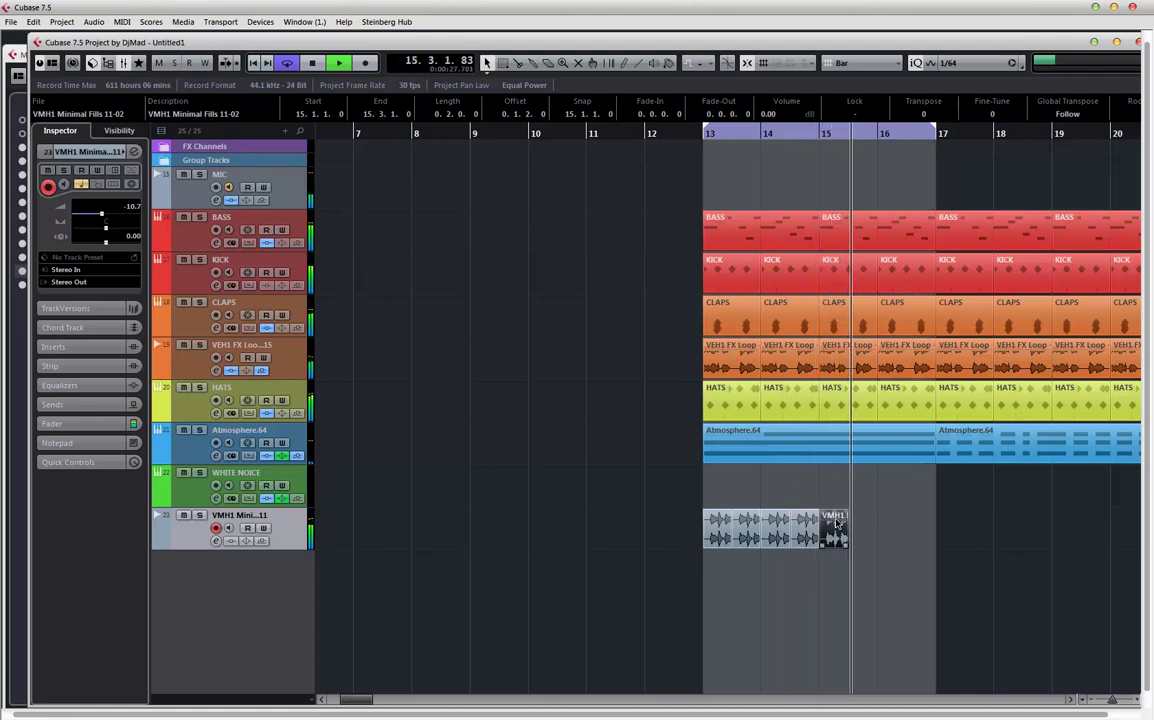
- Repeat the last fill event up to bar 17 and delete the extra copy starting at bar 17
left_click_drag(836, 524, 968, 532)
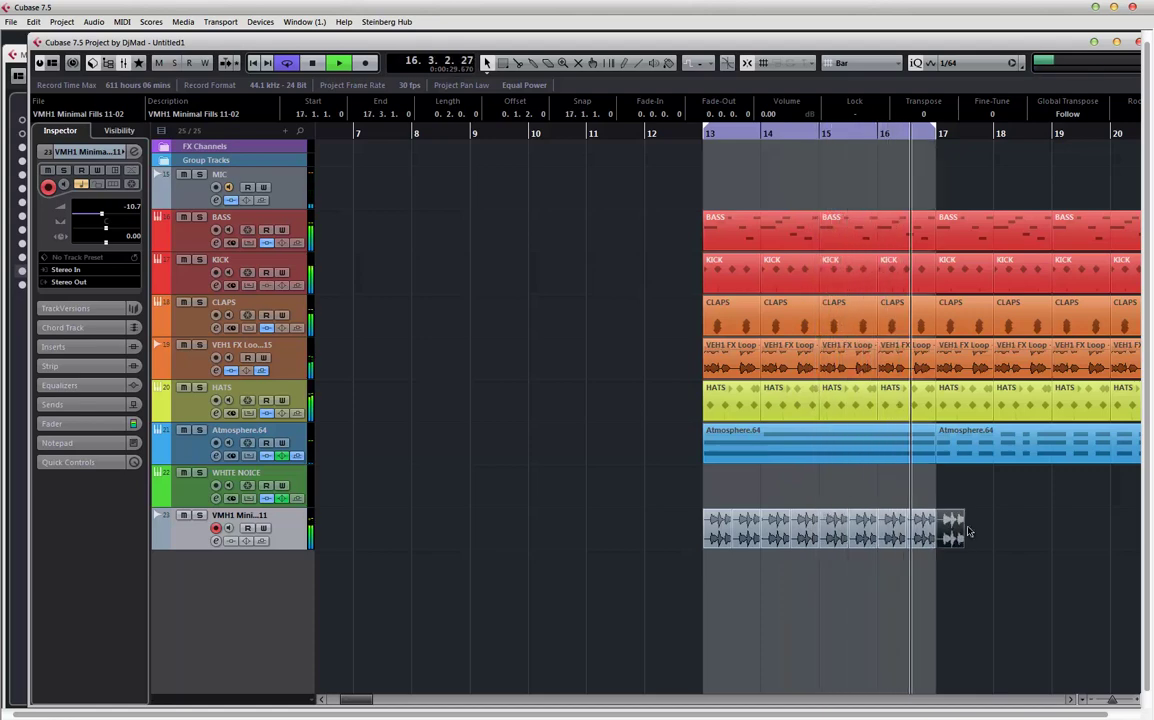
key("Delete")
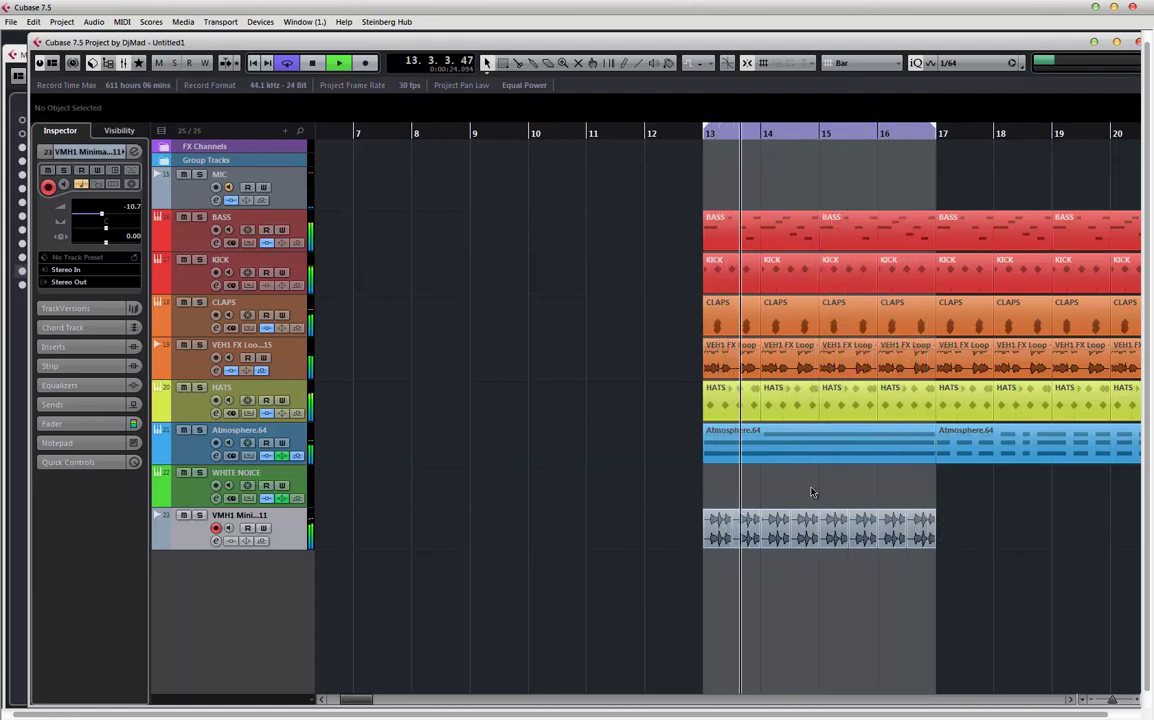
key("g")
key("g")
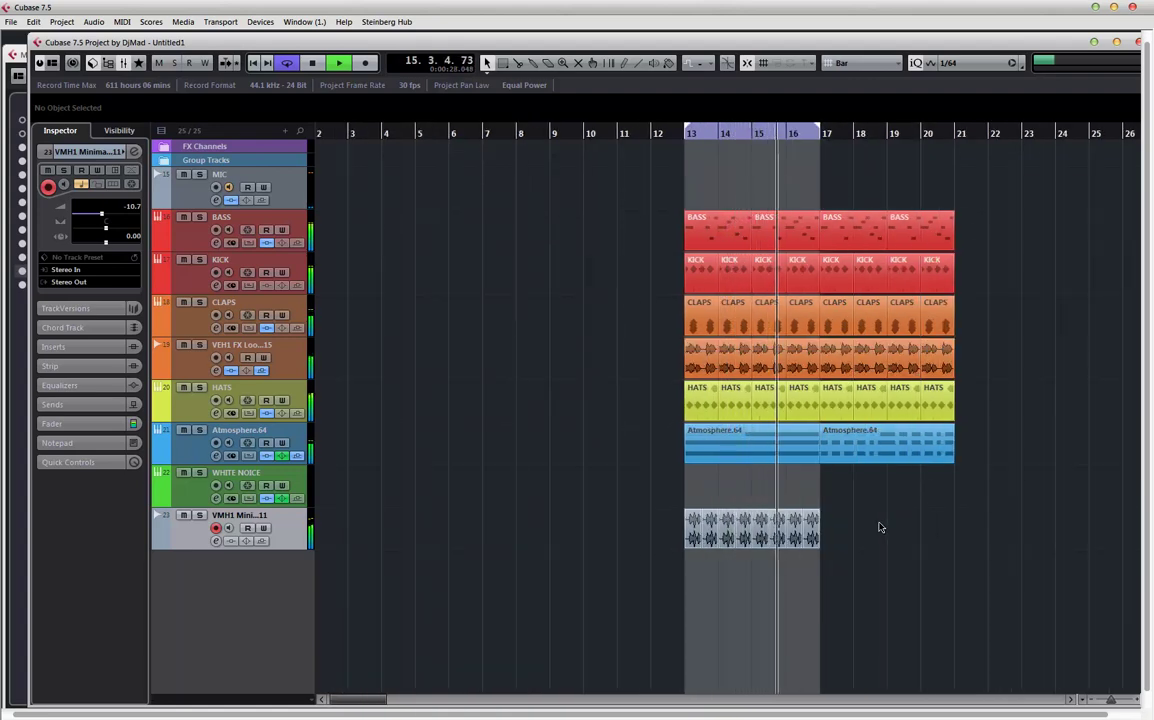
- Bounce the fill events in bars 13–17 into one replacing clip and move the result to bar 21
left_click_drag(878, 528, 603, 547)
key("ctrl+b")
key("Return")
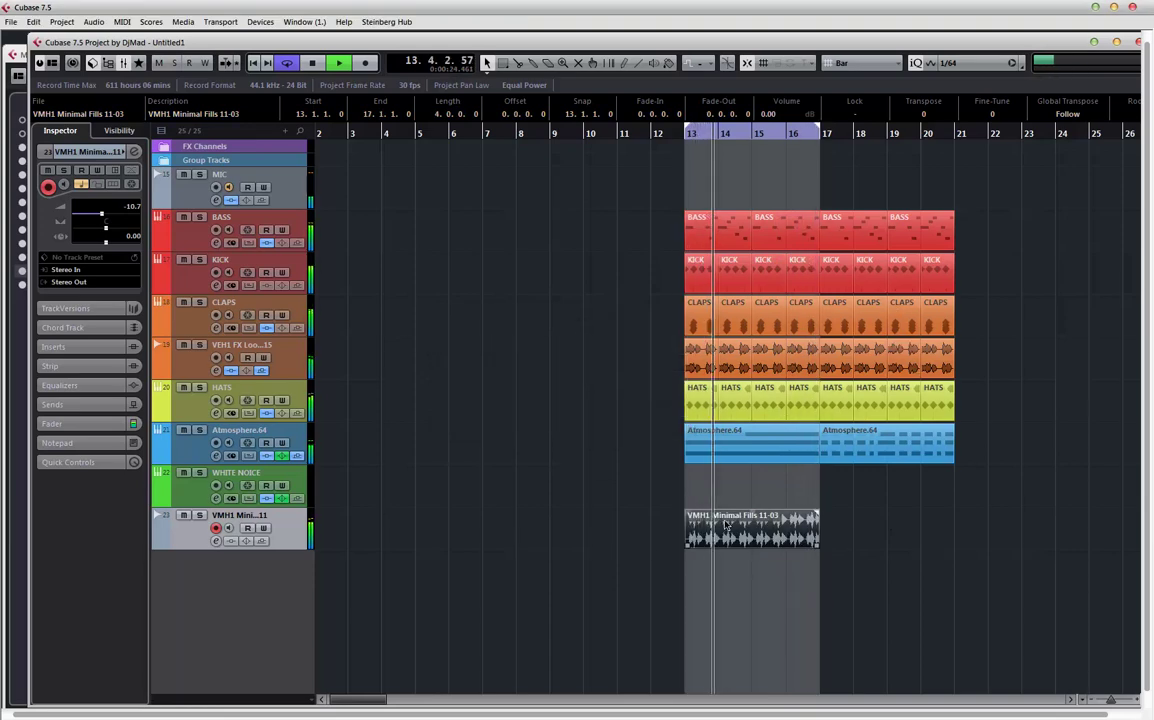
left_click_drag(723, 527, 975, 527)
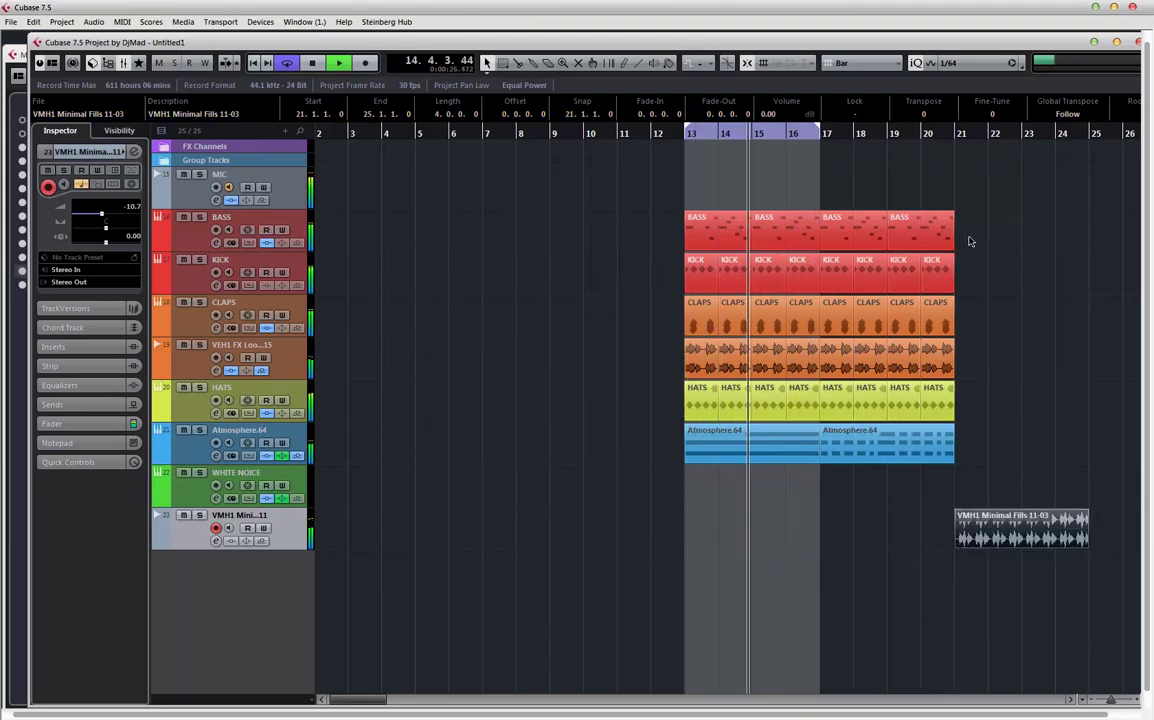
- Duplicate the BASS, KICK, CLAPS, FX loop and HATS events into bars 21–29 and extend the cycle range to bar 29
left_click_drag(967, 228, 644, 412)
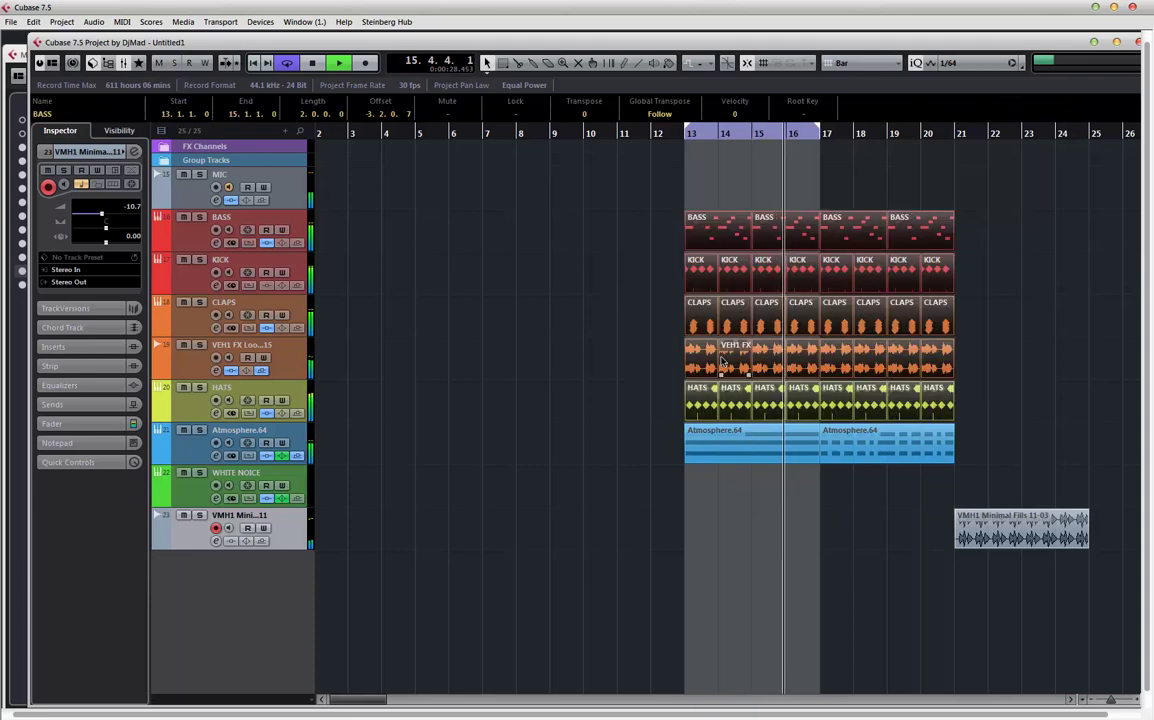
key("ctrl+d")
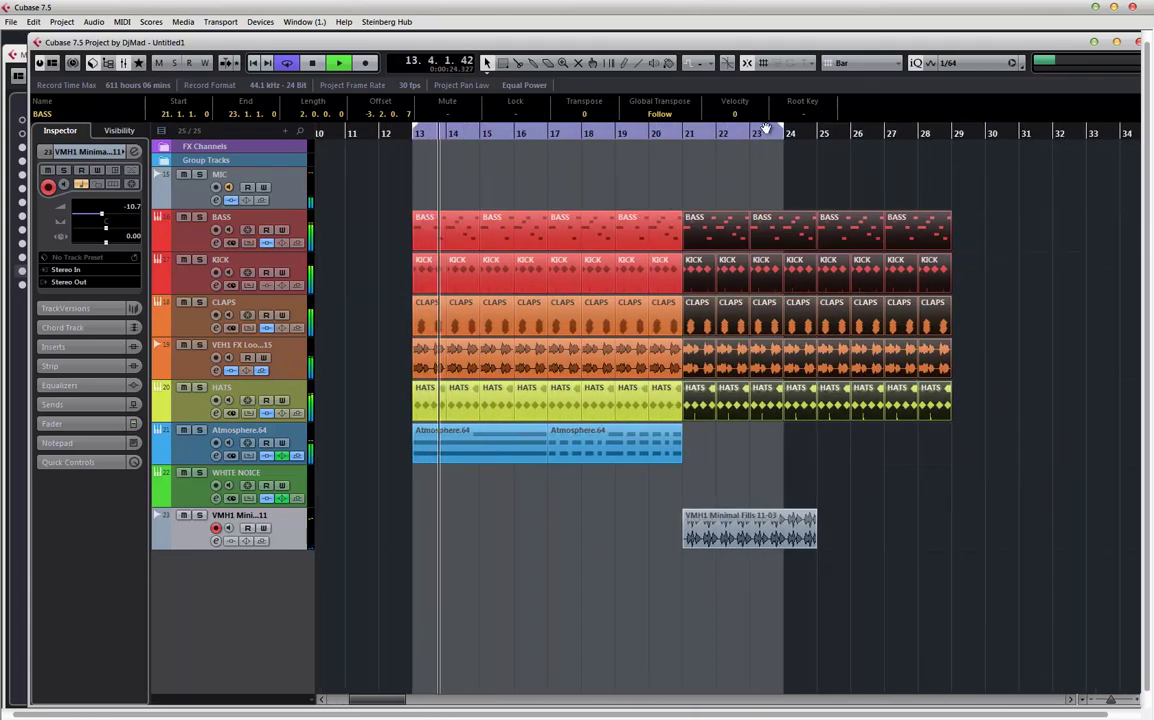
left_click_drag(685, 130, 950, 131)
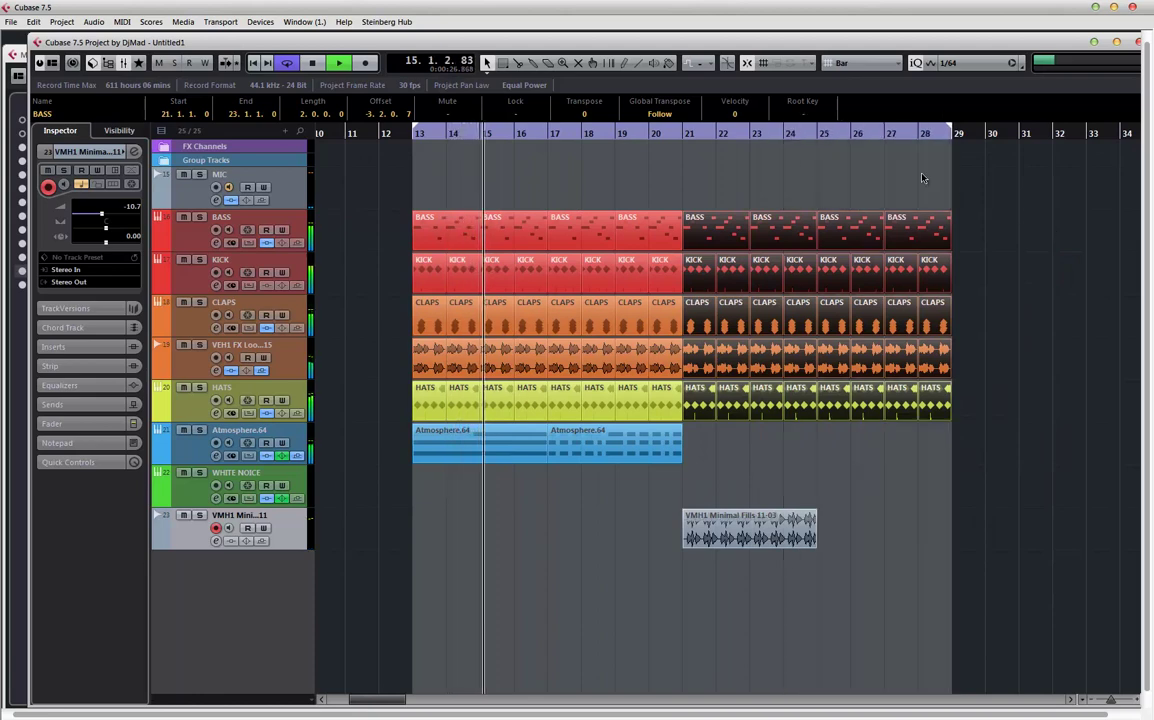
left_click_drag(688, 199, 746, 198)
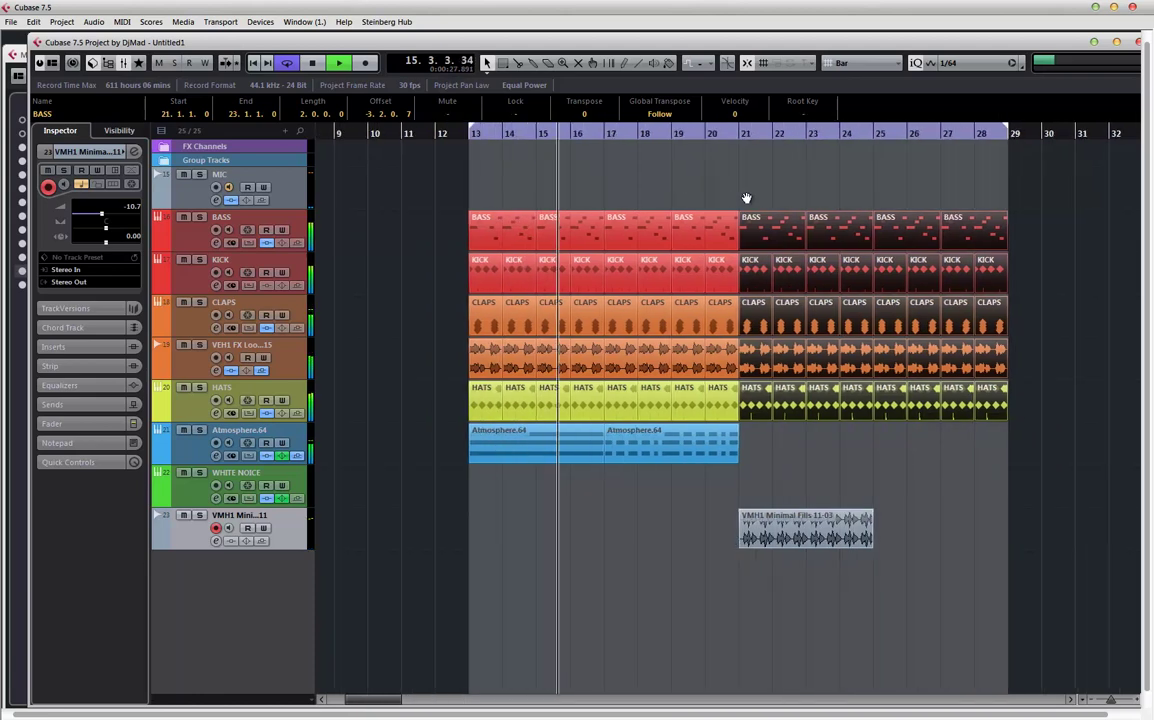
left_click(706, 134)
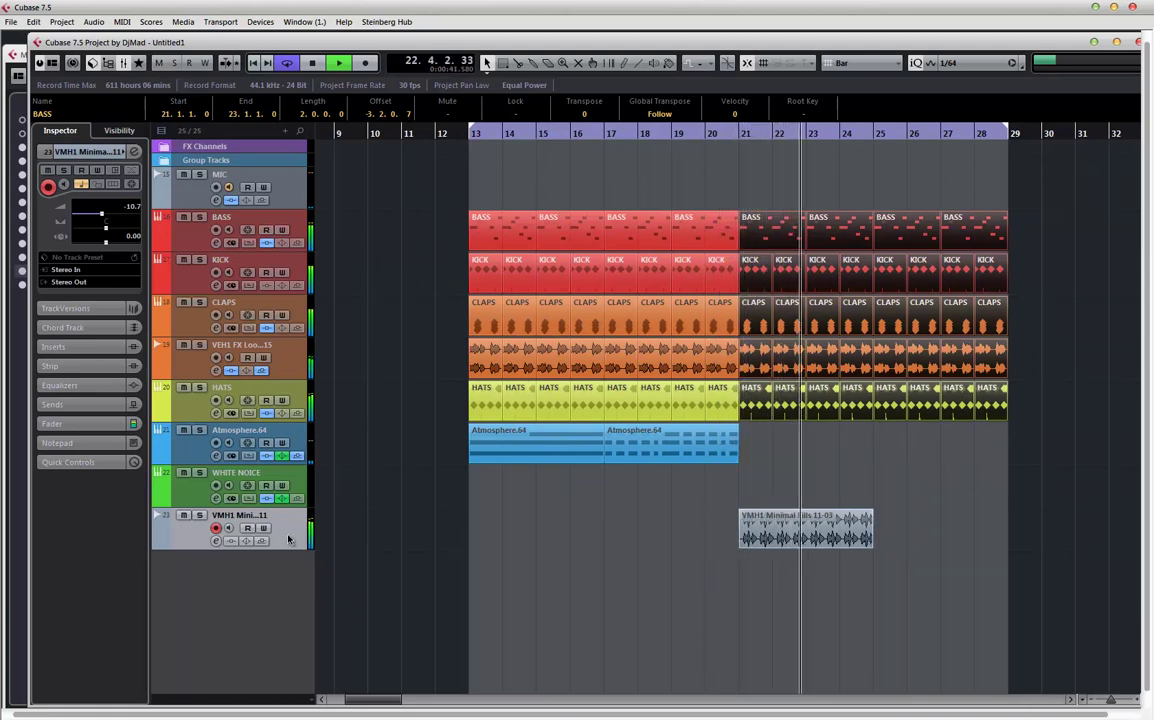
- Copy the VolumeShaper insert from the WHITE NOISE channel to the VMH1 Minimal Fills 11 channel and play from bar 21
key("F3")
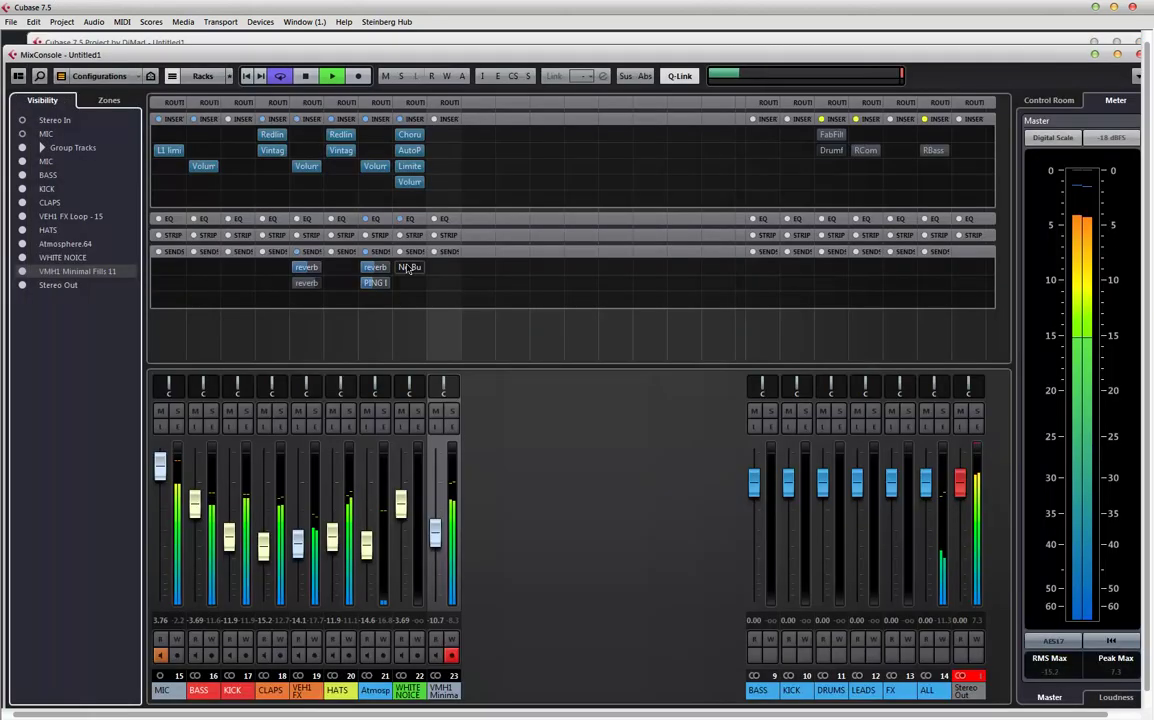
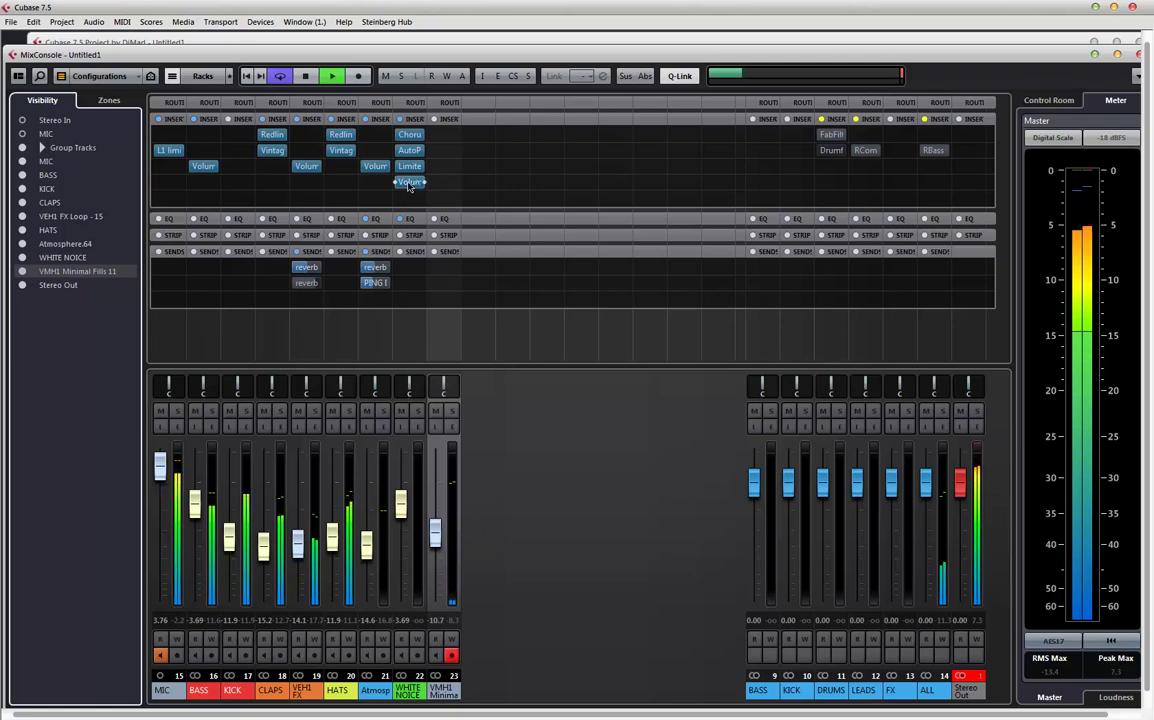
left_click_drag(408, 186, 444, 183)
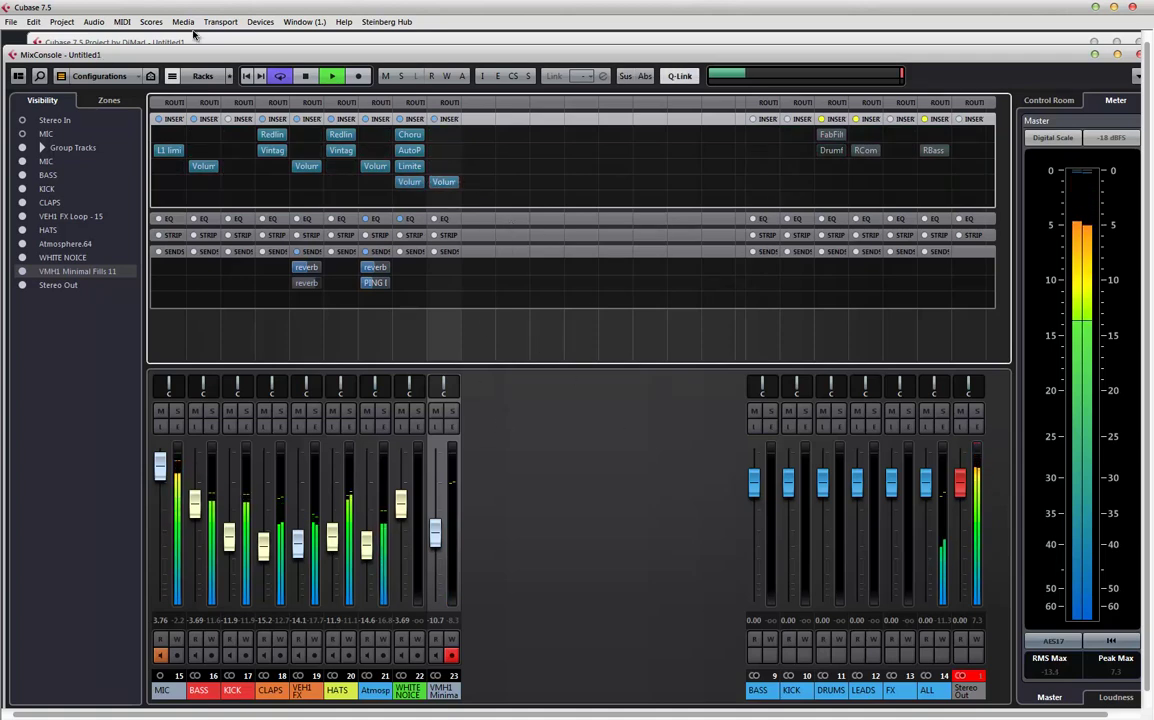
left_click(251, 42)
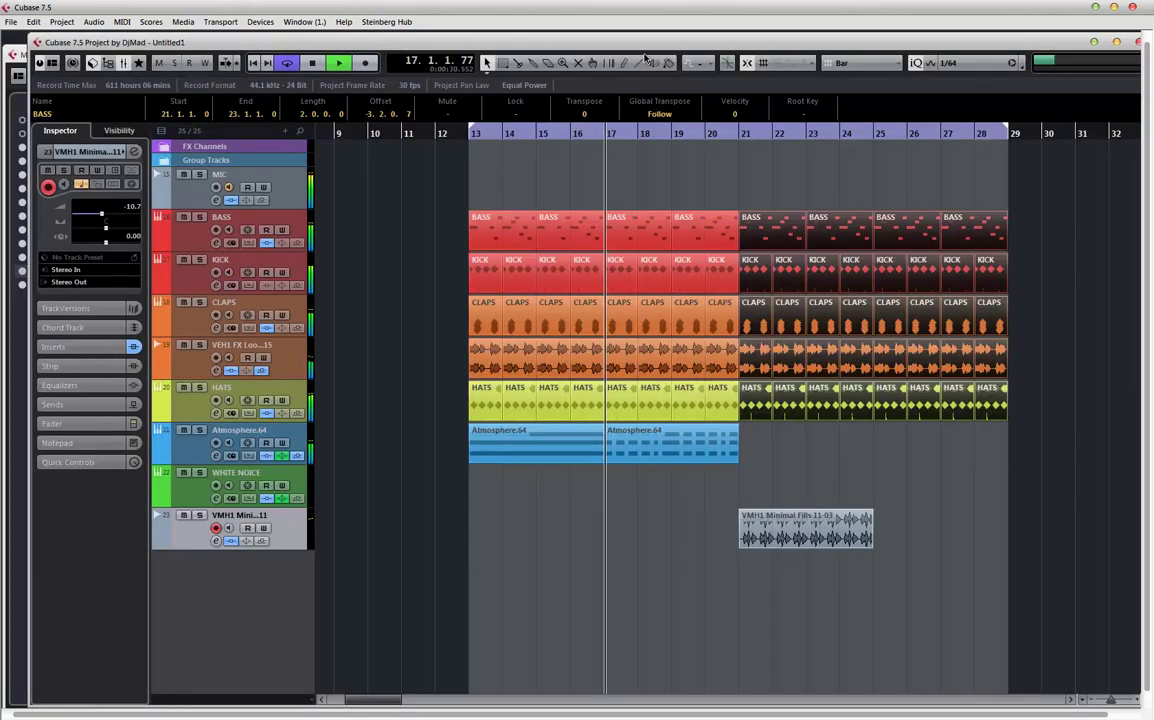
left_click(745, 137)
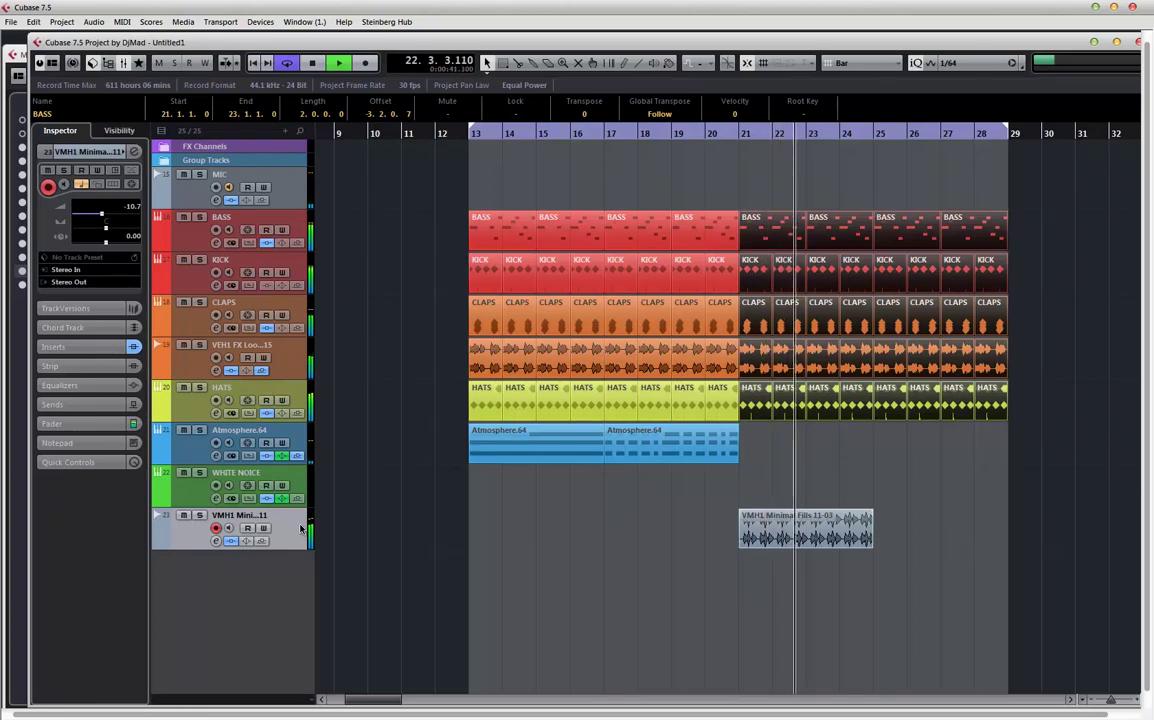
- Set the cycle range to the fill event, from bar 21 to bar 25
key("h")
key("h")
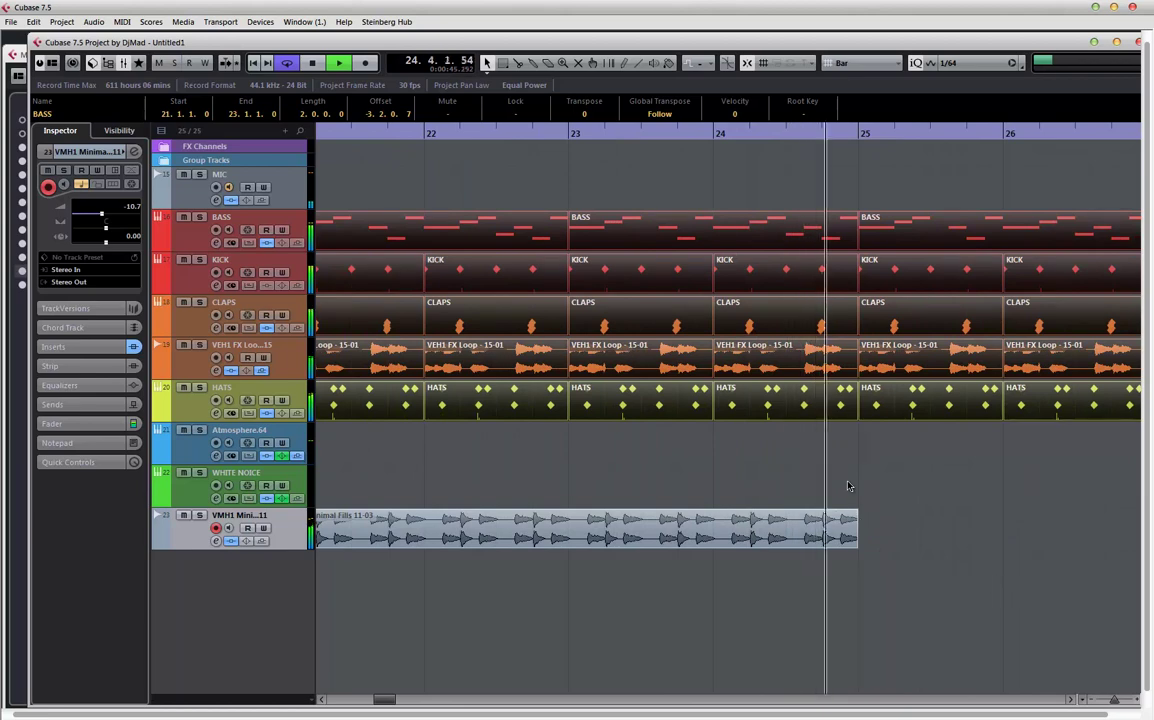
scroll(838, 457, "left", 3)
scroll(838, 457, "left", 1)
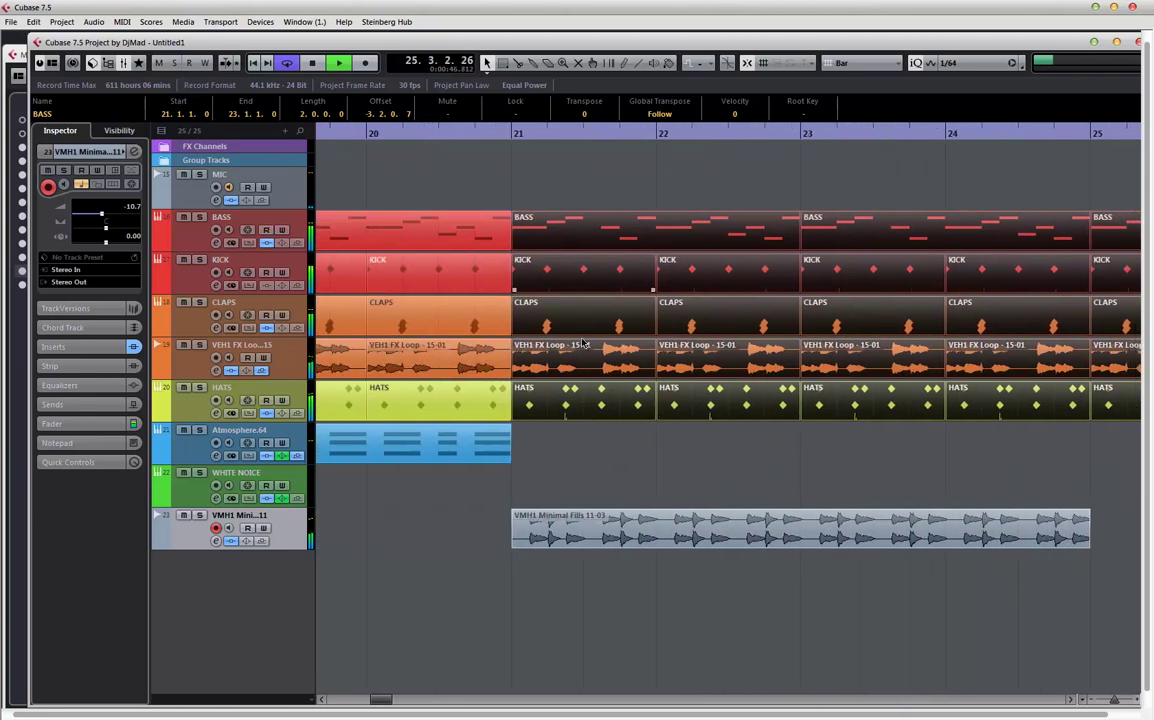
left_click(567, 517)
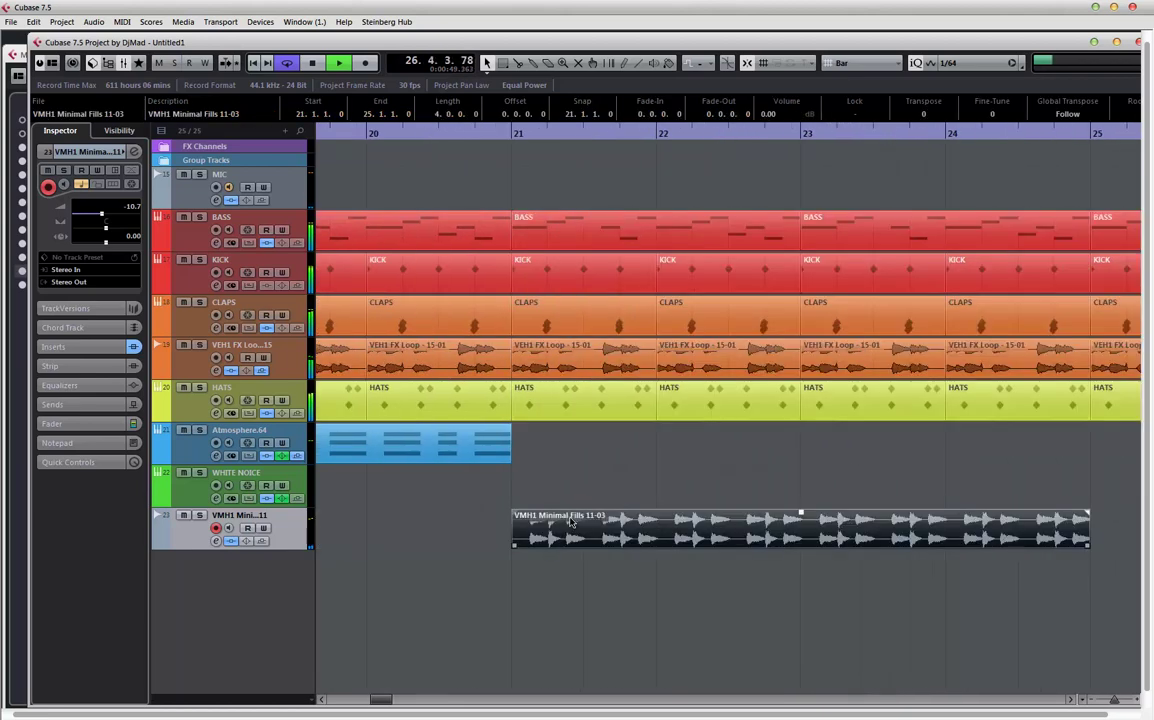
key("p")
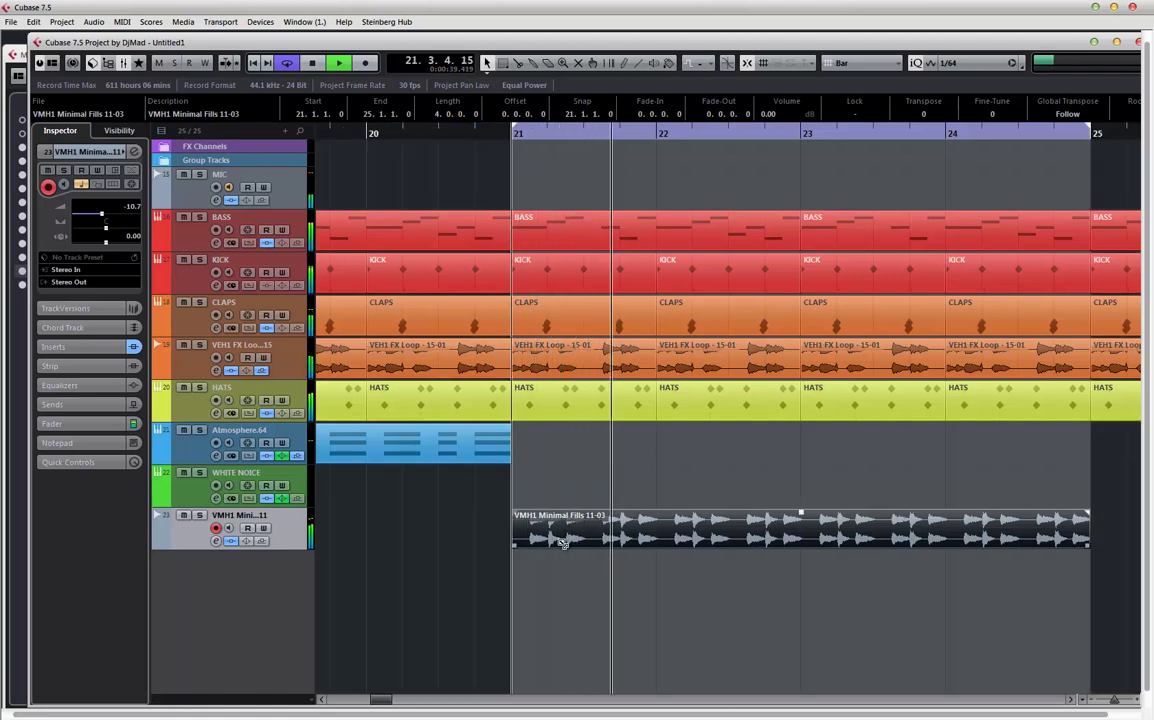
- With the grid type set to Beat, split the fill event at 21.2 and mute its first beat
left_click(845, 63)
left_click(865, 91)
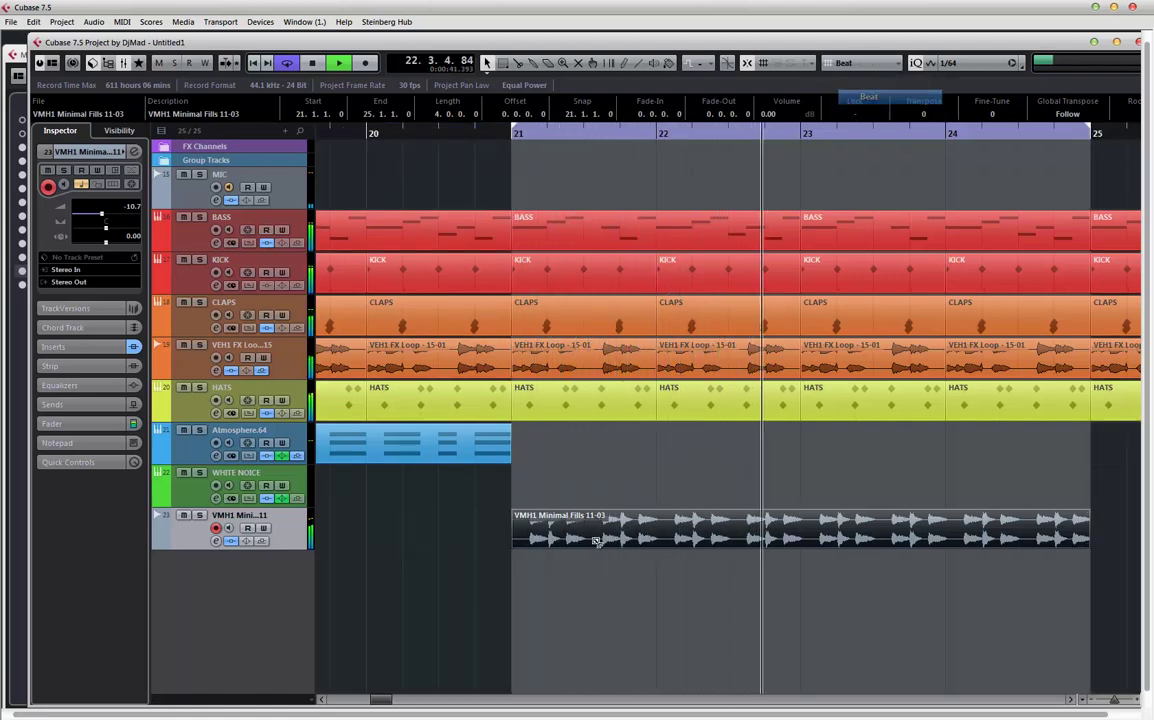
left_click(548, 540, "alt")
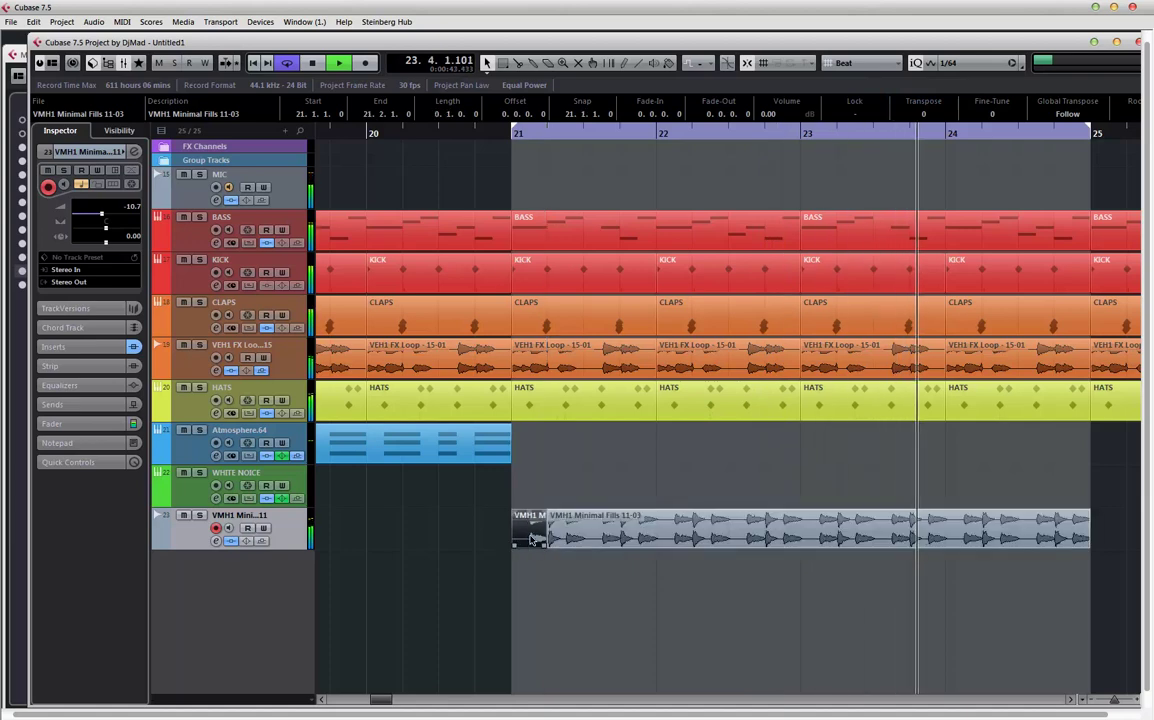
left_click(531, 540)
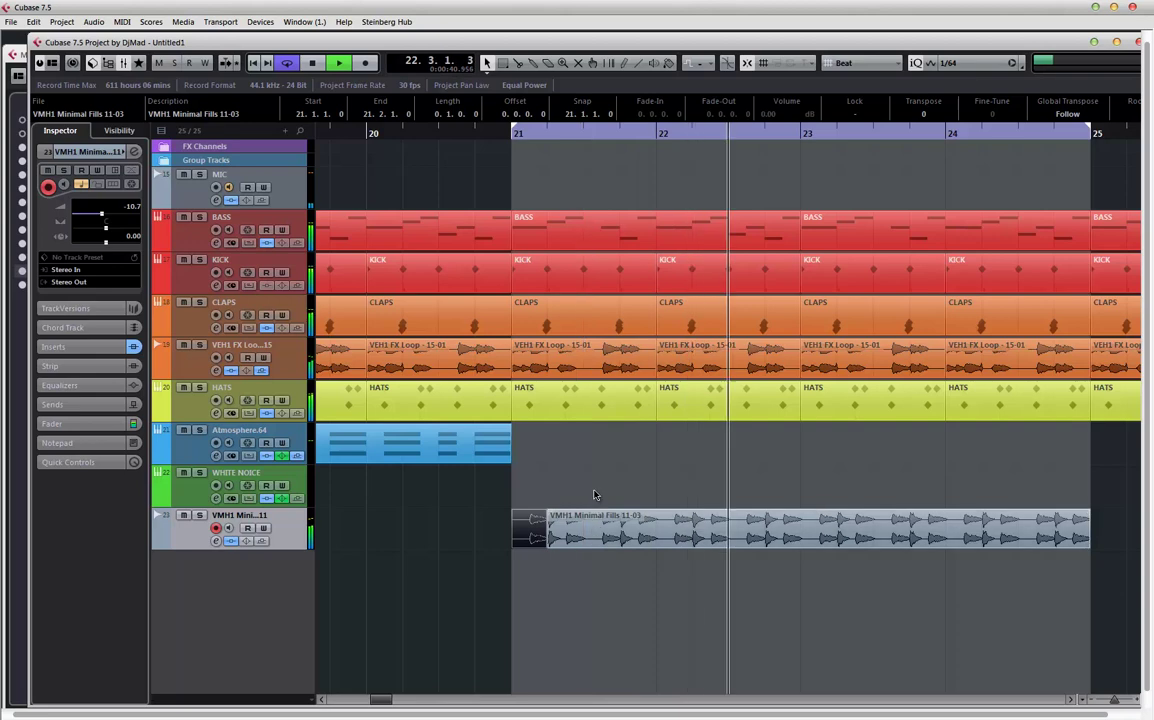
- Split the fill event at 21.3 and delete everything after the cut
left_click(593, 535, "alt")
left_click(622, 535)
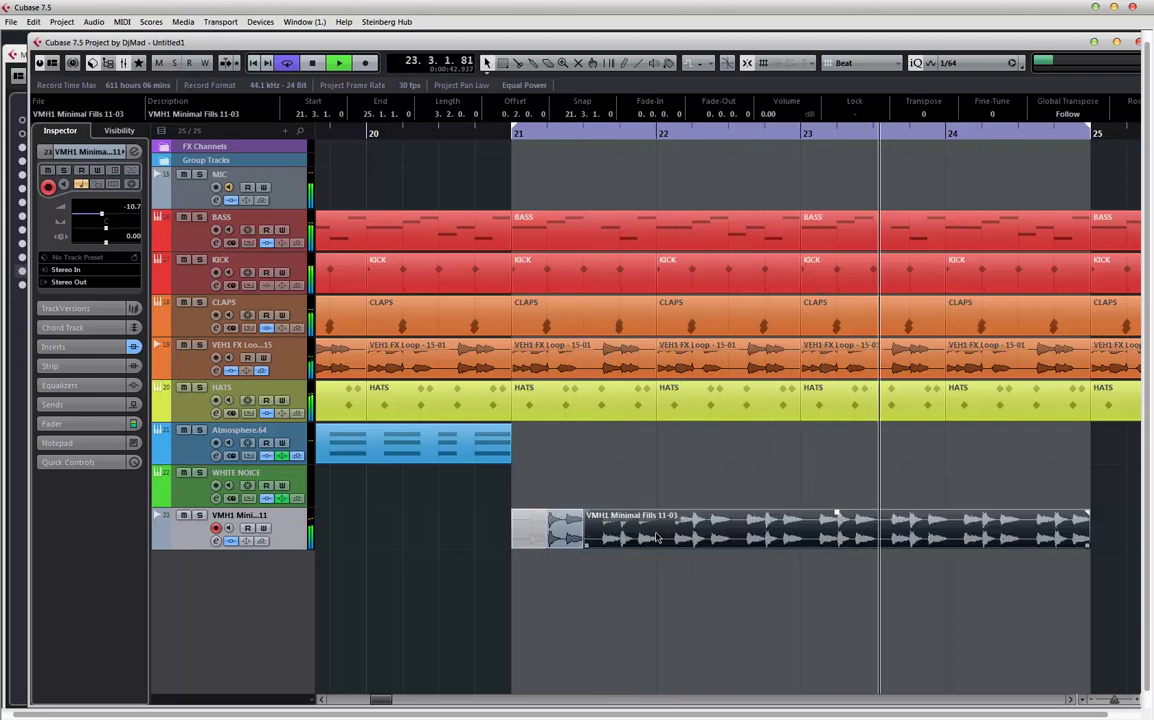
key("Delete")
- Duplicate the pair of muted and audible one-beat fill pieces repeatedly until they fill bars 21–25
left_click_drag(622, 535, 466, 546)
key("ctrl+d")
key("ctrl+d")
key("ctrl+d")
key("ctrl+d")
key("ctrl+d")
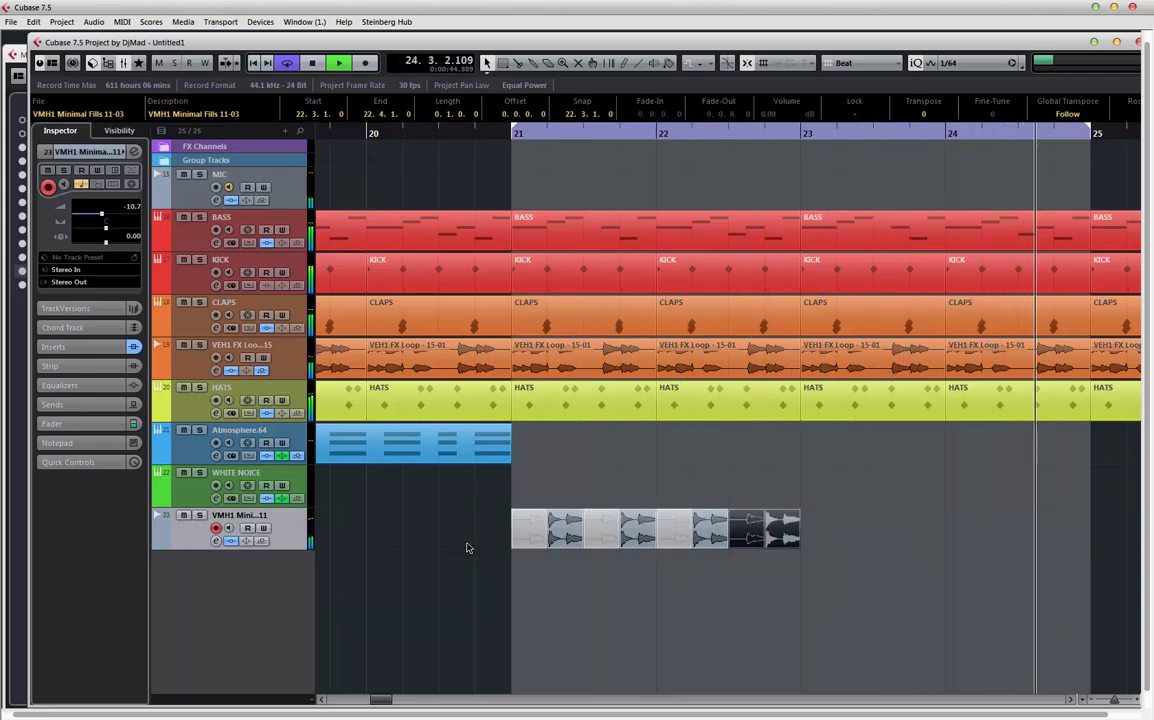
key("ctrl+d")
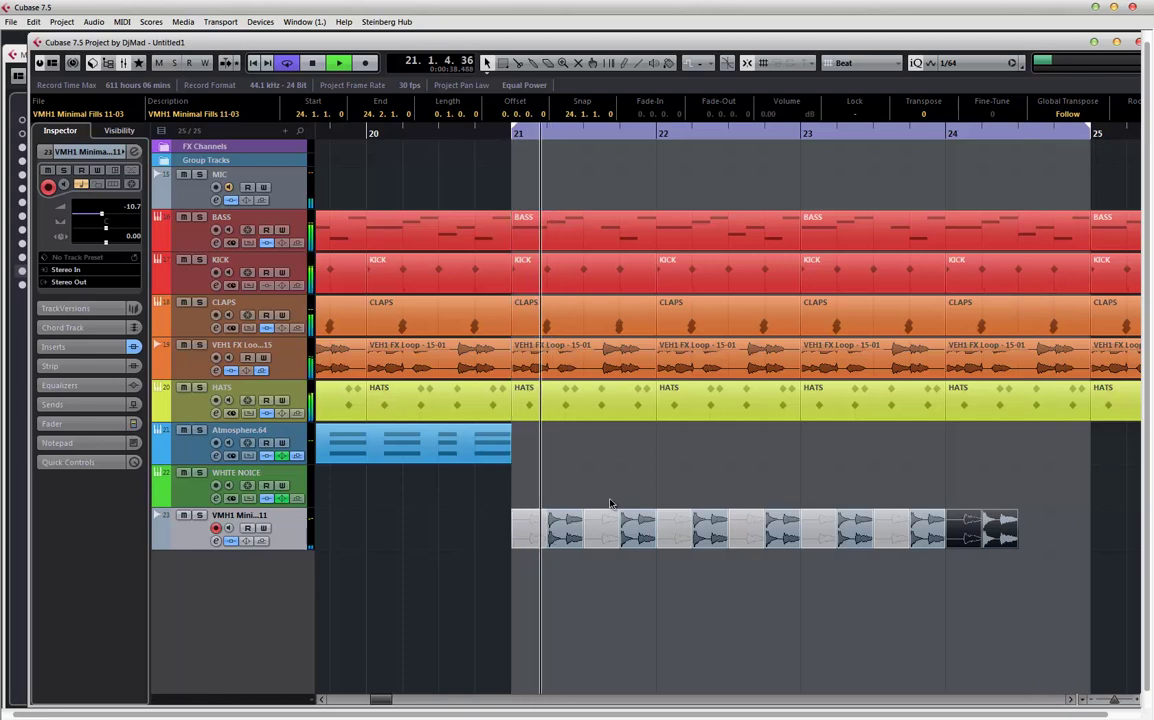
scroll(860, 485, "right", 2)
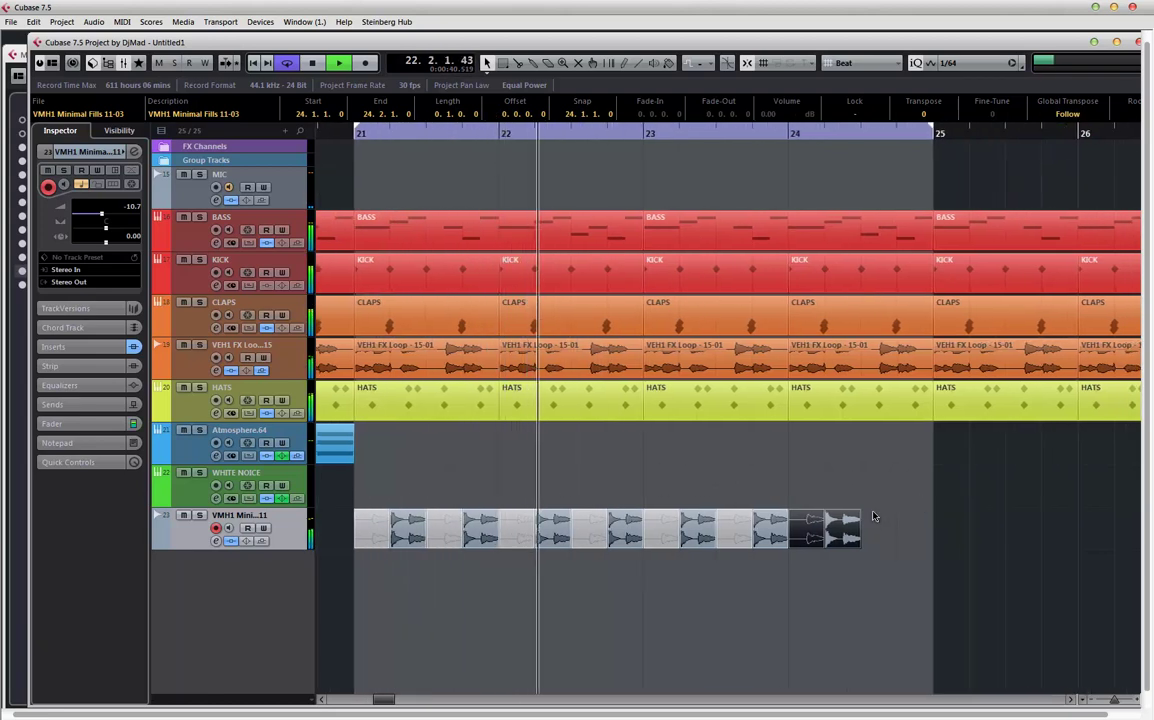
key("ctrl+d")
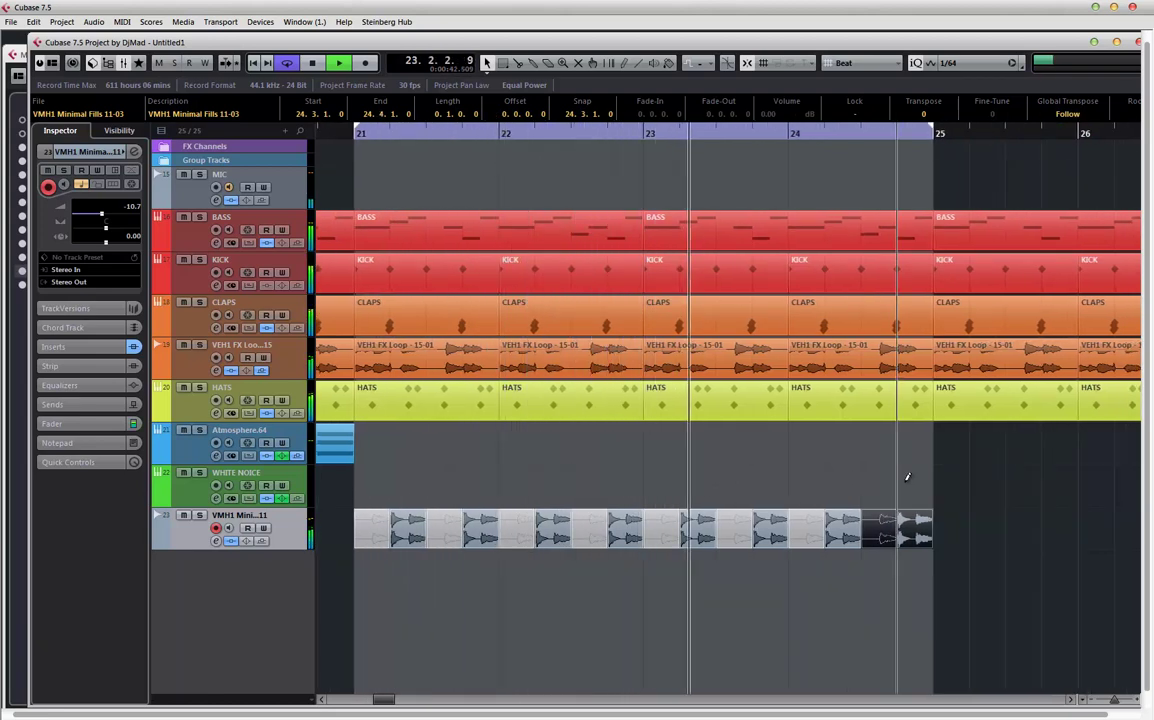
- Bounce the fill pieces in bars 21–25 into one event and duplicate it into bars 25–29
key("g")
key("g")
key("g")
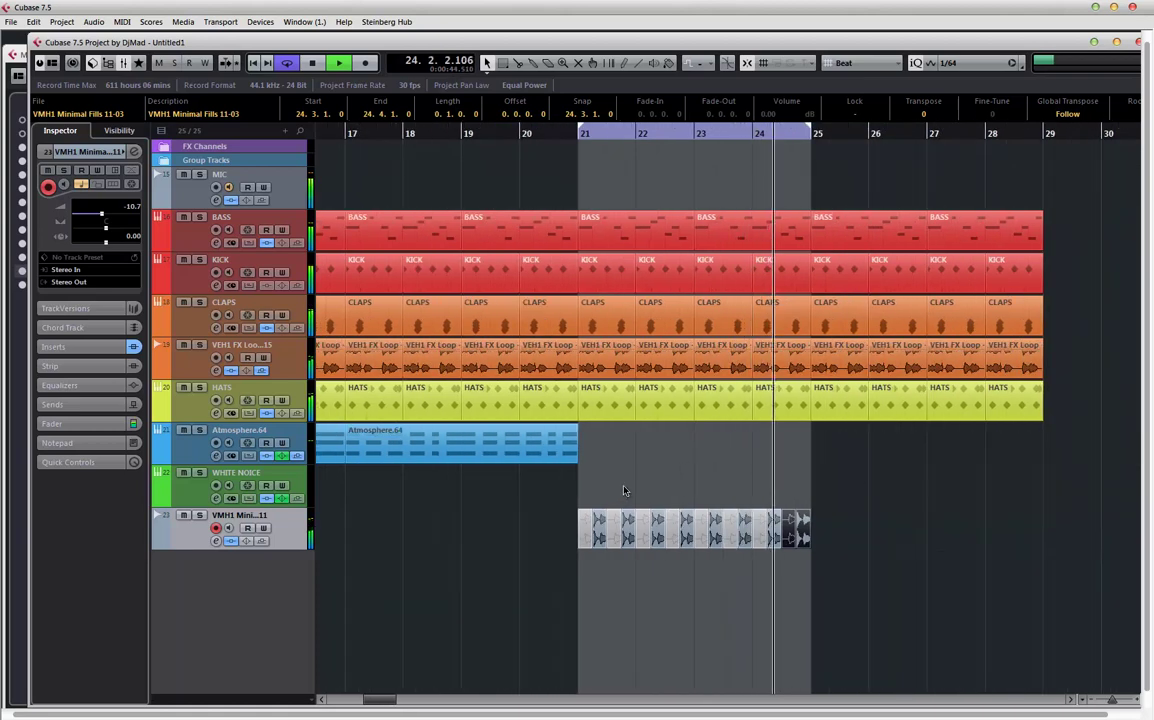
left_click_drag(781, 513, 523, 543)
key("ctrl+b")
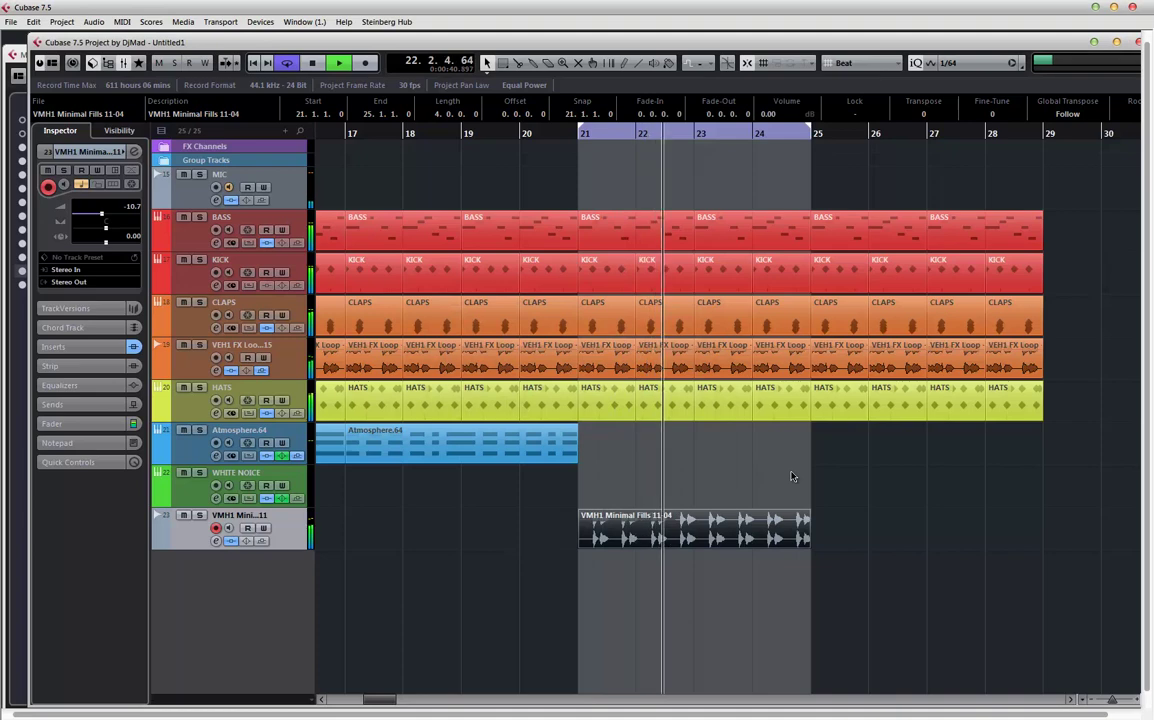
key("ctrl+d")
key("g")
key("g")
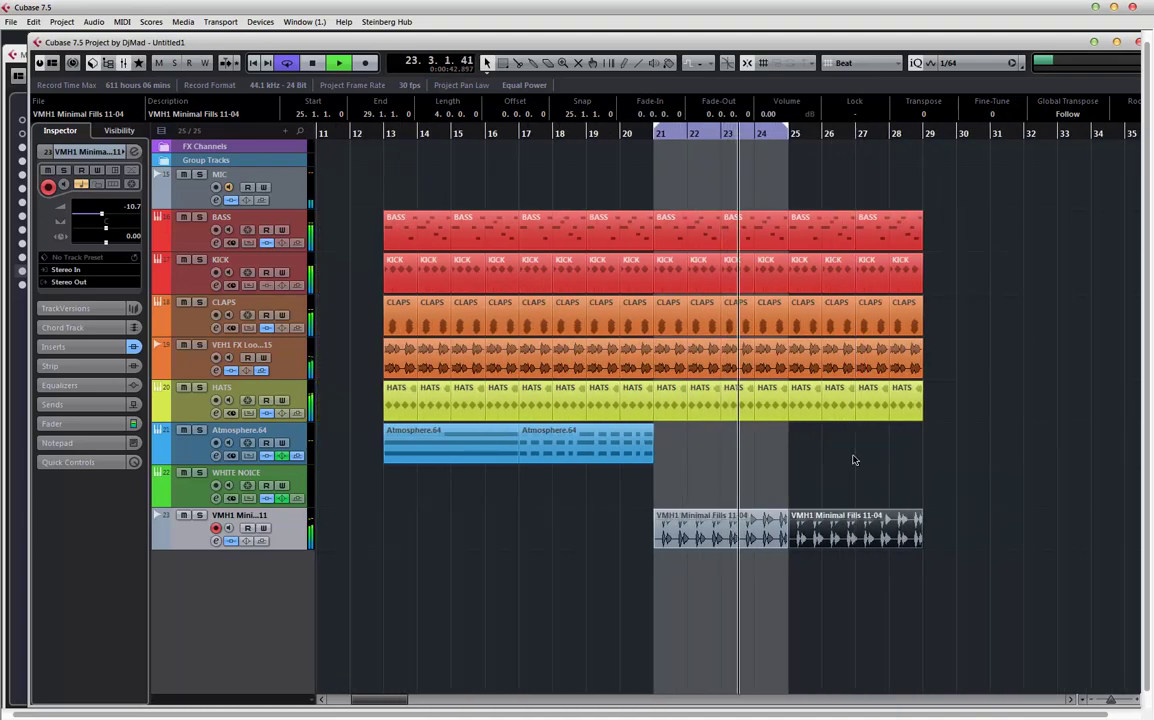
- Duplicate the second Atmosphere.64 event twice so the part extends to bar 29
left_click(583, 450)
key("ctrl+d")
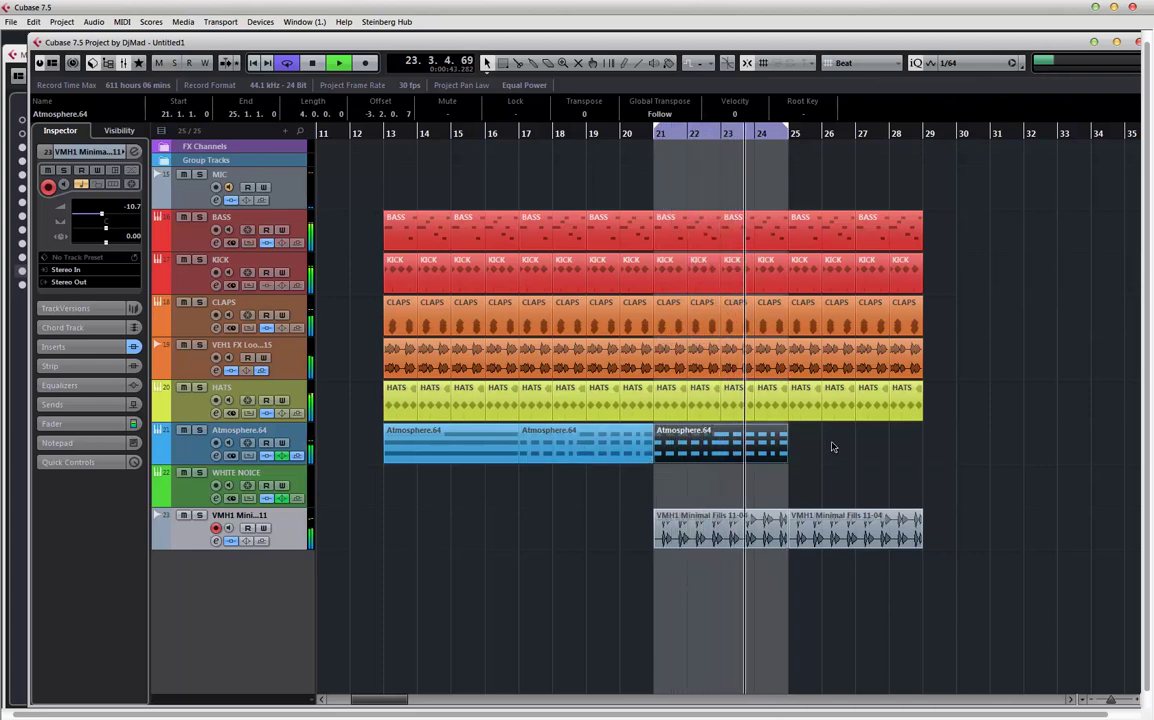
key("ctrl+d")
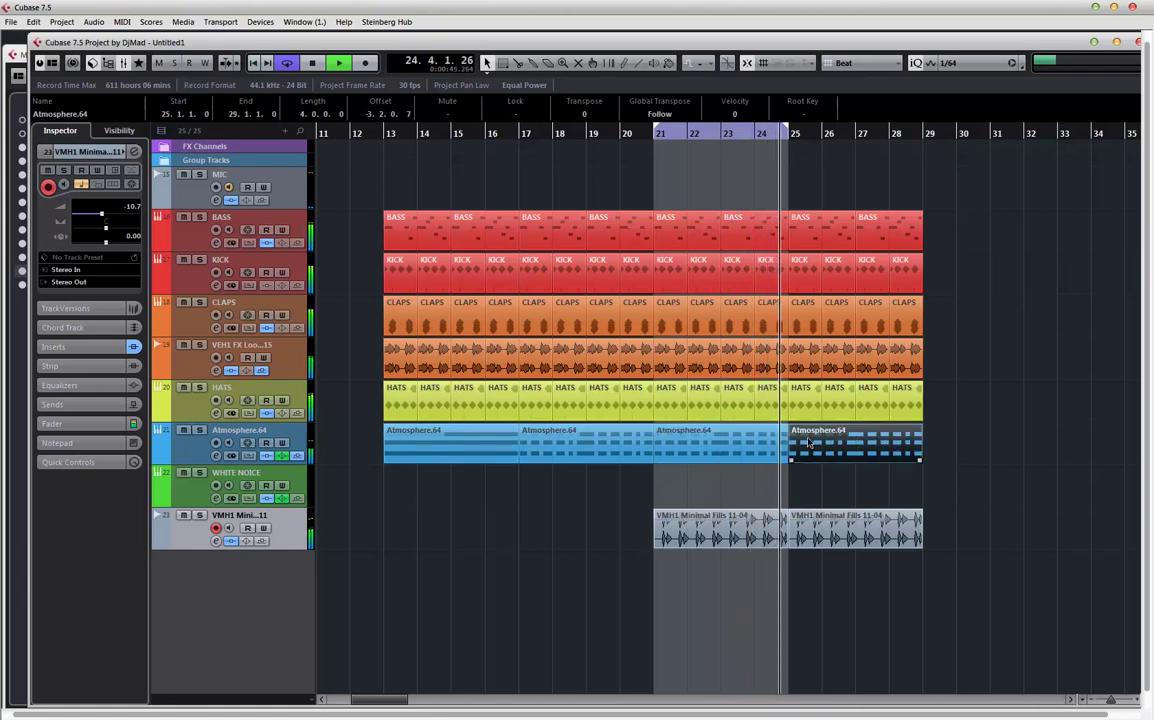
- Lower the Atmosphere.64 channel's PING DELAY send level to -24.8 and show the panning of its sends
left_click(205, 432)
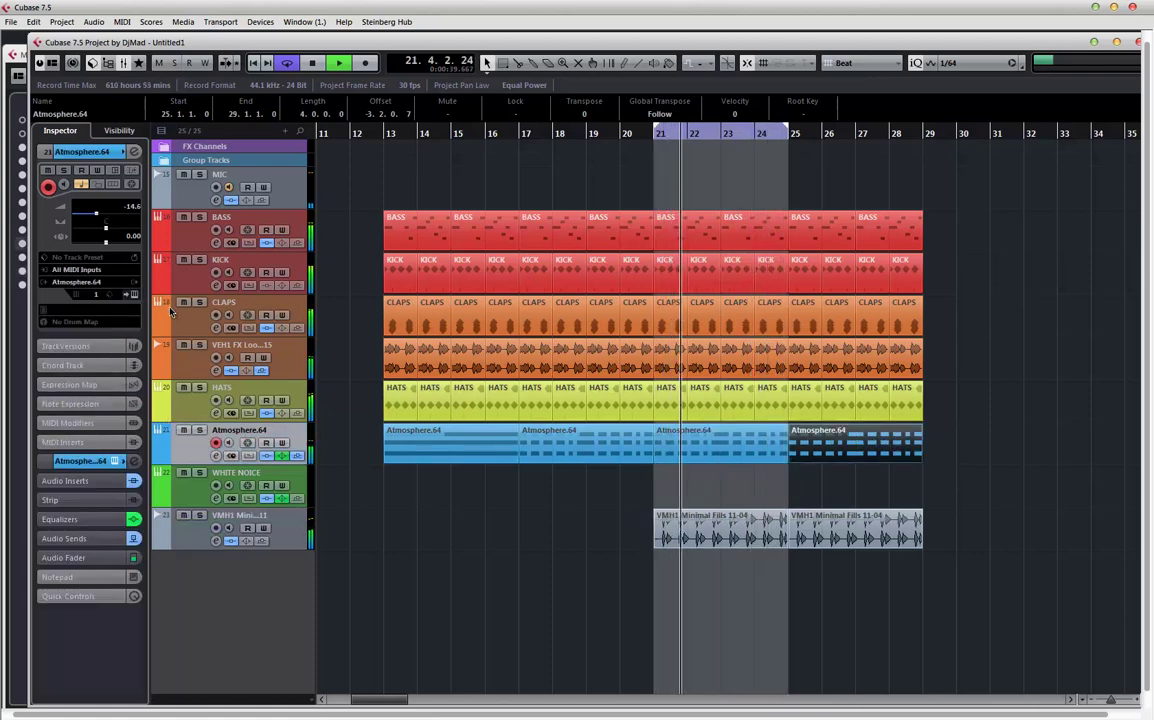
left_click(134, 152)
right_click(800, 222)
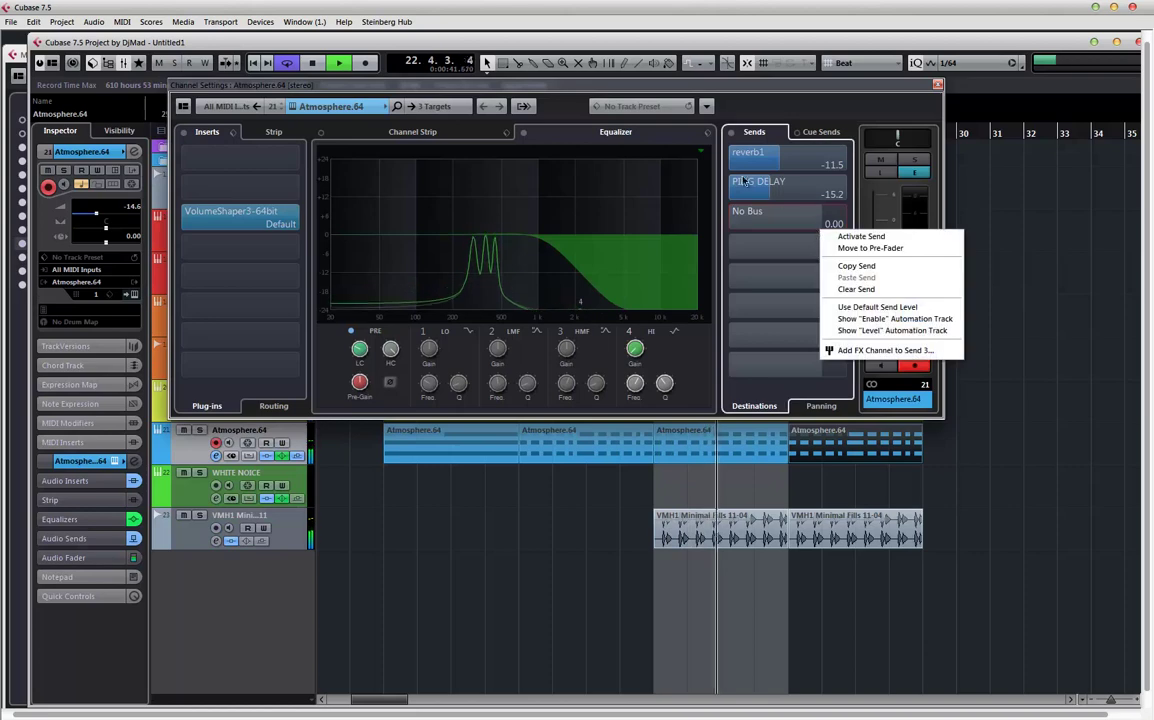
left_click(791, 190)
left_click(729, 189)
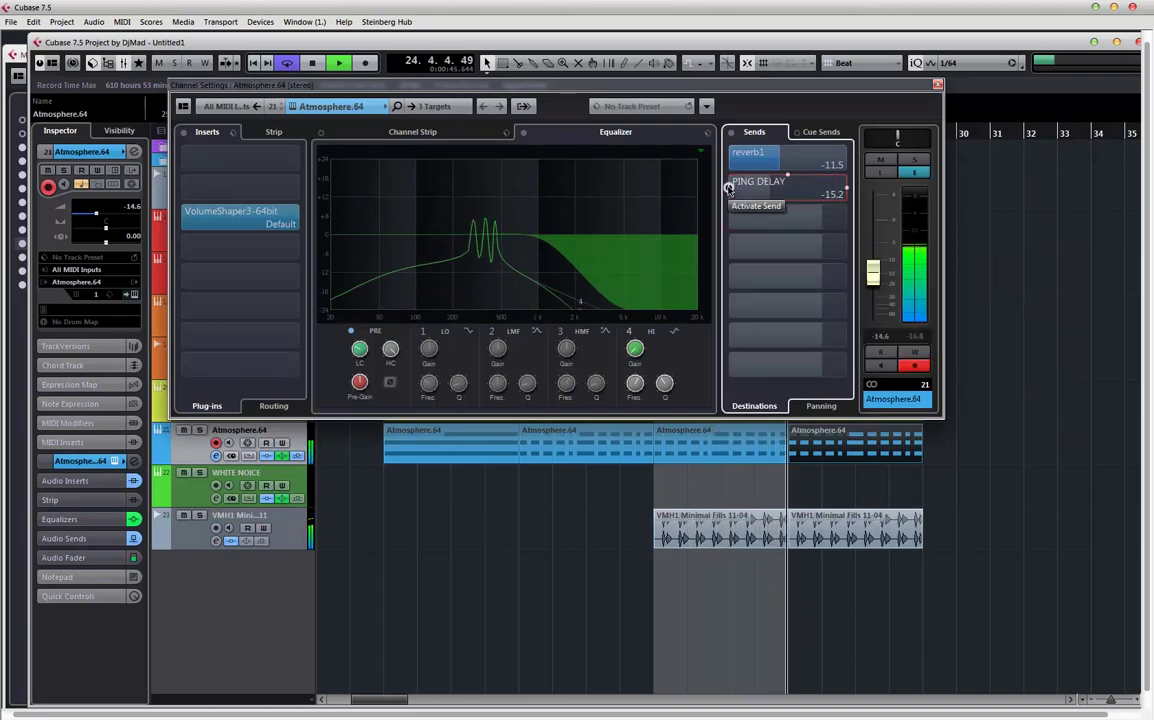
left_click(729, 189)
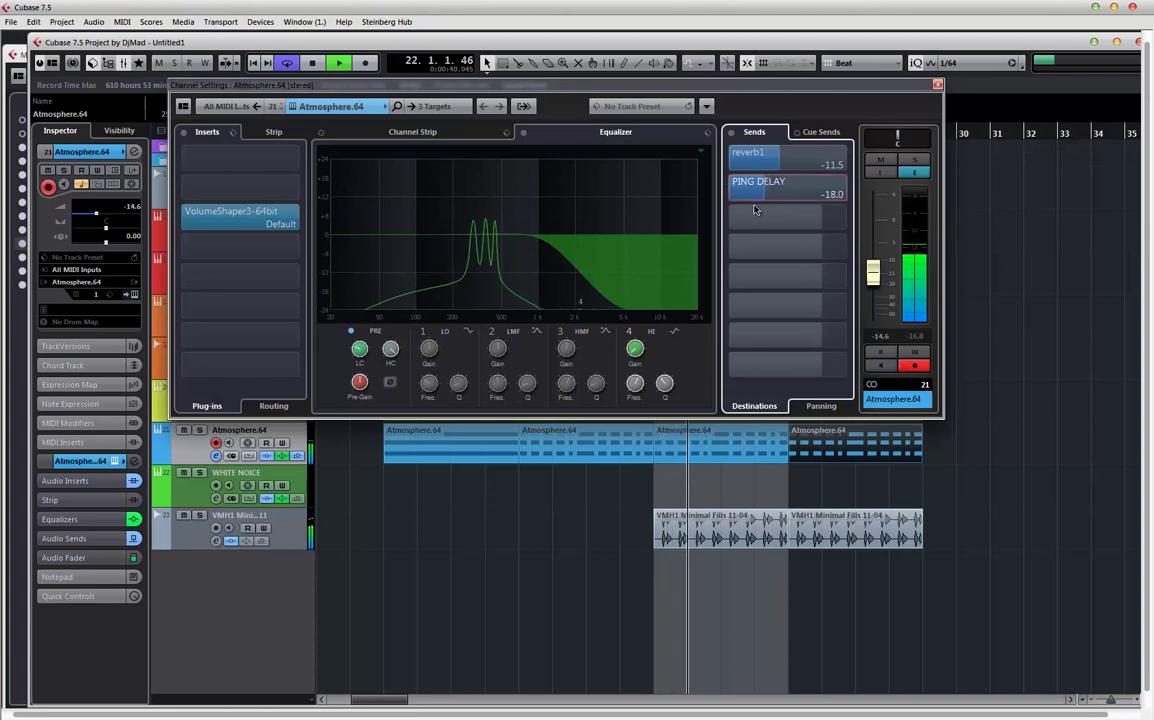
left_click_drag(744, 230, 743, 234)
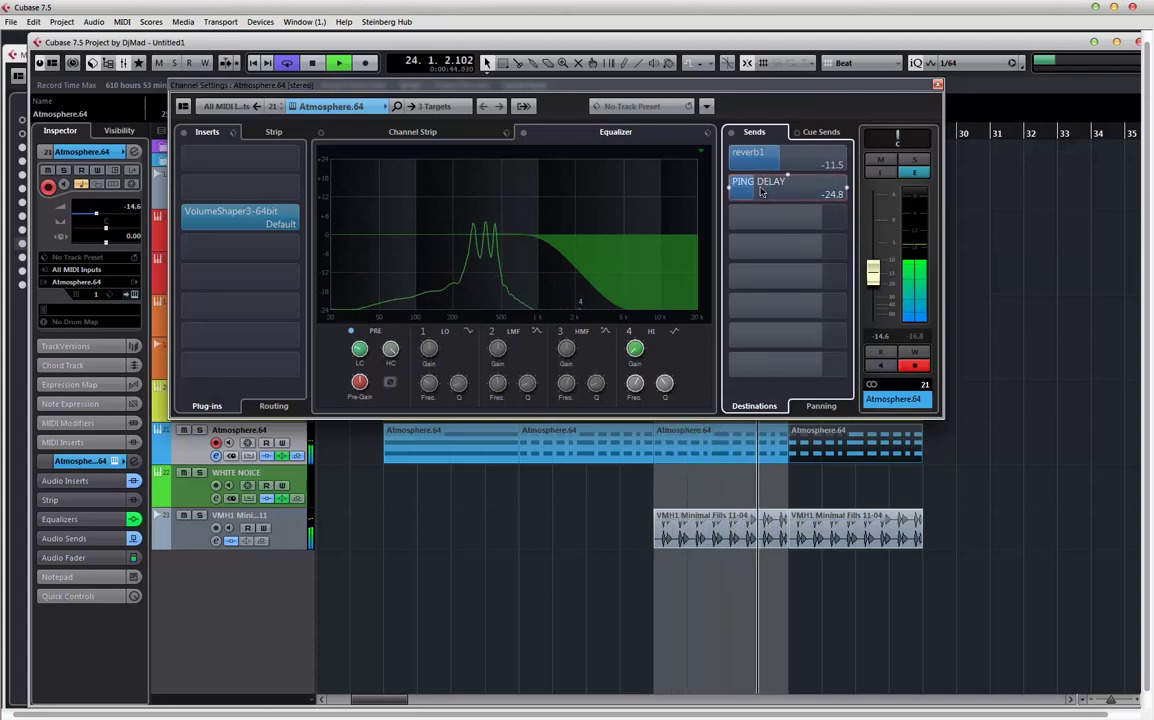
left_click(821, 405)
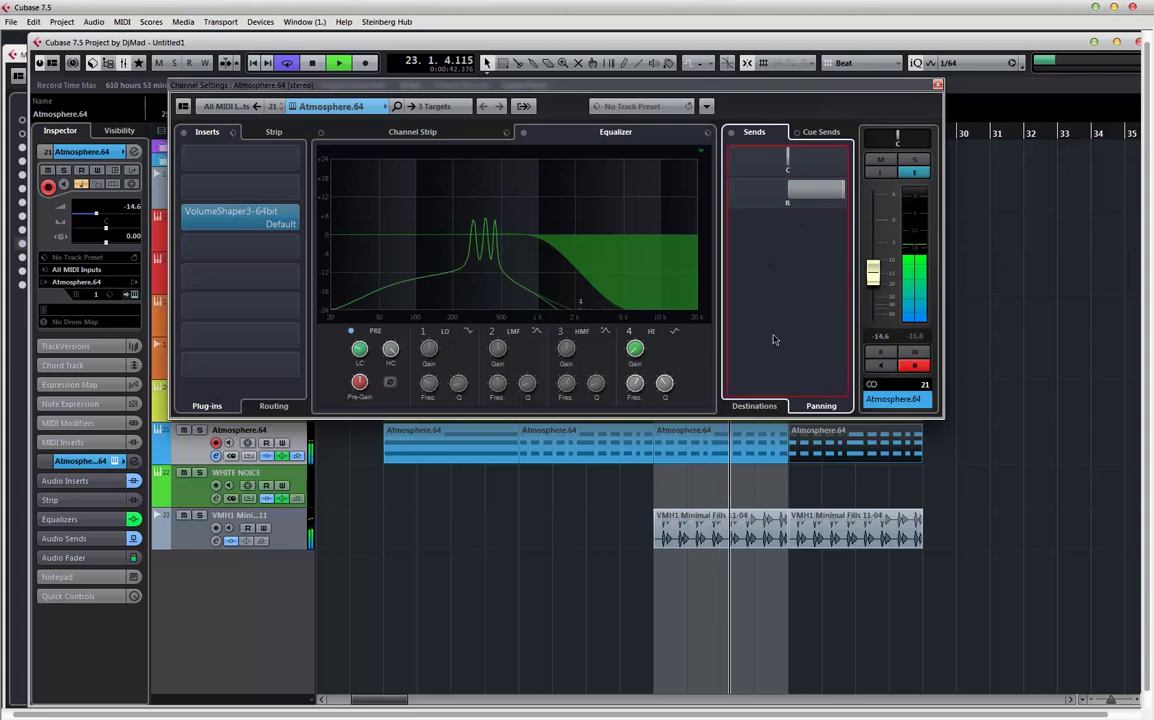
- Check the Atmosphere.64 channel's send destinations against their panning, and close its channel settings
left_click(756, 408)
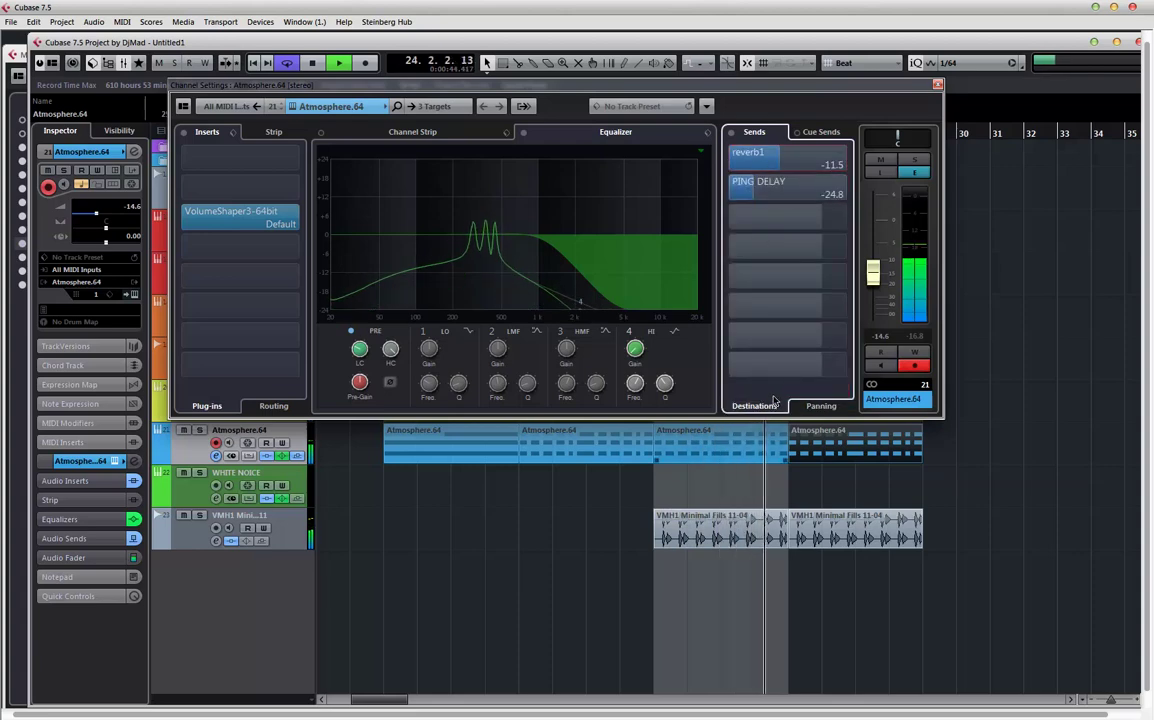
left_click(820, 407)
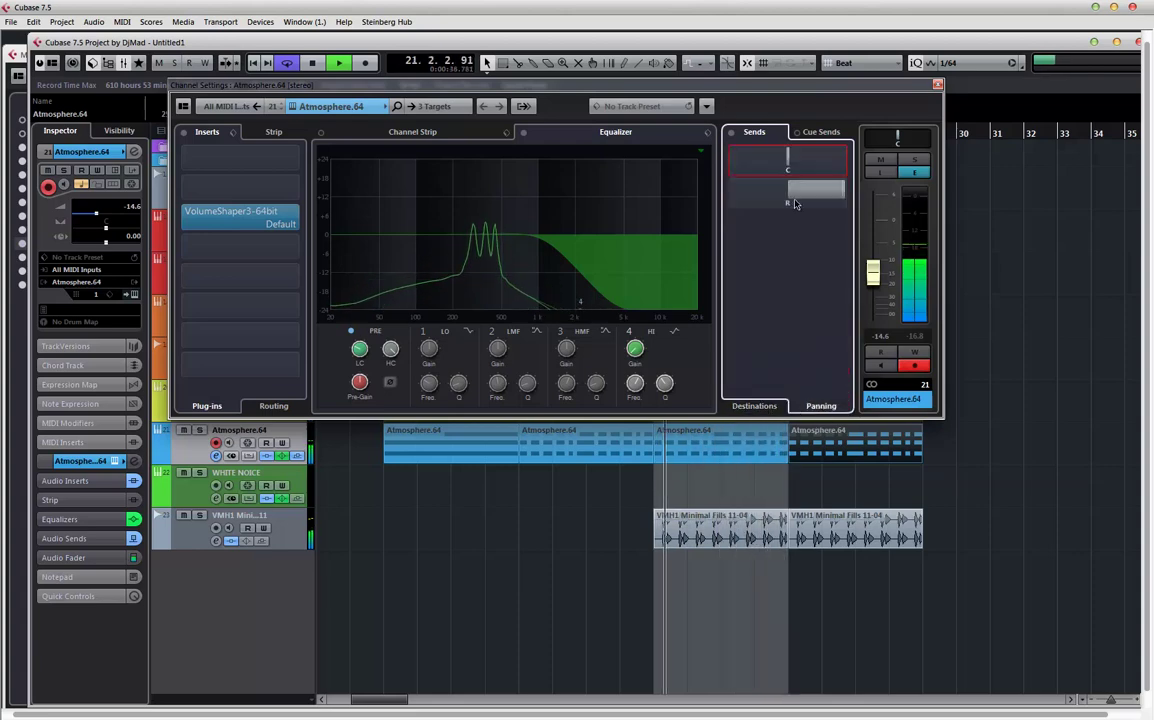
left_click(766, 407)
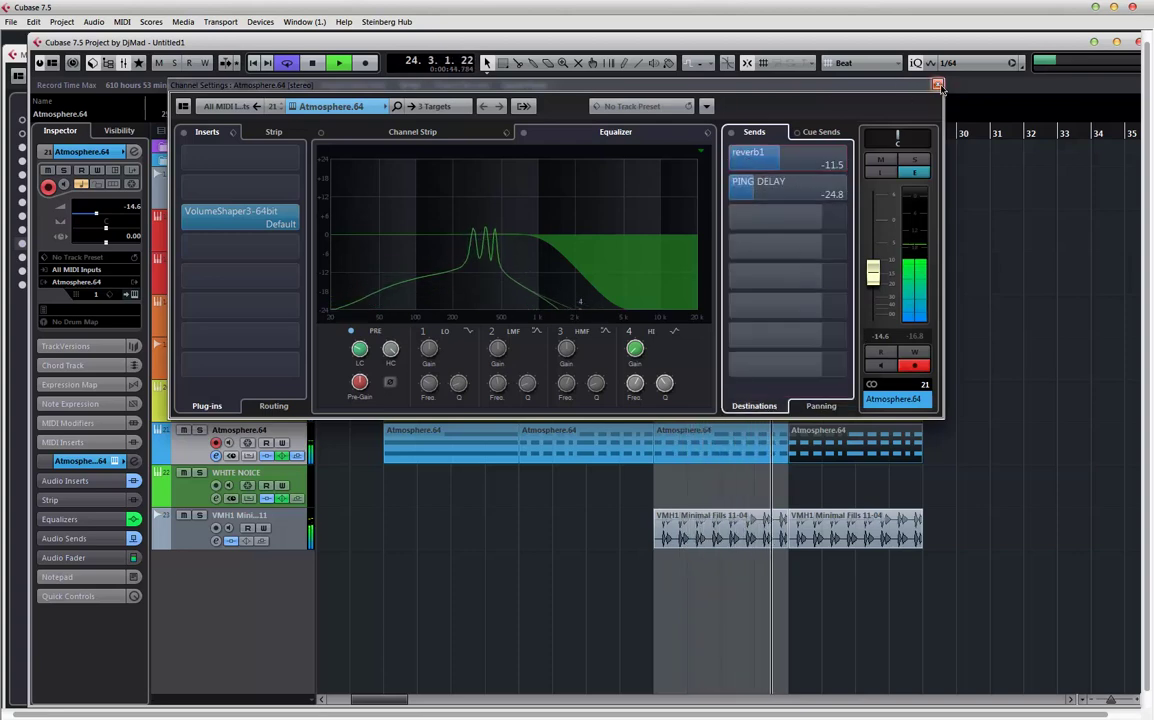
left_click(936, 85)
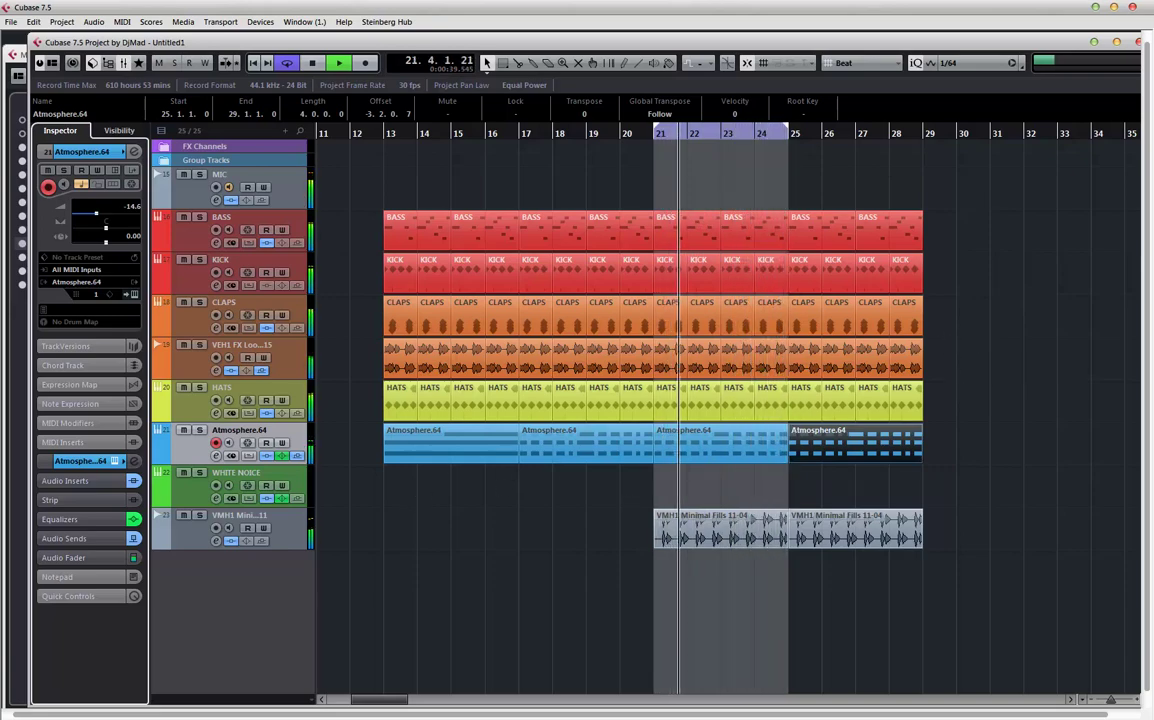
- Open the MediaBay and show the beats loops of the Vengeance Minimal House library
key("F5")
left_click_drag(916, 184, 505, 126)
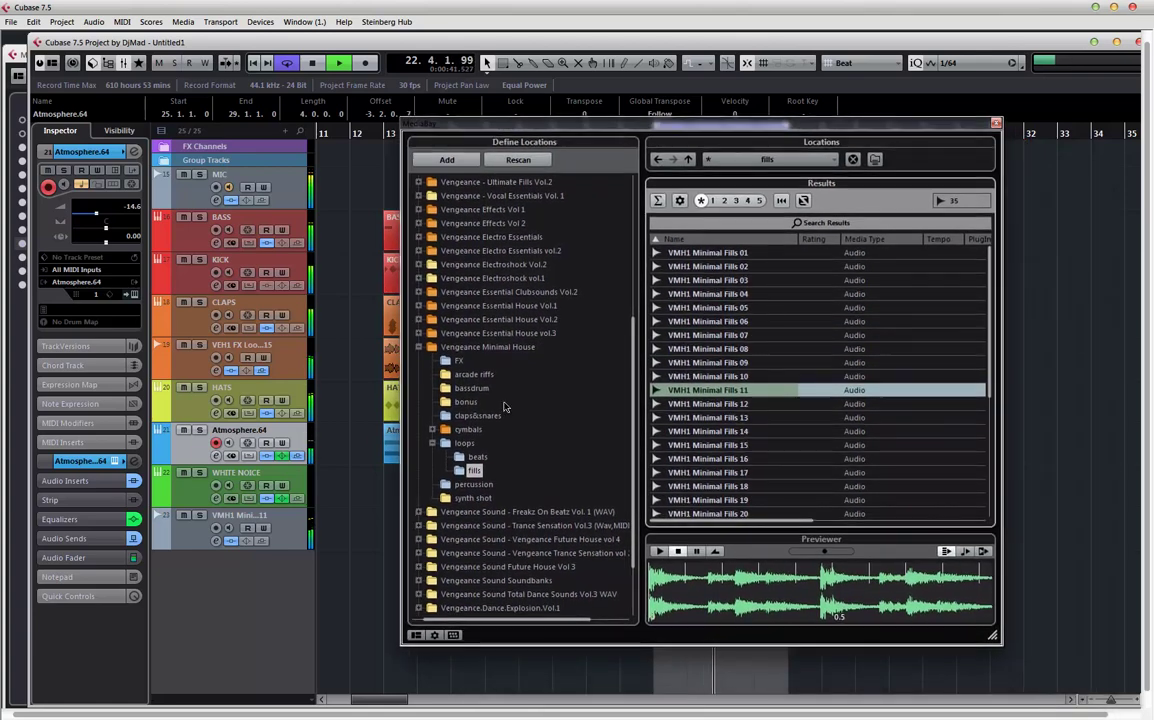
scroll(505, 468, "down", 1)
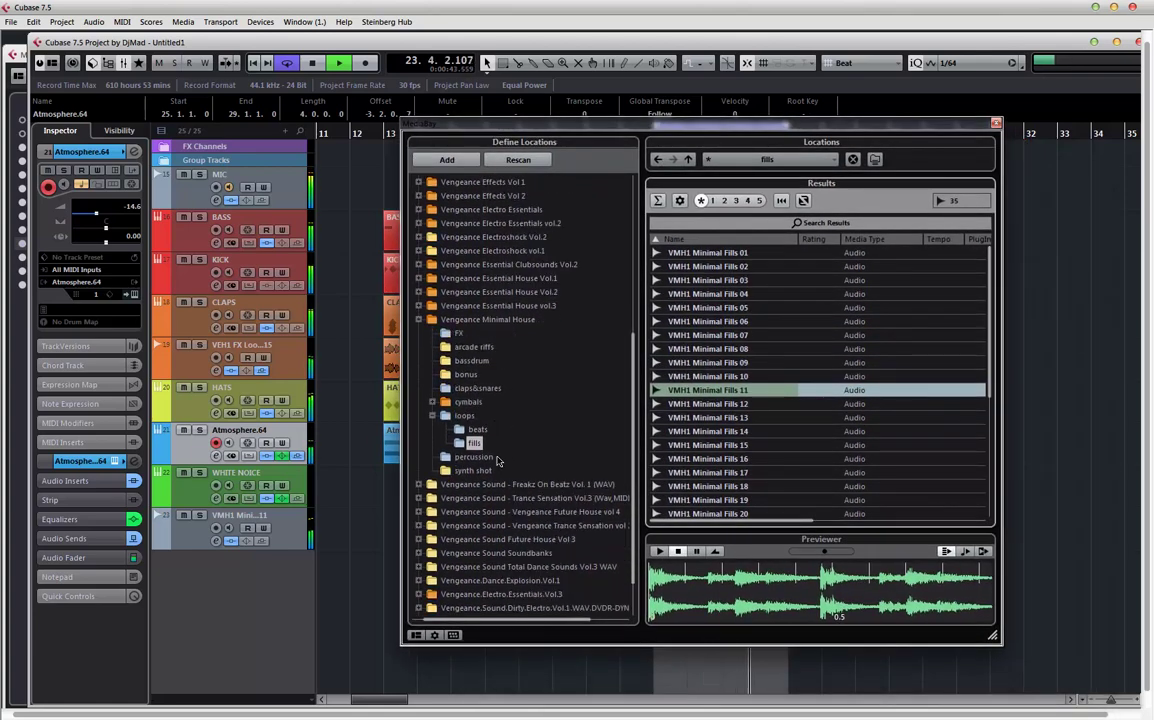
left_click(476, 429)
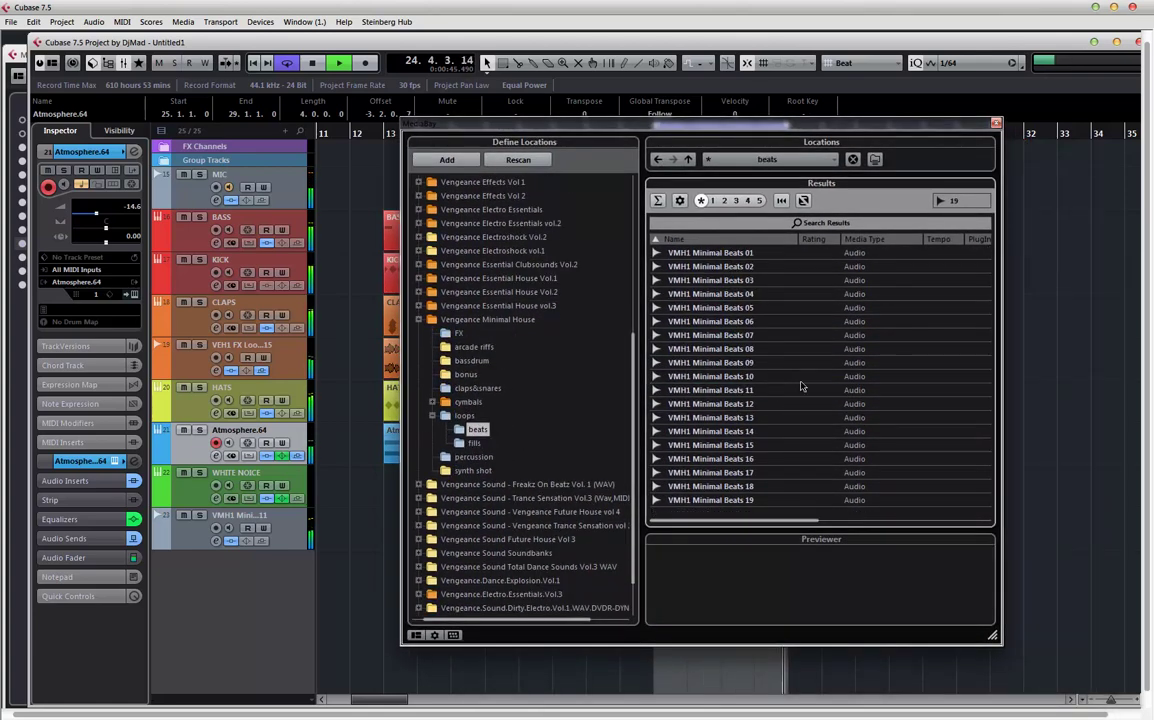
- Audition the VMH1 Minimal Beats loops in reverse order from 19 up to 01
left_click(725, 500)
key("Up")
key("Up")
key("Up")
key("Up")
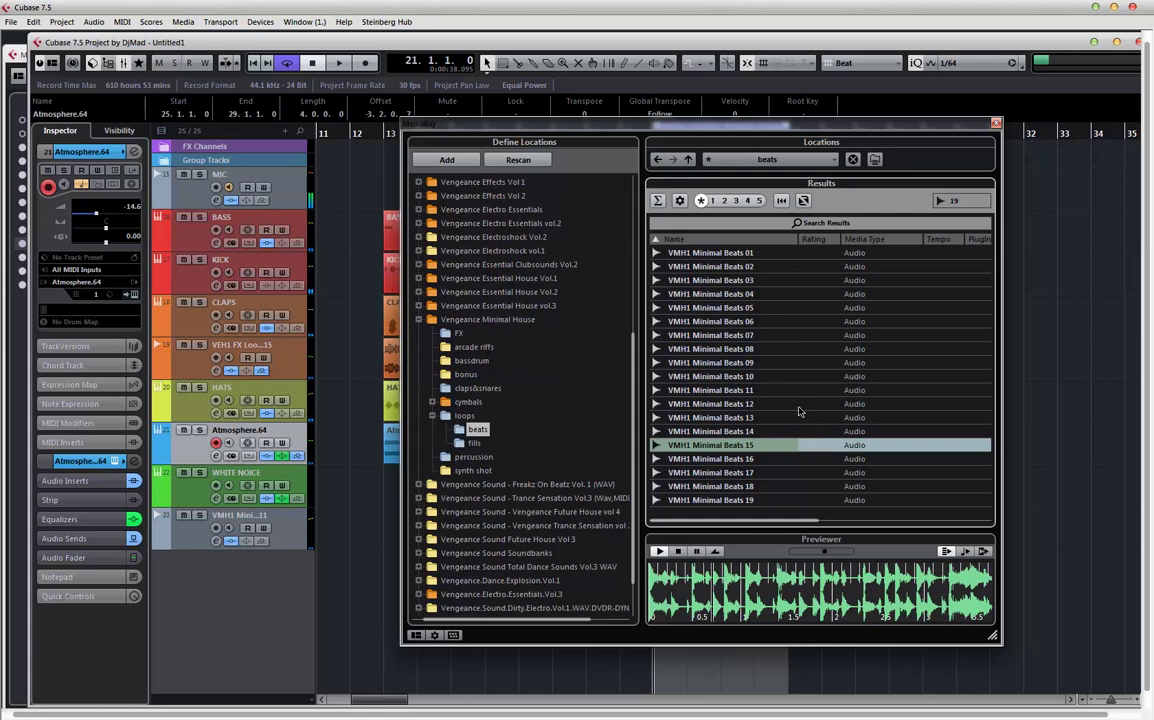
key("Up")
key("Up")
key("Up")
key("Up")
key("Up")
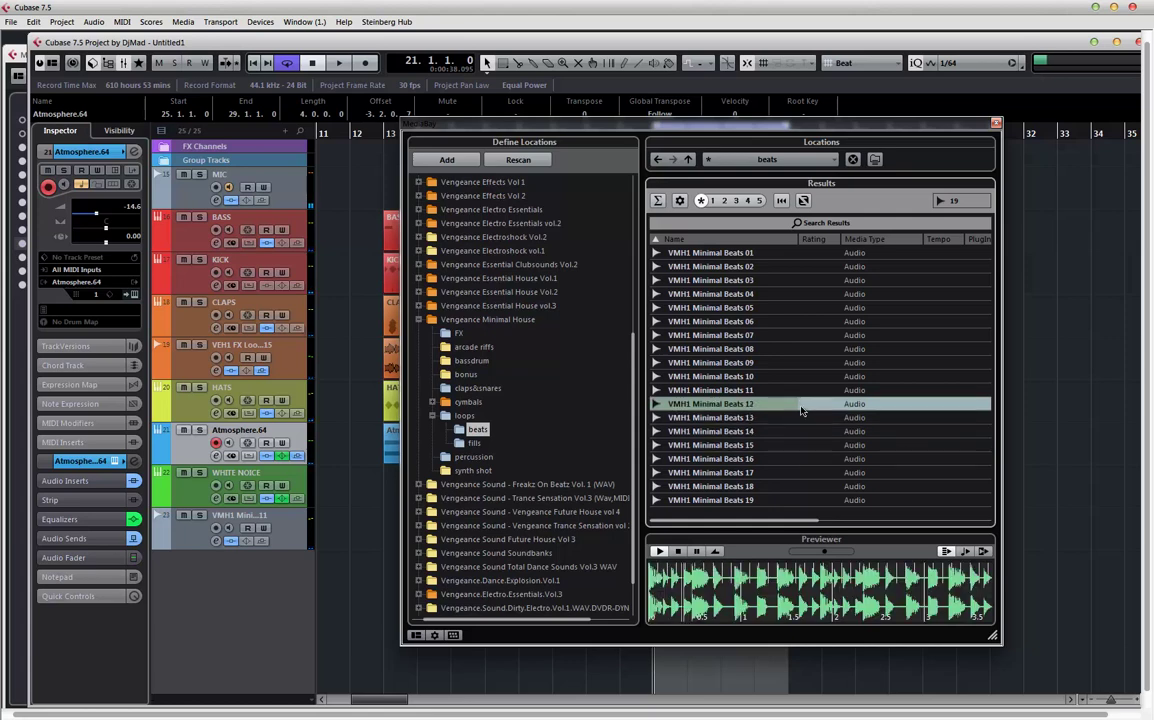
key("Up")
key("Down")
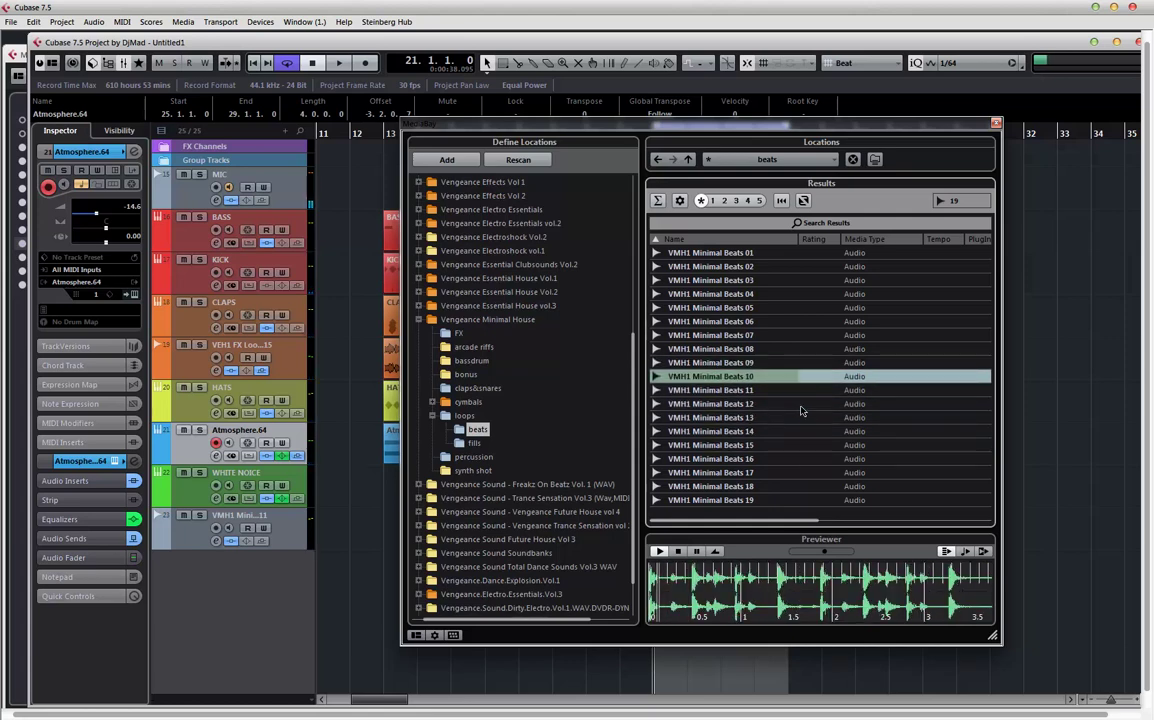
key("Up")
key("Up")
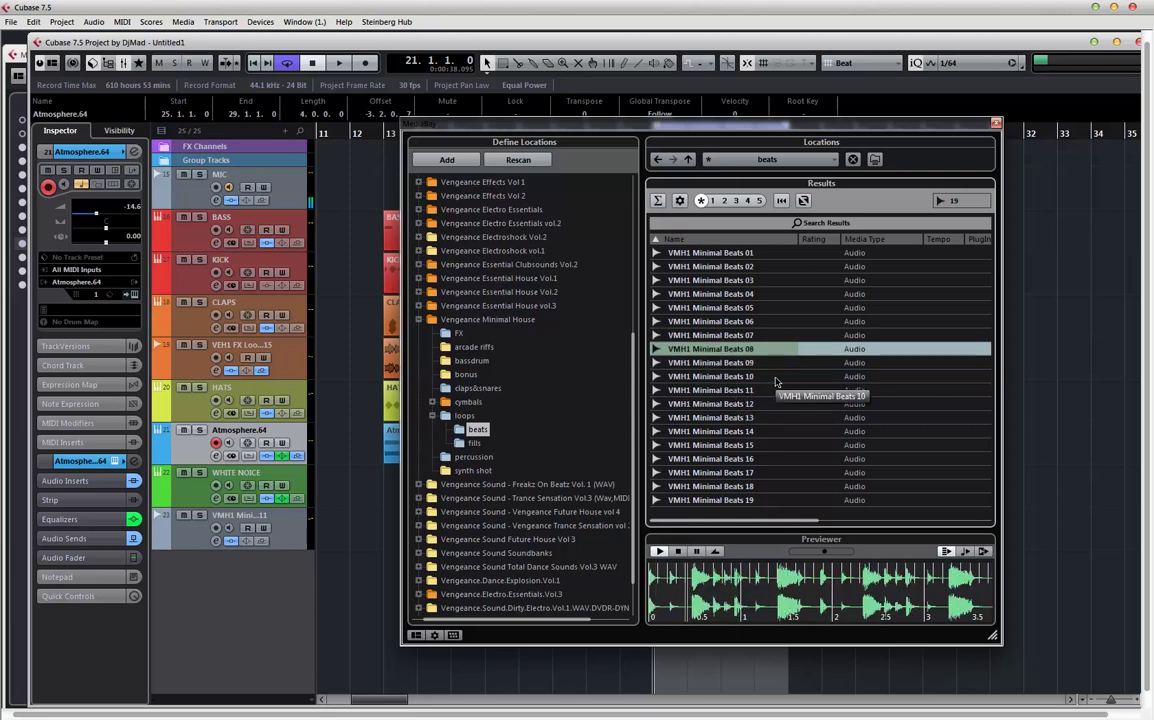
key("Up")
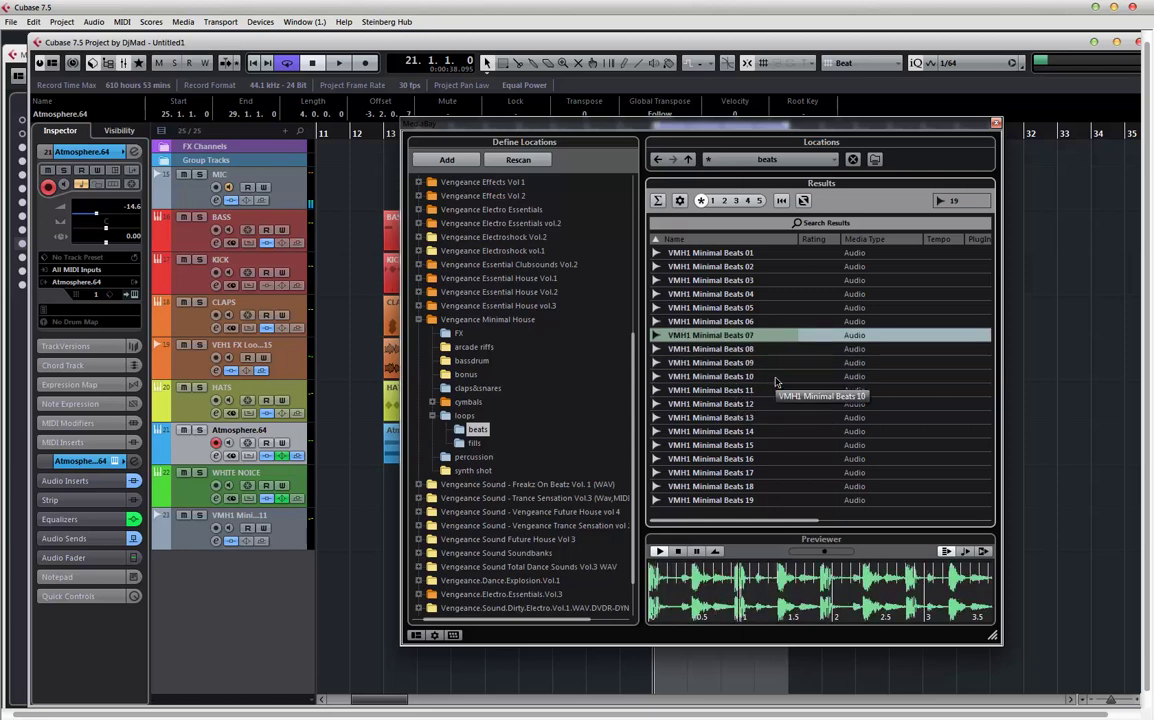
key("Up")
key("Up")
key("Up")
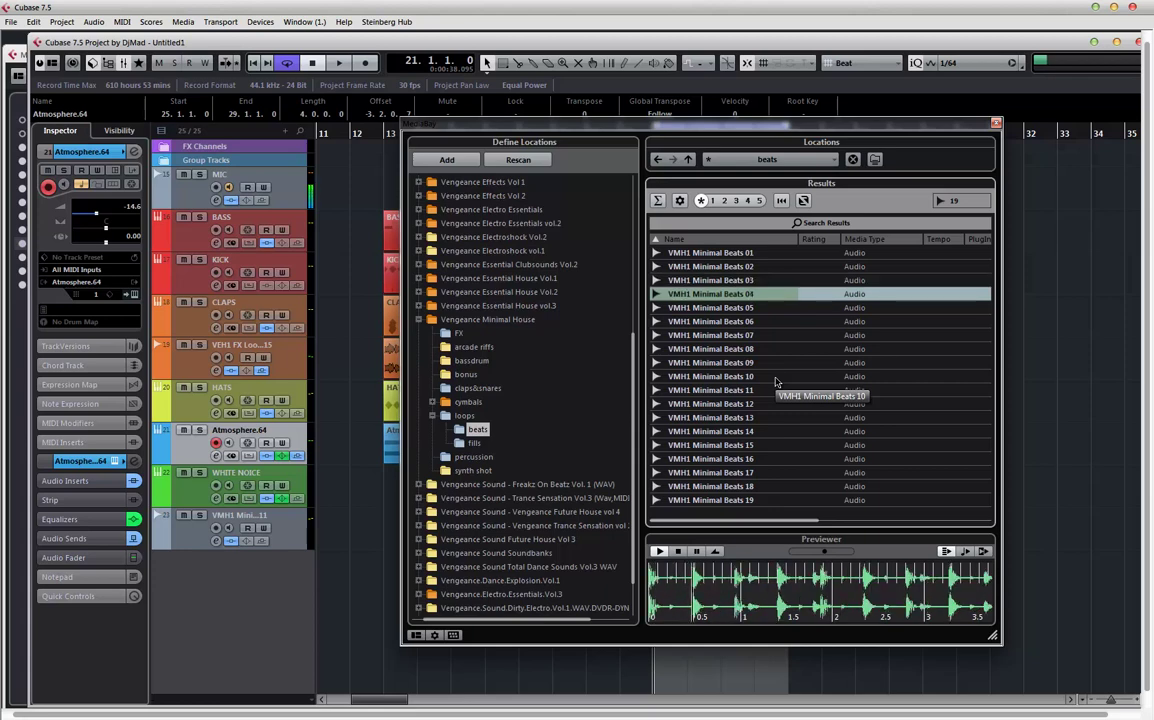
key("Up")
key("Up")
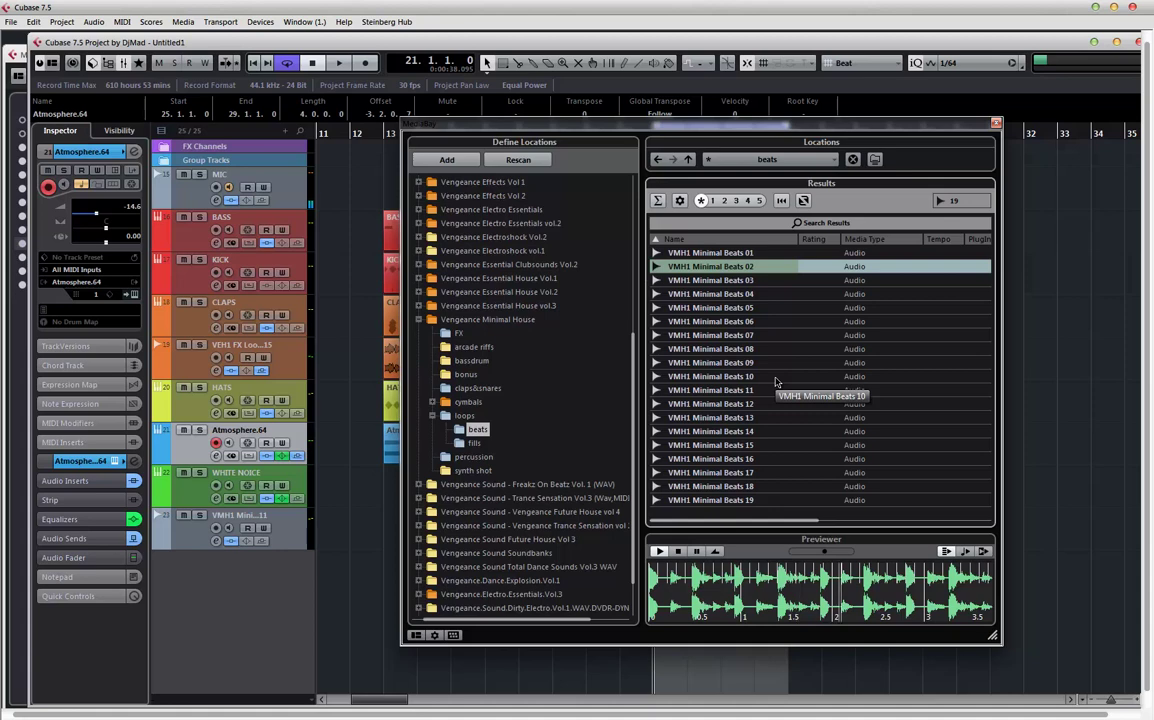
key("Up")
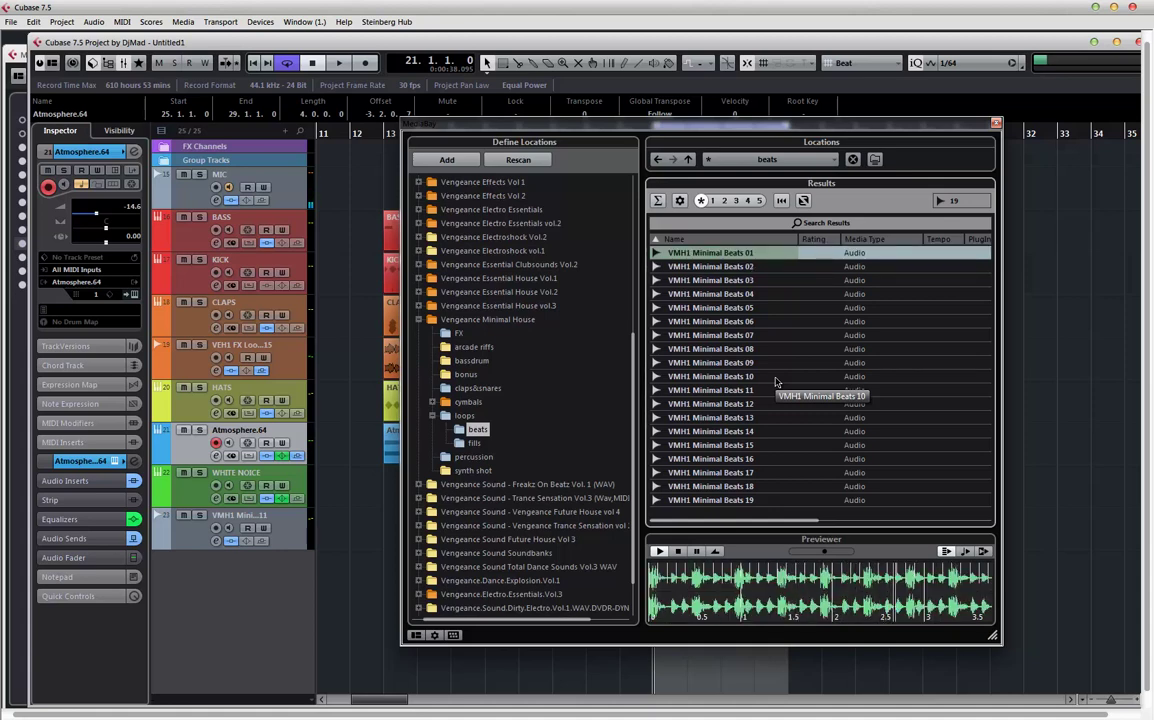
- Audition the VMH1 Minimal Beats loops again from 02 down to 08
key("Down")
key("Down")
key("Down")
key("Down")
key("Down")
key("Down")
key("Down")
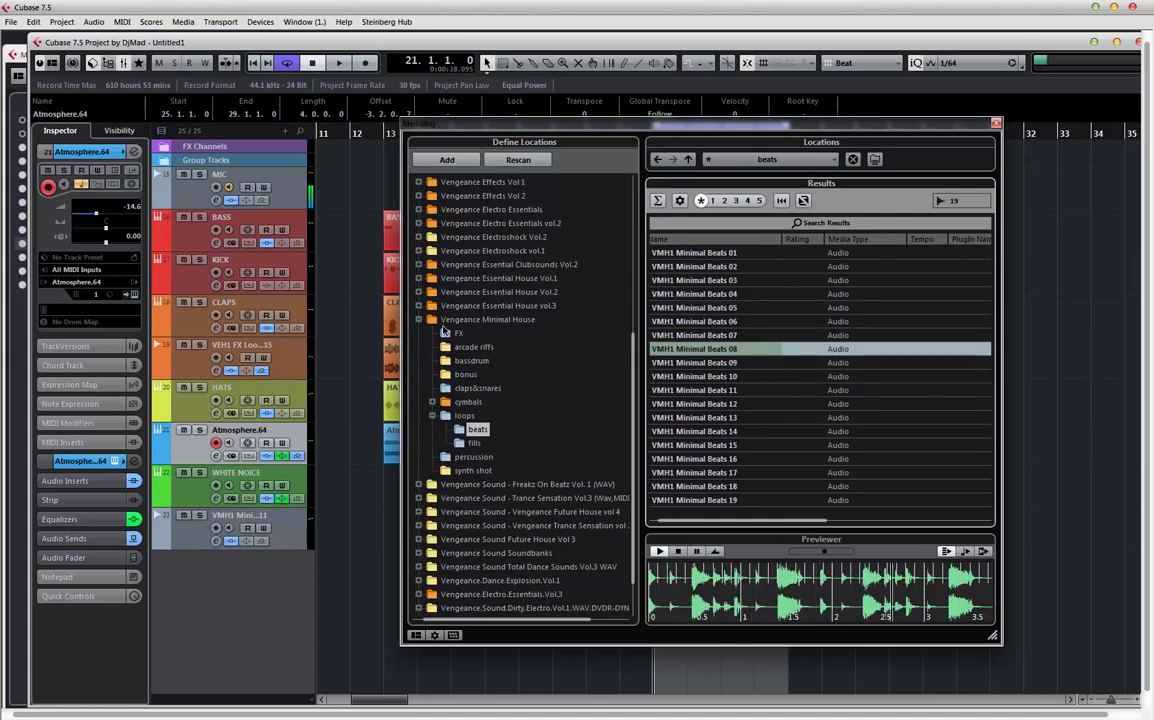
- Collapse the Vengeance Minimal House folder and expand Vengeance Essential House vol.3 to examine its subfolders
left_click(430, 320)
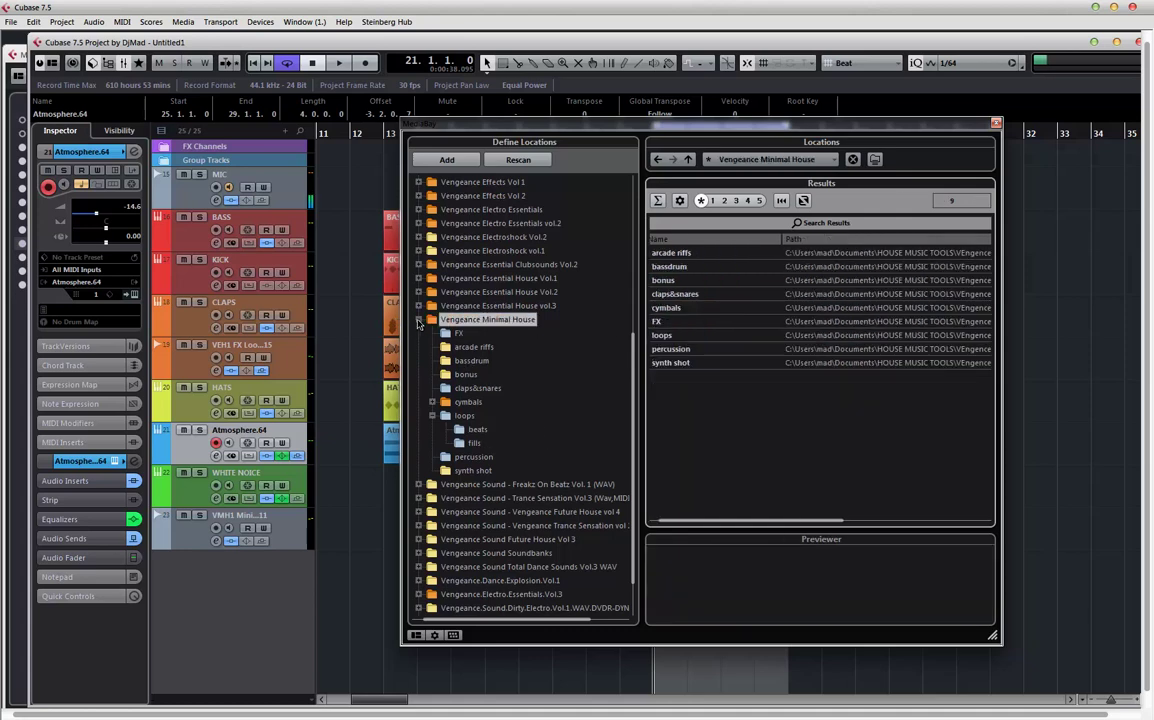
left_click(419, 320)
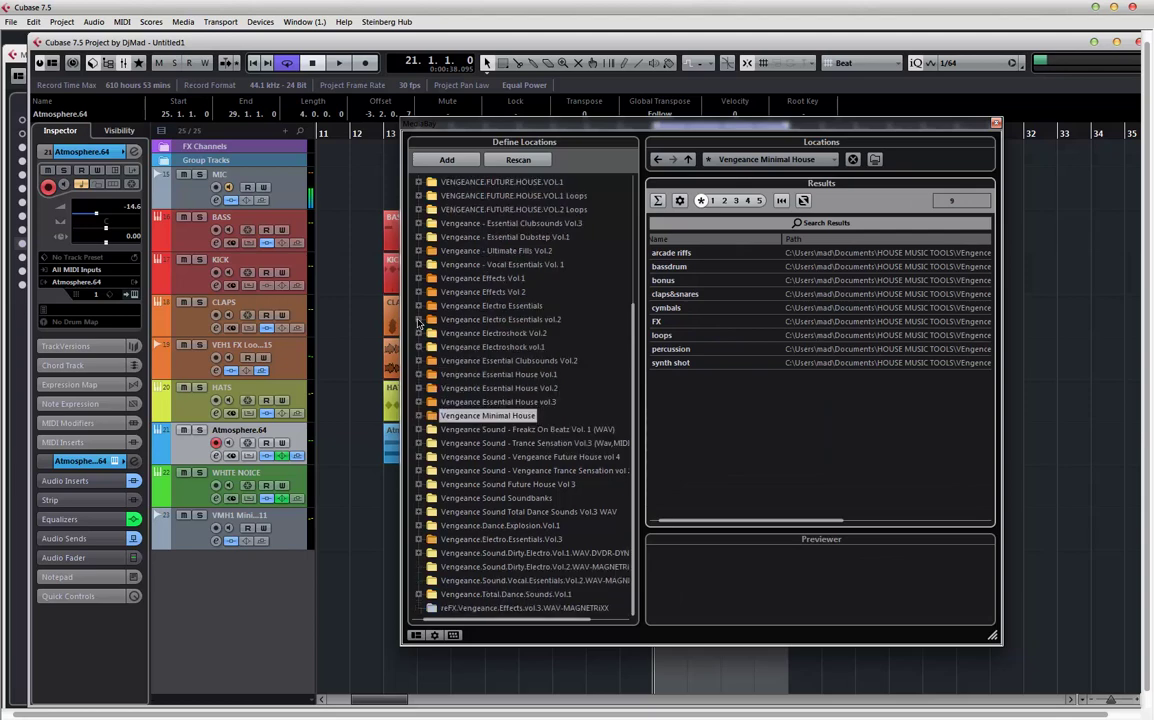
left_click(490, 402)
left_click(419, 402)
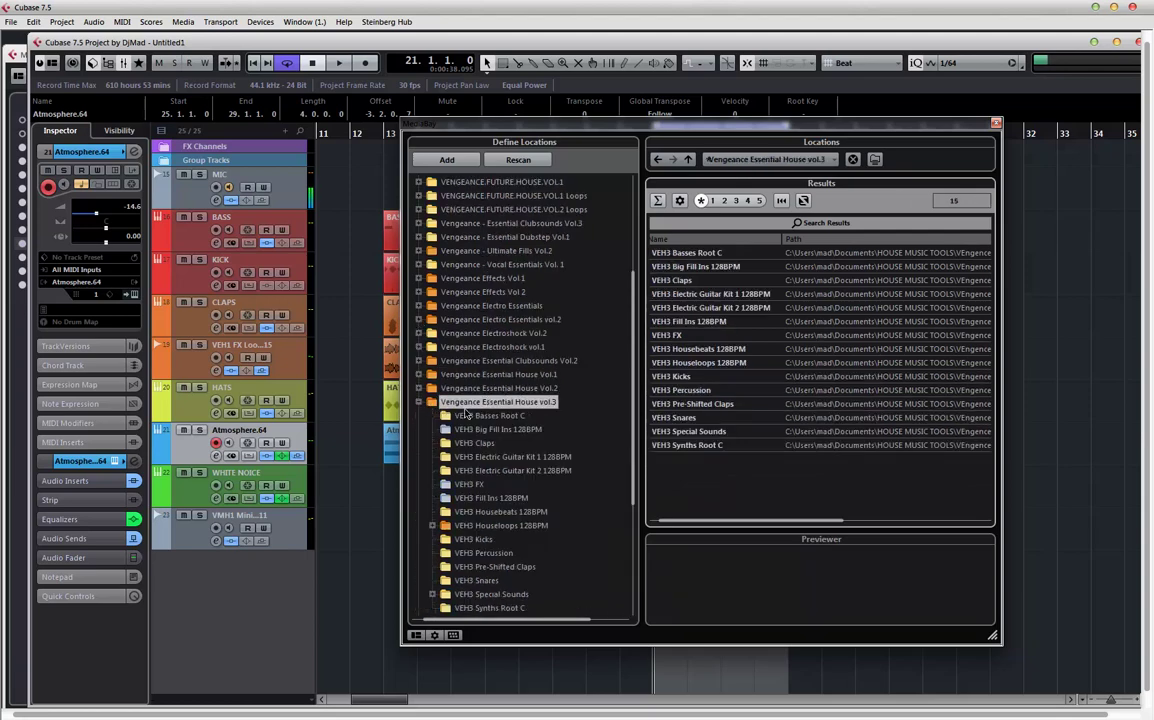
scroll(470, 450, "down", 2)
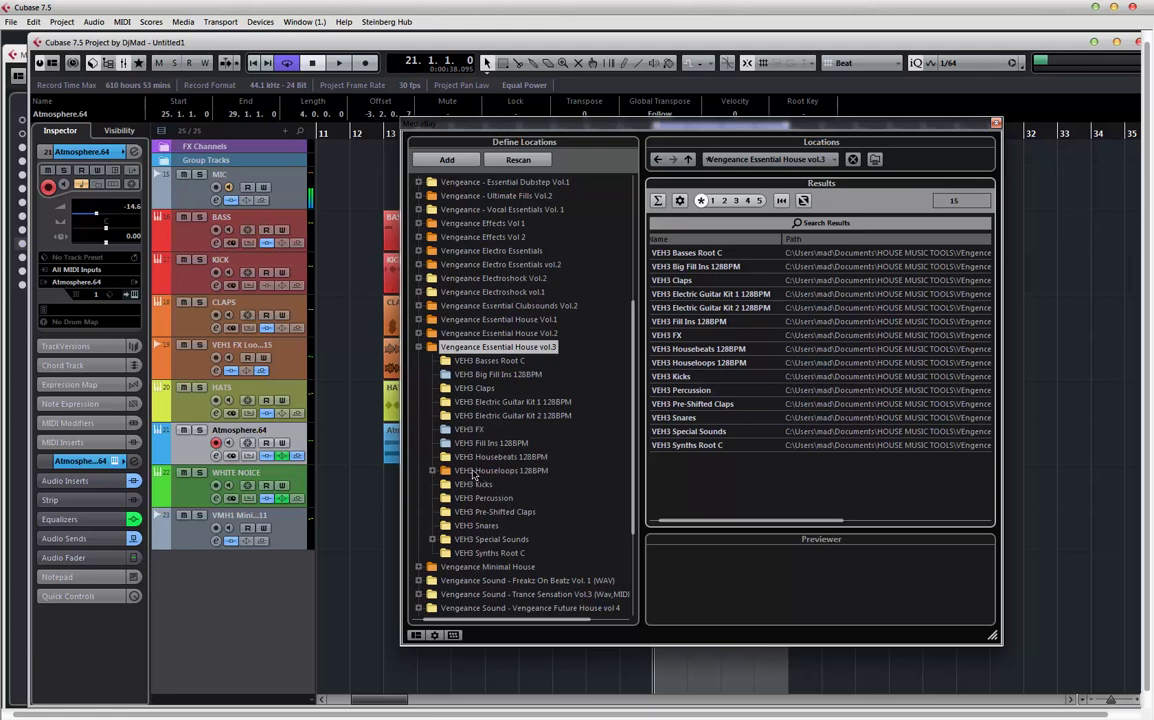
- Preview VEH3 Closed Hihats 009 from the cymbals inside VEH3 Houseloops 128BPM, and collapse those folders again
left_click(432, 470)
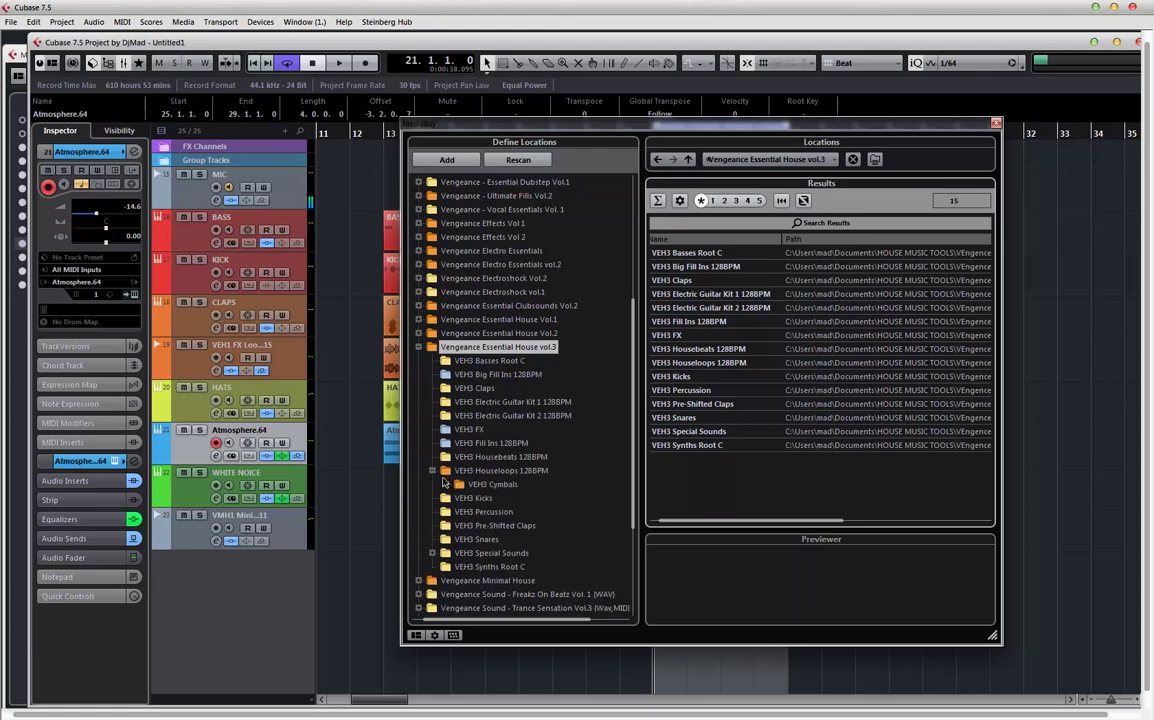
left_click(445, 484)
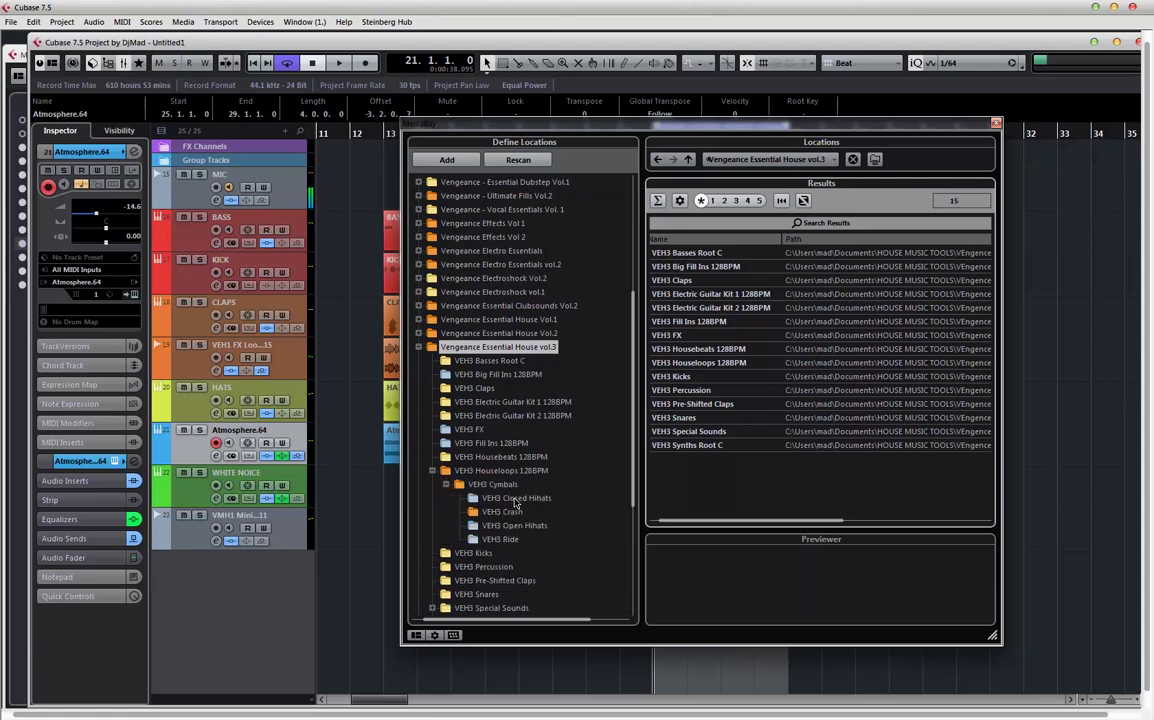
left_click(516, 499)
left_click(733, 363)
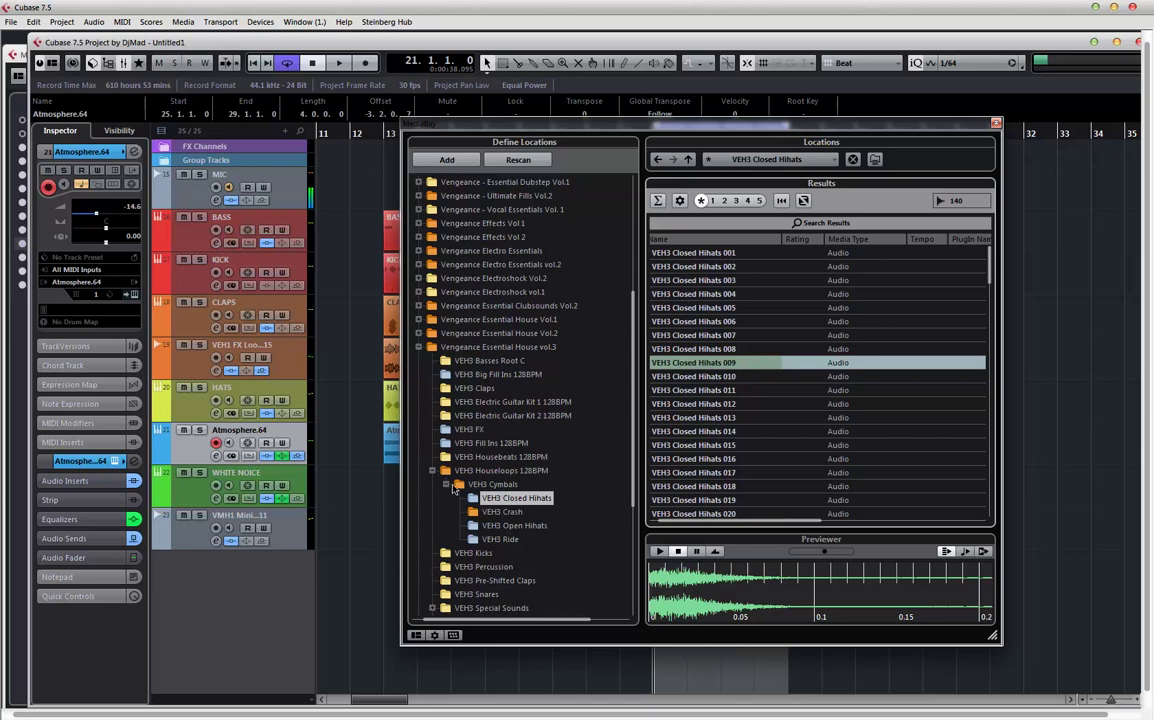
left_click(447, 484)
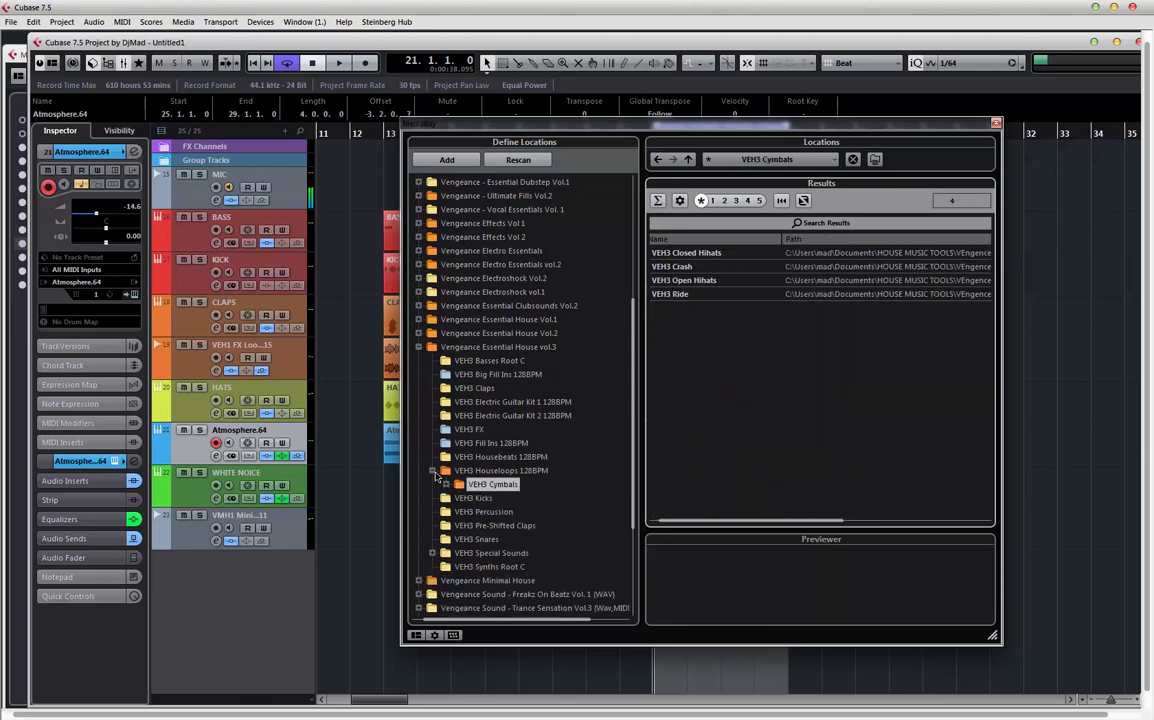
left_click(440, 470)
- Open the VEH3 Housebeats 128BPM folder and audition its loops from 04 back up to 01
left_click(503, 457)
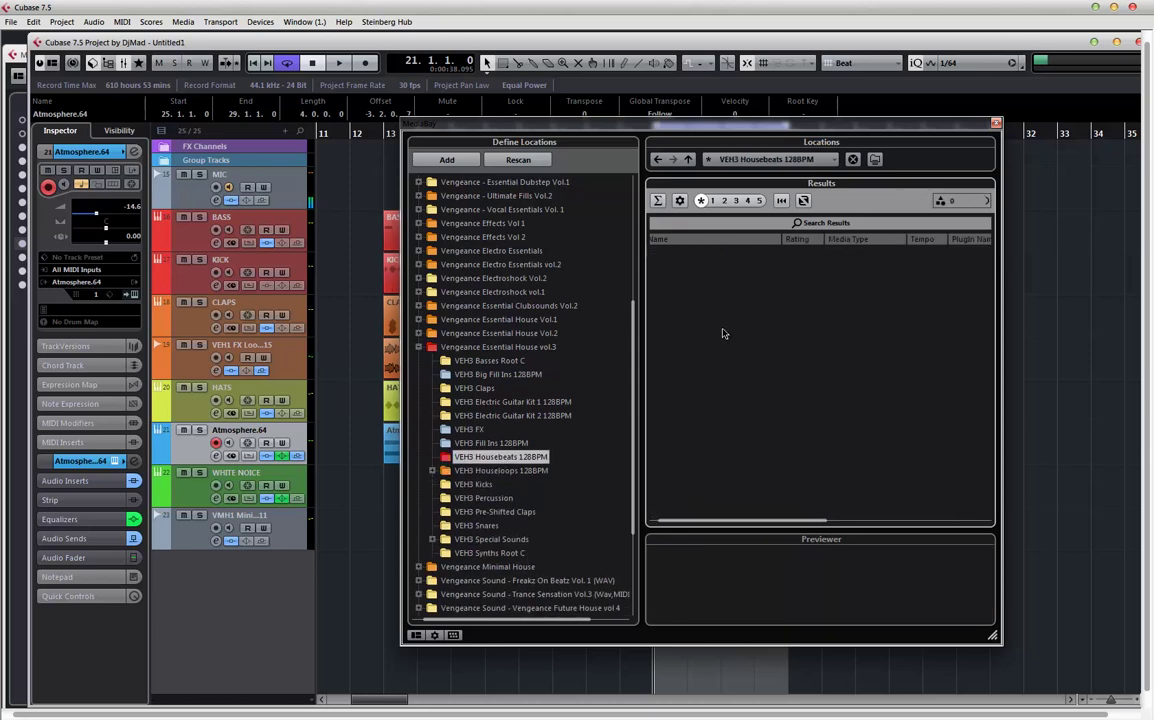
left_click(730, 294)
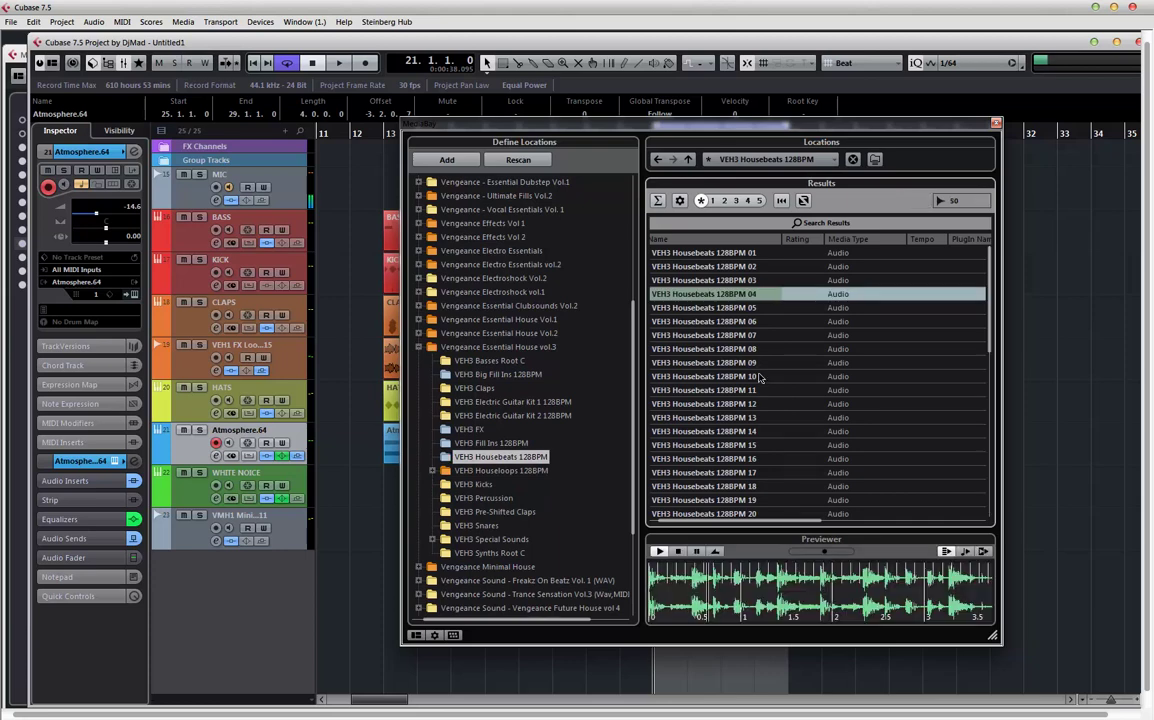
key("Up")
key("Up")
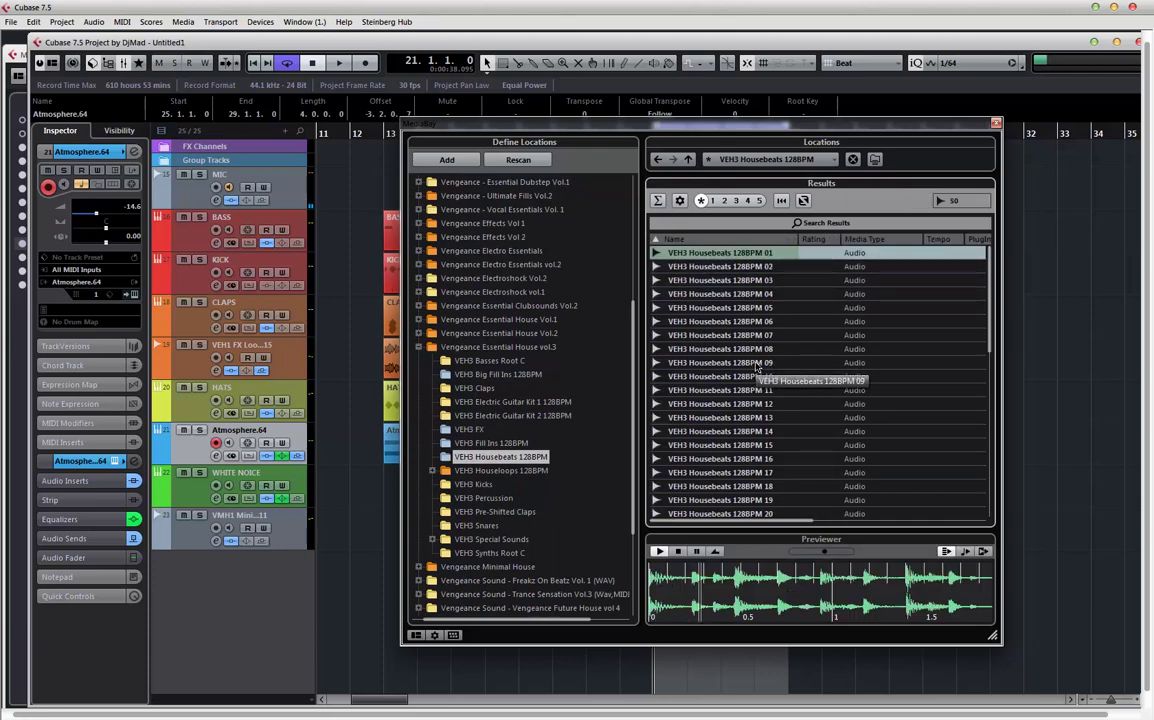
- Audition the VEH3 Housebeats 128BPM loops one after another from 02 down to 50
key("Down")
key("Down")
key("Down")
key("Down")
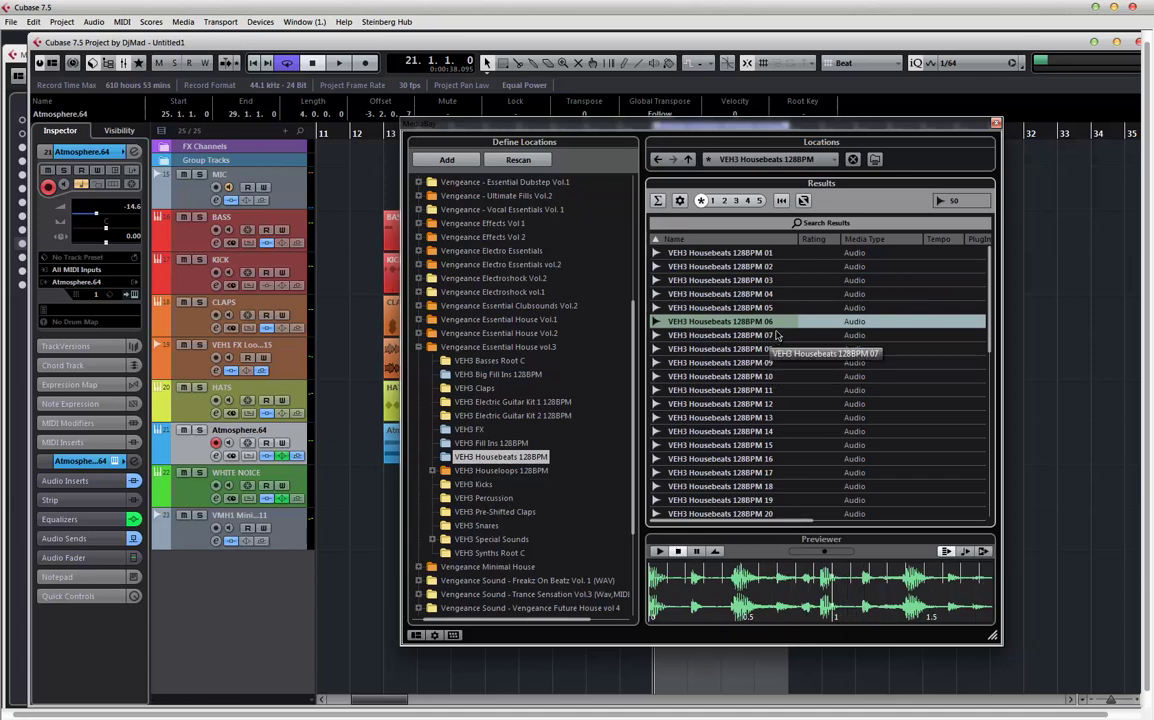
key("Down")
key("Up")
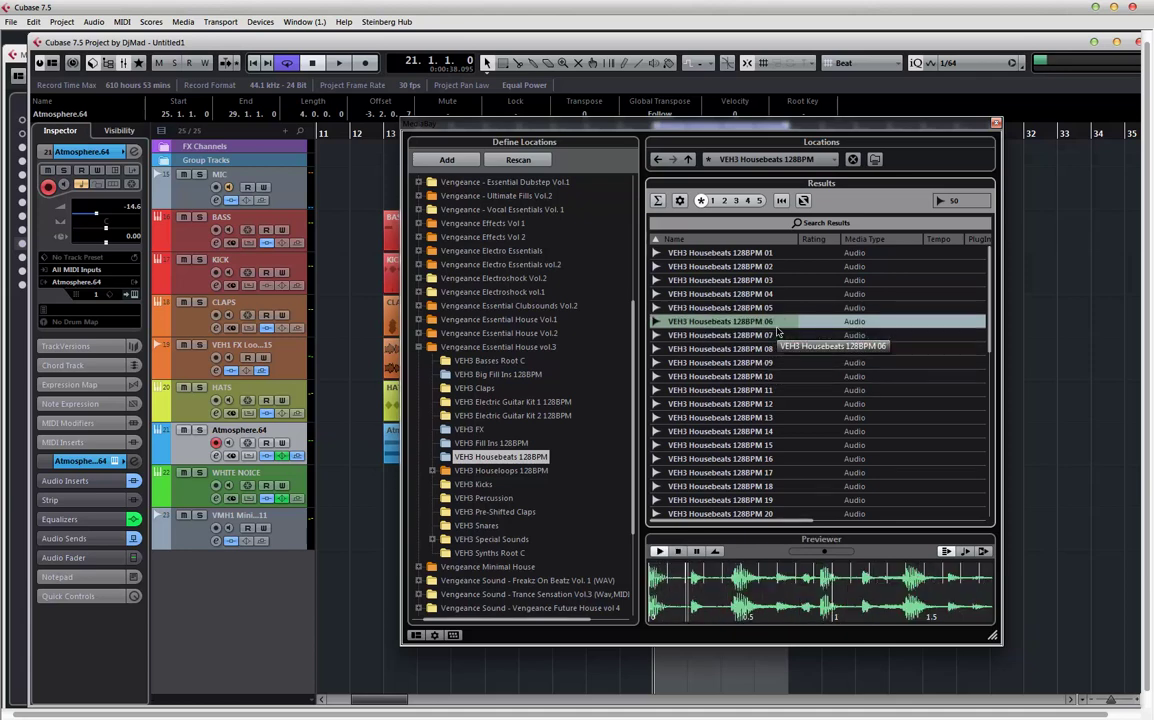
key("Down")
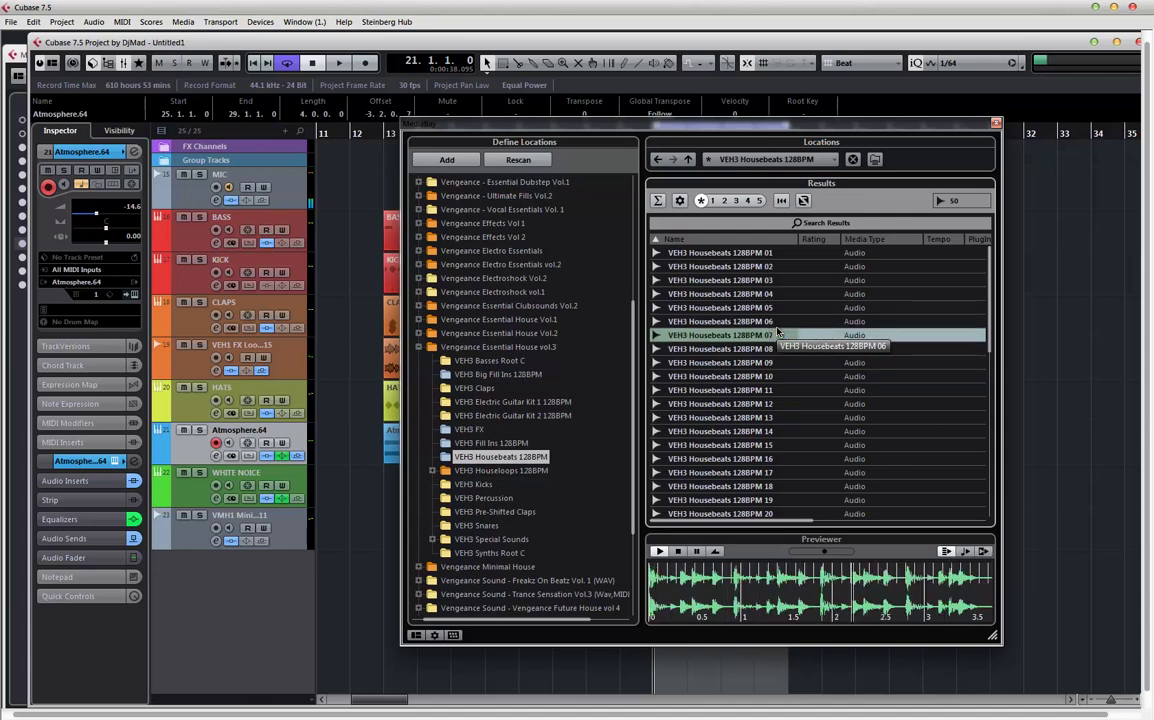
key("Down")
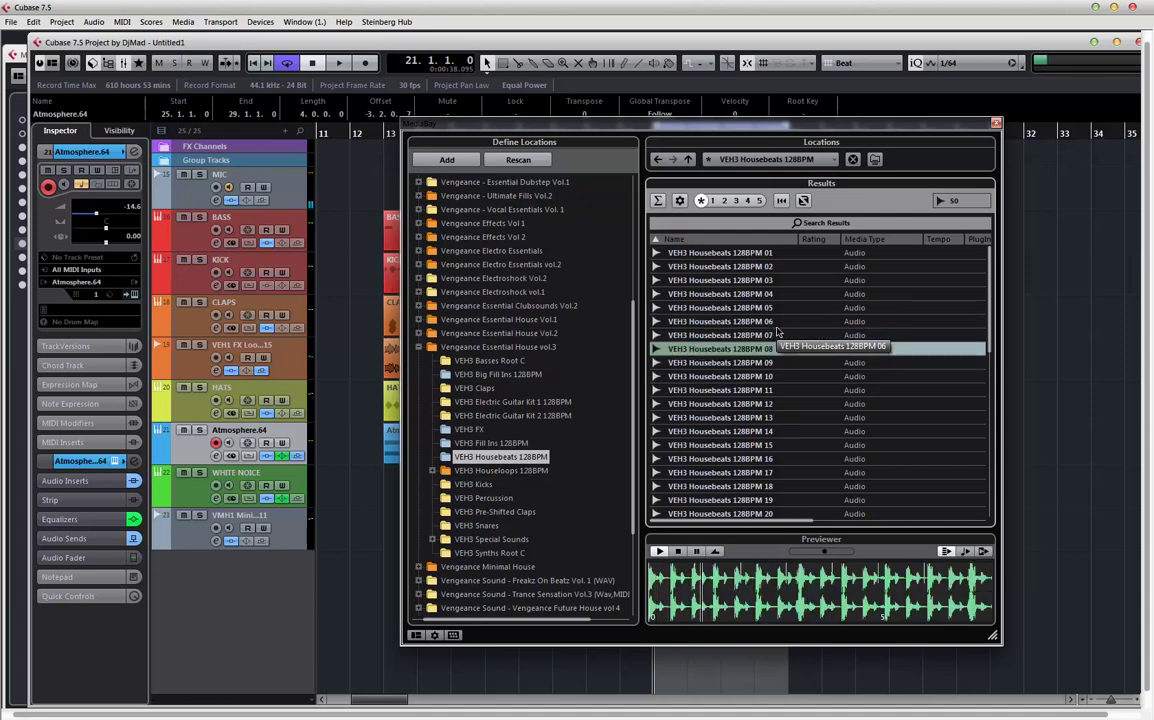
key("Down")
key("Down")
key("Down")
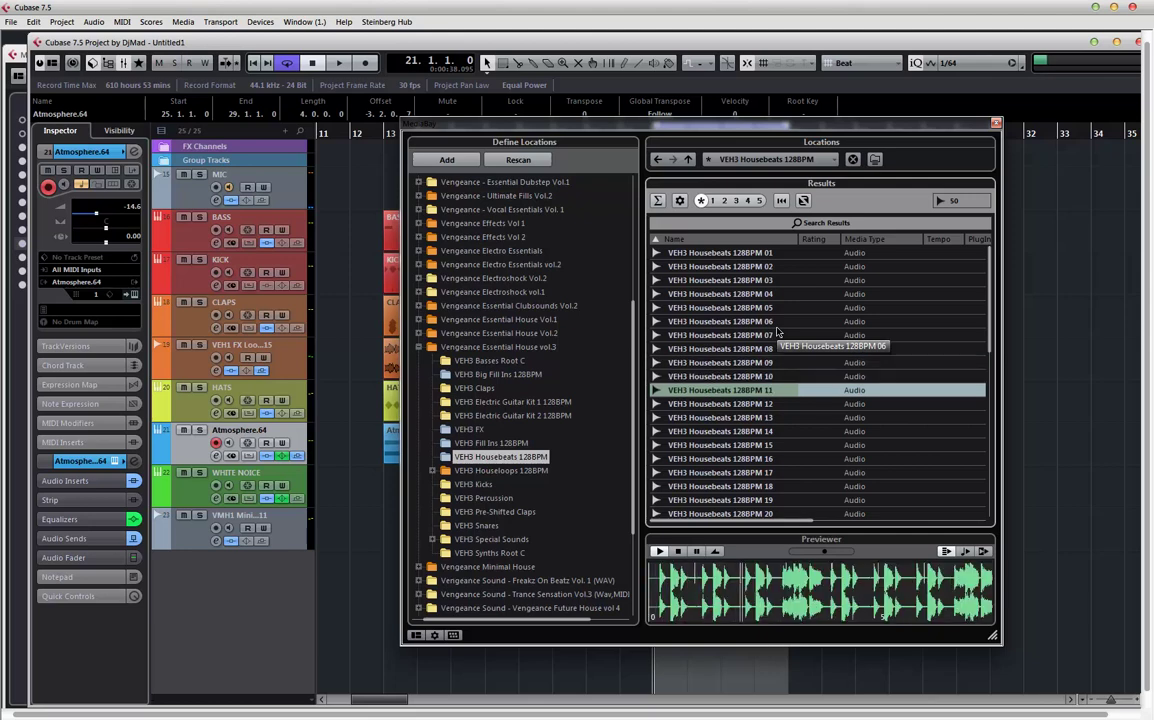
key("Down")
key("Down")
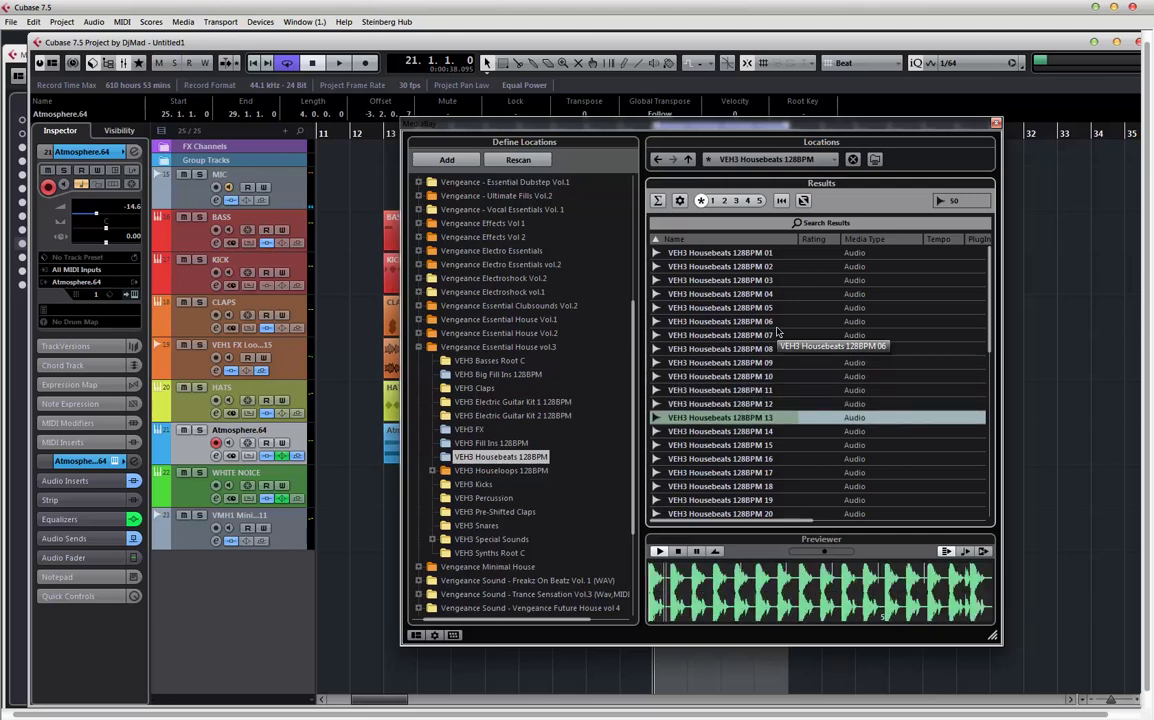
key("Down")
key("Down")
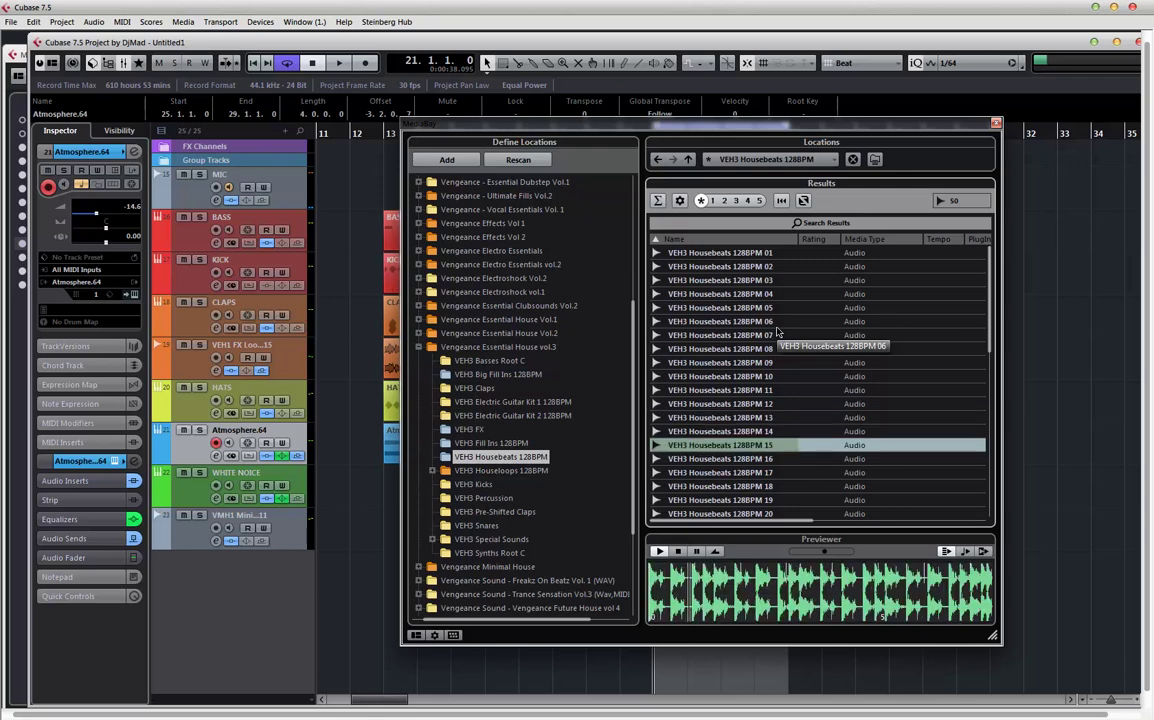
key("Down")
key("Down")
key("Down")
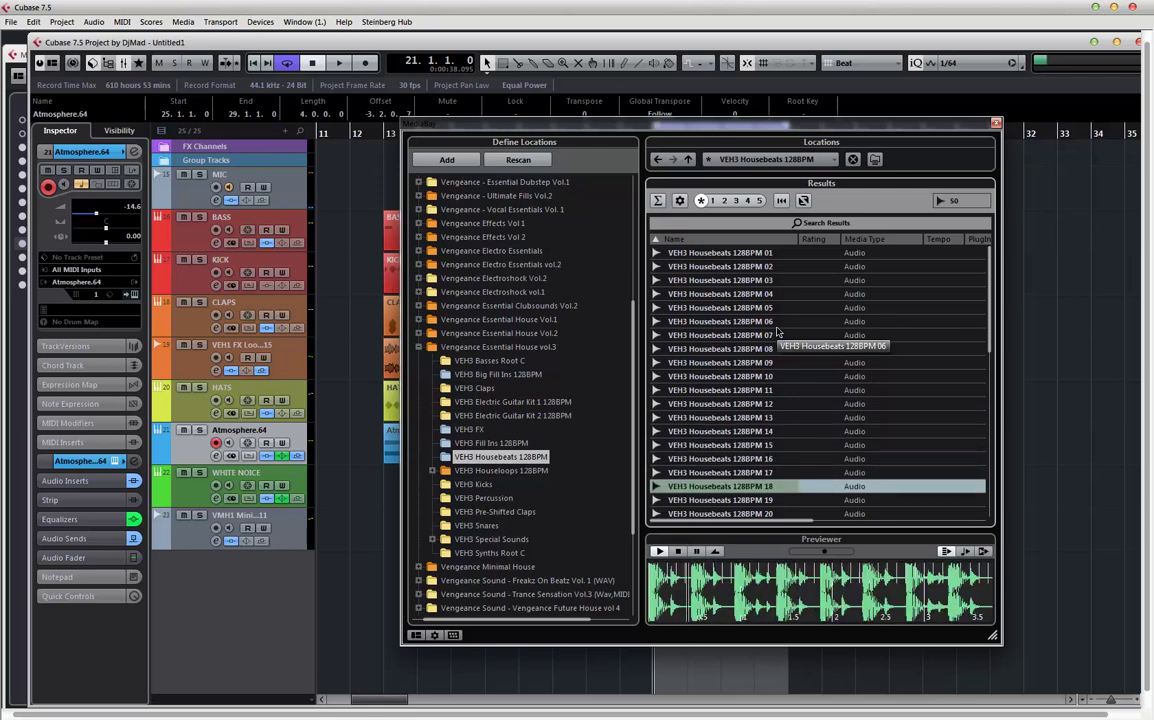
key("Down")
key("Down")
key("Down")
key("Down")
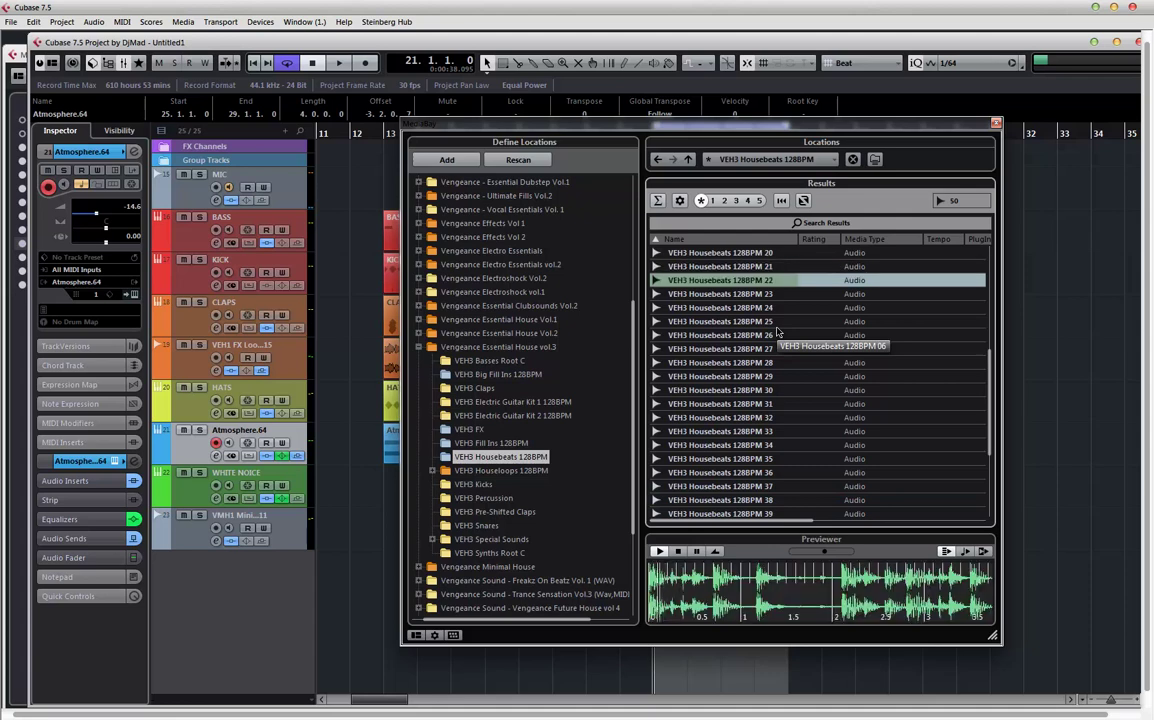
key("Down")
key("Down")
key("Down")
key("Down")
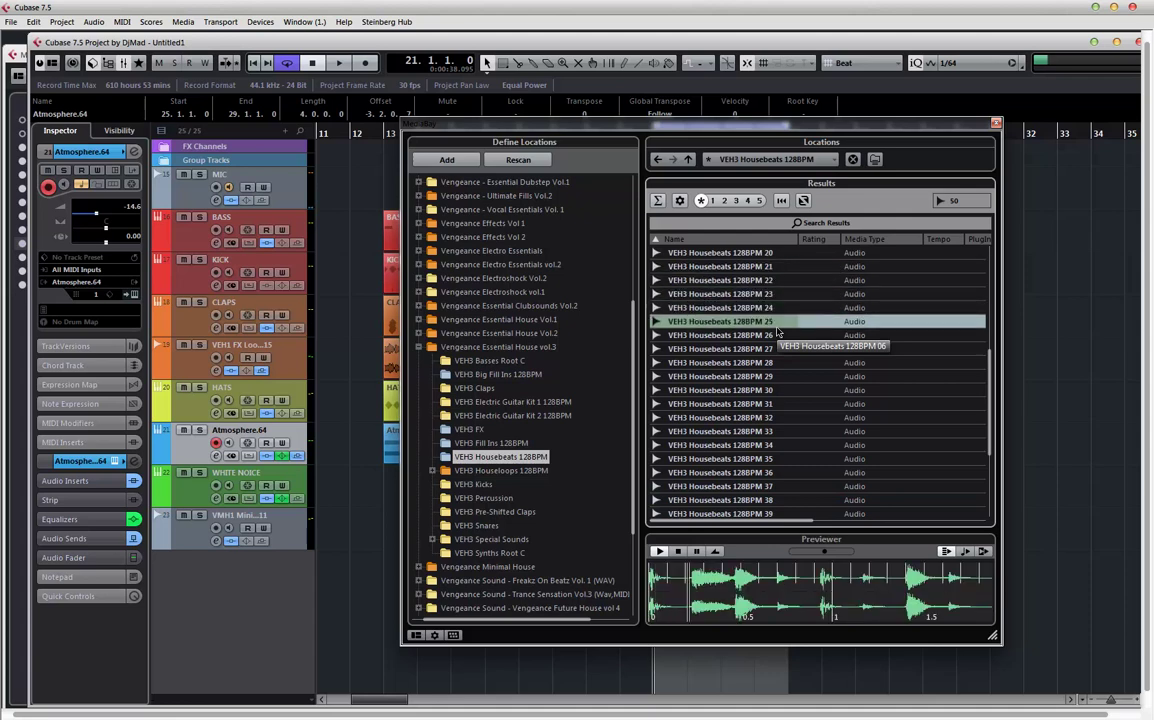
key("Down")
key("Down")
key("Down")
key("Down")
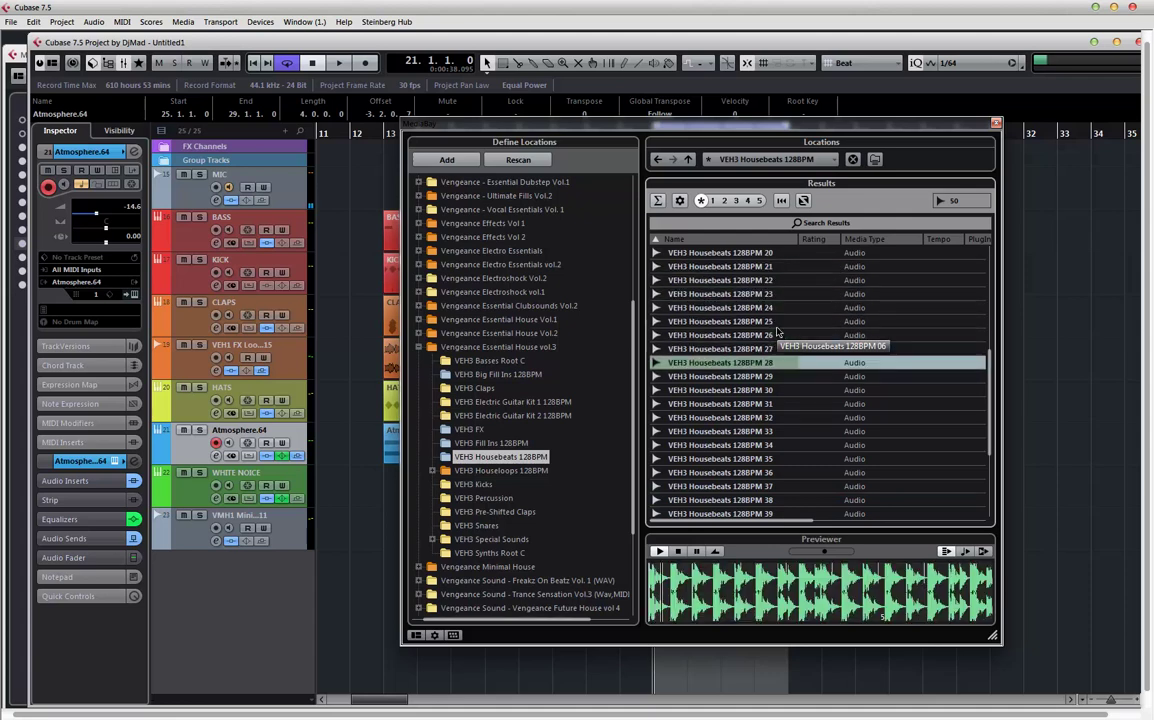
key("Down")
key("Down")
key("Down")
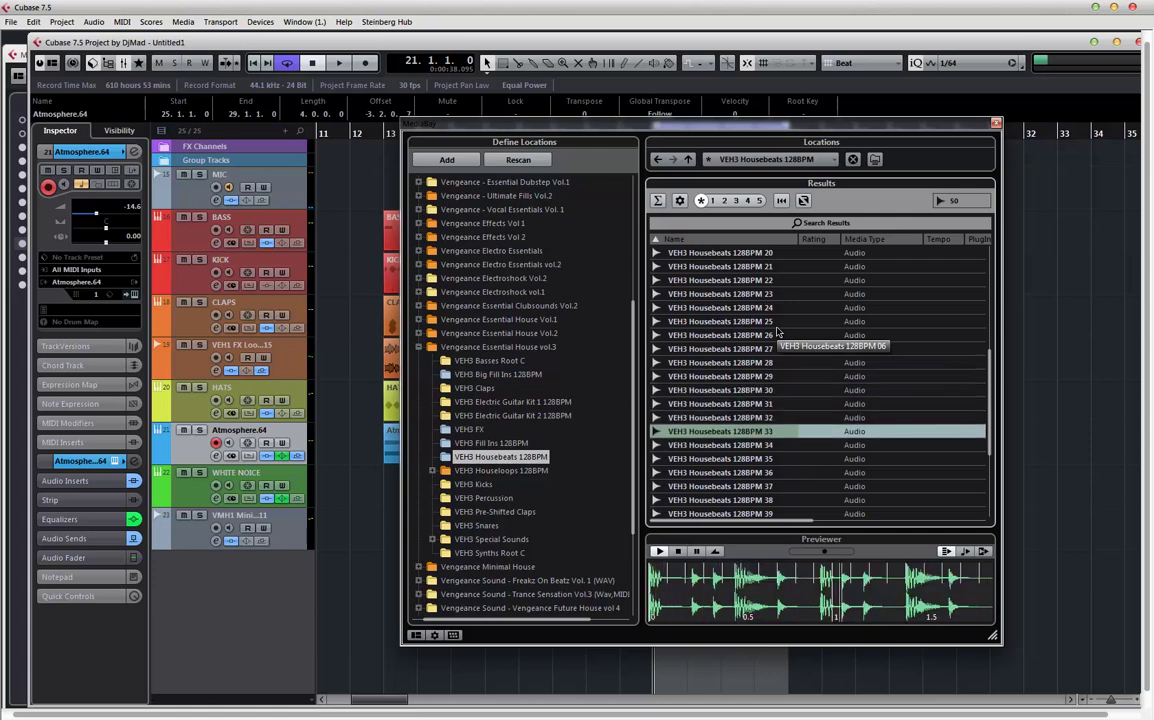
key("Down")
key("Down")
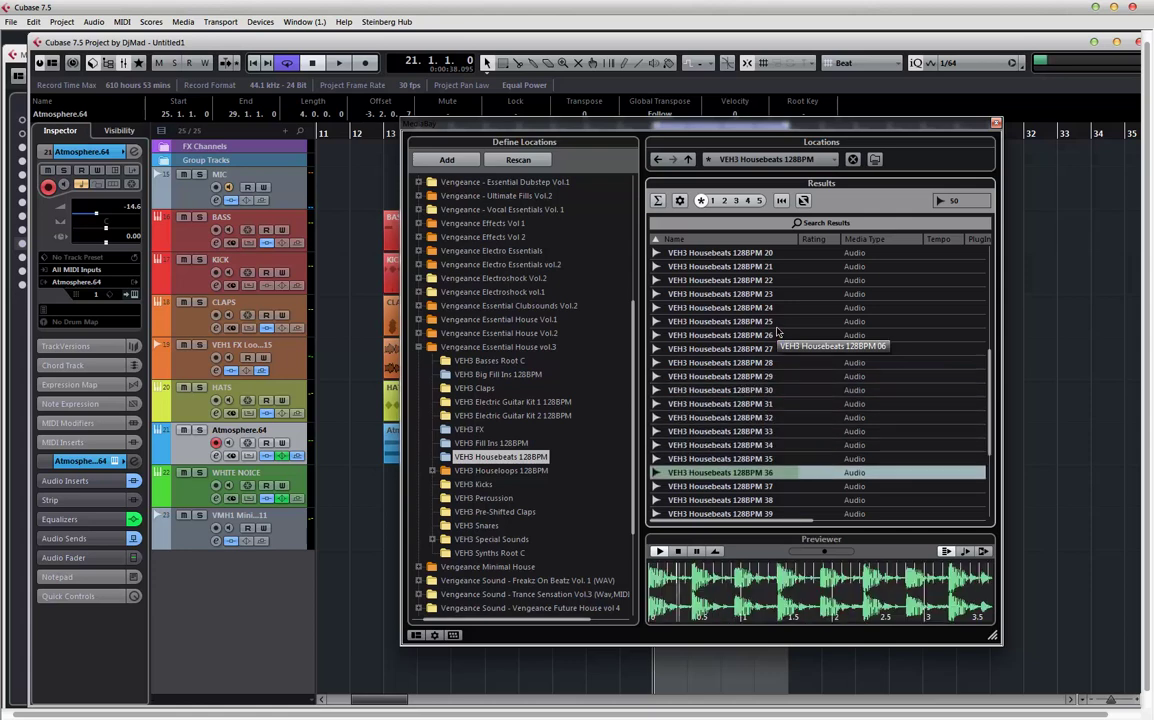
key("Down")
key("Down")
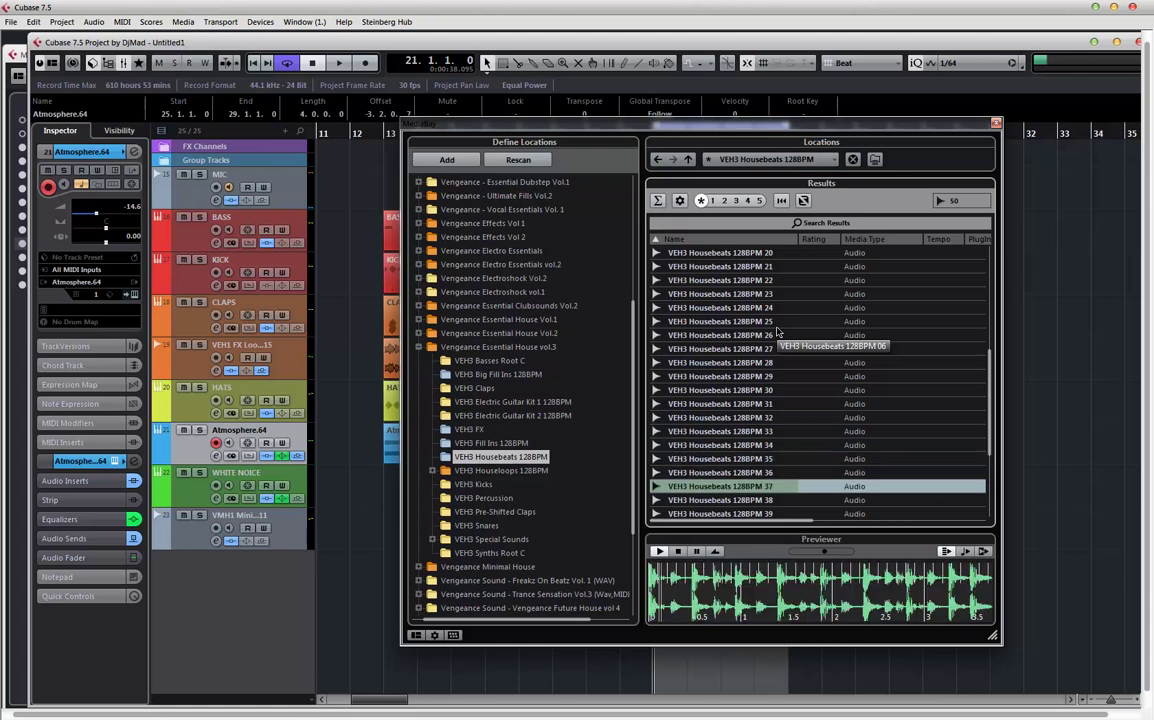
key("Down")
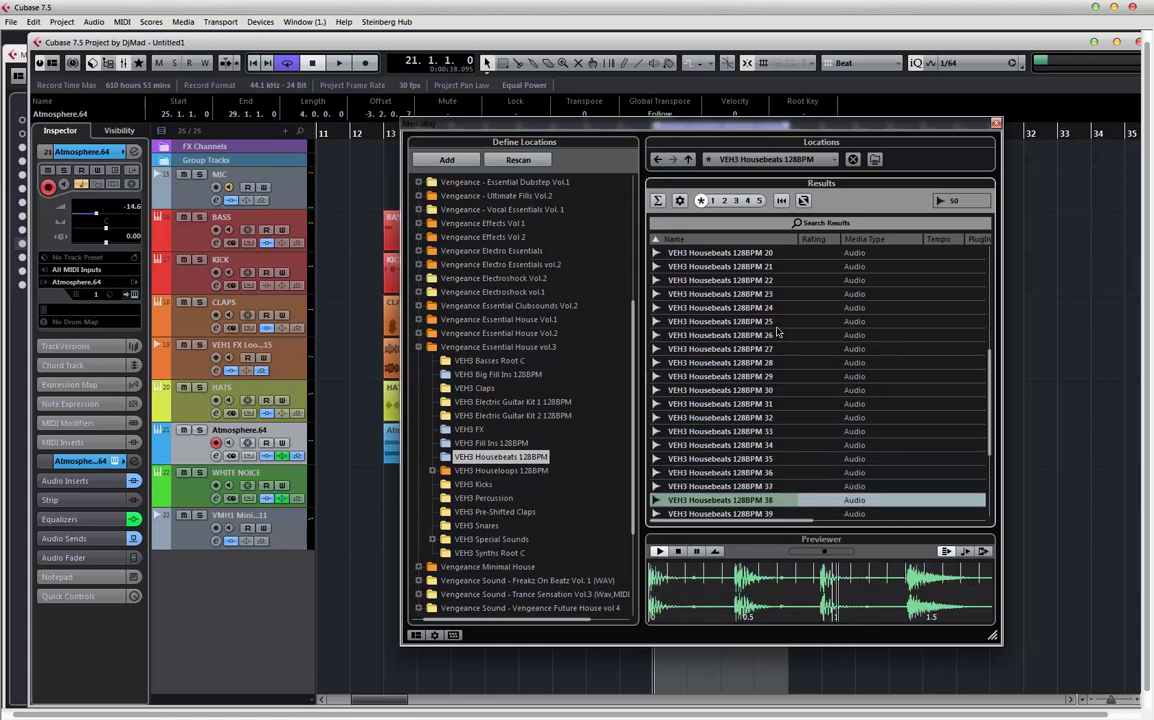
key("Down")
key("Down")
key("Down")
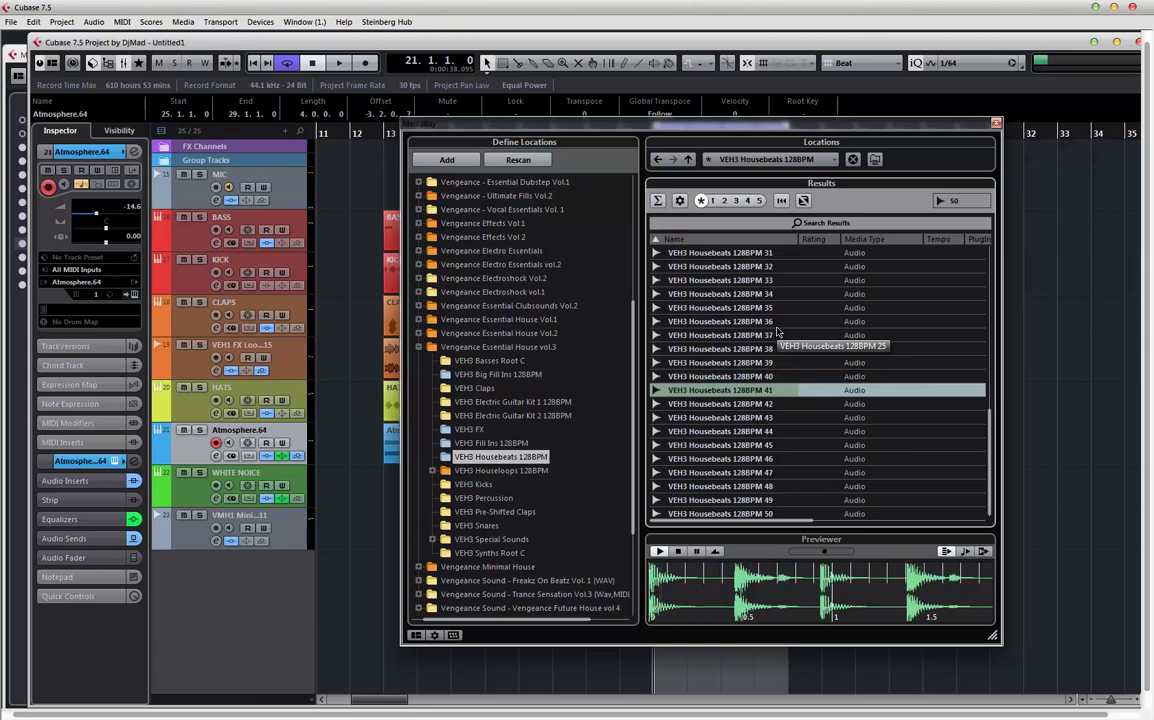
key("Down")
key("Down")
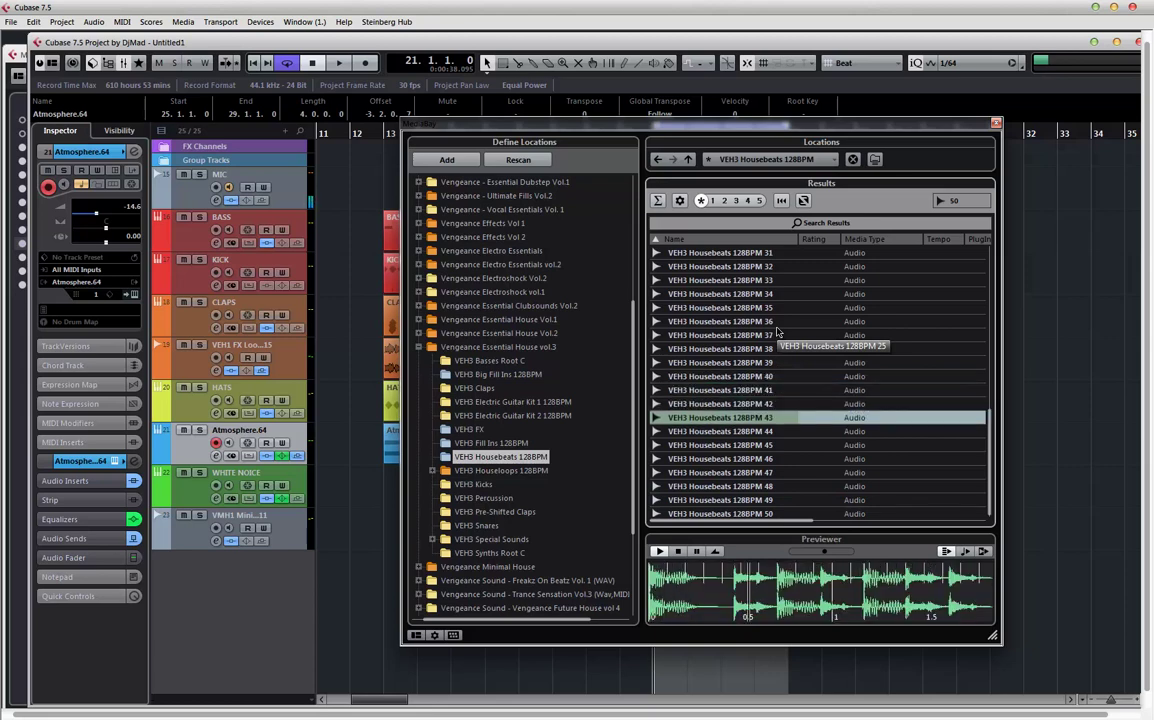
key("Down")
key("Down")
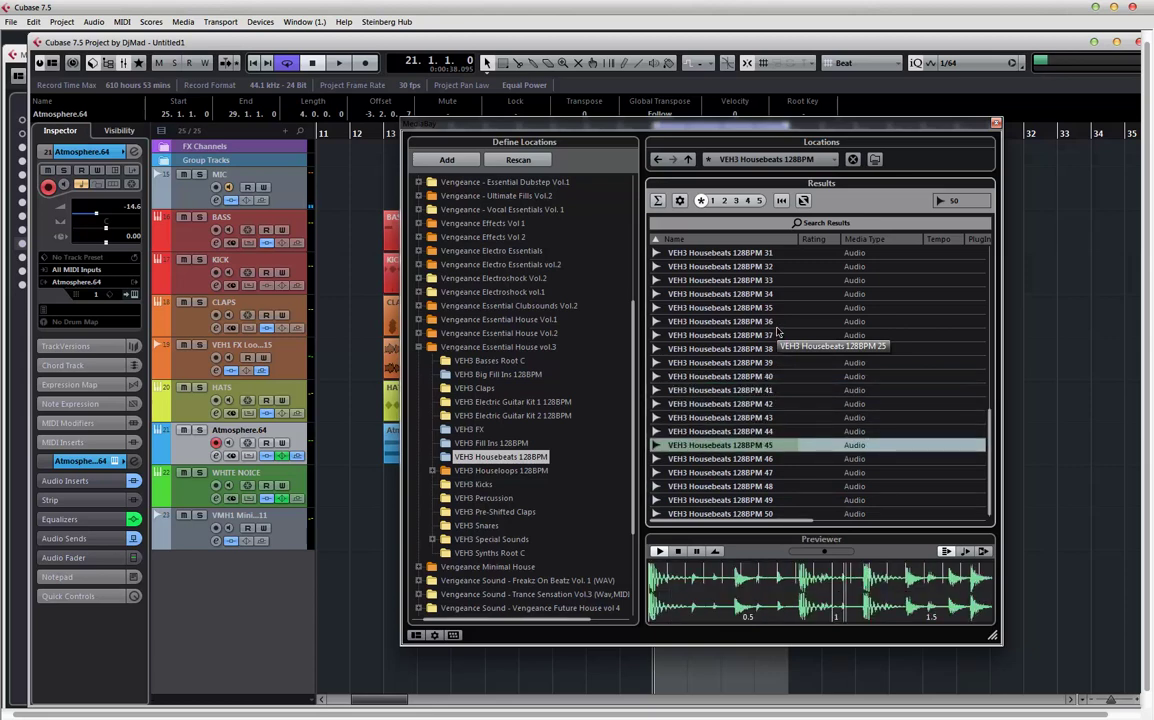
key("Down")
key("Down")
key("Down")
key("Down")
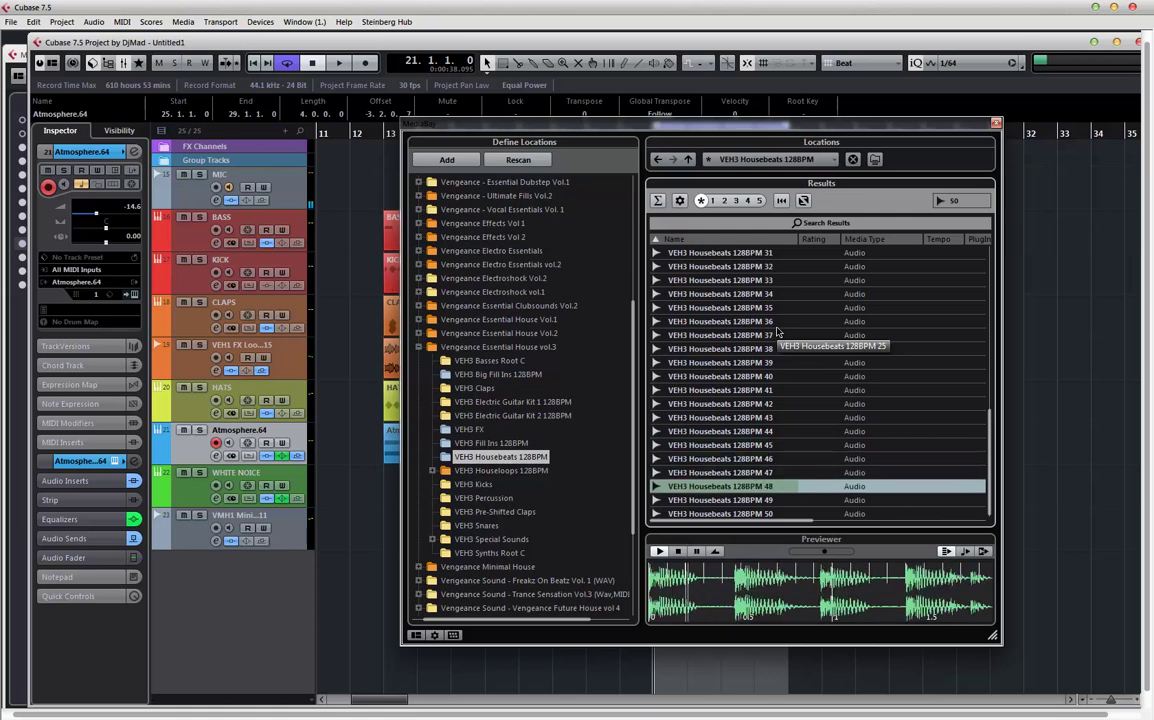
key("Down")
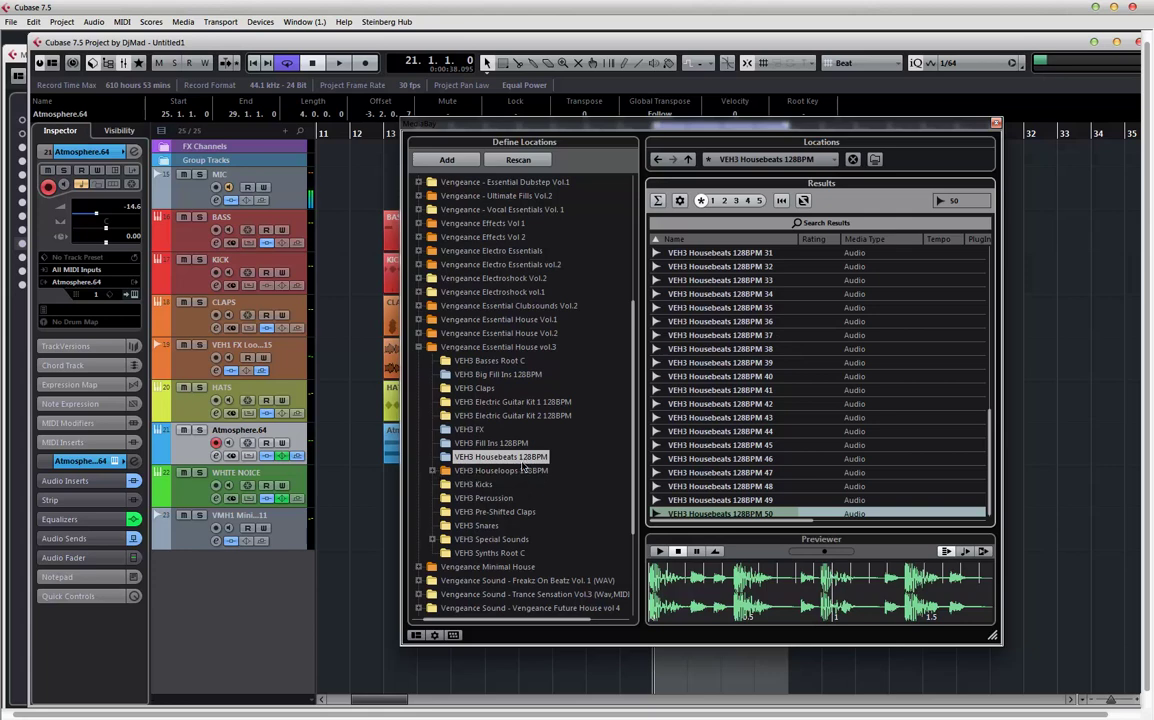
- Open the VEH3 Fill Ins 128BPM folder and audition its fills from 031 down to 037
left_click(460, 444)
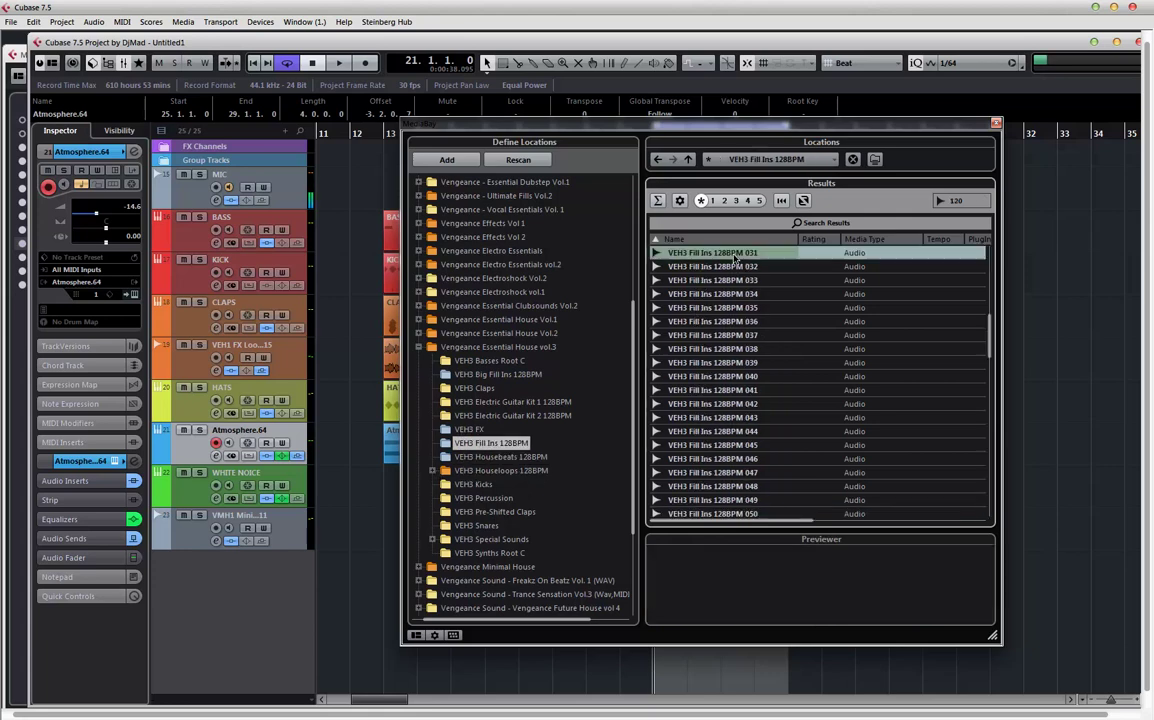
key("Down")
key("Down")
key("Down")
key("Down")
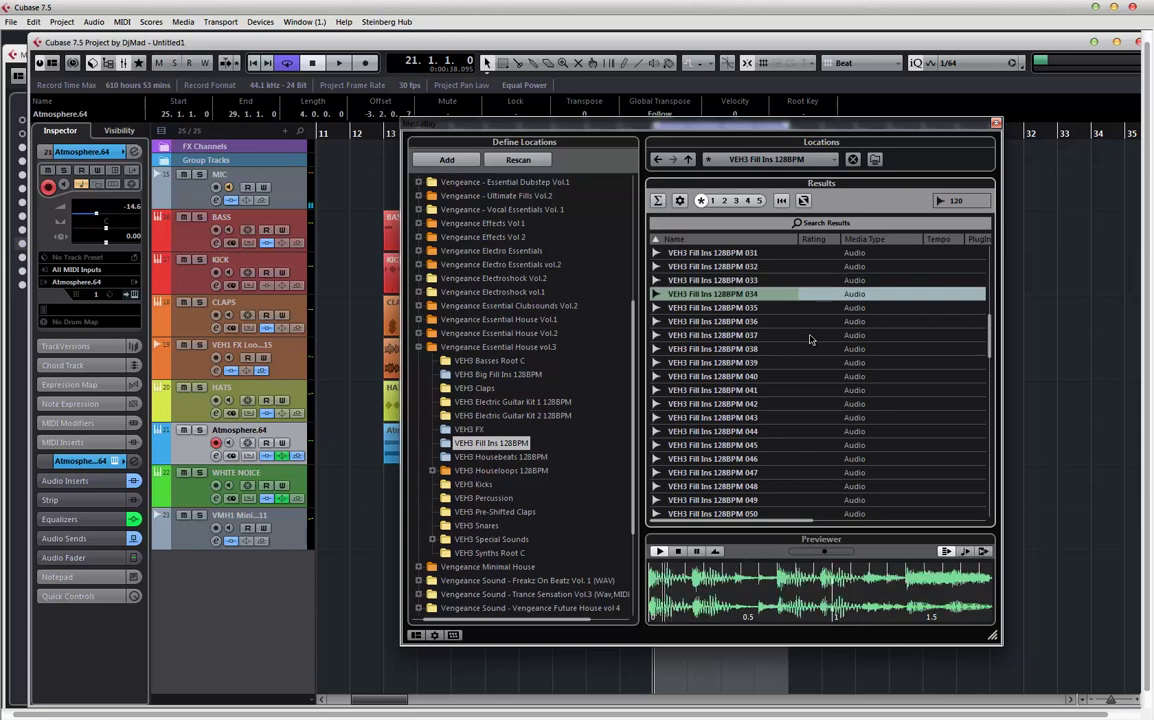
key("Down")
key("Down")
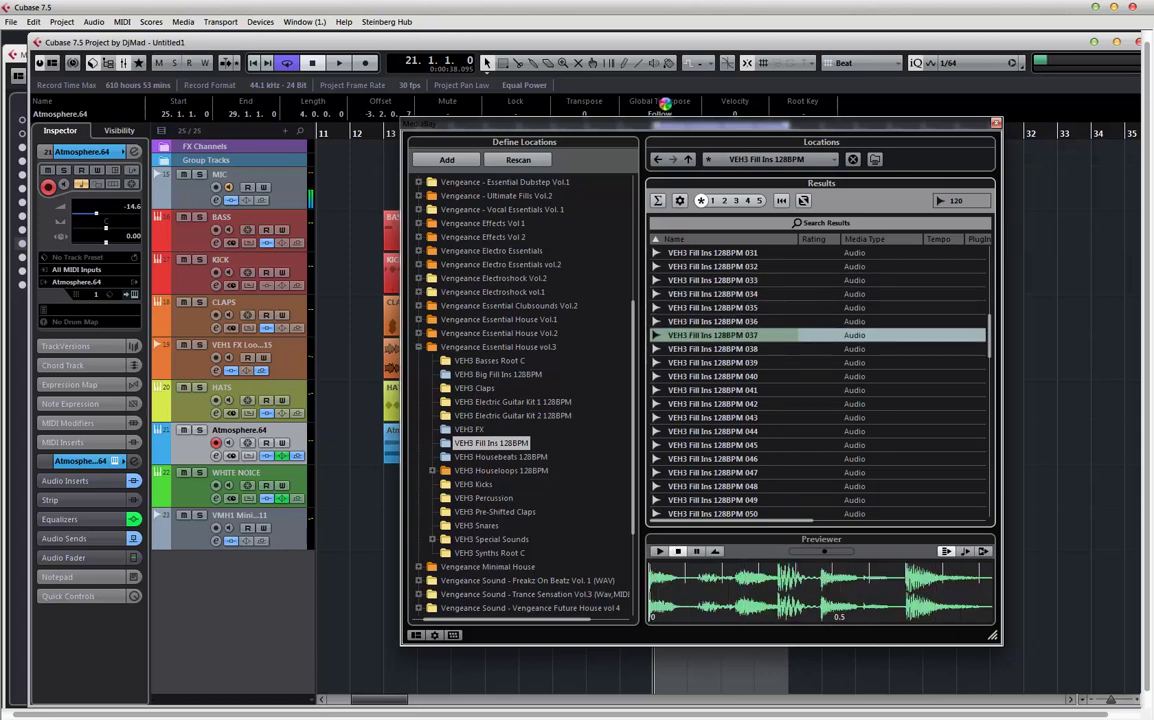
- Place VEH3 Fill Ins 128BPM 037 at bar 21 on a new track below the VMH1 Minimal Fills track
left_click_drag(588, 125, 948, 92)
left_click_drag(927, 319, 663, 568)
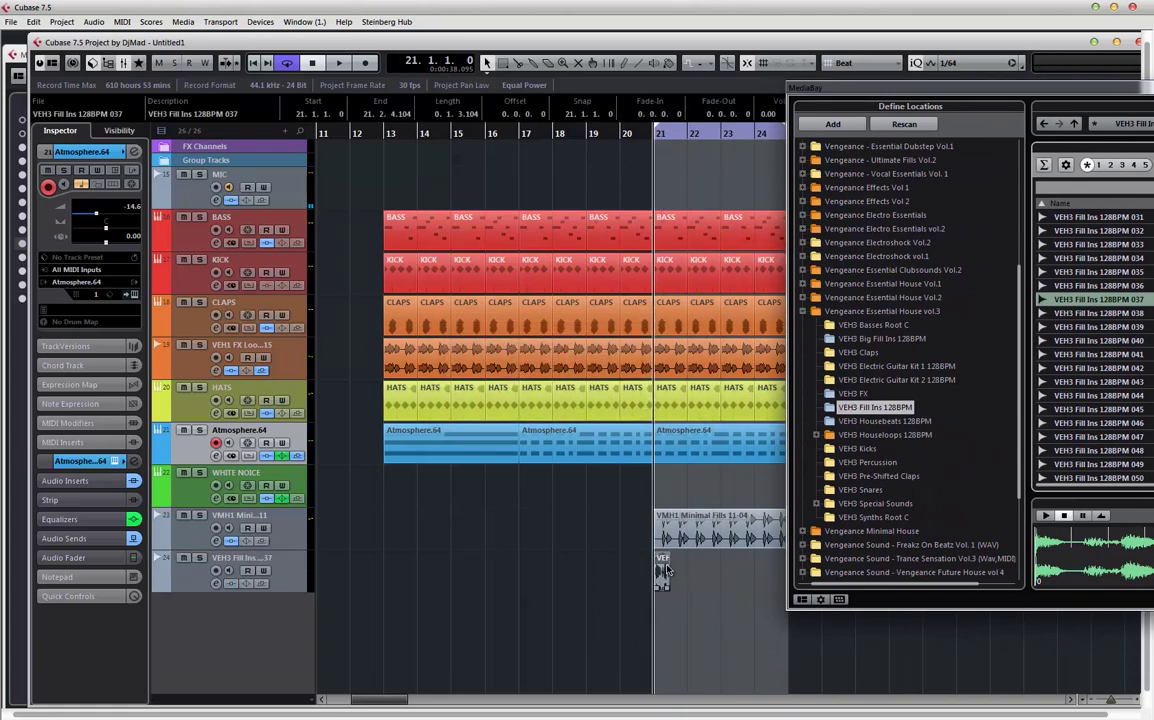
key("ctrl+z")
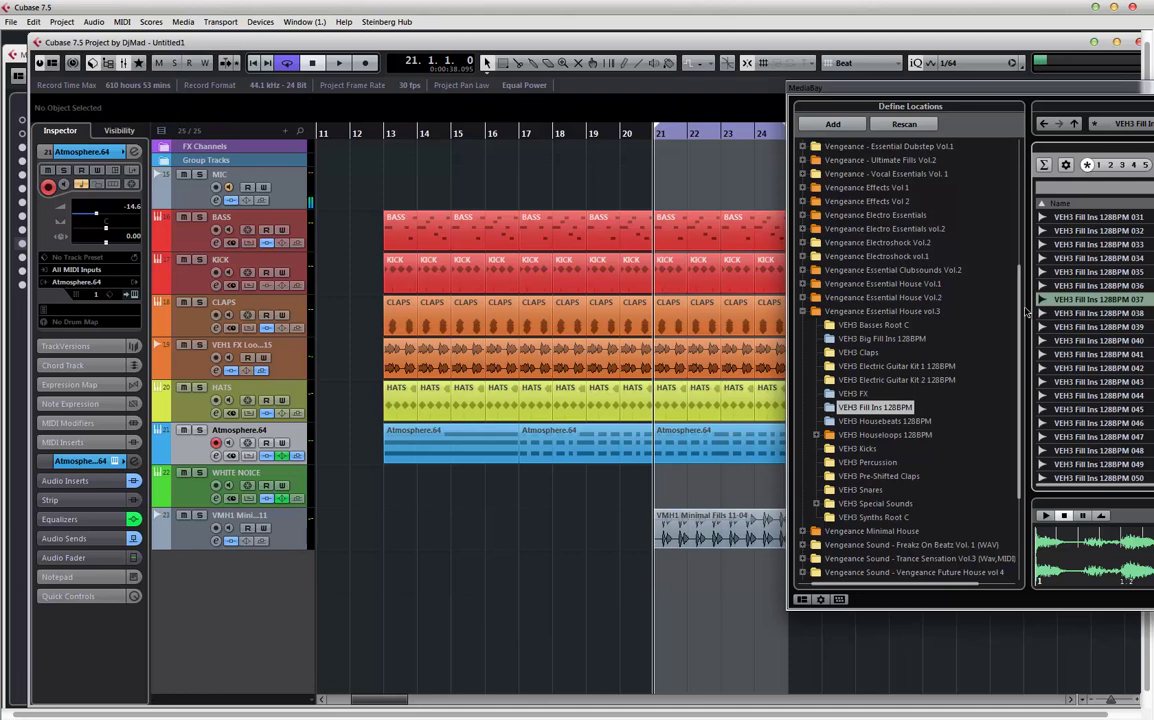
left_click_drag(1086, 304, 663, 568)
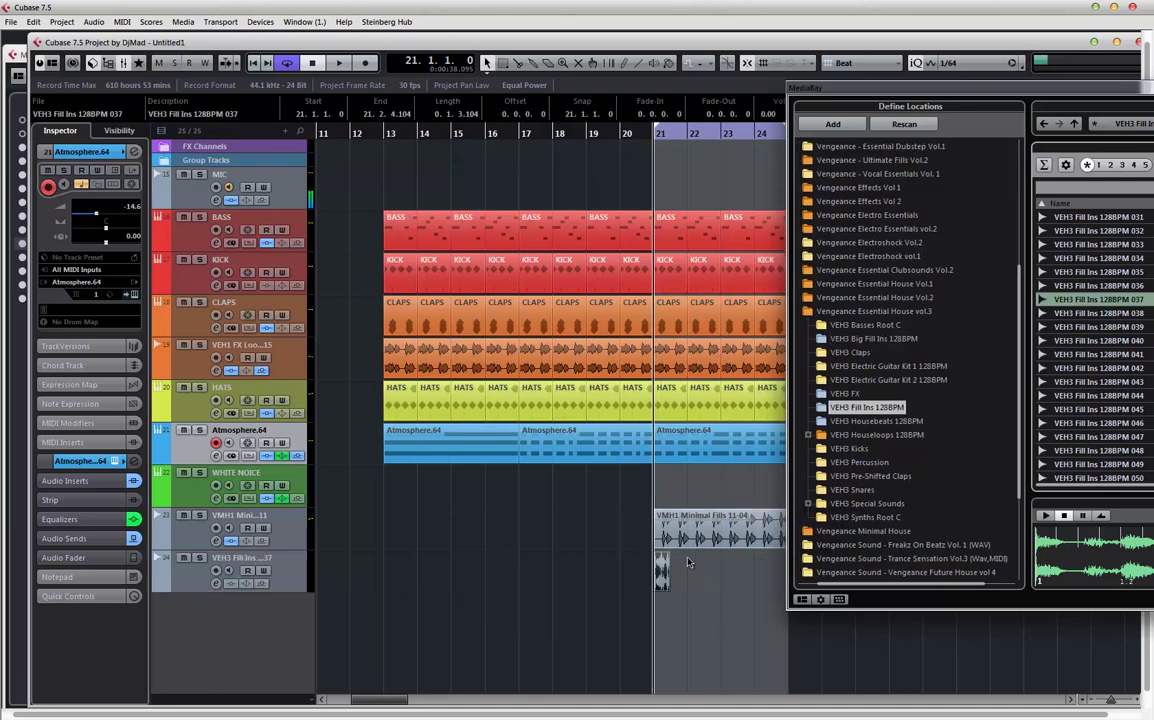
- Clear MediaBay from the arrangement, set the cycle range to the new VEH3 Fill Ins event and play it in context
key("h")
key("h")
key("h")
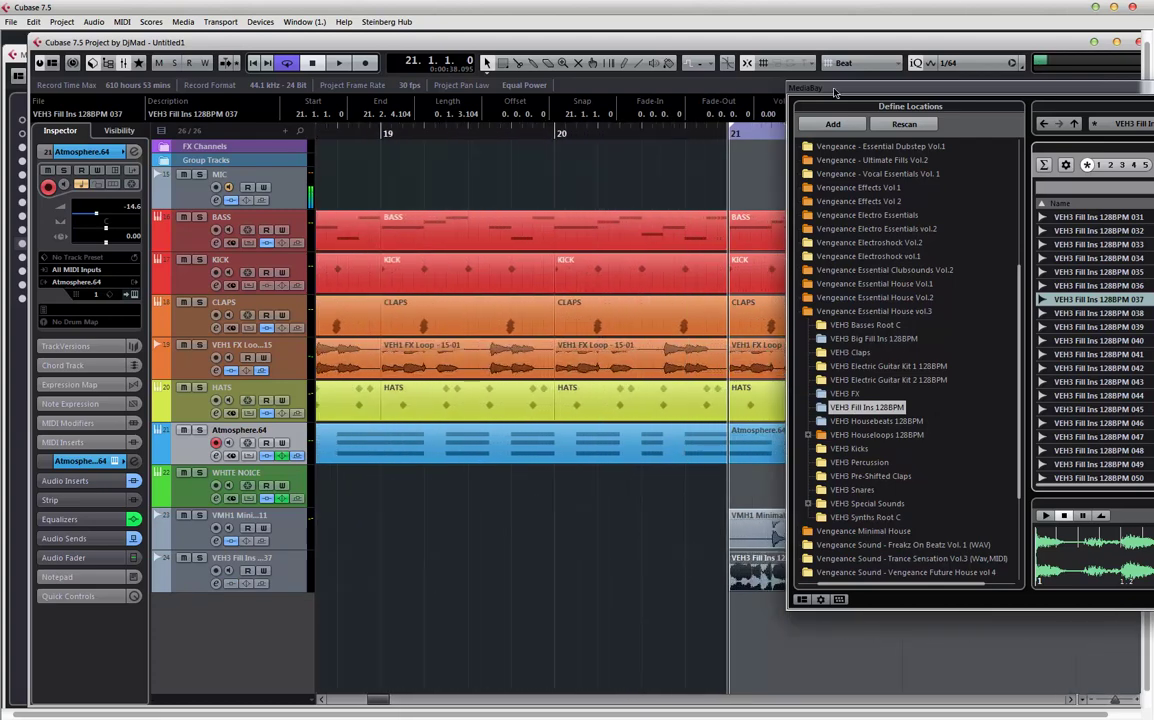
left_click_drag(891, 94, 1150, 308)
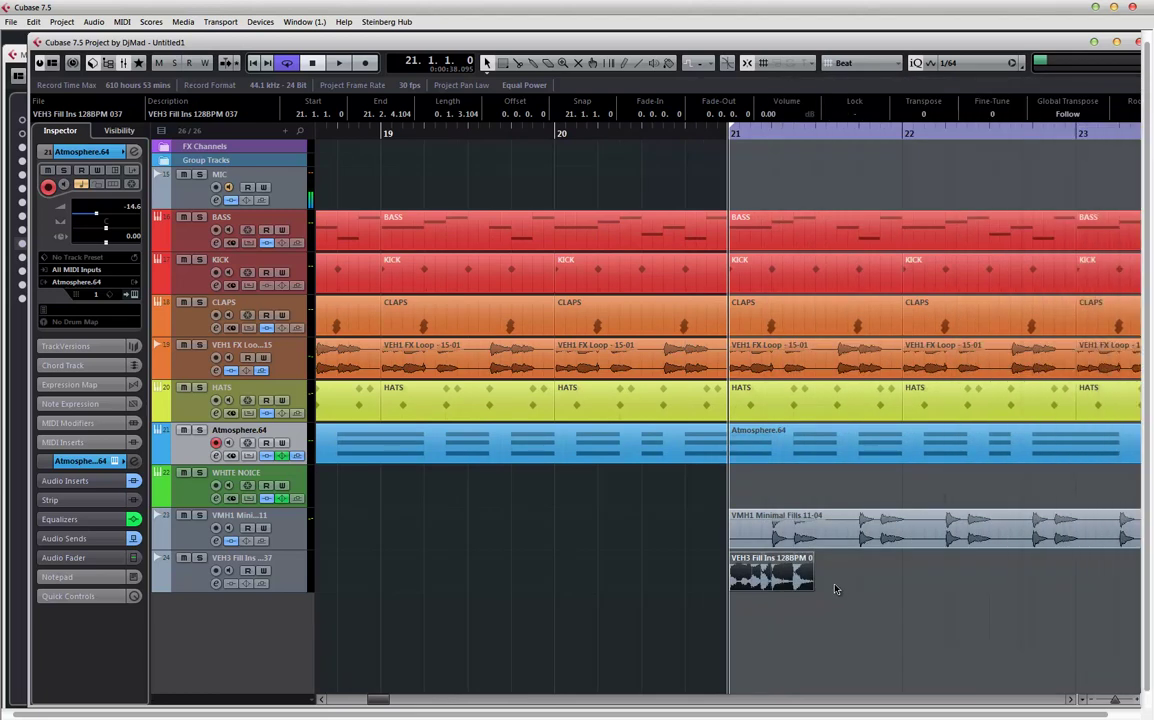
scroll(858, 578, "right", 3)
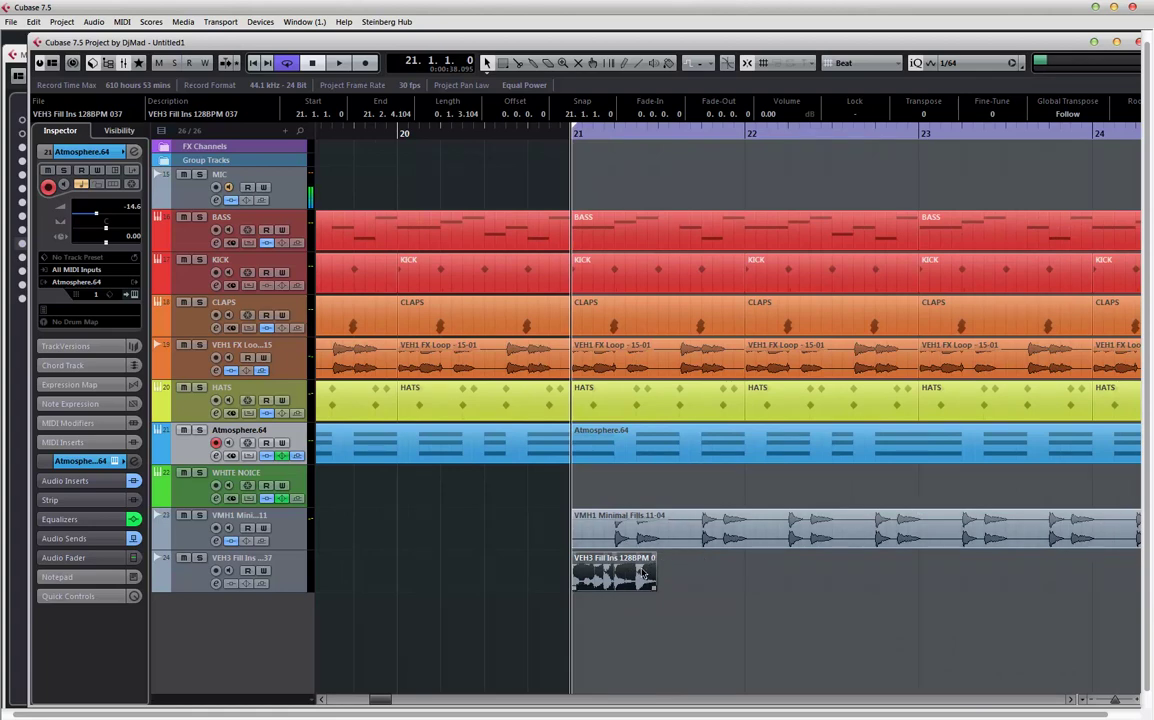
key("p")
key("space")
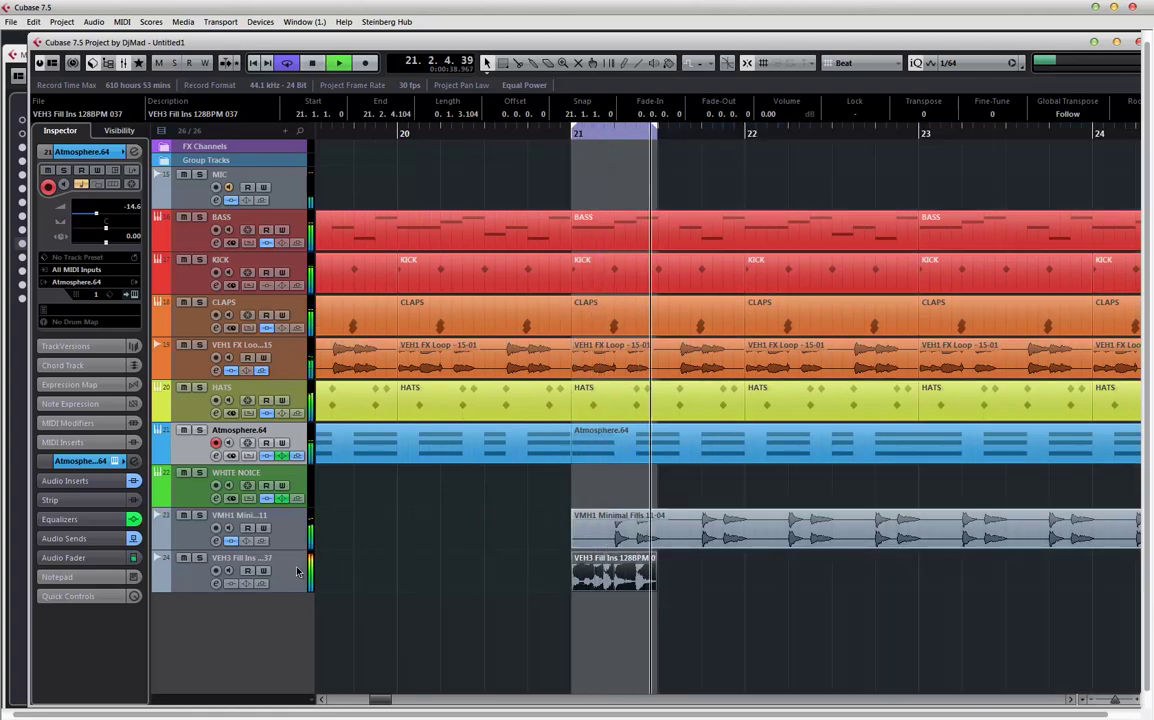
- Lower the VEH3 Fill Ins 128BPM 037 channel to -4.46 dB in the MixConsole
left_click(400, 560)
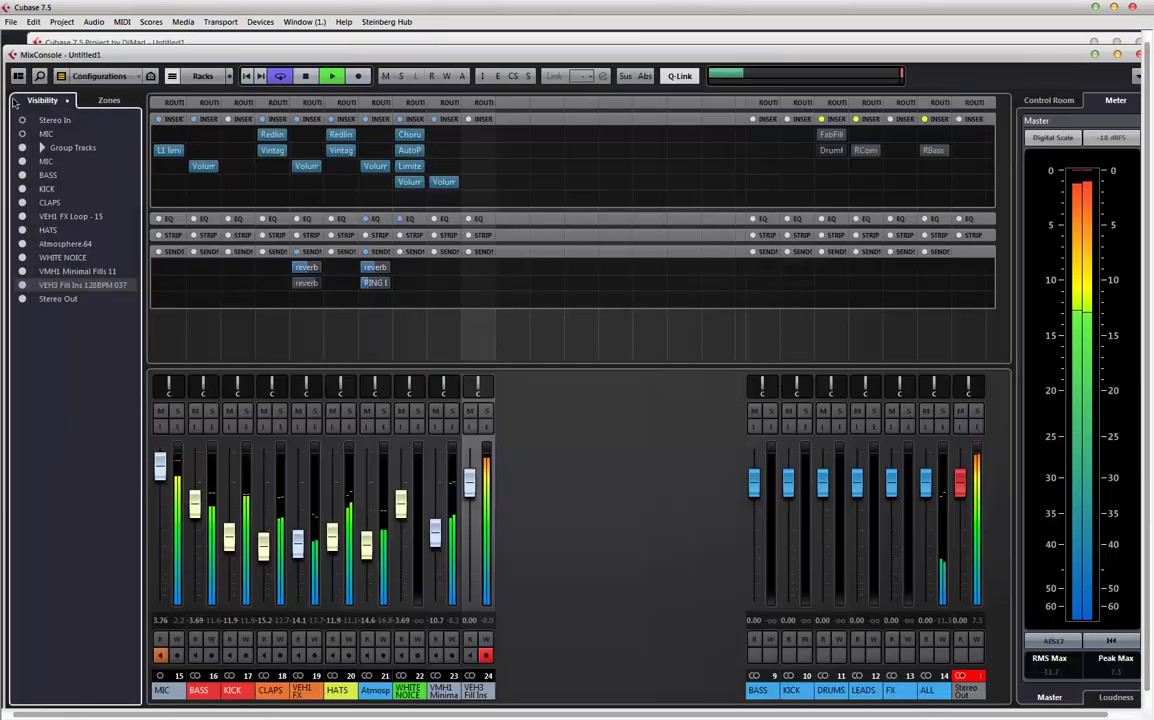
key("F3")
left_click_drag(474, 485, 474, 513)
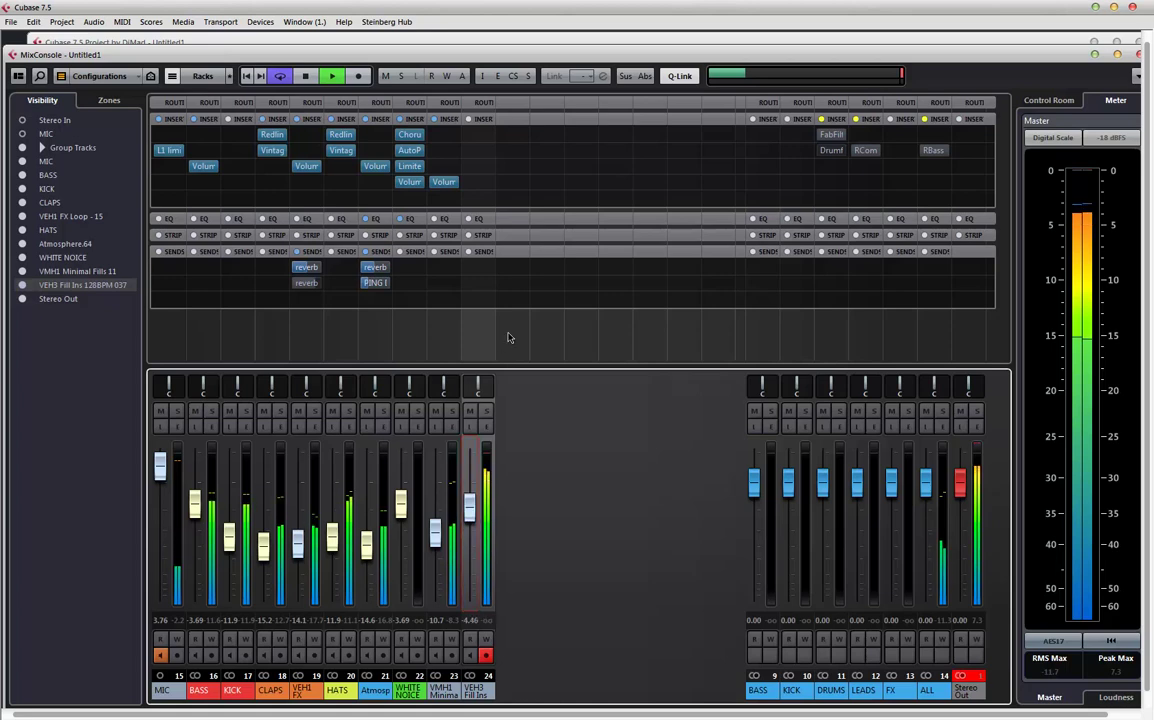
- Copy the VolumeShaper insert from VMH1 Minimal Fills 11 to the VEH3 Fill Ins 128BPM 037 channel and lower that channel to -7.25 dB
left_click_drag(445, 187, 479, 182)
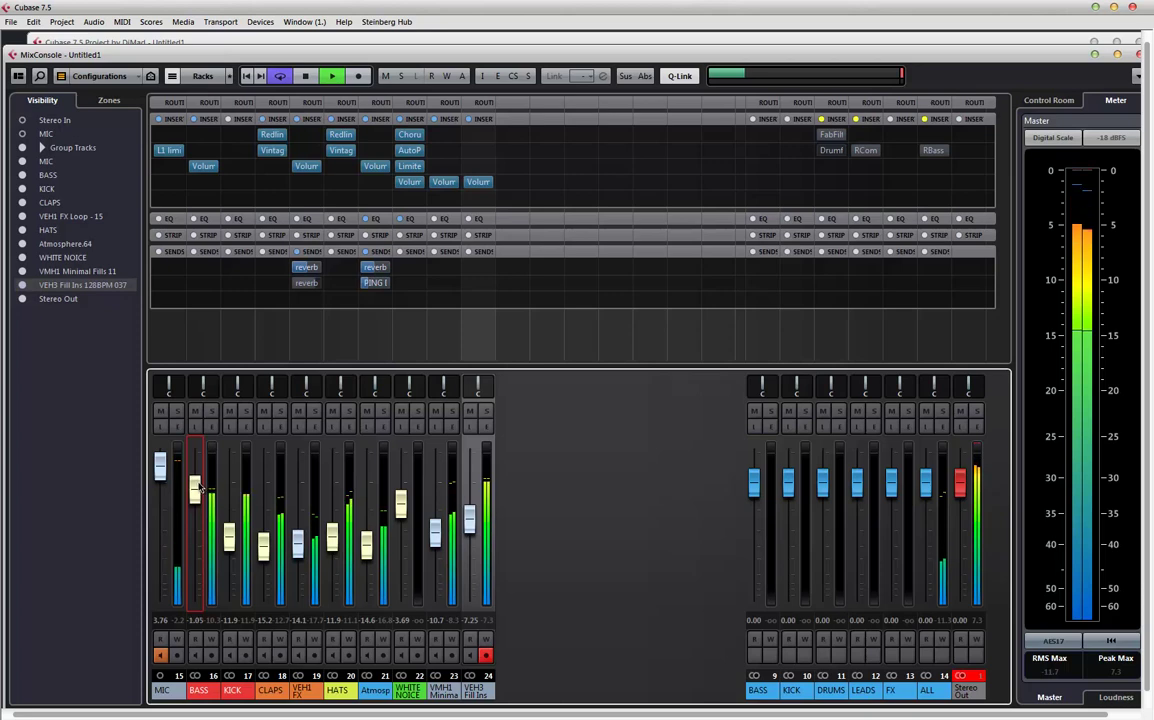
- Check BASS in solo, rebalance BASS to -4.14 dB and KICK to -8.56 dB, and stop playback
left_click(212, 411)
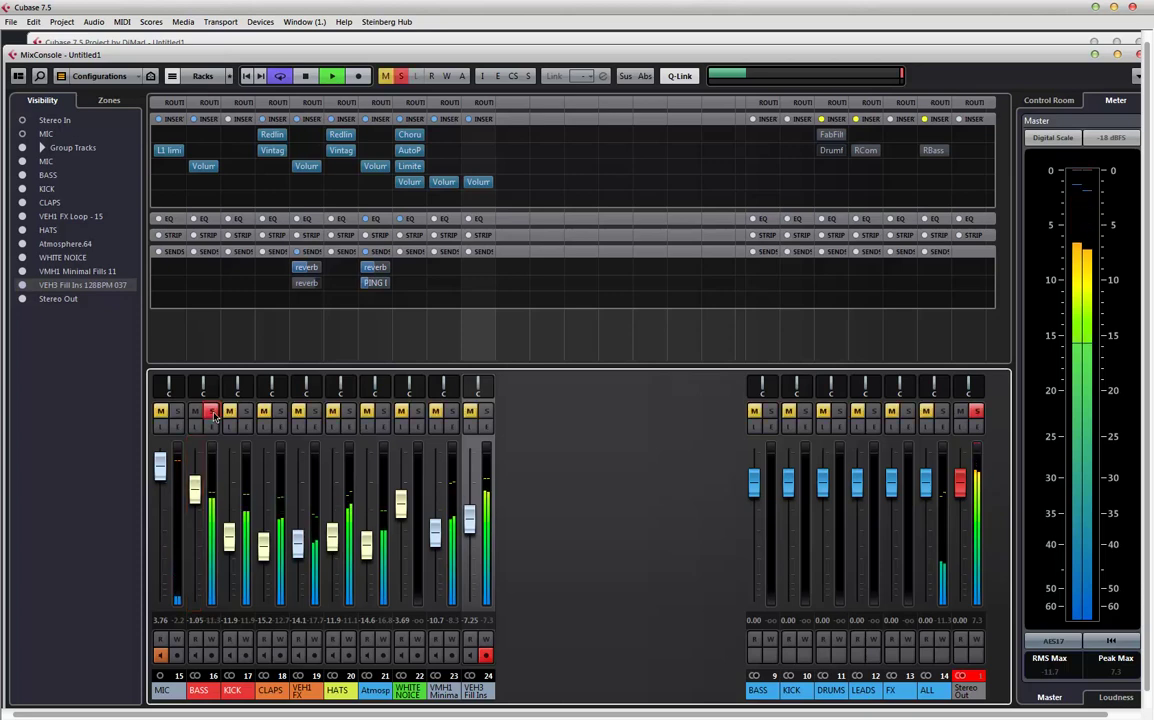
left_click_drag(199, 460, 197, 507)
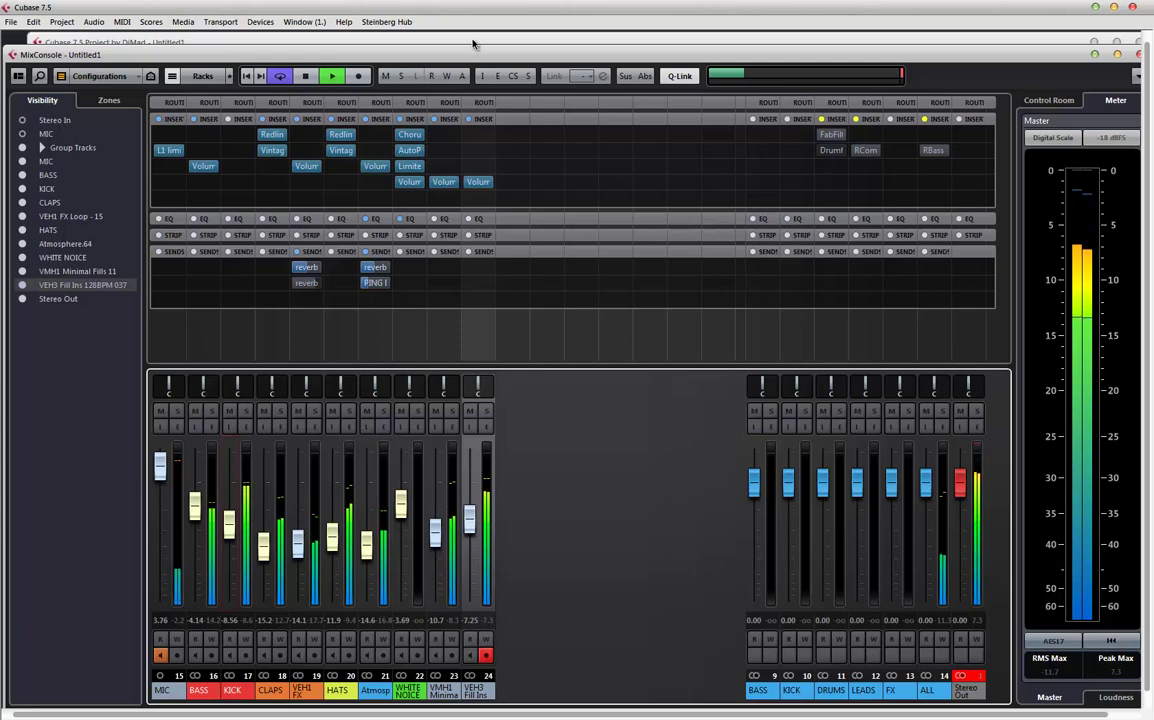
key("space")
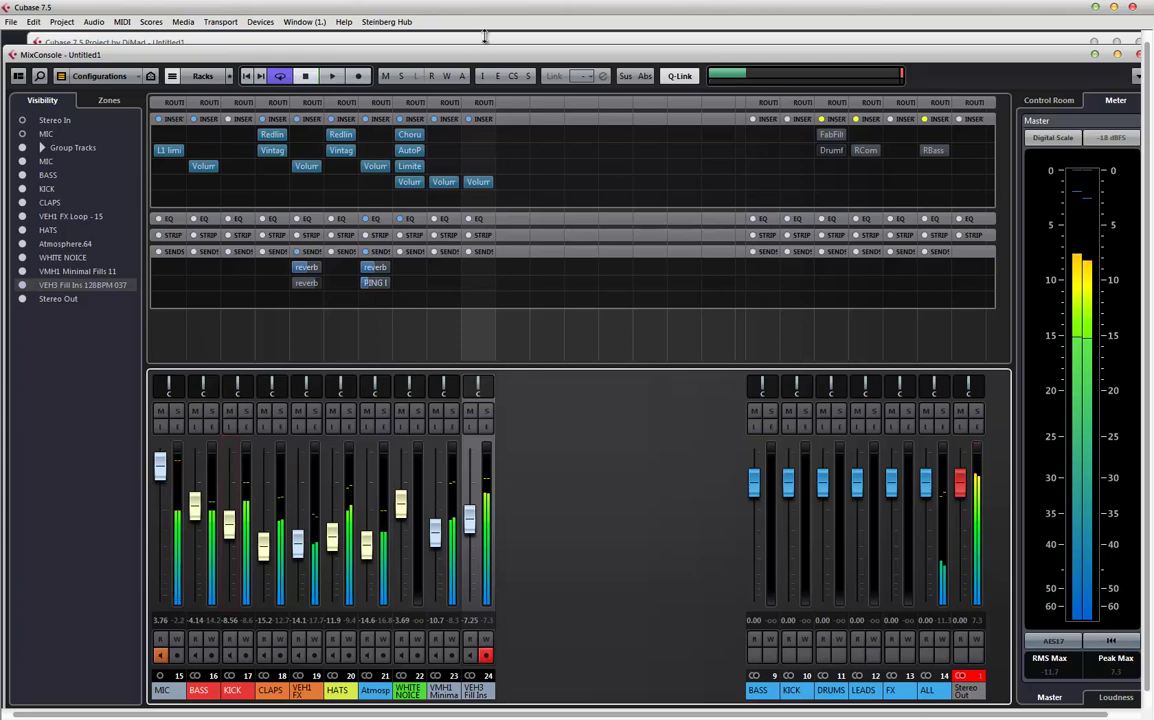
- Return to the arrangement and duplicate the VEH3 Fill Ins event repeatedly from bar 21 towards bar 29
left_click(484, 38)
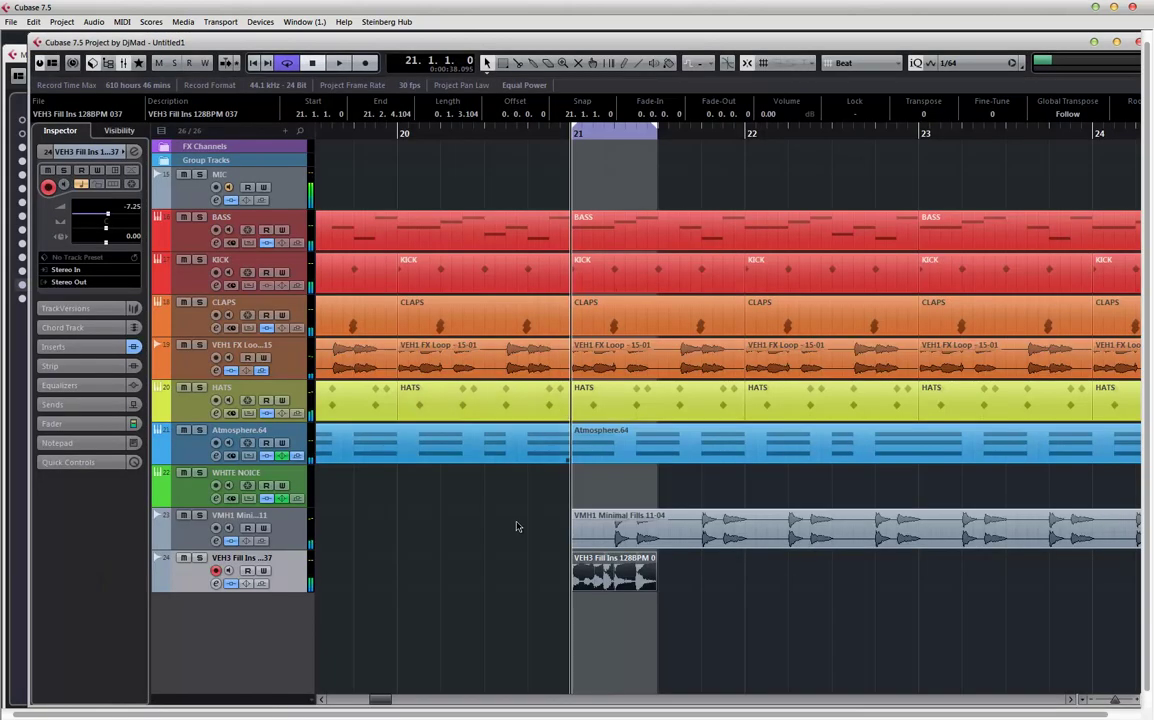
left_click(516, 527)
key("g")
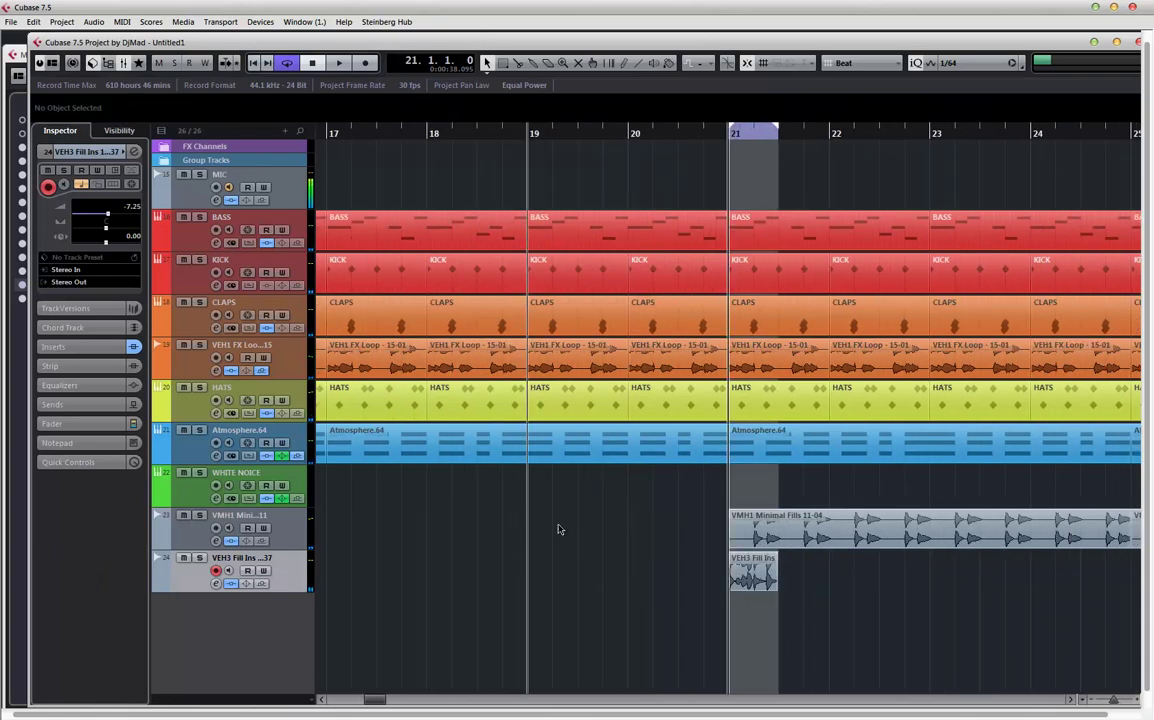
scroll(600, 585, "right", 5)
left_click(543, 583)
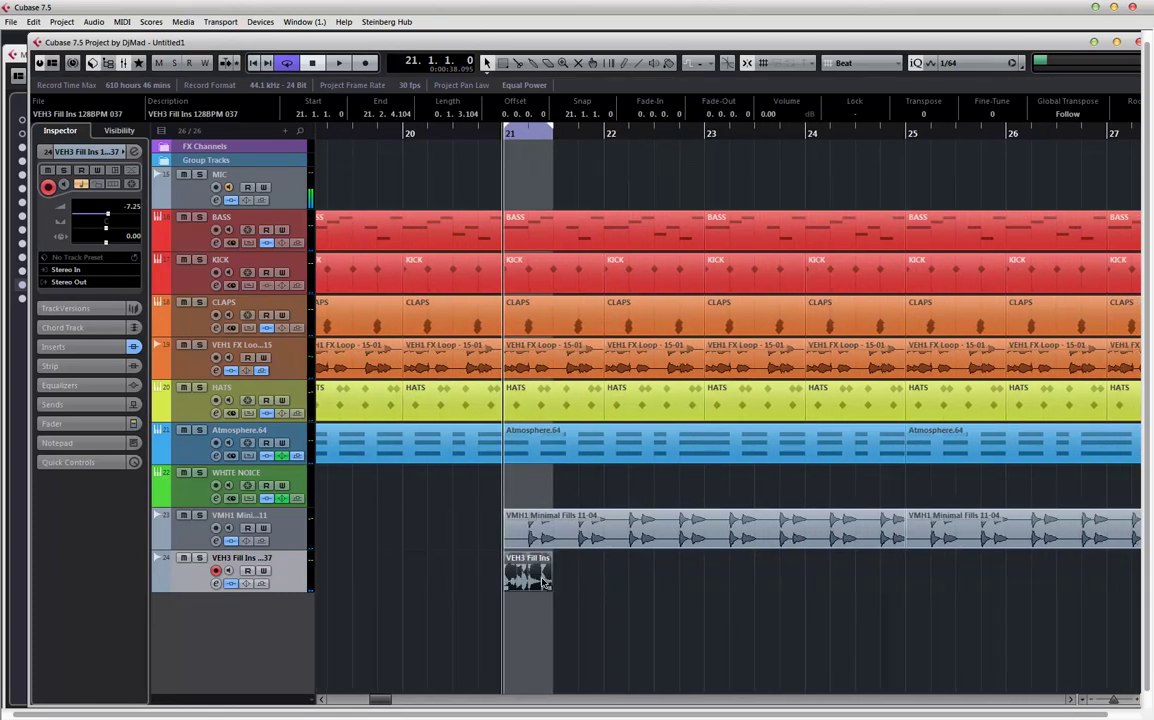
key("ctrl+d")
key("ctrl+d")
key("ctrl+d")
key("ctrl+d")
key("ctrl+d")
key("ctrl+d")
key("ctrl+d")
key("g")
key("g")
key("g")
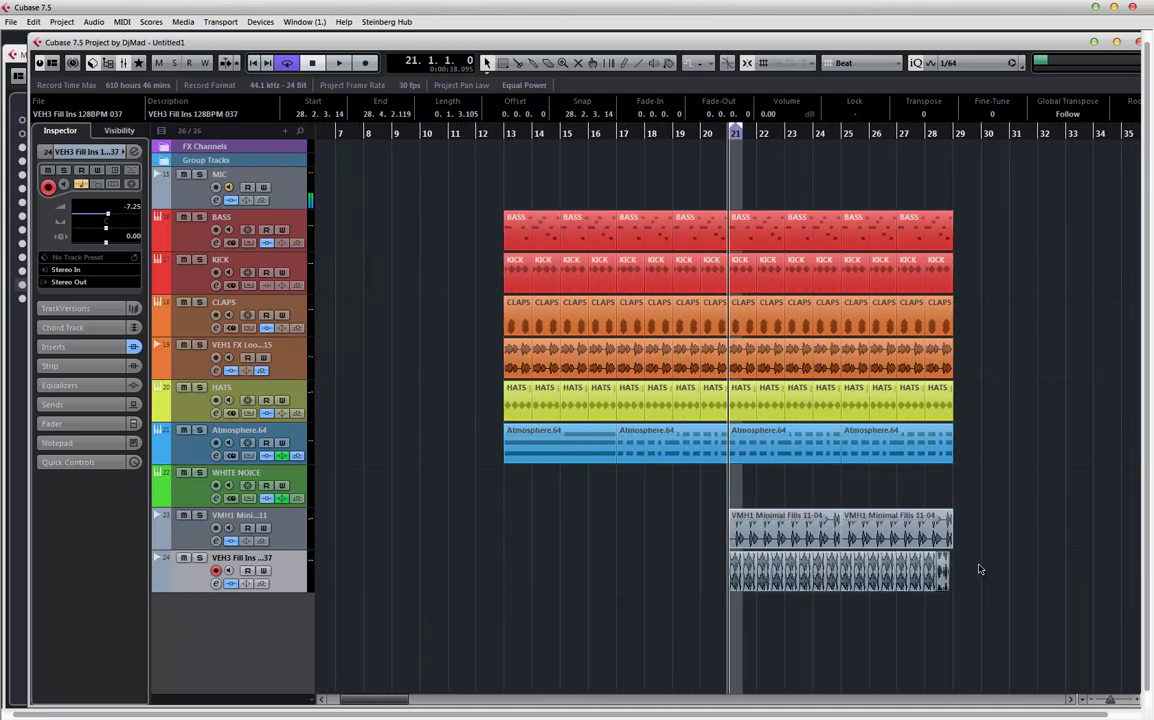
- Audition the repeated fills with the cycle range extended into bar 24, and remove all copies except the first event
key("Delete")
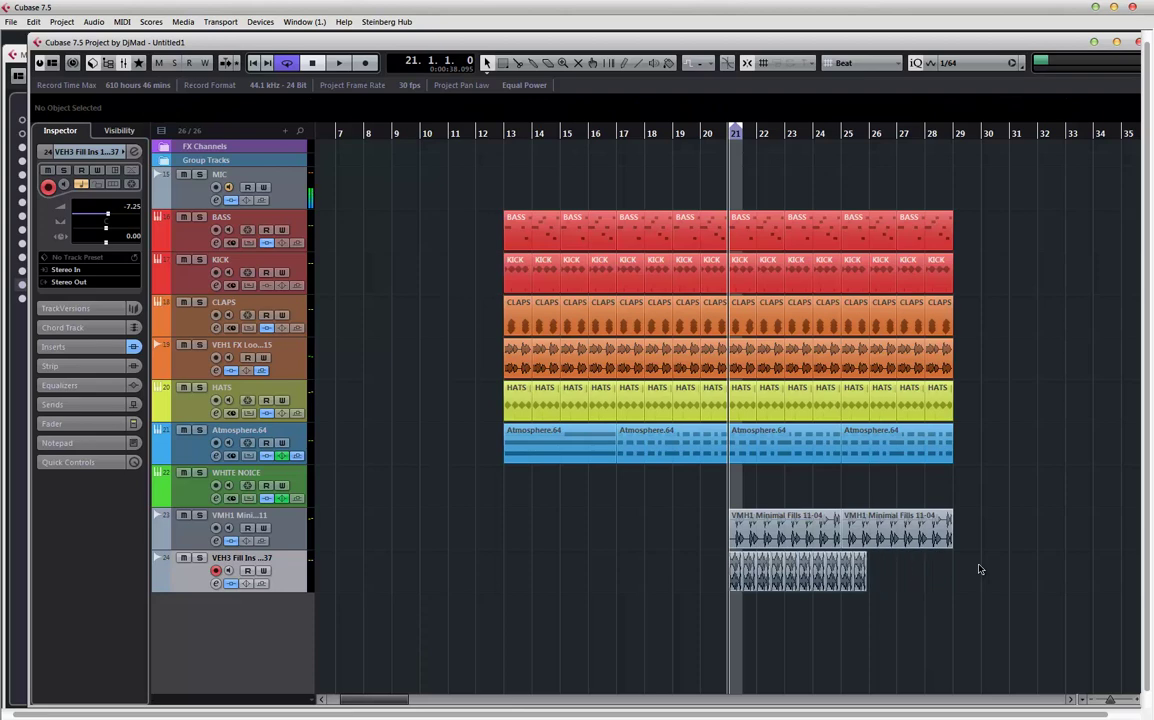
key("h")
key("h")
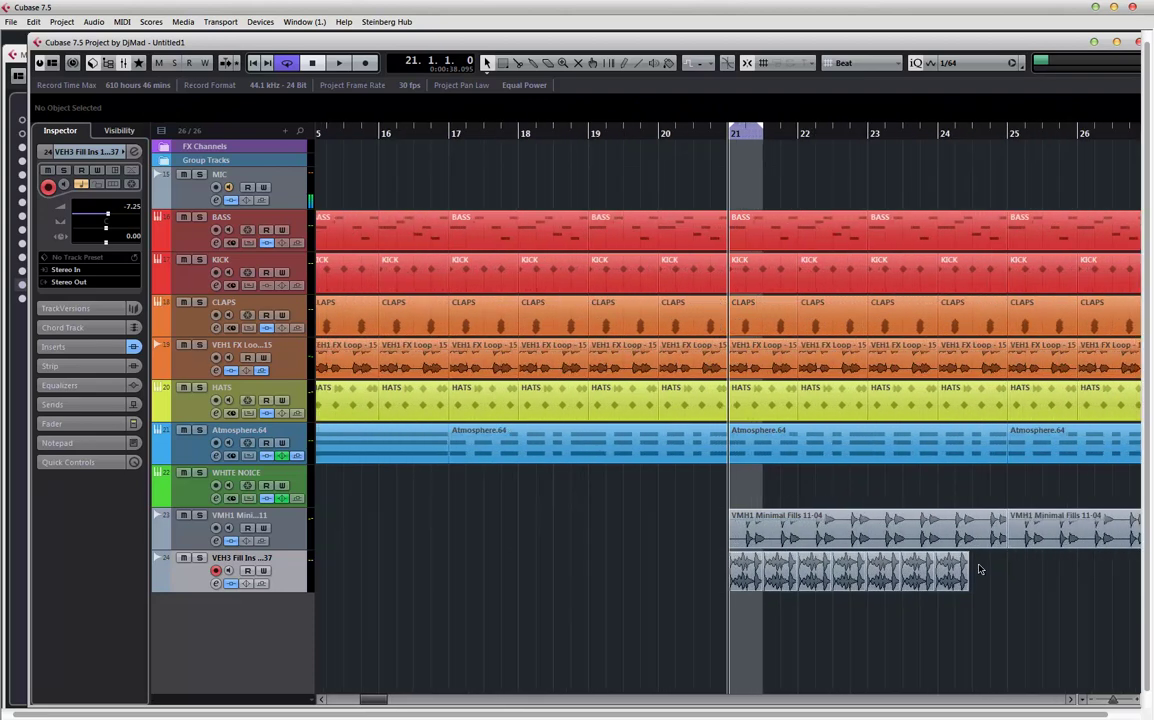
key("space")
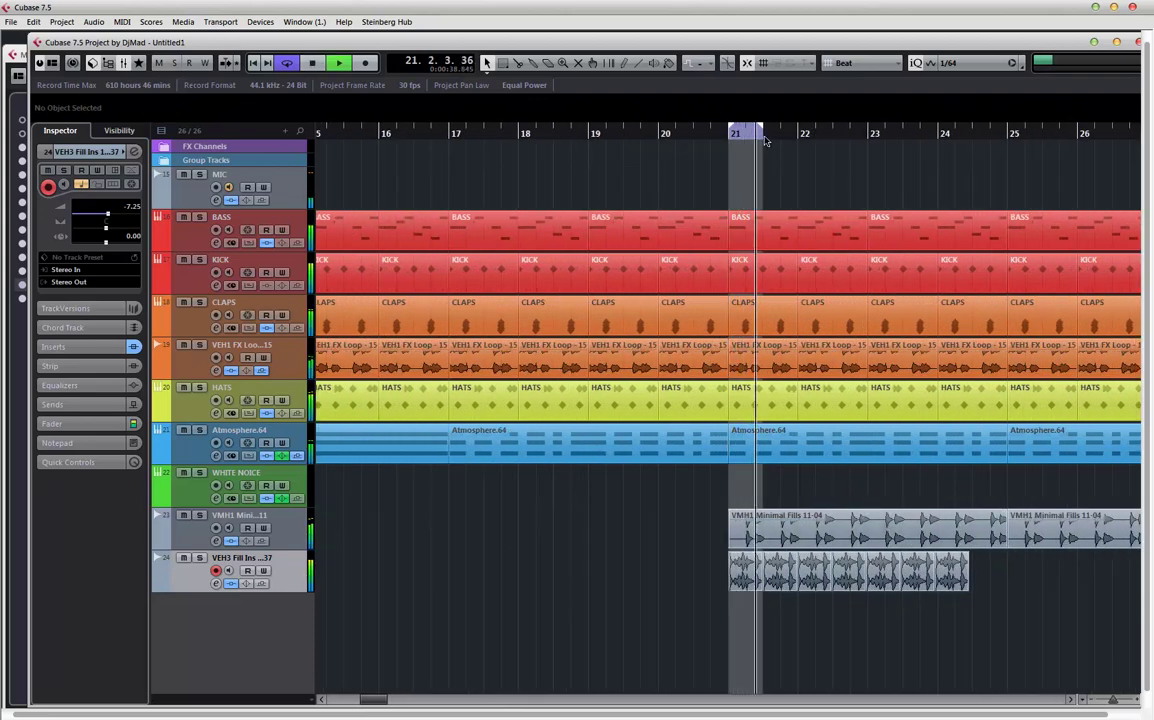
key("space")
left_click_drag(765, 130, 971, 130)
key("space")
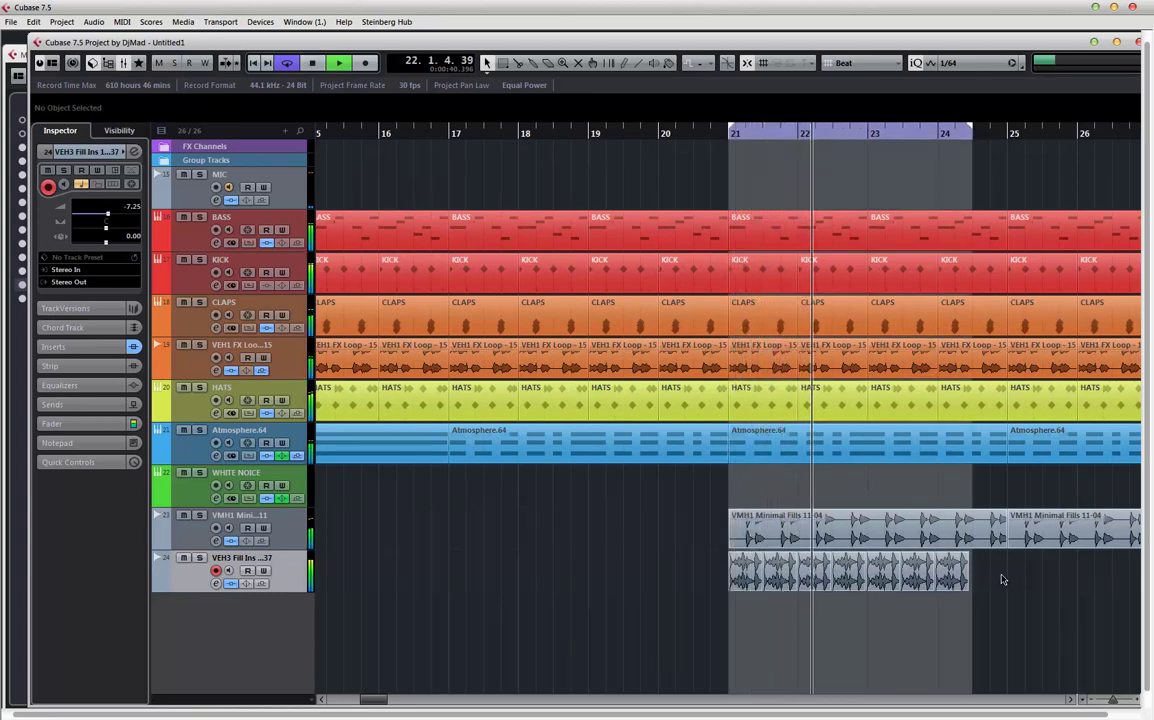
key("space")
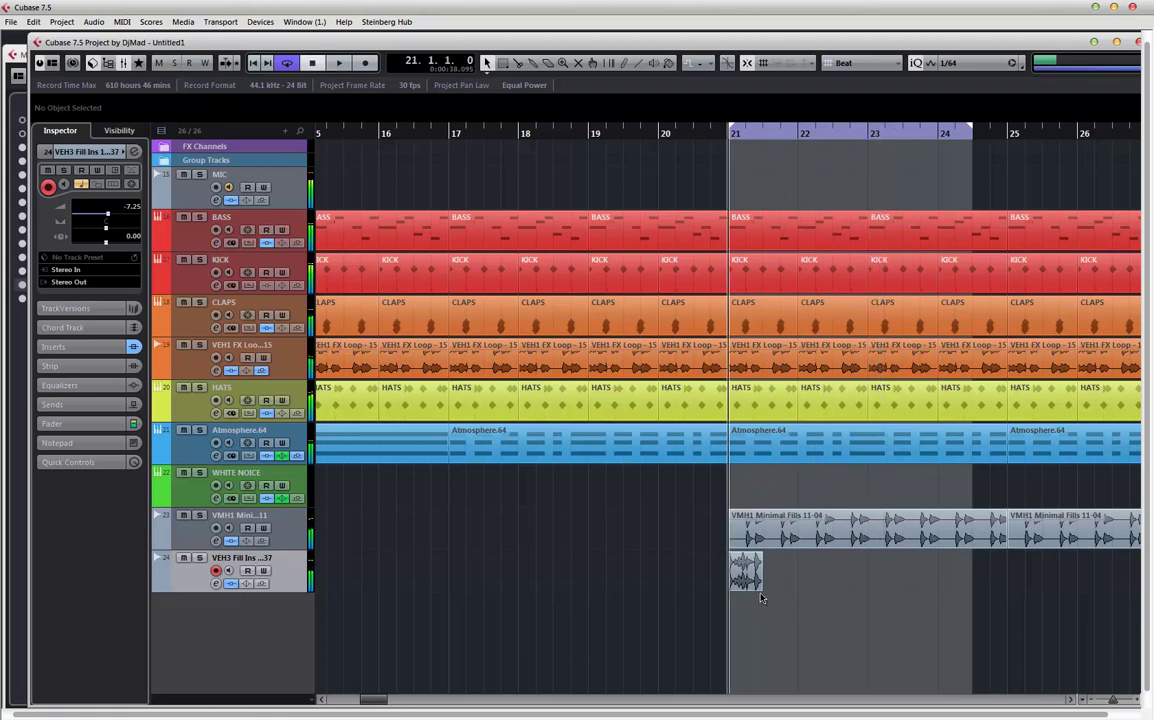
- Free-warp the VEH3 Fill Ins sample, aligning its middle and last hits to the grid and anchoring the hit before the middle
scroll(826, 575, "right", 3)
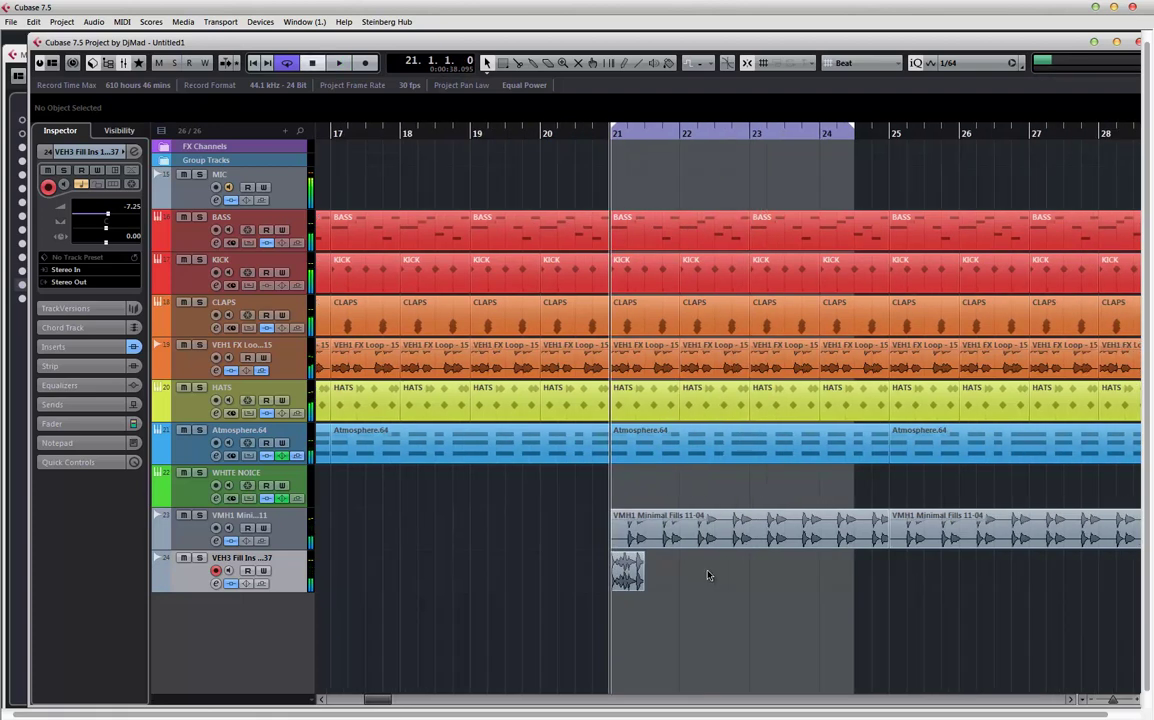
mouse_move(634, 578)
left_mouse_down()
mouse_move(665, 578)
mouse_move(637, 580)
left_mouse_up()
double_click(637, 578)
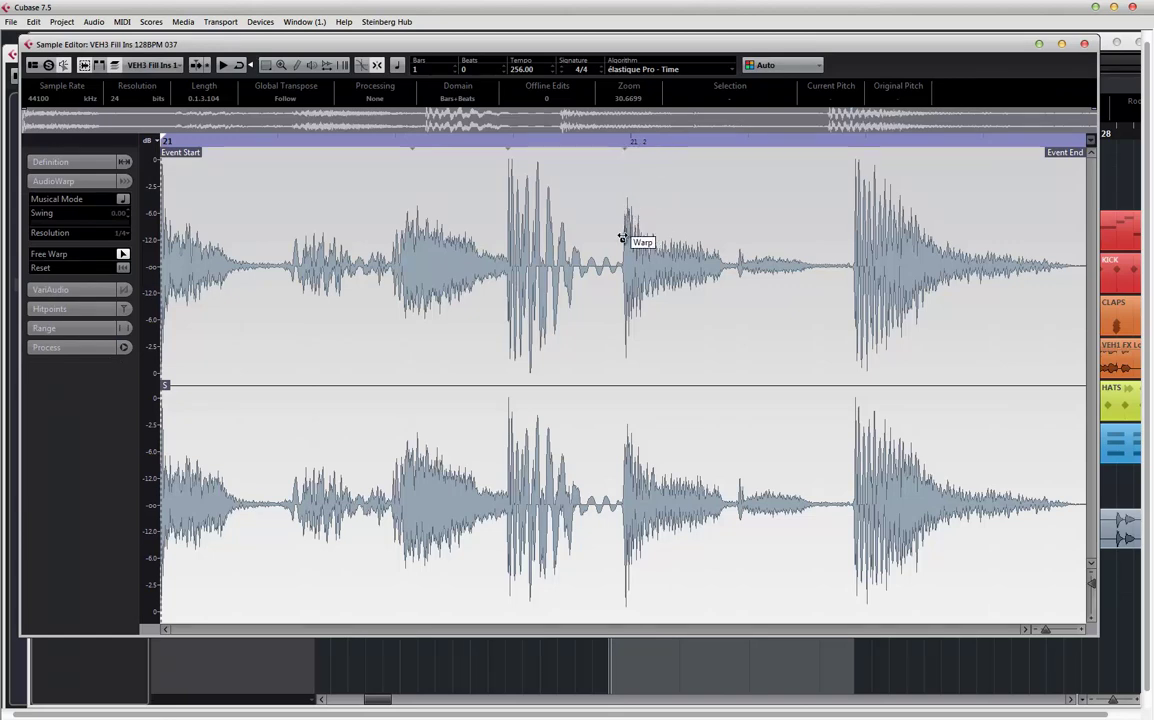
left_click(626, 185)
left_click_drag(625, 175, 631, 175)
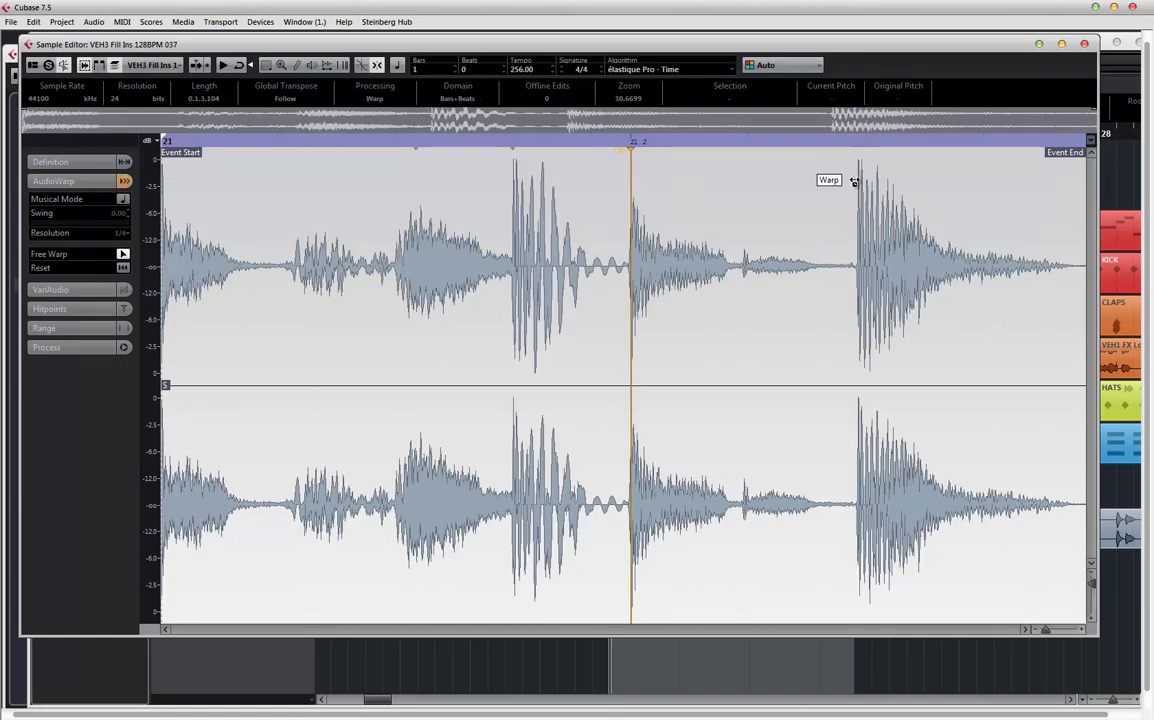
left_click_drag(857, 190, 866, 188)
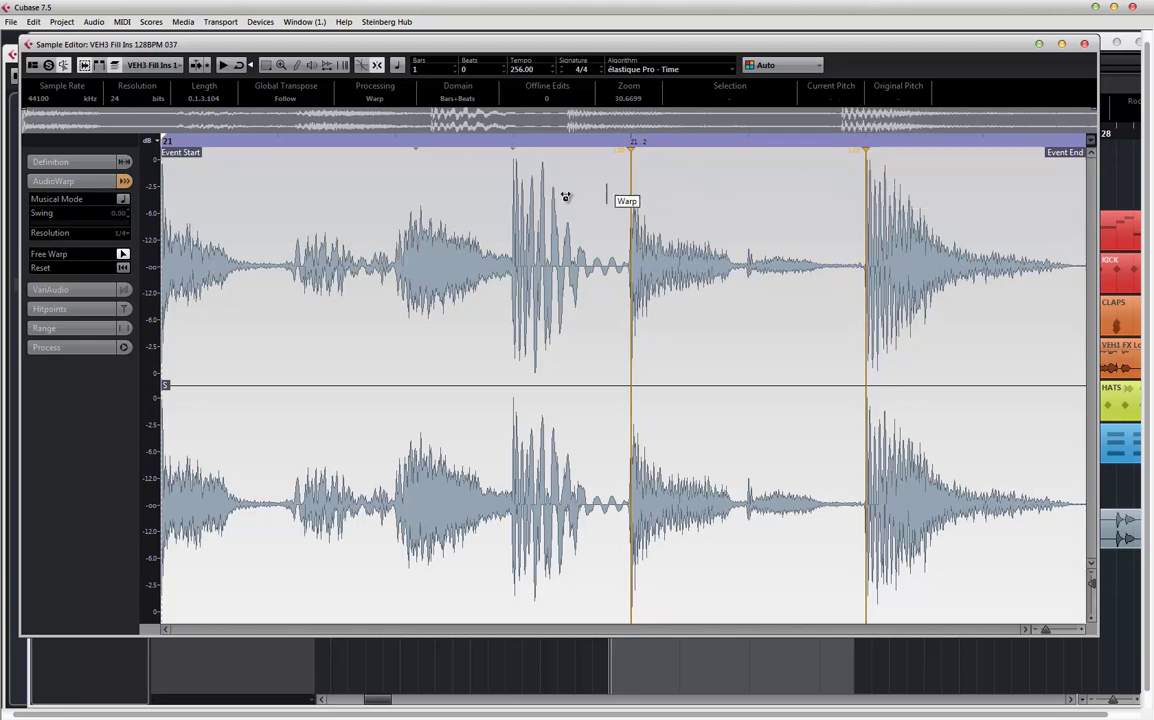
left_click(513, 197)
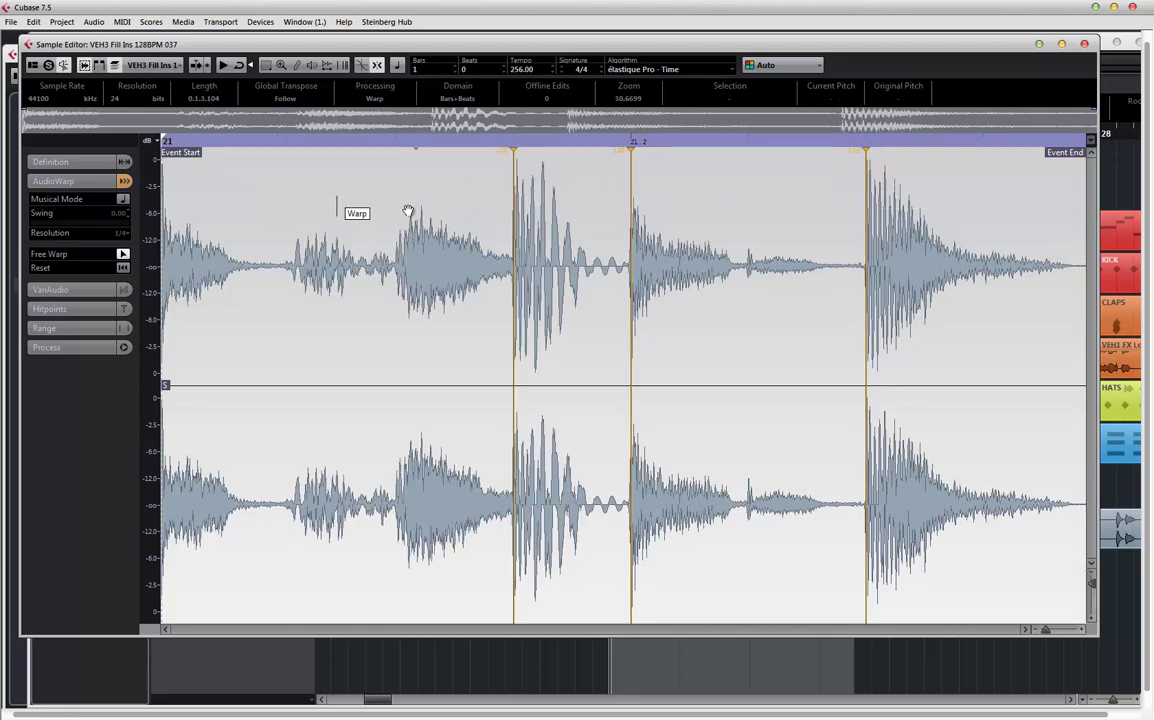
left_click(1085, 45)
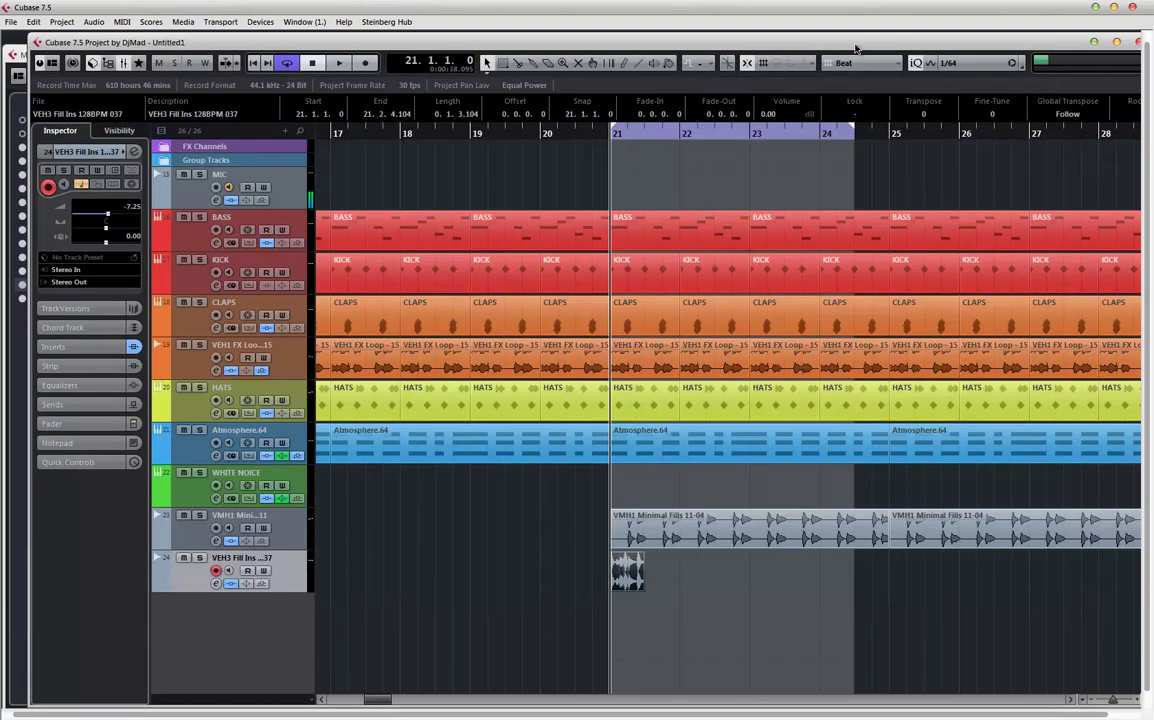
- Set the grid type to Use Quantize, try time-stretching the fill event's end, and undo the stretch
left_click(845, 63)
left_click(850, 77)
mouse_move(647, 594)
left_mouse_down()
mouse_move(698, 594)
mouse_move(630, 591)
left_mouse_up()
left_click(858, 63)
left_click(868, 113)
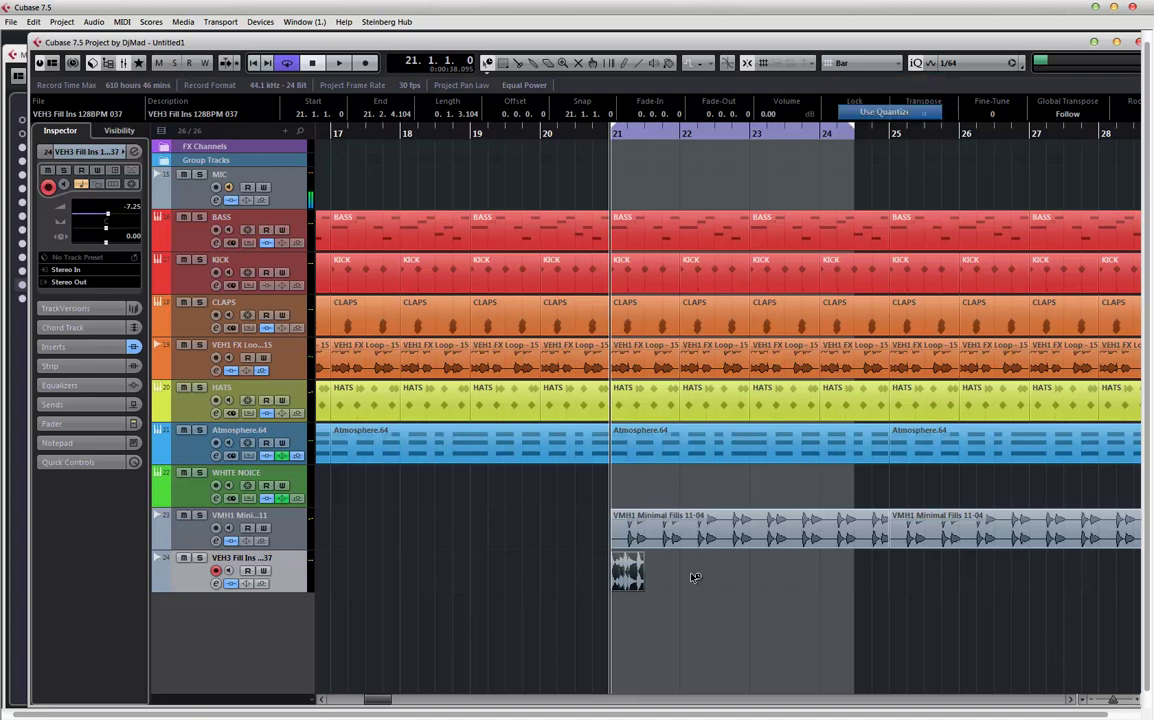
left_click_drag(641, 591, 655, 590)
key("super+z")
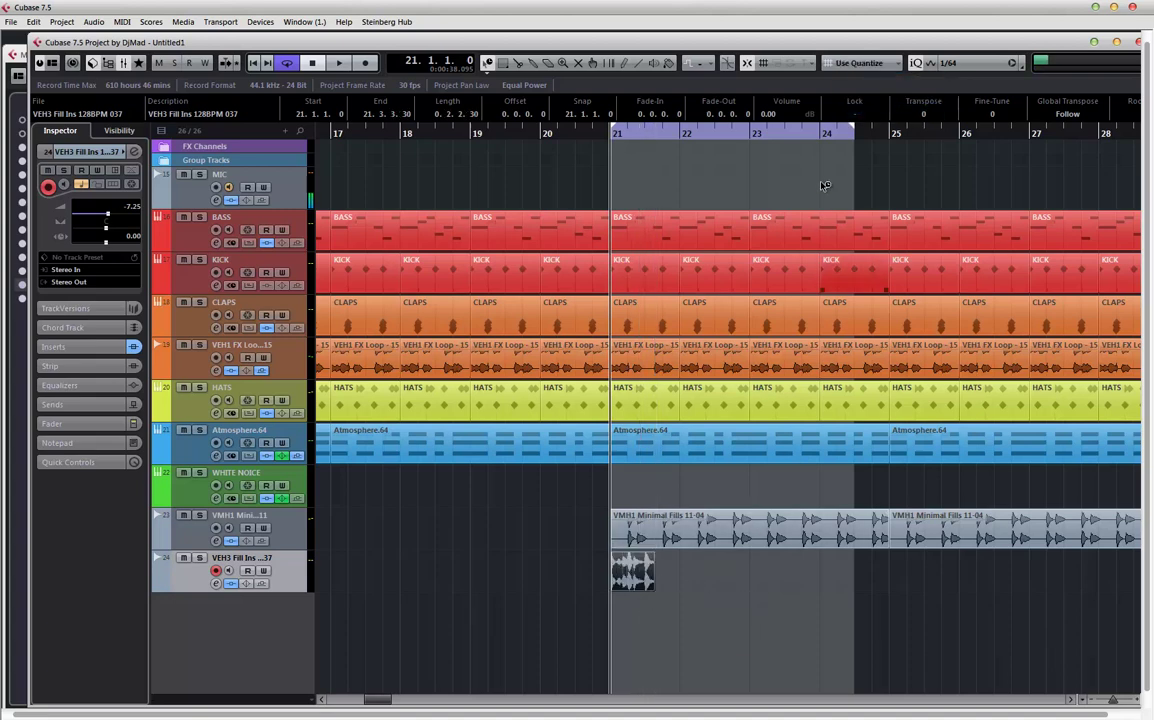
- Set the quantize preset to 1/32 and the grid type to Beat, and resize the fill event to end at 21.3.1.0
left_click(958, 64)
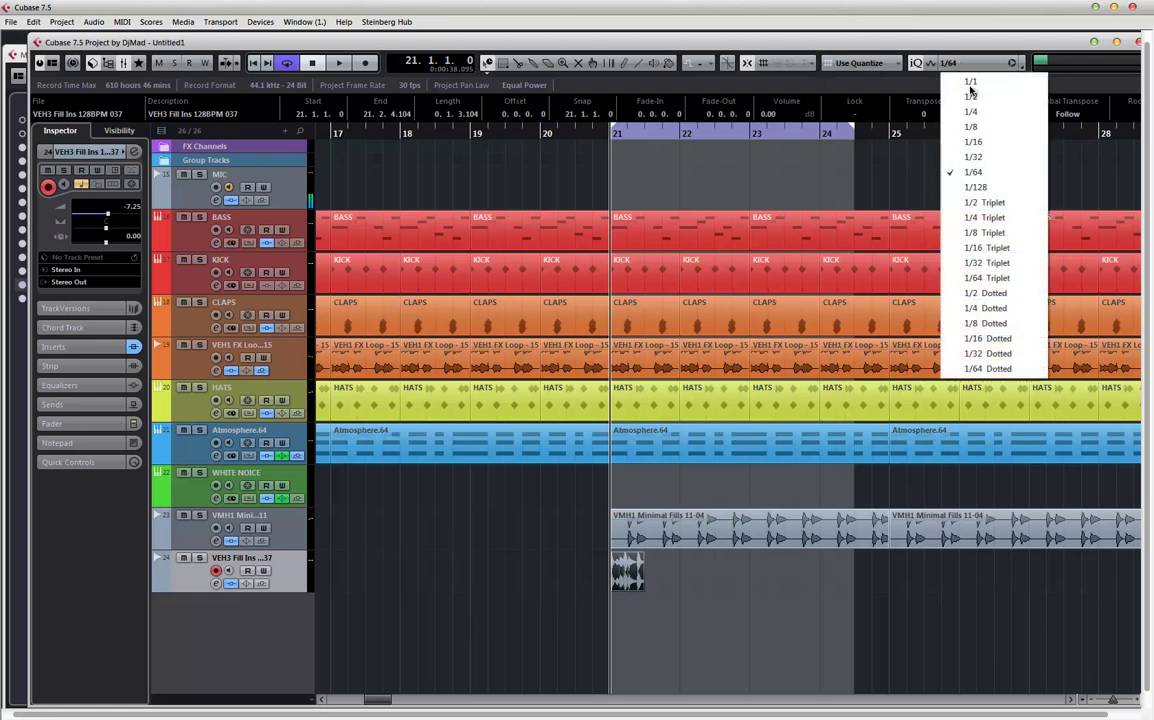
left_click(990, 144)
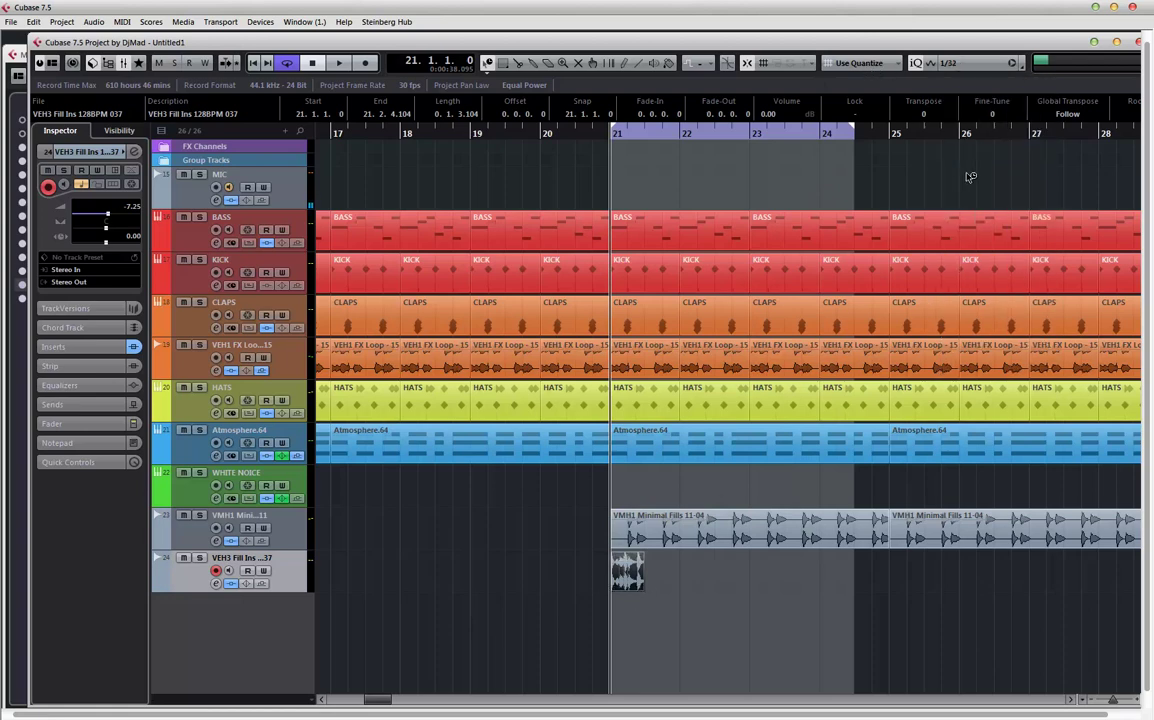
left_click(943, 66)
left_click(866, 72)
left_click(857, 64)
left_click(915, 95)
left_click_drag(642, 590, 646, 590)
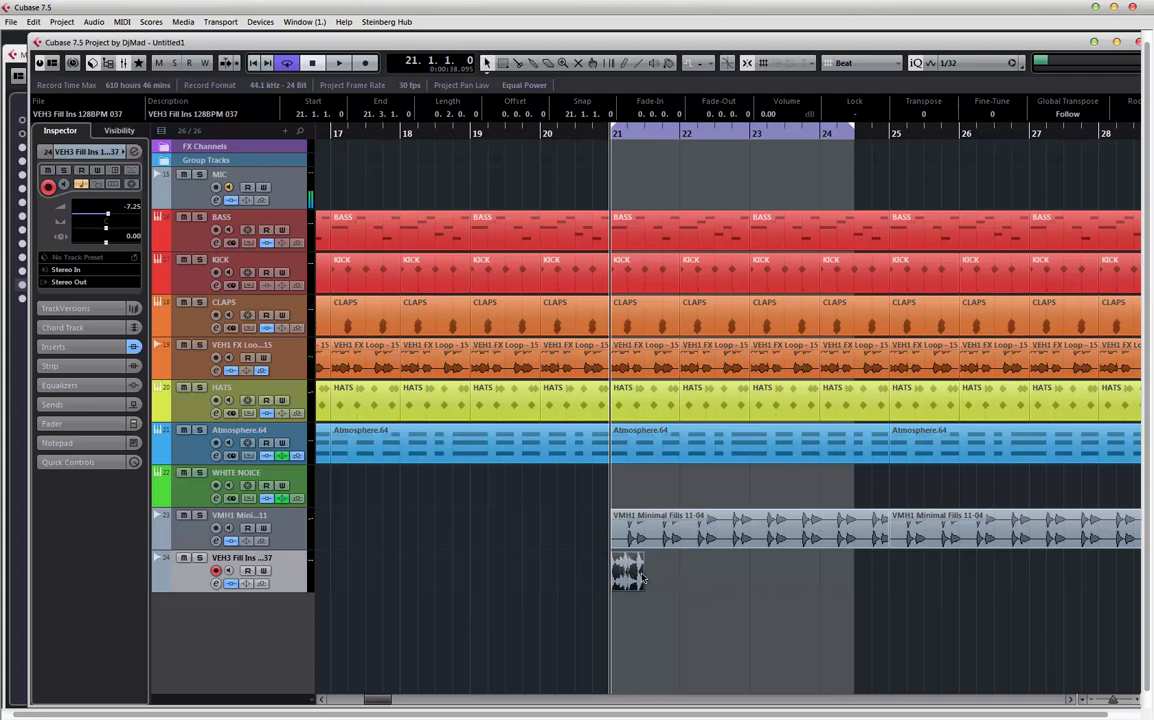
- Repeat the half-bar fill event from bar 21 up to bar 29 and bounce the copies into one audio event
key("space")
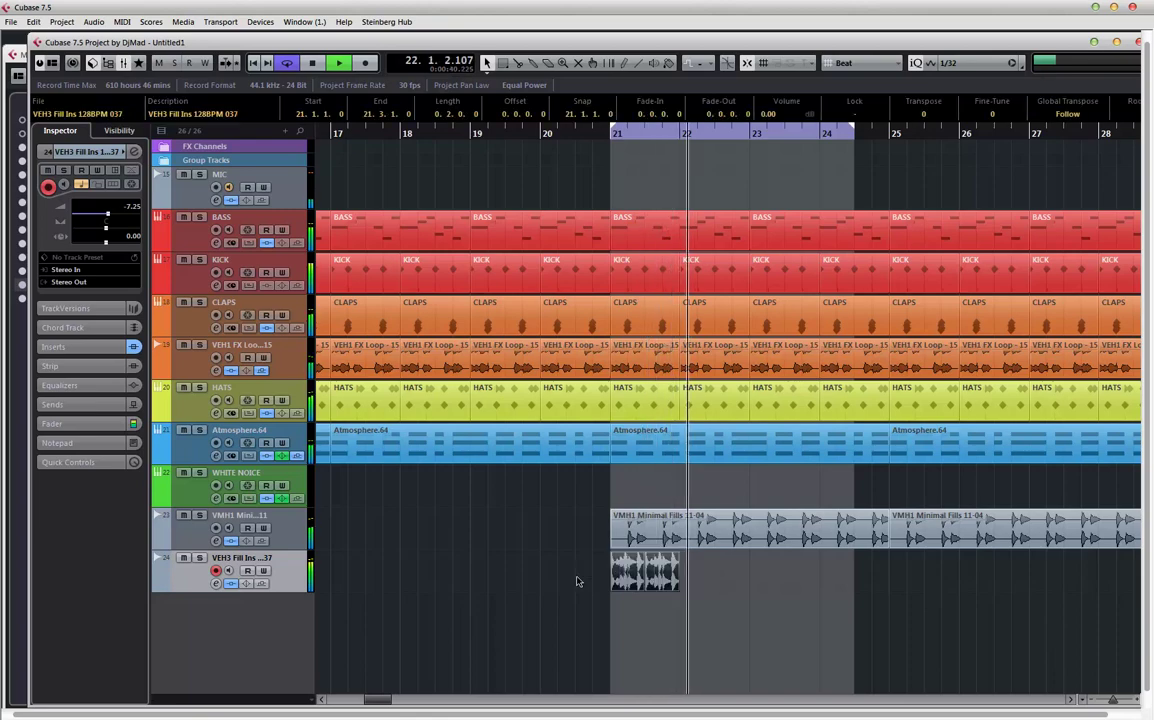
left_click_drag(677, 588, 469, 587)
key("g")
key("g")
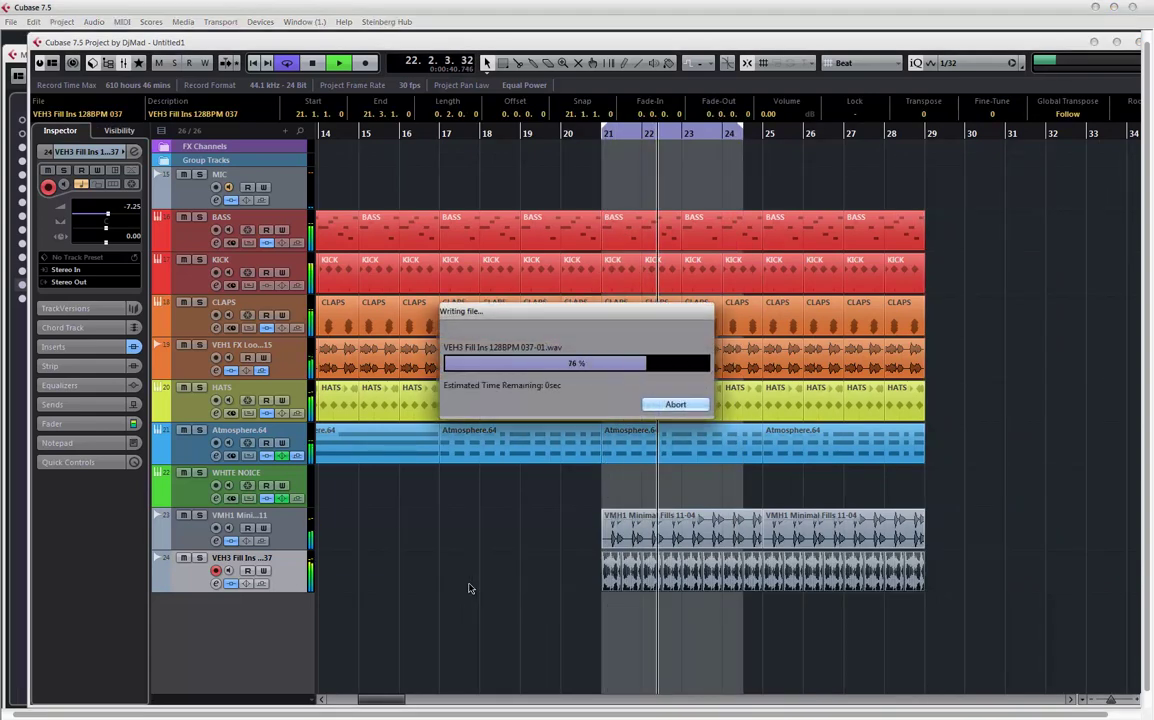
key("Return")
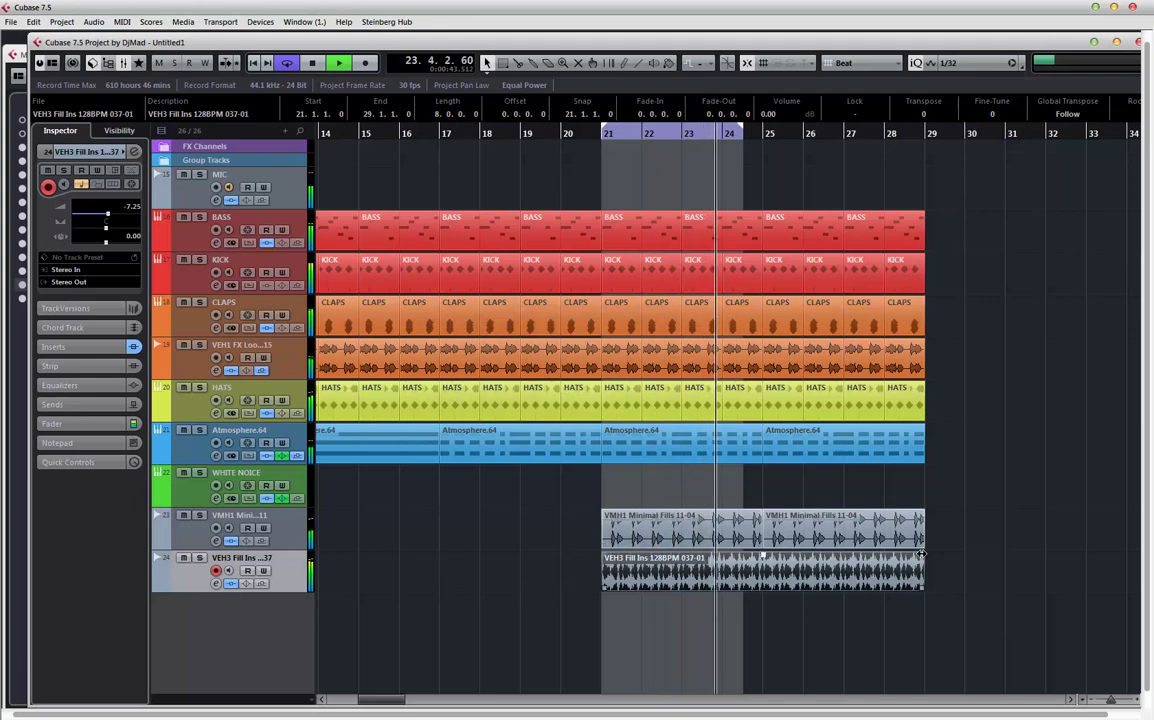
- Extend the cycle range to bar 29 and audition the VEH3 Fill Ins track briefly in solo
left_click_drag(740, 130, 922, 137)
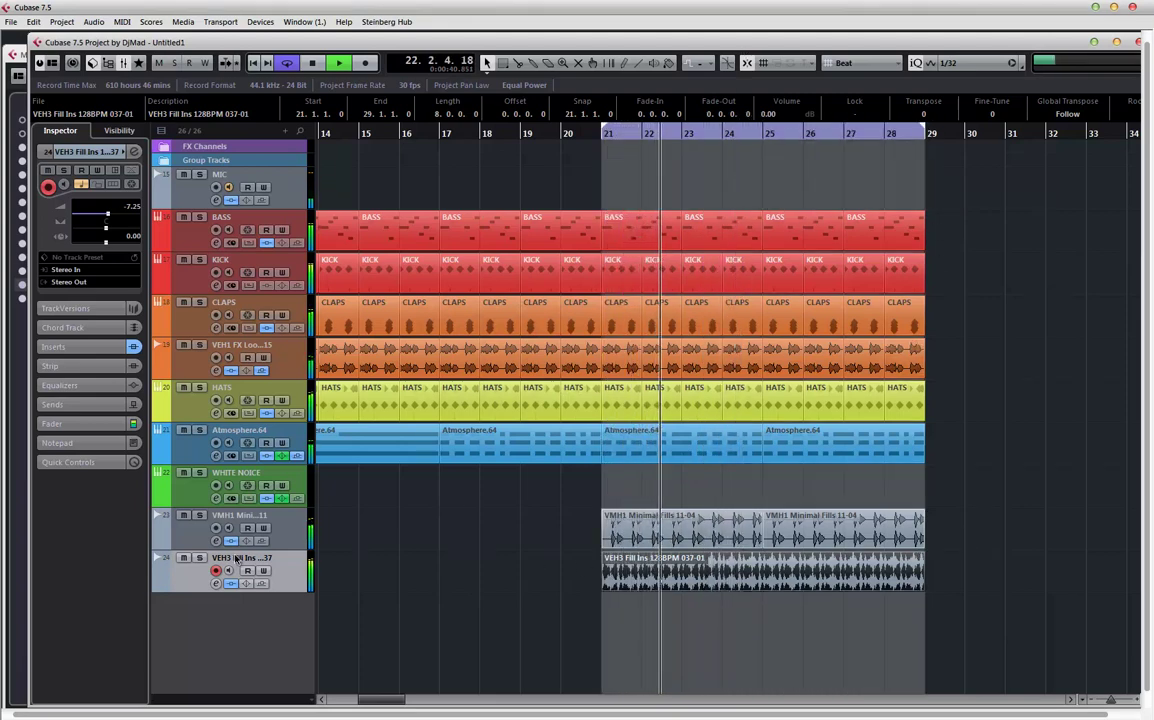
left_click(199, 557)
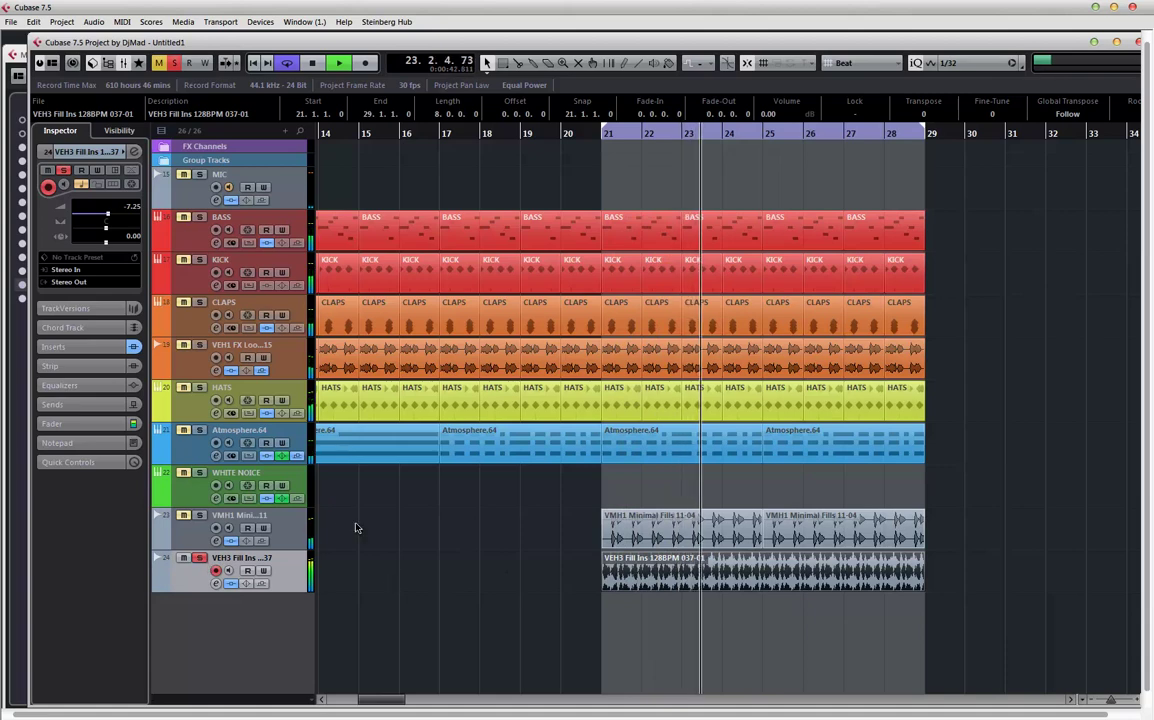
left_click(199, 557)
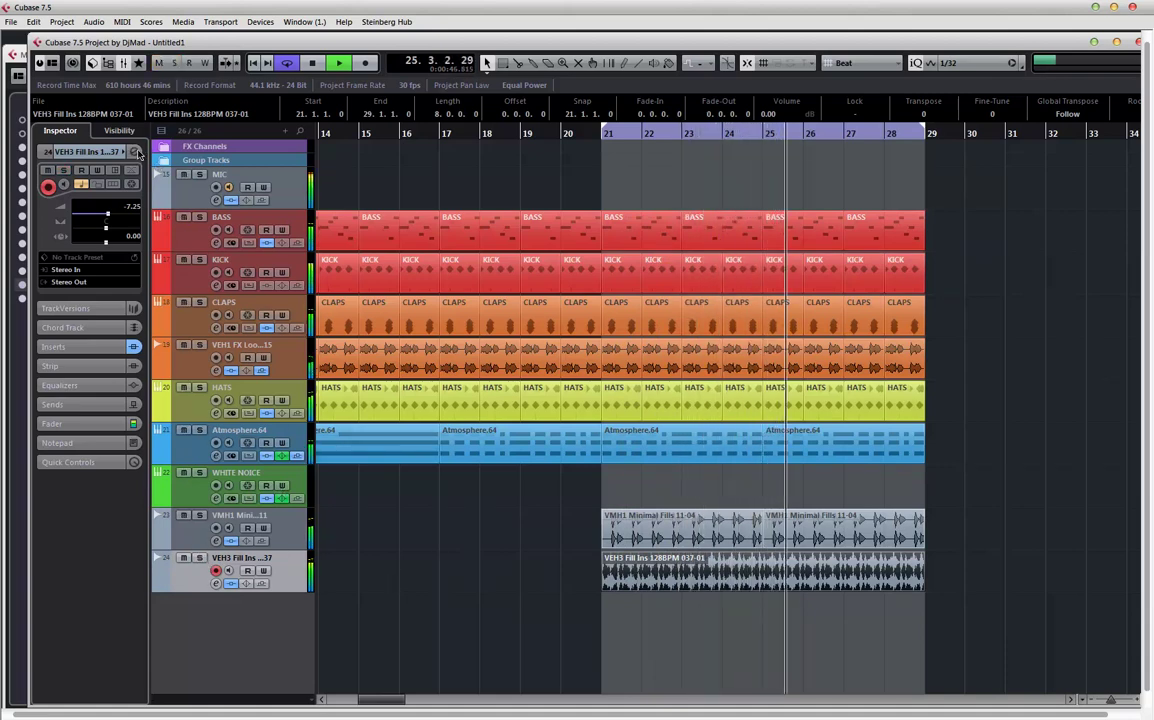
- Enable and adjust the low-cut filter in the VEH3 Fill Ins channel settings while soloed, and return to the full mix
left_click(133, 151)
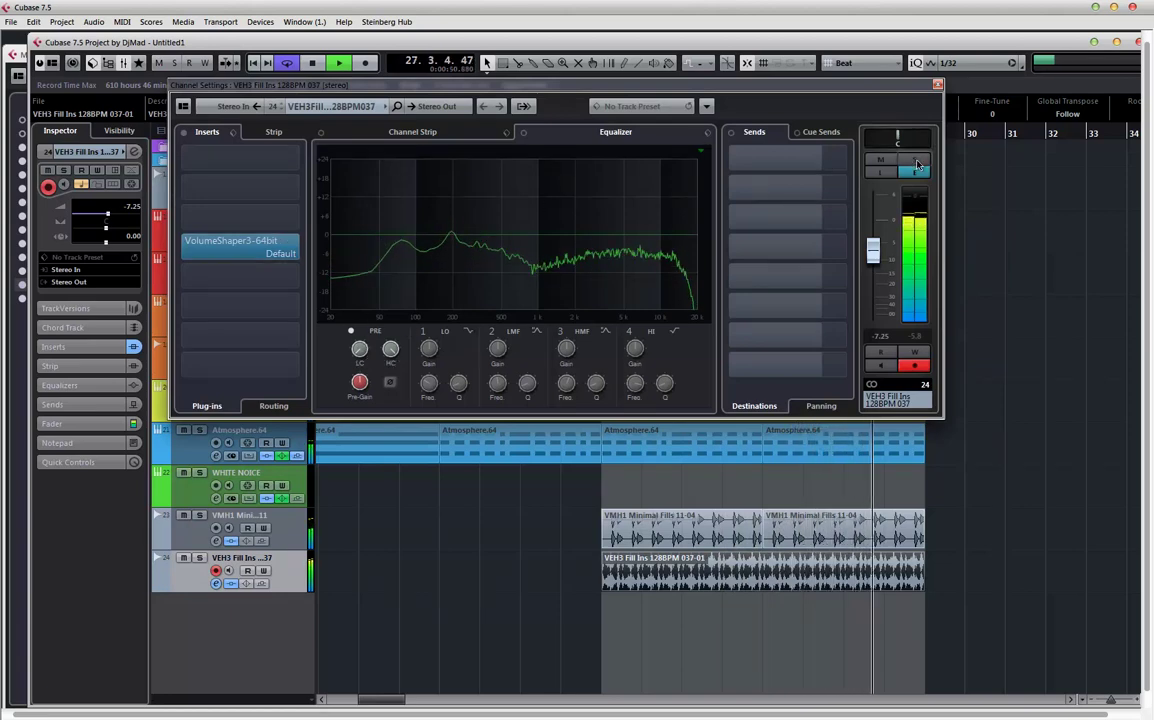
left_click(918, 163)
left_click(327, 317)
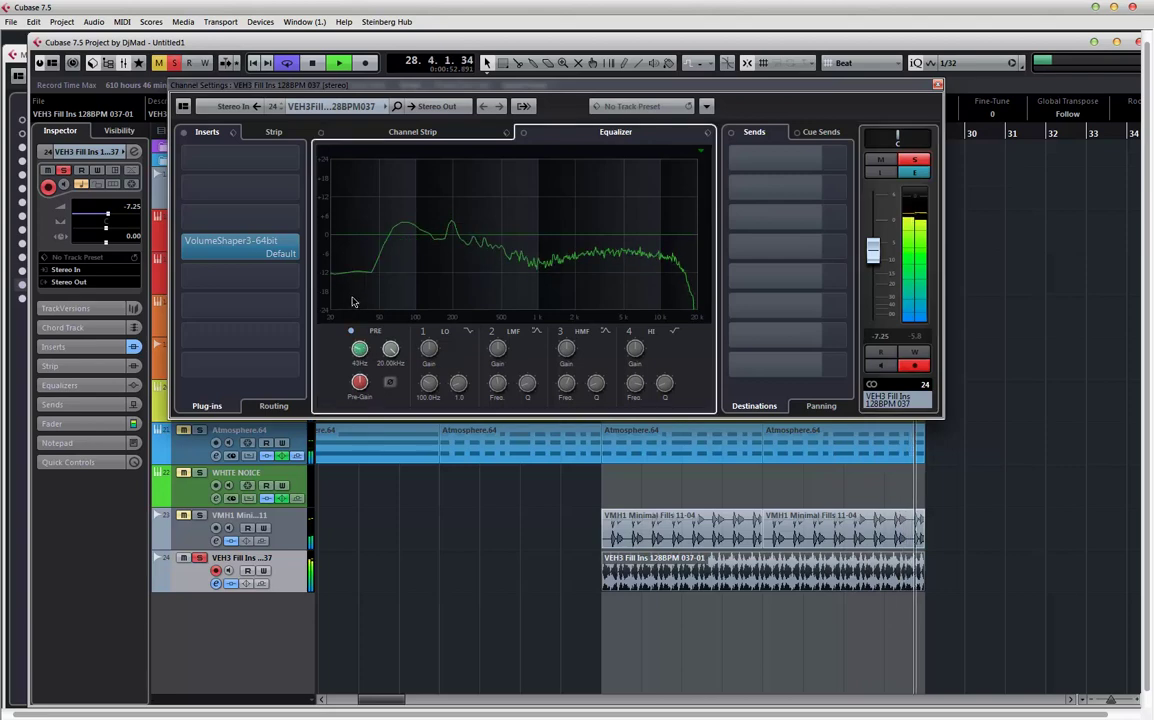
mouse_move(350, 283)
left_mouse_down()
mouse_move(343, 305)
mouse_move(343, 292)
left_mouse_up()
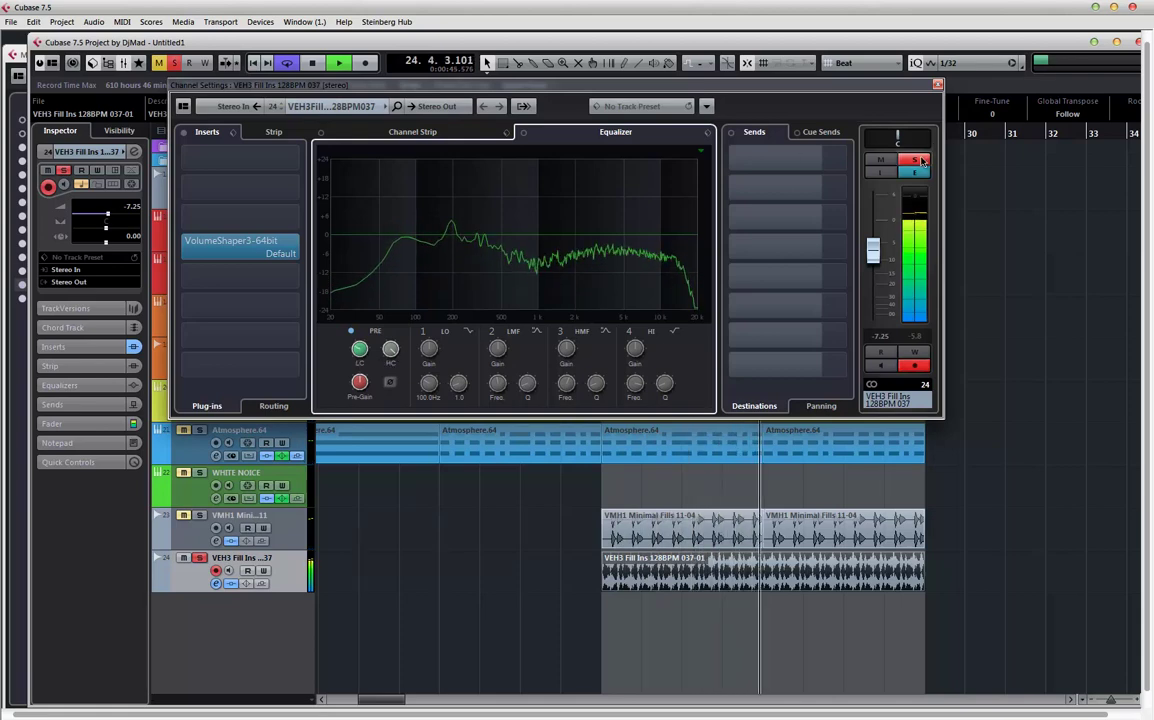
left_click(918, 161)
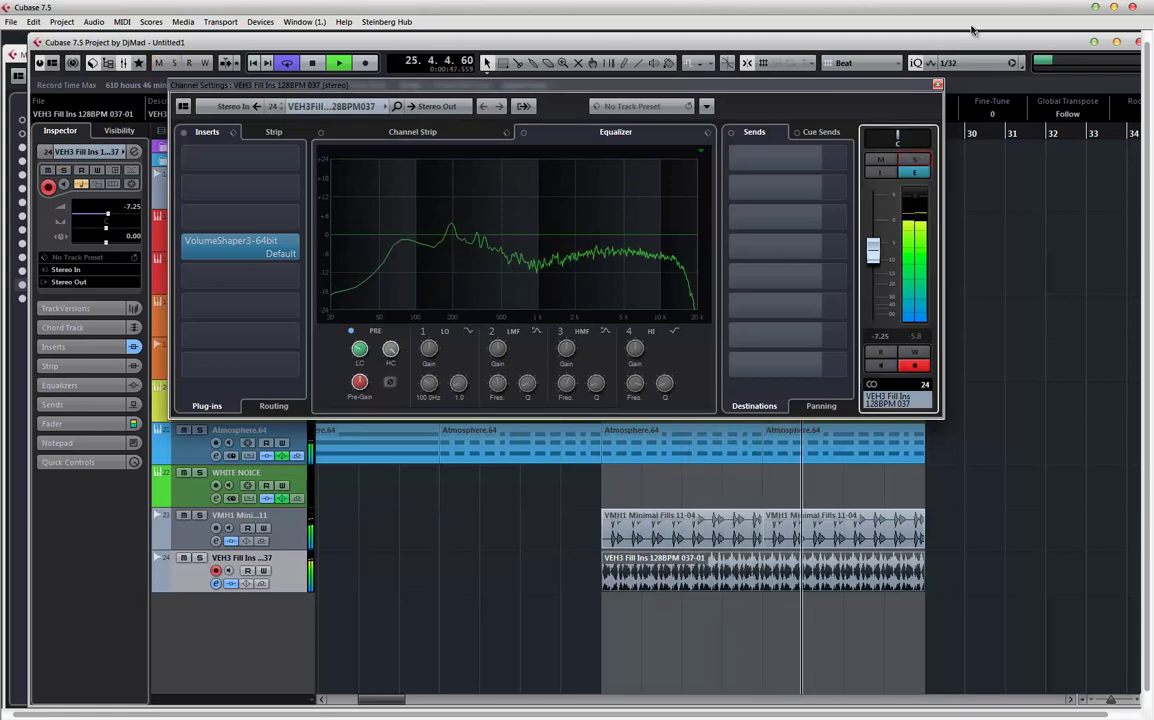
left_click(278, 585)
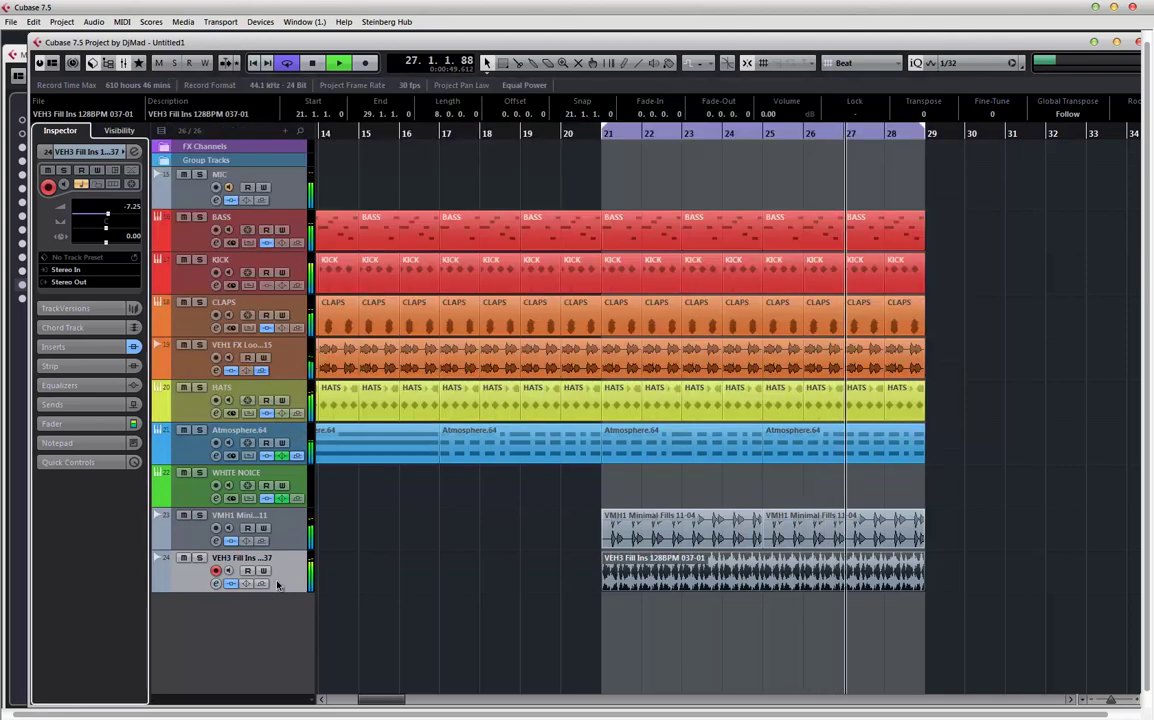
- Colour the VEH3 Fill Ins track orange and move it directly below the VEH1 FX Loop track
left_click(158, 567)
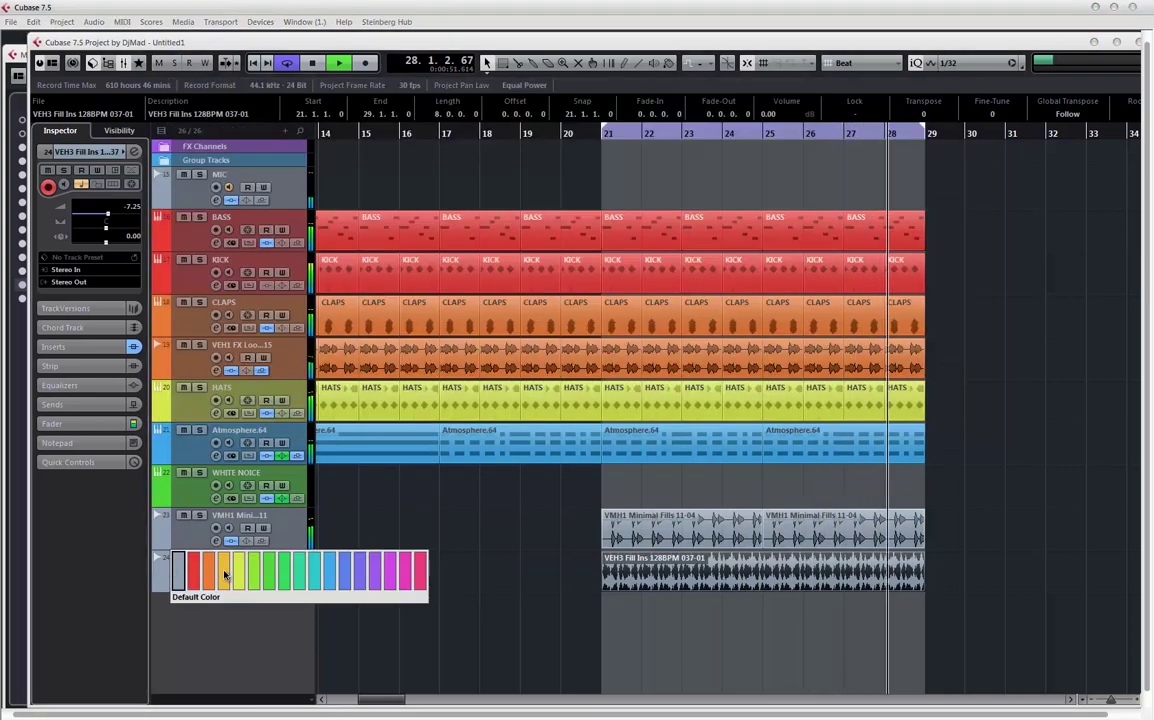
left_click(208, 572)
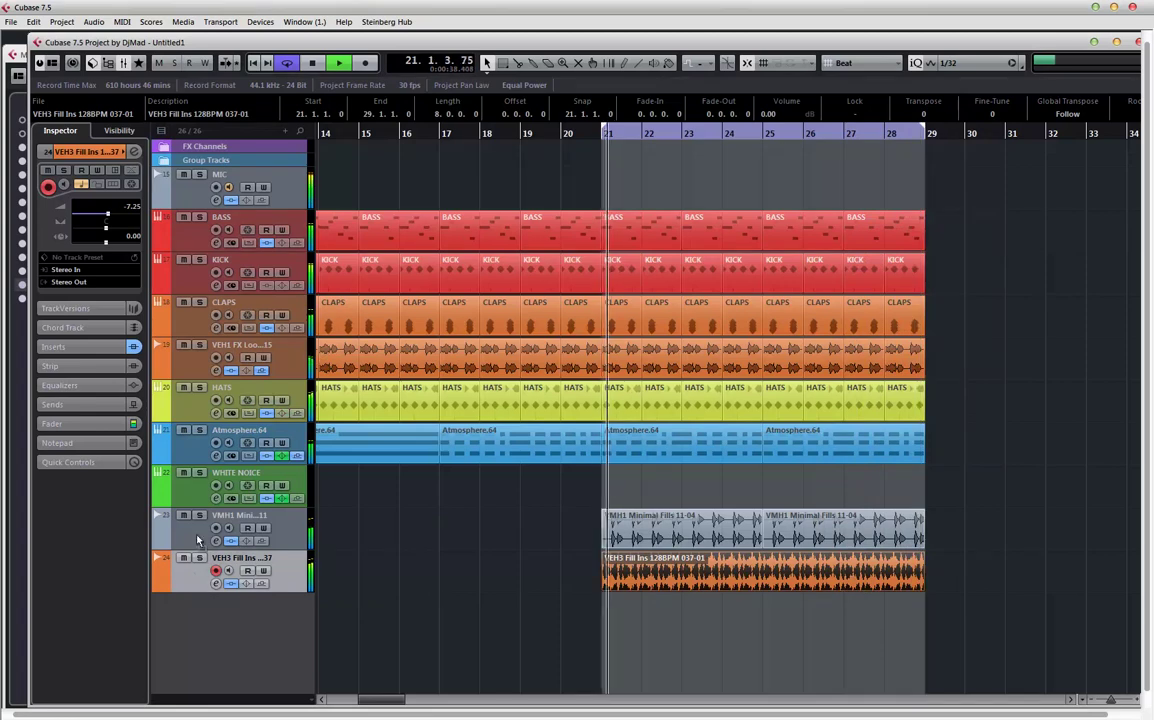
left_click_drag(197, 540, 242, 392)
- Rename the VEH3 Fill Ins track as PERC LOOP
double_click(242, 390)
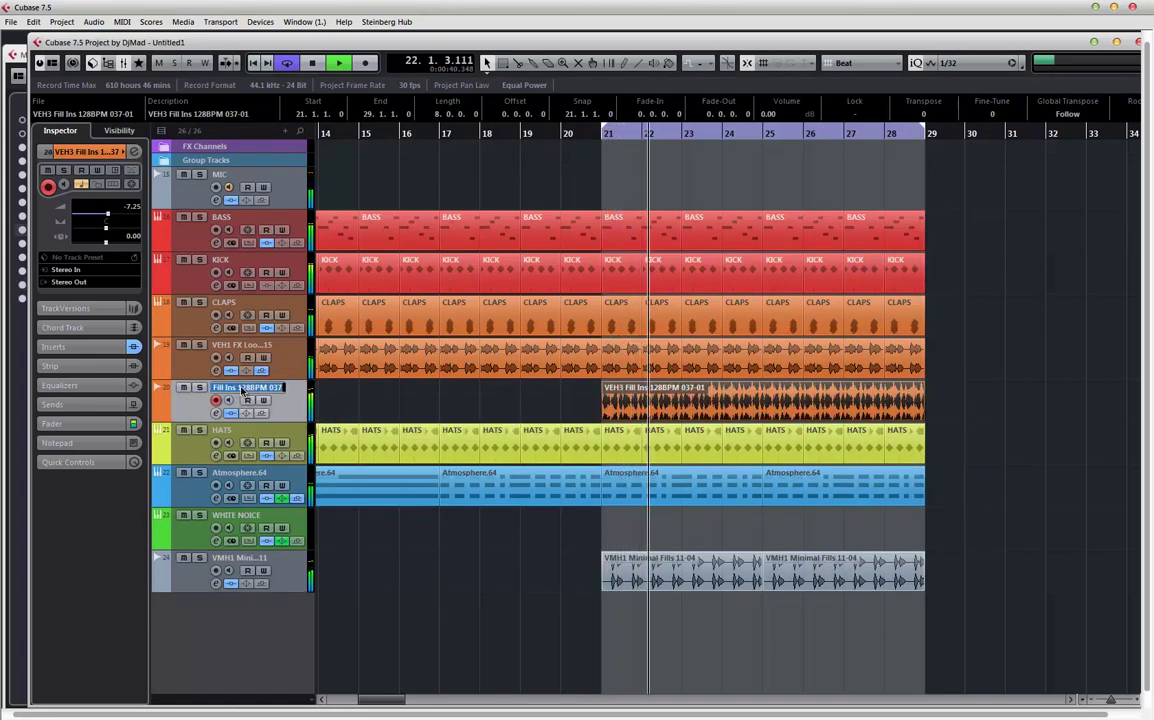
type("PERC")
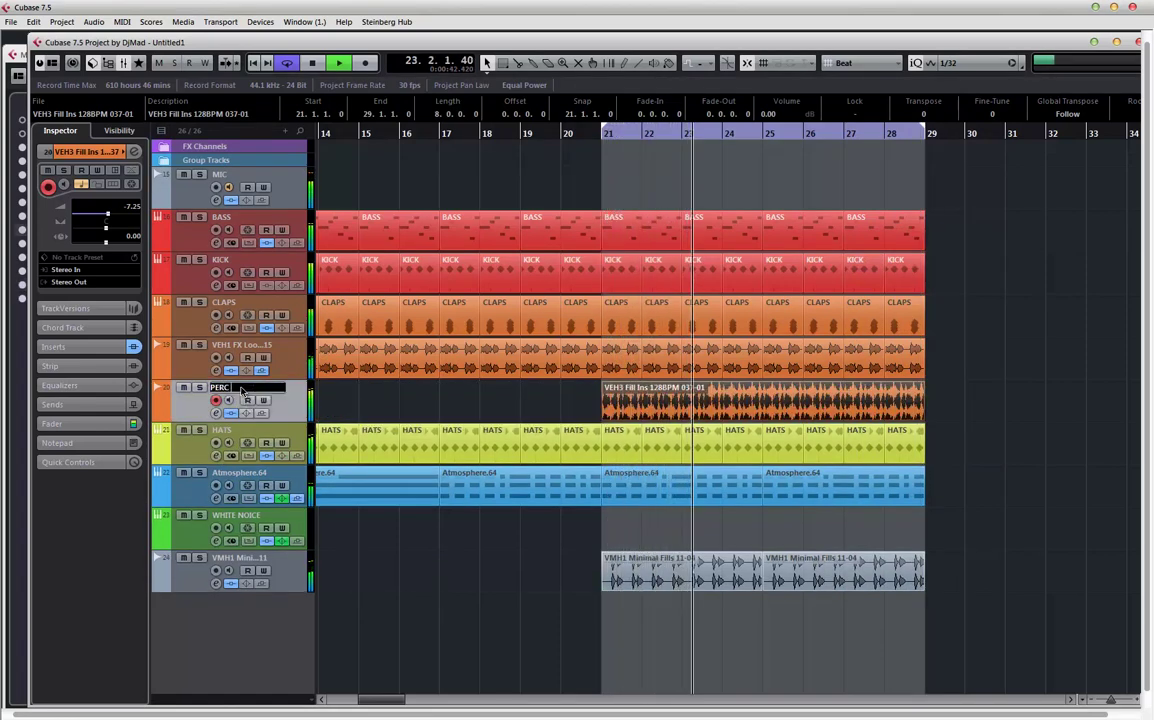
type(" LOOP")
key("Return")
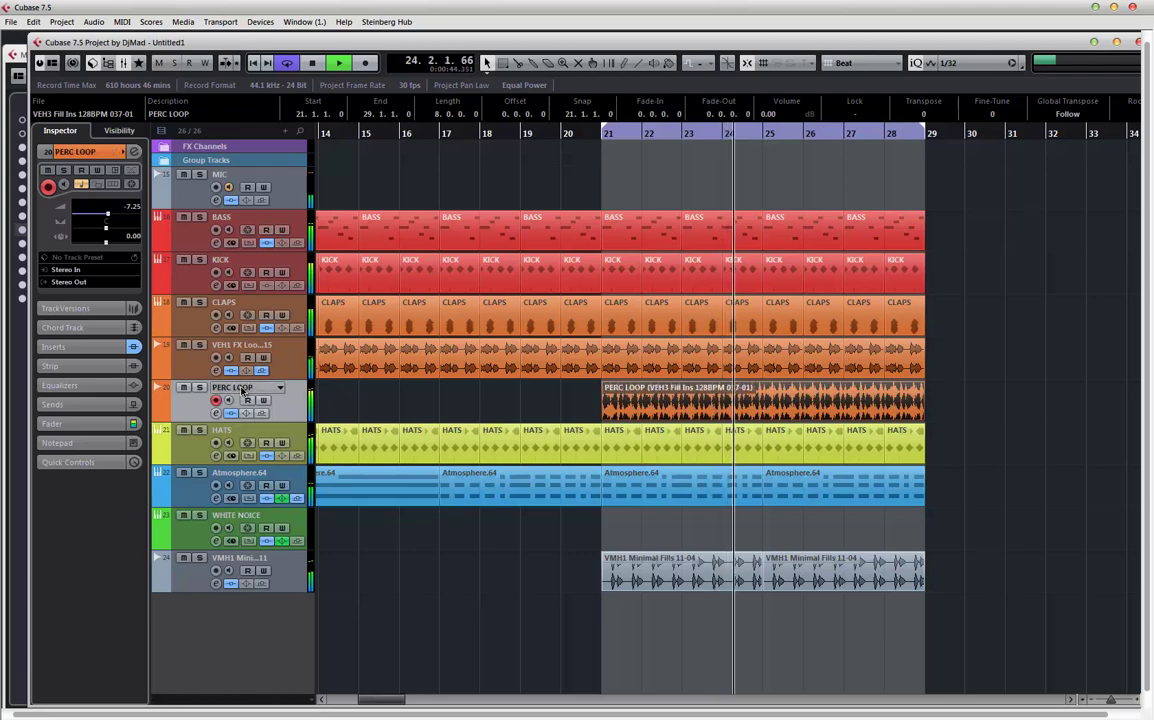
- Briefly solo the VMH1 Minimal Fills track to identify it, and rename it FILL
left_click(200, 558)
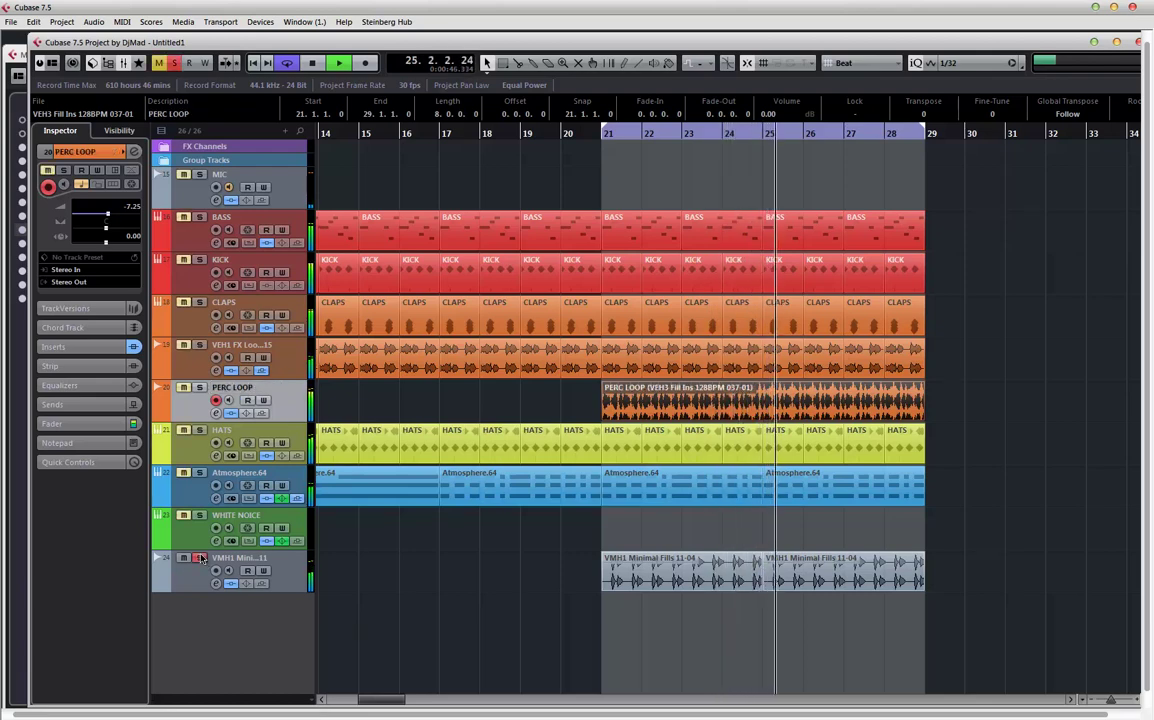
left_click(200, 558)
double_click(232, 558)
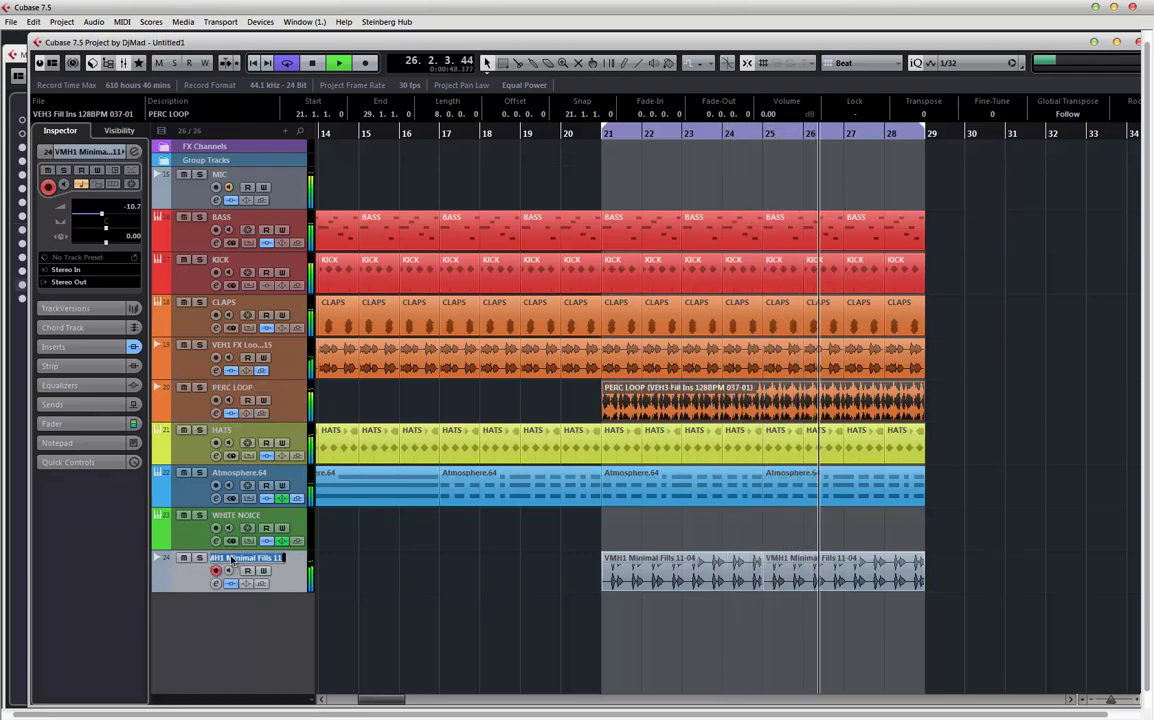
type("FILL")
key("Return")
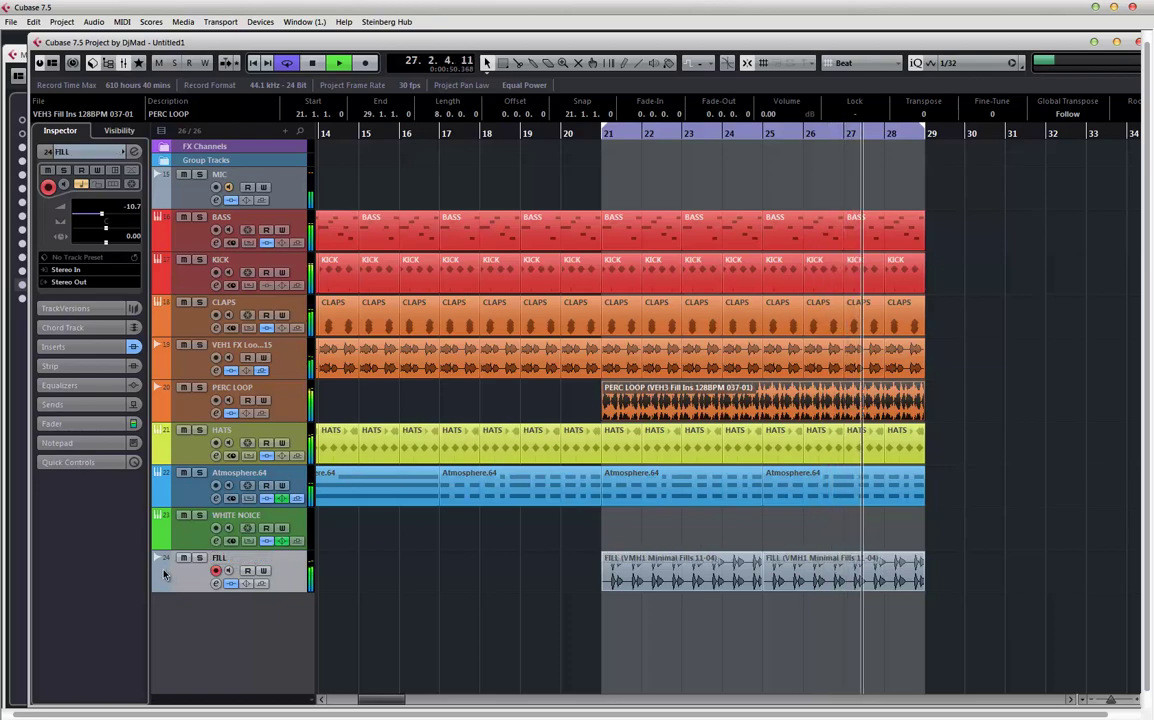
- Colour the FILL track orange and move it directly below the PERC LOOP track
left_click(165, 573)
left_click(196, 566)
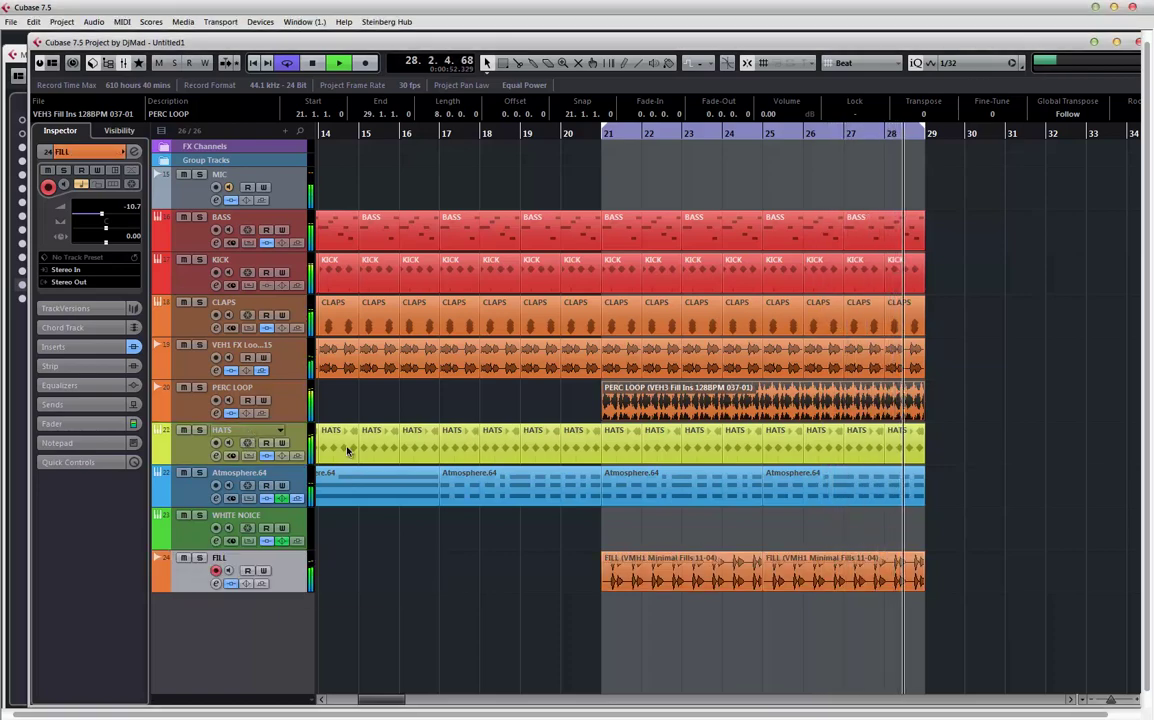
left_click_drag(347, 451, 424, 417)
- Save the project as "Coquito para celebrar" in the project folder of the same name
key("ctrl+shift+s")
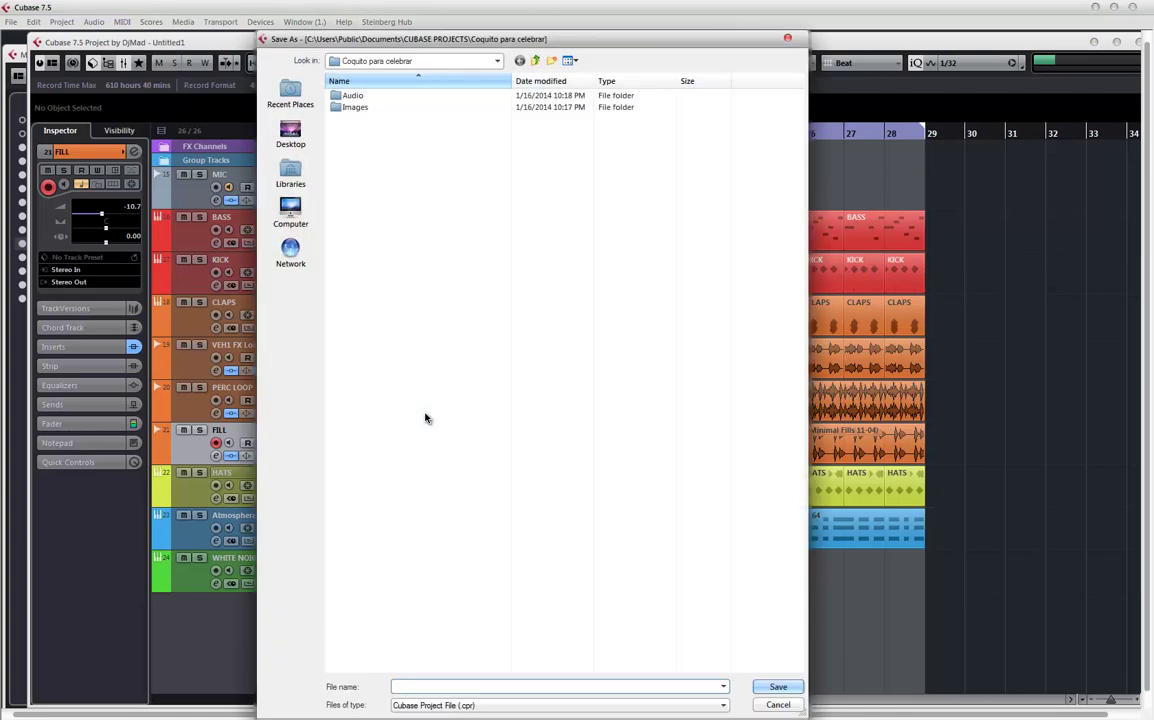
left_click_drag(621, 41, 713, 20)
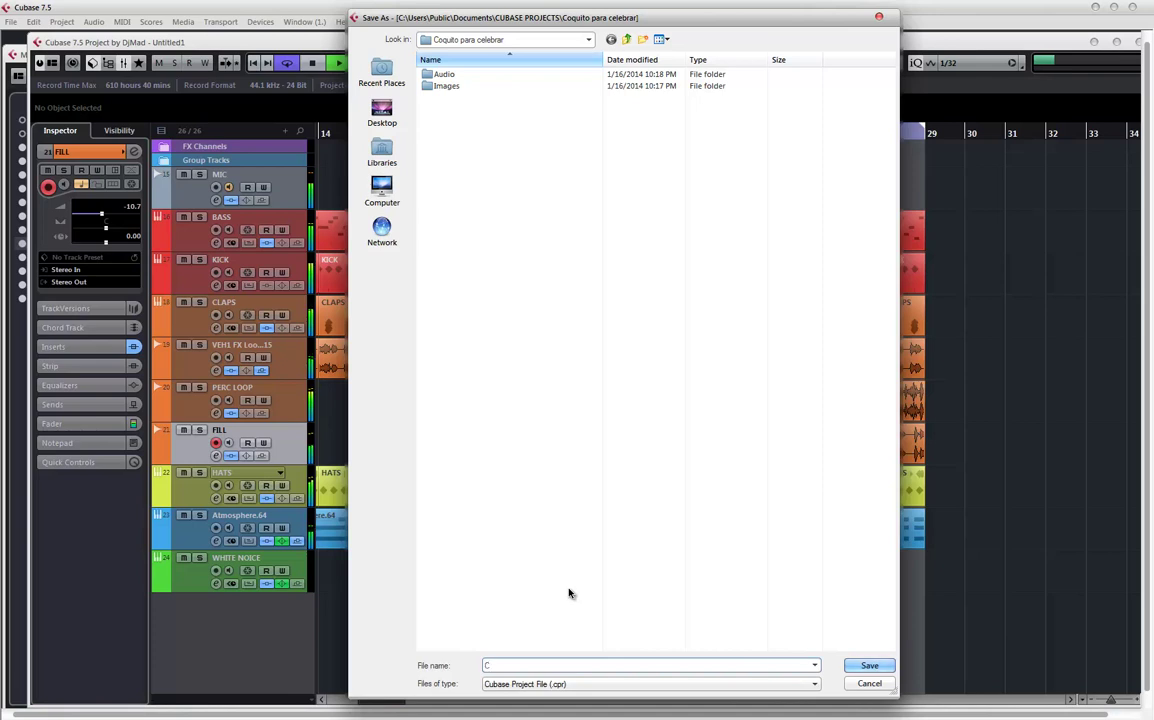
type("quito p")
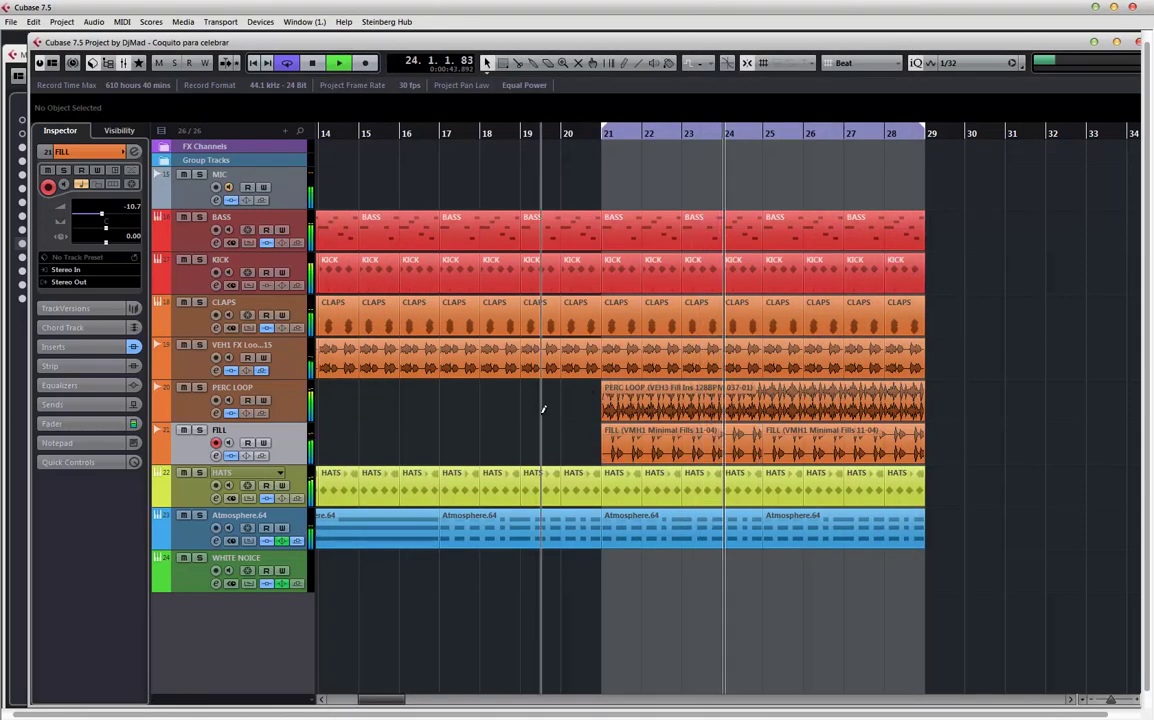
- Extend the cycle range back to bar 13 and, with the grid type set to Bar, copy the PERC LOOP event to bar 13
key("g")
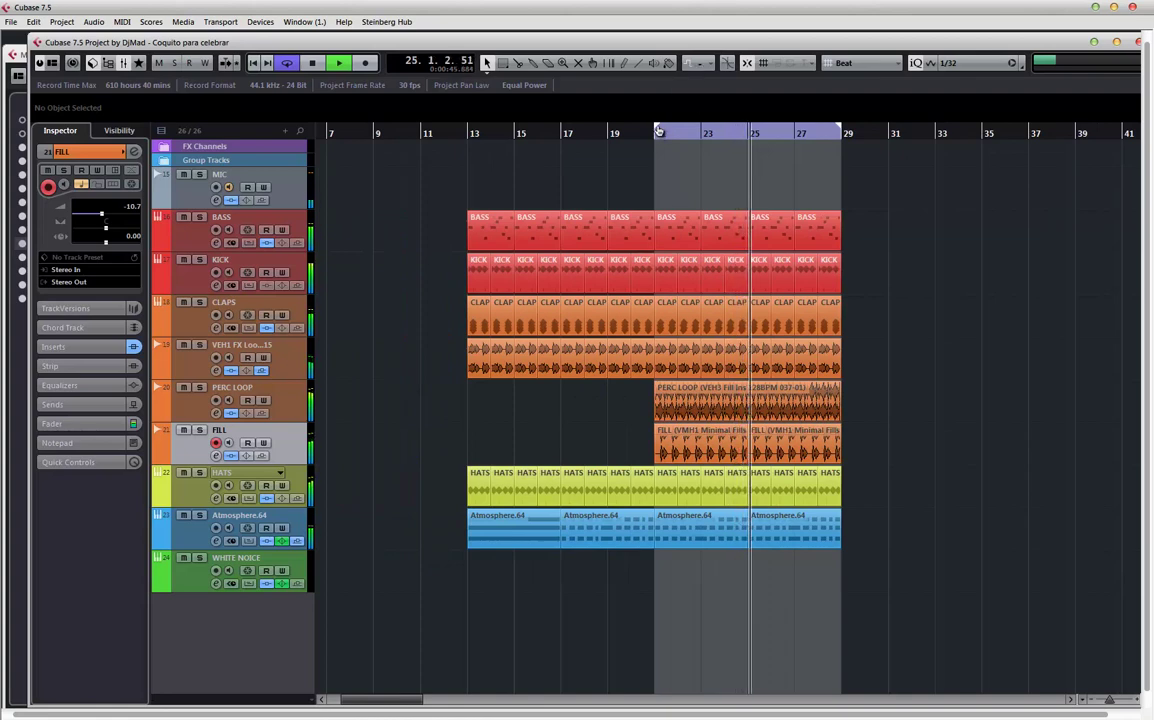
left_click_drag(658, 131, 469, 198)
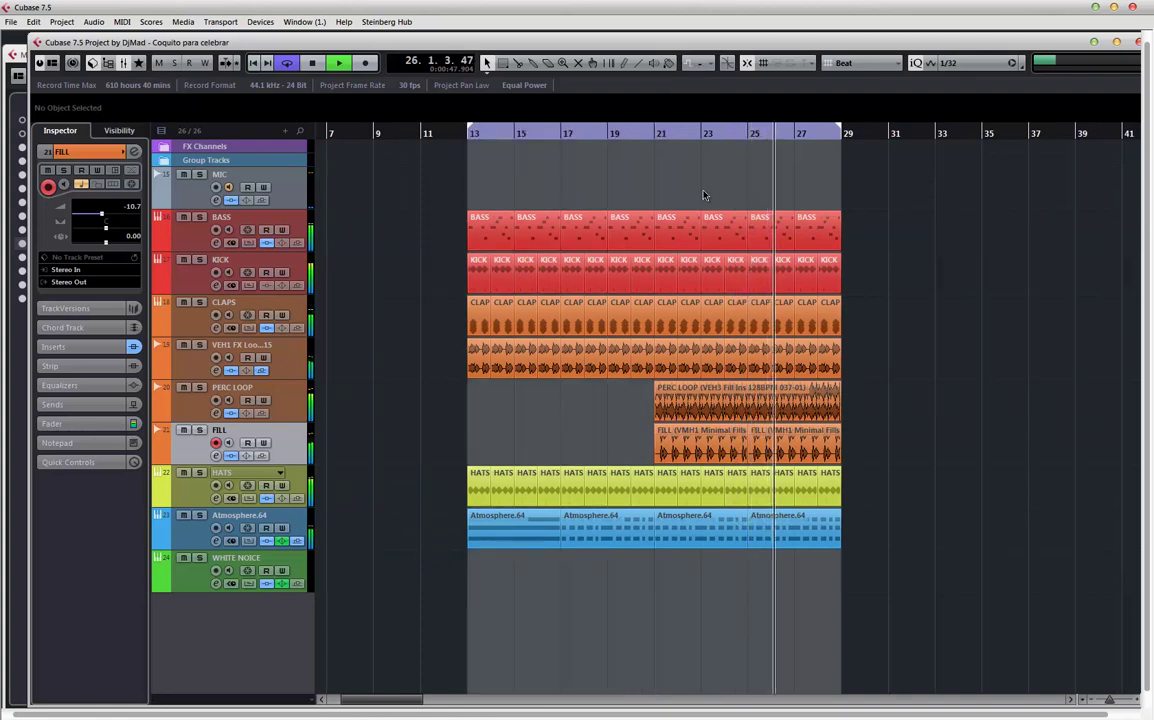
key("KP_1")
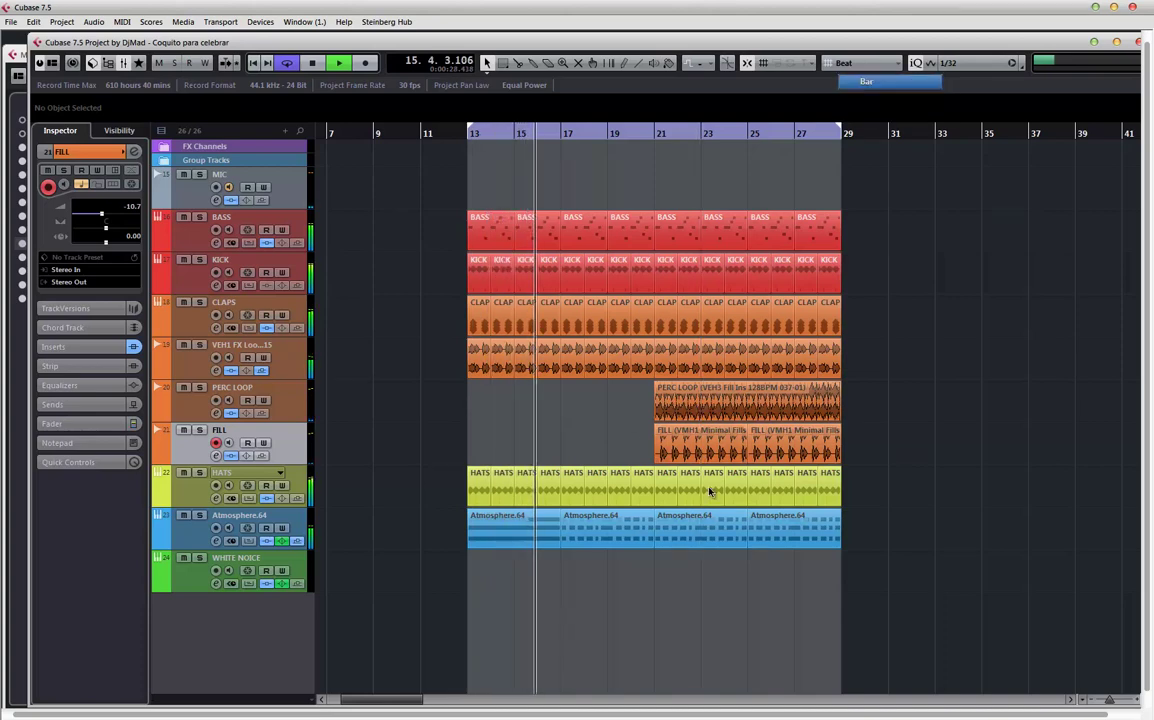
left_click_drag(690, 404, 495, 404)
left_click(298, 397)
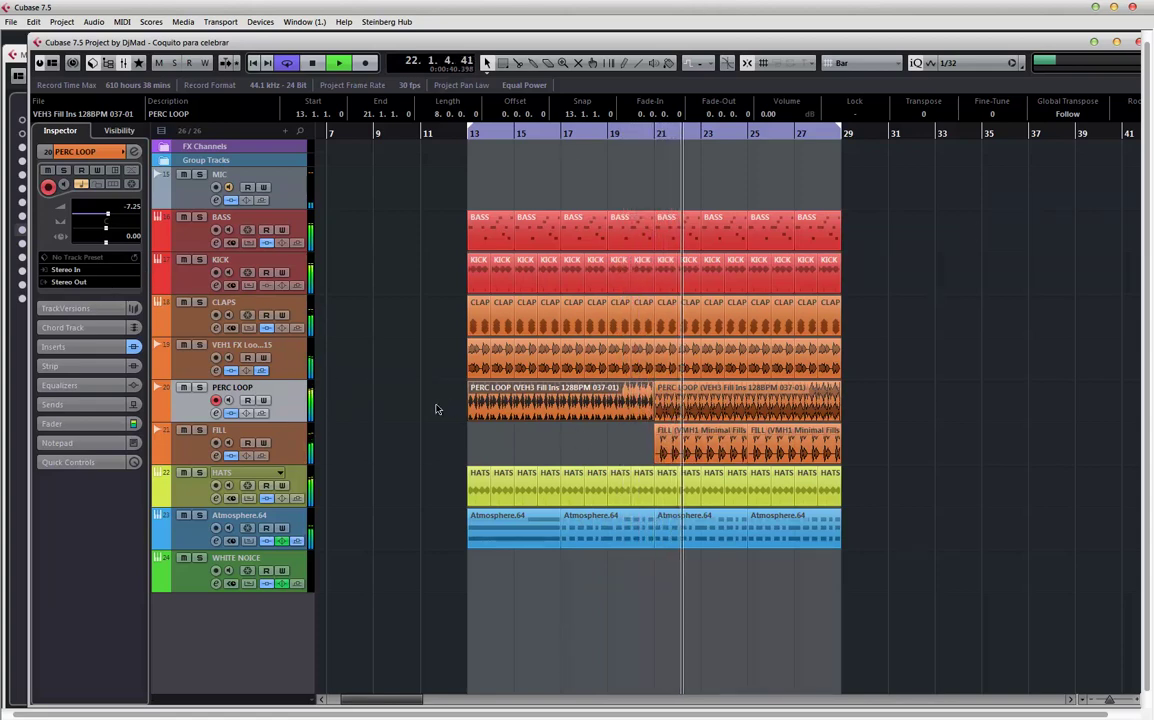
- Select all events from bar 13 to bar 29 and duplicate them so the copies start at bar 29
left_click_drag(858, 218, 372, 598)
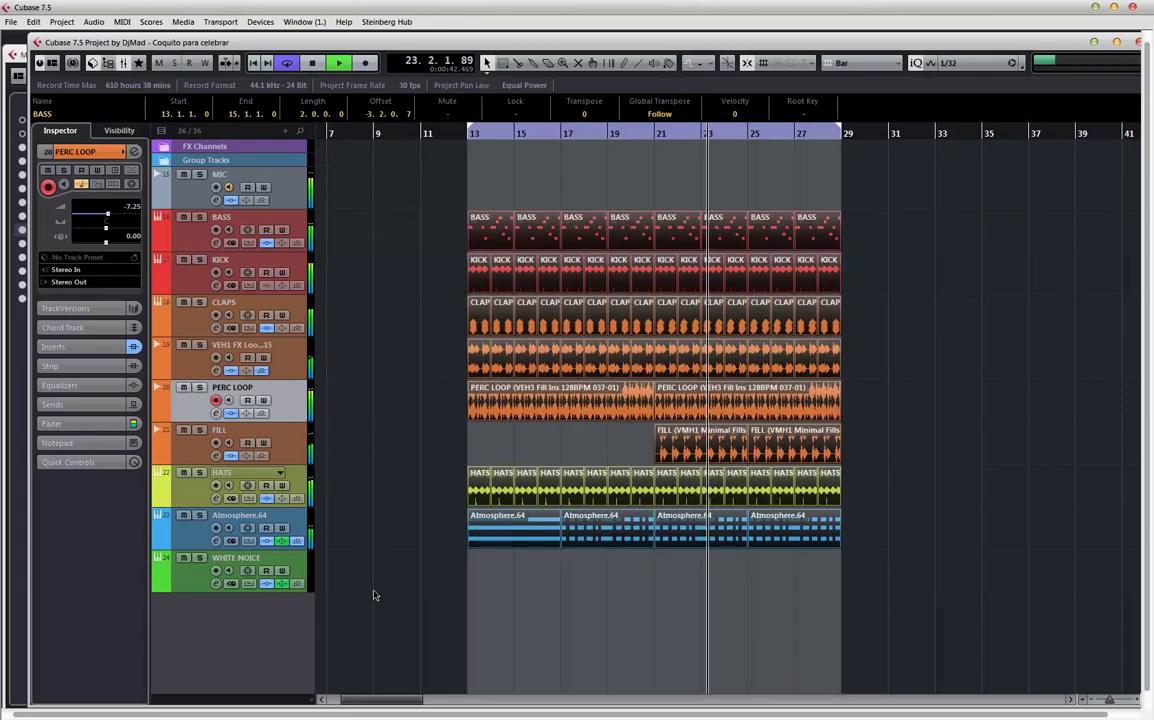
key("ctrl+d")
left_click(440, 428)
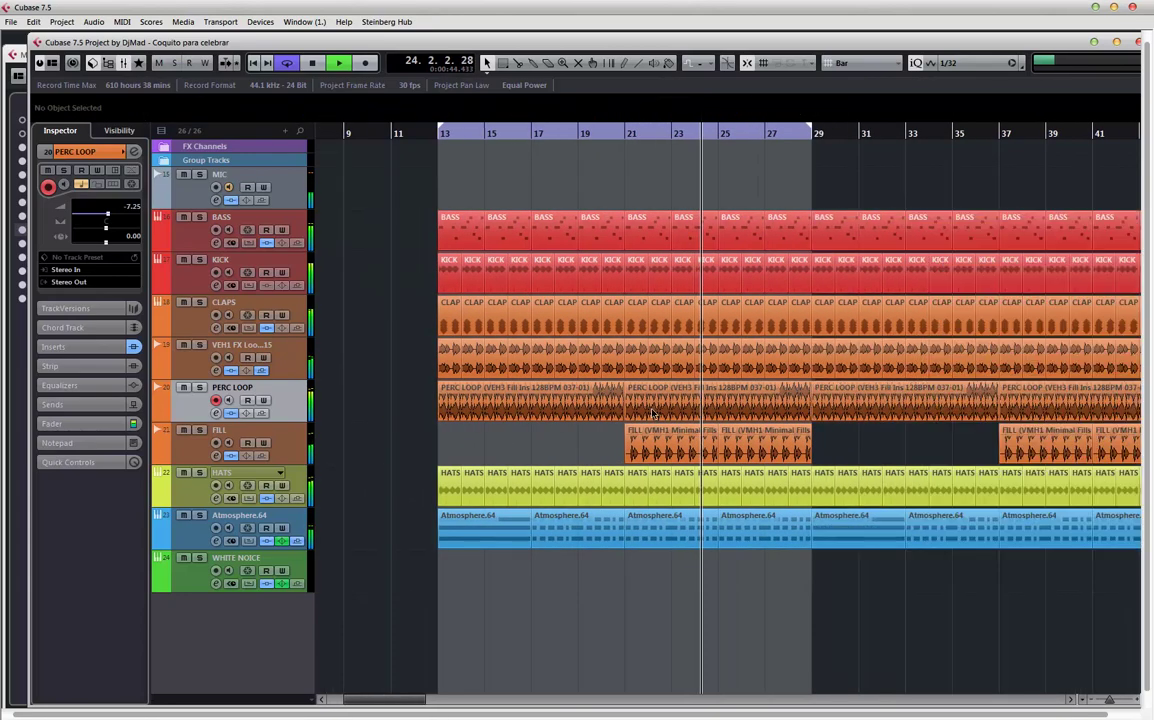
- Delete both PERC LOOP events between bars 13 and 29, and stop playback after listening
left_click(738, 413)
key("Delete")
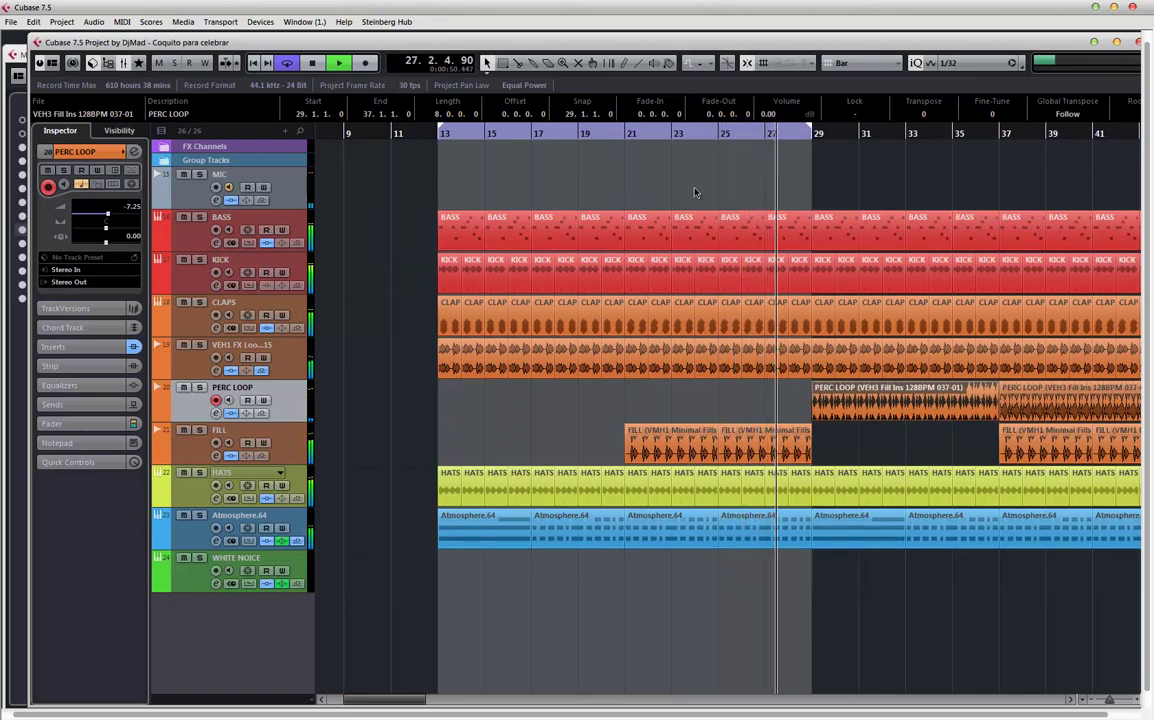
key("g")
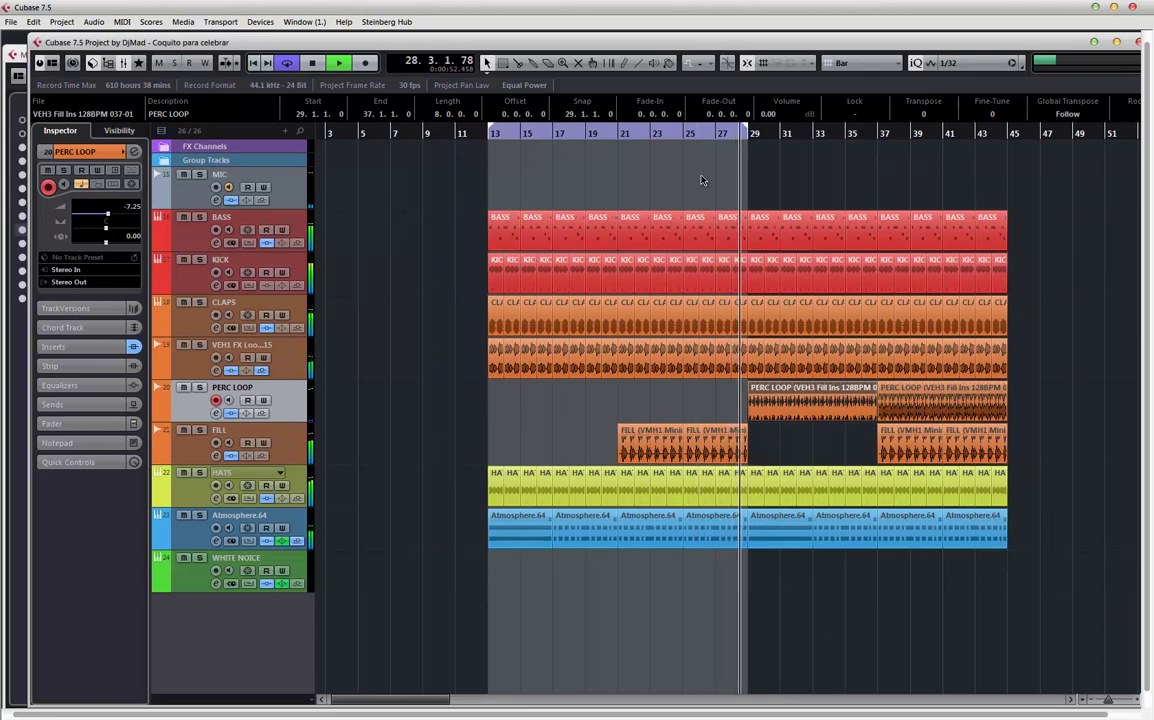
key("space")
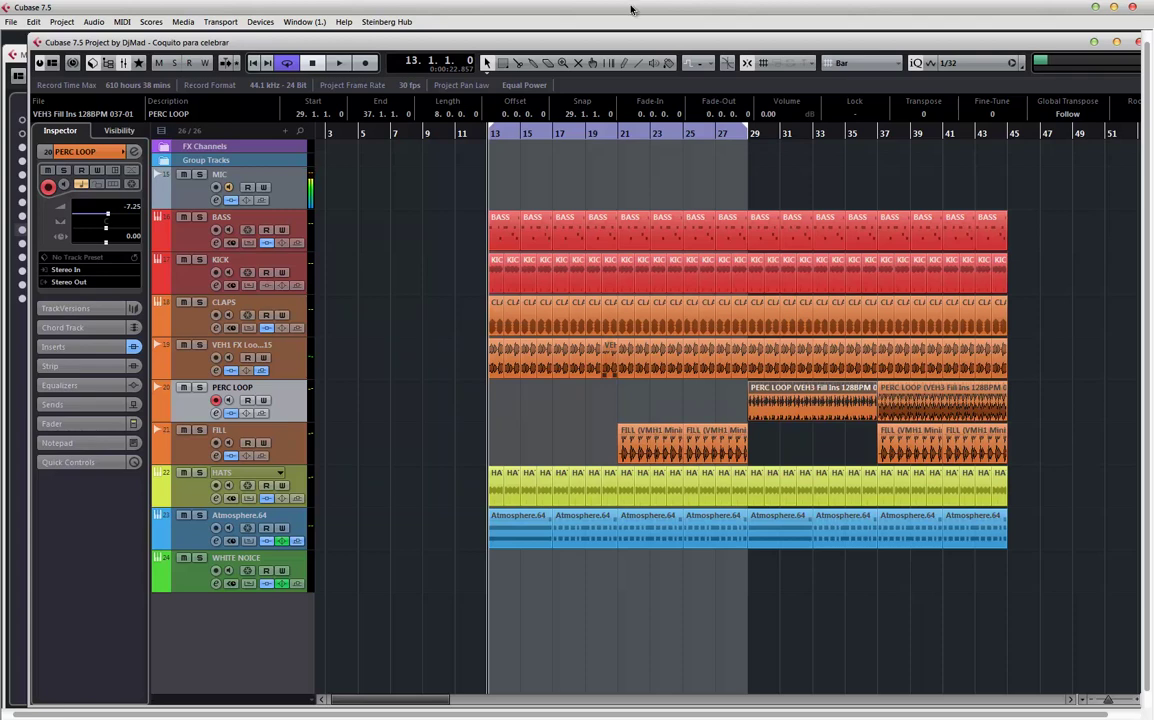
right_click(188, 578)
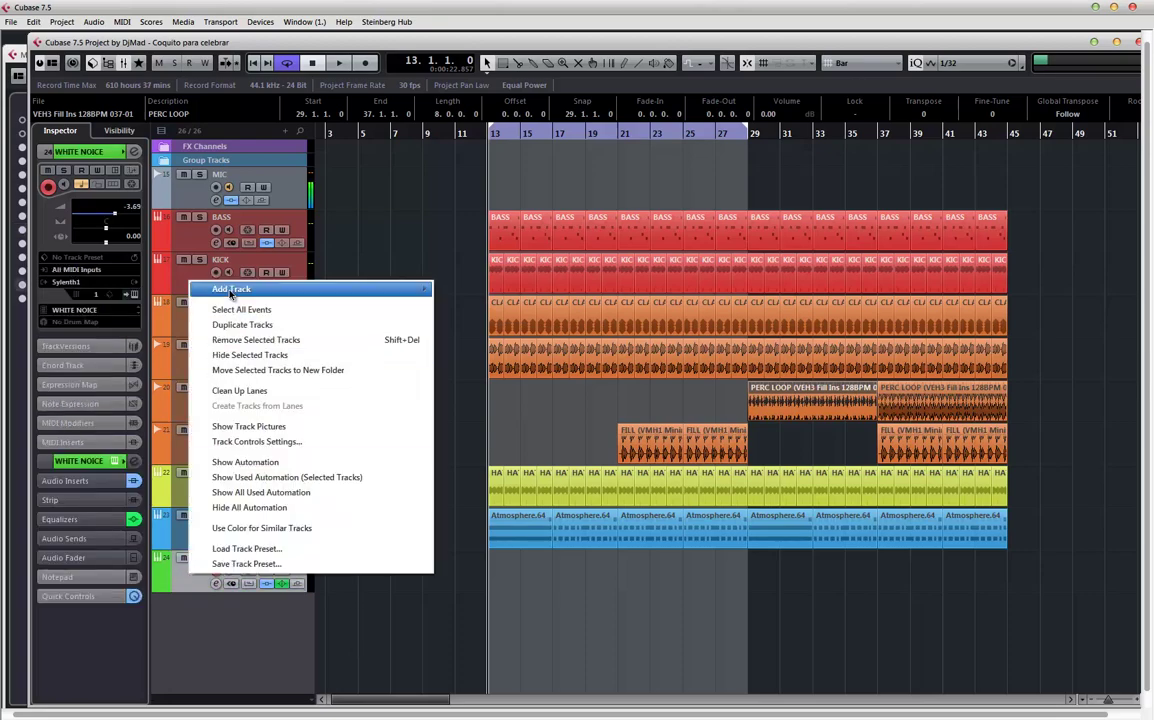
mouse_move(230, 292)
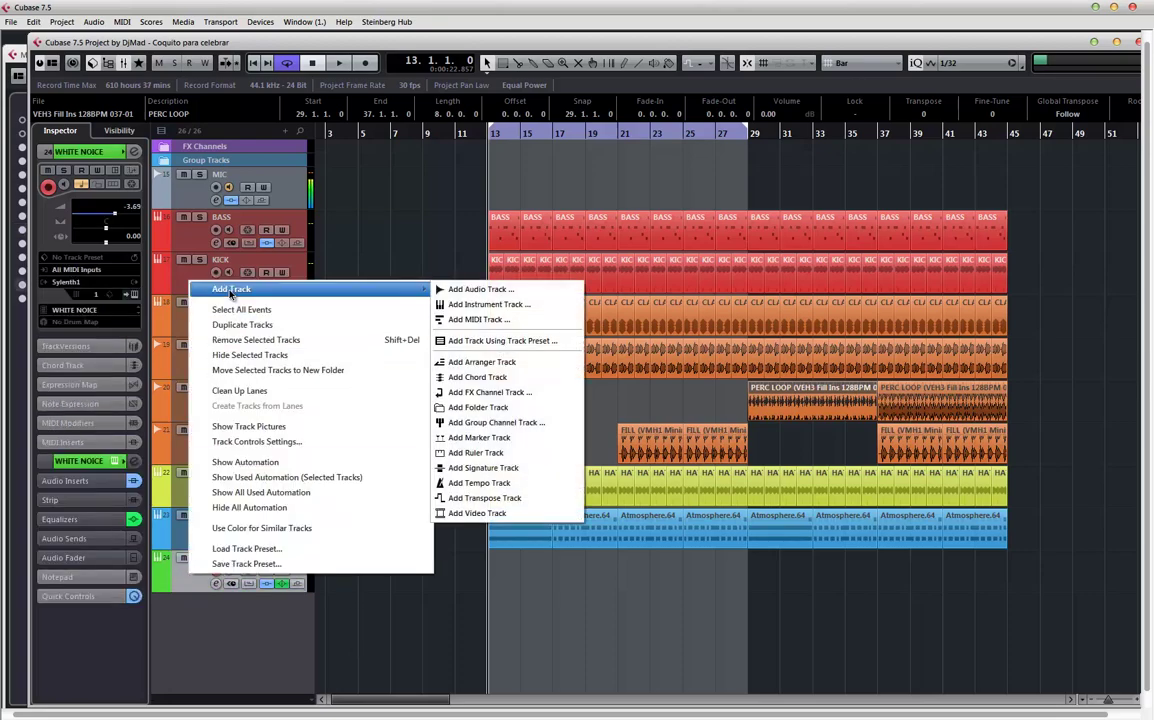
left_click(507, 291)
left_click(484, 373)
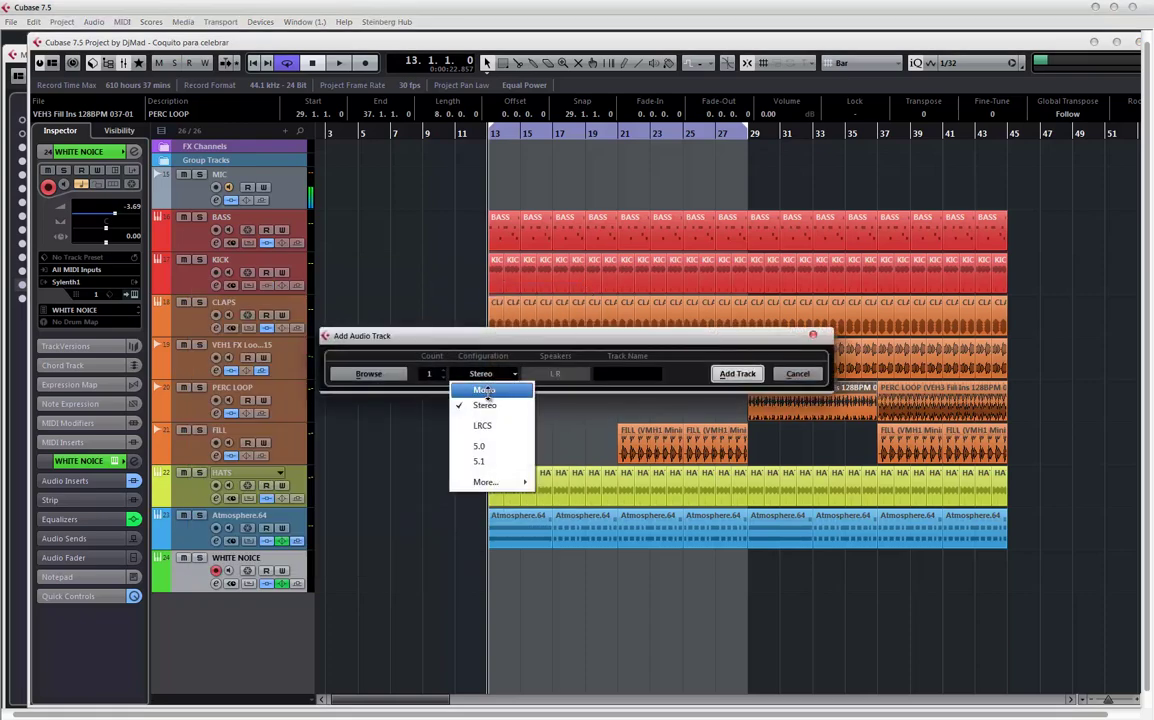
left_click(485, 391)
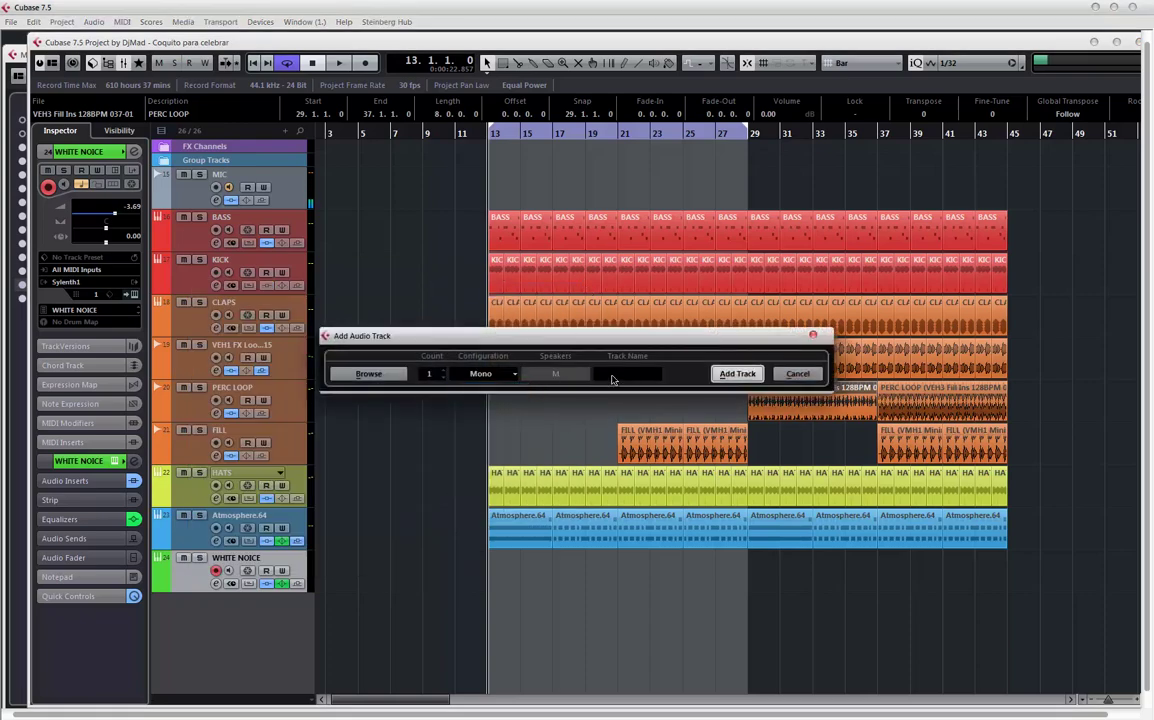
left_click(793, 374)
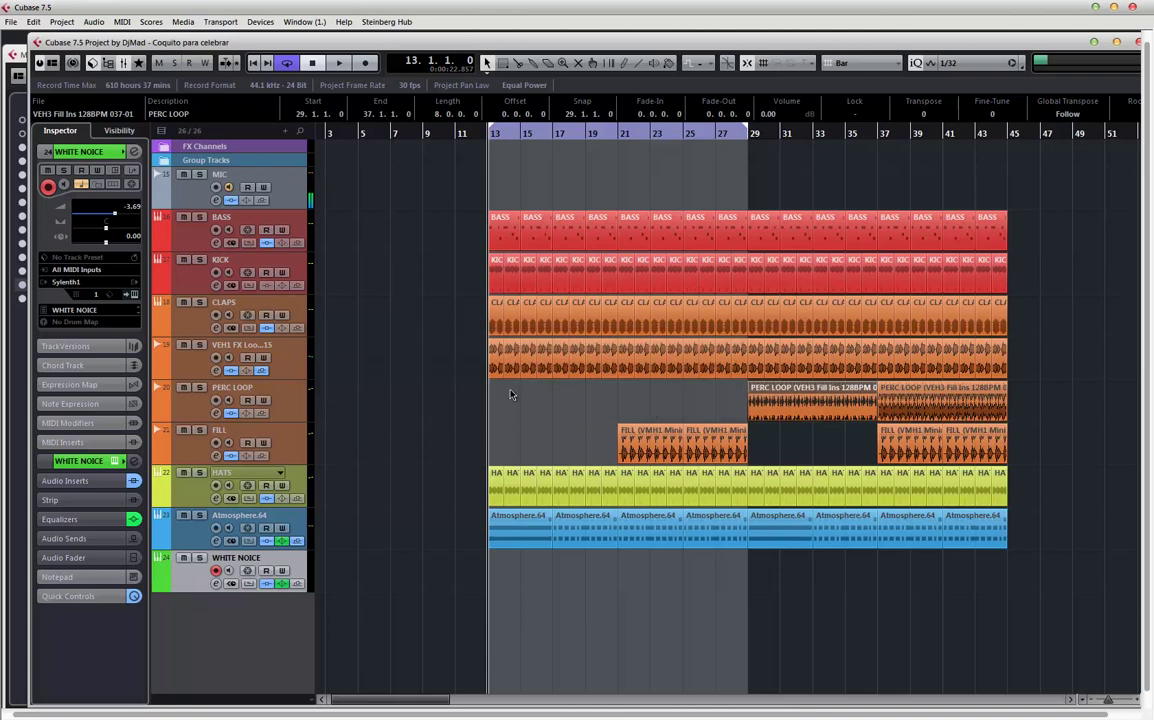
- Record a microphone take on the MIC track from bar 13 to about bar 29 and move it to a new track below WHITE NOICE
left_click(202, 195)
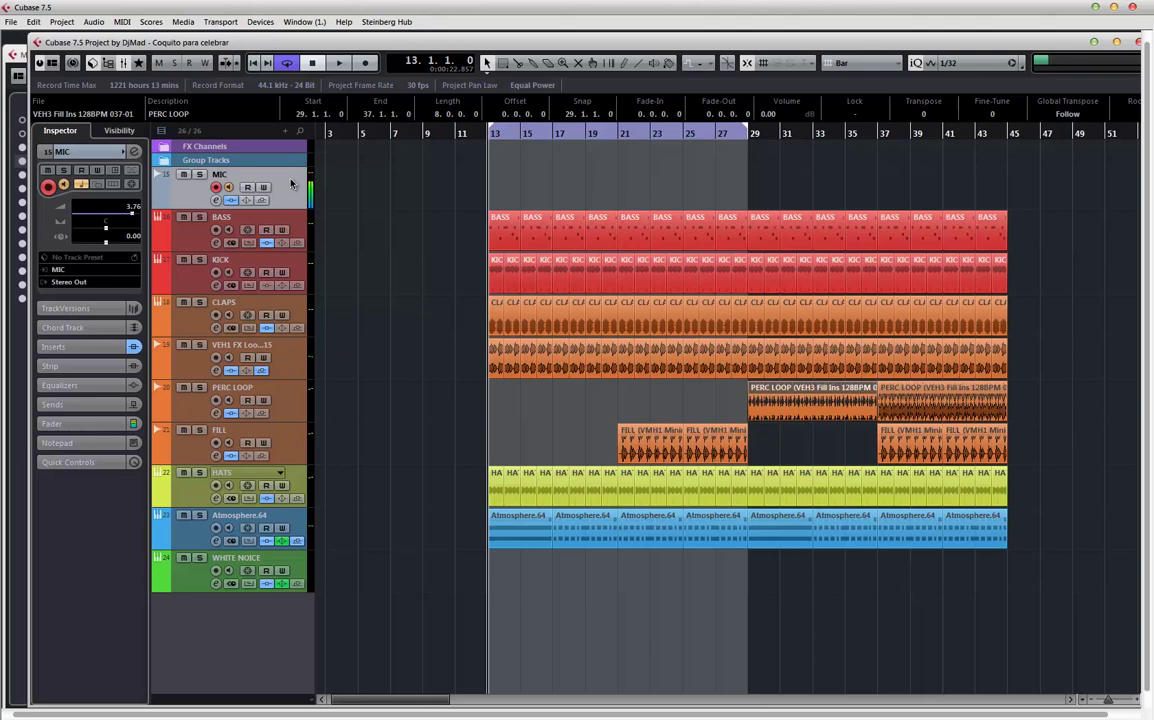
key("KP_Multiply")
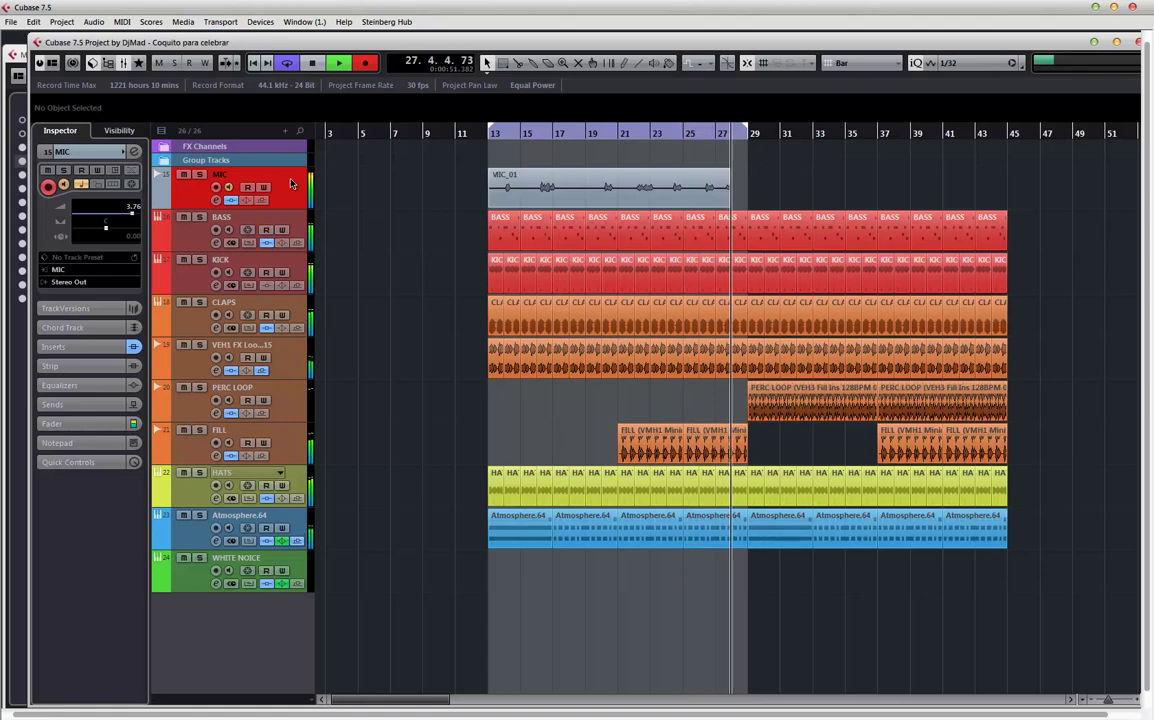
key("space")
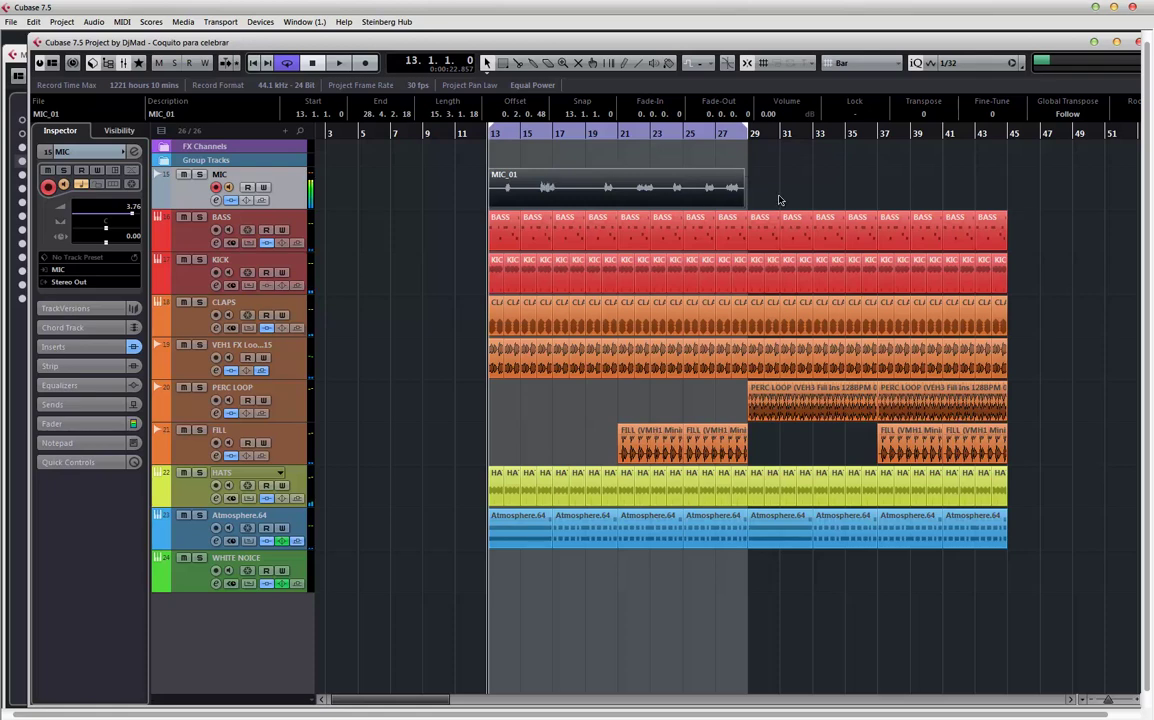
left_click(779, 200)
left_click_drag(530, 203, 536, 612)
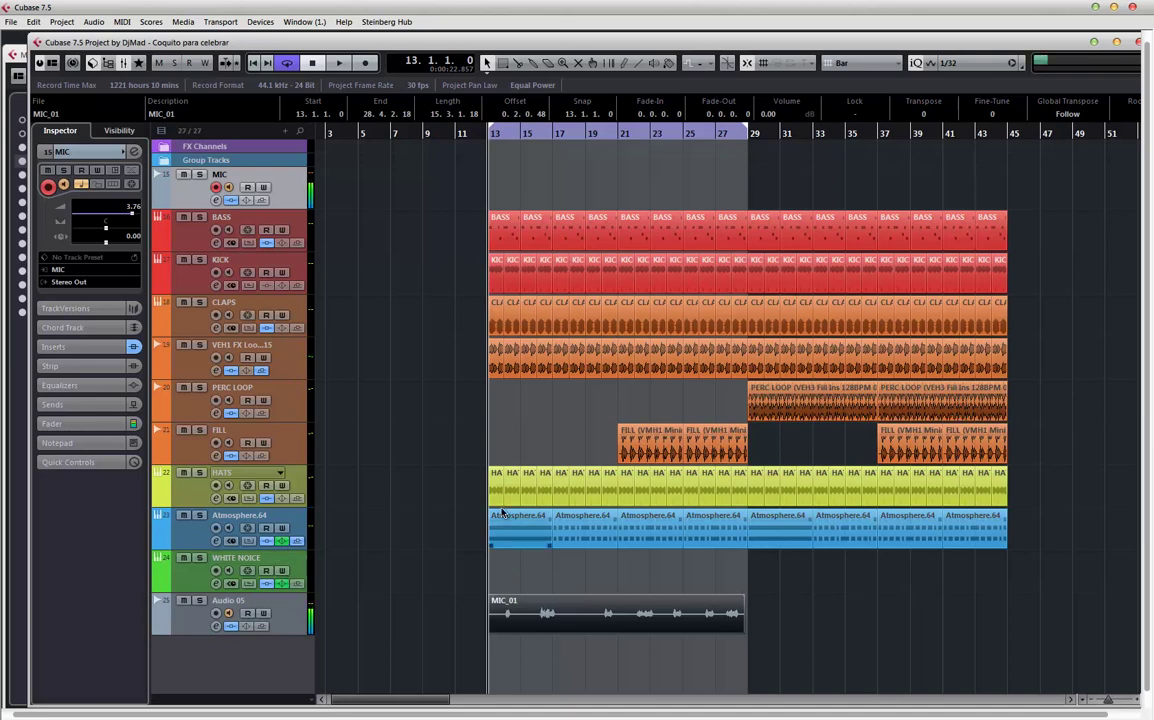
- Rename the new track holding the microphone recording as "vacol sample" and give it the pink Color 16
left_click(243, 603)
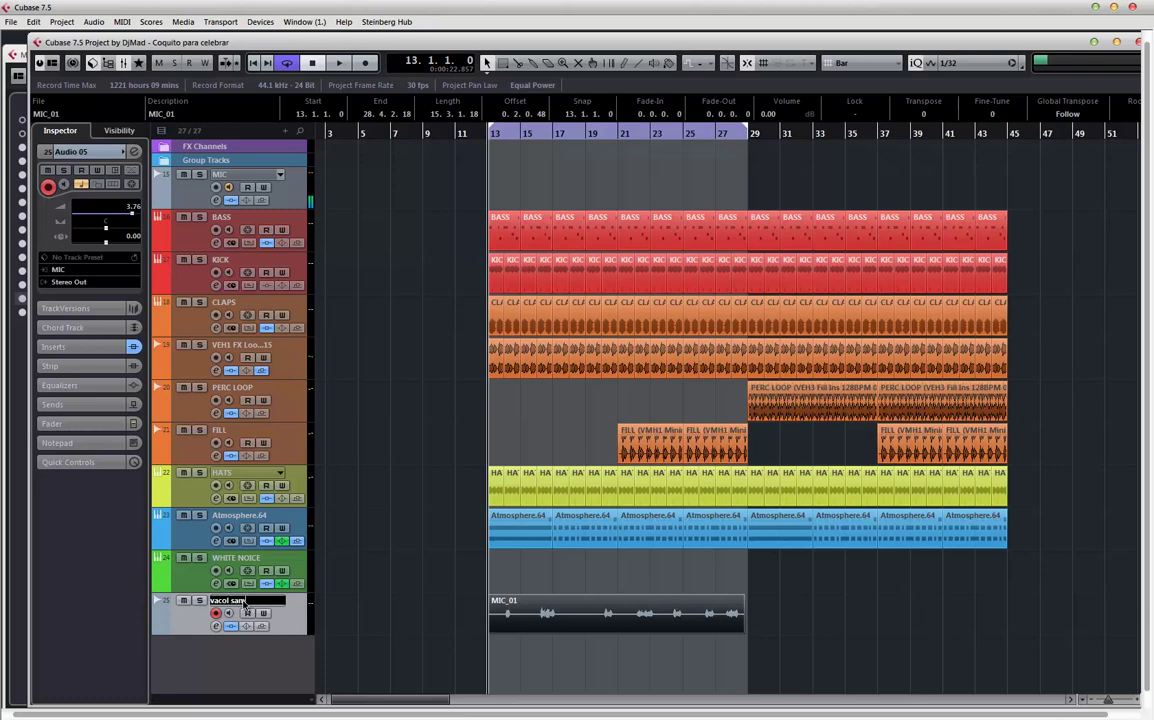
key("Return")
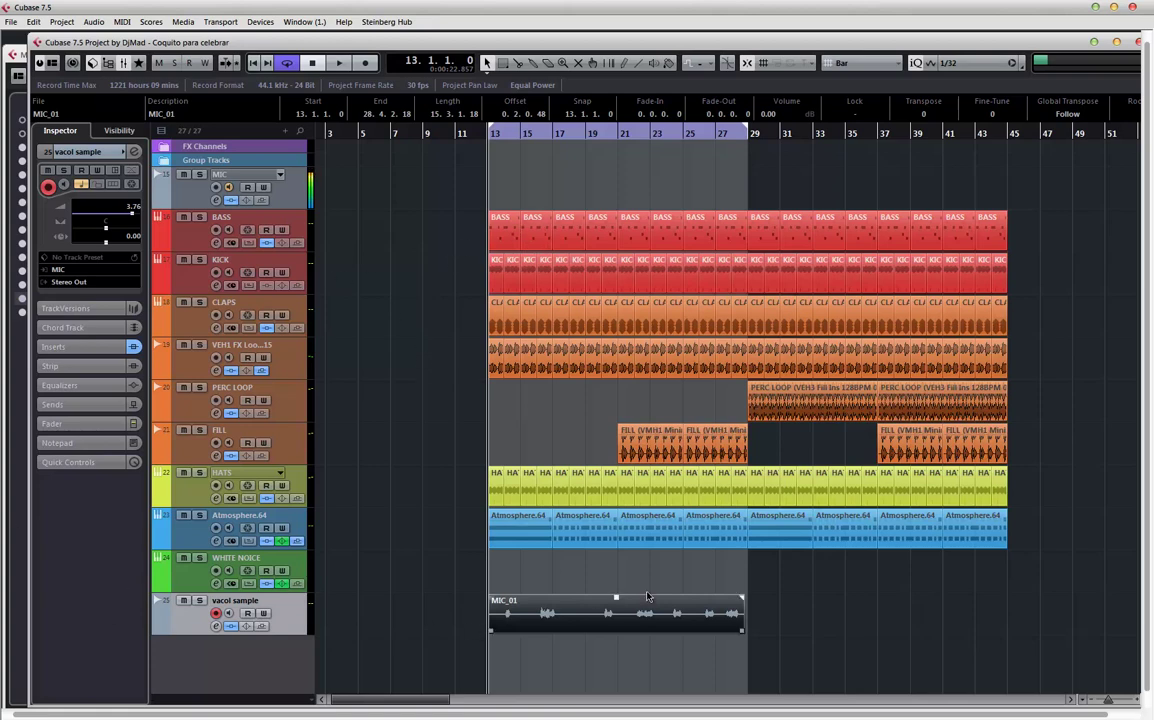
left_click(165, 612)
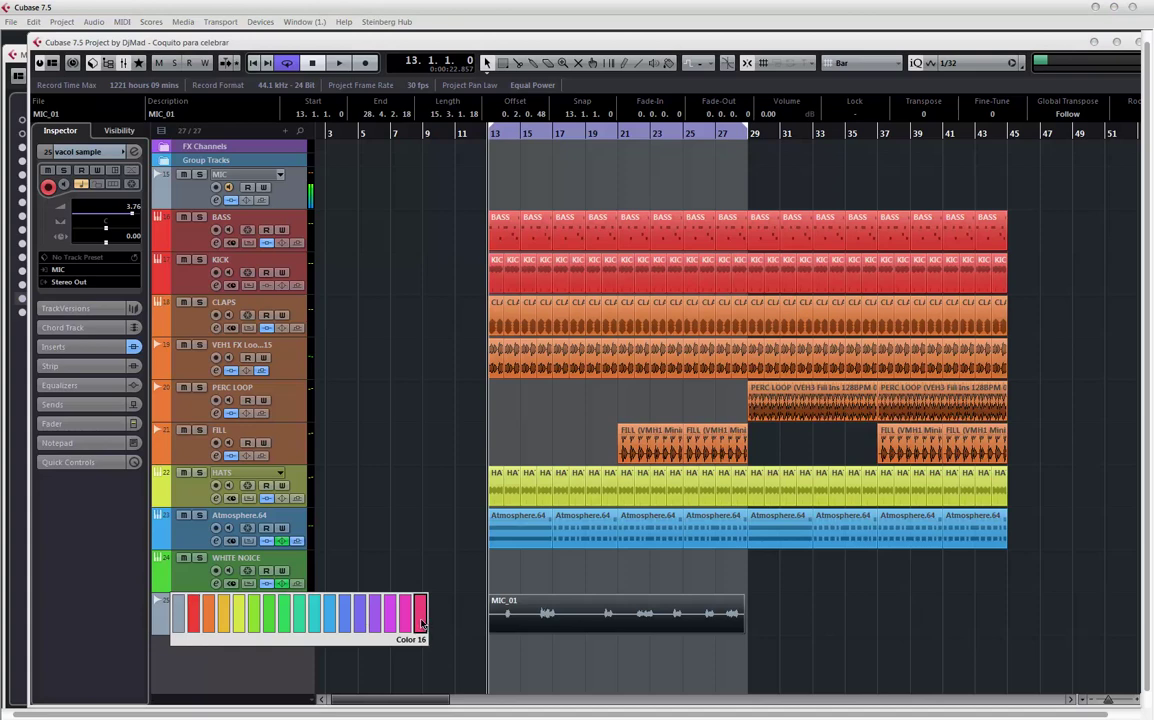
left_click(421, 624)
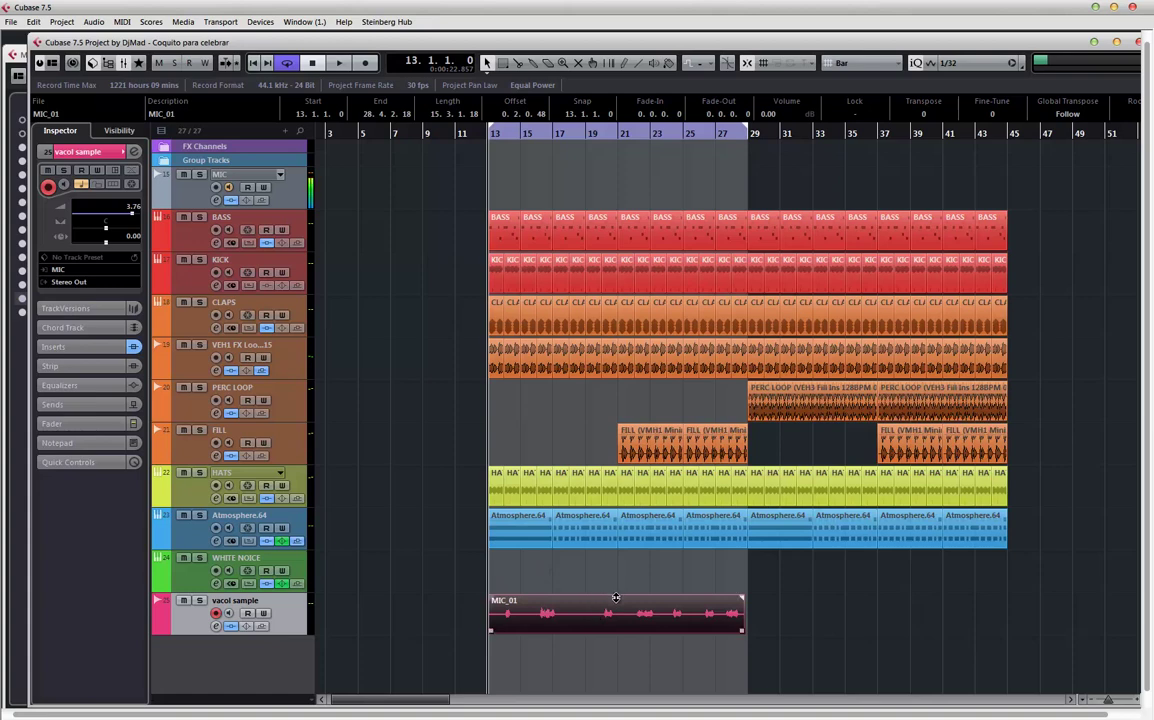
- Raise the MIC_01 event's volume to 3.87 dB and set the vacol sample channel fader to -3.69 while the loop plays
left_click_drag(616, 597, 617, 588)
key("F3")
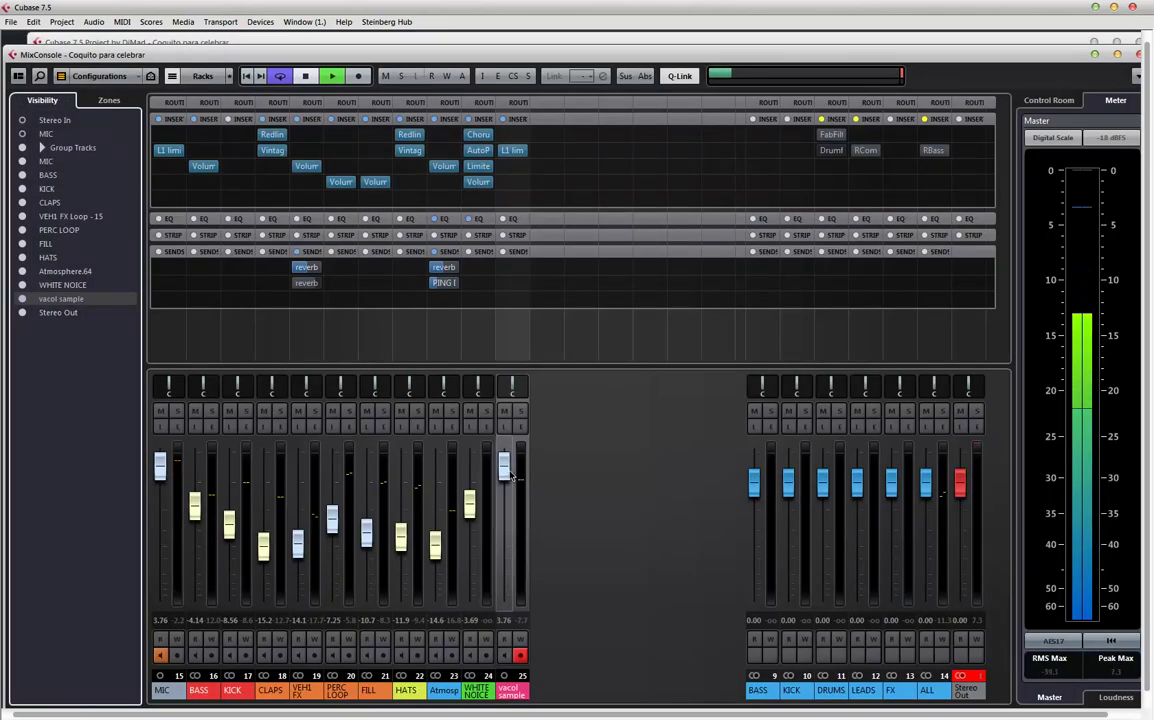
left_click_drag(507, 479, 506, 517)
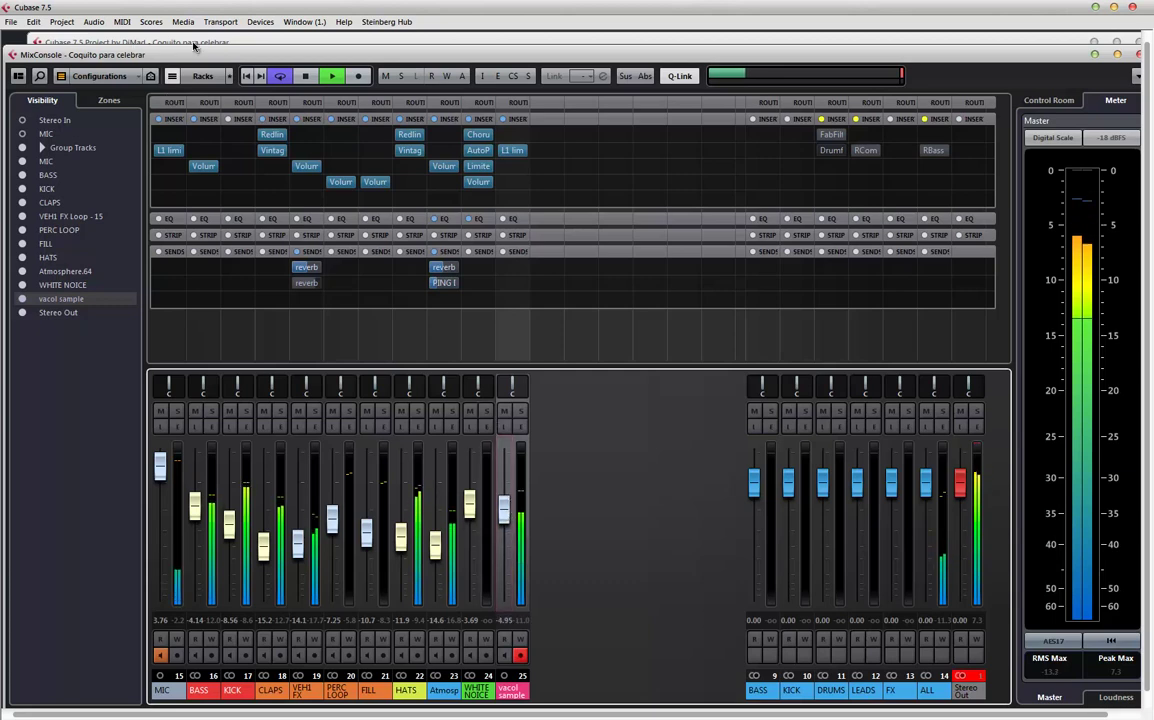
left_click_drag(497, 511, 497, 504)
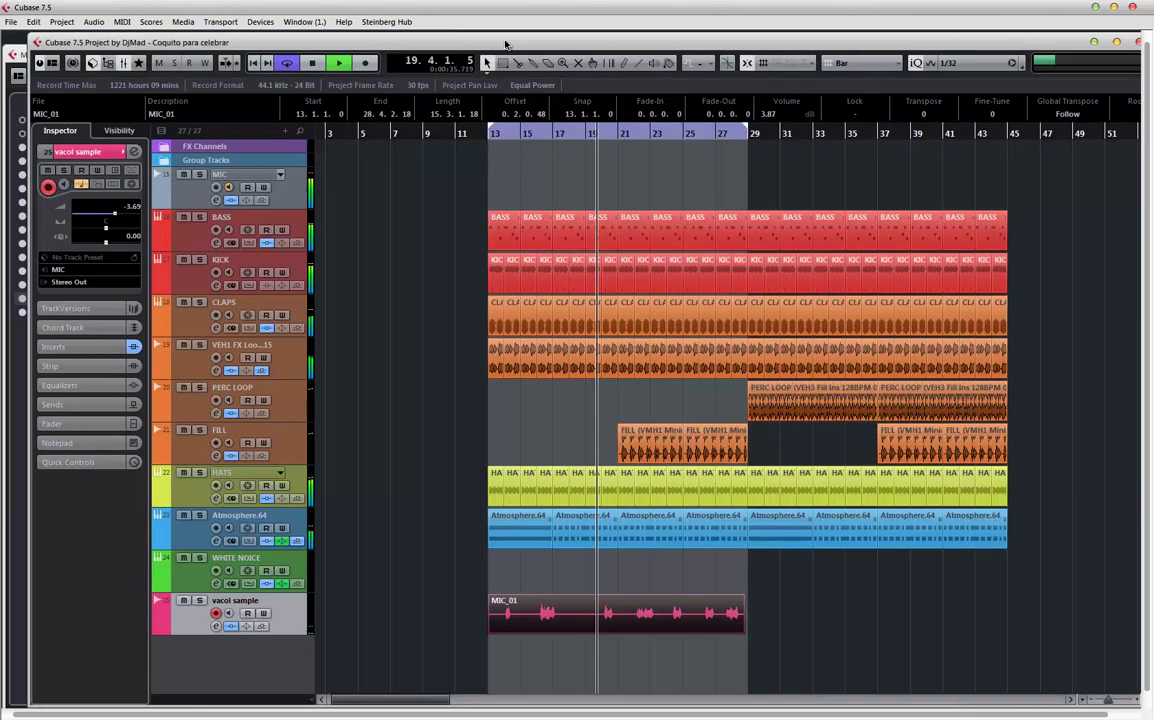
left_click(500, 43)
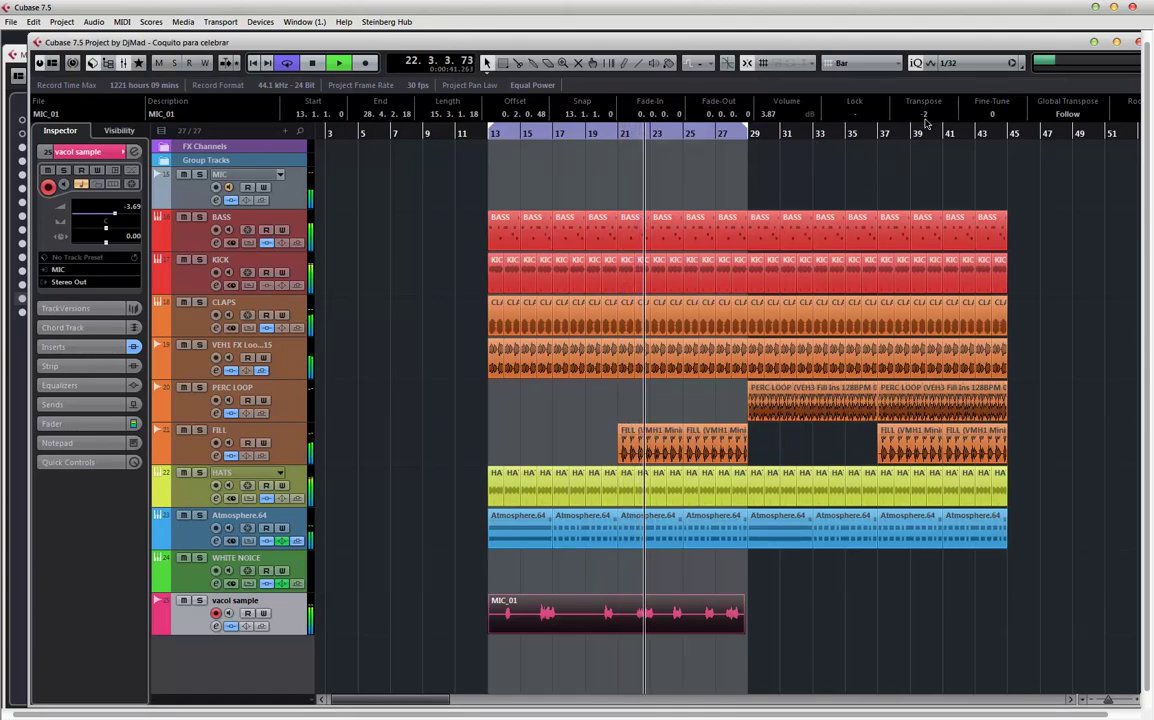
- Set the MIC_01 event's transposition to -6 semitones while listening to the loop
scroll(925, 117, "down", 1)
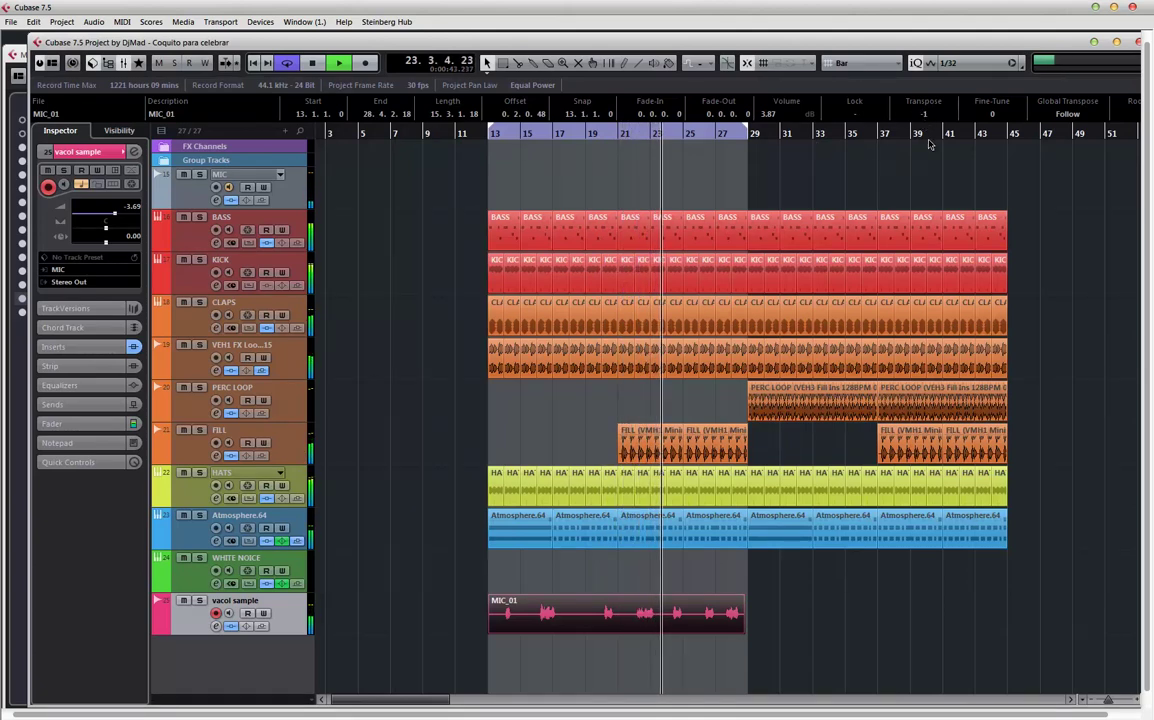
scroll(924, 120, "down", 3)
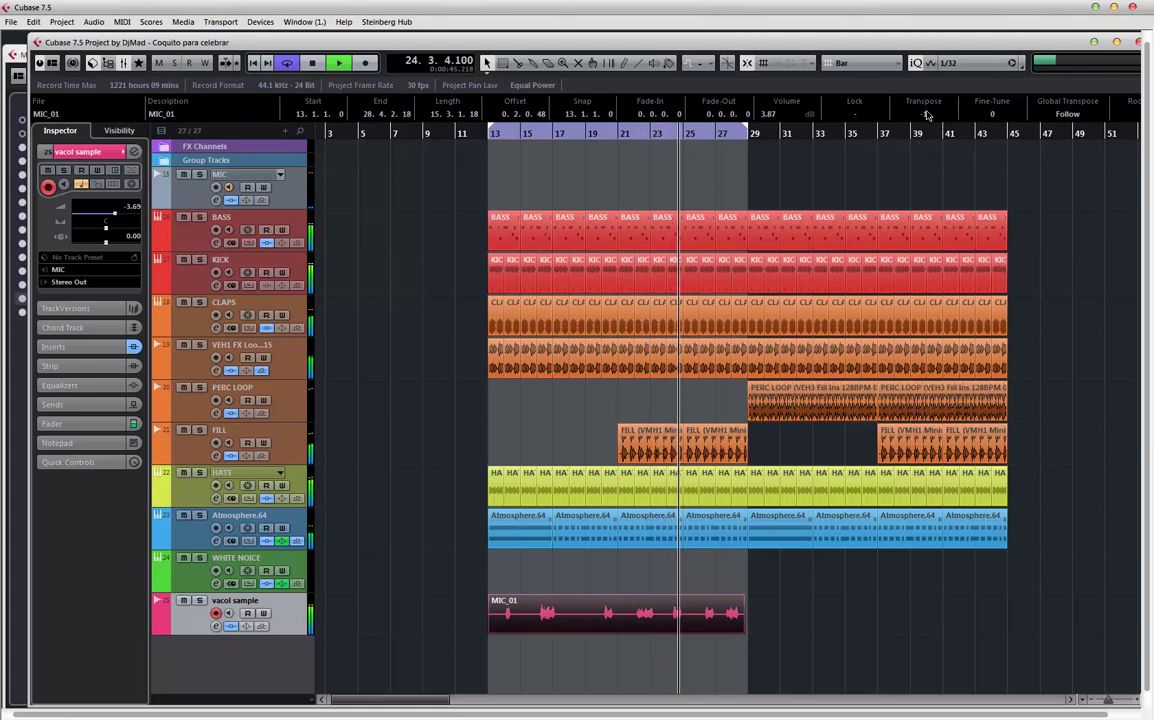
scroll(924, 120, "up", 1)
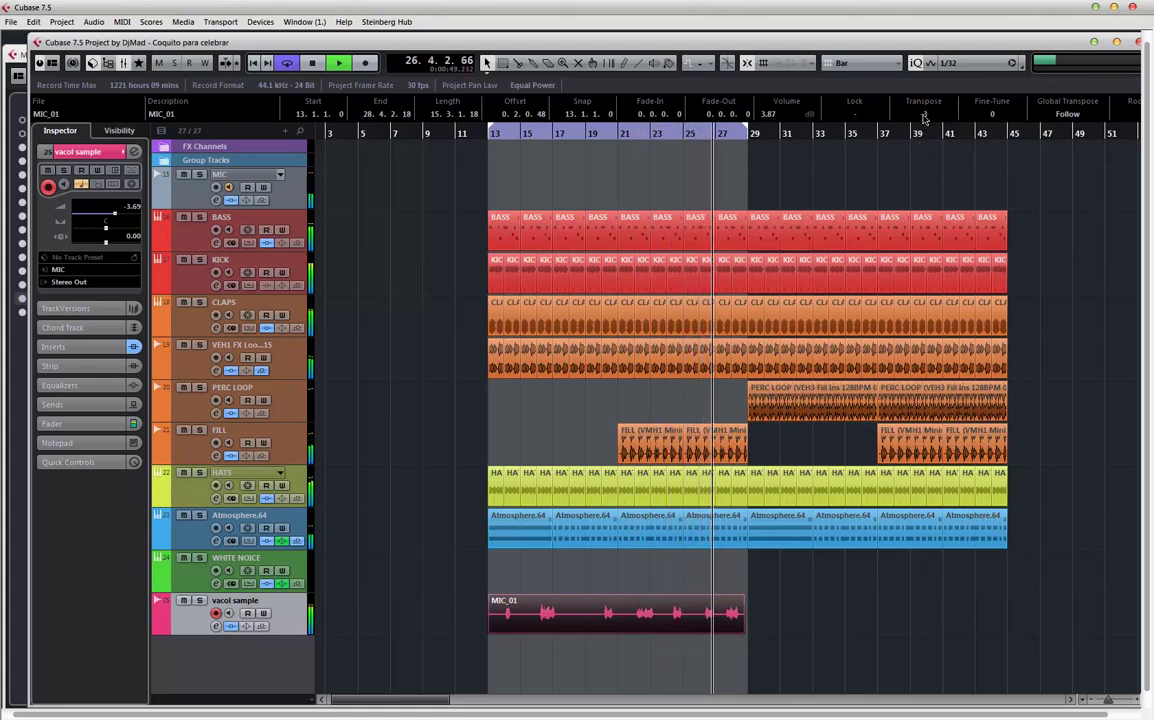
scroll(927, 118, "down", 1)
scroll(927, 122, "down", 2)
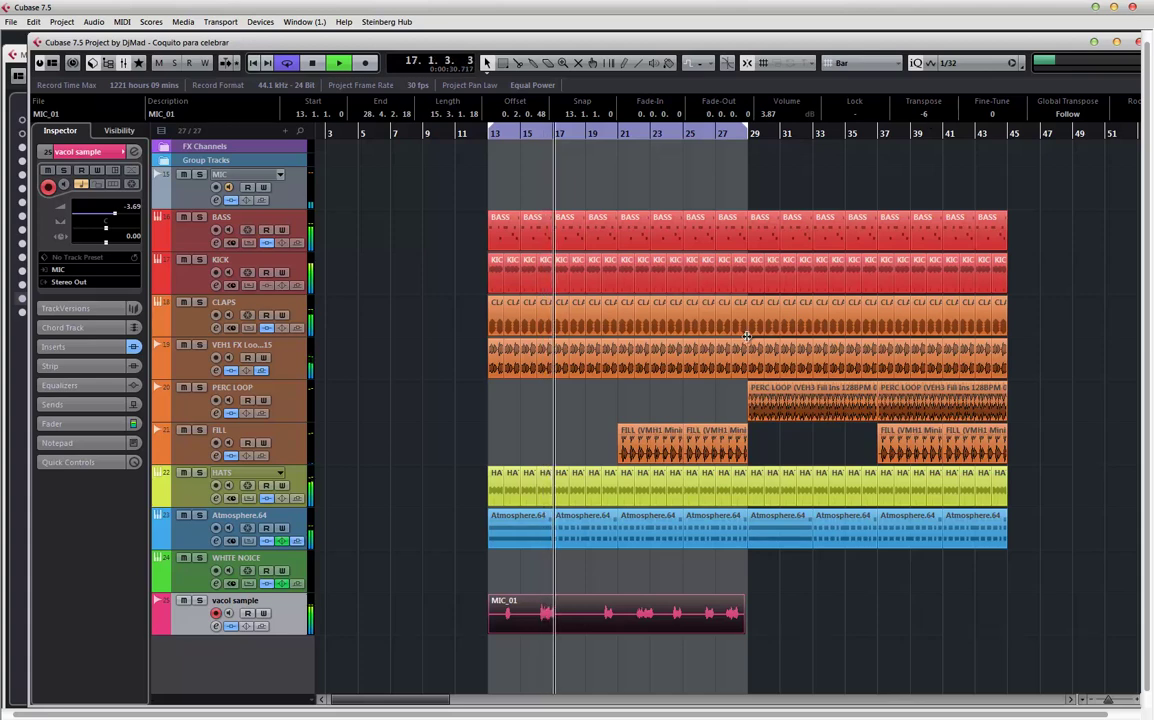
- Open MIC_01 in the Sample Editor and place Free Warp markers in the silence before and after the vocal phrase at bar 16
left_click(510, 133)
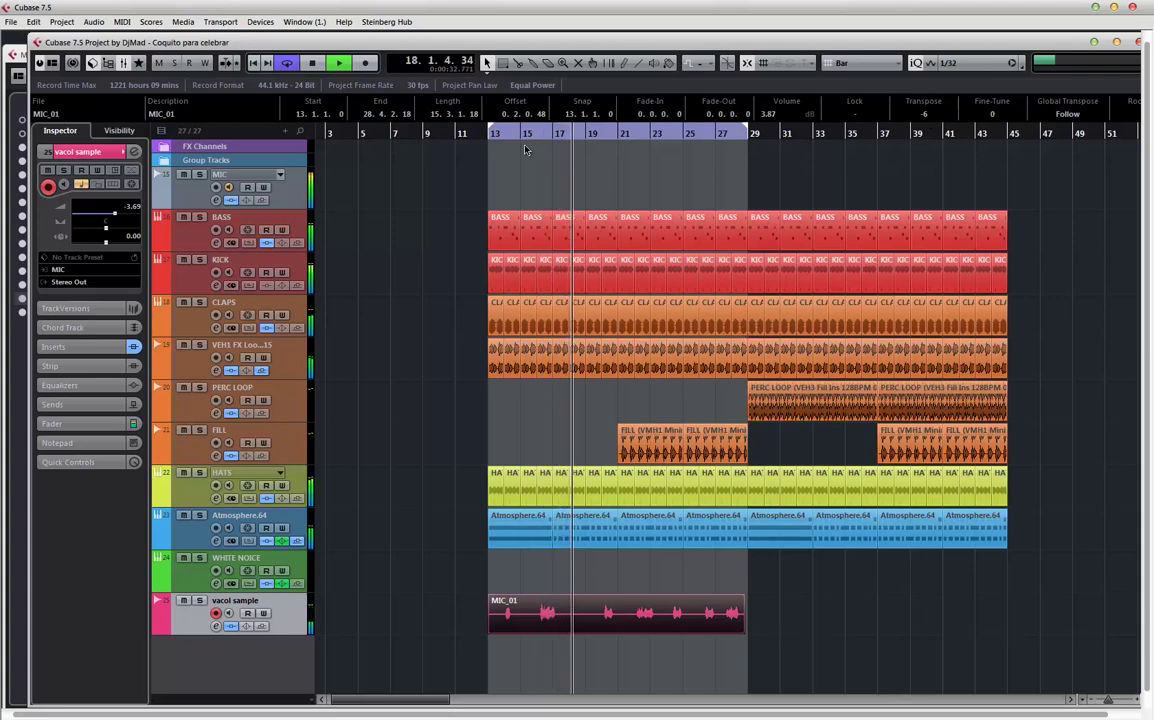
double_click(530, 614)
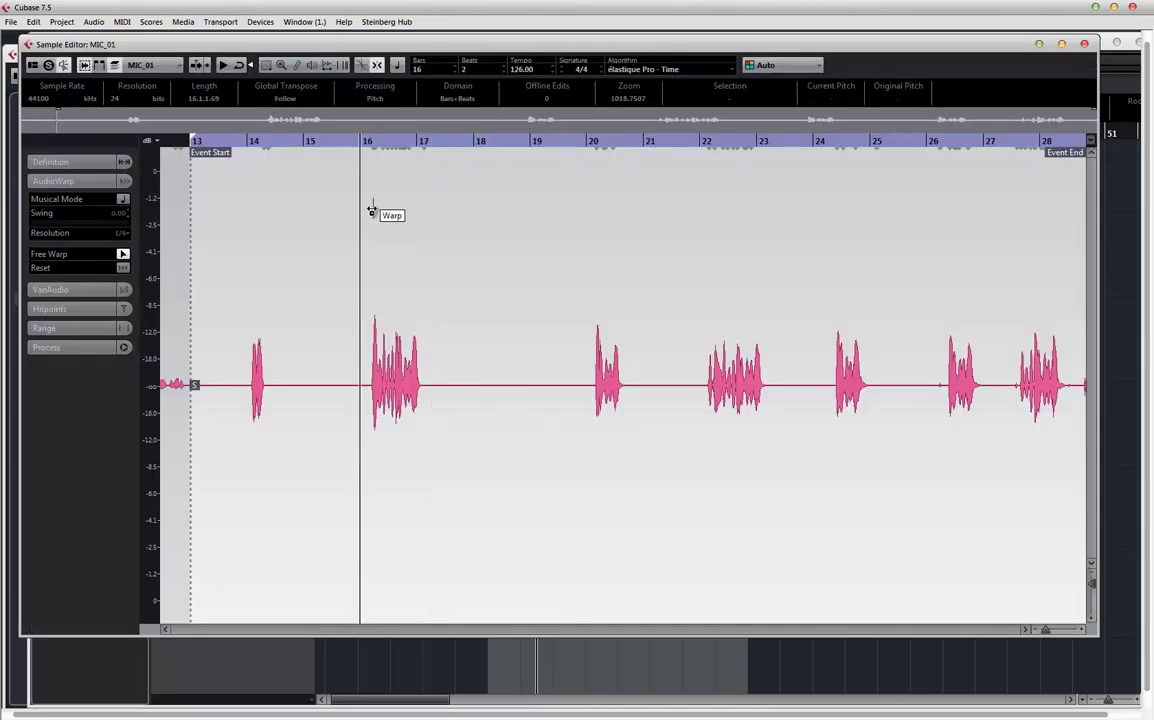
key("h")
key("h")
key("h")
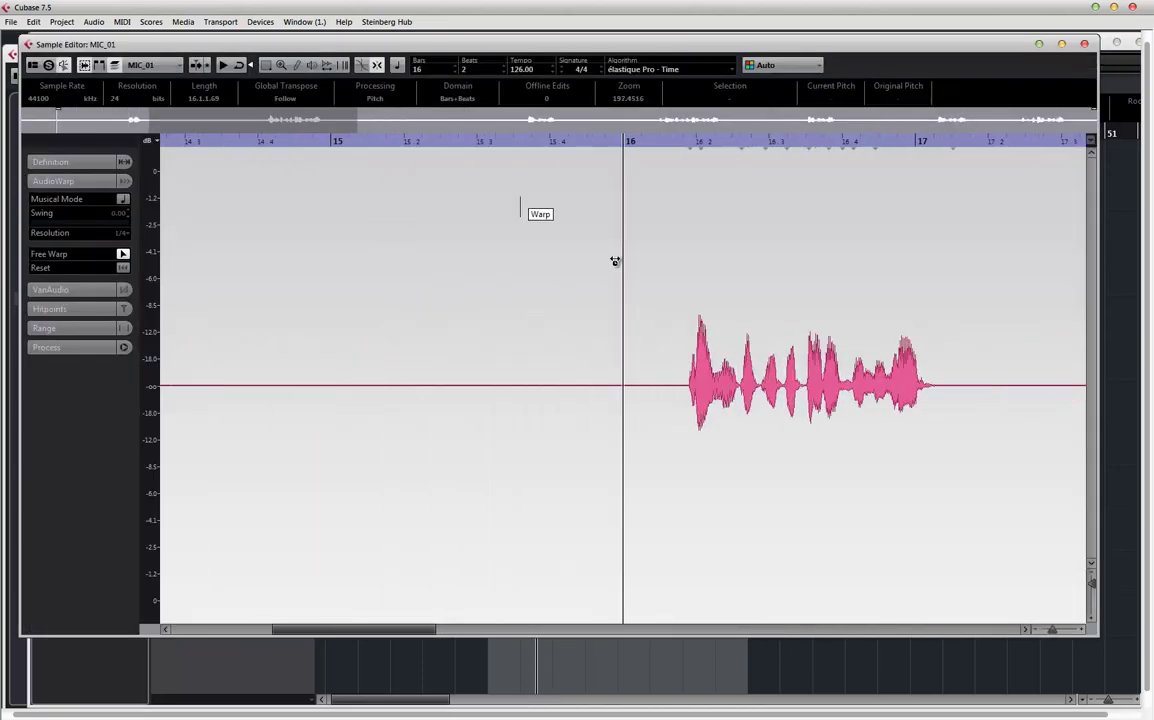
left_click(999, 381)
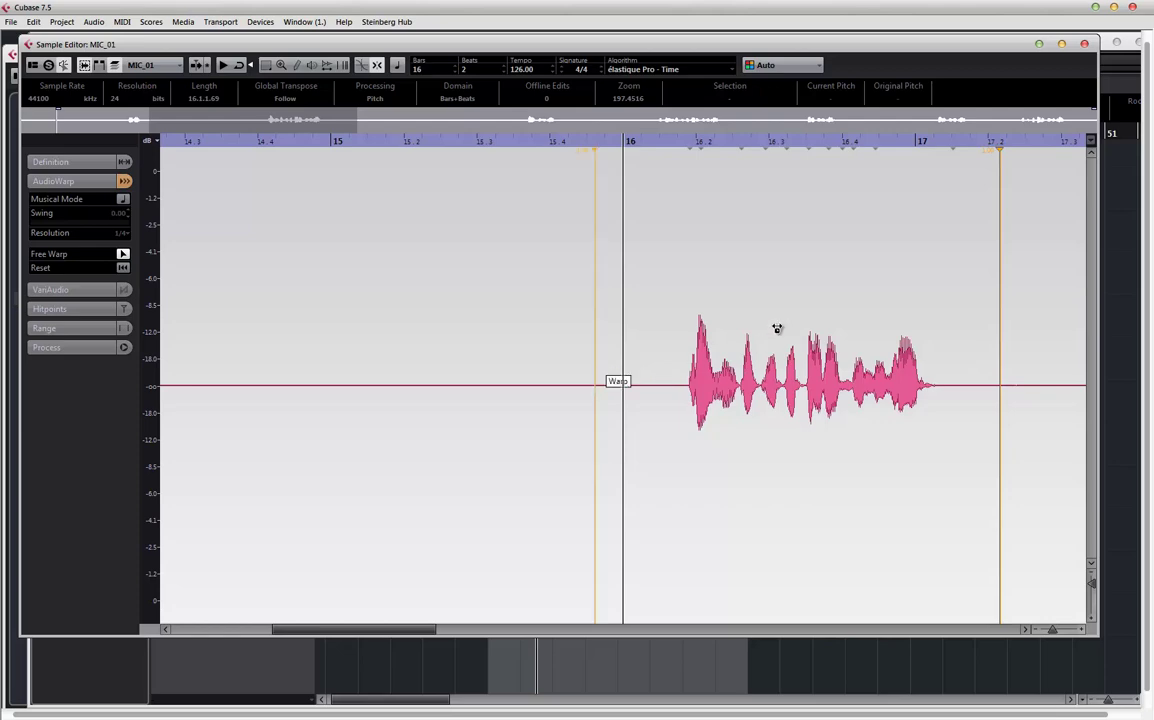
- Free-warp the bar 16 vocal phrase, aligning syllables to 16.2 and 16.3 and placing two more just before and halfway after beat 16.4
key("h")
key("h")
key("h")
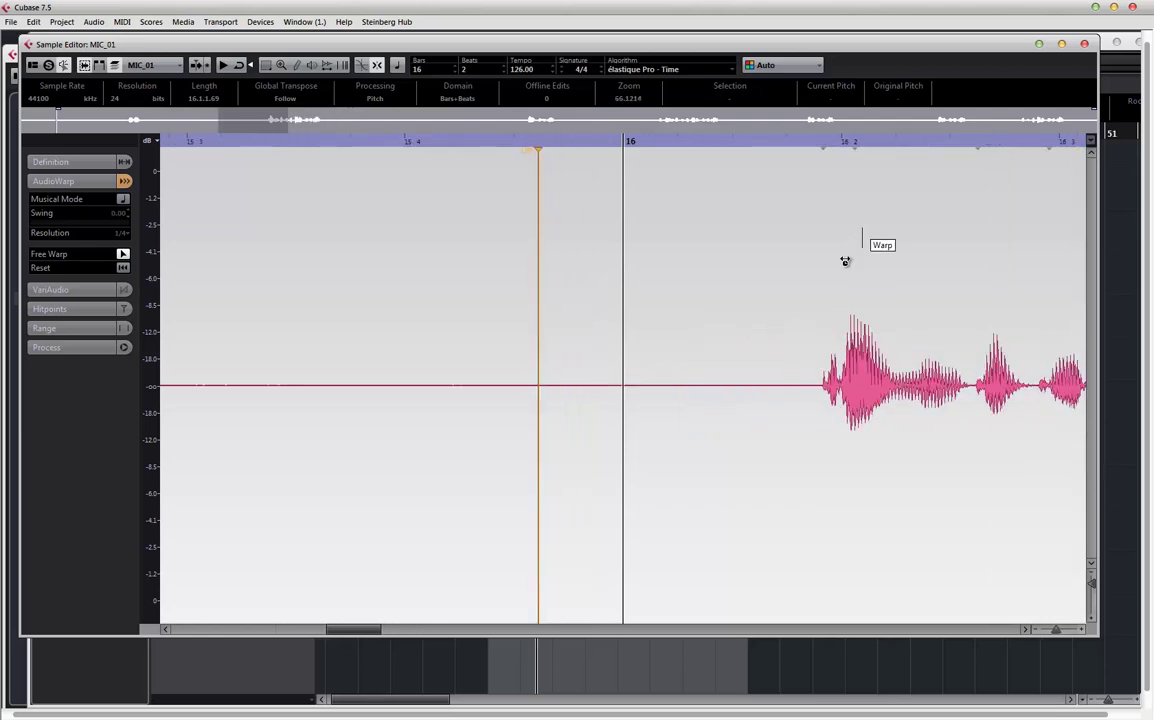
scroll(845, 291, "right", 5)
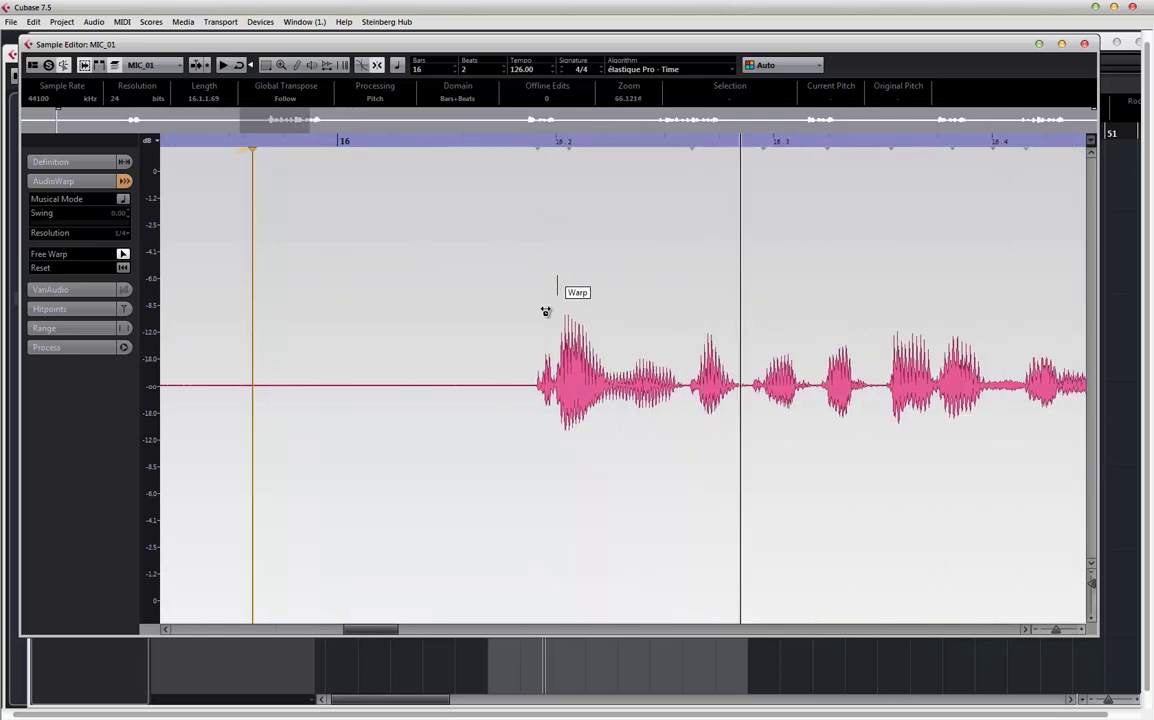
left_click_drag(561, 373, 555, 373)
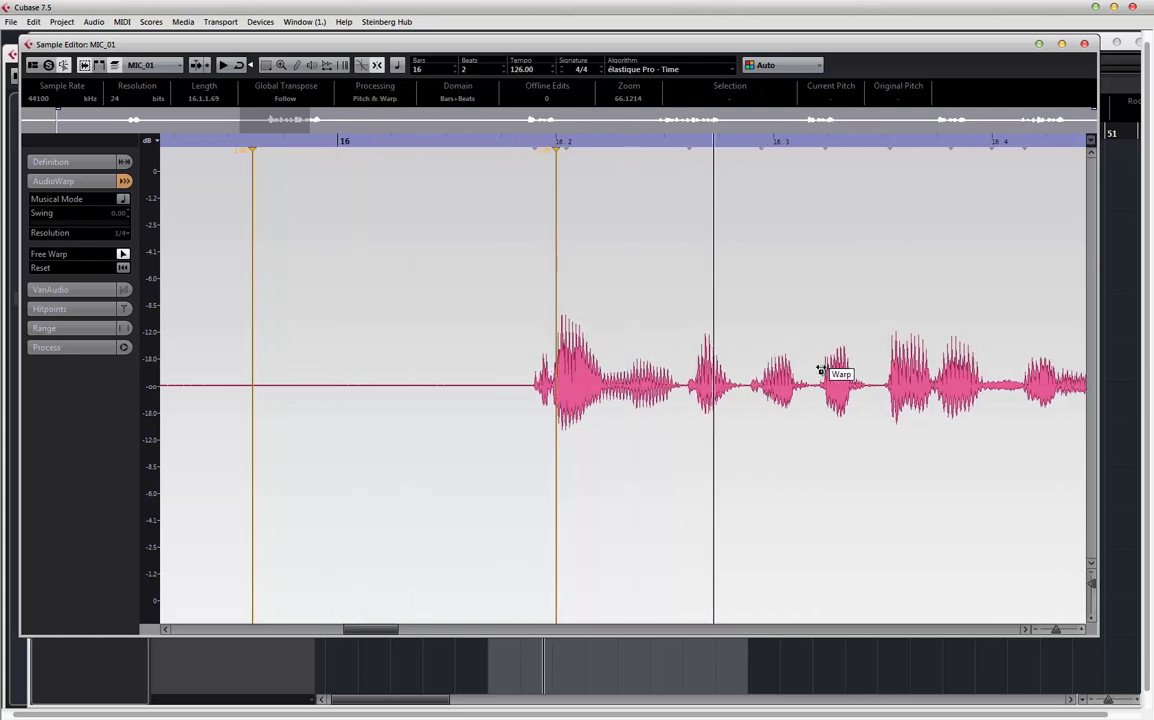
left_click_drag(764, 381, 774, 381)
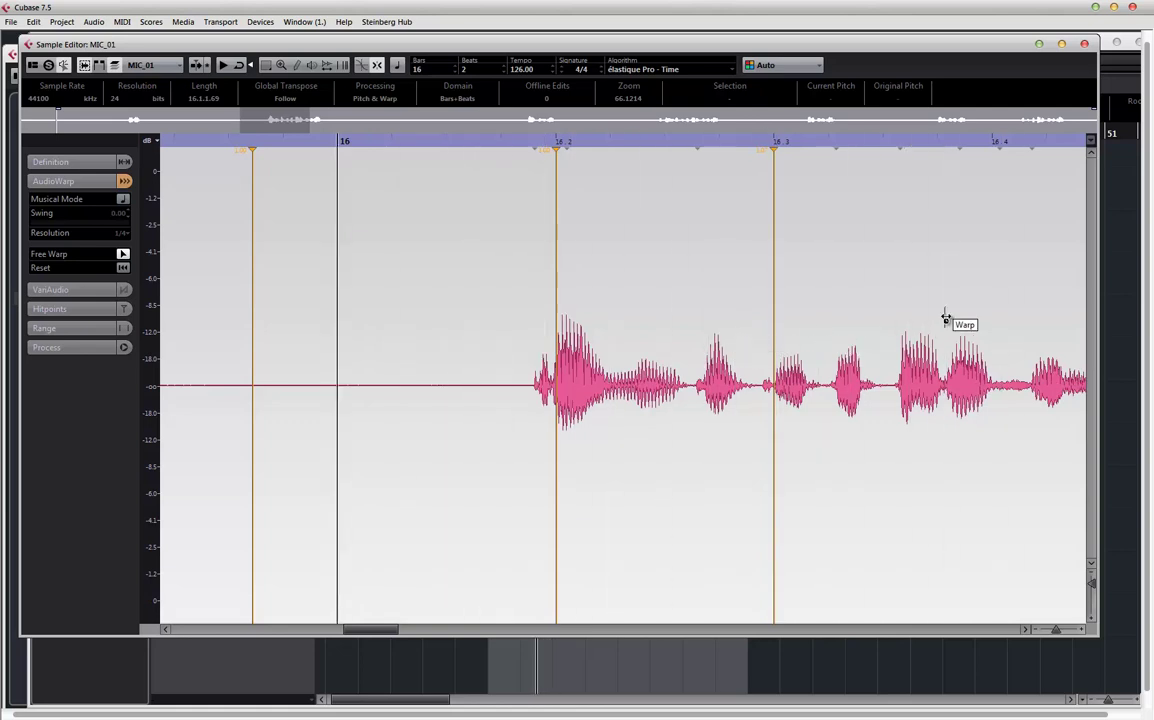
scroll(945, 319, "right", 5)
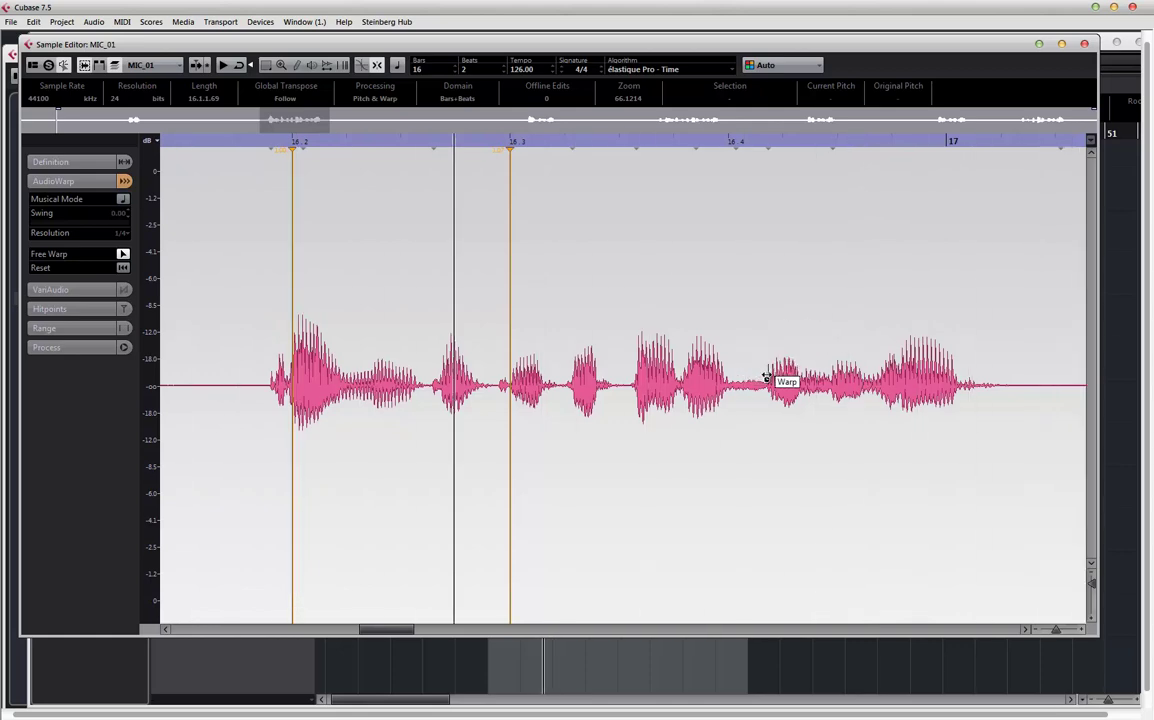
left_click_drag(766, 378, 840, 378)
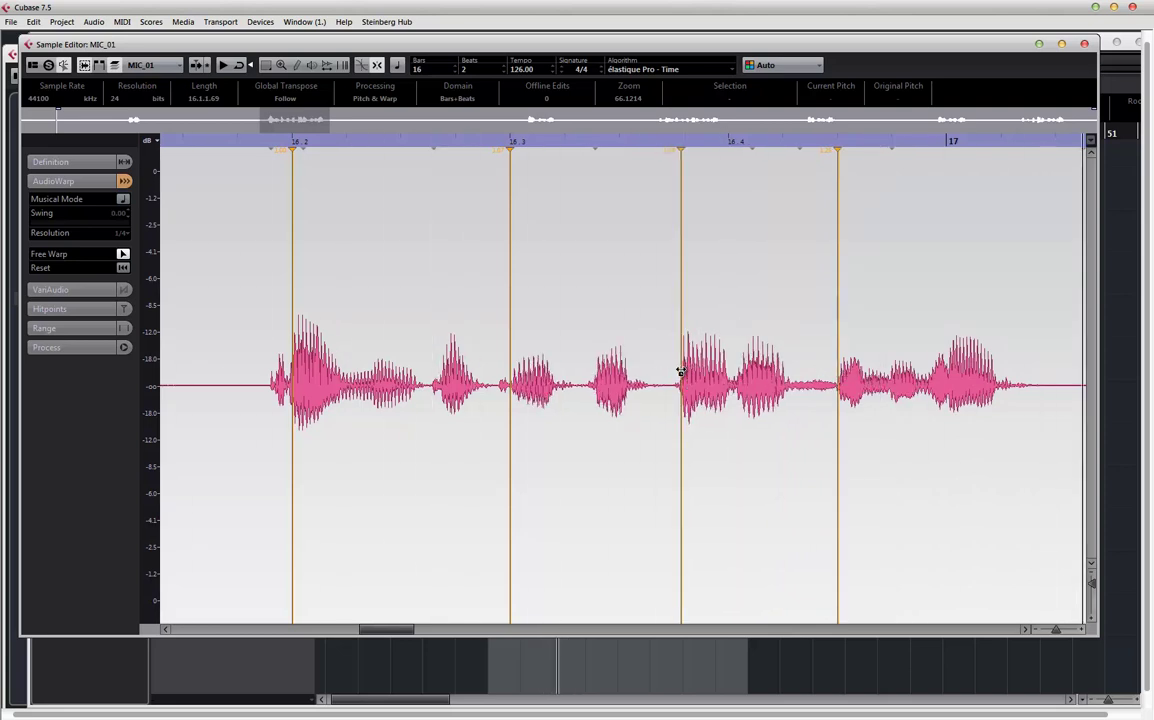
left_click(673, 373)
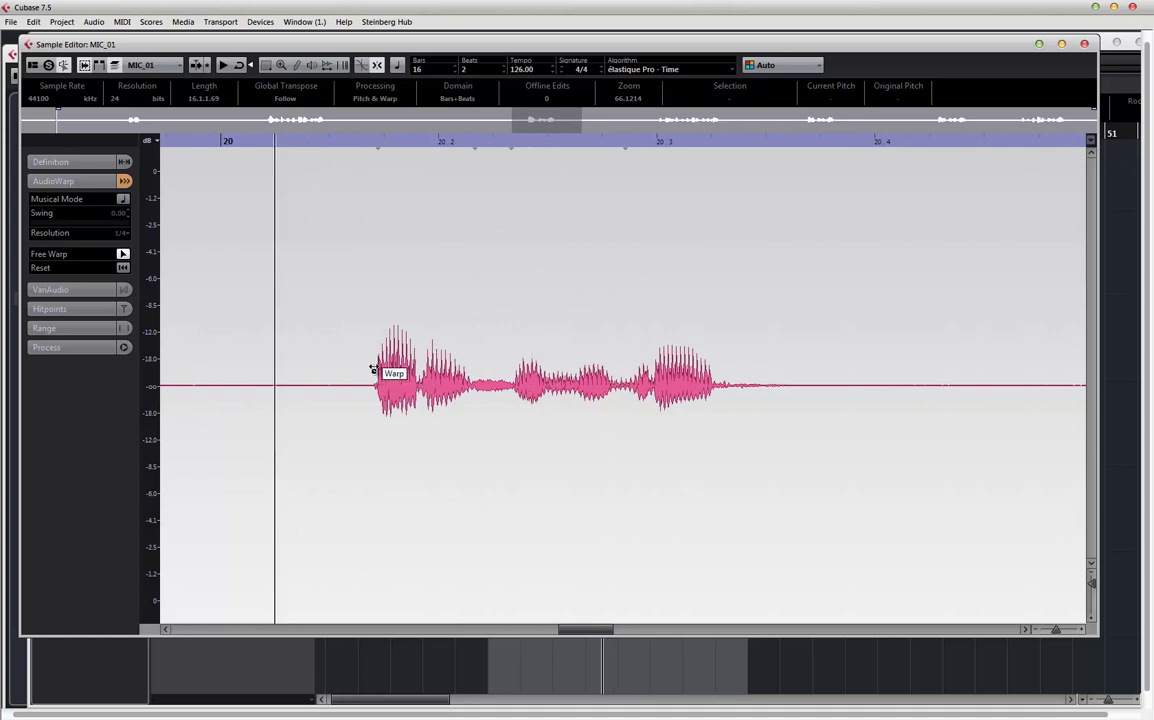
- Free-warp the bar 20 vocal phrase so its syllables start a sixteenth before 20.2, on 20.2 and on 20.3
left_click_drag(378, 362, 384, 359)
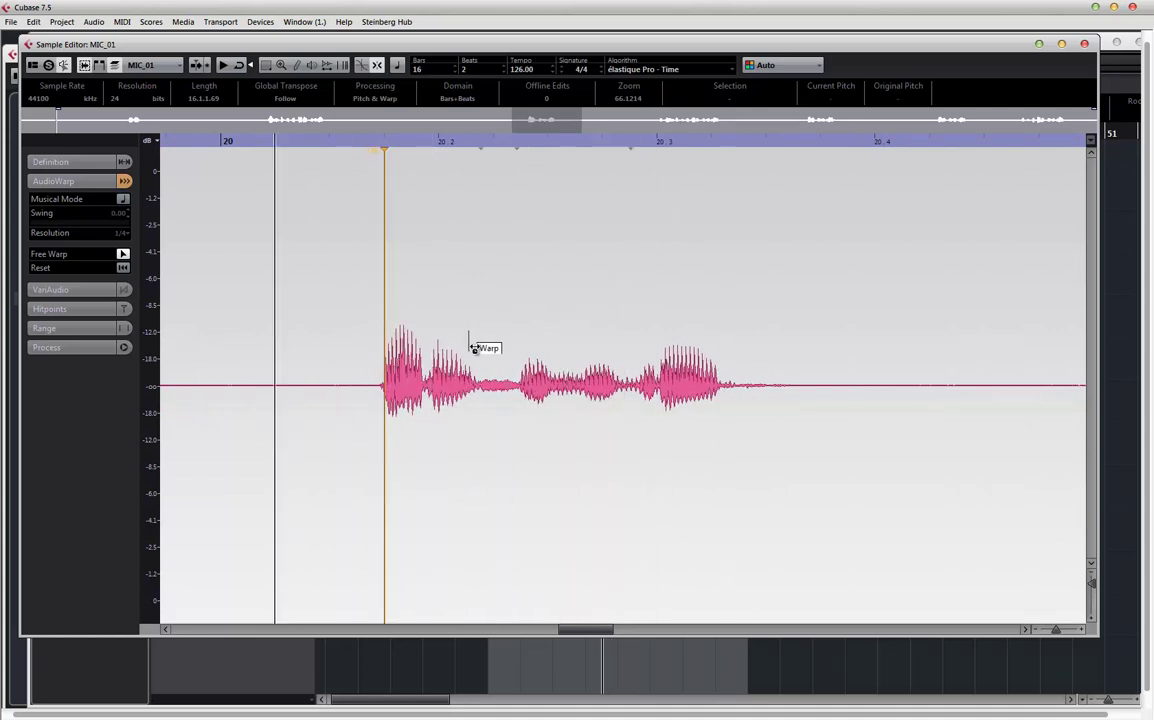
mouse_move(432, 370)
left_mouse_down()
mouse_move(445, 370)
mouse_move(440, 356)
left_mouse_up()
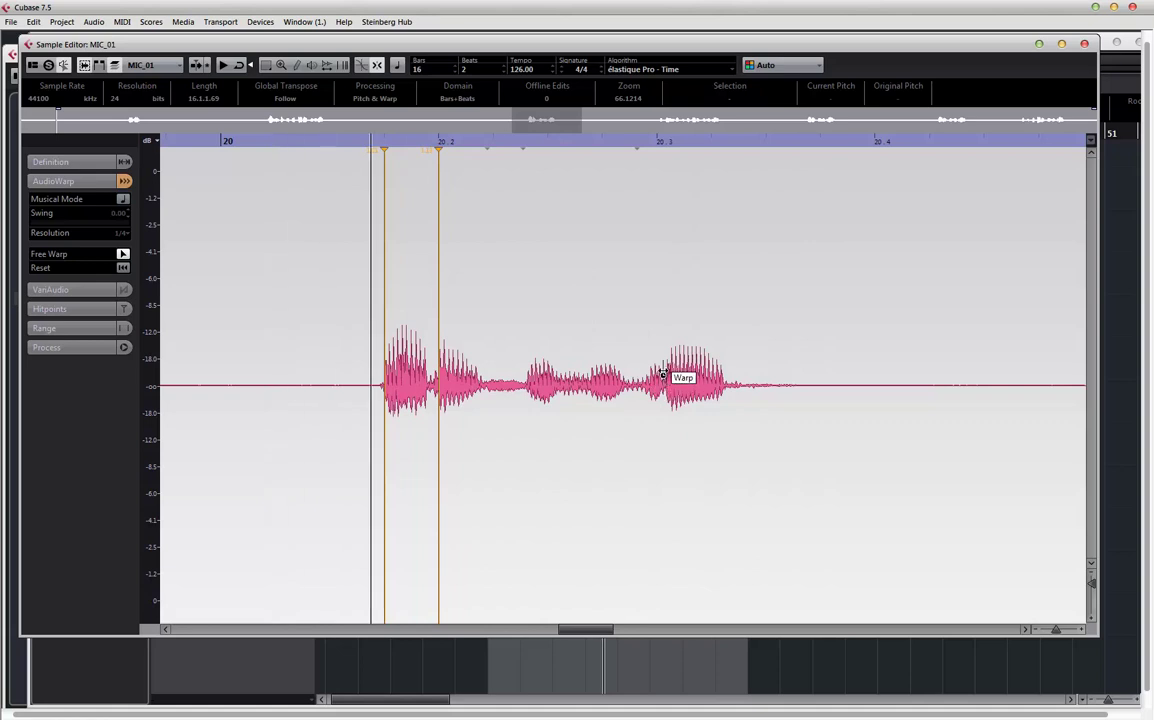
left_click_drag(664, 374, 657, 374)
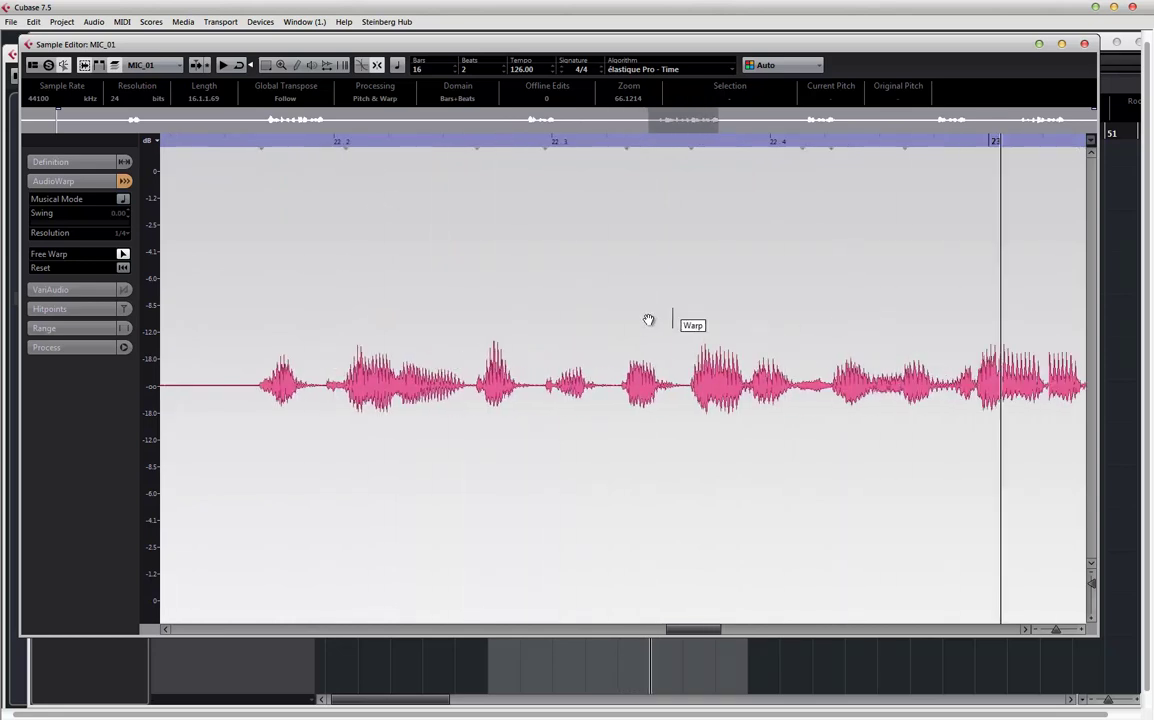
- Free-warp two syllables of the bar 22 vocal phrase, one to a sixteenth before 22.4 and one onto 22.2
key("space")
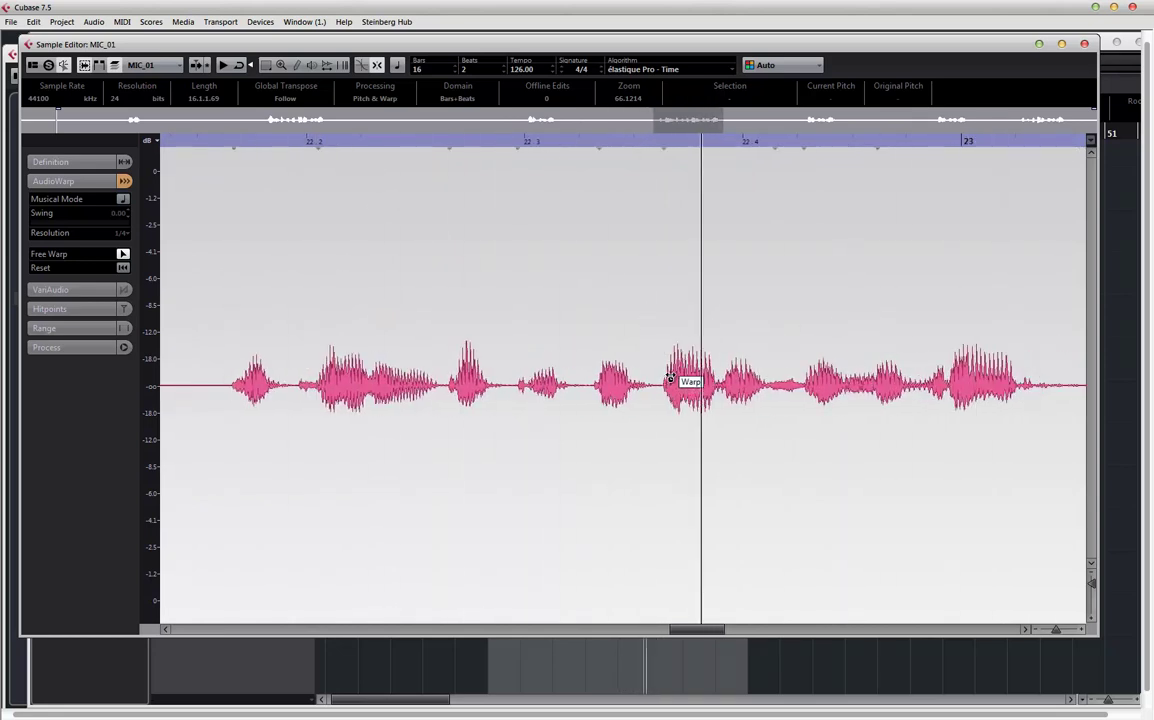
left_click_drag(670, 381, 686, 375)
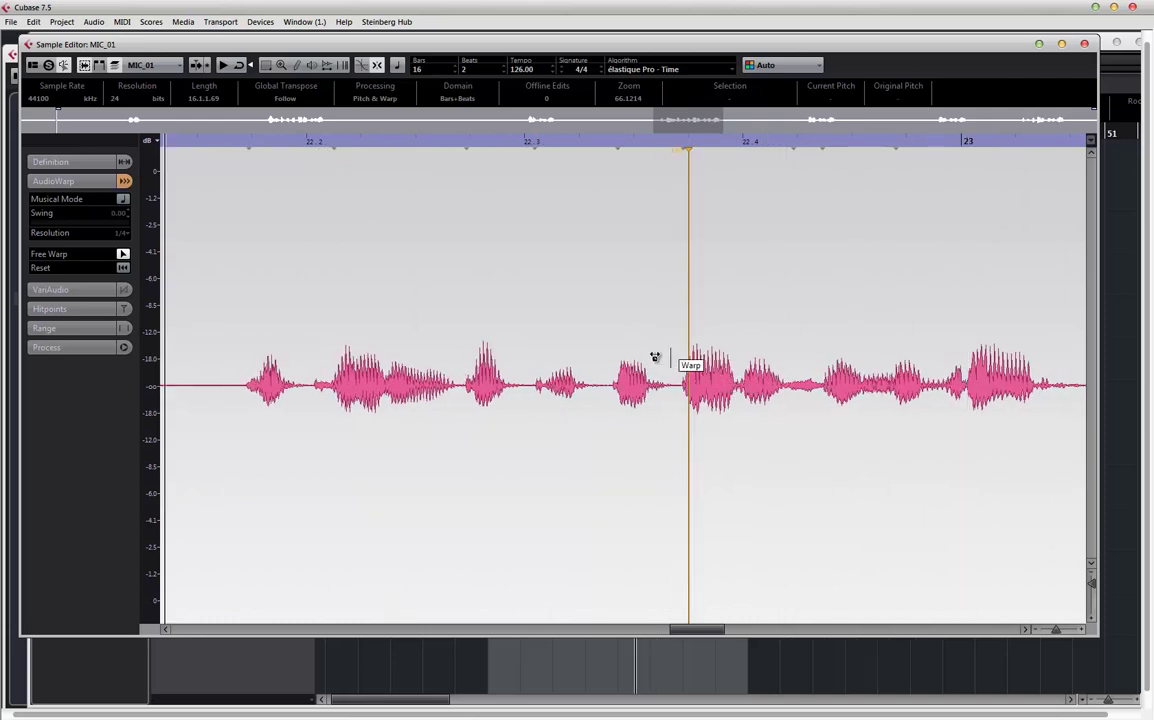
scroll(559, 304, "left", 10)
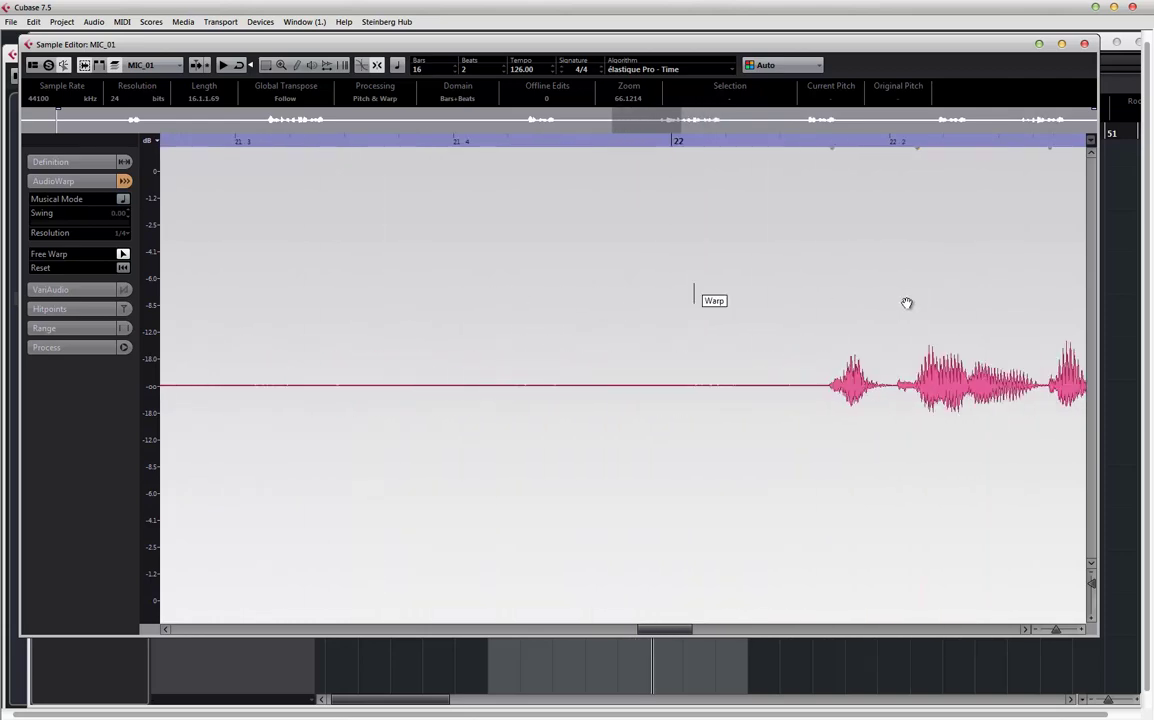
scroll(787, 272, "left", 5)
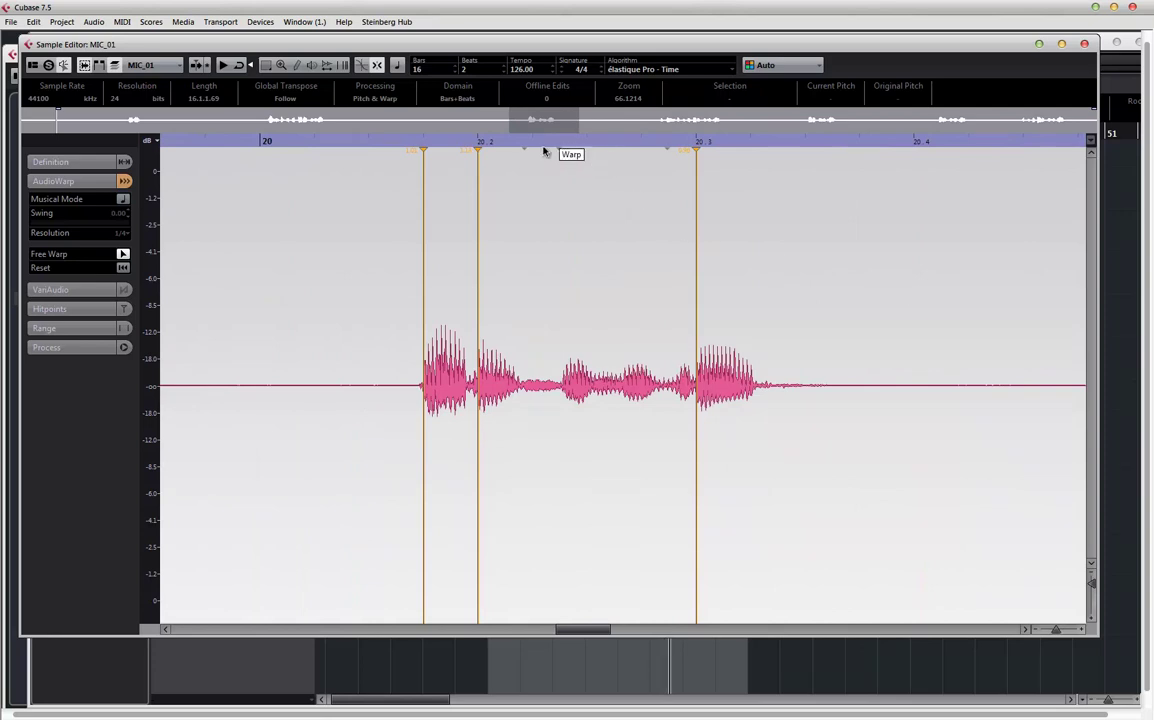
scroll(914, 301, "right", 15)
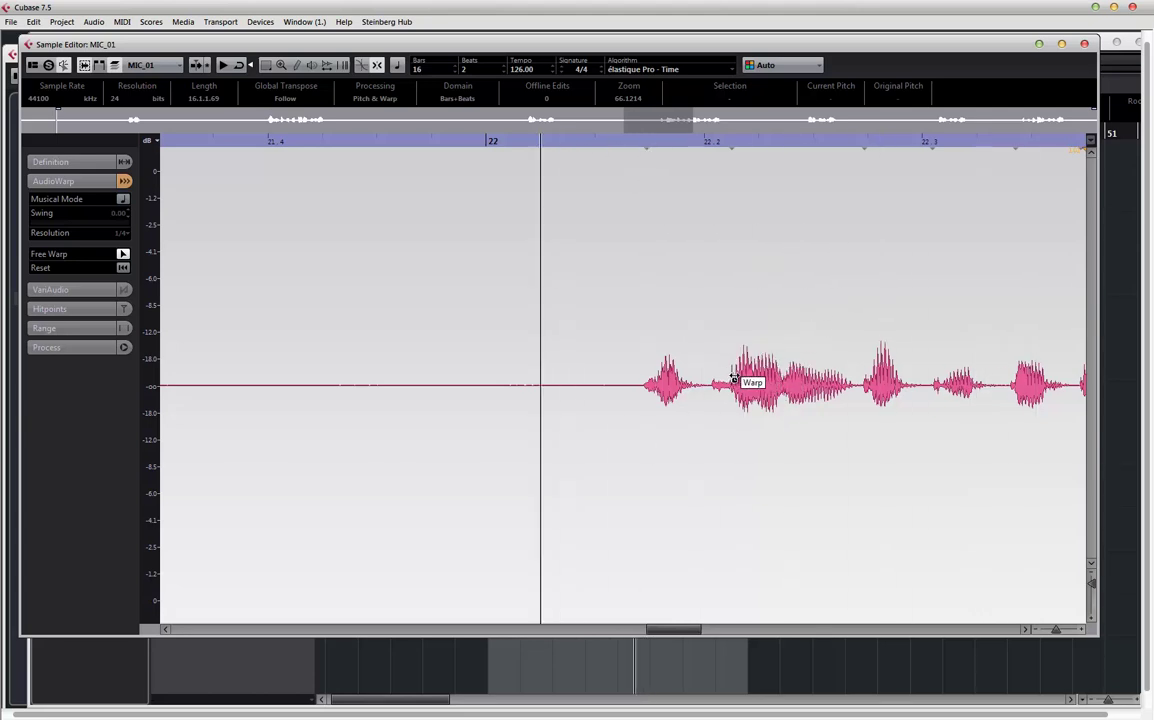
left_click_drag(728, 377, 706, 374)
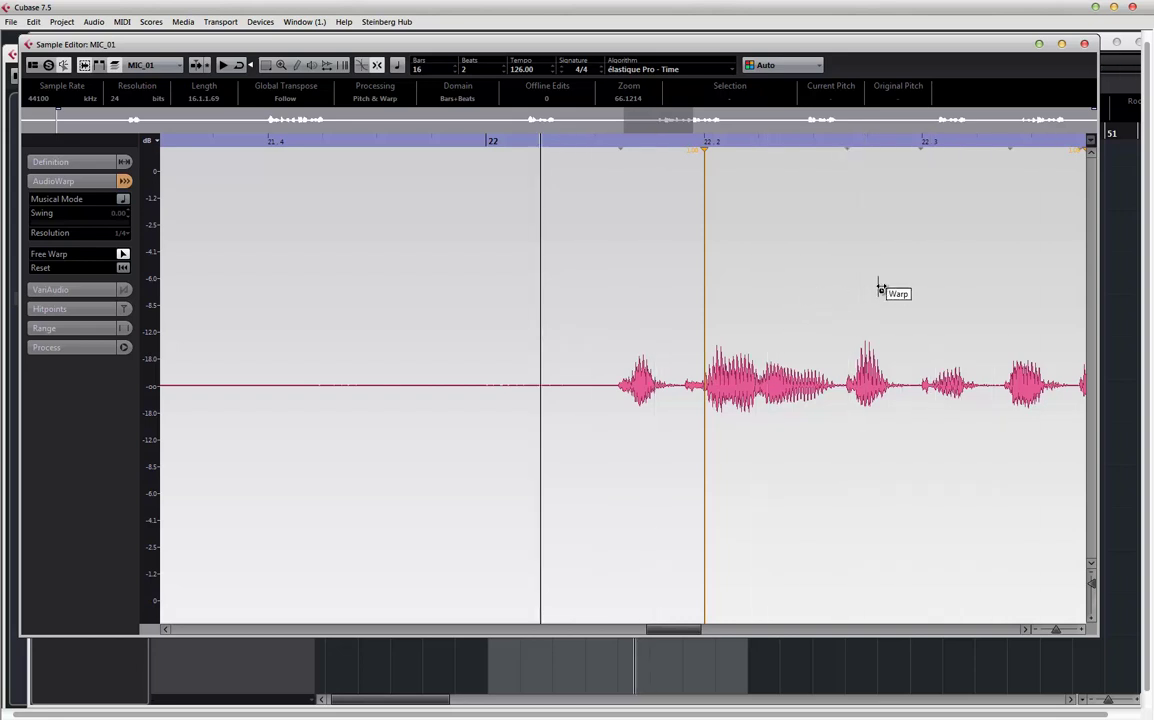
- Add a warp marker at 22.3 and pull the phrase's final syllable onto the start of bar 23
scroll(917, 283, "right", 5)
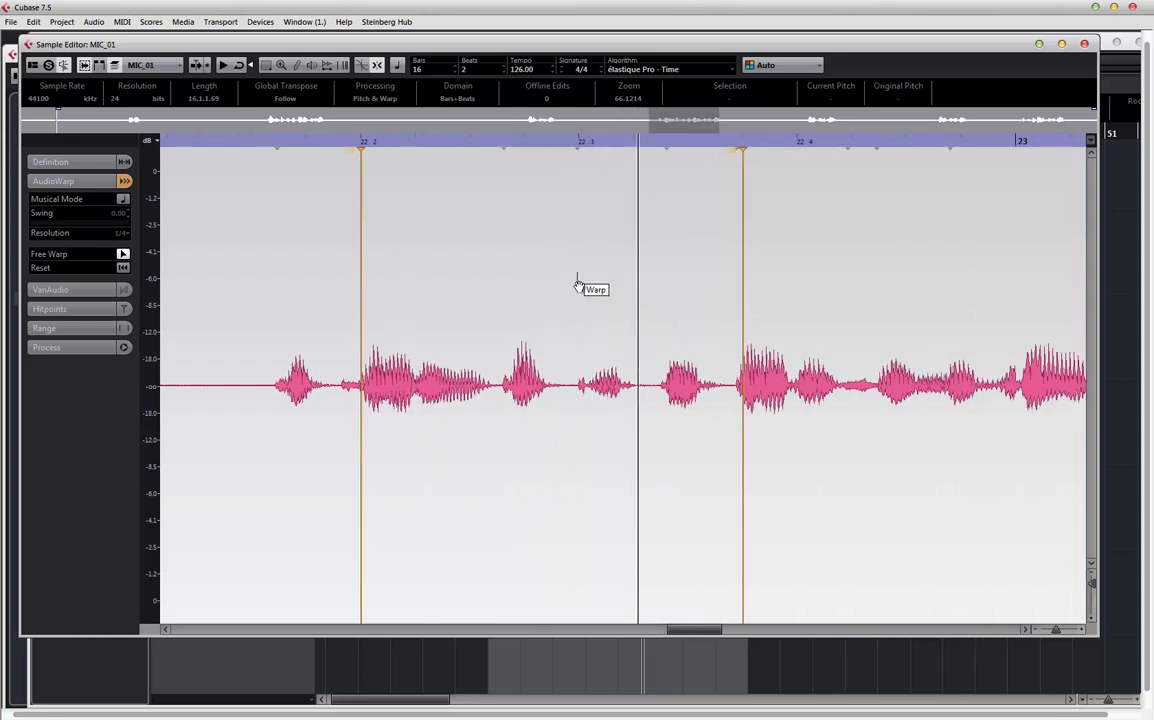
left_click(579, 386)
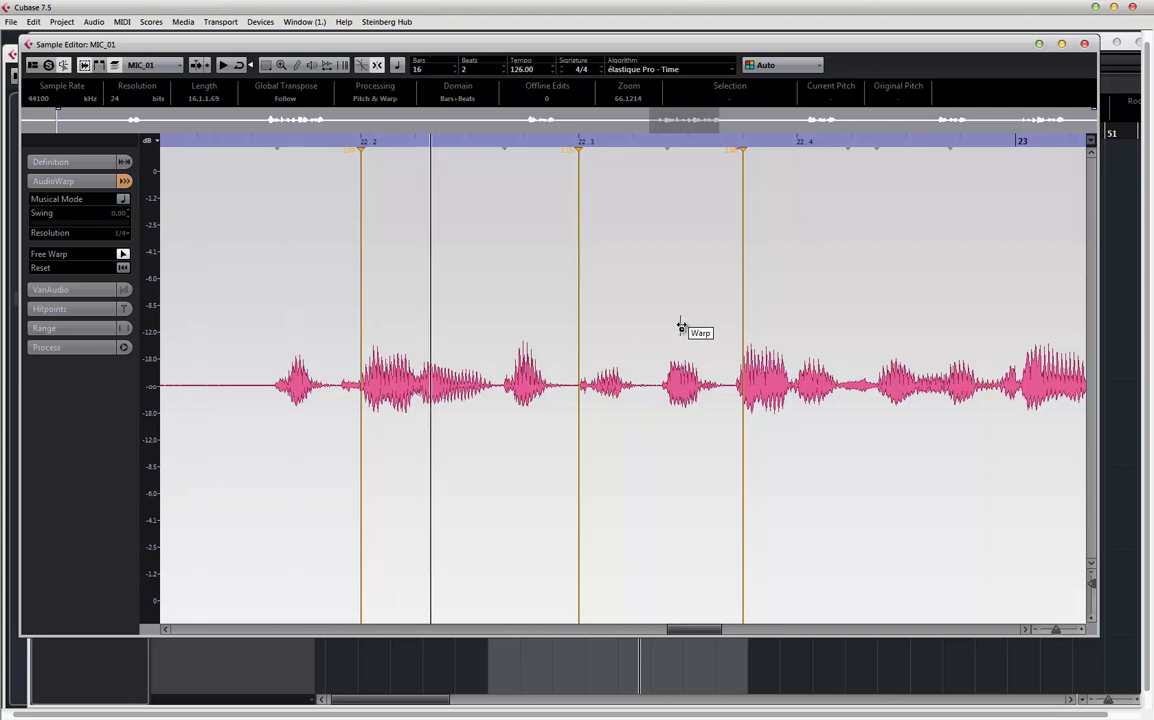
scroll(878, 276, "right", 5)
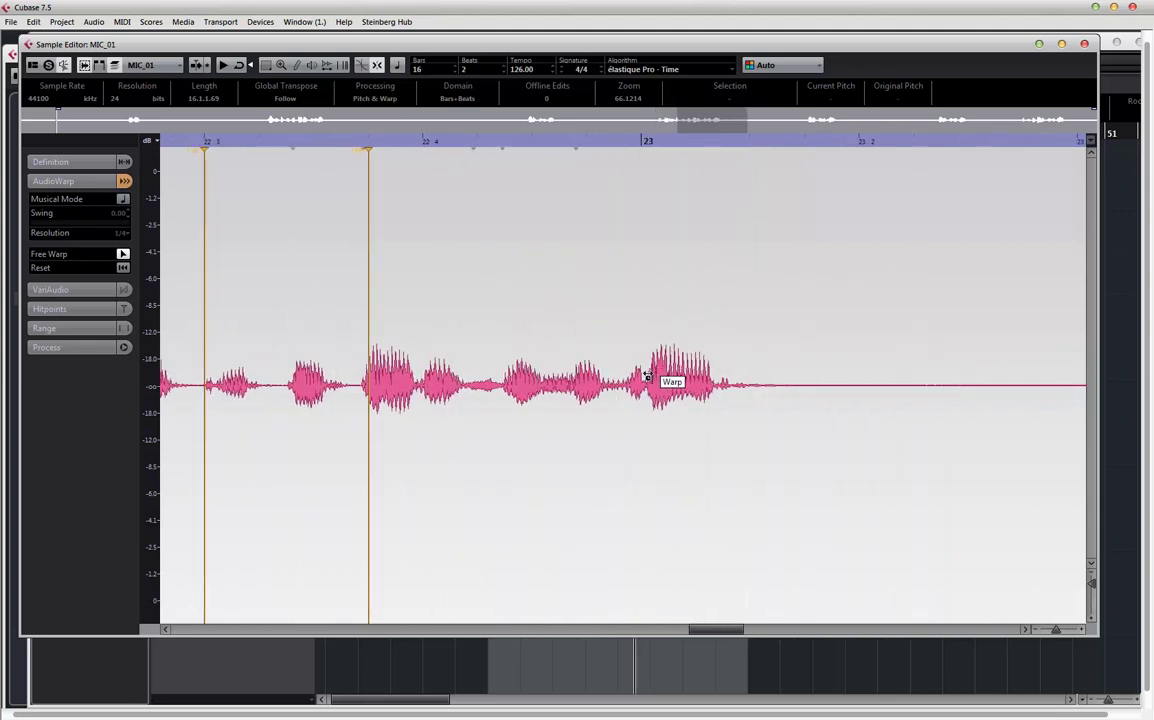
left_click_drag(647, 377, 641, 375)
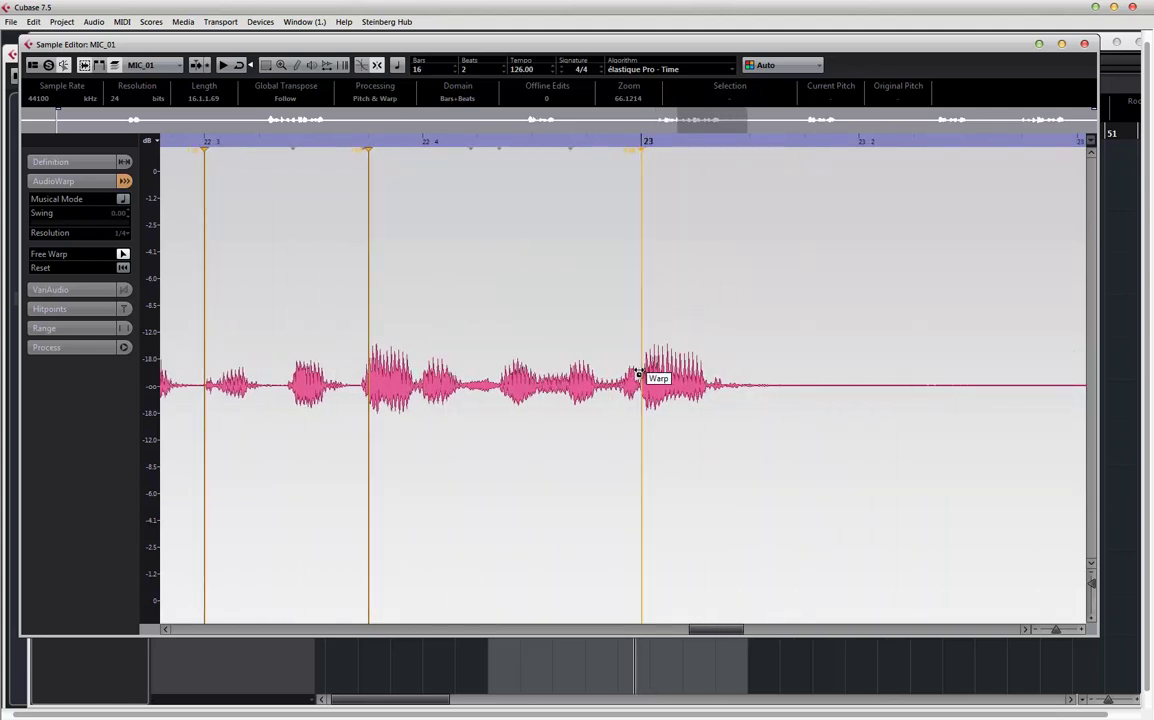
- Free-warp the bar 24 vocal phrase so its syllables start a sixteenth before 24.3, halfway between 24.3 and 24.4, and on 24.4
scroll(853, 287, "right", 7)
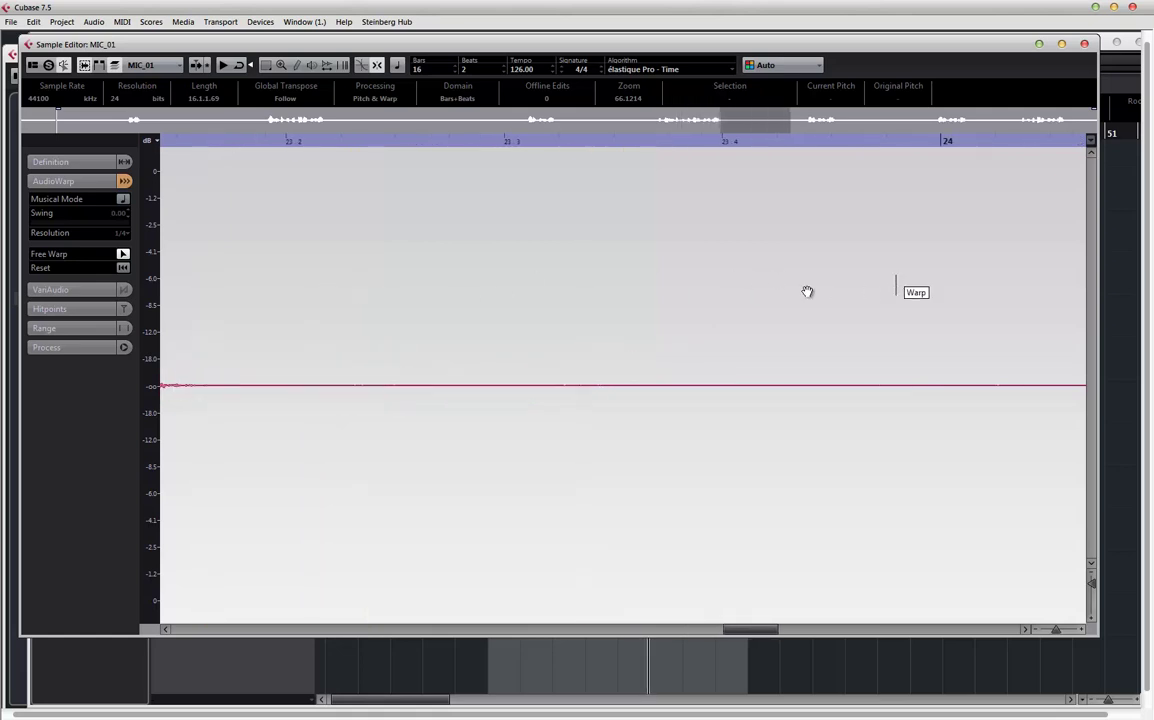
scroll(807, 291, "right", 10)
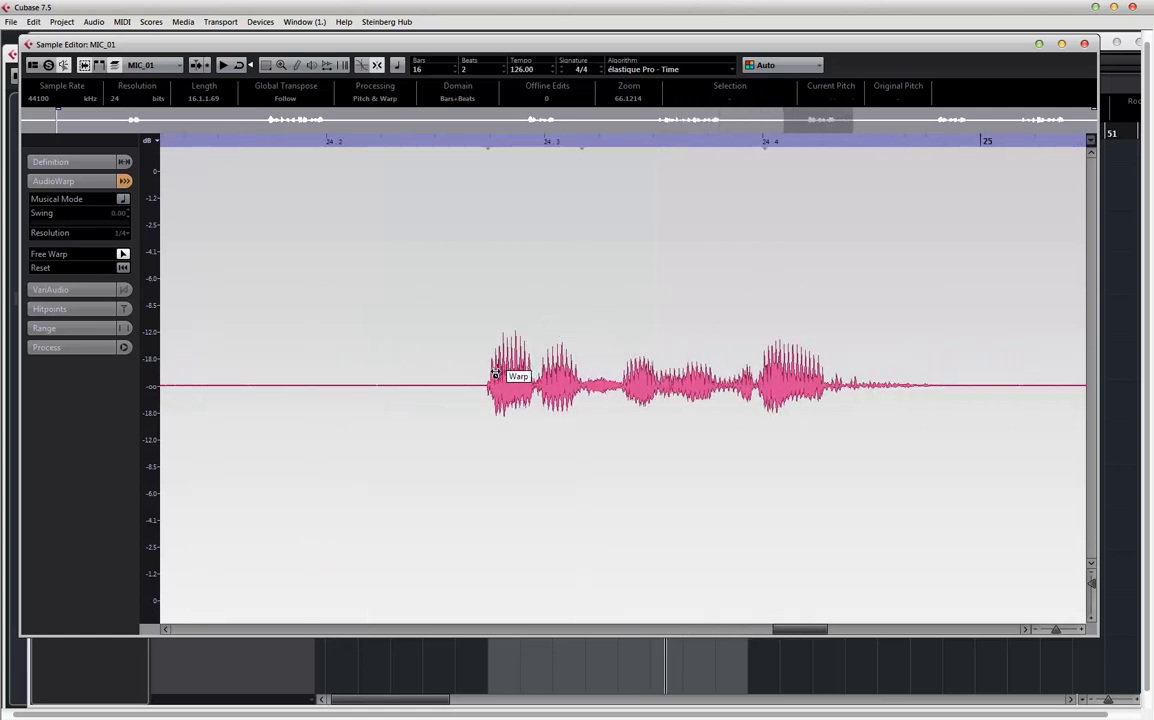
key("space")
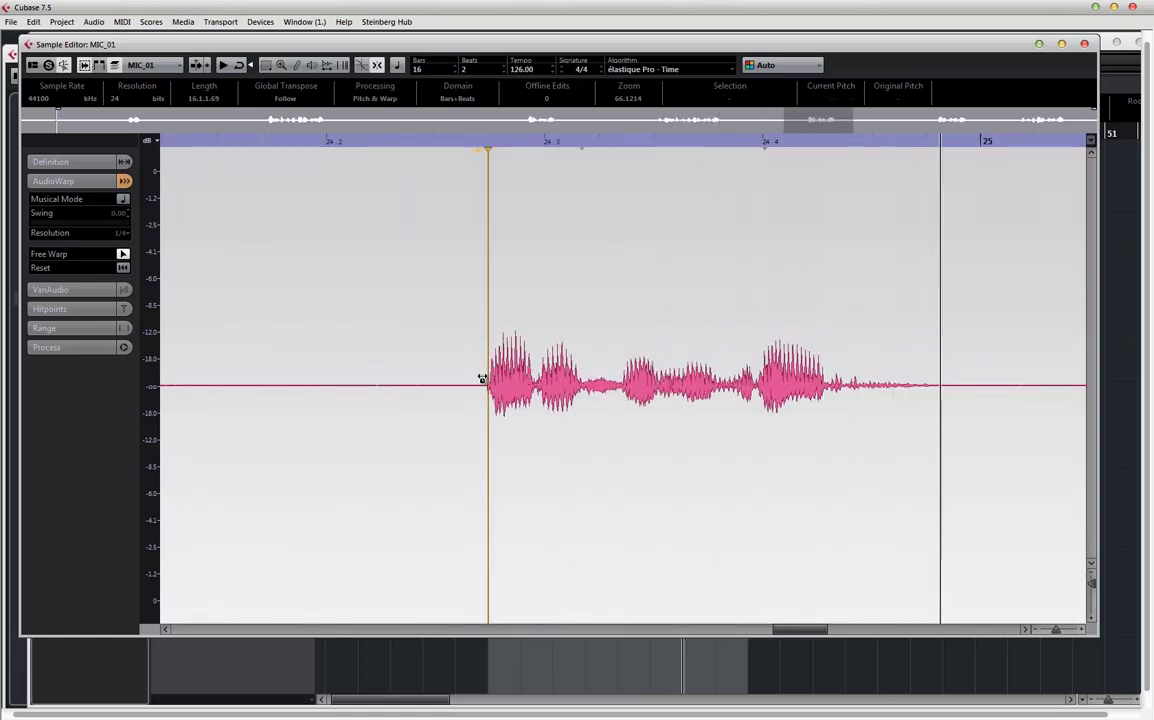
left_click_drag(482, 379, 494, 355)
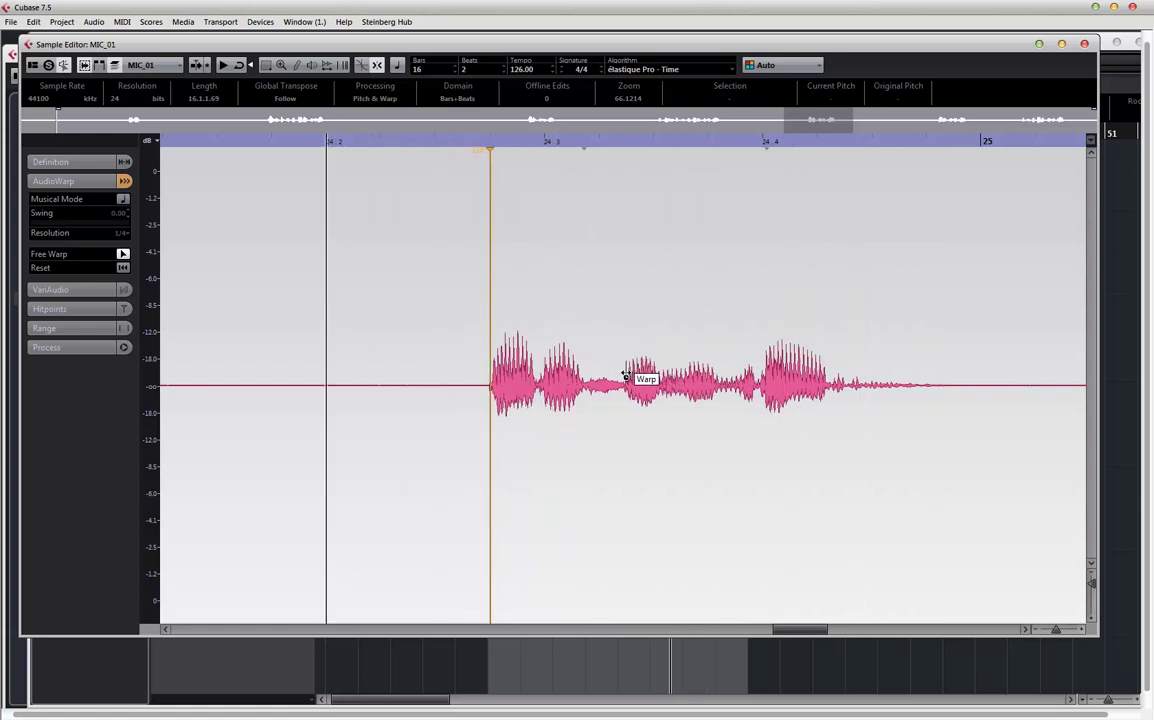
left_click_drag(636, 375, 659, 360)
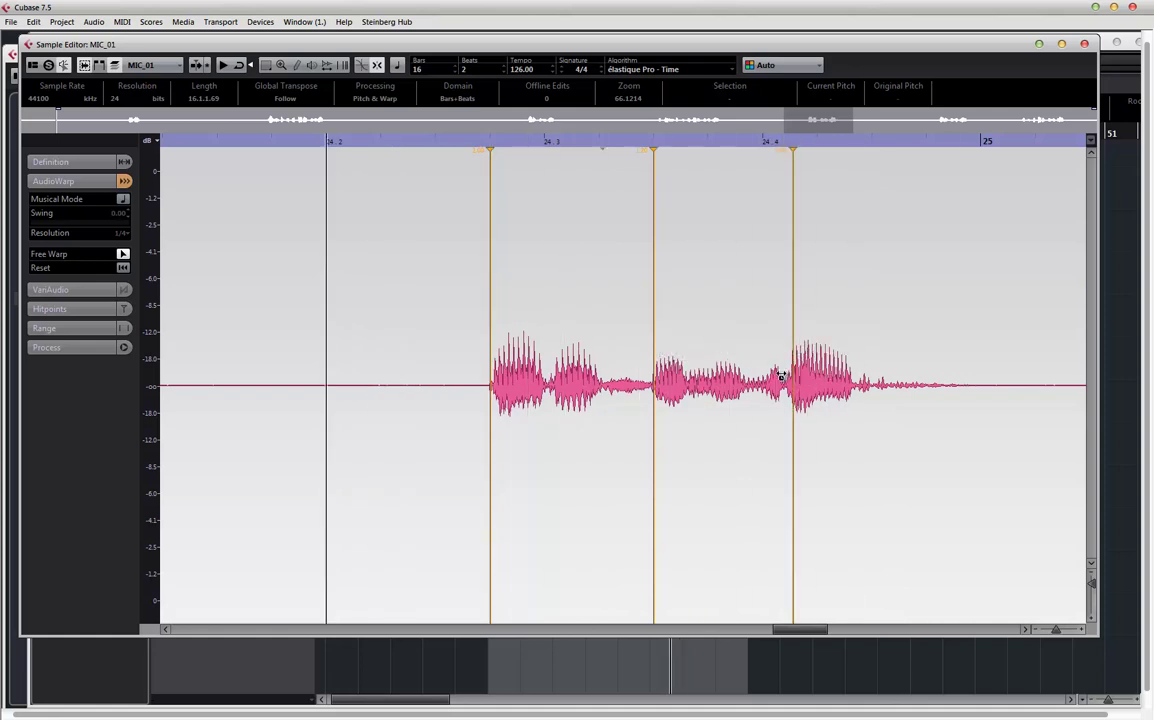
left_click_drag(781, 376, 799, 391)
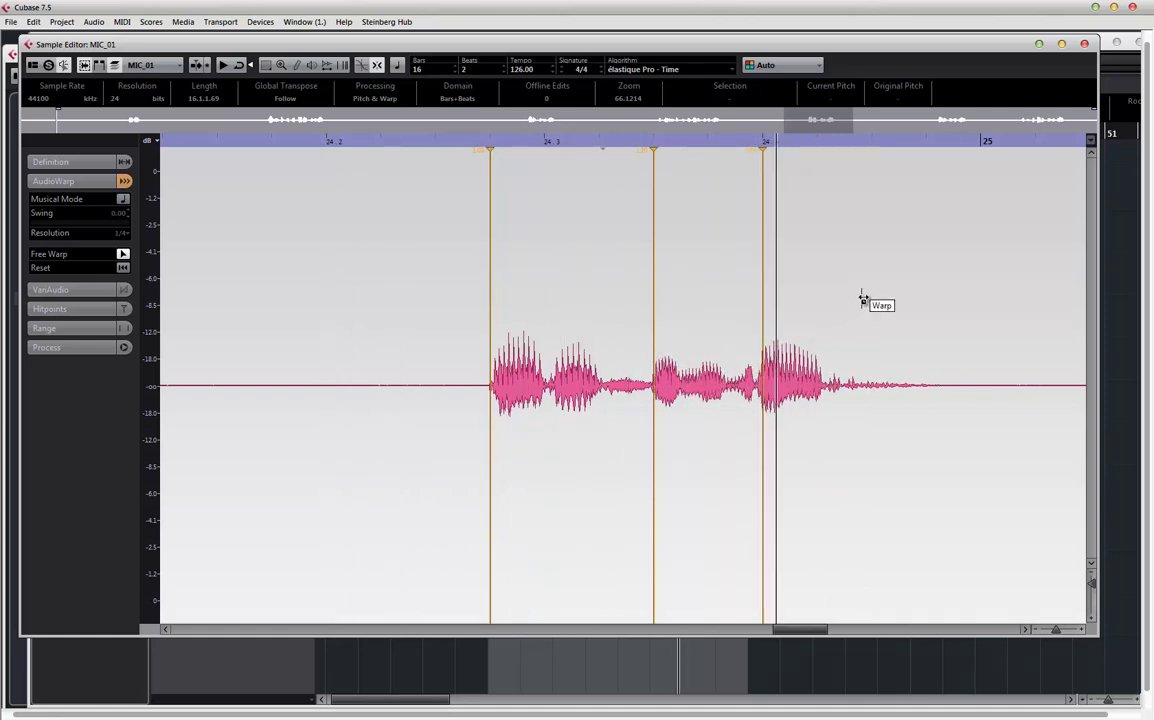
- Free-warp the bar 26 vocal phrase, placing syllables slightly over a sixteenth before 26.3, halfway between 26.3 and 26.4, and on 26.4
scroll(864, 300, "right", 10)
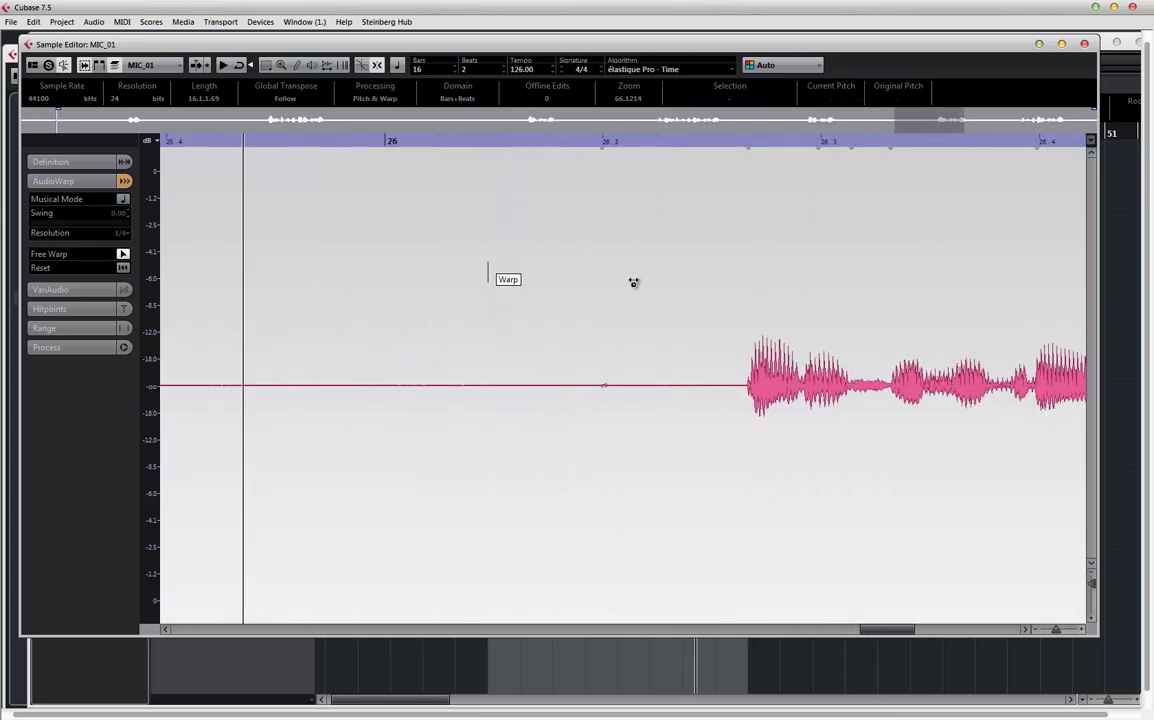
scroll(633, 283, "right", 3)
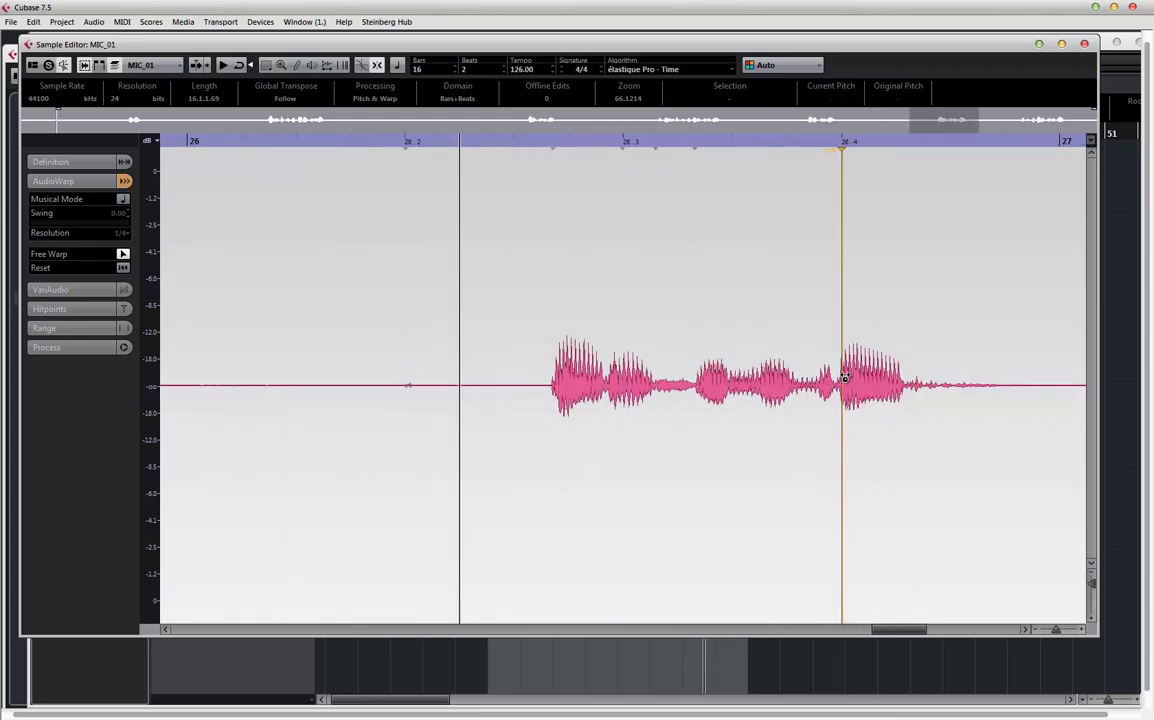
left_click_drag(845, 377, 841, 348)
left_click_drag(557, 376, 569, 368)
key("space")
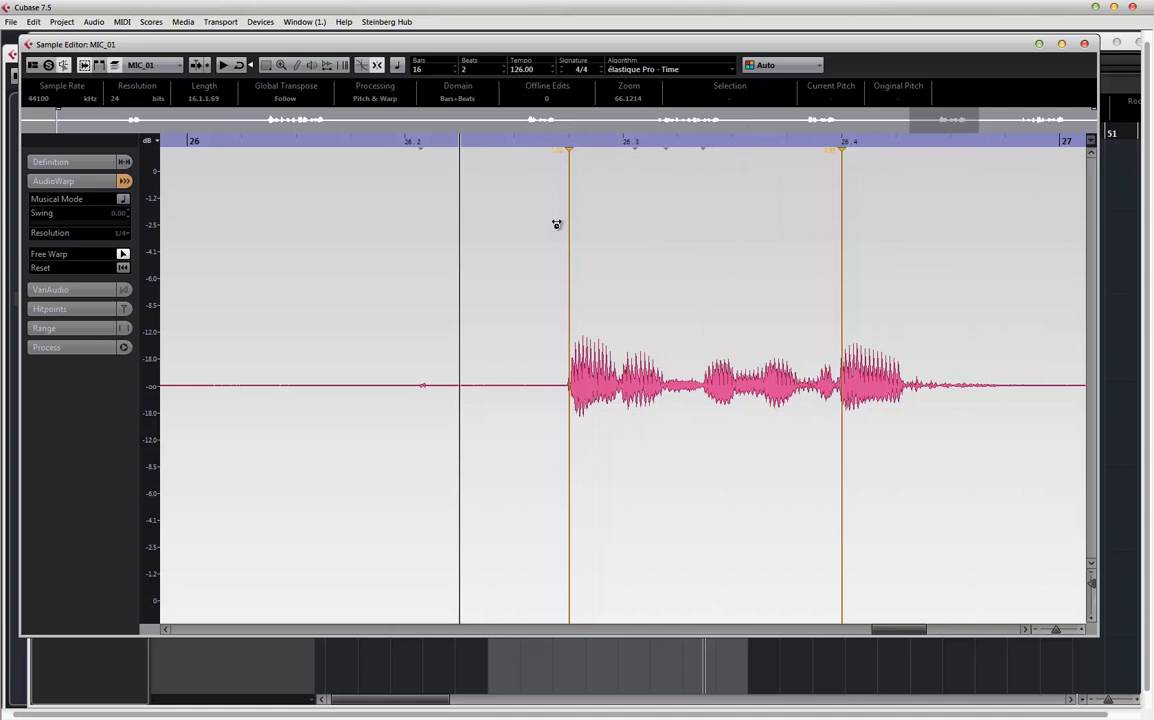
left_click_drag(561, 309, 556, 309)
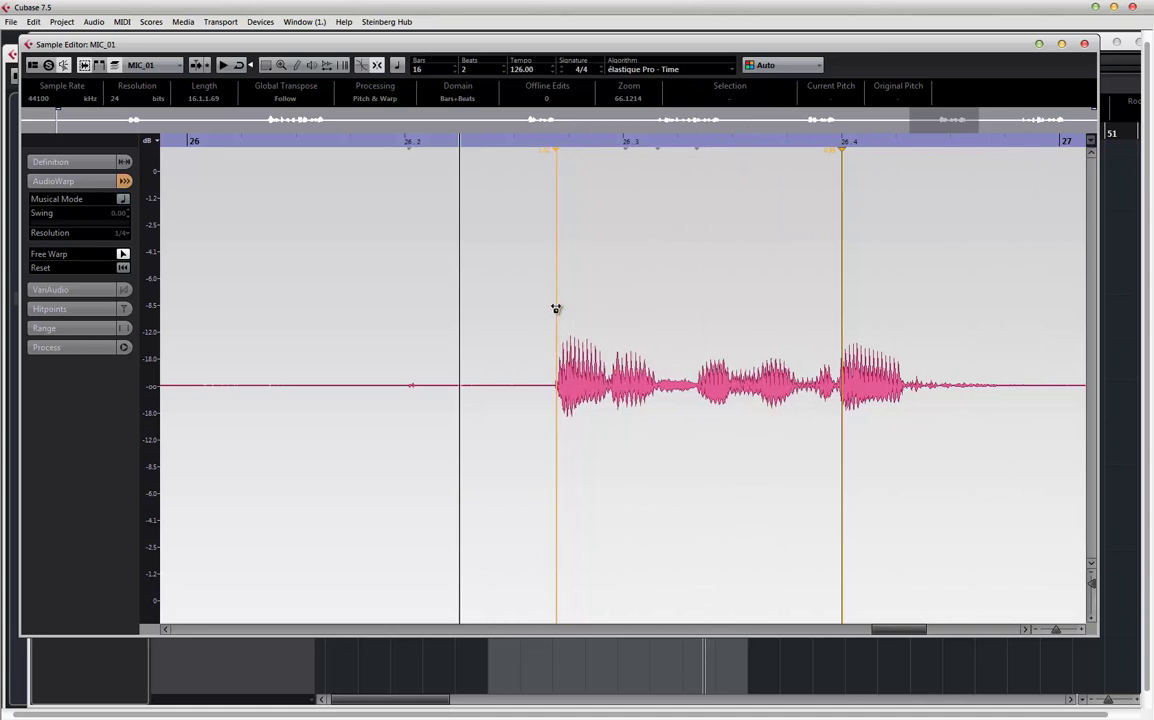
left_click(697, 379)
mouse_move(695, 378)
left_mouse_down()
mouse_move(671, 374)
mouse_move(733, 350)
left_mouse_up()
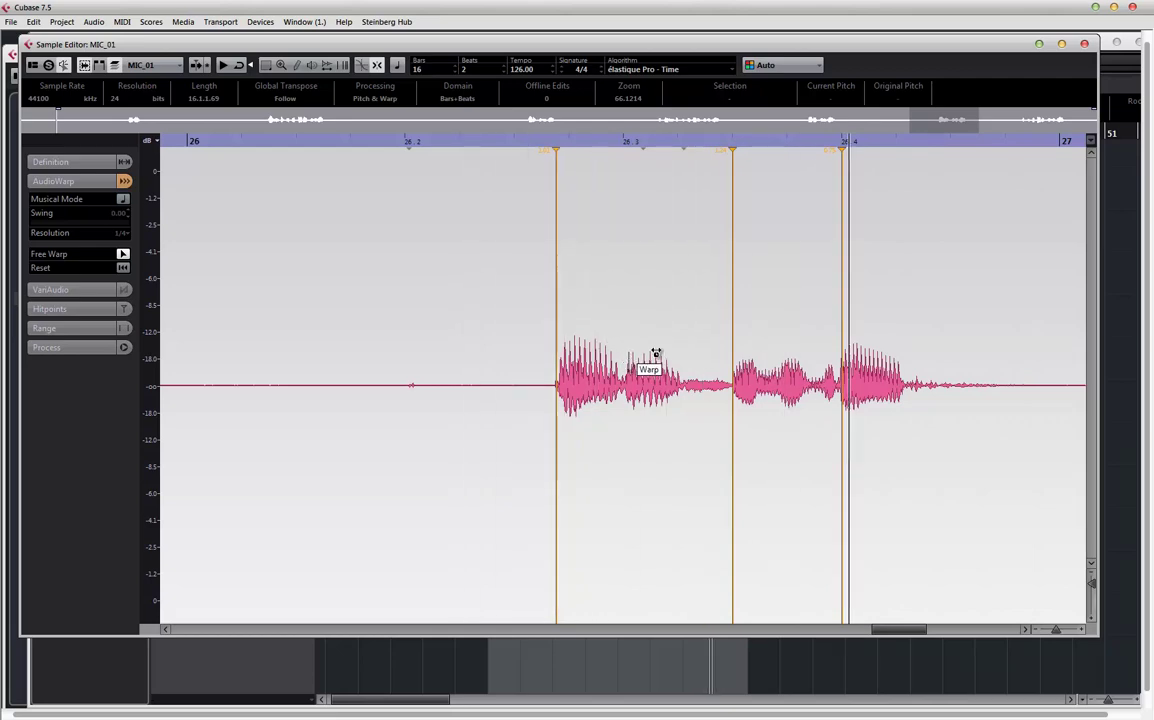
- Close and reopen the vocal clip's sample editor at the phrase running from bar 27 into bar 28
left_click(1085, 45)
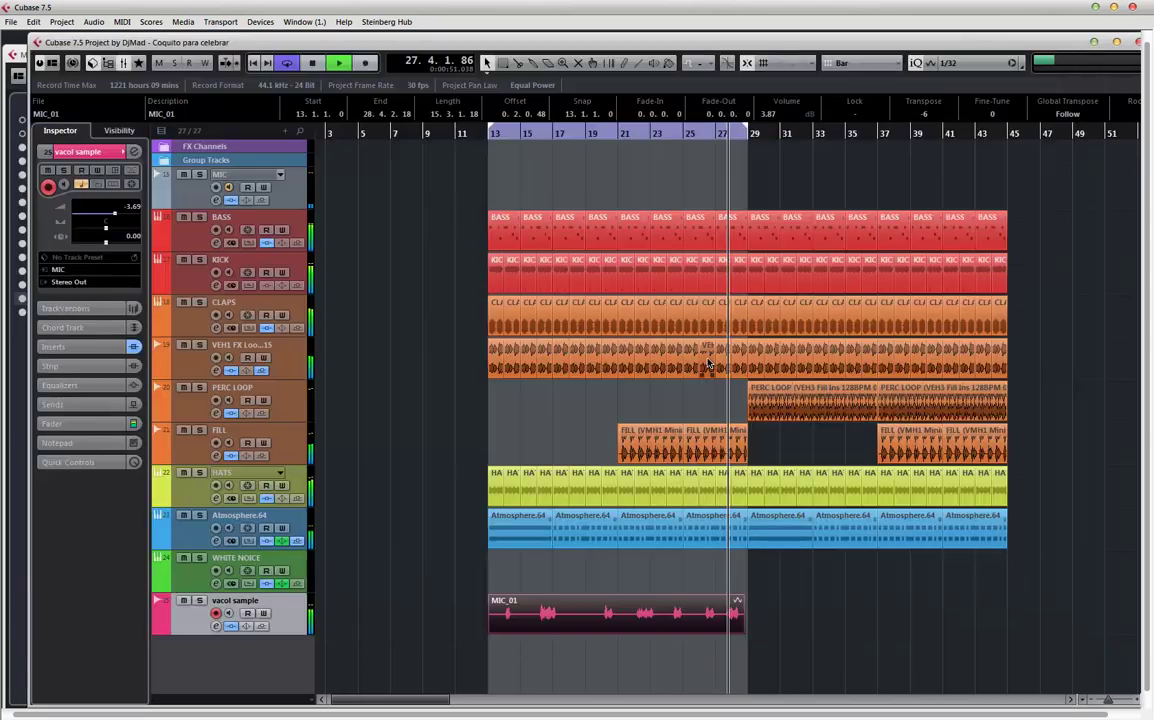
double_click(733, 609)
scroll(883, 407, "right", 10)
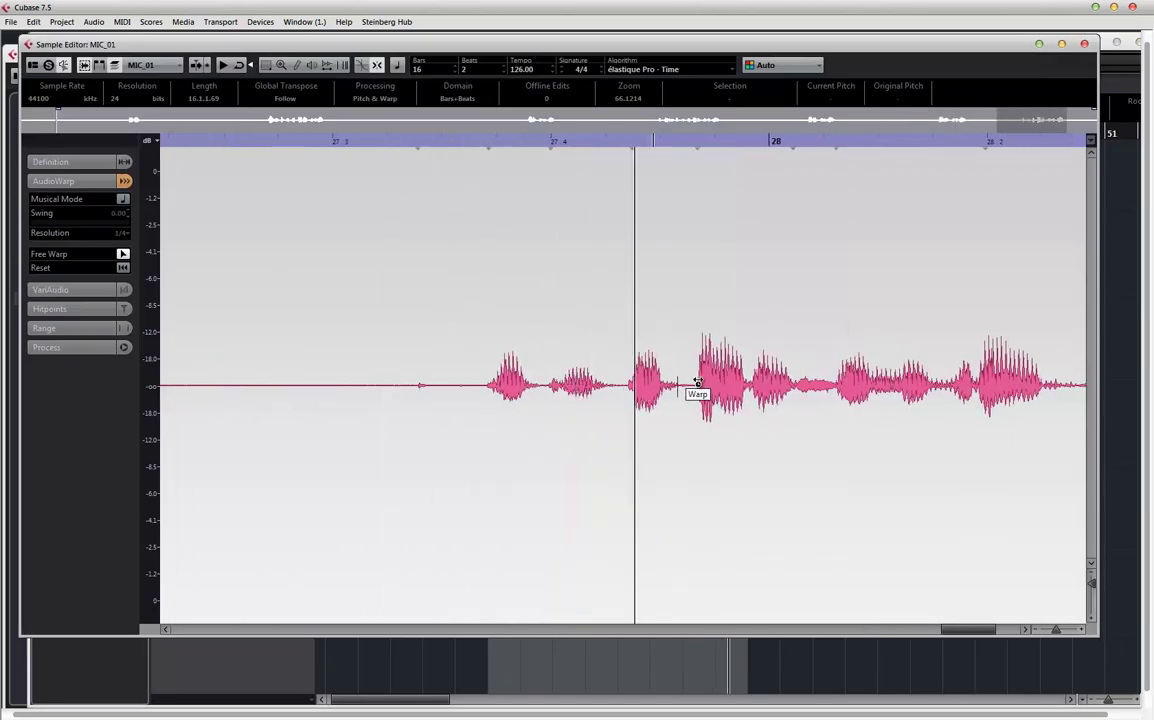
- Warp the MIC_01 vocal with four Free Warp markers between 27.4 and 28.2, aligning its syllables to the grid, and close the Sample Editor
left_click_drag(700, 378, 713, 381)
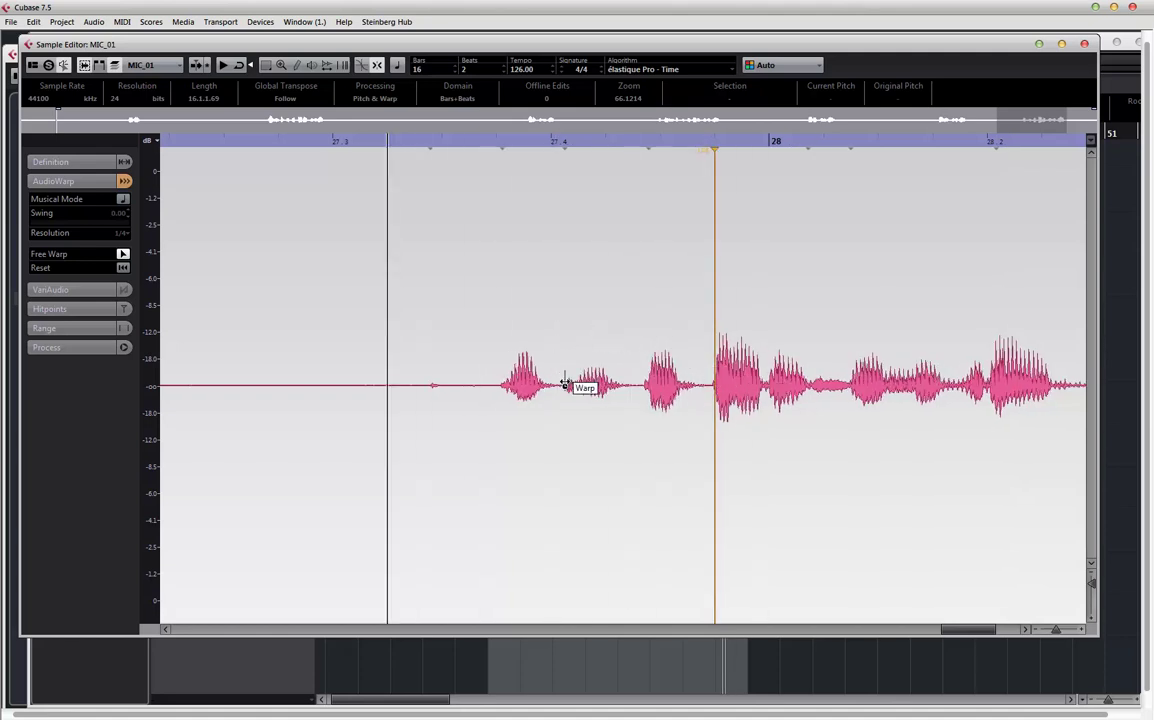
left_click_drag(563, 385, 553, 386)
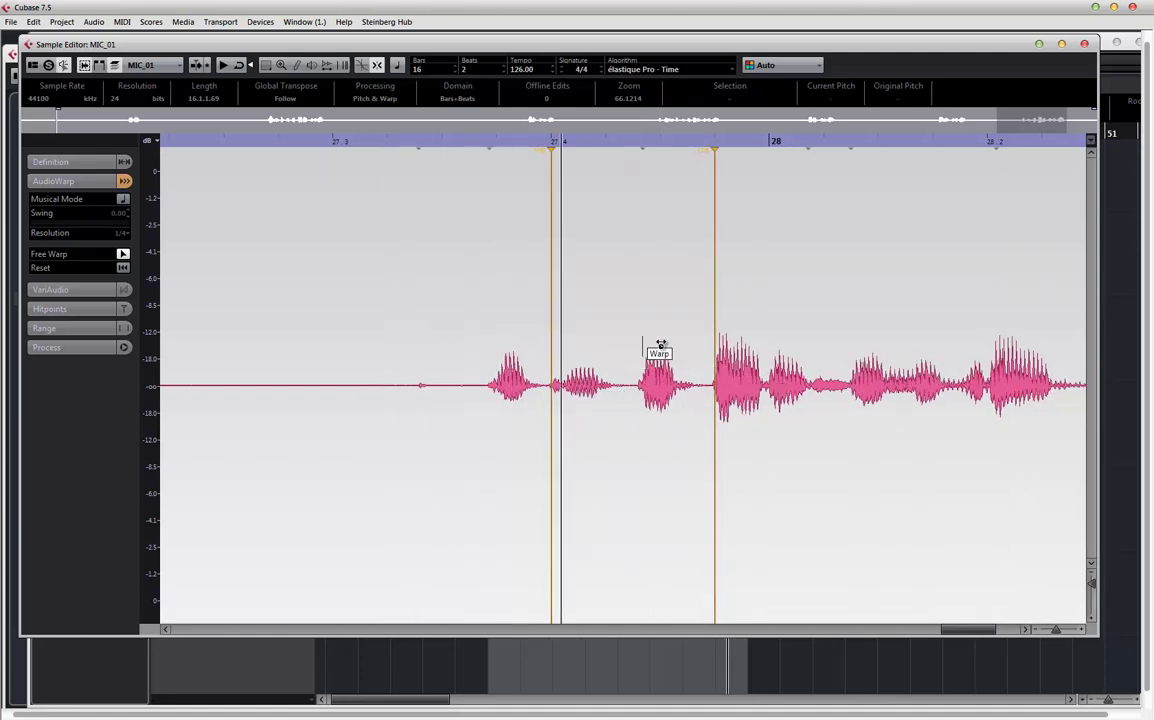
left_click(849, 378)
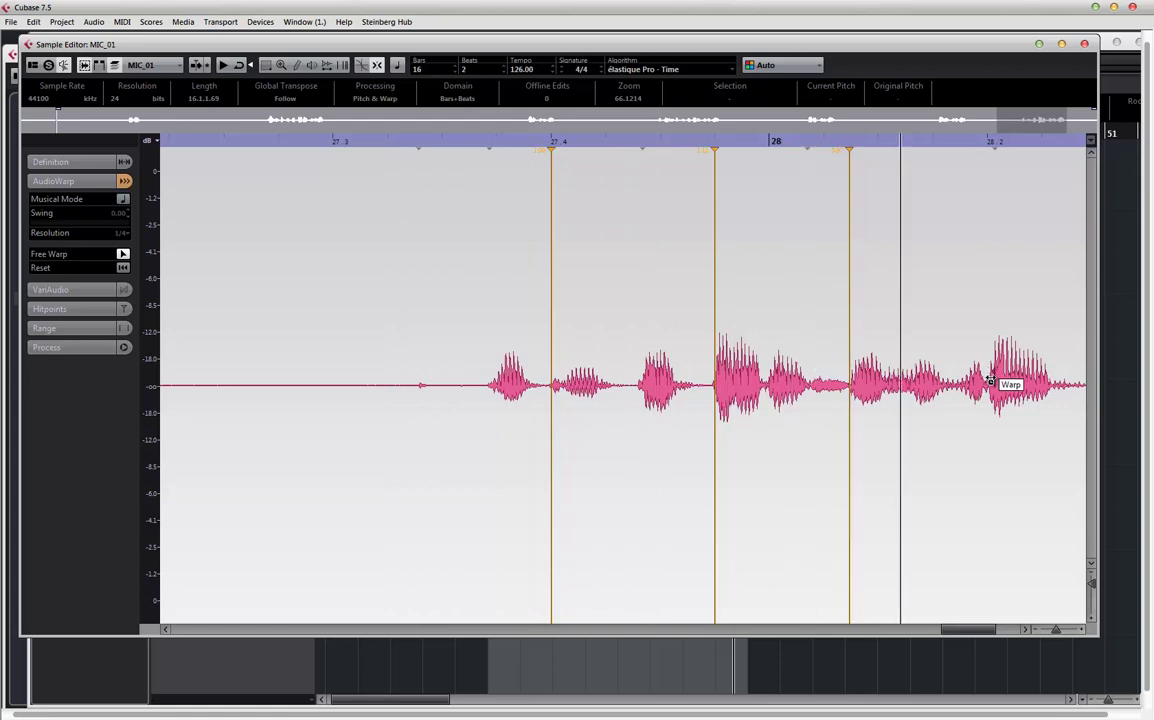
left_click(998, 380)
left_click_drag(1004, 380, 994, 380)
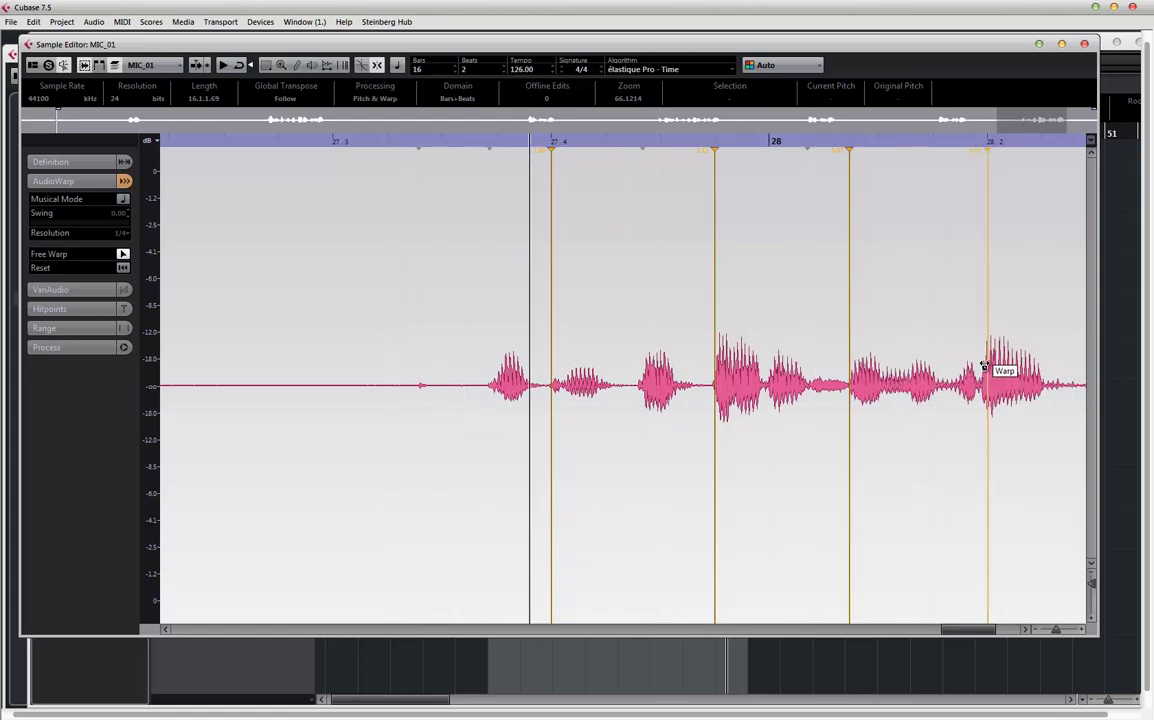
left_click(1085, 46)
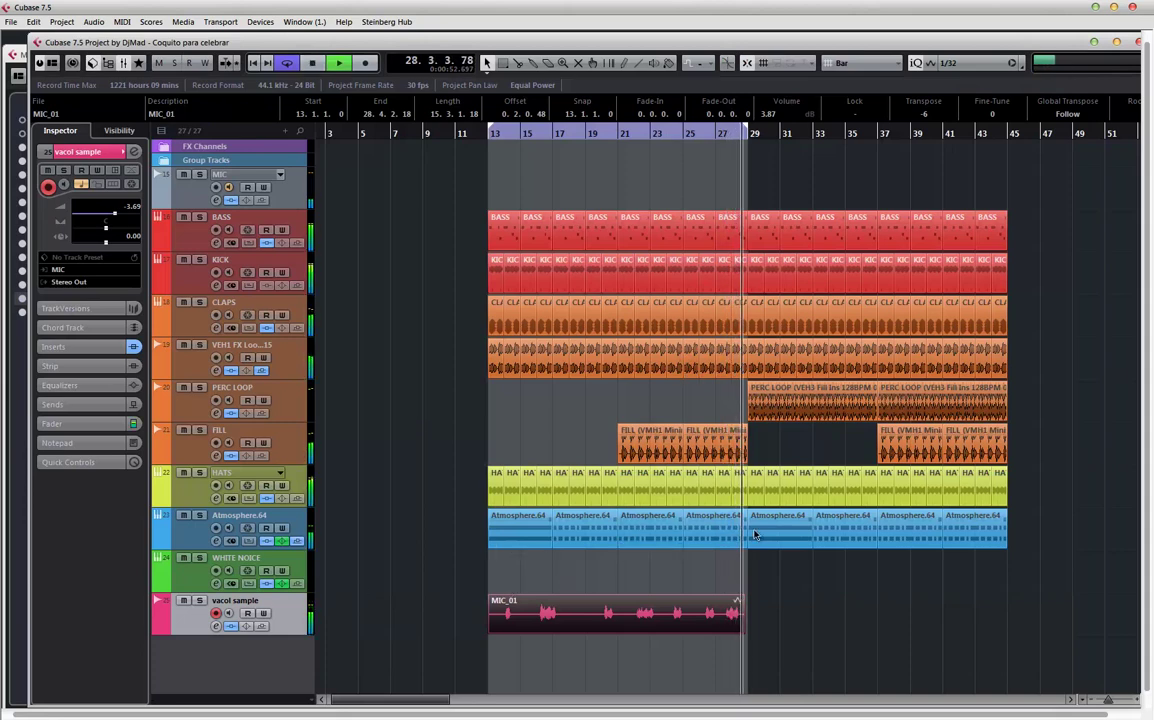
- Restart playback and set the vacol sample channel's fader to -3.12 dB in the MixConsole
key("space")
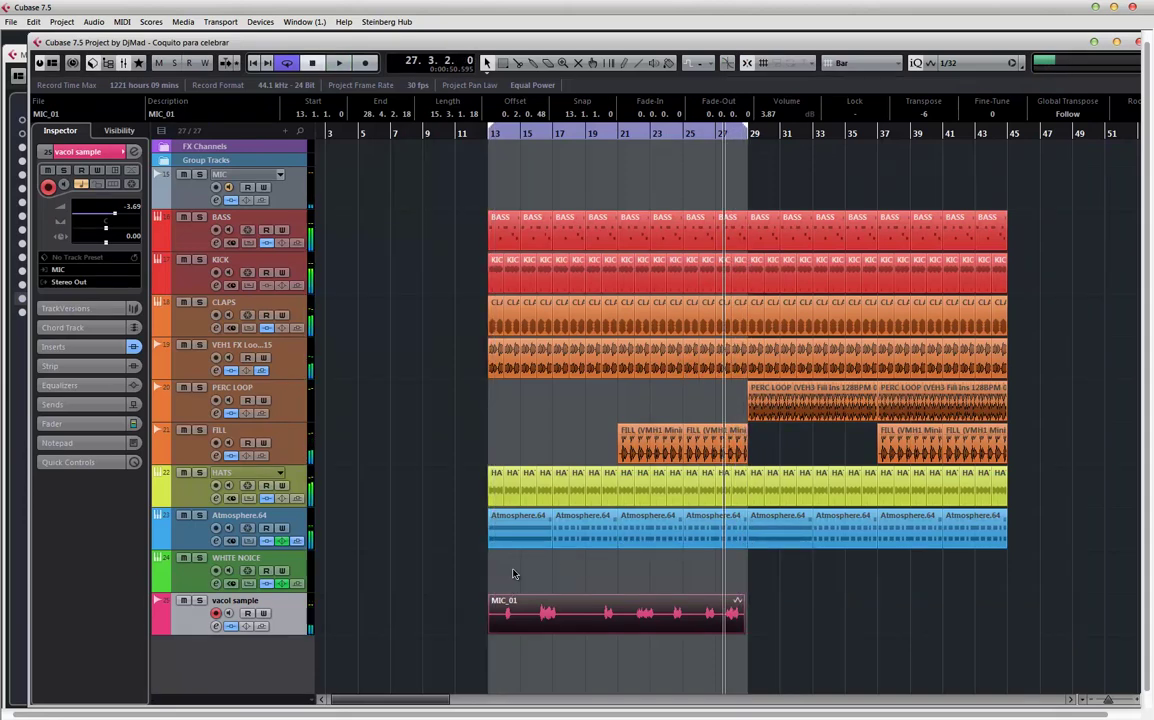
key("space")
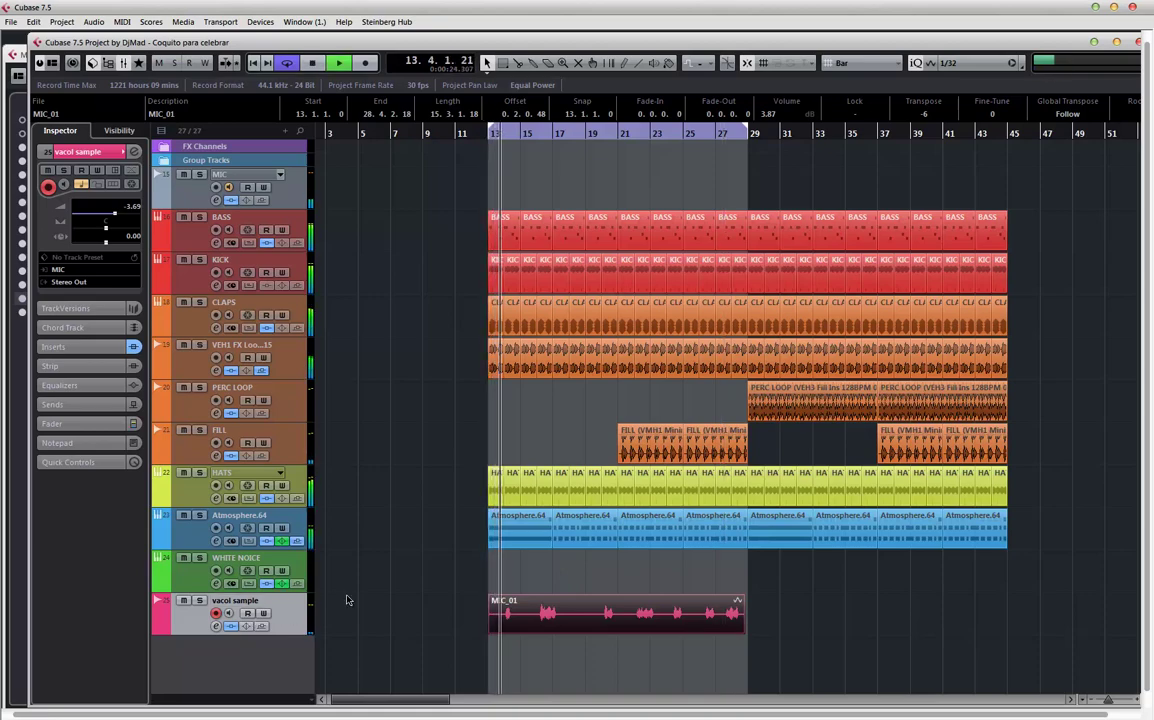
key("F3")
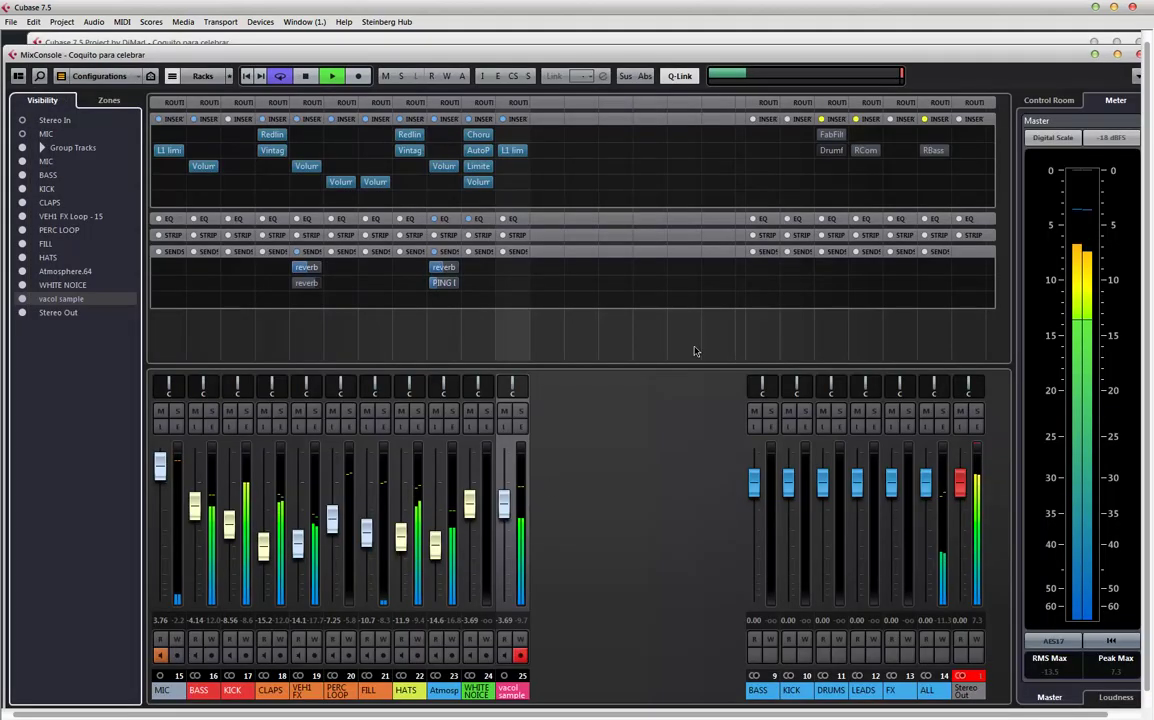
left_click_drag(511, 508, 509, 503)
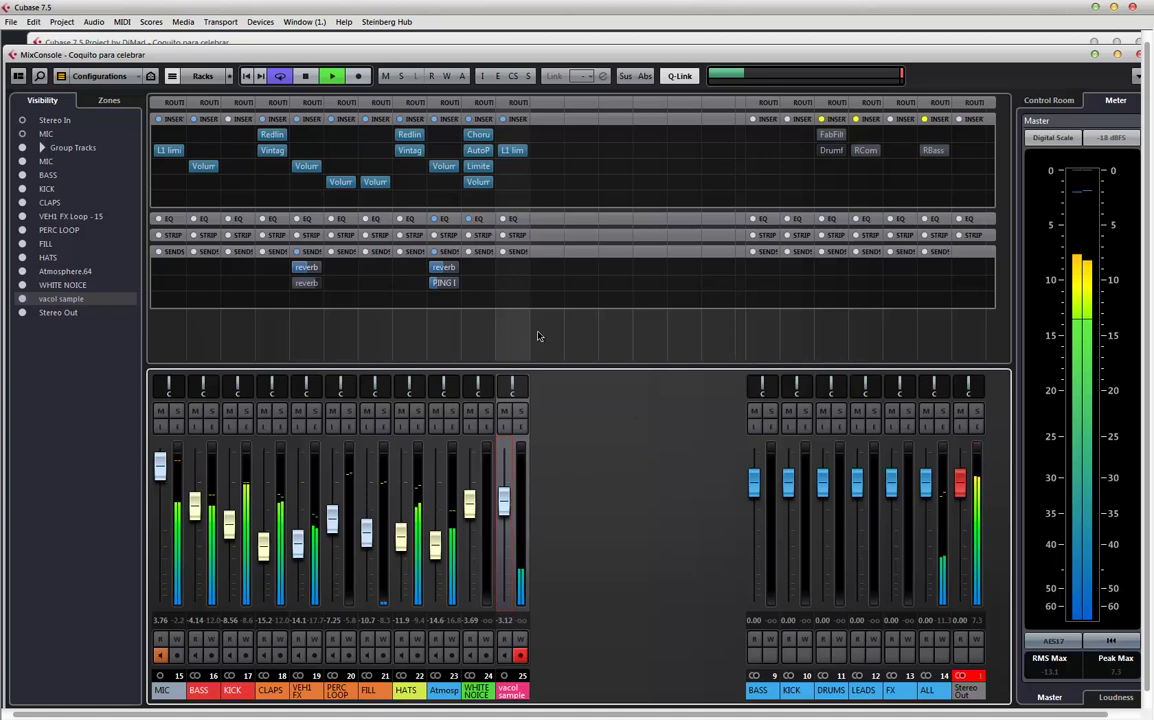
- Add two sends to the vacol sample channel, SKA DELAY at about -12.9 dB and reverb2 at a reduced level
left_click(516, 267)
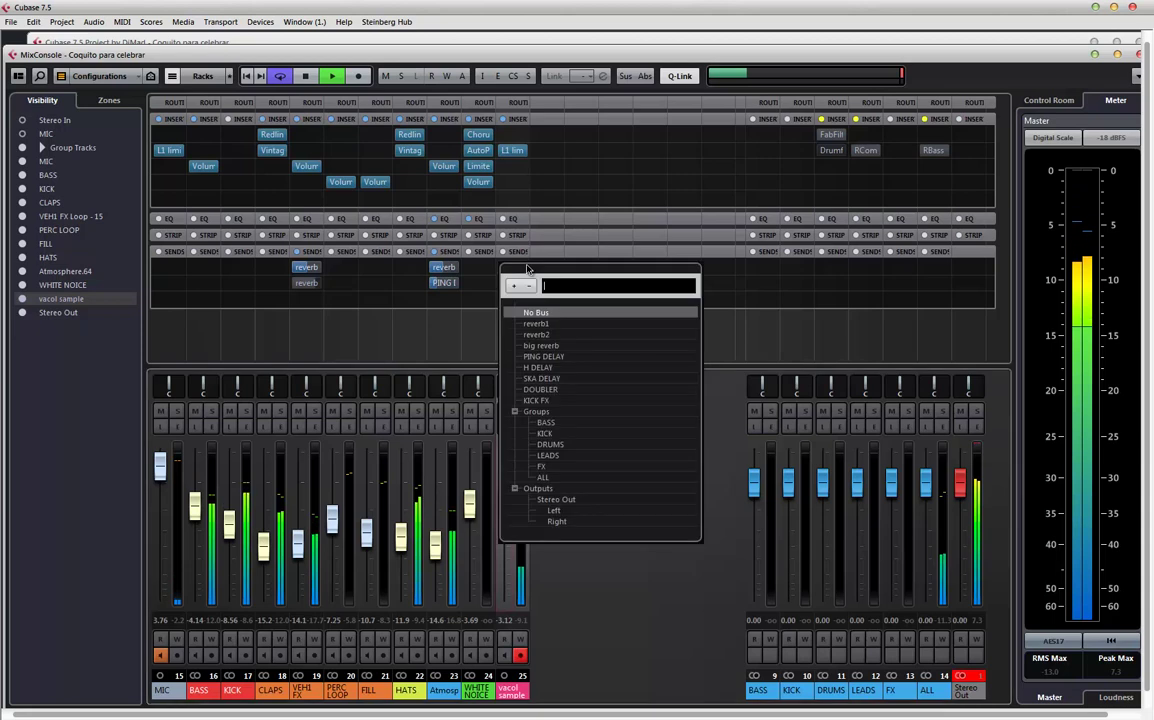
left_click(550, 379)
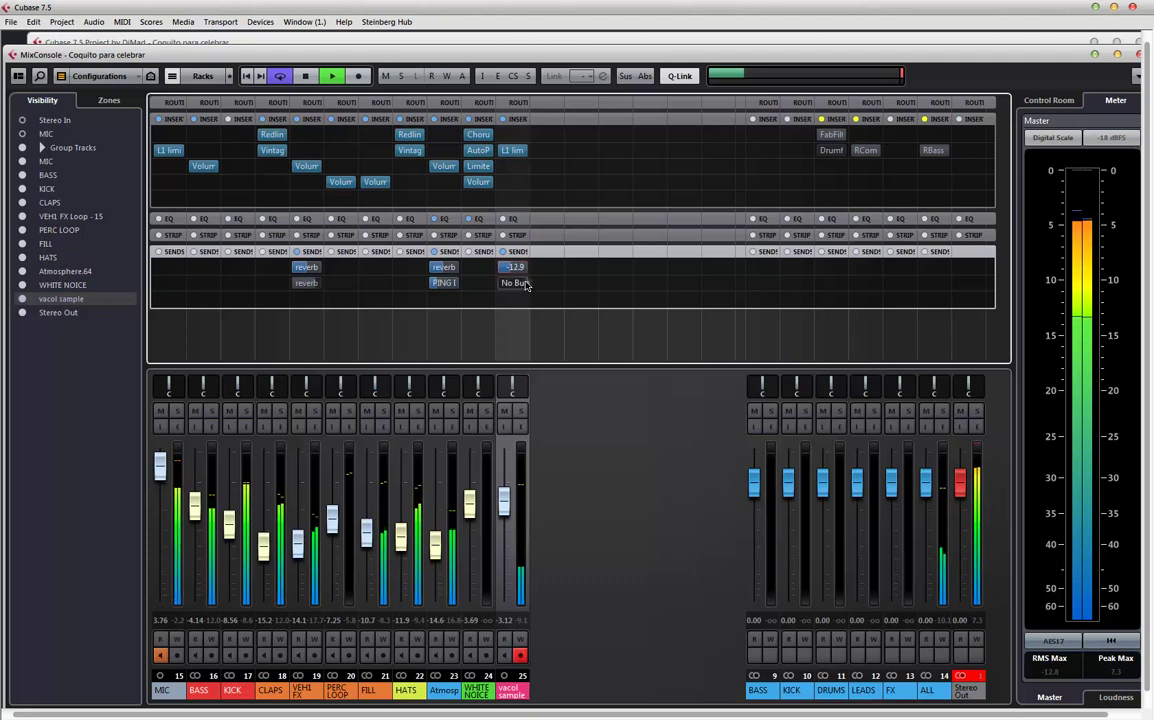
left_click(516, 283)
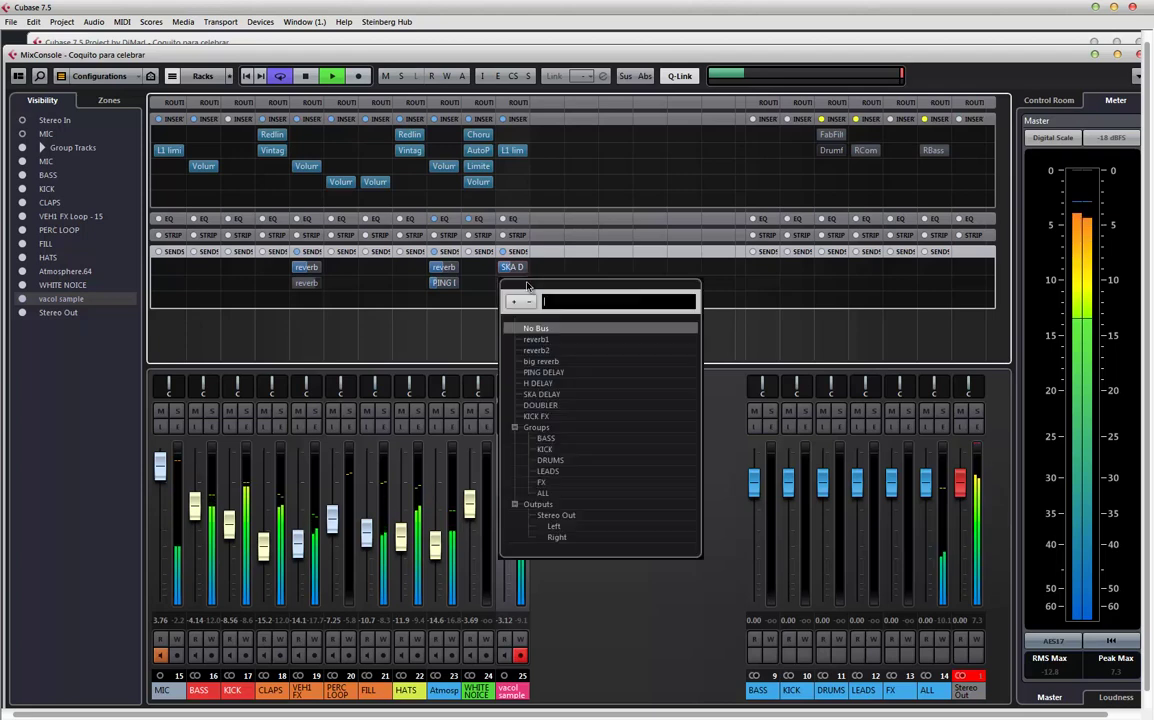
left_click(545, 352)
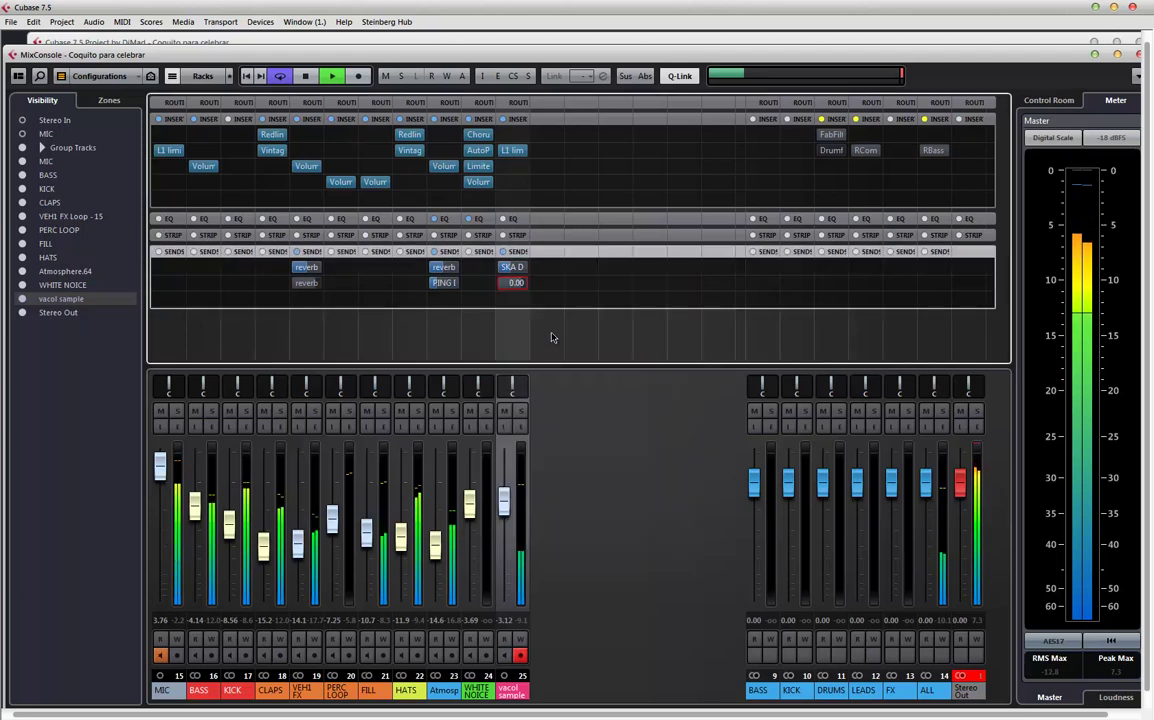
left_click(512, 285)
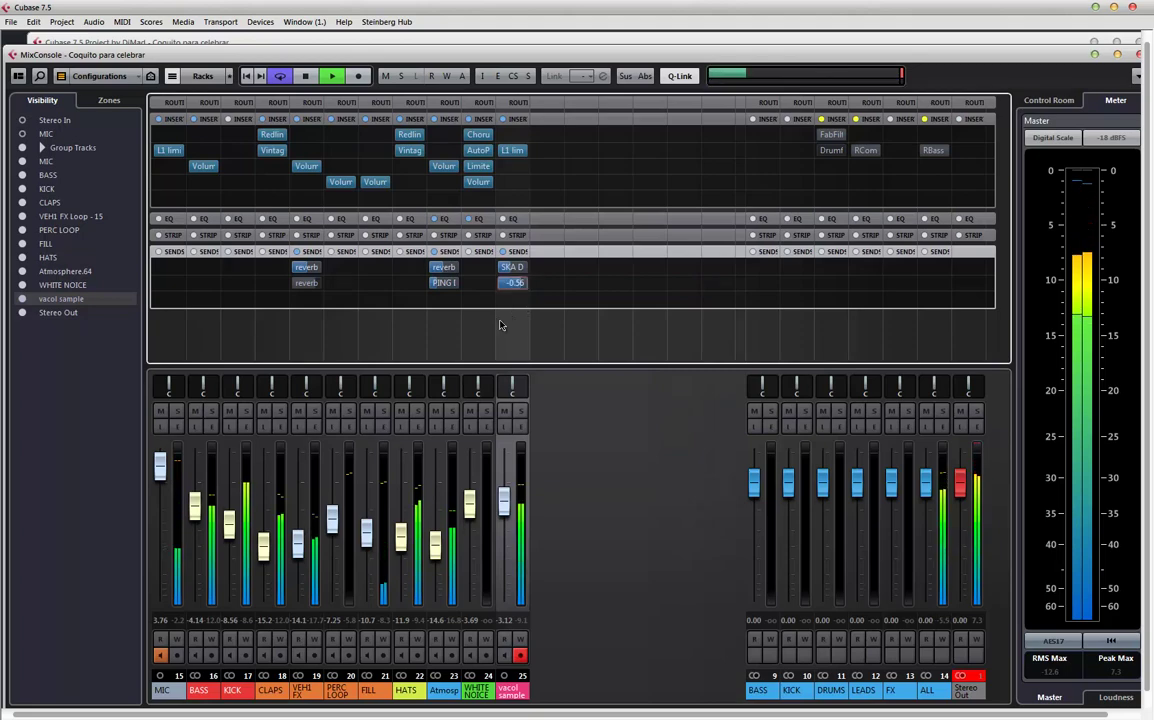
- Edit the REVelation effect behind the reverb2 send and load its Cathedral Bright preset
right_click(512, 285)
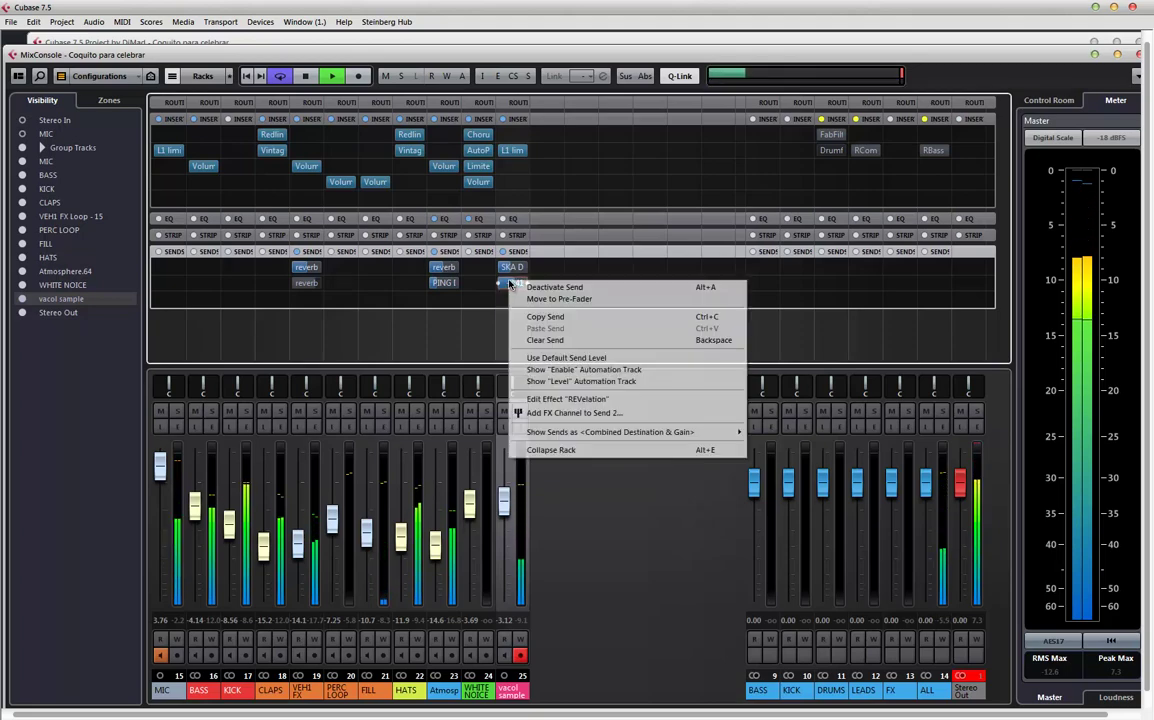
left_click(594, 398)
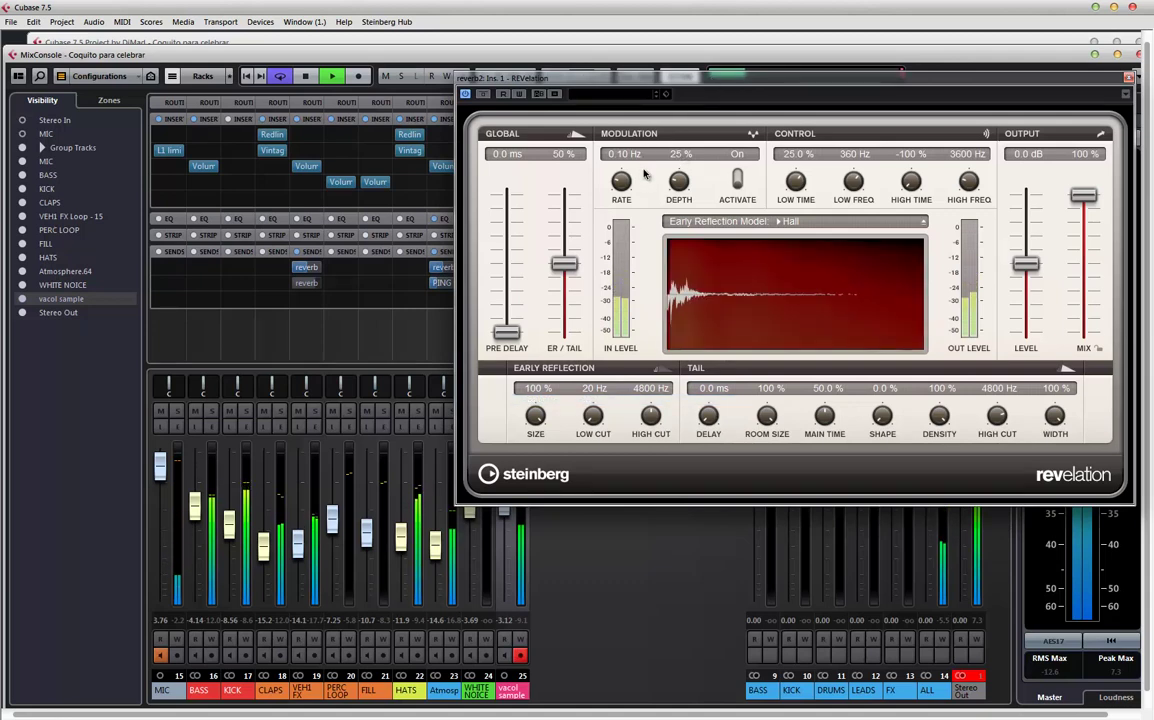
left_click_drag(905, 190, 907, 133)
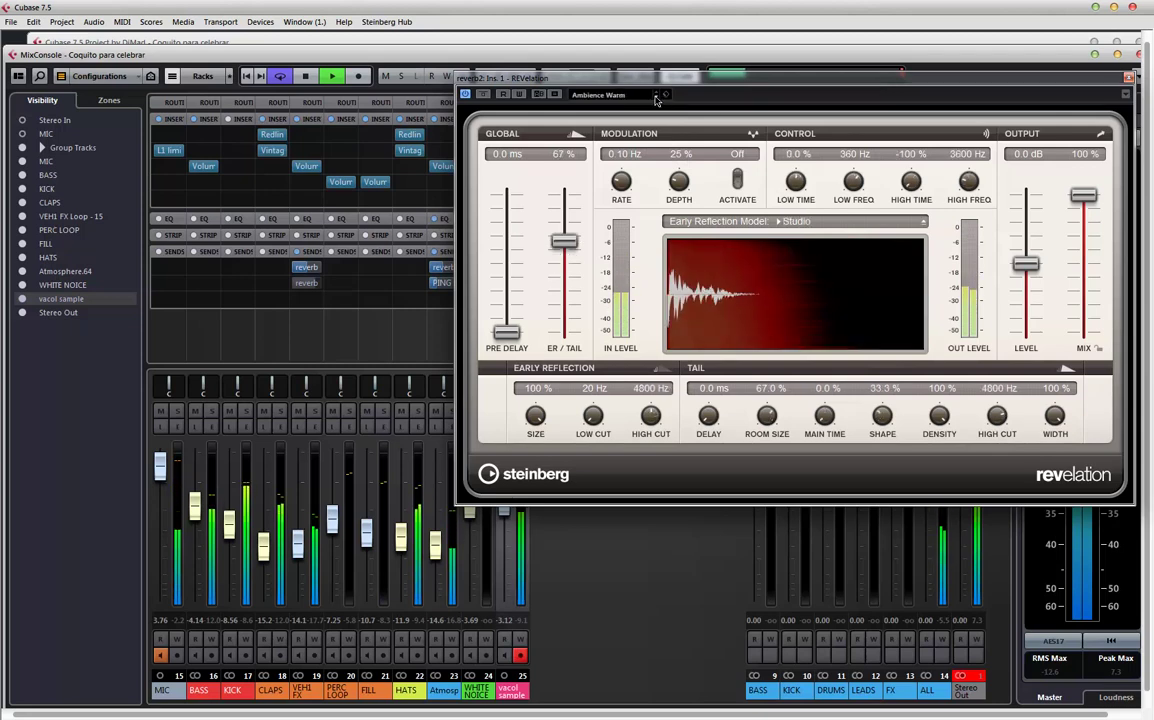
left_click(656, 97)
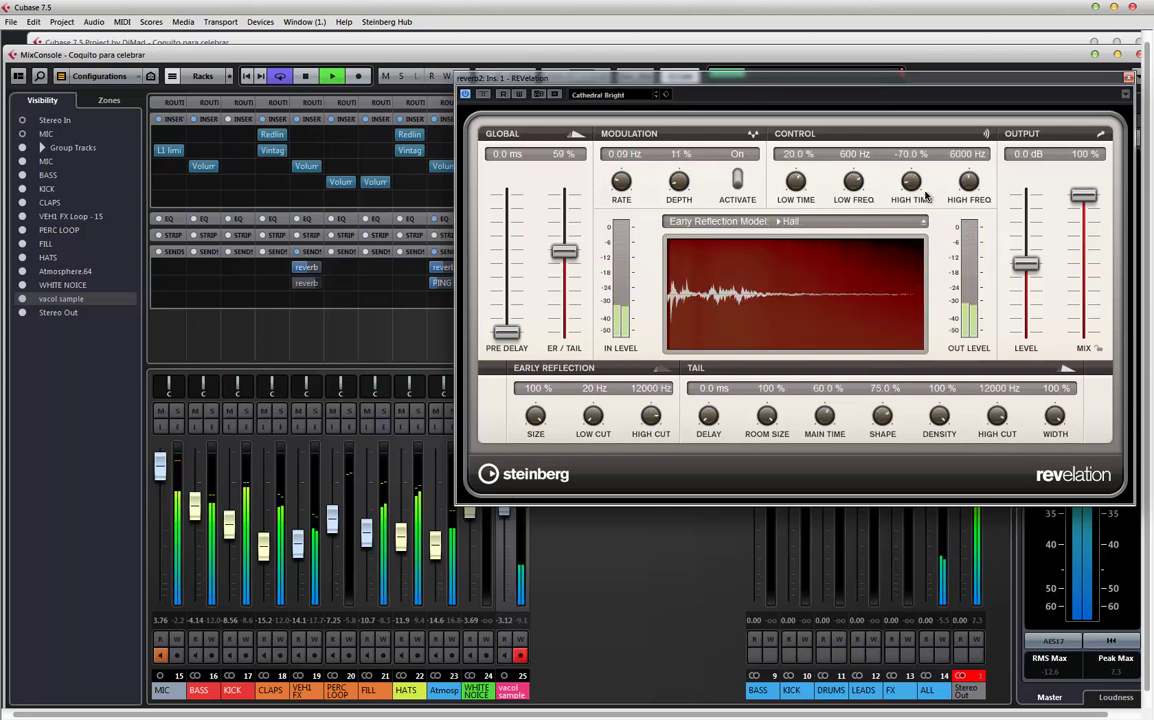
- Set REVelation's high time to 64%, low frequency to 79 Hz and low time to -45%, and close the plug-in
left_click_drag(926, 196, 907, 111)
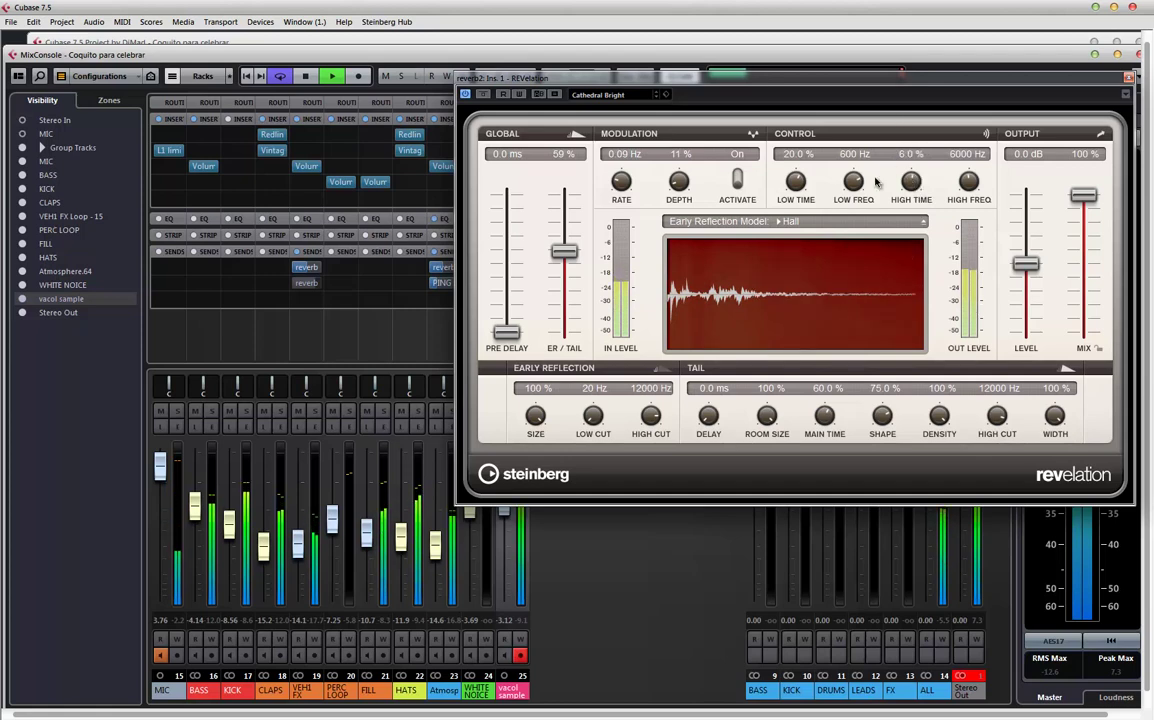
left_click_drag(855, 183, 847, 236)
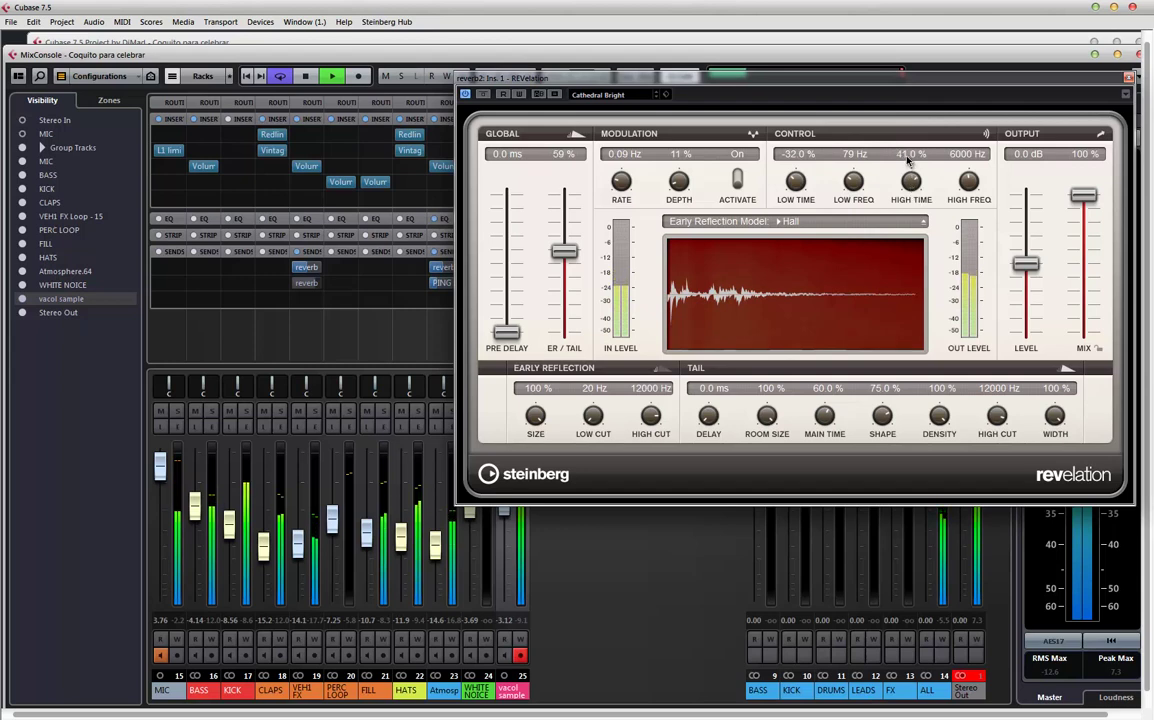
left_click_drag(796, 182, 799, 190)
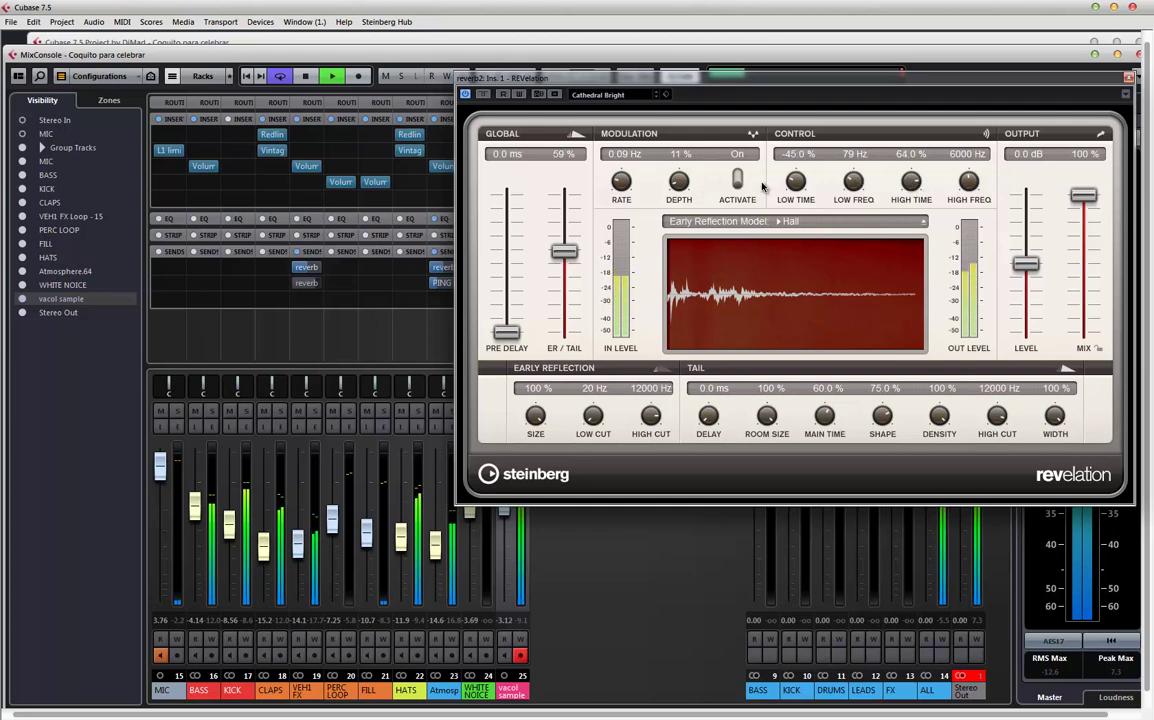
left_click(1128, 78)
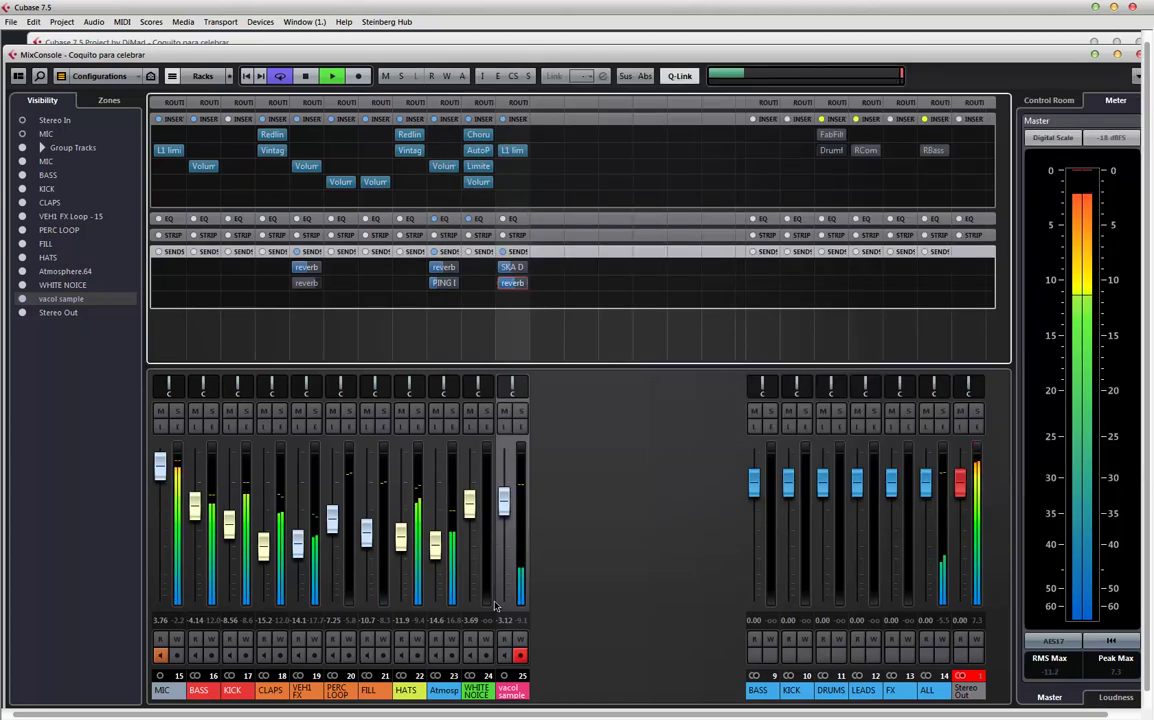
- Show the FX channels in the MixConsole
left_click(515, 693)
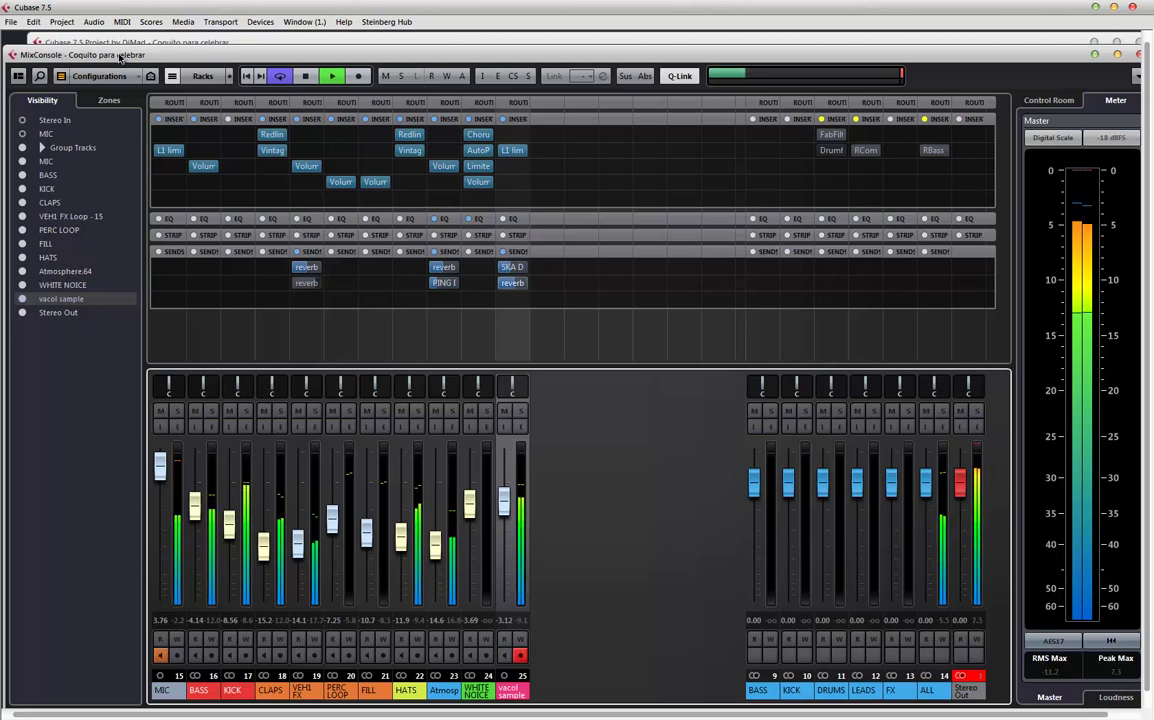
left_click(60, 77)
left_click(107, 200)
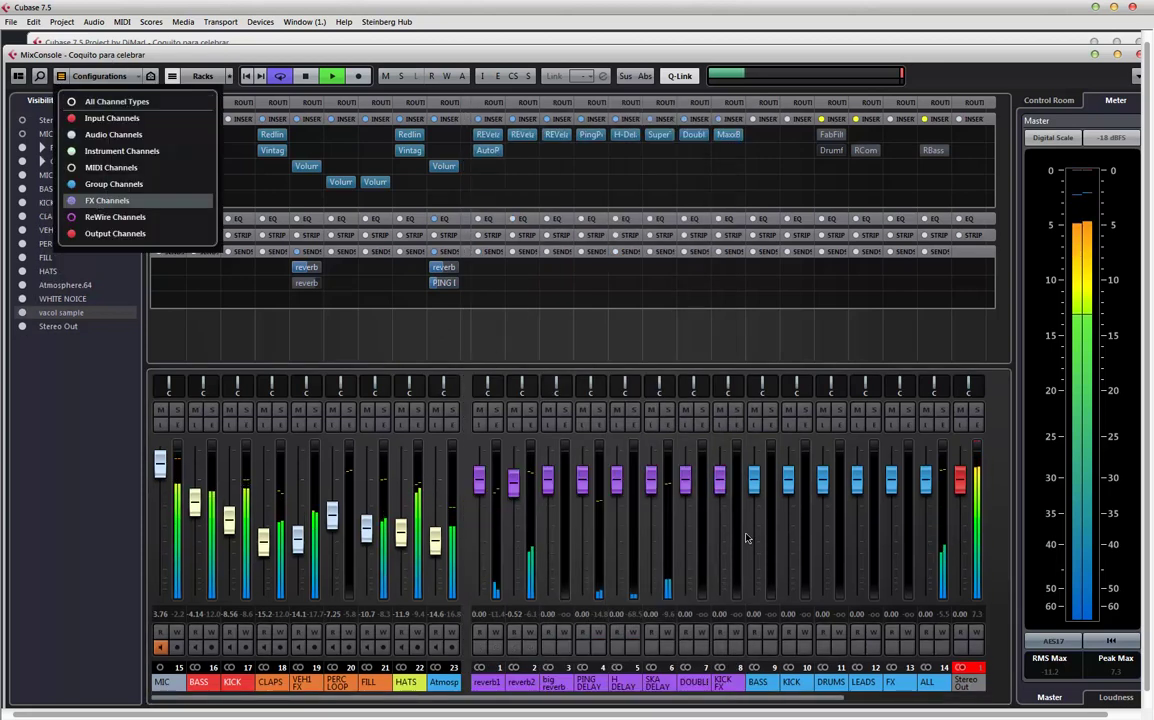
- Audition the reverb2 FX channel in solo and restore the full mix
left_click(530, 415)
left_click(530, 412)
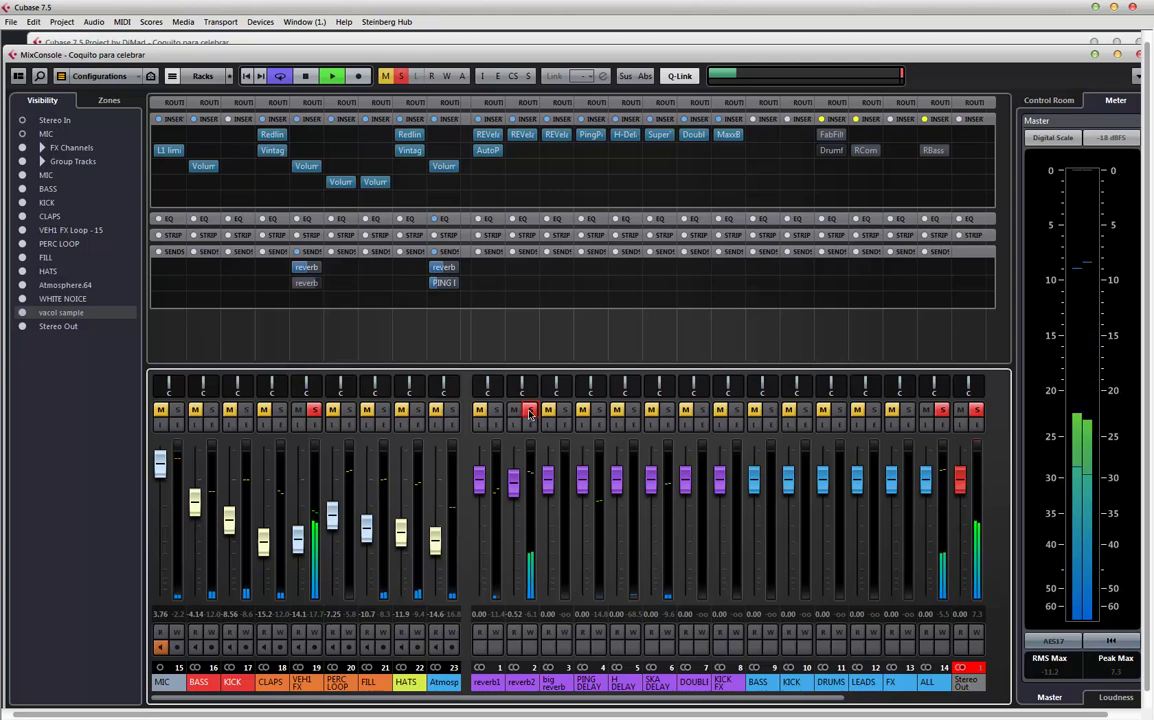
left_click(530, 412)
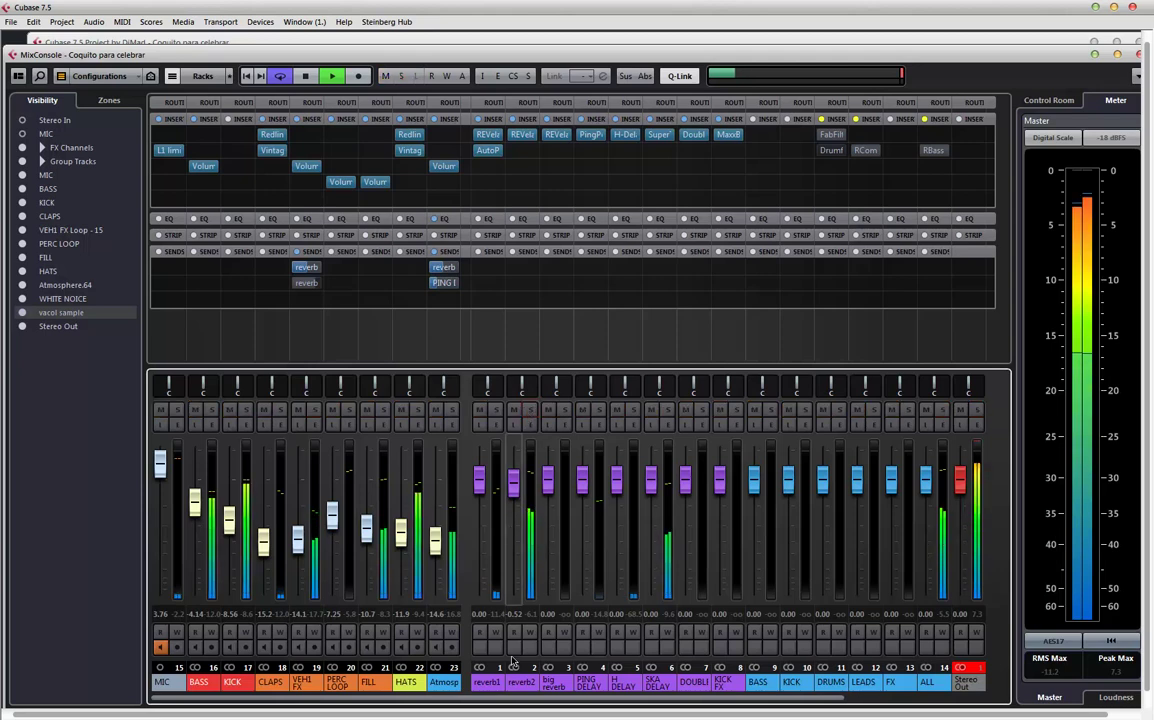
- Select the vacol sample channel, audition the SKA DELAY return in solo and restore the full mix
left_click(443, 683)
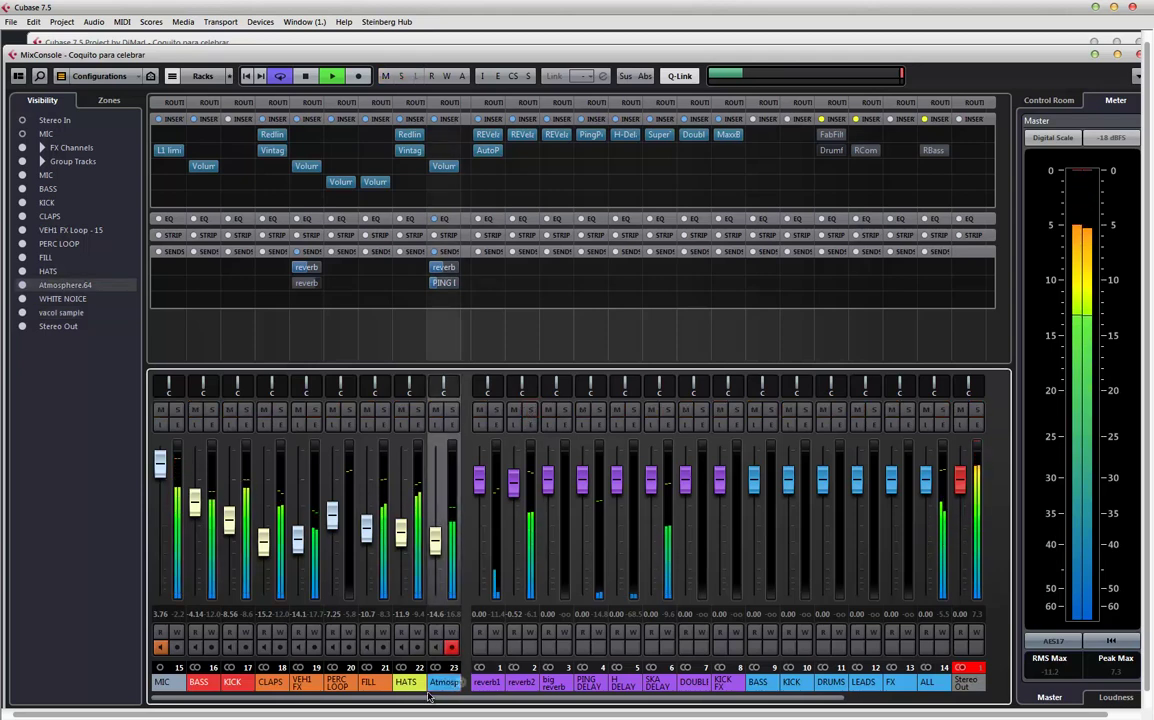
left_click_drag(400, 706, 446, 704)
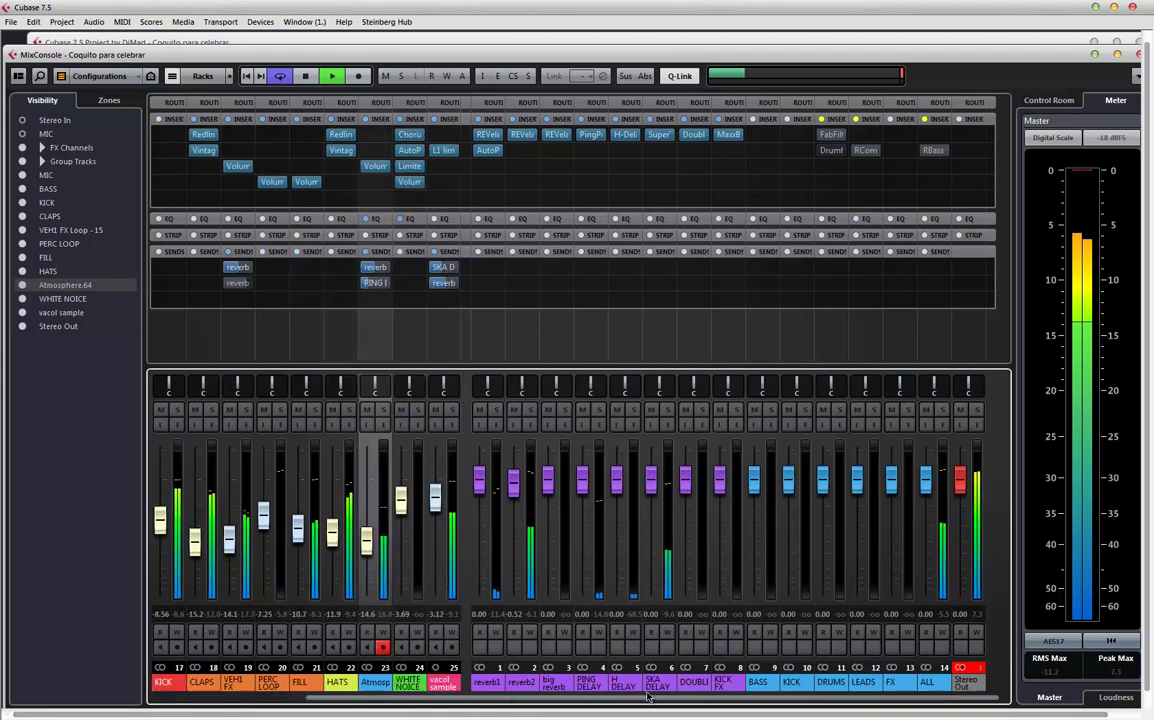
left_click(445, 686)
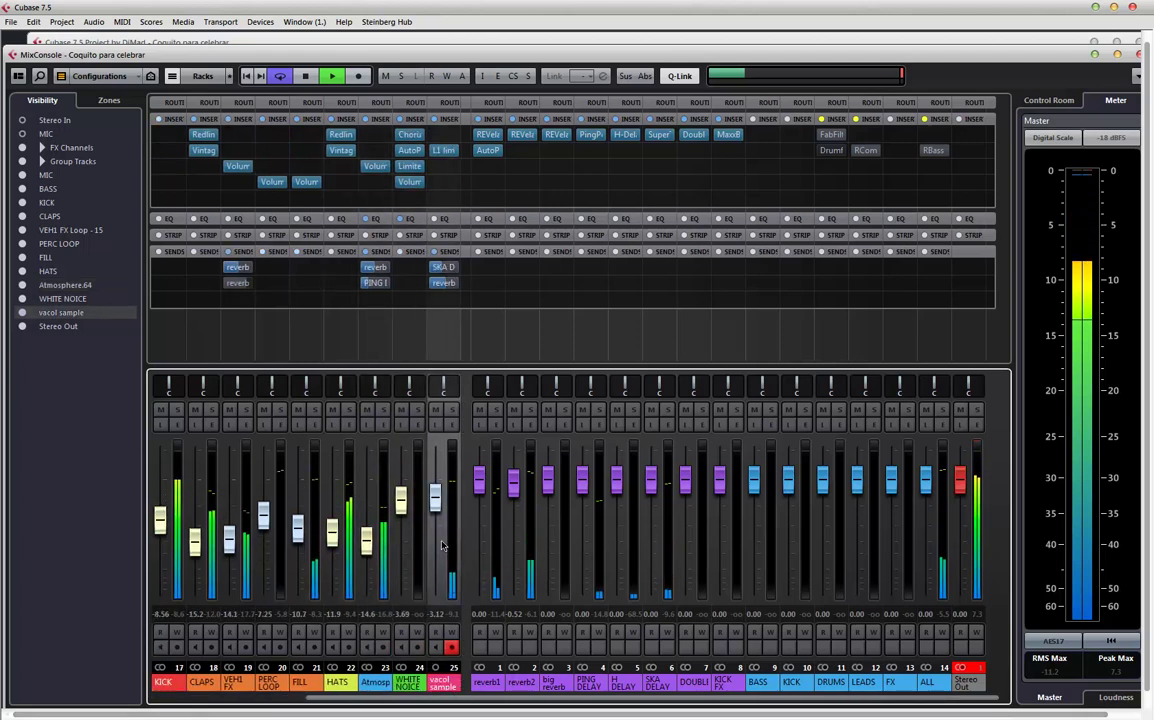
left_click(668, 410)
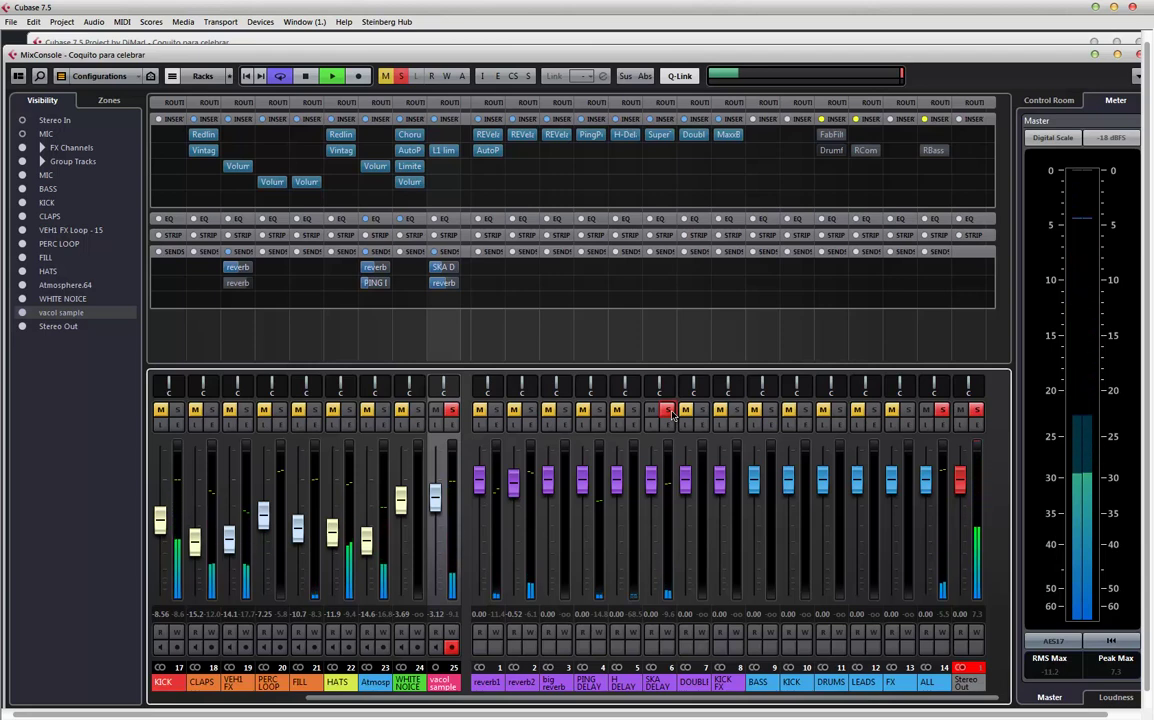
left_click(668, 410)
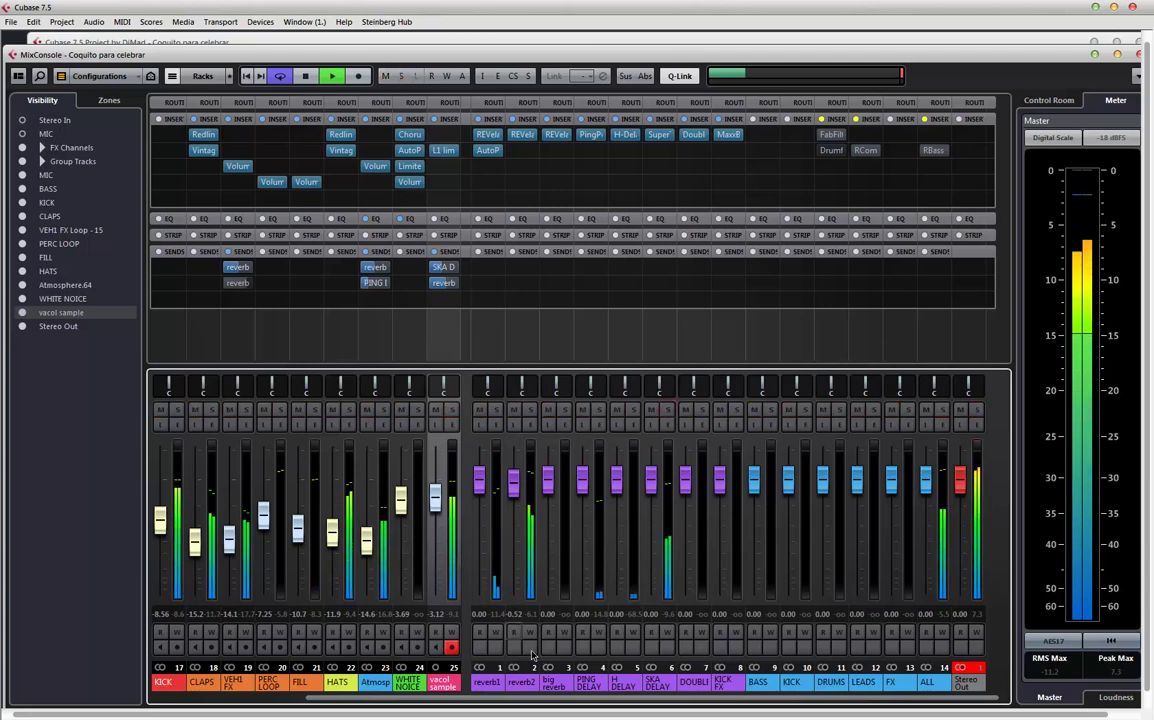
- Enable the Standard Compressor in the reverb2 channel's strip and lower its threshold
left_click(520, 685)
left_click(530, 424)
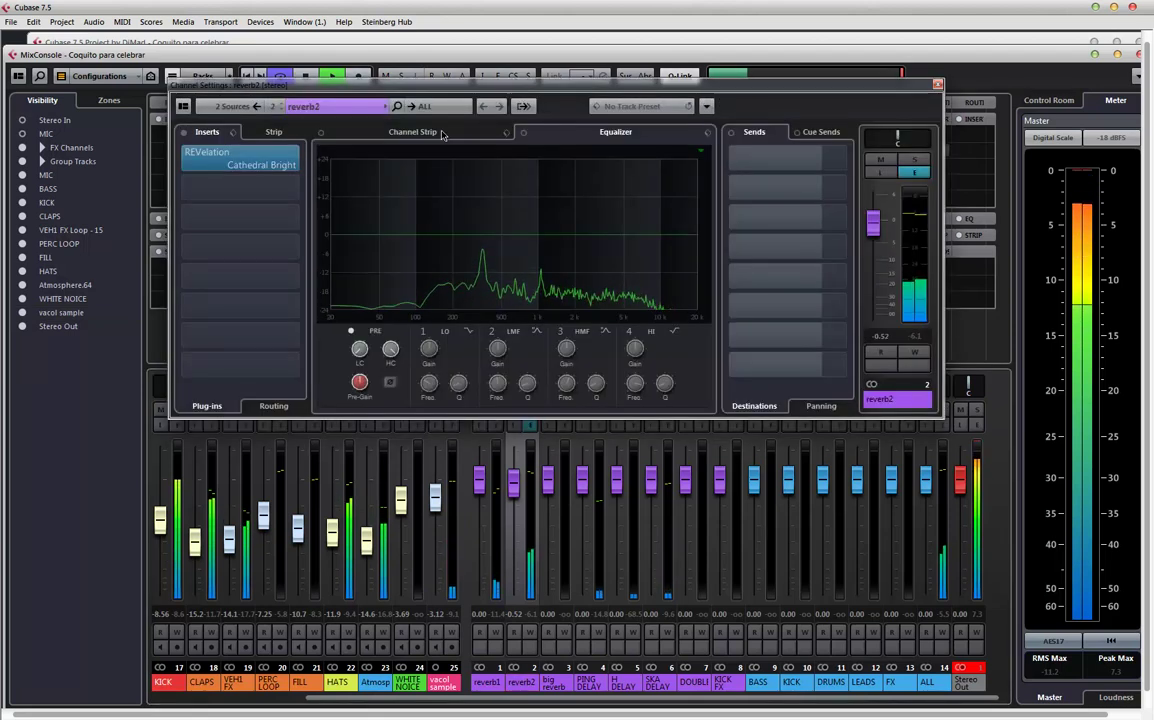
left_click(442, 133)
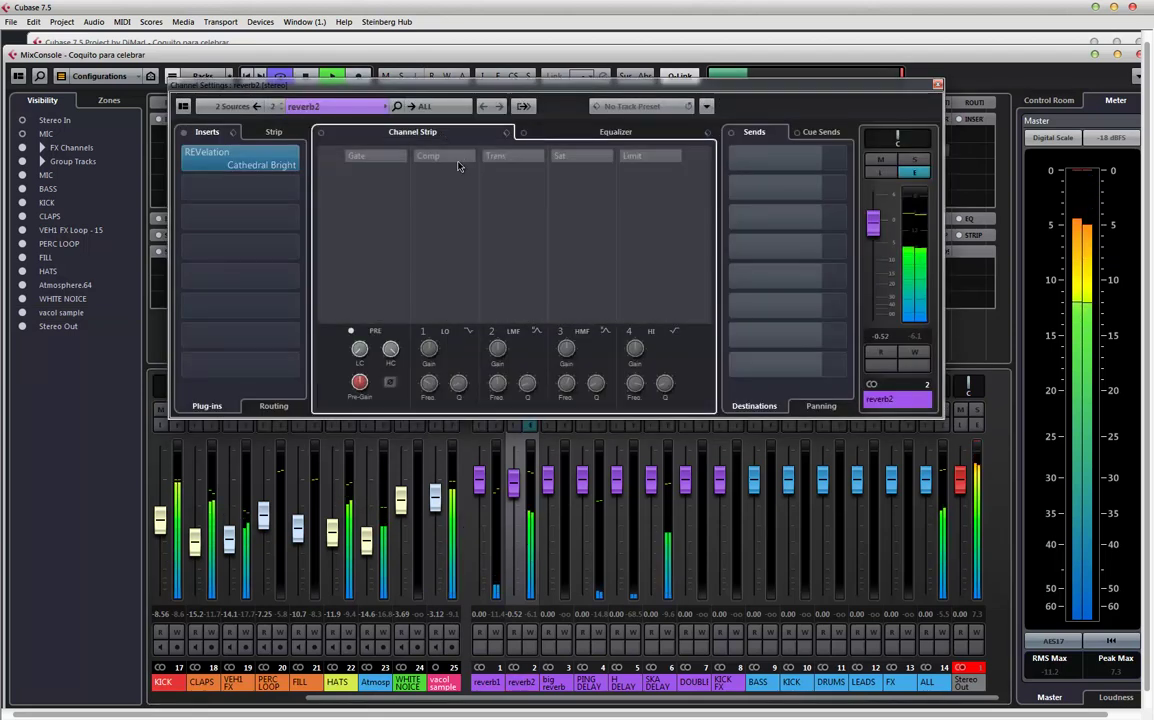
left_click(458, 163)
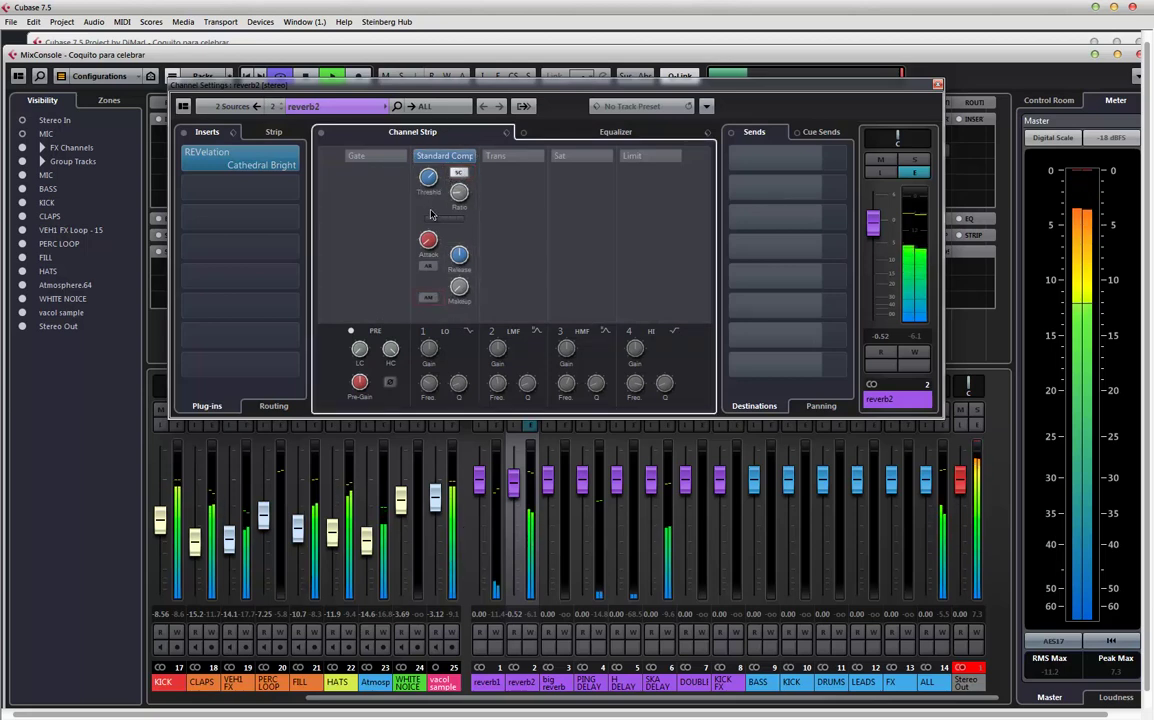
left_click(428, 177)
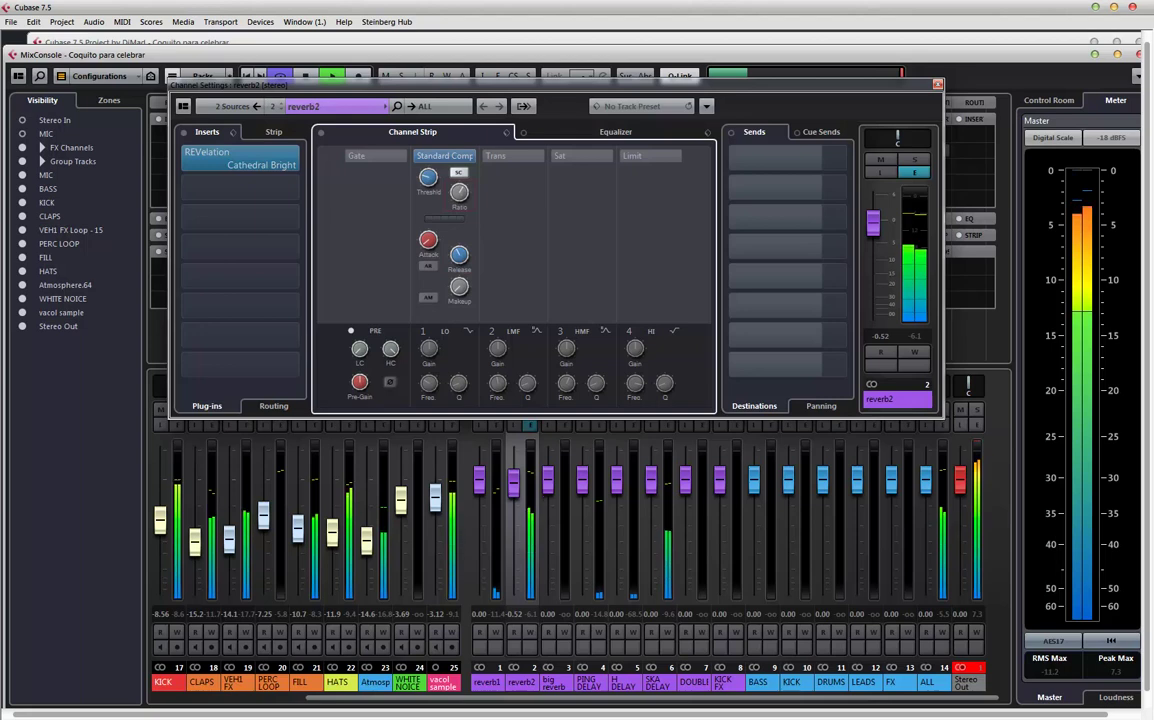
- On the vacol sample channel, assign and activate a send to the side-chain input of reverb2's Standard Compressor
key("Up")
key("Up")
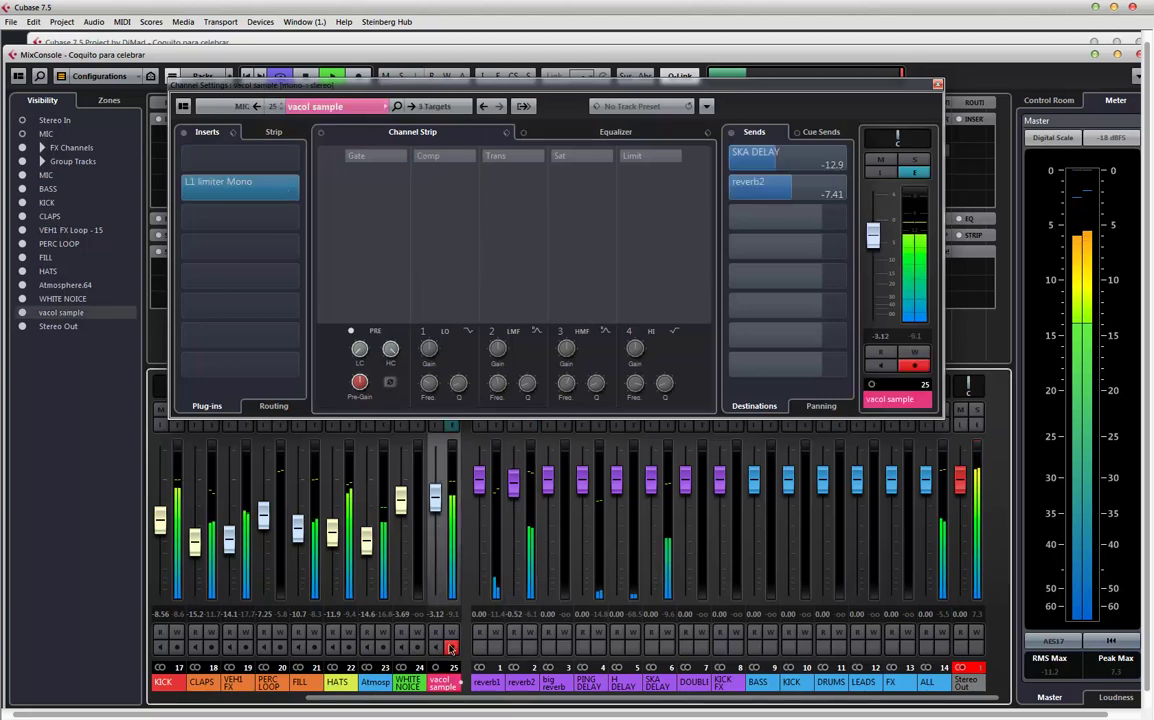
left_click(845, 249)
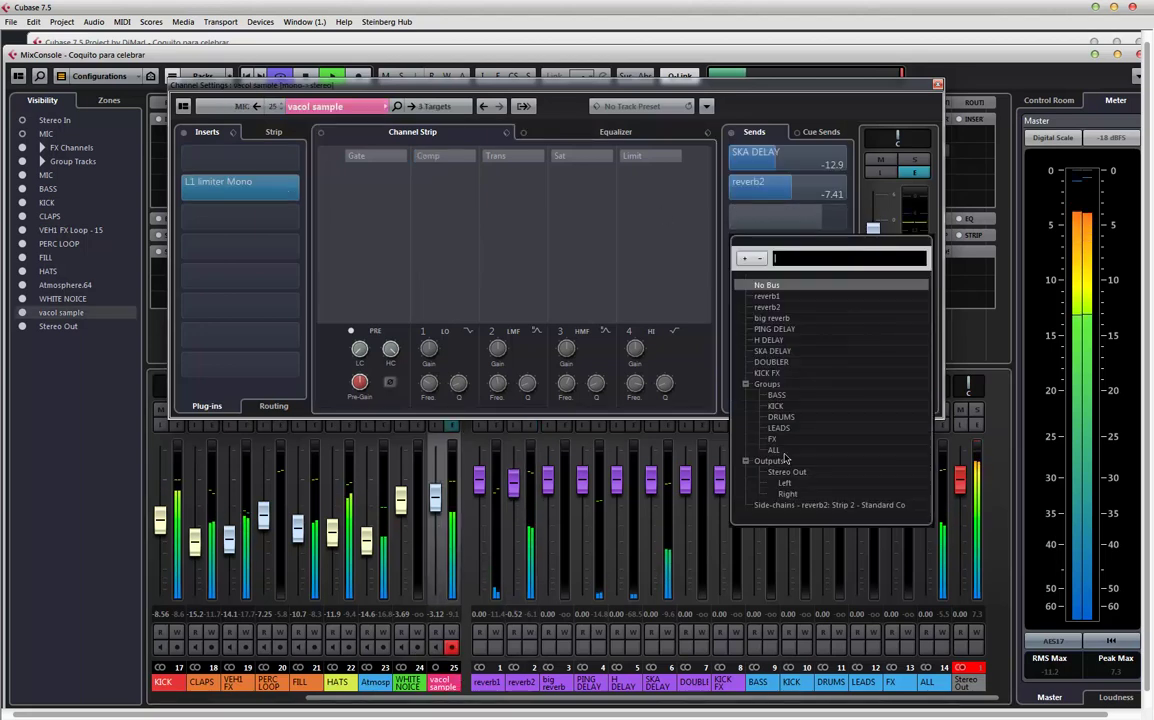
left_click(782, 506)
left_click(740, 247)
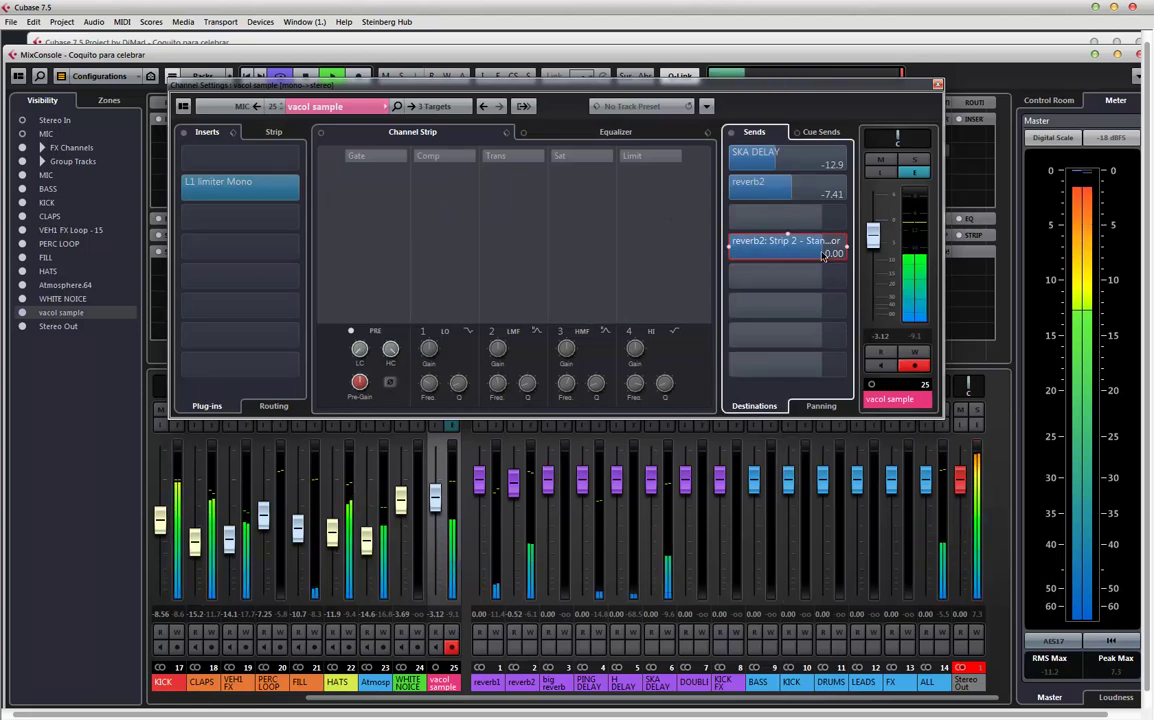
left_click(738, 306)
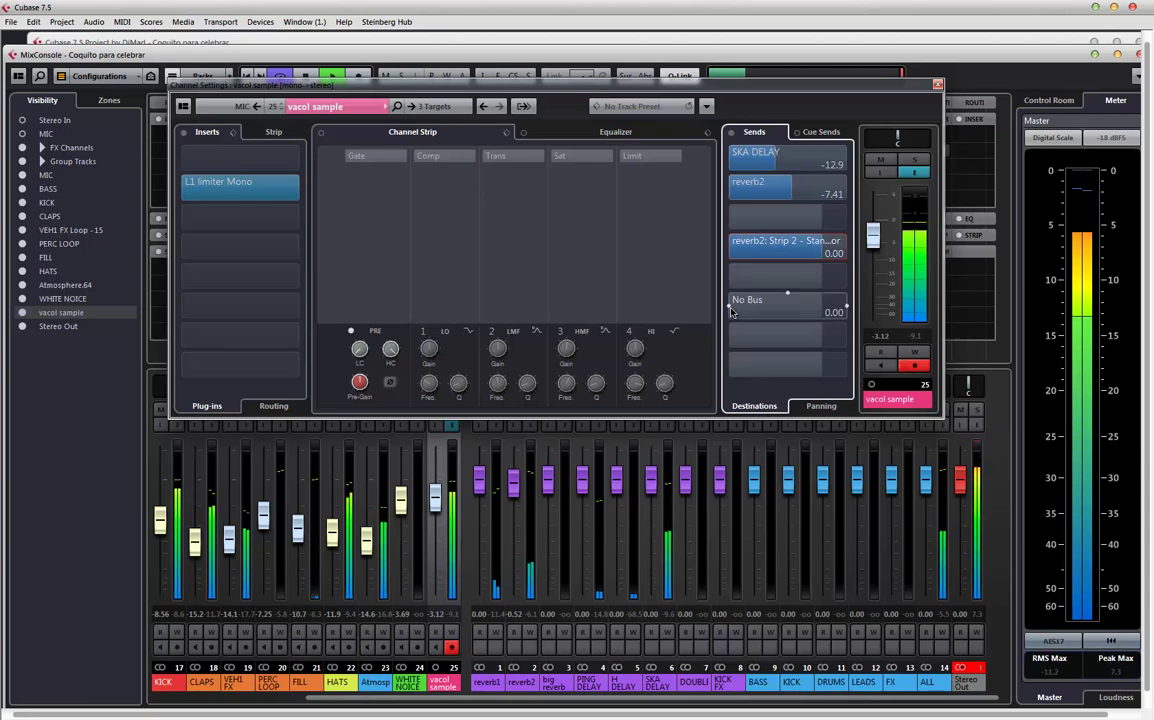
left_click(815, 268)
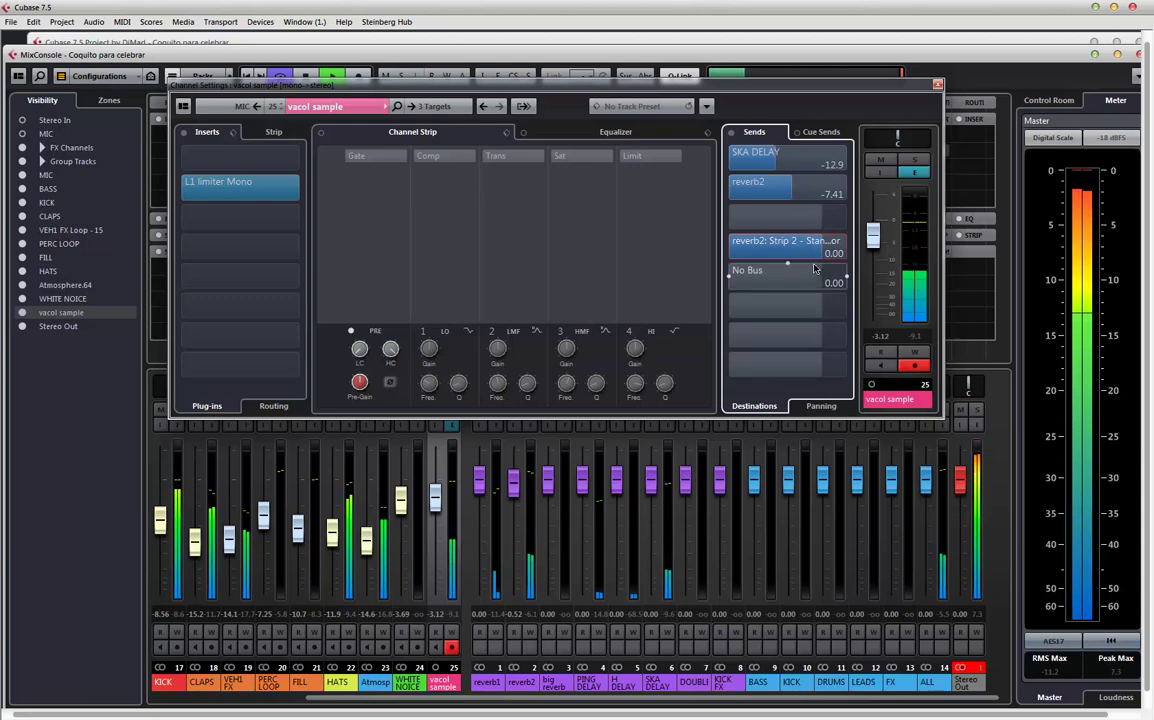
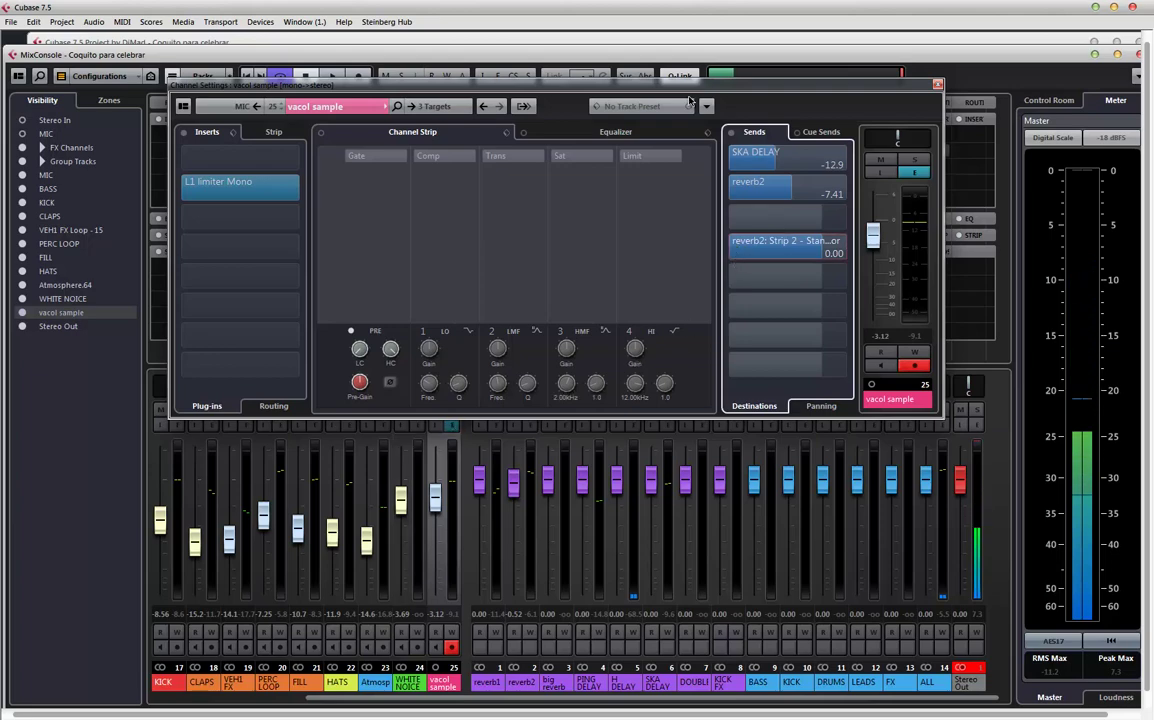
- Adjust the vacol sample channel's volume fader to -2.41 dB and close its channel settings
left_click_drag(669, 84, 739, 17)
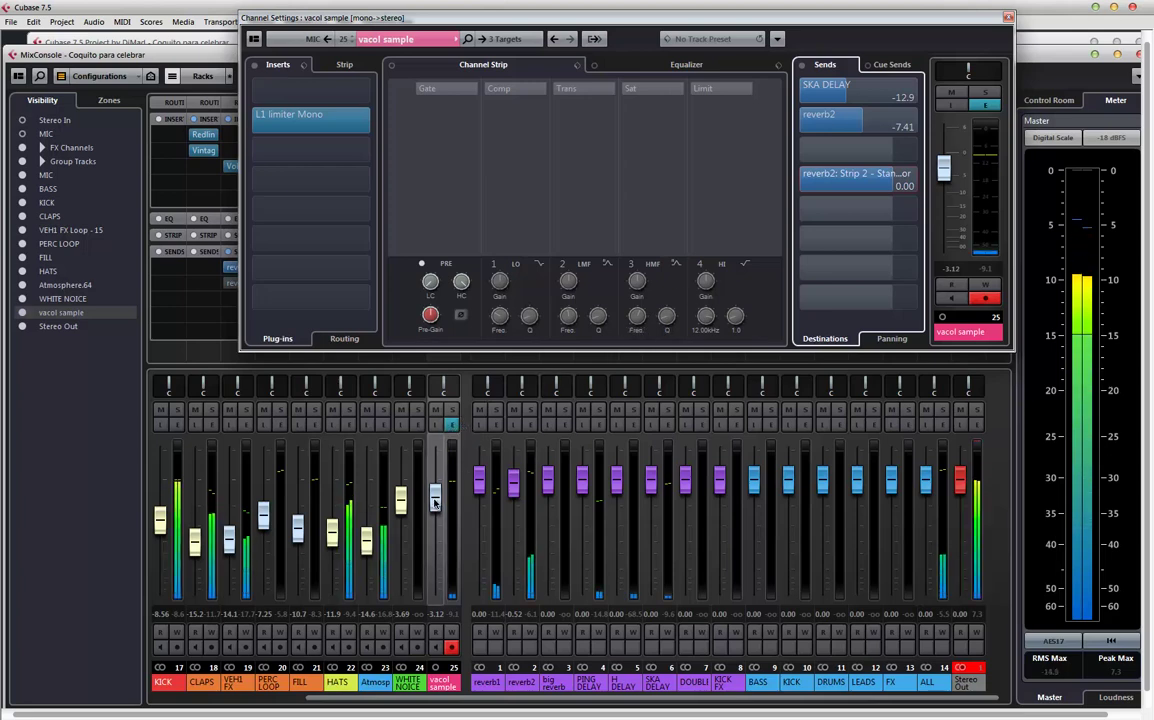
left_click_drag(436, 500, 440, 505)
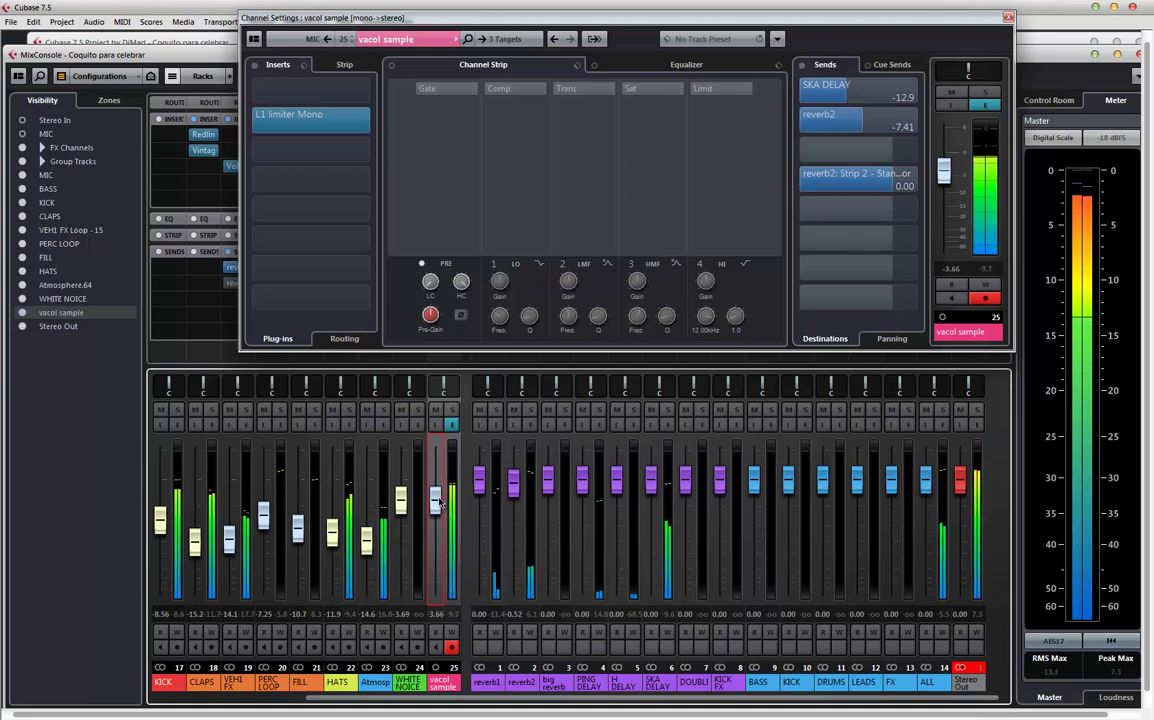
left_click_drag(440, 502, 441, 504)
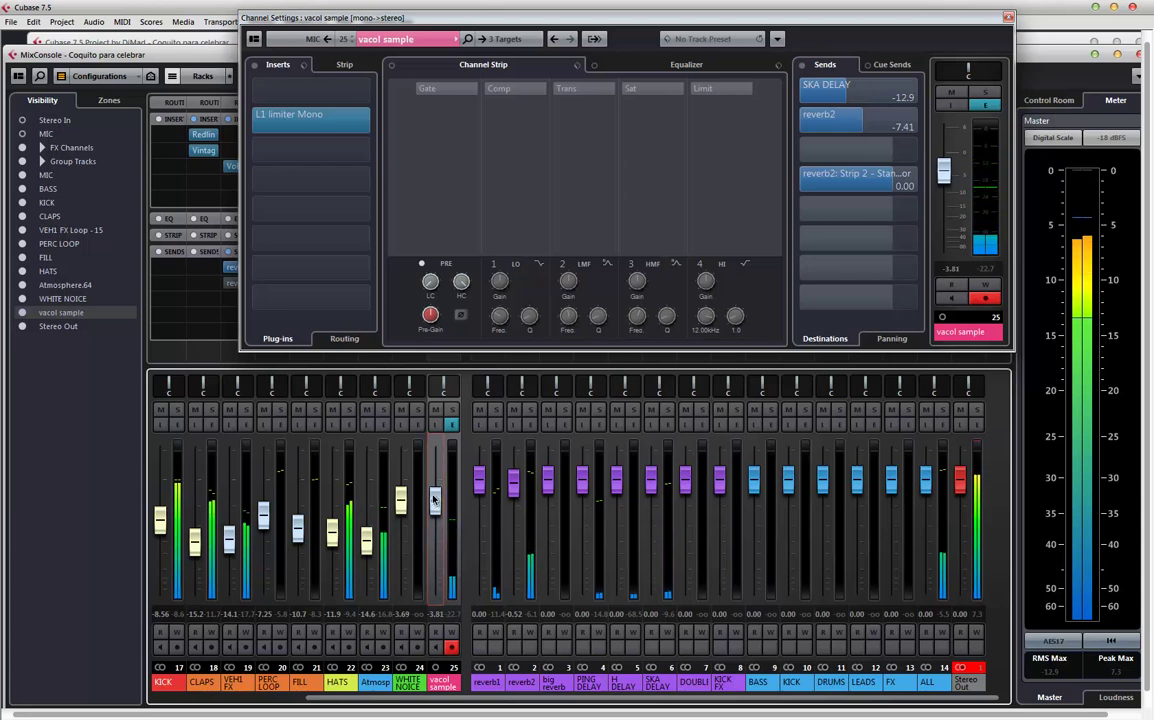
left_click_drag(434, 500, 439, 494)
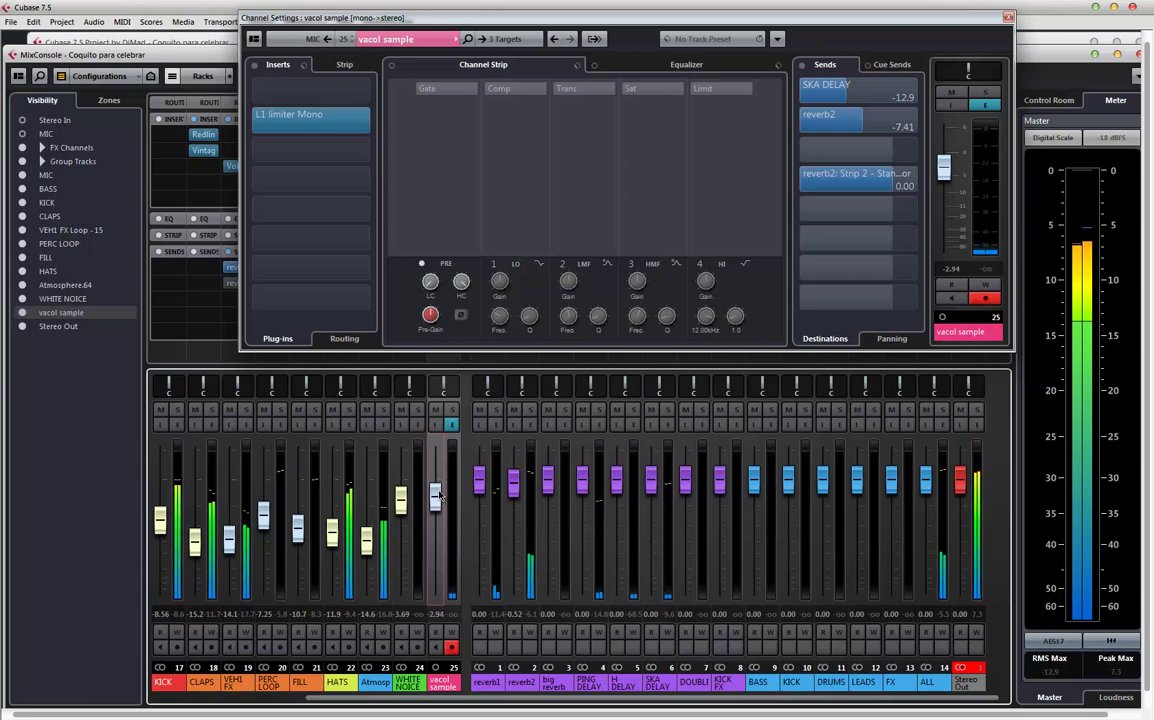
left_click_drag(440, 497, 441, 494)
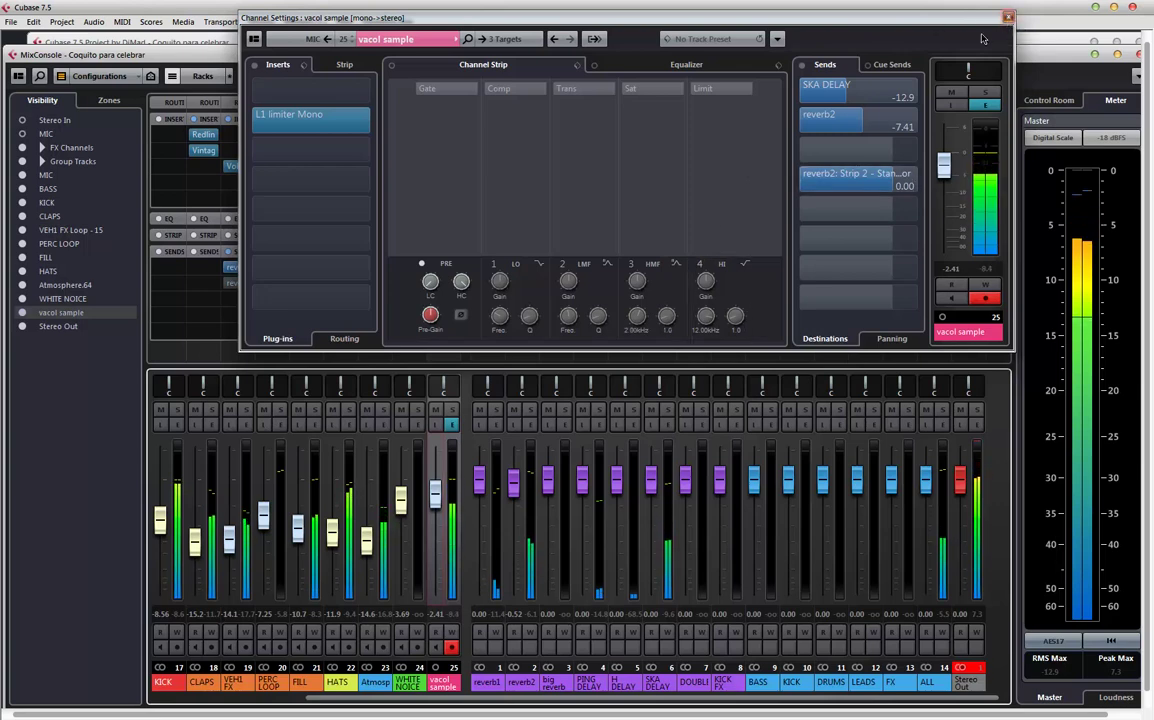
left_click(1008, 17)
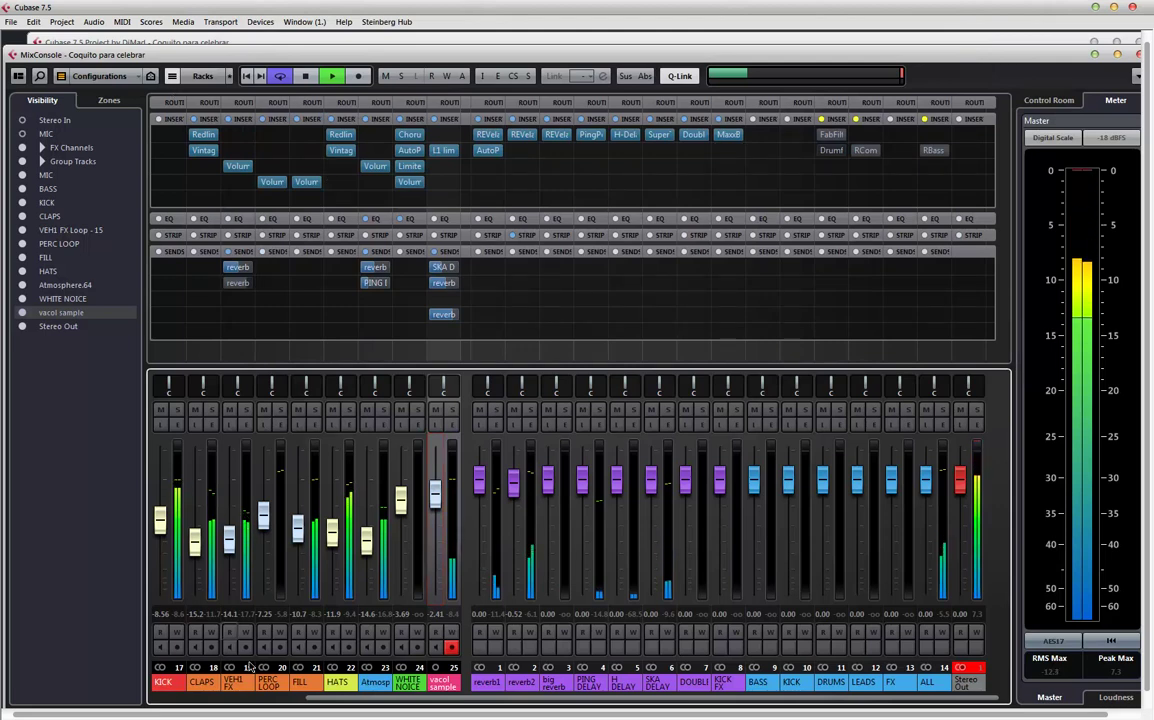
- Hide the FX channels and the Channel Selector in the MixConsole, stopping playback
left_click(61, 77)
left_click(106, 200)
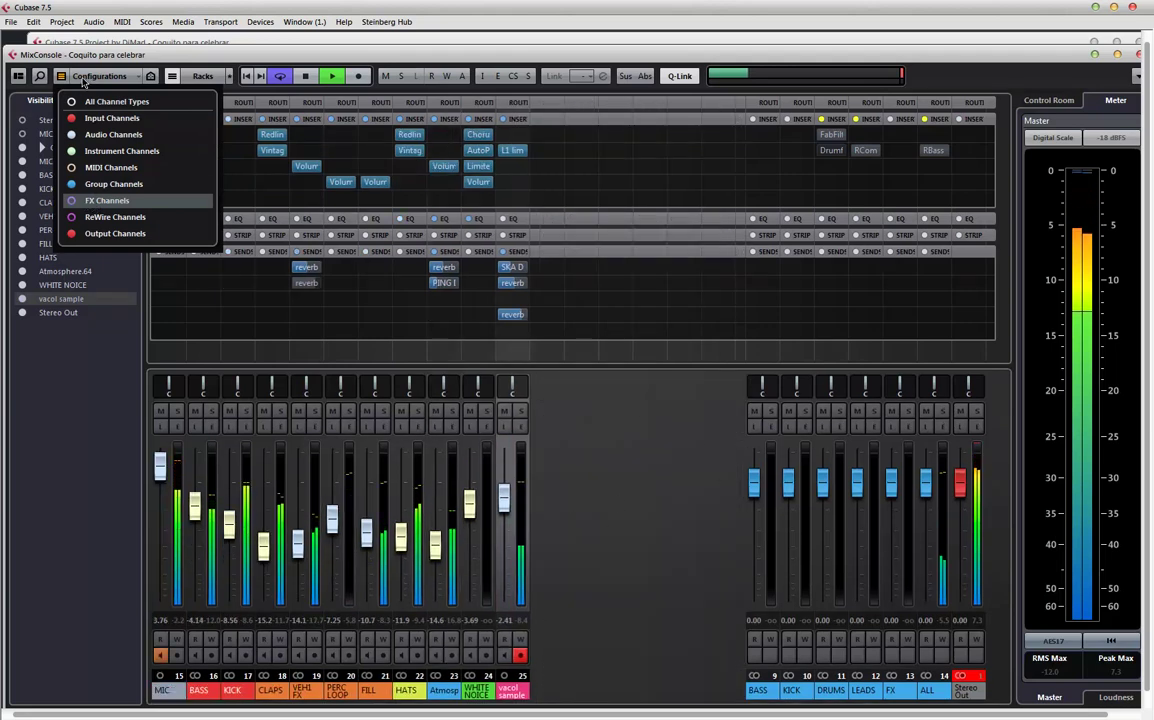
left_click(652, 560)
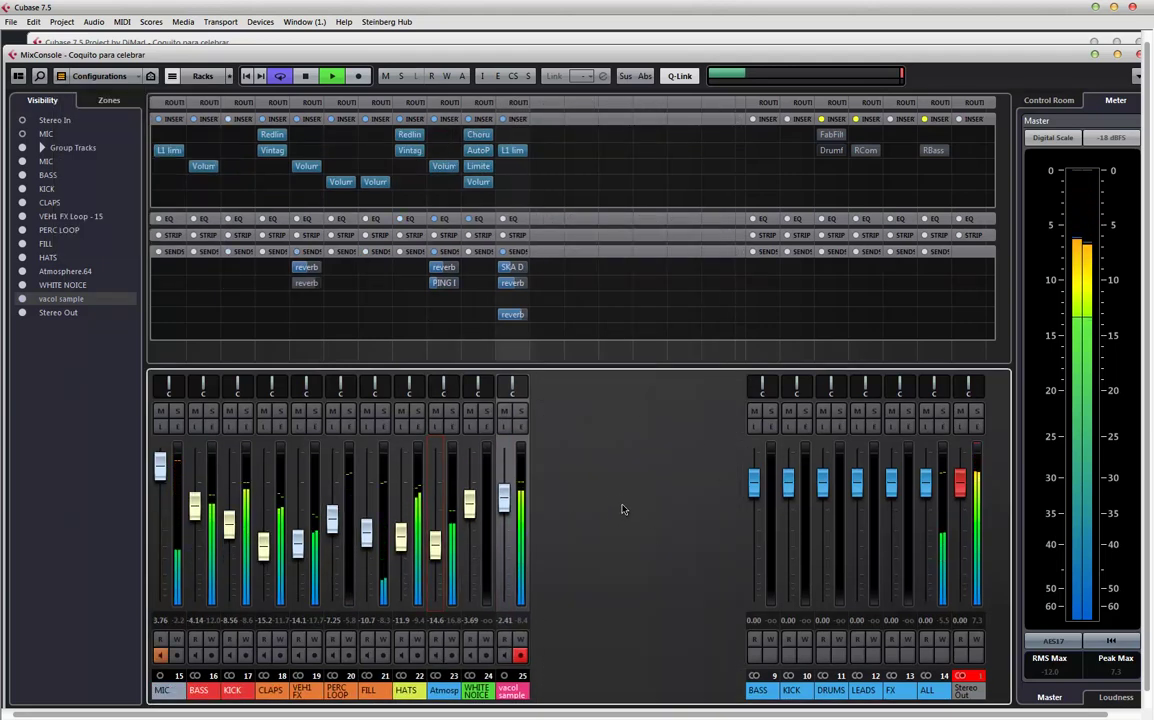
key("space")
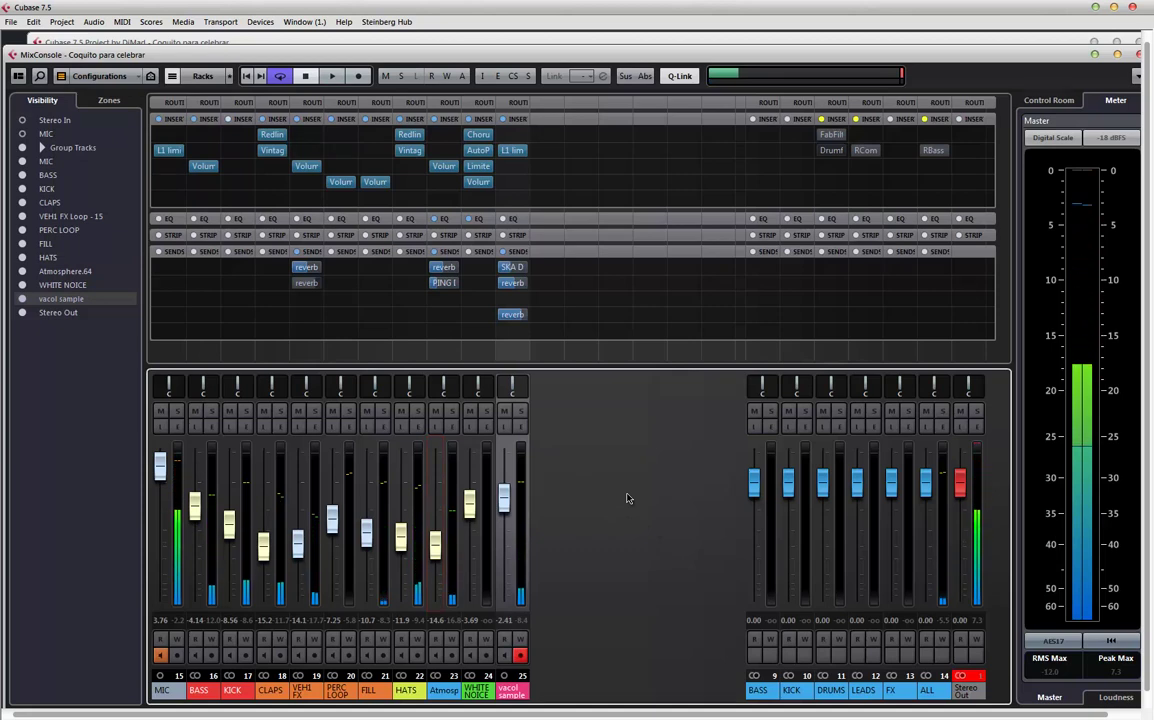
left_click(19, 77)
left_click(29, 193)
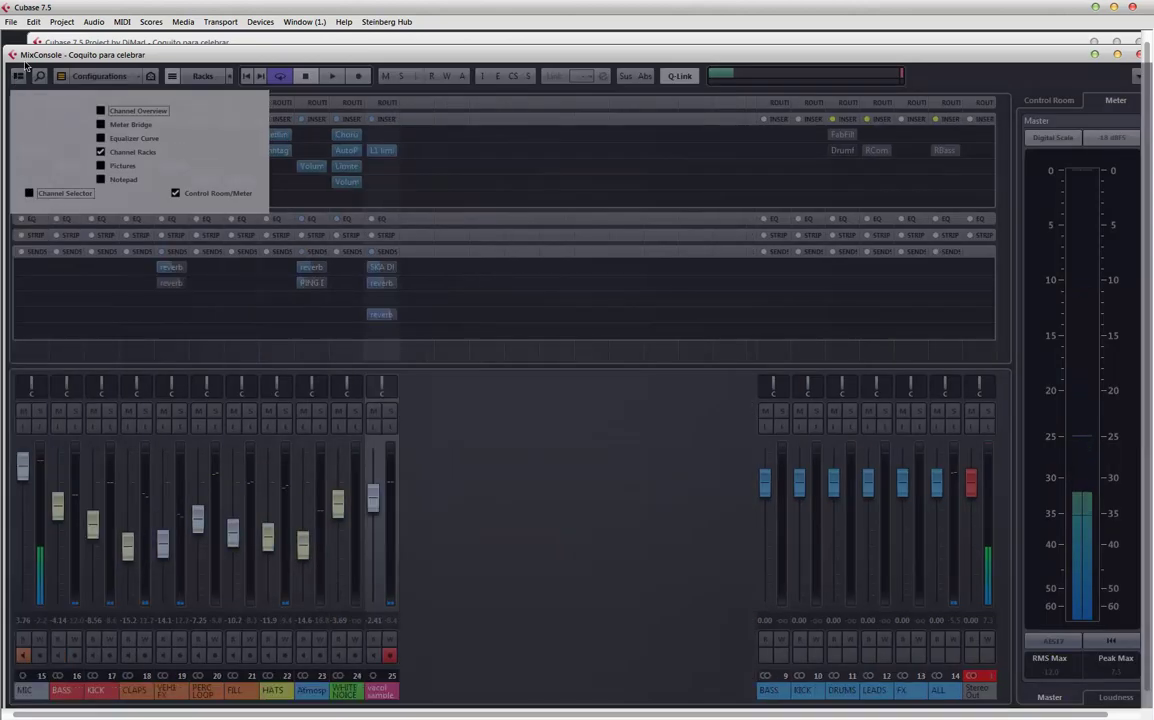
left_click(18, 76)
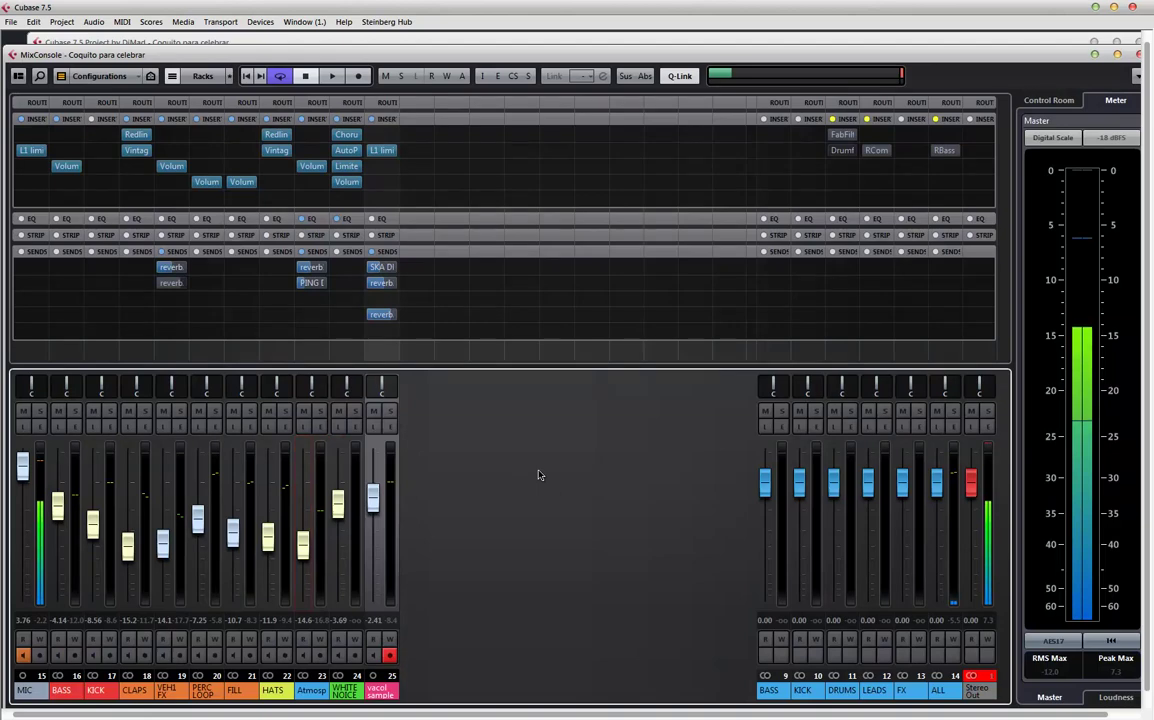
- Extend the end of the loop range to bar 45 in the project window
left_click(298, 42)
scroll(745, 540, "right", 3)
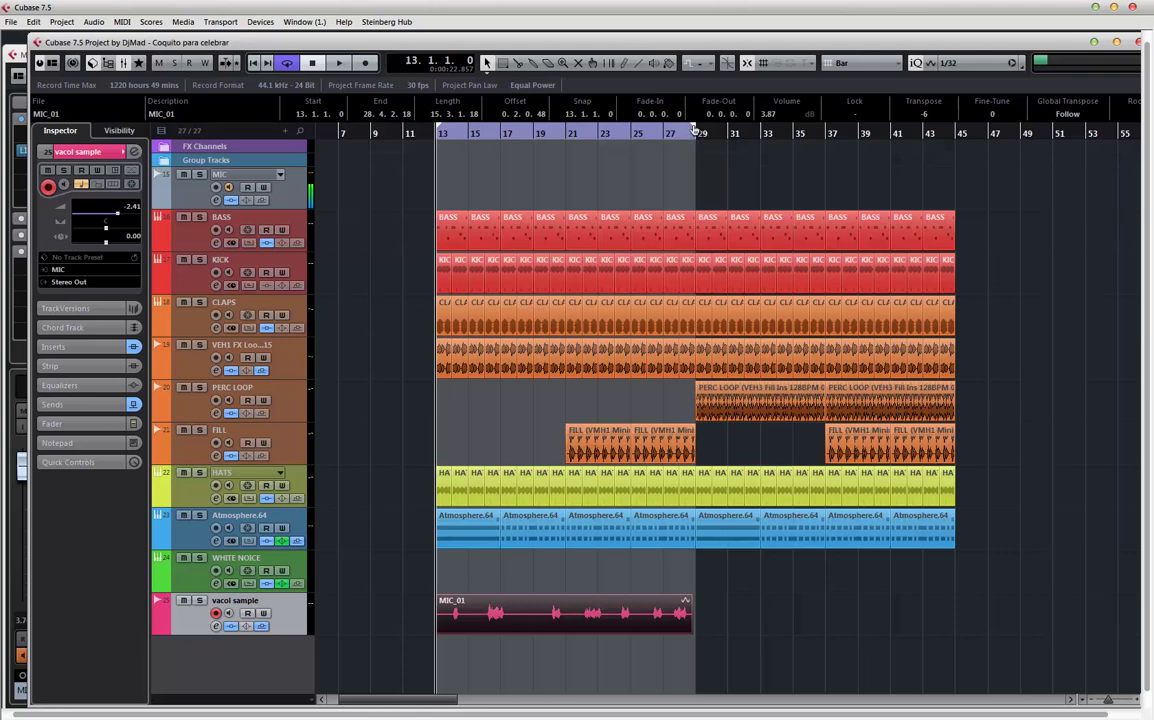
left_click_drag(757, 157, 951, 193)
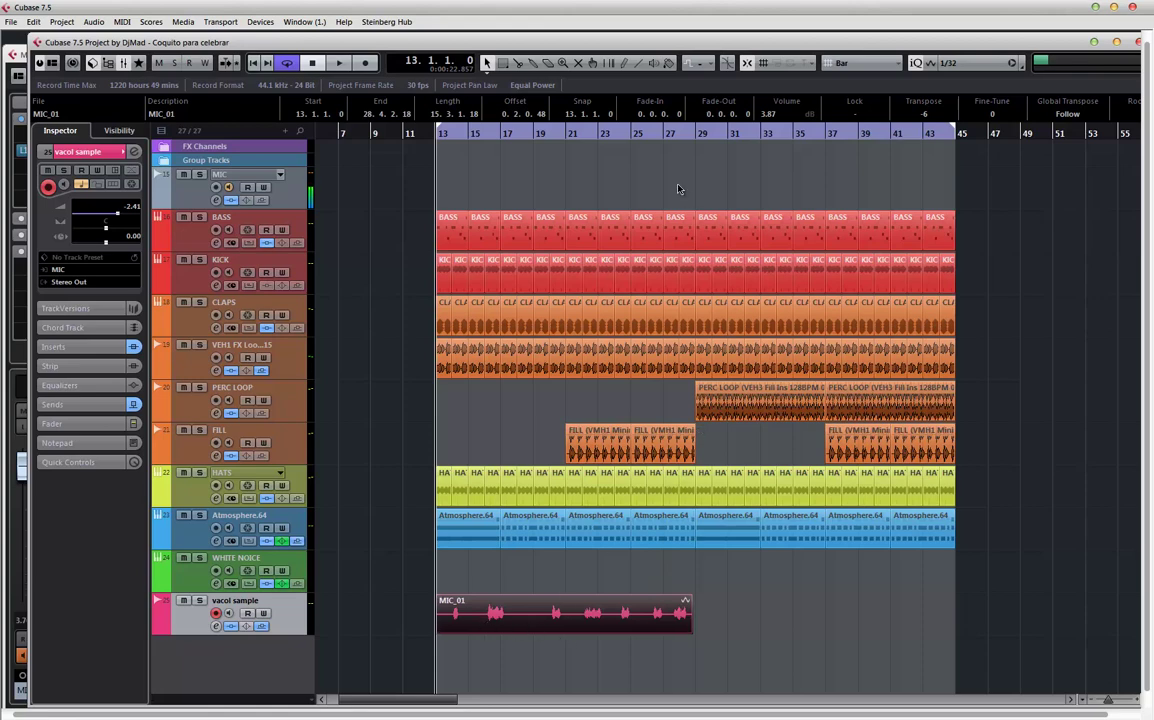
- Play the end of the vocal recording from bar 27 and stop playback
left_click(672, 143)
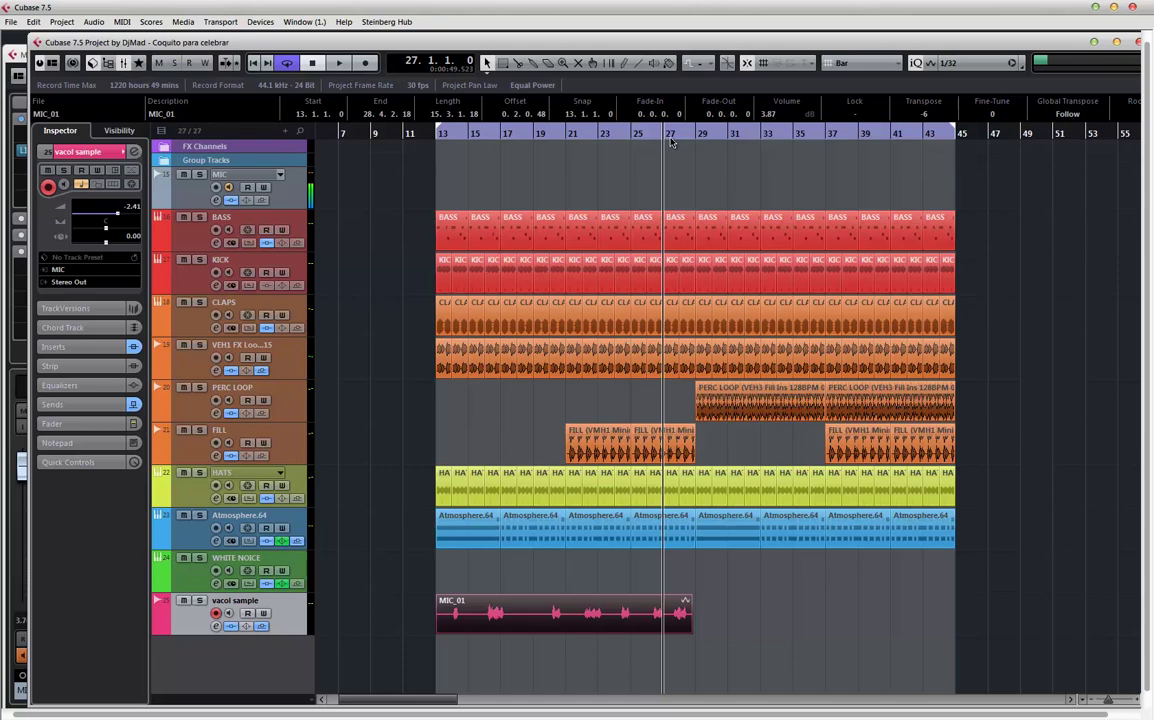
key("h")
key("h")
key("h")
key("h")
key("h")
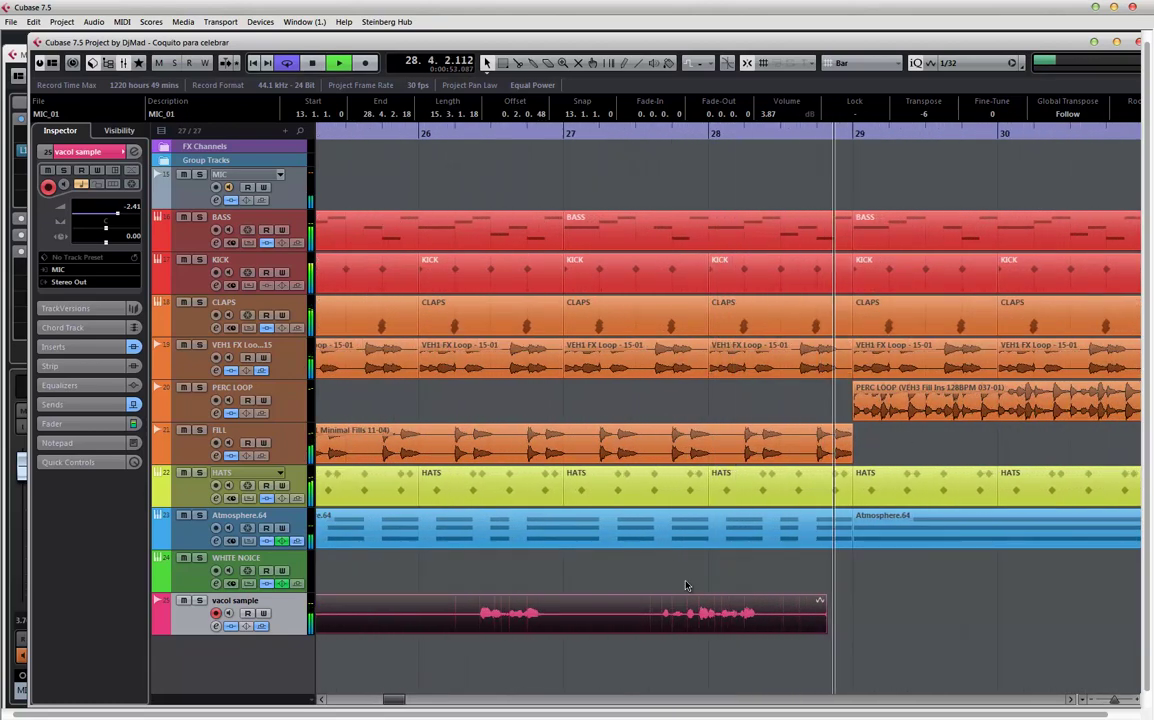
key("h")
key("space")
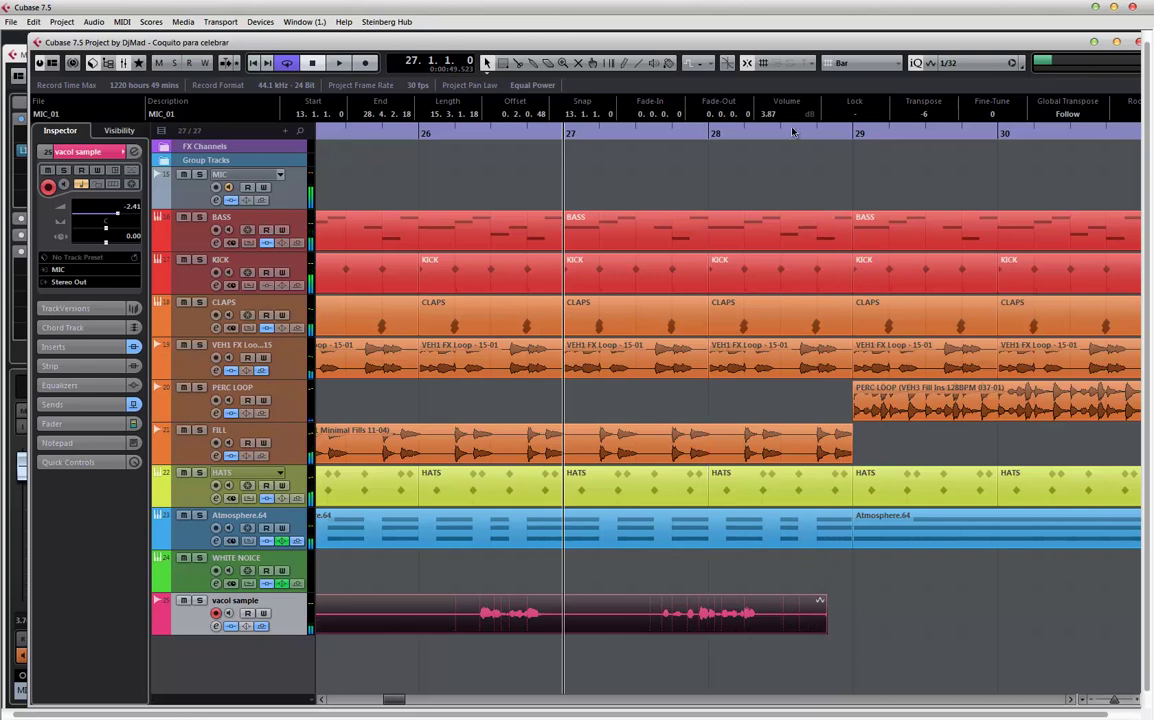
- With the grid set to Beat, split the vocal event on its last syllable near 28.2.1 and trim the tail piece to one beat
left_click(860, 64)
left_click(865, 85)
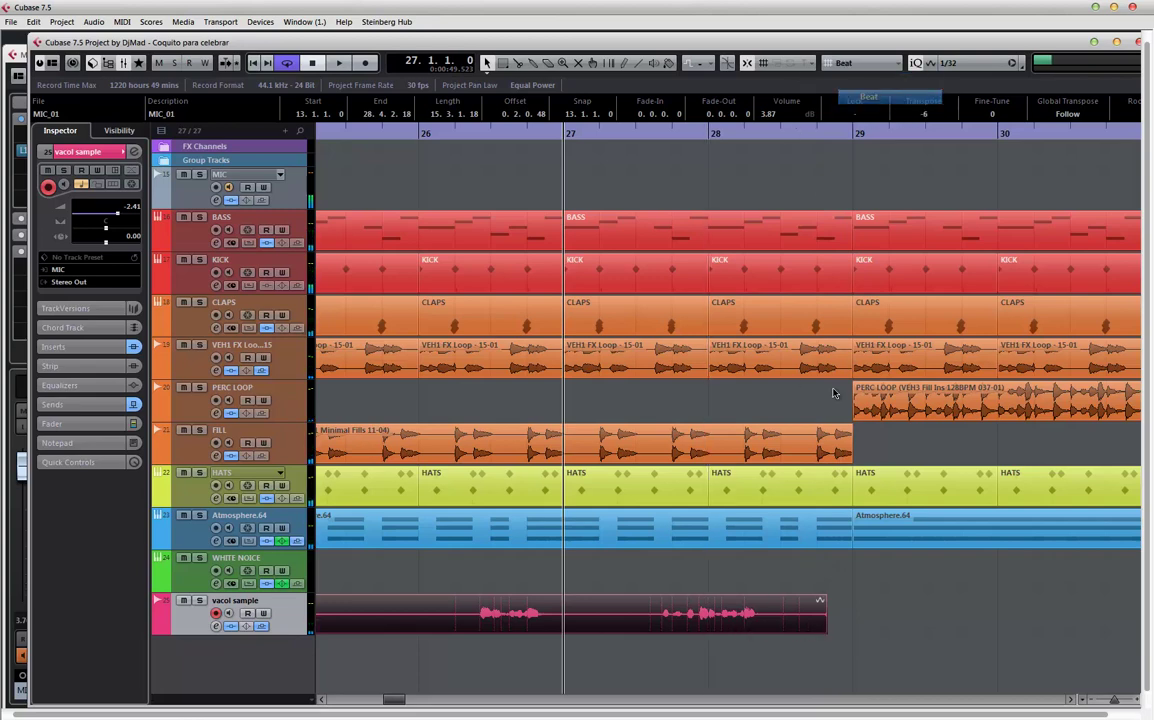
left_click(748, 618)
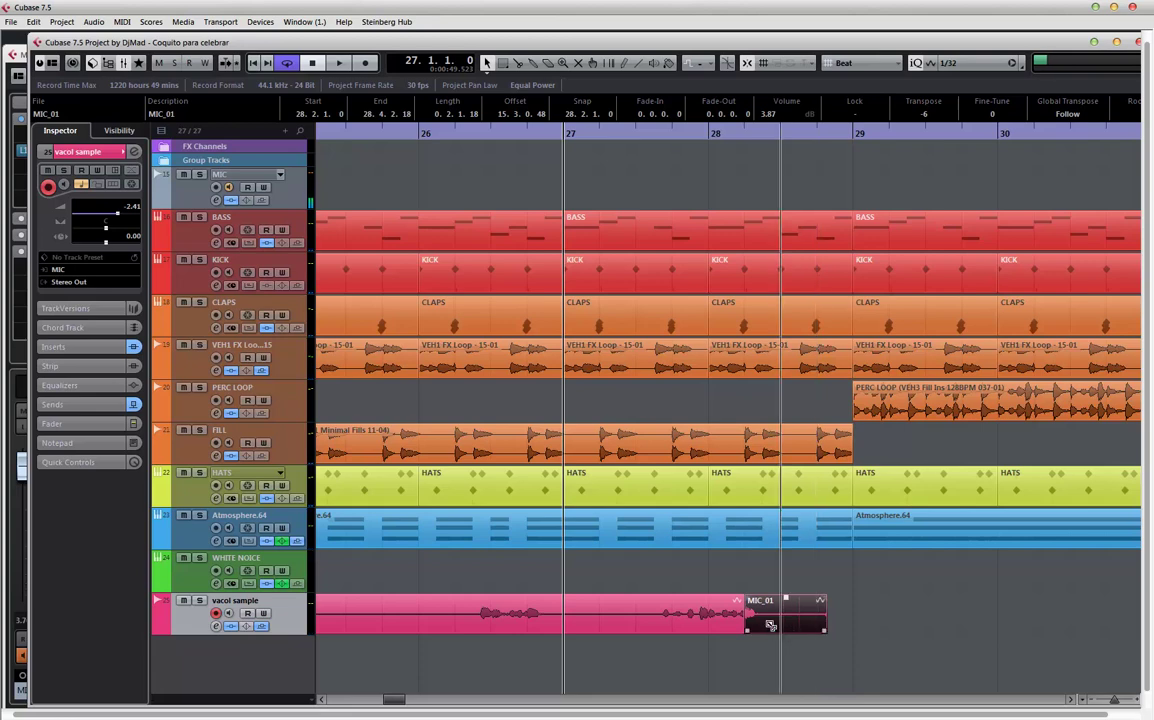
key("space")
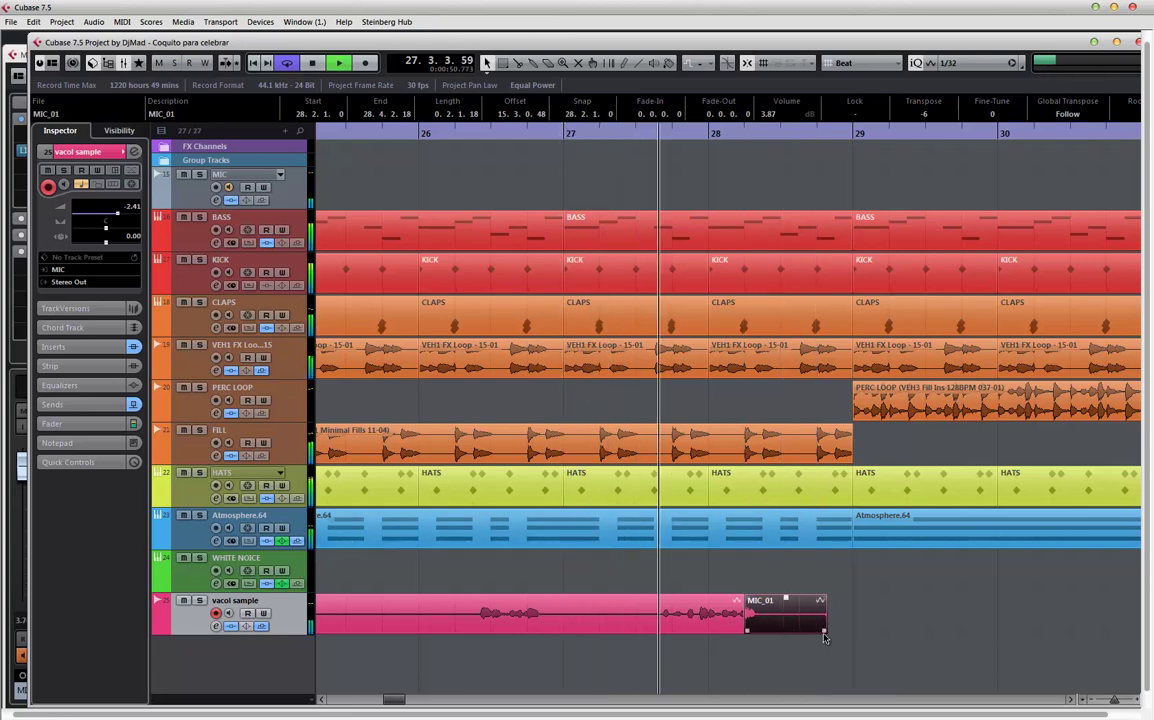
left_click_drag(824, 638, 778, 638)
- Duplicate the one-beat vocal piece seven times in a row on the vacol sample track
key("ctrl+d")
key("ctrl+d")
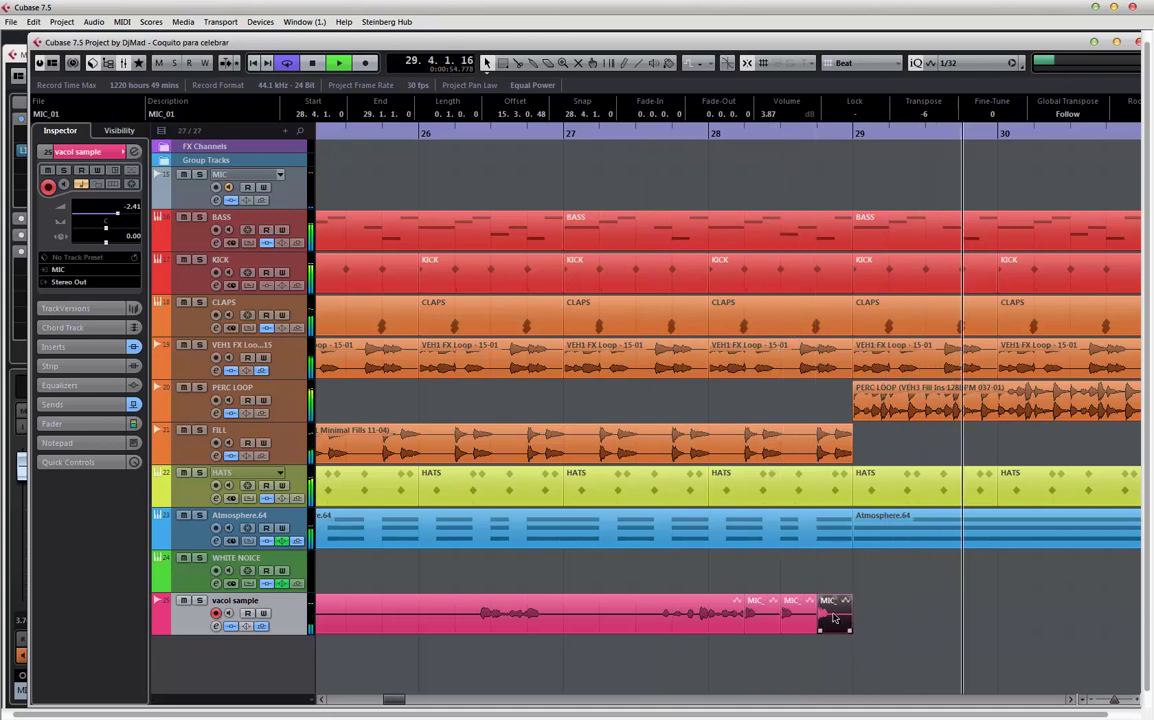
key("ctrl+d")
key("ctrl+d")
key("ctrl+d")
key("ctrl+d")
key("ctrl+d")
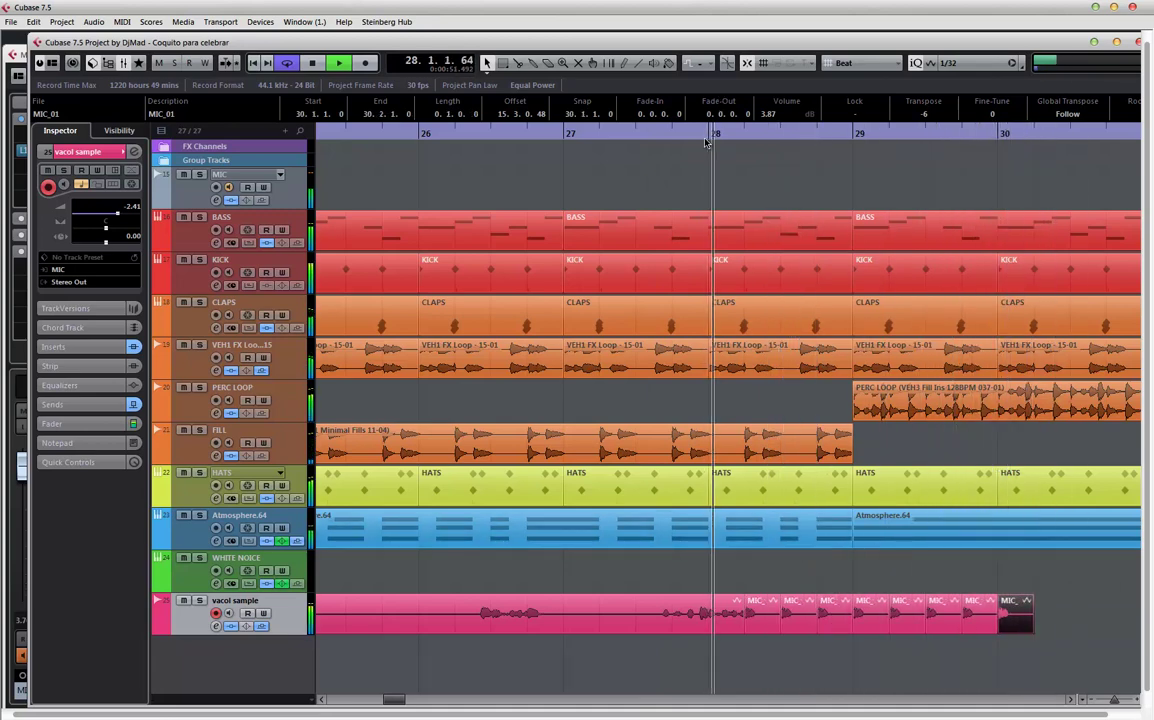
- Undo the seven duplicates of the one-beat vocal piece and stop playback
key("g")
key("g")
key("g")
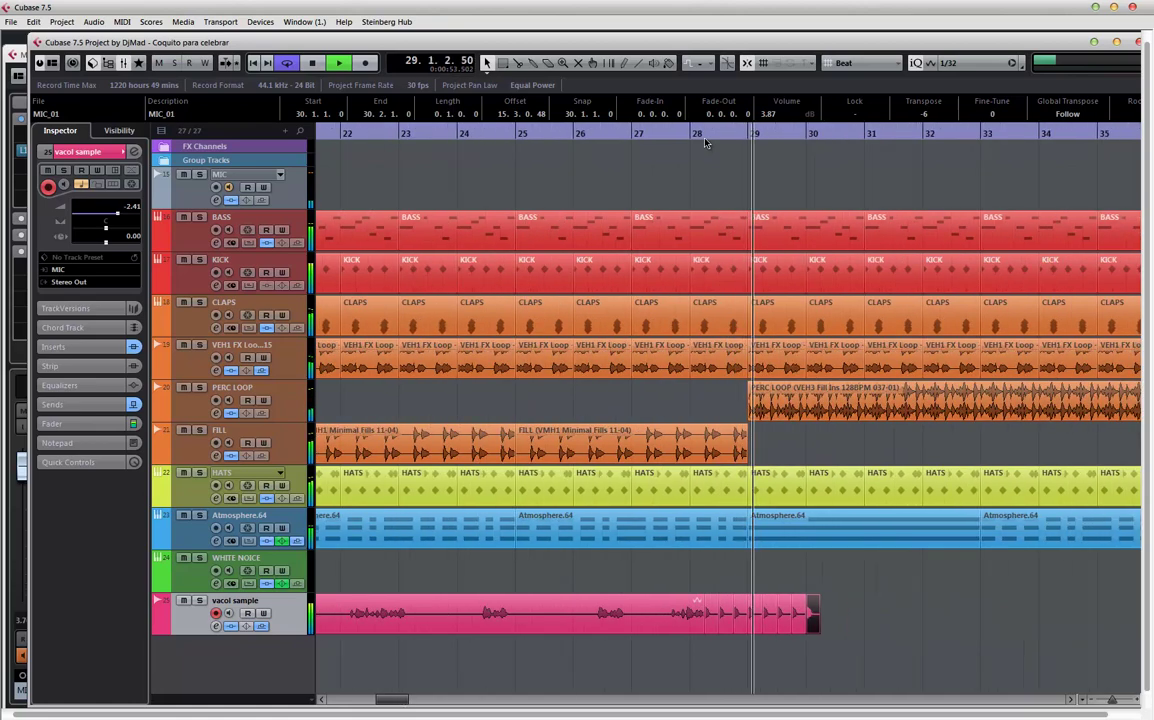
key("ctrl+z")
key("ctrl+z")
key("ctrl+z")
key("ctrl+z")
key("ctrl+z")
key("ctrl+z")
key("ctrl+z")
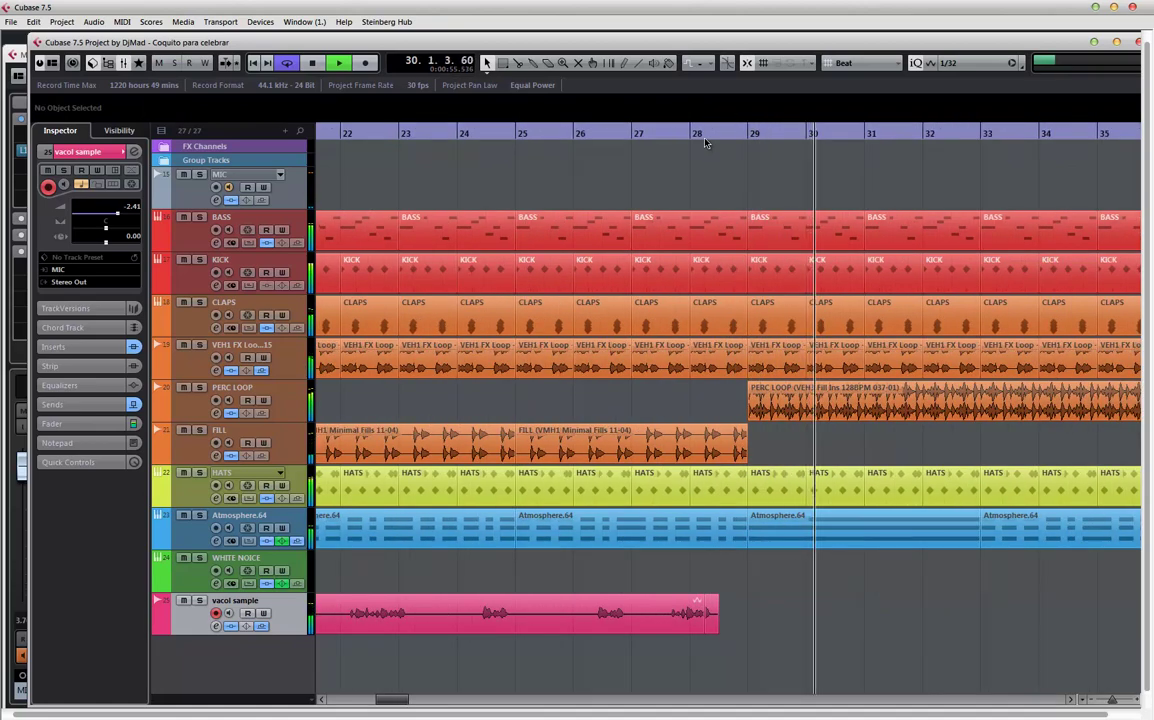
key("space")
- Set the one-beat vocal piece's transpose to -7 and enable VariAudio Pitch & Warp for it in the Sample Editor
left_click(712, 618)
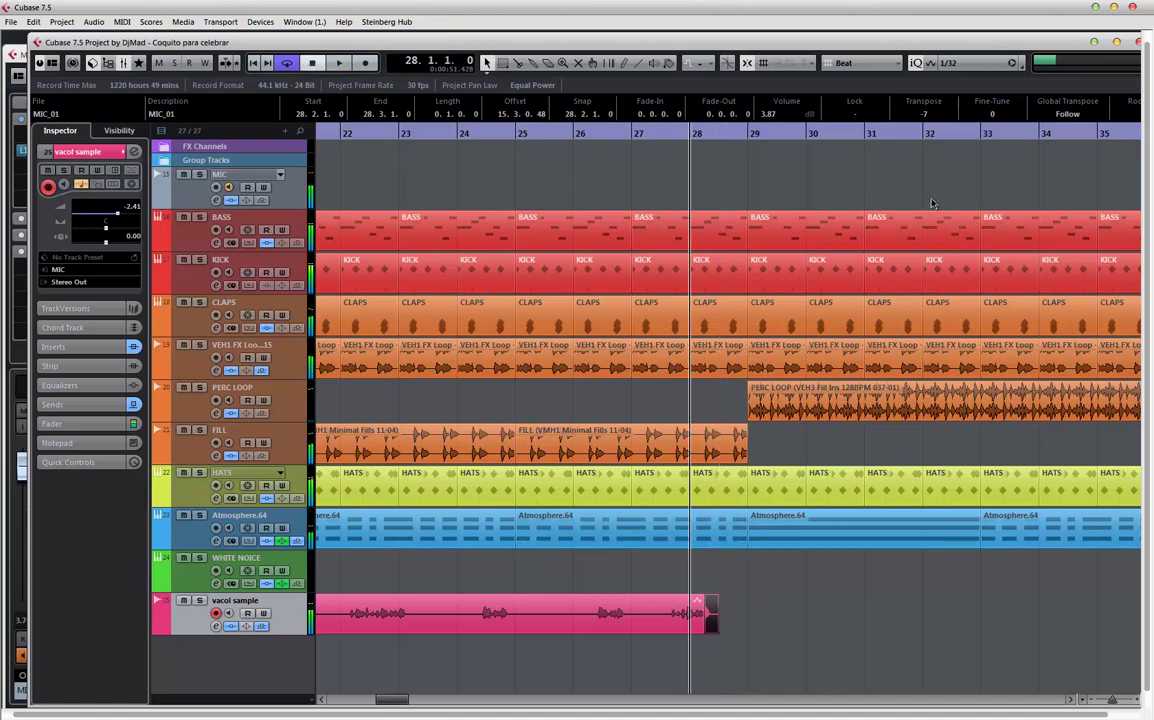
double_click(710, 612)
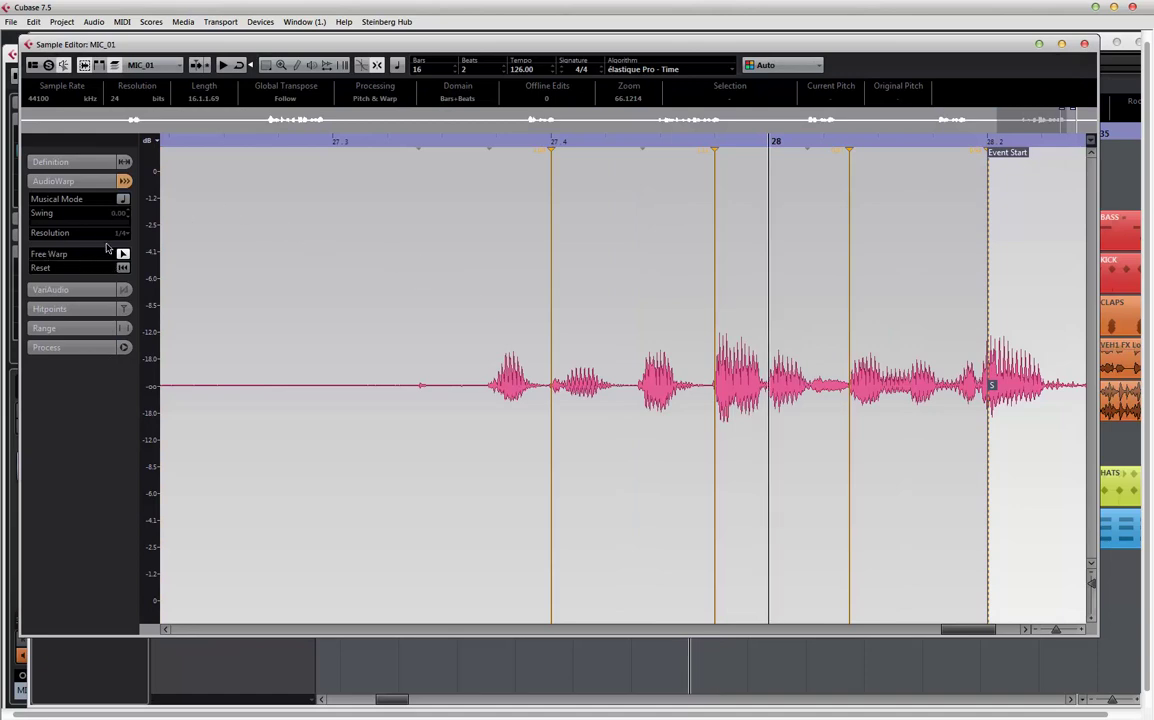
left_click(52, 289)
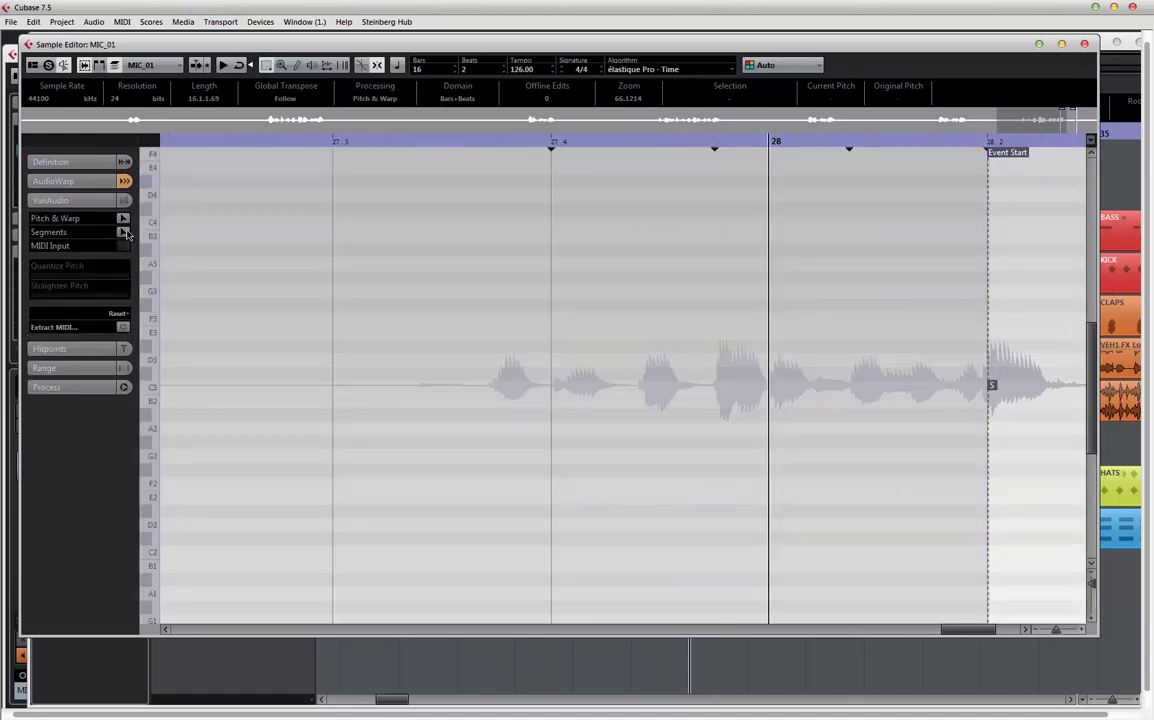
left_click(122, 219)
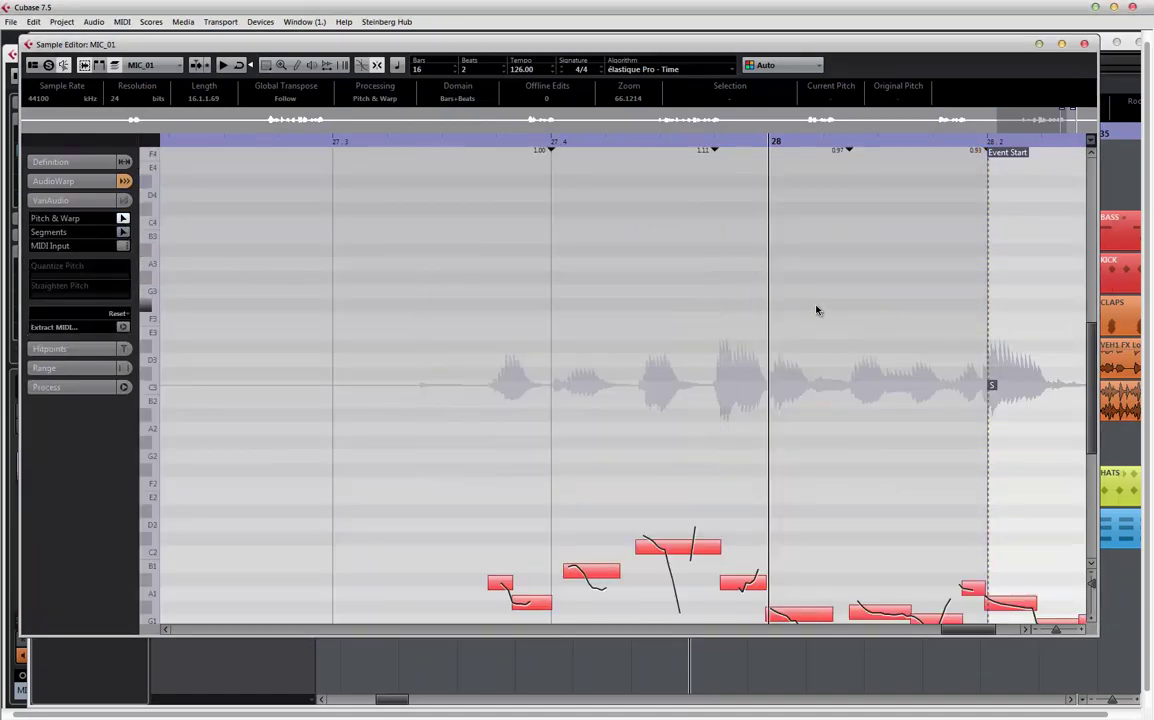
scroll(628, 261, "right", 6)
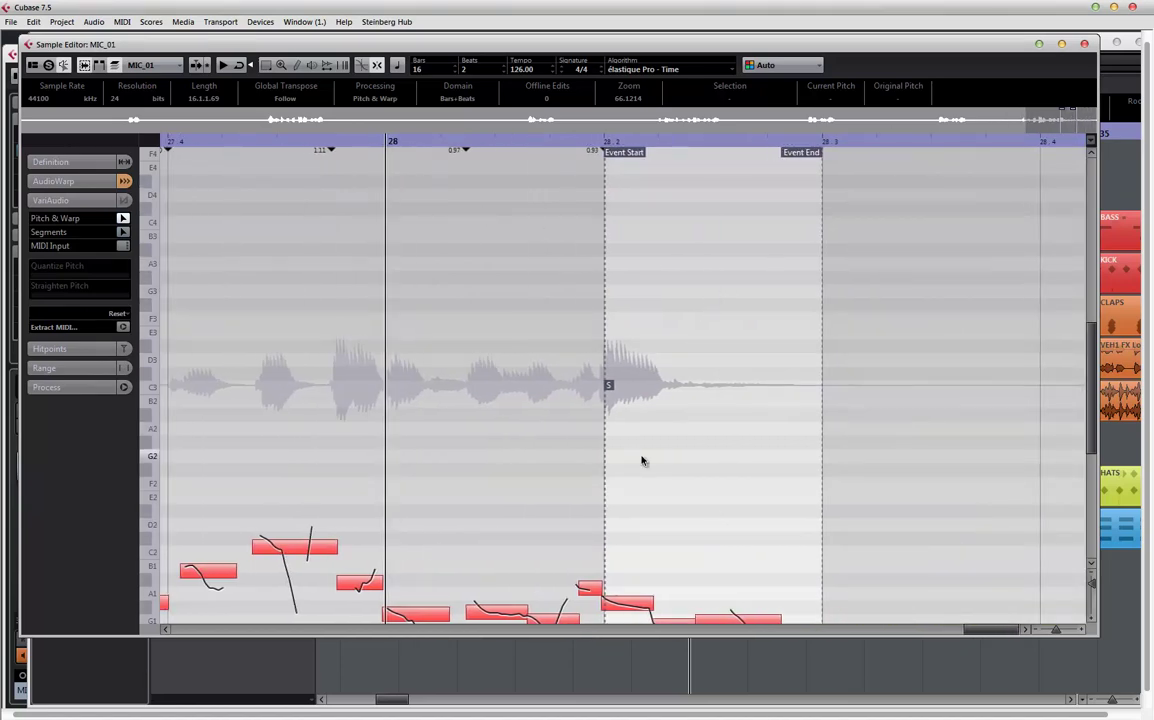
scroll(641, 463, "down", 5)
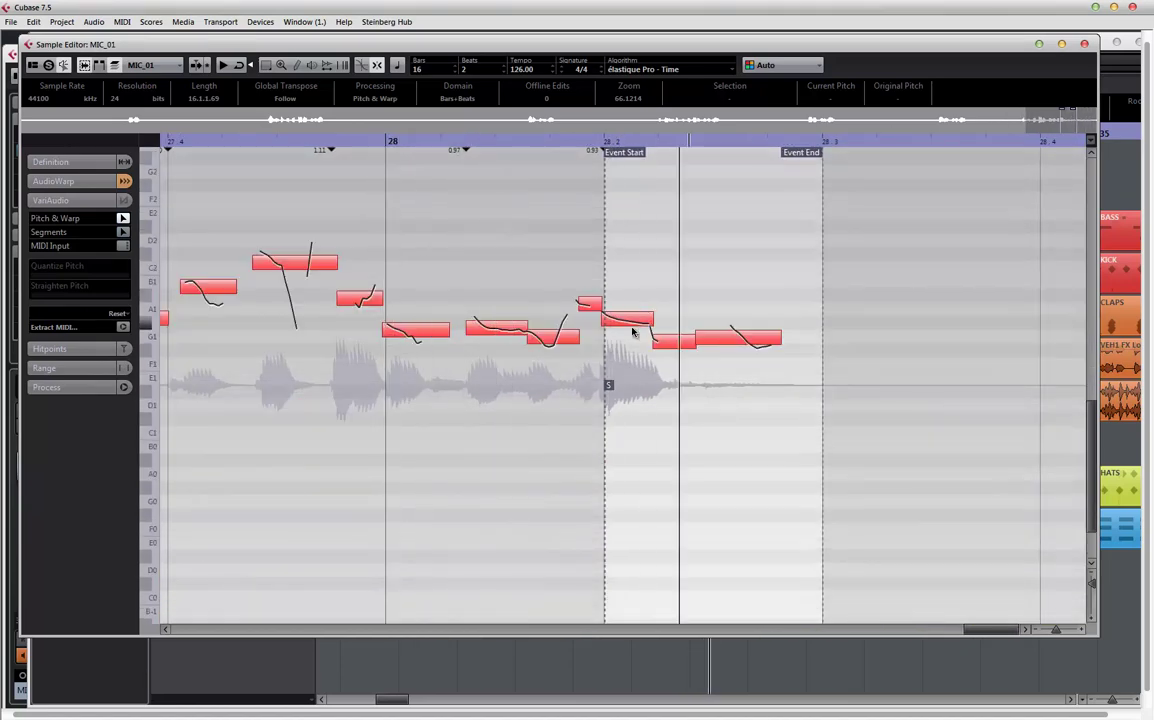
- Try lowering the last syllable's pitch segment to G1, return it to G#1, and close the Sample Editor
left_click_drag(622, 322, 624, 343)
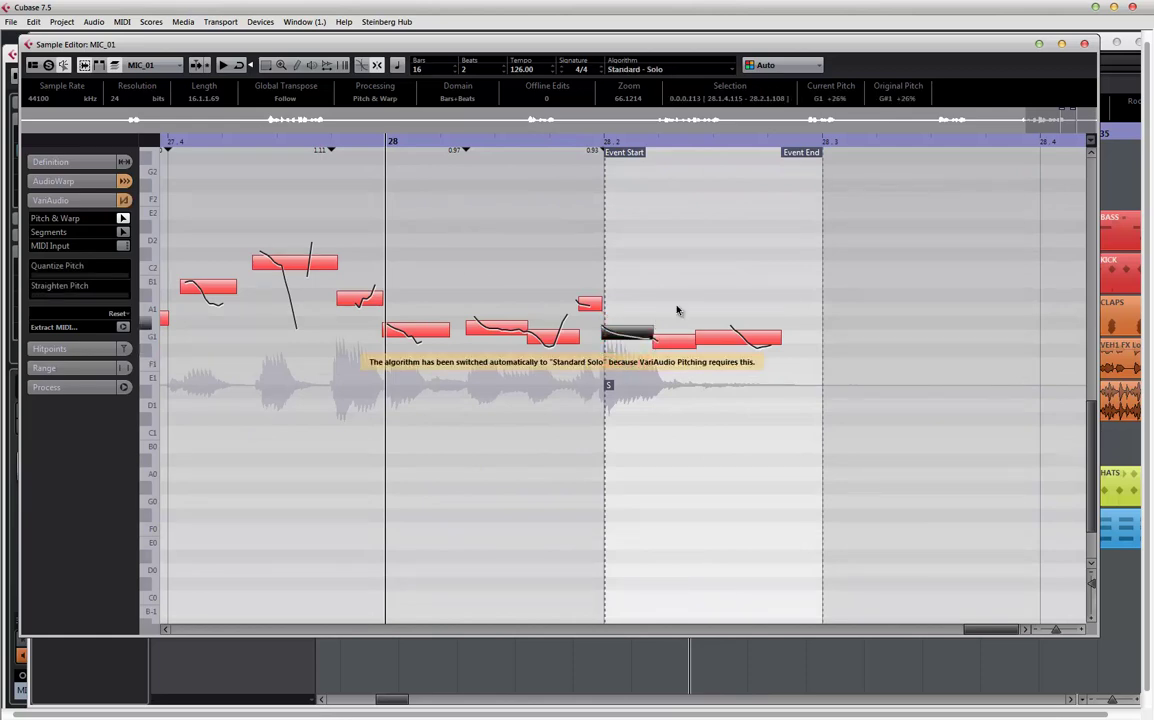
left_click_drag(657, 331, 656, 320)
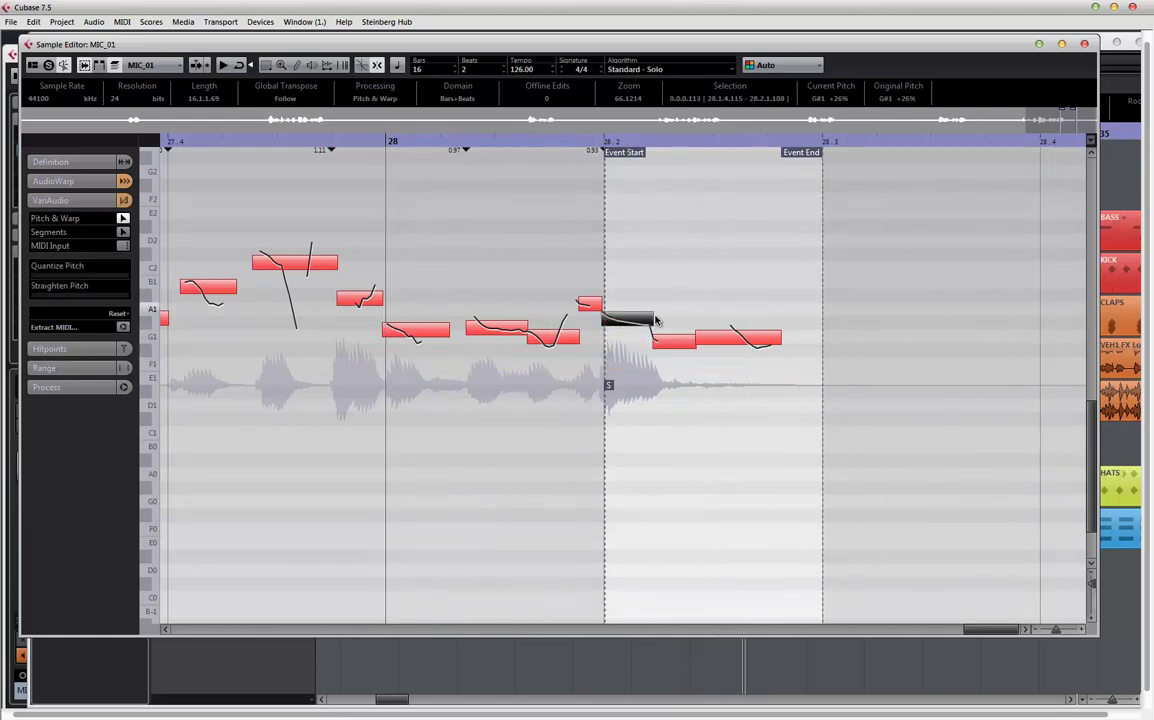
key("1")
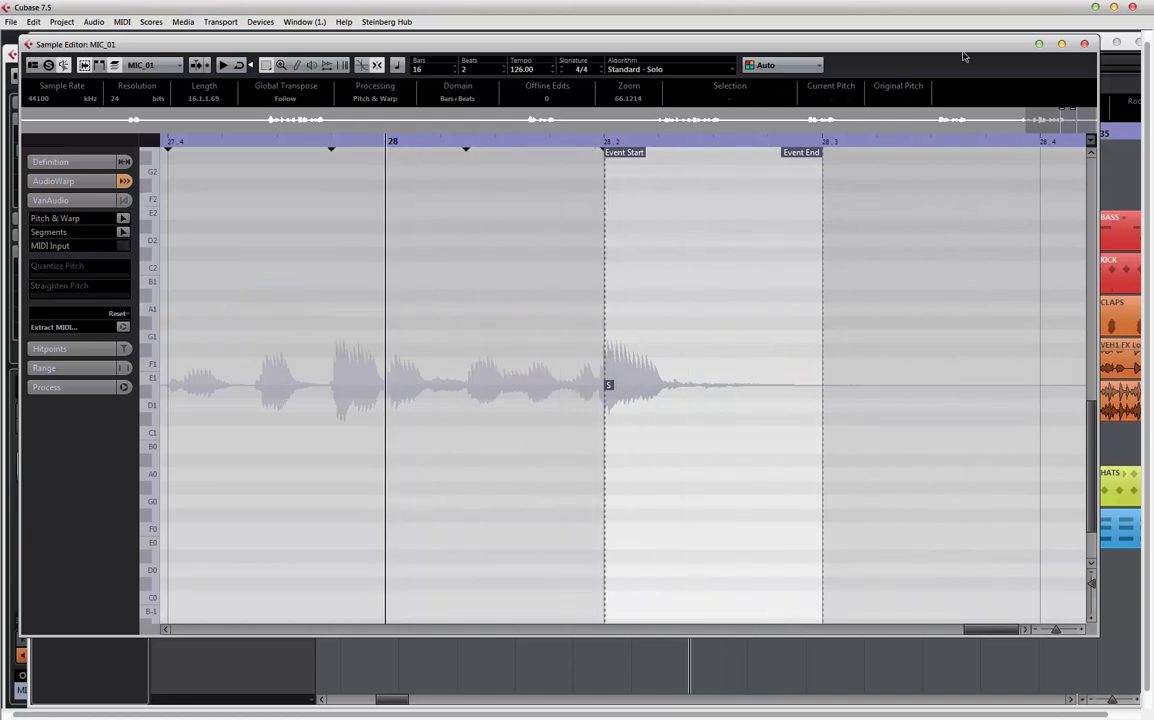
left_click(1087, 44)
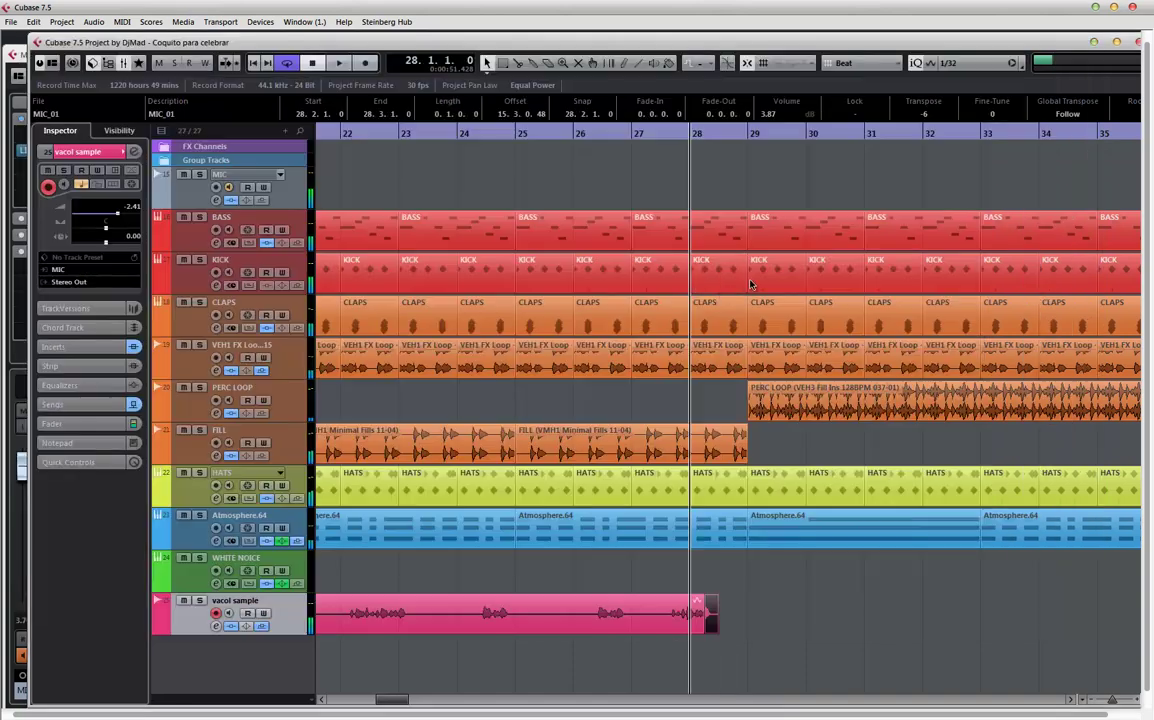
- Select the long vocal event and play the arrangement from about bar 19 beat 4 to check its pitch
left_click(783, 599)
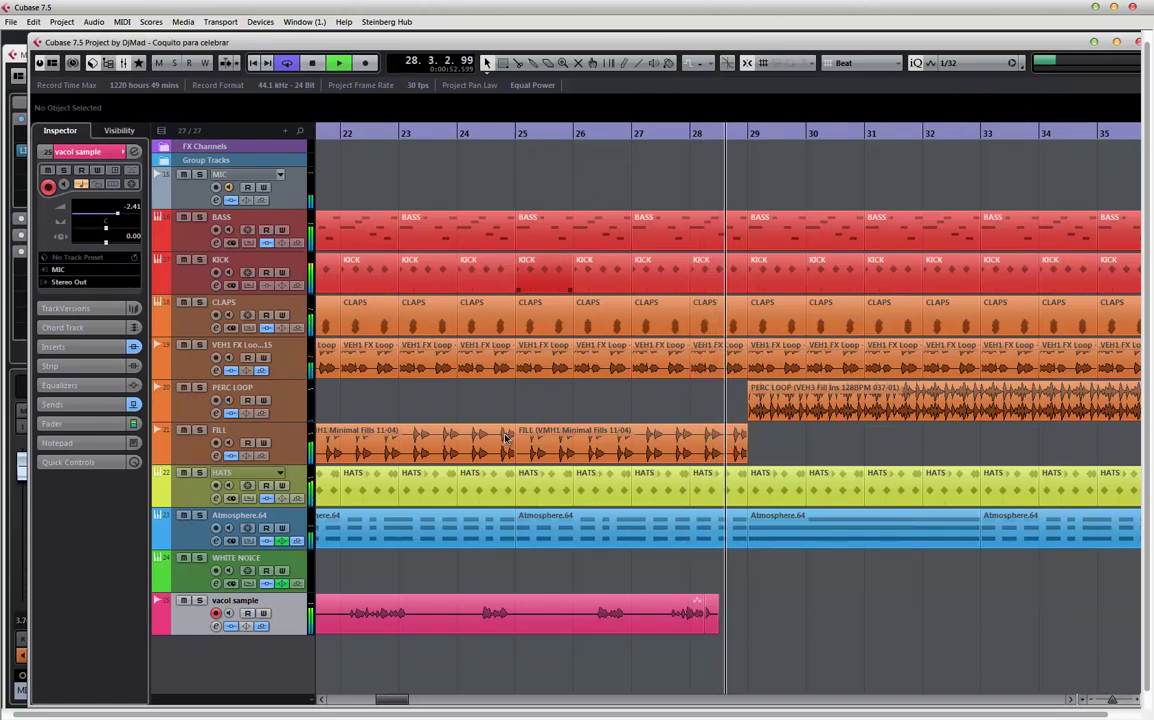
left_click(550, 612)
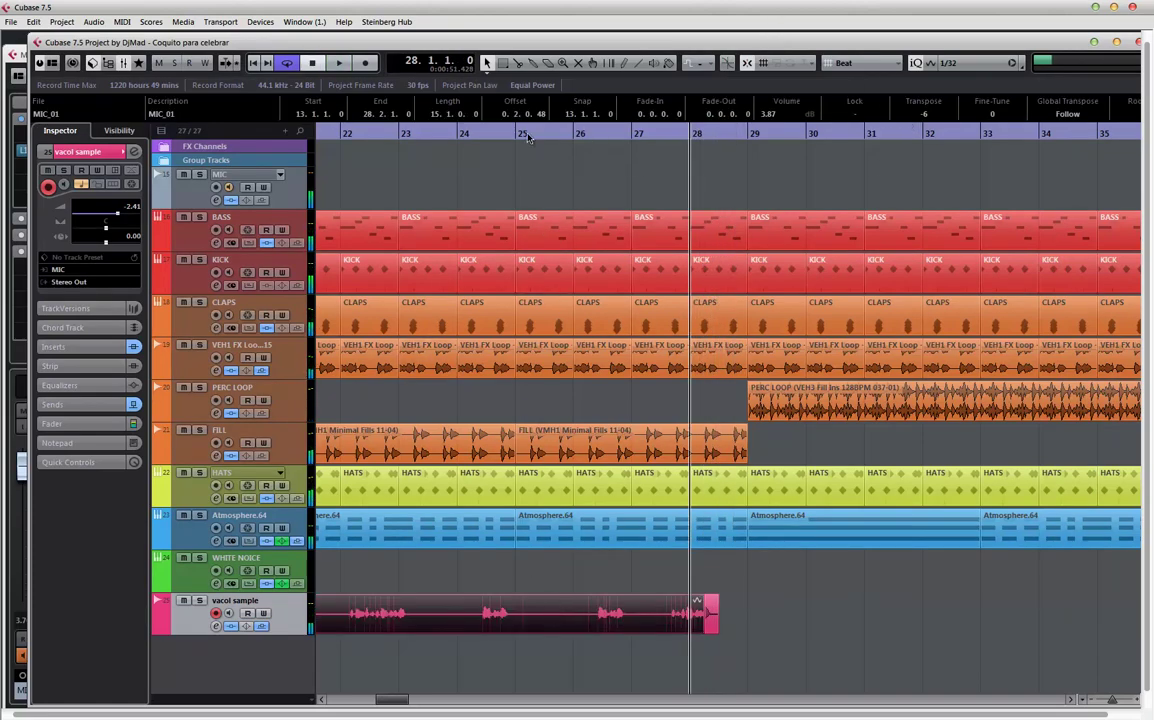
left_click_drag(528, 137, 625, 143)
scroll(695, 170, "left", 4)
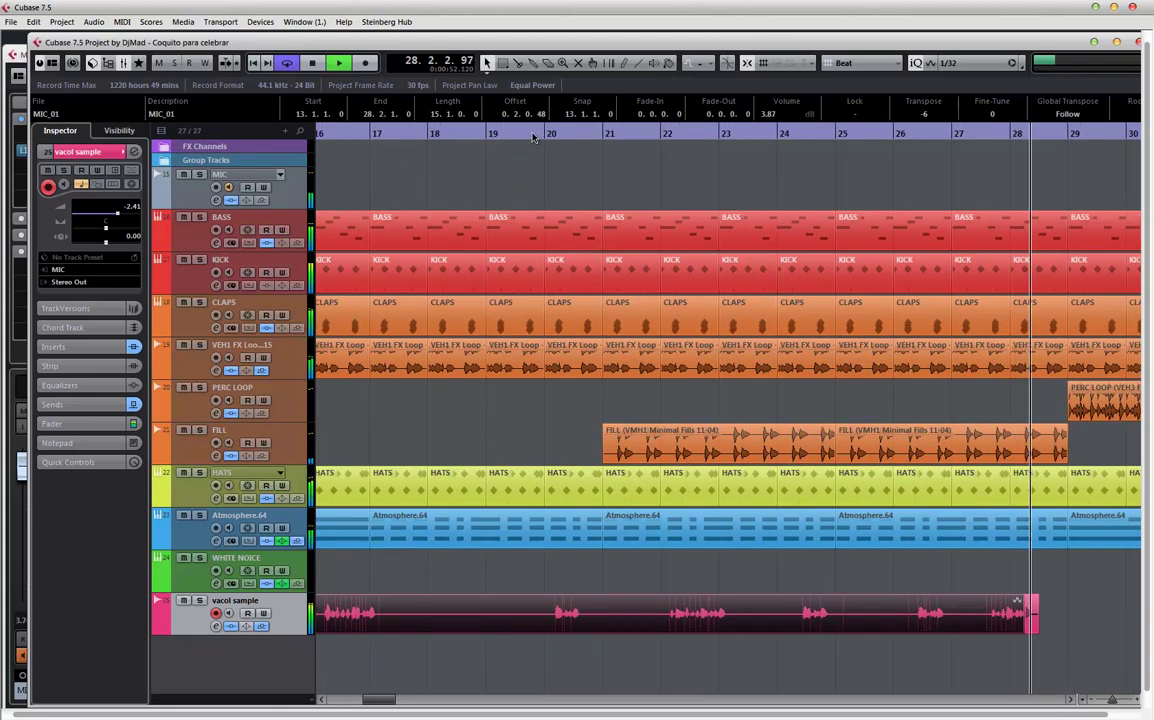
left_click(536, 137)
key("space")
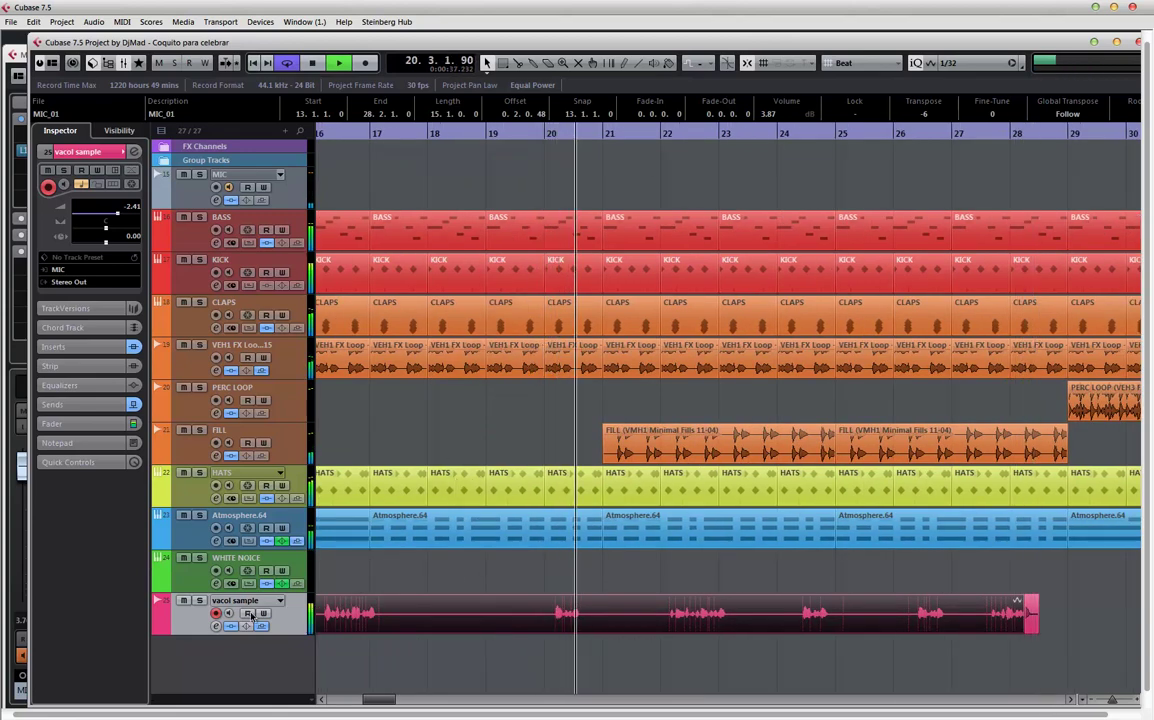
key("space")
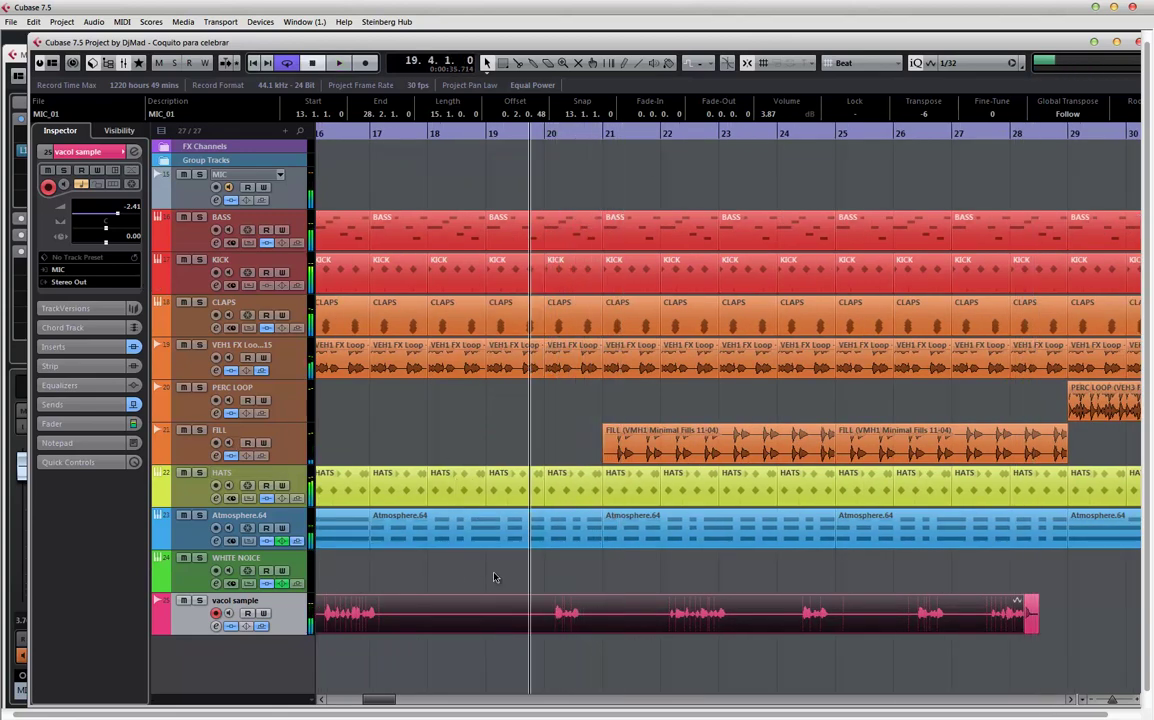
- Reset the VariAudio pitch changes of the long vocal event in the Sample Editor and close the editor
scroll(371, 582, "left", 3)
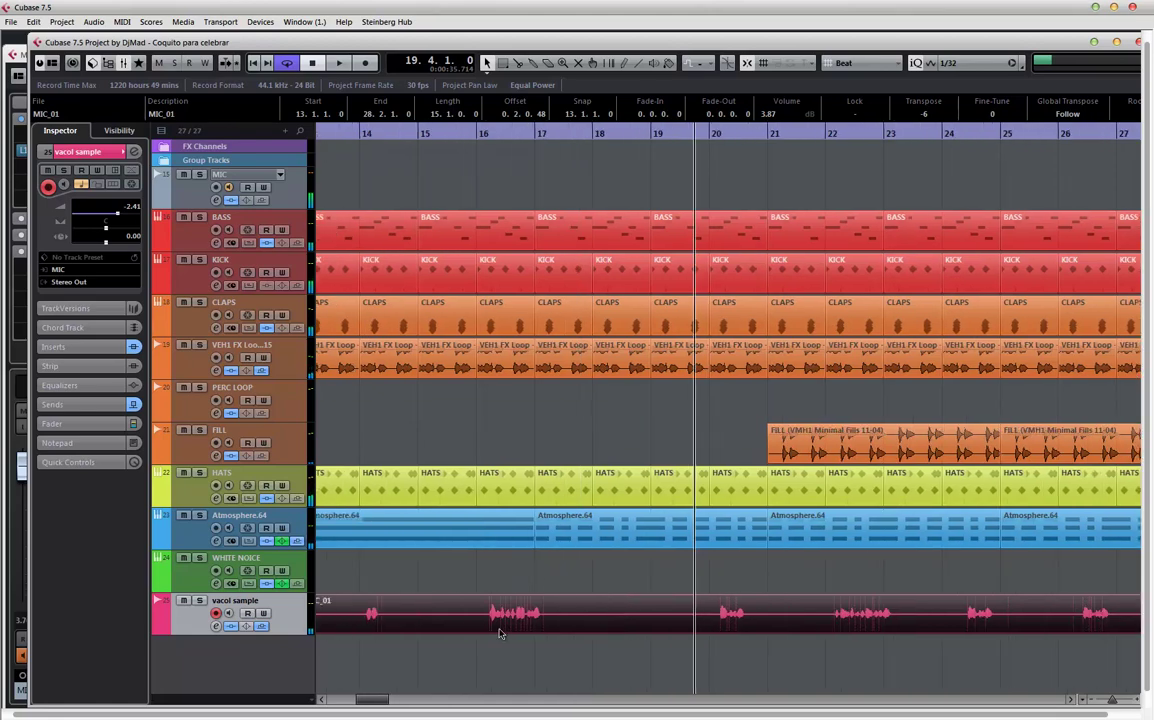
double_click(518, 618)
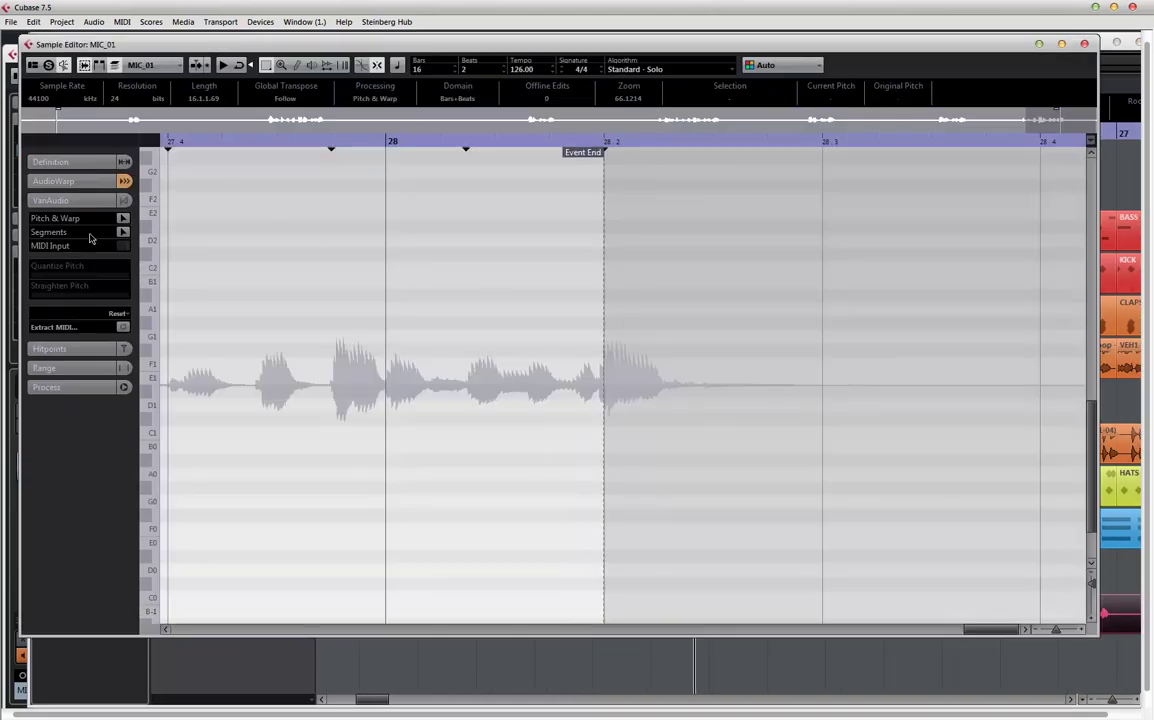
left_click(120, 318)
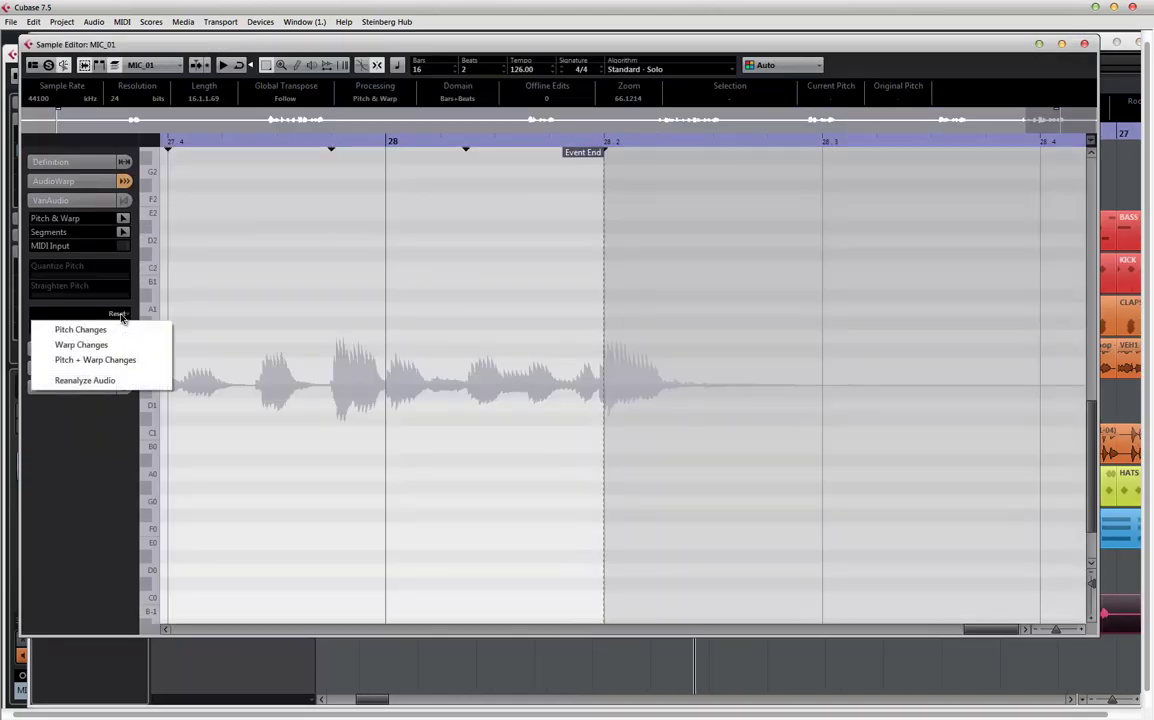
left_click(139, 336)
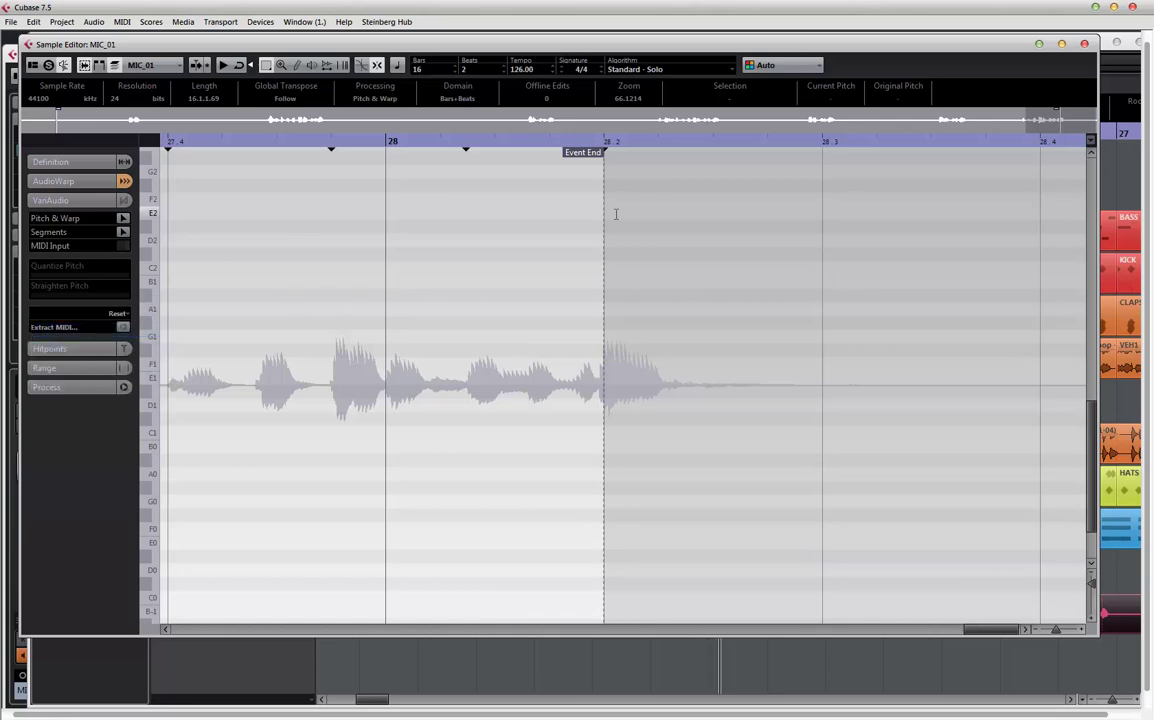
left_click(1084, 45)
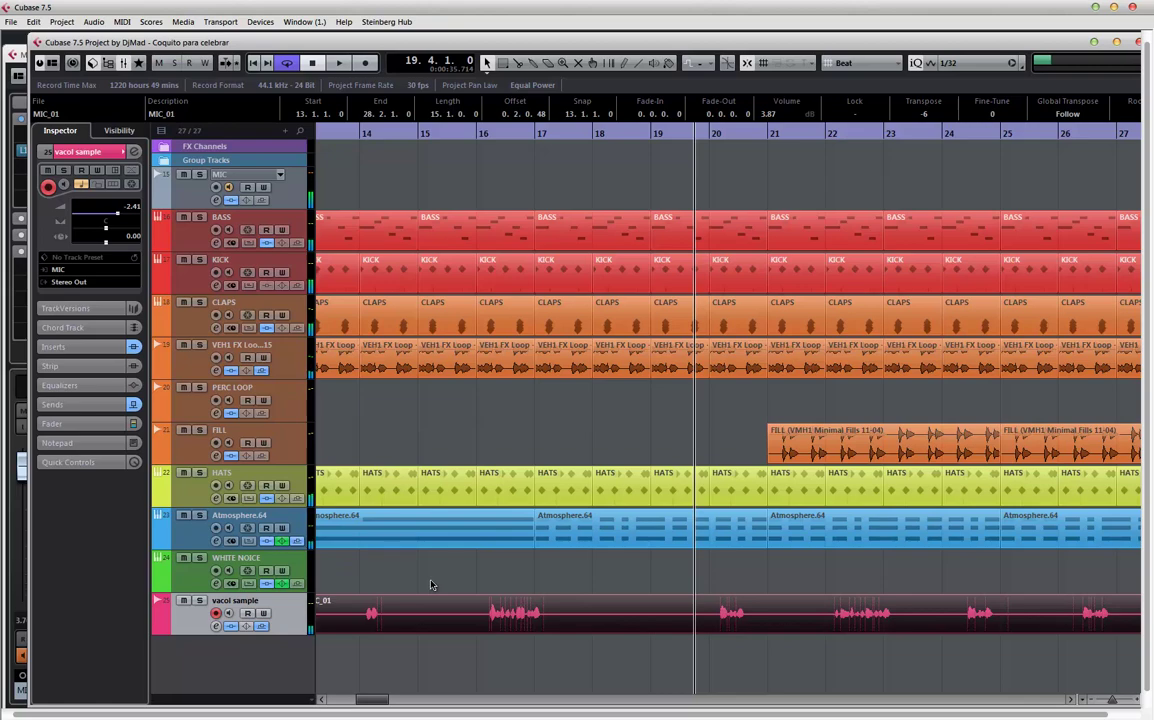
- Try the long vocal event at transpose -12, raise the transpose again during playback, and stop
key("g")
key("g")
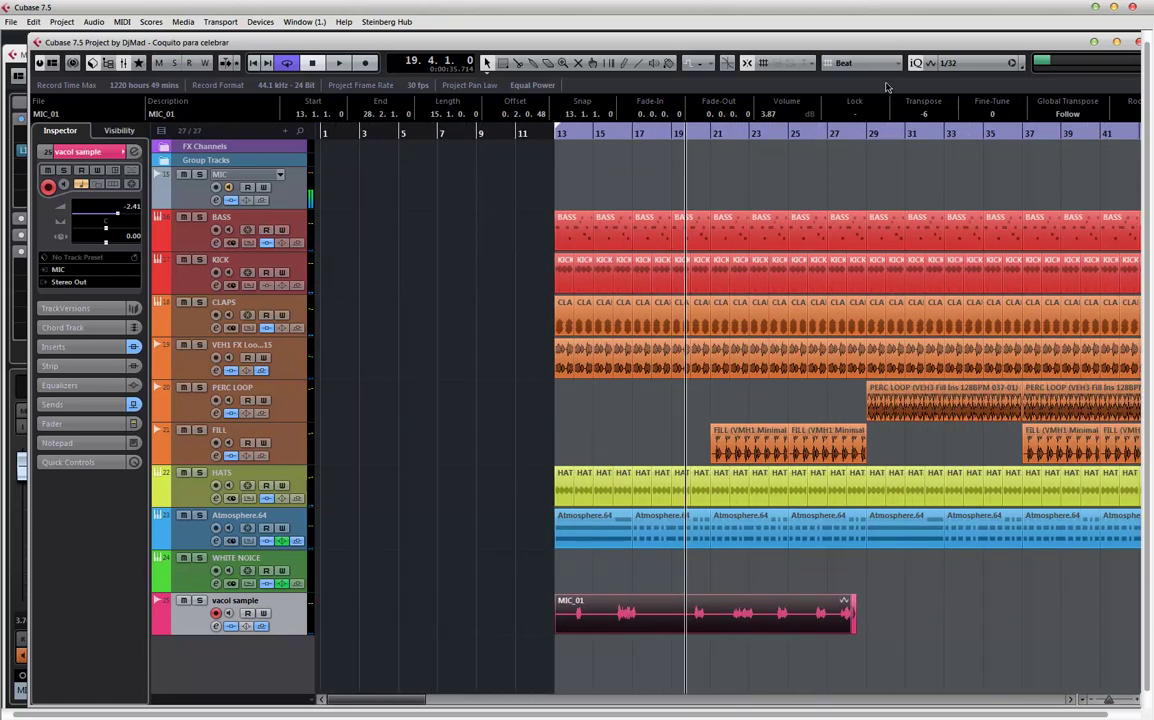
key("space")
key("space")
key("space")
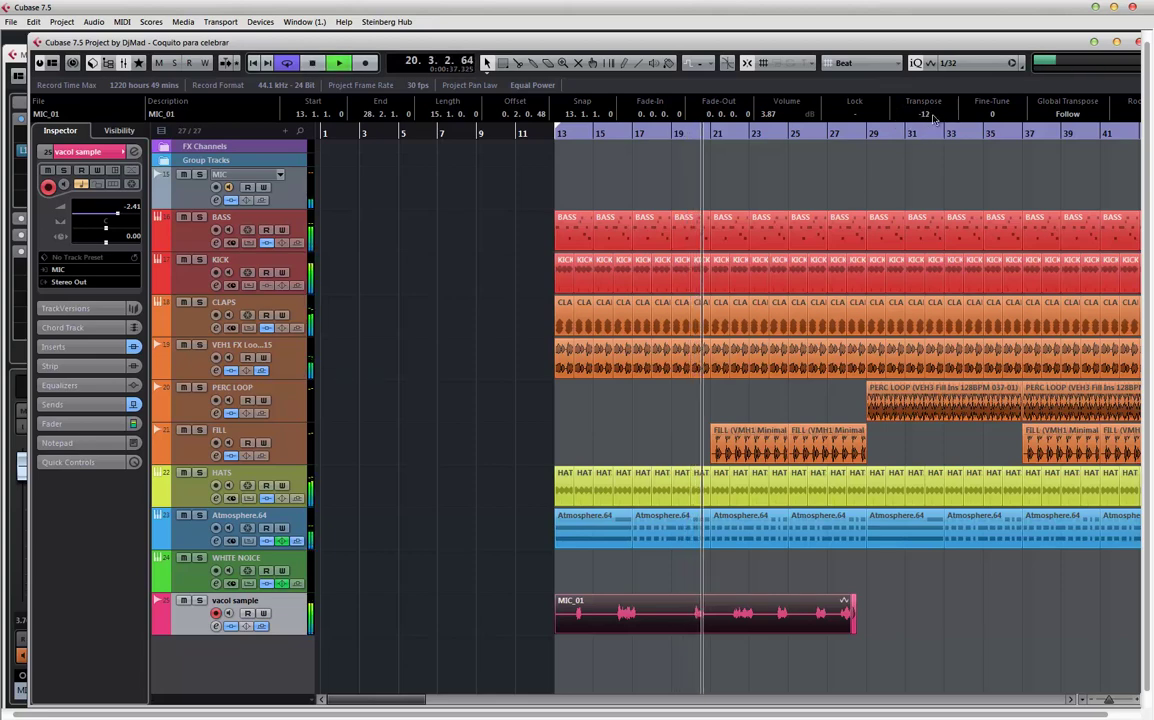
scroll(930, 113, "up", 6)
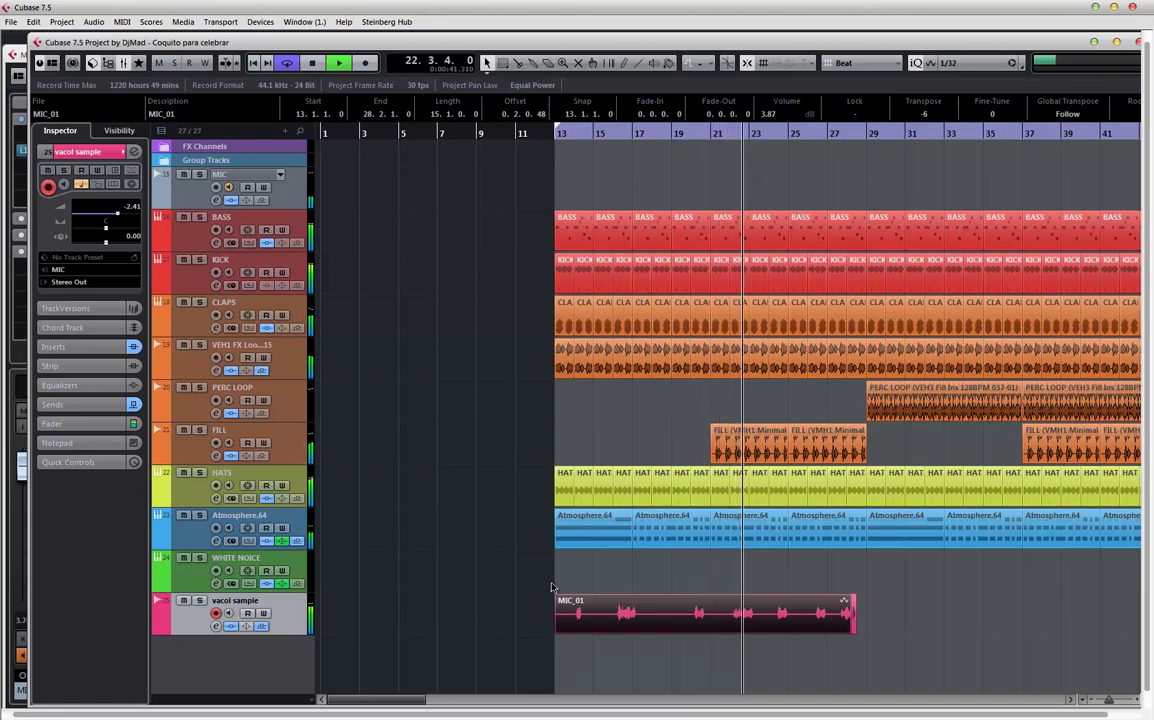
key("space")
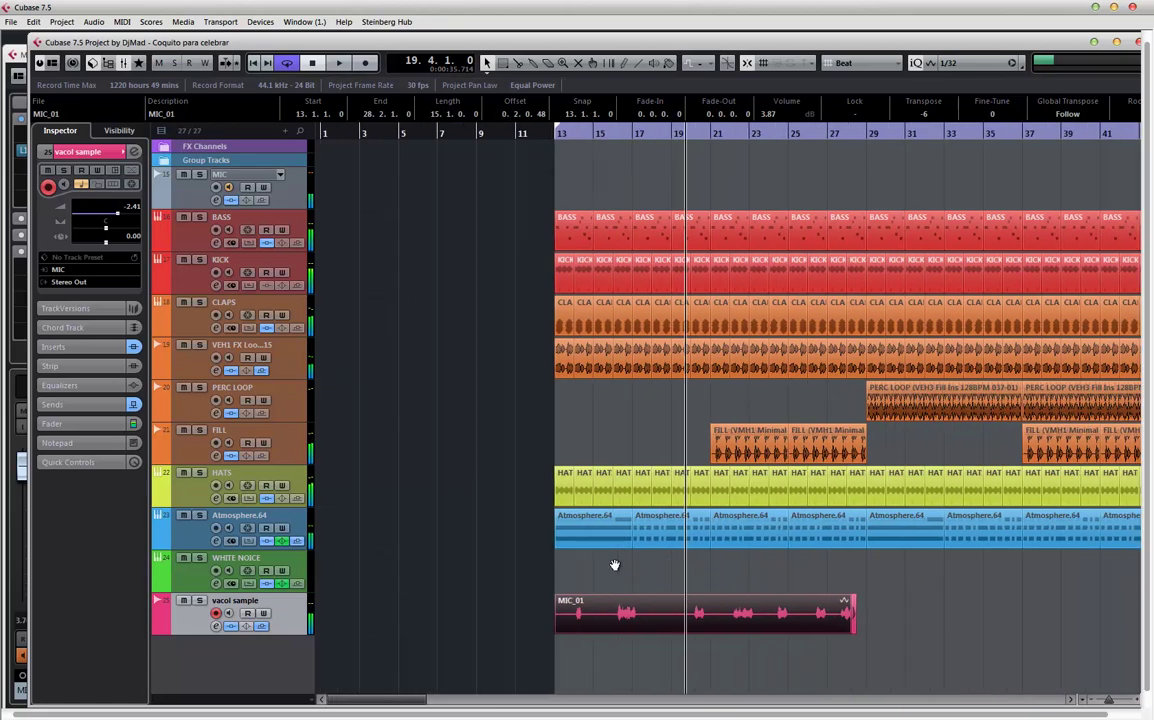
- Undo the last transpose changes made to the long vocal event
left_click(36, 22)
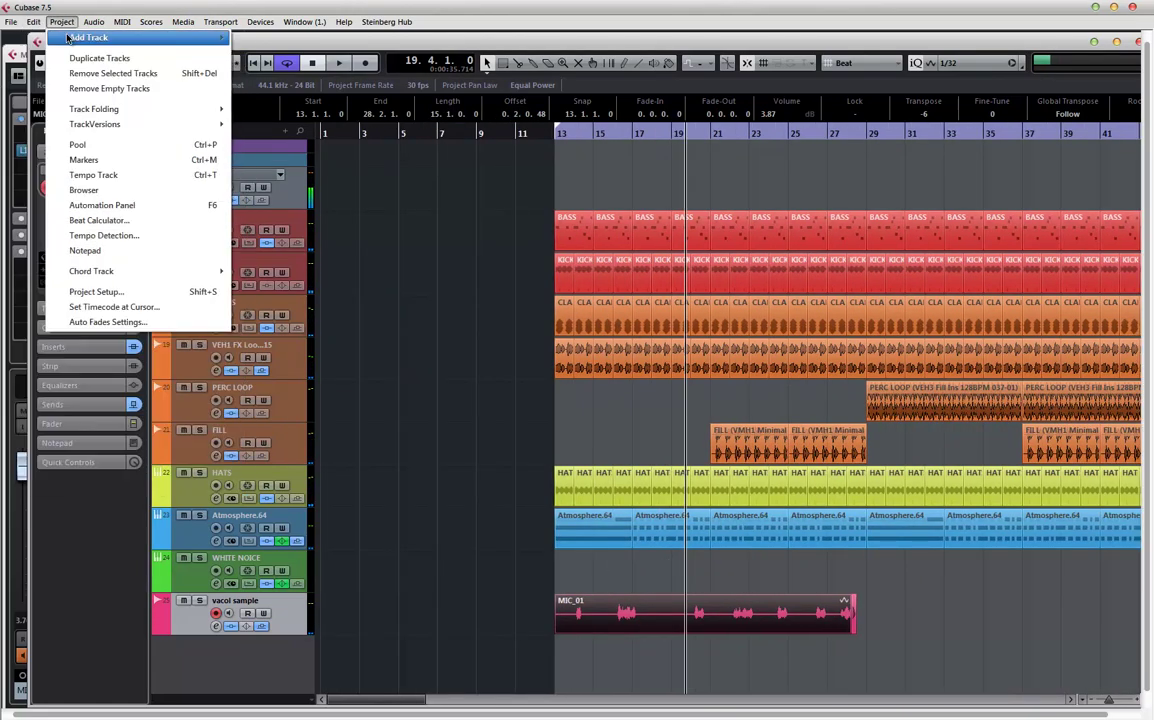
left_click(48, 37)
left_click(37, 22)
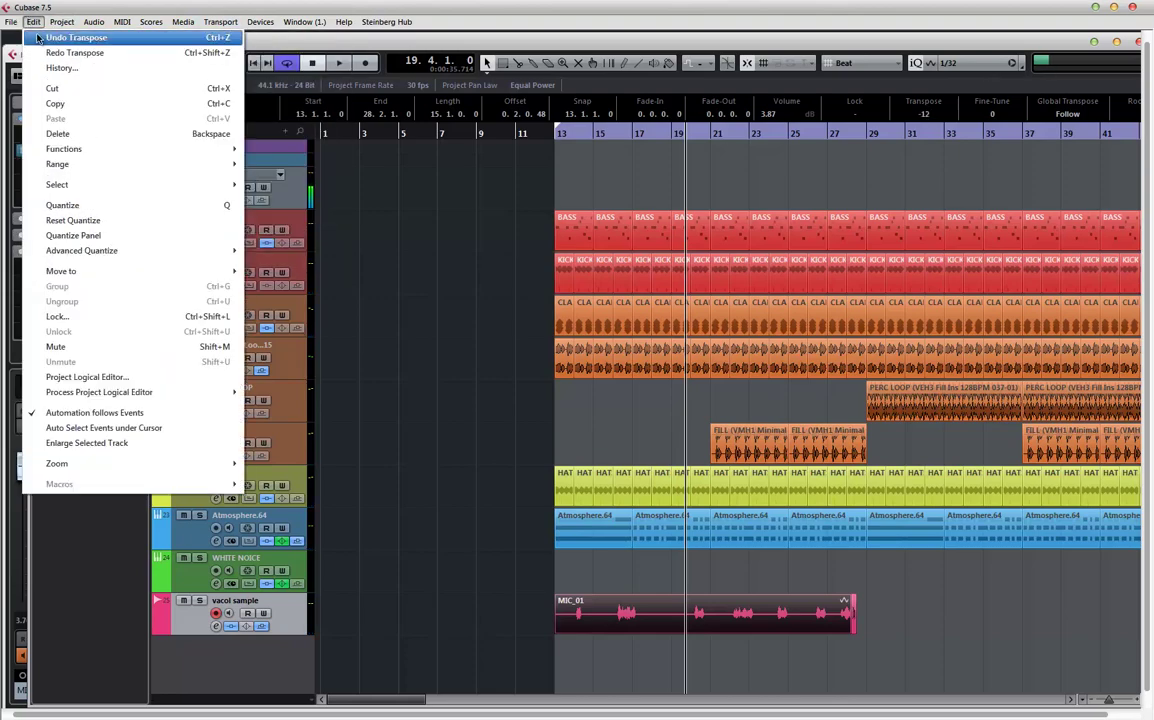
left_click(38, 38)
left_click(30, 22)
left_click(38, 37)
left_click(31, 22)
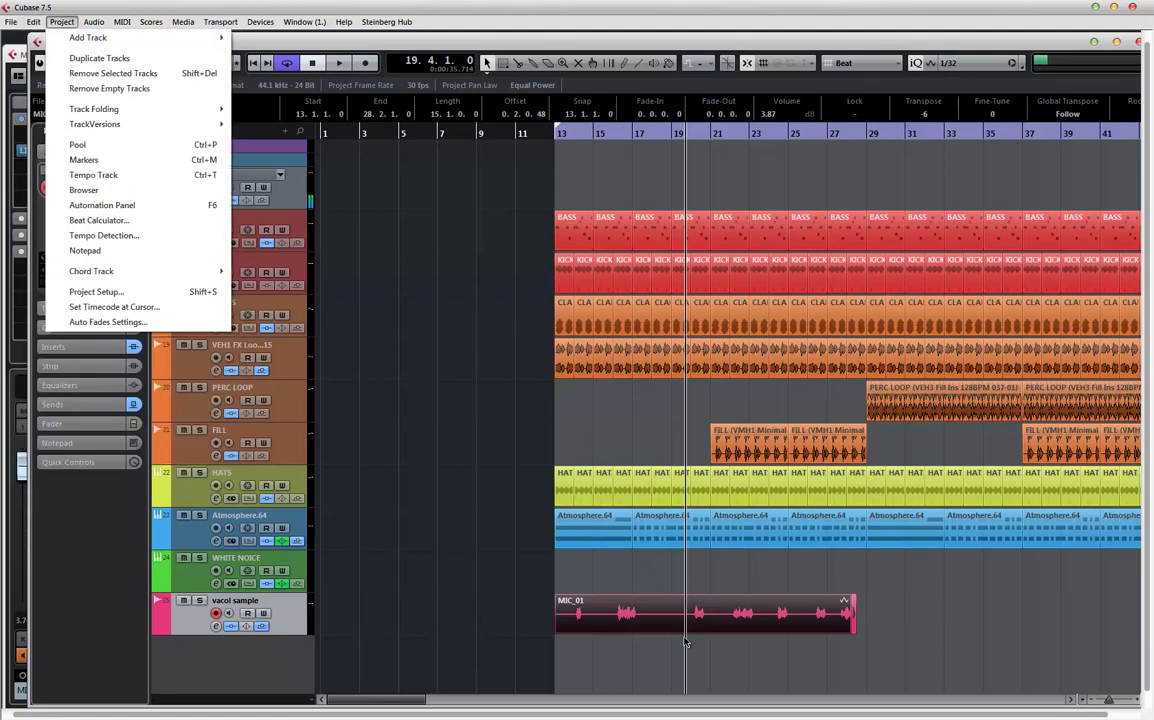
- Examine the long vocal event's AudioWarp markers in the Sample Editor, then close it and listen to the arrangement
left_click(618, 605)
double_click(618, 608)
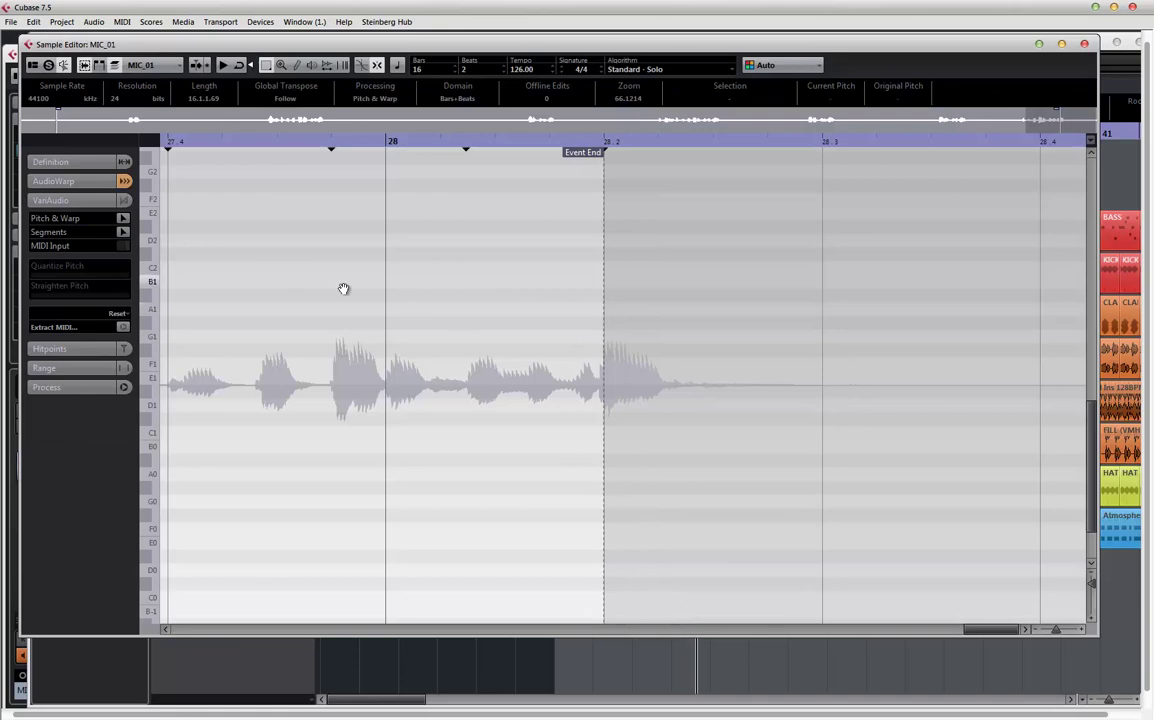
scroll(248, 255, "left", 2)
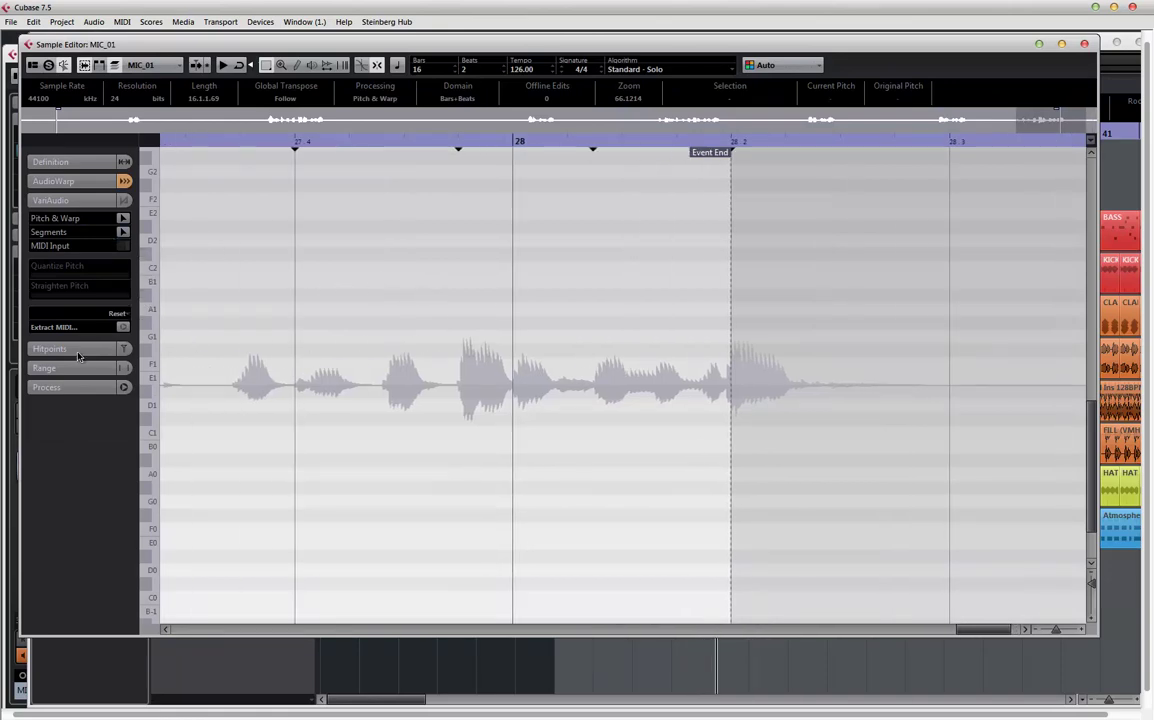
left_click(70, 181)
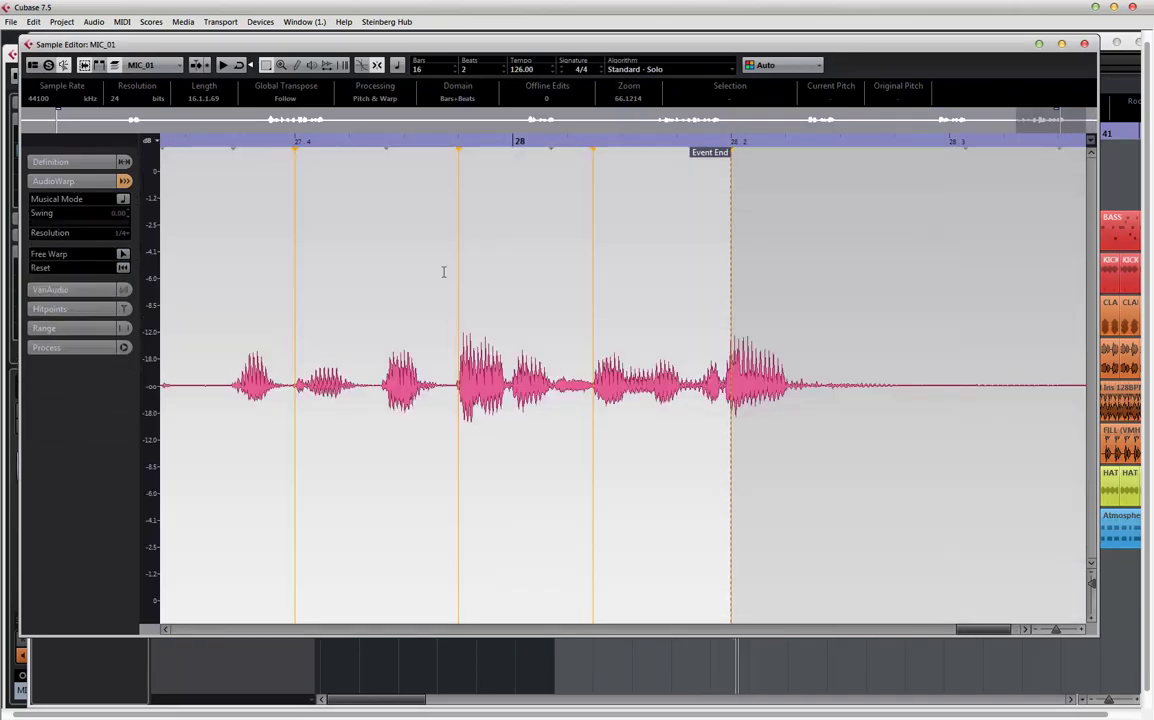
left_click(1086, 45)
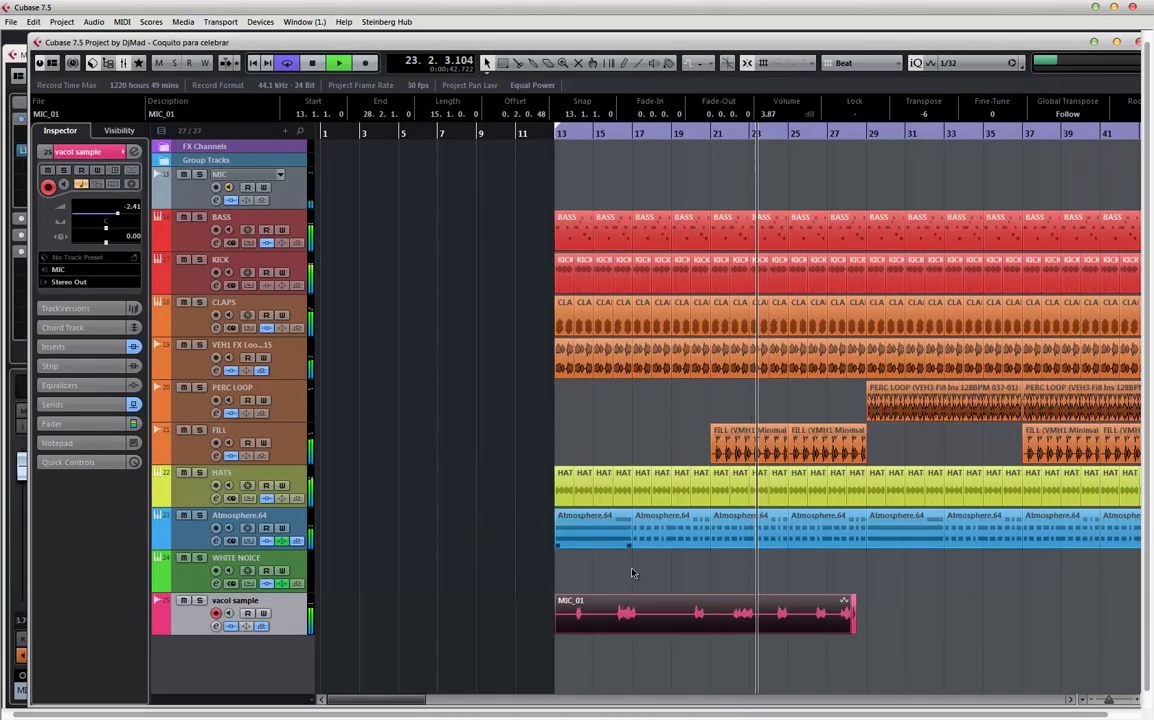
key("space")
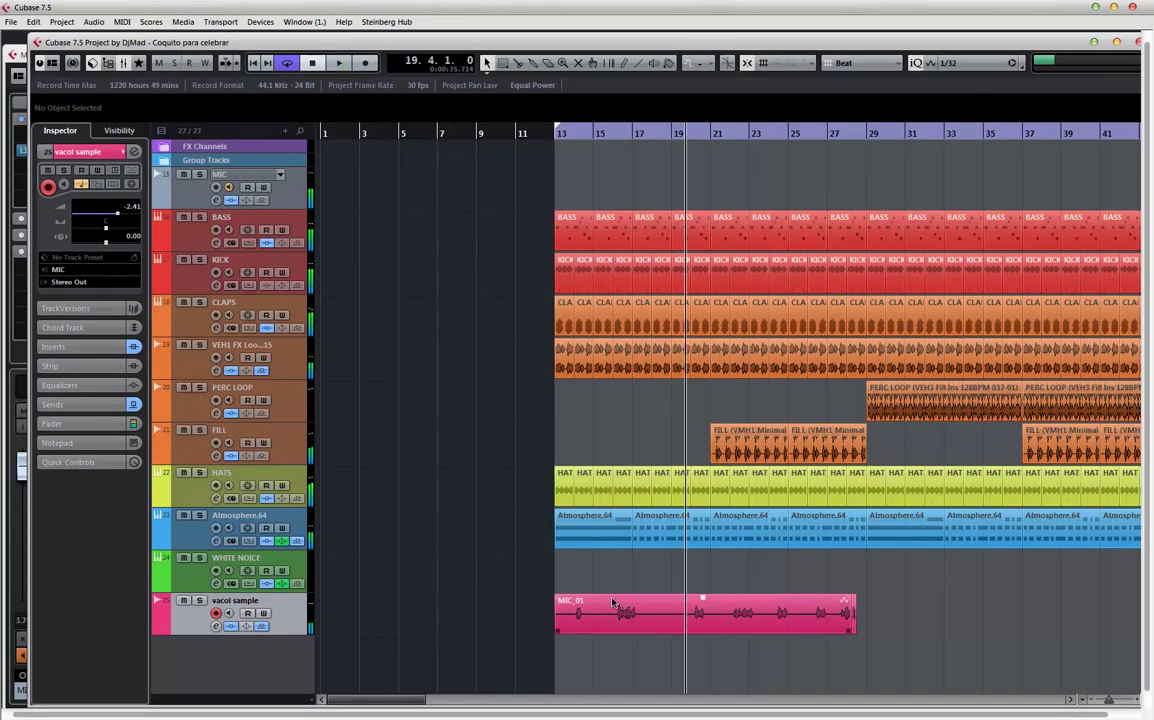
- Insert MIC_01 from the Pool's Audio folder on a new track at about bar 13 and play it with vacol sample muted
left_click(615, 604)
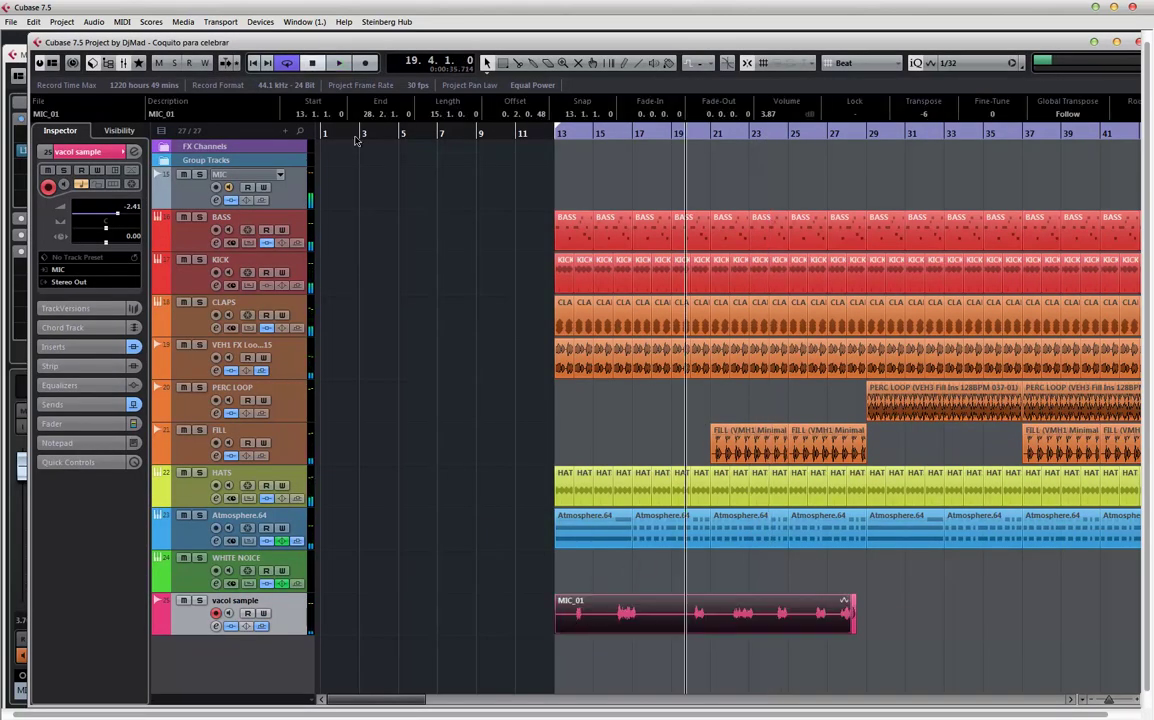
left_click(182, 22)
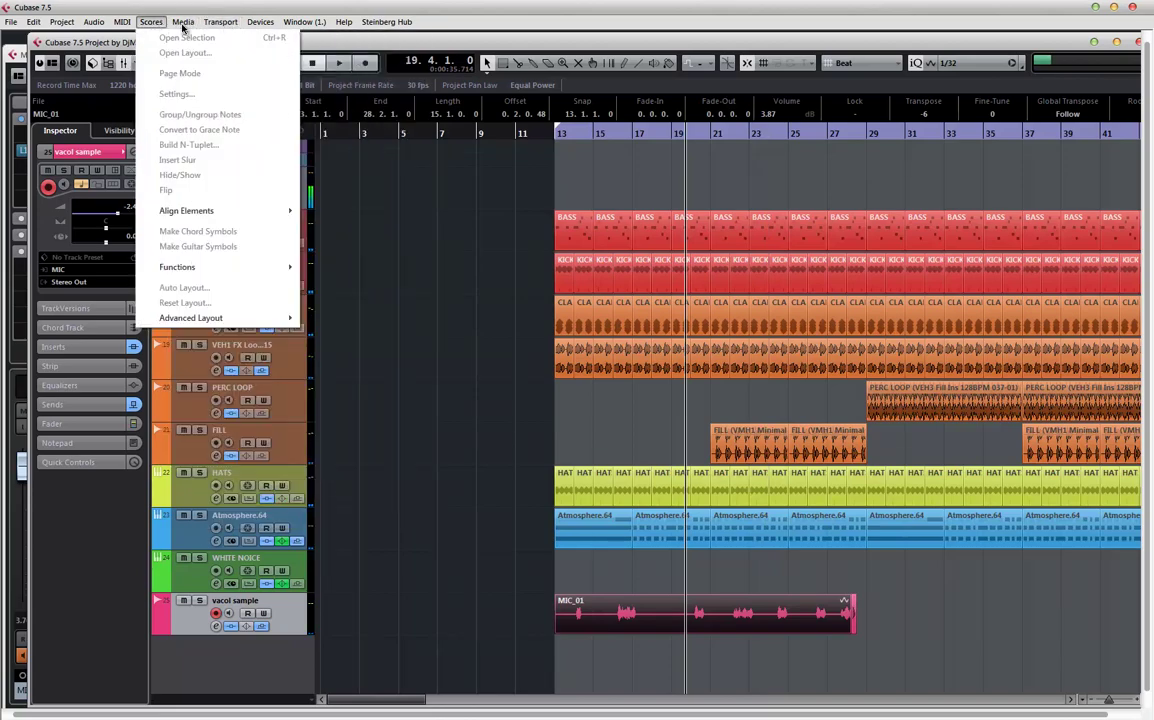
mouse_move(221, 29)
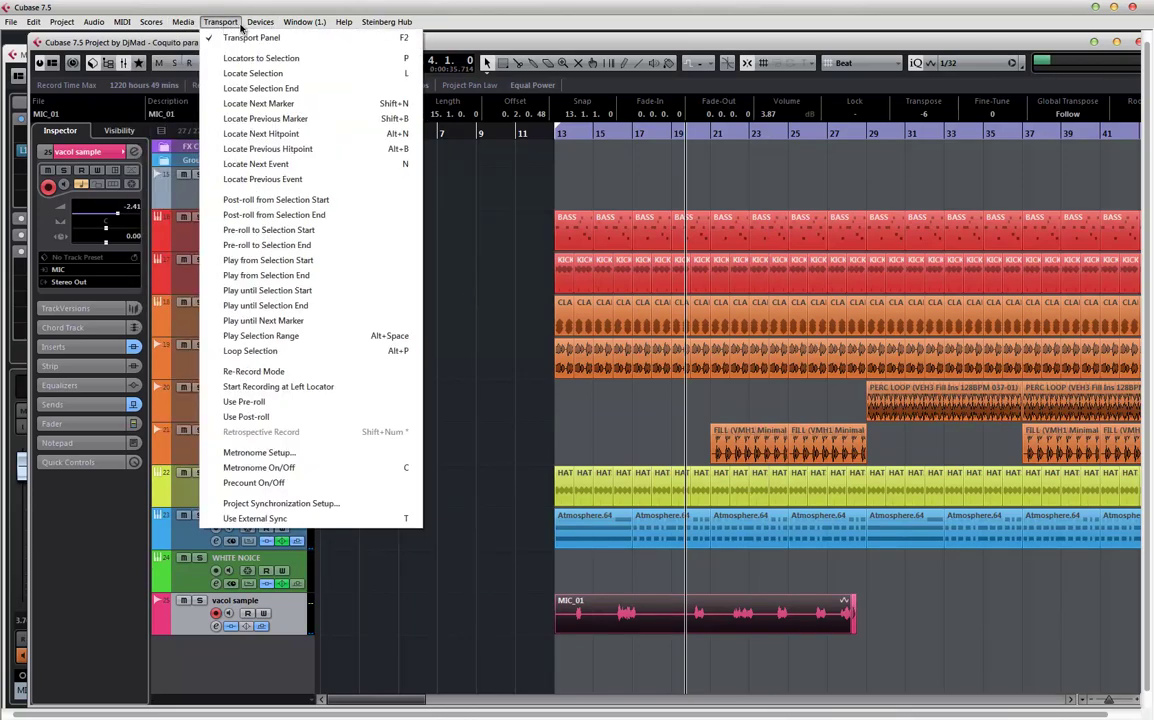
mouse_move(186, 27)
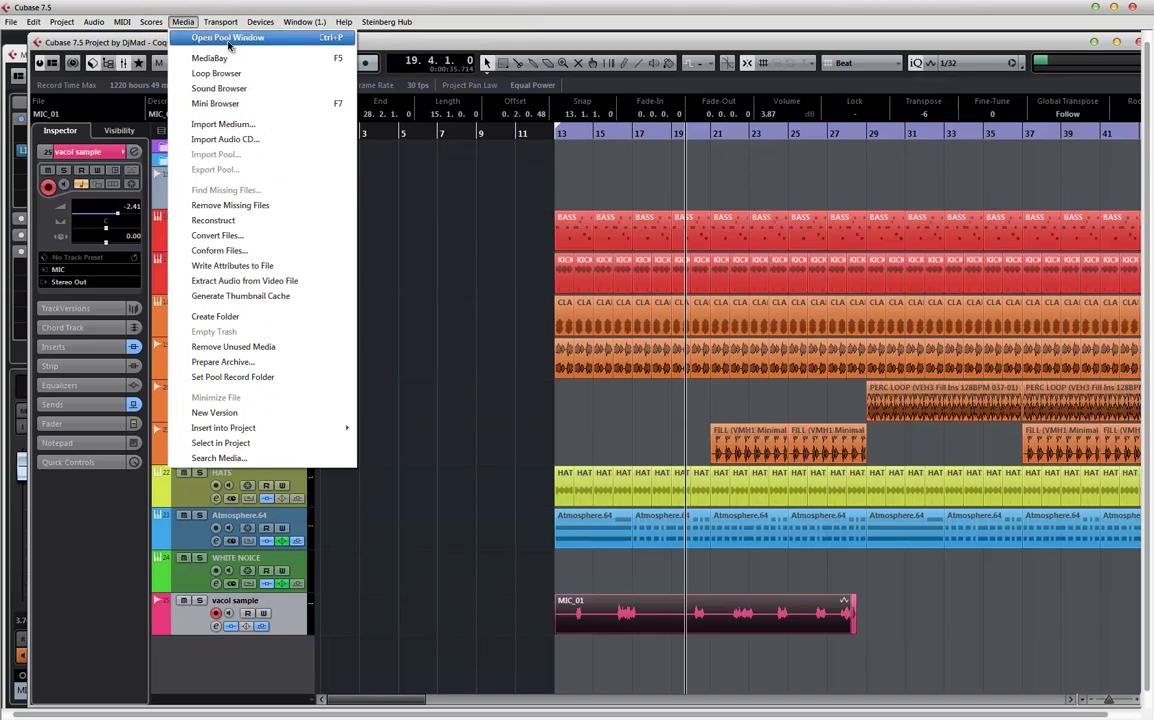
left_click(228, 38)
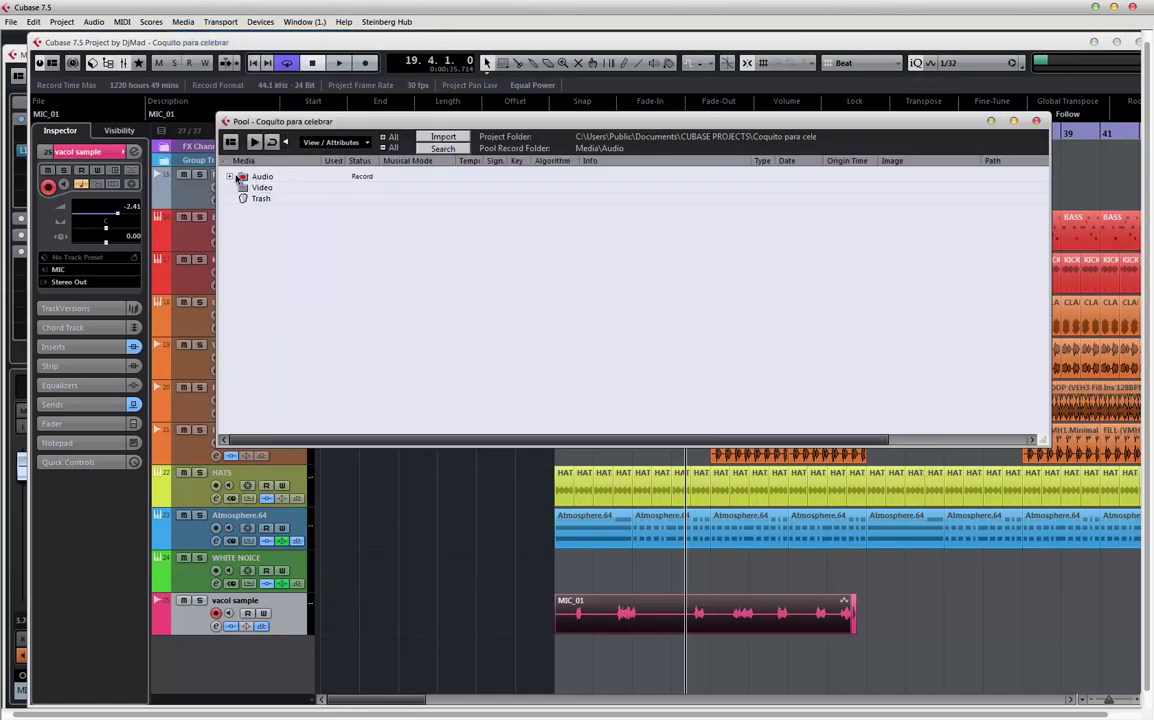
left_click(230, 177)
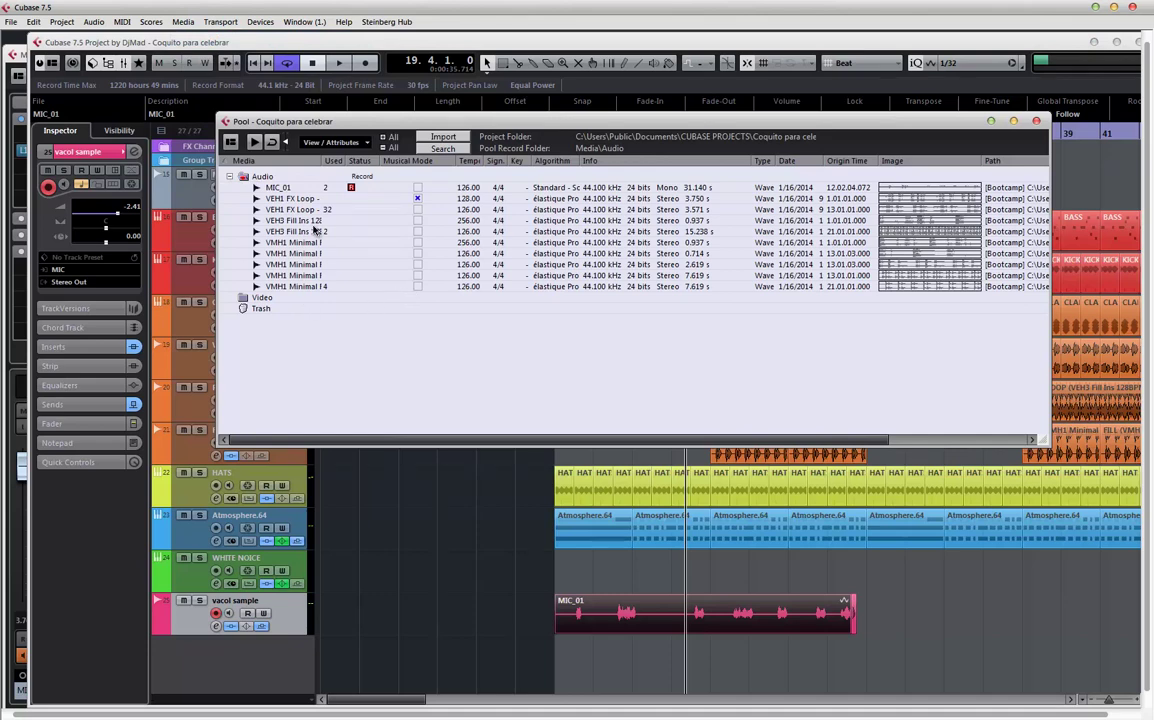
left_click(280, 188)
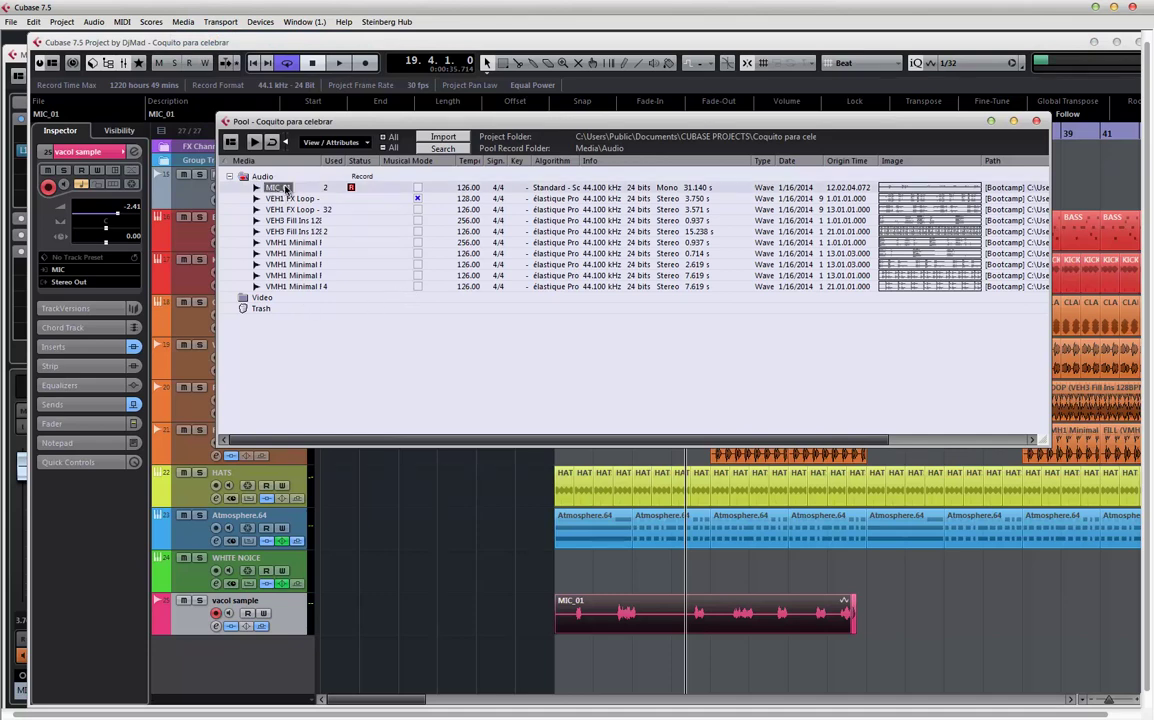
left_click_drag(280, 188, 628, 648)
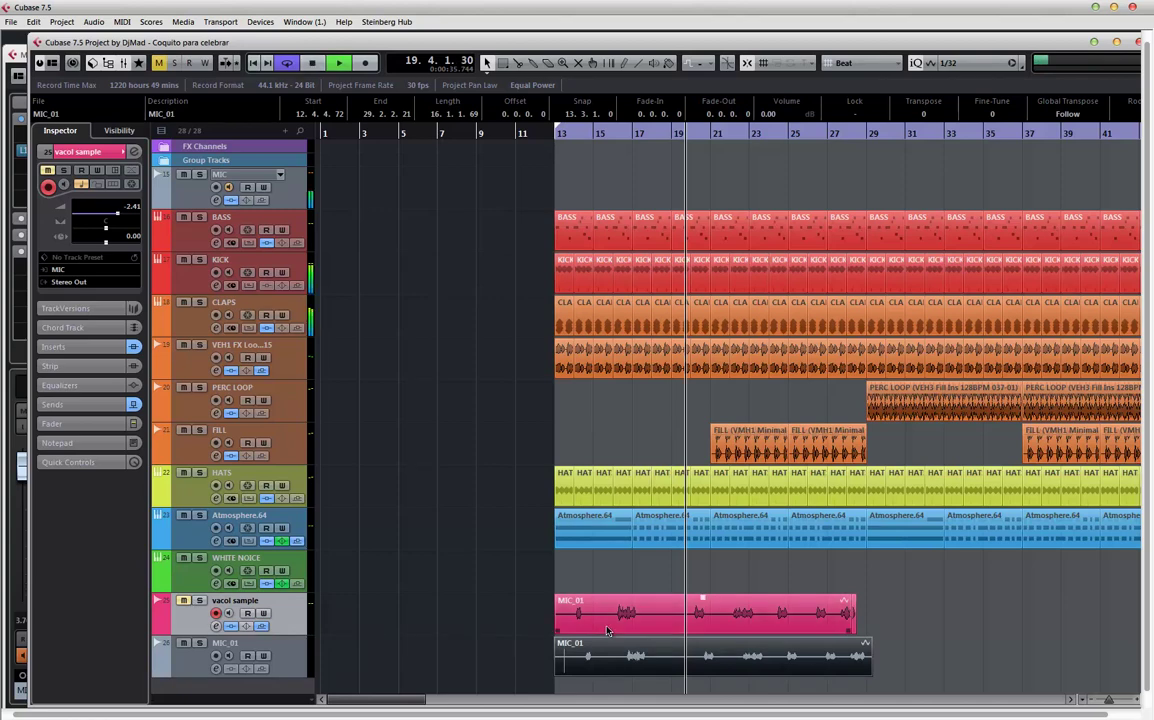
key("space")
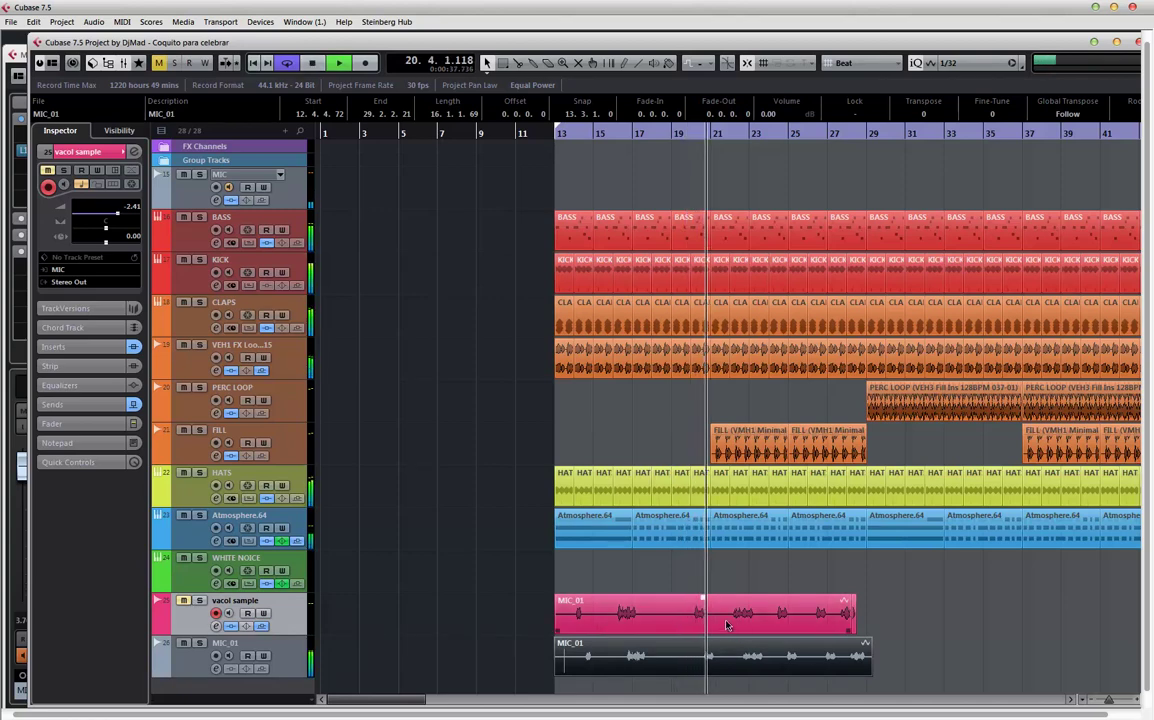
- Listen to the MIC_01 track in solo, stop playback and turn its solo off
left_click(199, 642)
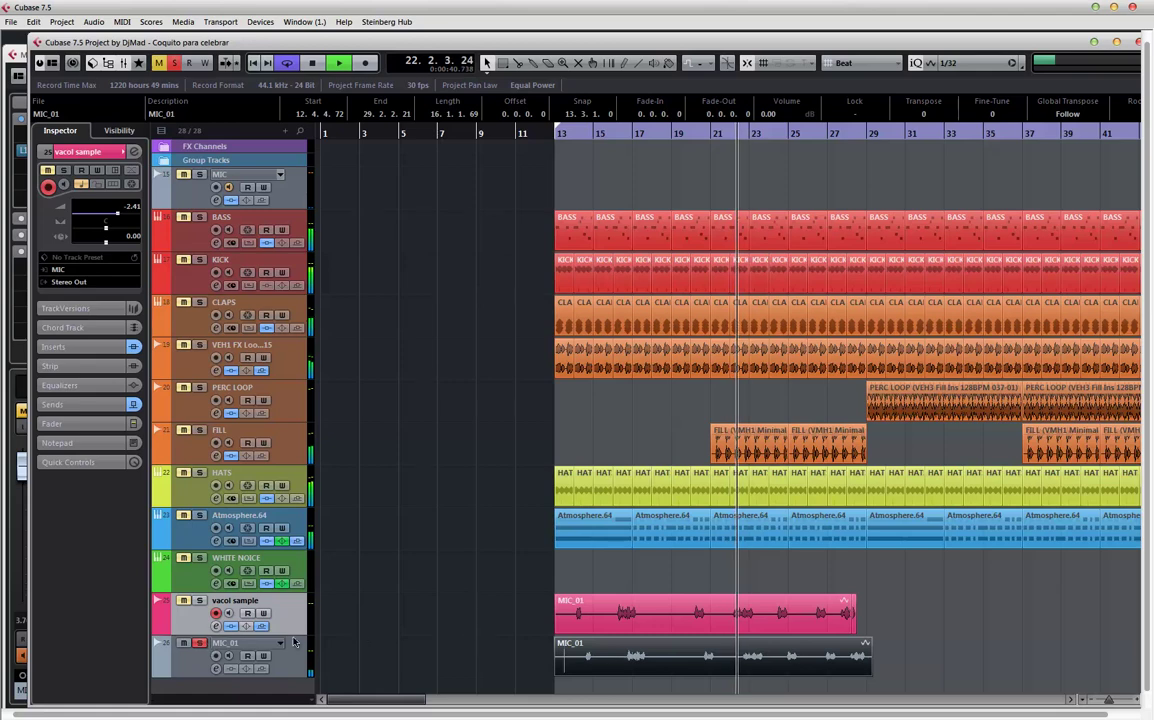
key("space")
left_click(199, 642)
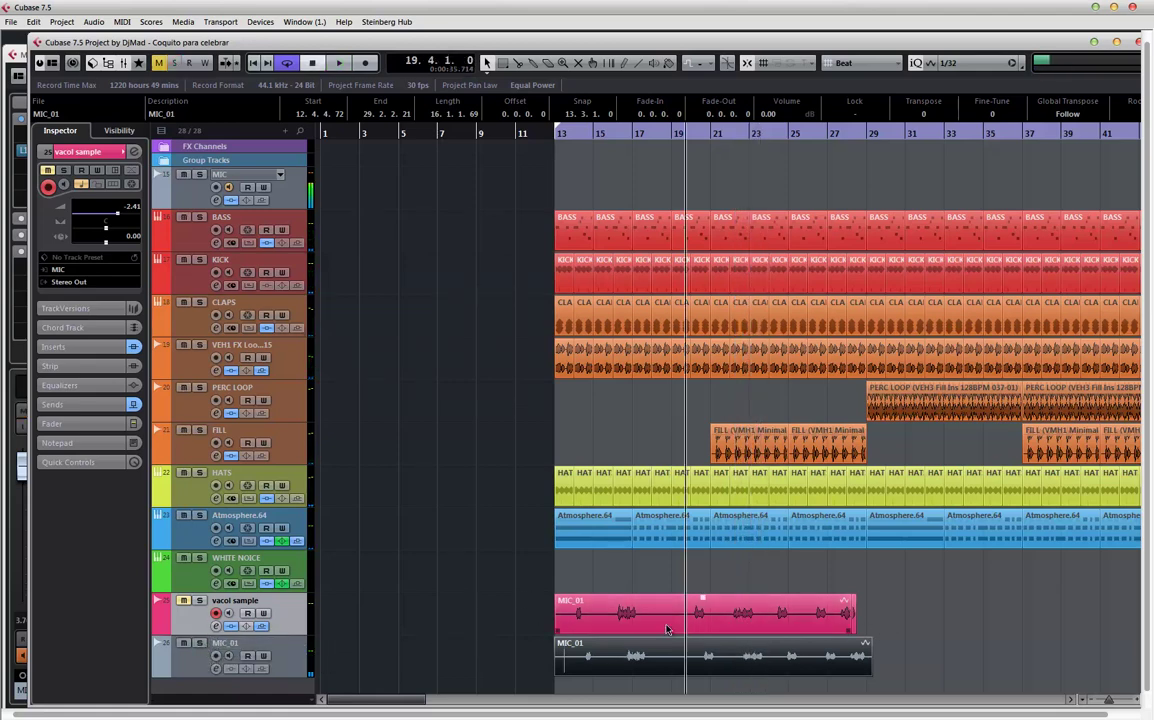
- Delete the long vocal event from the vacol sample track and move the MIC_01 event up in its place
left_click(599, 619)
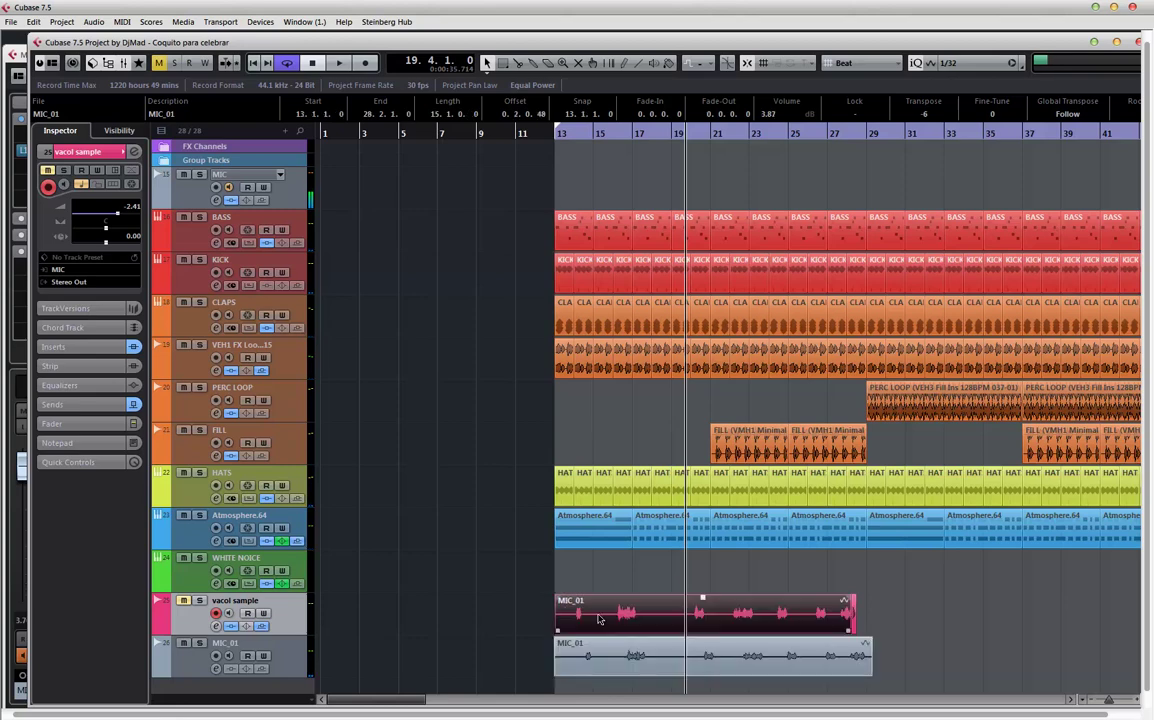
left_click_drag(600, 656, 600, 613)
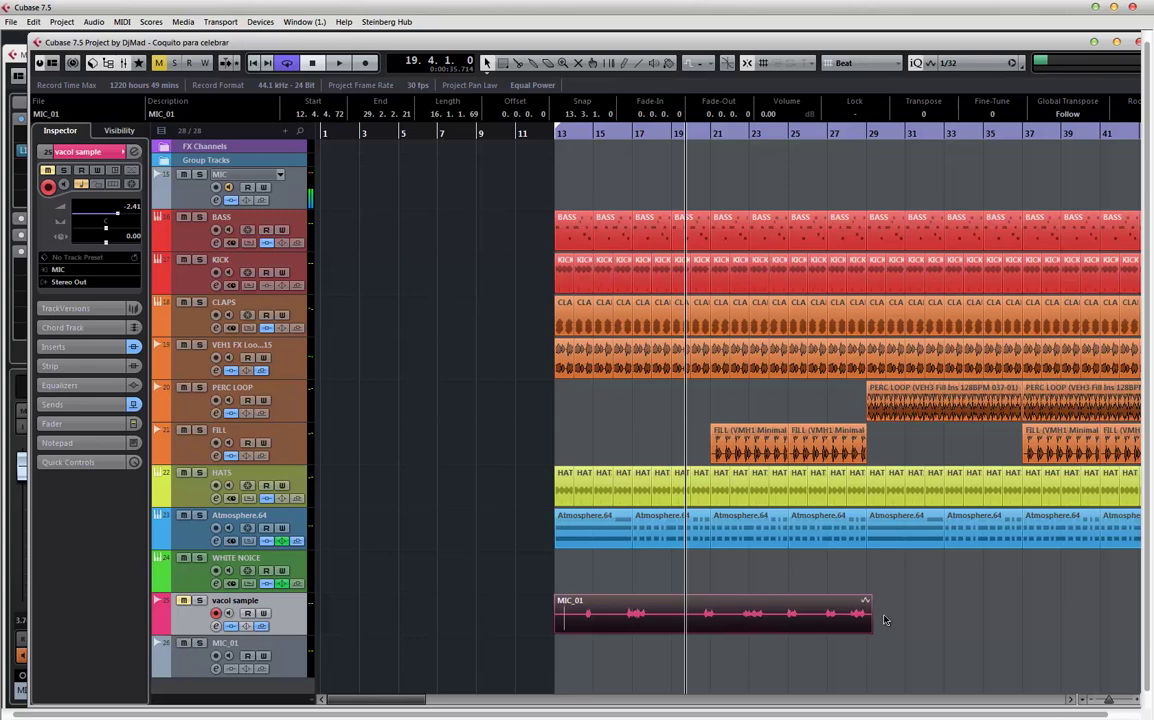
- Unmute the vacol sample track, set the MIC_01 event's transpose to -6 and listen to it with the arrangement
key("space")
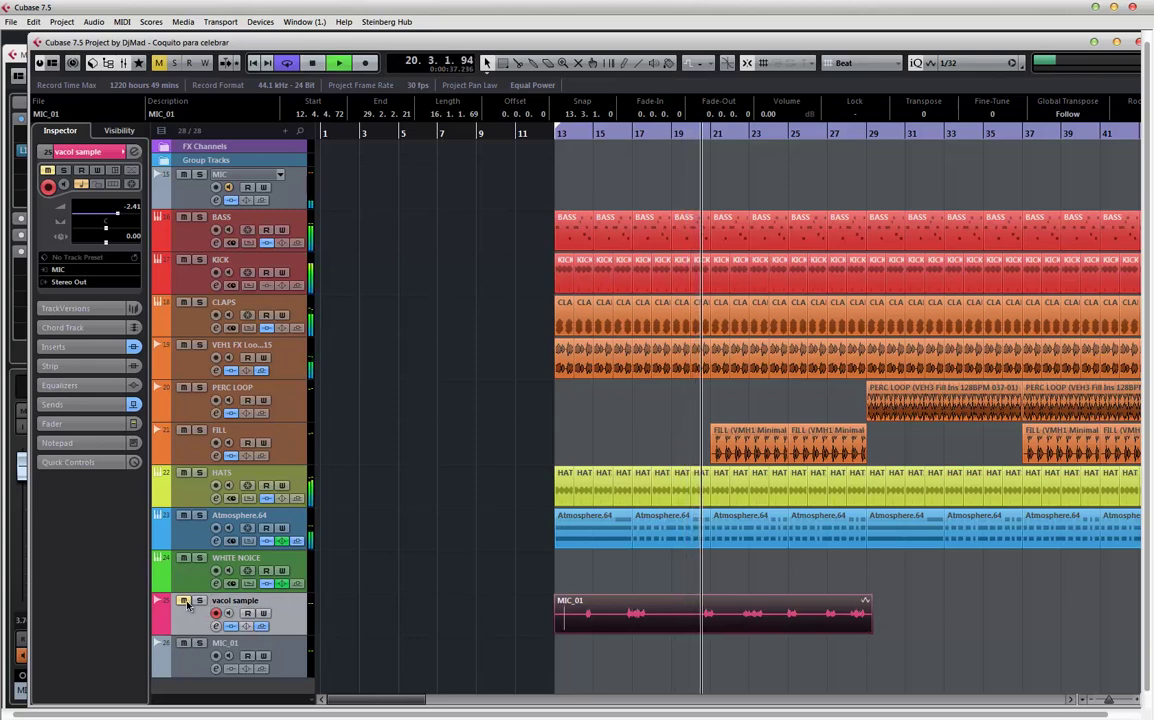
key("space")
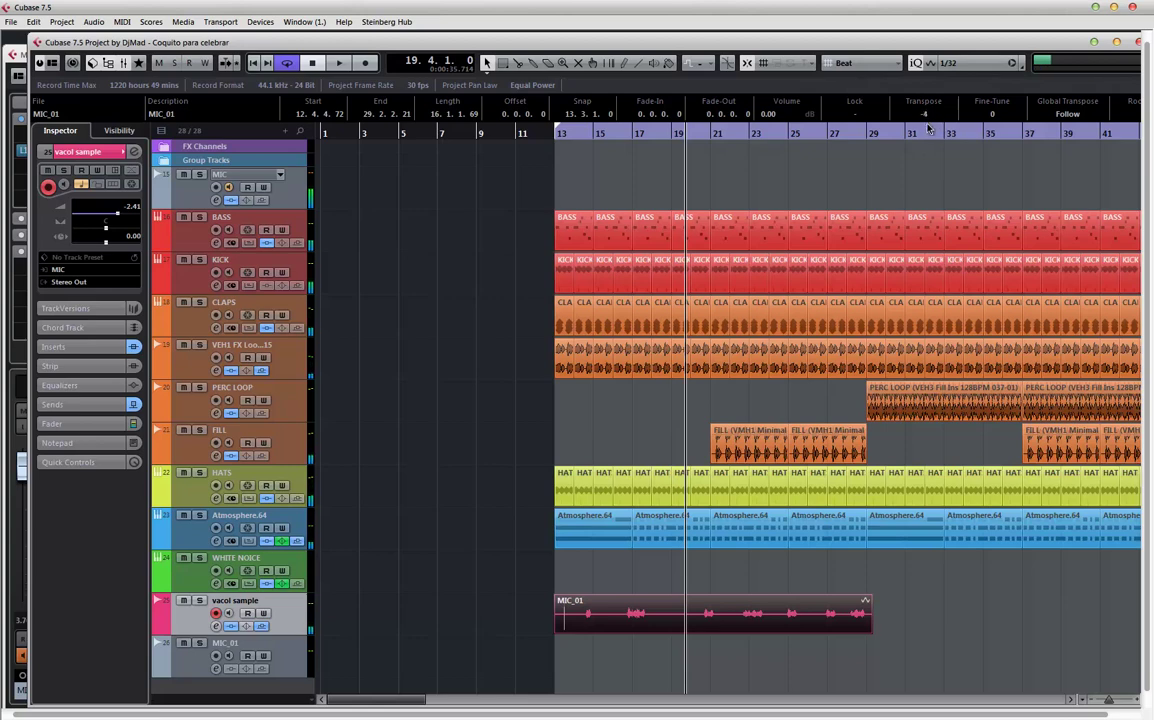
key("space")
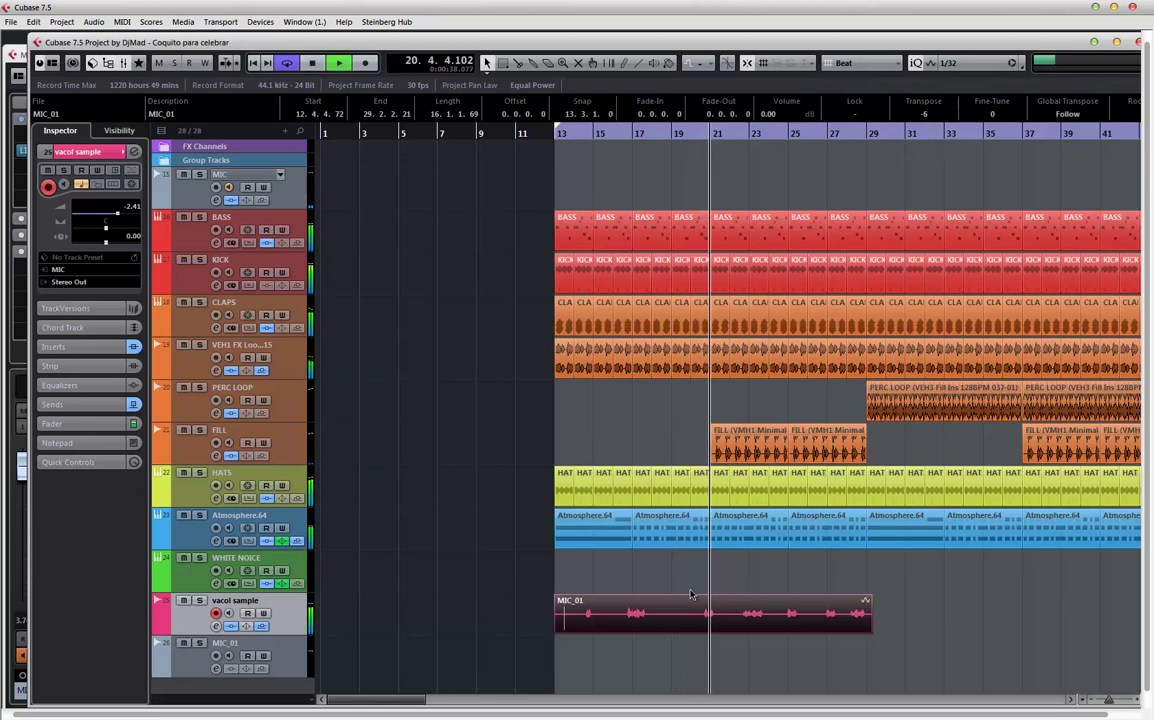
key("space")
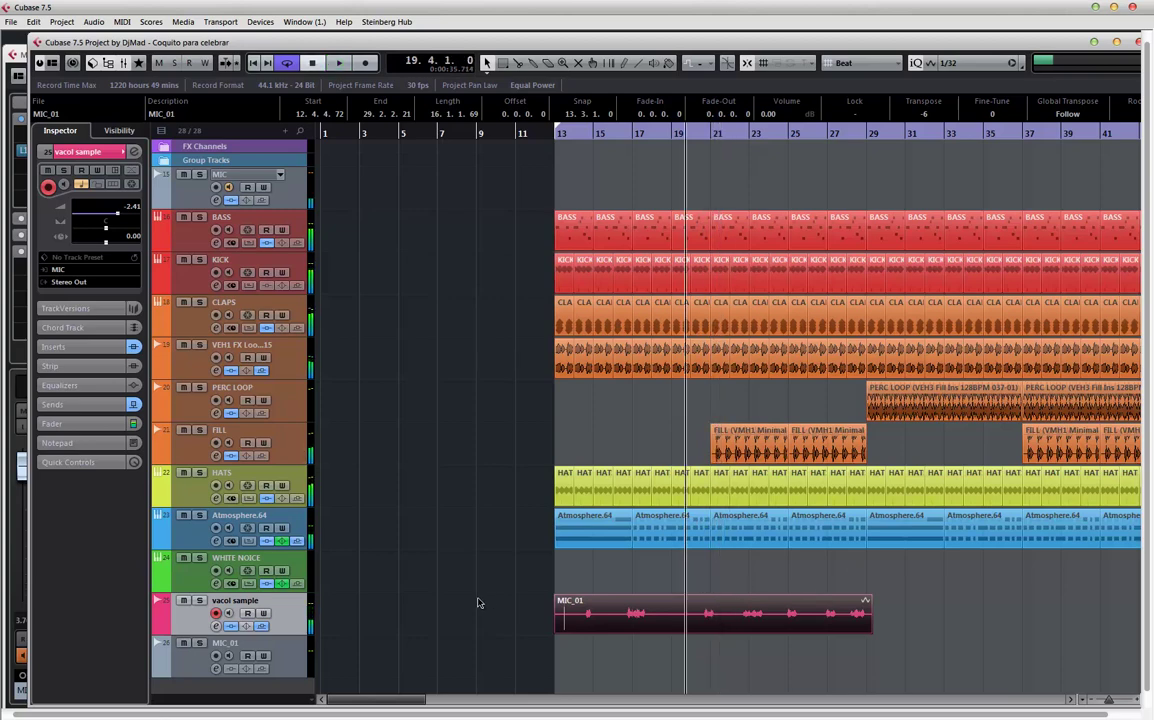
- Compare the event on the MIC_01 track, delete the leftover short clip near bar 28 and return the event to vacol sample
left_click_drag(623, 626, 628, 668)
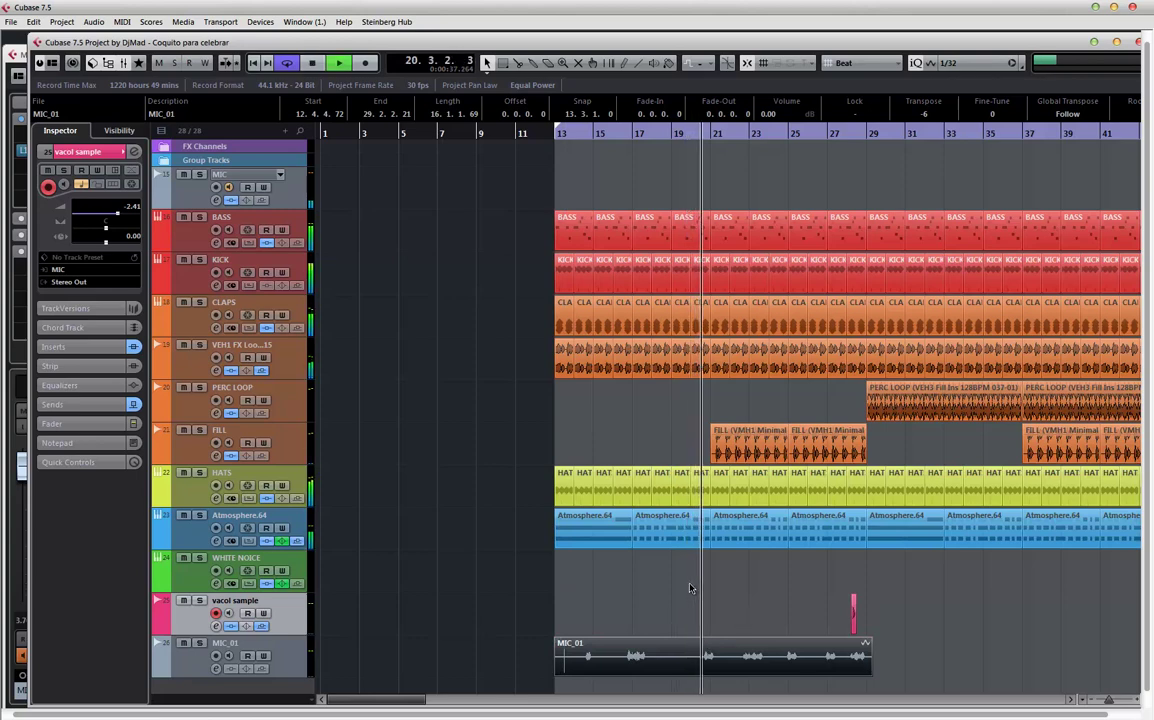
key("space")
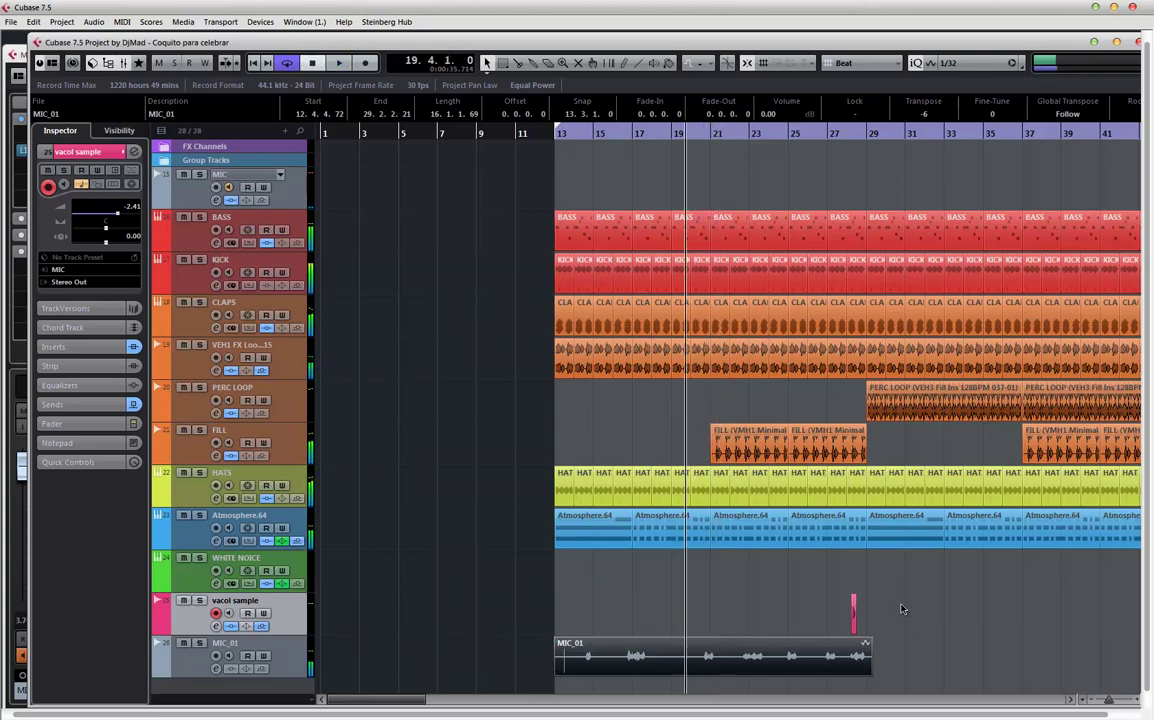
left_click_drag(899, 605, 760, 645)
left_click_drag(633, 665, 633, 632)
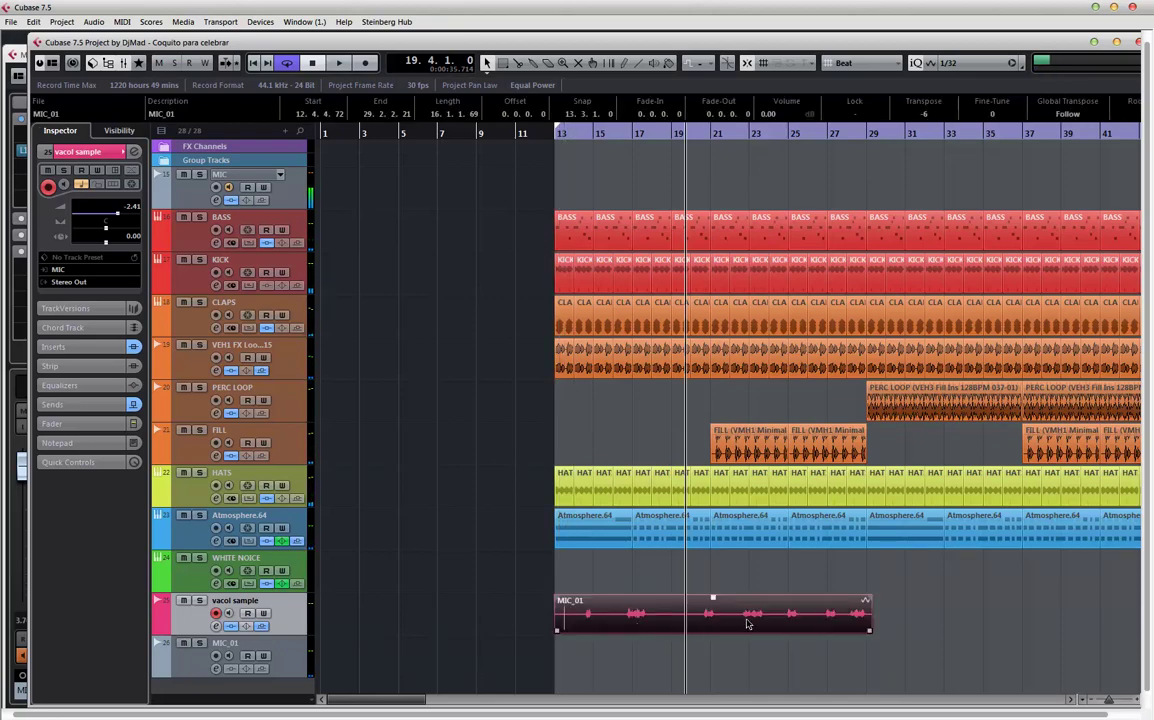
- Open the vocal event in the Sample Editor and analyse it into VariAudio pitch segments with Pitch & Warp
double_click(633, 625)
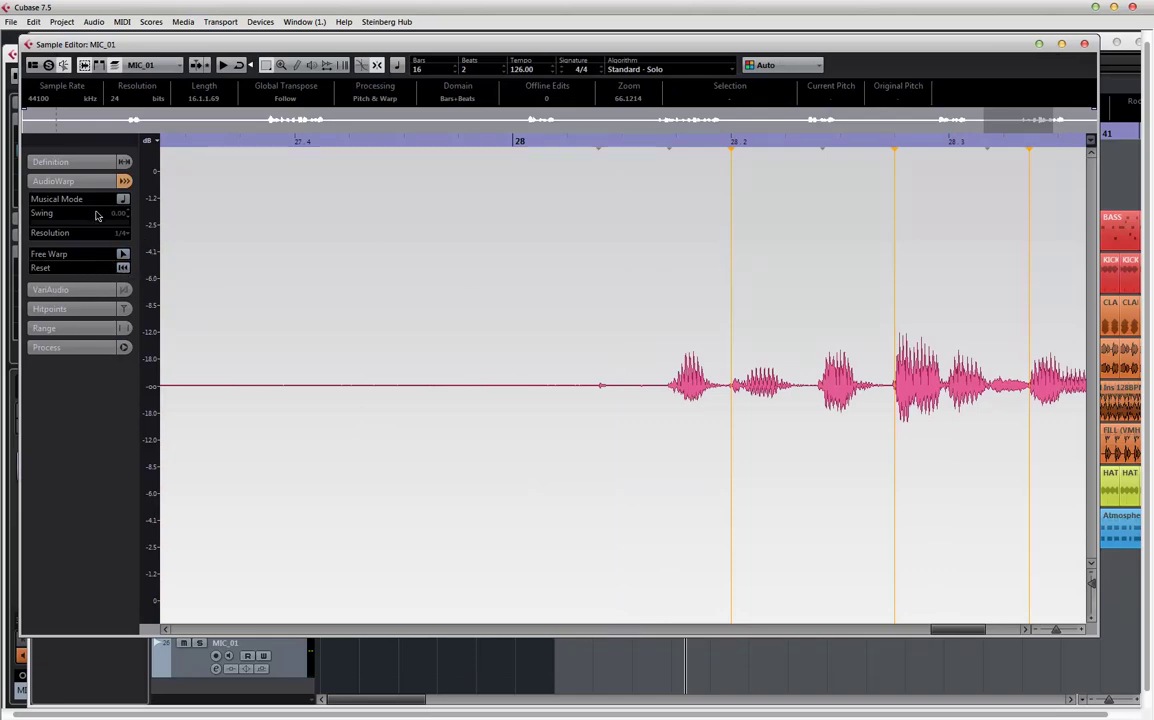
left_click(79, 290)
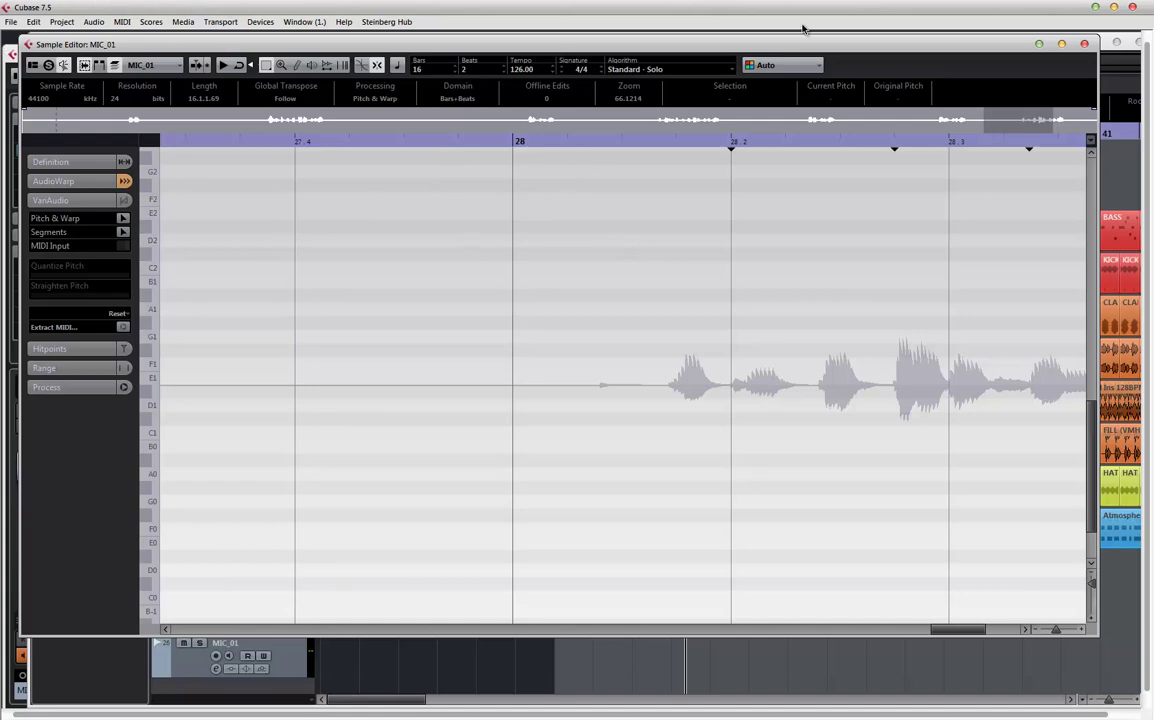
key("g")
key("g")
key("g")
key("g")
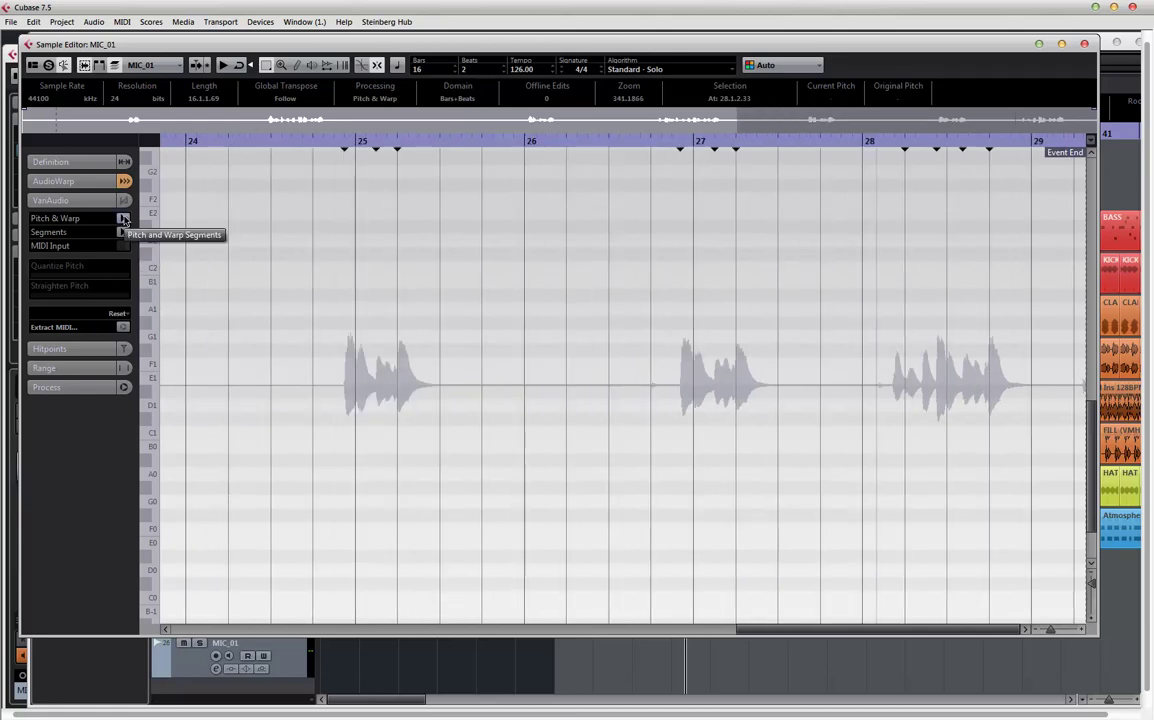
left_click(75, 181)
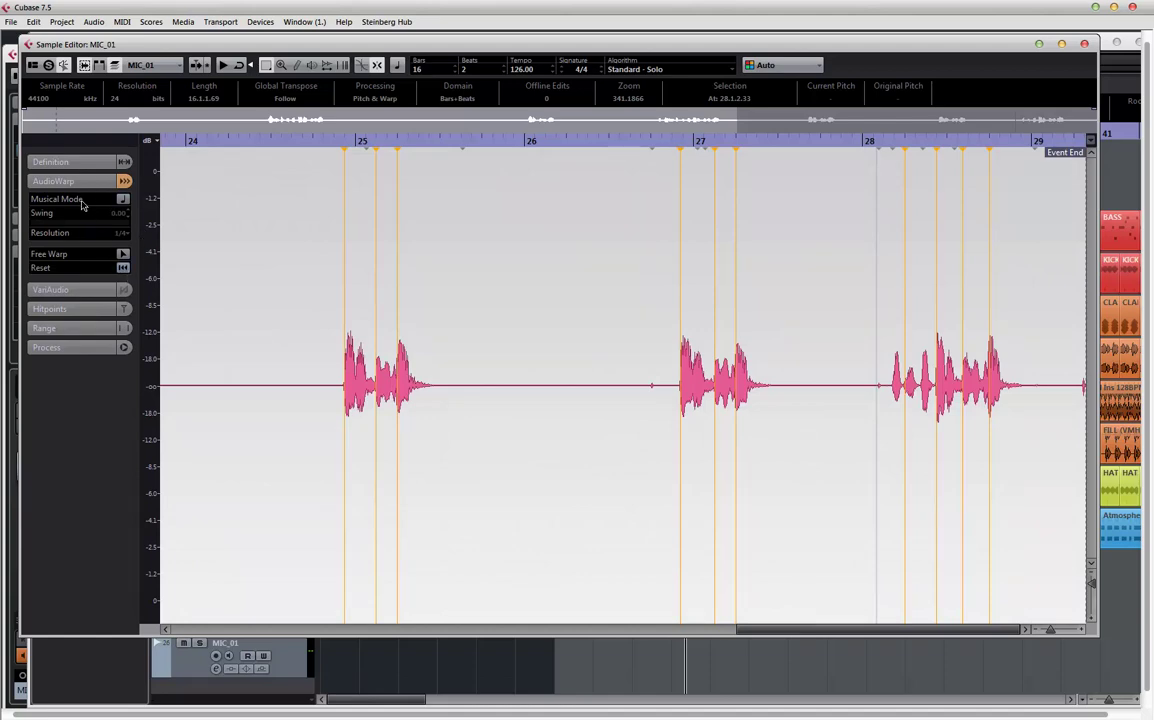
left_click(58, 290)
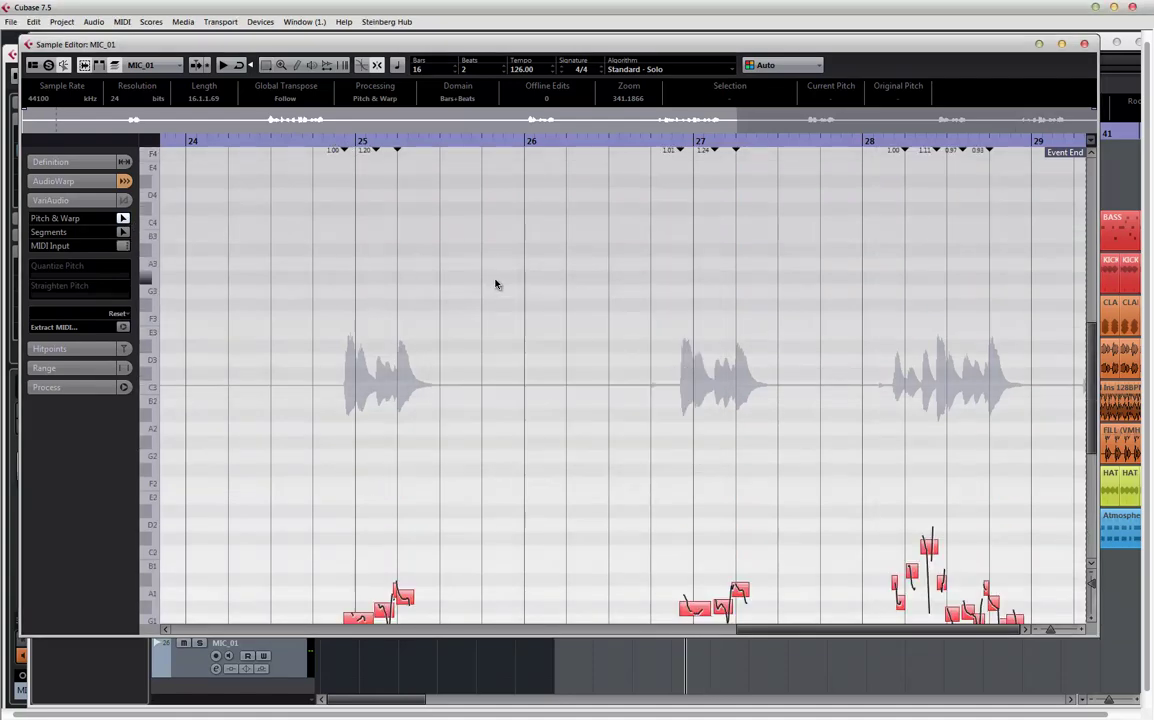
scroll(495, 285, "down", 5)
scroll(470, 317, "down", 3)
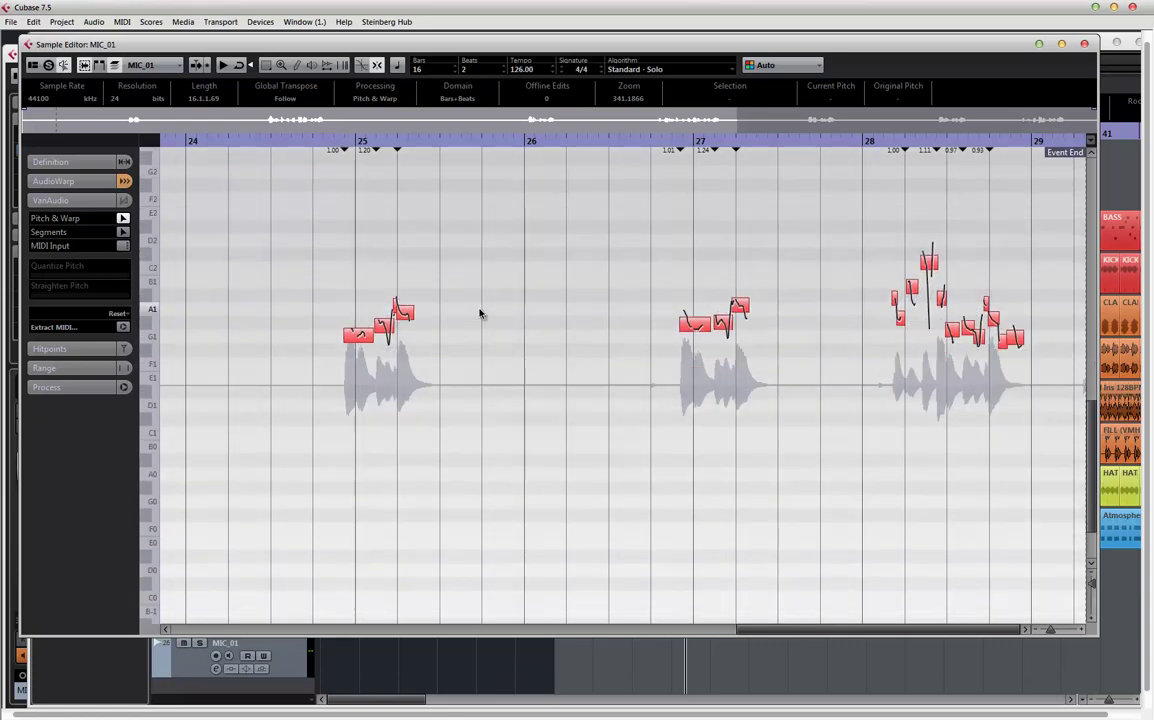
- Select all VariAudio segments, apply a reset to them, set the position to about bar 24.4.3 and close the Sample Editor
key("ctrl+a")
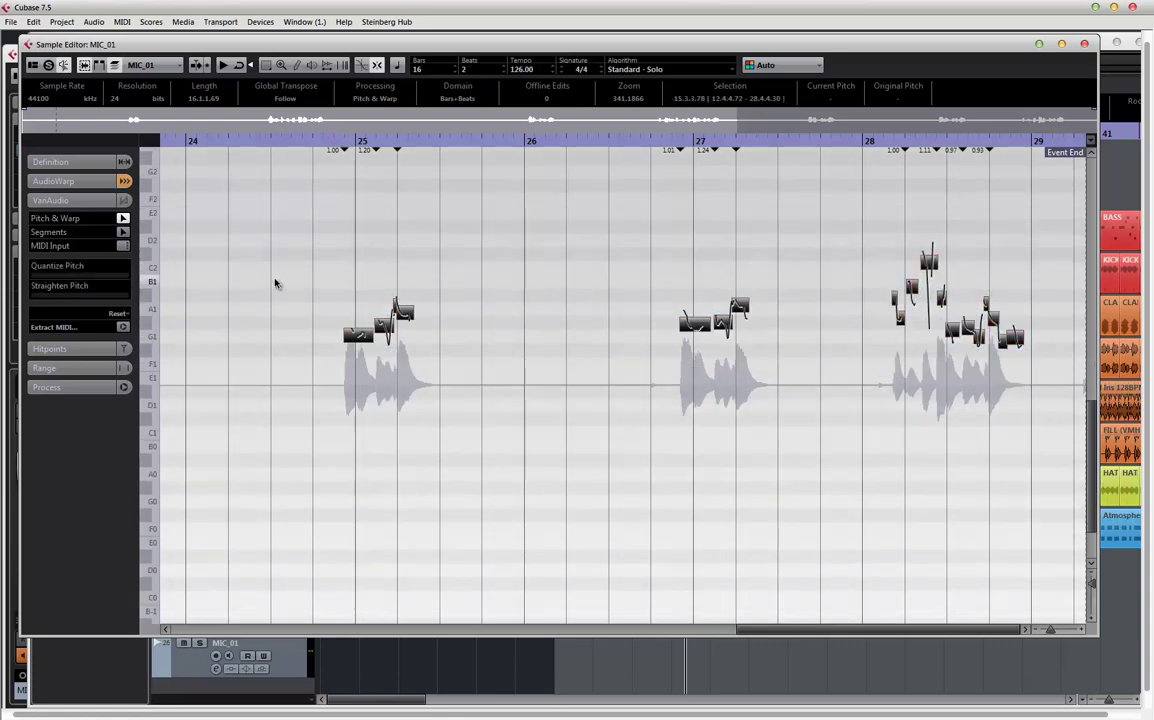
left_click(118, 313)
left_click(111, 331)
left_click(338, 146)
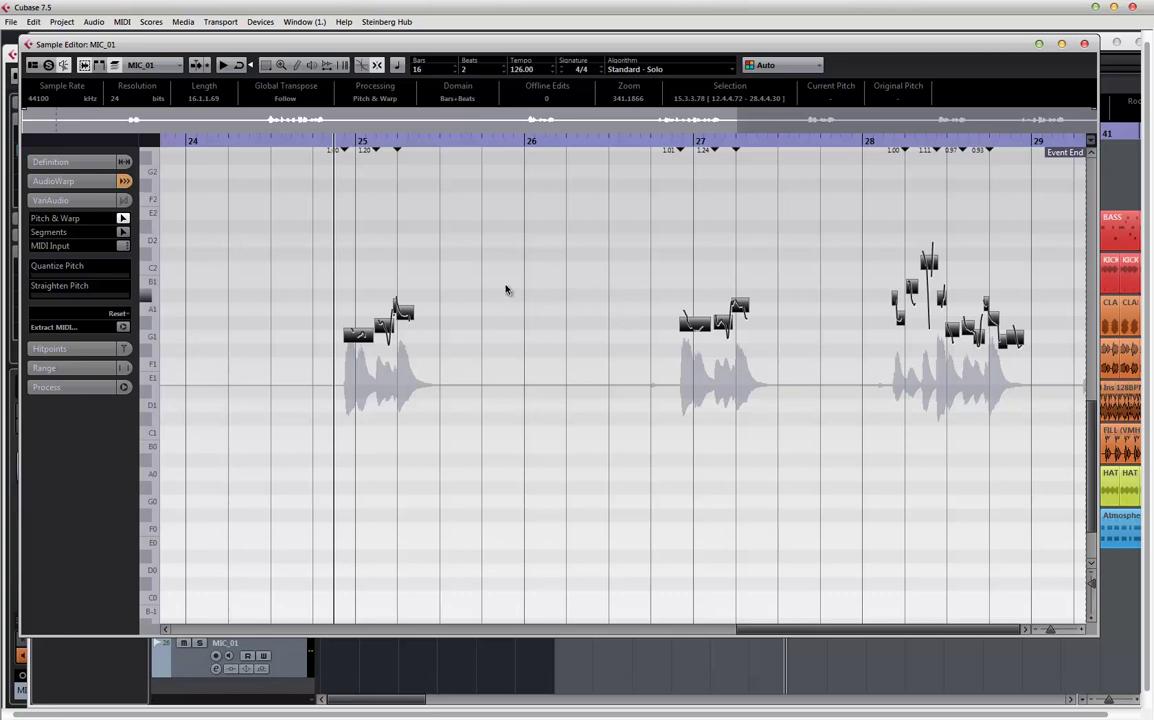
left_click(1083, 45)
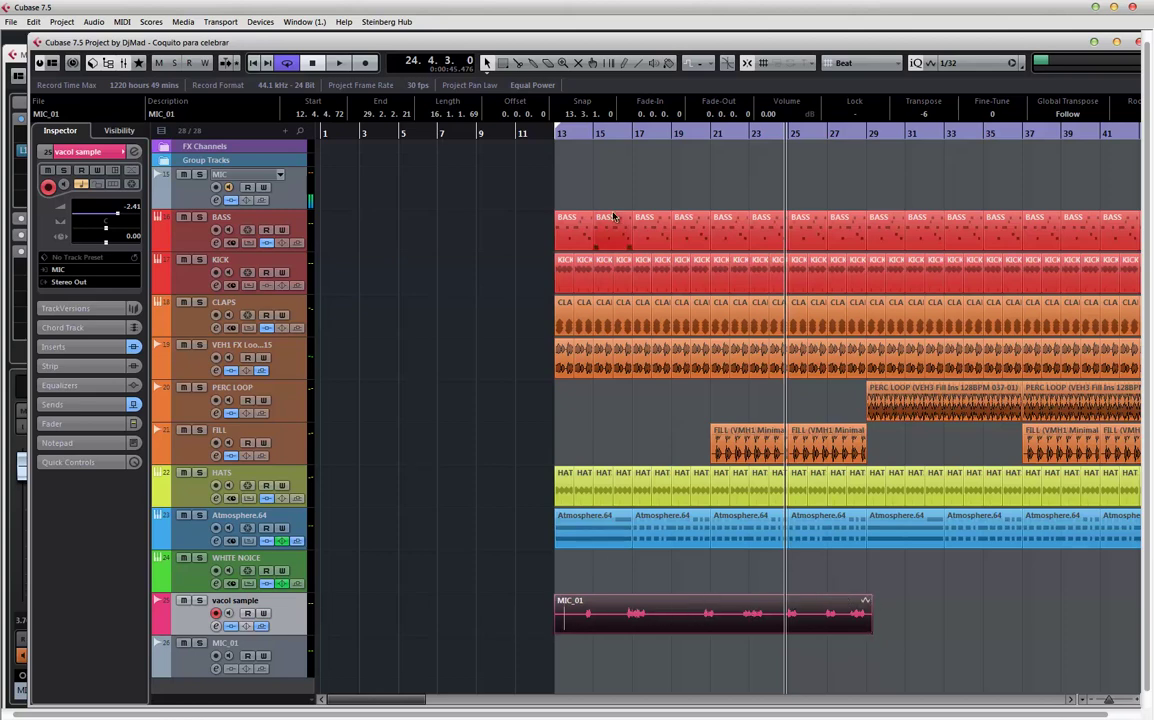
- Remove the empty MIC_01 track from the project and play the arrangement from bar 13
left_click(558, 138)
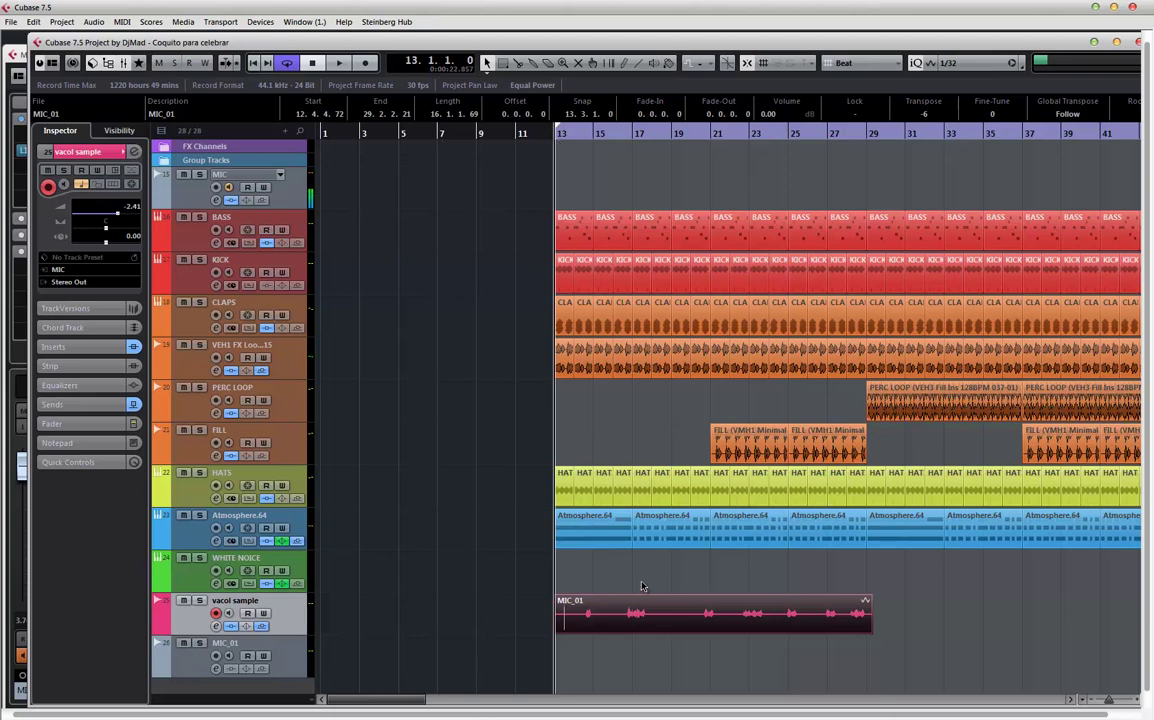
left_click(272, 650)
key("Delete")
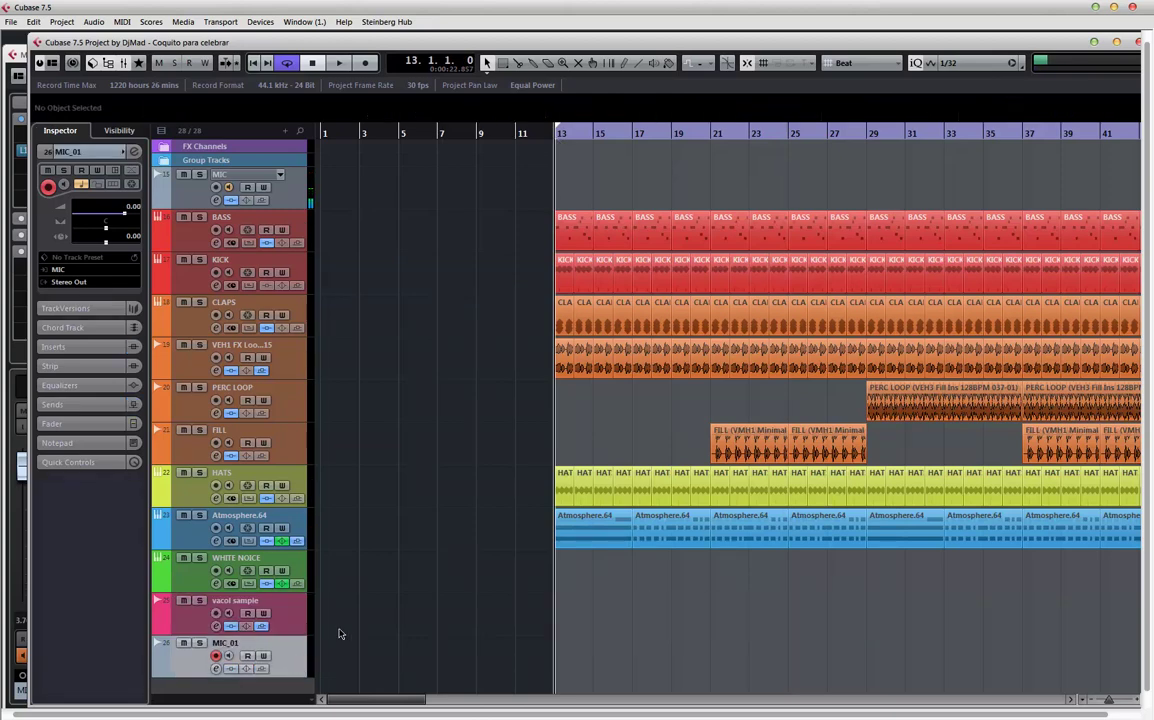
key("ctrl+z")
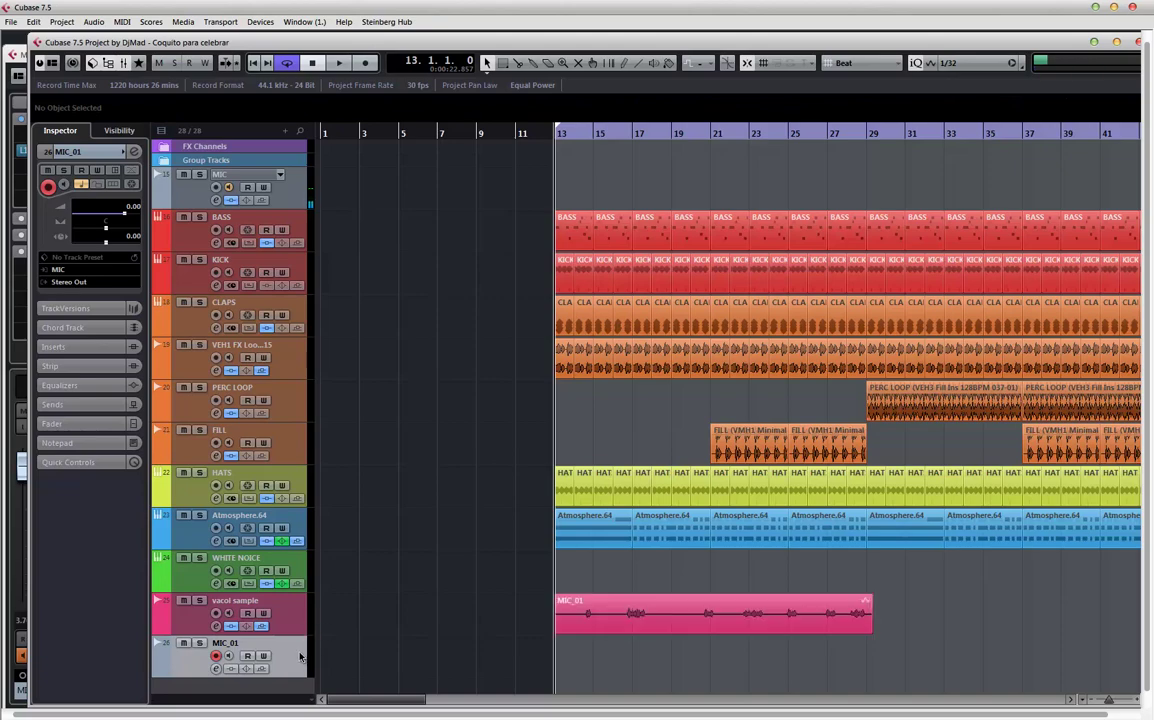
right_click(300, 657)
left_click(380, 352)
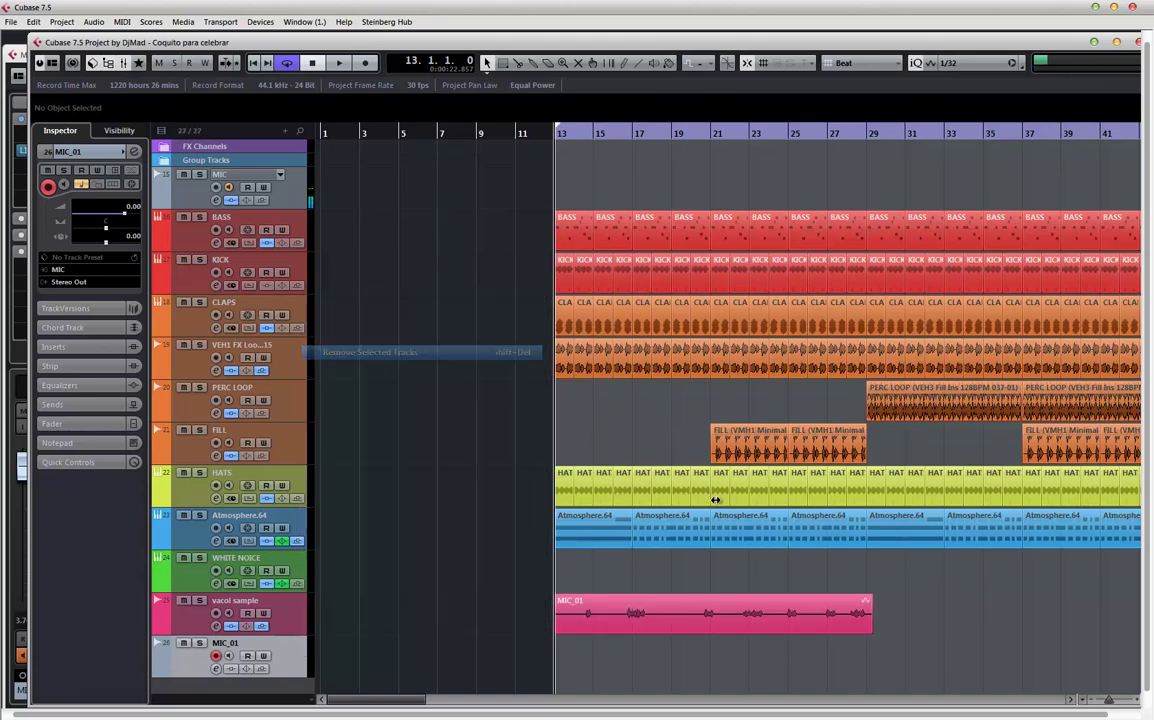
key("space")
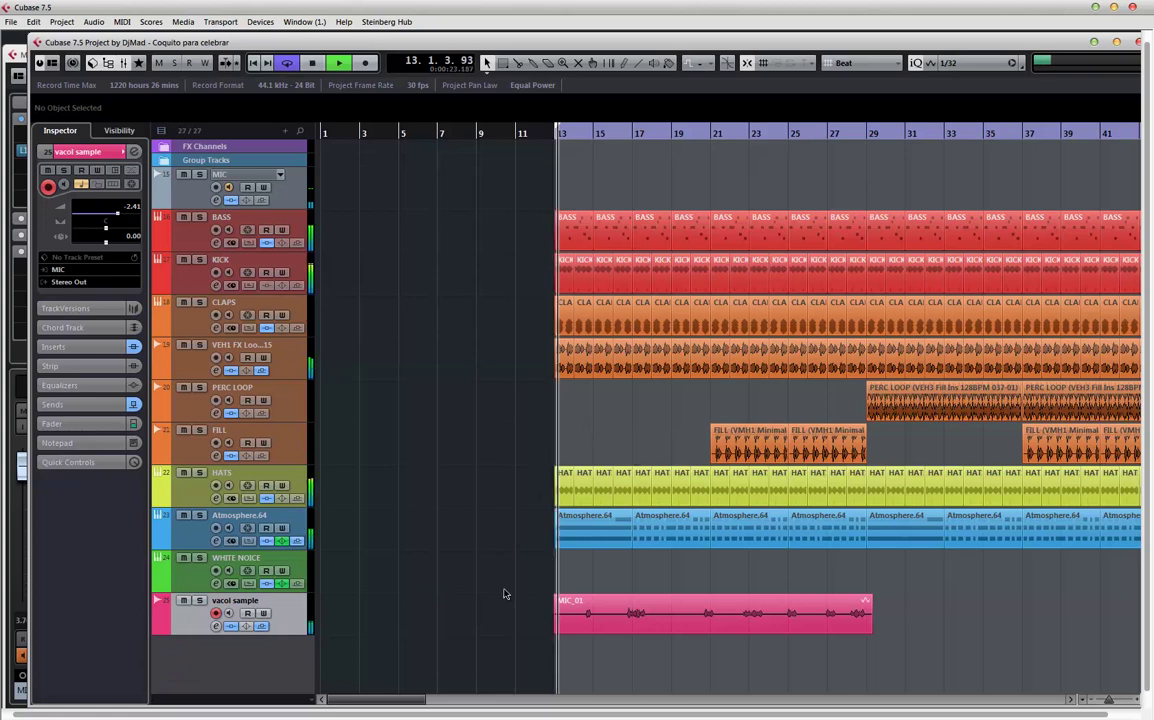
- Check the vocal event's pitch segments in the Sample Editor, turn Pitch & Warp off, audition from bar 22.3.3 and close the editor
double_click(662, 612)
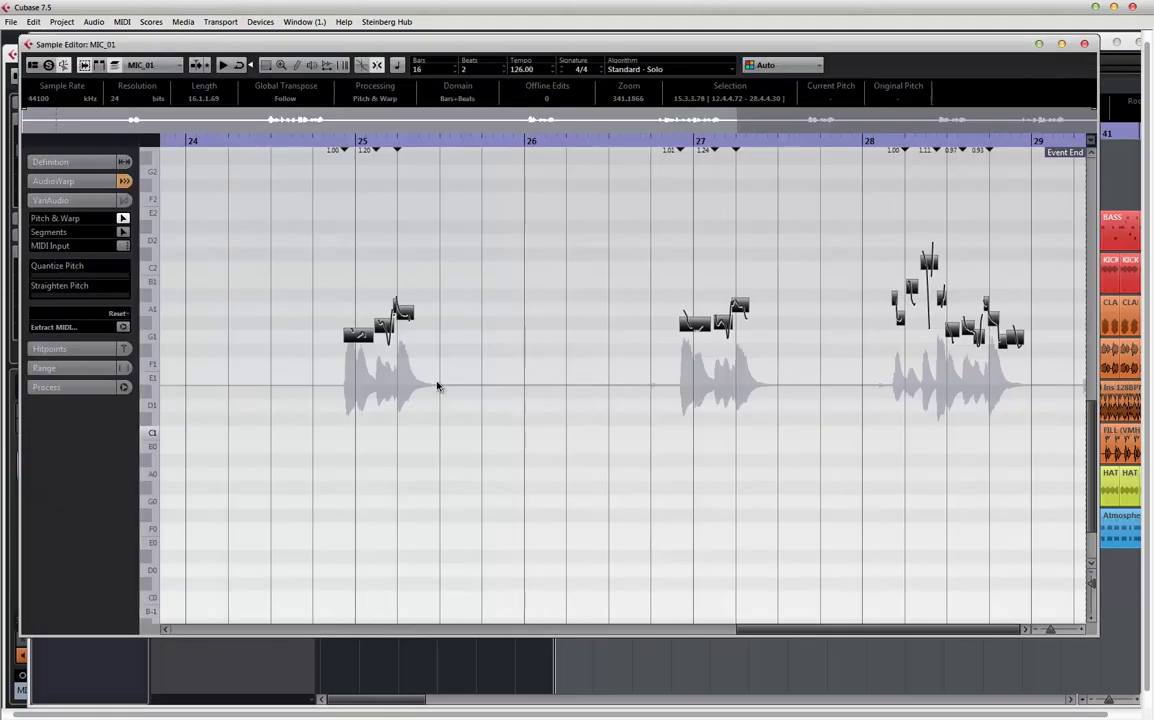
left_click_drag(443, 351, 637, 348)
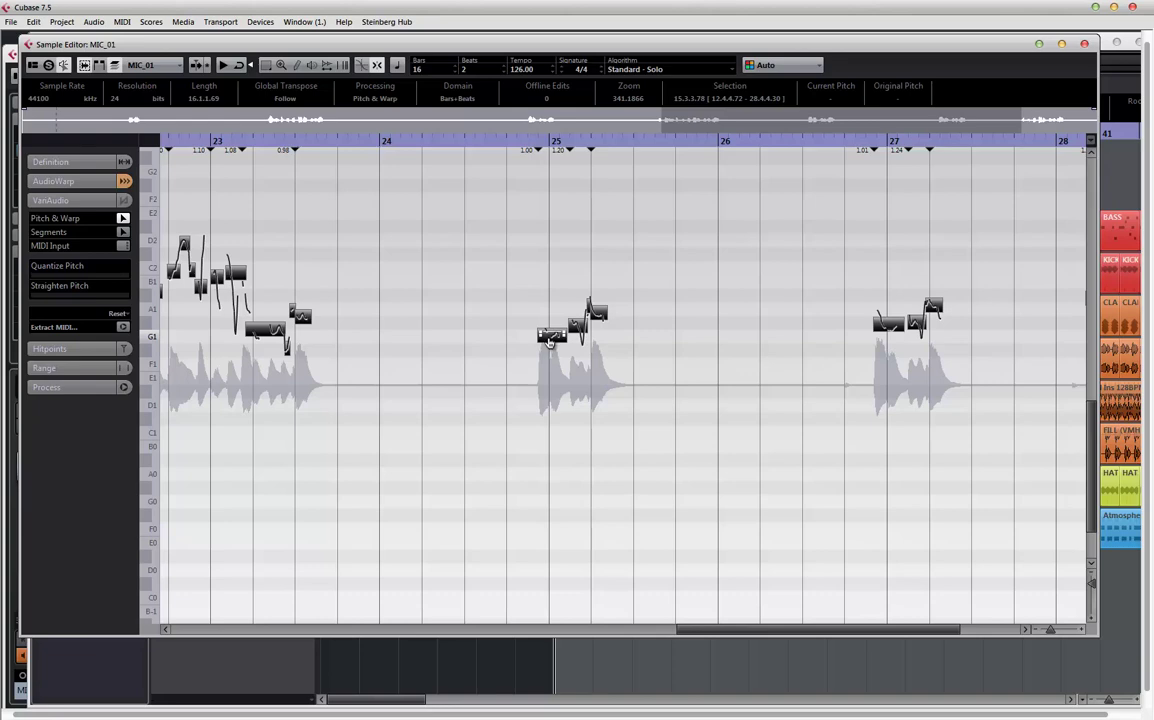
left_click_drag(549, 341, 585, 398)
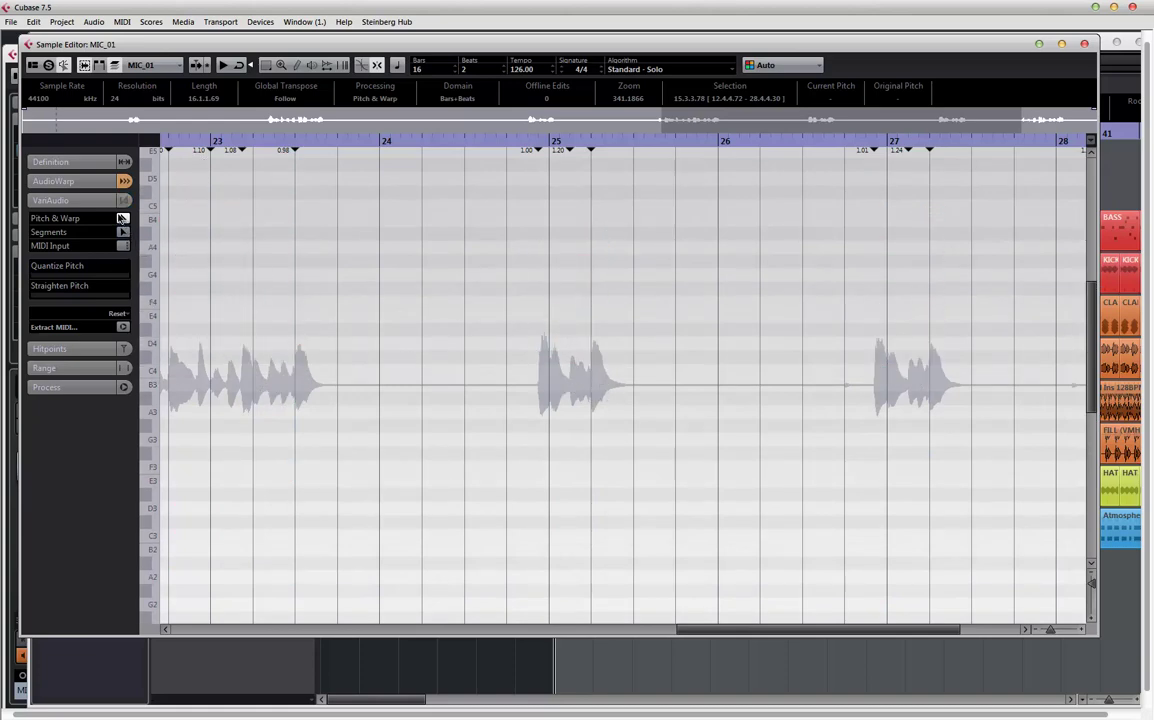
left_click(121, 218)
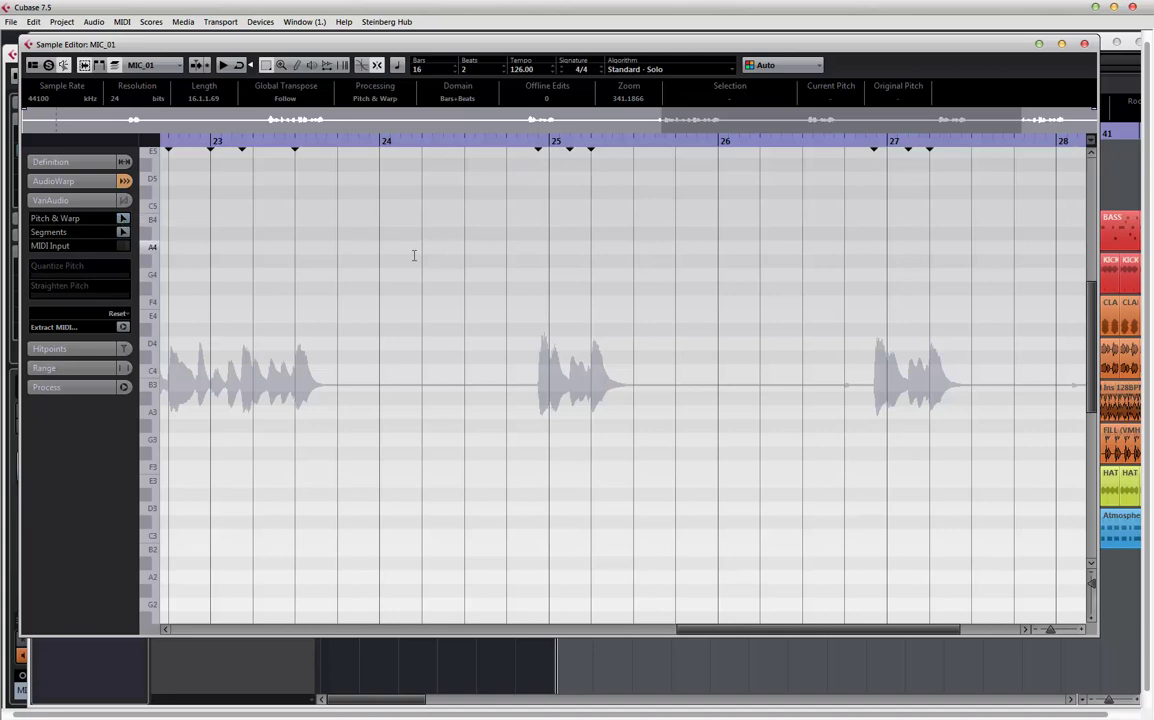
scroll(400, 250, "left", 4)
left_click(262, 140)
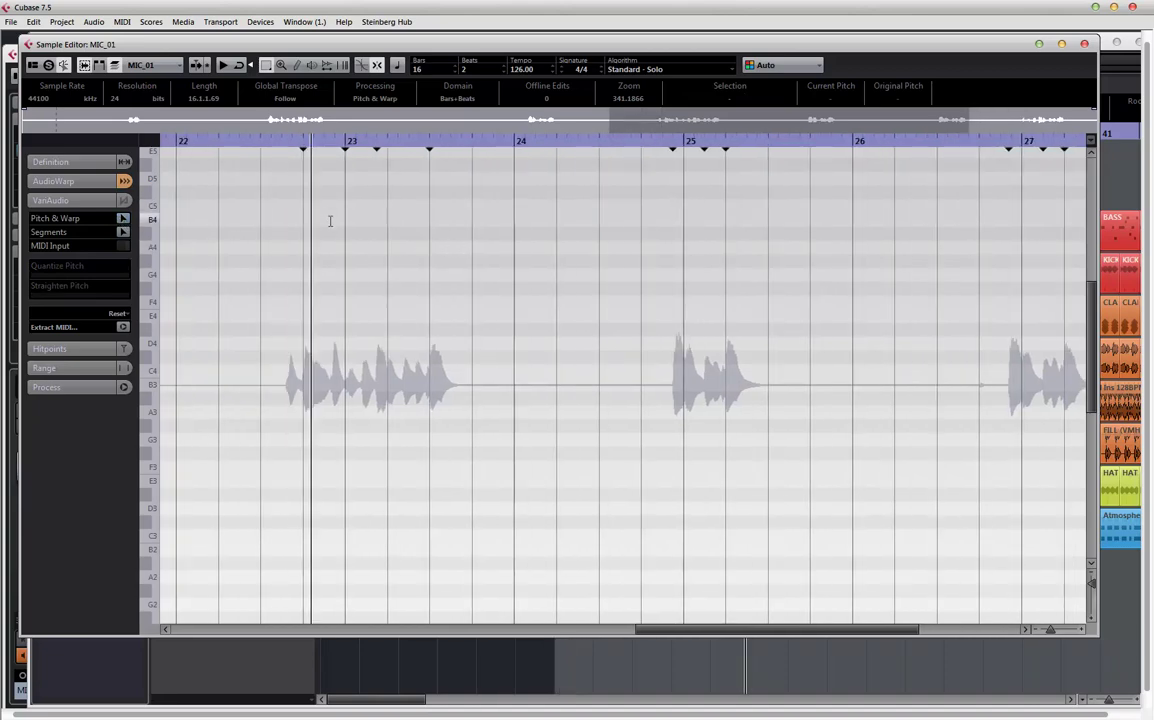
left_click(1086, 45)
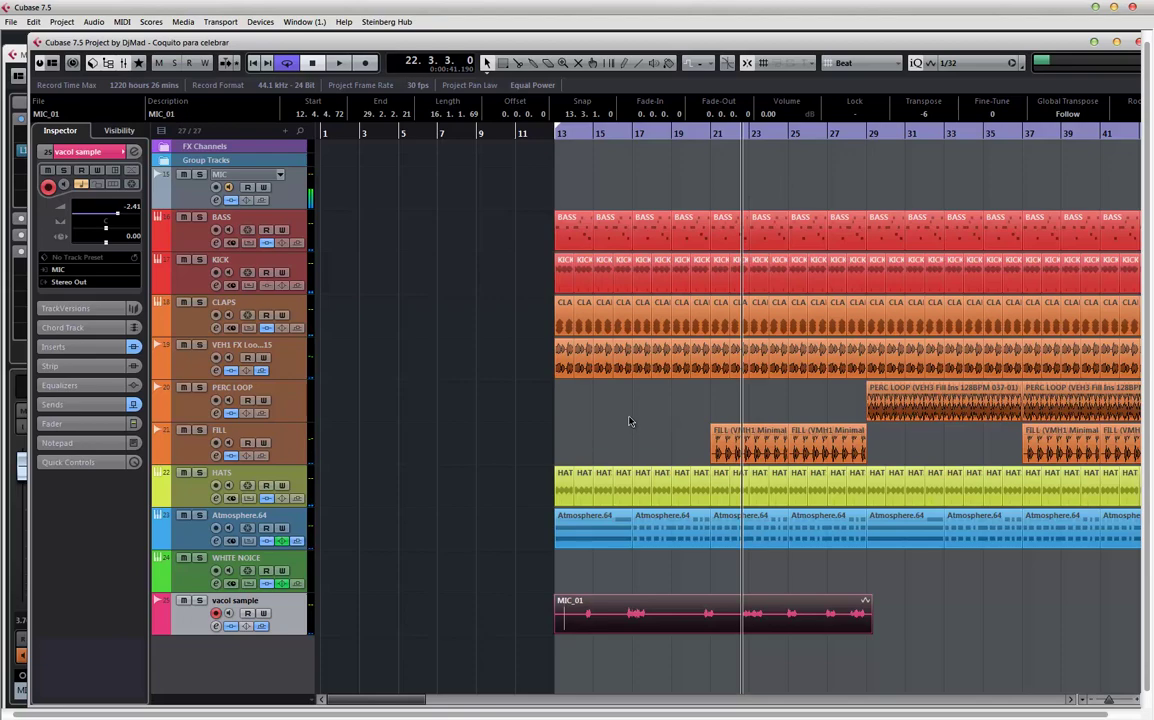
- Listen to the vocal event with the full arrangement from bar 22.3.3 at a closer zoom, then stop playback
key("g")
key("g")
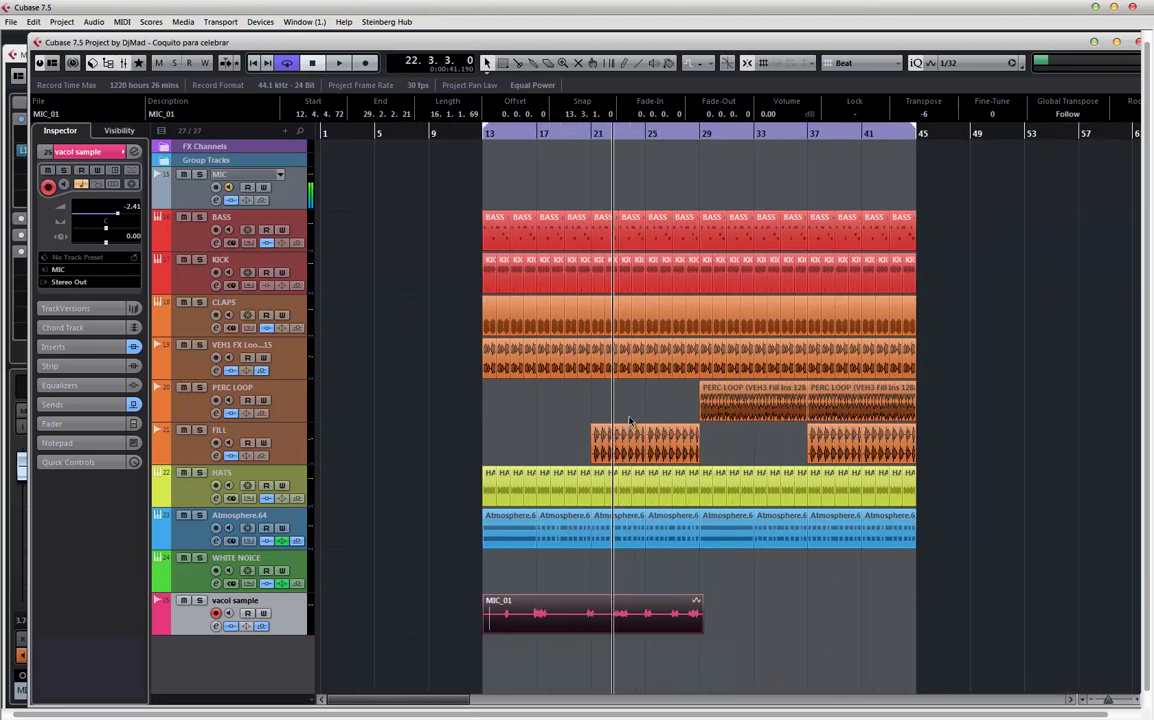
key("h")
key("h")
key("h")
key("space")
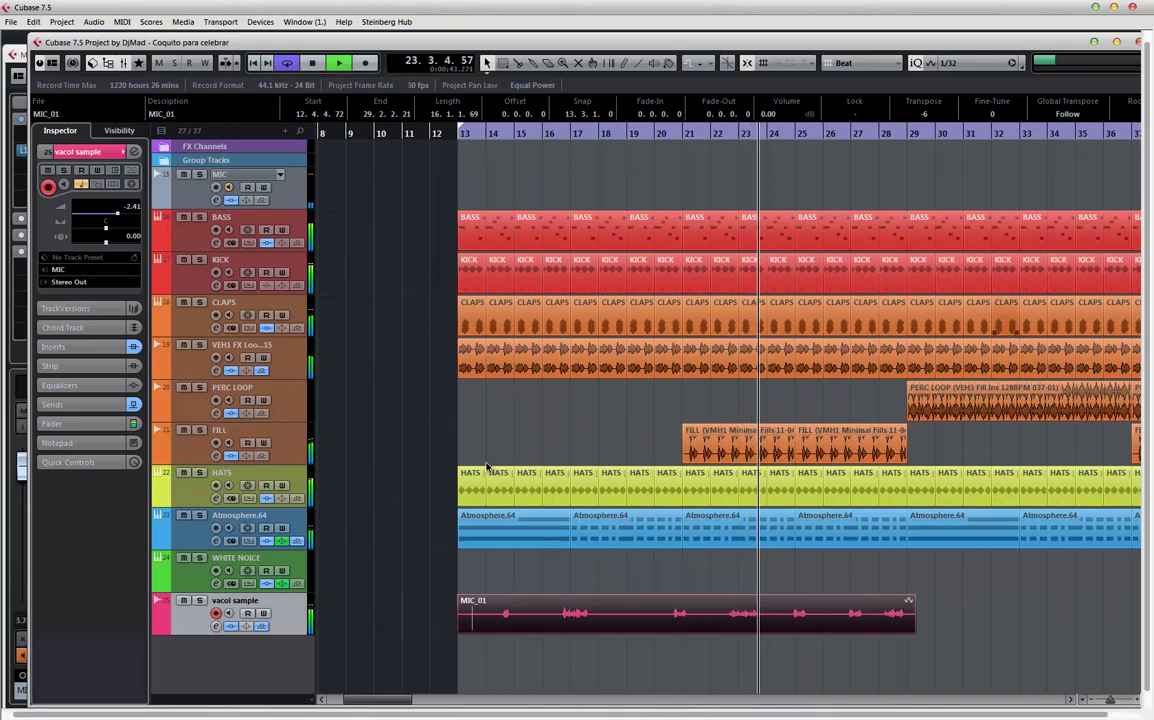
scroll(786, 536, "right", 5)
scroll(955, 530, "left", 4)
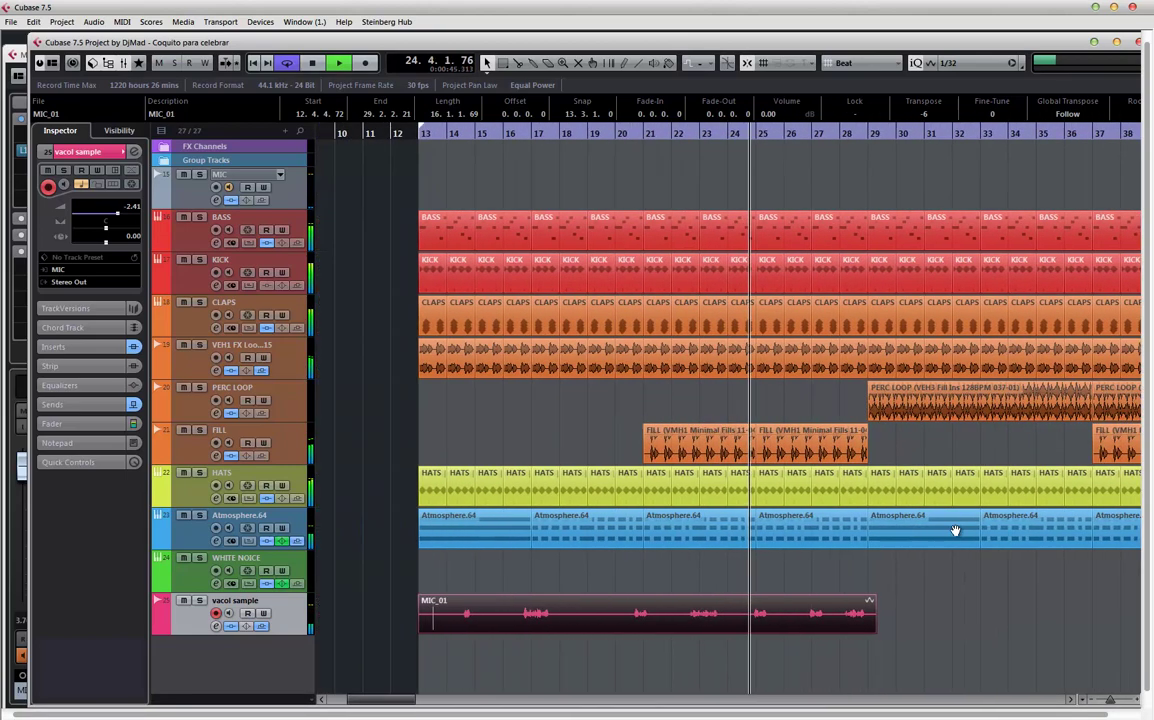
left_click(655, 615)
key("space")
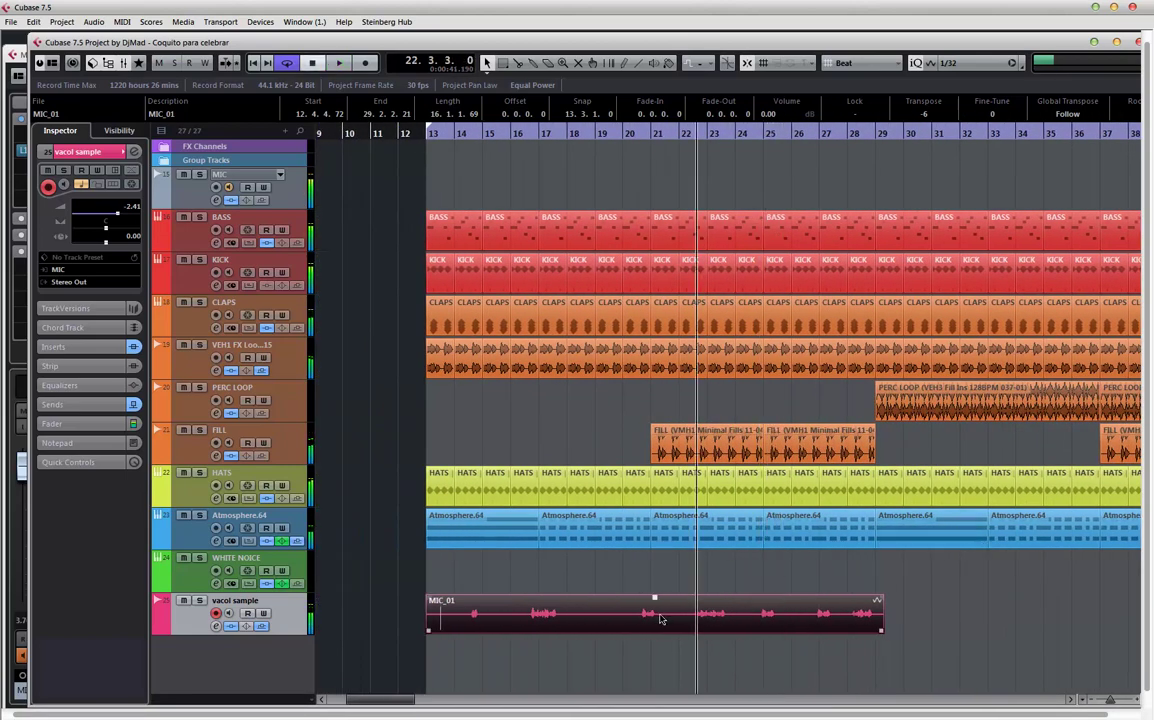
- Place a copy of the MIC_01 vocal event on the same track from about bar 29.3.4 and set the grid type to Bar
left_click_drag(528, 617, 994, 502)
left_click(860, 63)
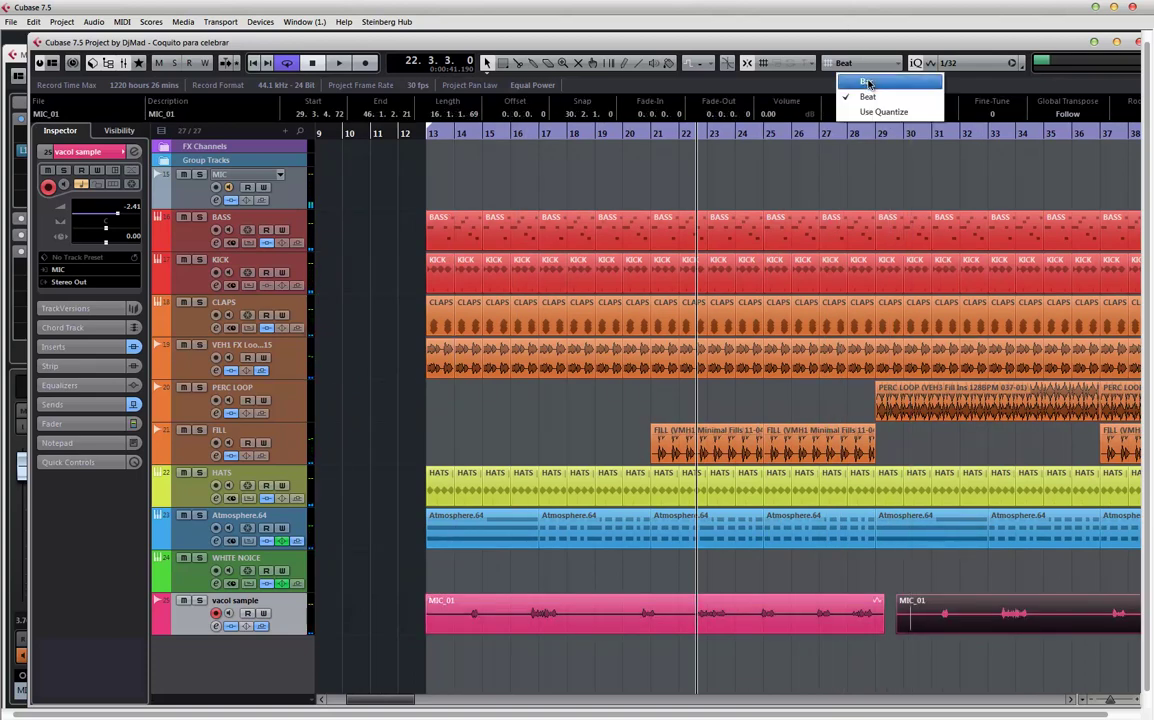
left_click(800, 74)
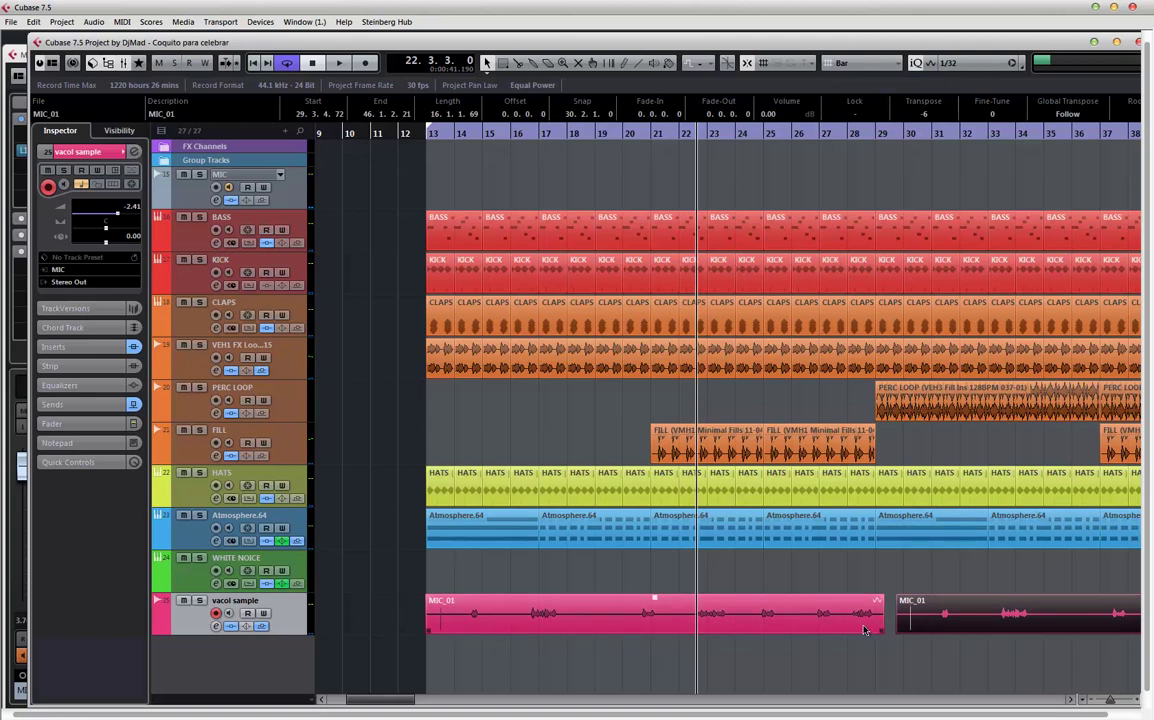
- Trim the end of the first MIC_01 event to bar 29, bounce it and replace the event with the bounced audio
mouse_move(883, 635)
left_click_drag(880, 631, 875, 631)
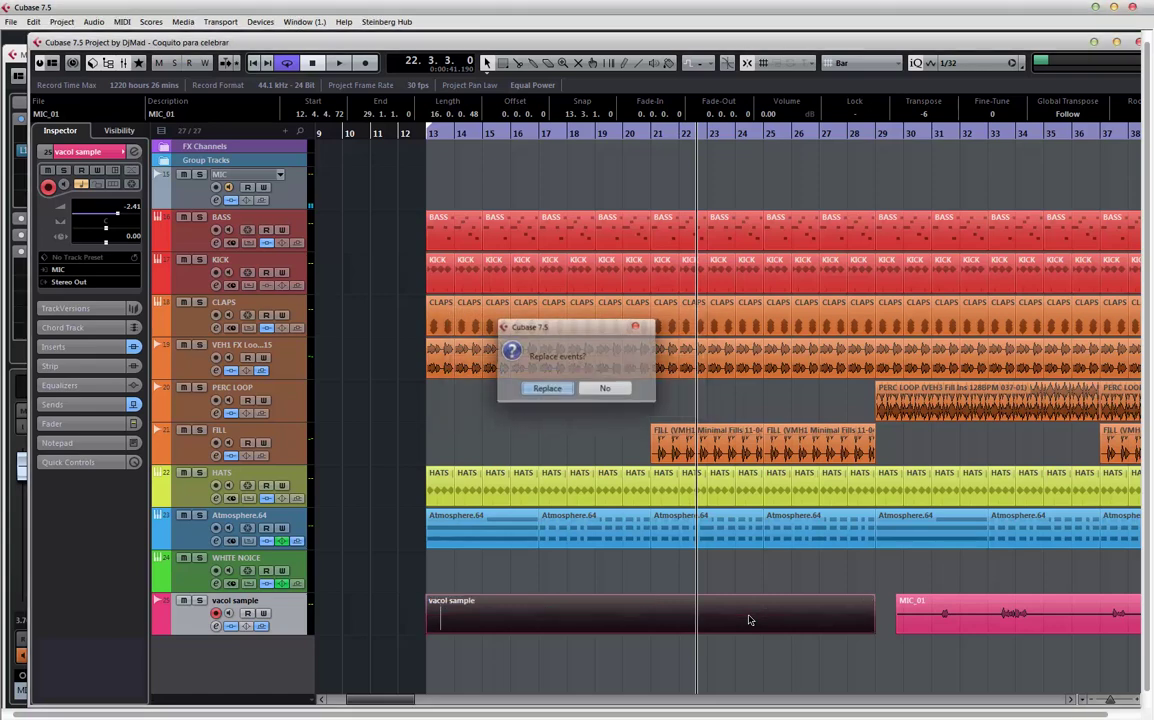
key("Return")
- Play the arrangement and try transpose values of -5 and -4 on the bounced vocal event, then stop playback
key("space")
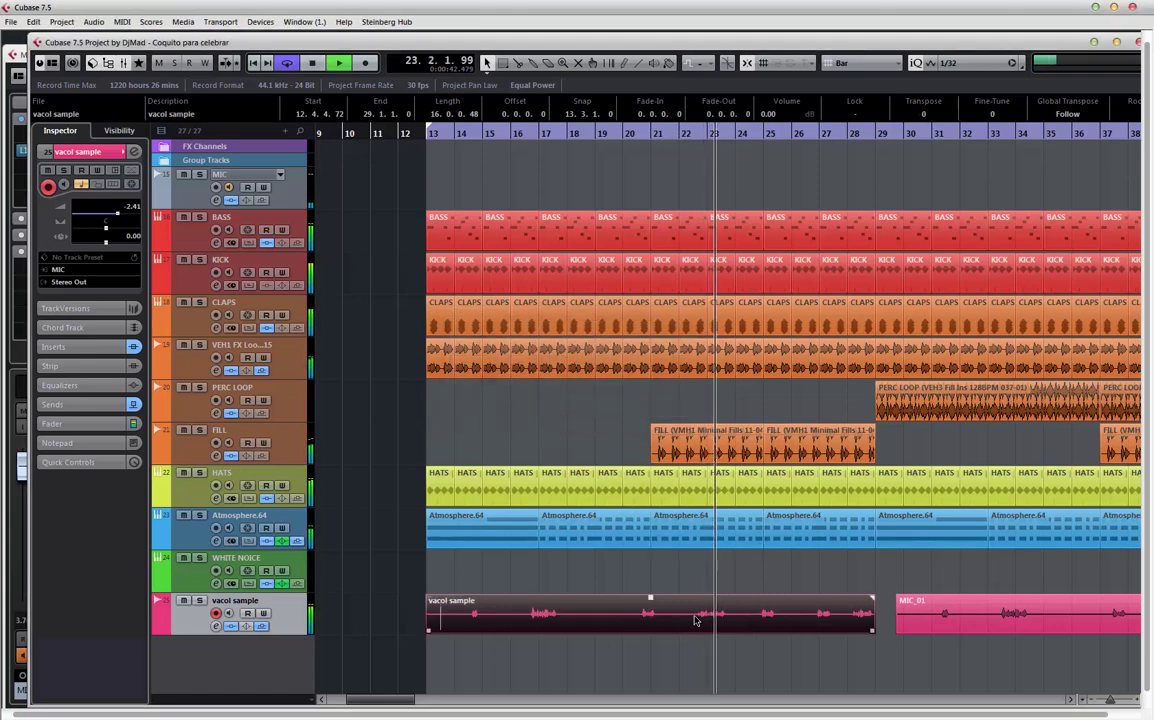
scroll(926, 116, "down", 5)
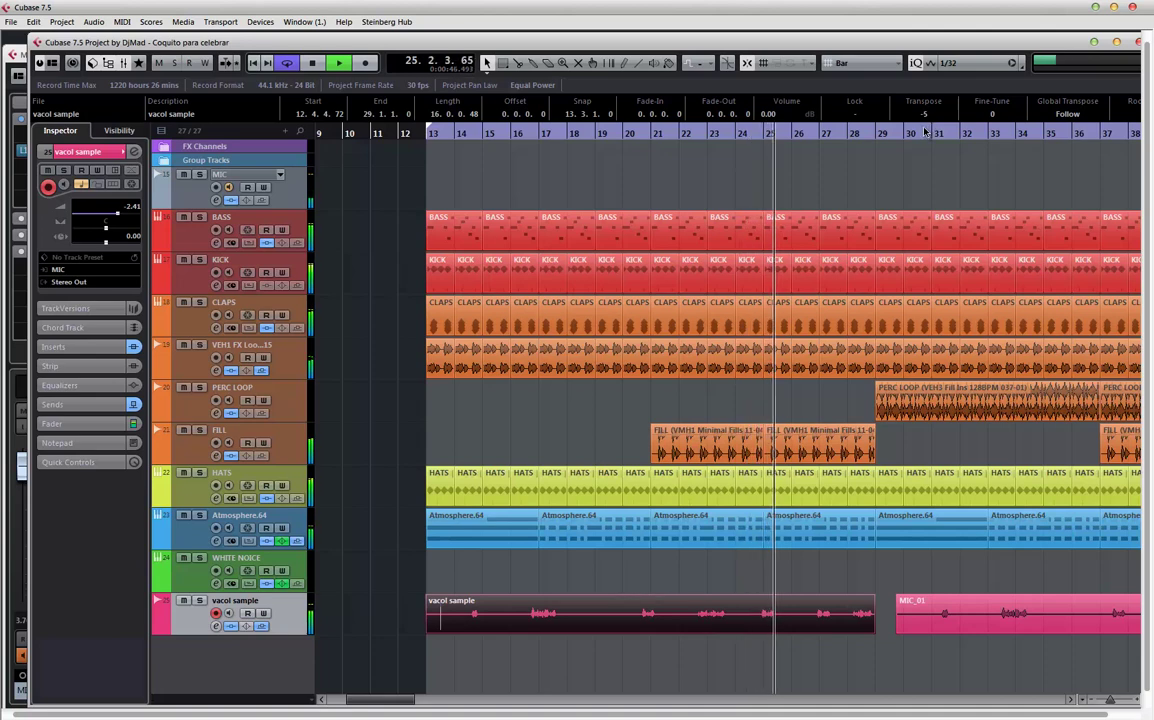
scroll(927, 129, "up", 1)
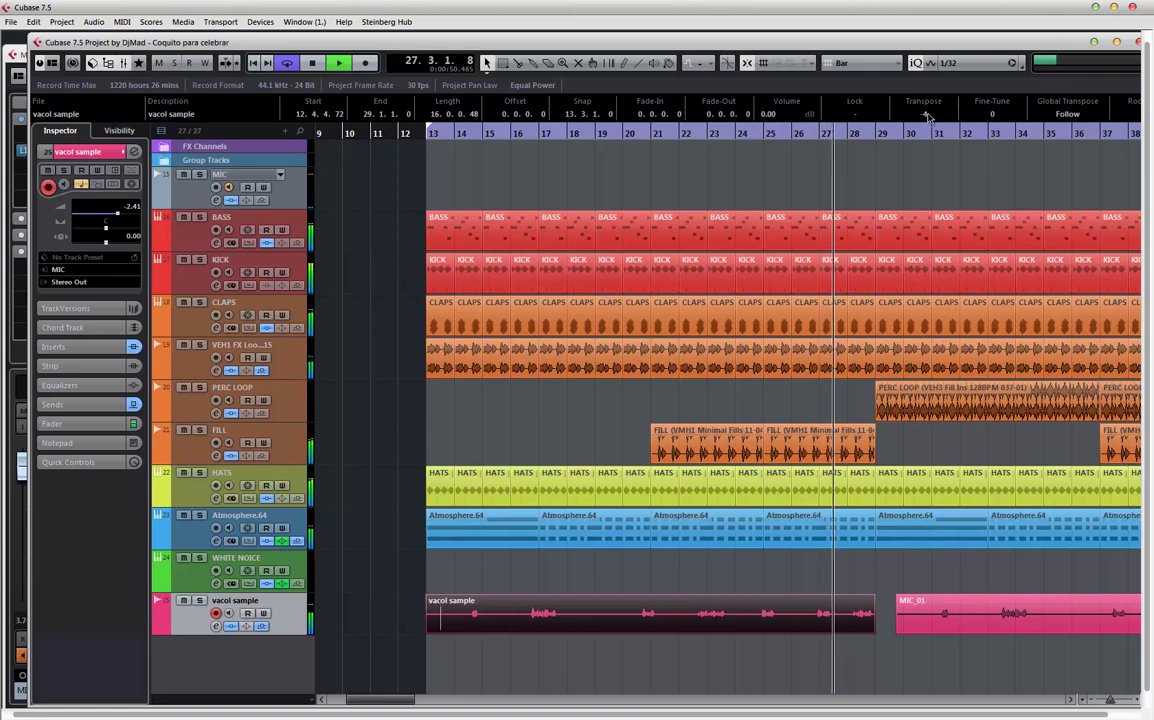
key("space")
- Audition the bounced vocal event from bar 14 with transpose values of -5, -3 and -4, replaying from bar 17
left_click(440, 136)
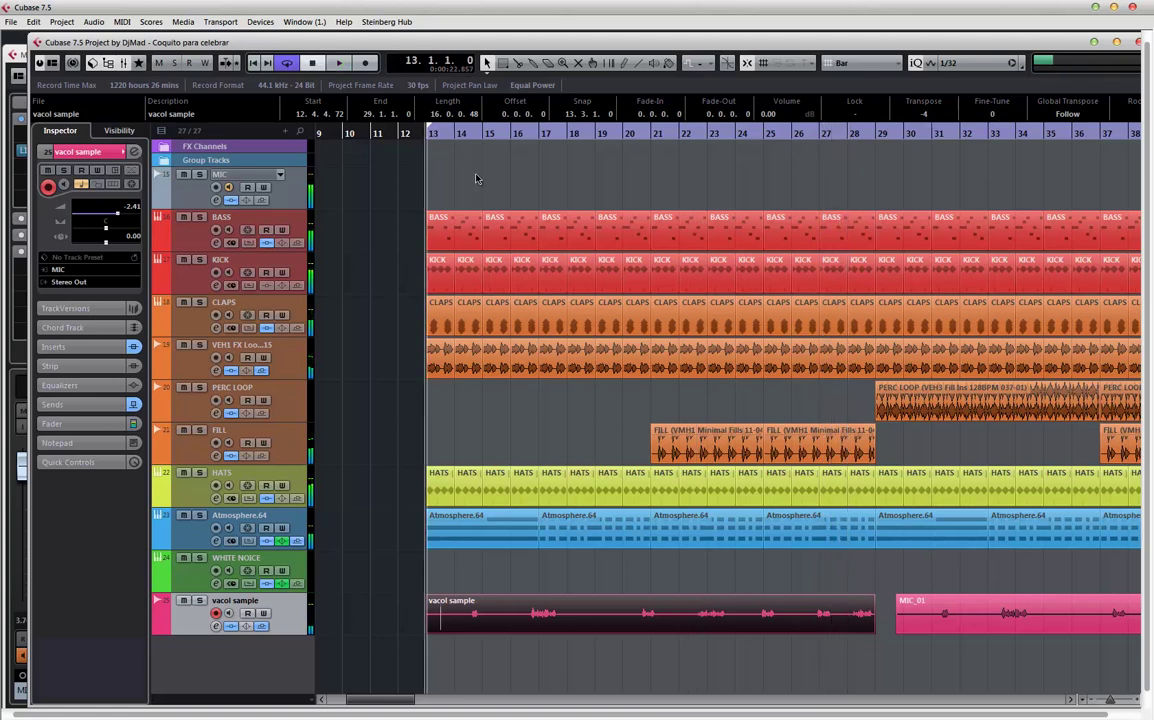
left_click(455, 136)
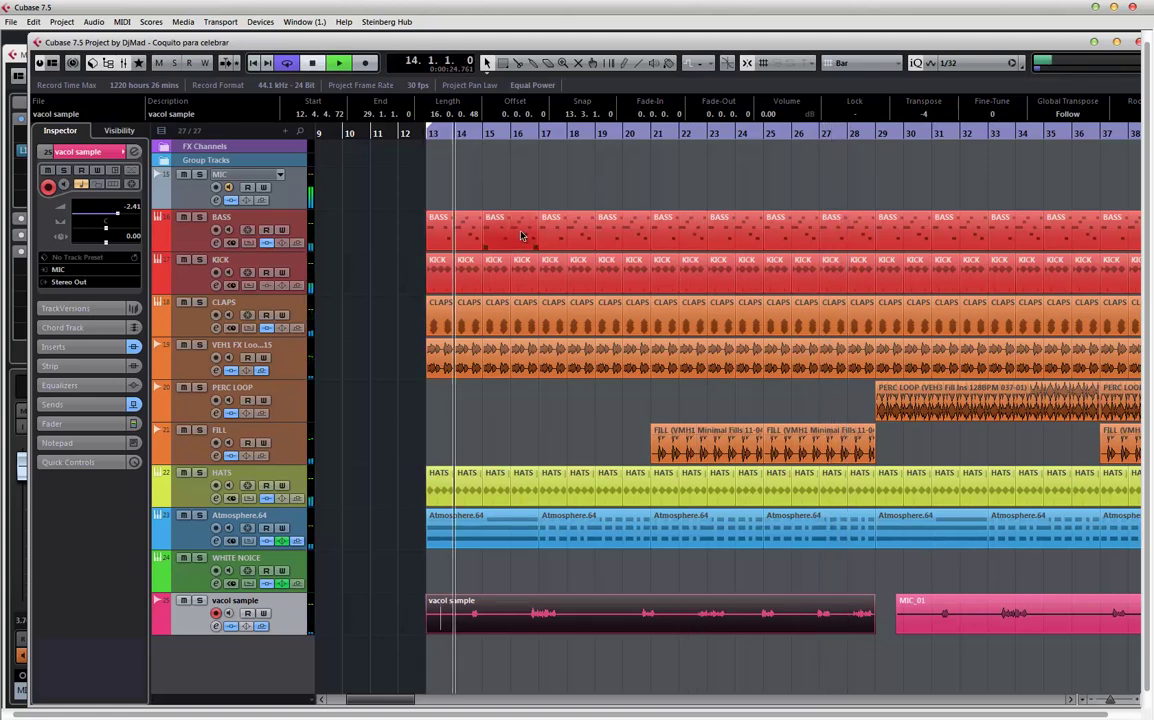
key("space")
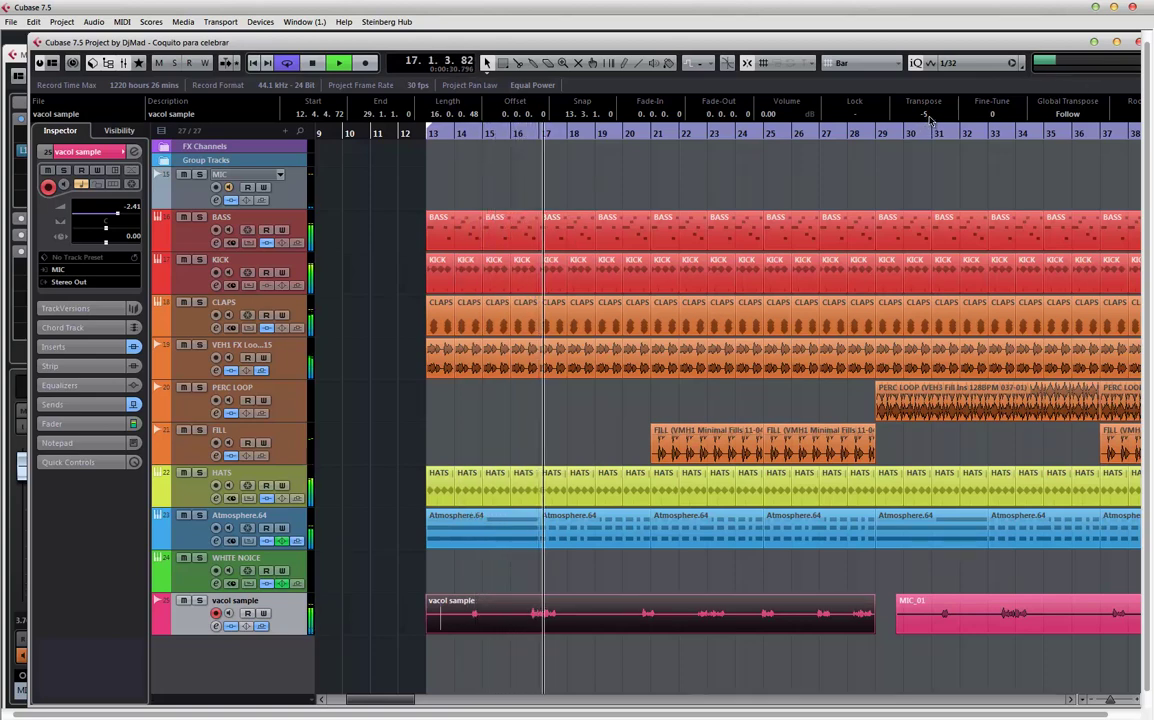
scroll(930, 117, "up", 2)
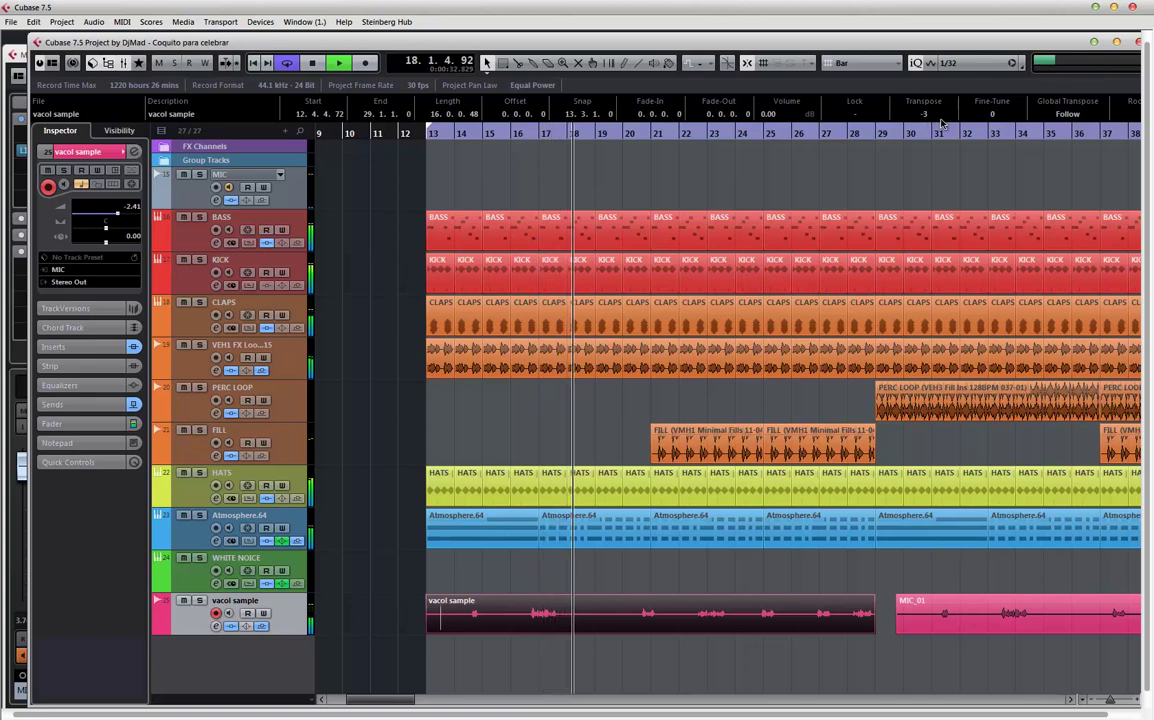
left_click(540, 133)
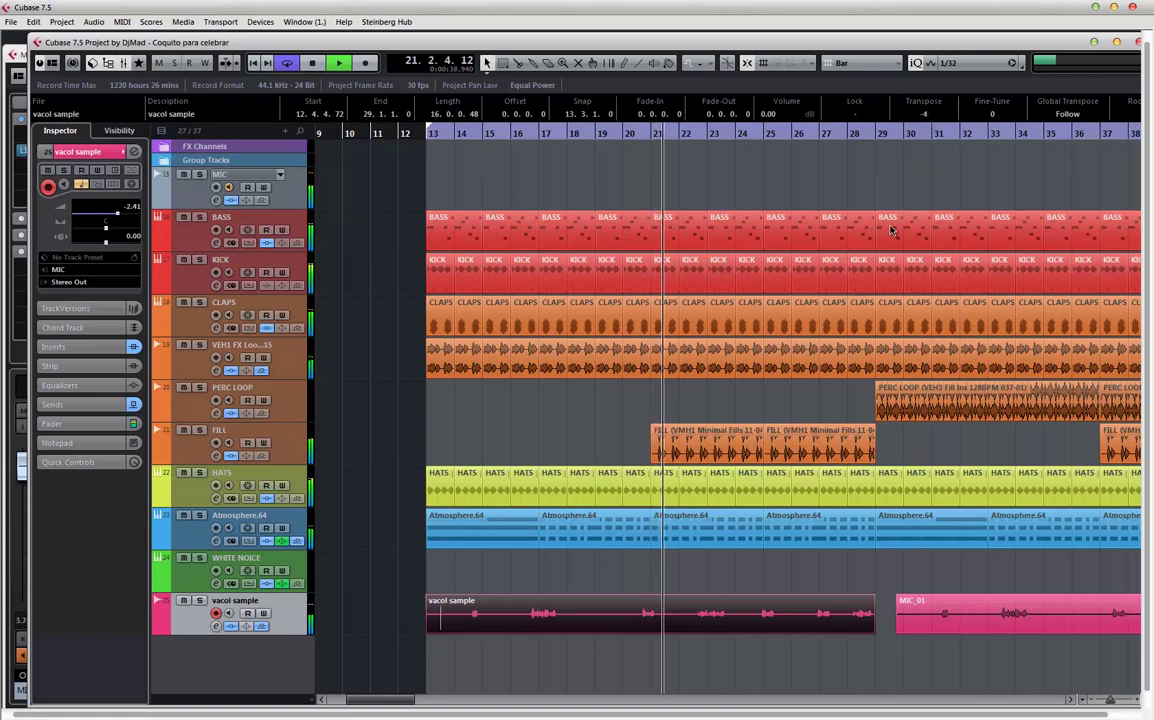
- Try transpose values of -7 and -8 on the MIC_01 copy while playing the arrangement from bar 17
left_click(960, 618)
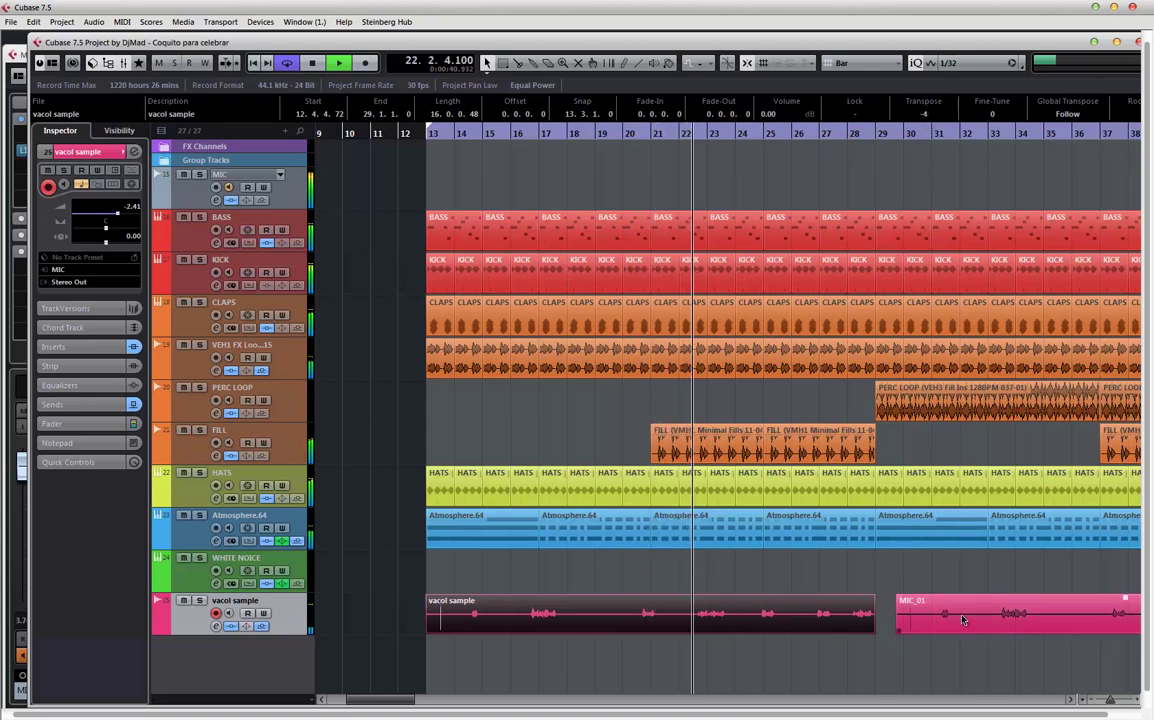
left_click(962, 620)
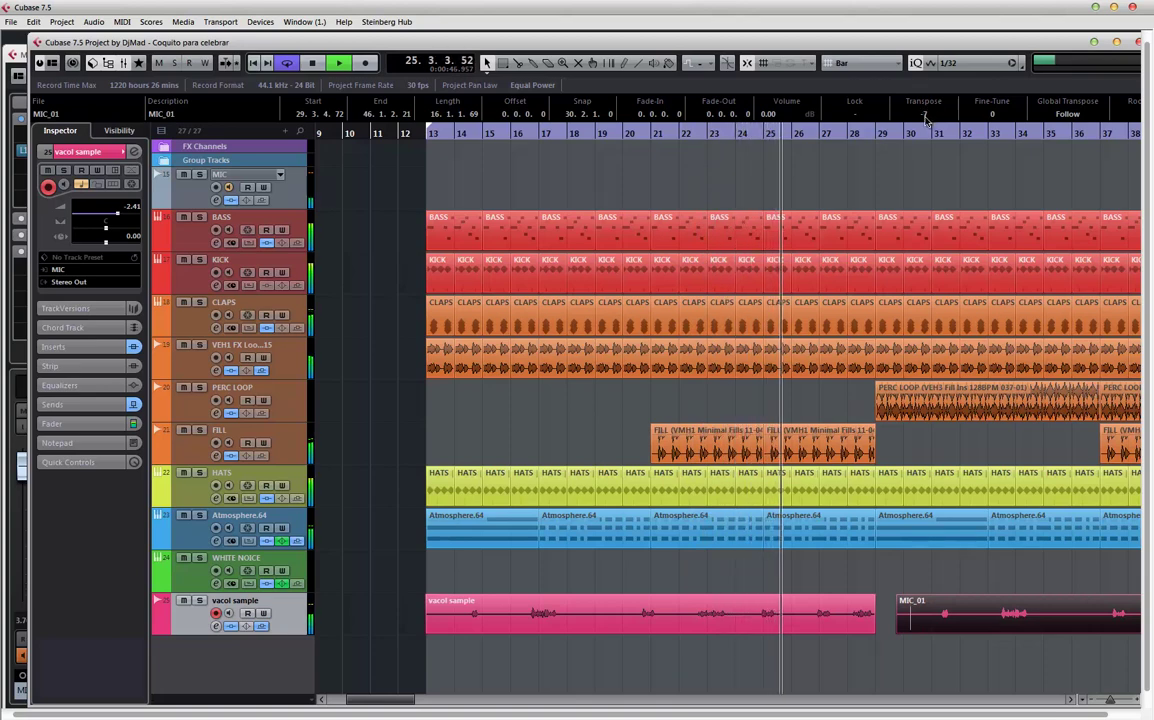
scroll(926, 115, "down", 7)
left_click(543, 135)
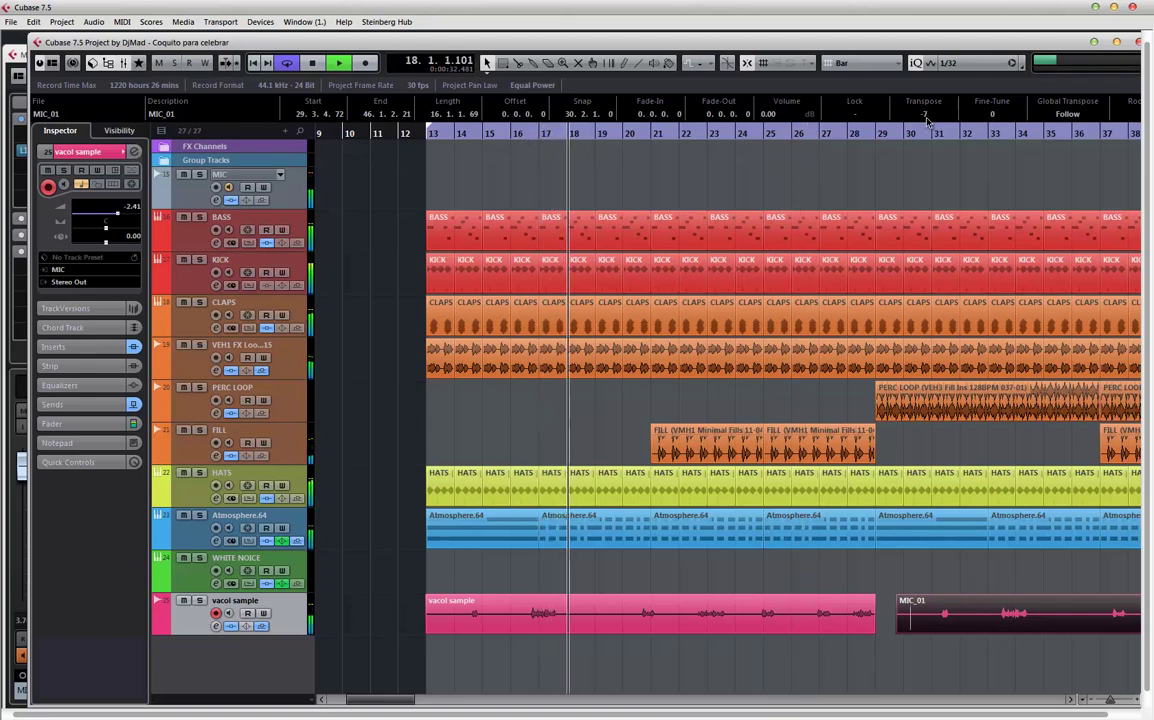
scroll(926, 115, "down", 1)
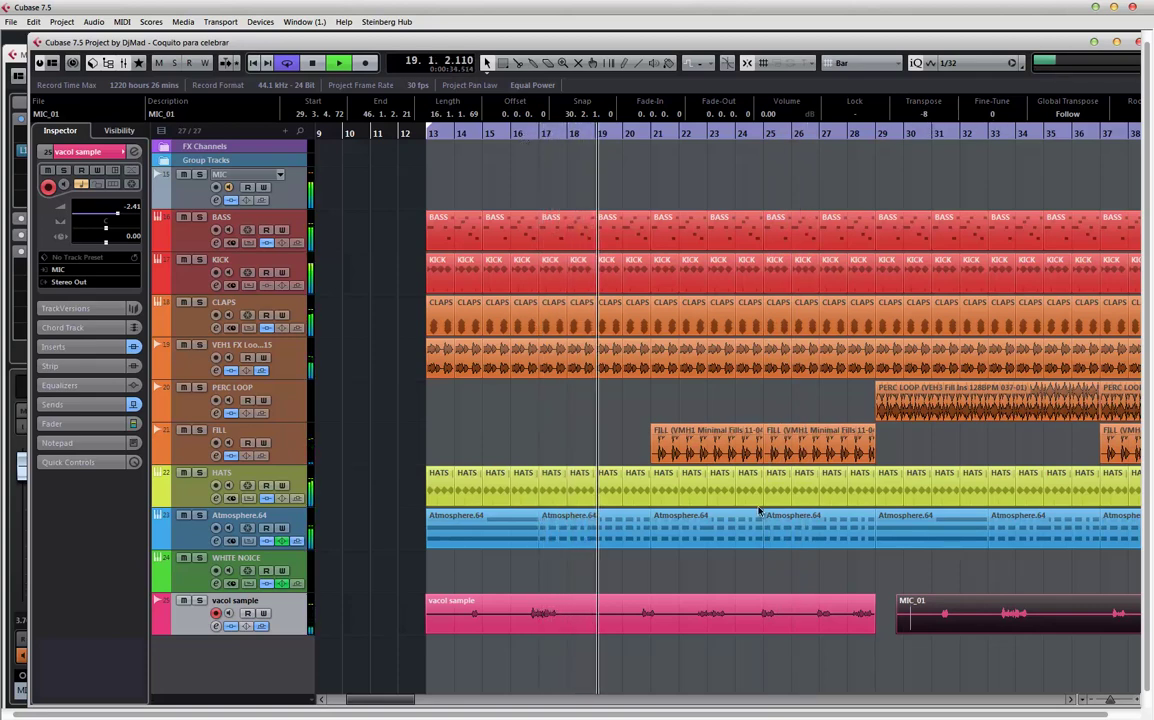
- Set the bounced vocal event's transpose to -5 and replay from about bar 16
left_click(760, 610)
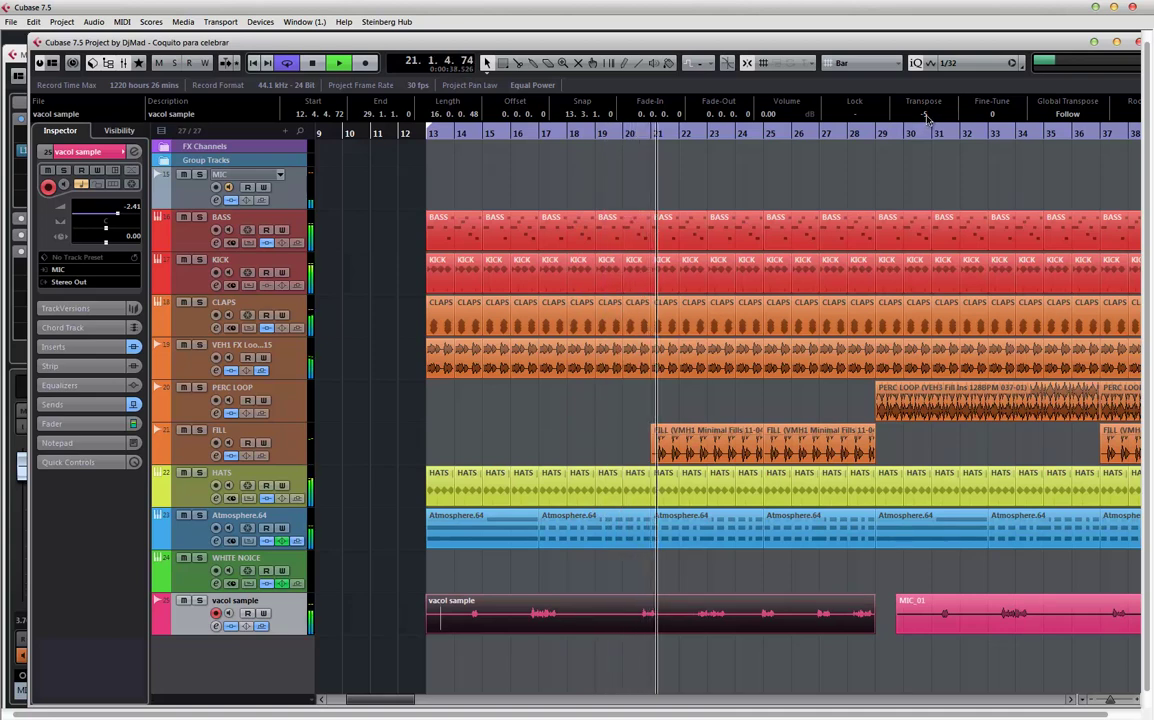
left_click(512, 134)
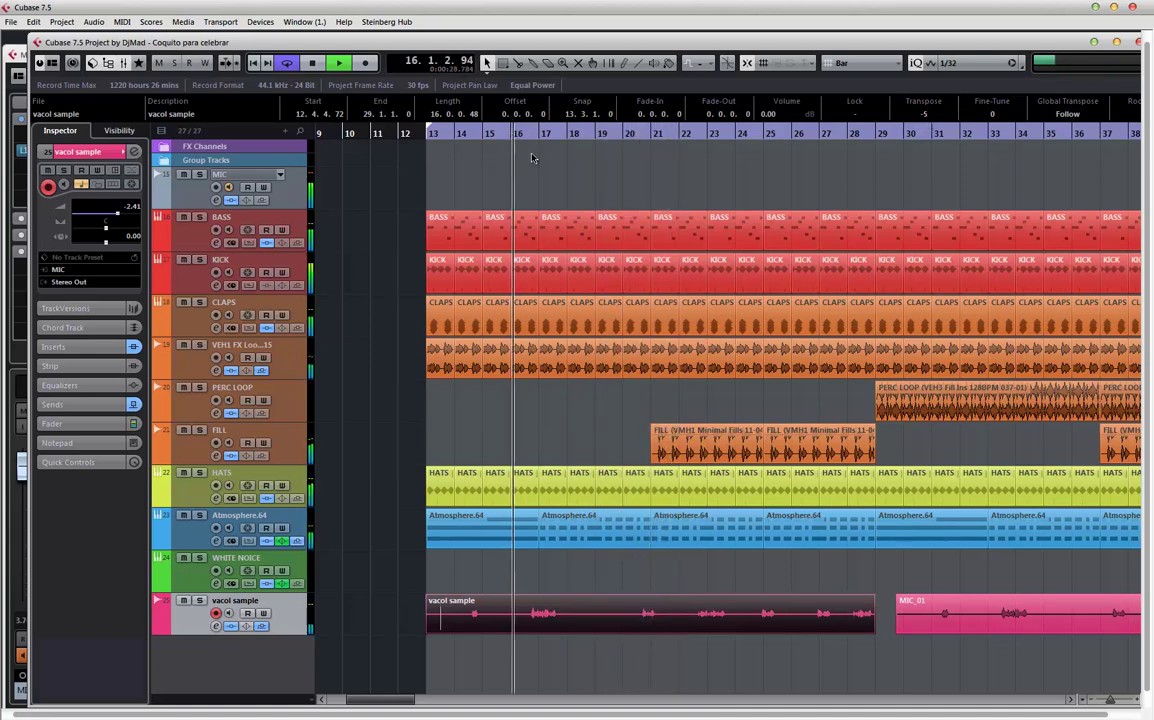
- Delete the MIC_01 copy after bar 29 and replay the arrangement from bar 13
left_click(970, 598)
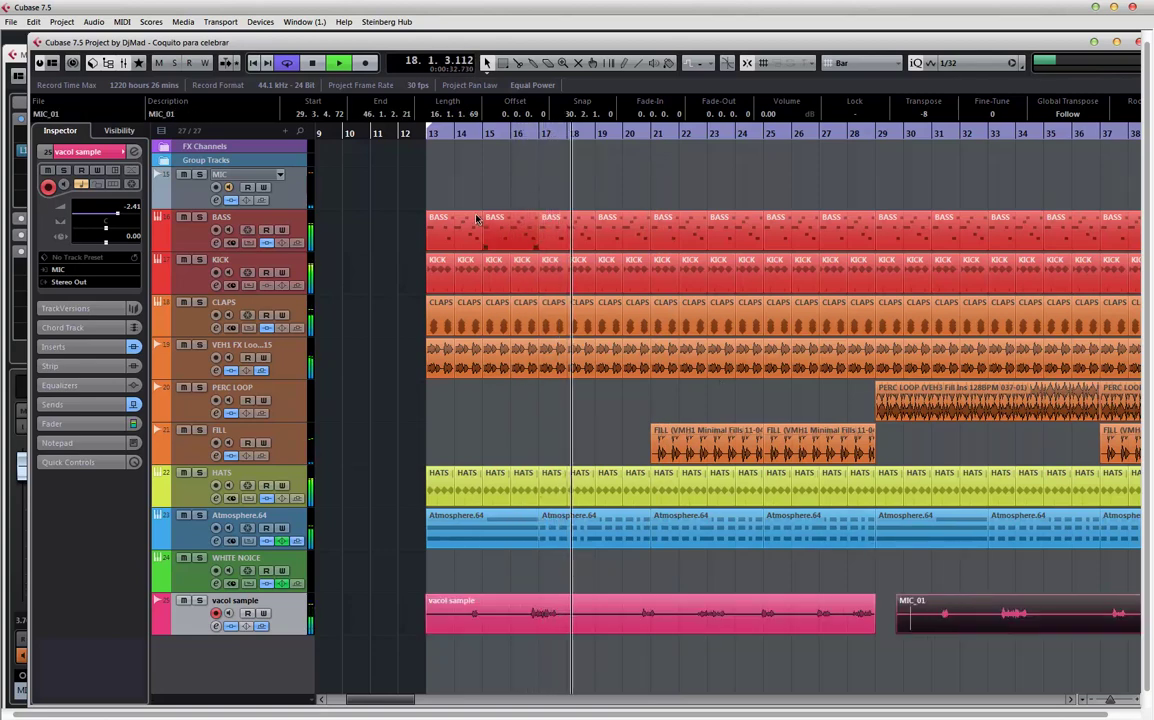
key("Delete")
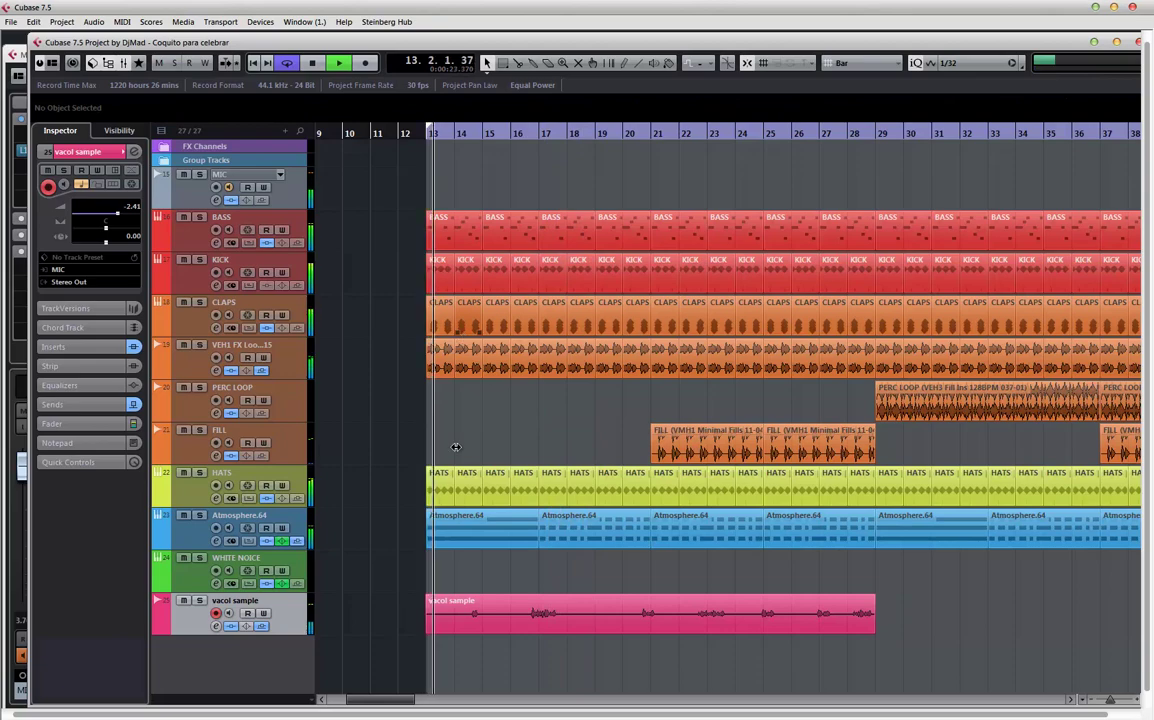
key("g")
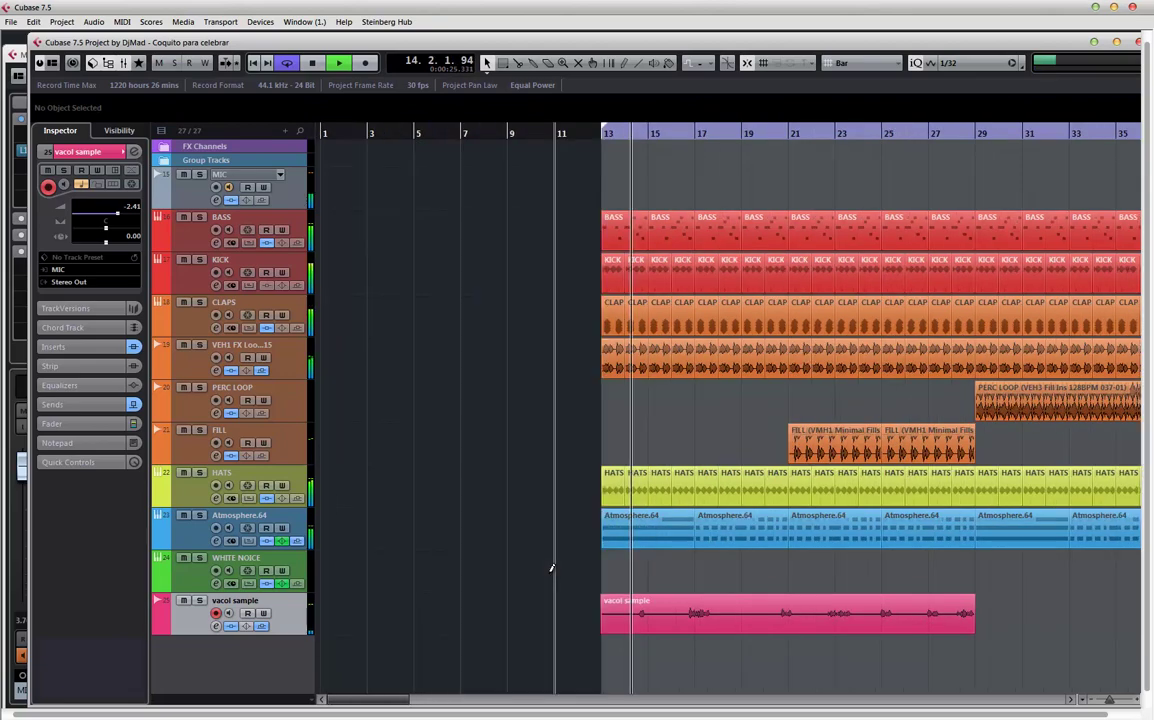
key("g")
key("h")
key("h")
key("h")
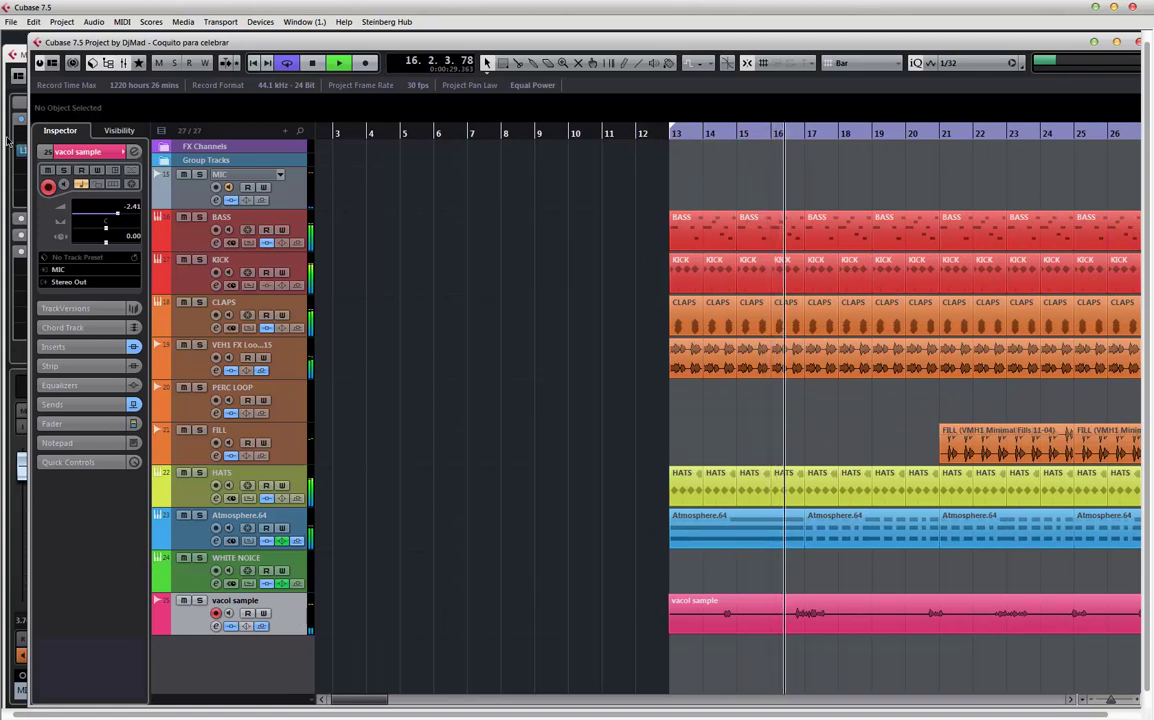
- Add a stereo FX channel with StereoDelay to the vacol sample channel's third send in the MixConsole and close the plug-in window
key("F3")
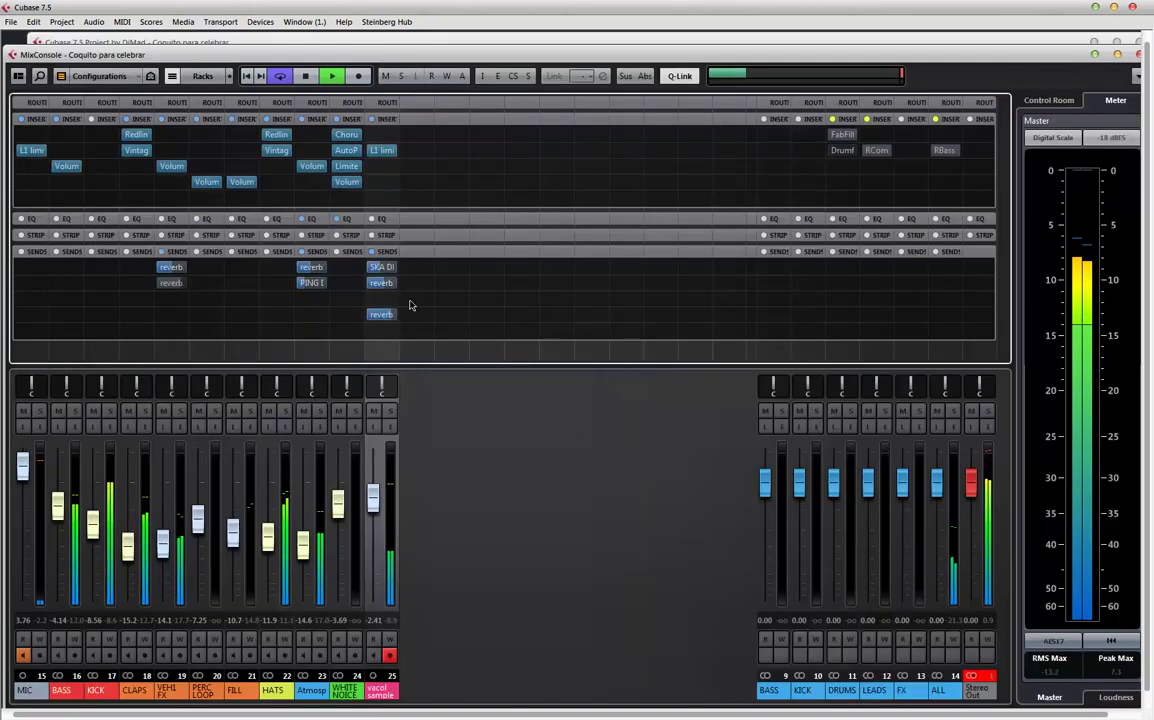
left_click_drag(386, 270, 391, 253)
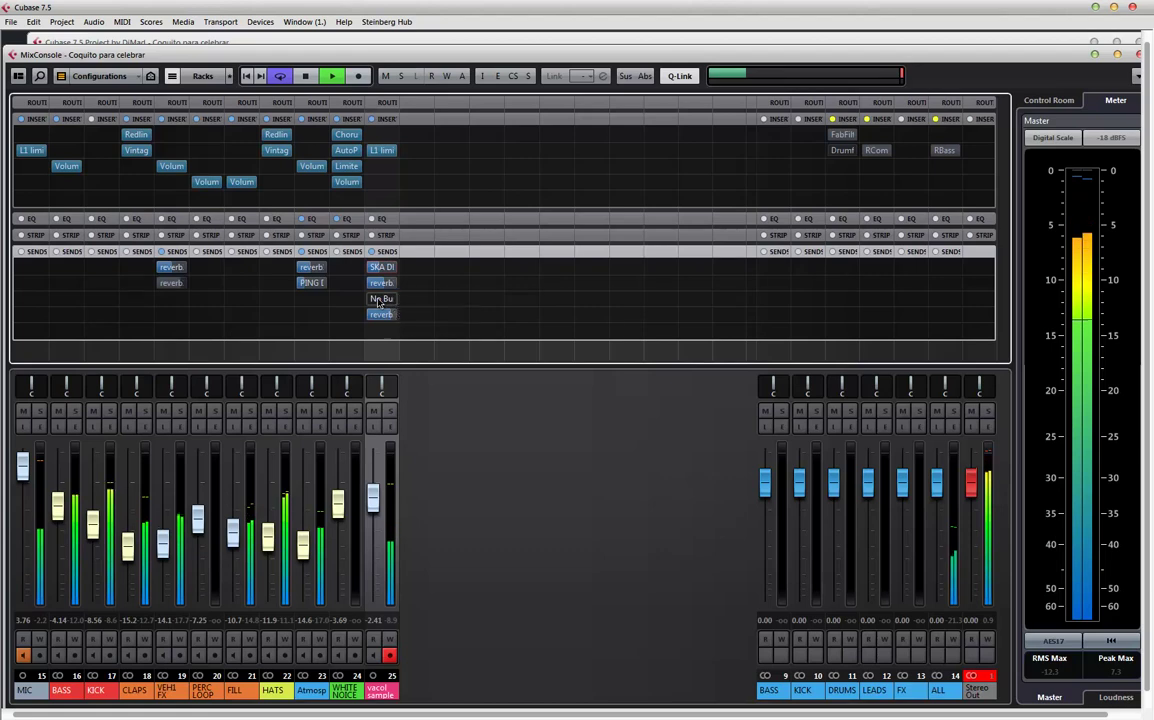
right_click(380, 300)
left_click(428, 421)
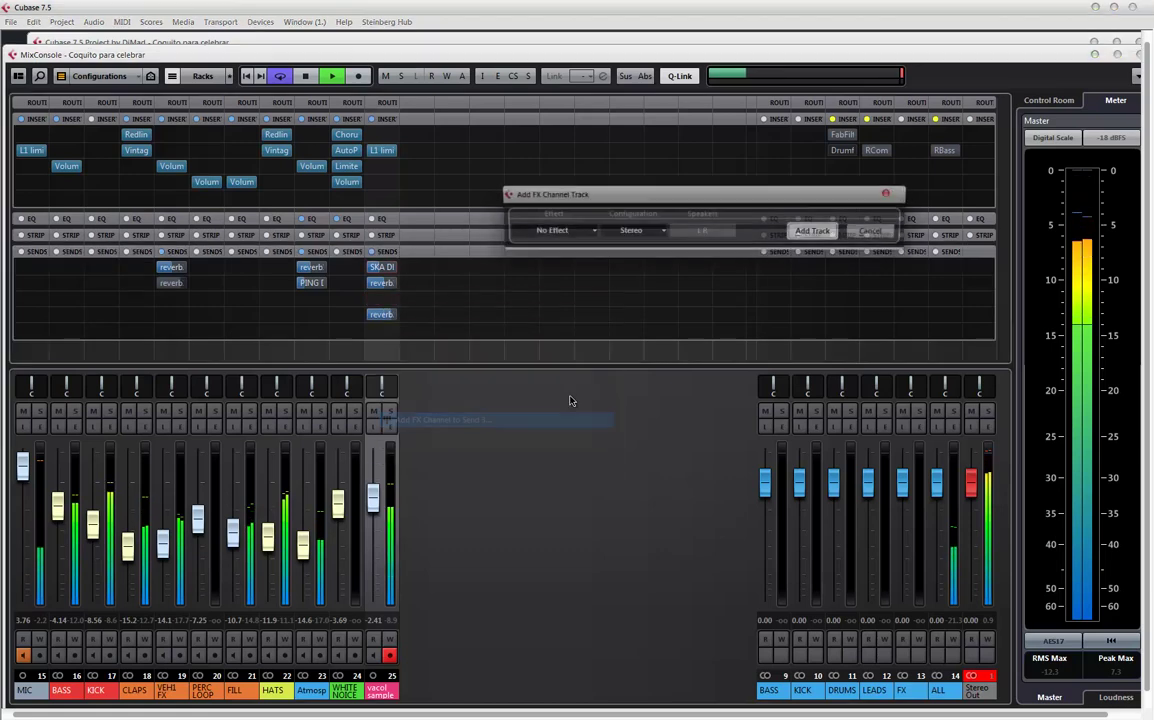
left_click(556, 232)
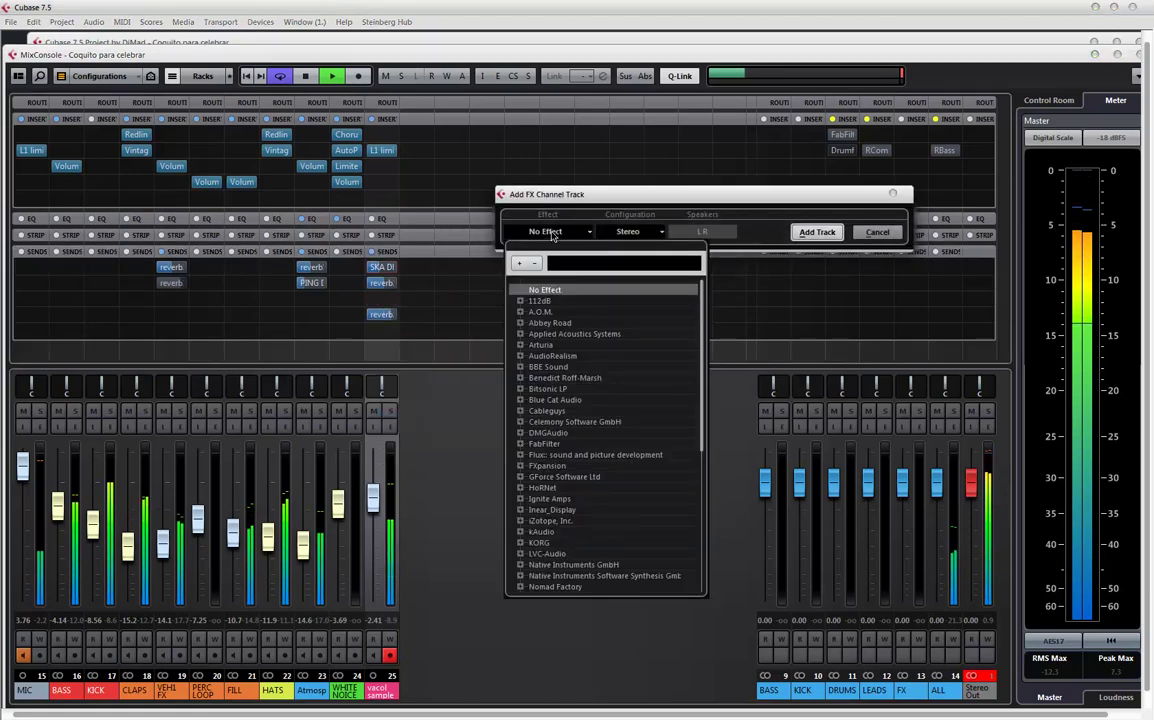
type("delay")
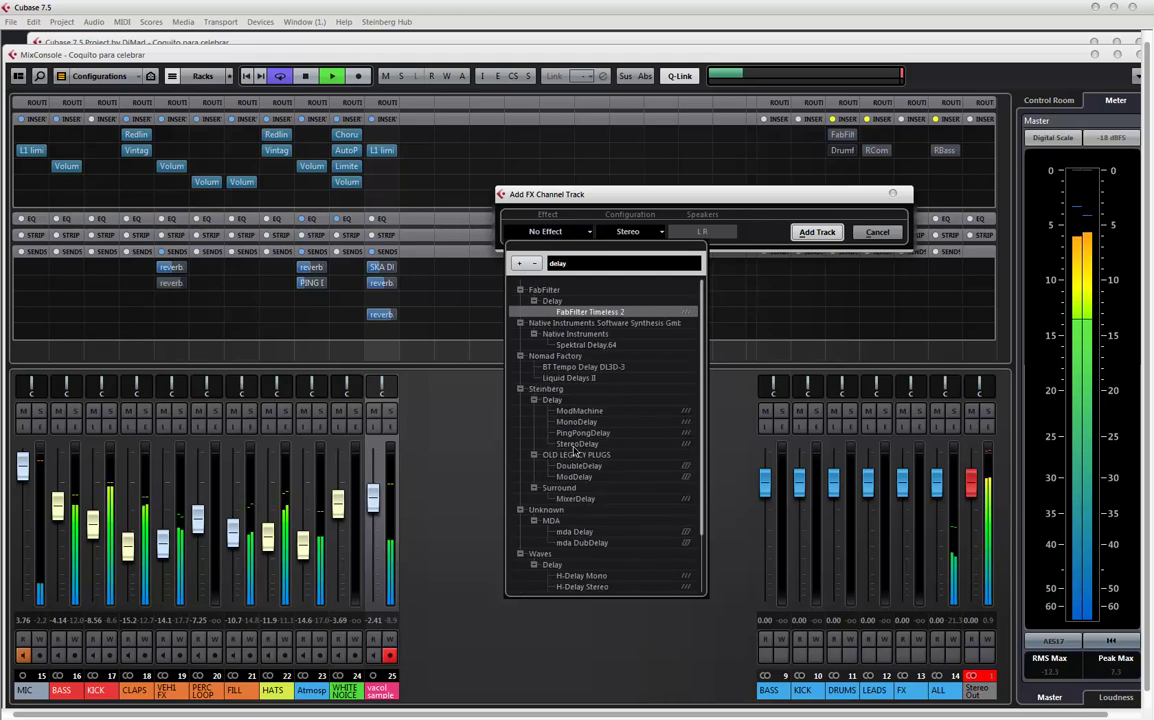
left_click(577, 444)
key("Return")
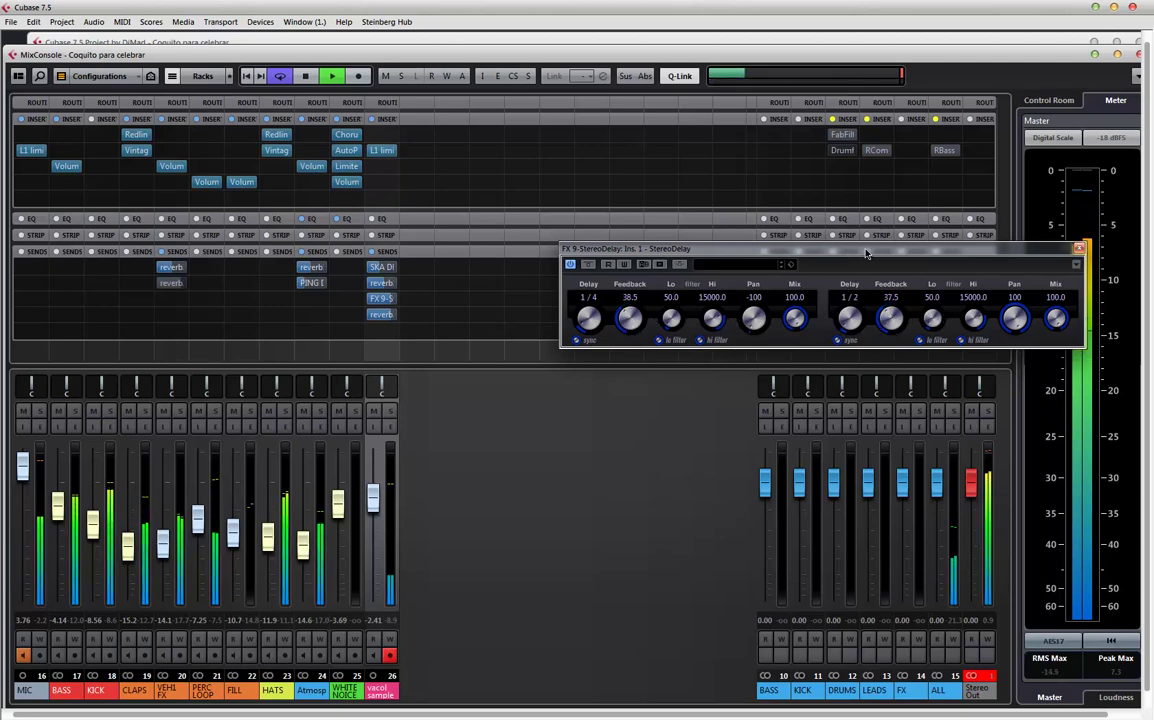
left_click_drag(866, 253, 715, 253)
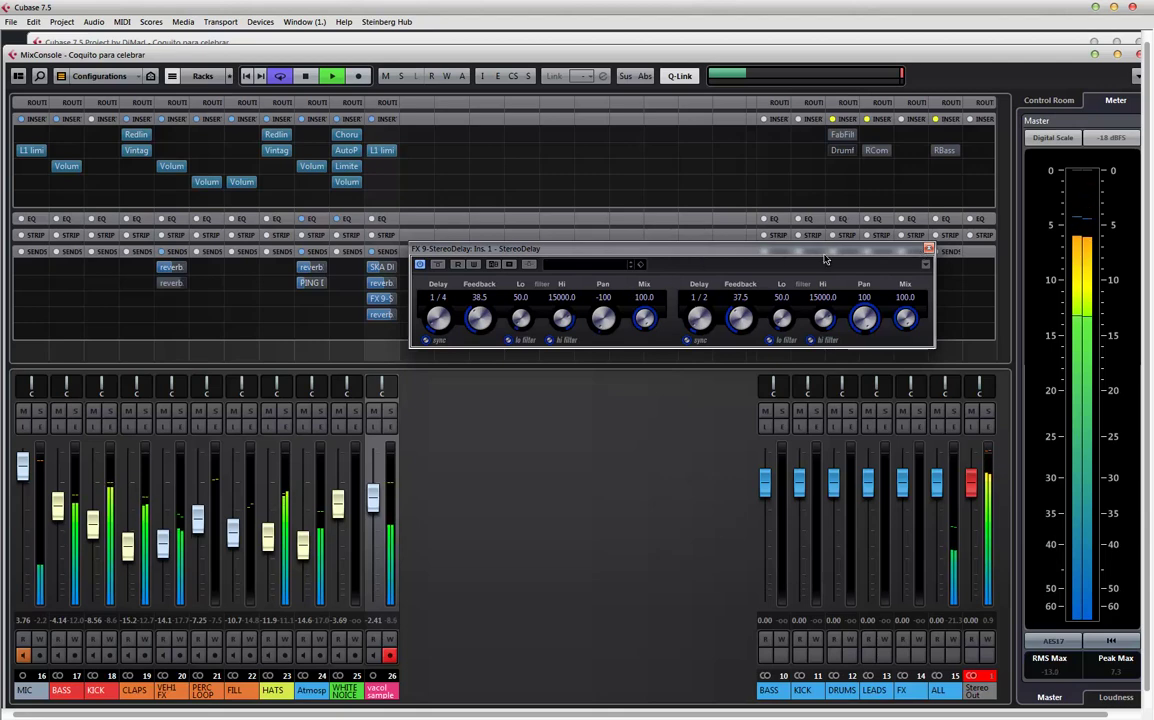
left_click(928, 250)
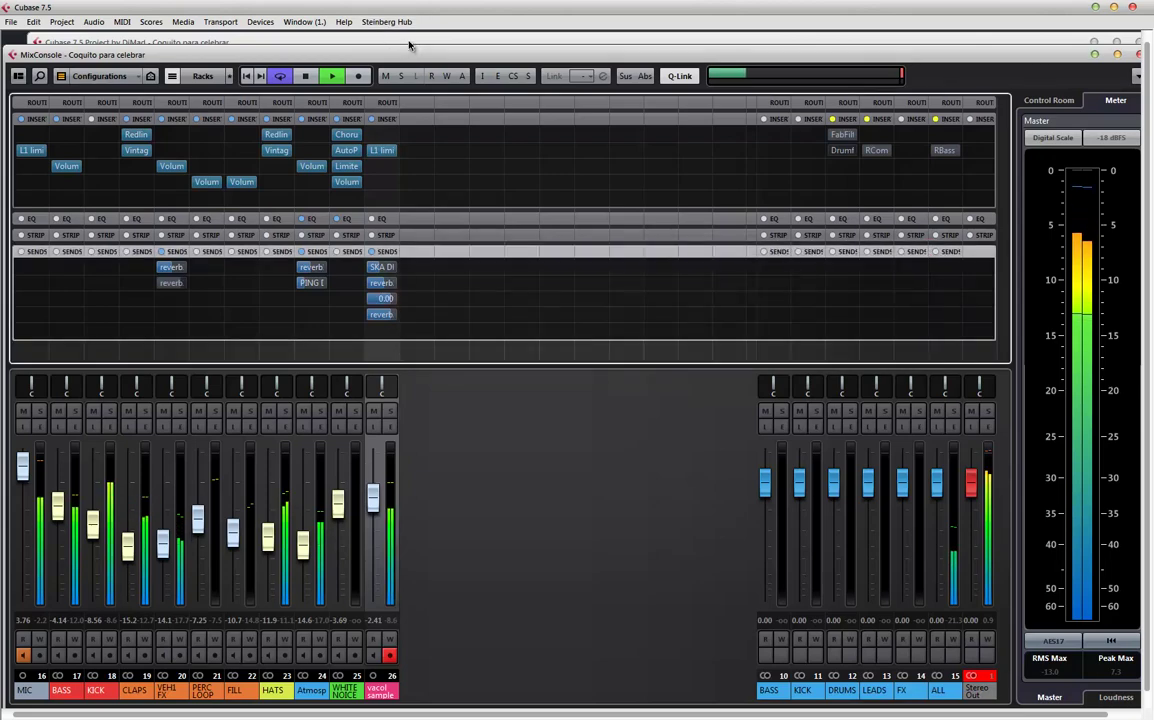
- Open the vacol sample channel settings from the project window and show the level automation track for the FX 9-StereoDelay send
left_click(410, 43)
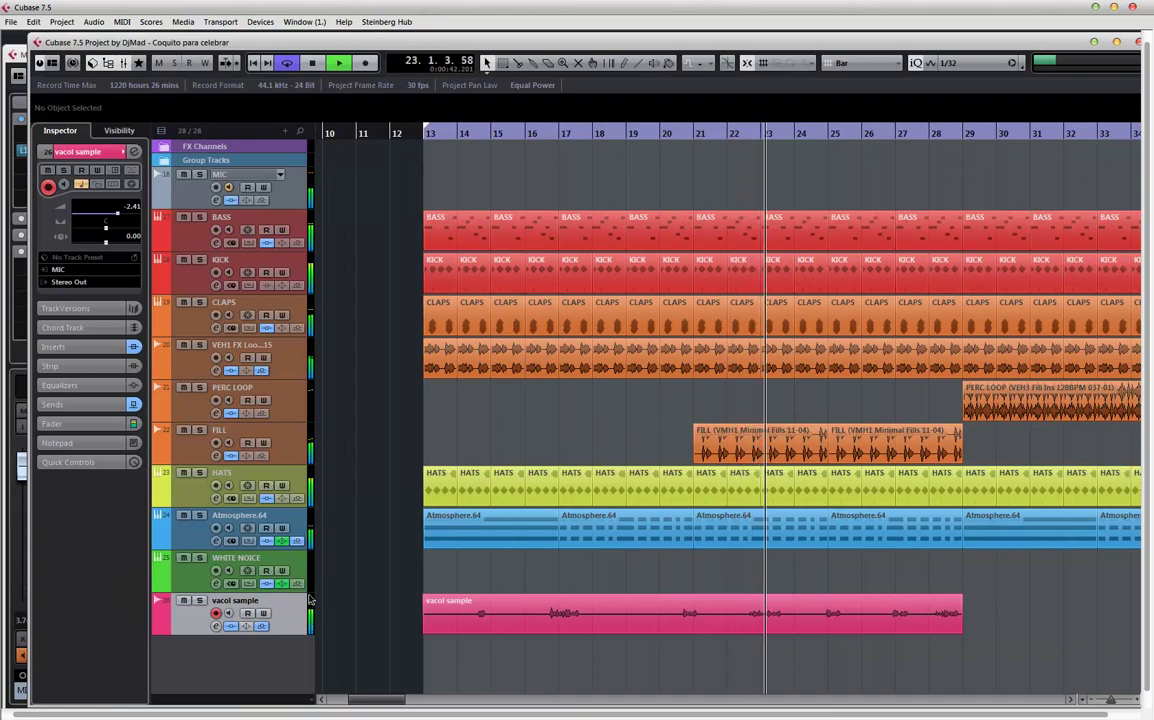
left_click(216, 626)
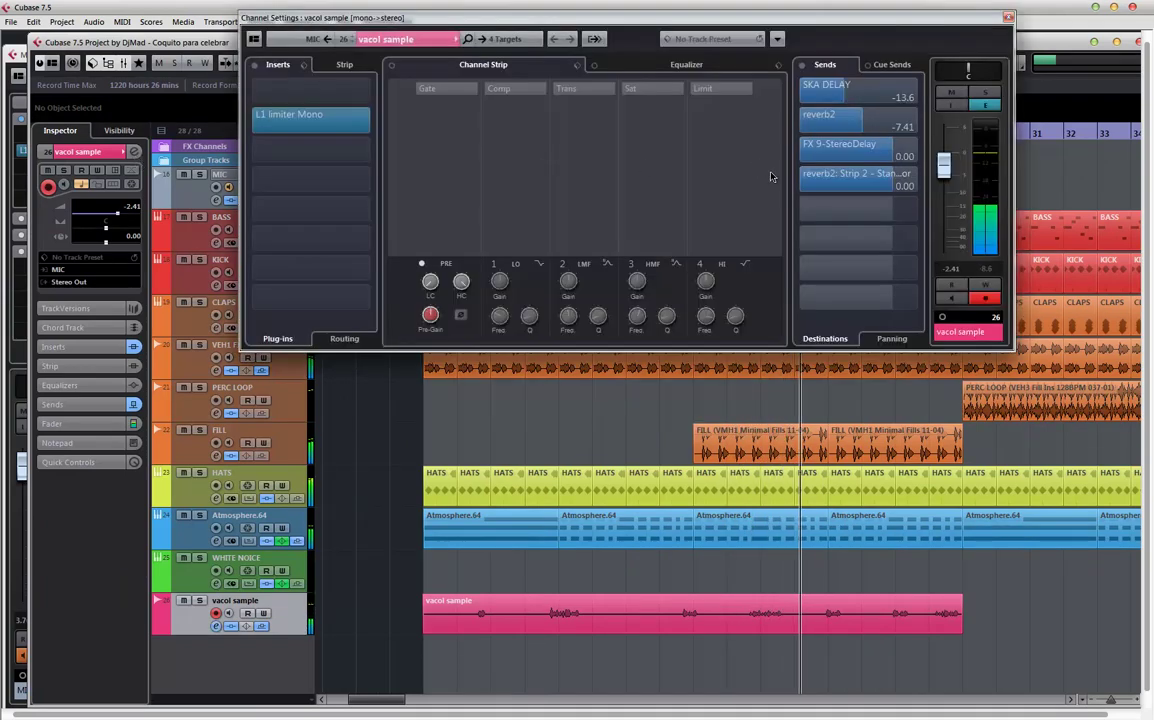
right_click(857, 178)
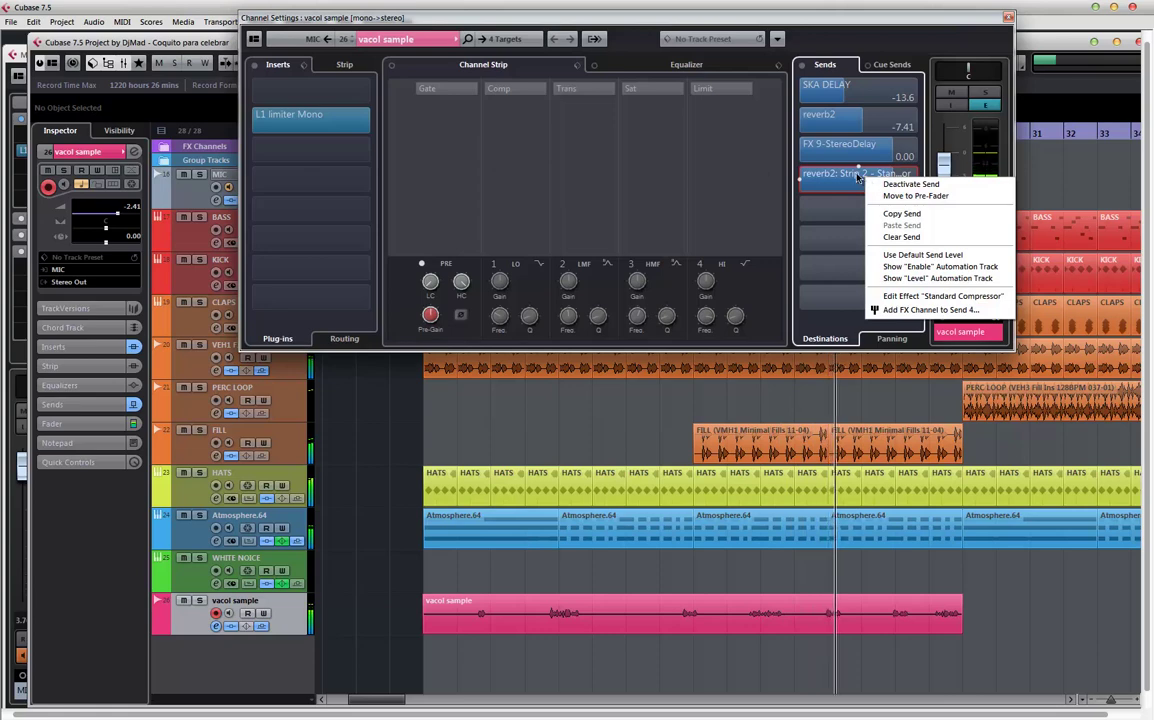
left_click(827, 180)
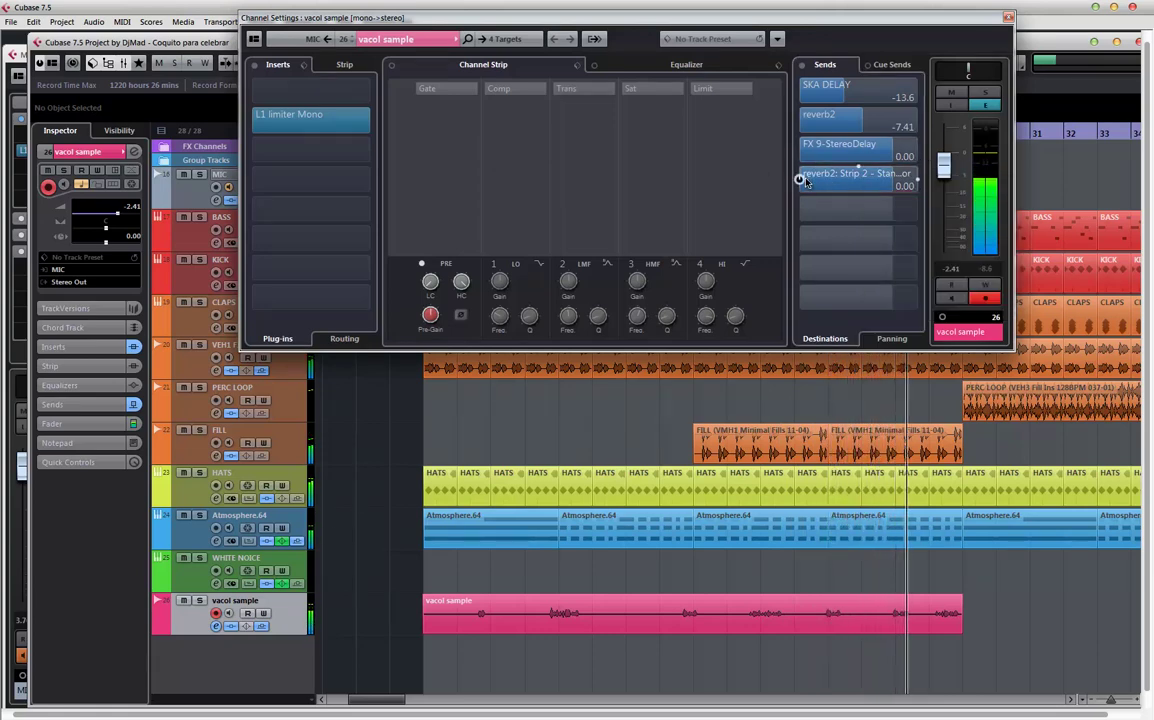
right_click(883, 150)
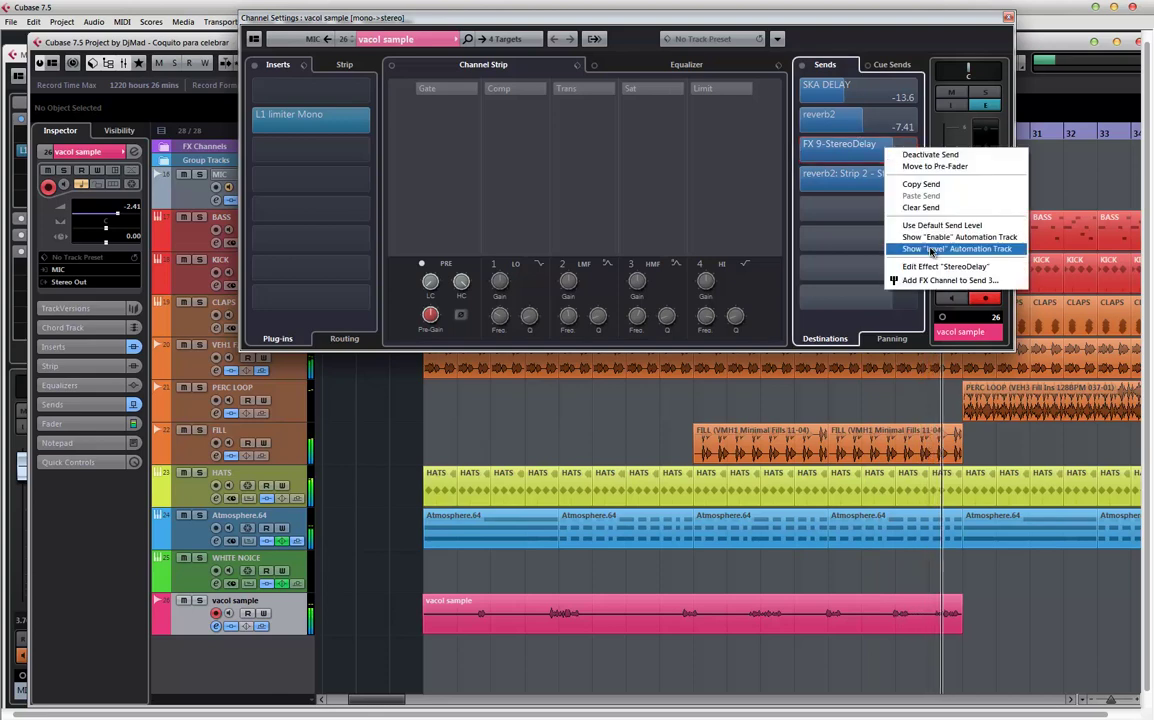
left_click(930, 248)
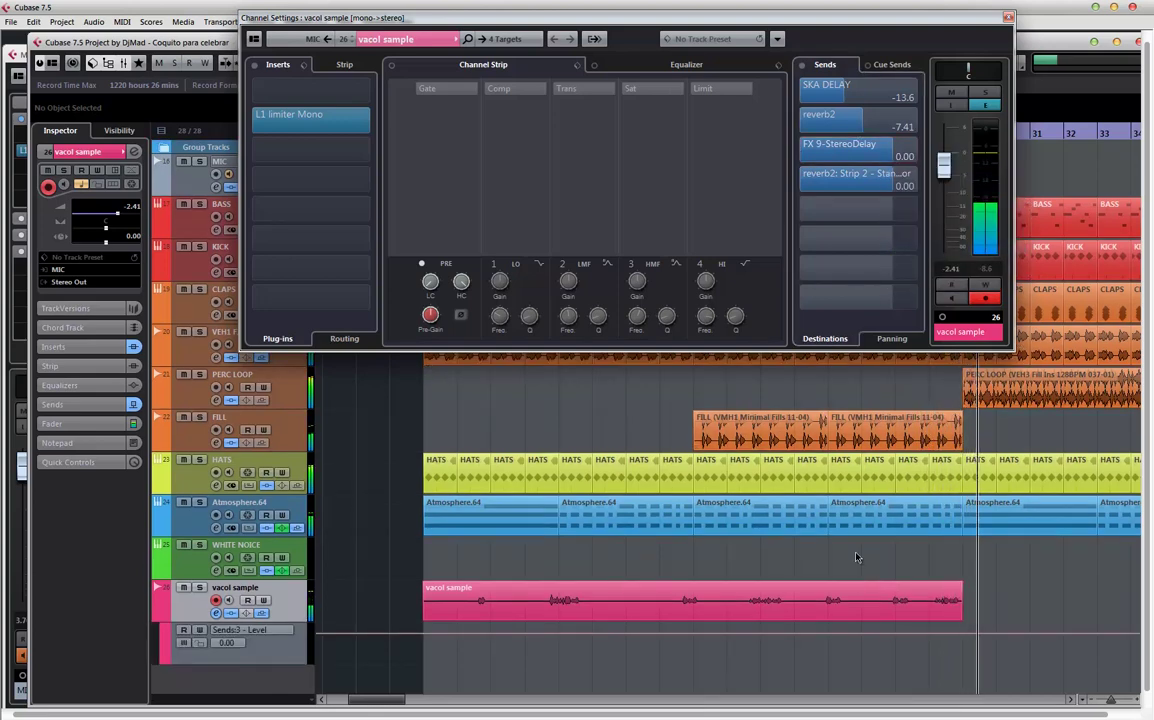
- Set the loop range to the vacol sample event and enlarge the tracks to work on its send level automation lane
left_click(898, 601)
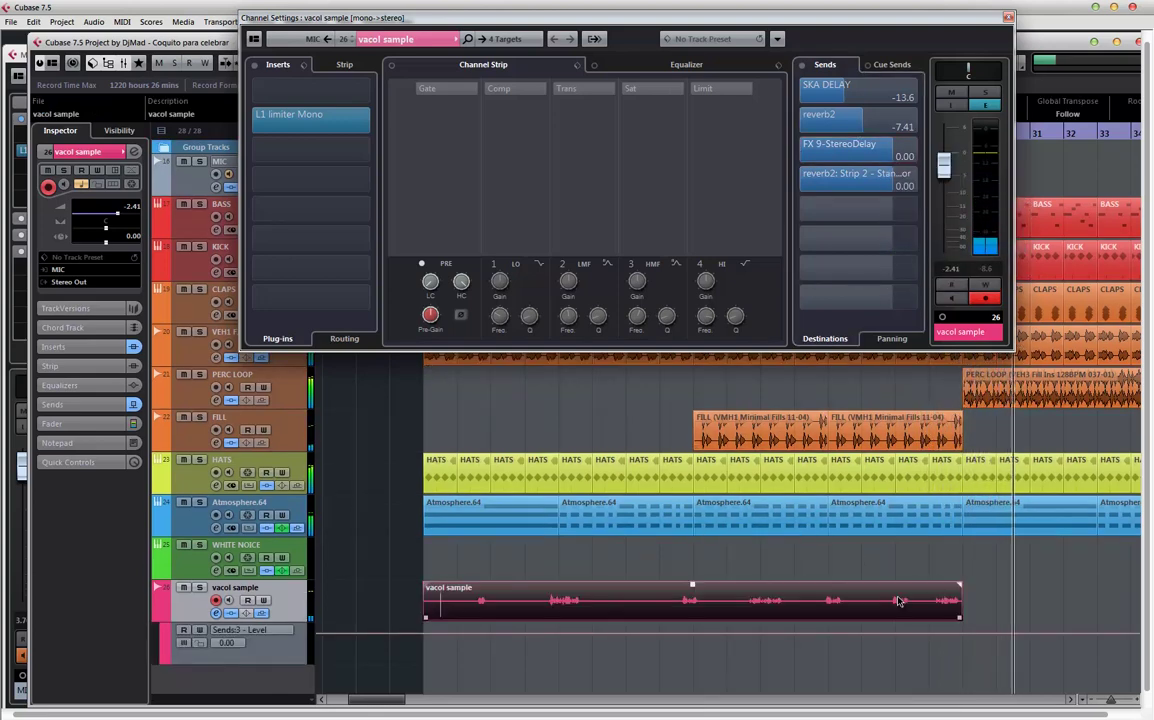
key("p")
key("shift+h")
key("shift+h")
key("shift+h")
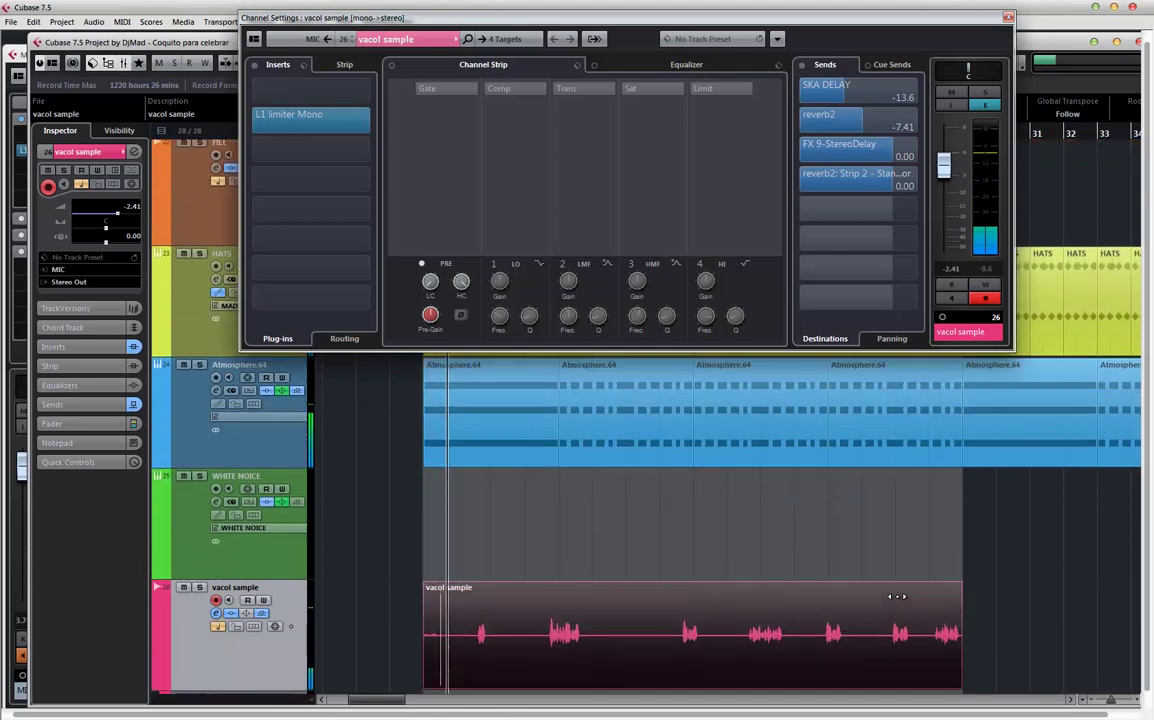
scroll(610, 505, "down", 3)
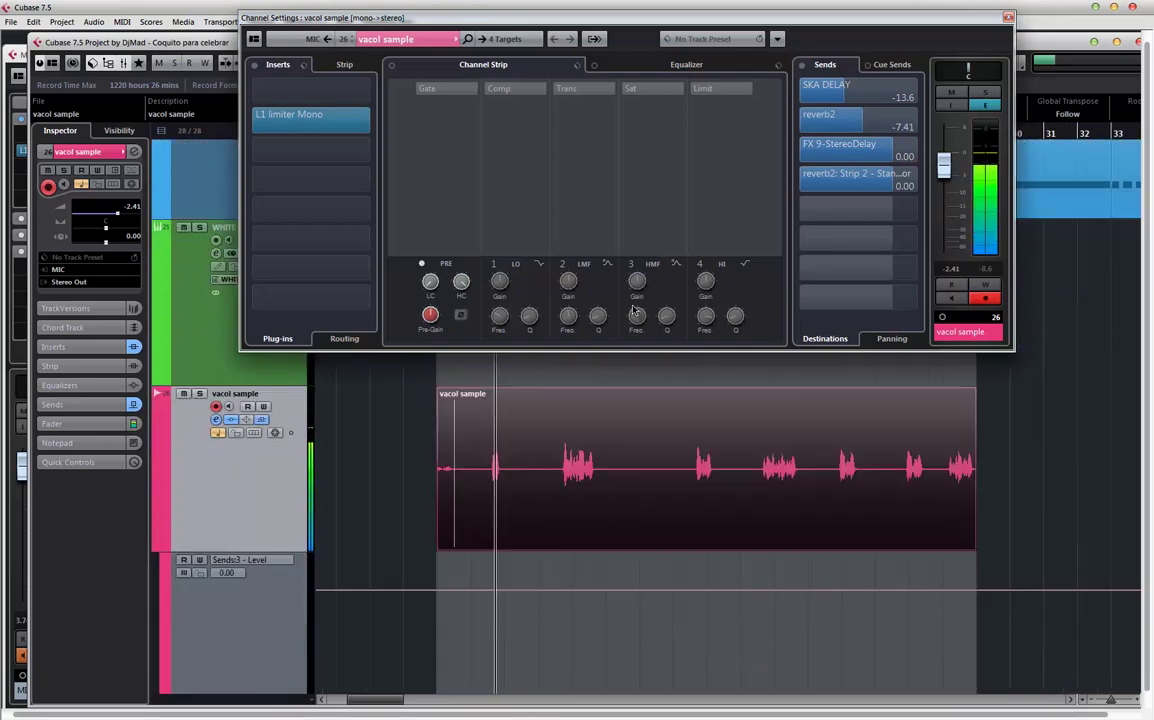
- Automate the vacol sample's StereoDelay send level from -0.40 at about bar 15 down to -oo just before bar 16
left_click(520, 541)
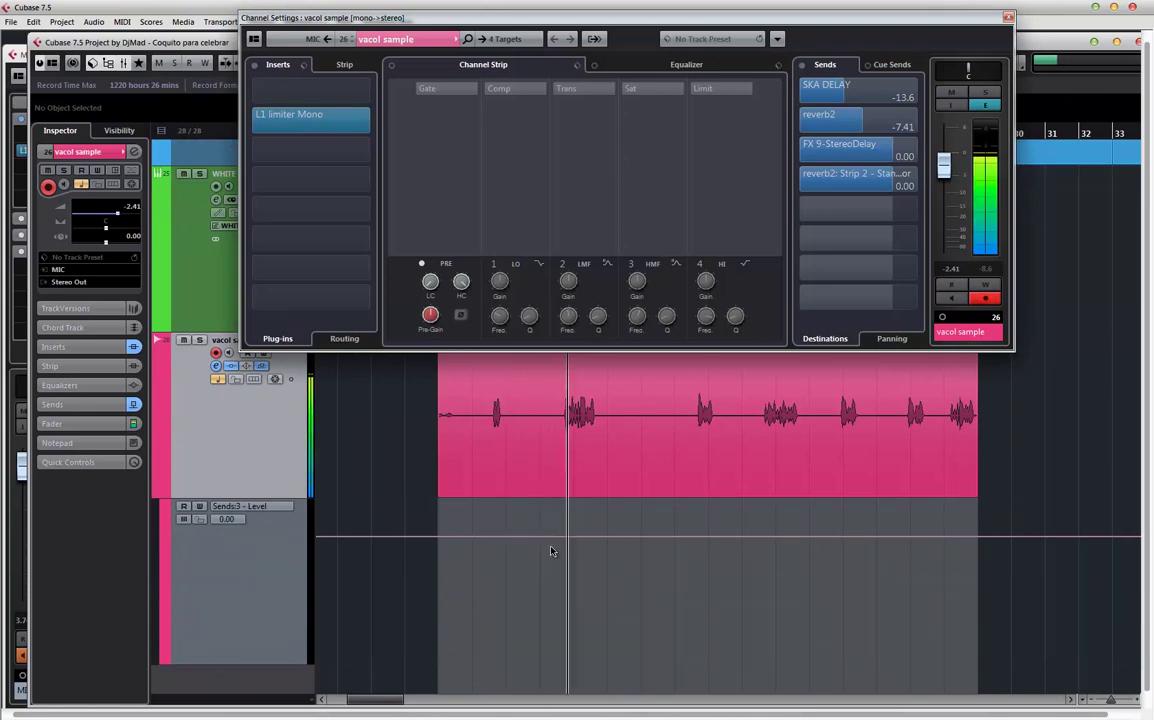
right_click(521, 521)
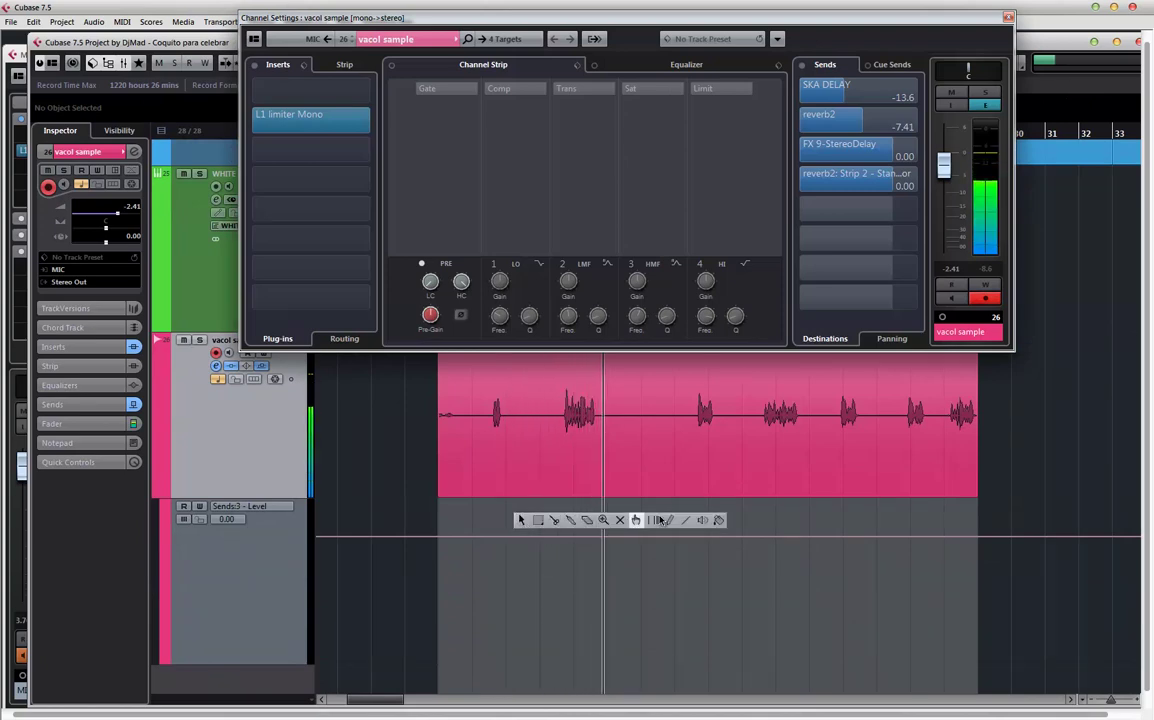
left_click(570, 520)
left_click(525, 539)
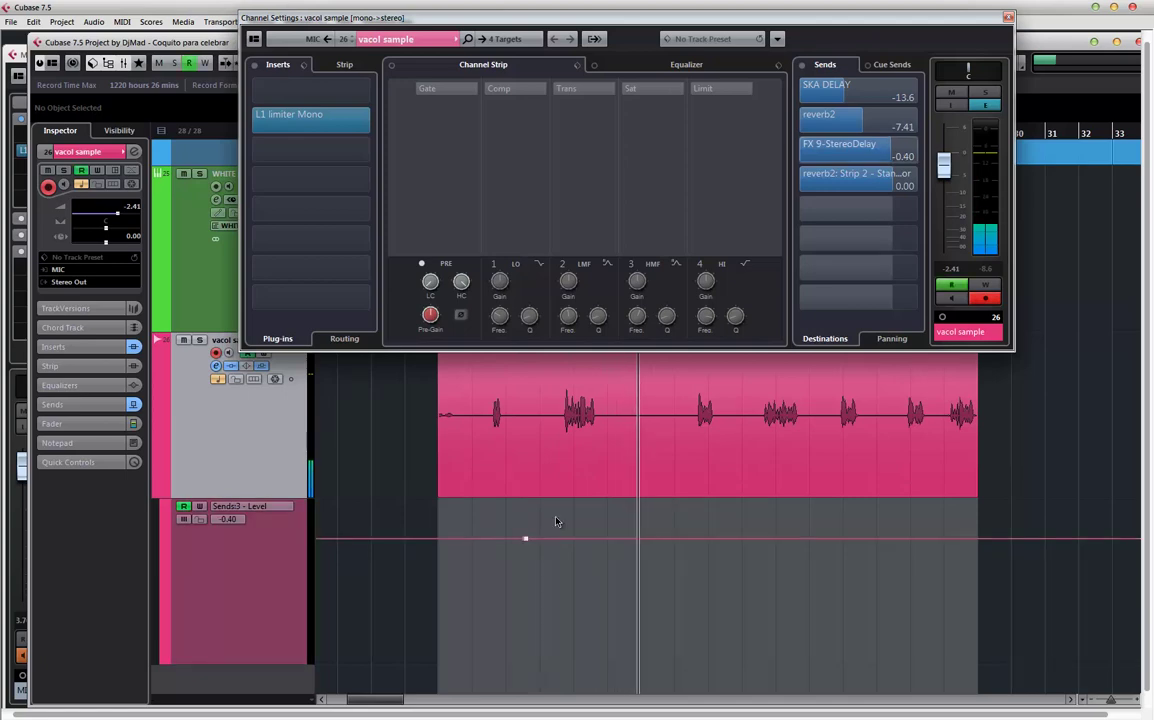
key("Delete")
left_click(511, 540)
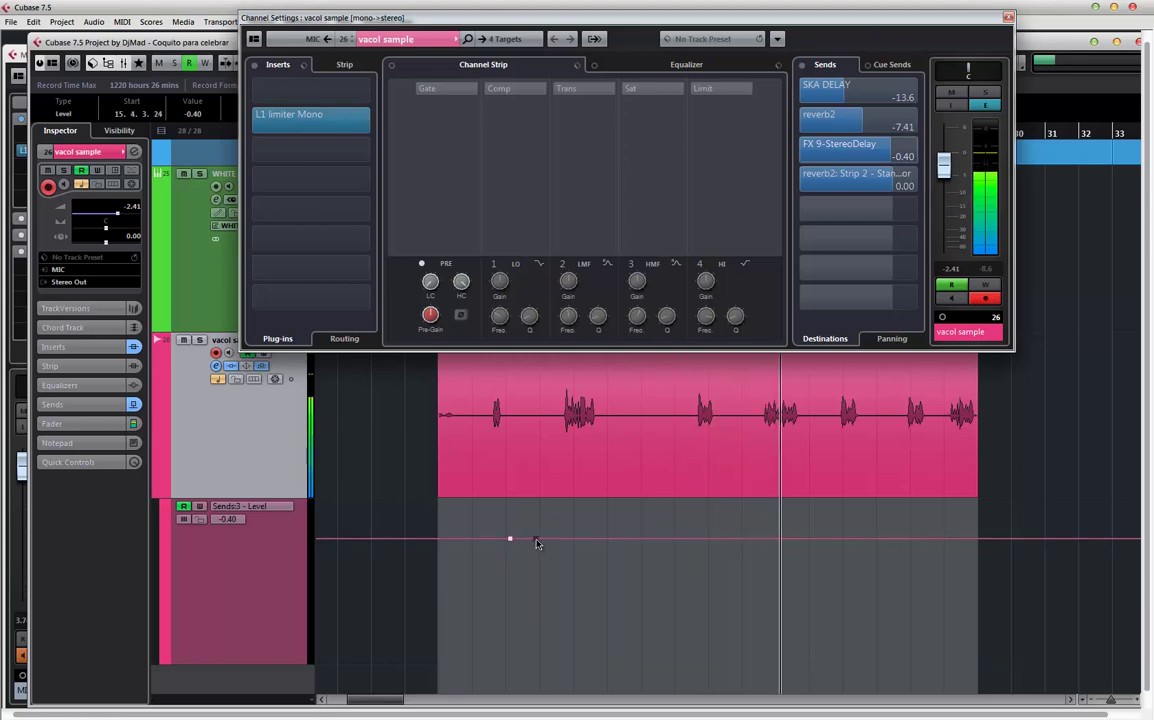
left_click_drag(536, 543, 537, 663)
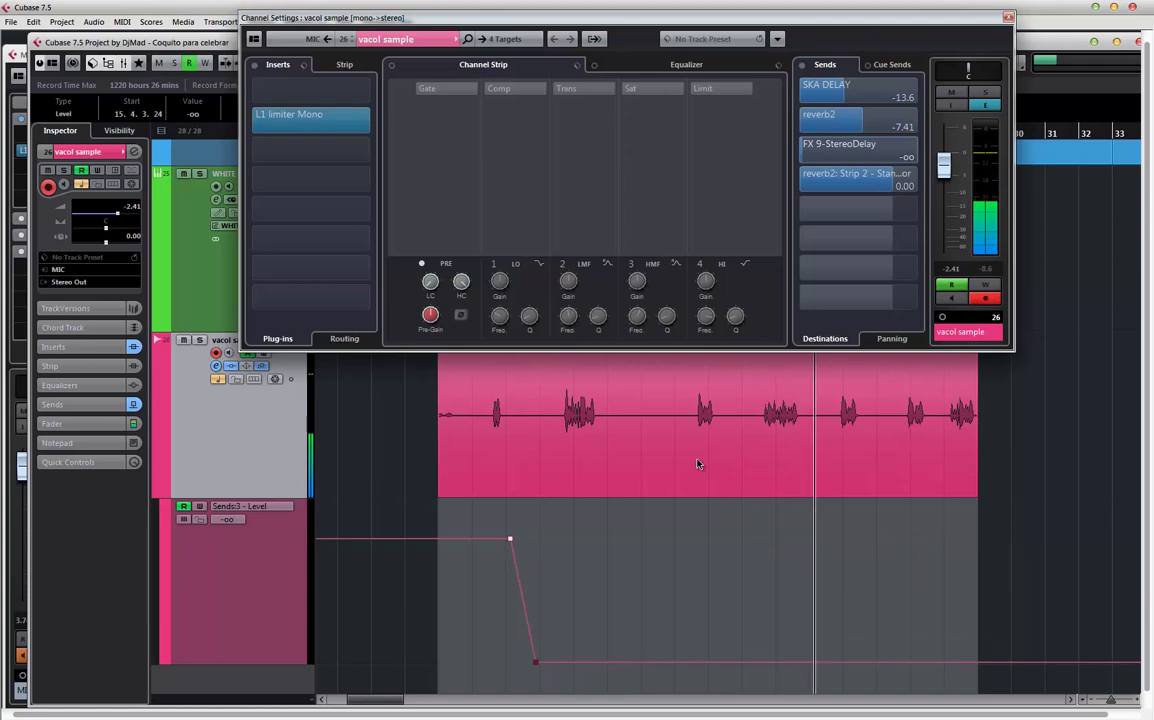
- Move the channel settings window off the ruler, replay from about bar 14 and close the window
left_click_drag(994, 11, 997, 16)
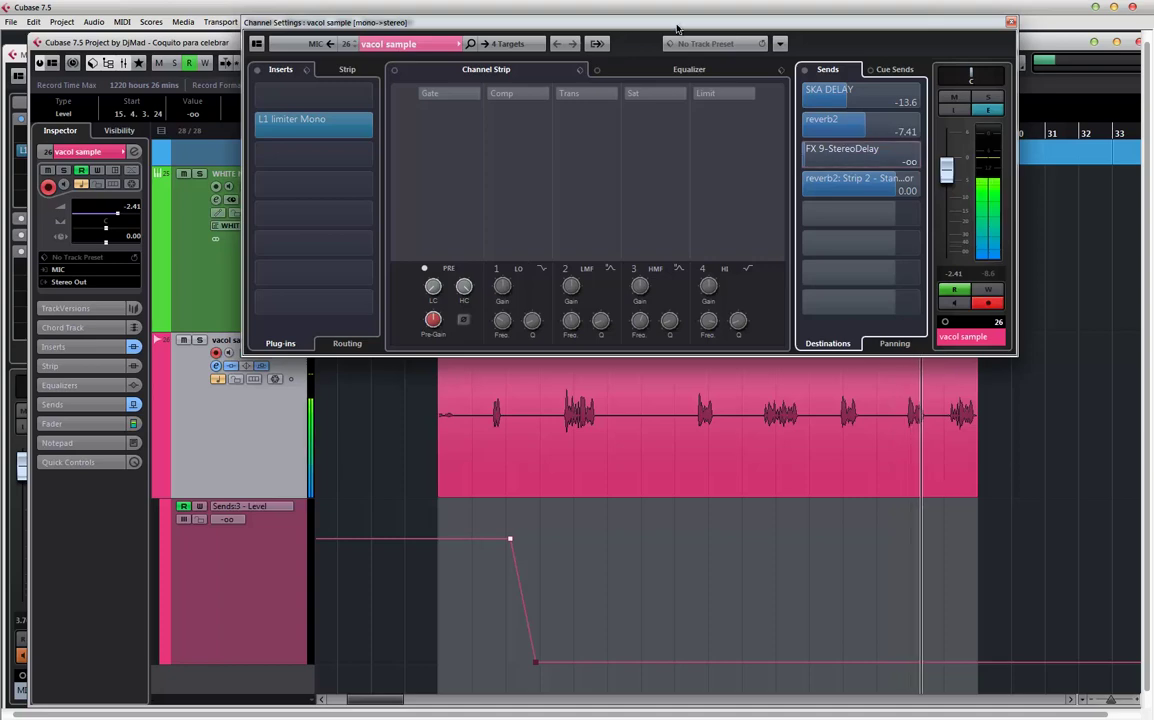
left_click_drag(676, 29, 674, 162)
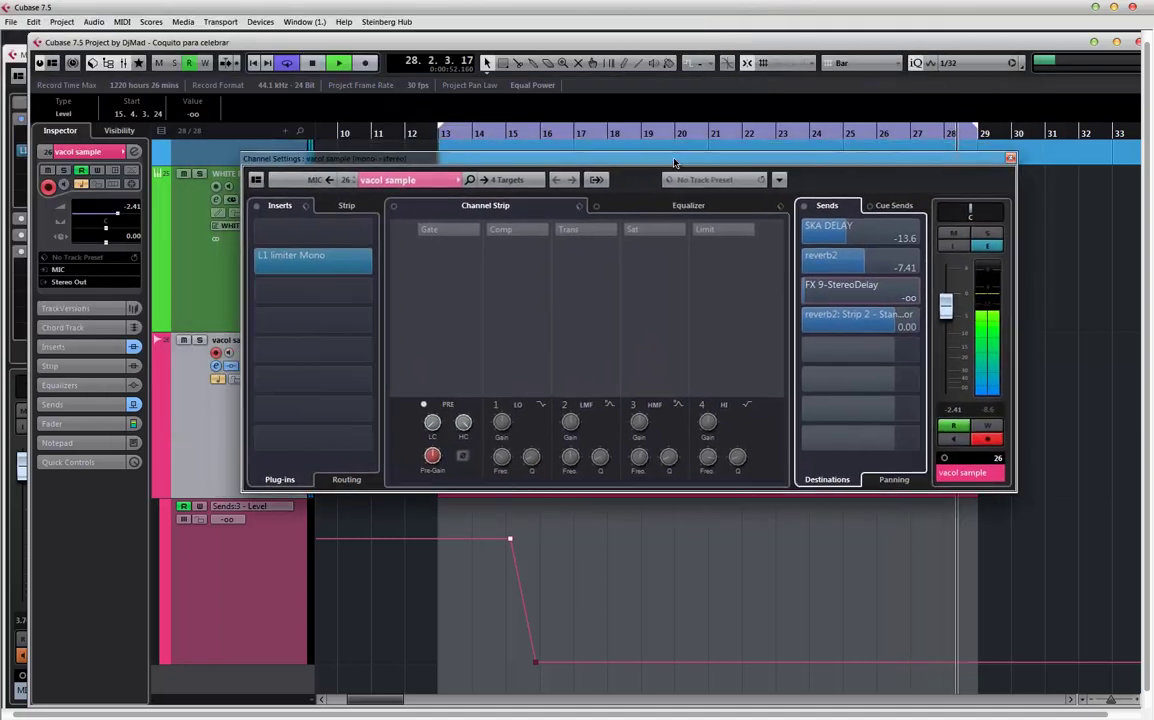
left_click(477, 137)
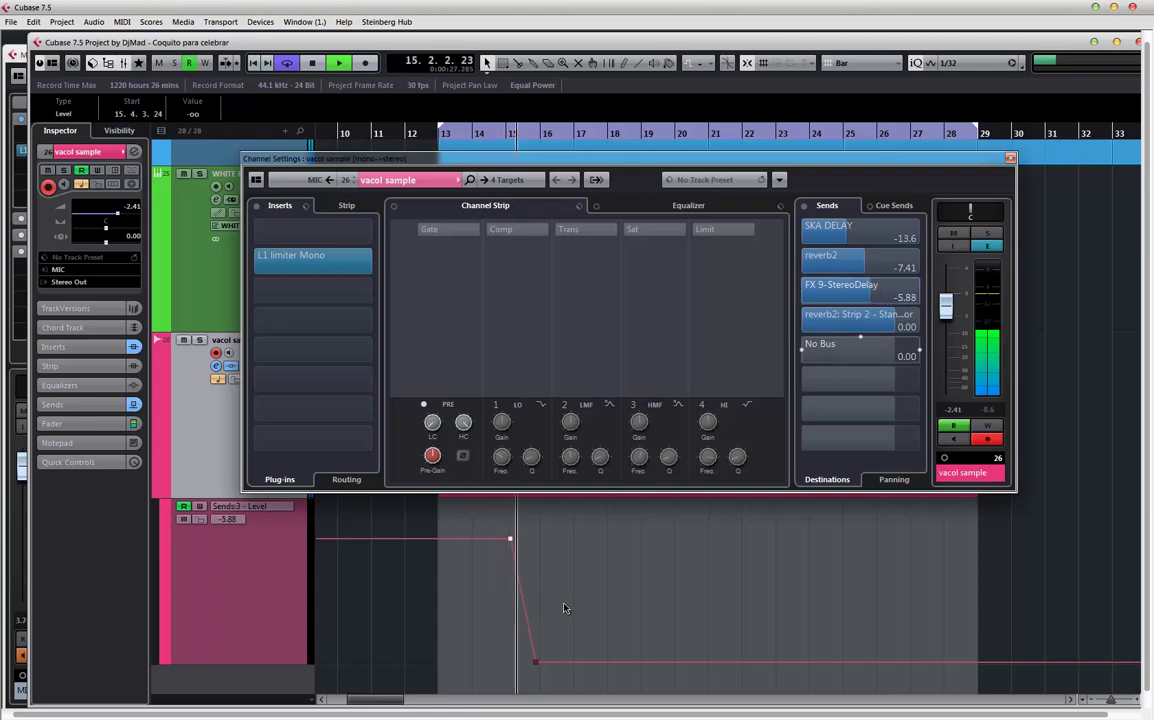
left_click(1010, 158)
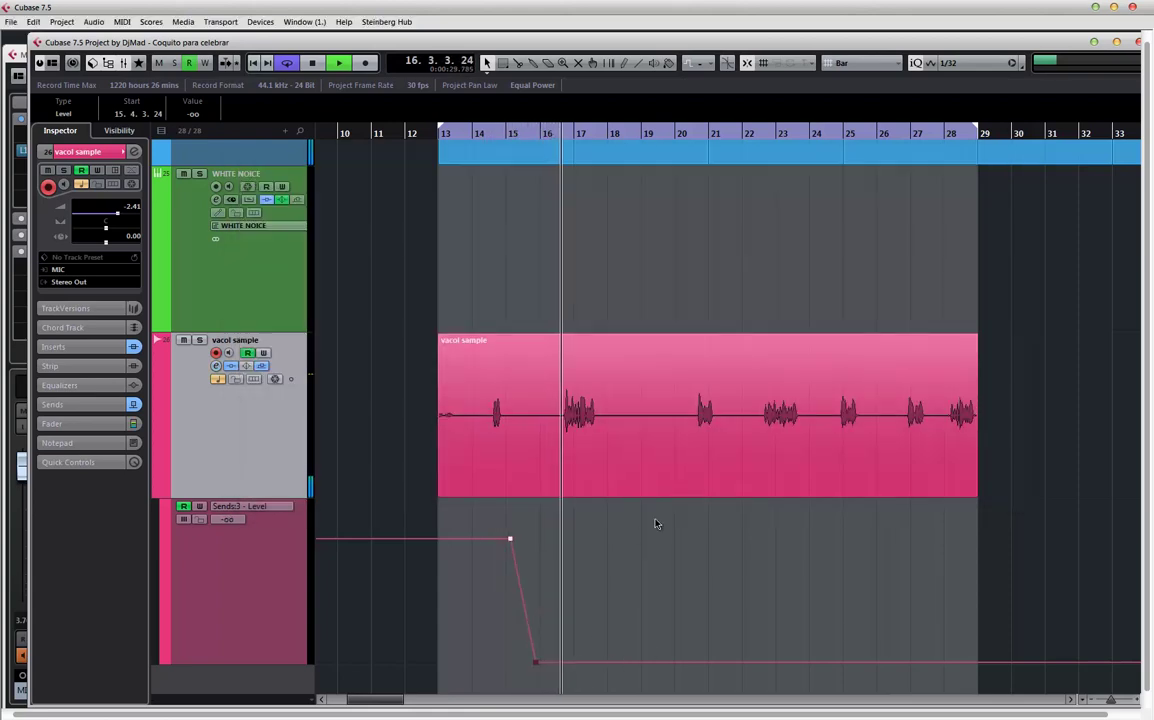
- Automate the StereoDelay send level up from -oo to -0.33 at bar 20, holding until mid-bar 21 and falling to -oo at bar 22
left_click(676, 662)
left_click(678, 502)
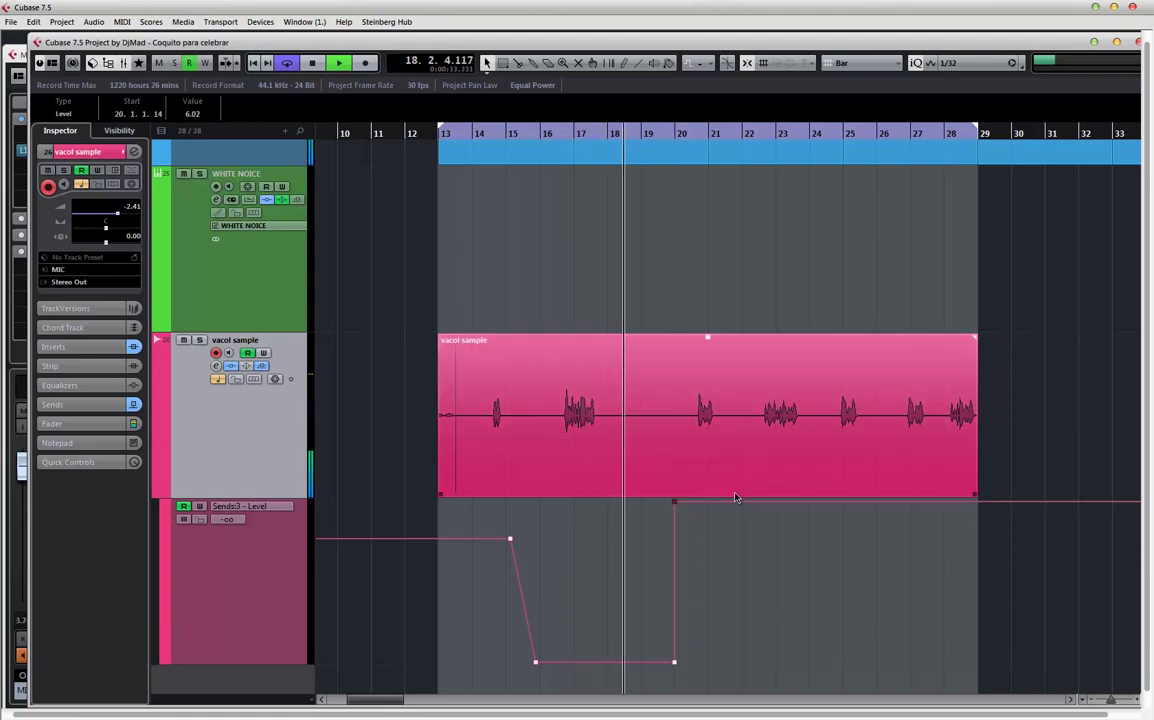
left_click_drag(735, 497, 741, 662)
left_click(722, 502)
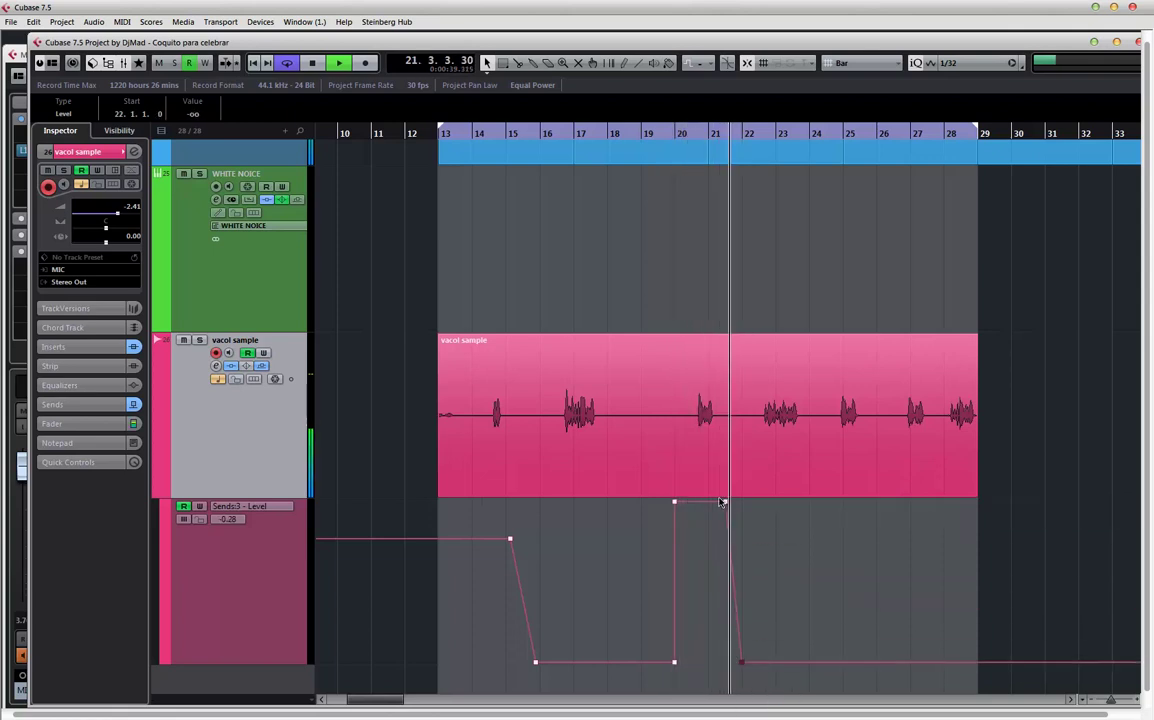
left_click_drag(722, 502, 697, 536)
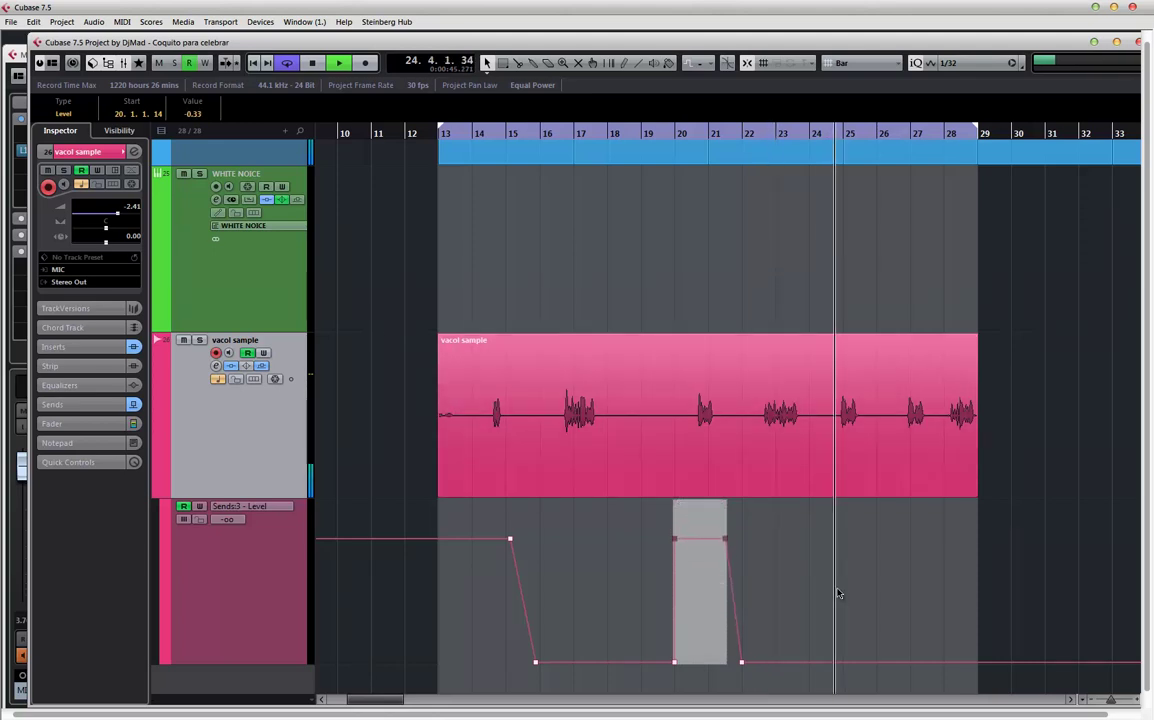
- Raise the StereoDelay send level to about -0.3 at about bar 24 and ramp it down to -oo at bar 27
left_click_drag(819, 663, 821, 540)
left_click(822, 140)
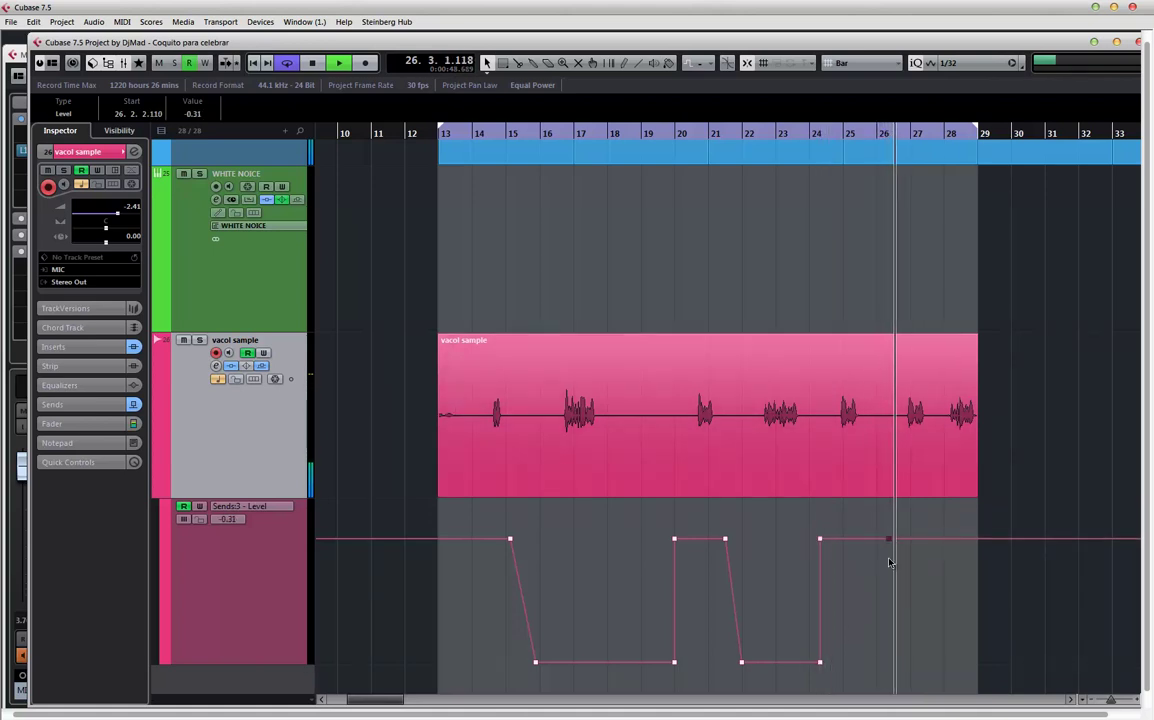
left_click_drag(889, 562, 907, 664)
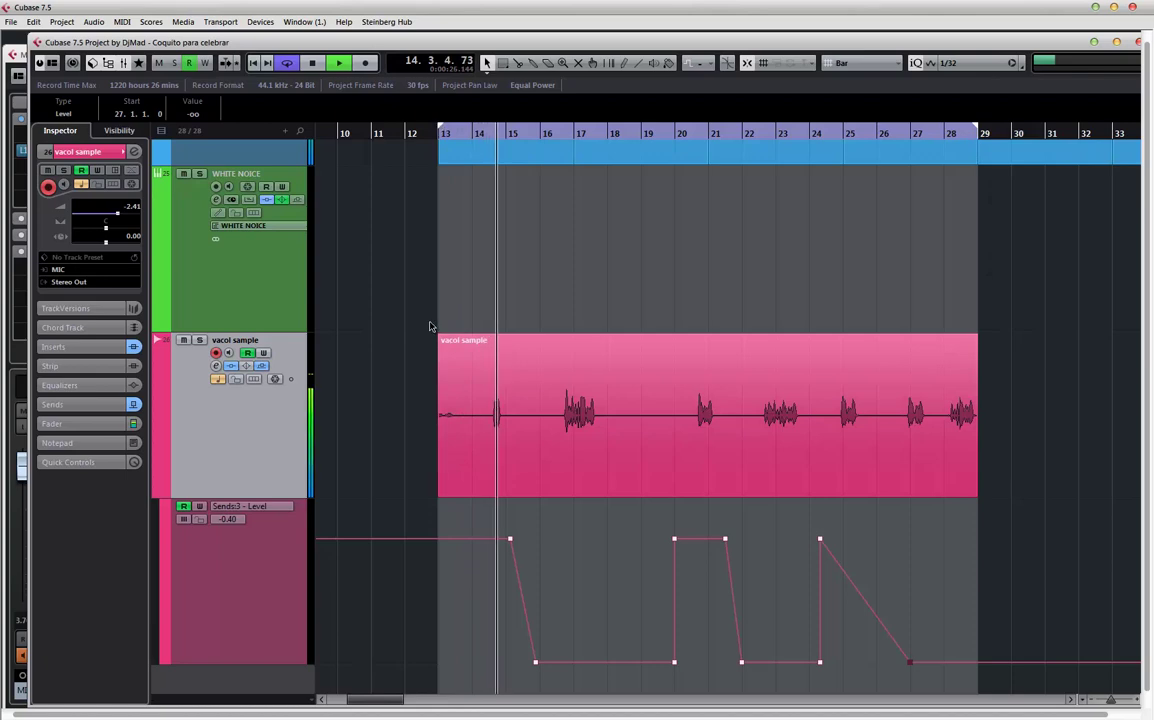
- Duplicate the vacol sample event directly after itself at bar 29 and extend the loop range to bar 45
left_click(449, 494)
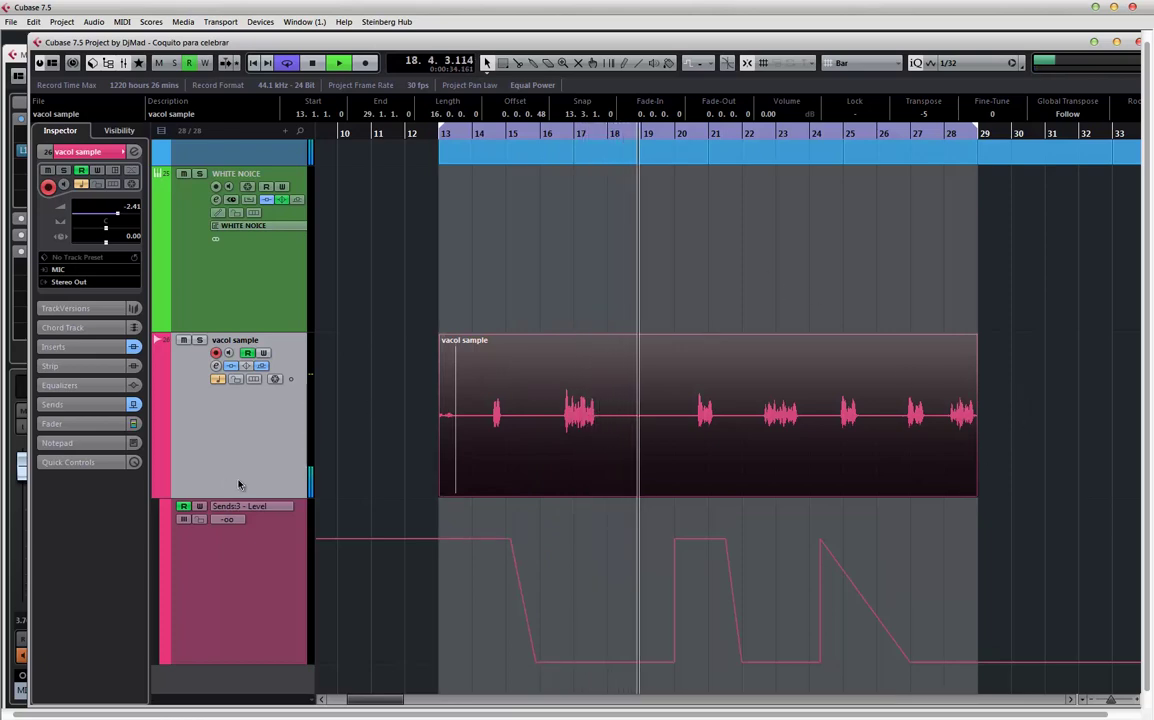
scroll(293, 452, "up", 2)
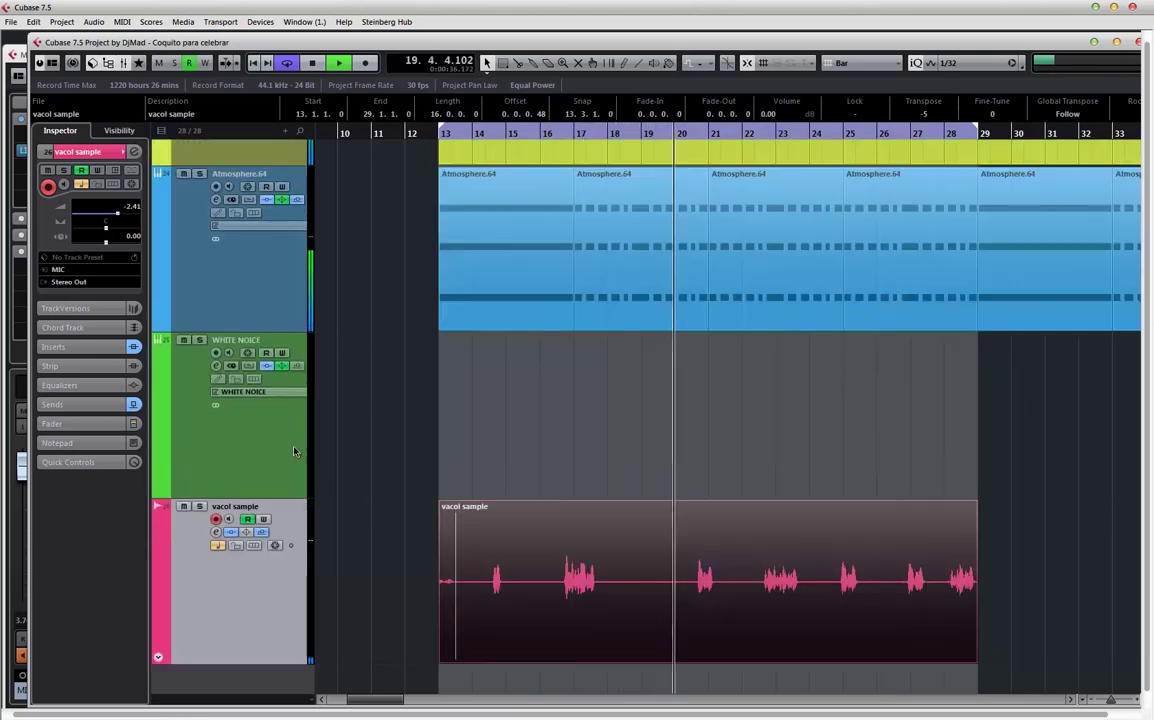
key("g")
key("g")
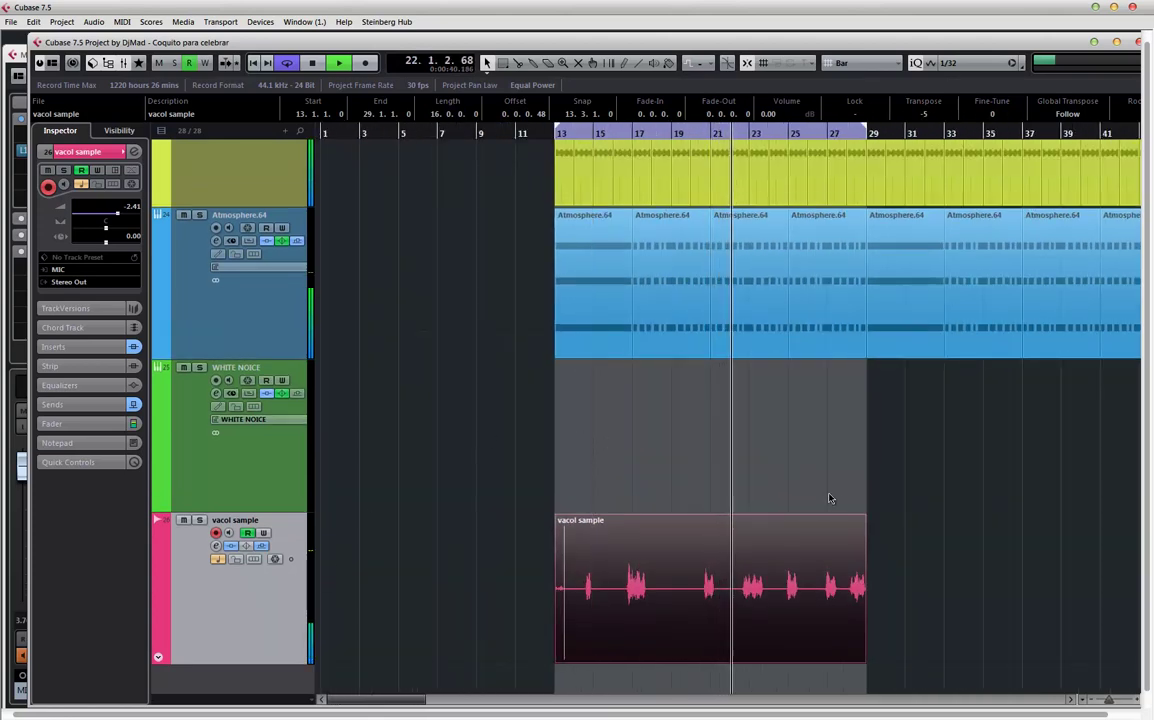
key("shift+g")
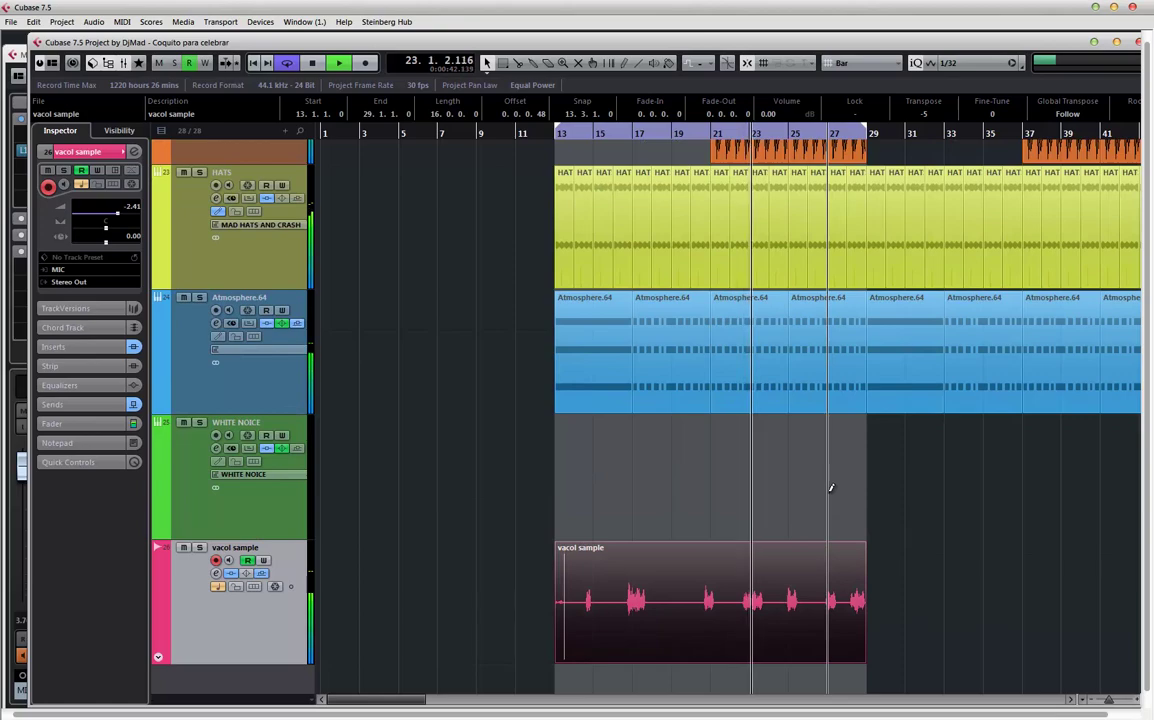
key("shift+g")
key("shift+g")
key("shift+g")
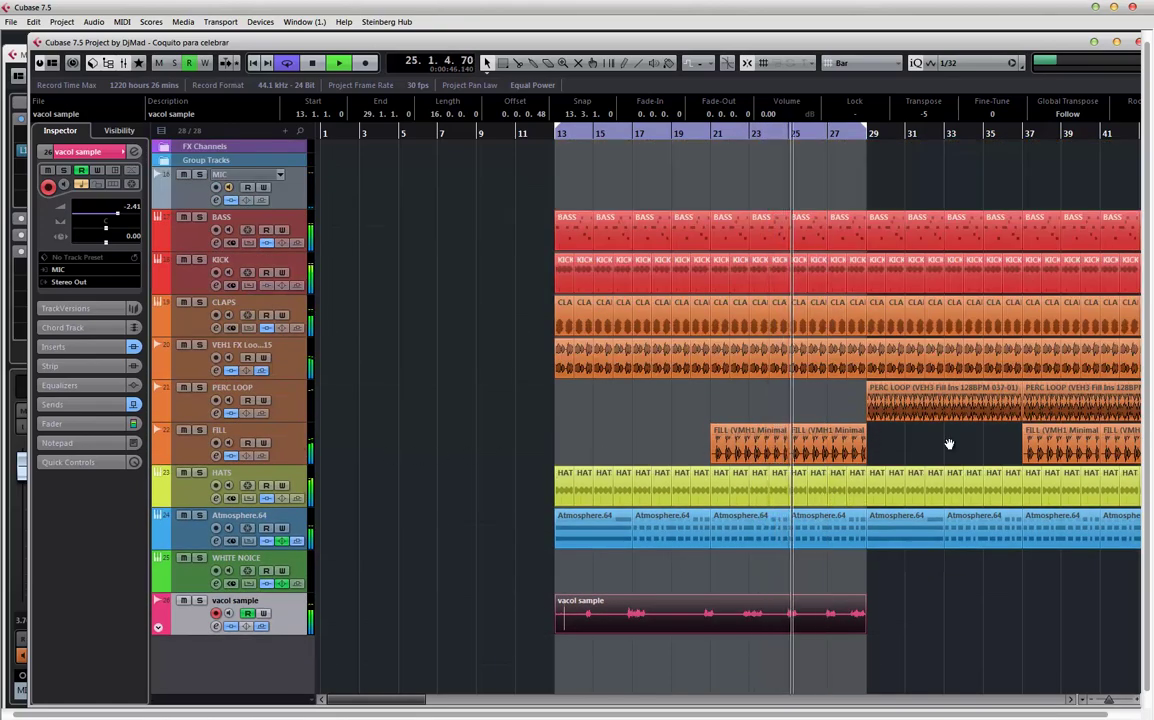
left_click_drag(949, 443, 746, 431)
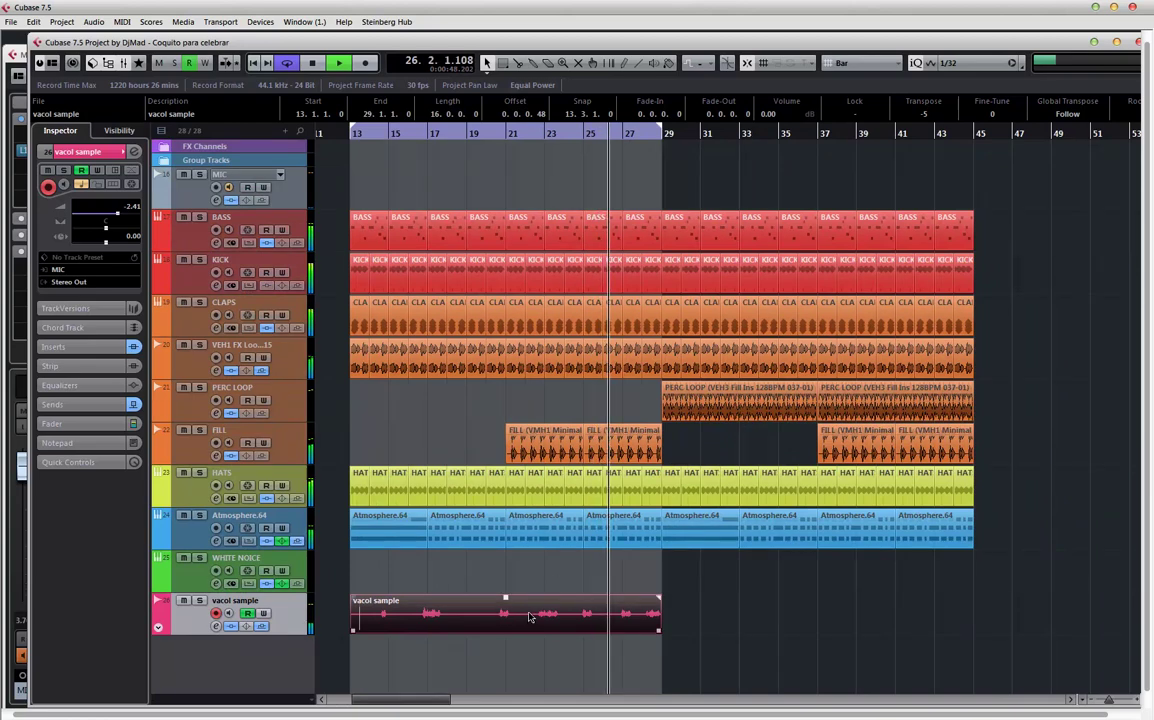
key("ctrl+d")
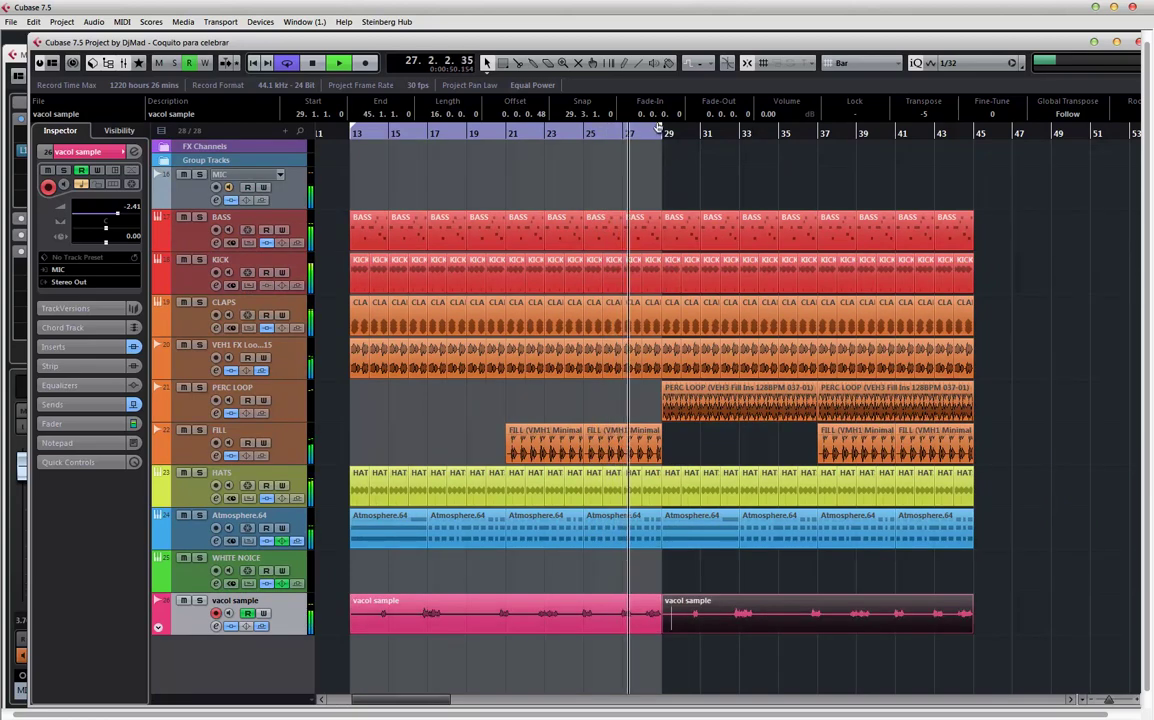
left_click_drag(663, 128, 975, 132)
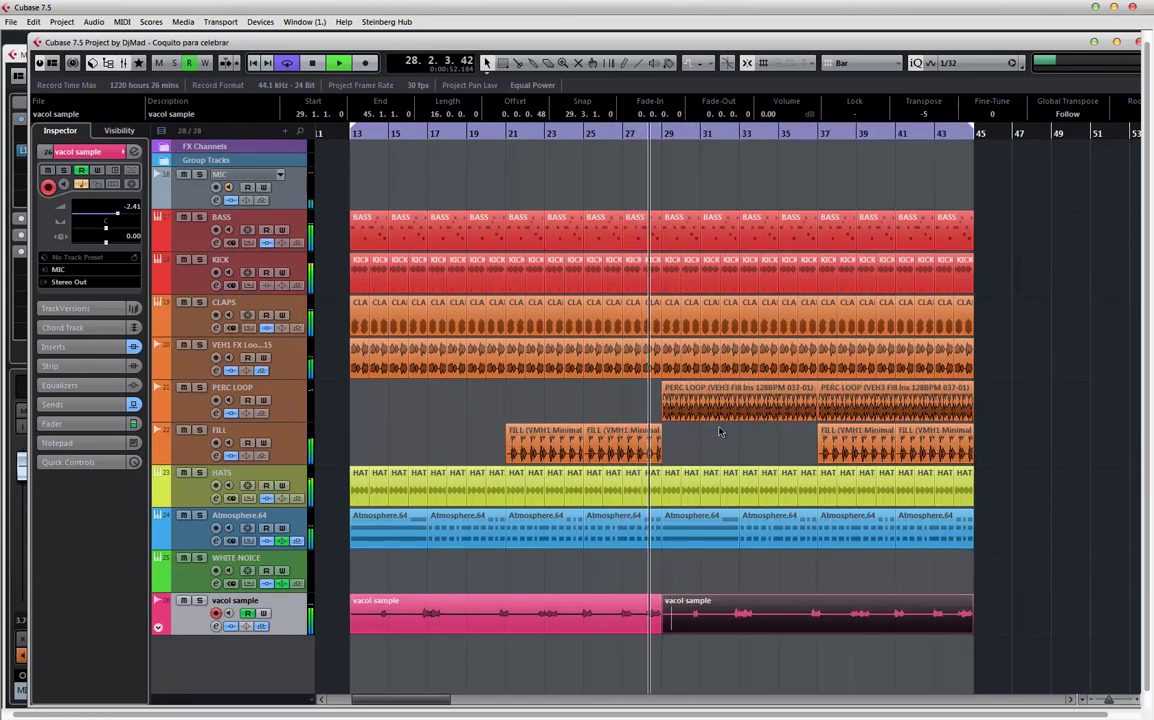
- Delete the two FILL events between bars 21 and 29 and stop playback
left_click_drag(705, 446, 466, 447)
key("Delete")
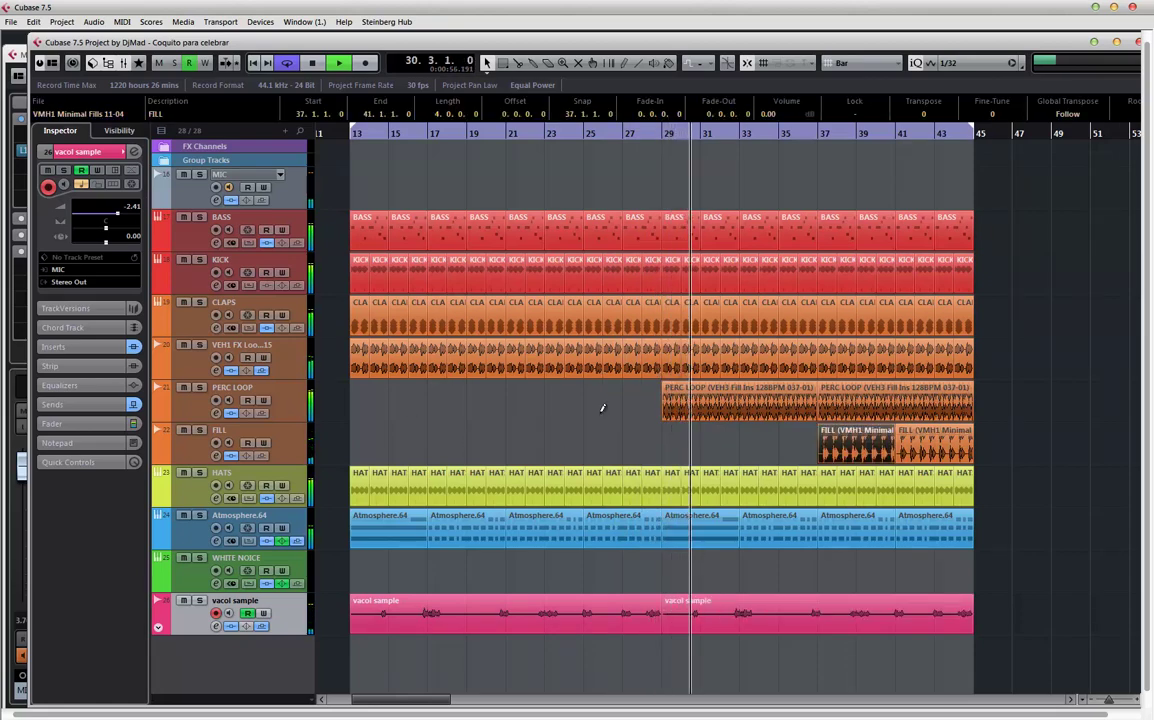
key("shift+g")
key("shift+h")
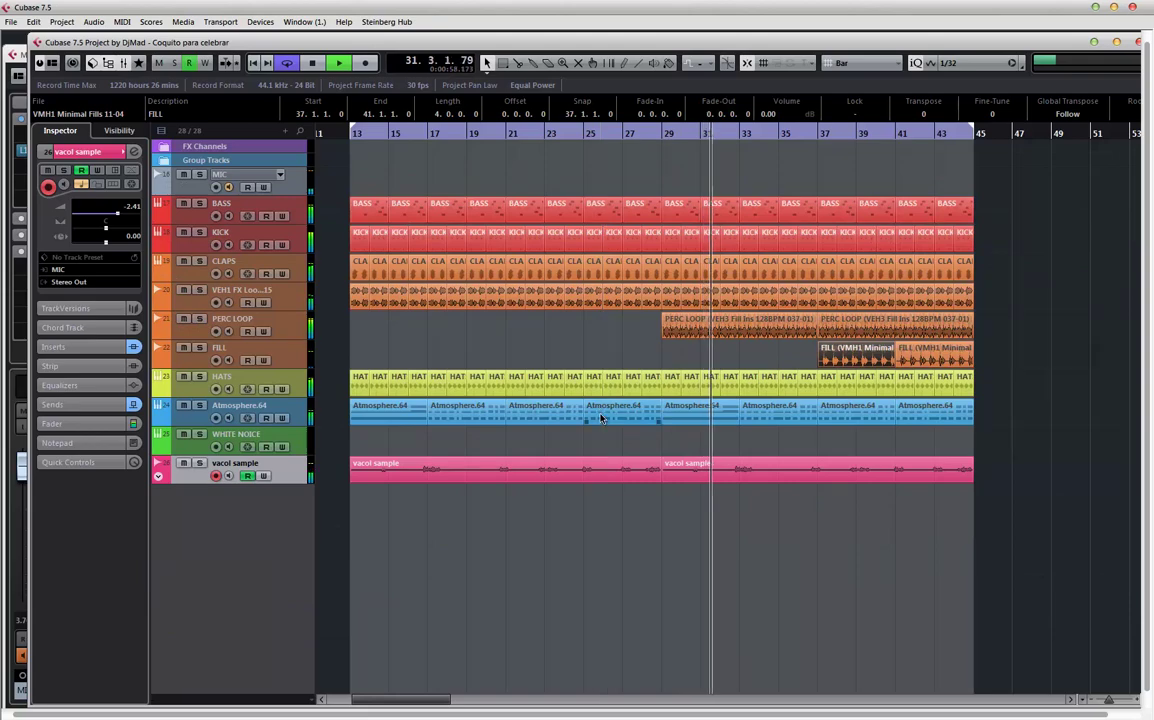
key("g")
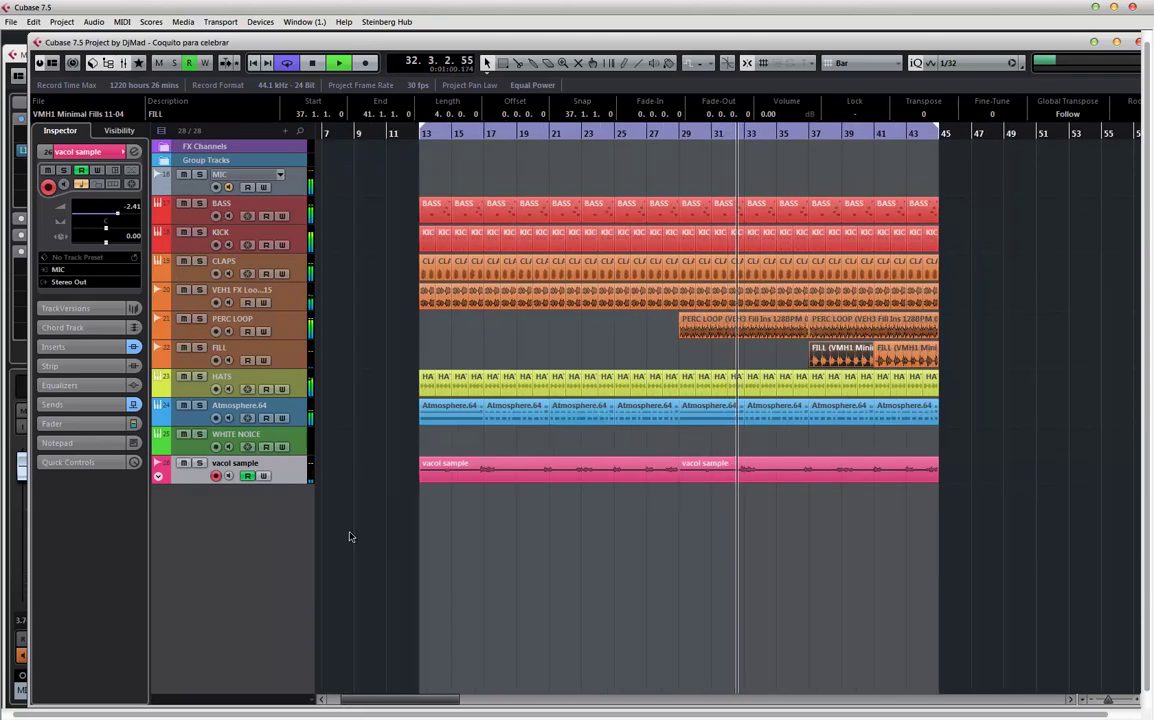
key("space")
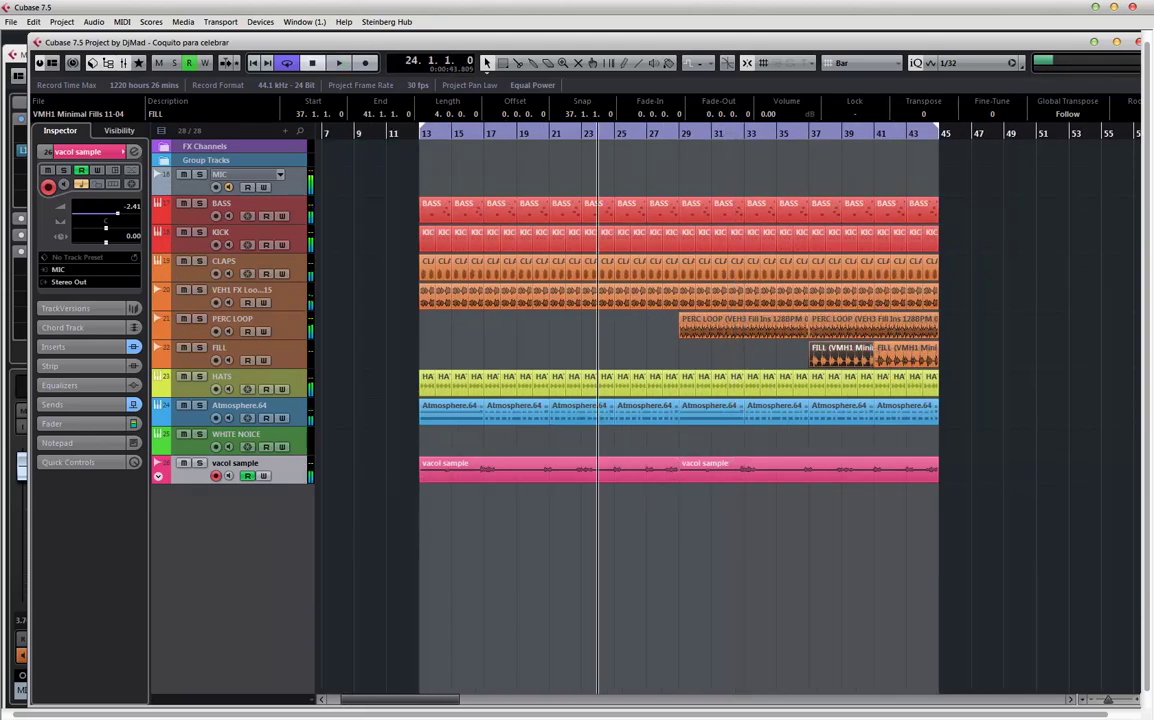
- Audition VEH3 FX 031 from the VEH3 FX folder in MediaBay and place it at bar 13 on a new track
key("F5")
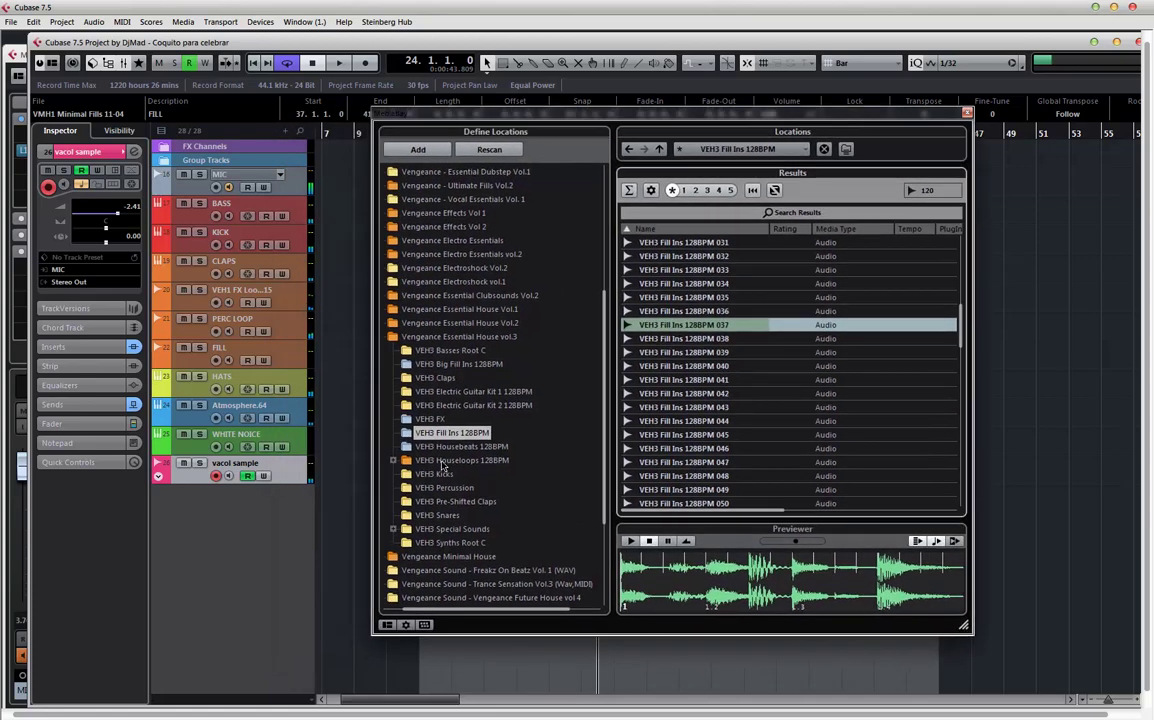
left_click(430, 419)
left_click(672, 243)
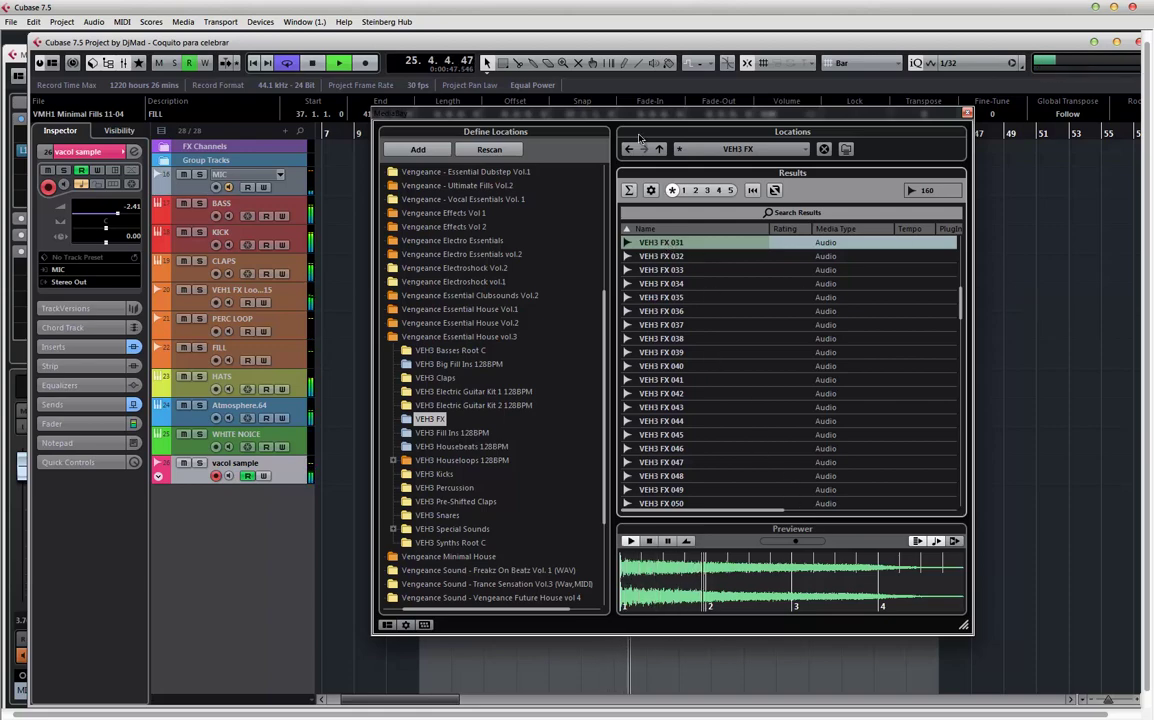
left_click_drag(625, 118, 849, 82)
left_click_drag(855, 208, 432, 495)
left_click(433, 503)
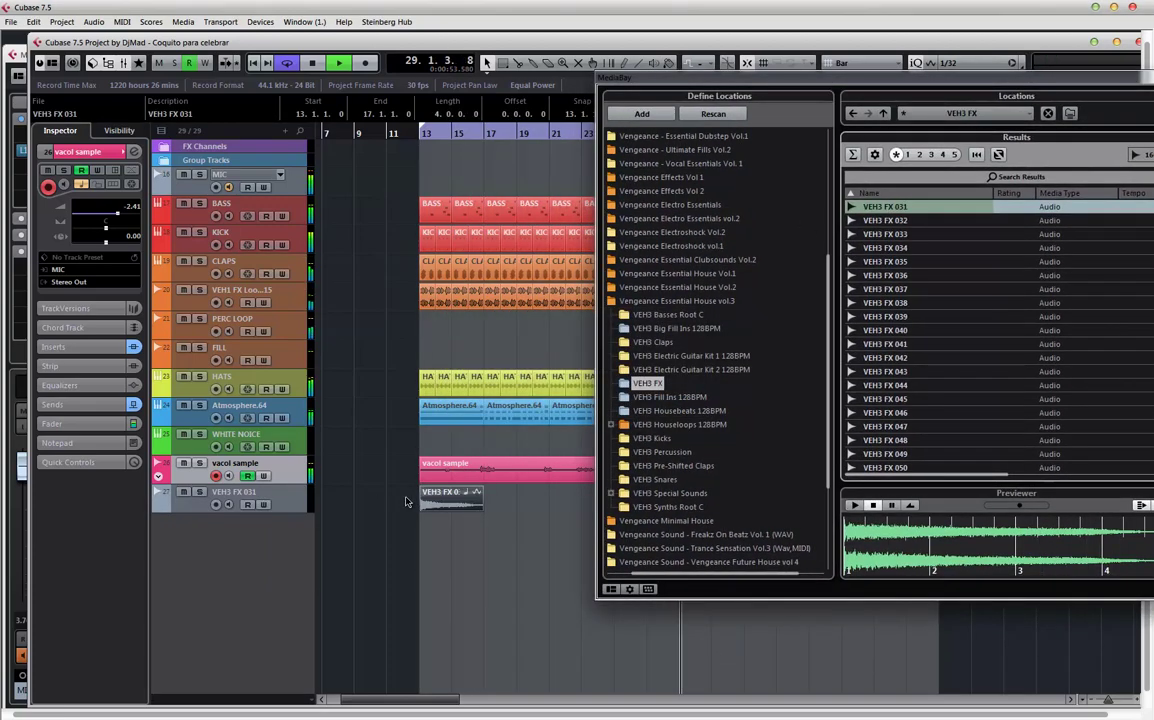
- Close MediaBay and open the channel settings of the VEH3 FX 031 track
left_click(287, 499)
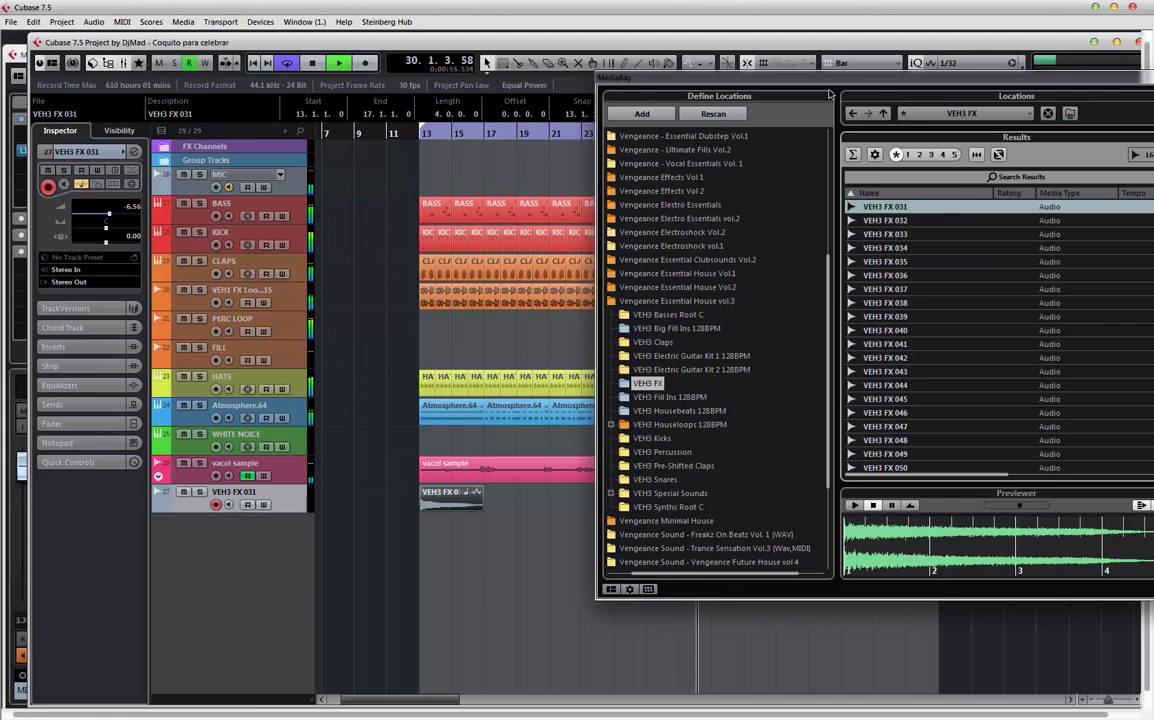
key("F5")
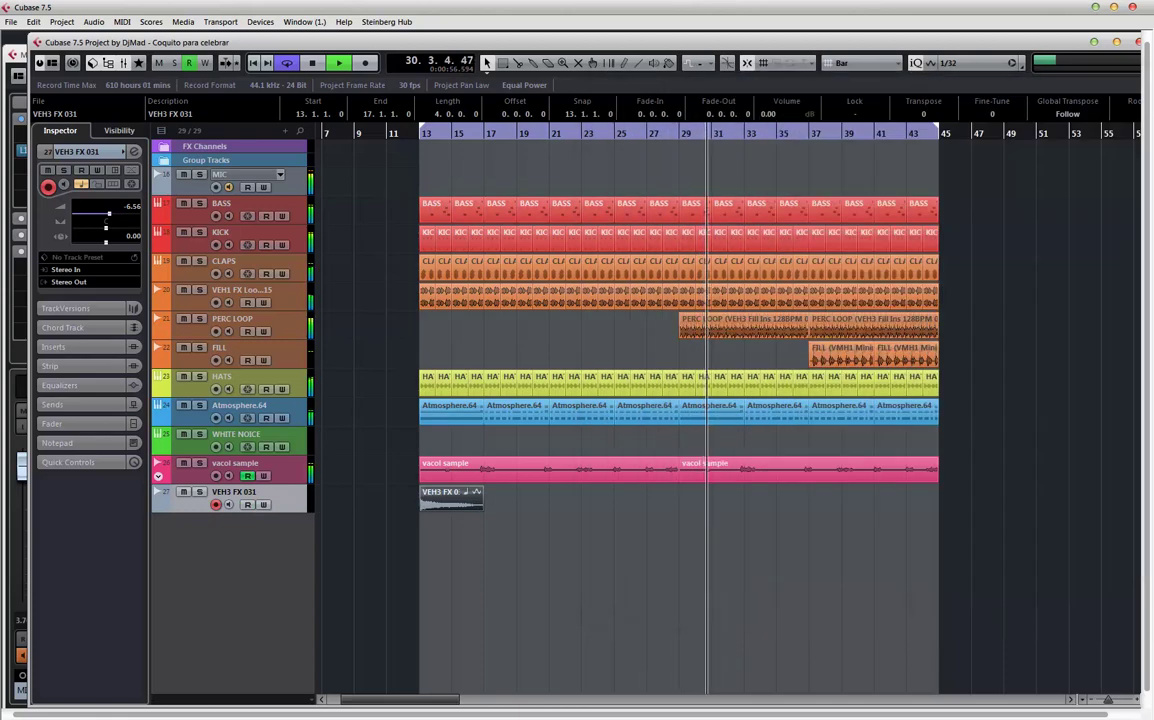
left_click(134, 151)
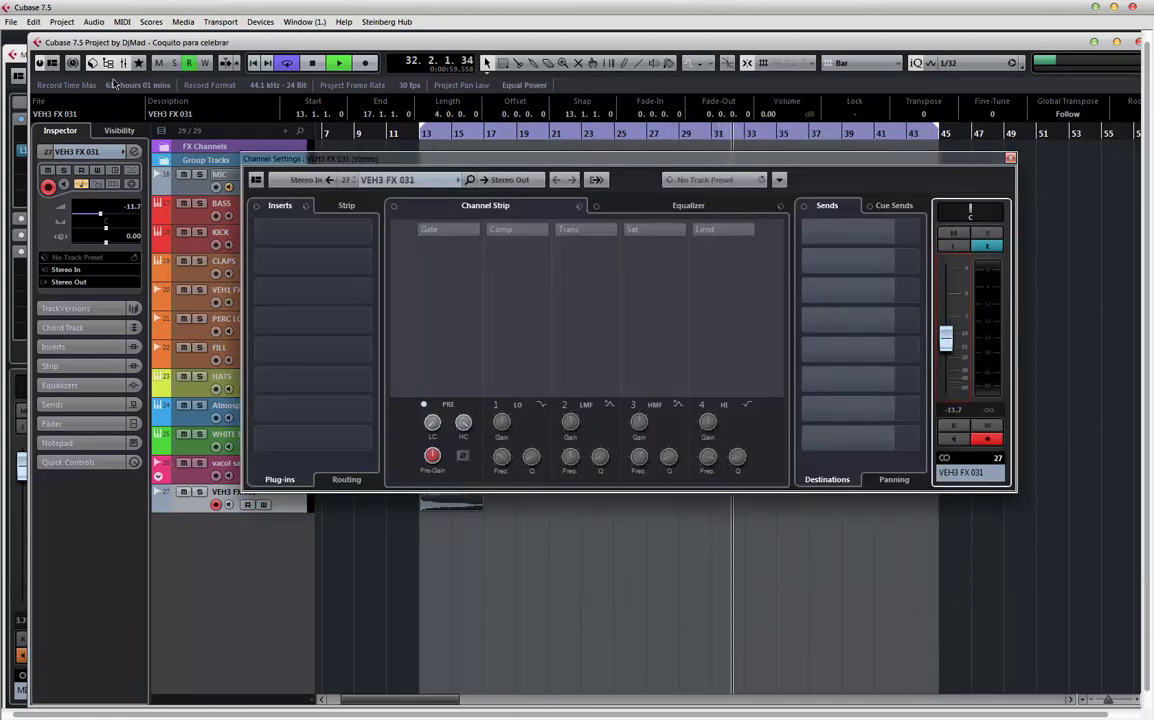
- Copy the VolumeShaper insert from the WHITE NOICE channel to VEH3 FX 031's fourth slot and set the VEH3 FX 031 fader to -12.1 dB
key("F3")
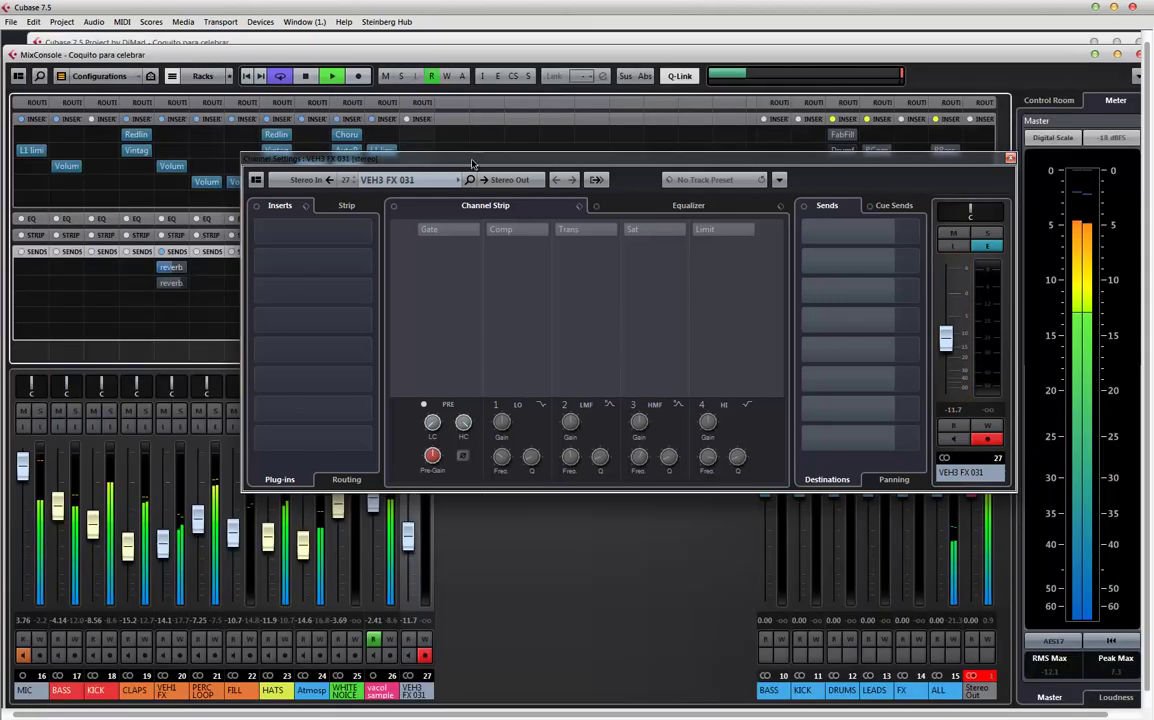
left_click_drag(473, 163, 733, 242)
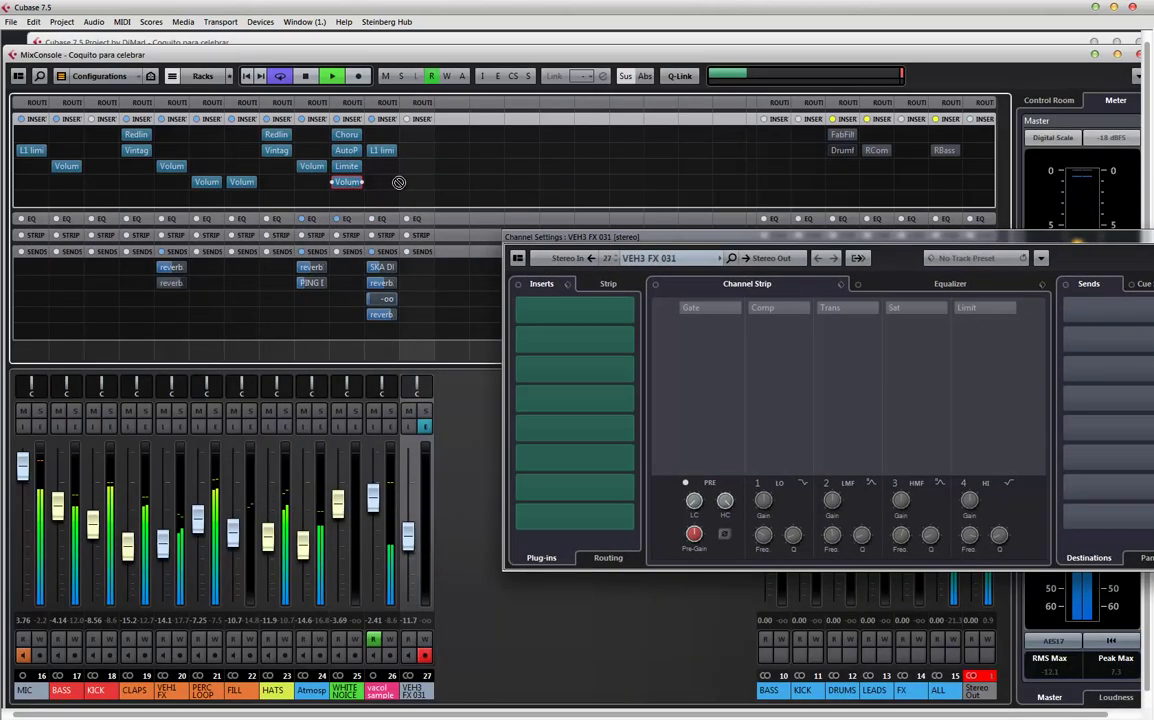
left_click_drag(399, 182, 416, 182)
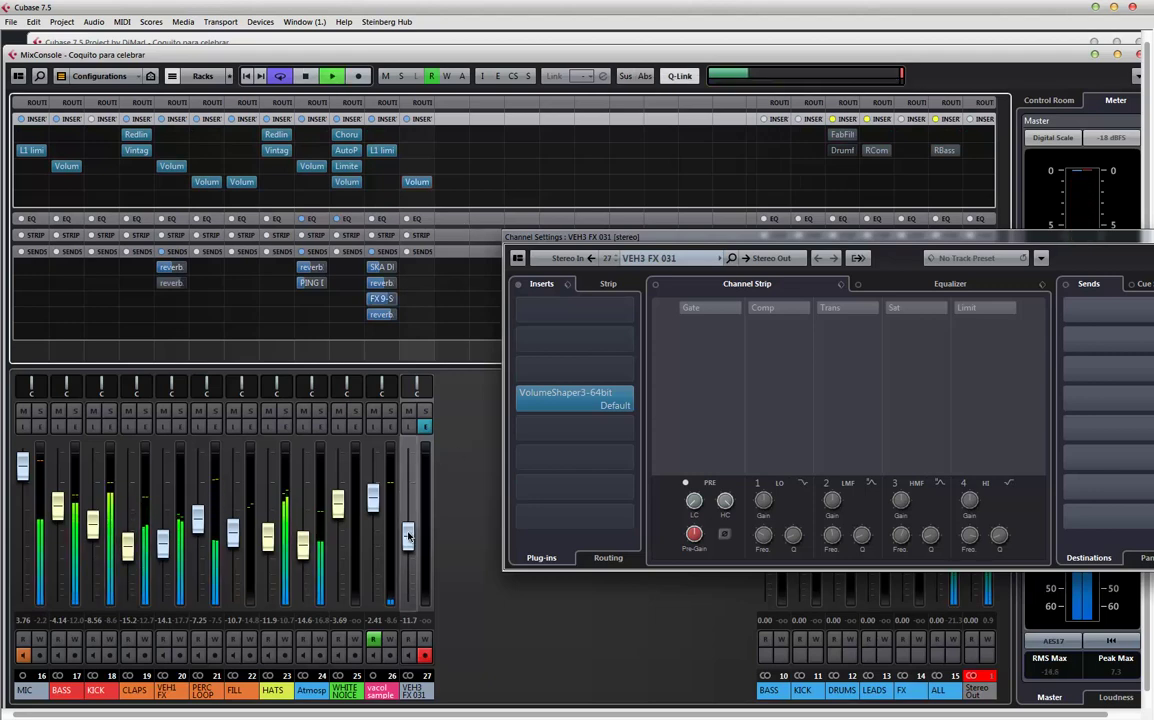
left_click_drag(408, 546, 408, 535)
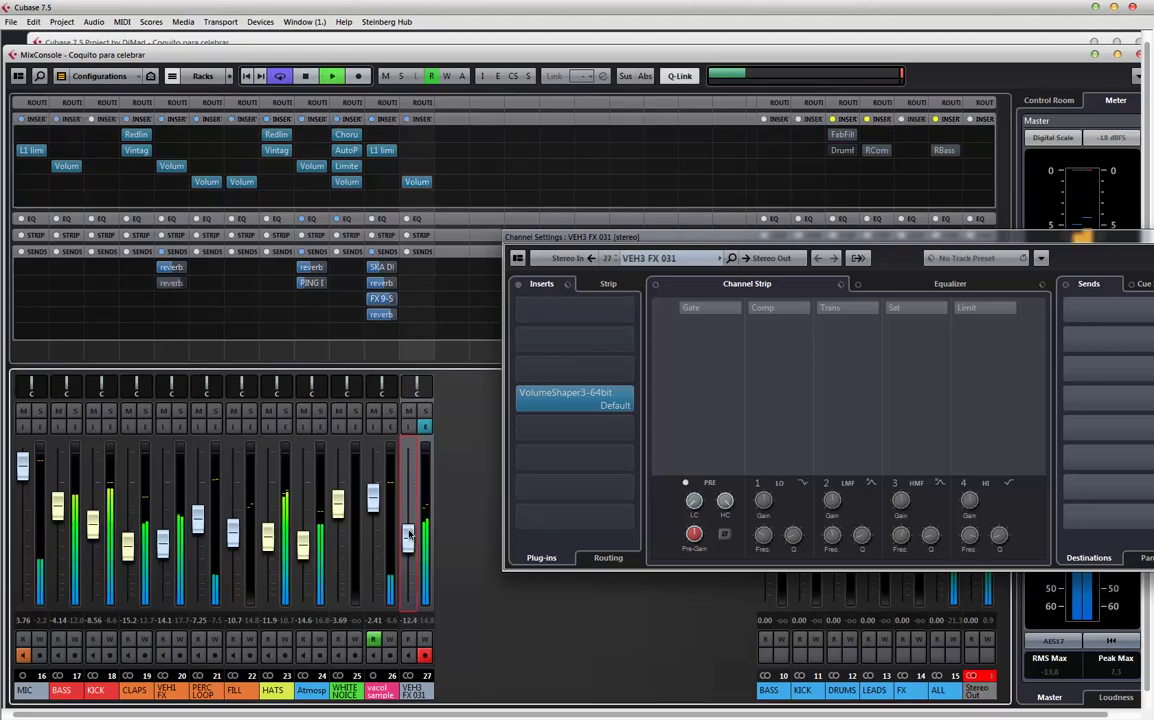
- Raise the starting point of the VolumeShaper curve on VEH3 FX 031 and close the plug-in and channel settings windows
left_click(416, 182)
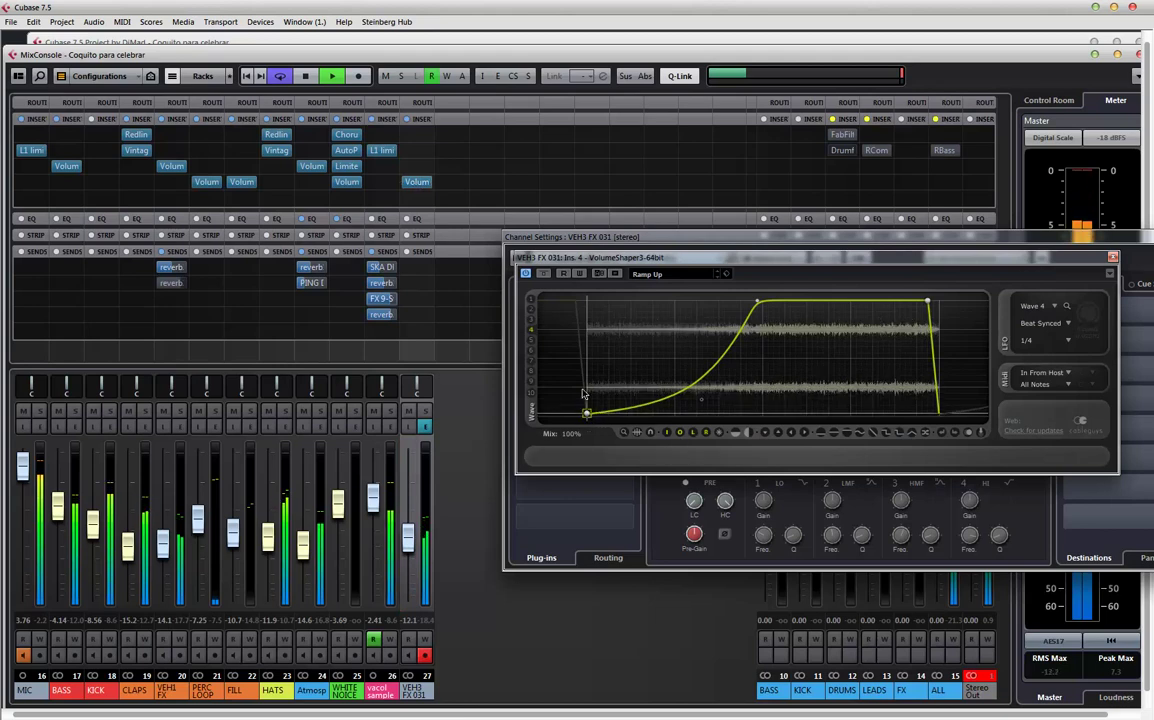
left_click_drag(589, 411, 587, 380)
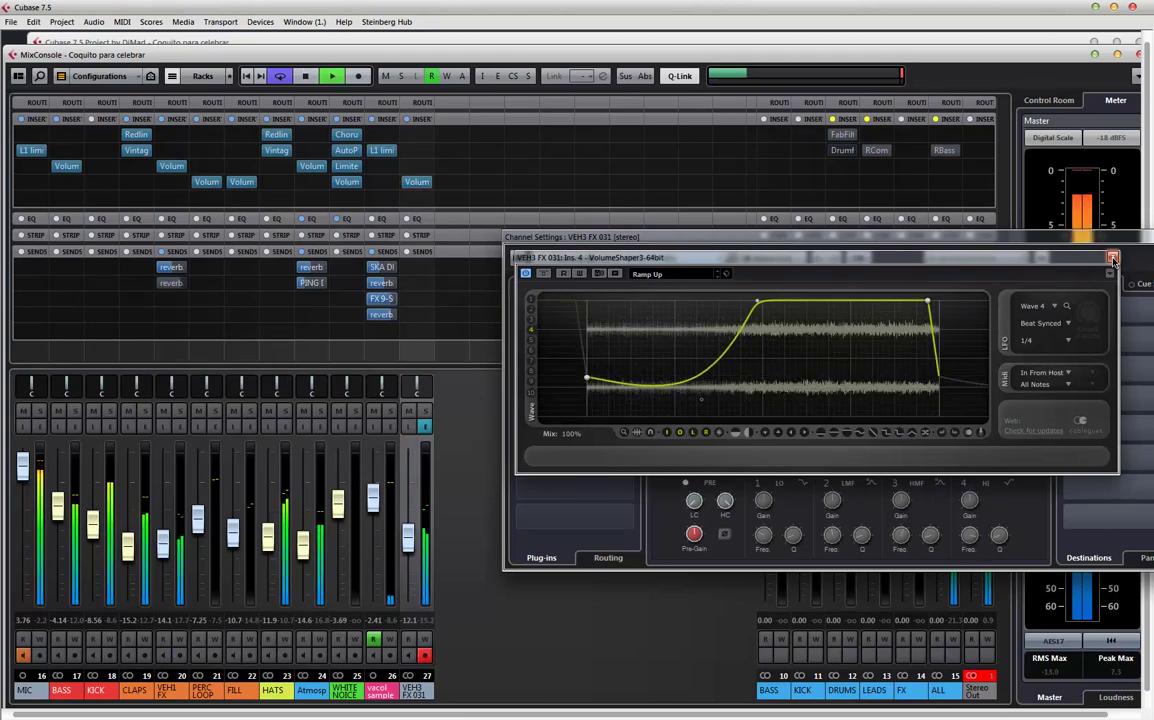
key("super+w")
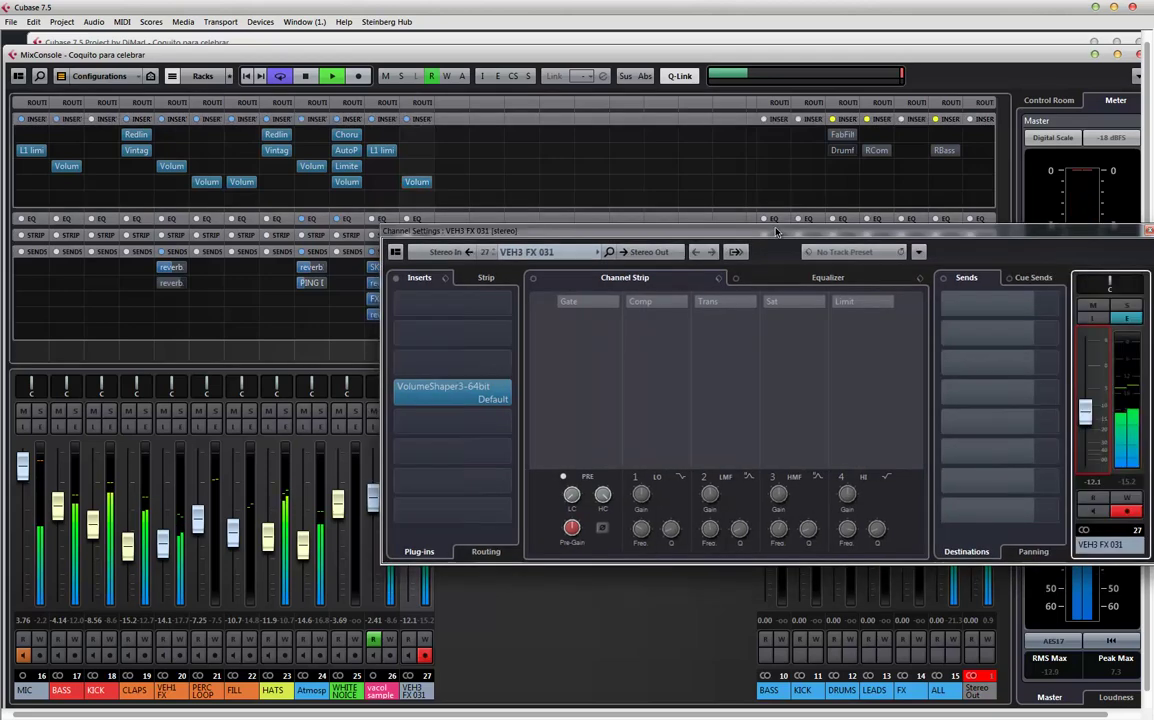
left_click(1034, 229)
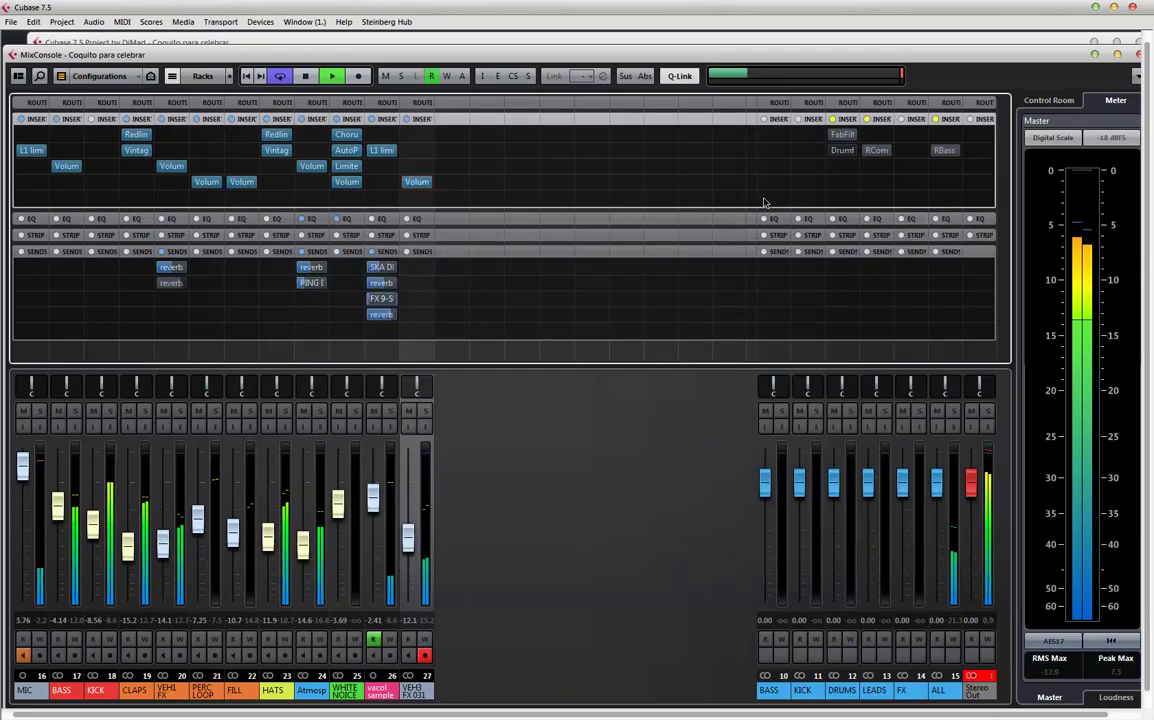
- Return to the project window and colour the VEH3 FX 031 track lime green
left_click(572, 42)
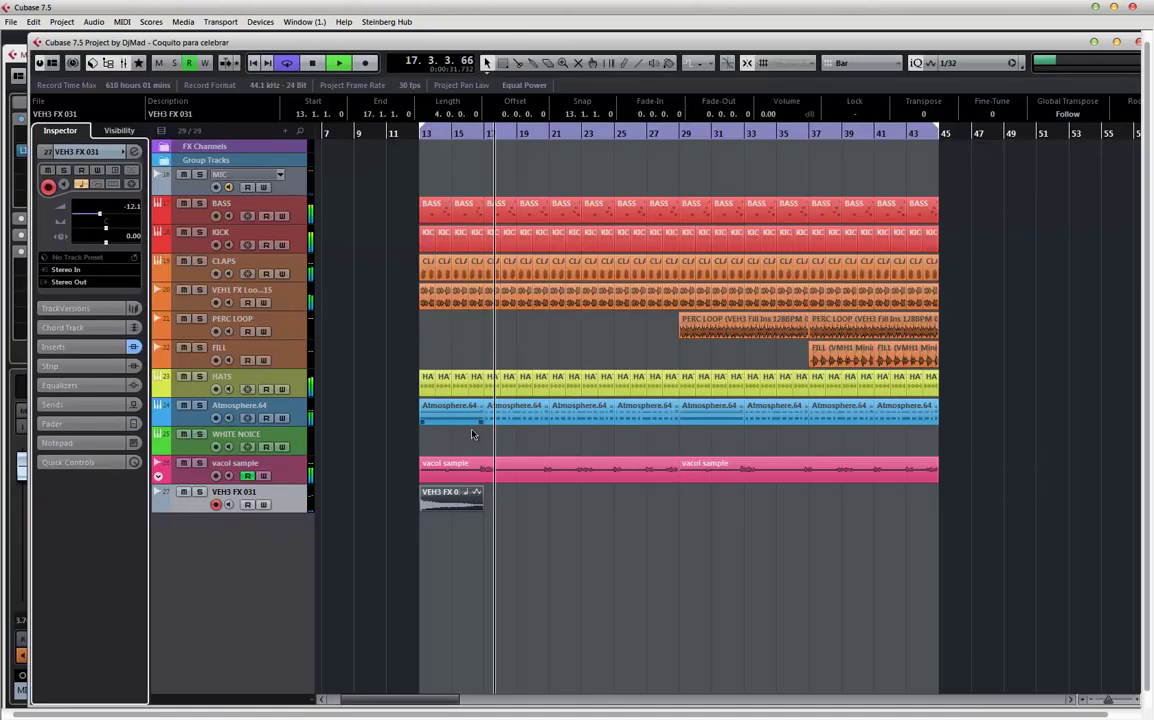
left_click(168, 505)
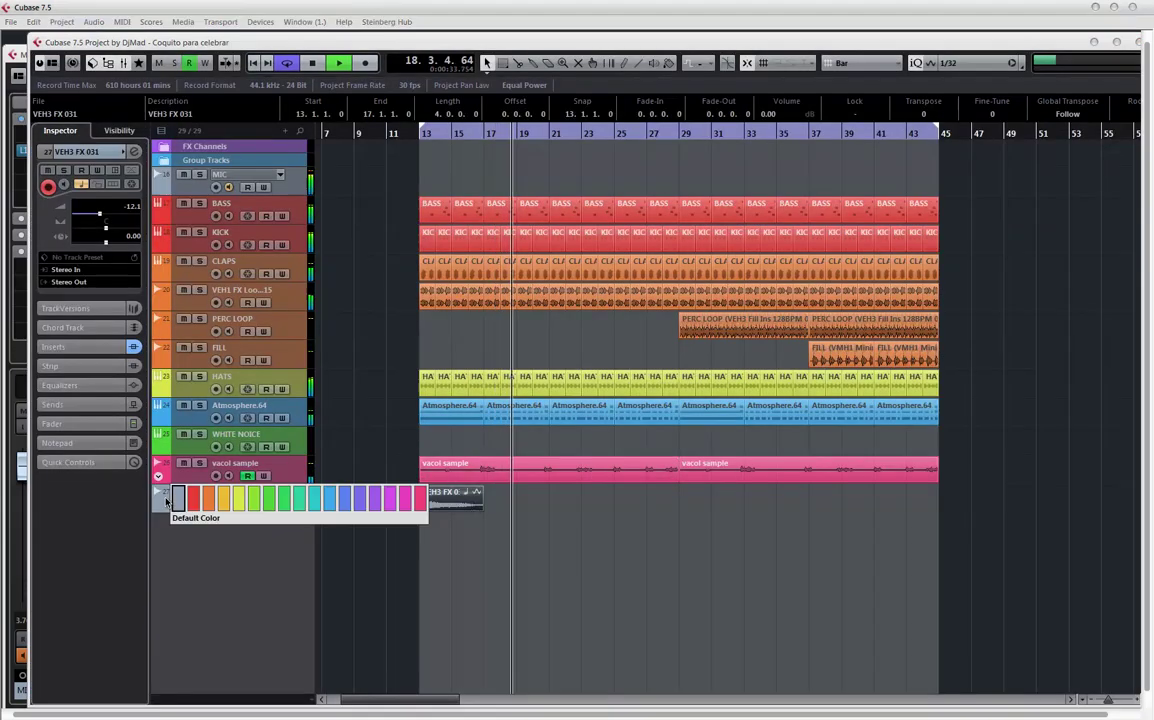
left_click(203, 500)
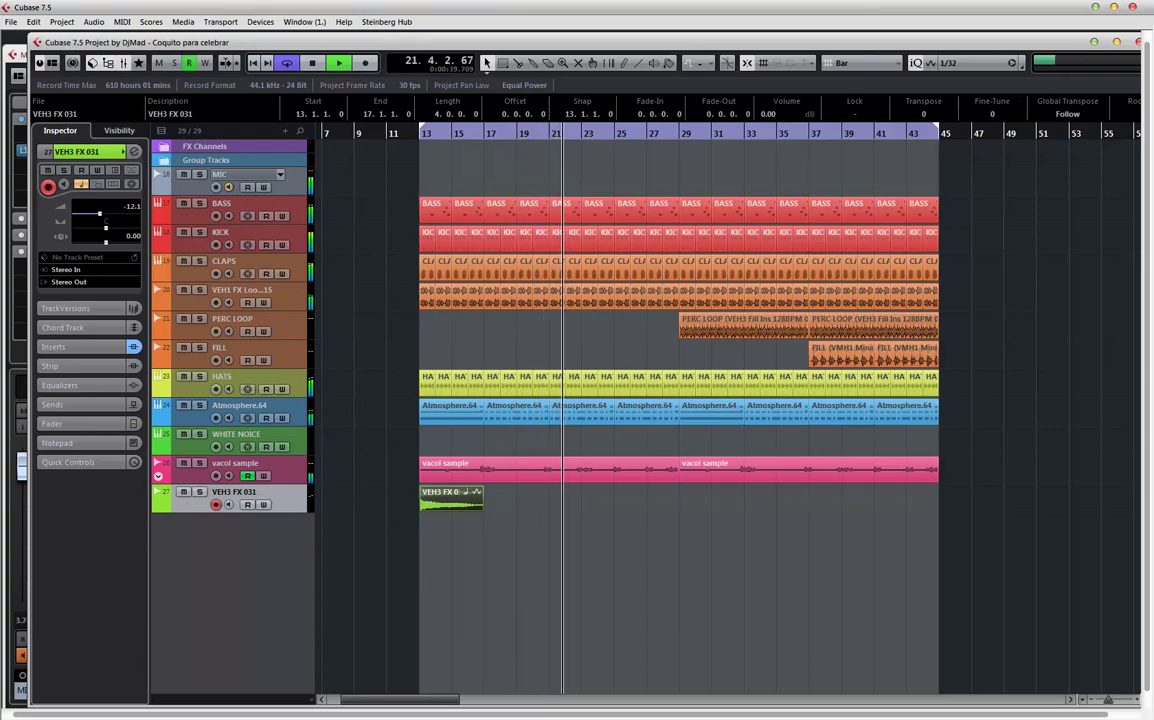
- Stop playback and audition the VEH3 FX samples from 032 onward in MediaBay's VEH3 FX folder
key("F5")
left_click_drag(742, 138, 711, 117)
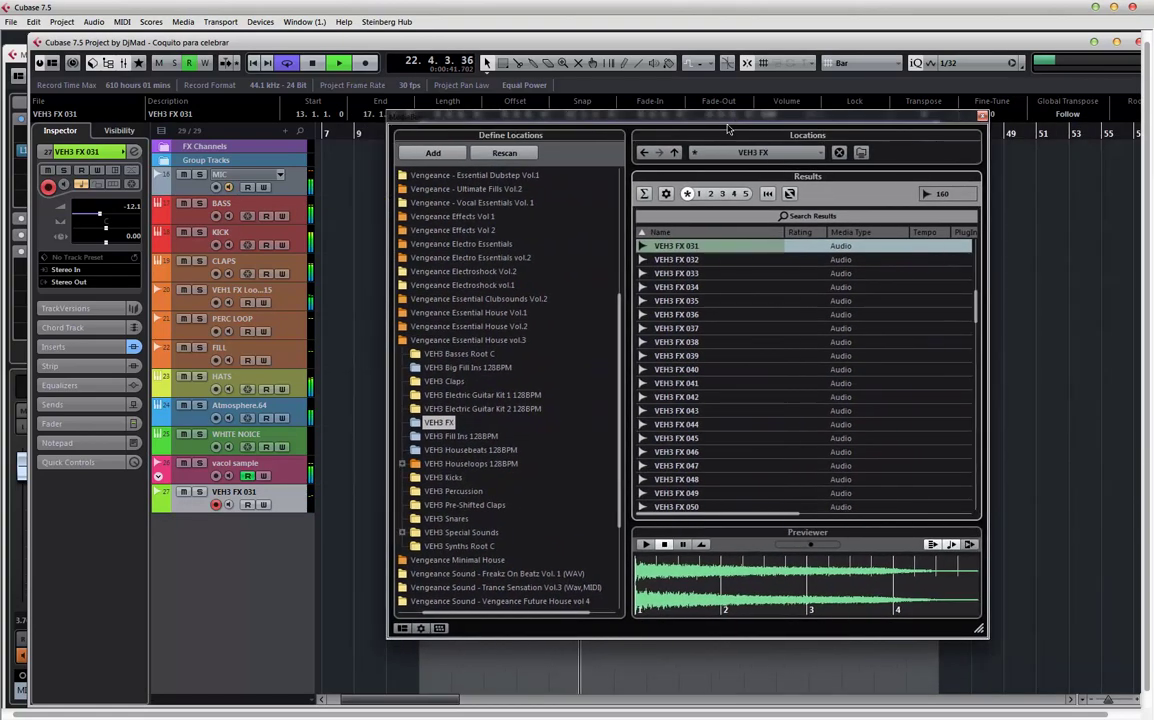
key("space")
left_click(725, 262)
key("Down")
key("Down")
key("Down")
key("Down")
key("Down")
key("Down")
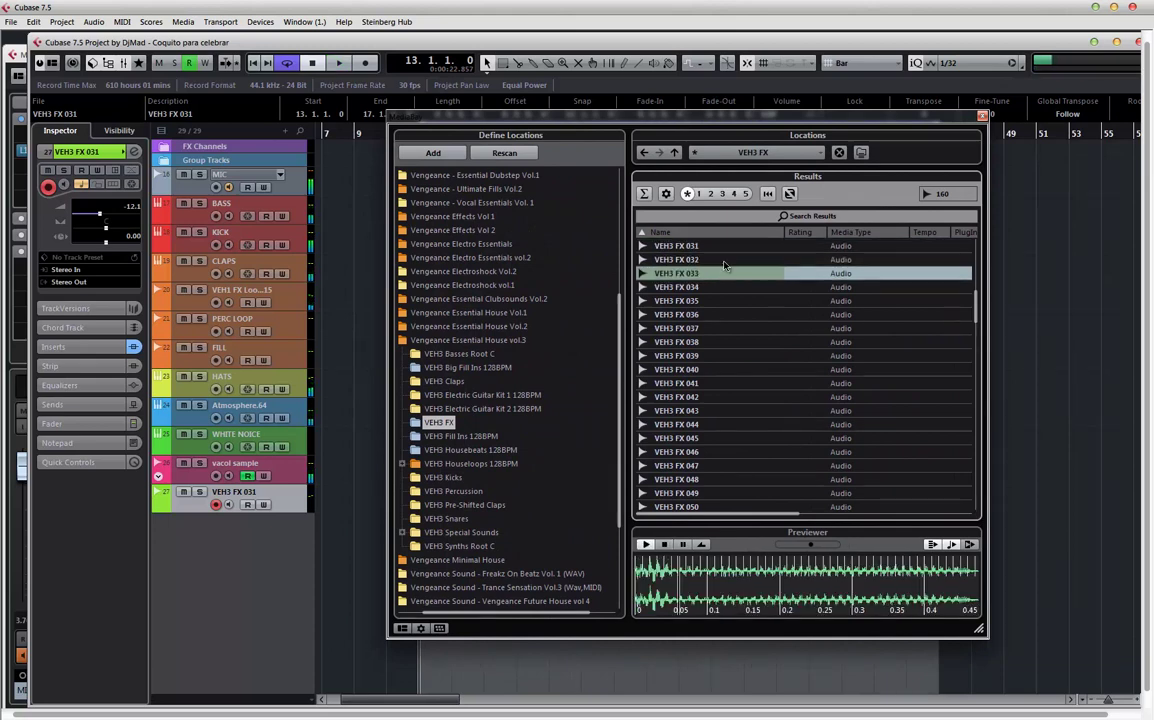
key("Up")
key("Up")
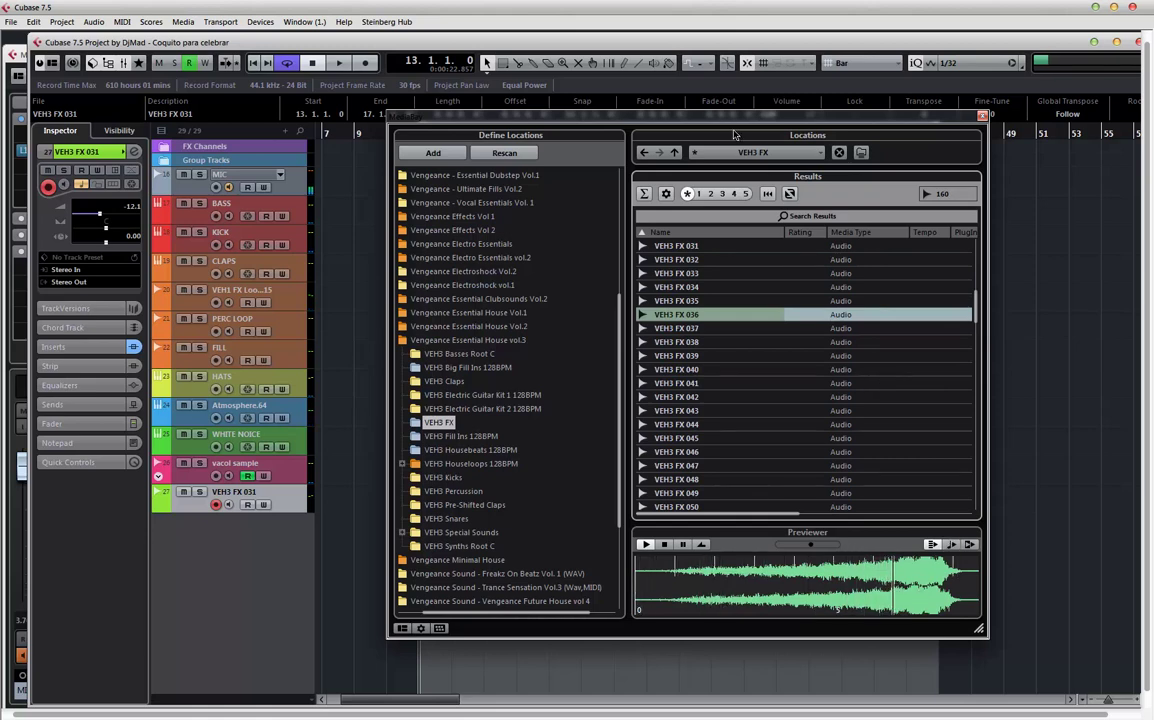
key("space")
scroll(489, 353, "up", 6)
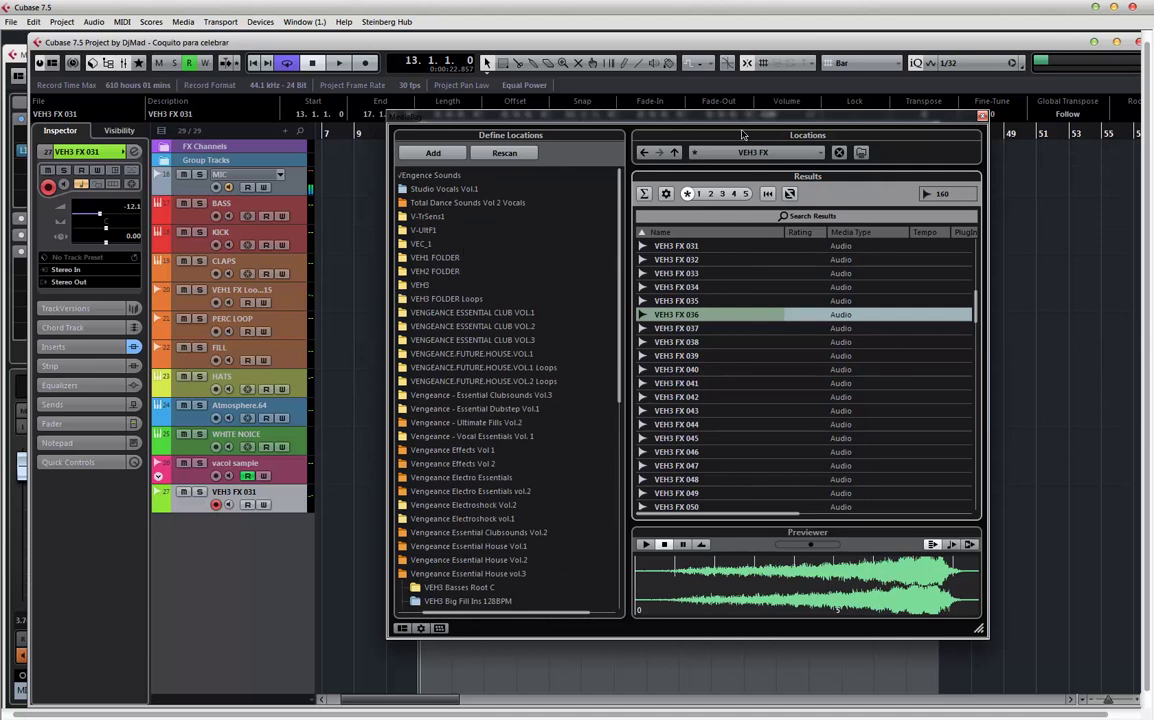
- Browse MediaBay to the RISE folder under HOUSE MUSIC TOOLS, DJ MAD TOOLS, VFX and audition VEH2 FX - 075
left_click(692, 151)
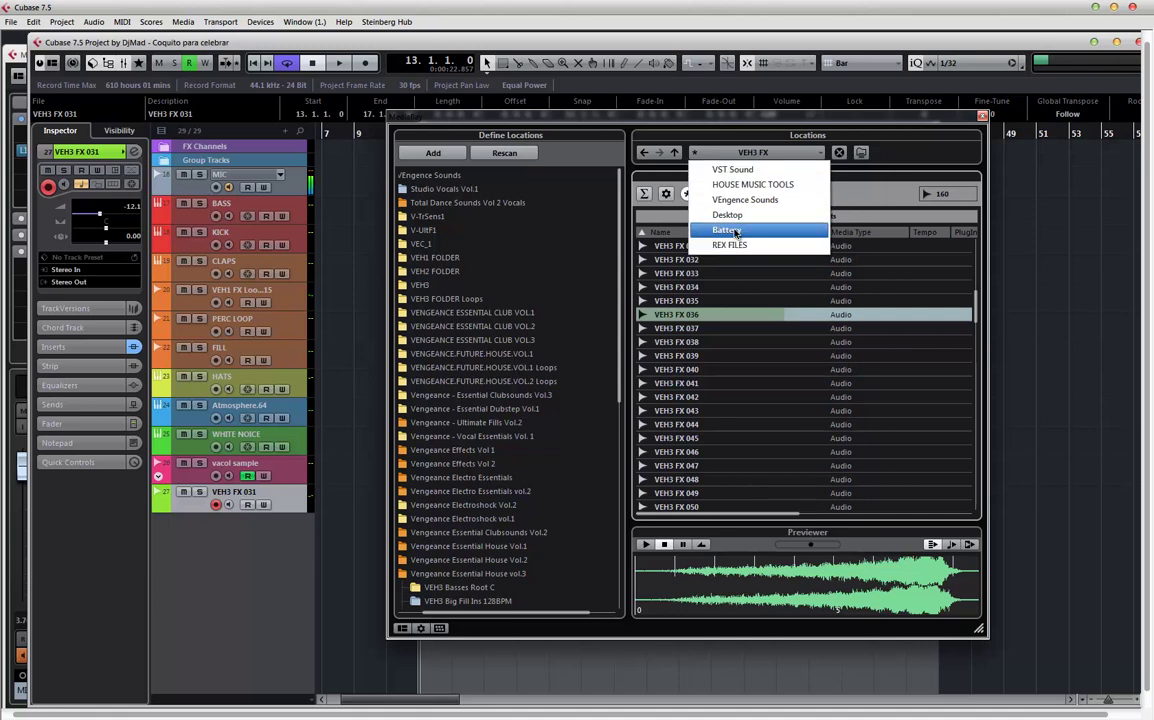
left_click(727, 214)
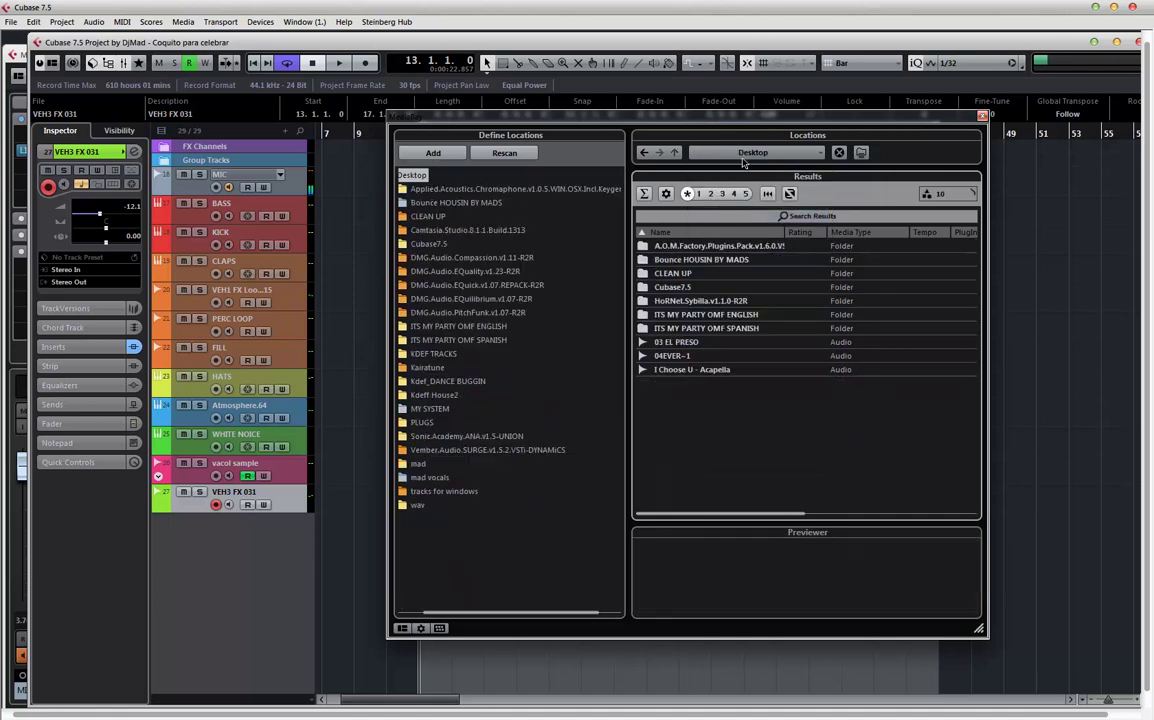
left_click(745, 154)
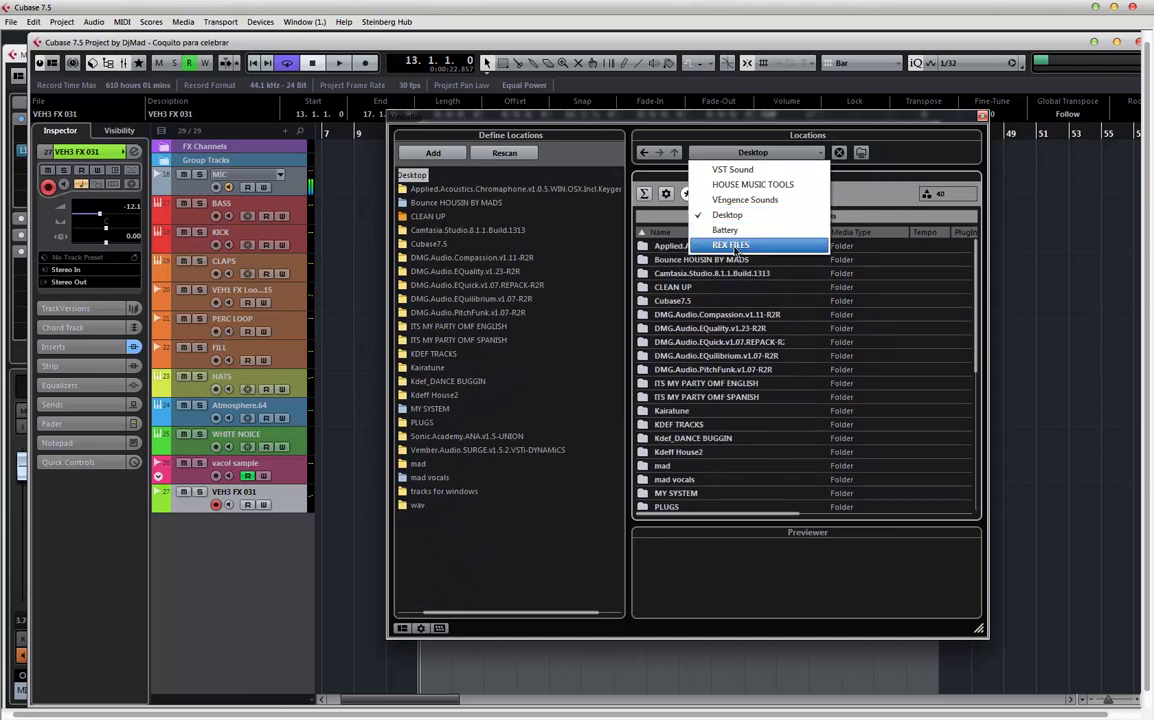
left_click(752, 184)
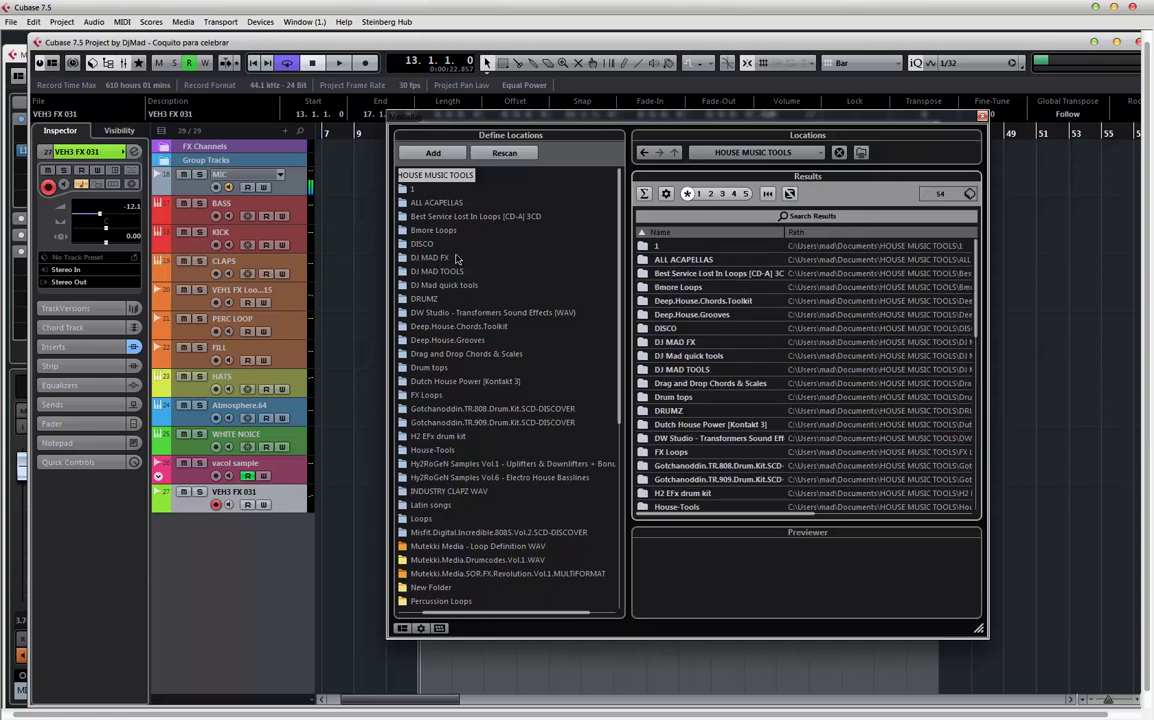
left_click(427, 272)
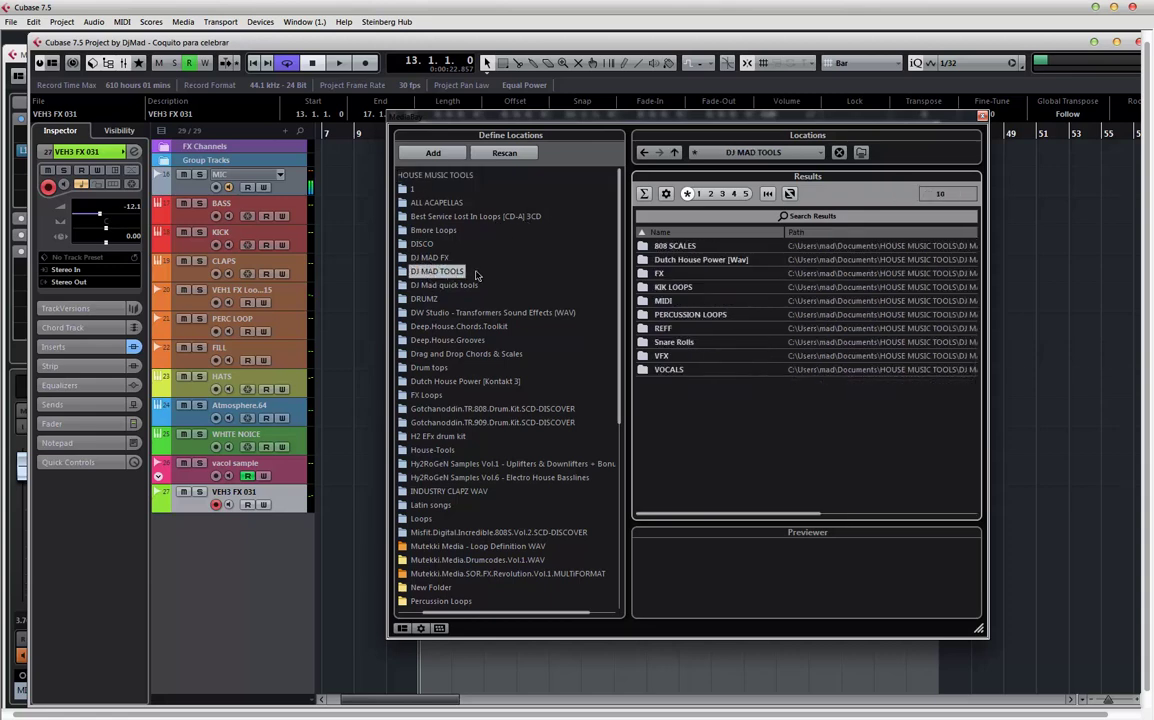
left_click(420, 271)
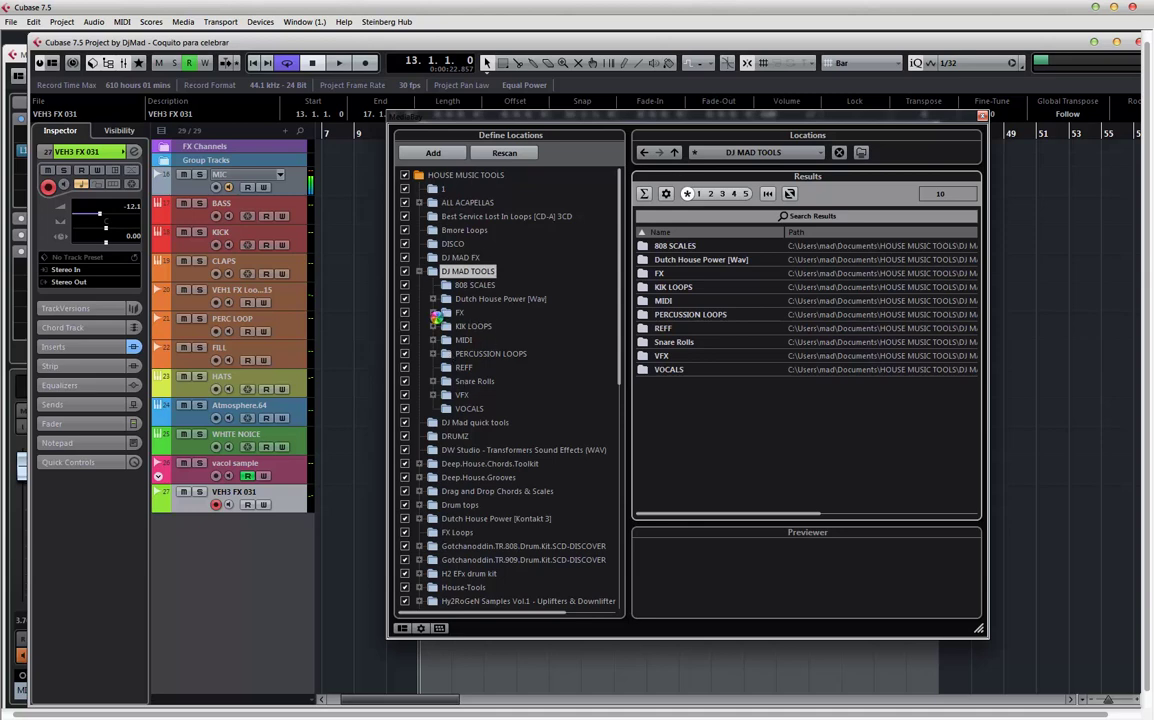
left_click(477, 354)
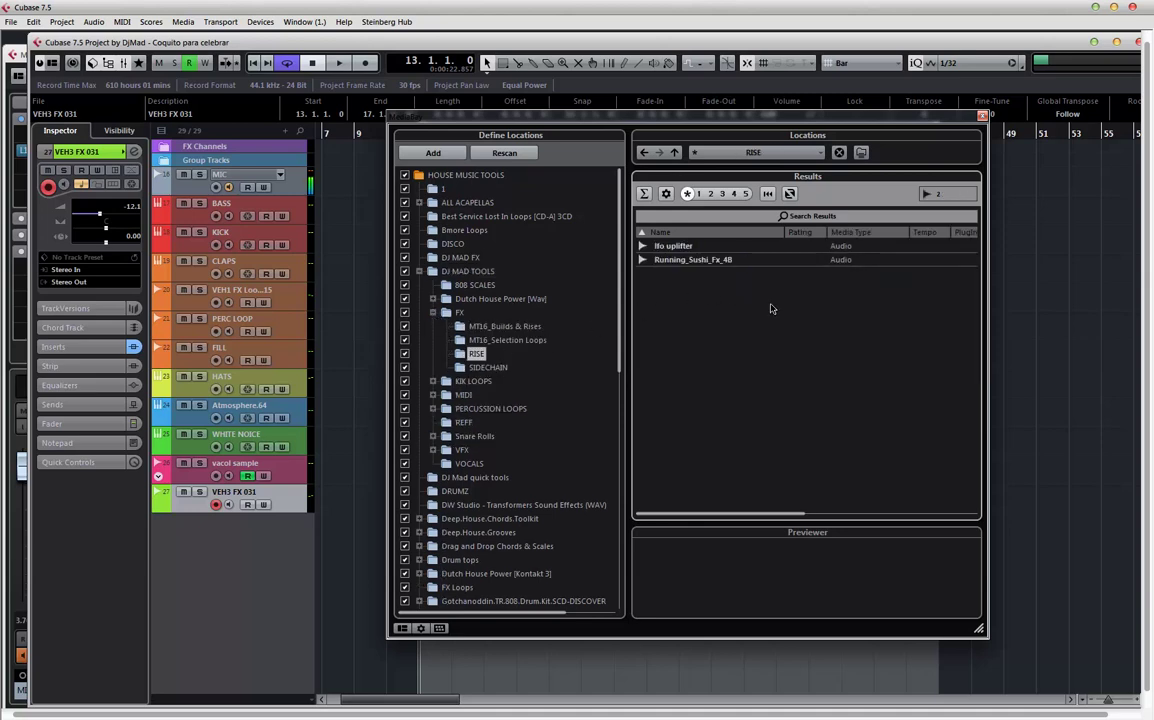
left_click(433, 313)
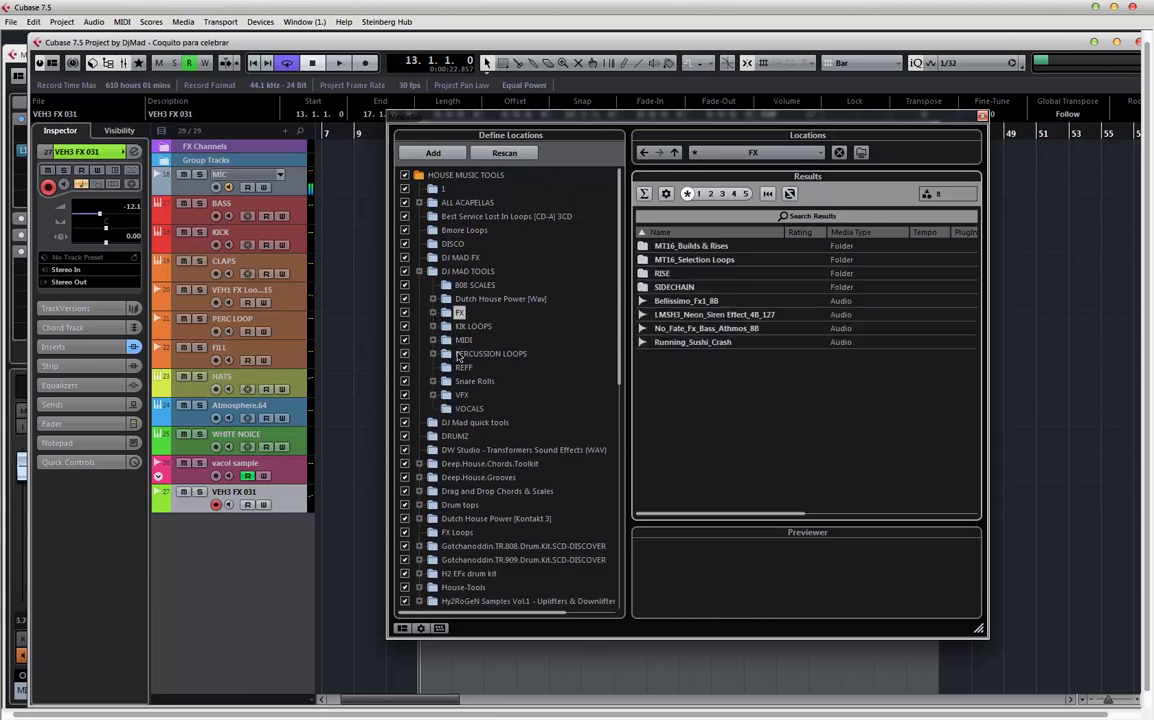
left_click(433, 395)
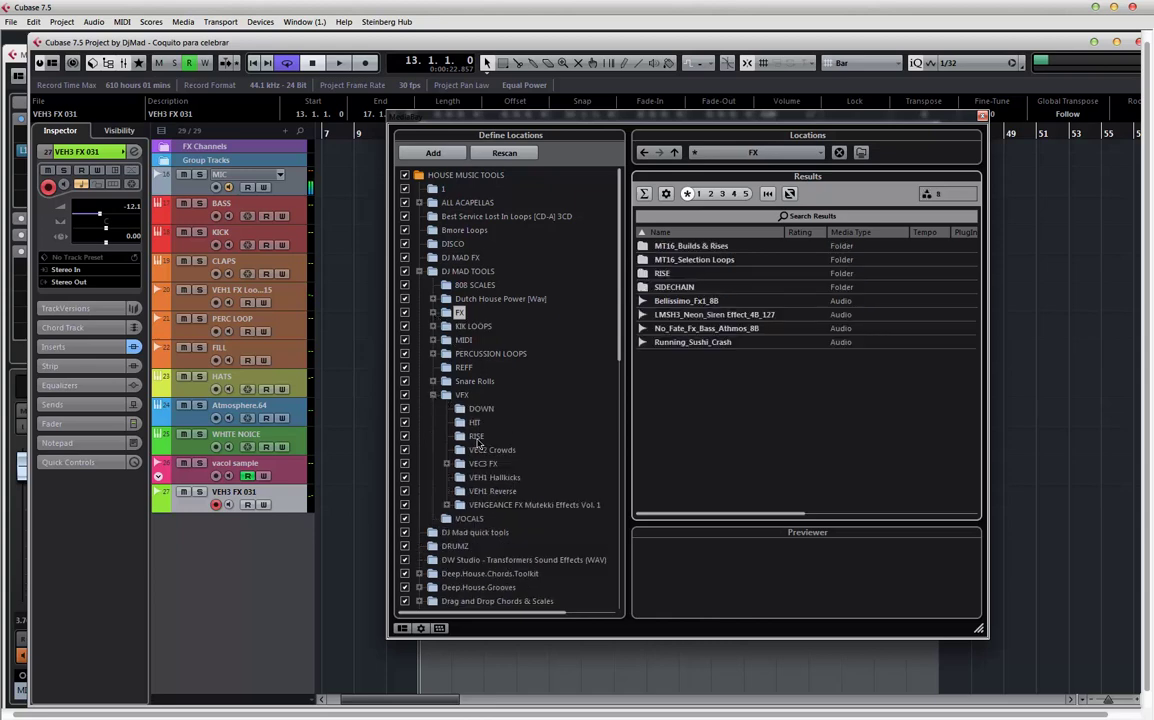
left_click(476, 437)
left_click(785, 383)
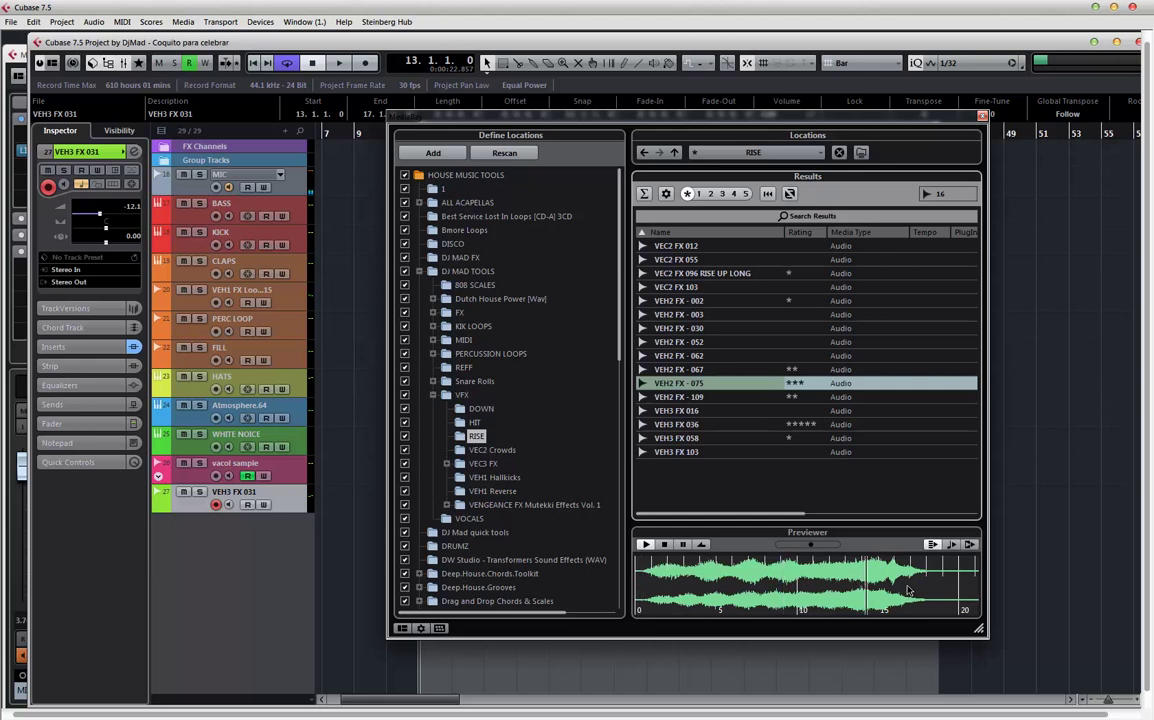
- Place the VEH2 FX - 075 sample at bar 14 on a new track below VEH3 FX 031 and close MediaBay
left_click_drag(663, 119, 859, 119)
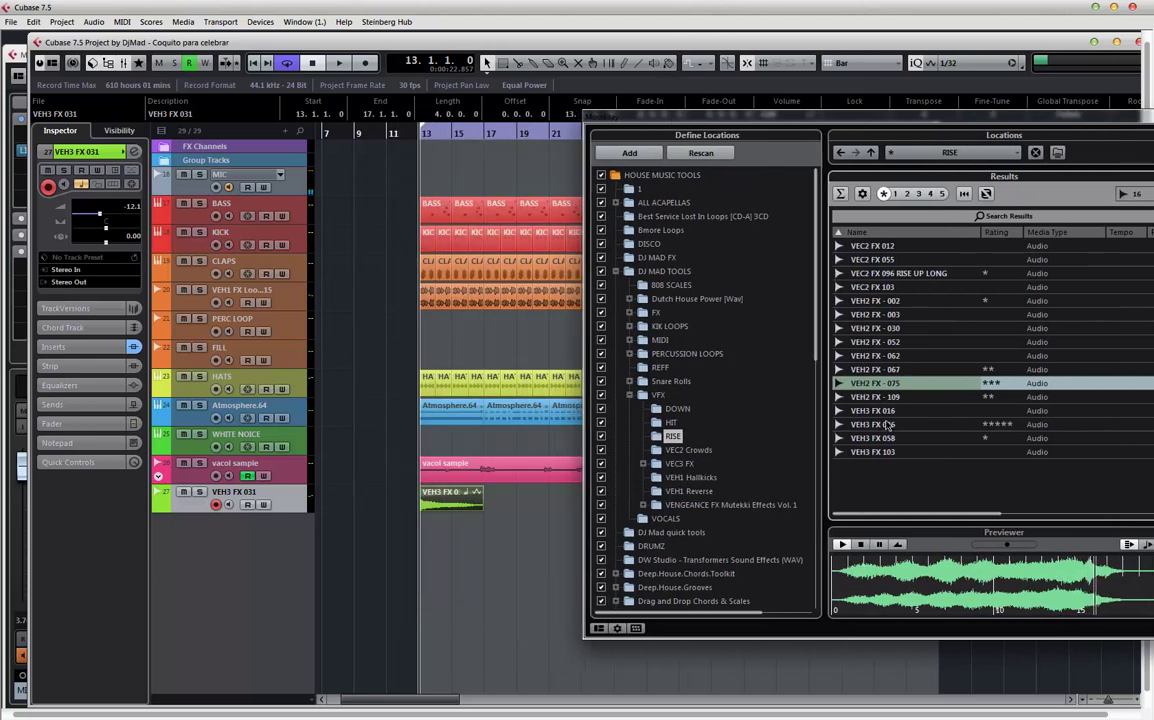
left_click_drag(893, 386, 440, 527)
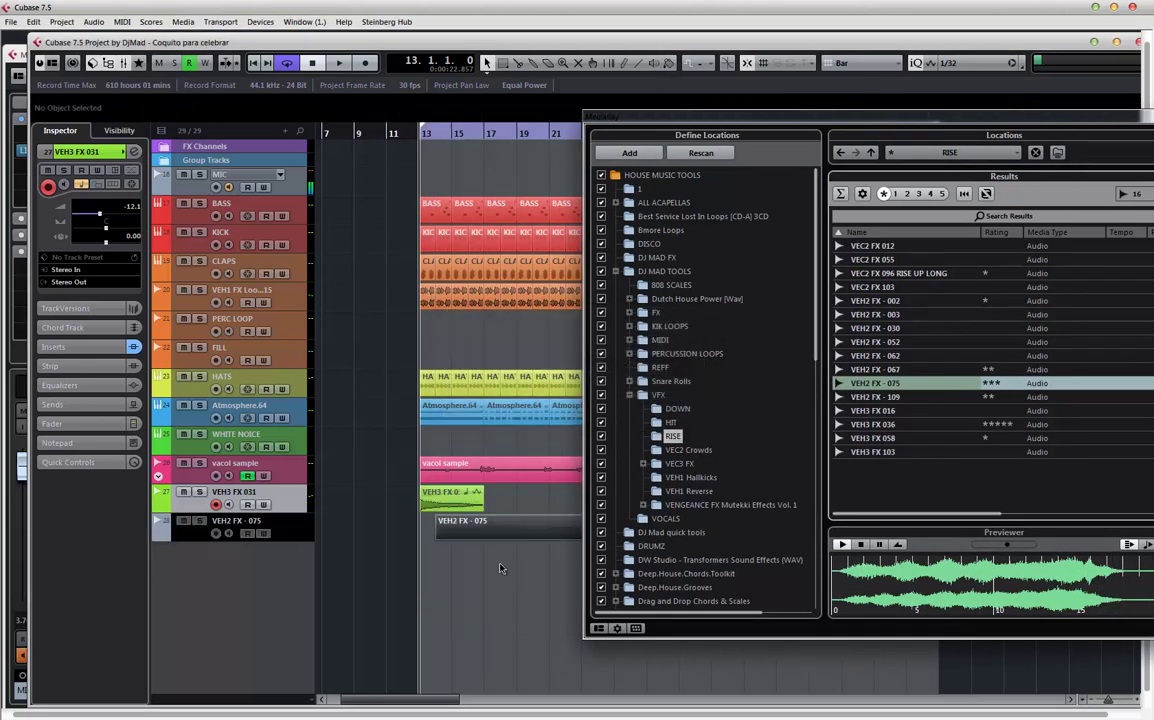
left_click(287, 527)
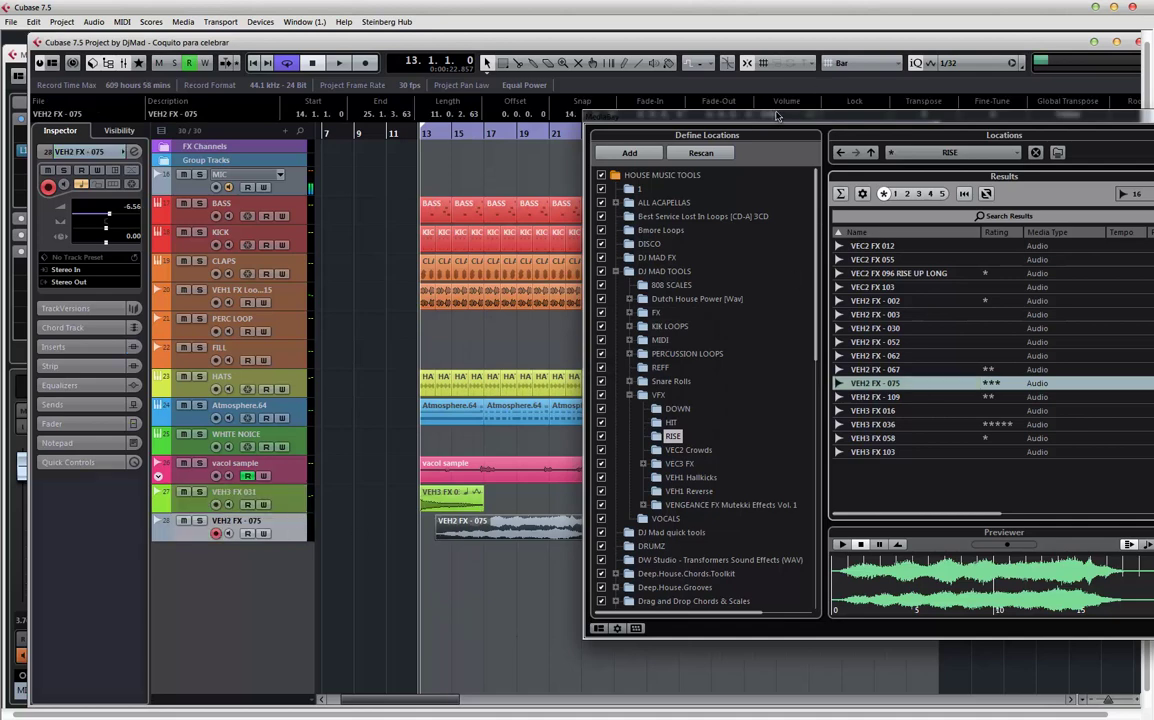
key("F5")
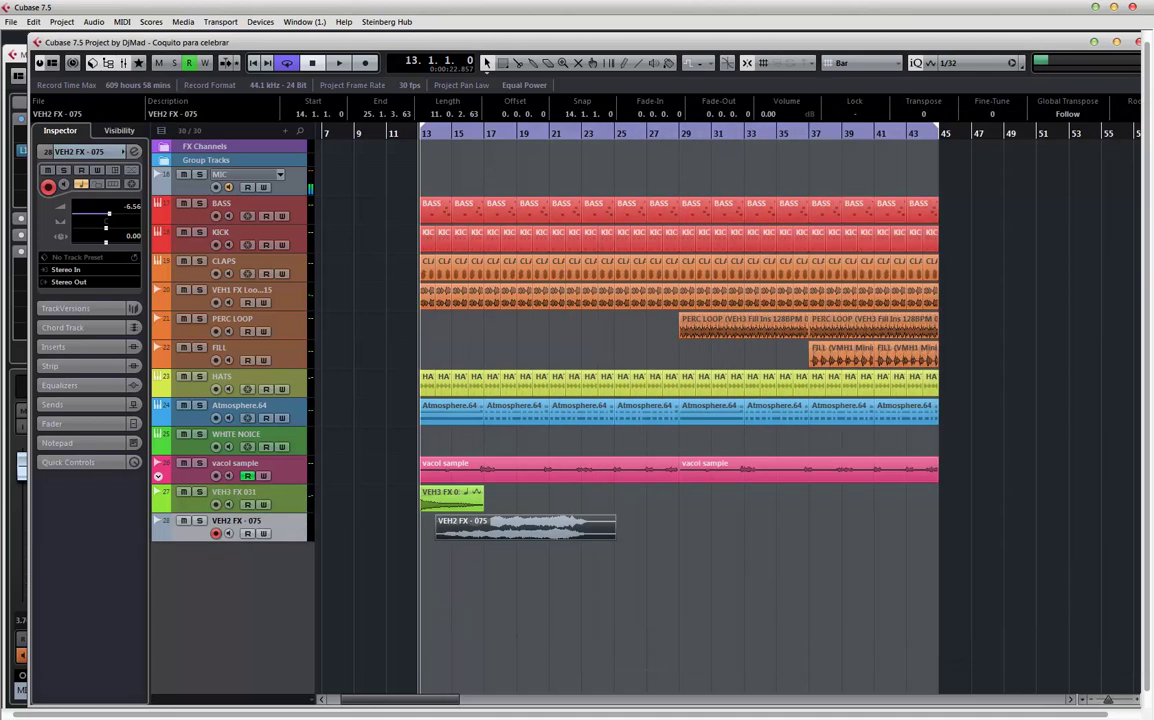
- Open the channel settings of the VEH2 FX - 075 track, lower its fader to -11.3 dB and move the window off the arrangement
right_click(310, 519)
left_click(134, 152)
left_click(134, 152)
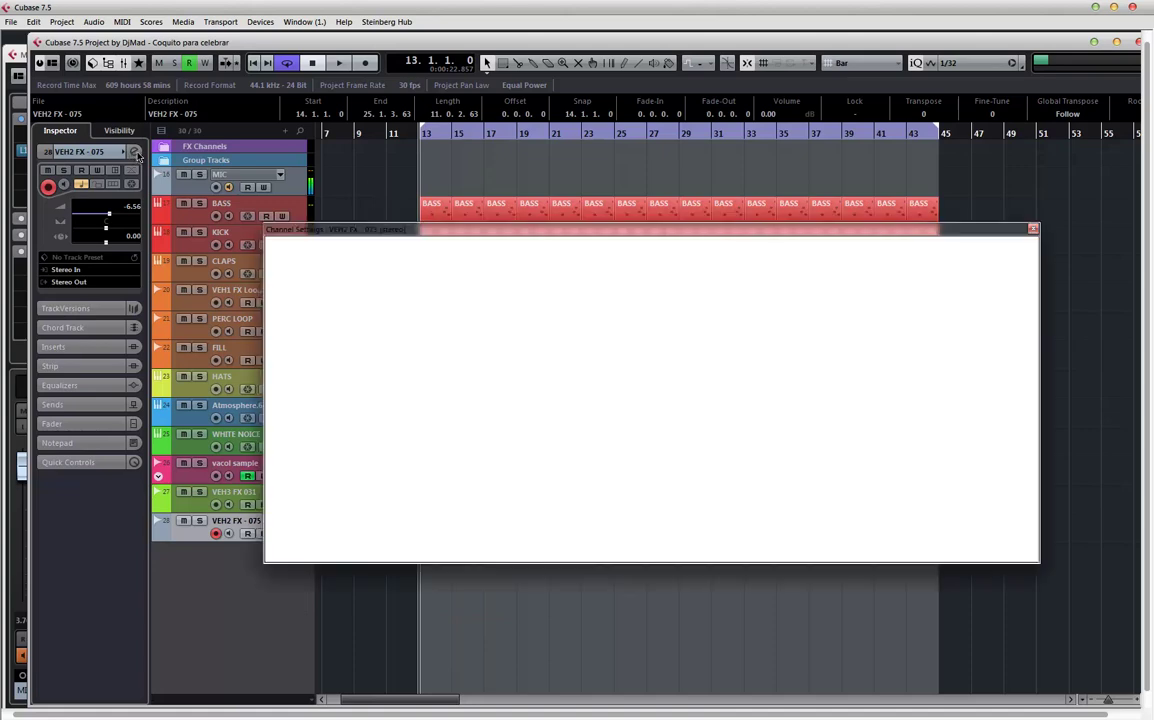
left_click_drag(969, 398, 972, 413)
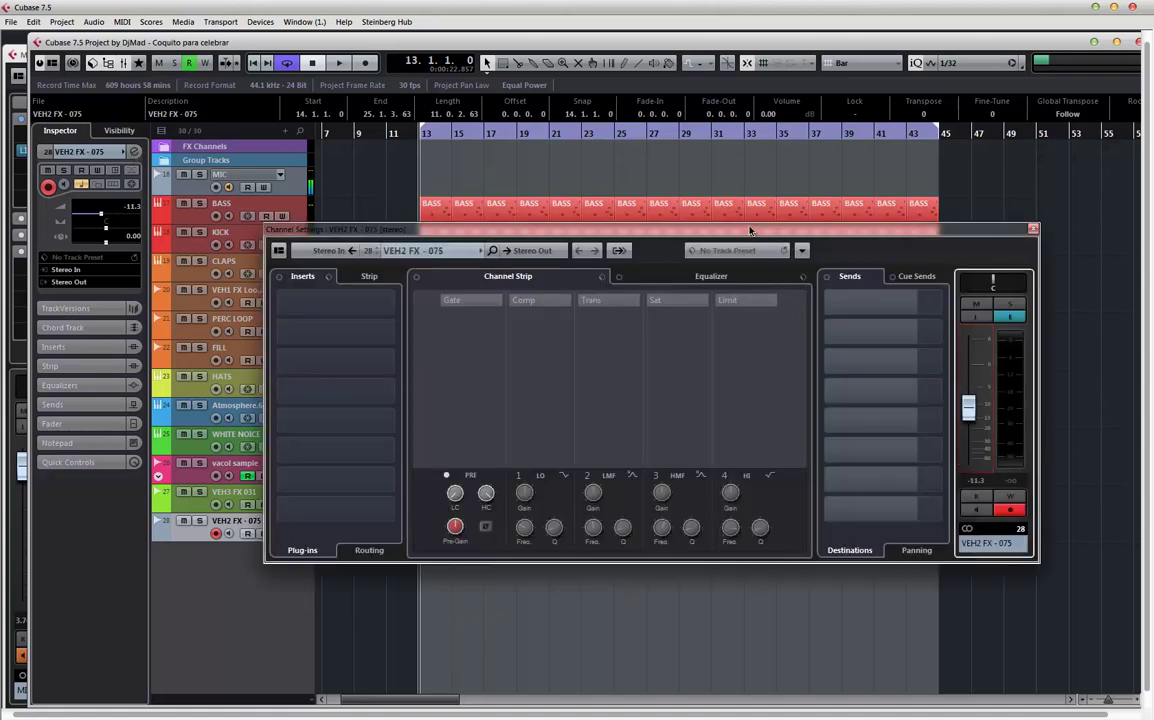
left_click_drag(750, 231, 774, 104)
left_click_drag(652, 103, 793, 125)
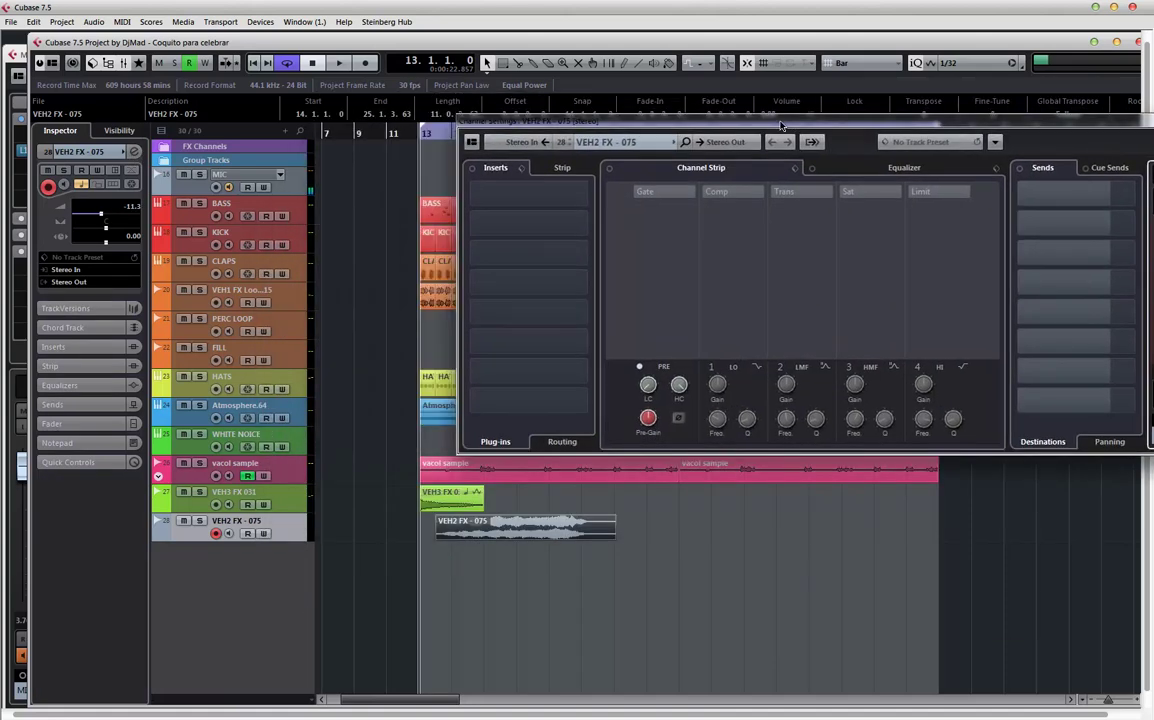
- Move the VEH2 FX - 075 event to start at bar 20 during playback and open the MixConsole
key("space")
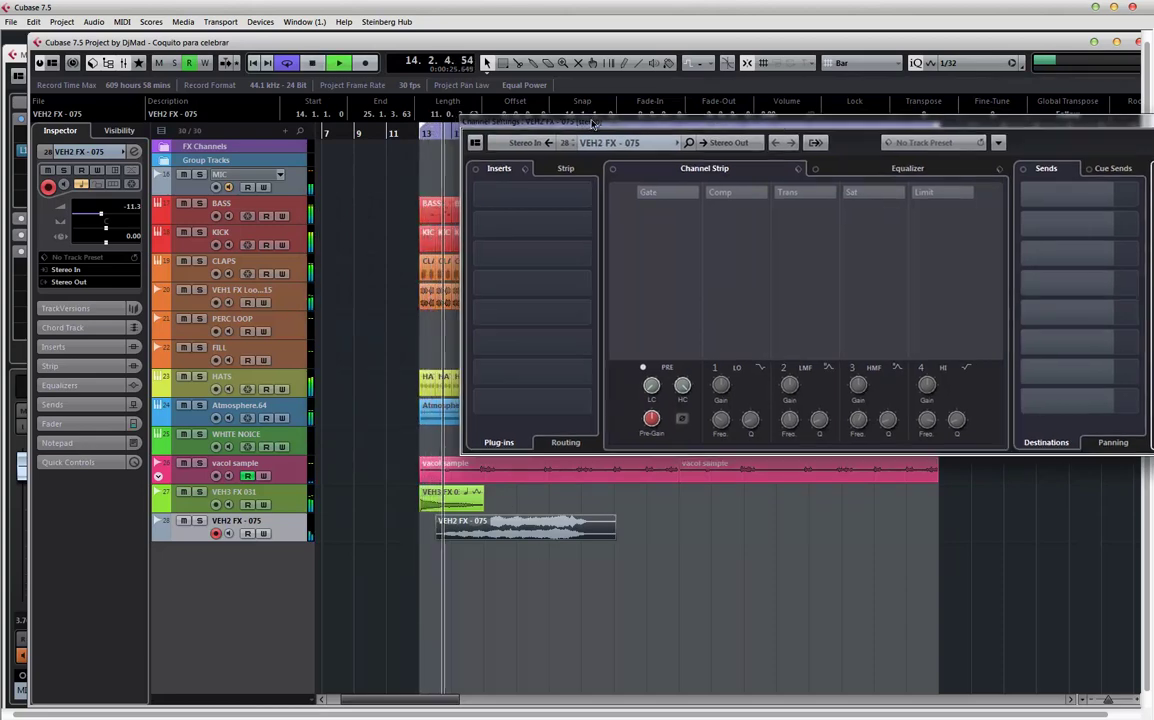
left_click_drag(578, 121, 860, 123)
left_click_drag(502, 531, 612, 518)
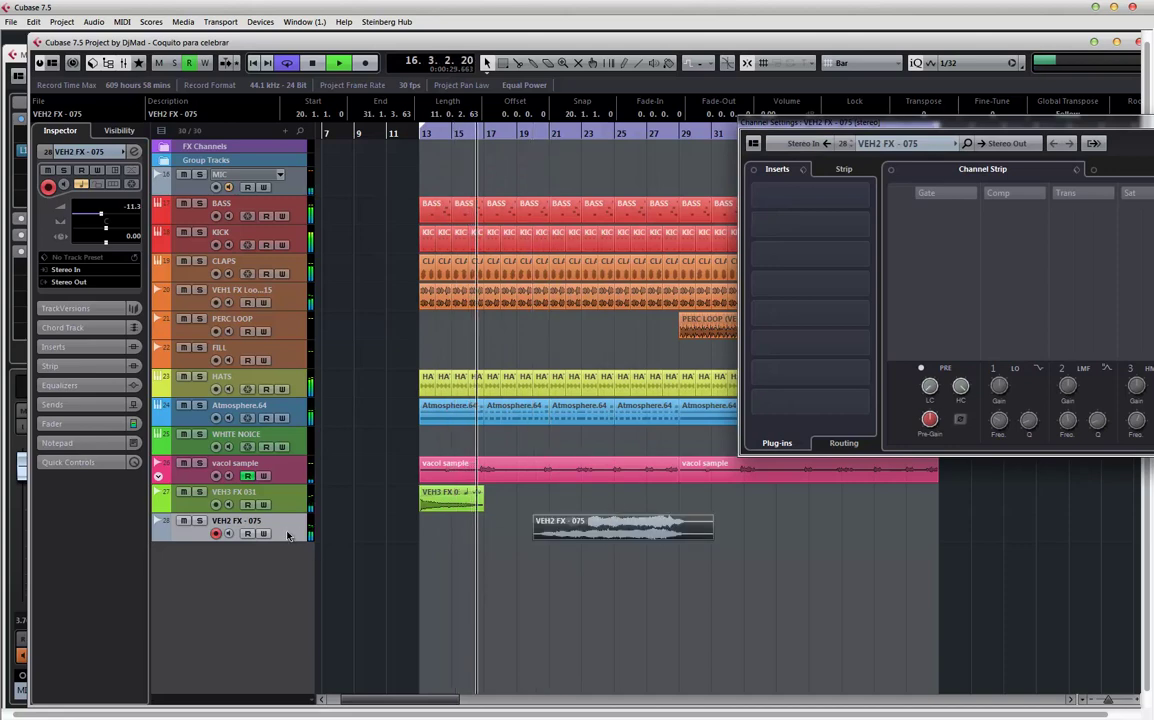
key("F3")
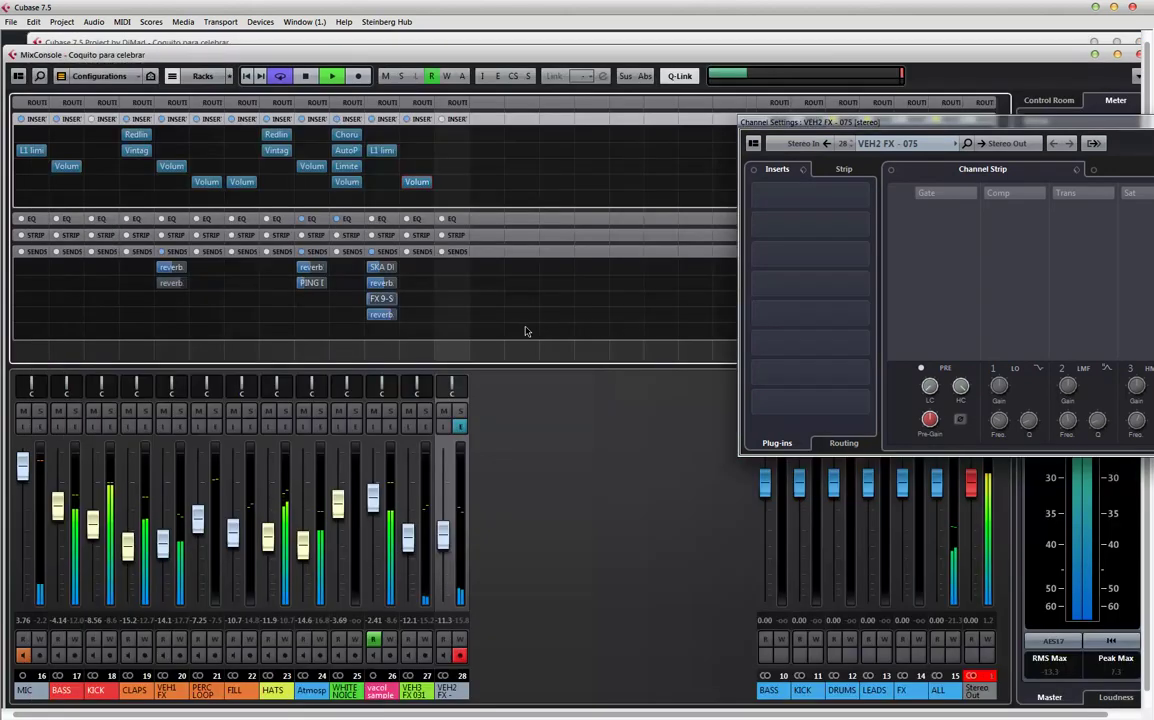
- Copy the VolumeShaper insert from VEH3 FX 031 to the VEH2 FX - 075 channel and lower its fader to -13.9 dB
left_click_drag(417, 181, 455, 186)
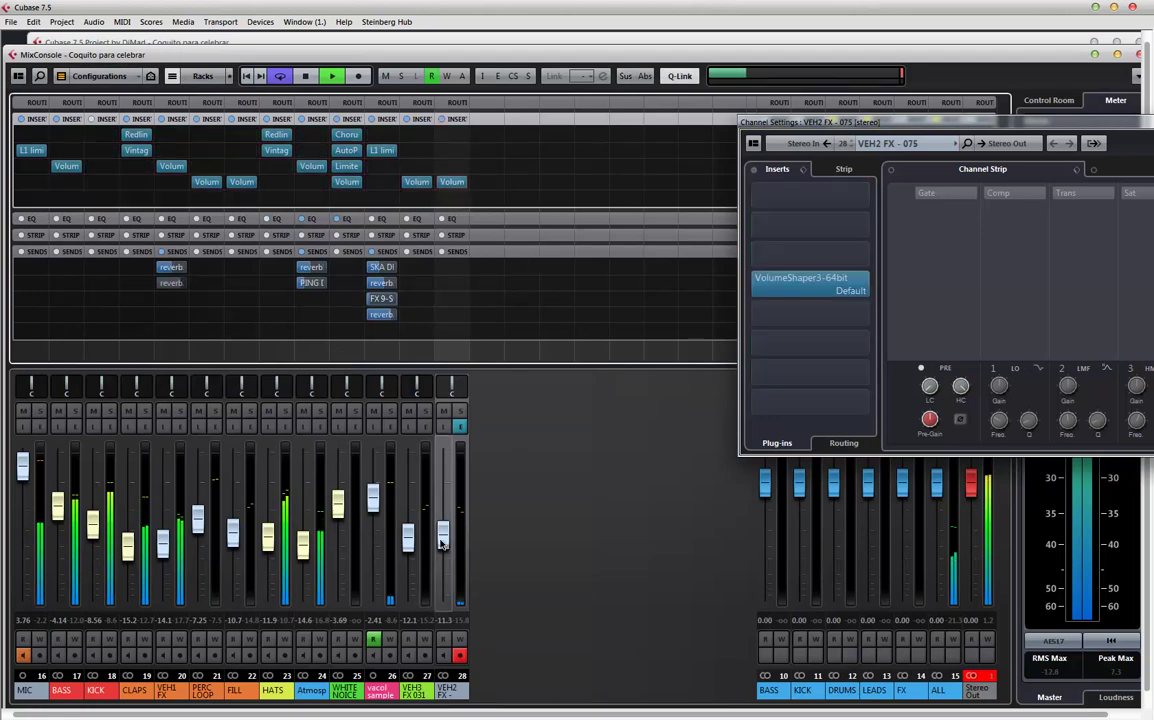
left_click(440, 547)
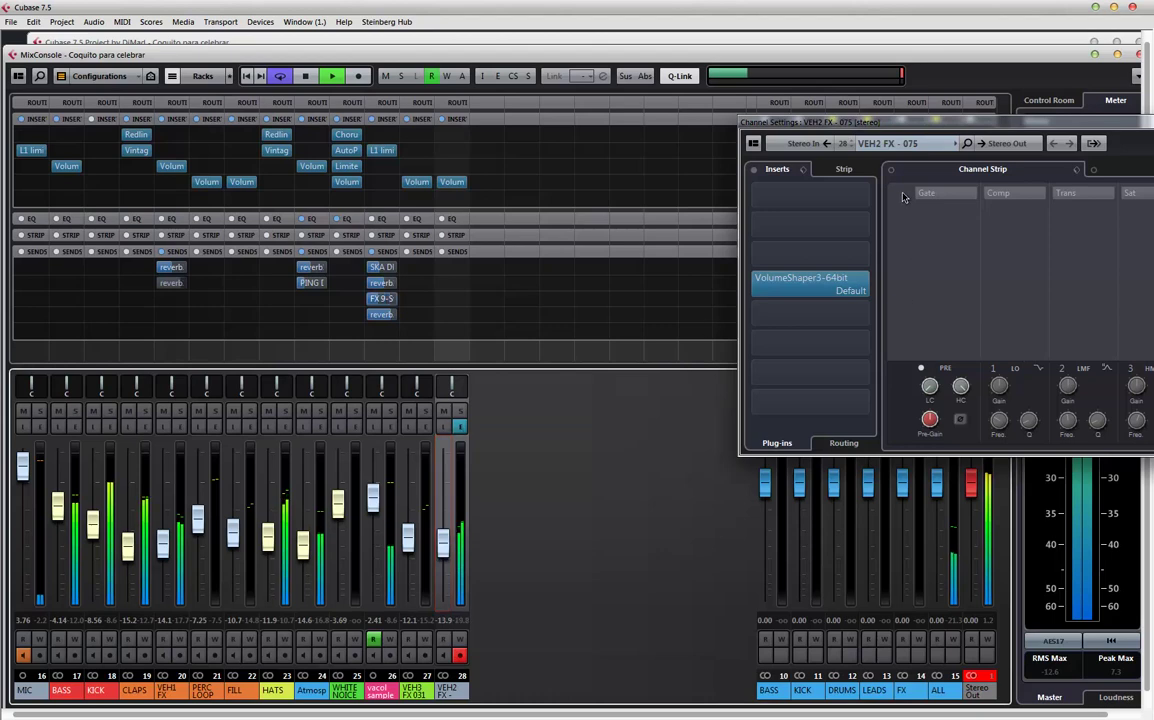
- Apply a low cut and reduce the high band in the VEH2 FX - 075 equalizer, and close its channel settings
left_click(929, 386)
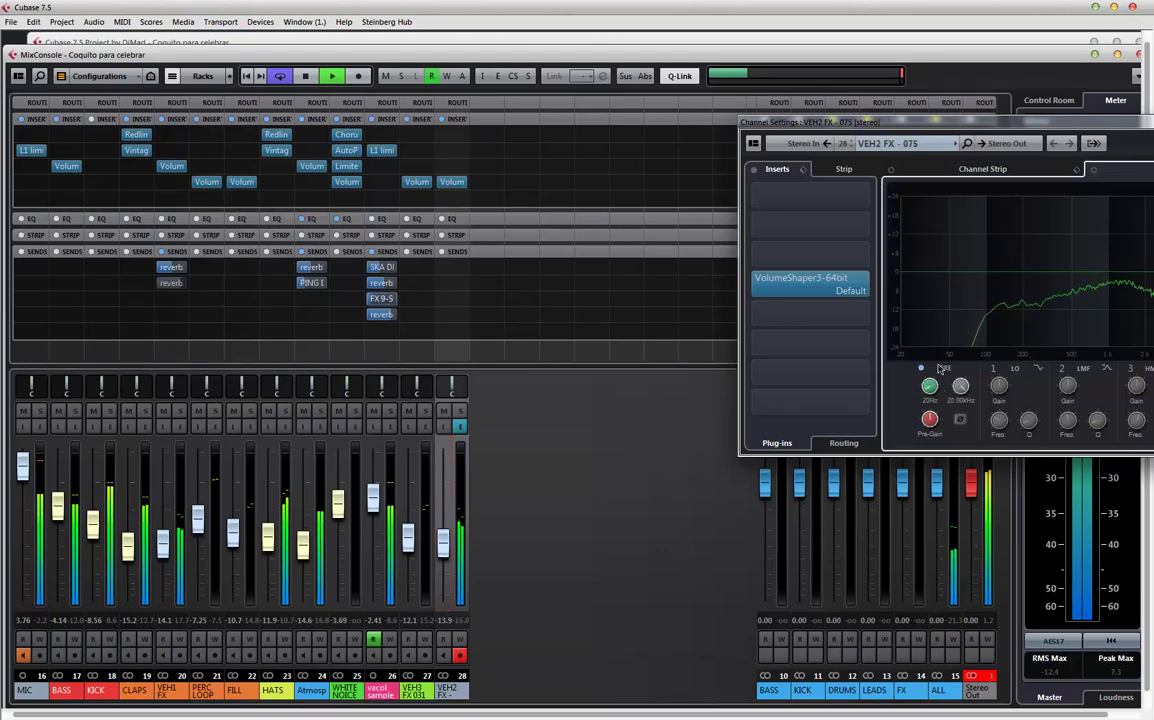
left_click_drag(929, 392, 936, 383)
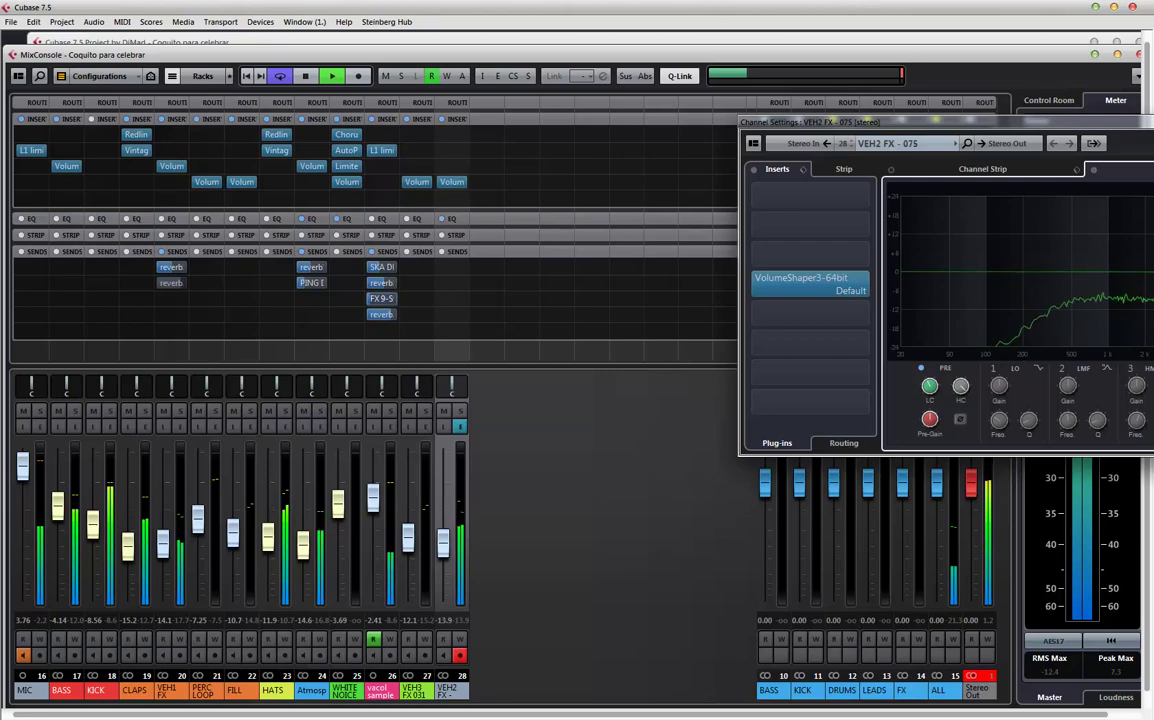
left_click_drag(850, 121, 385, 113)
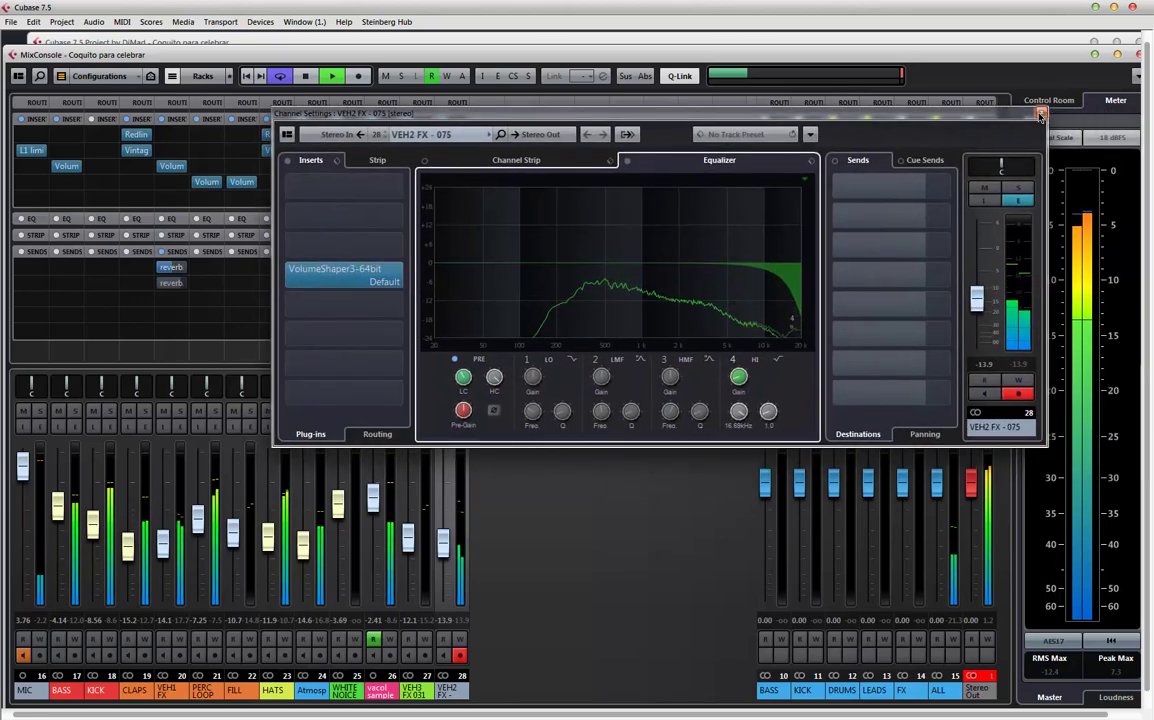
left_click(1040, 116)
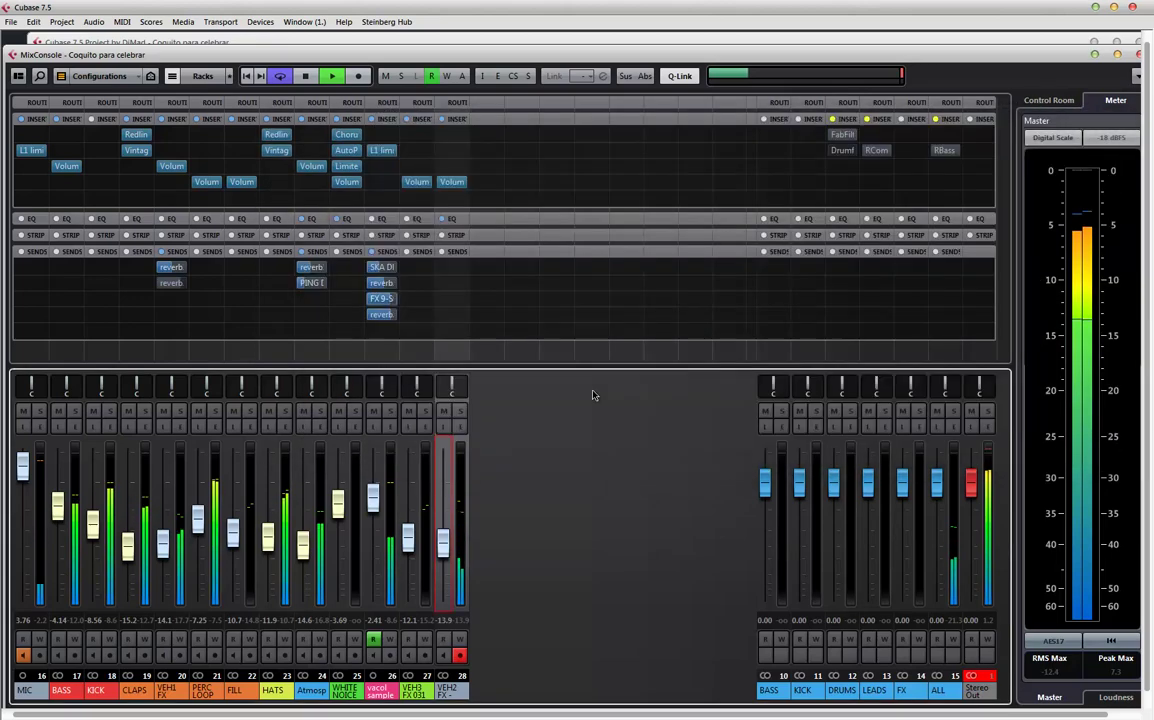
- Return to the project window and colour the VEH2 FX - 075 track yellow-green like VEH3 FX 031
left_click(449, 44)
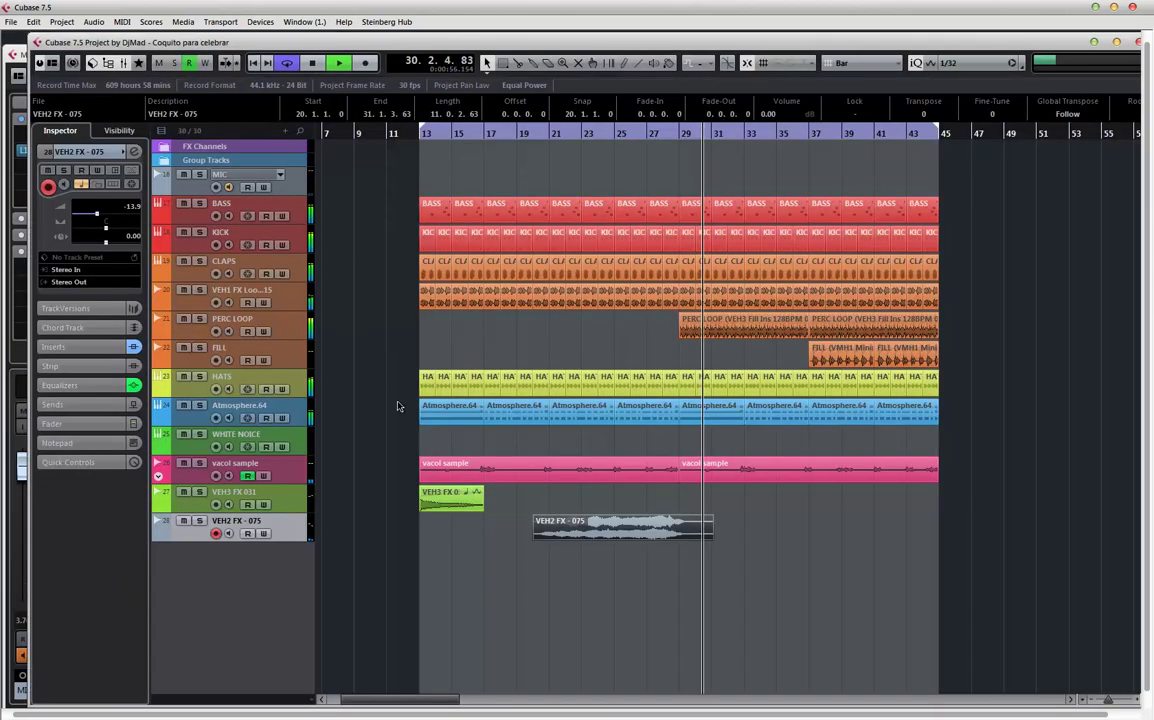
left_click(164, 535)
left_click(250, 525)
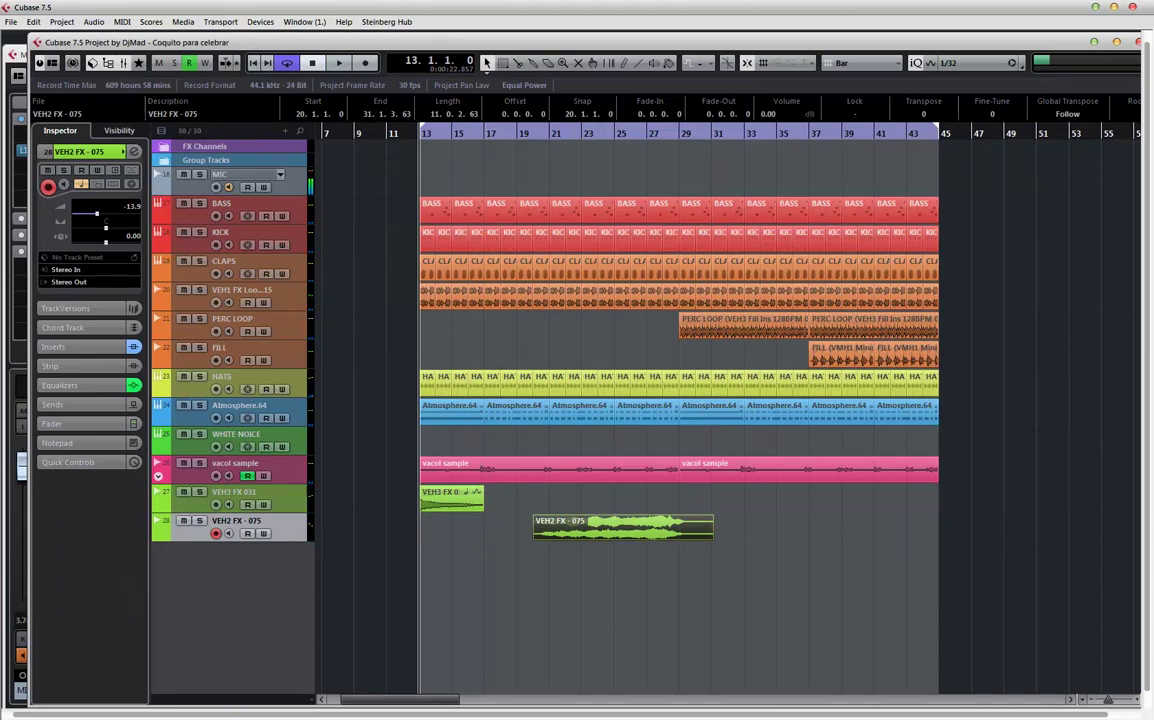
- Open MediaBay and audition samples in the VFX HIT folder, selecting VEC2 FX 073 SEA HIT
key("F5")
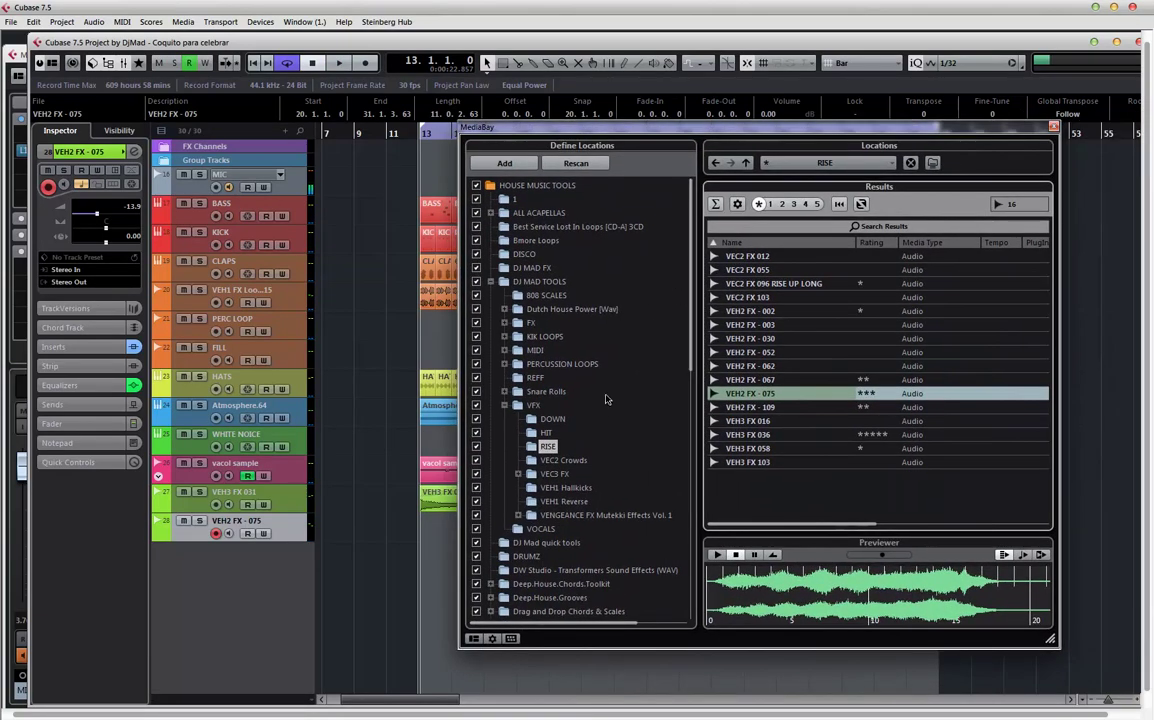
left_click(550, 432)
left_click(762, 271)
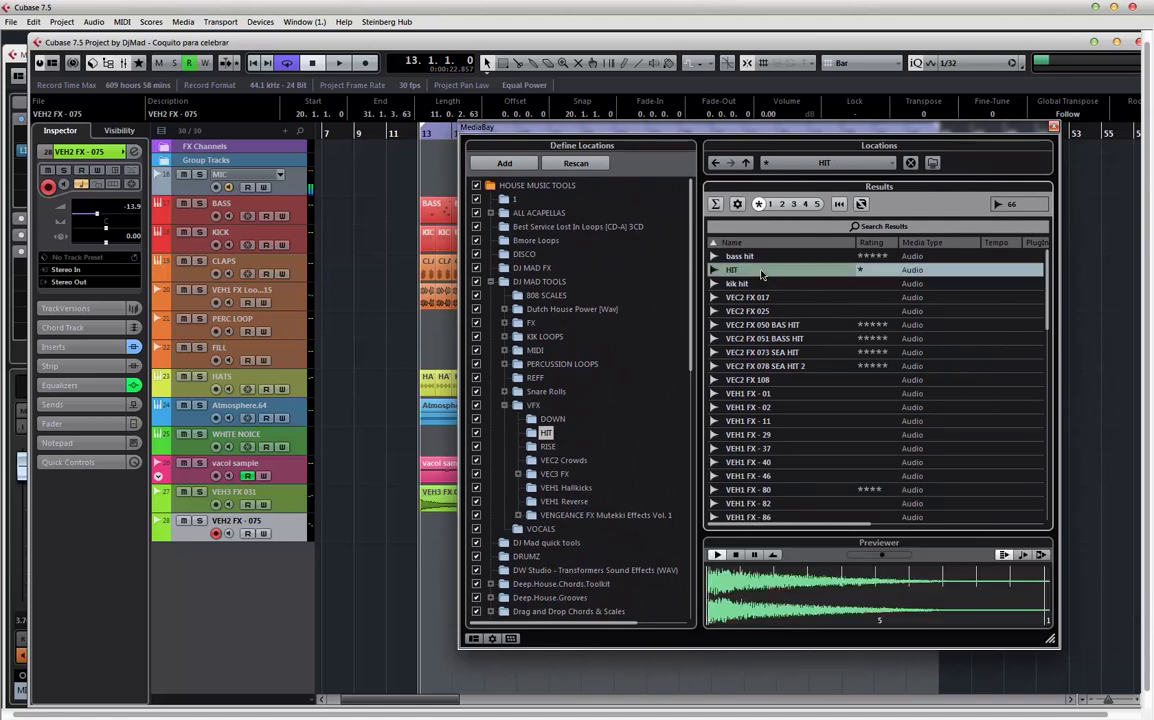
key("Down")
key("Down")
key("Down")
key("Down")
key("Down")
key("Down")
key("Down")
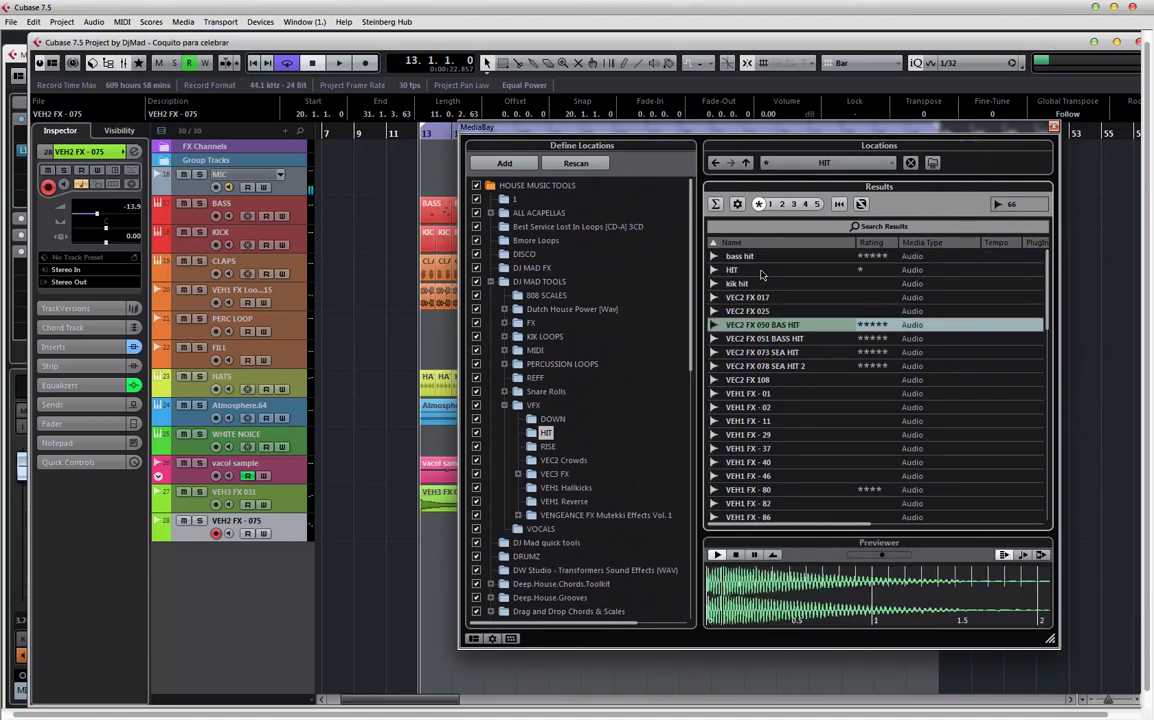
key("Up")
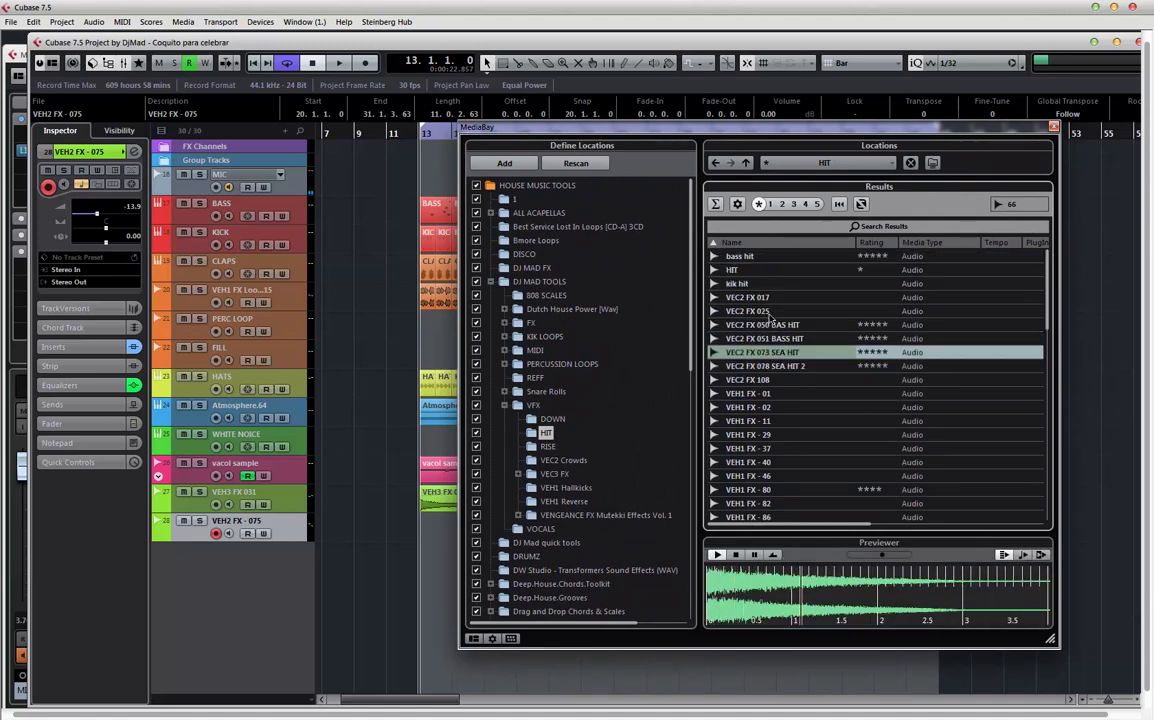
- Place the VEC2 FX 073 SEA HIT sample at bar 29 on a new track below VEH2 FX - 075 and colour it yellow-green
left_click_drag(716, 139, 1153, 105)
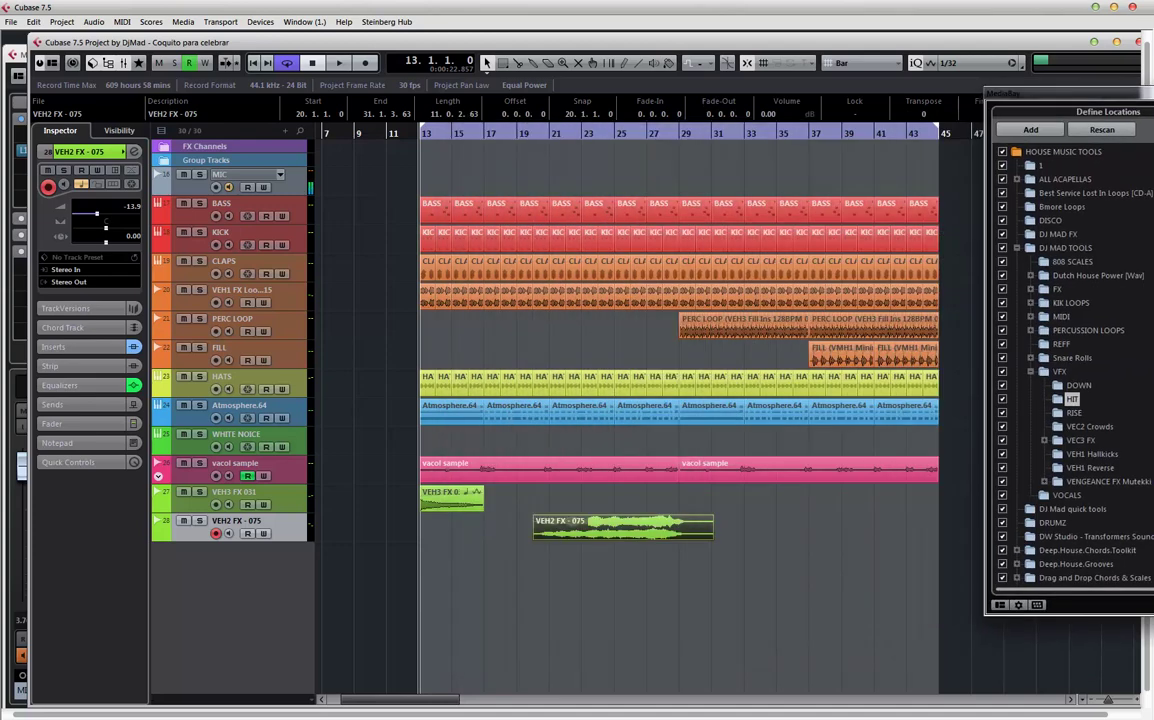
left_click_drag(808, 503, 682, 613)
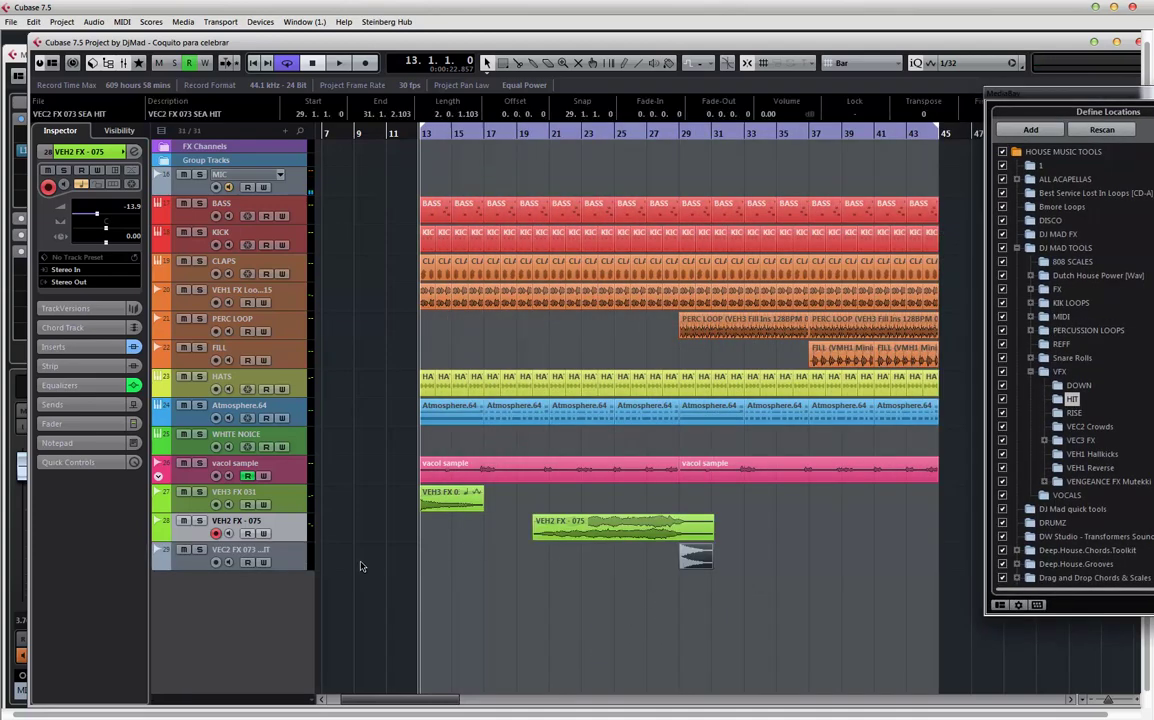
left_click(168, 552)
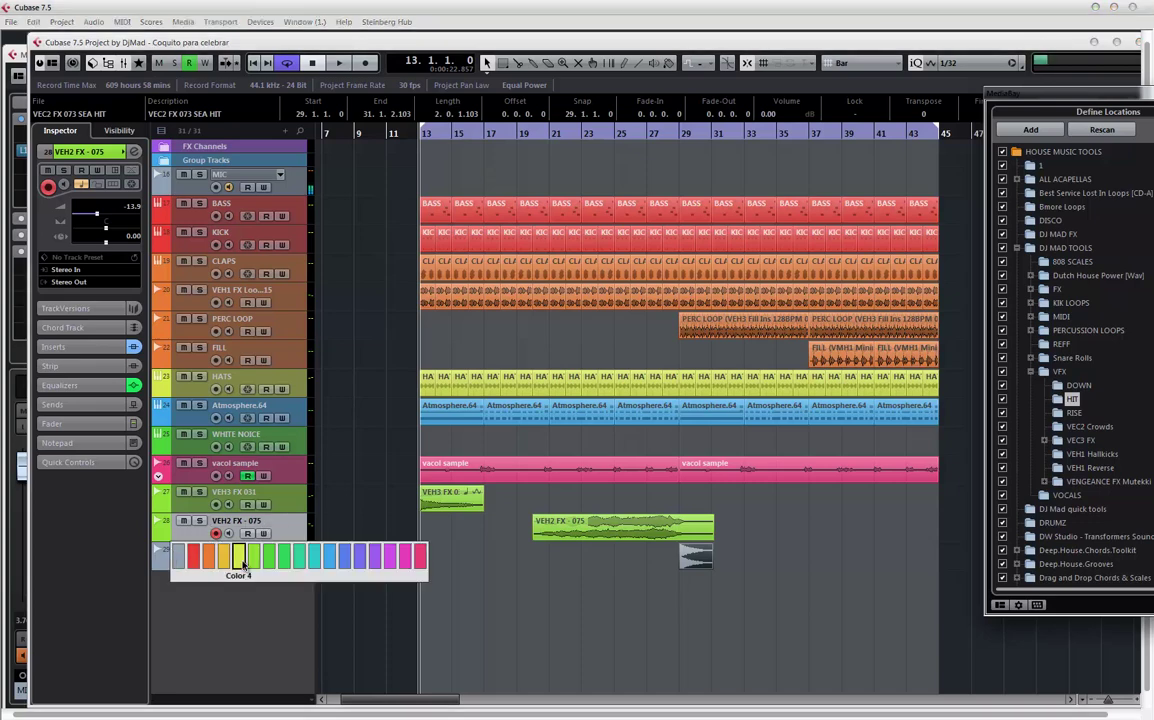
left_click(237, 548)
left_click(168, 554)
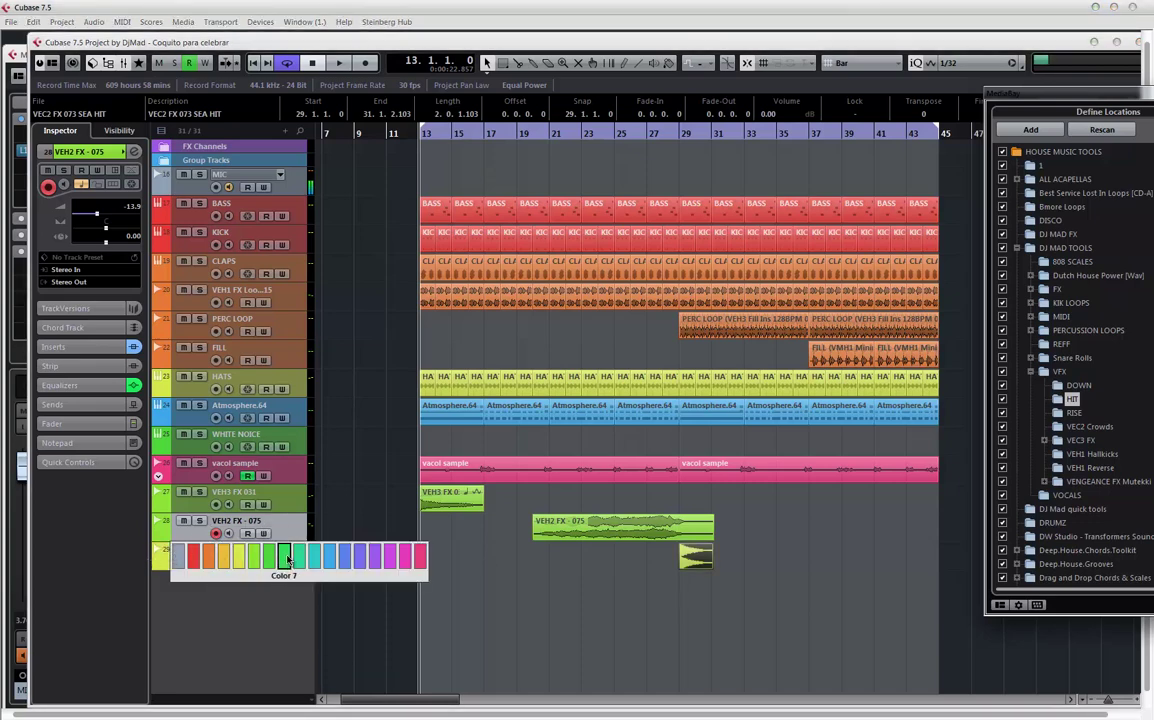
left_click(255, 556)
- Close MediaBay, play from bar 28 and lower the VEH2 FX - 075 channel fader to -20.0 dB
left_click(661, 134)
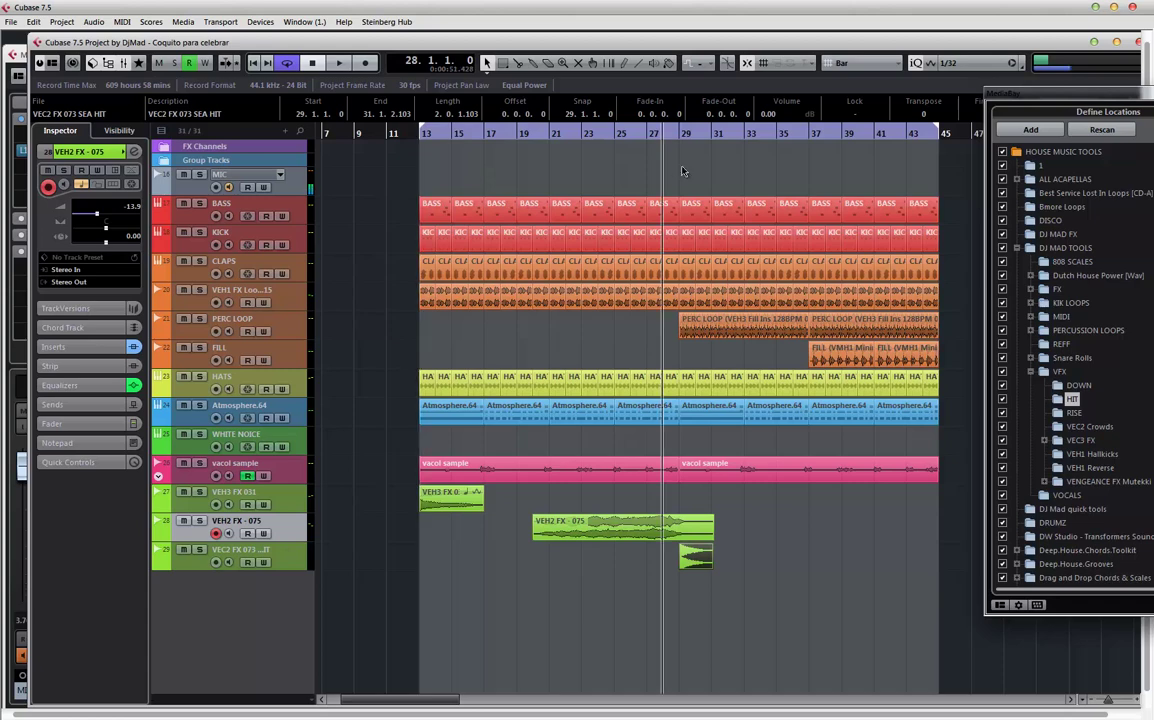
left_click(1057, 96)
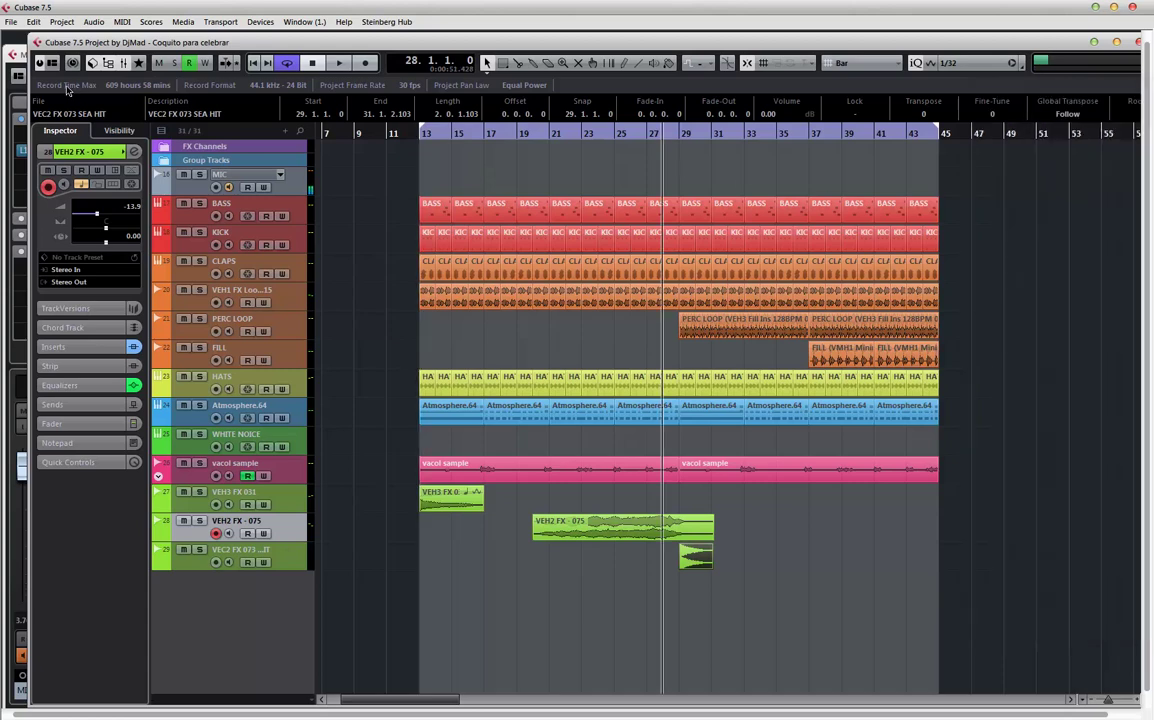
left_click(134, 151)
key("space")
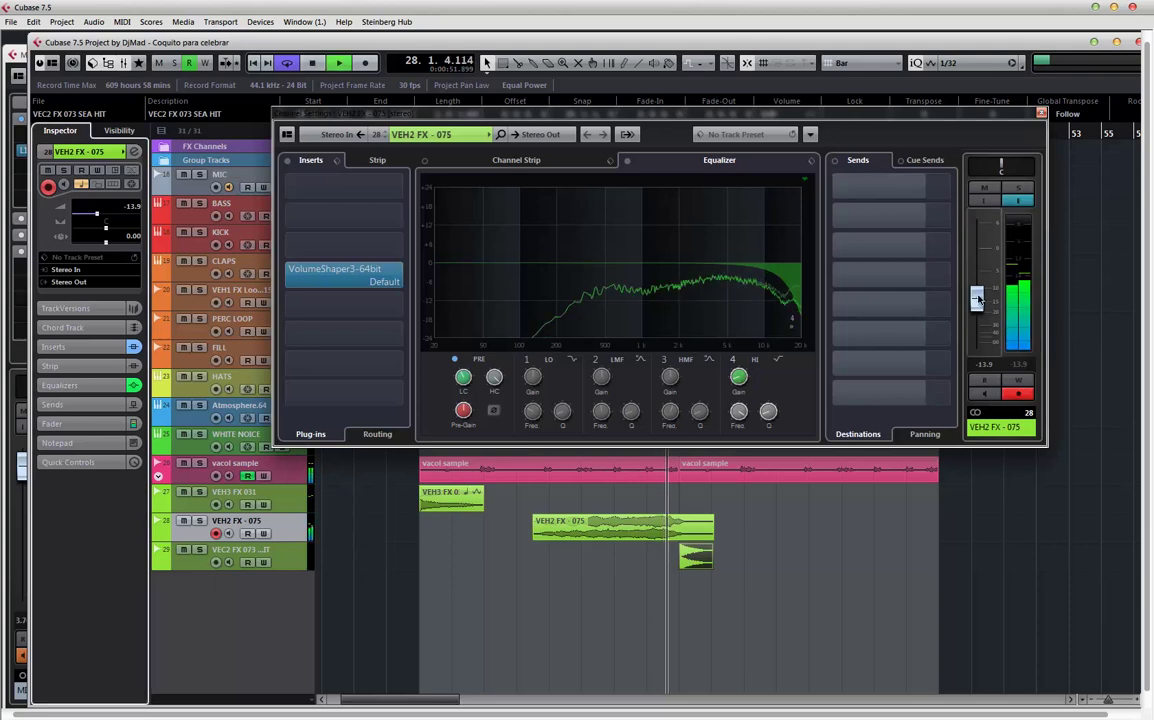
left_click_drag(978, 298, 979, 296)
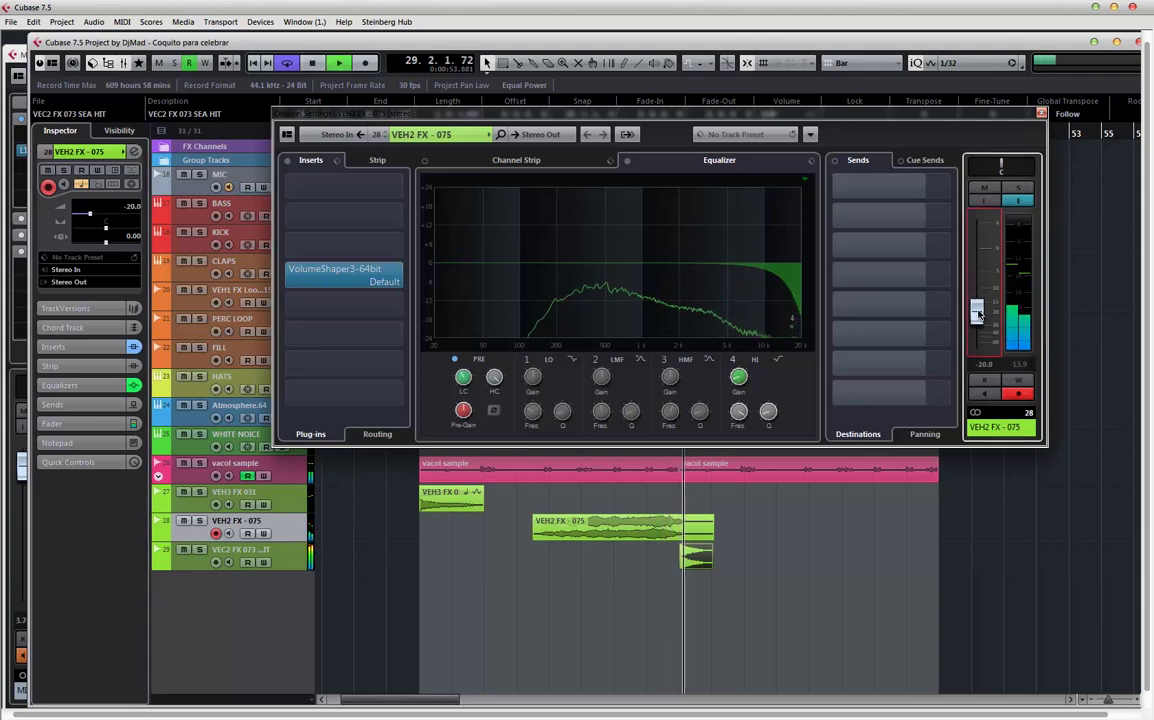
- Lower the VEC2 FX 073 SEA HIT channel fader to -18.9 dB during playback and close the channel settings
key("Down")
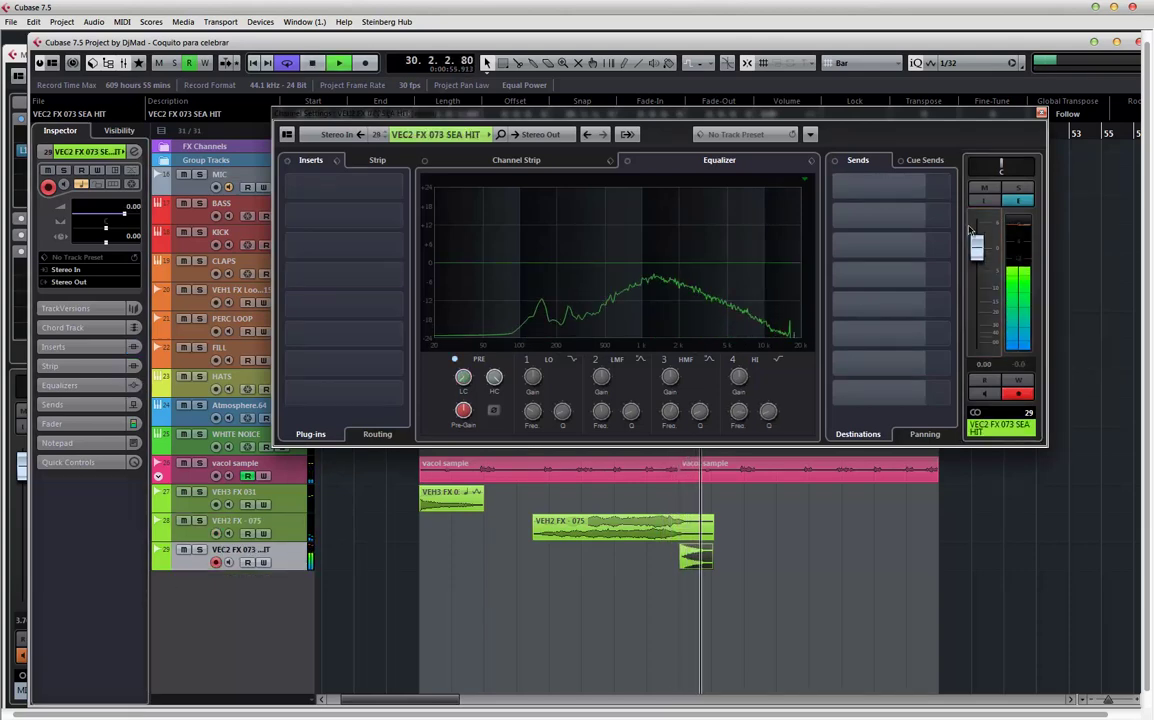
left_click_drag(977, 288, 979, 314)
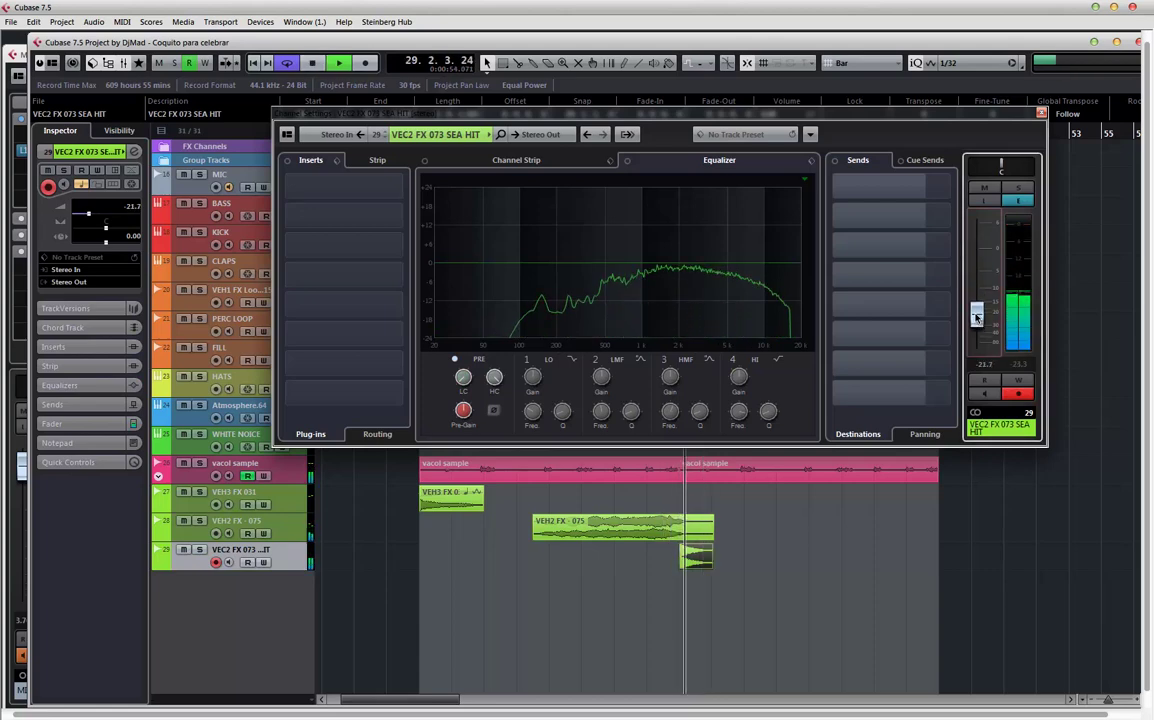
left_click_drag(977, 313, 977, 310)
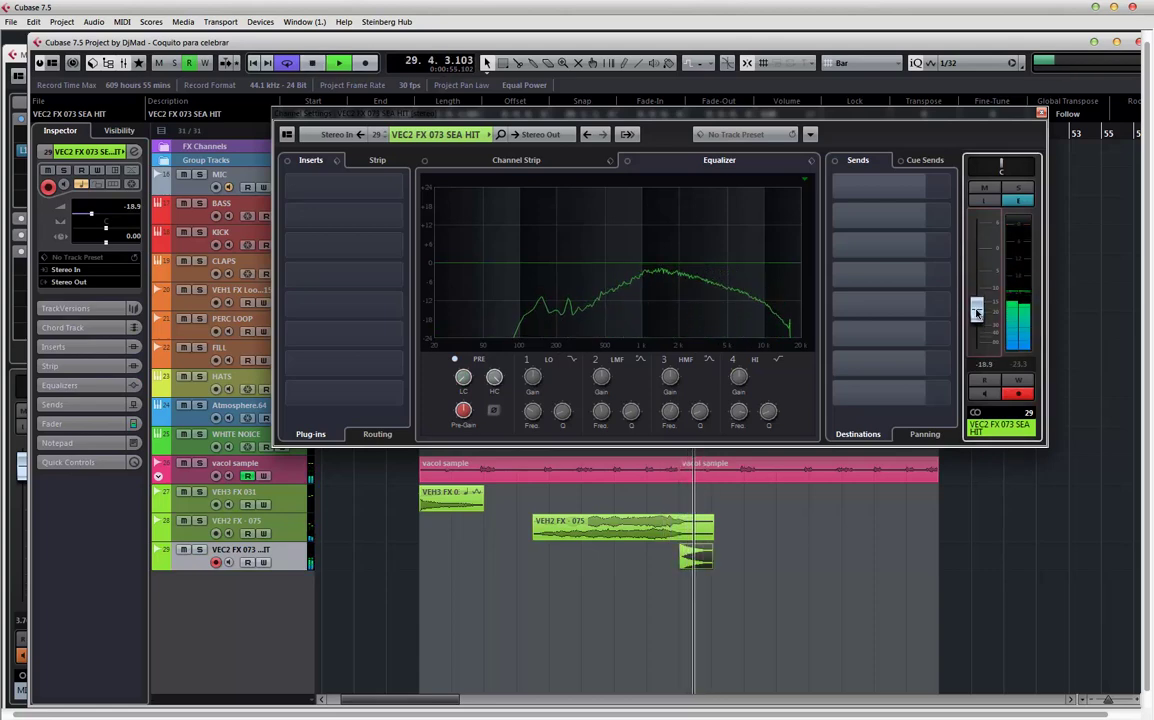
left_click(1041, 114)
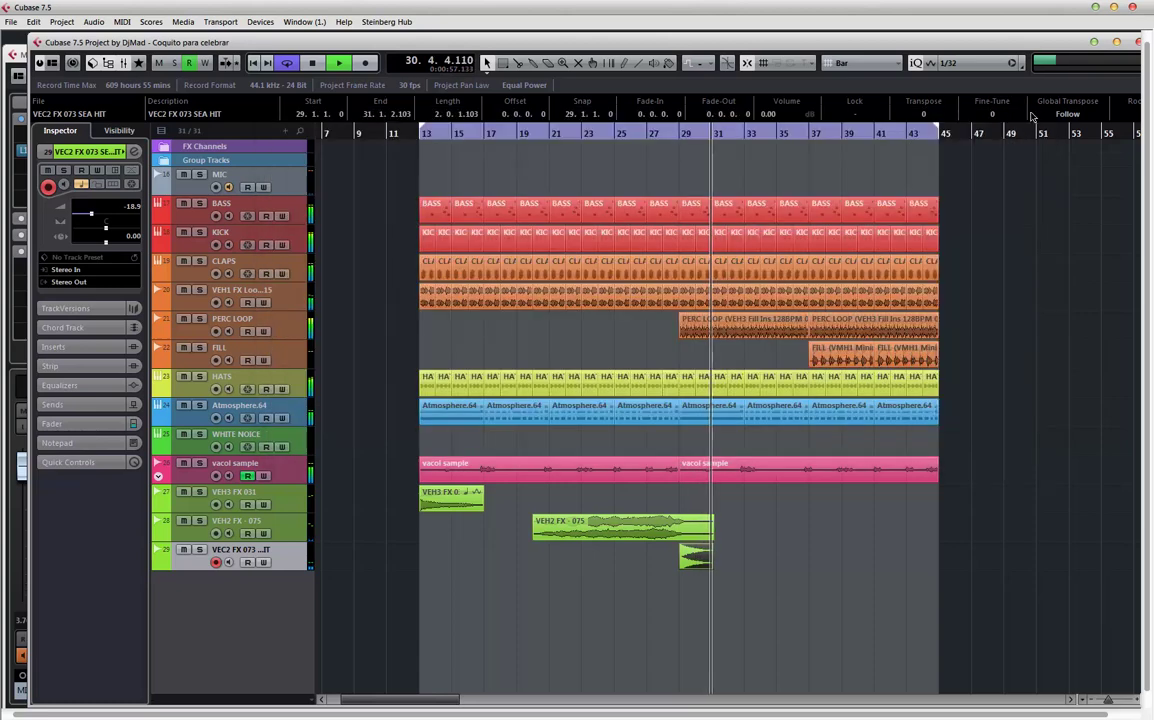
- Deselect the sea hit event, listen to the arrangement on past bar 41 and stop playback
left_click(796, 527)
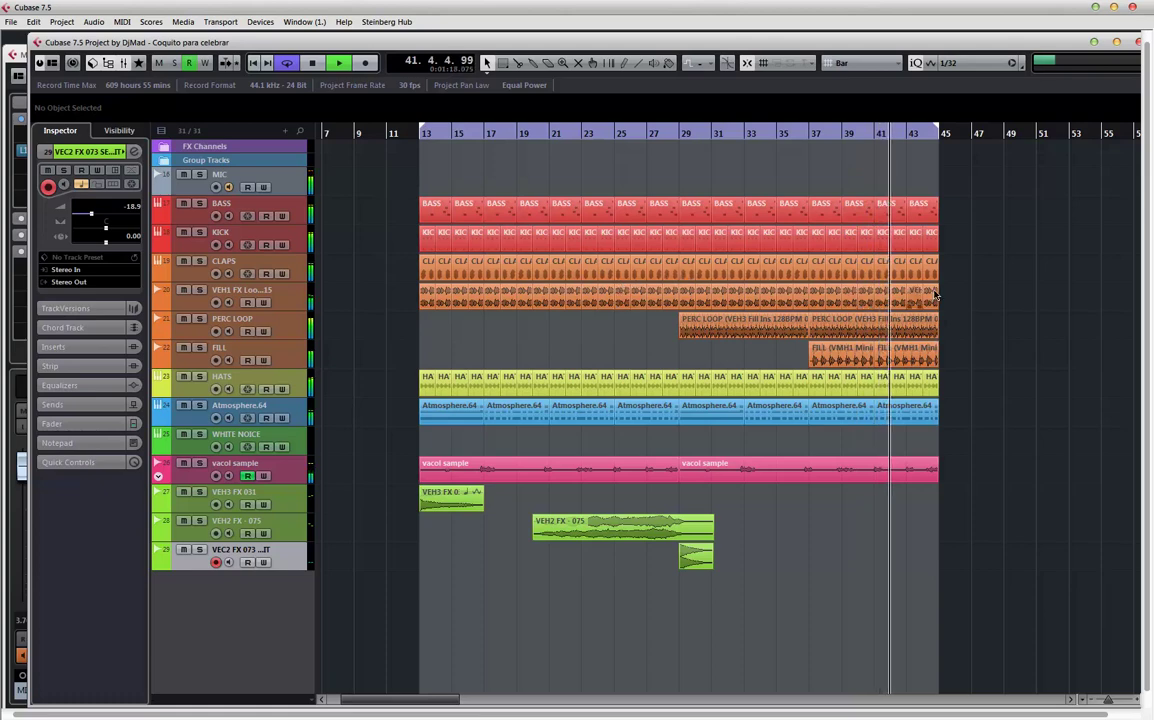
key("shift+g")
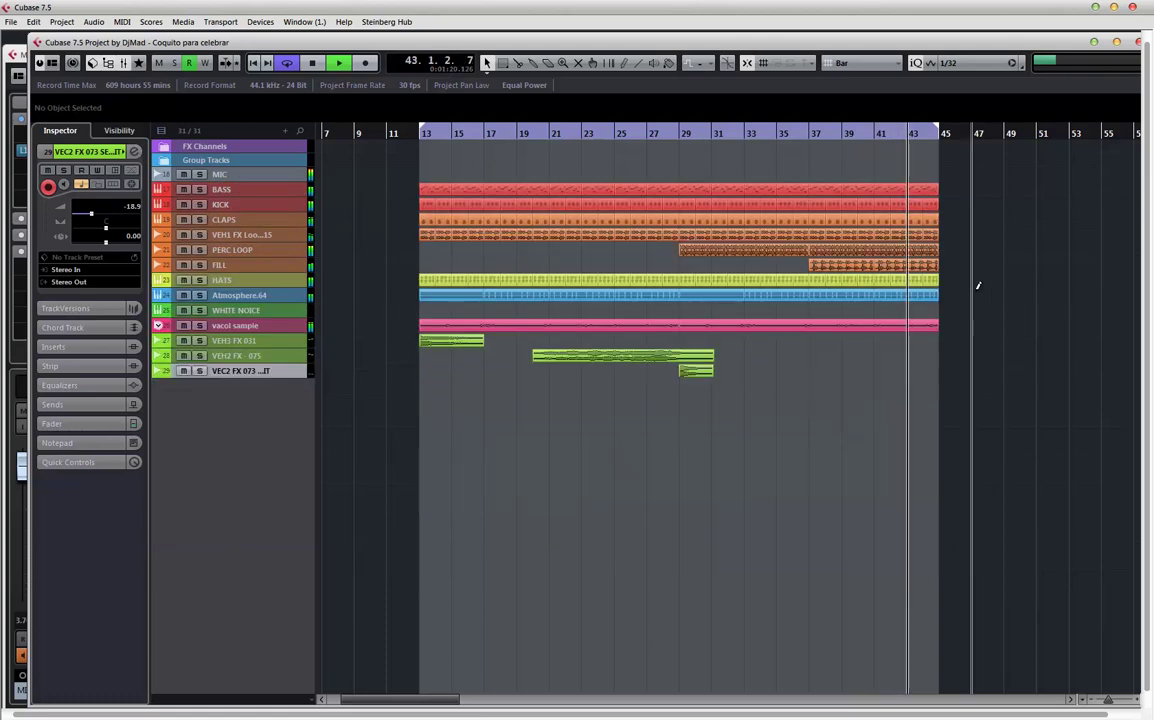
key("shift+h")
key("space")
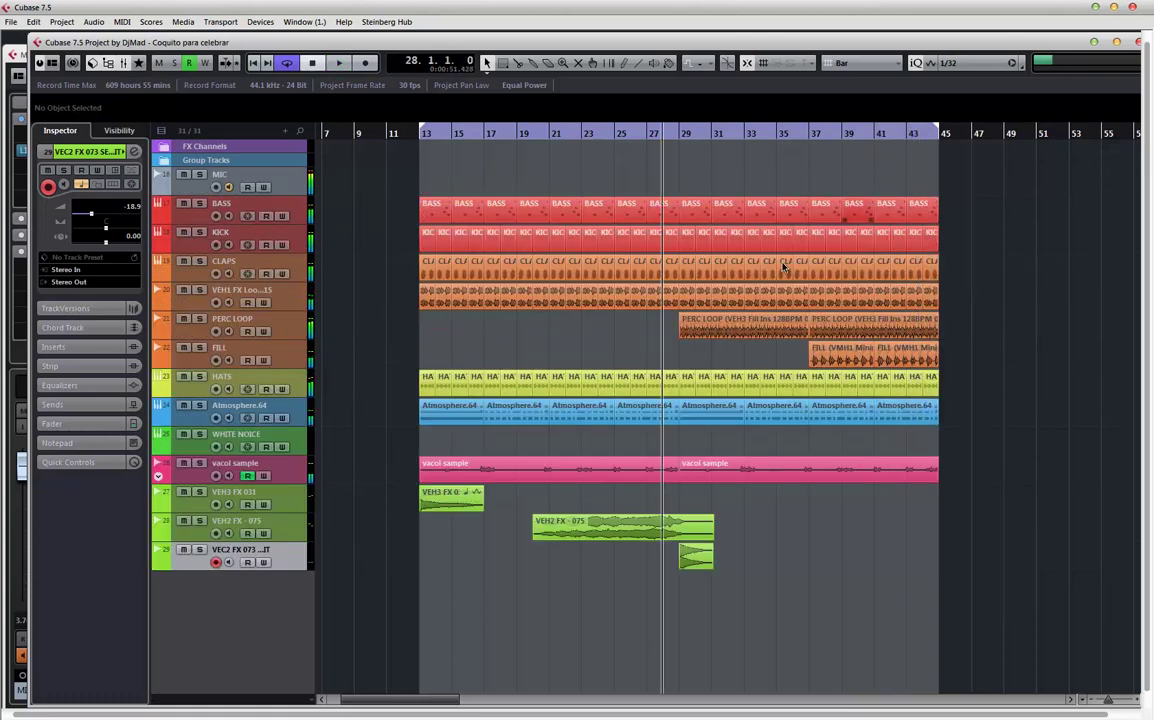
scroll(510, 335, "right", 2)
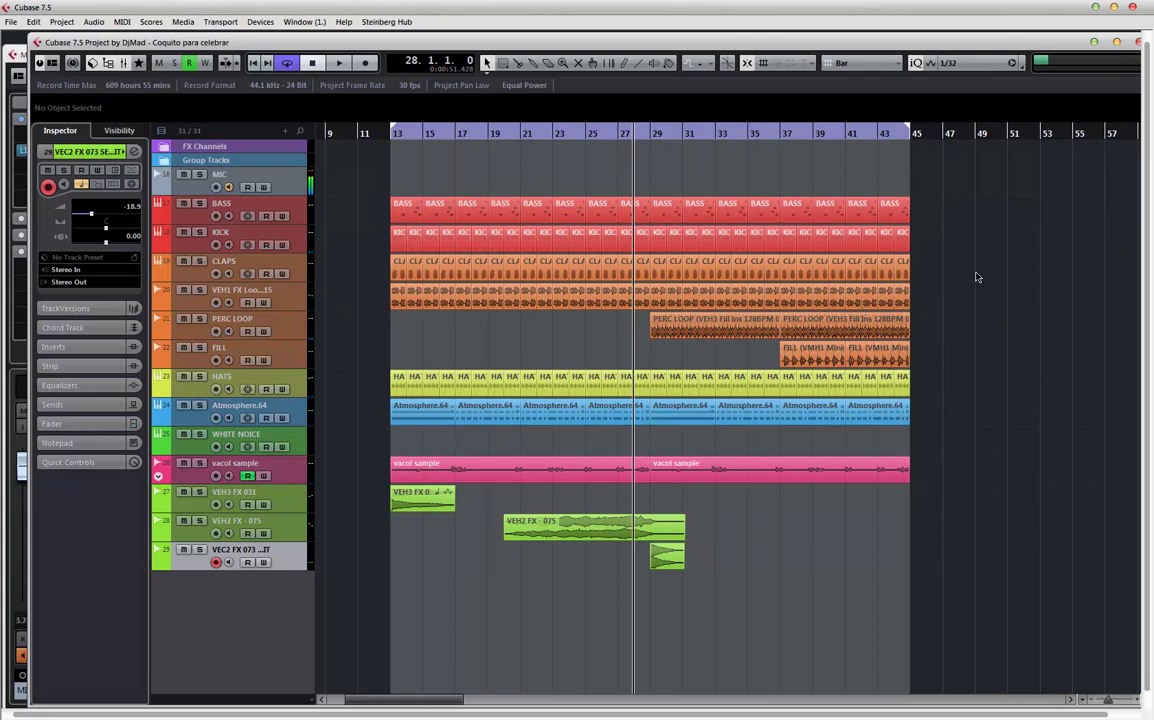
key("alt+Up")
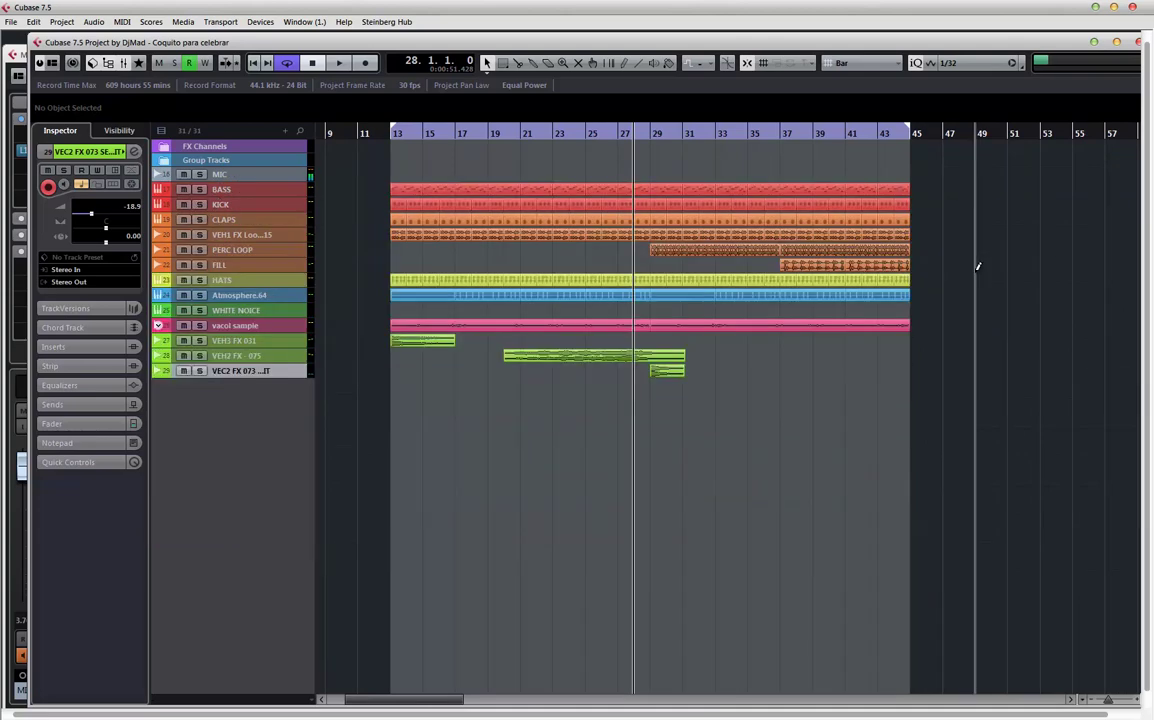
key("alt+Down")
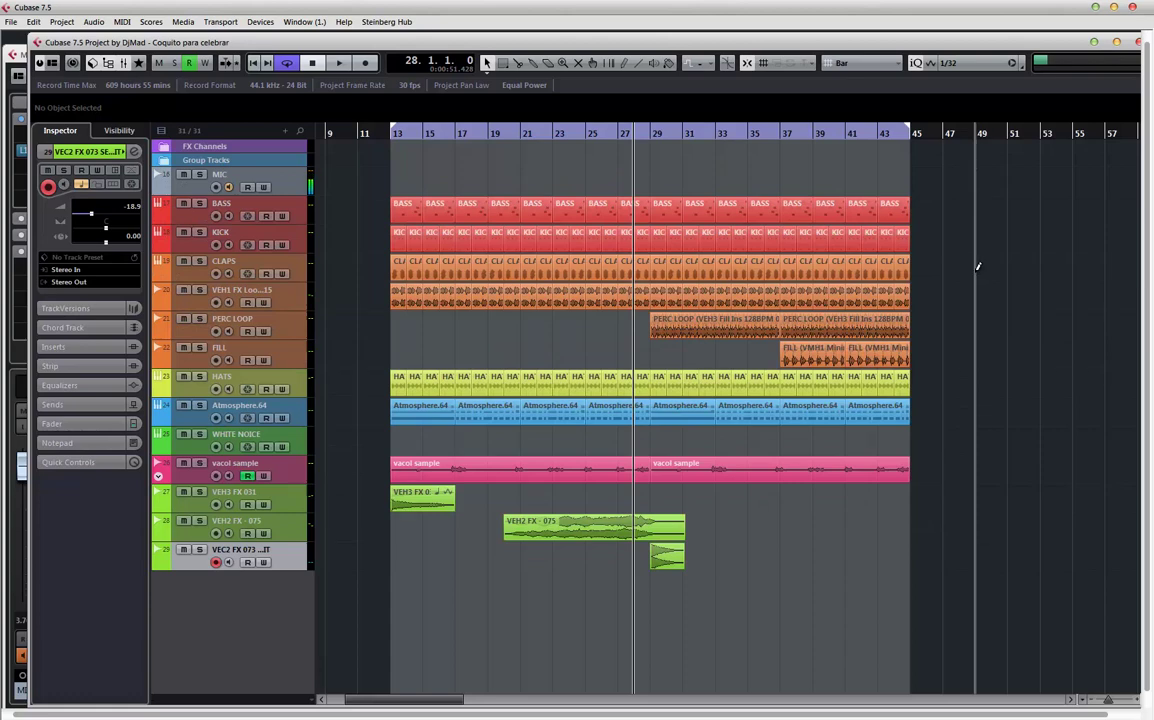
key("alt+Up")
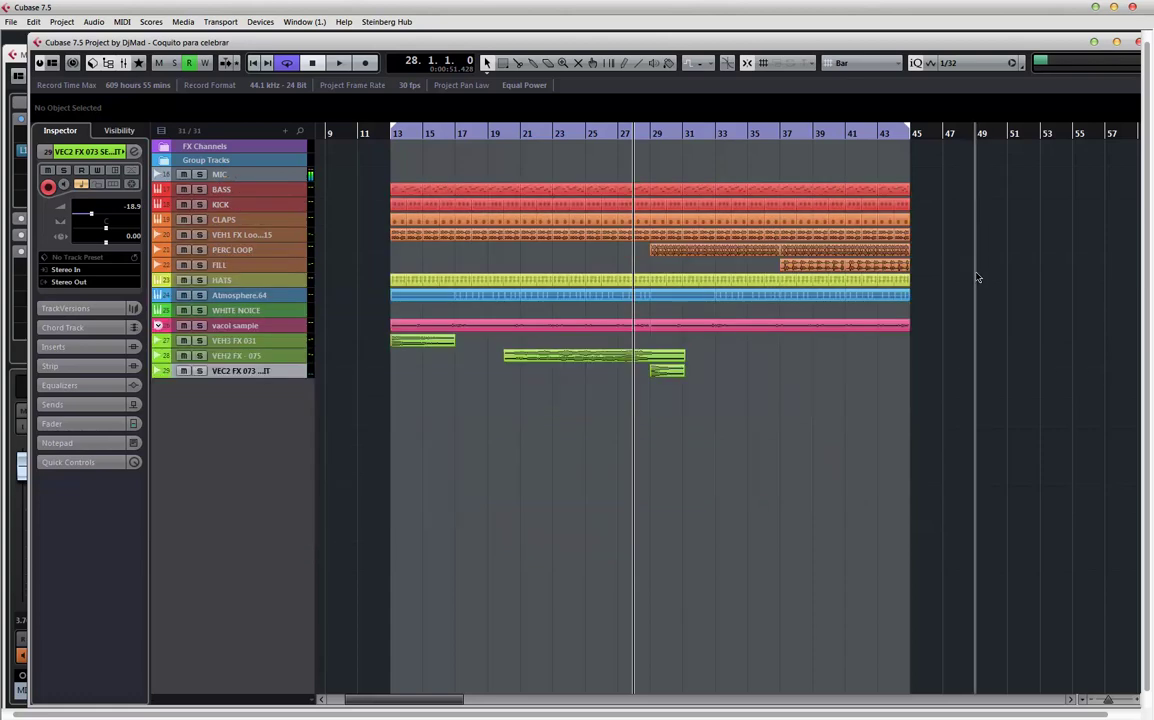
key("alt+Down")
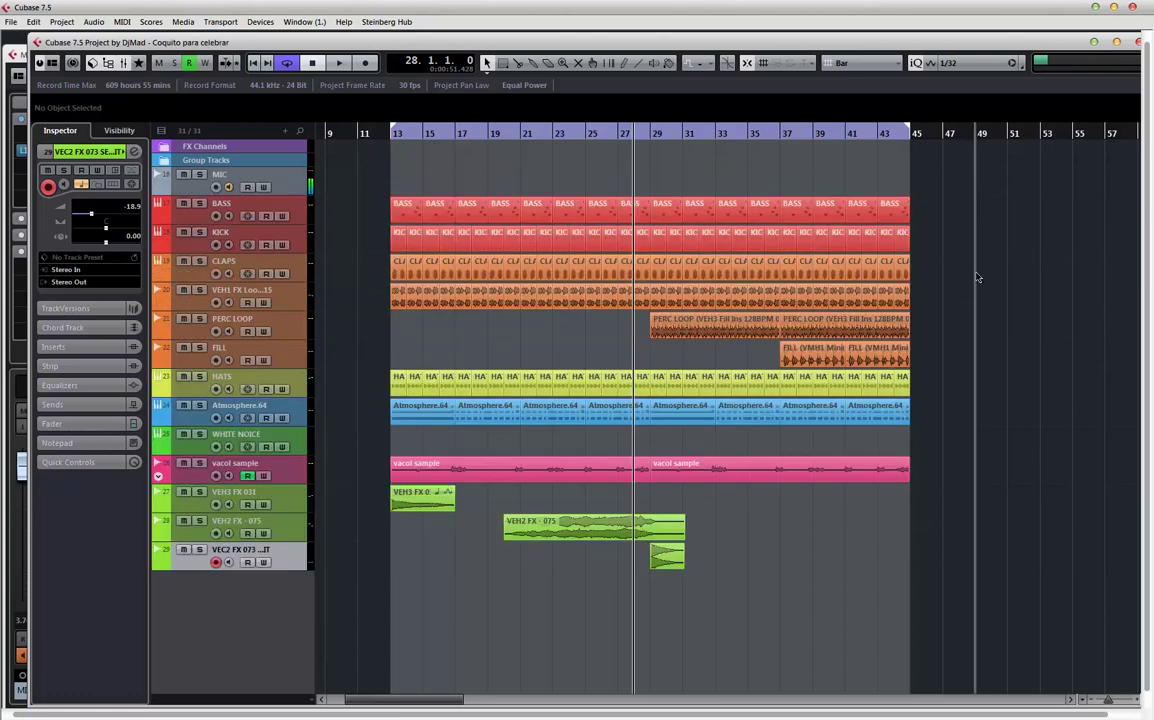
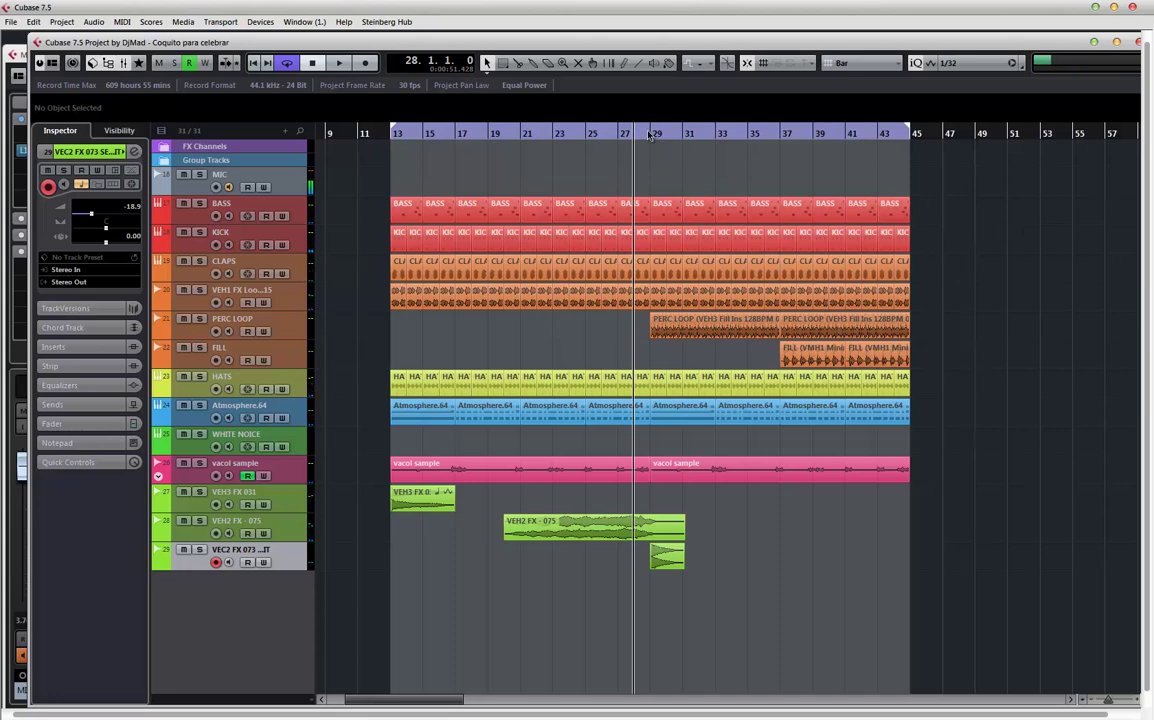
- Play the arrangement from bar 28 to check the transition with the riser and sea hit, and stop playback
key("space")
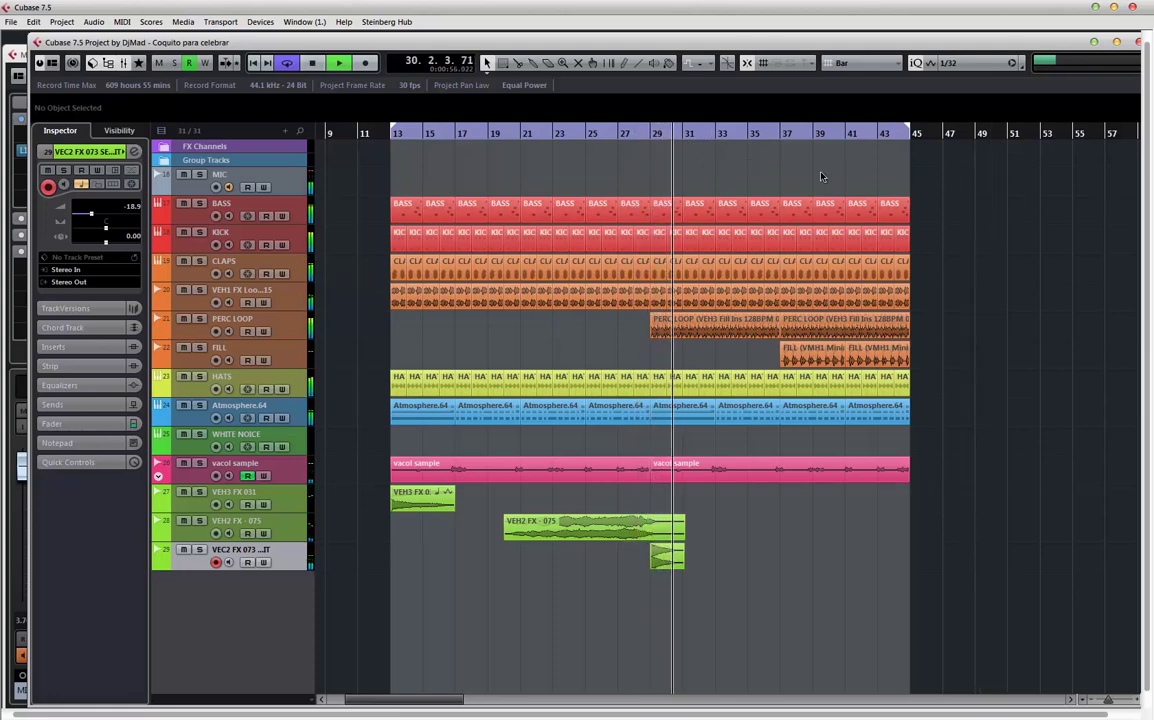
key("space")
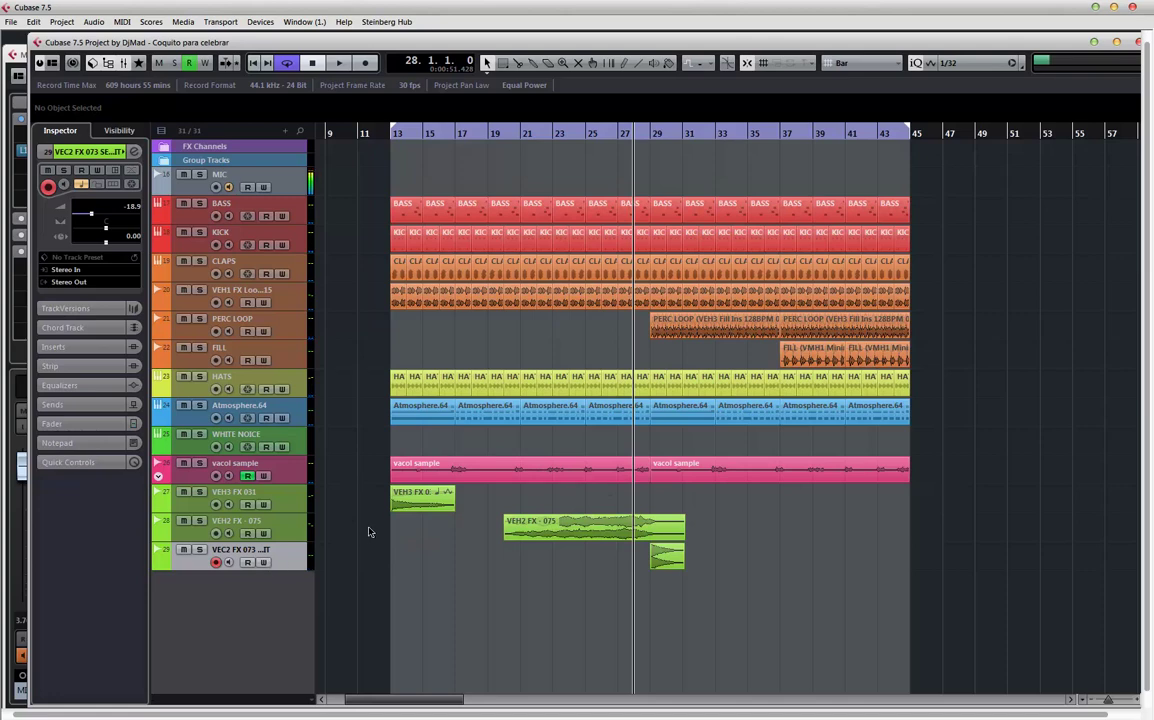
- Move the vacol sample track below the three FX tracks and recolor those FX tracks green with Color 6
left_click(263, 460)
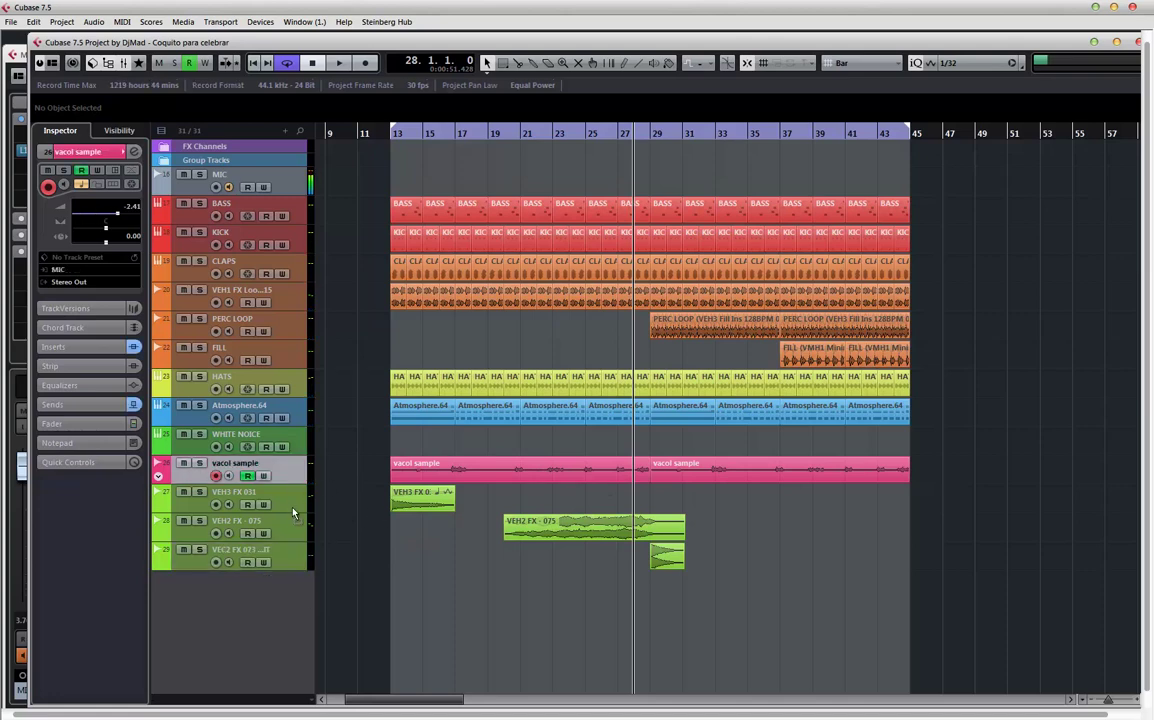
left_click_drag(302, 598, 305, 590)
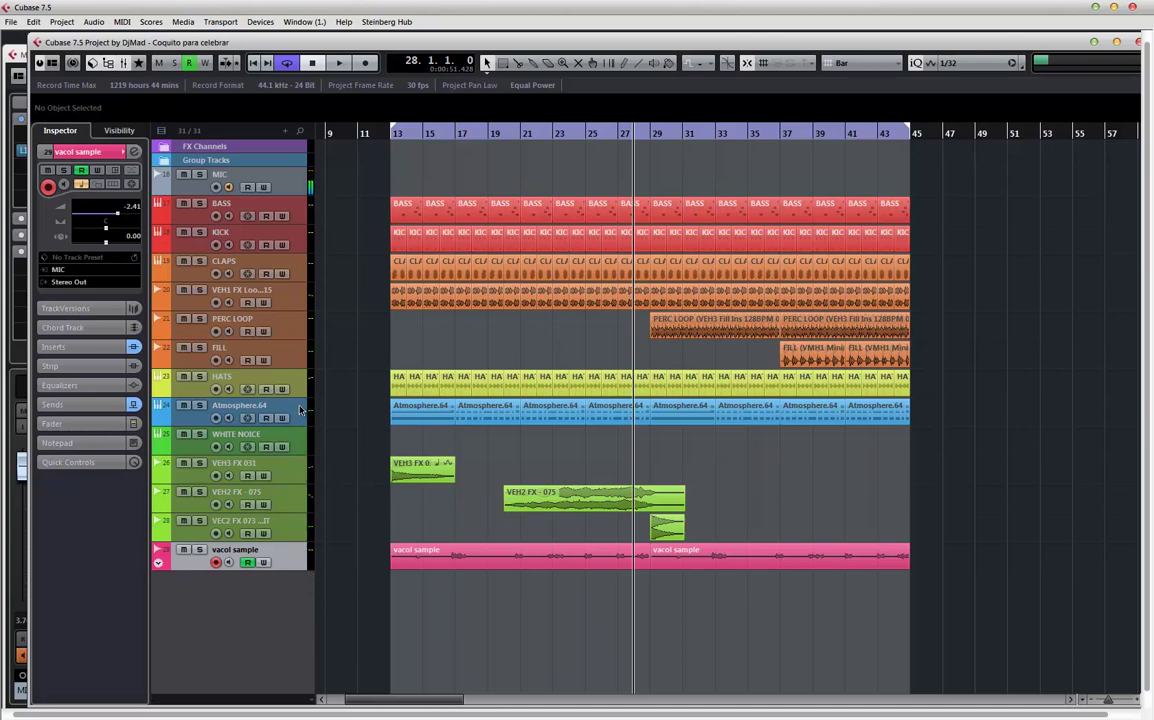
left_click(168, 468)
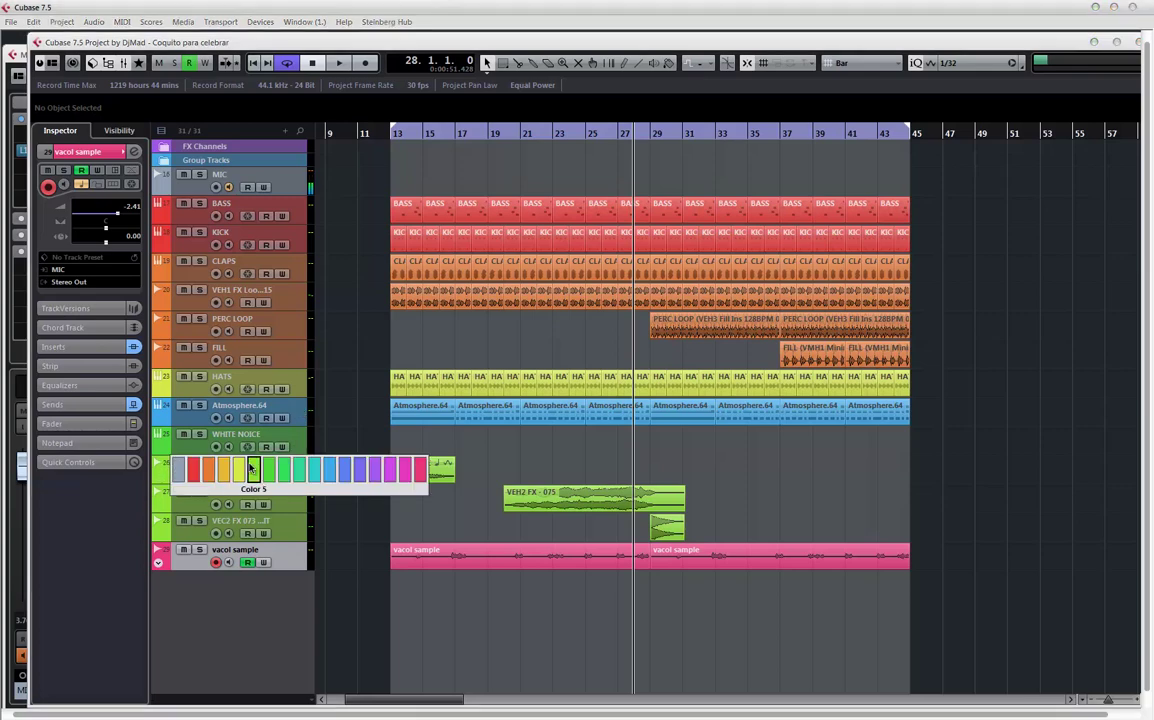
left_click(266, 470)
left_click(168, 497)
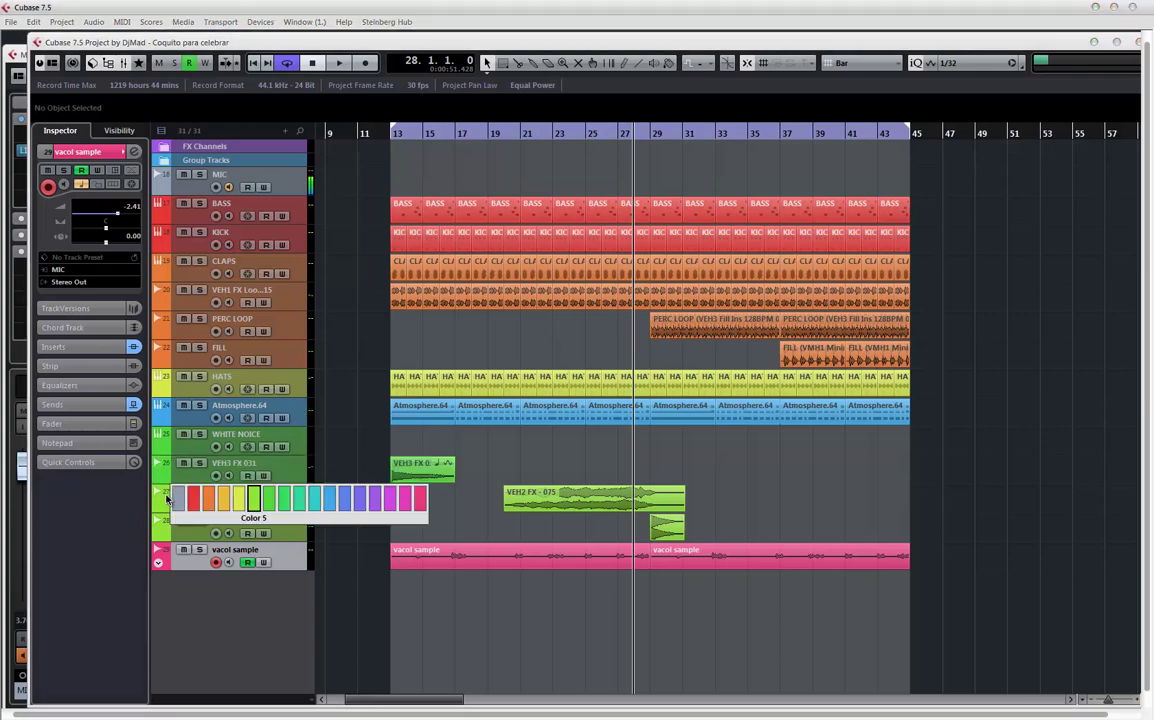
left_click(253, 497)
left_click(167, 527)
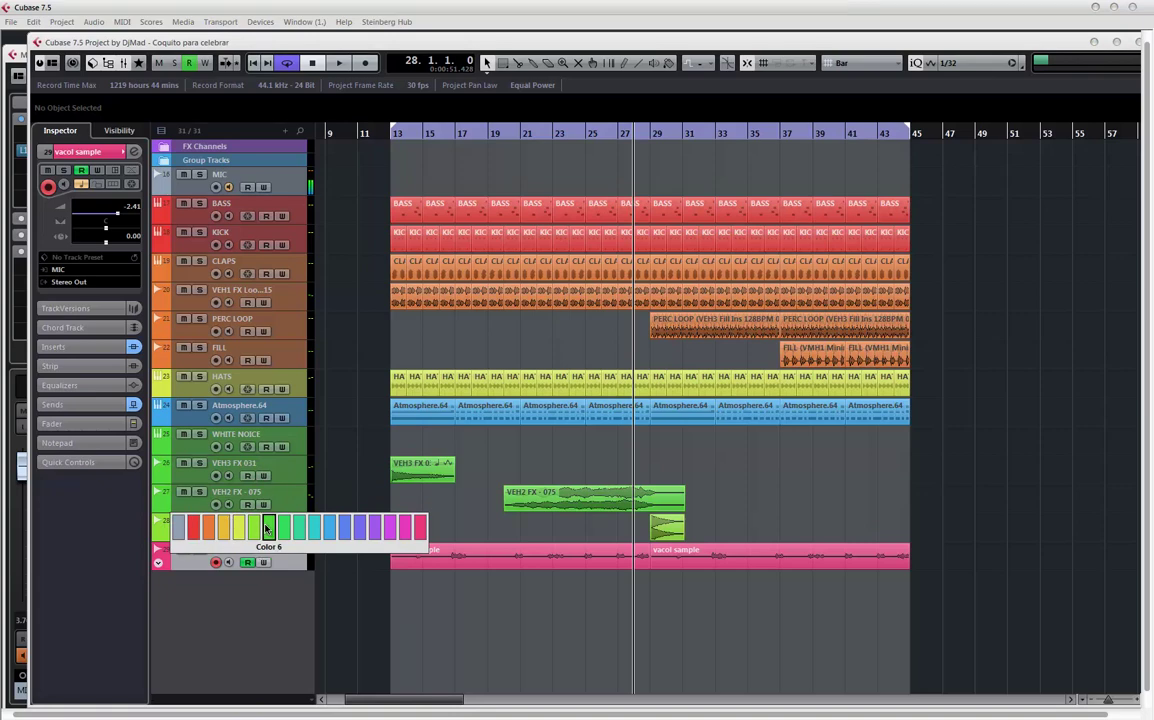
left_click(268, 527)
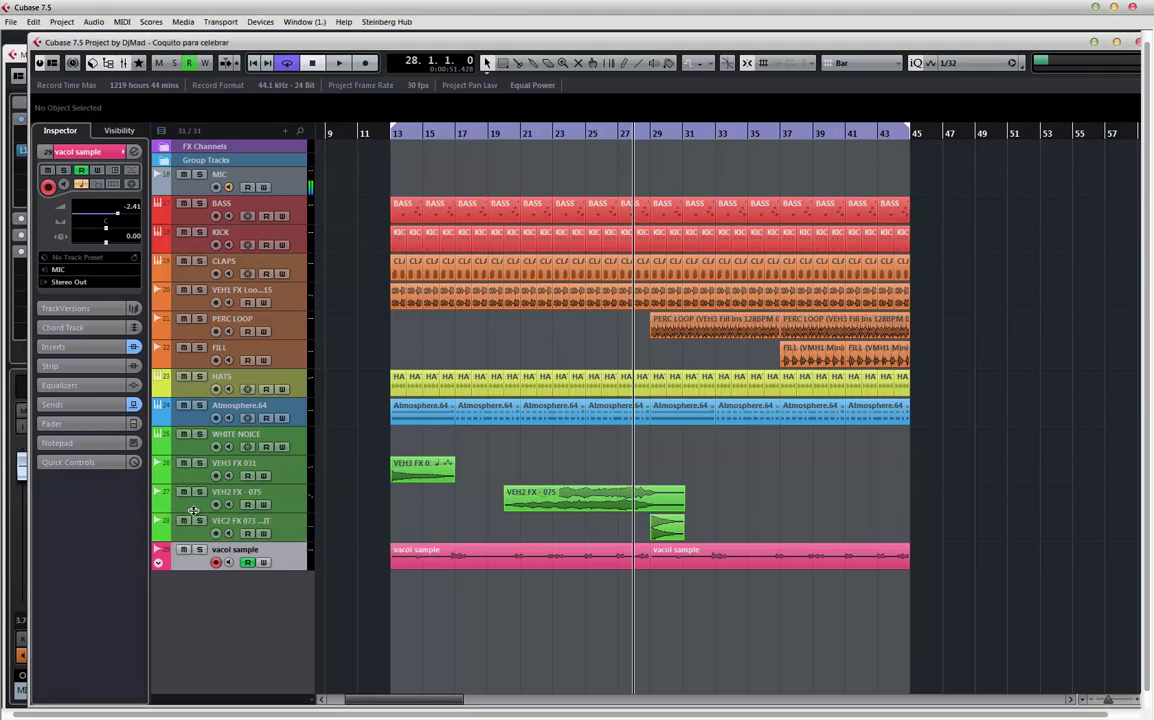
- Select the tracks from BASS through vacol sample and move them into a new folder track
left_click(300, 416)
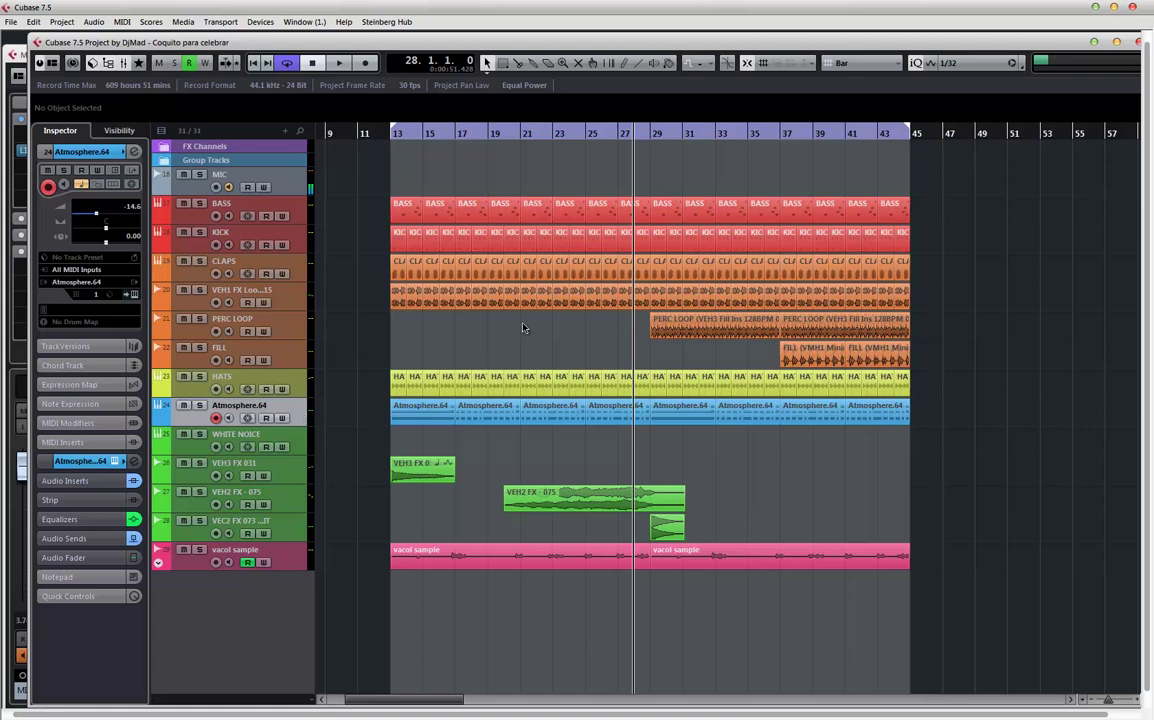
left_click(270, 203)
left_click(264, 497, "shift")
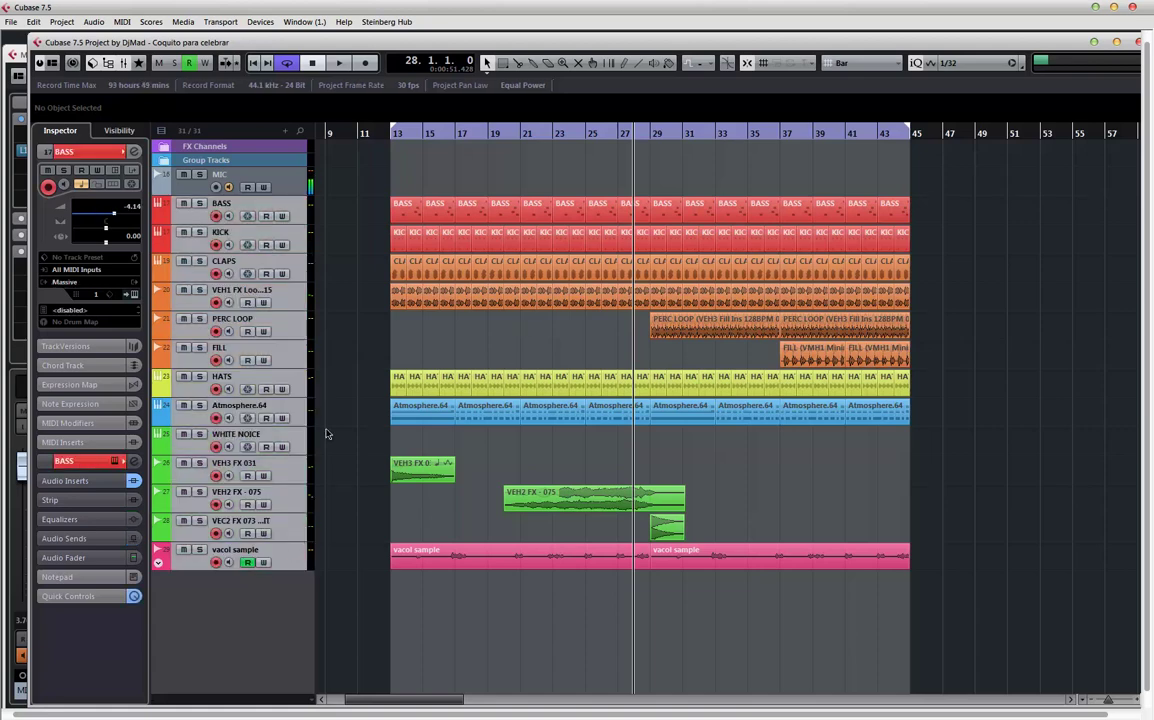
right_click(265, 190)
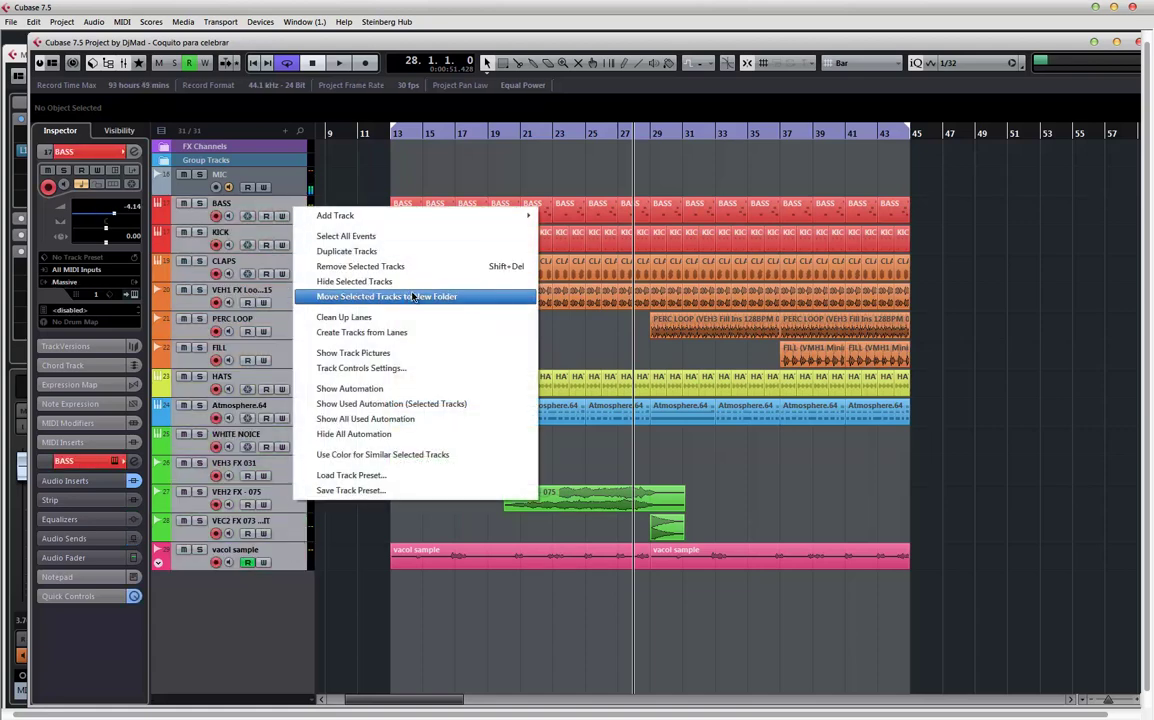
left_click(370, 268)
- Try renaming the new folder track to BEAT, and undo the track name change
double_click(231, 204)
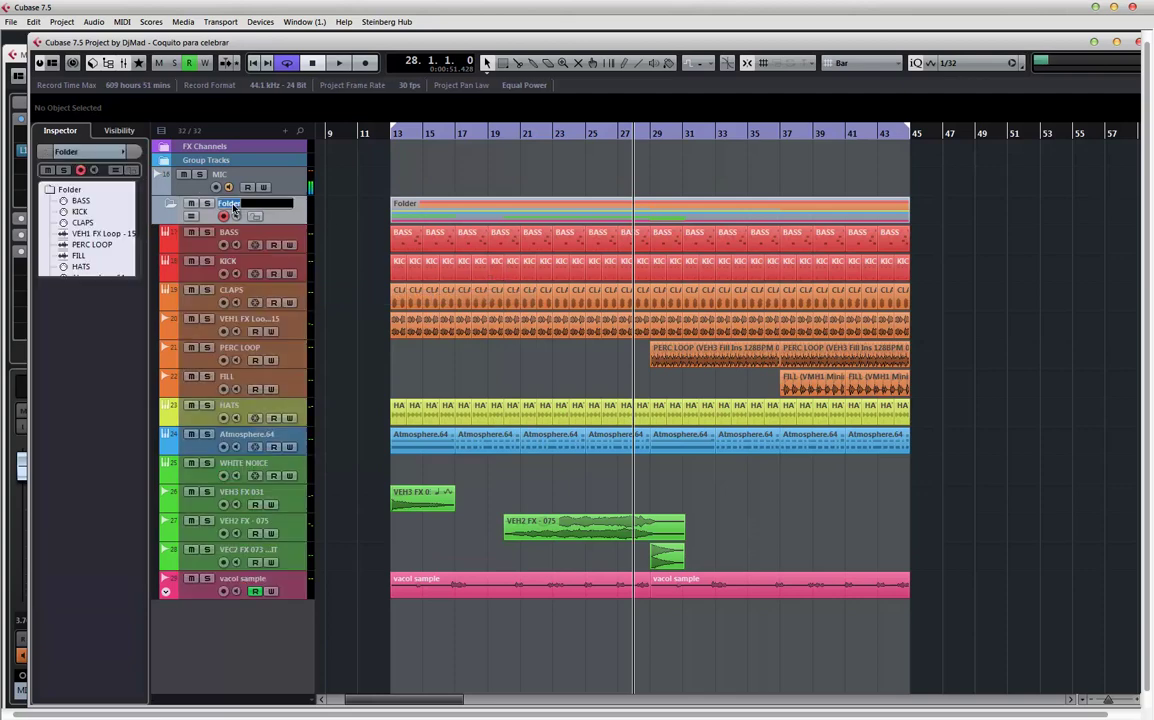
type("D")
type("EAT")
key("Return")
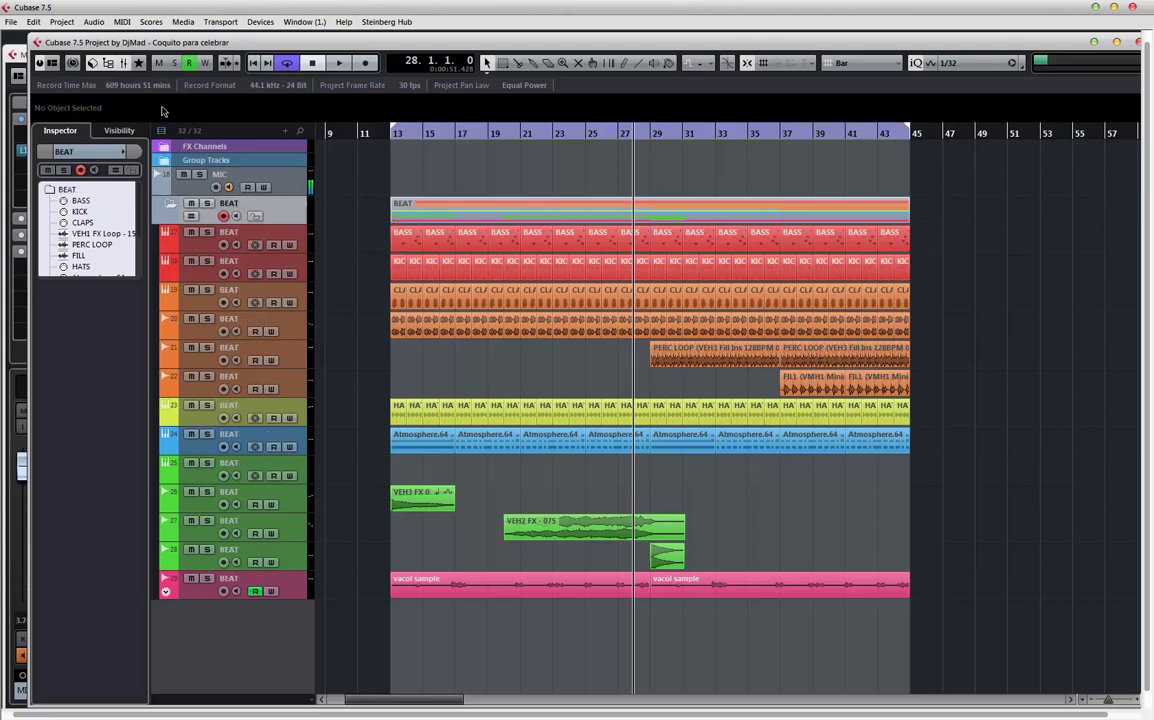
left_click(33, 22)
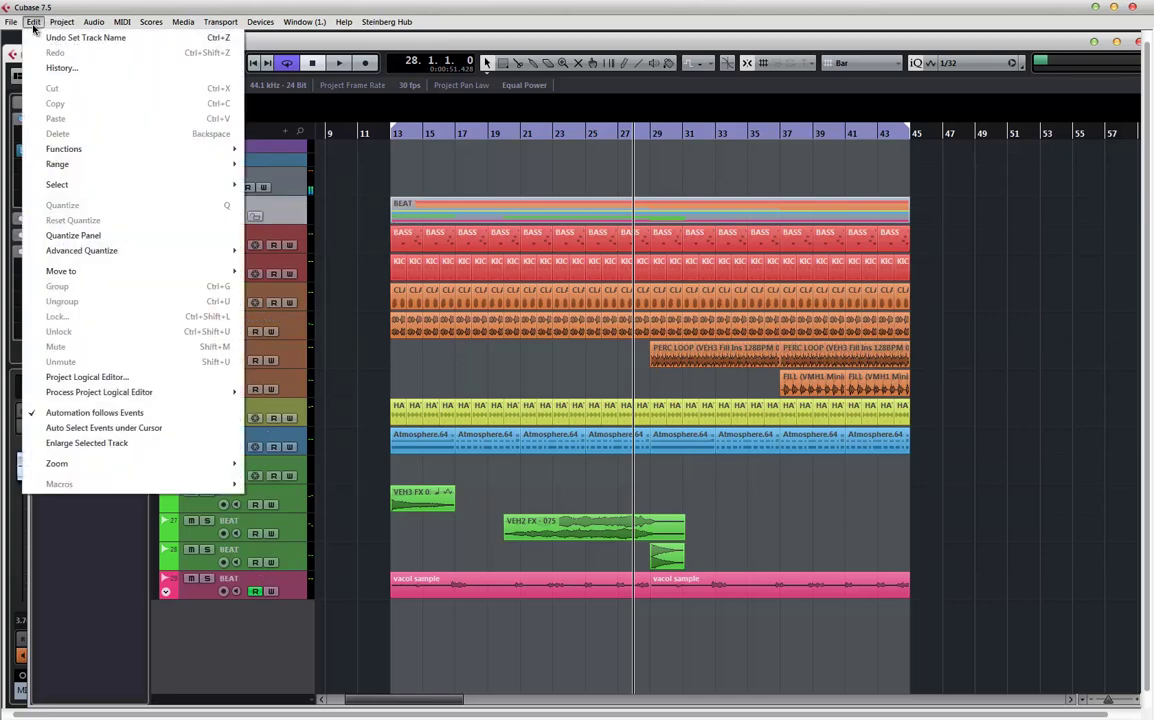
left_click(60, 37)
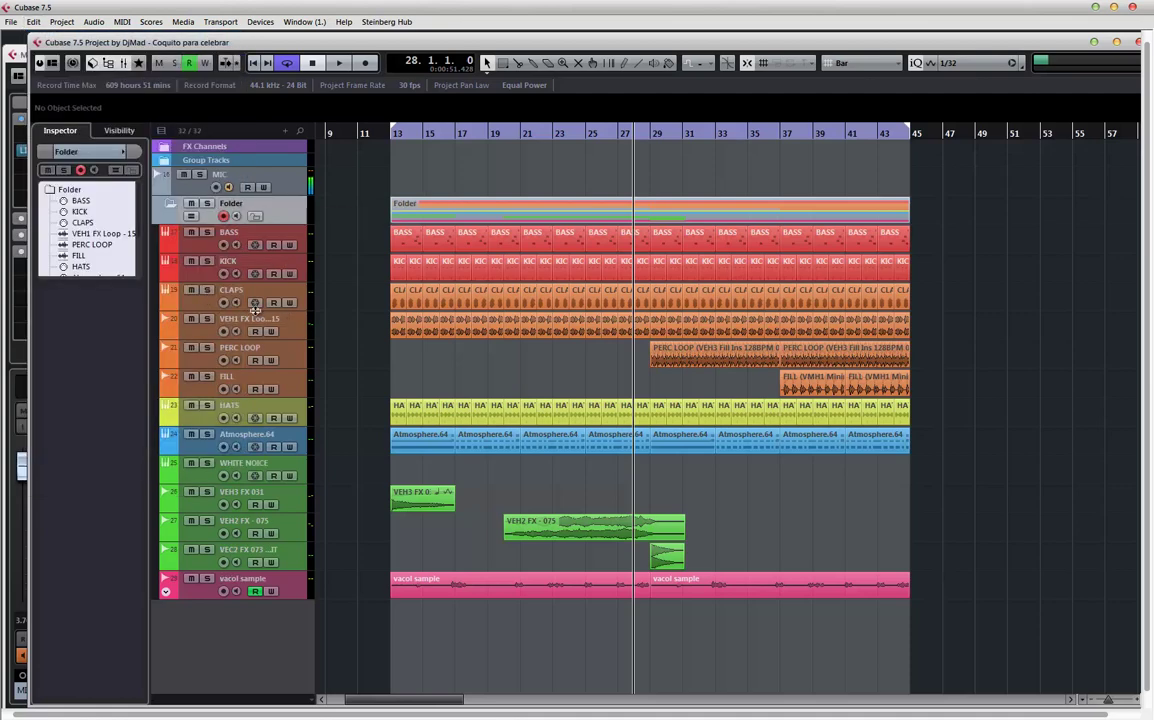
- Rename only the new folder track to BEAT, keeping the names of the tracks inside it
double_click(232, 203)
type("B")
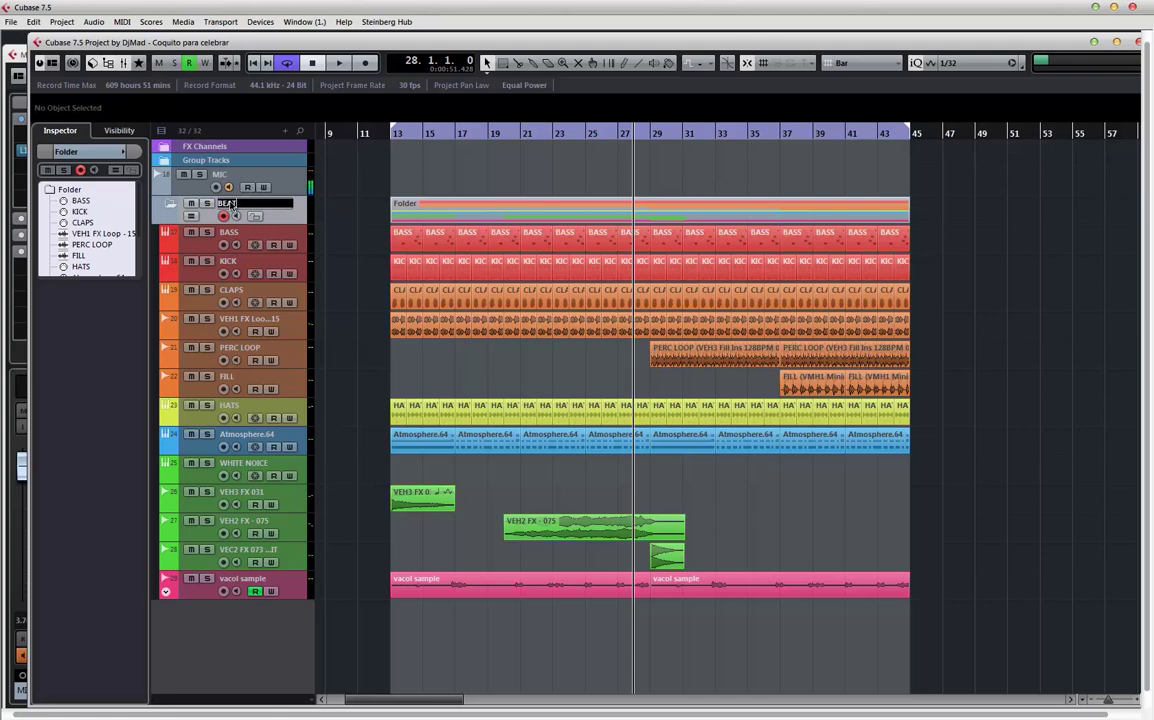
type("EAT")
key("Return")
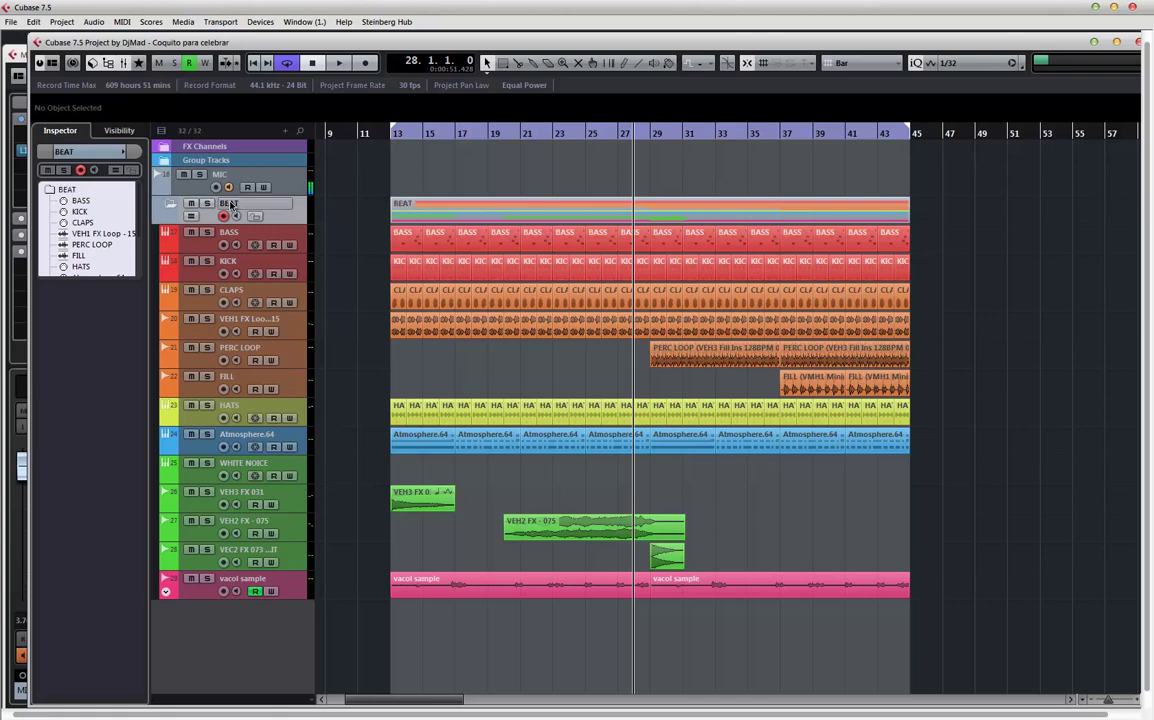
- Split the BEAT folder part at bar 29
left_click(470, 208)
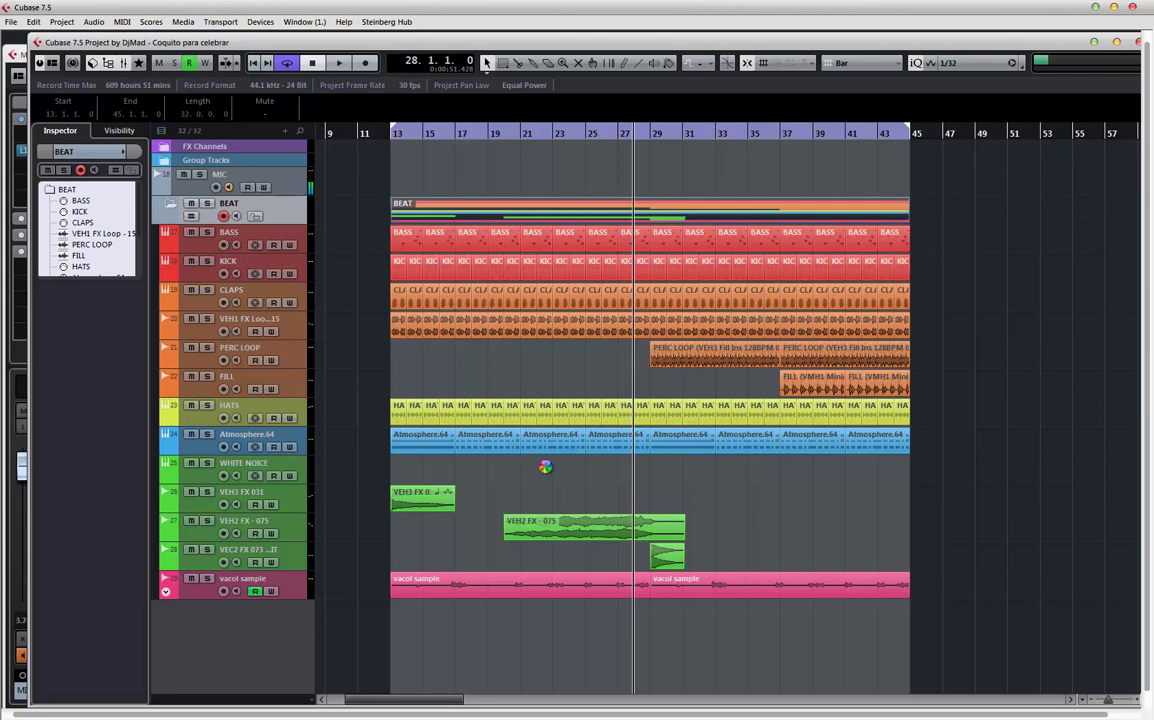
key("alt")
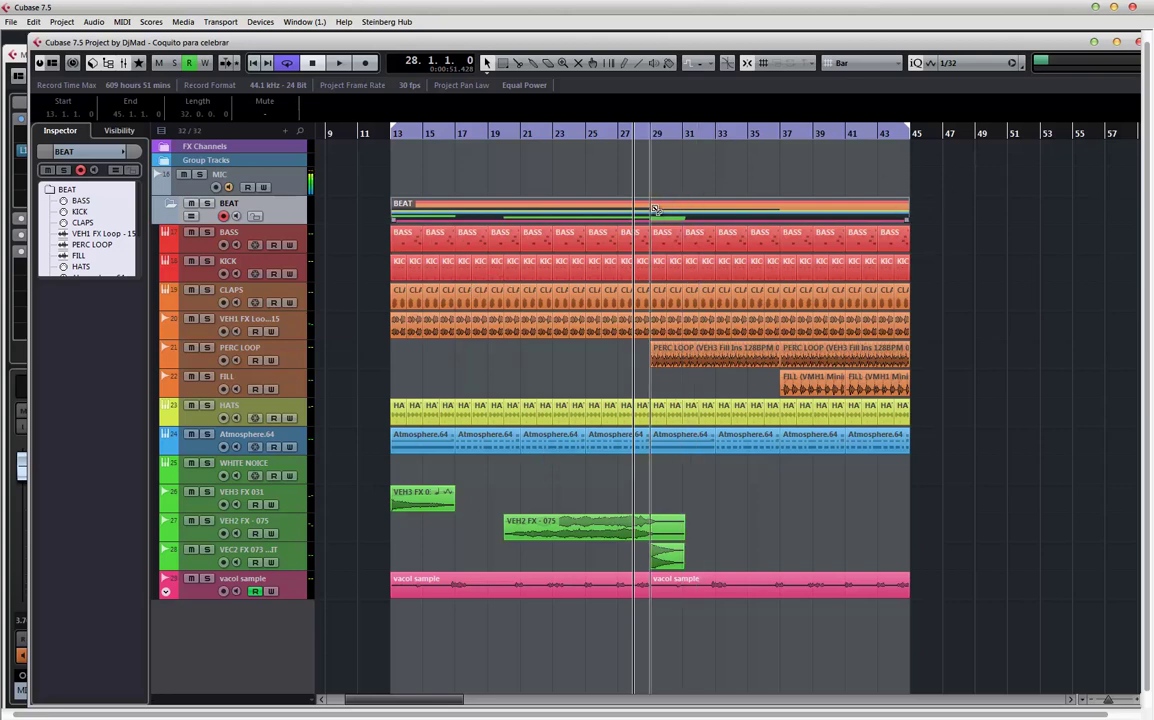
left_click(668, 205, "alt")
key("g")
key("g")
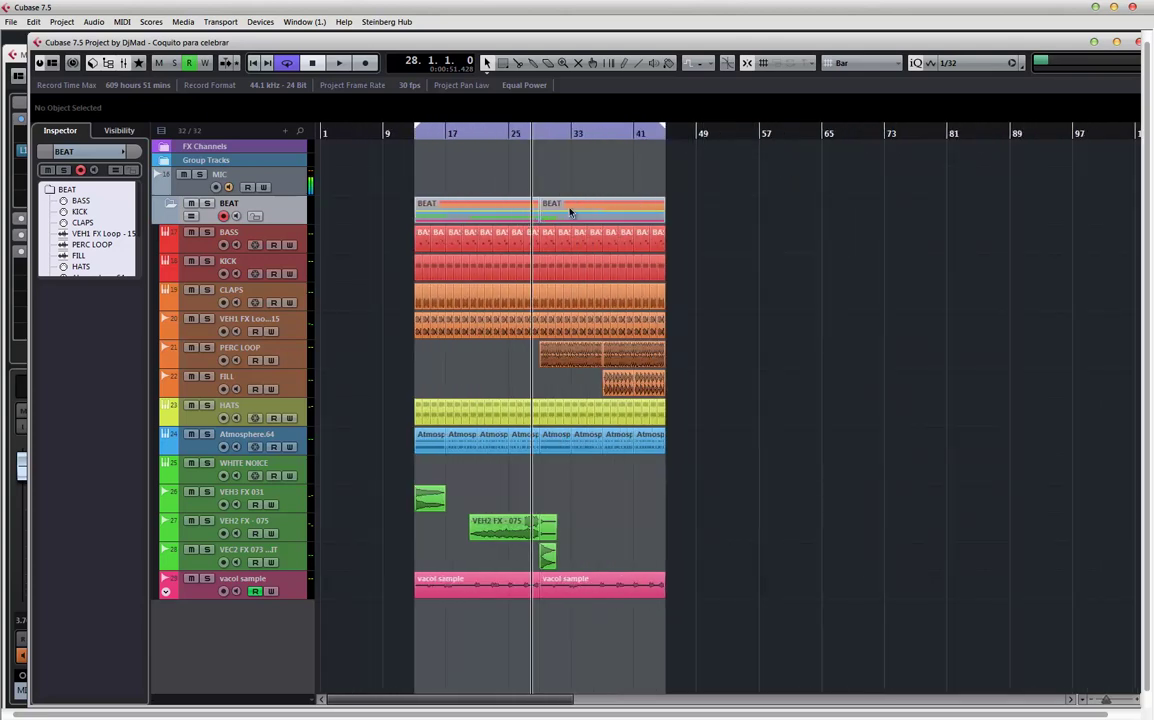
- Duplicate the 32-bar BEAT arrangement from bar 13 twice in succession, extending the song to bar 109
left_click(443, 217)
key("ctrl+d")
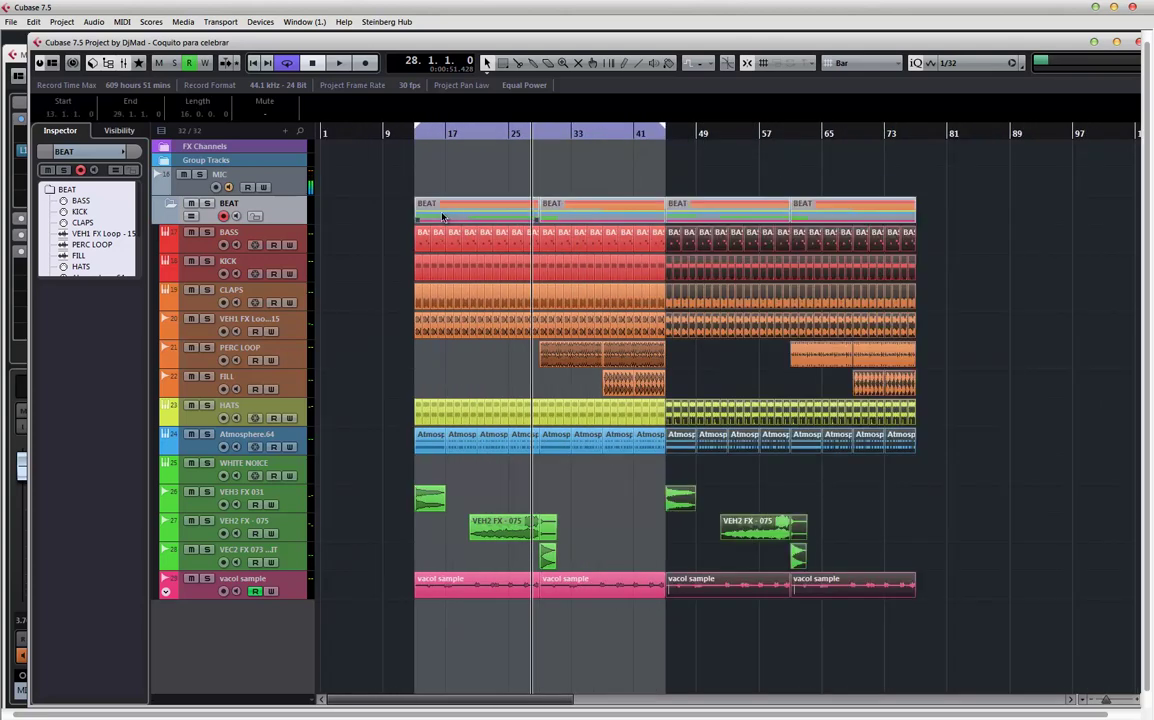
left_click(443, 190)
key("ctrl+a")
key("ctrl+d")
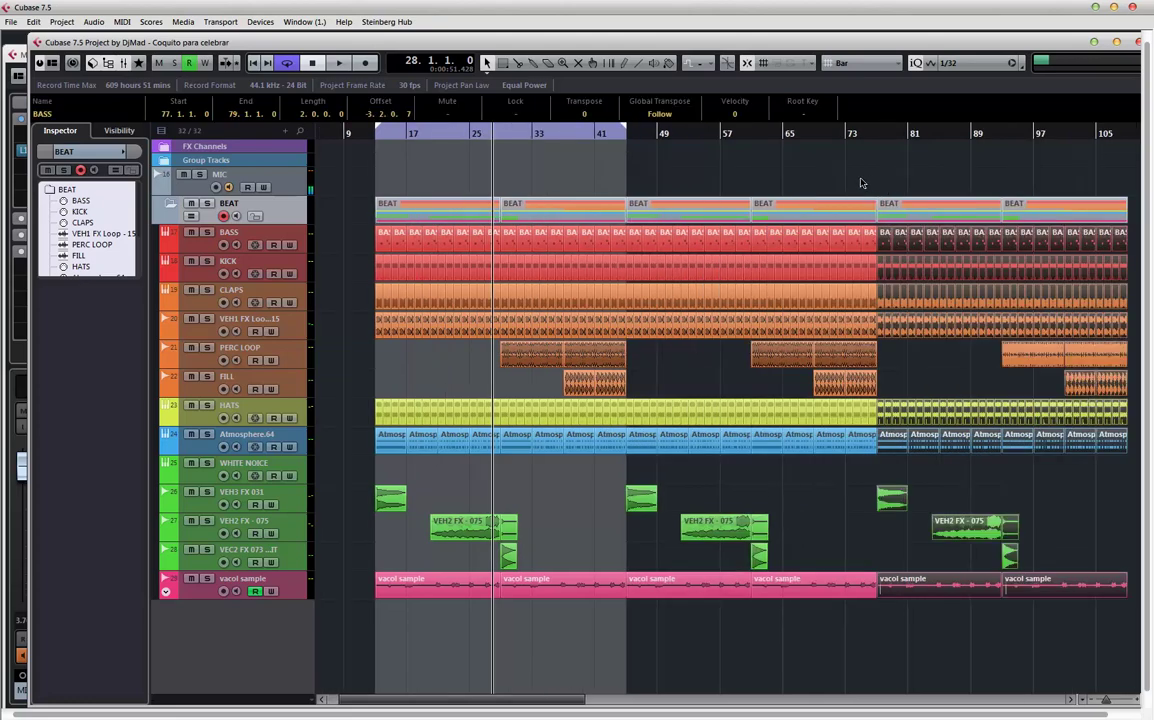
- Move the whole arrangement four bars later so it starts at bar 17, and set the locators around it
left_click(410, 212)
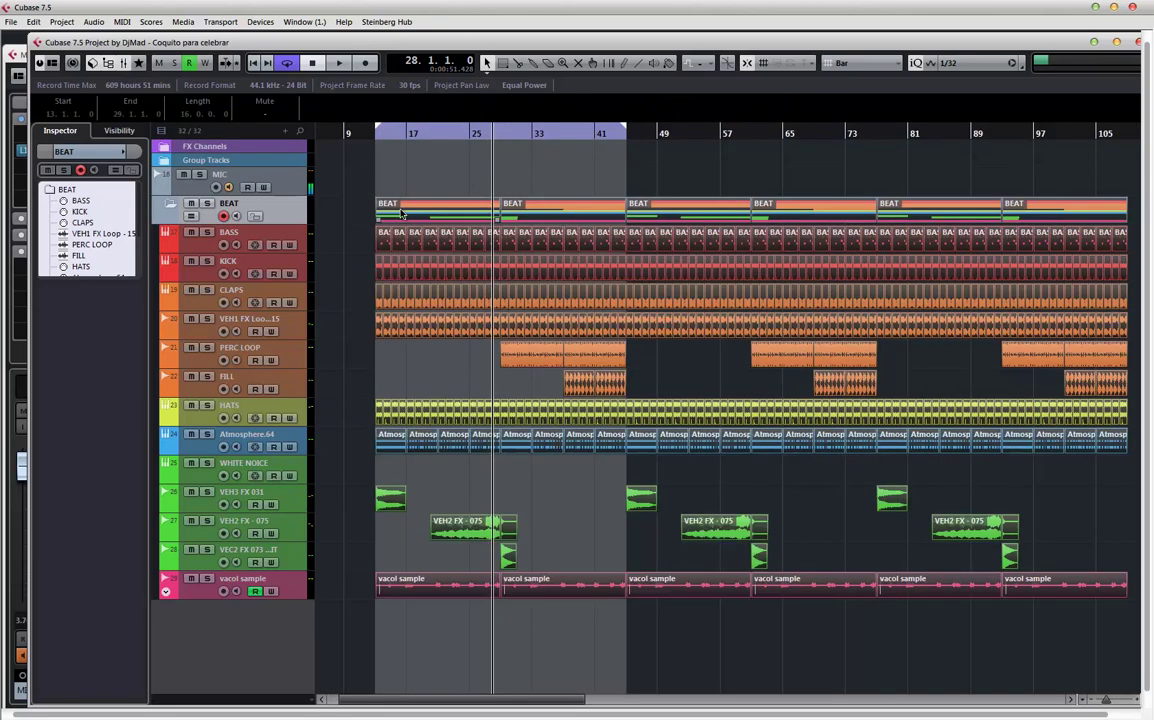
left_click_drag(410, 212, 441, 212)
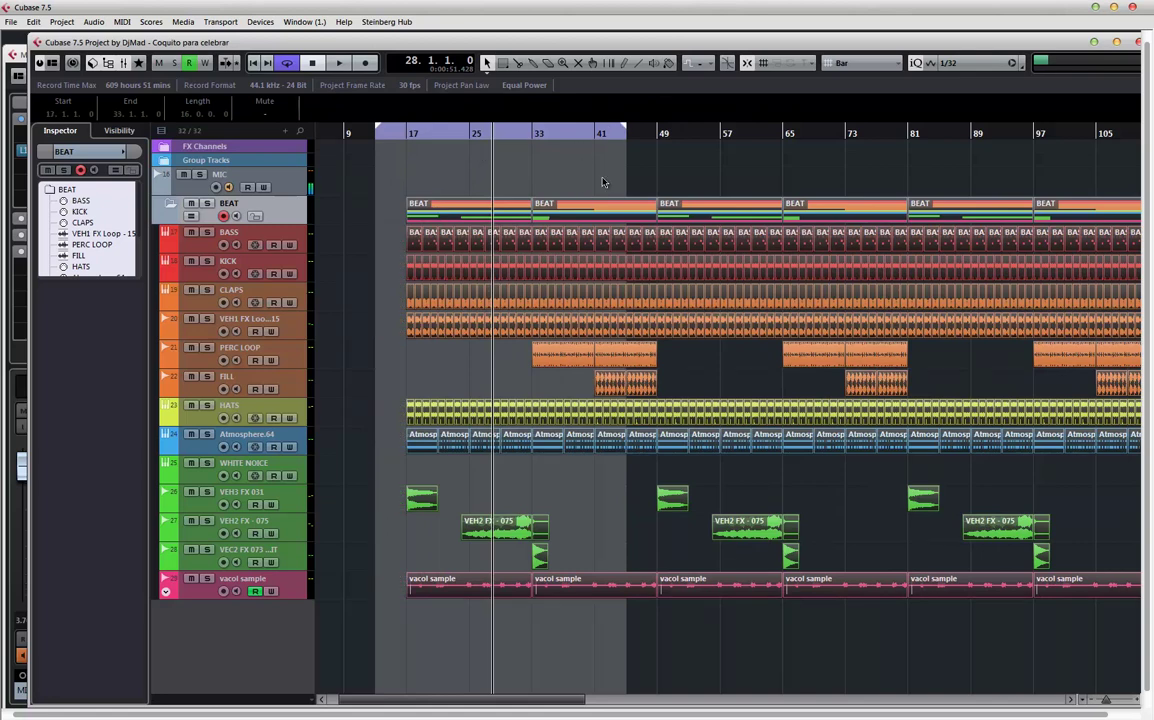
key("p")
scroll(650, 186, "left", 2)
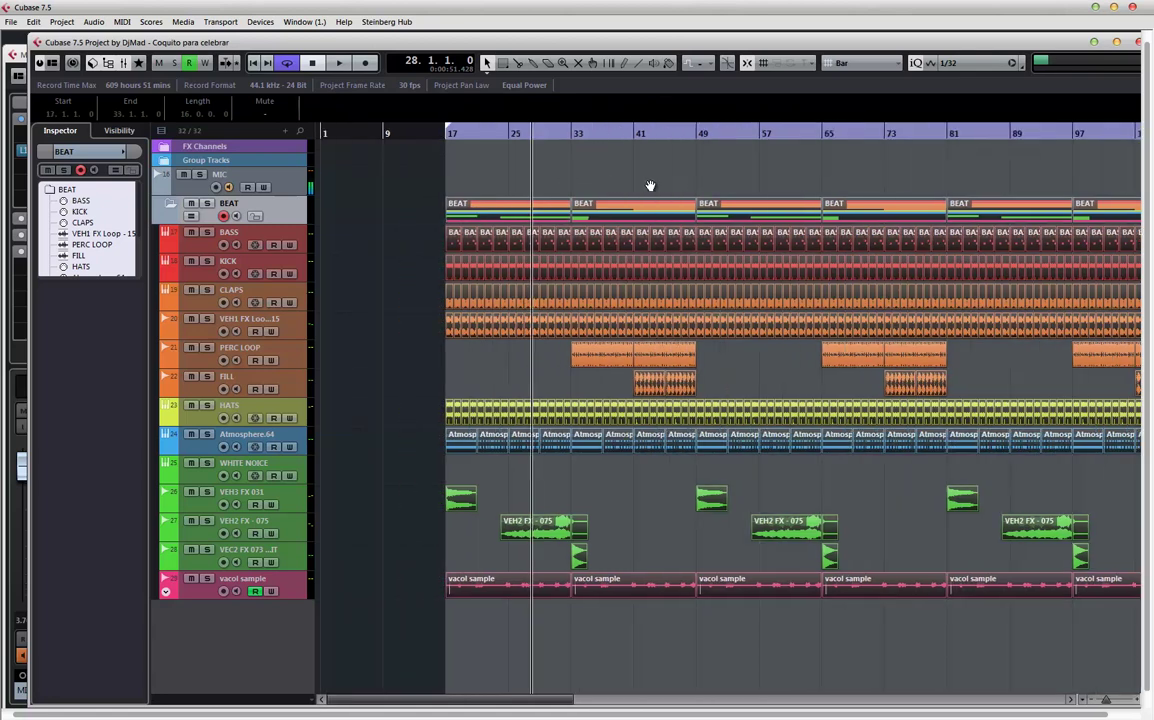
- Split the first vacol sample event at bar 23 and delete the part up to bar 33
left_click(466, 545)
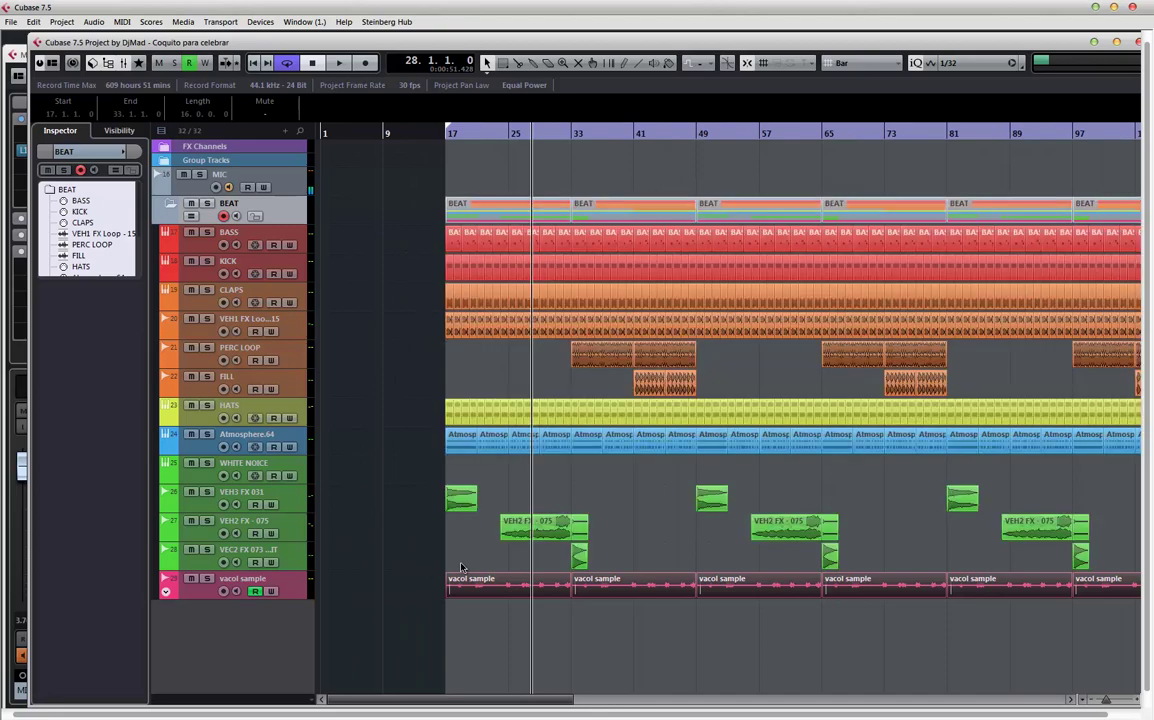
key("h")
key("h")
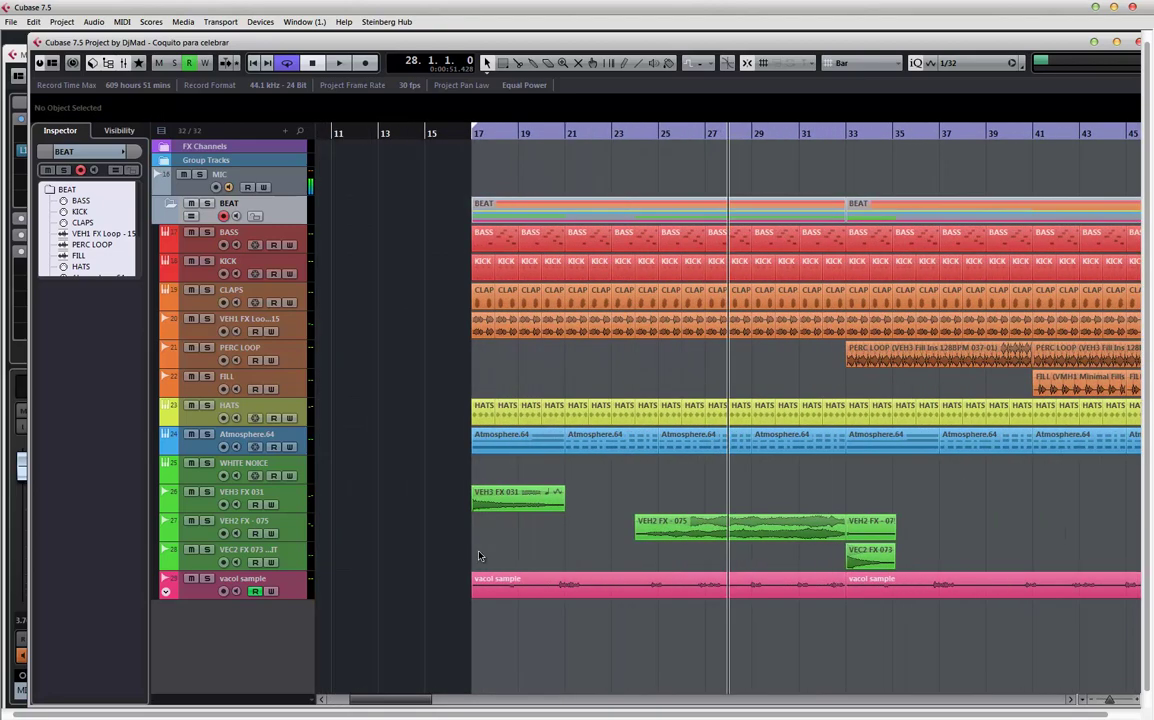
left_click(614, 590, "alt")
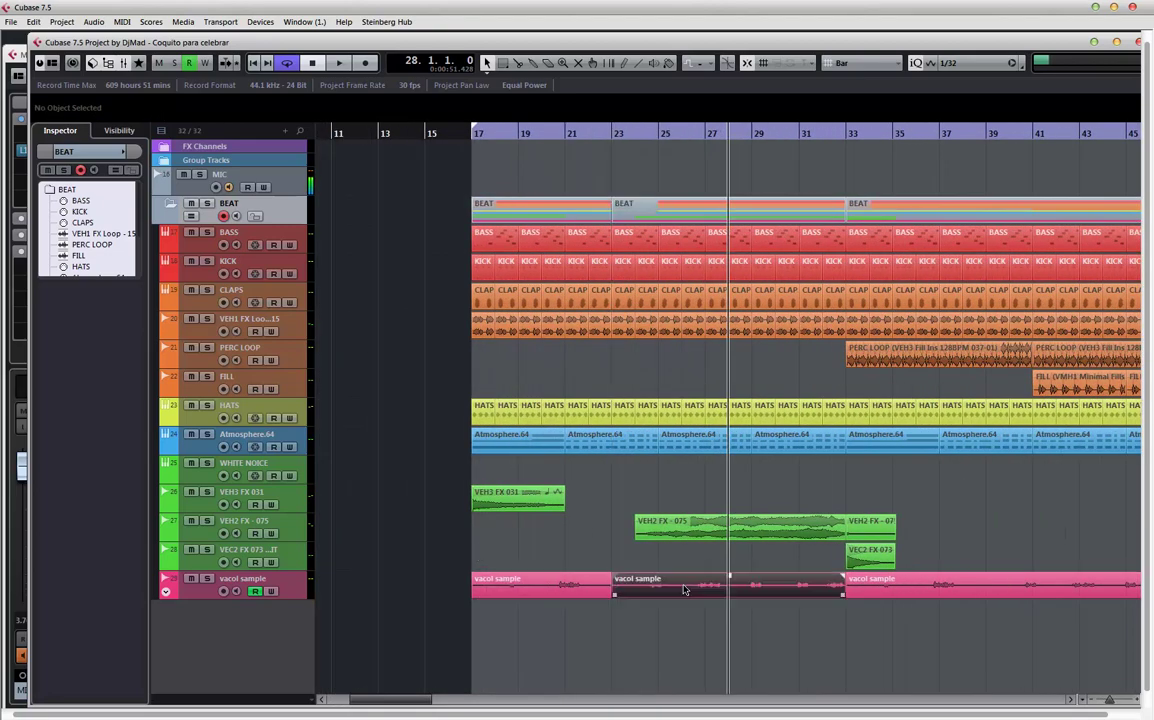
key("Delete")
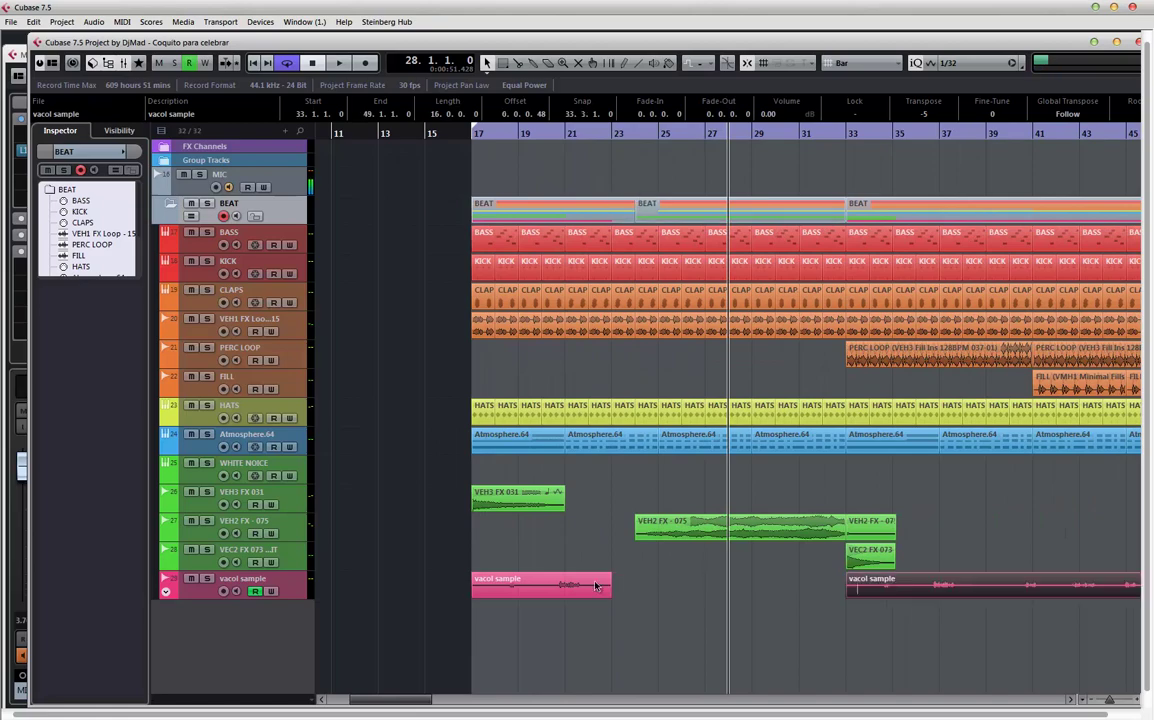
- Split the second vacol sample event at bar 39 and delete the part up to bar 49
scroll(786, 587, "right", 4)
left_click(797, 587, "alt")
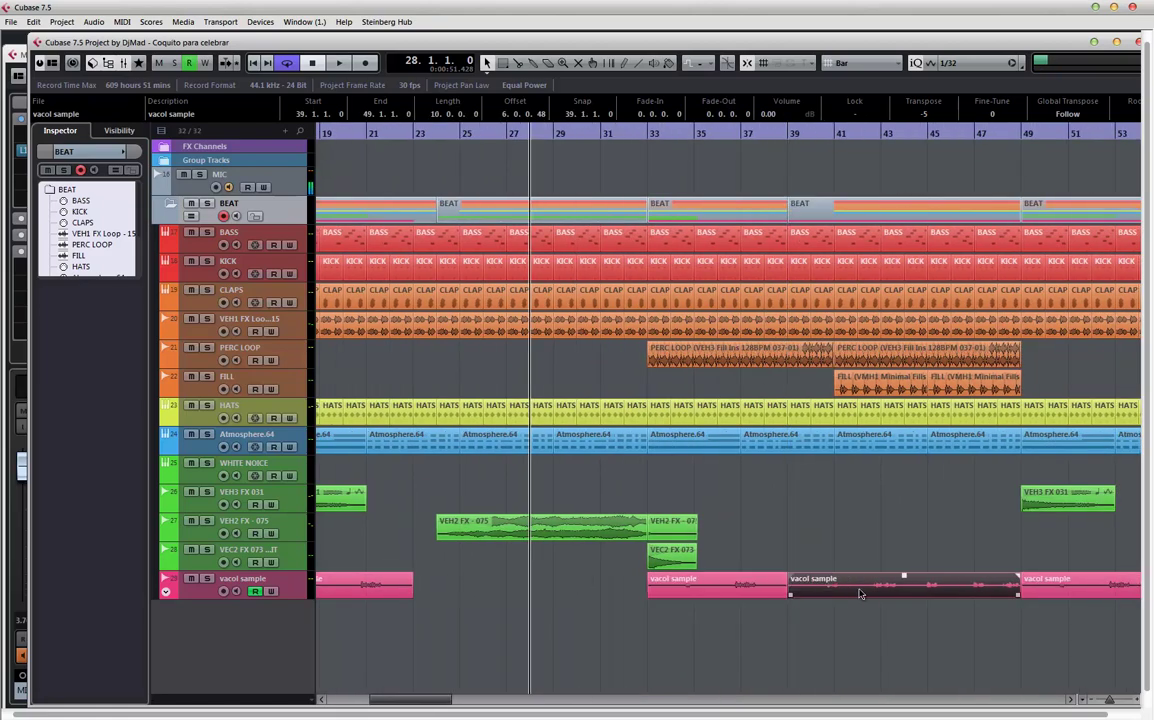
key("Delete")
key("g")
key("g")
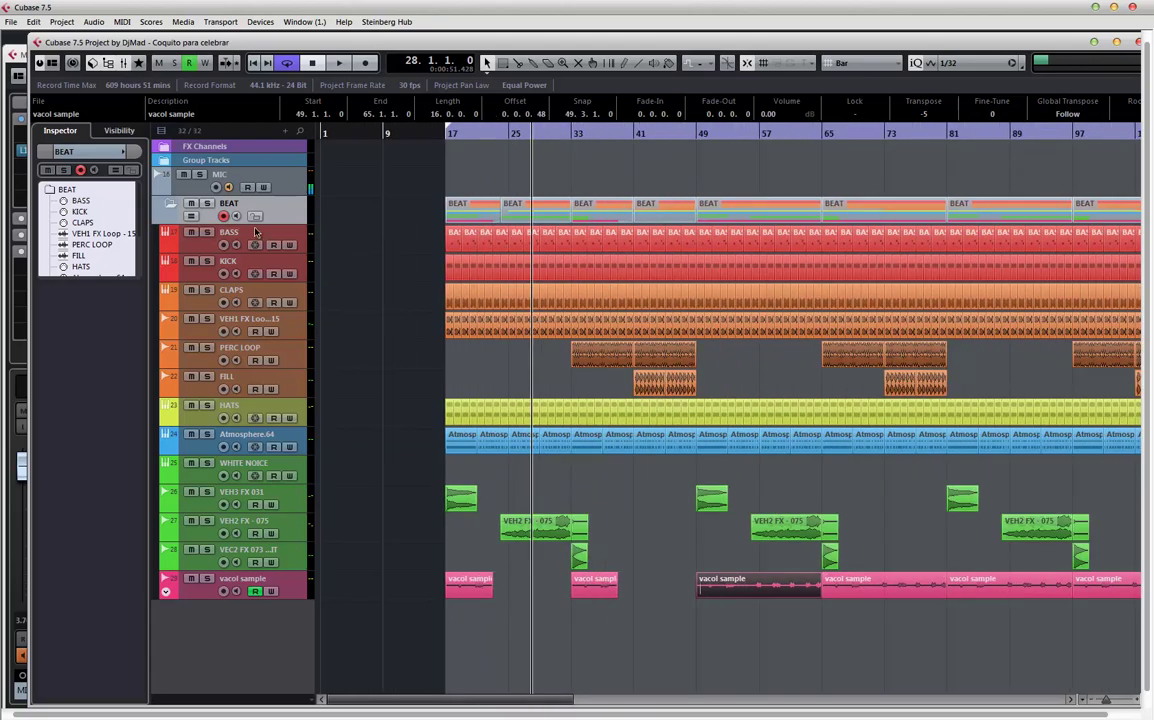
- Open the BASS track's Massive instrument to check its sound and close it again
left_click(187, 248)
right_click(193, 248)
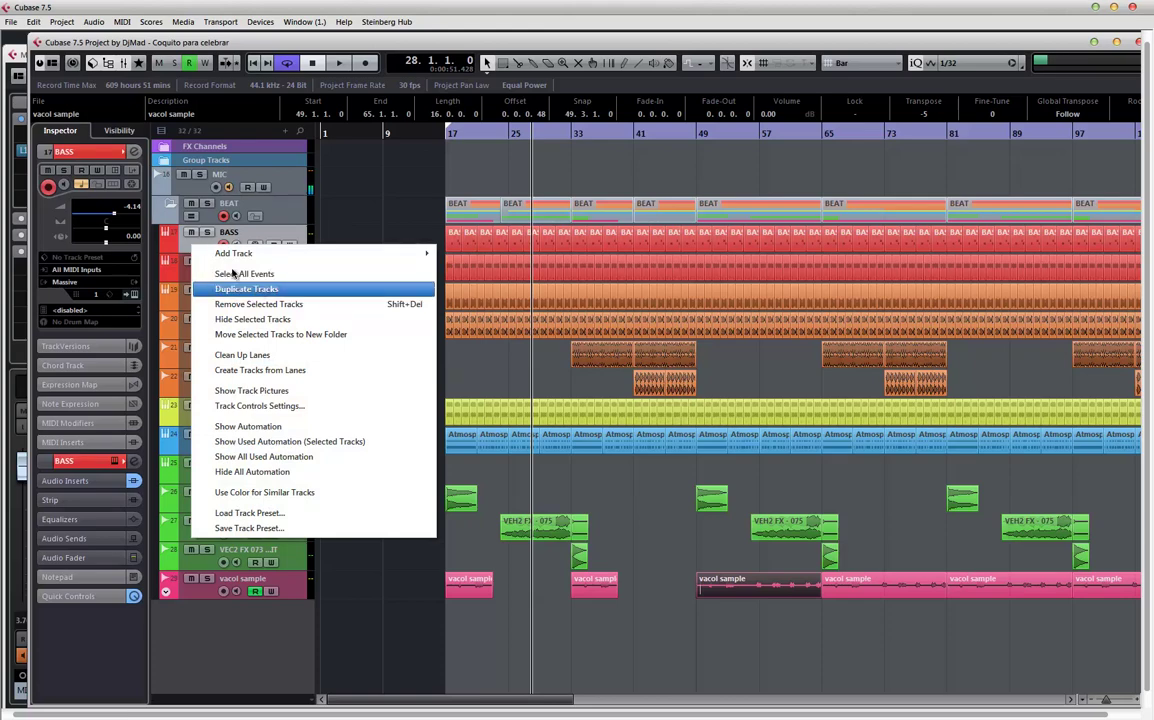
left_click(188, 248)
left_click(134, 294)
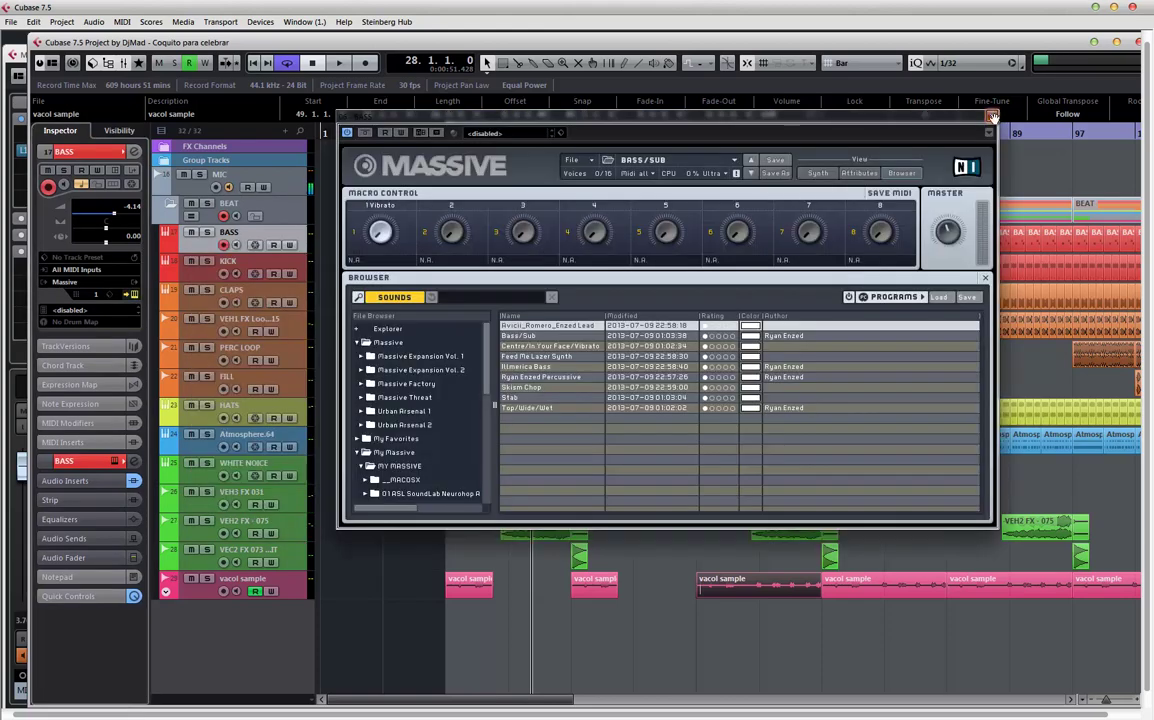
left_click(991, 117)
- Open the KICK track's drum synthesizer, move its window aside and play from bar 28 with KICK soloed
left_click(215, 263)
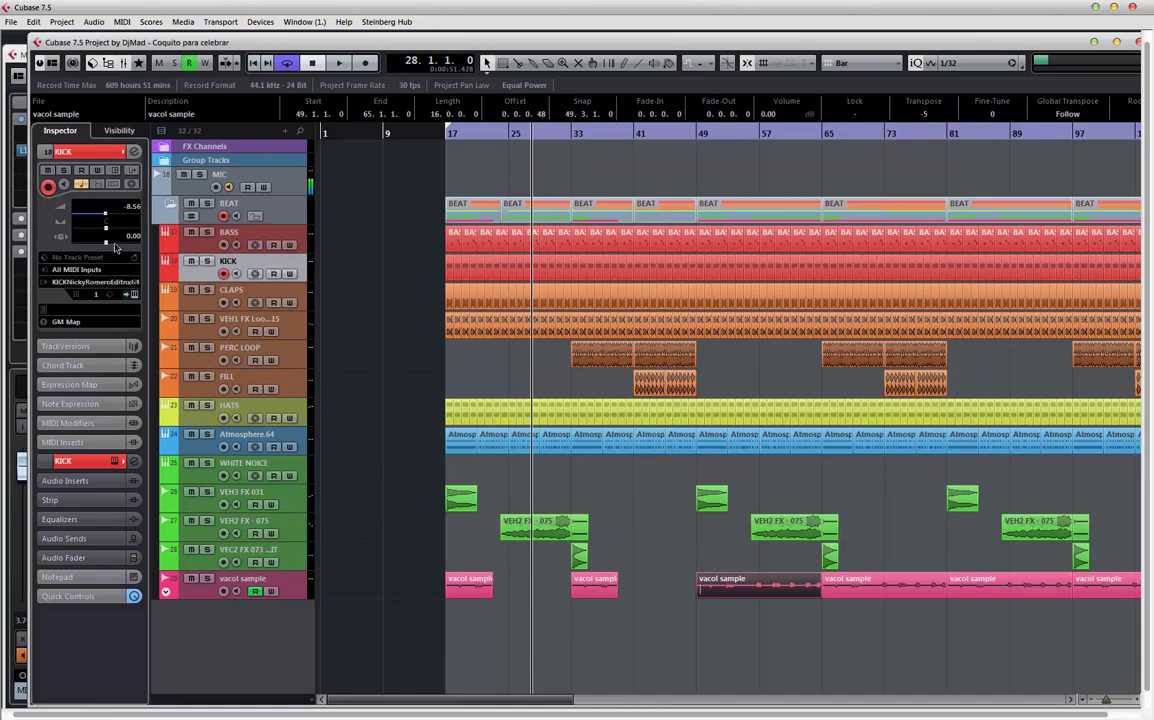
left_click(134, 293)
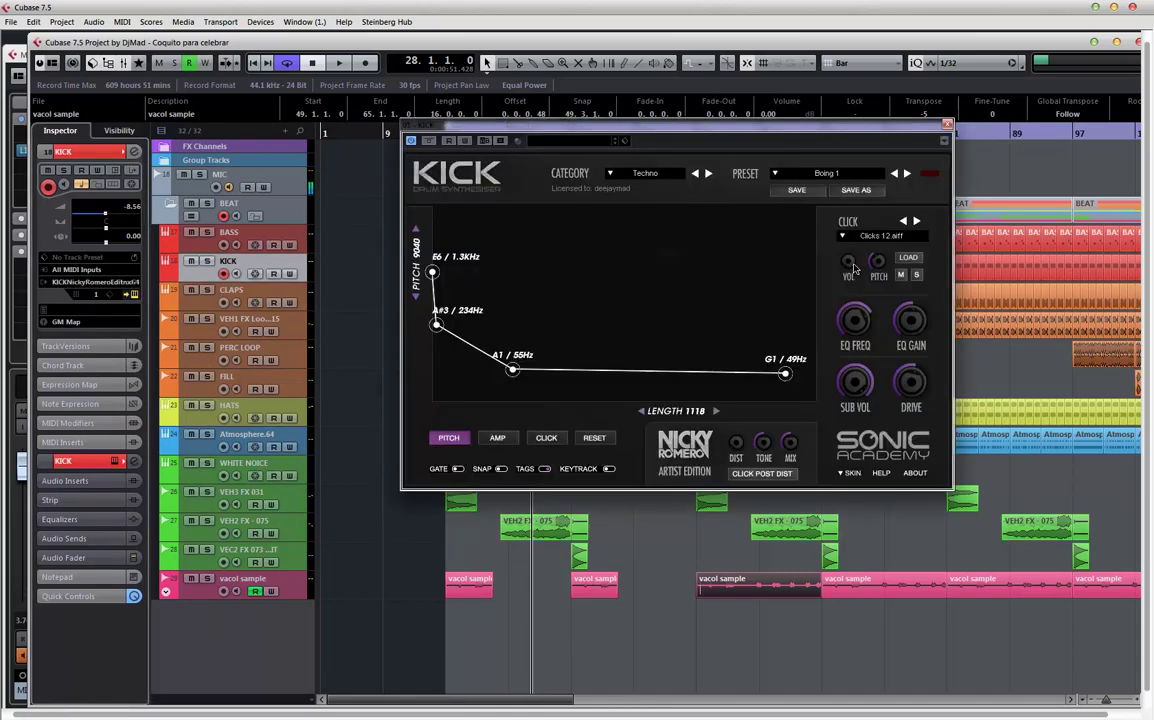
left_click_drag(660, 124, 1096, 139)
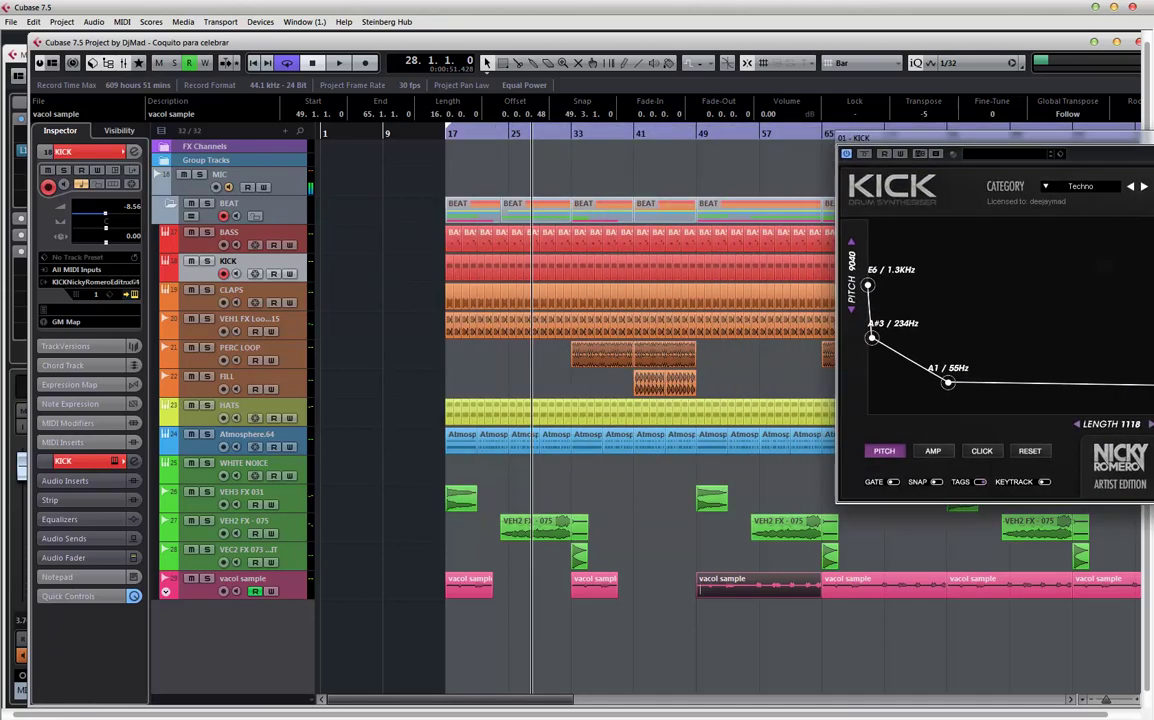
key("space")
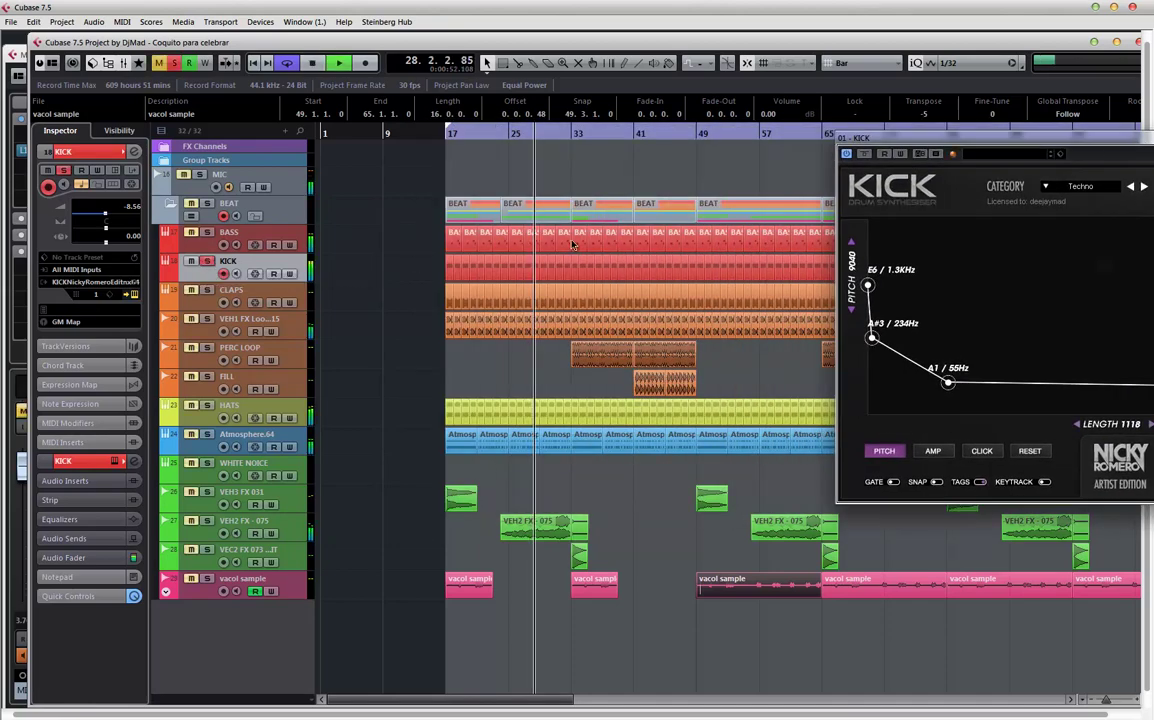
- Take KICK out of solo, check its drum synthesizer against the full mix, and stop playback
left_click_drag(900, 138, 332, 97)
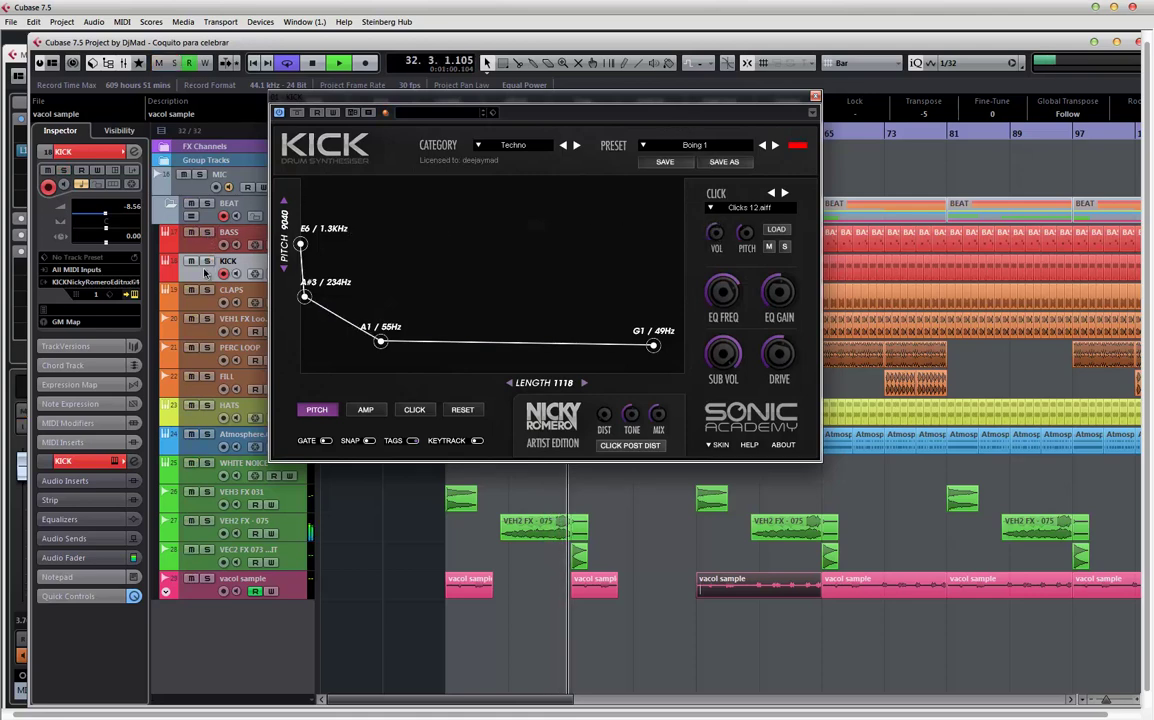
left_click_drag(423, 153, 585, 170)
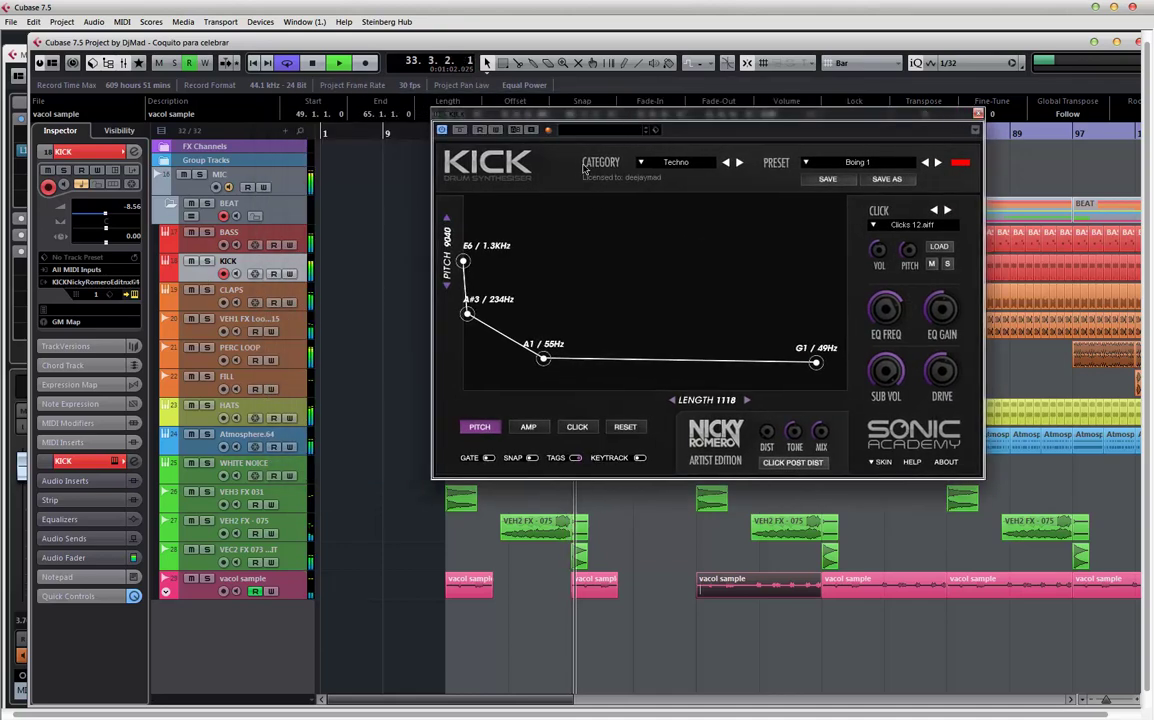
key("space")
left_click_drag(551, 129, 965, 203)
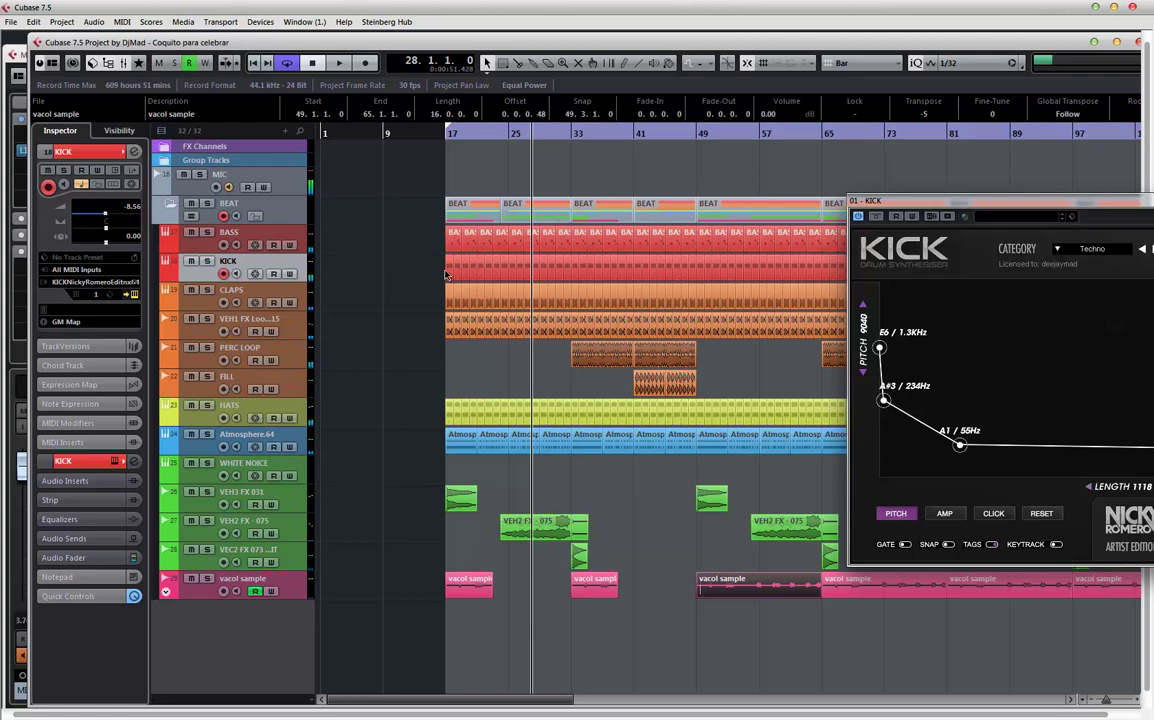
- Duplicate the KICK track, close the synthesizer window, and delete all events on the copied track
right_click(193, 271)
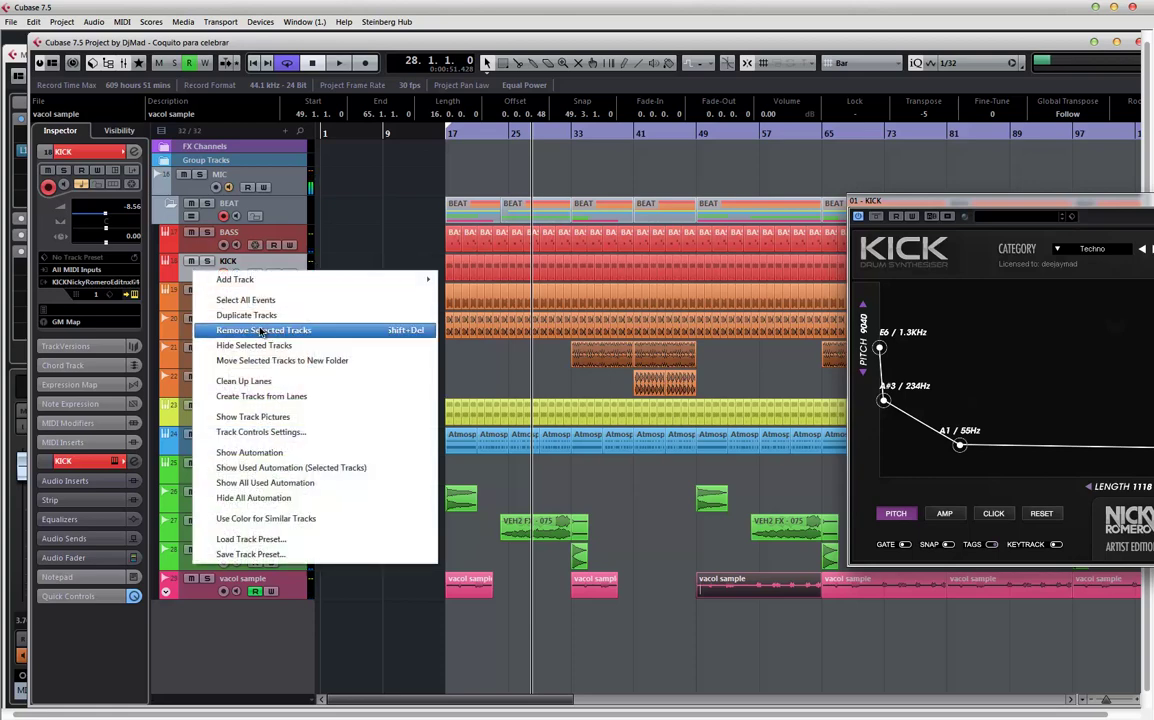
left_click(255, 315)
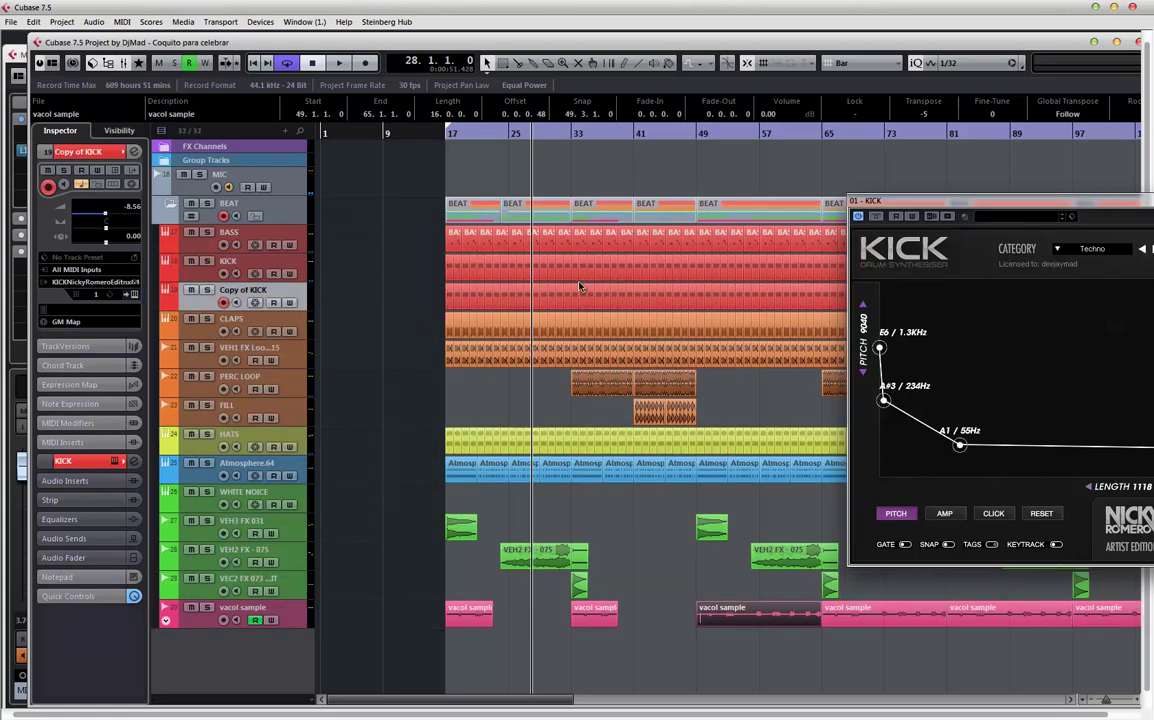
left_click(825, 190)
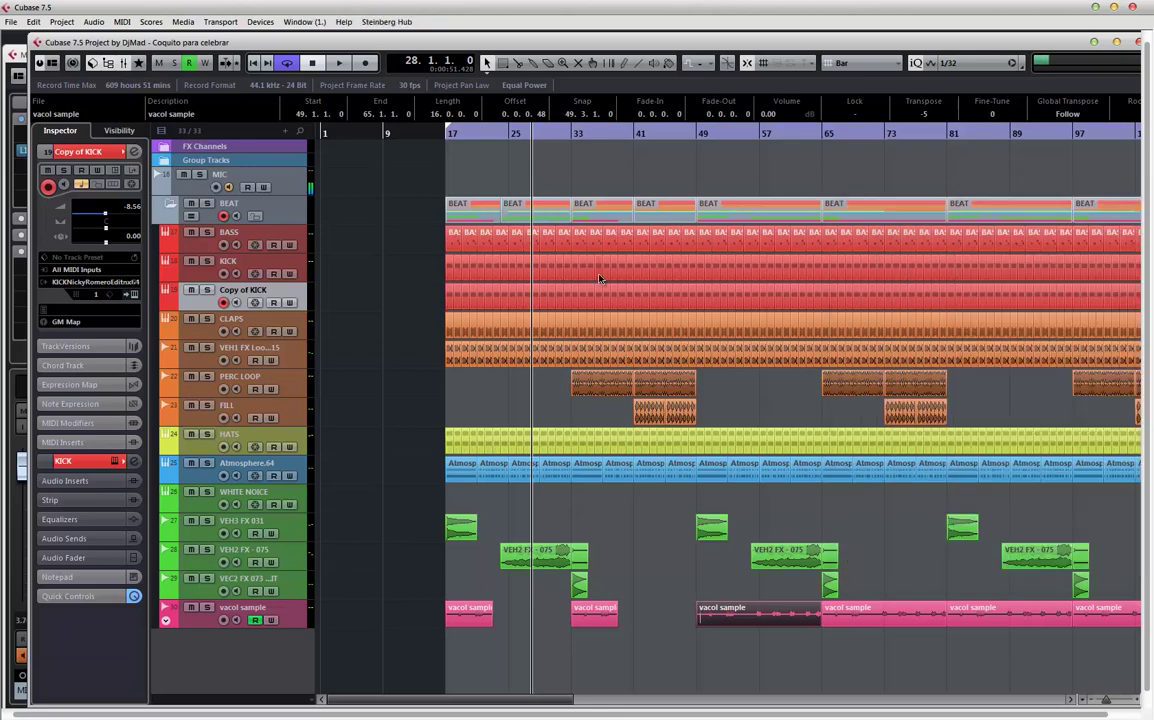
left_click_drag(450, 293, 951, 296)
key("Delete")
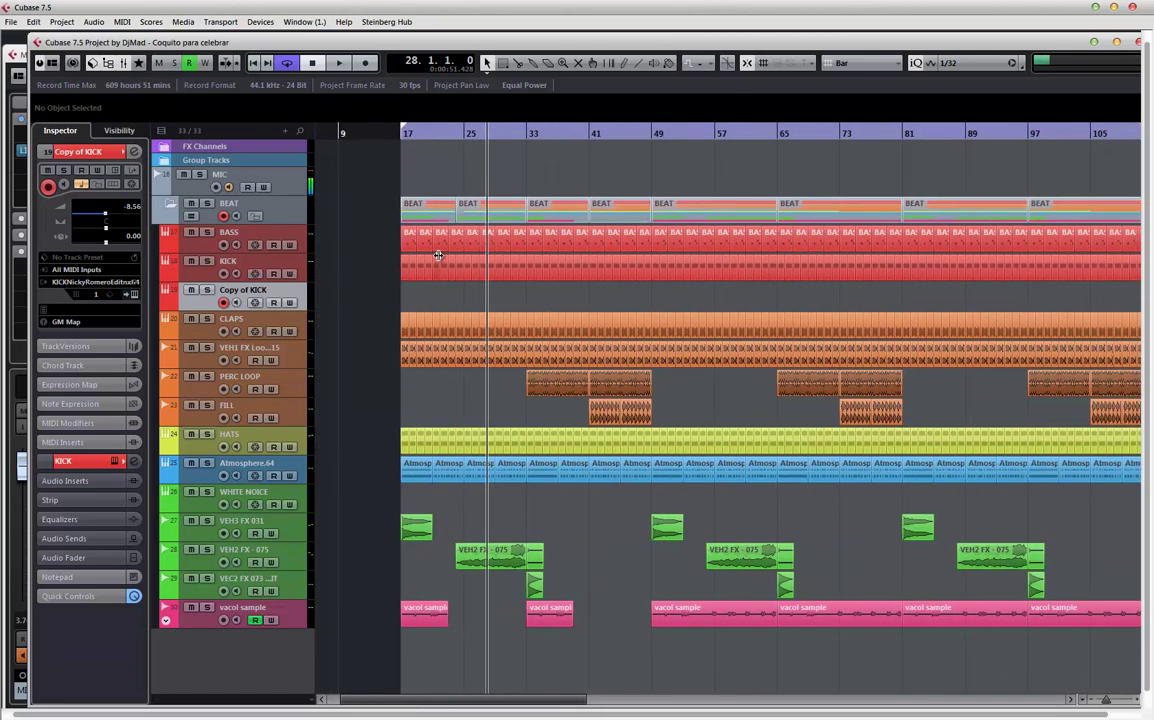
- Glue the KICK track's one-bar events from bar 17 to bar 33 into a single event
left_click_drag(360, 275, 523, 283)
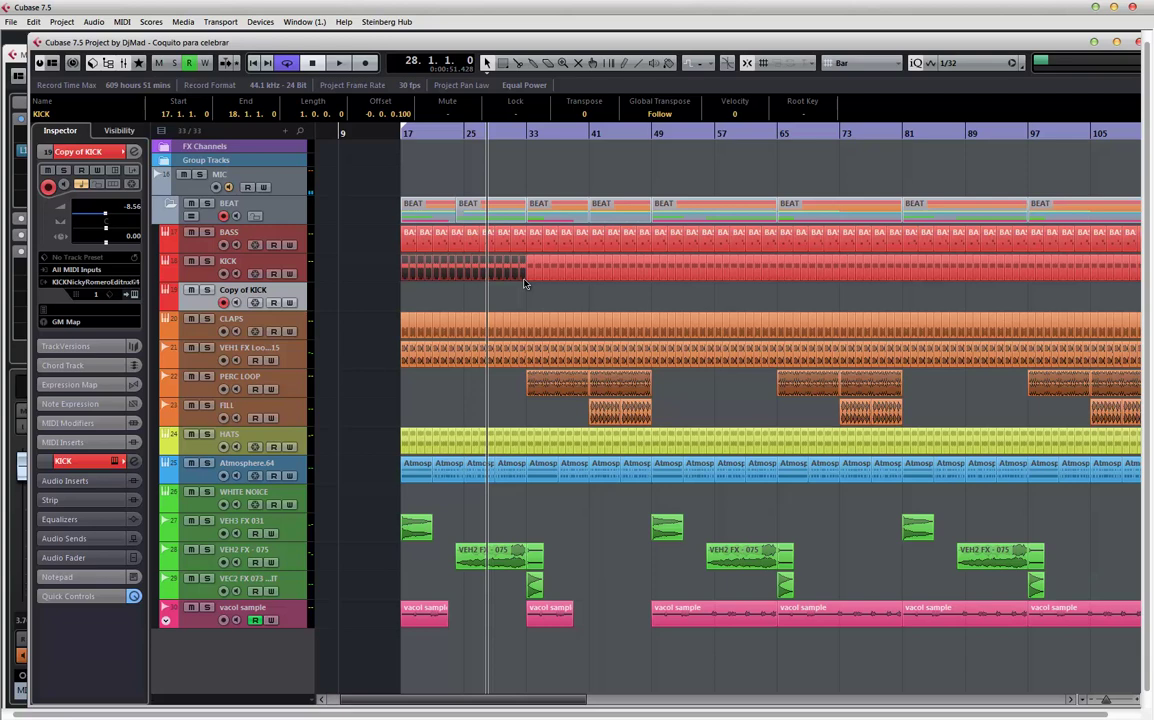
right_click(519, 288)
left_click(546, 291)
left_click(516, 270)
right_click(516, 289)
left_click(516, 289)
- Delete the remaining one-bar KICK events after bar 33
left_click(564, 265)
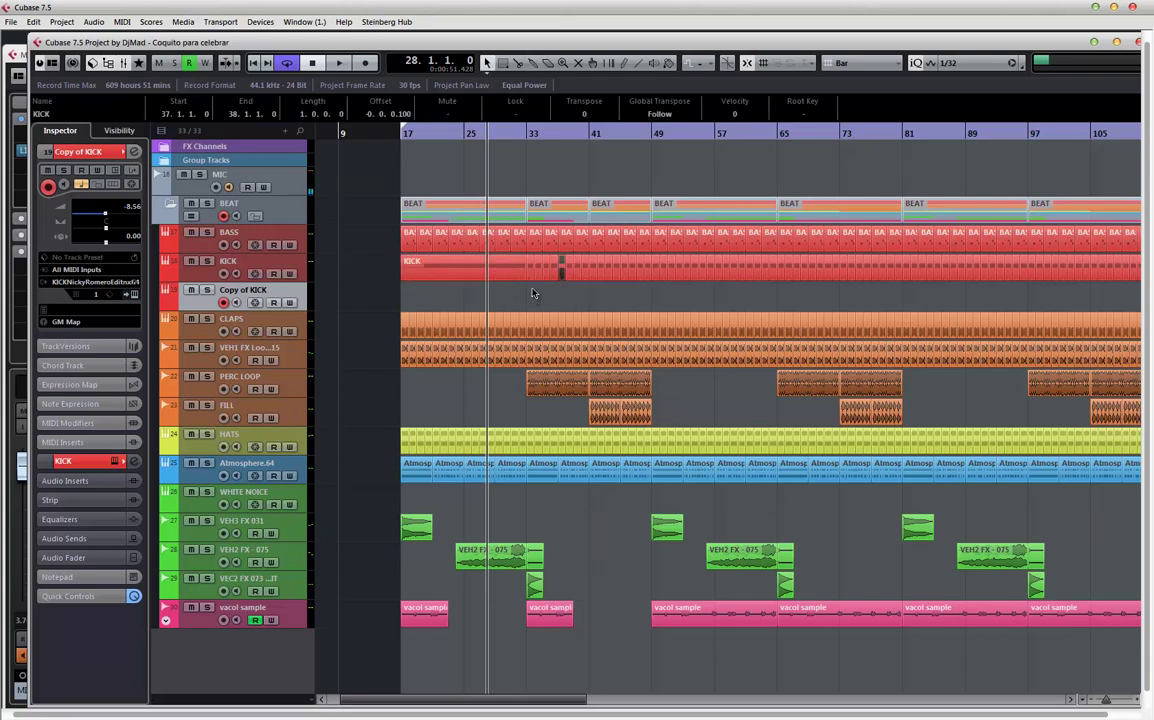
left_click_drag(533, 283, 991, 272)
key("Delete")
scroll(690, 290, "left", 5)
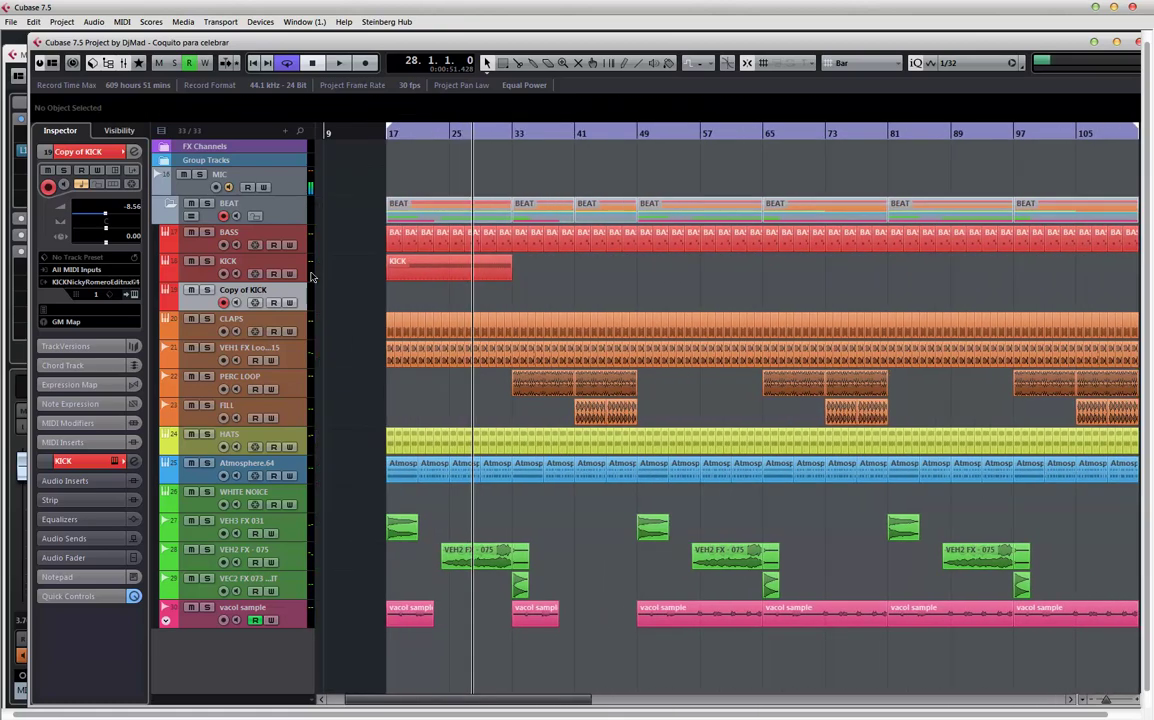
- Duplicate the 16-bar KICK event up to bar 113 and move the first one at bar 17 to Copy of KICK
left_click(400, 271)
key("super+d")
key("super+d")
key("super+d")
key("super+d")
key("super+d")
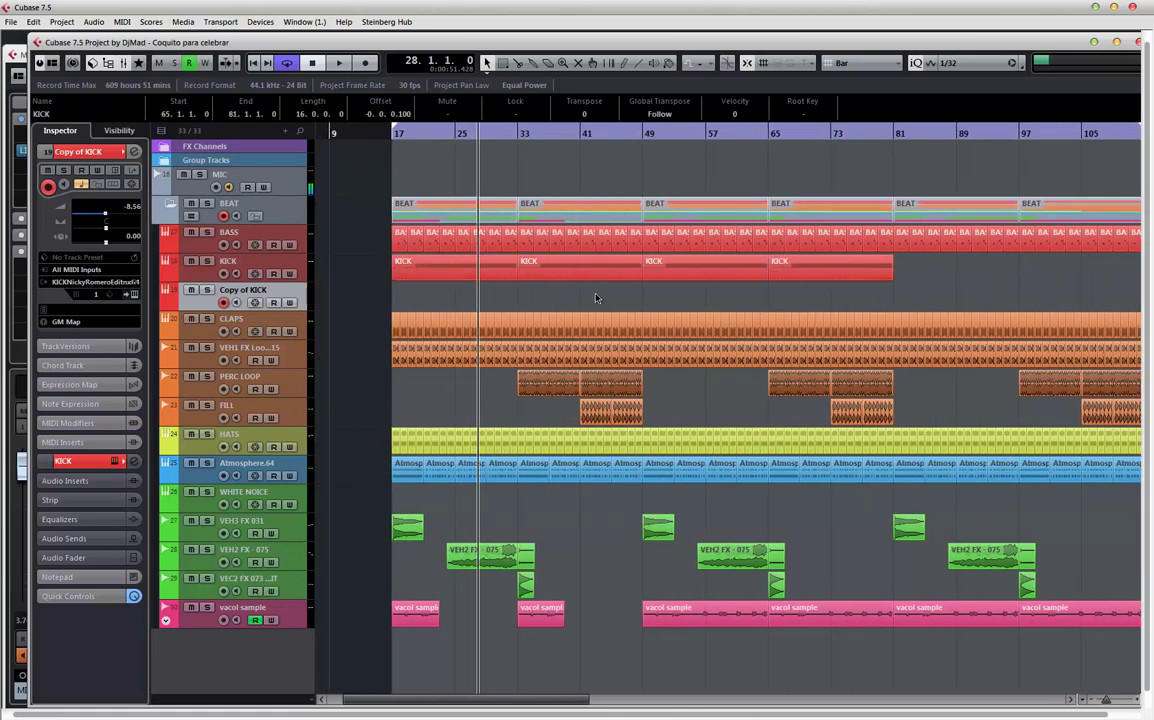
scroll(490, 294, "left", 2)
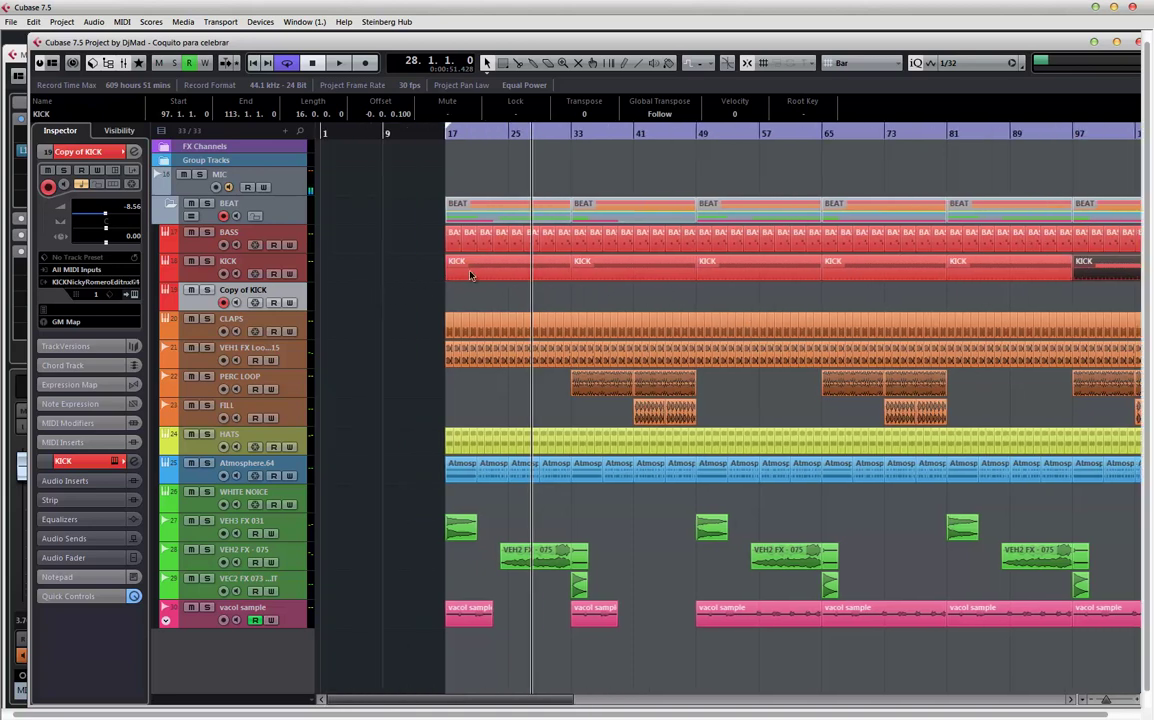
left_click_drag(471, 276, 474, 296)
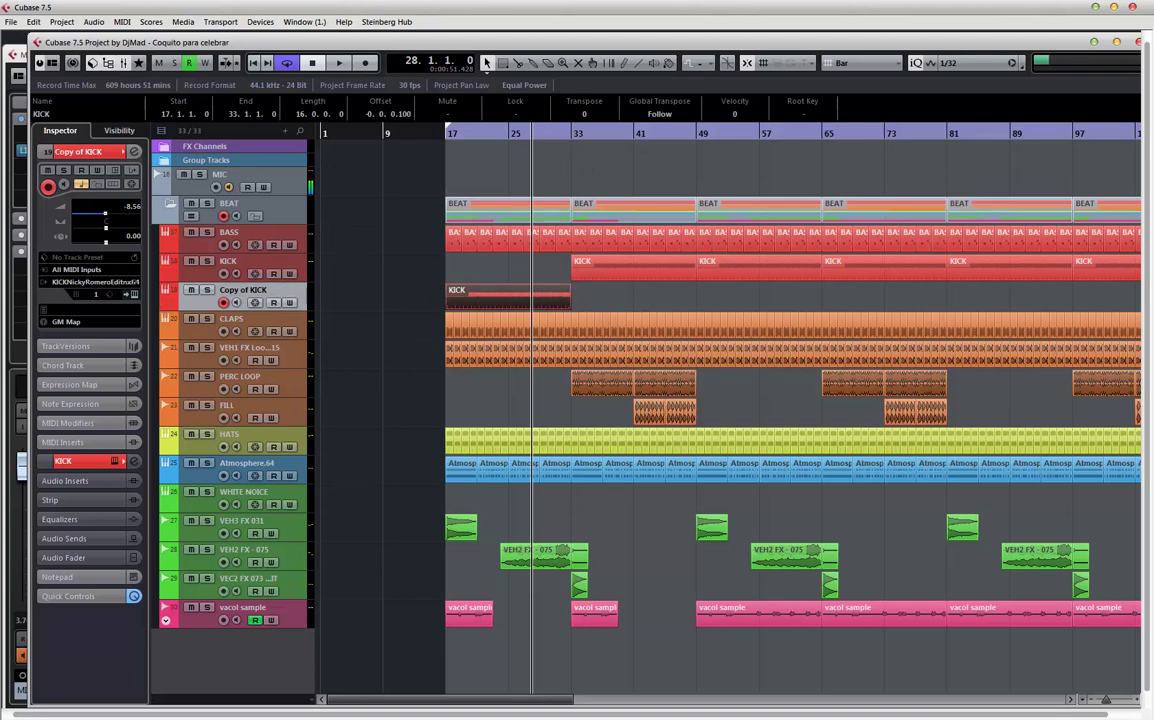
- Raise the low-cut filter in the Copy of KICK channel's equalizer during playback and close the channel settings
left_click(134, 151)
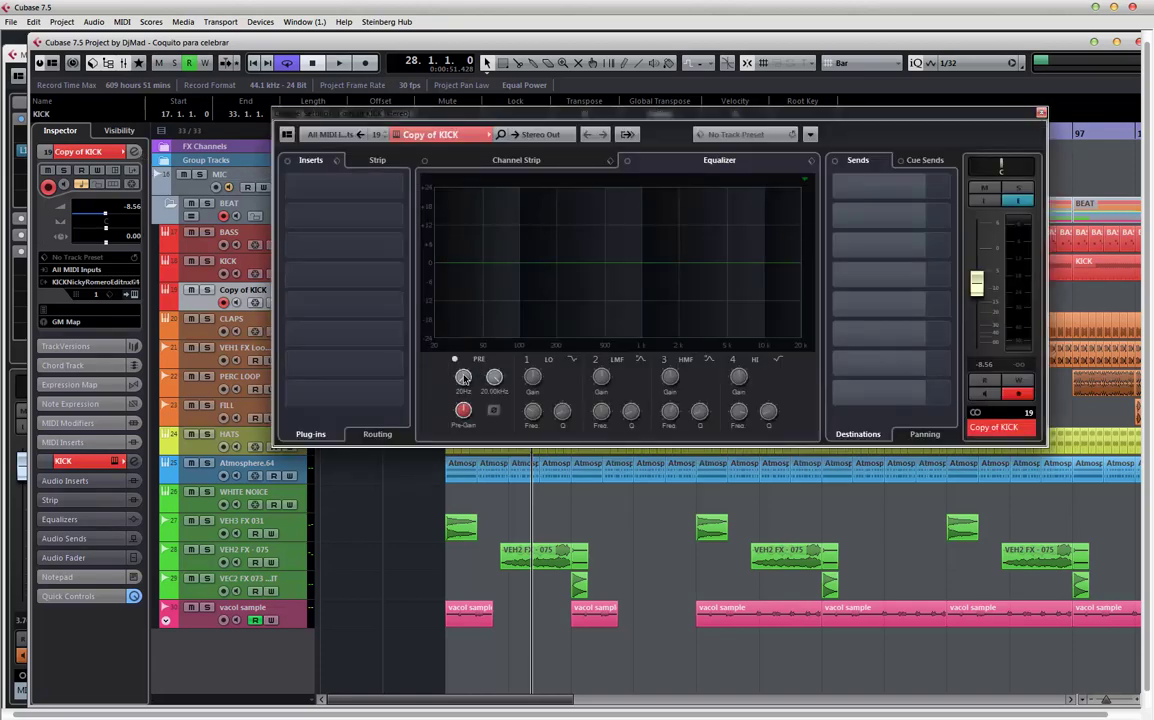
key("space")
left_click_drag(463, 377, 459, 331)
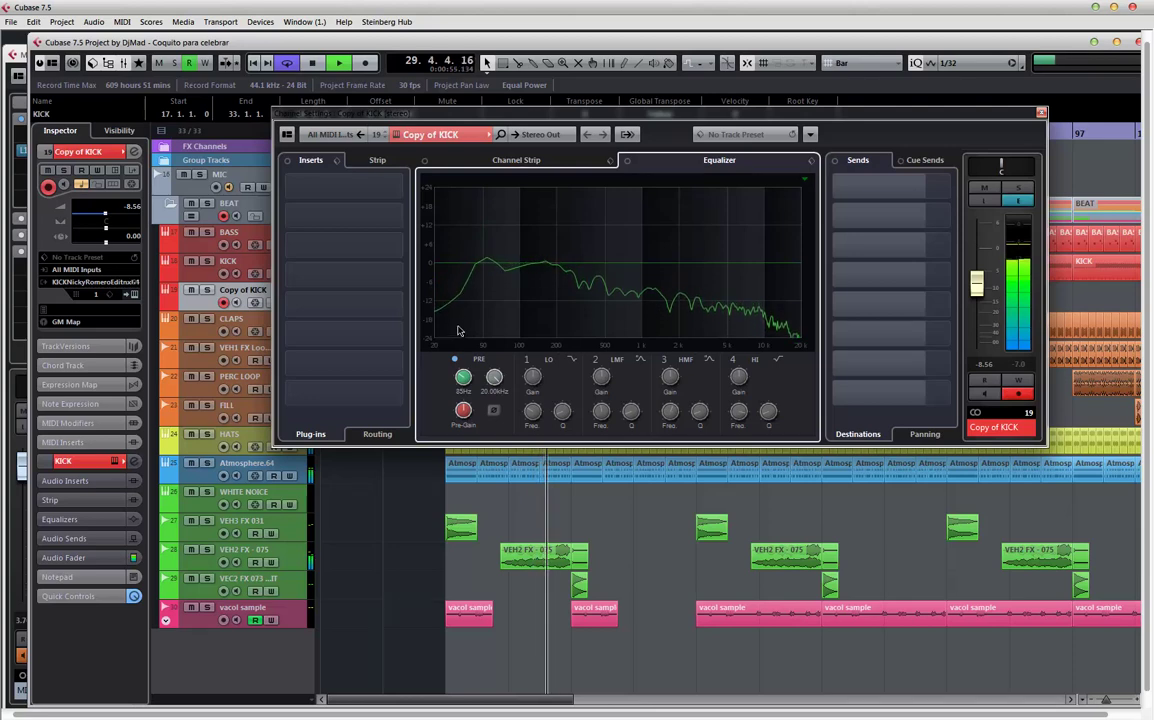
left_click_drag(459, 331, 460, 328)
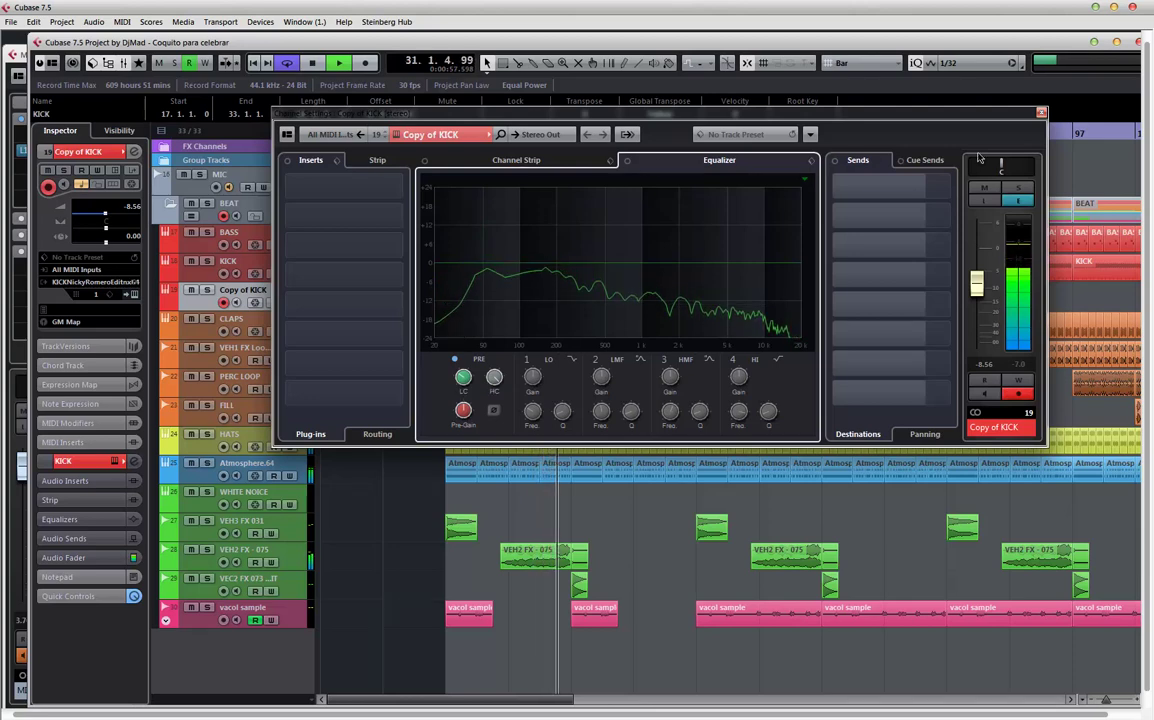
left_click(1041, 112)
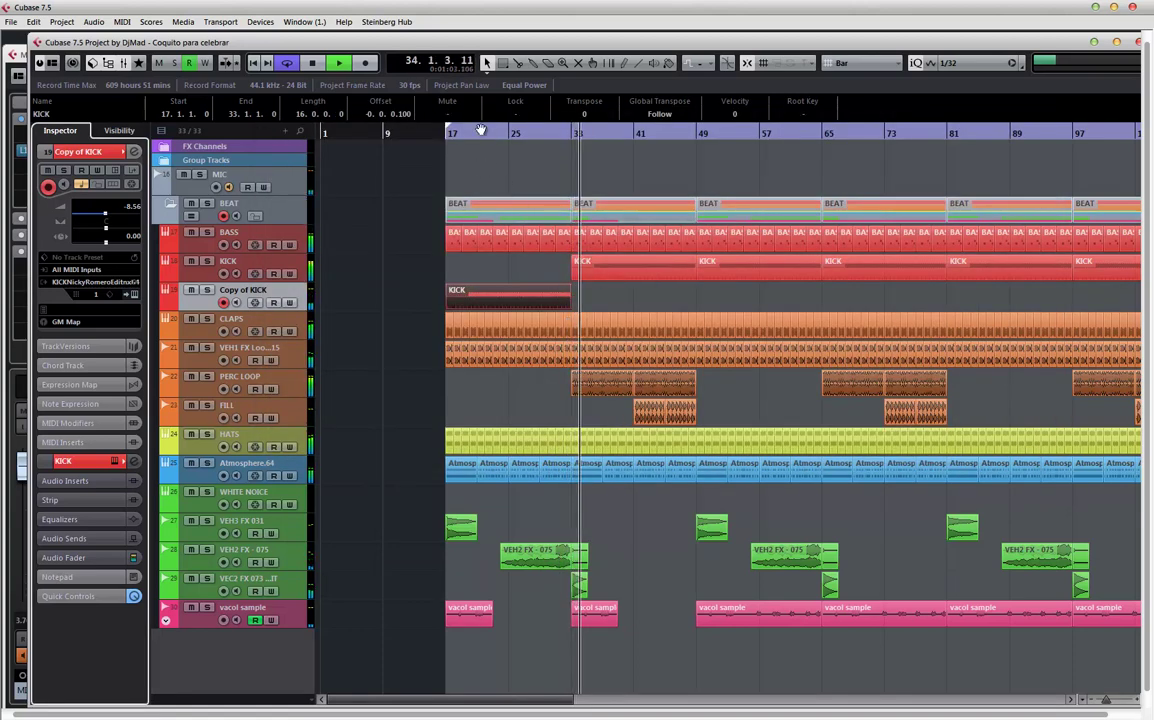
- Audition from bar 17 with BASS muted and delete the BASS events from bar 17 to bar 33
key("space")
left_click(525, 292)
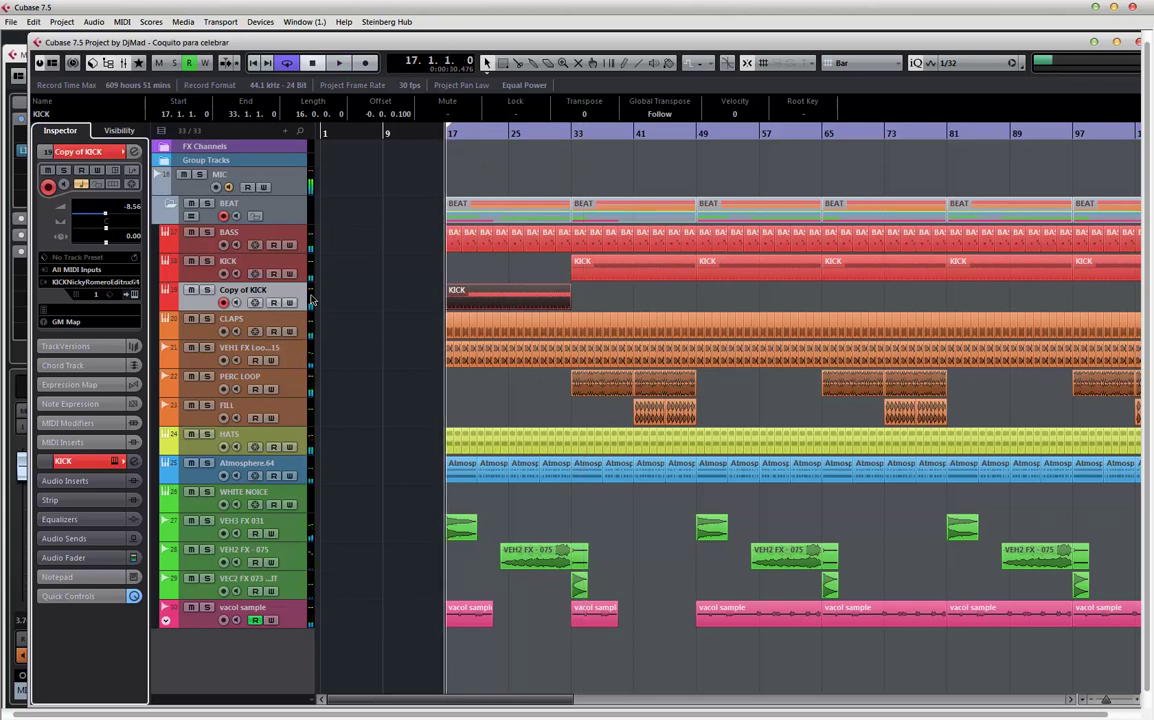
key("space")
left_click(190, 232)
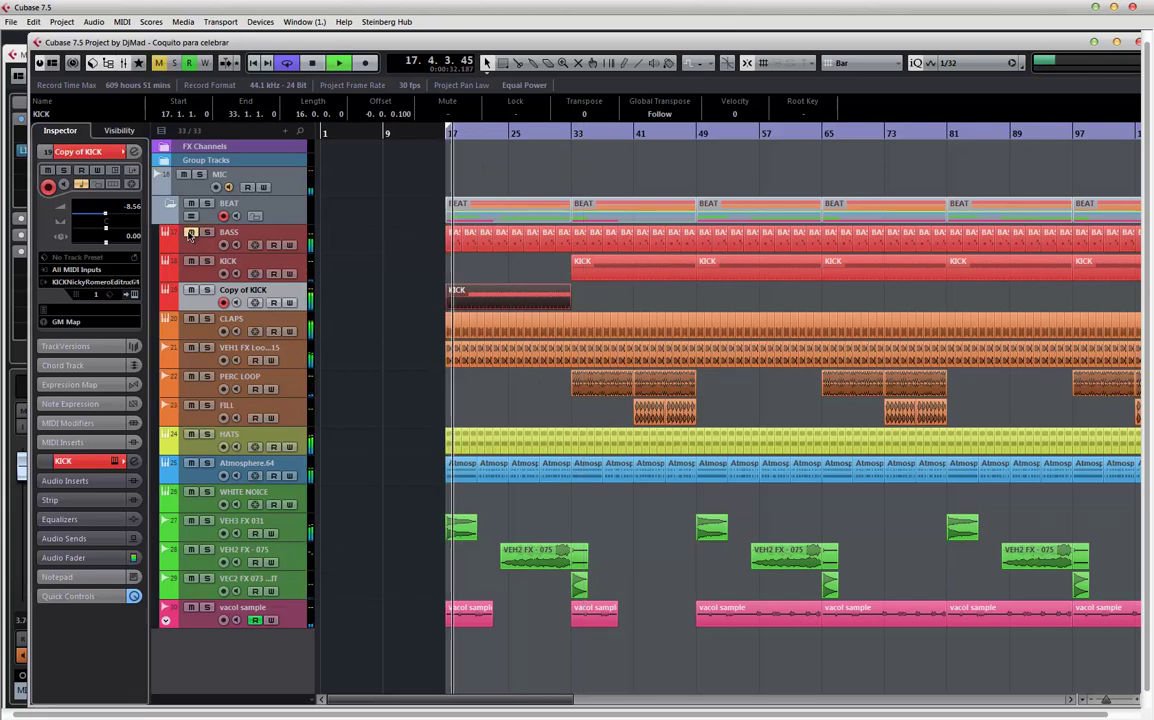
left_click(348, 248)
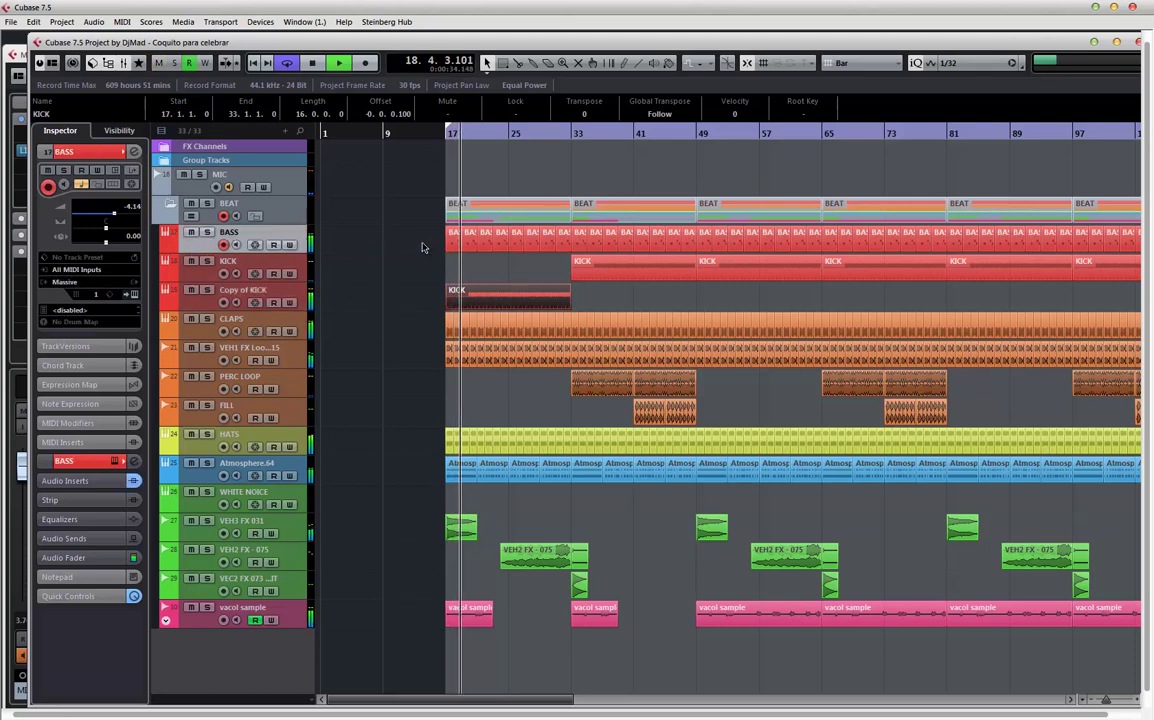
left_click_drag(422, 247, 562, 247)
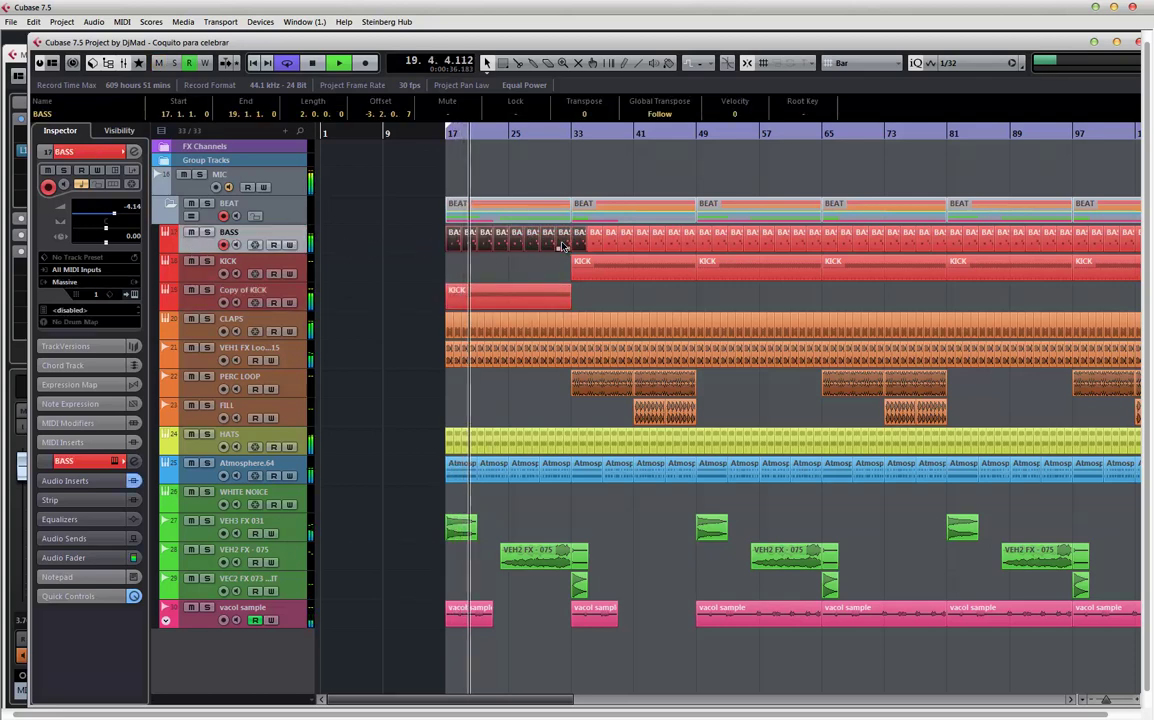
key("Delete")
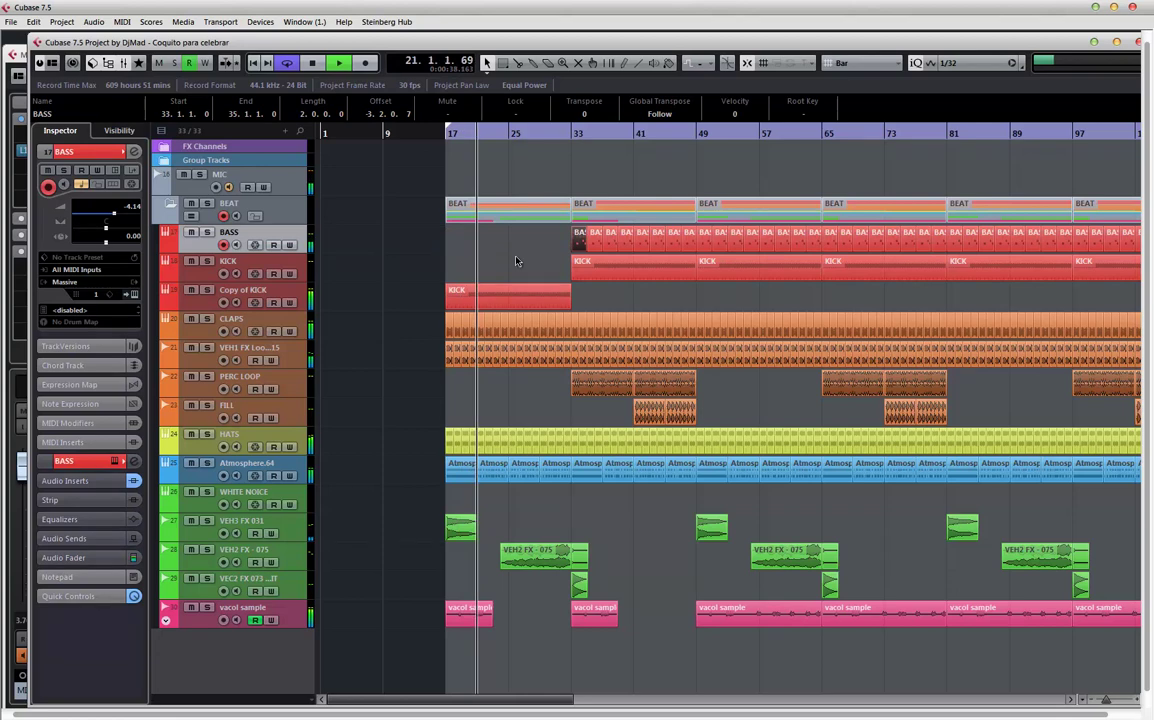
- Shorten the first vacol sample event to three bars, ending at bar 20
left_click(487, 624)
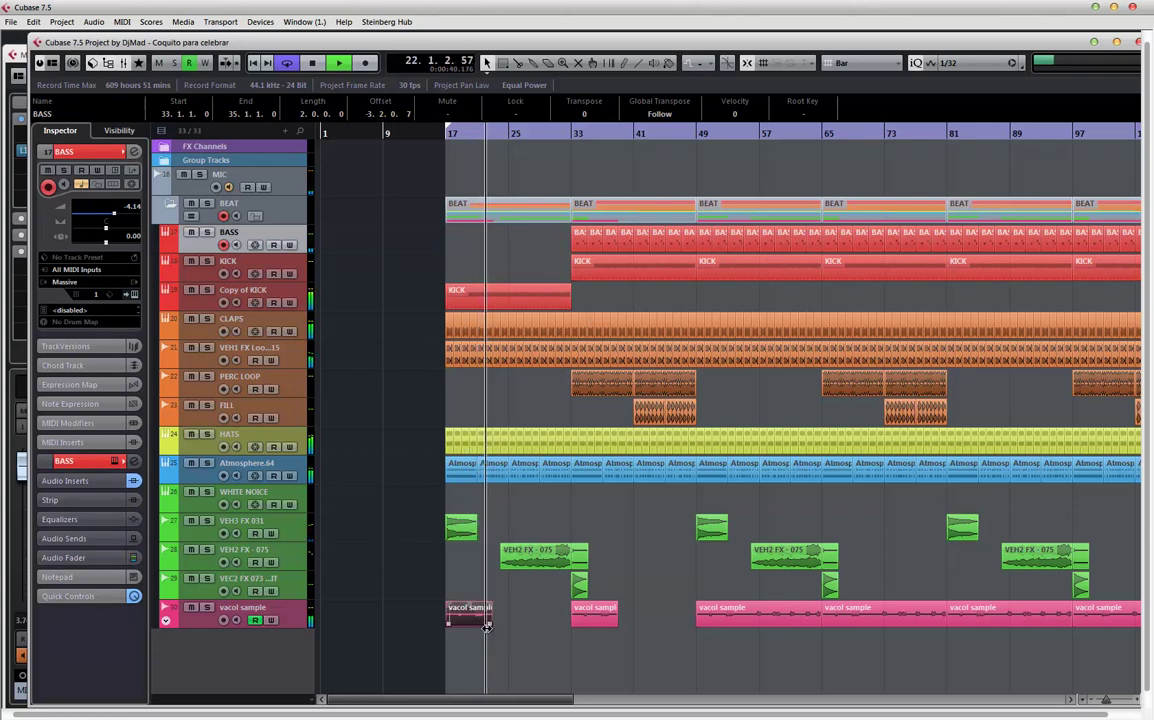
left_click_drag(487, 624, 468, 625)
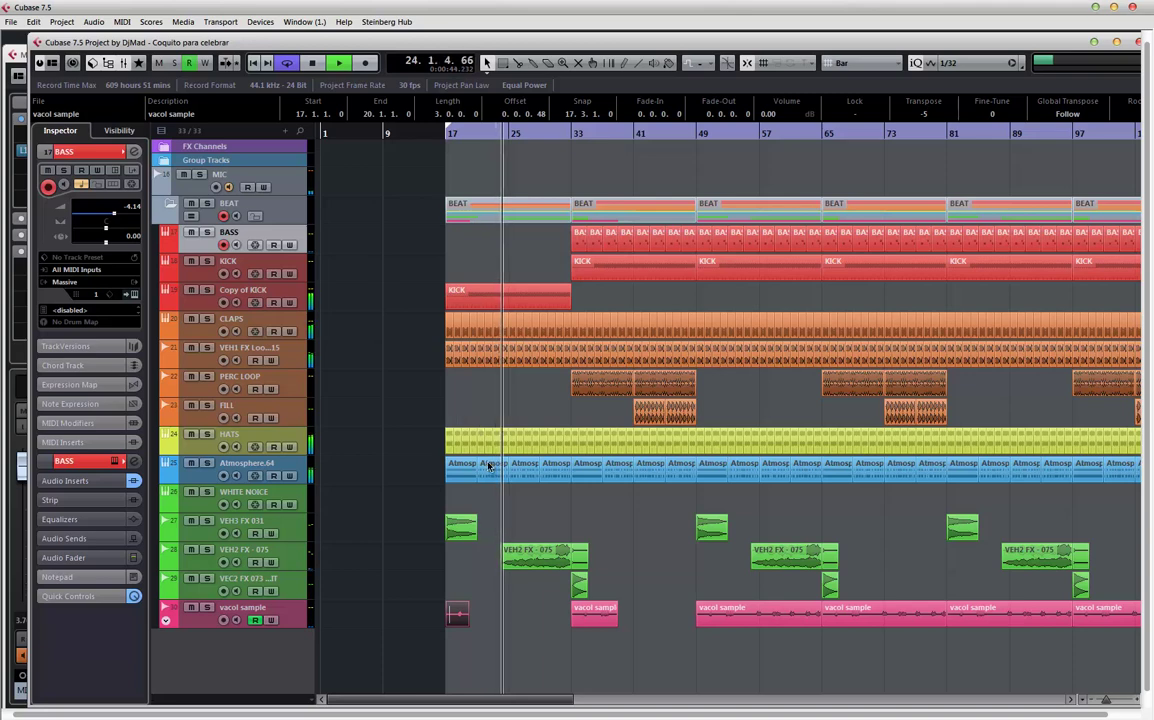
- Adjust the high-cut filter in the Atmosphere.64 channel's equalizer and close the channel settings
left_click(298, 468)
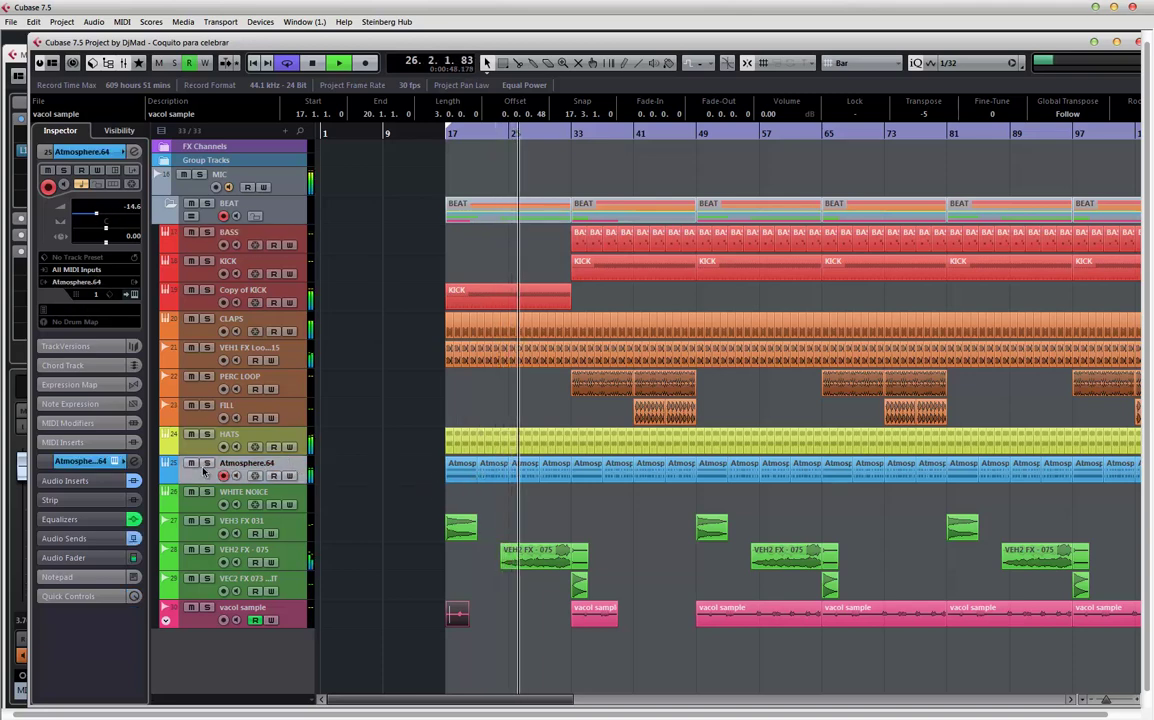
left_click(134, 152)
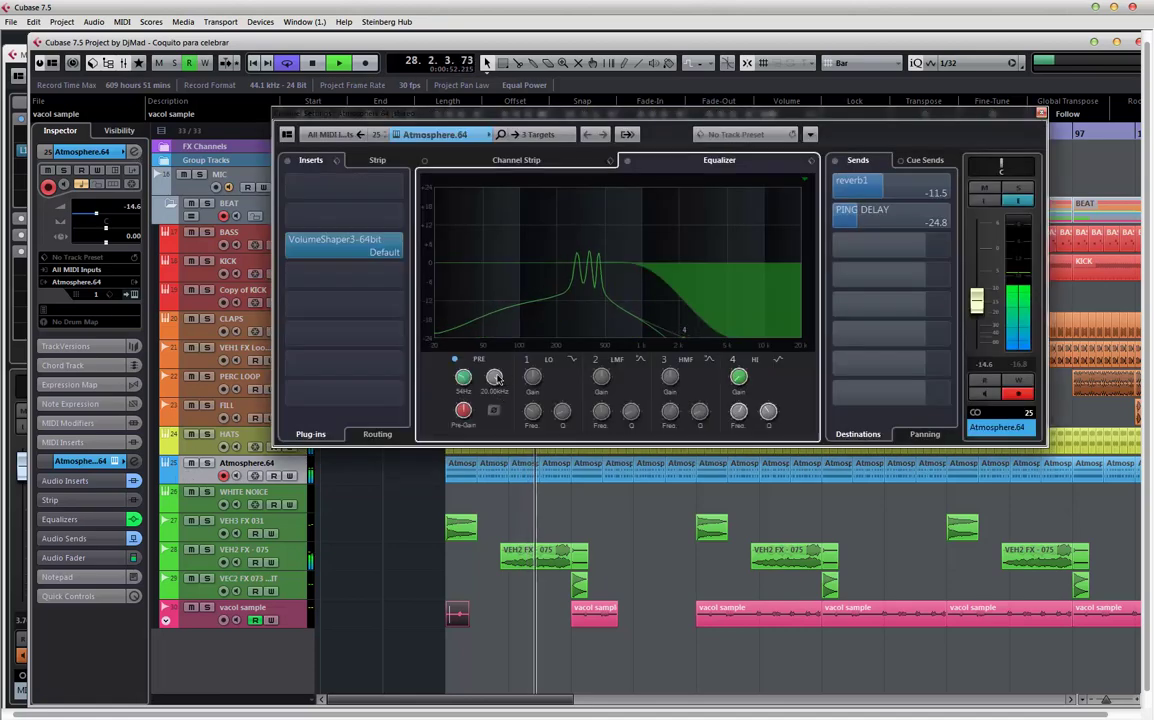
left_click_drag(496, 377, 958, 113)
left_click(1041, 113)
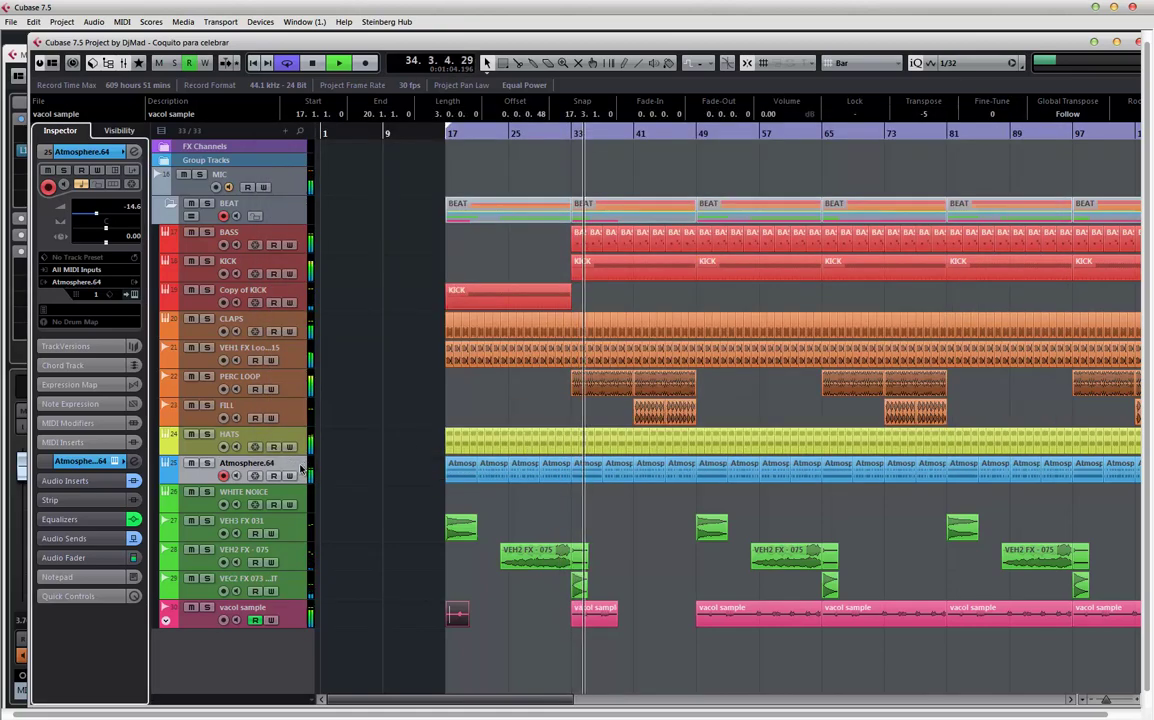
- Shorten the second vacol sample event to three bars and move its start from bar 33 to 30.3
left_click(613, 624)
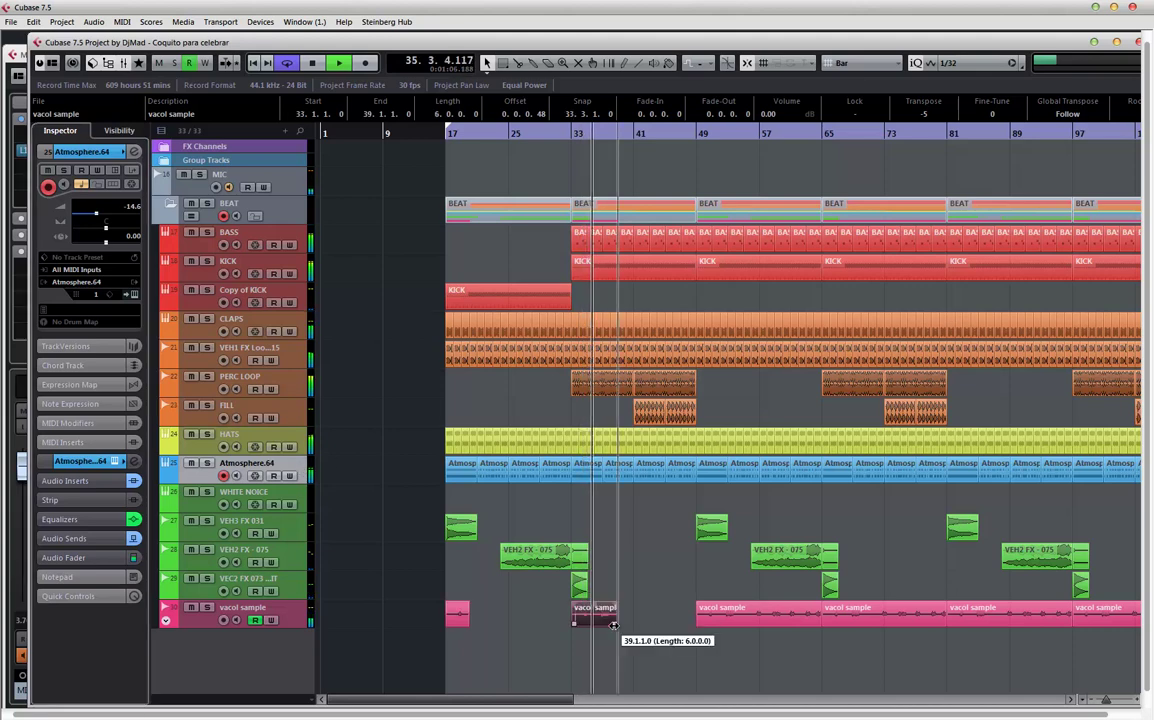
left_click_drag(614, 625, 592, 638)
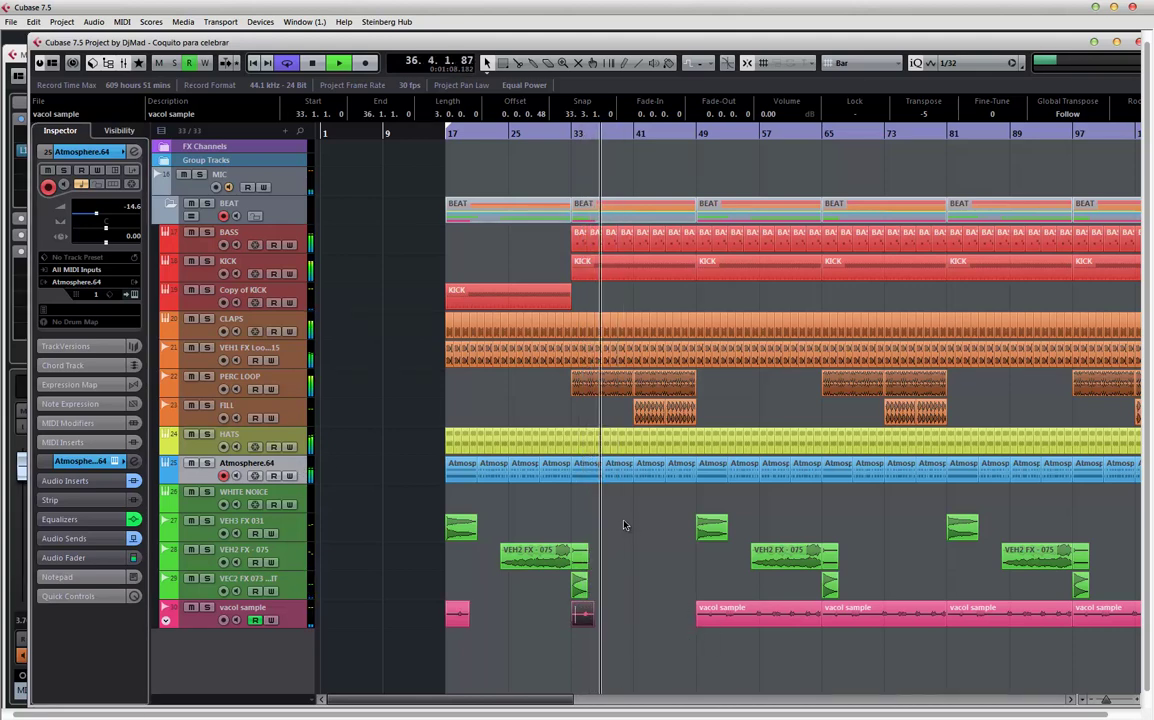
left_click_drag(588, 624, 564, 628)
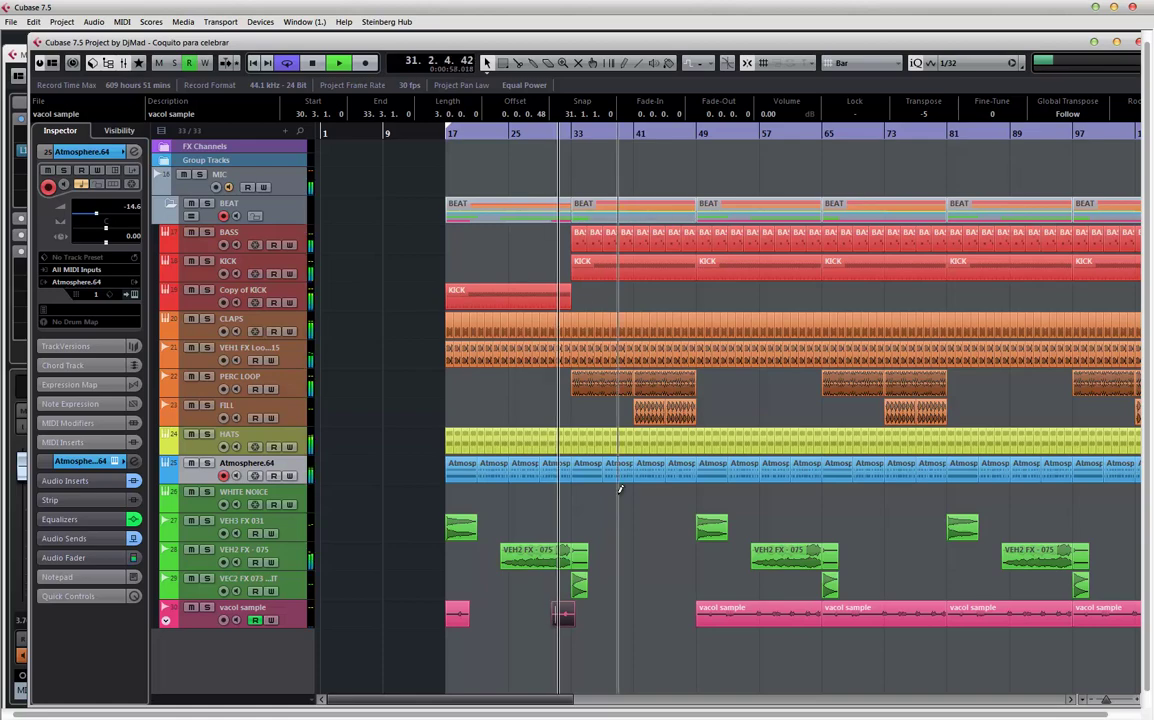
- Set the grid to Beat and shorten the Copy of KICK, CLAPS, VEH1 FX Loop, HATS and Atmosphere.64 parts before bar 33 to end at 32.4.1.0
key("h")
key("h")
key("h")
key("h")
key("h")
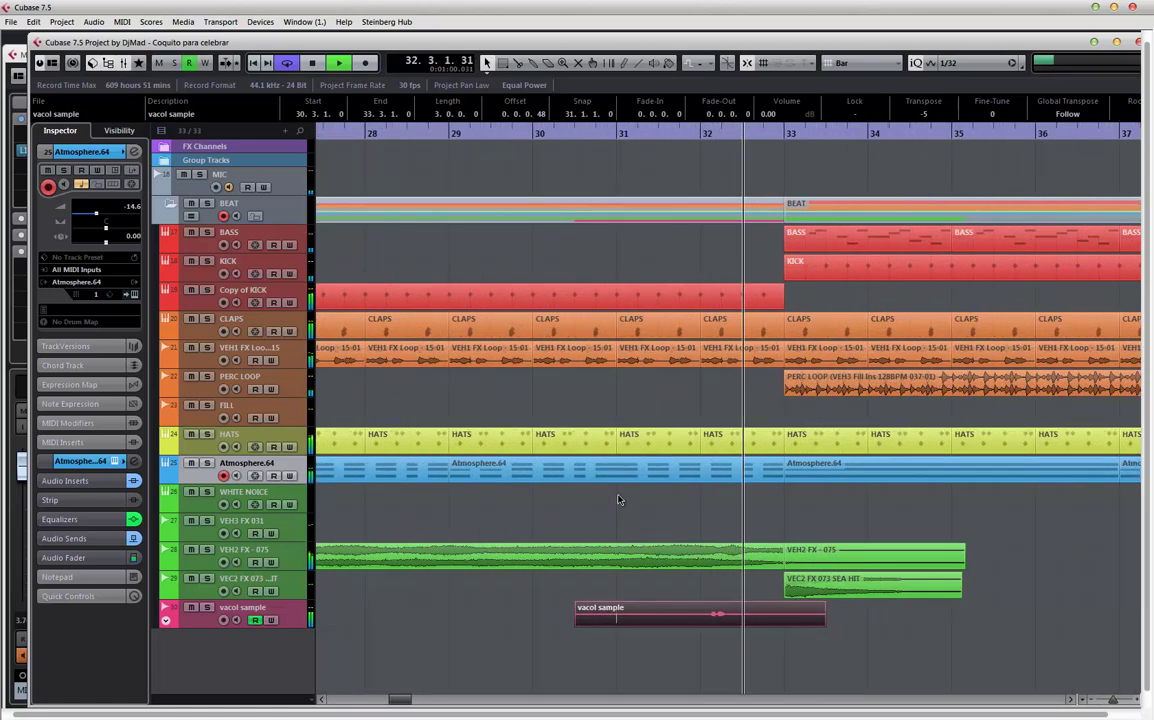
left_click(575, 442)
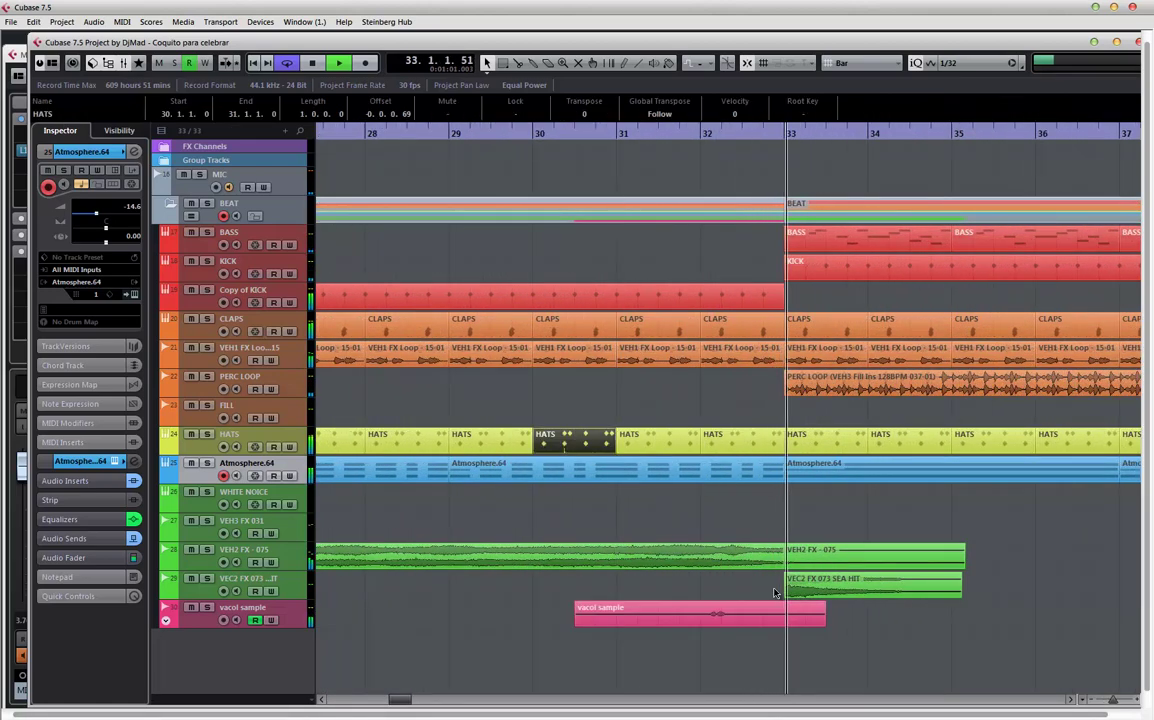
left_click(767, 493)
left_click_drag(767, 496, 760, 306)
left_click(842, 62)
left_click(868, 96)
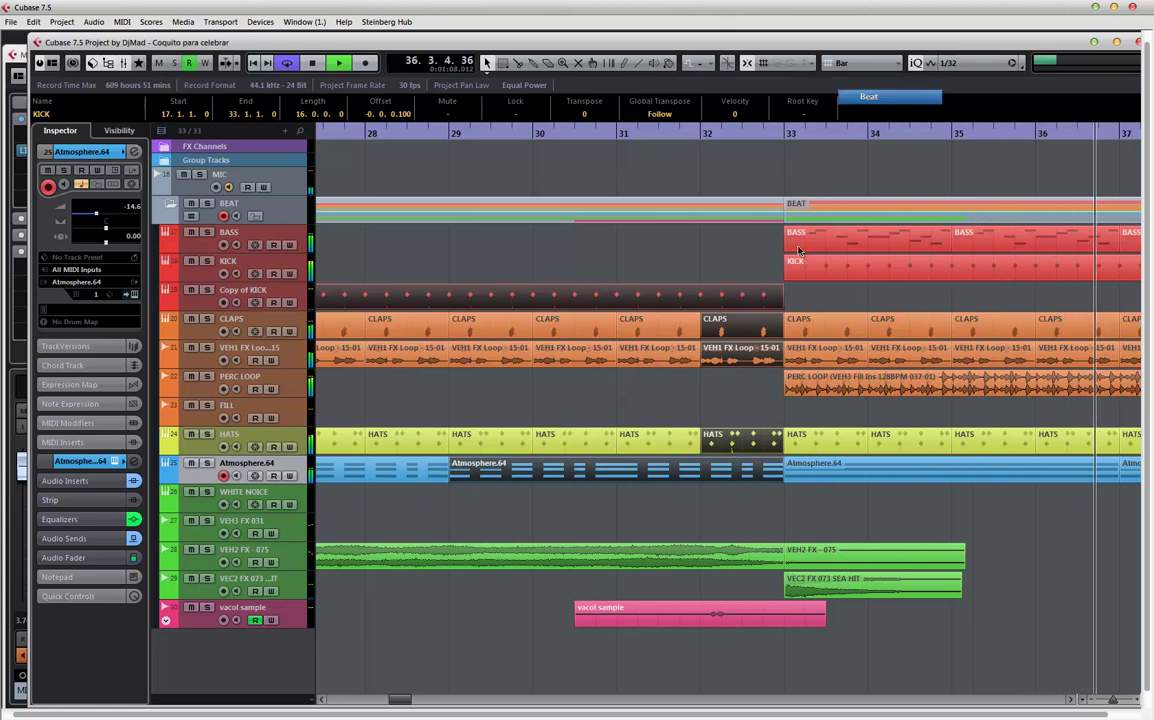
left_click_drag(782, 302, 762, 302)
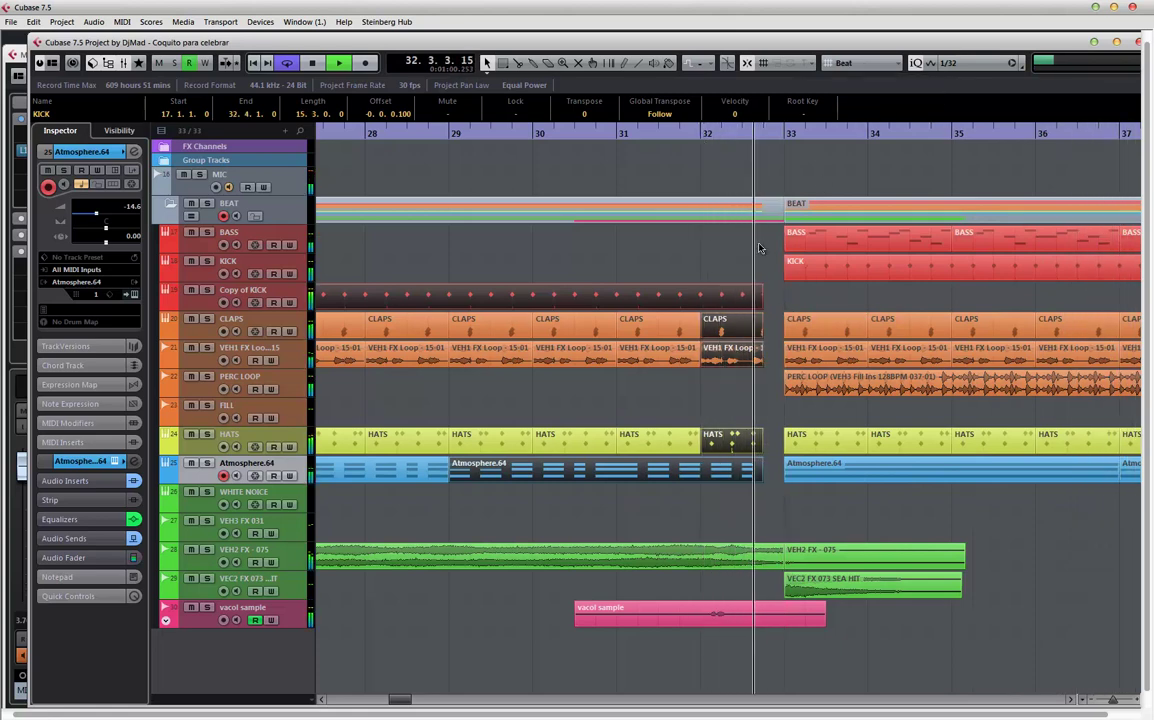
key("space")
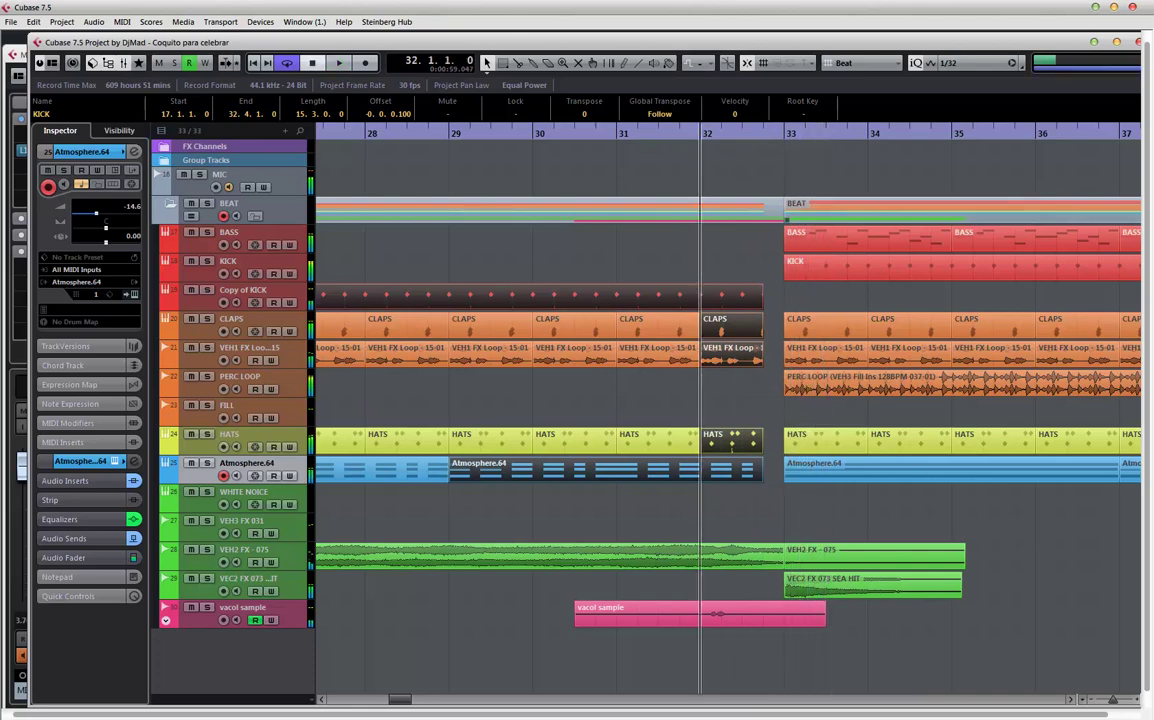
- Open the MediaBay, switch to the VEngence Sounds location and expand the Vengeance Essential House vol.3 folder
key("F5")
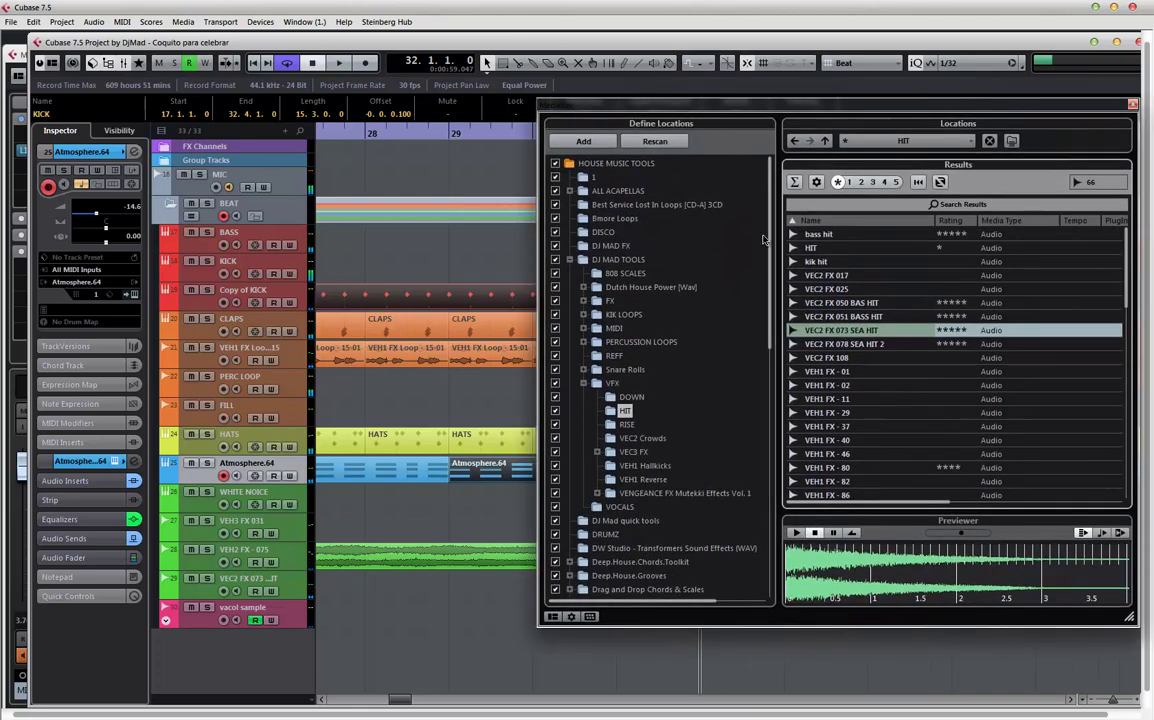
left_click(907, 142)
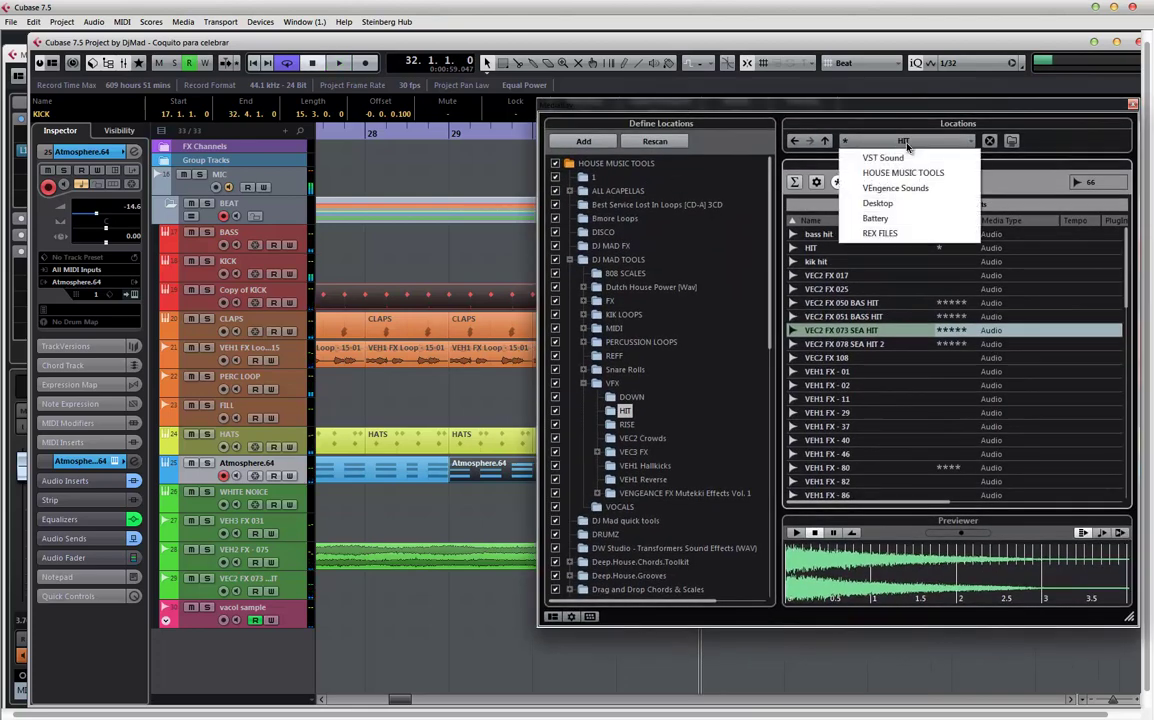
left_click(885, 190)
scroll(663, 330, "down", 10)
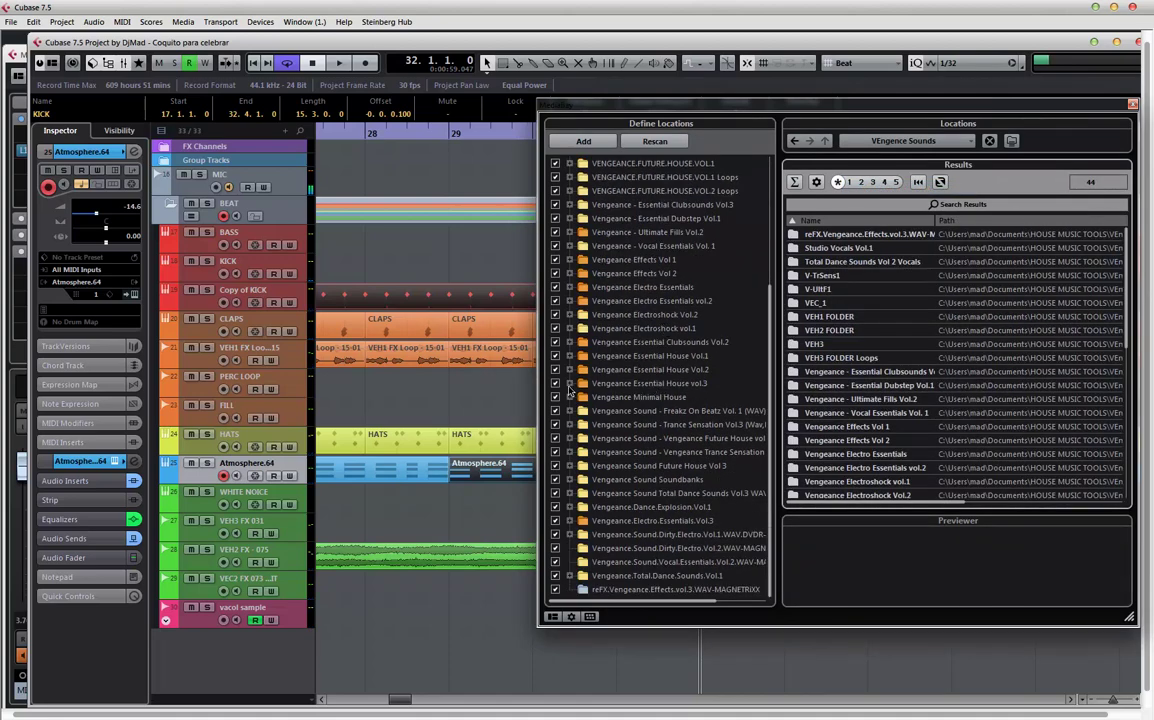
left_click(569, 356)
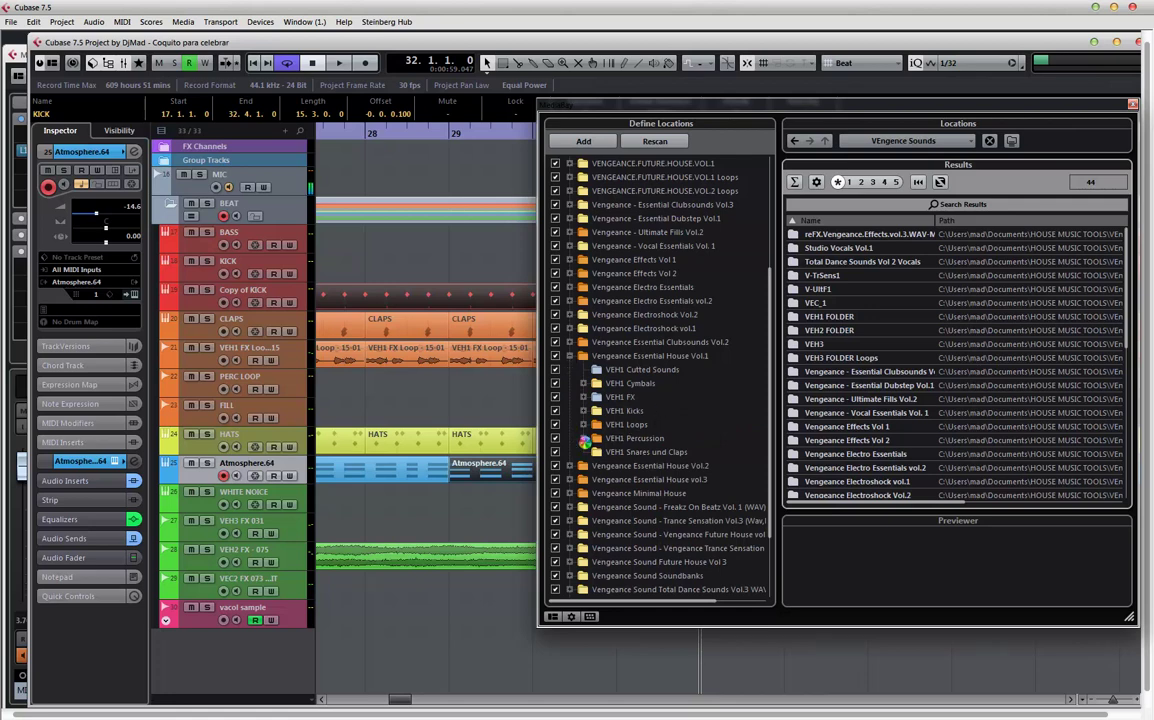
left_click(583, 438)
left_click(583, 438)
left_click(569, 356)
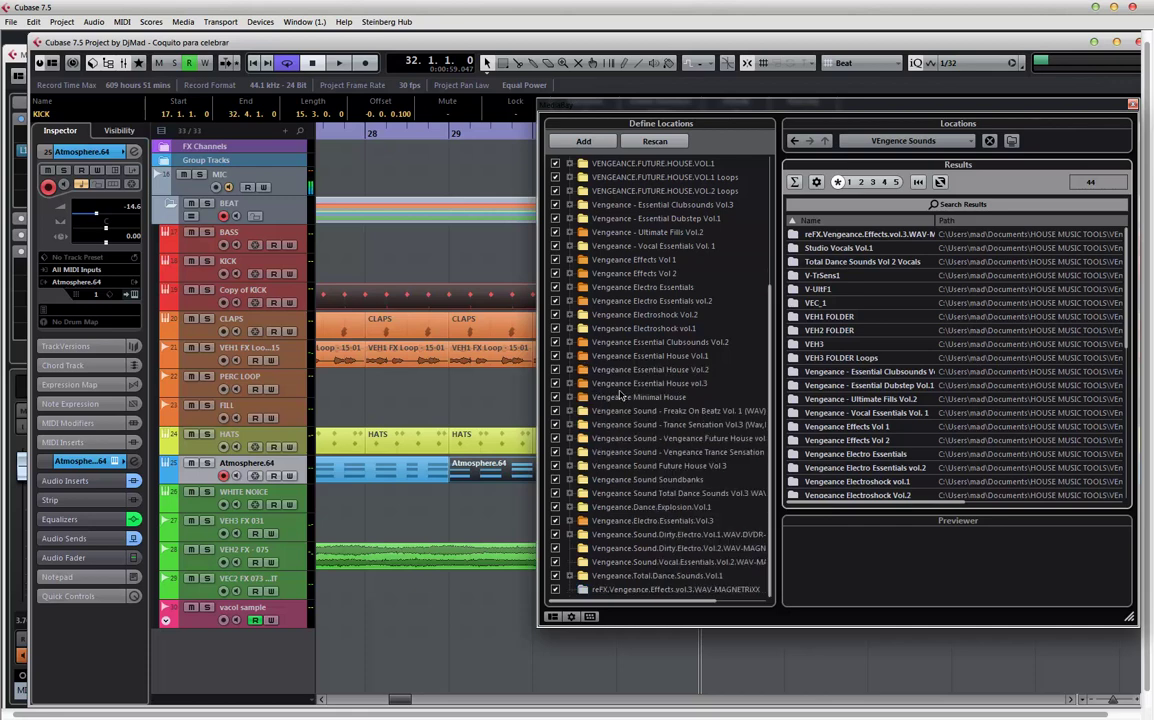
left_click(569, 384)
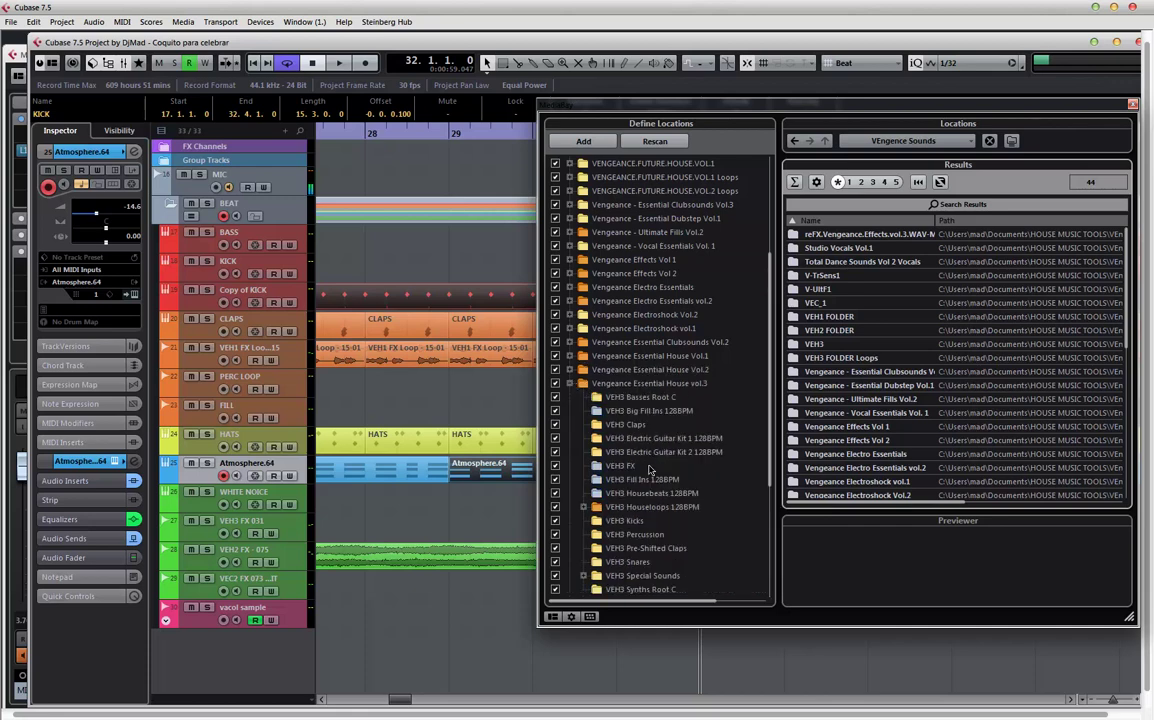
- Audition the samples in the VEH3 Fill Ins 128BPM folder and select VEH3 Fill Ins 128BPM 017
left_click(858, 263)
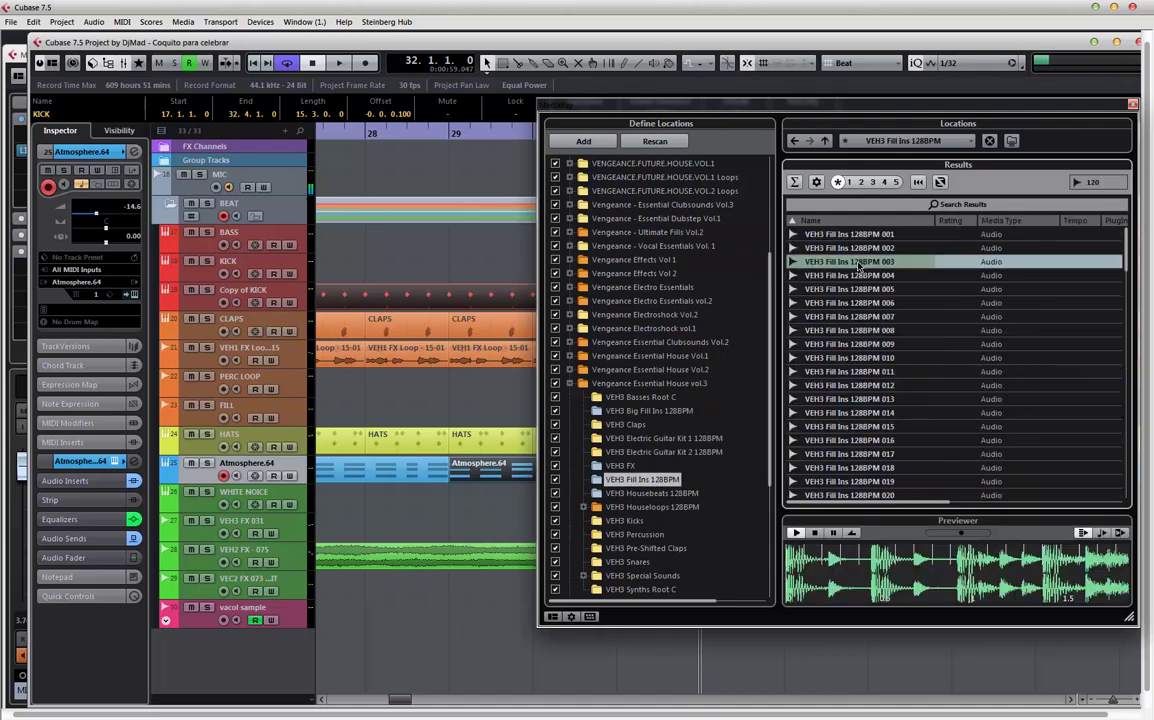
key("Up")
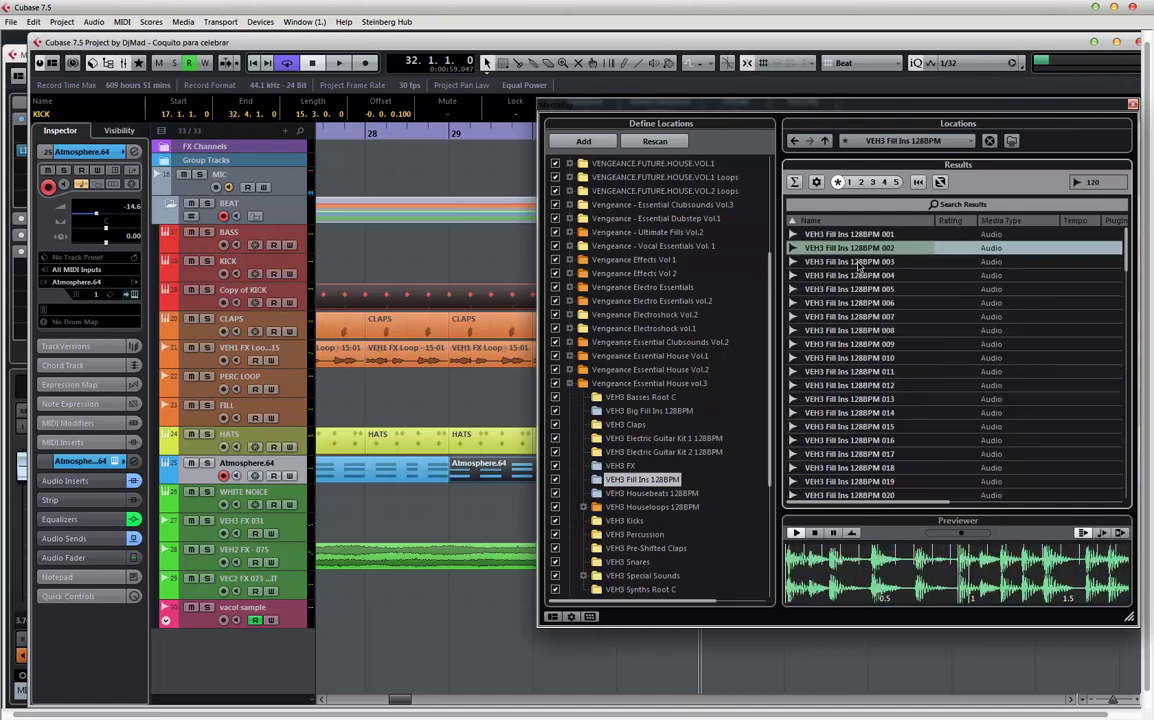
key("Up")
key("Down")
key("Down")
key("Down")
key("Down")
key("Down")
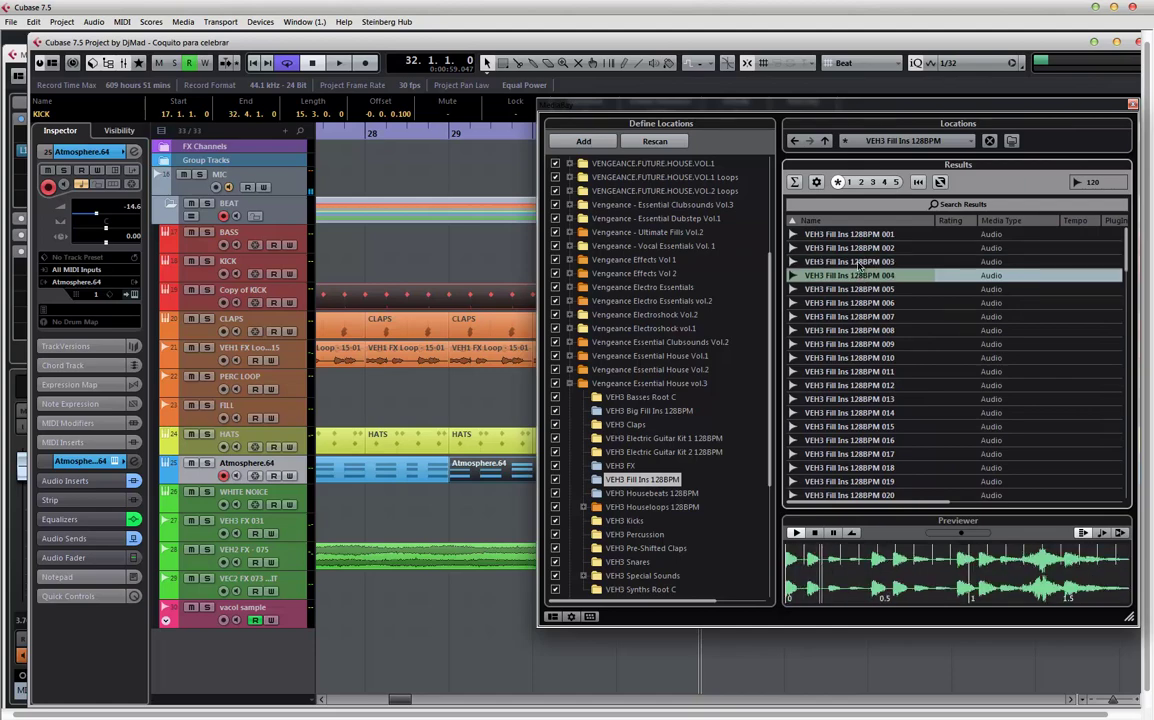
key("Down")
key("Down")
key("Down")
key("Down")
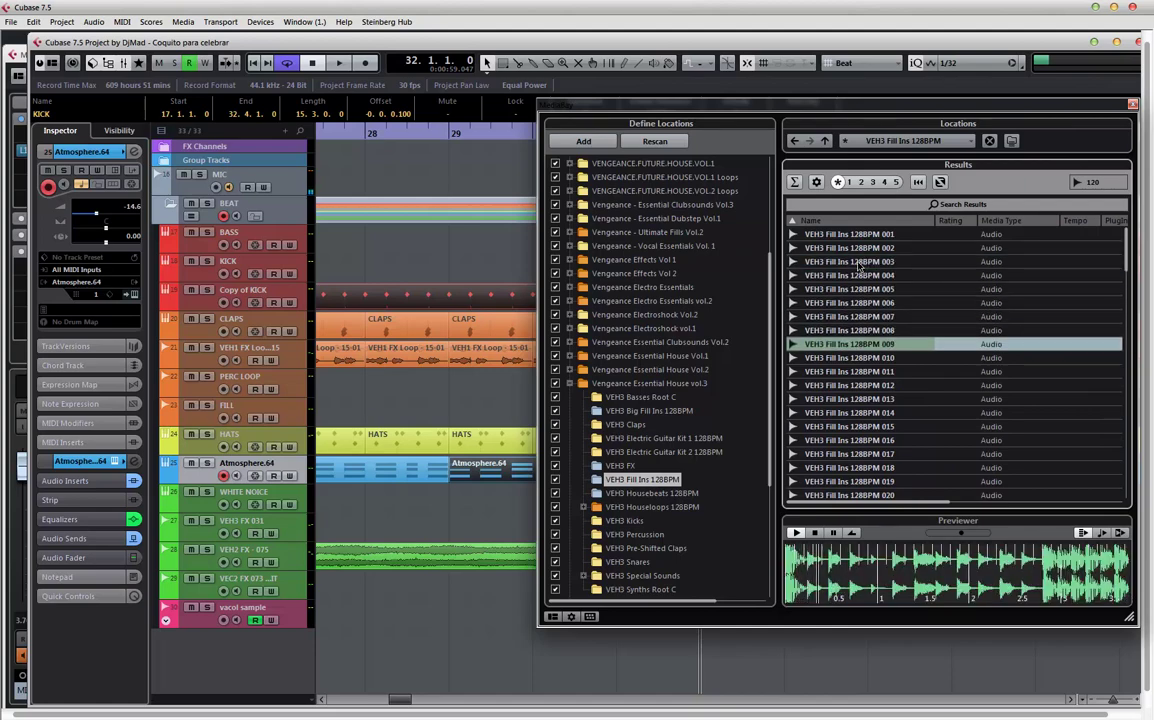
key("Down")
key("Down")
key("Down")
key("Down")
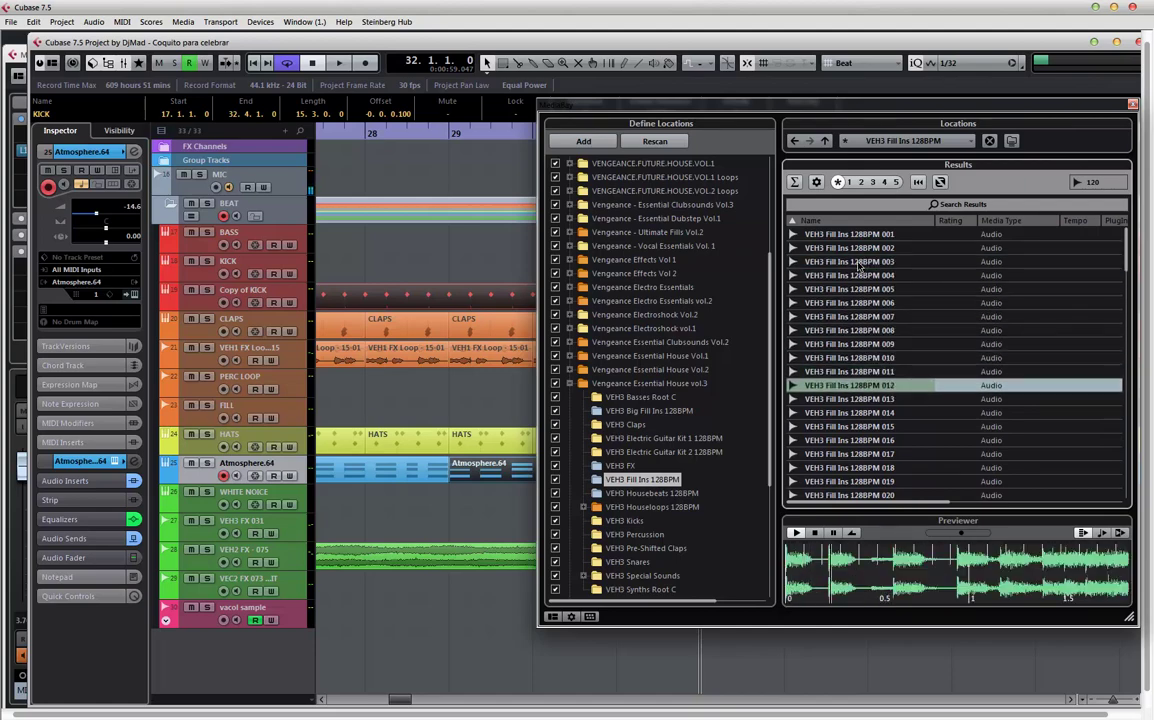
key("Down")
key("Down")
key("Down")
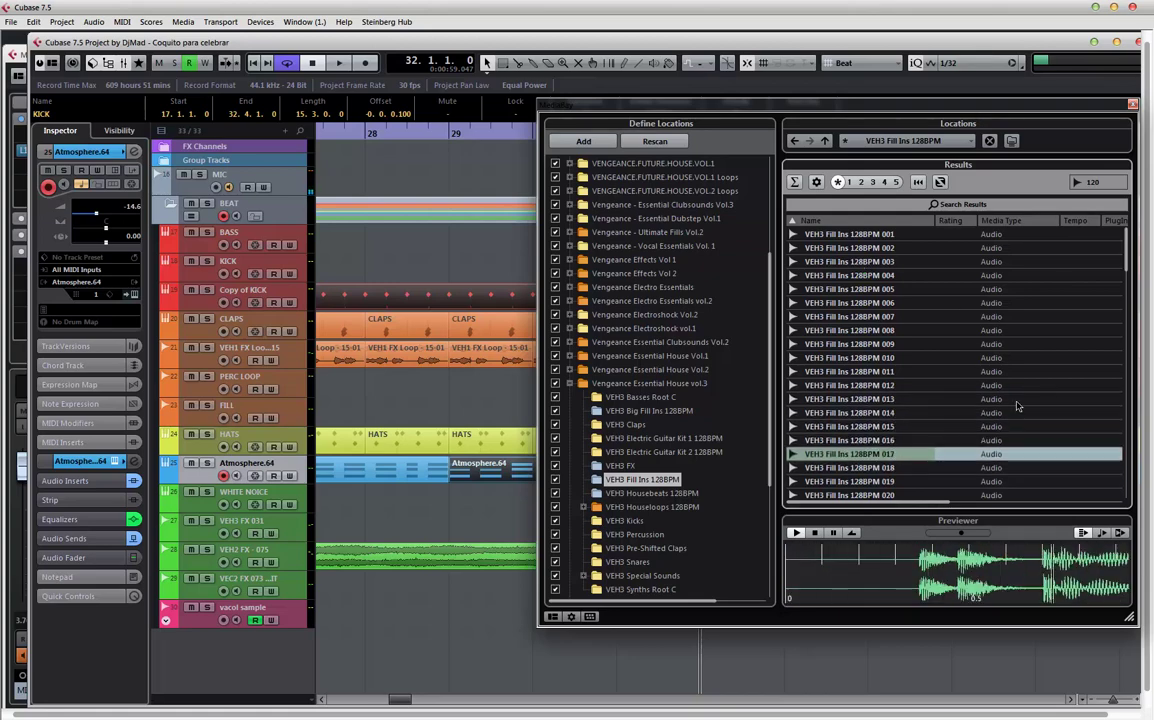
- Place the VEH3 Fill Ins 128BPM 017 sample on a new track below the vocal sample, starting at bar 32
left_click_drag(967, 112, 1001, 115)
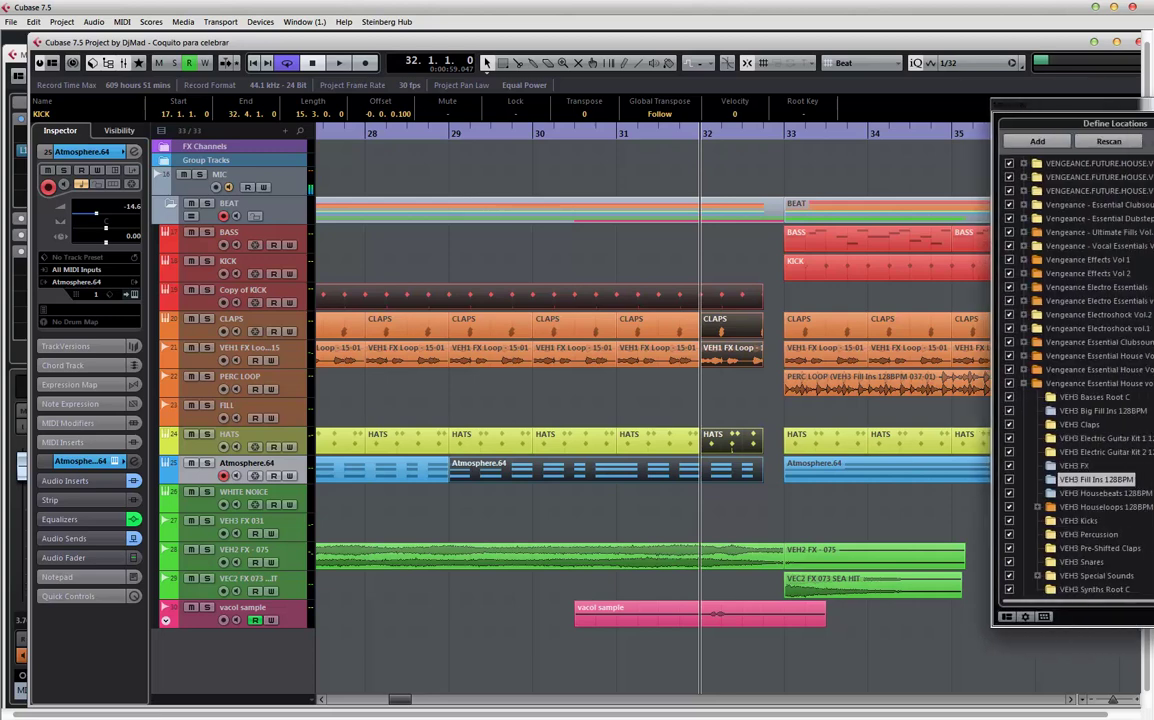
left_click_drag(1150, 480, 745, 668)
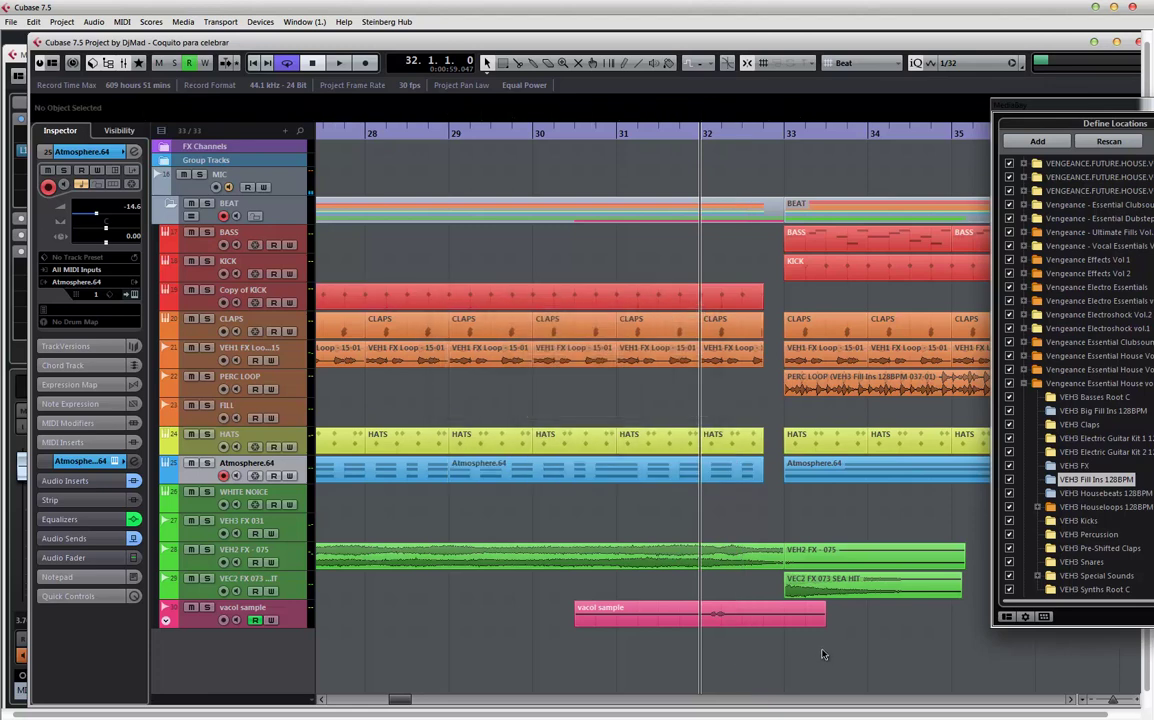
left_click_drag(810, 648, 770, 649)
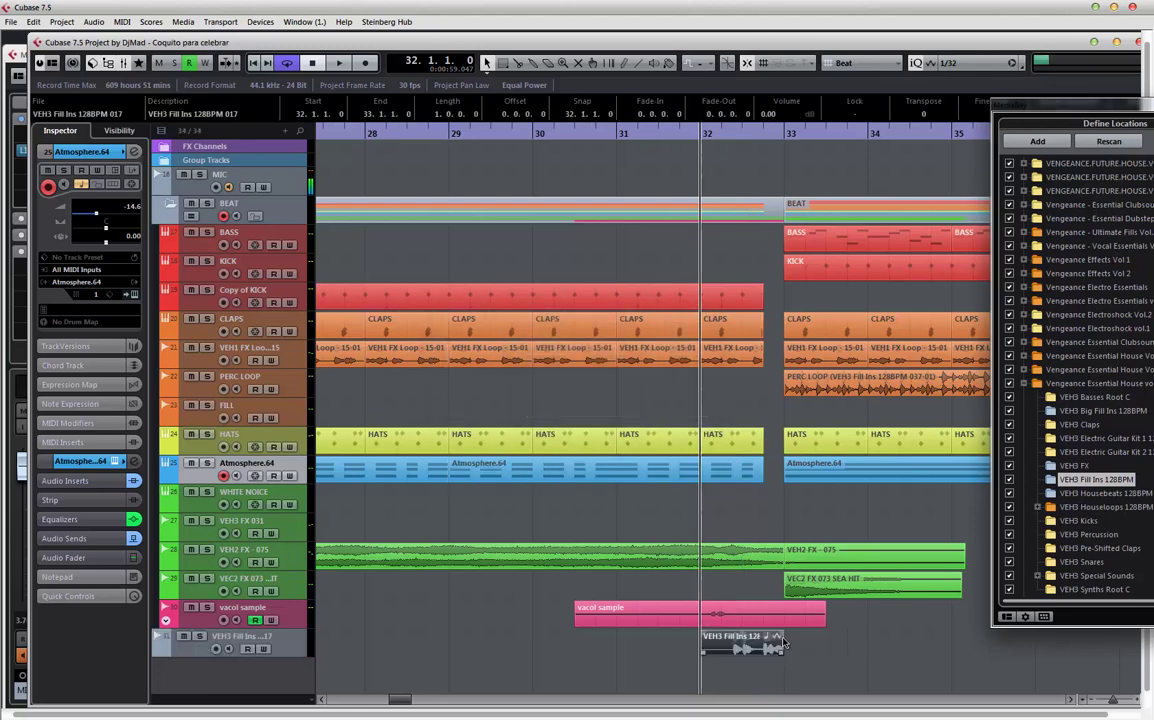
- Audition the fill transition and shorten the kick copy, claps, loop, hats and Atmosphere.64 parts to end at 32.3.1.0
key("space")
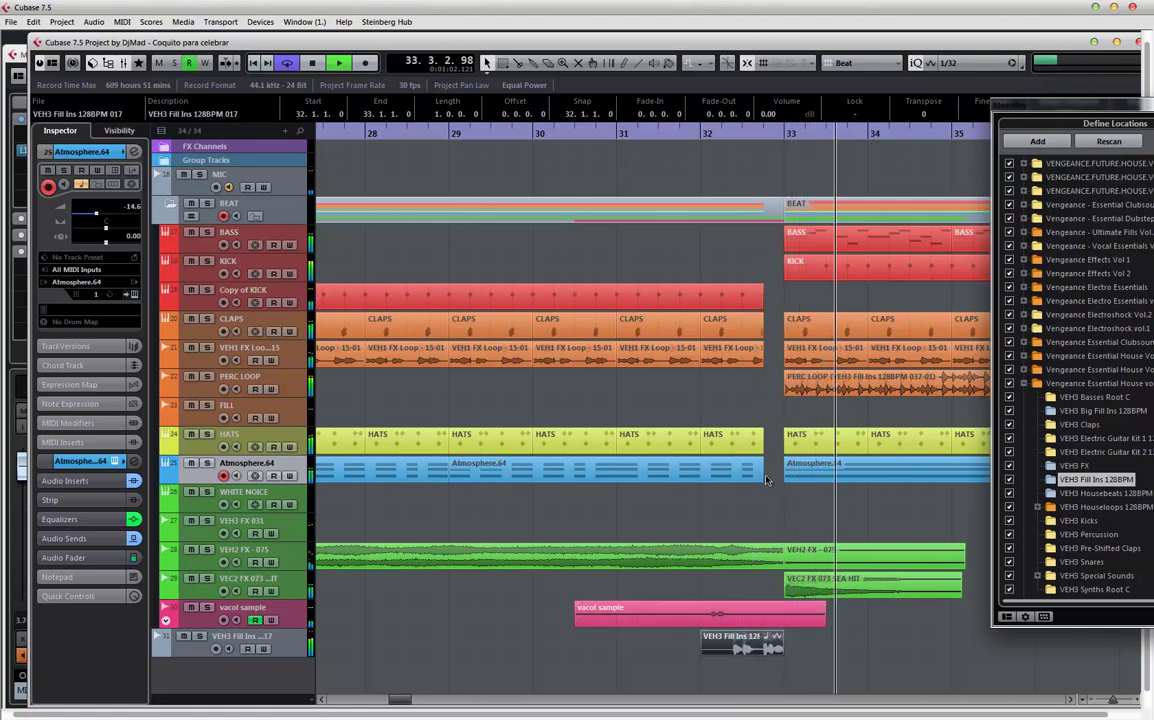
key("space")
key("space")
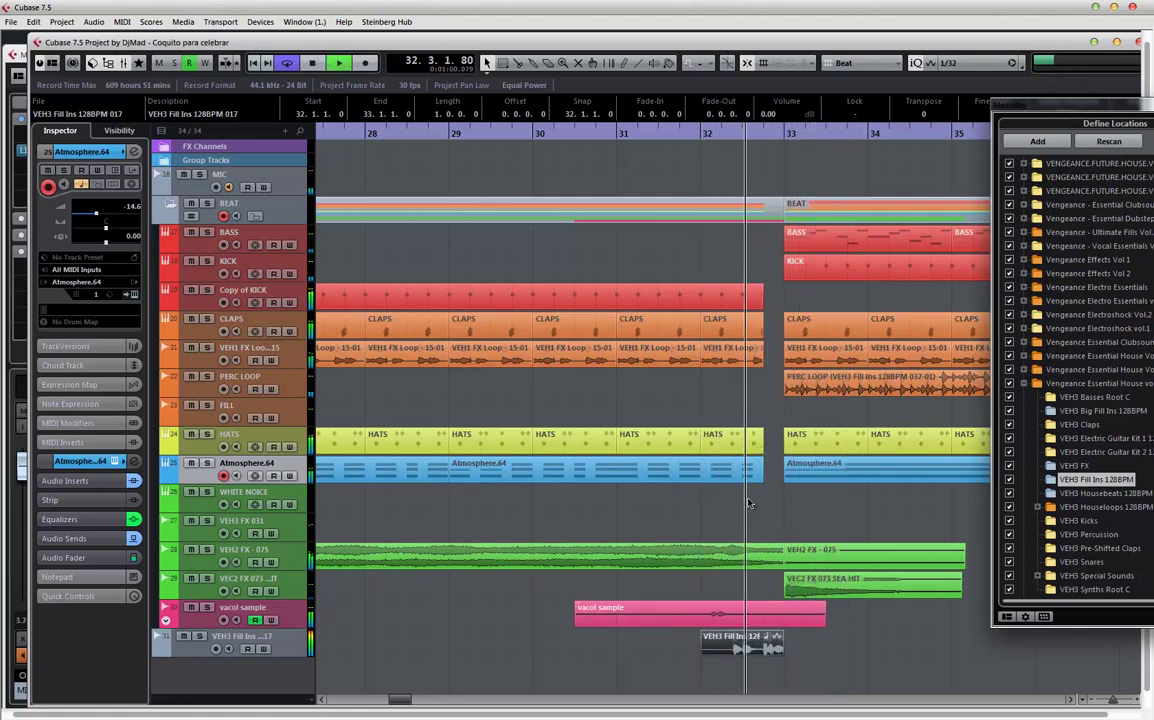
key("space")
left_click_drag(680, 275, 740, 497)
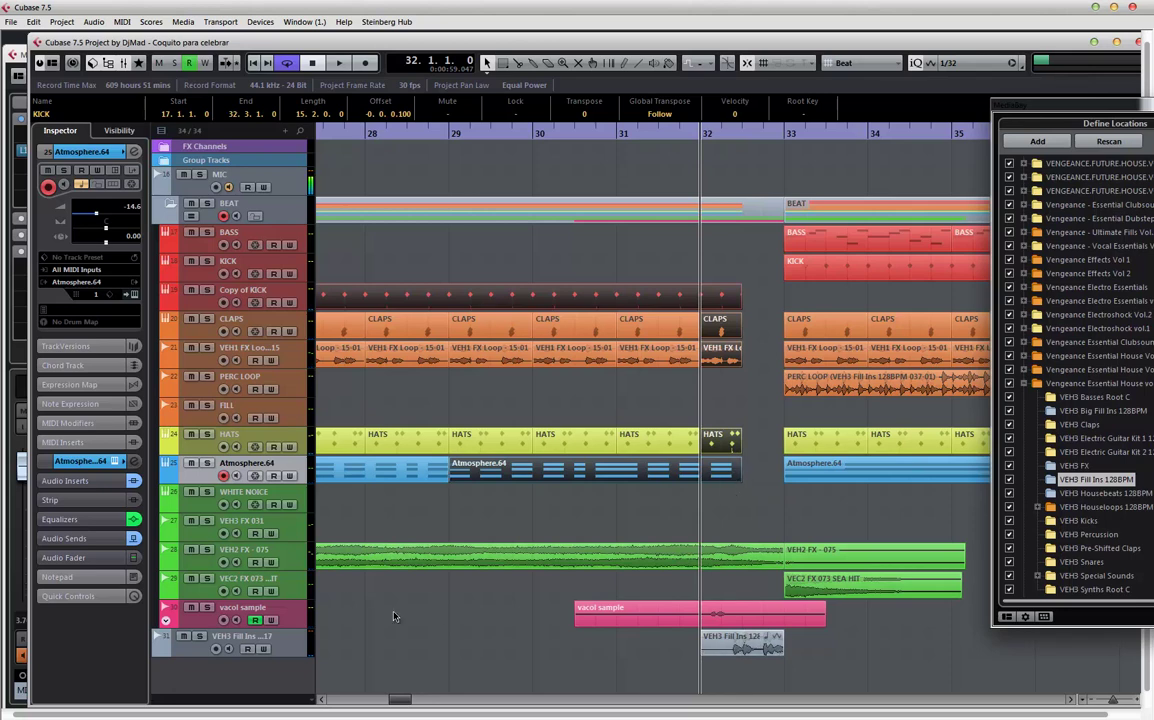
- Lower the VEH3 Fill Ins track's volume to -6.14 dB in its channel settings while playing the transition
left_click(296, 645)
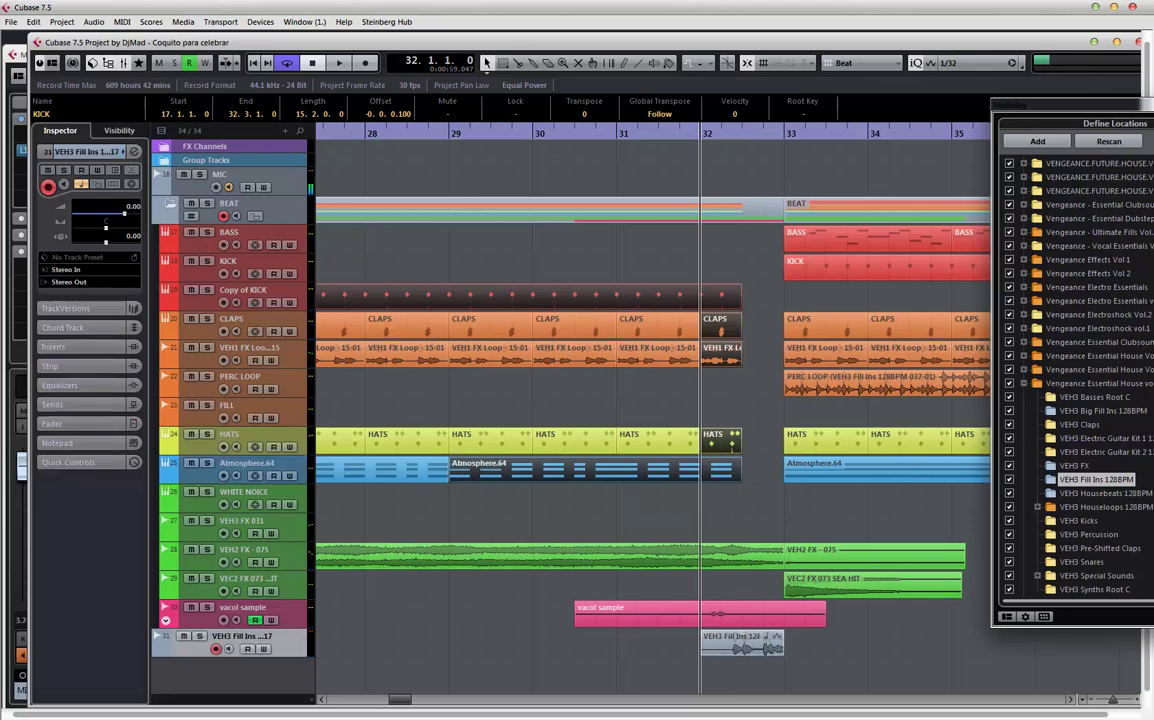
left_click(121, 152)
key("space")
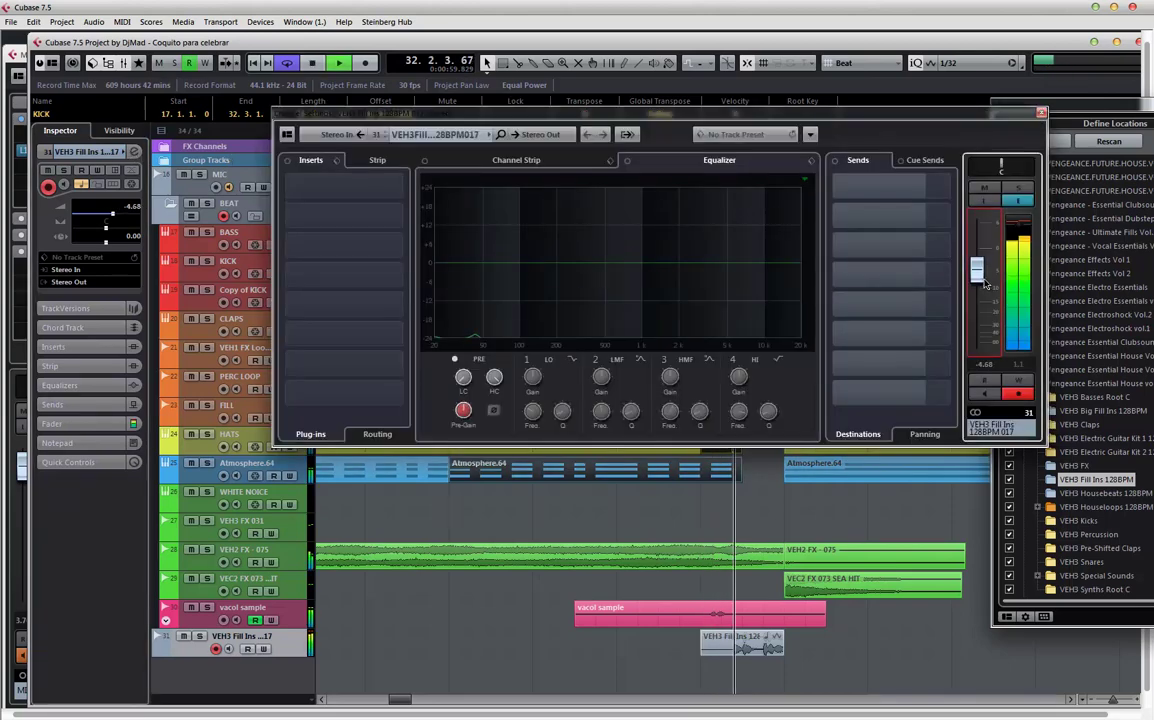
left_click_drag(985, 284, 985, 289)
key("space")
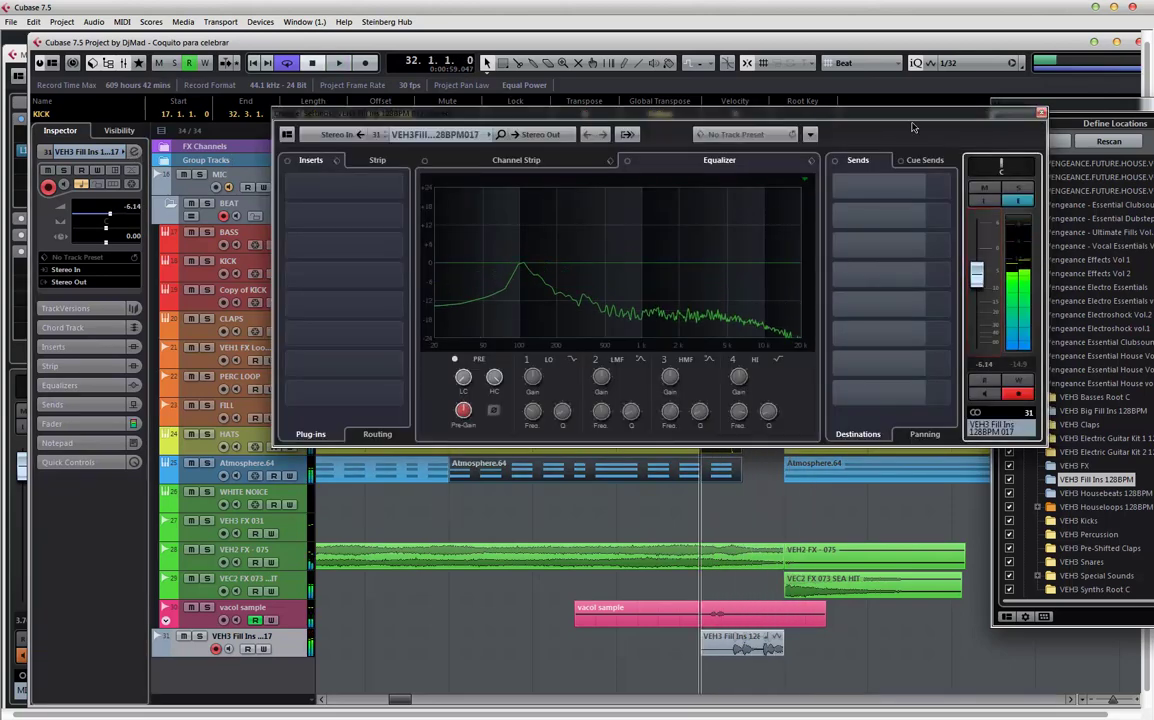
key("space")
left_click(1041, 112)
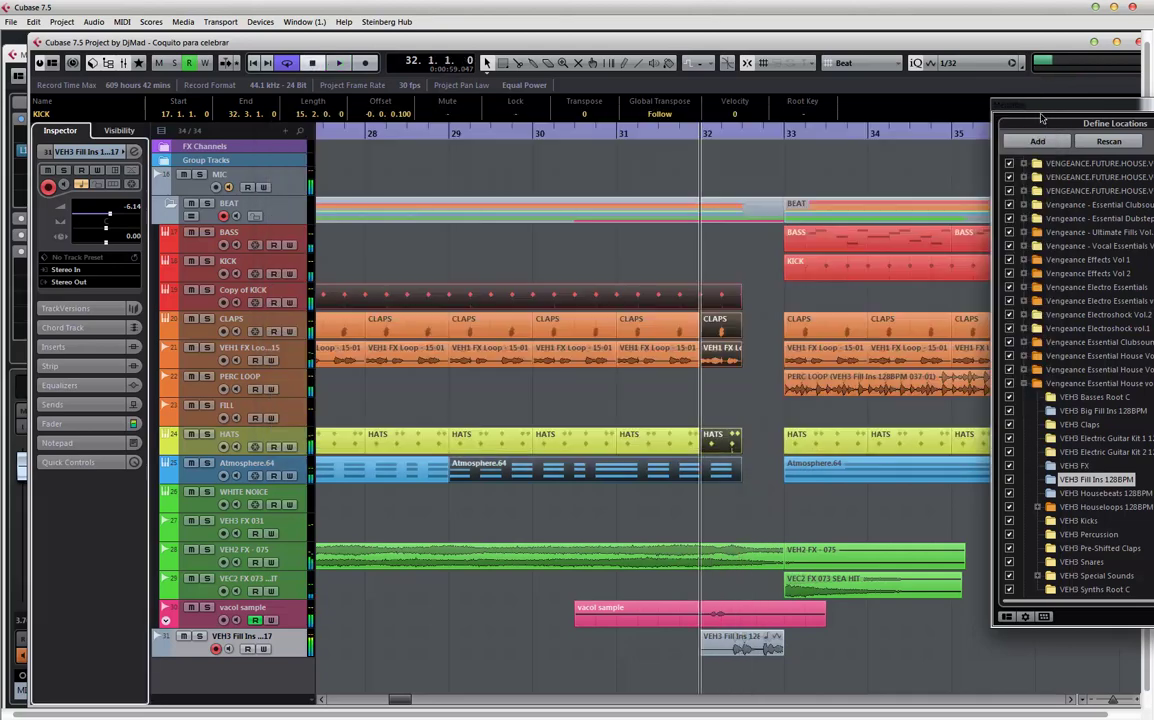
- Set the grid to Use Quantize and shorten the selected parts before the fill to end at 32.2.3.0
scroll(745, 415, "up", 4)
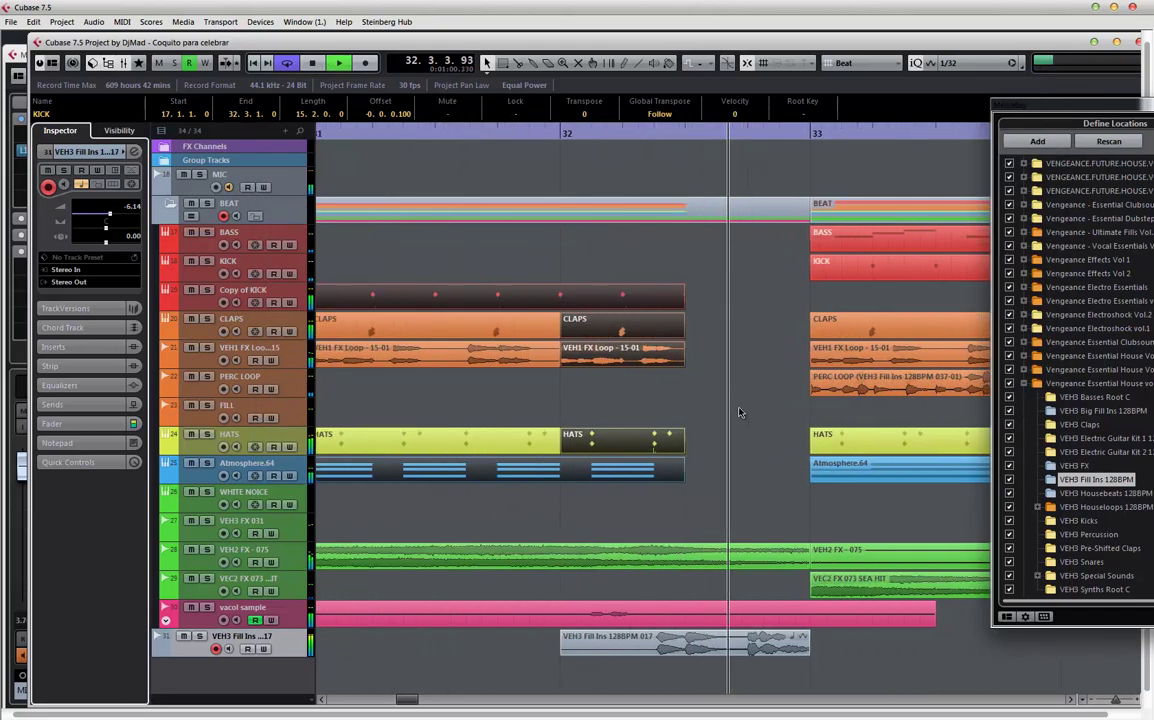
key("space")
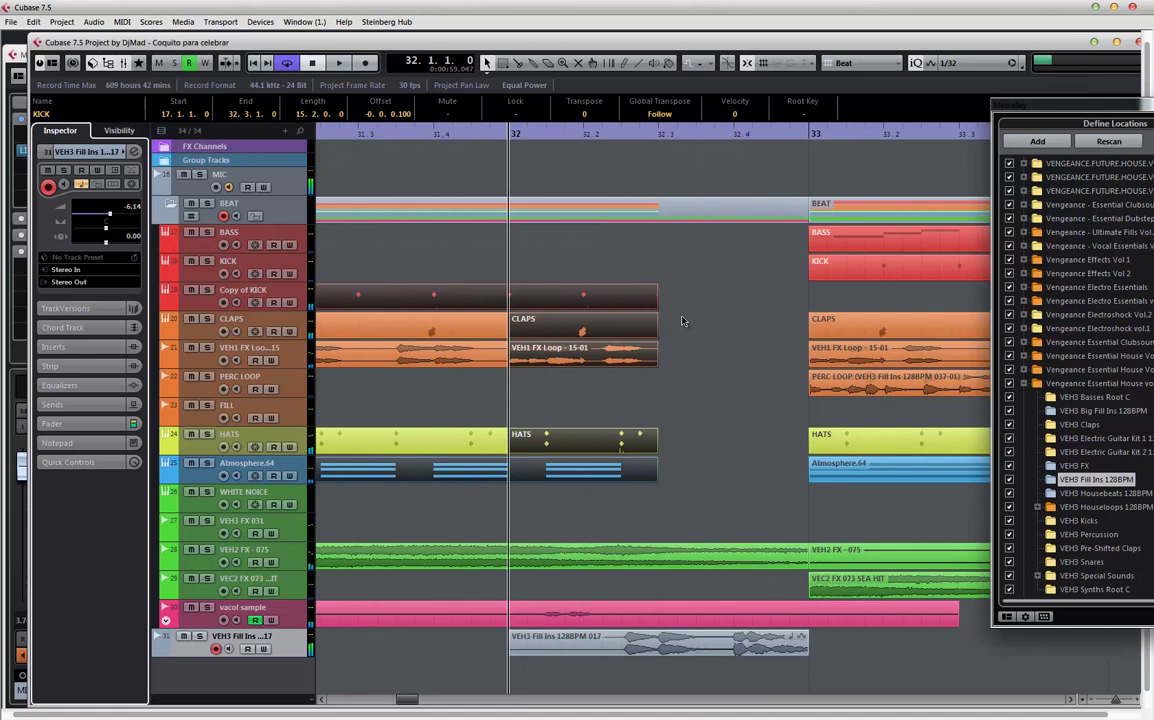
left_click(862, 66)
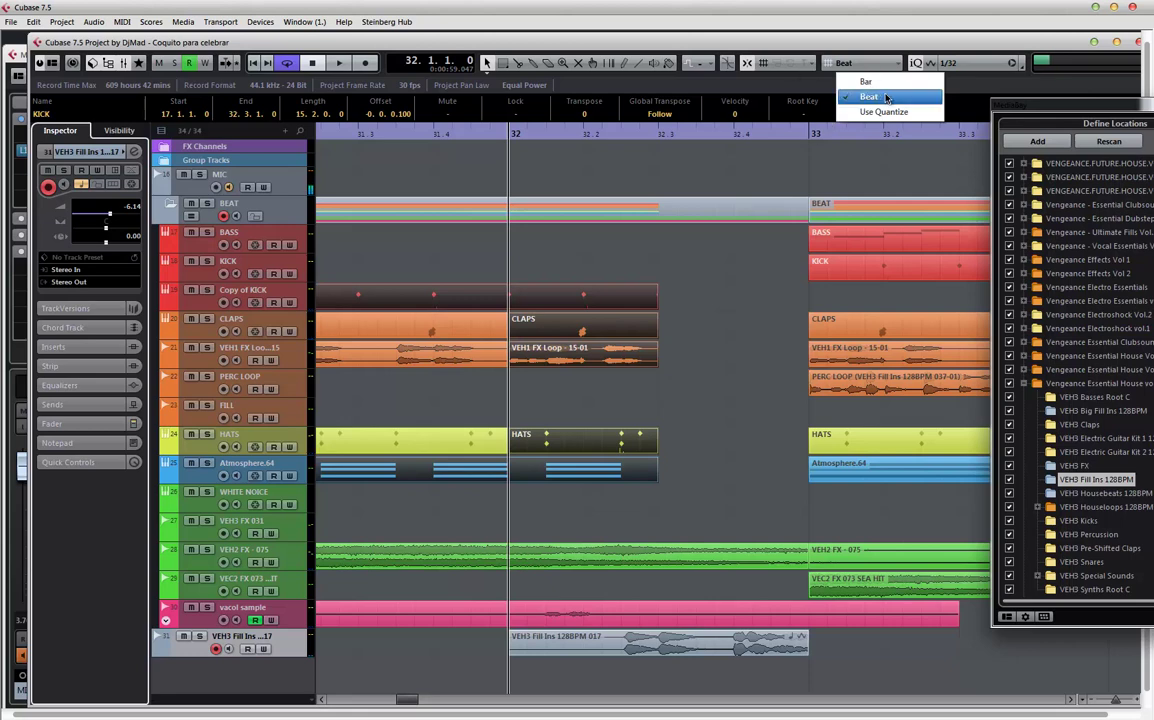
key("Down")
key("Return")
left_click_drag(653, 479, 622, 506)
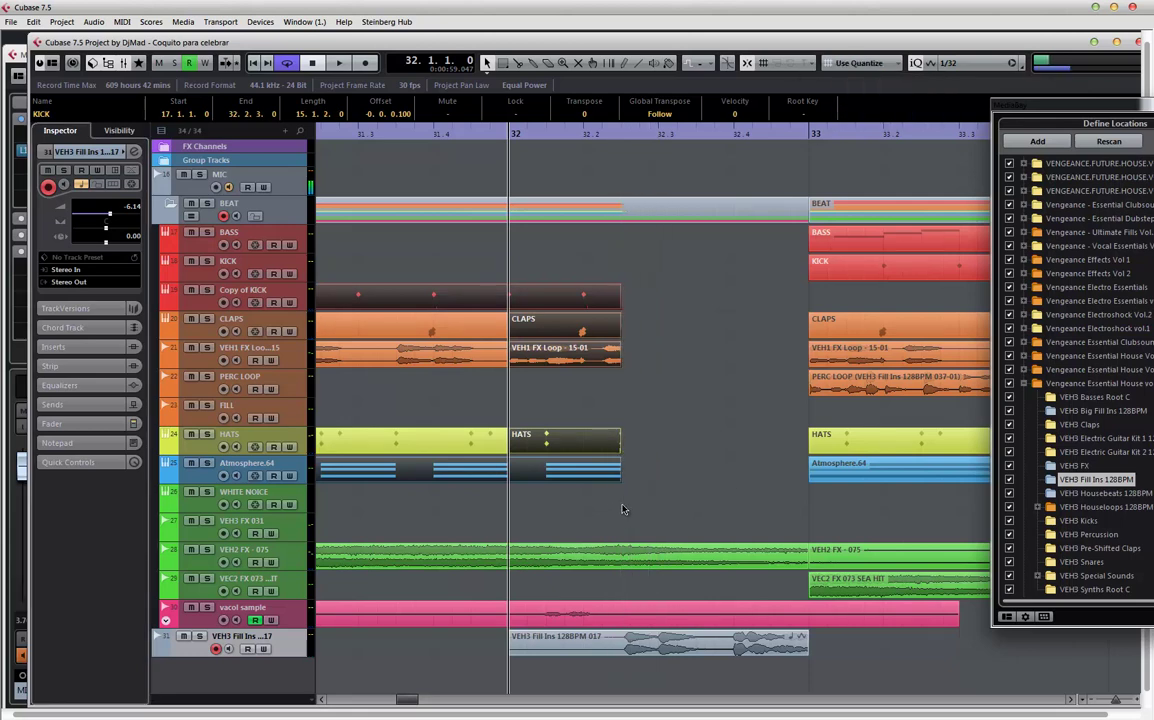
- Shorten the VEH2 FX - 075 riser before bar 33 to end at 32.2.3.0 and audition the transition
key("space")
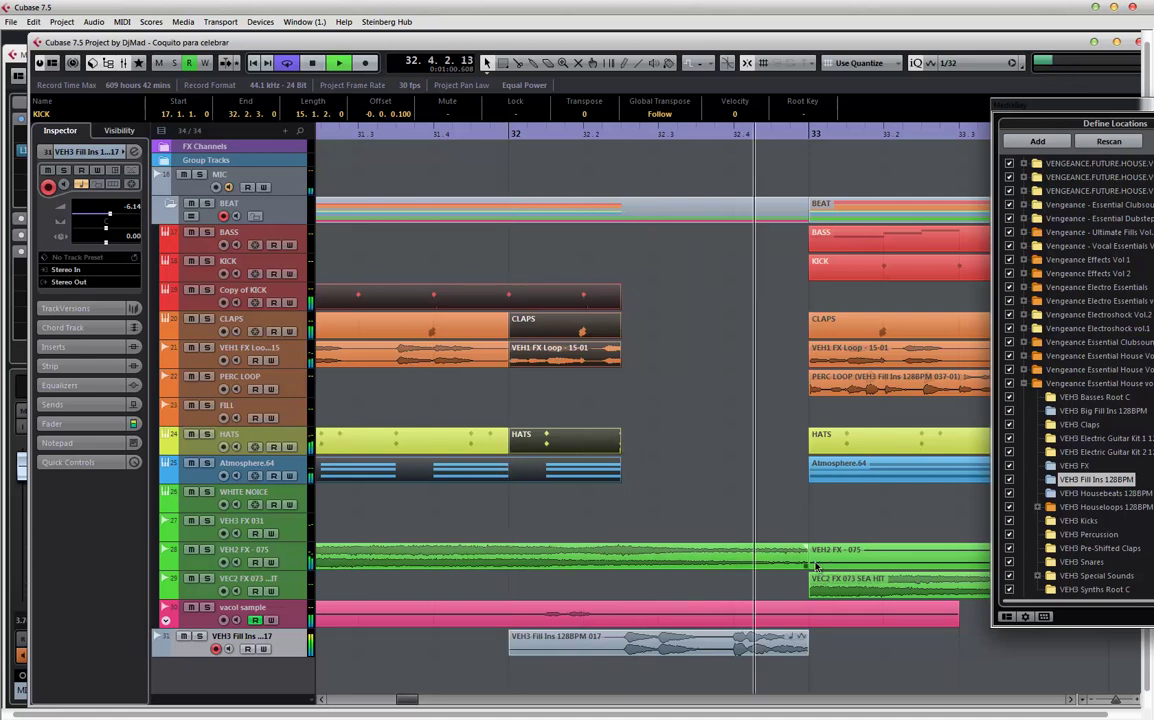
left_click_drag(805, 567, 620, 567)
key("space")
key("space")
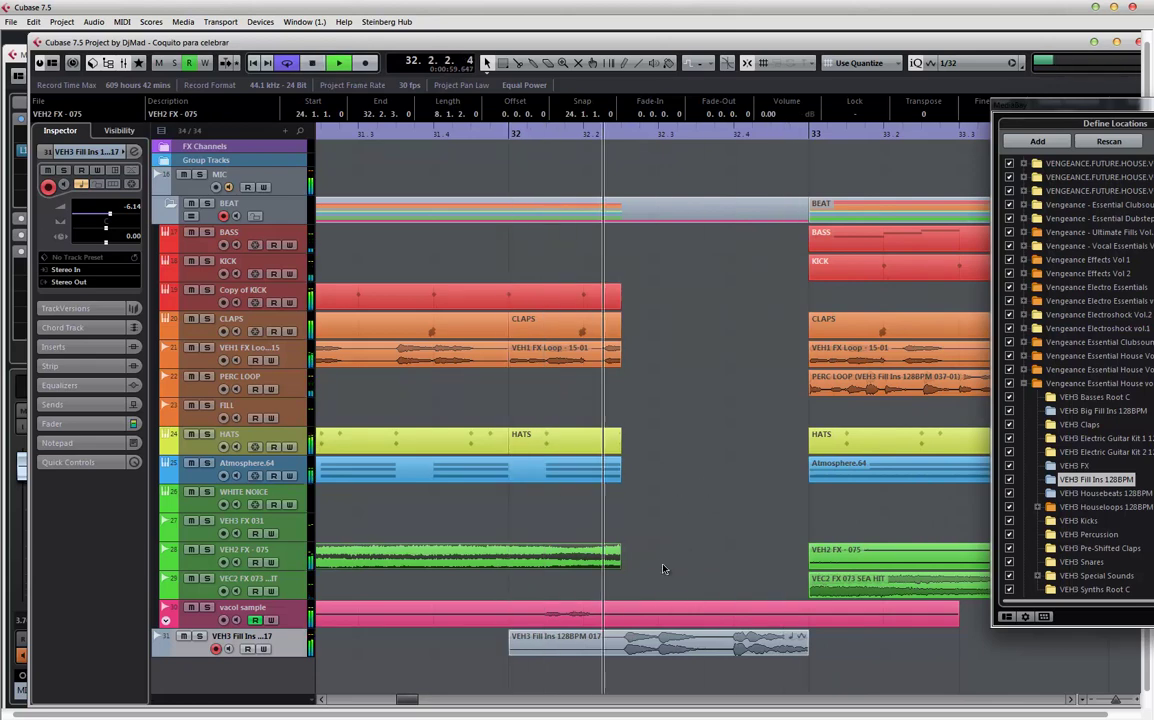
key("space")
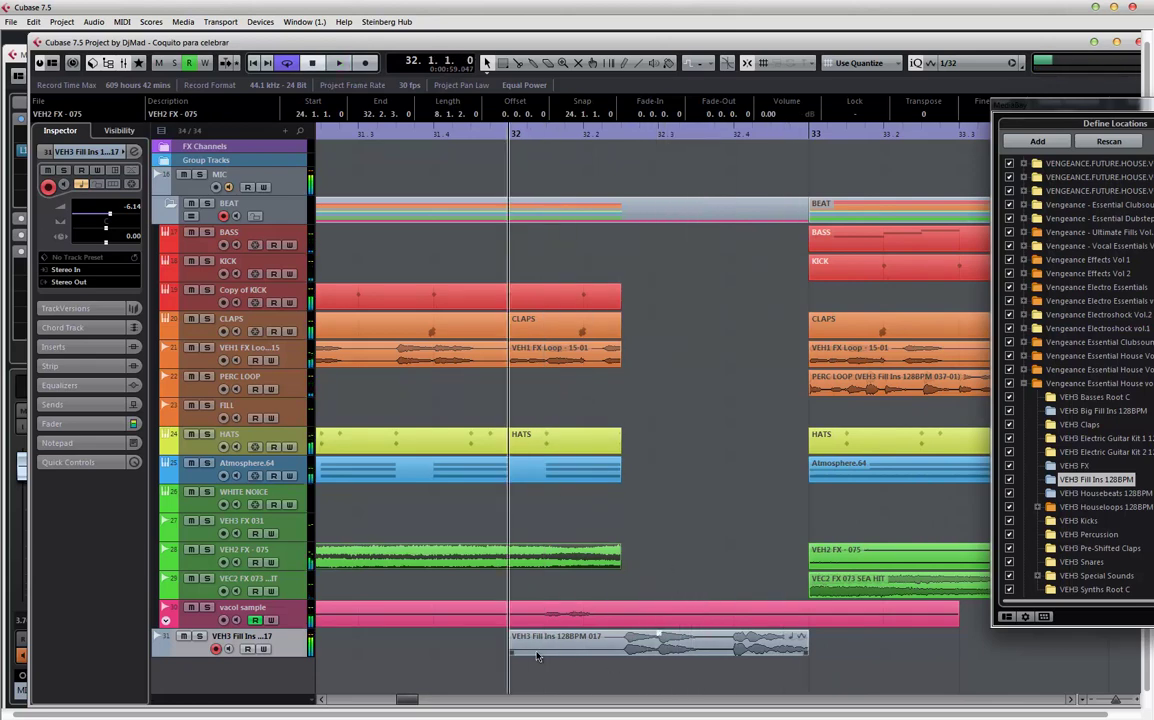
- Open the VEH3 Fill Ins 128BPM 017 event in the Sample Editor, audition it and activate Free Warp
double_click(695, 650)
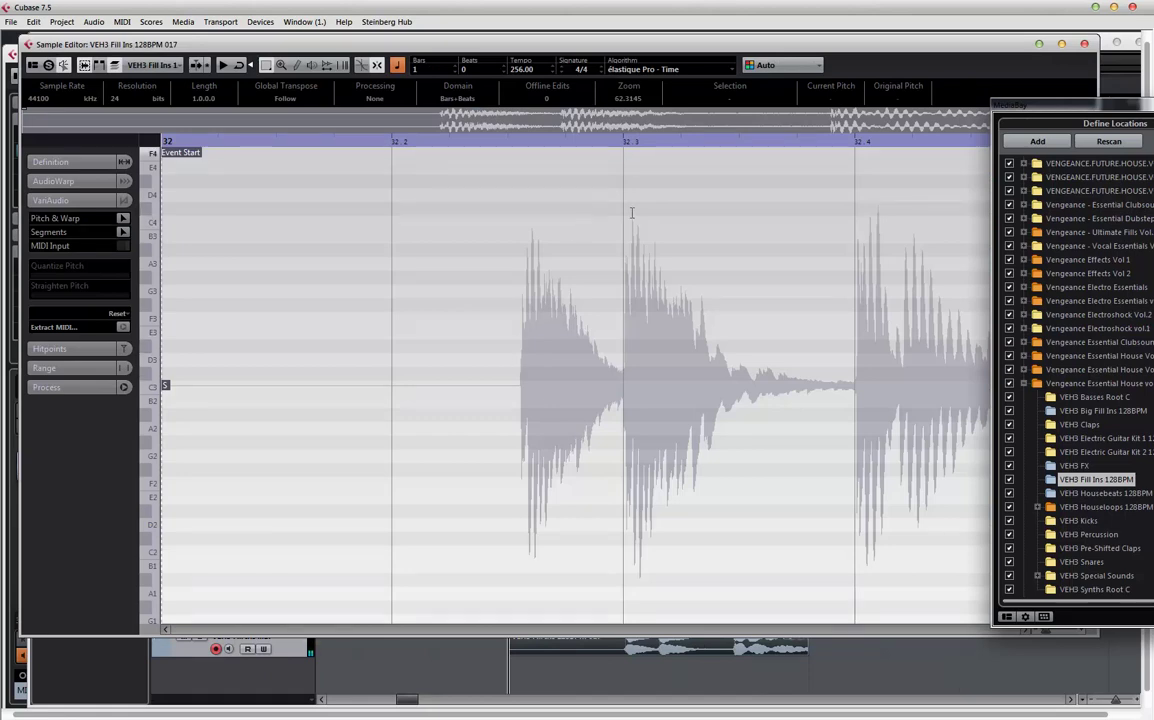
key("space")
key("space")
left_click(68, 182)
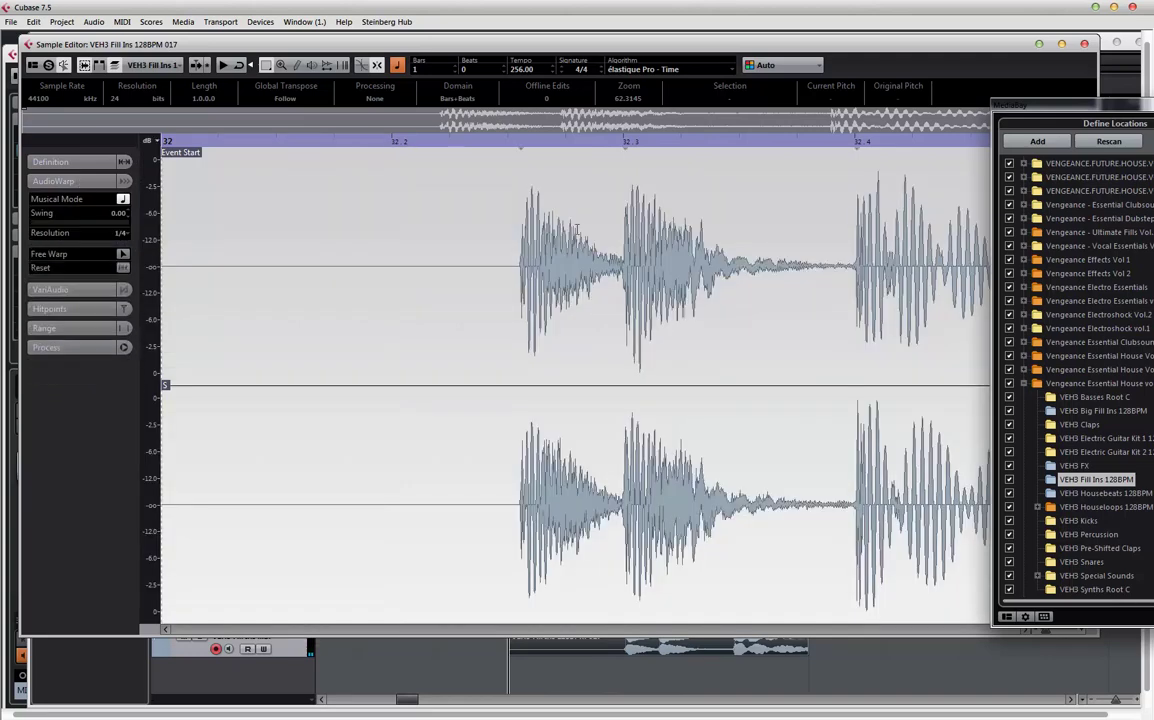
key("space")
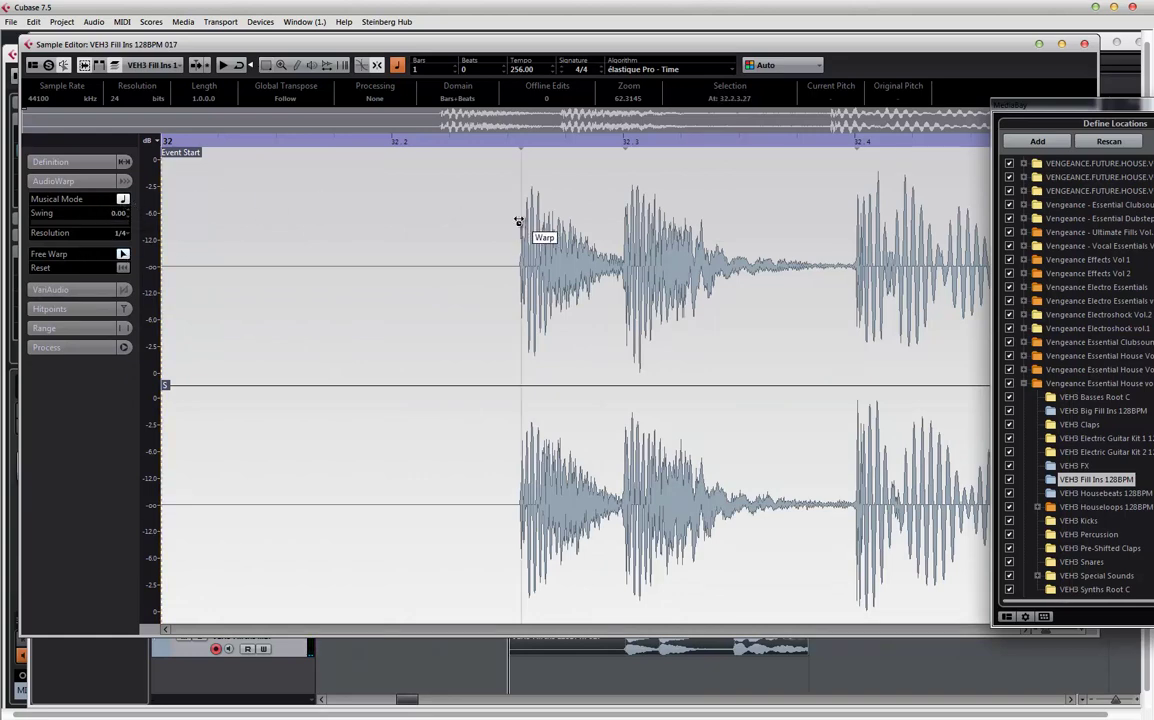
- Warp the fill's first hit back to about 32.2.3, anchor the hits at 32.3 and 32.4, and close the editor
left_click_drag(513, 212, 511, 212)
left_click_drag(612, 200, 625, 199)
left_click_drag(853, 197, 855, 196)
key("space")
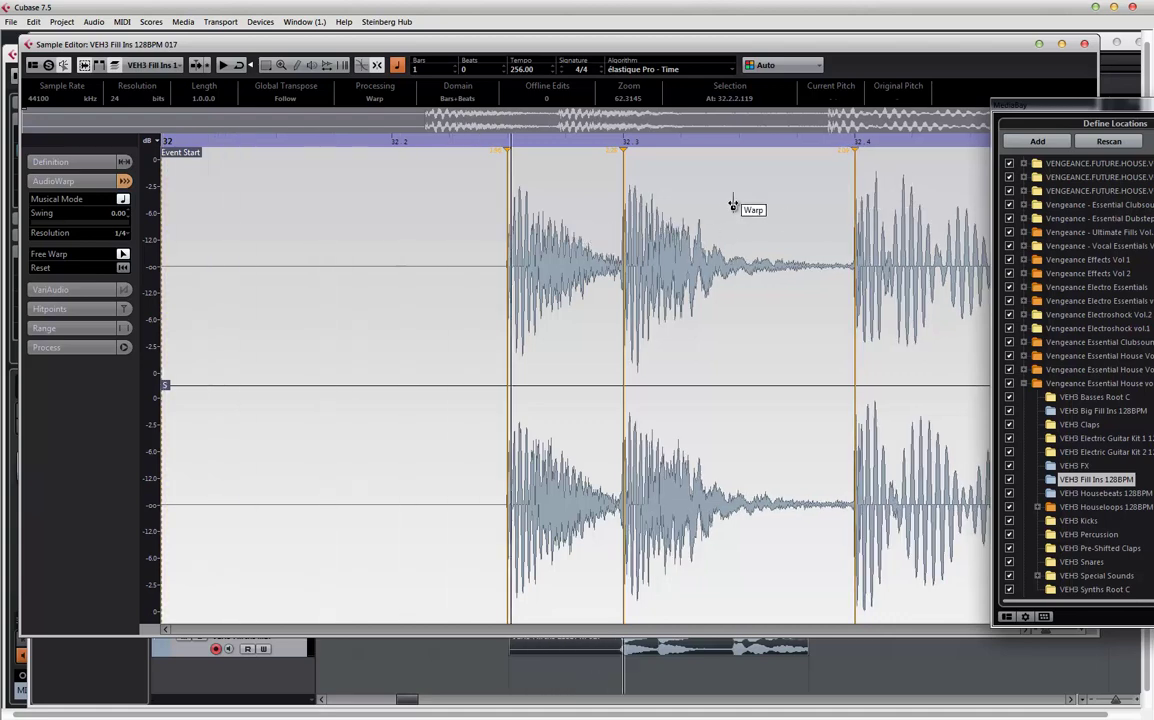
left_click(1085, 44)
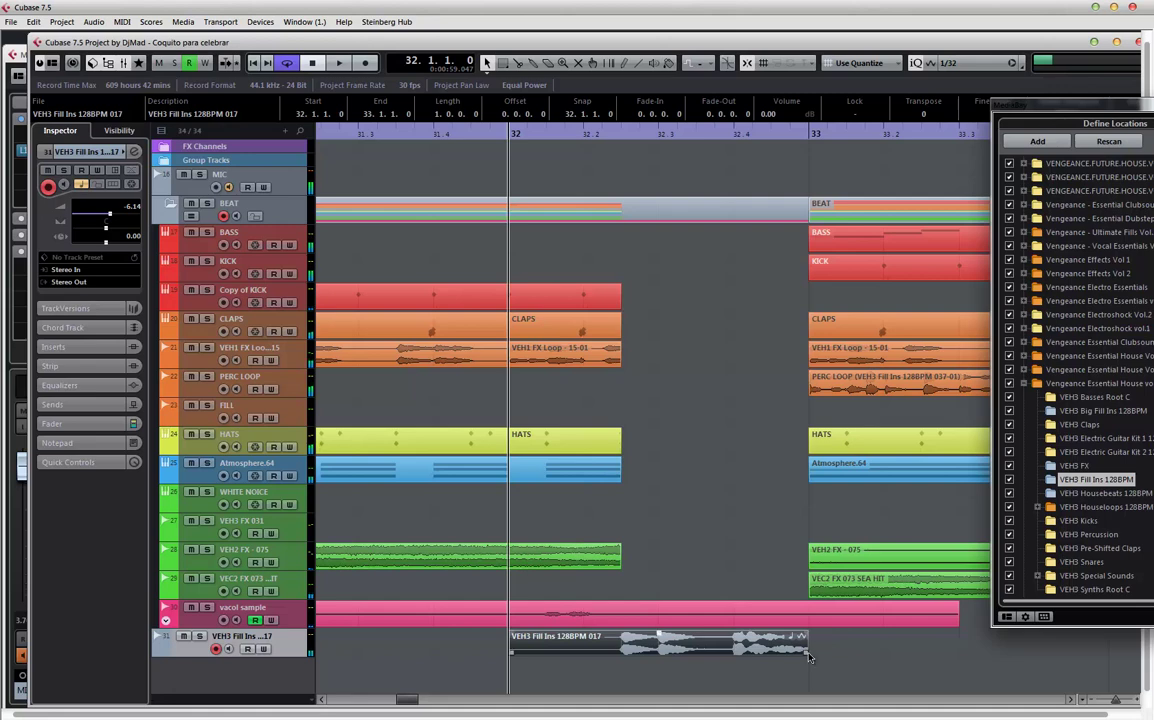
- Add a 0.0.0.44 fade-out to the end of the VEH3 Fill Ins event and audition the transition
left_click_drag(842, 652, 814, 638)
key("space")
key("g")
key("g")
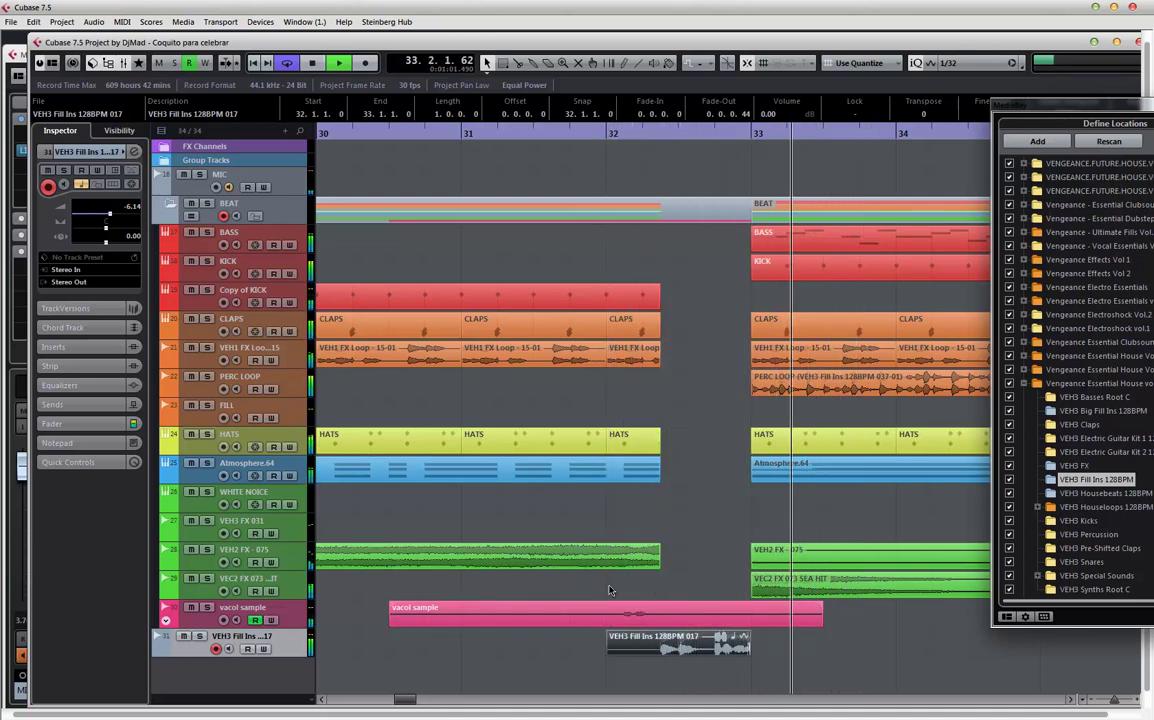
key("space")
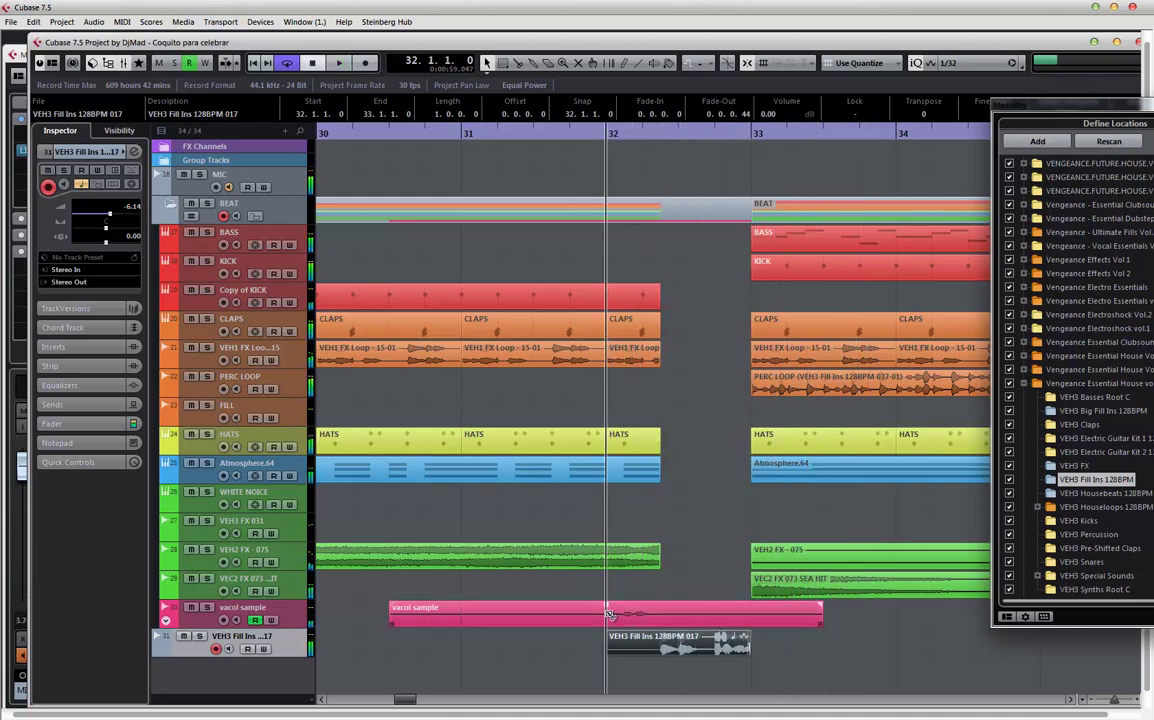
- With the grid set to Bar, split the vacol sample at bar 32, move its second part to bar 33 and delete the first
left_click(833, 64)
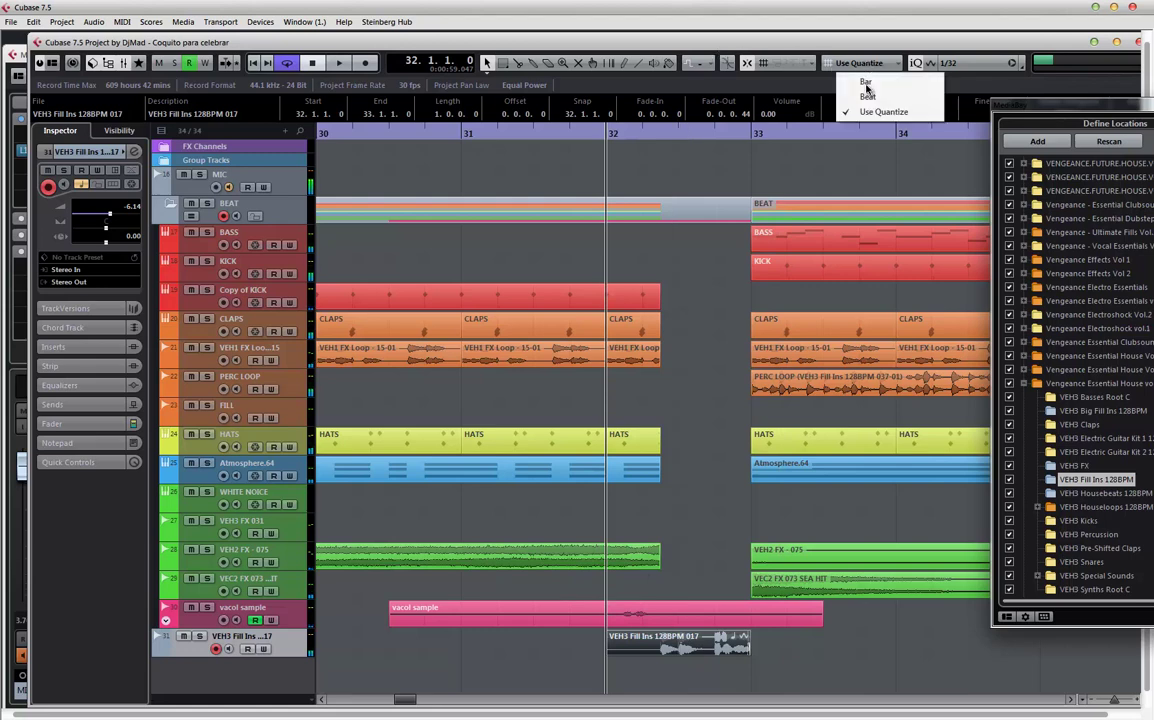
left_click(617, 620, "alt")
left_click_drag(617, 620, 782, 621)
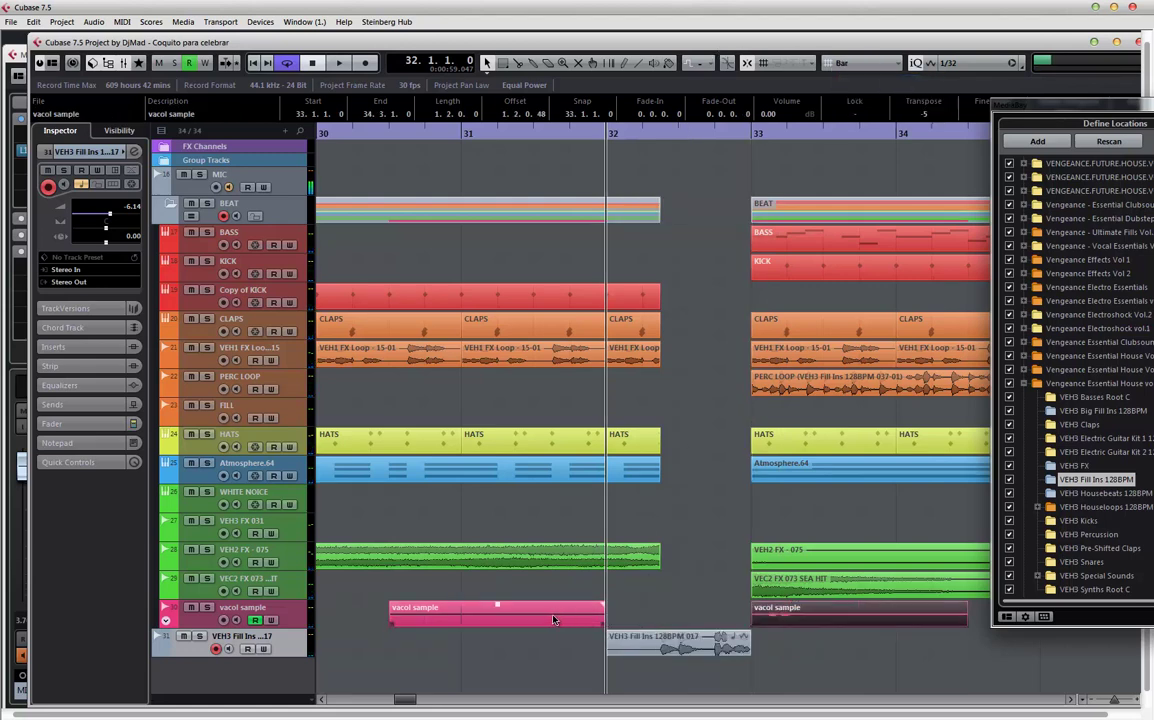
left_click_drag(556, 618, 751, 612)
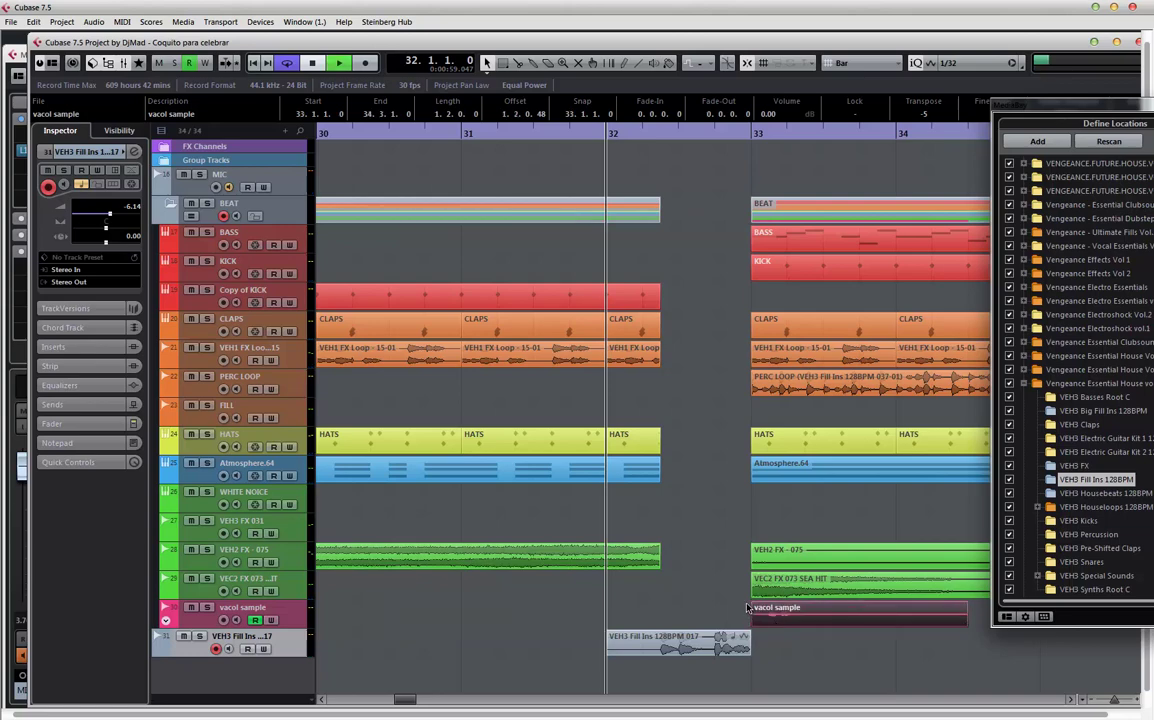
- Play the transition from bar 32 into bar 33 to check the moved vocal against the fill
key("space")
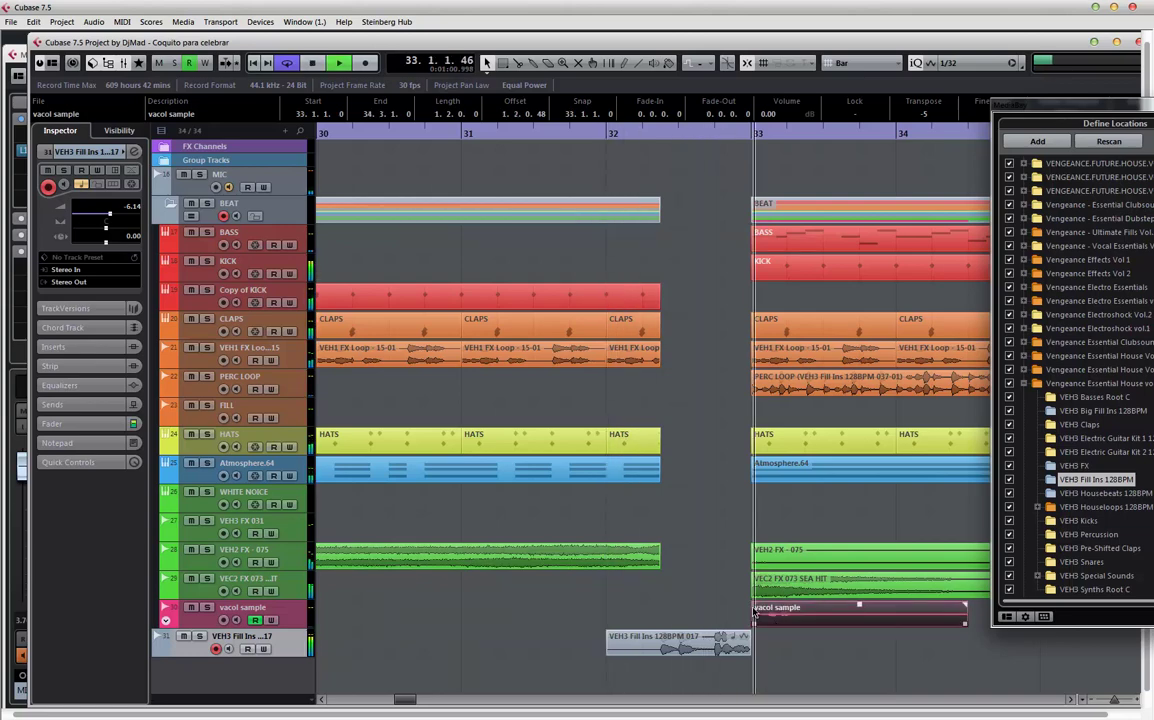
key("g")
key("g")
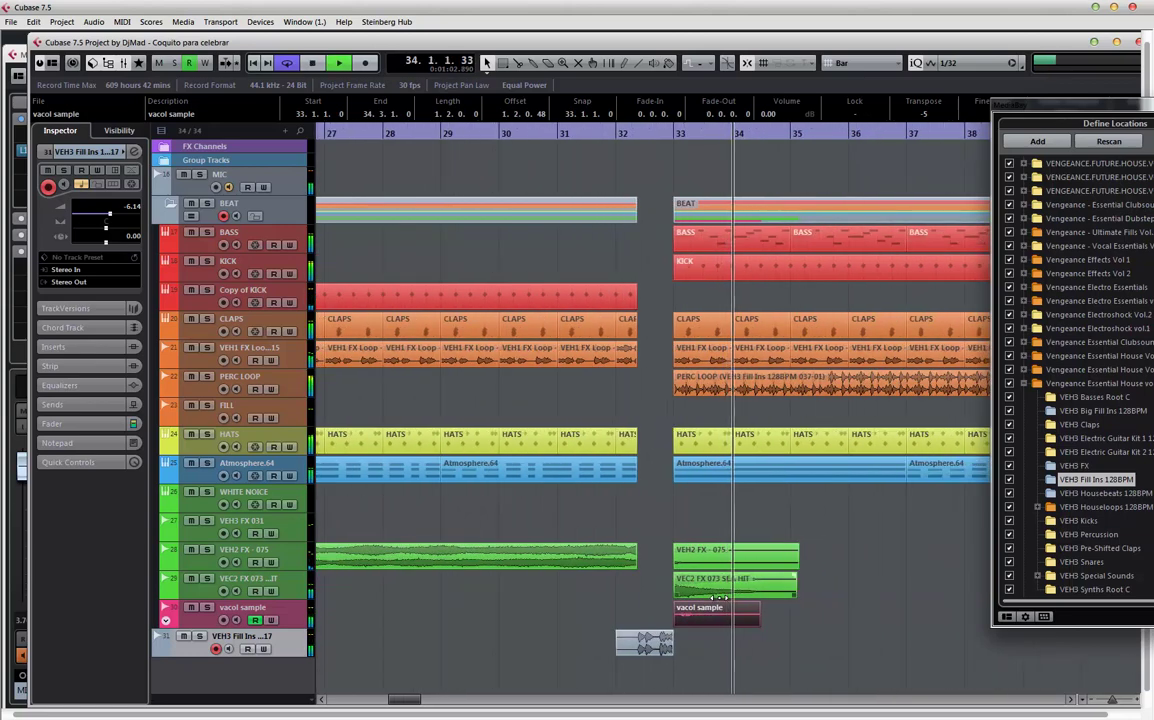
key("g")
key("g")
key("g")
key("g")
key("space")
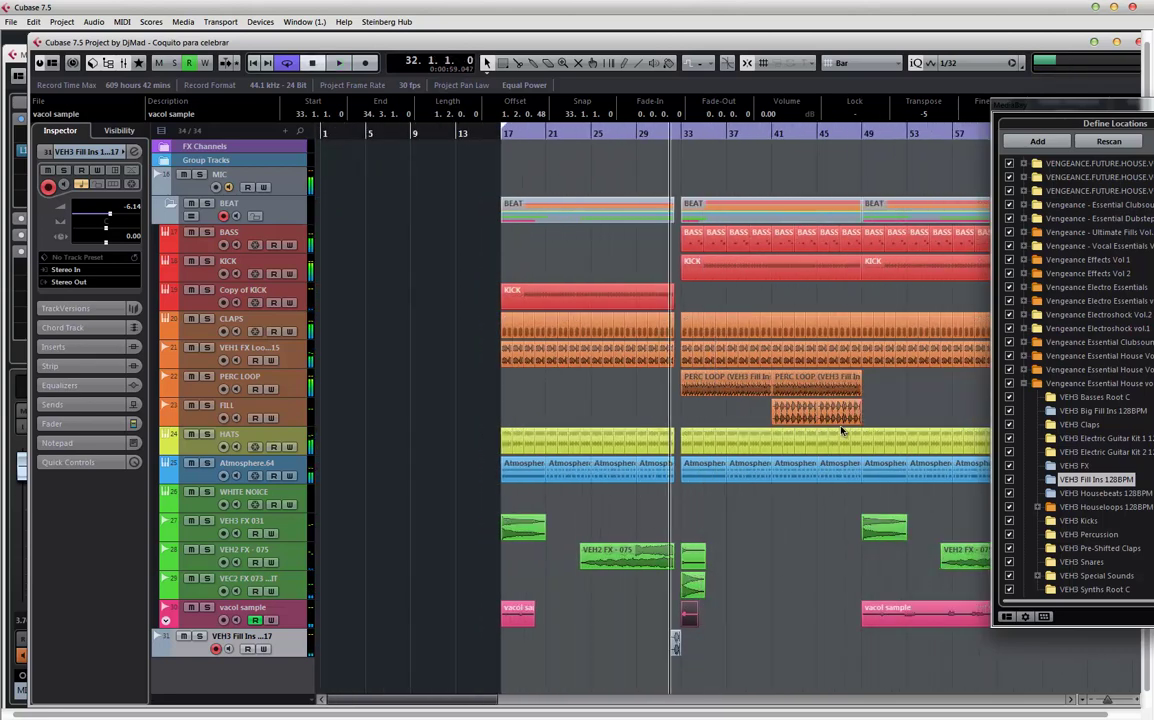
- Play the arrangement from bar 17 and delete the vacol sample event at bar 17
left_click(501, 136)
key("space")
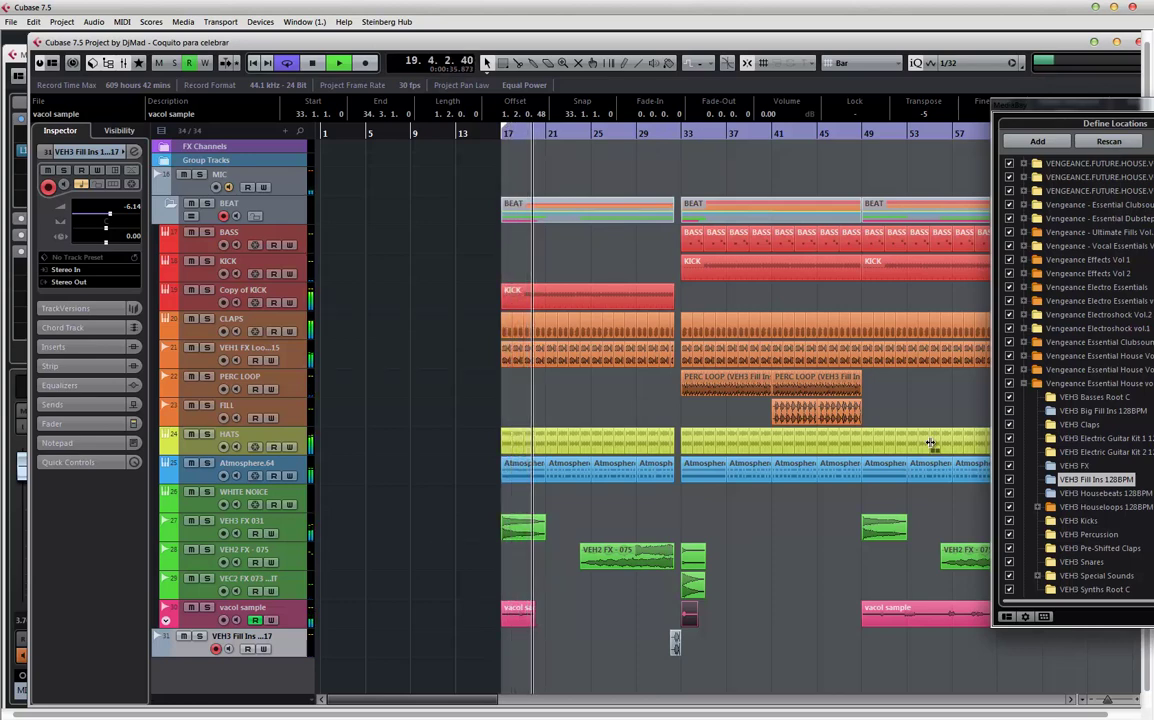
left_click(507, 614)
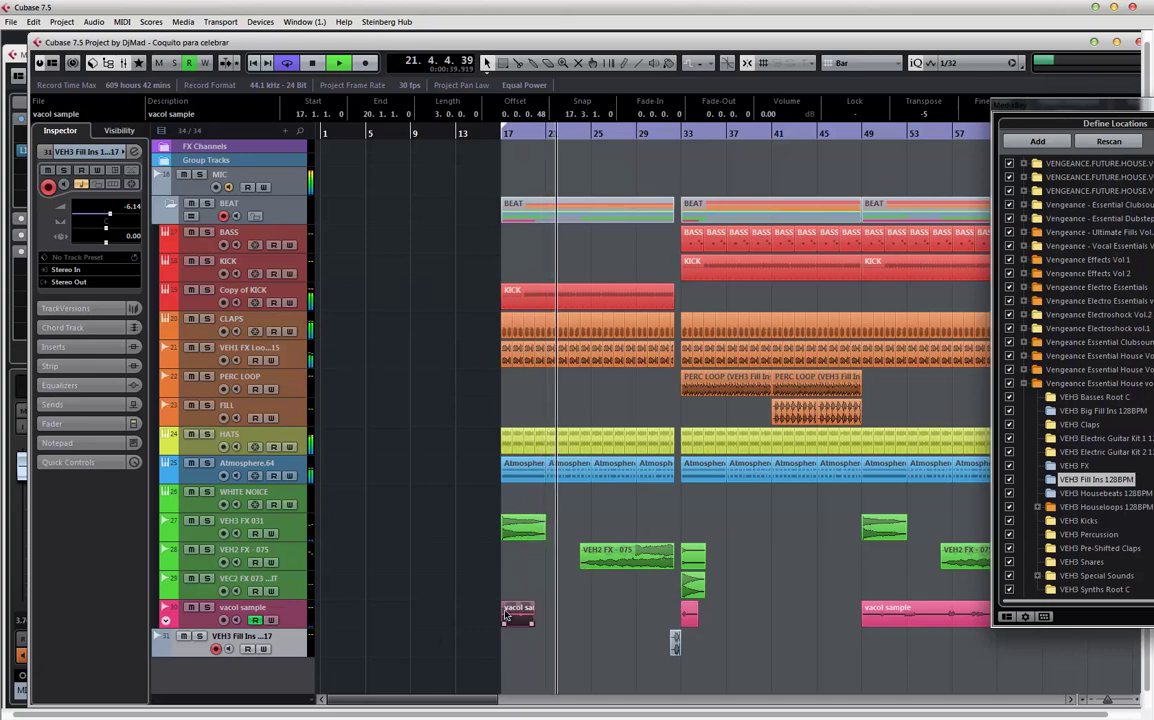
key("ctrl+z")
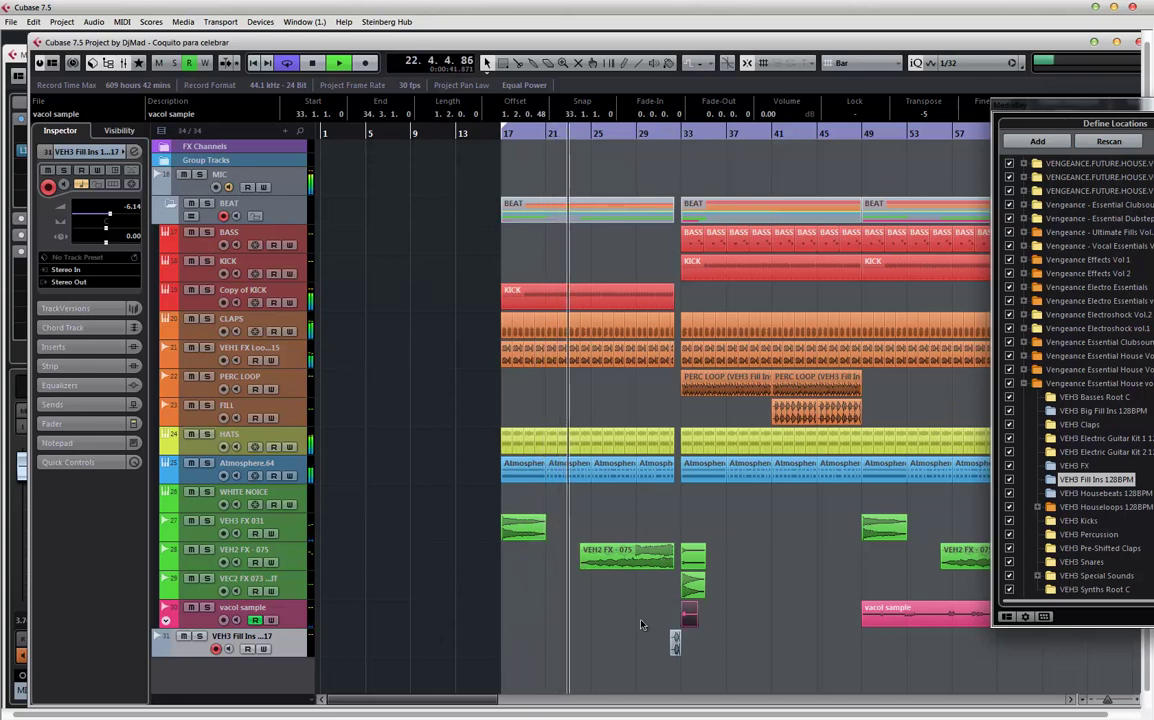
- Color the VEH3 Fill Ins track orange (Color 2) and move it directly below the FILL track
left_click(166, 641)
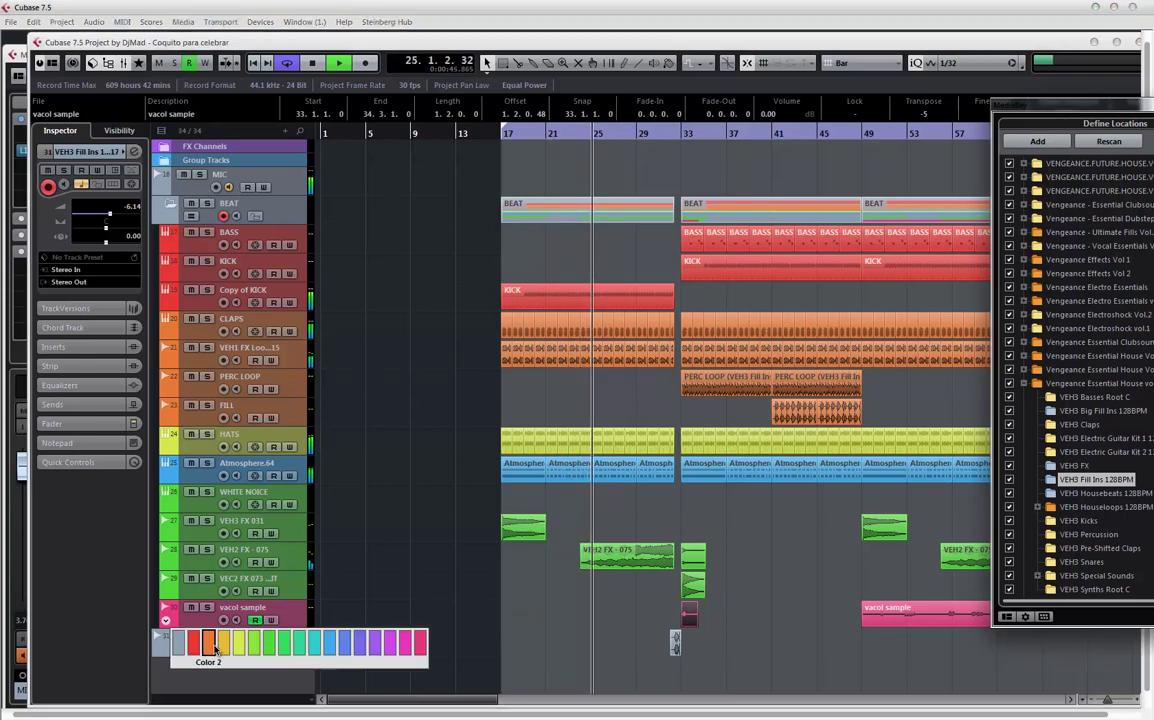
left_click(213, 645)
left_click_drag(228, 479, 240, 437)
- Rename the VEH3 Fill Ins track as FILL ROLL and close the MediaBay window
double_click(240, 437)
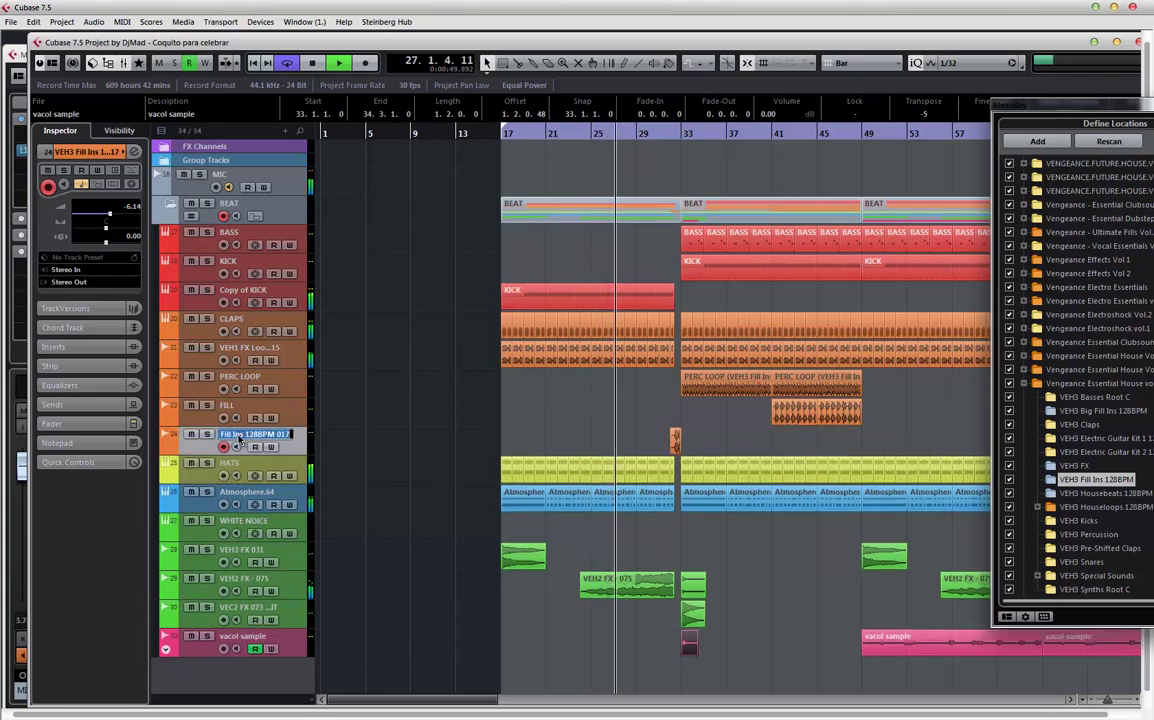
type("FILL ROLL")
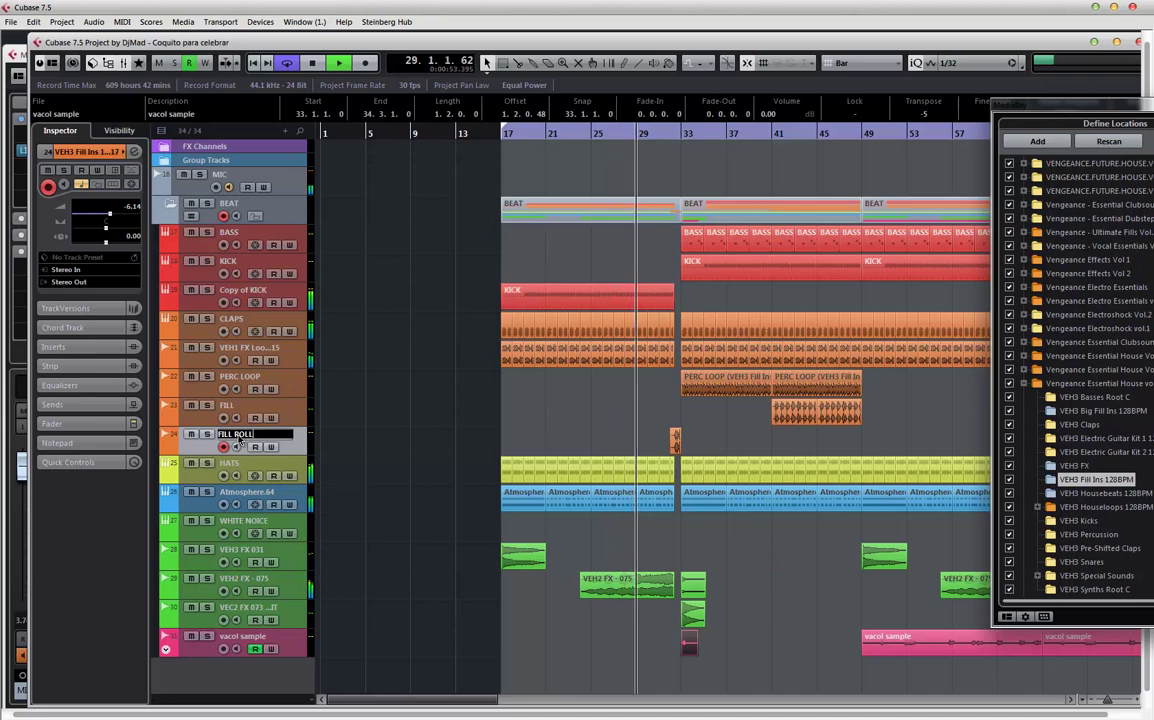
key("Return")
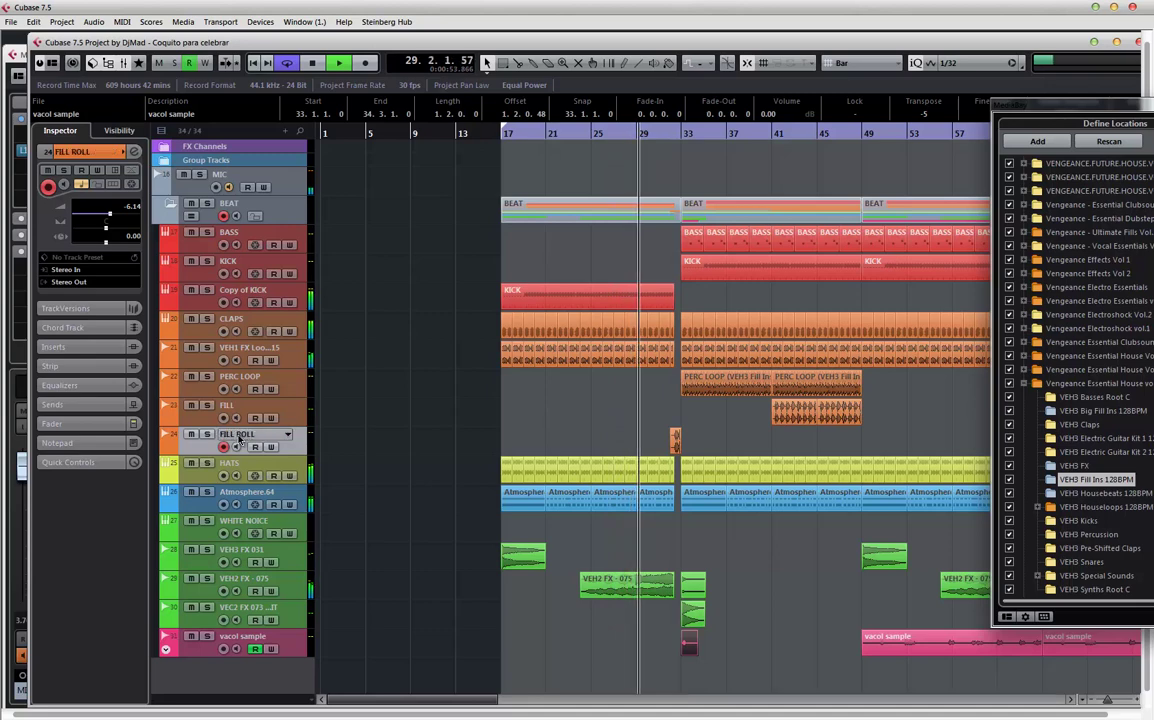
left_click(726, 433)
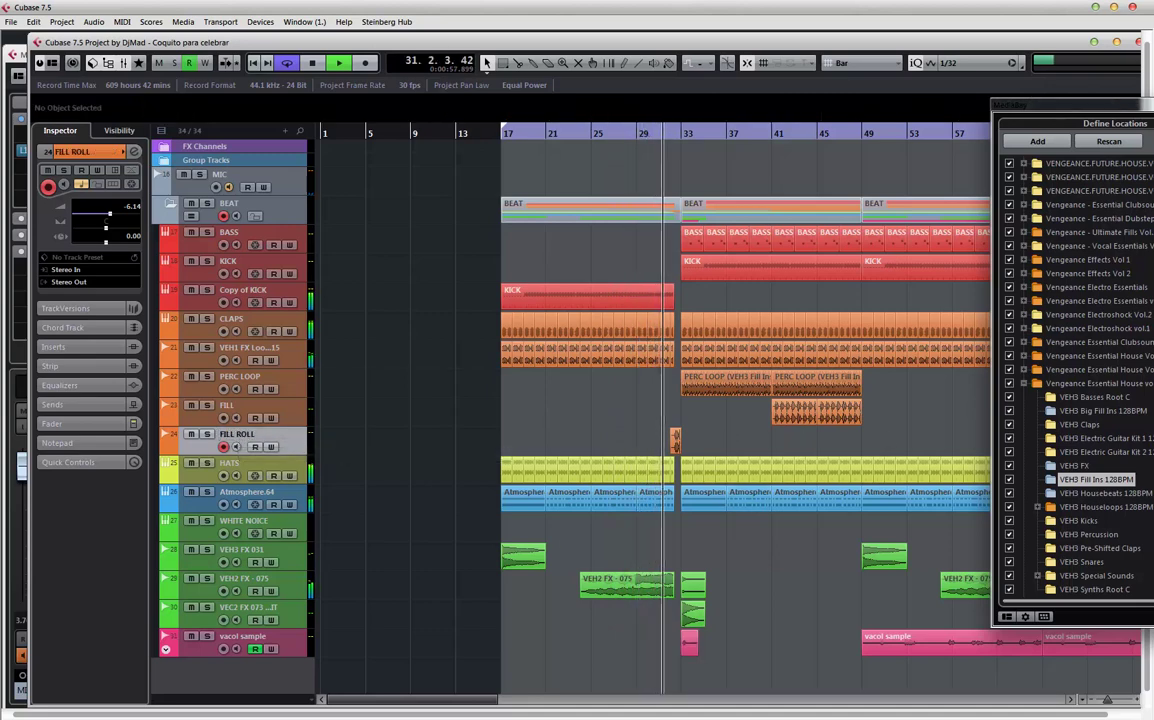
key("F5")
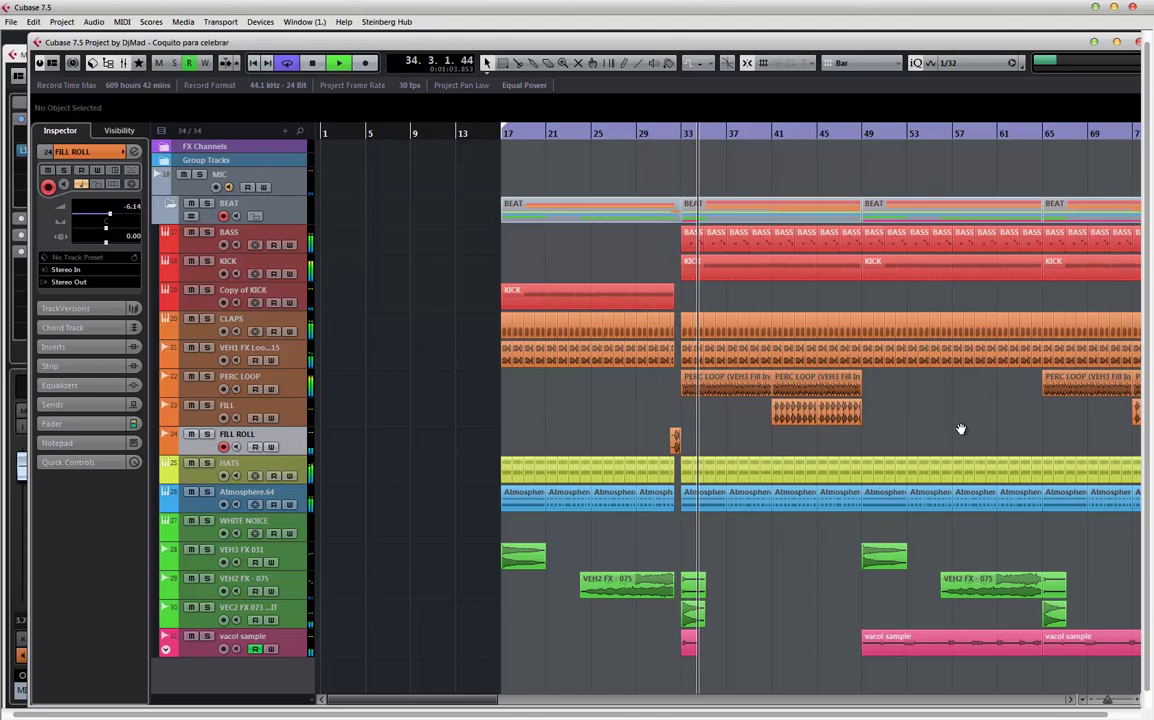
- Duplicate the PERC LOOP events starting at bar 33 to fill bars 49 to 65
scroll(900, 430, "right", 5)
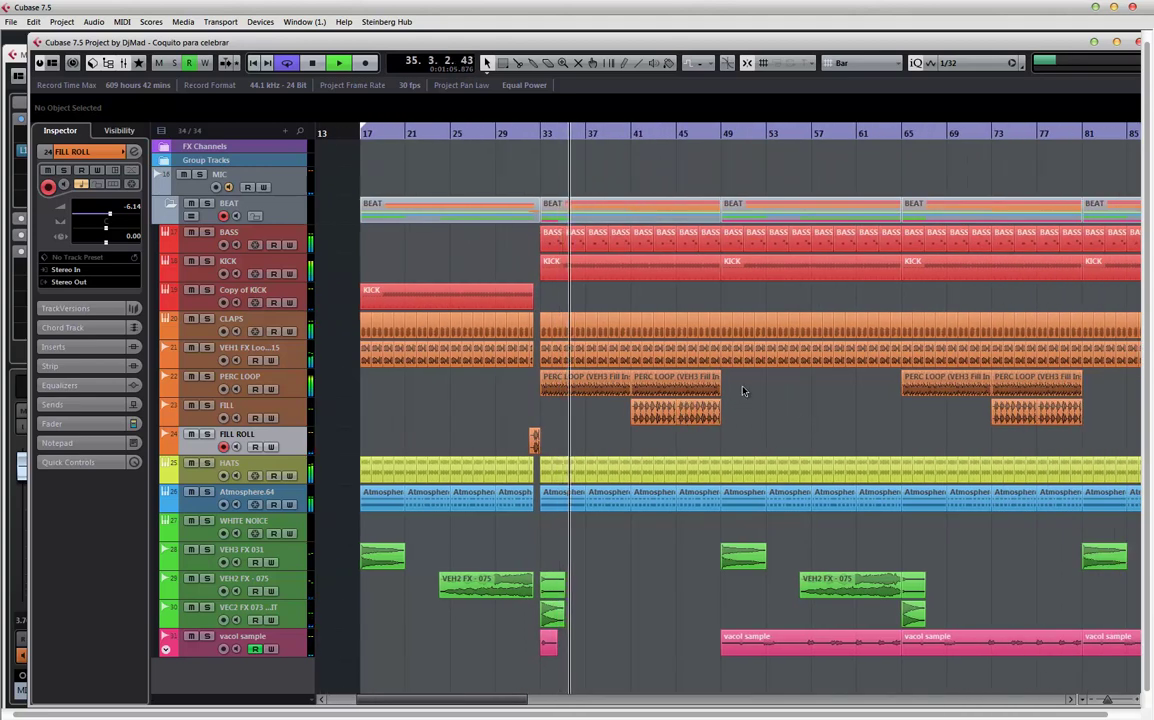
left_click(626, 393)
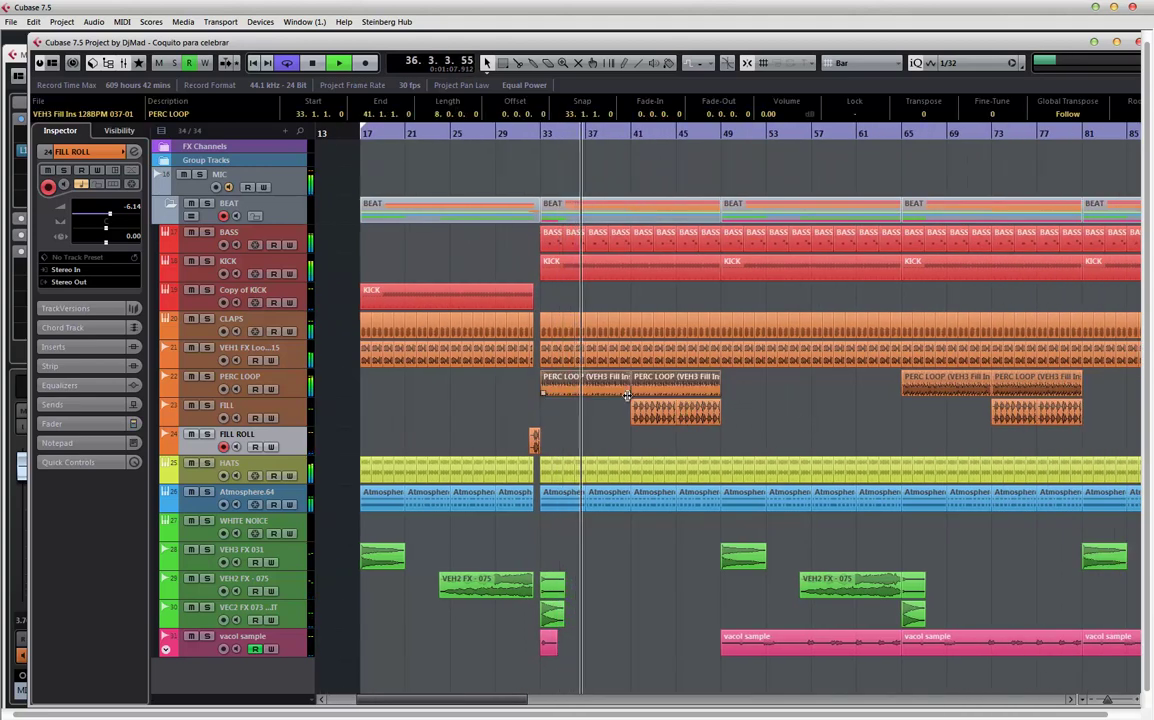
key("ctrl+d")
- Move the FILL events from bar 41 to bar 49 and repeat them to cover up to bar 65
left_click(645, 418)
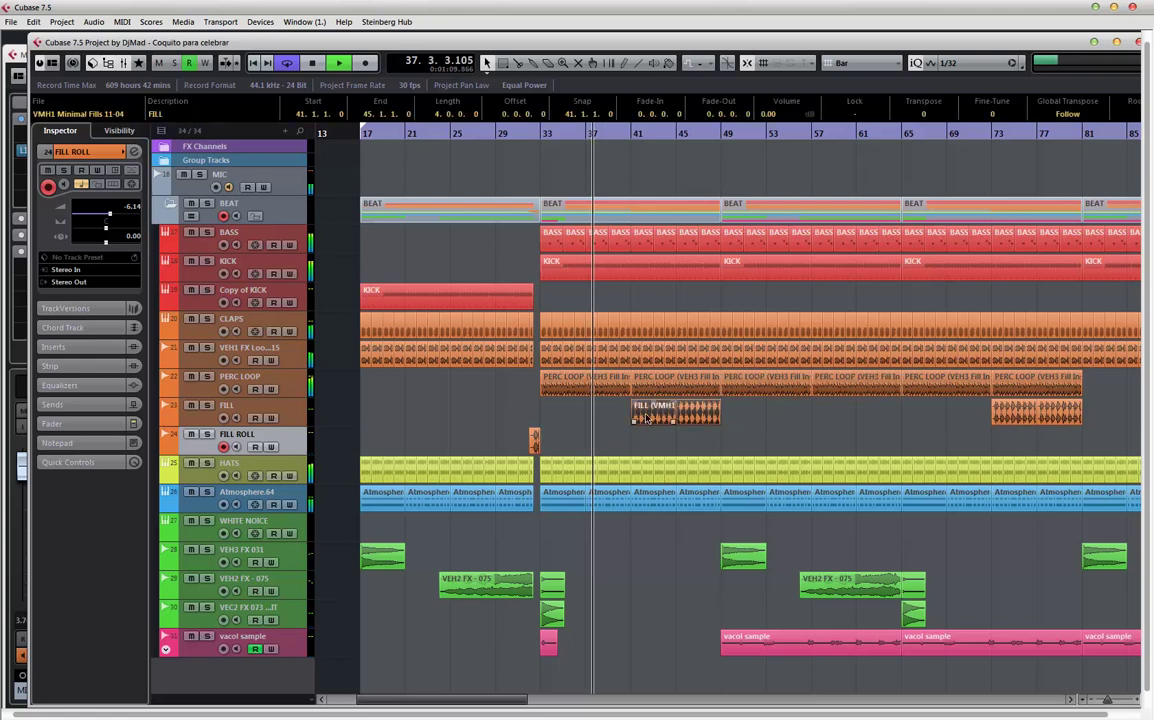
left_click_drag(679, 419, 737, 422)
scroll(639, 538, "left", 2)
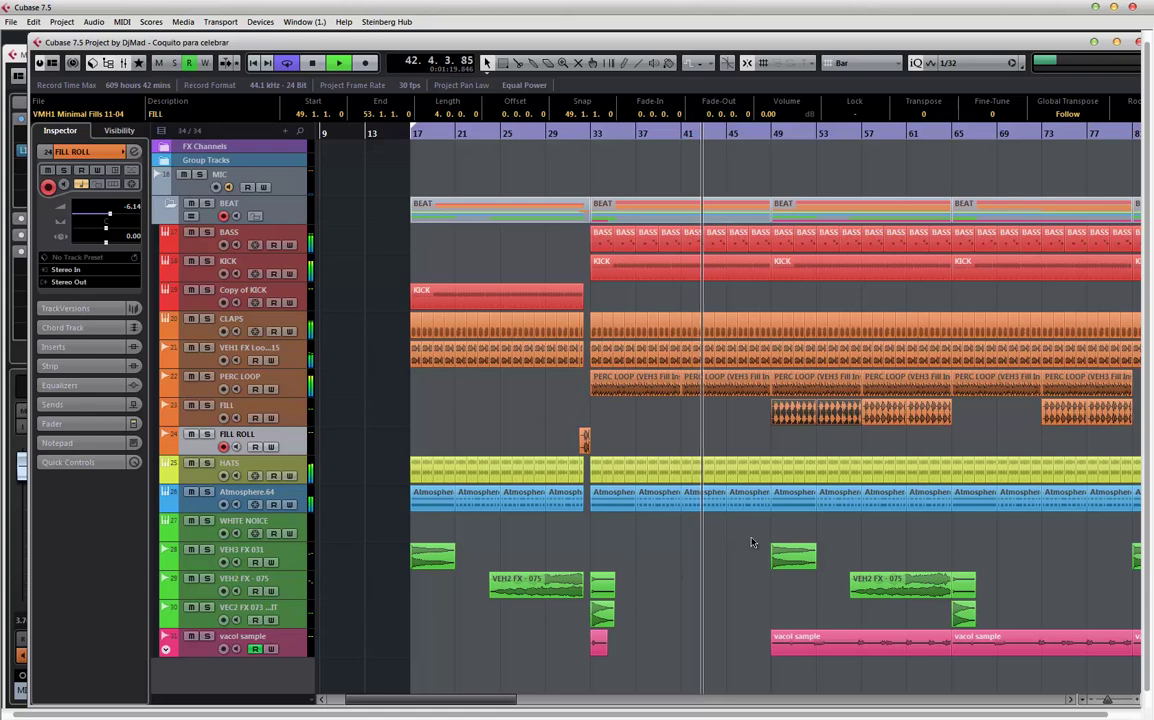
- Replace the long vacol sample event at bar 49 with a copy of the short one from bar 33
scroll(749, 551, "left", 3)
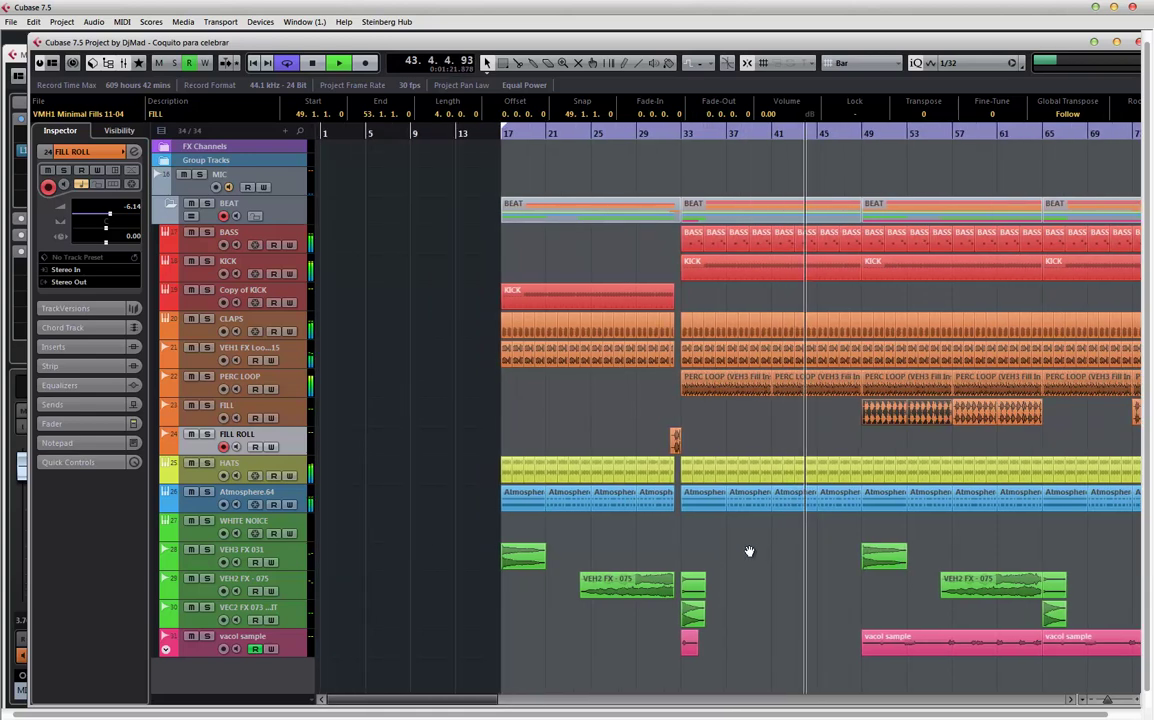
scroll(749, 551, "right", 2)
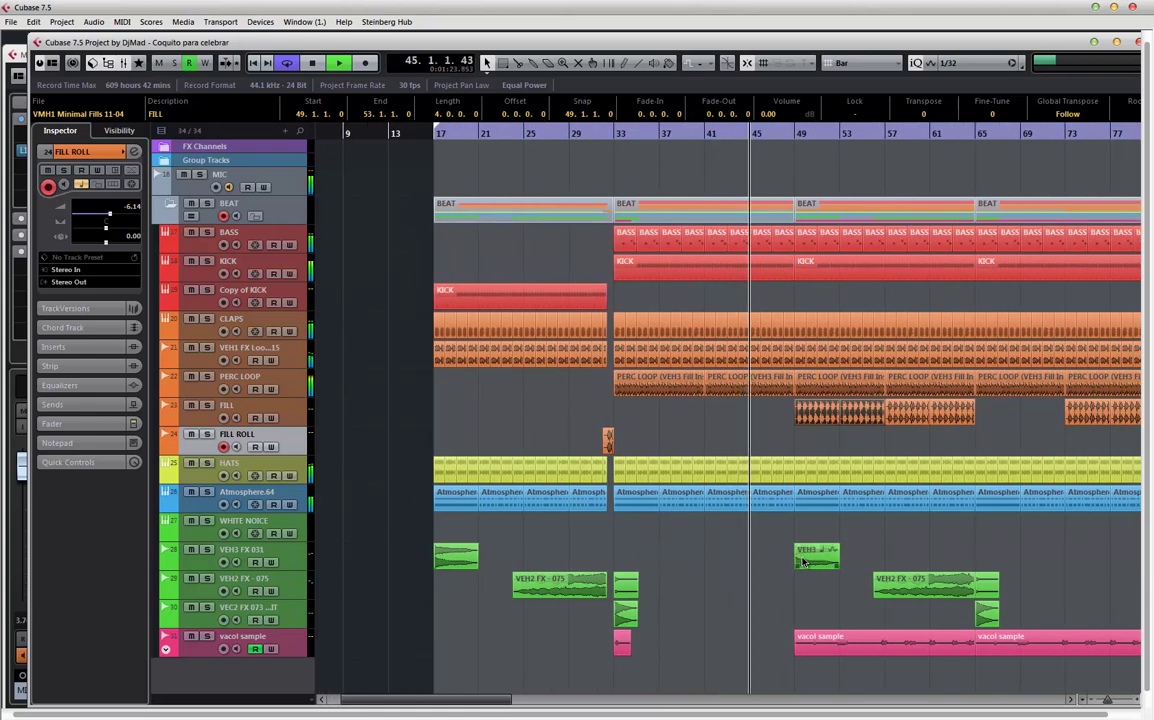
scroll(800, 530, "right", 2)
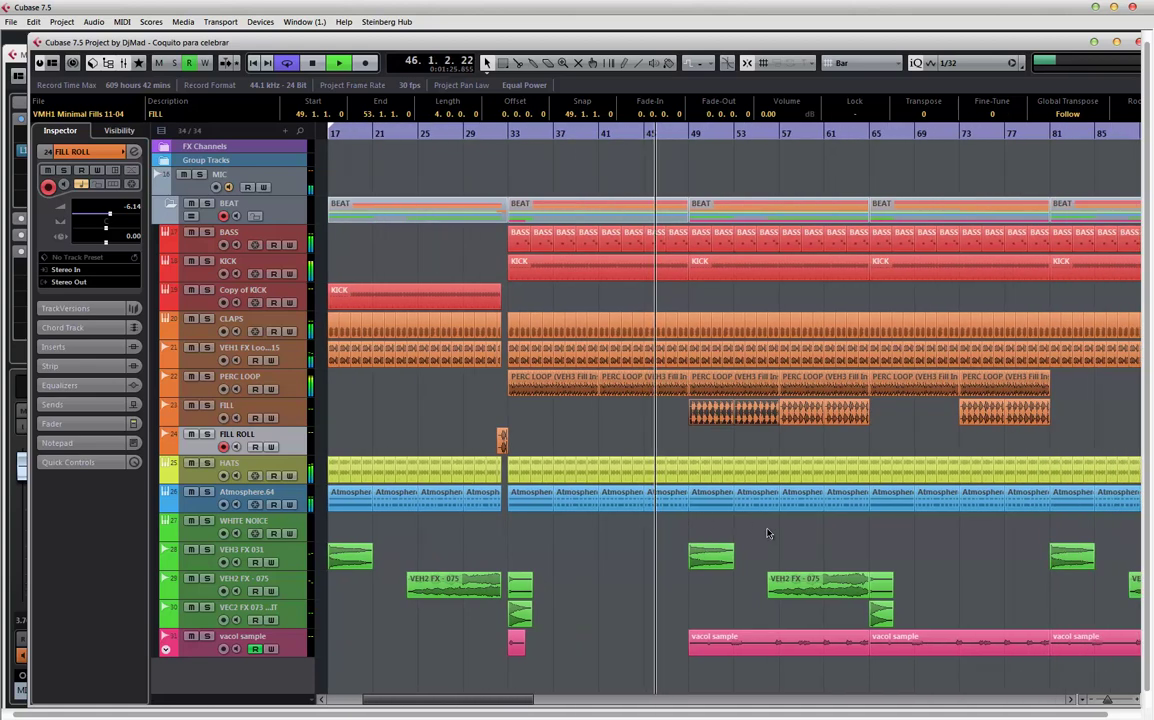
left_click(713, 646)
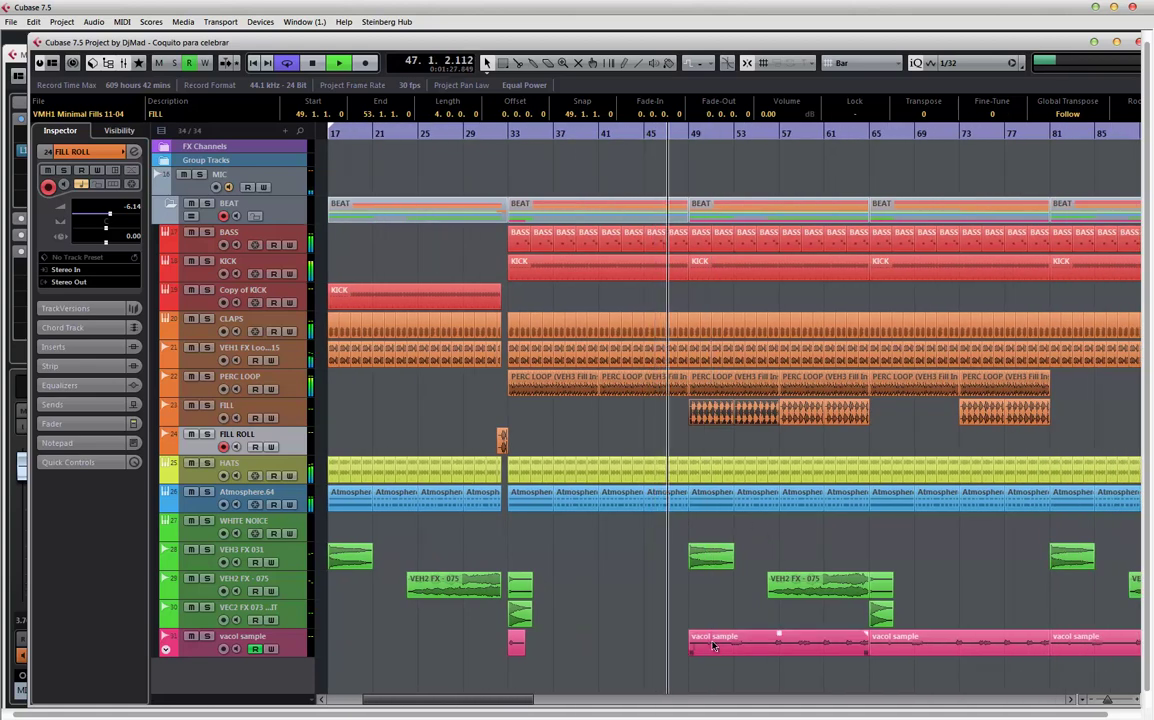
key("Delete")
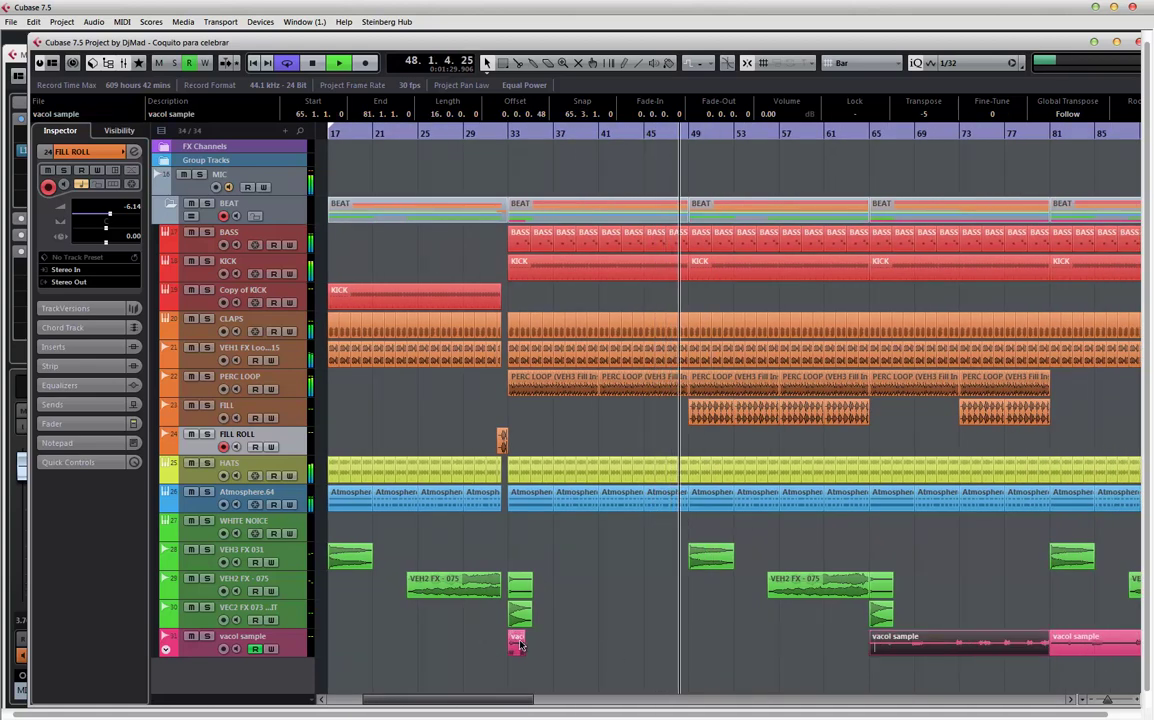
left_click_drag(520, 645, 698, 646)
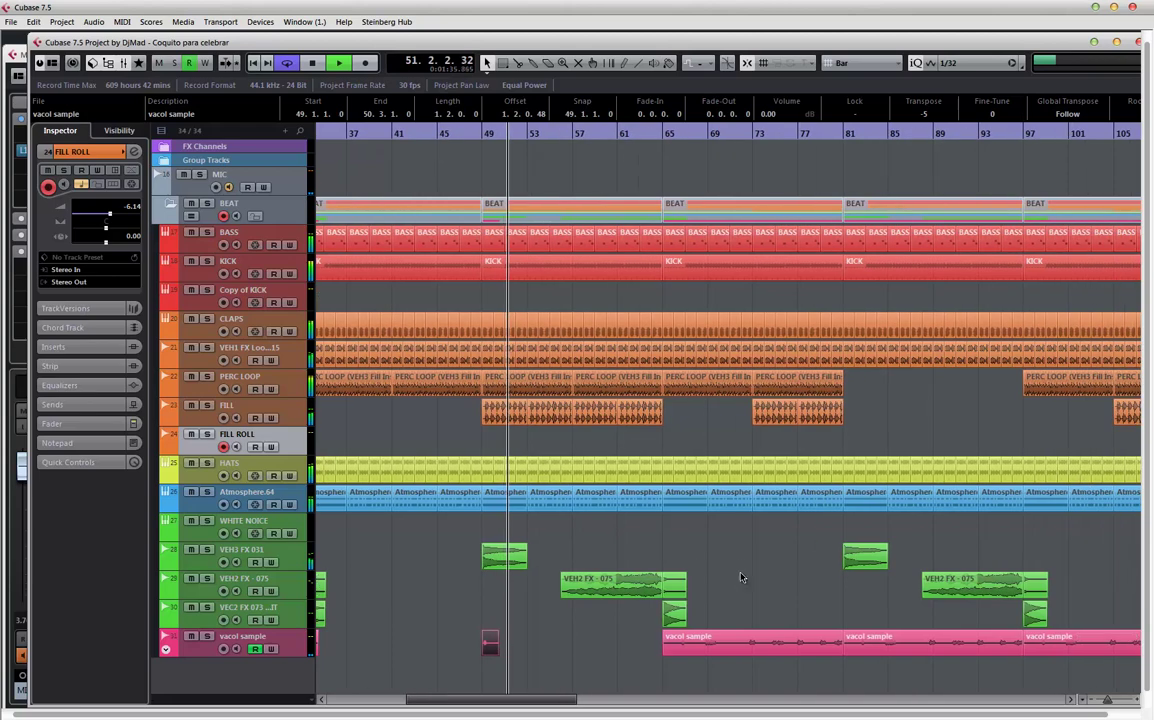
- Move the KICK part spanning bars 65 to 81 onto the Copy of KICK track
key("g")
key("g")
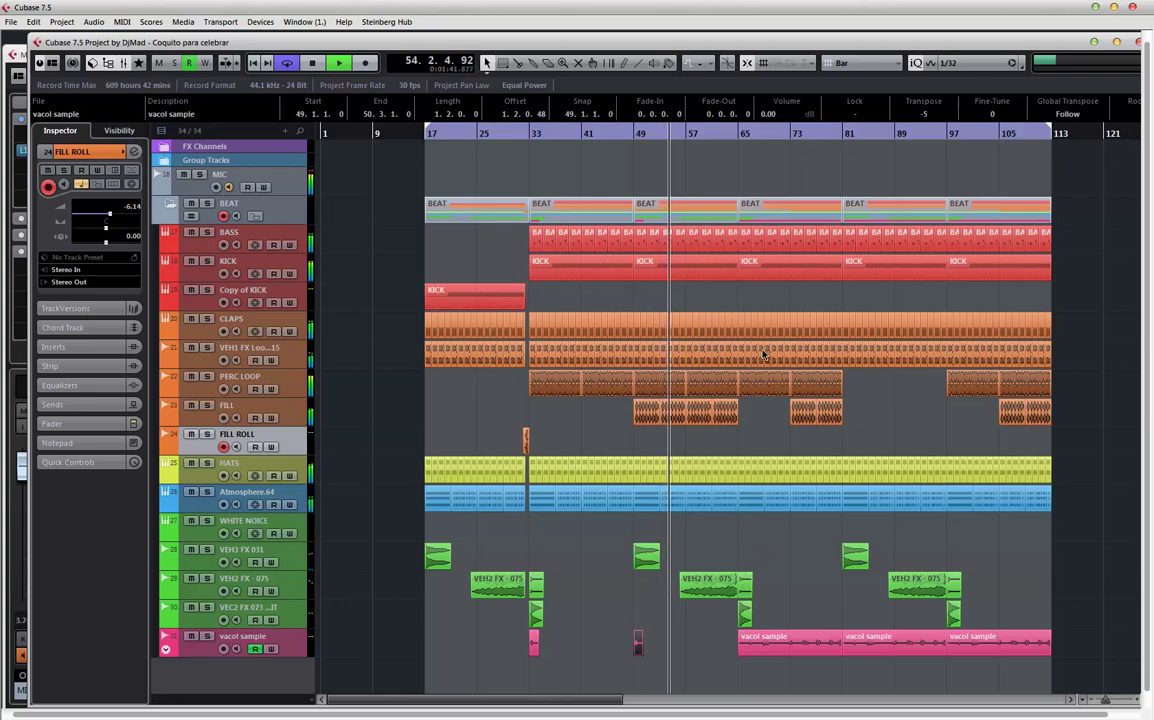
left_click_drag(760, 272, 766, 302)
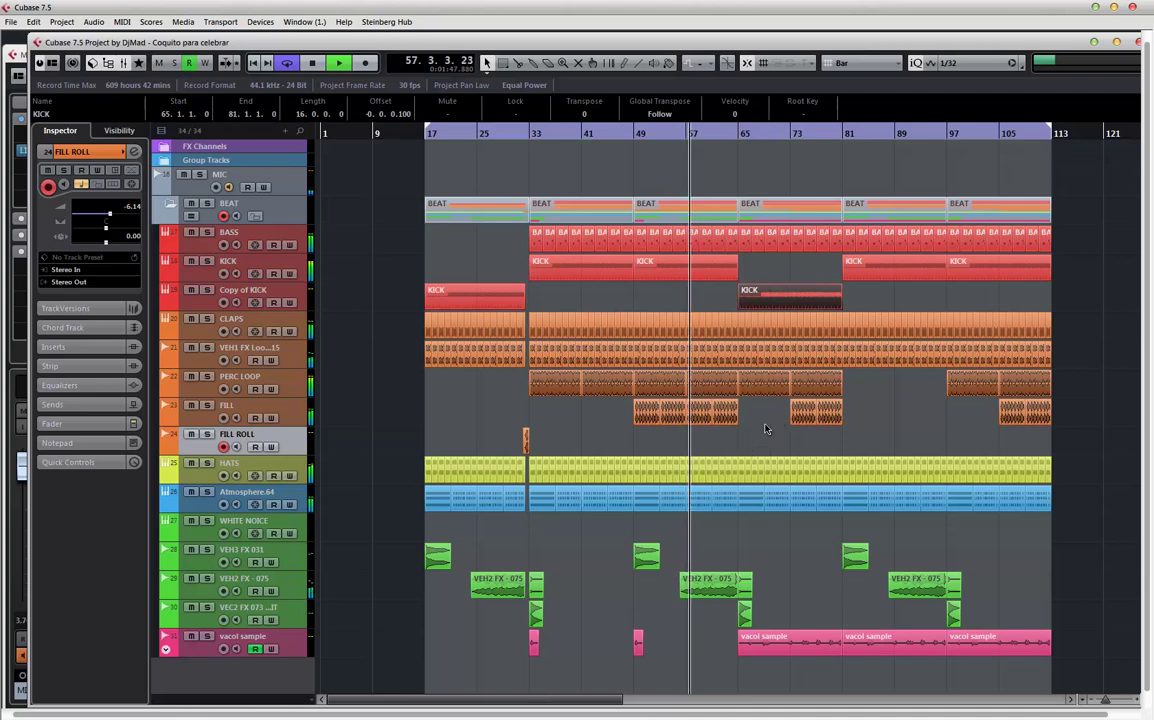
- Split the BEAT folder part at bar 57 and set the loop range to bars 49 to 65
left_click(714, 218, "alt")
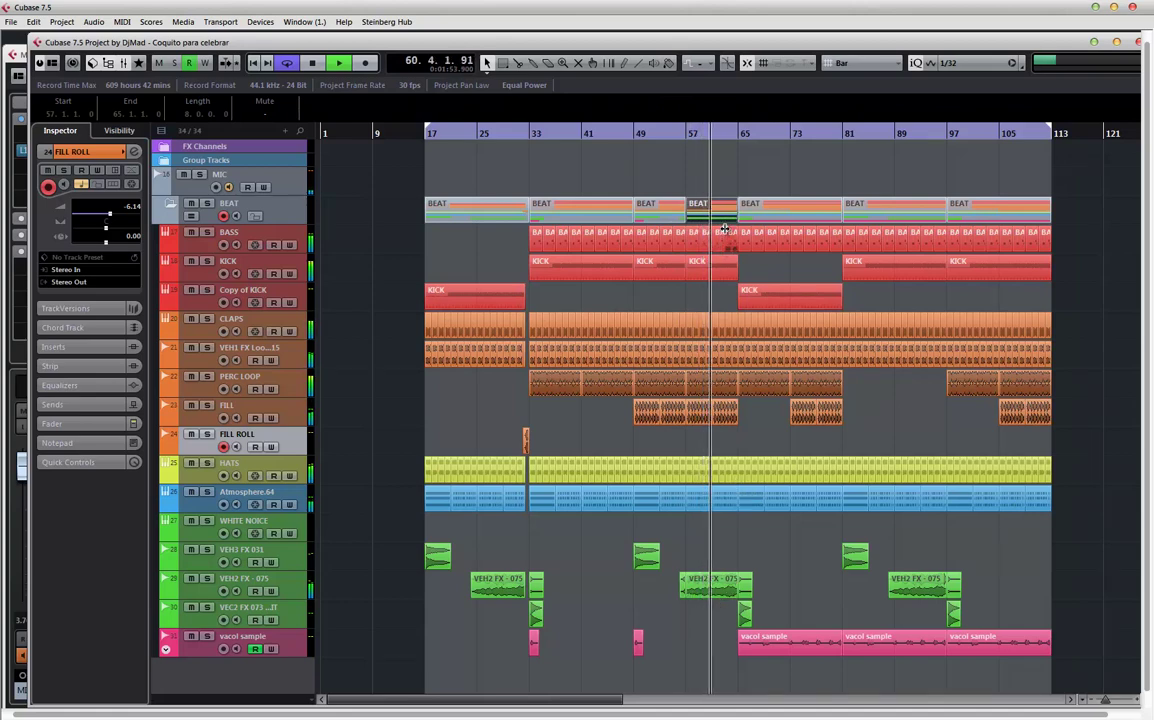
key("KP_Subtract")
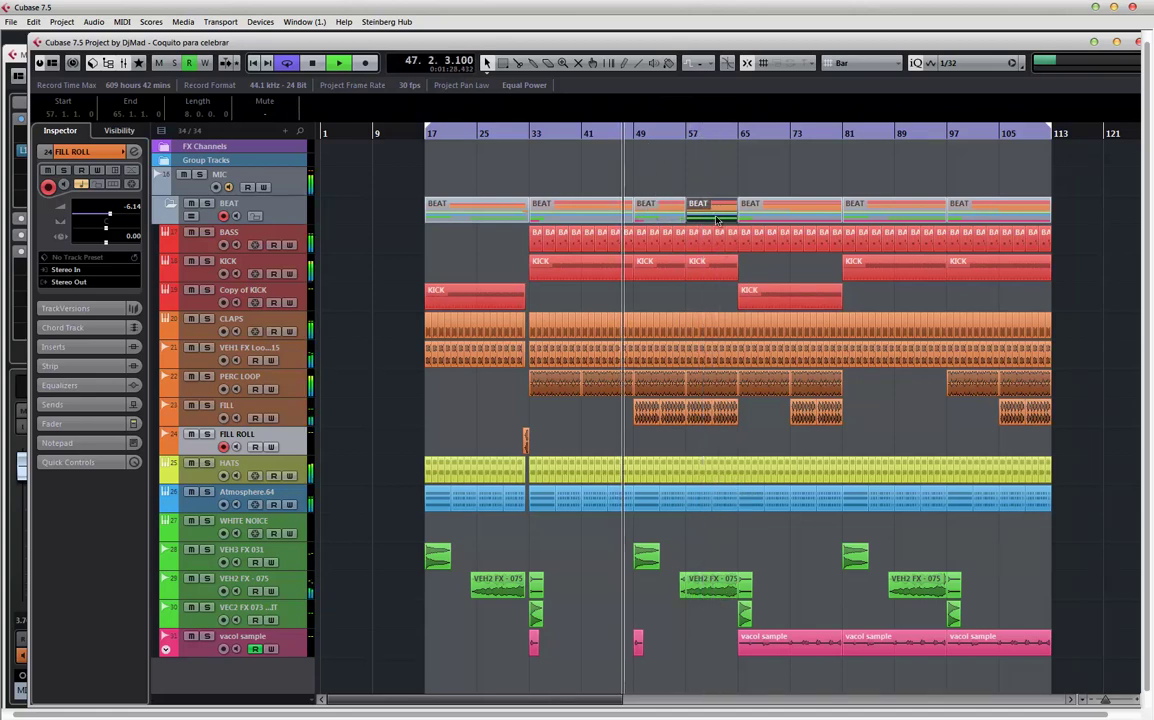
key("shift+Left")
key("p")
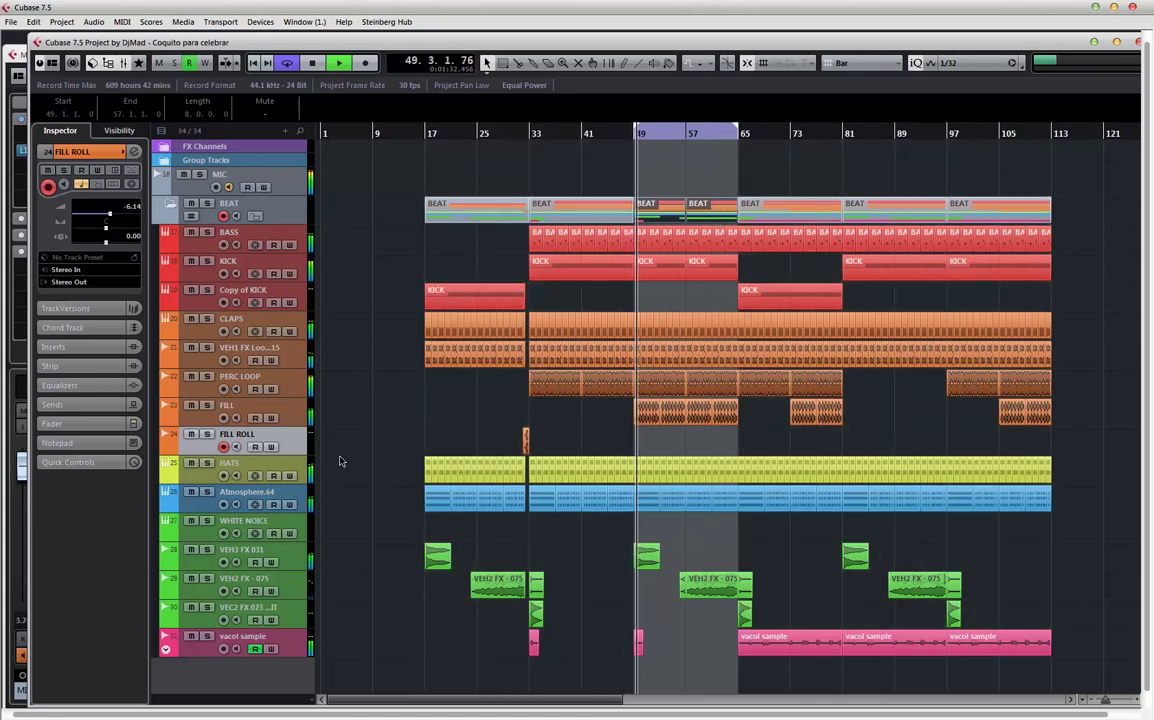
- Stop playback, duplicate the HATS track and delete all events on the copy
left_click(238, 470)
key("space")
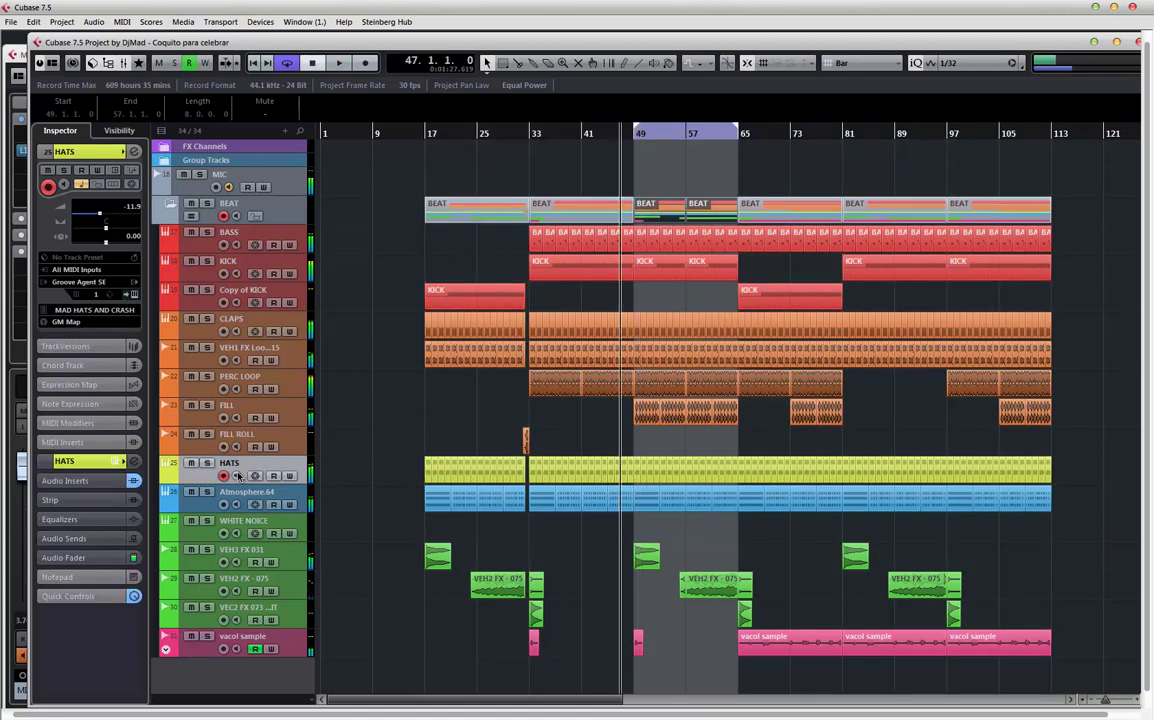
right_click(204, 479)
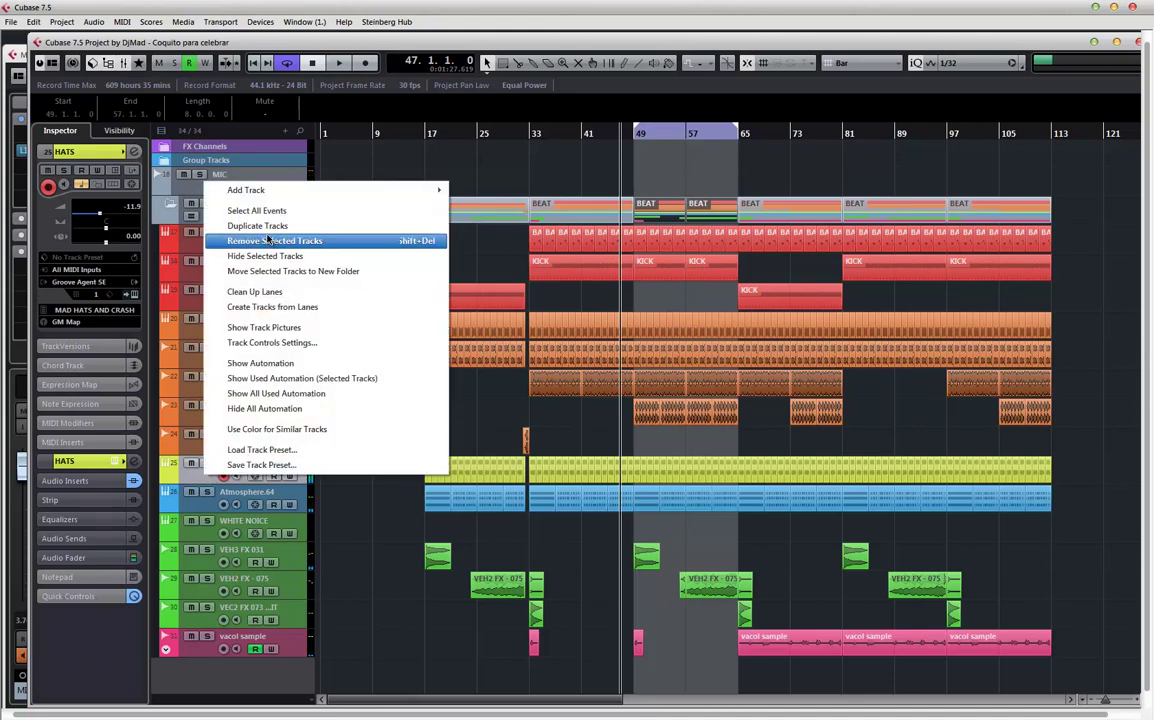
left_click(265, 228)
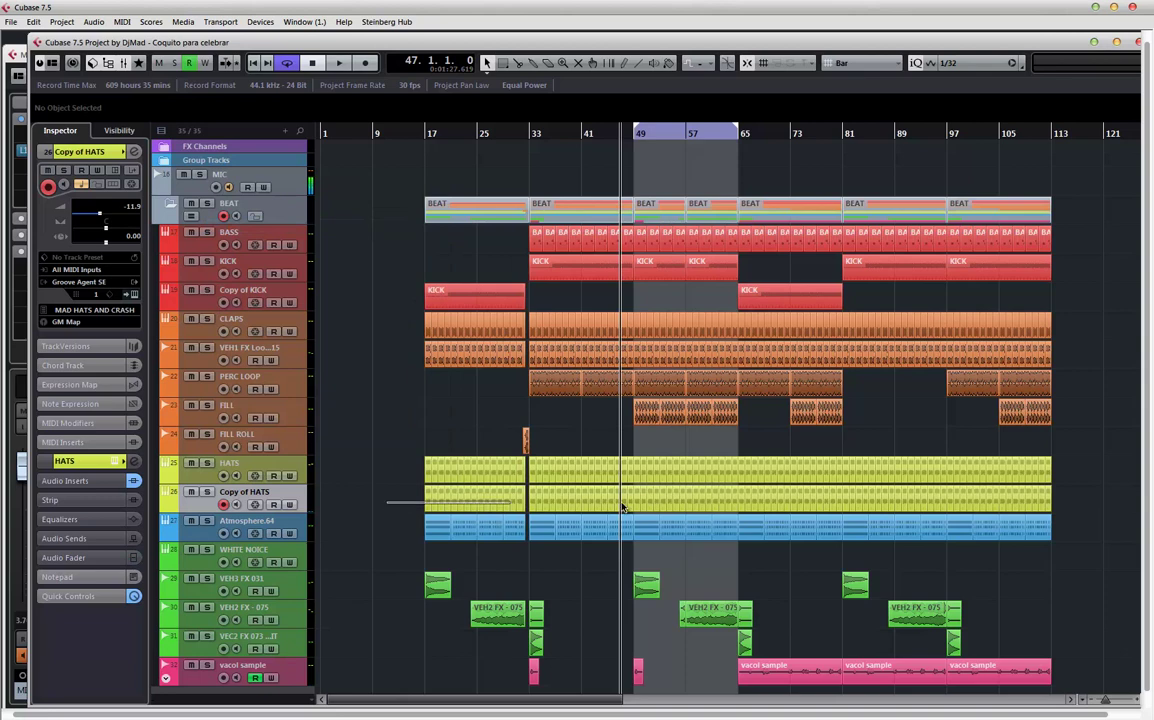
left_click_drag(622, 507, 1022, 510)
key("Delete")
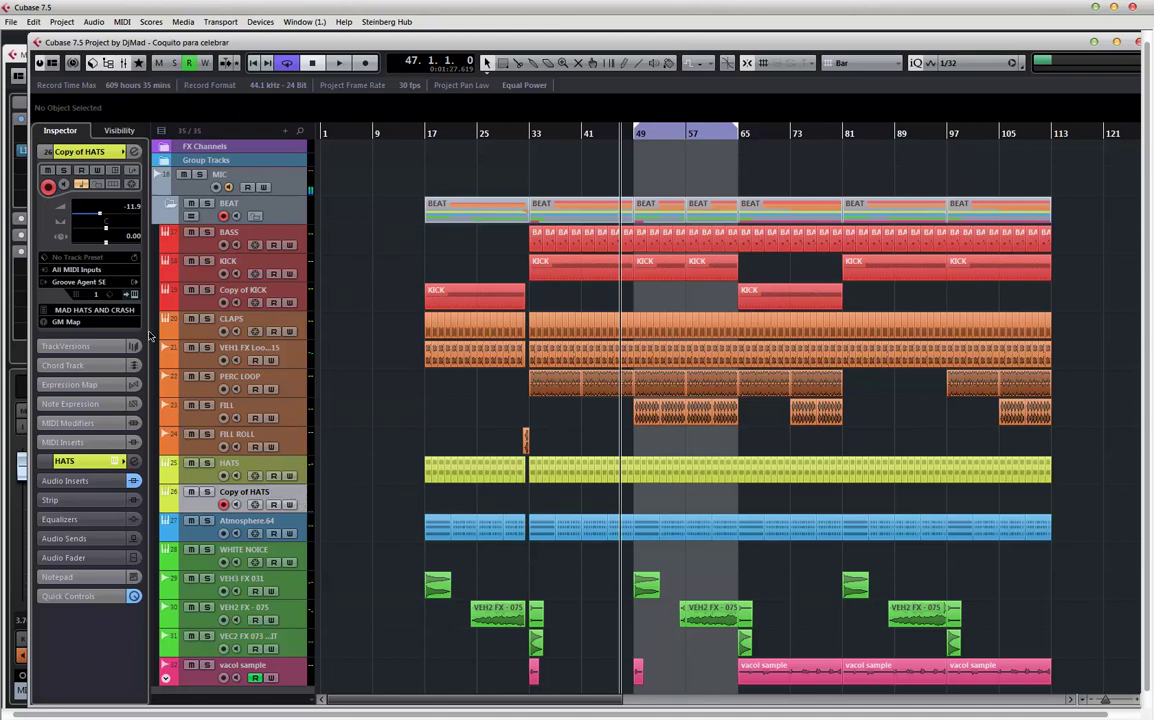
- Reset all pads of the Groove Agent SE kit assigned to the Copy of HATS track
left_click(133, 294)
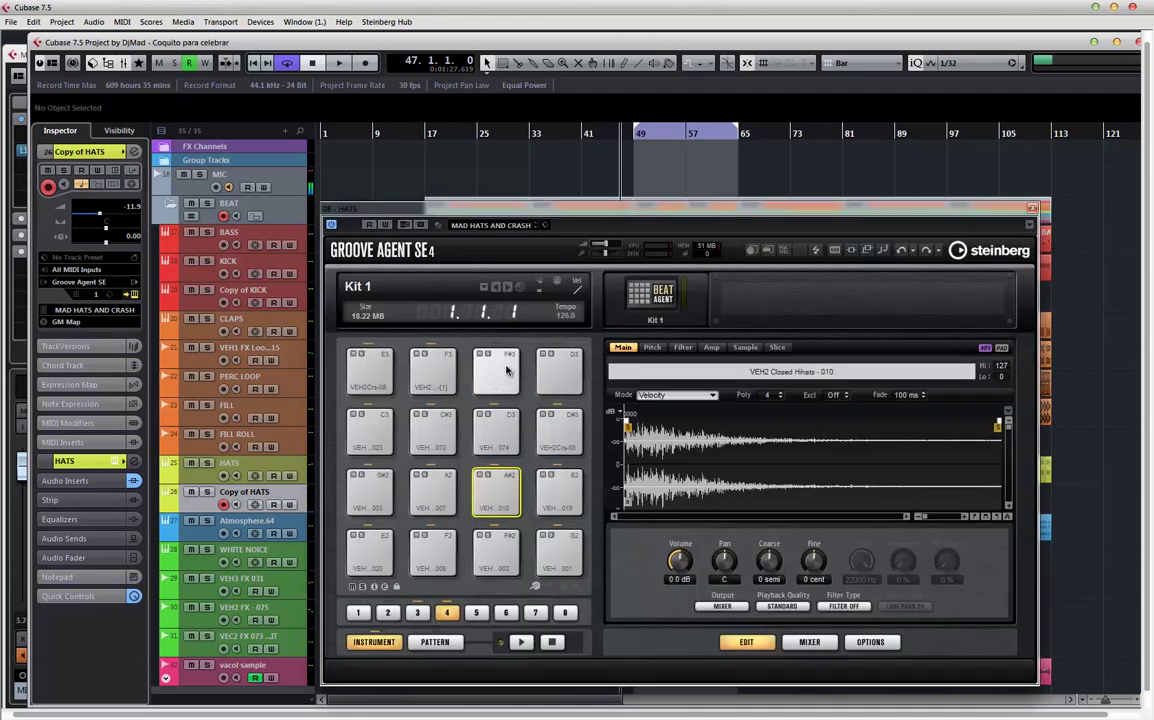
left_click_drag(594, 213, 490, 143)
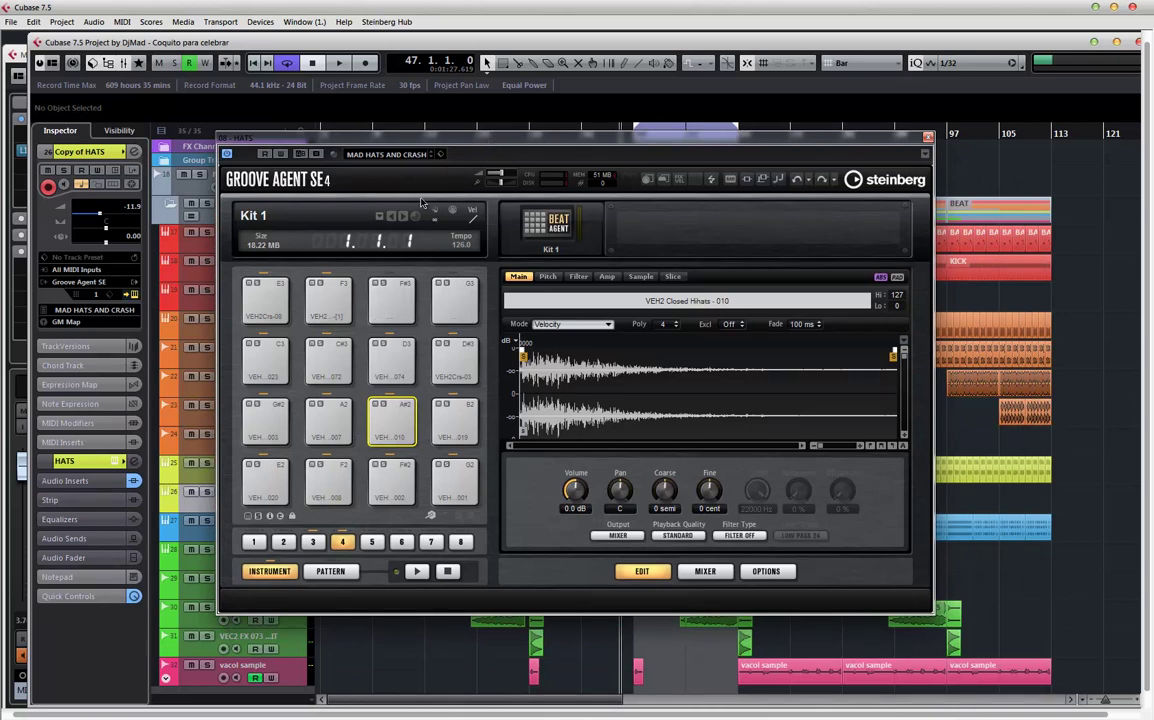
left_click(263, 362)
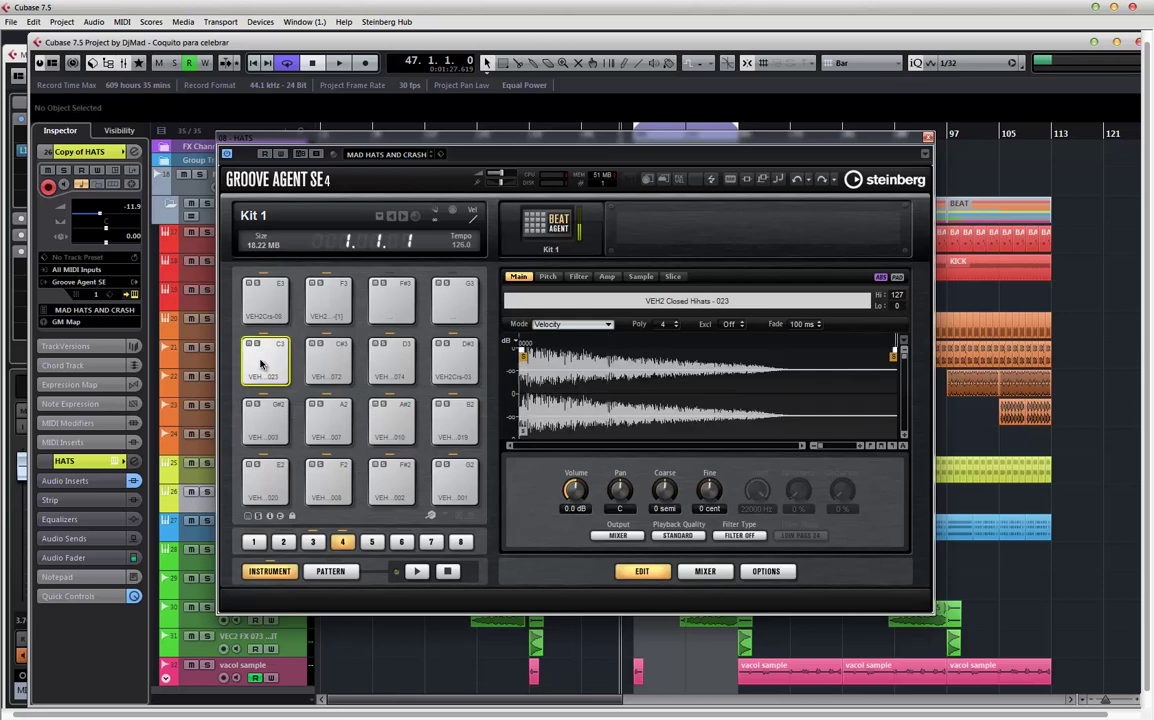
right_click(261, 363)
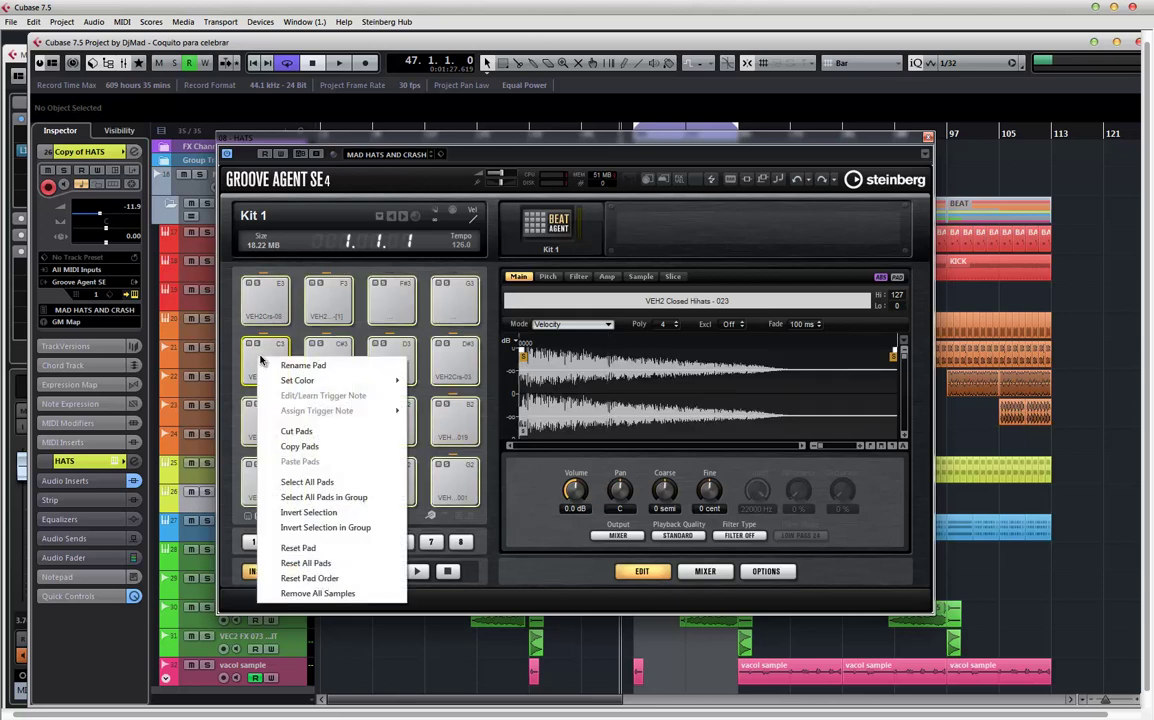
left_click(316, 563)
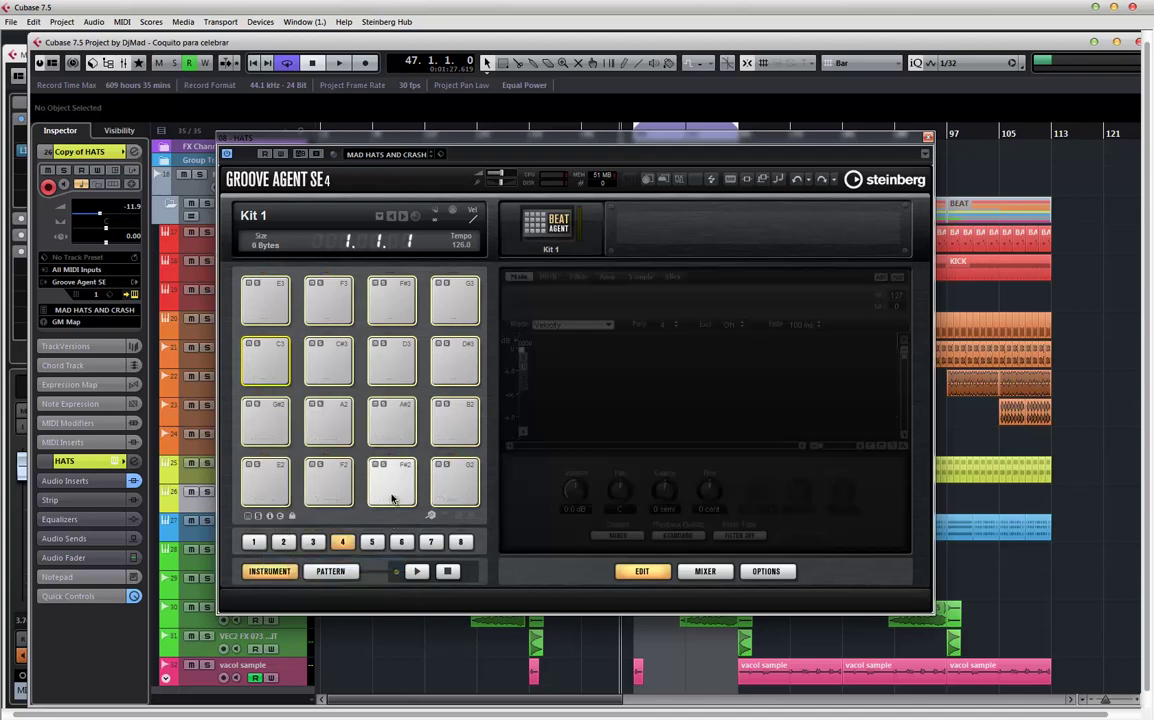
- Audition the open hat samples in MediaBay's Vengeance Minimal House cymbals folder
key("F5")
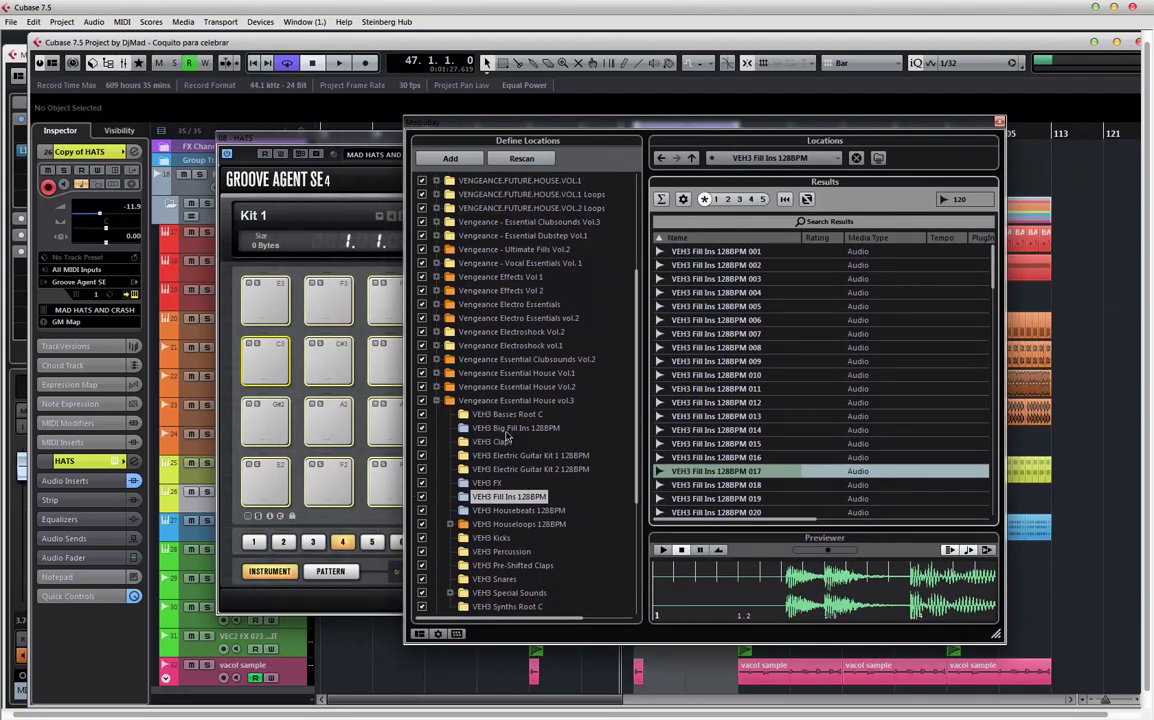
left_click(436, 401)
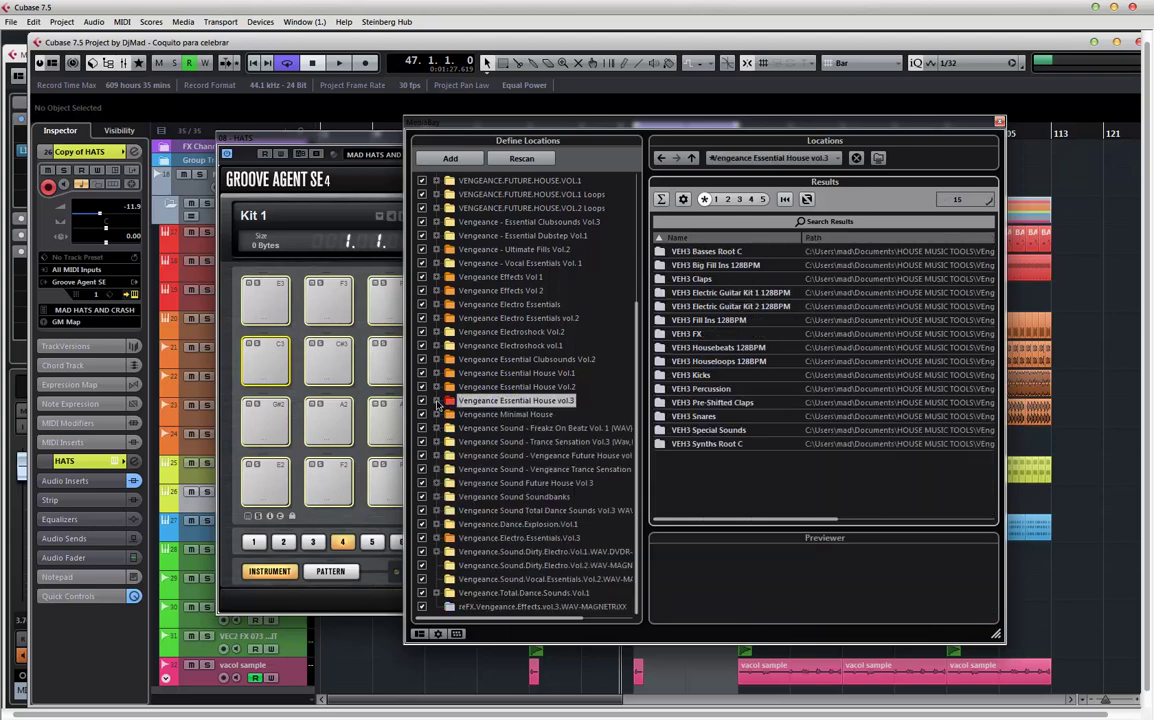
left_click(436, 414)
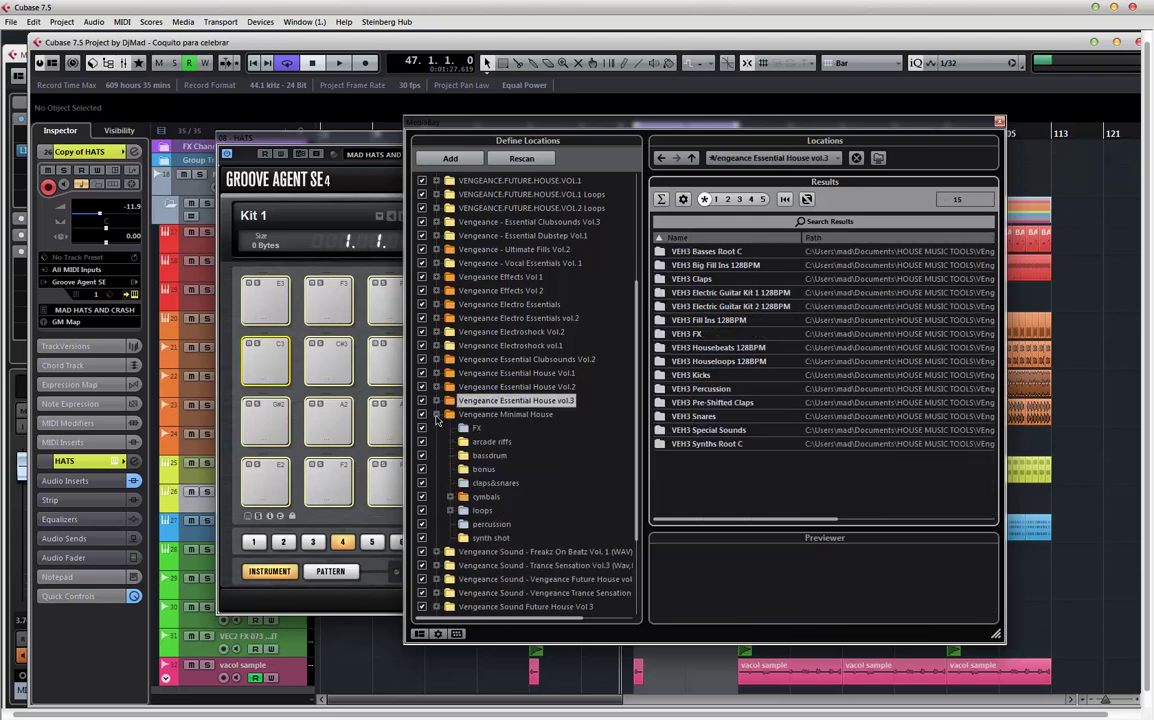
left_click(450, 497)
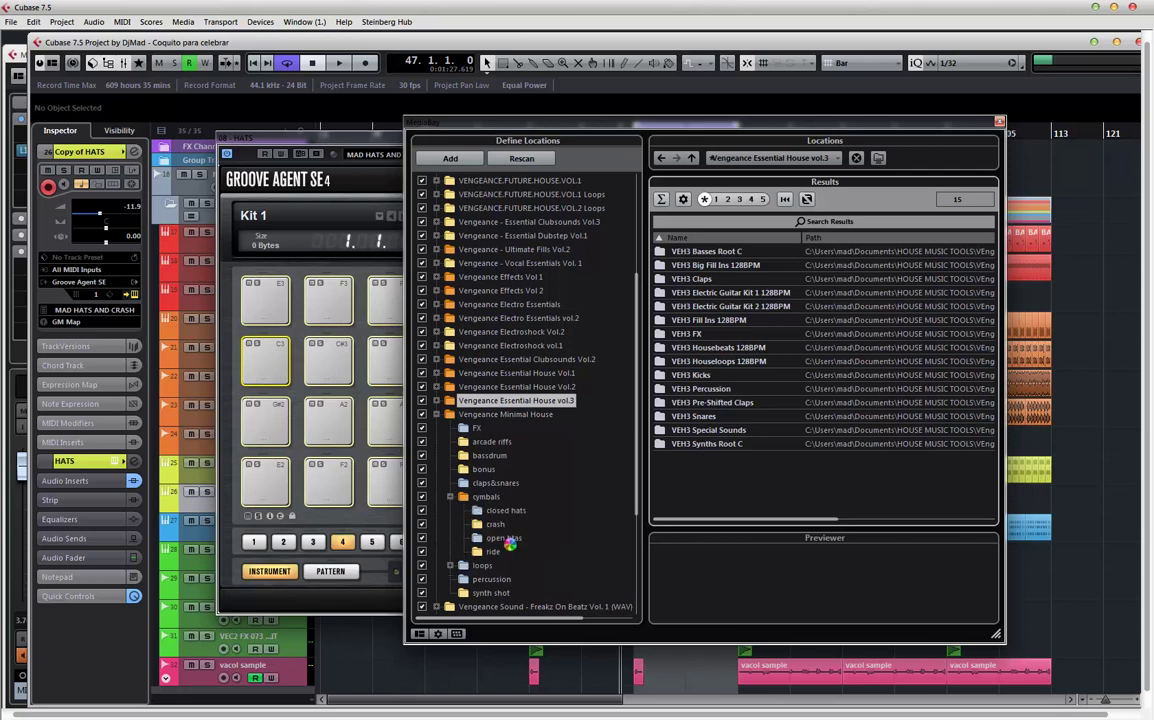
left_click(503, 538)
key("Down")
key("Down")
key("Down")
key("Down")
key("Down")
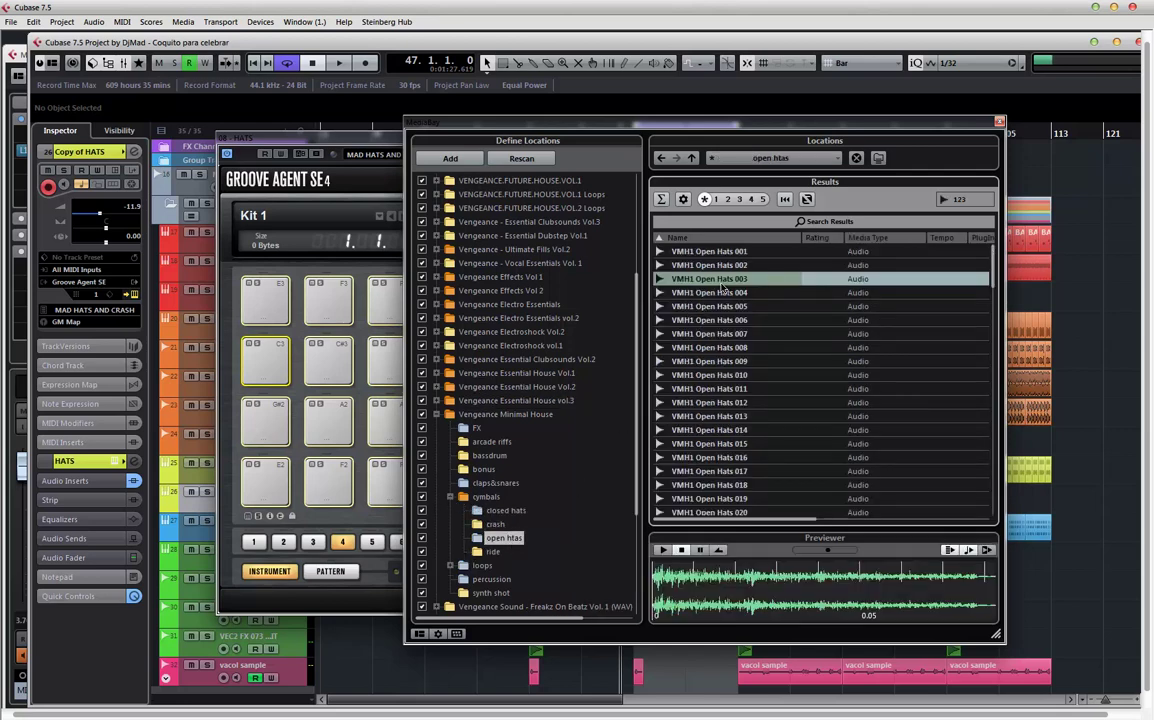
key("Down")
key("Down")
key("Down")
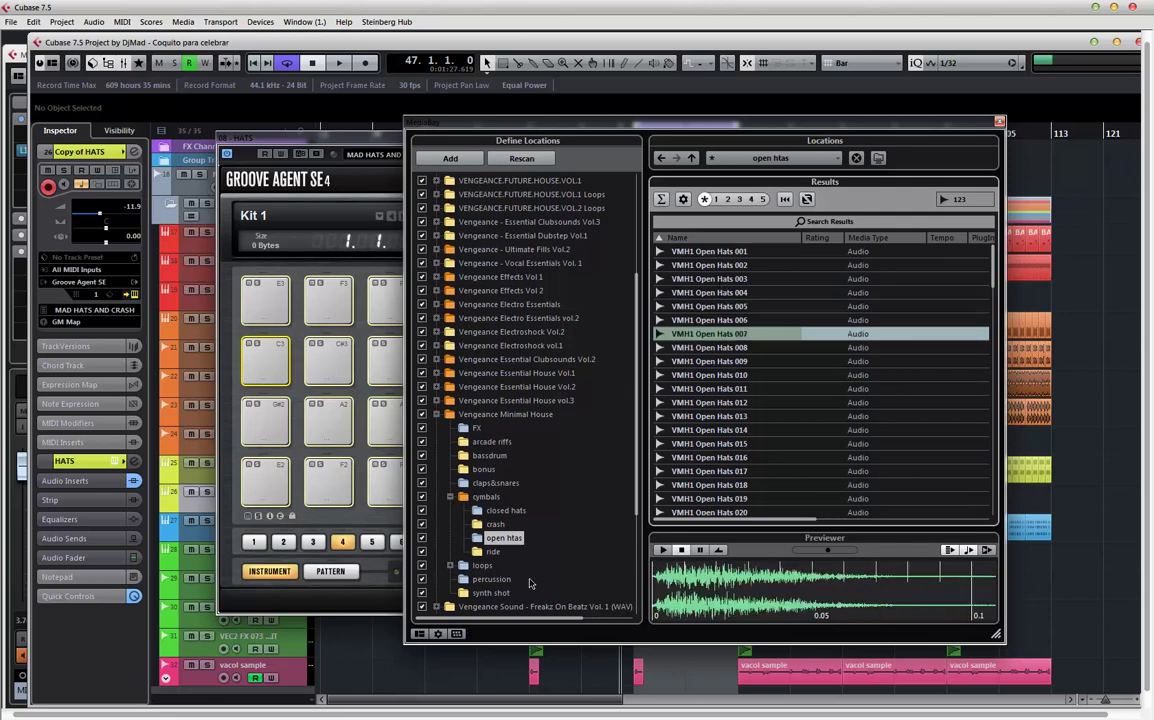
- Check the closed hats folder and audition the VMH1 Ride samples in the ride folder
left_click(505, 511)
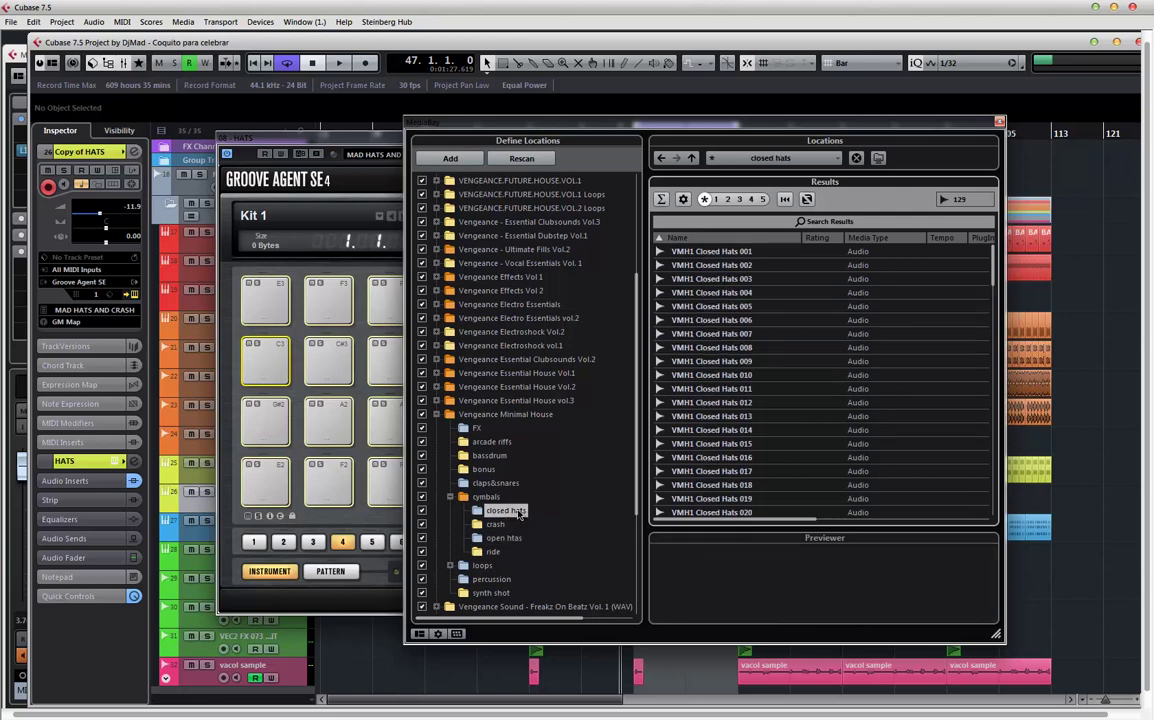
left_click(739, 293)
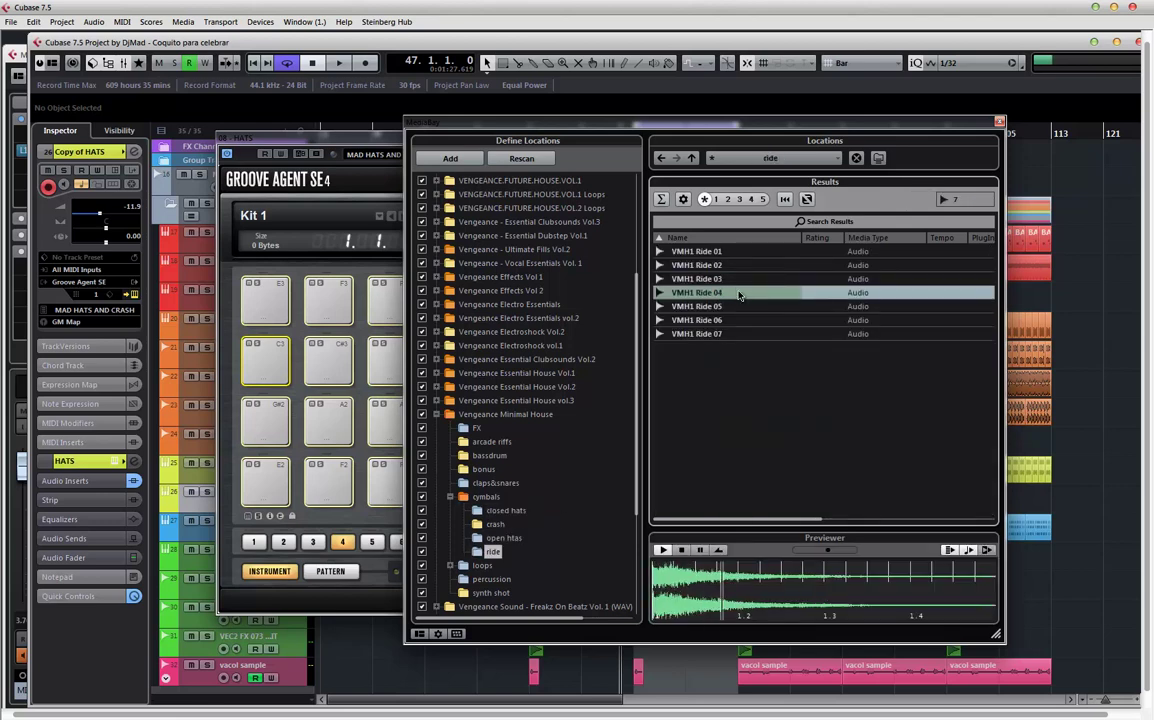
key("Down")
key("Down")
key("Down")
key("Up")
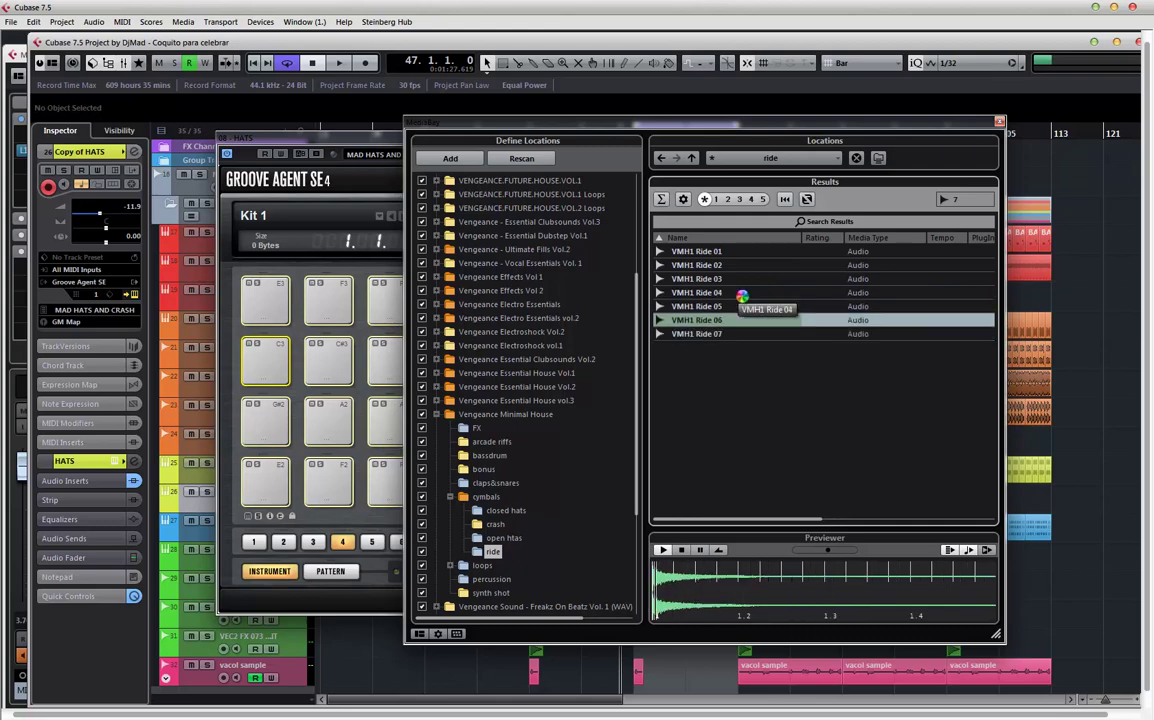
key("Up")
key("Up")
key("Up")
key("Up")
key("Up")
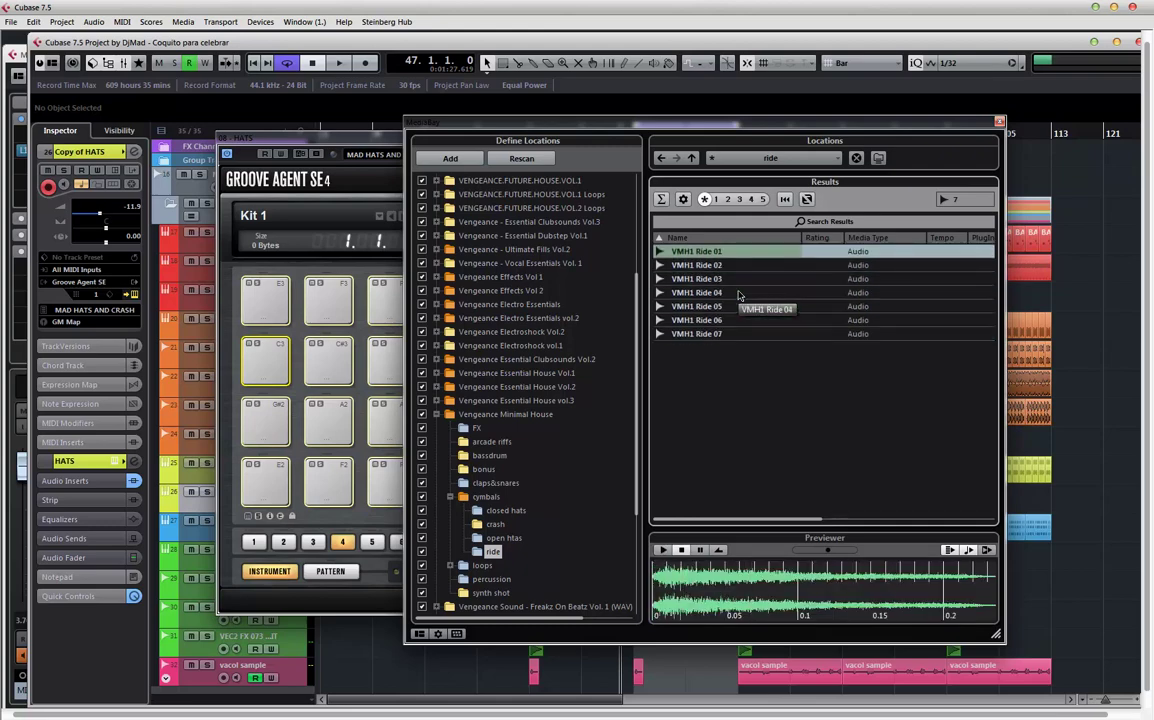
- Load VMH1 Ride 01 onto pad E3, close MediaBay and the Groove Agent window, and stop playback
left_click_drag(619, 127, 929, 139)
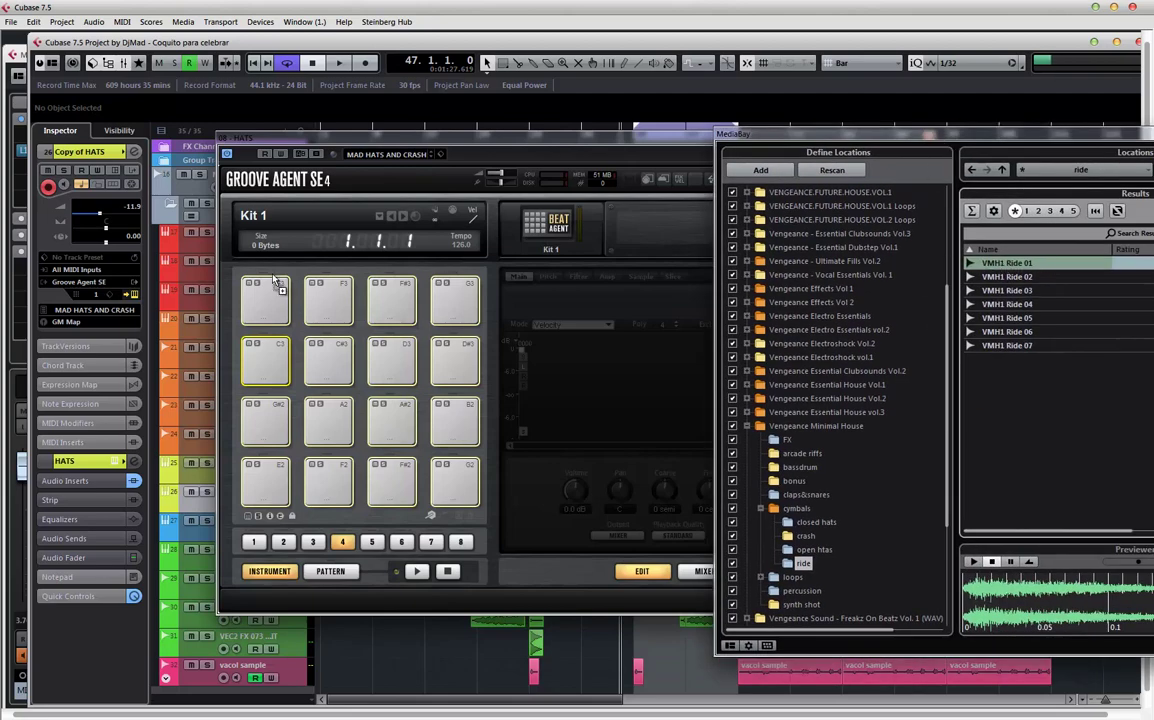
left_click_drag(278, 285, 266, 300)
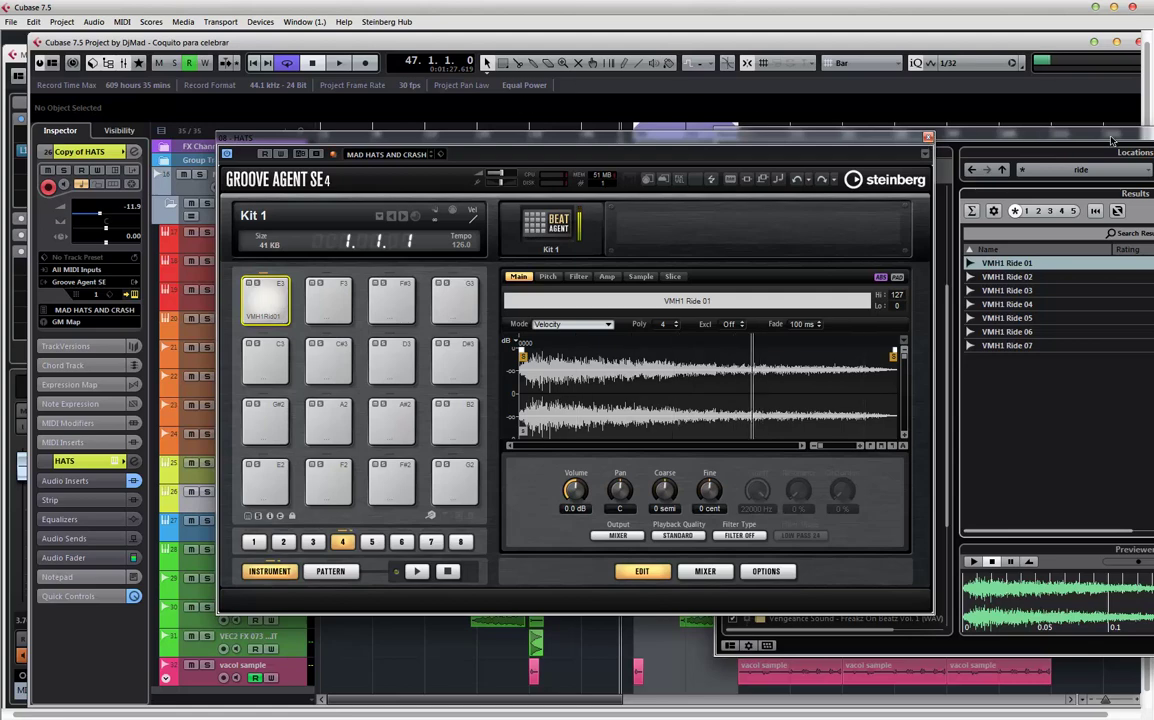
key("F5")
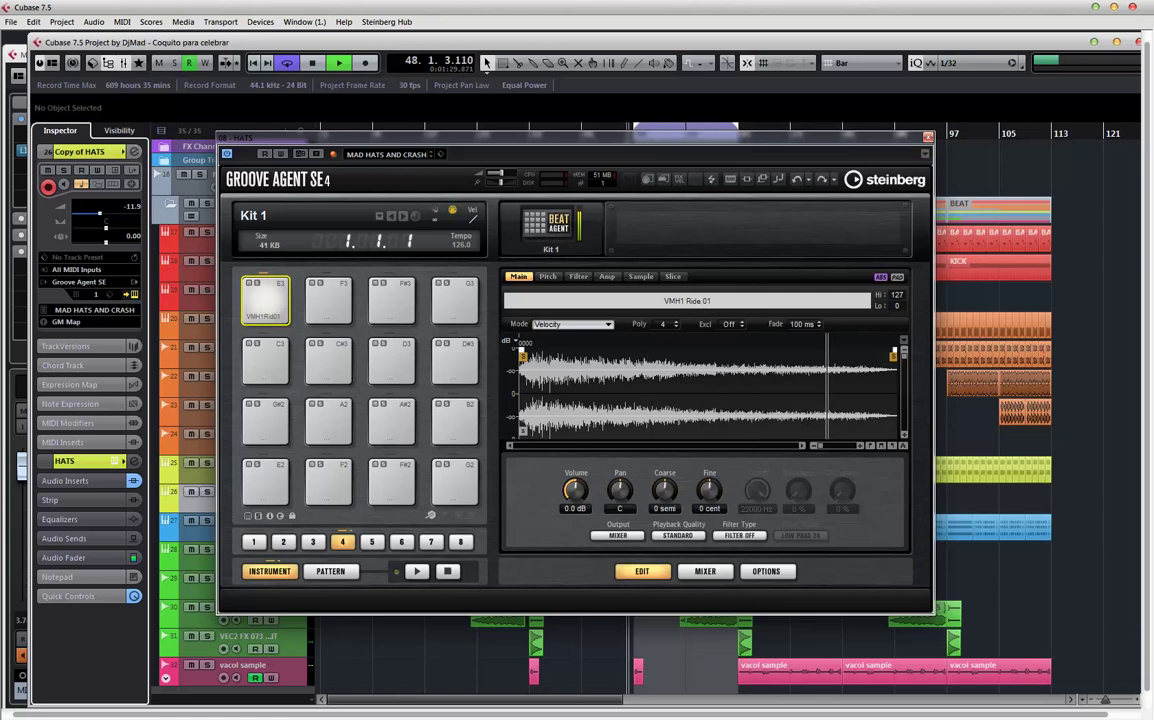
left_click(928, 138)
key("space")
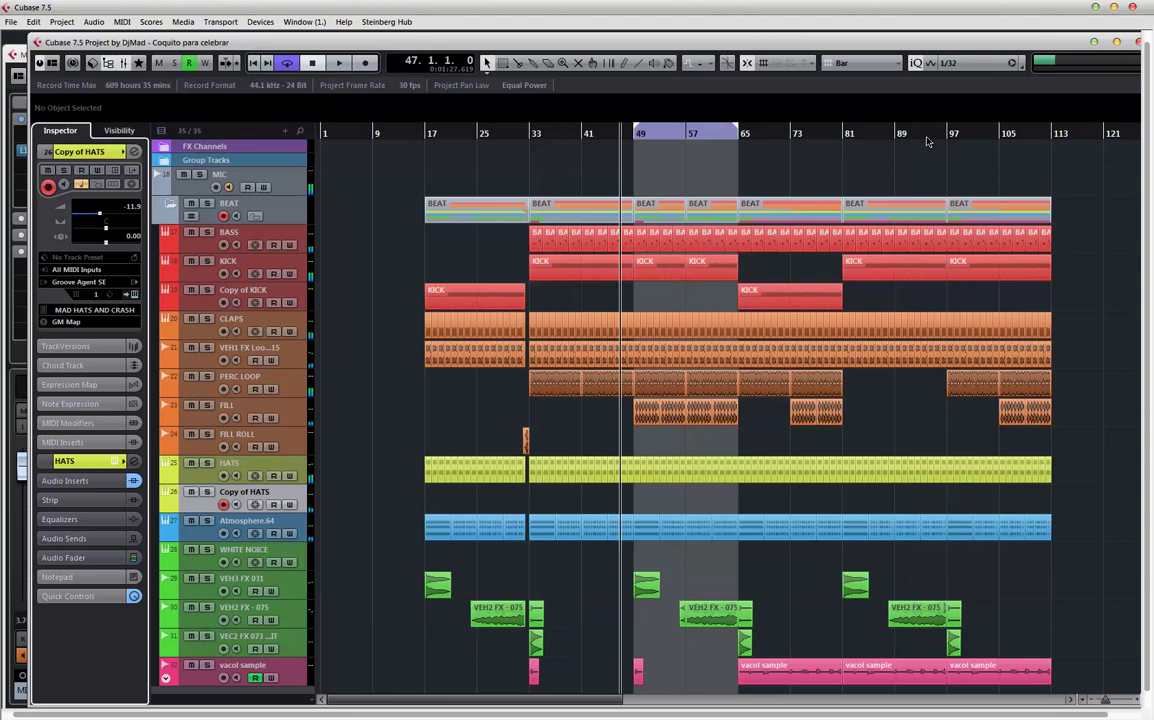
- Record a ride pattern on the Copy of HATS track from bar 47 and briefly check it in the Drum Editor
key("KP_Multiply")
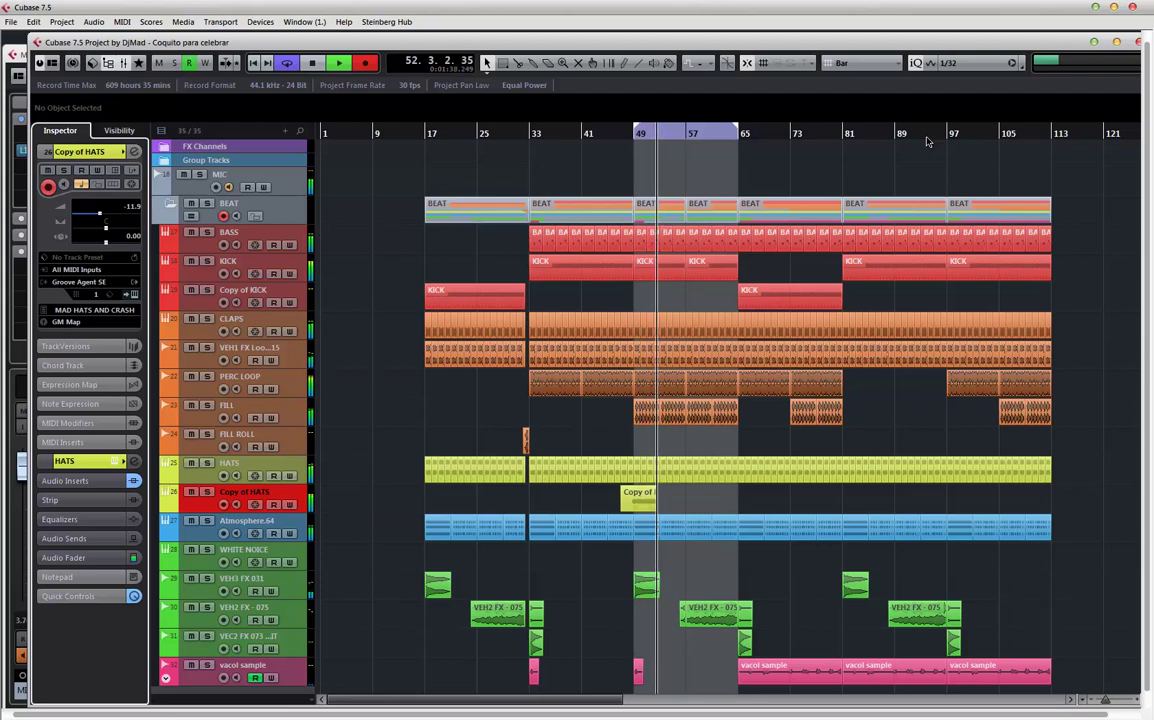
key("space")
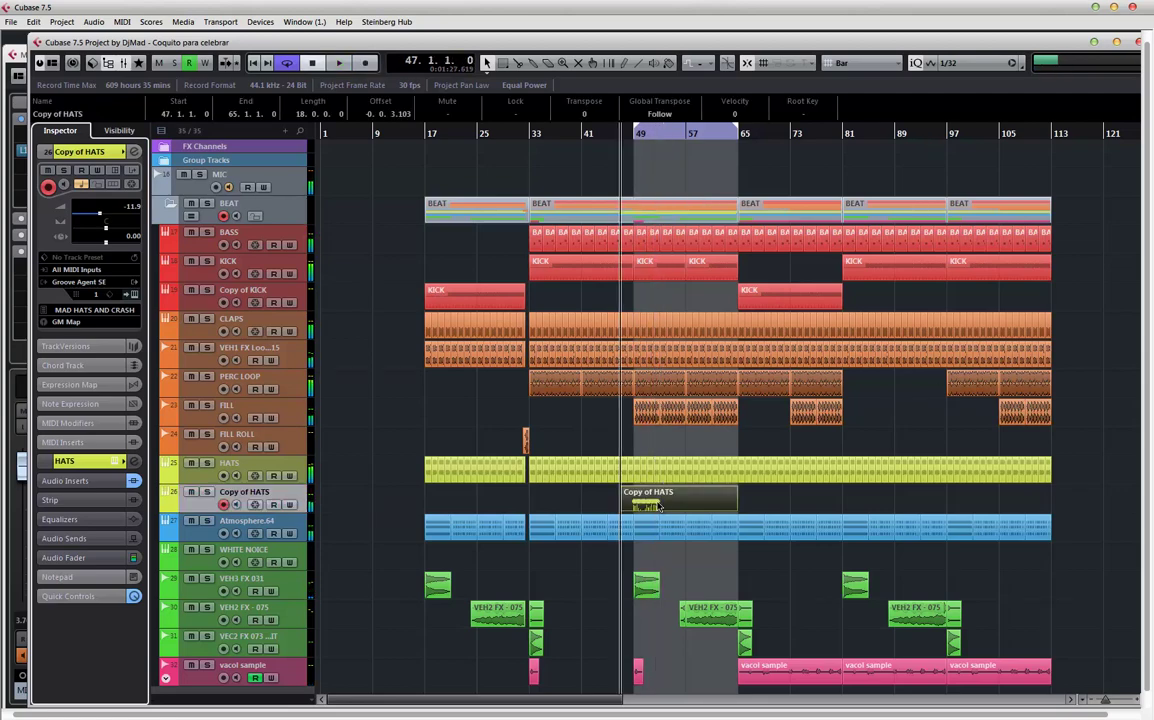
double_click(660, 508)
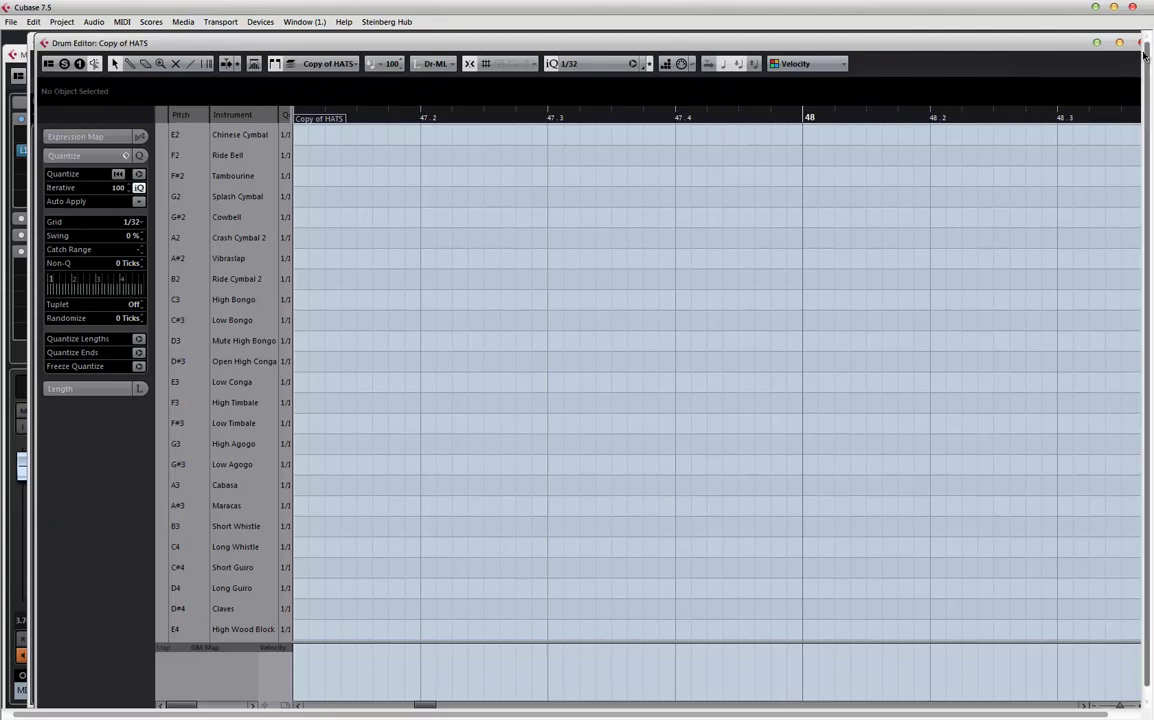
key("Return")
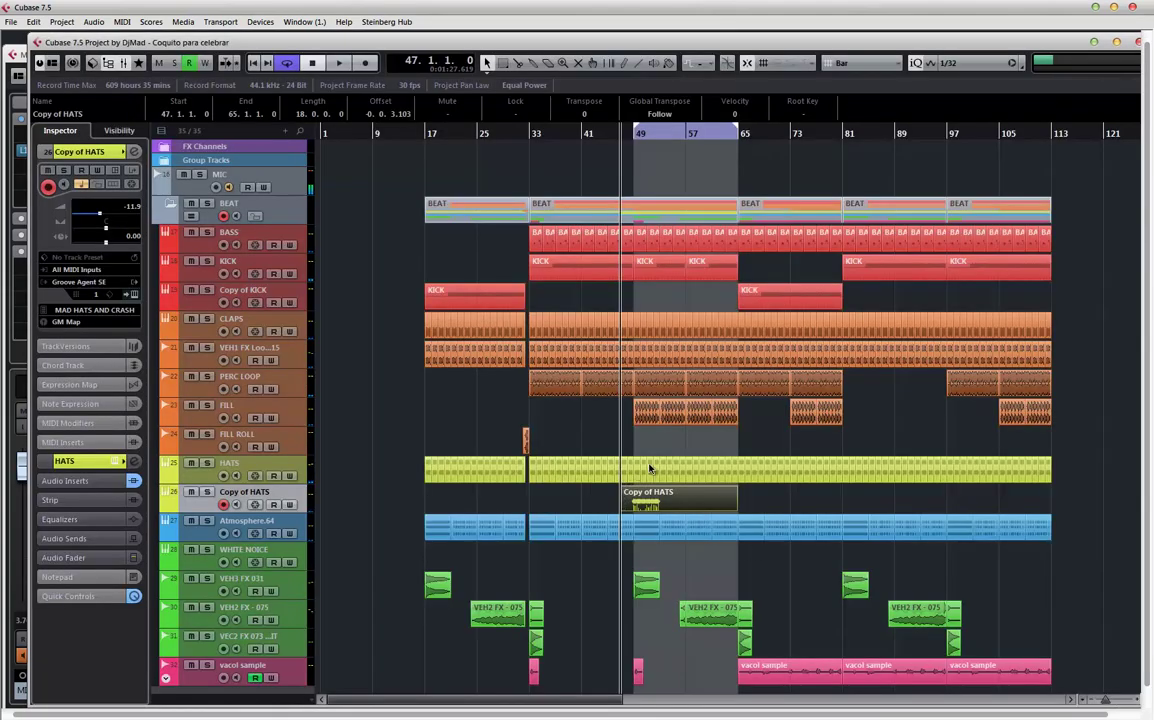
- Trim the recorded ride part to bars 49 to 53 and rename its track CYMBAL
left_click(1116, 43)
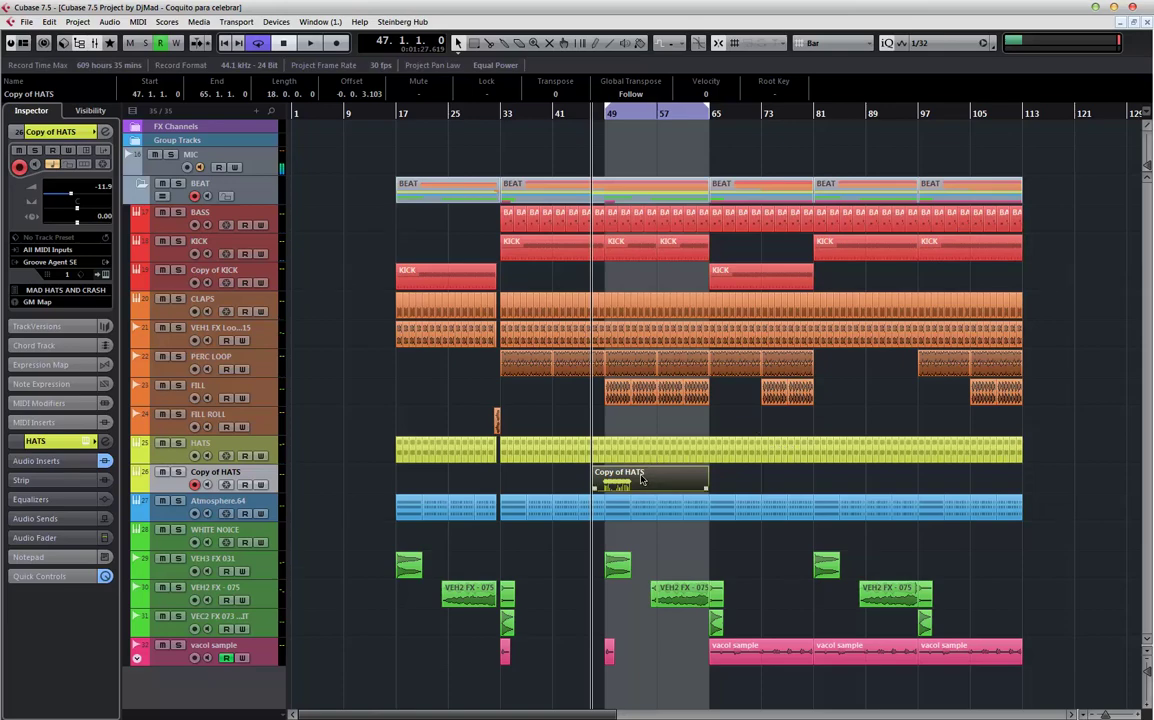
key("h")
key("h")
key("h")
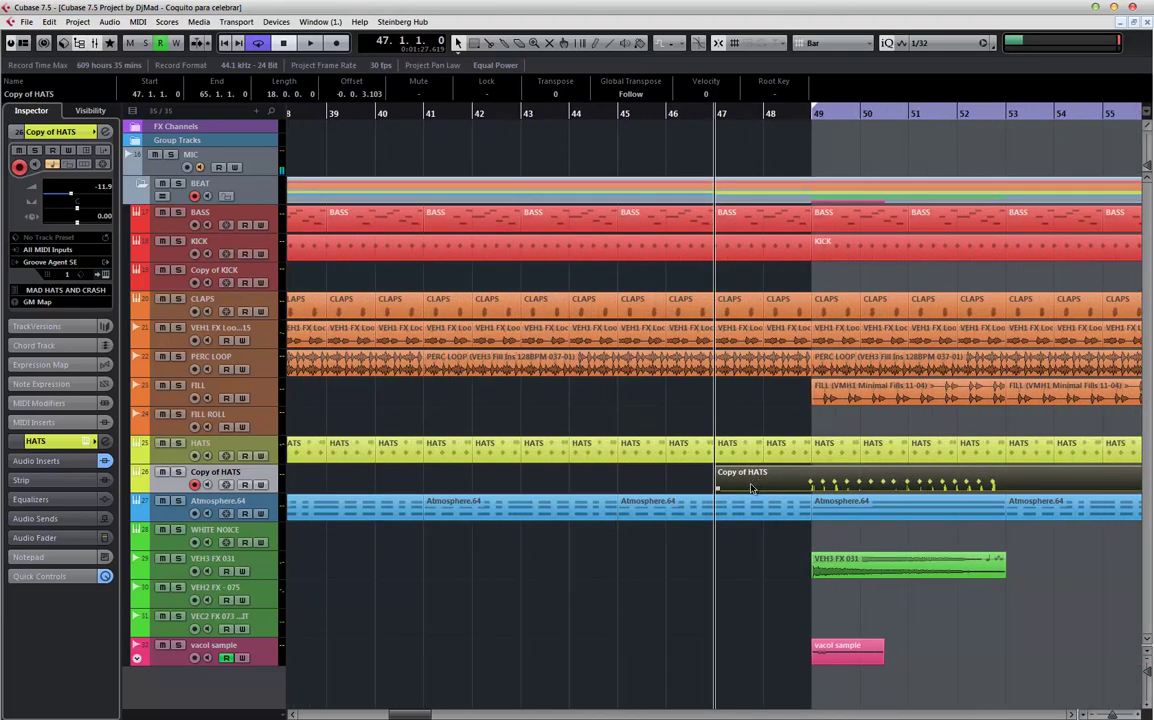
left_click_drag(717, 488, 813, 488)
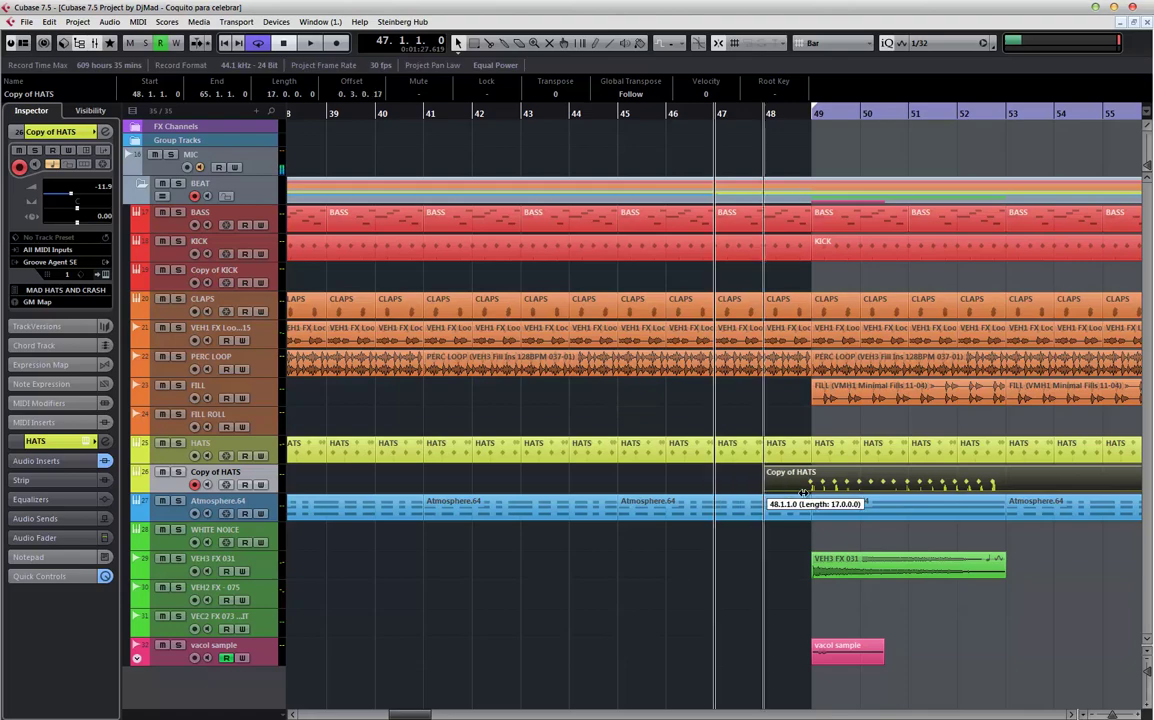
left_click(1007, 483, "alt")
key("Delete")
key("g")
key("g")
key("g")
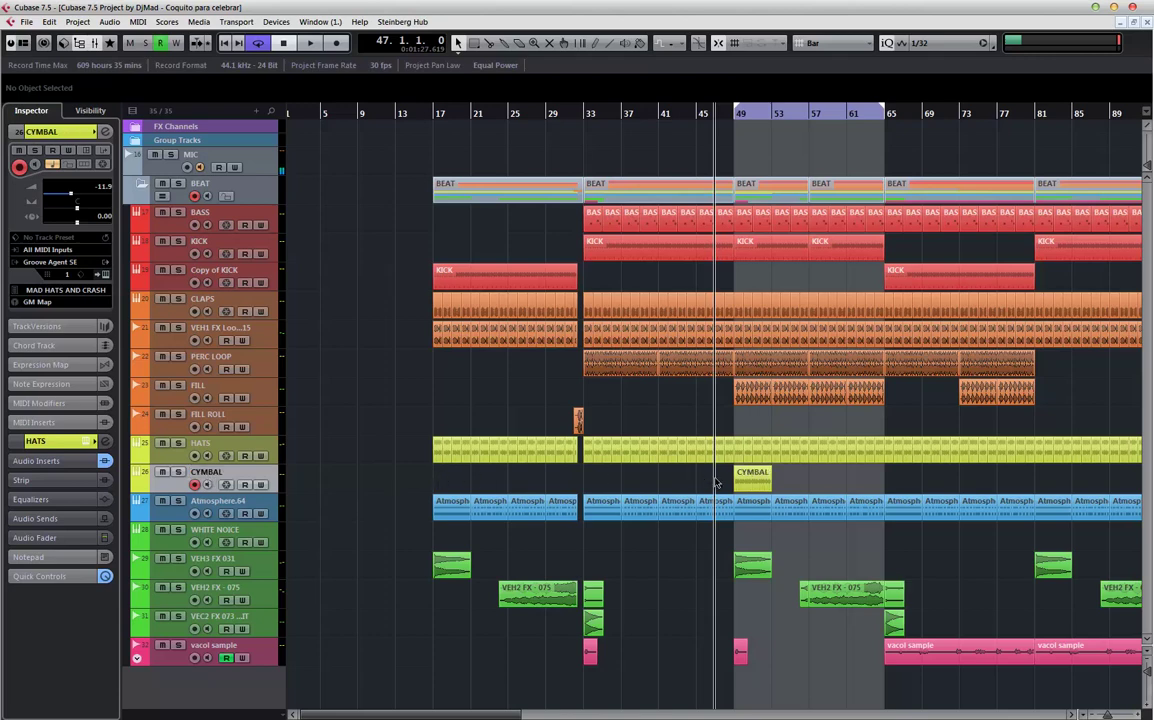
- Duplicate the CYMBAL part repeatedly to fill bars 49 to 65, and start playback to audition it
left_click(744, 483)
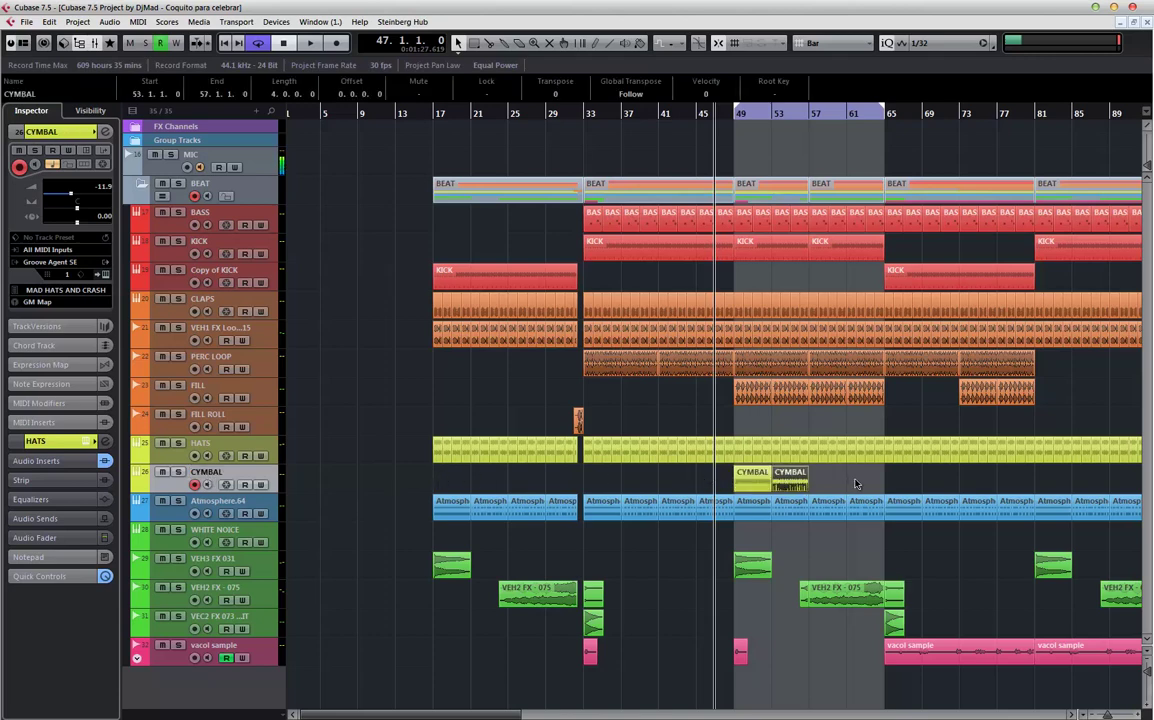
key("ctrl+d")
key("ctrl+d")
key("space")
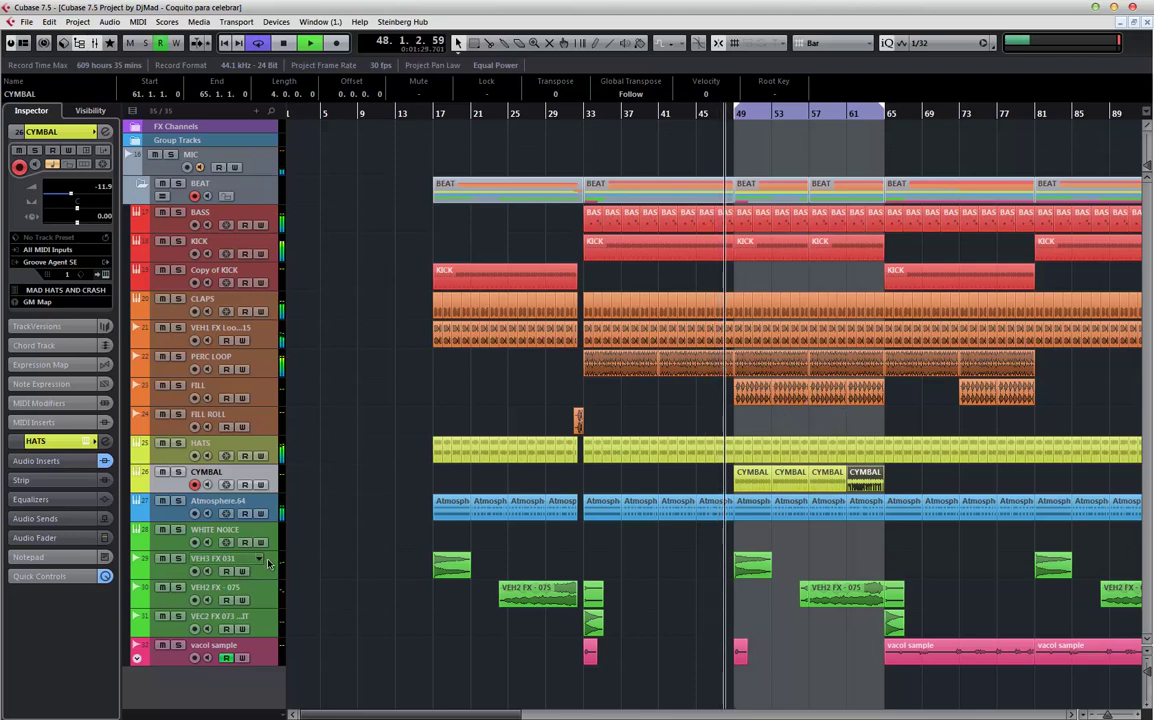
left_click(235, 566)
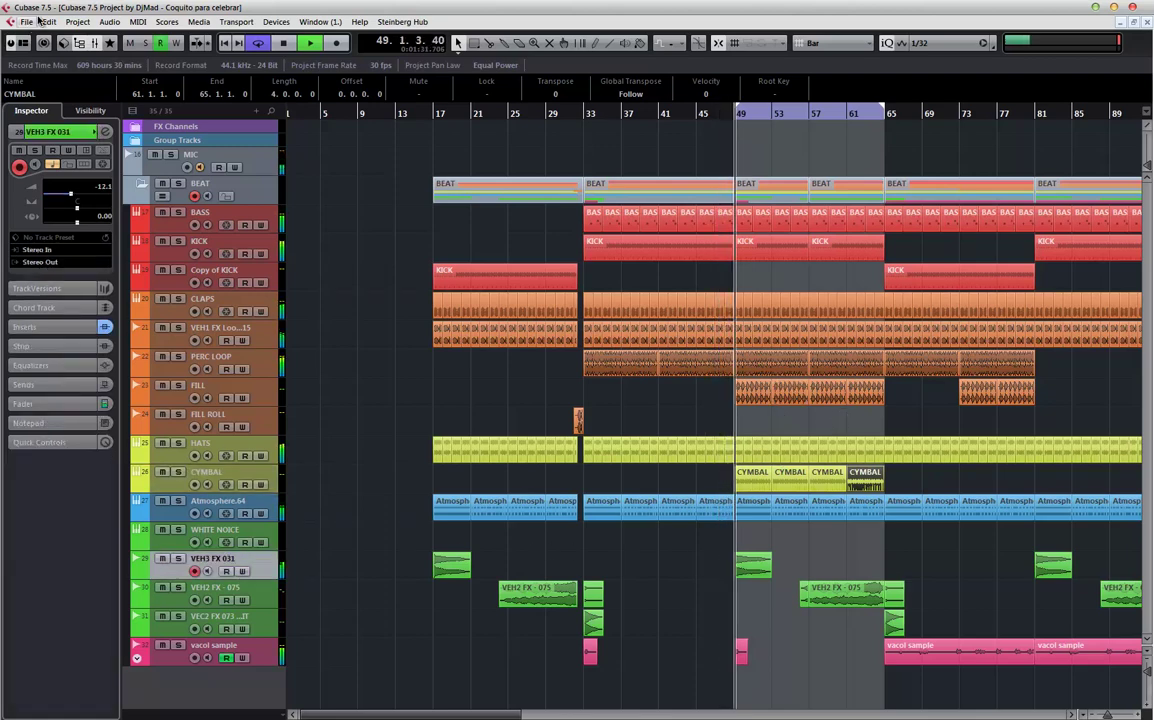
- Restore the project window from full size and set the quantize value to 1/8 in the Drum Editor of the bar 49 CYMBAL part
left_click(1134, 22)
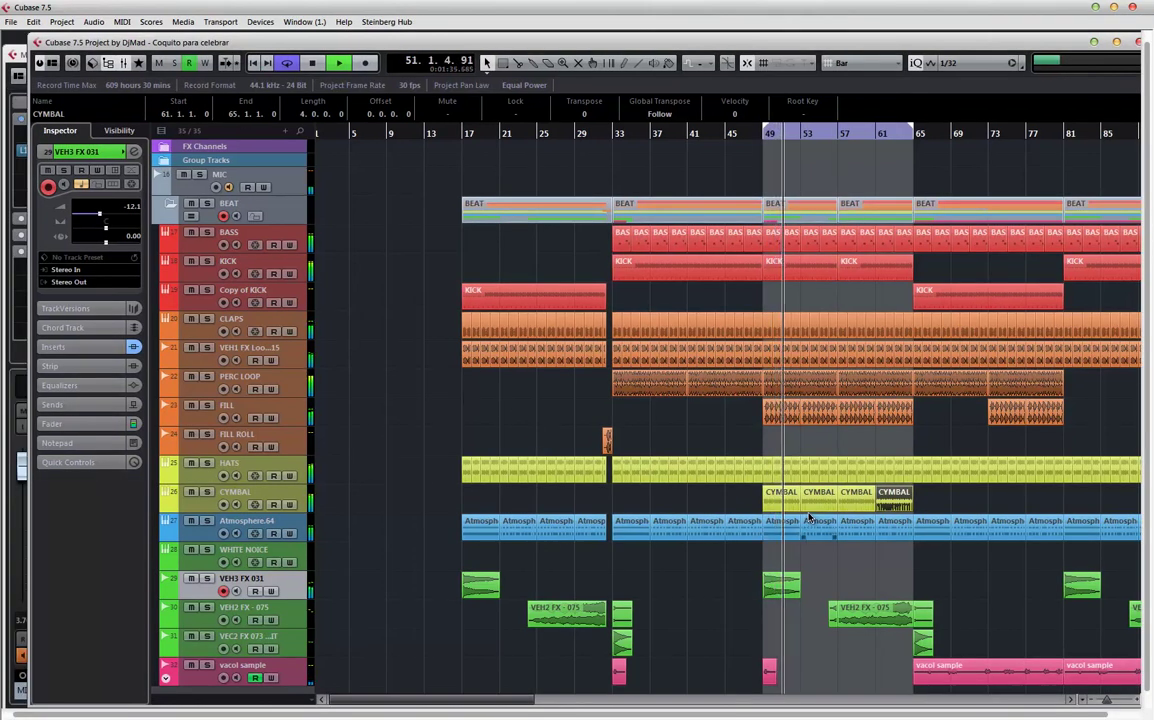
key("space")
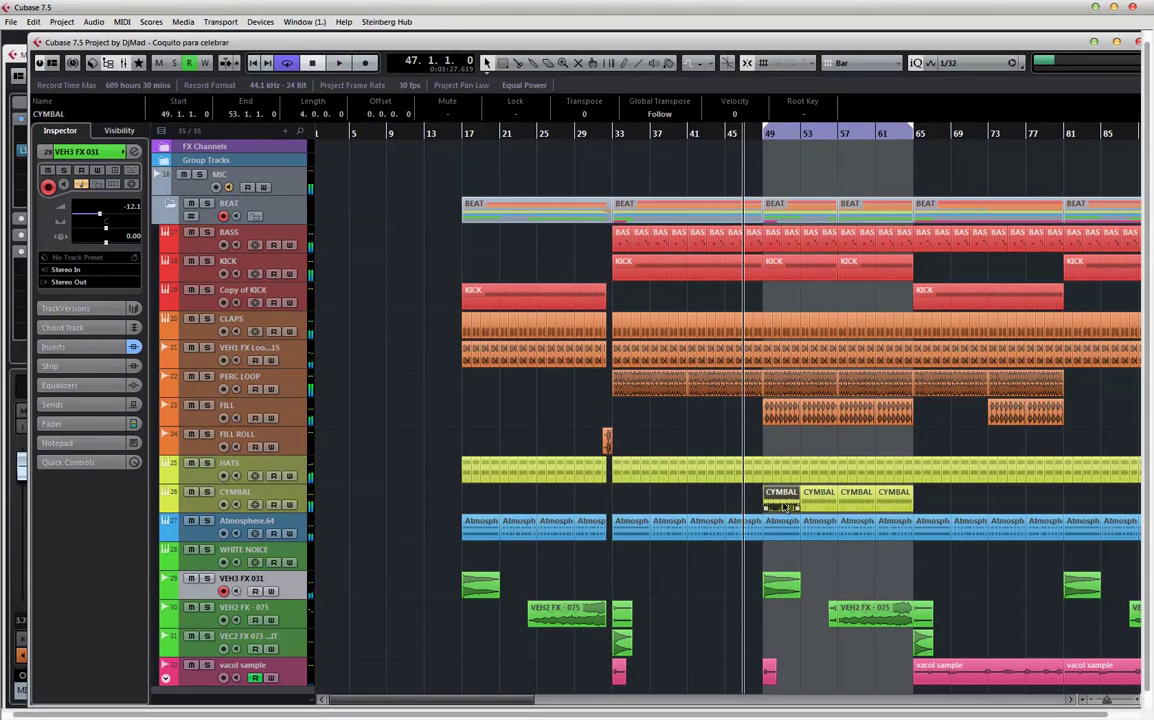
double_click(785, 507)
left_click(610, 63)
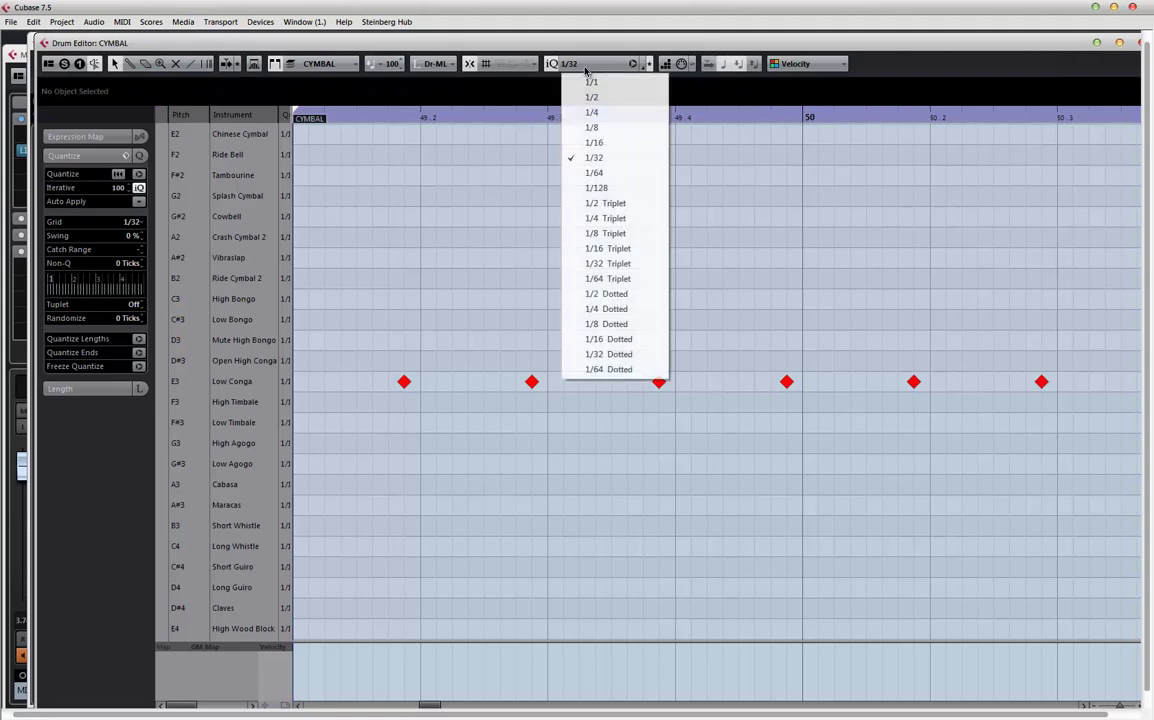
left_click(596, 128)
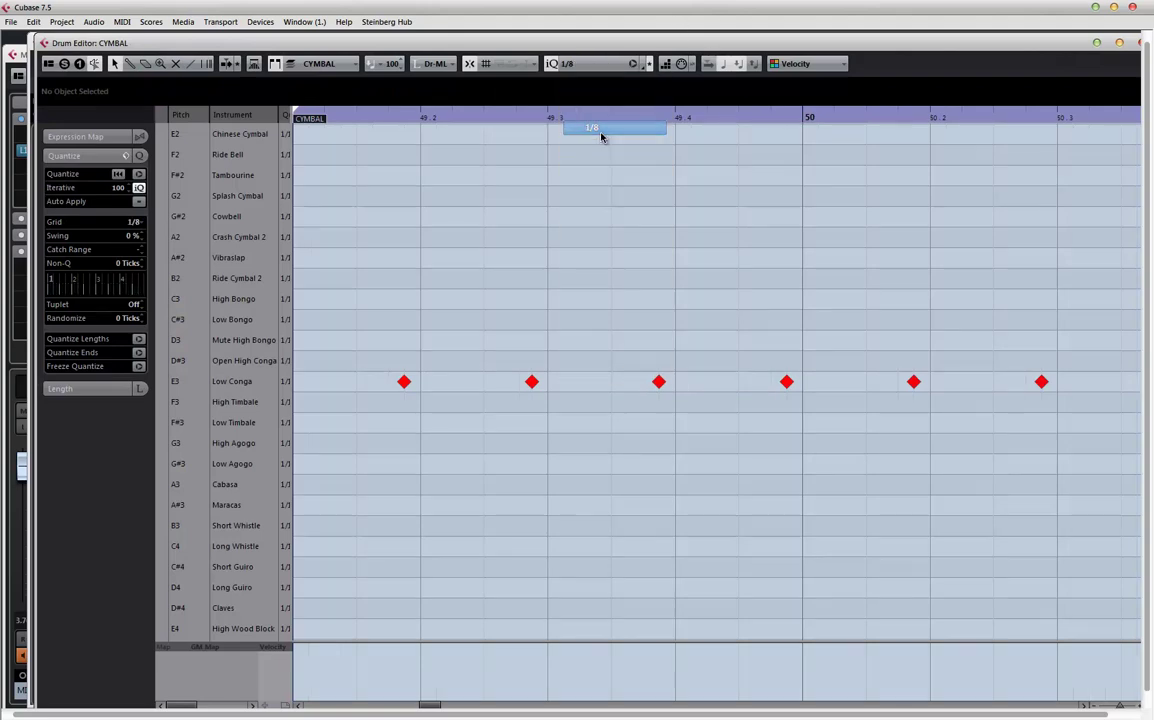
left_click(1141, 44)
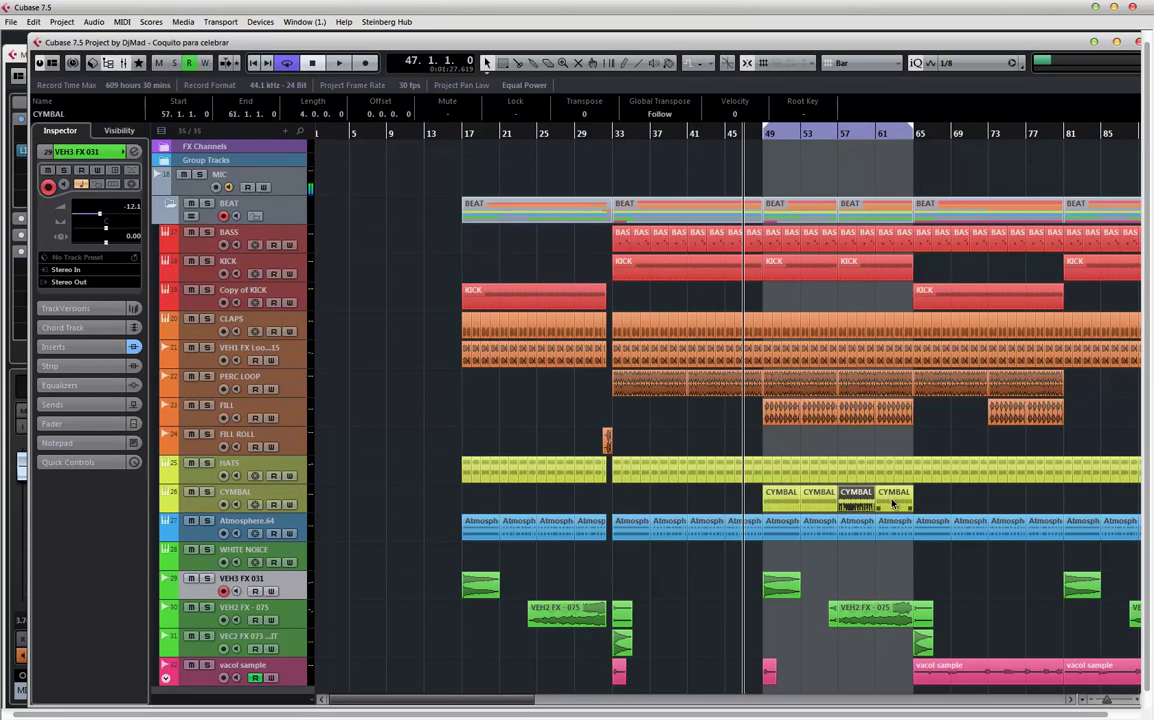
- During playback, open the CYMBAL channel settings from the MixConsole, enable the low cut and reduce the high EQ band
key("space")
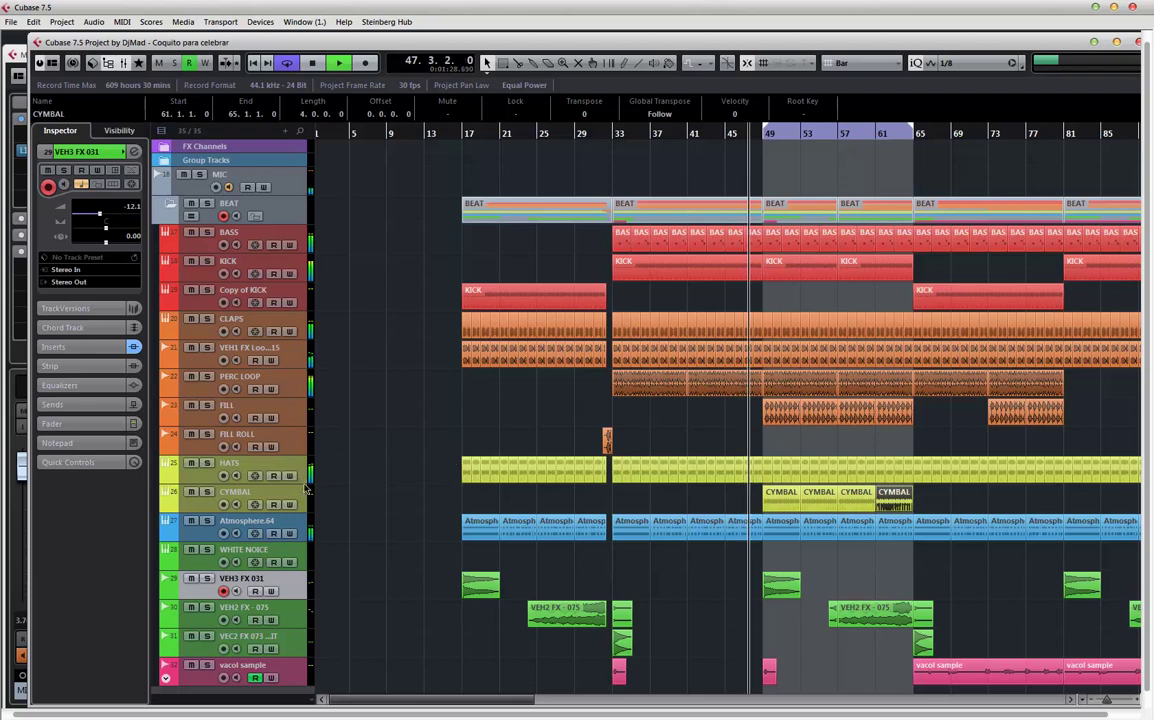
key("F3")
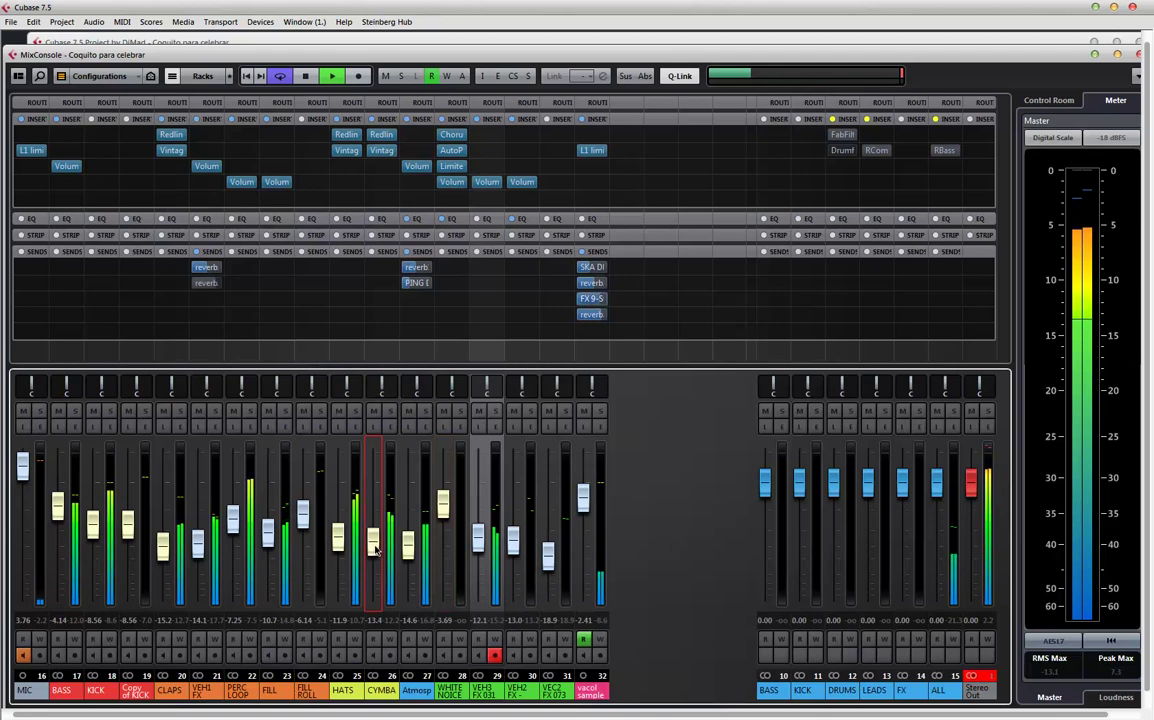
left_click(389, 692)
left_click(394, 432)
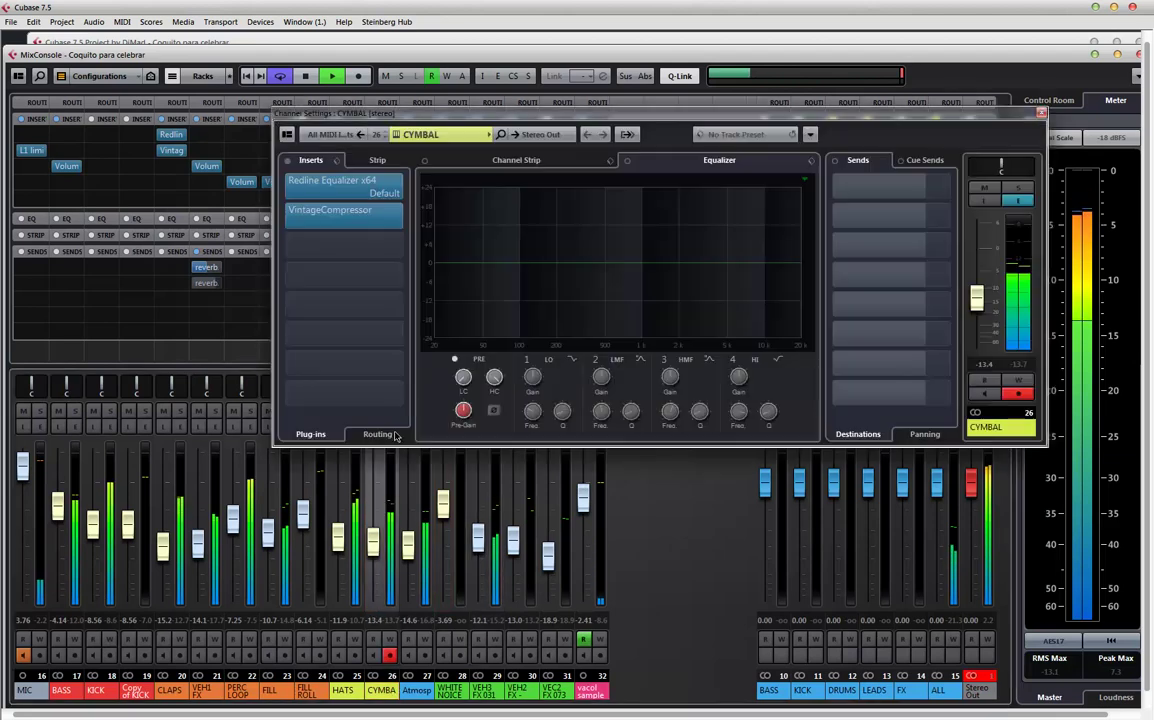
left_click_drag(465, 380, 460, 347)
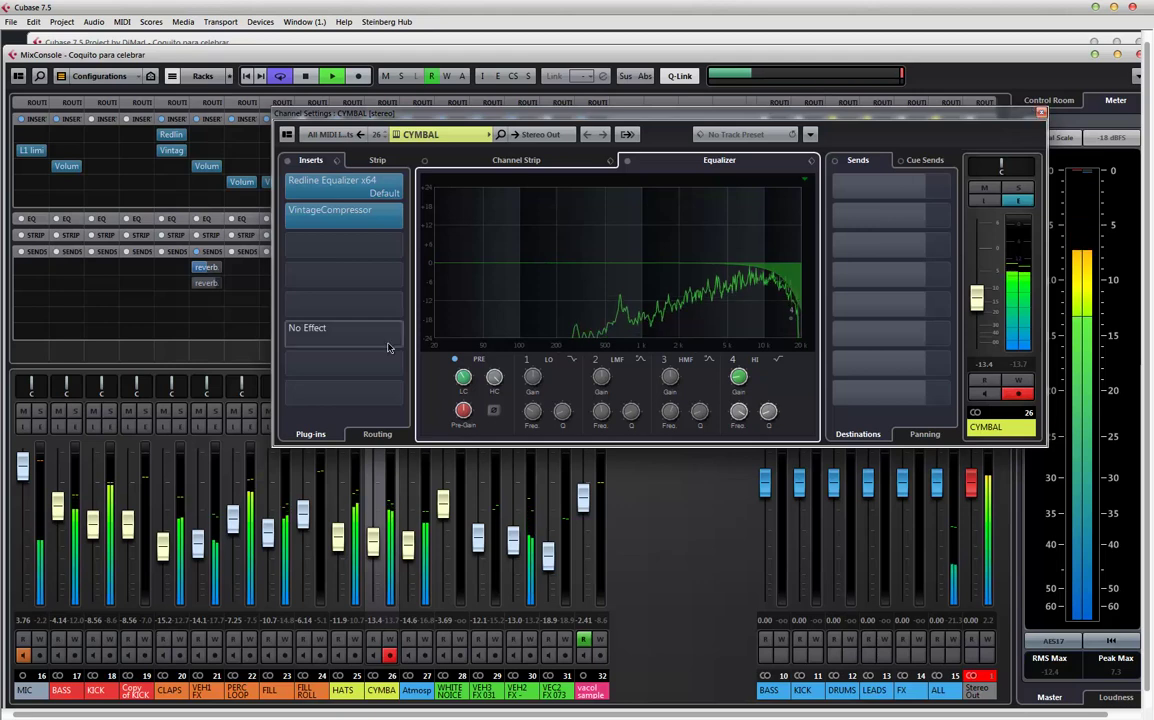
- Remove the VintageCompressor and Redline Equalizer inserts from the CYMBAL channel and close its channel settings
left_click(340, 214)
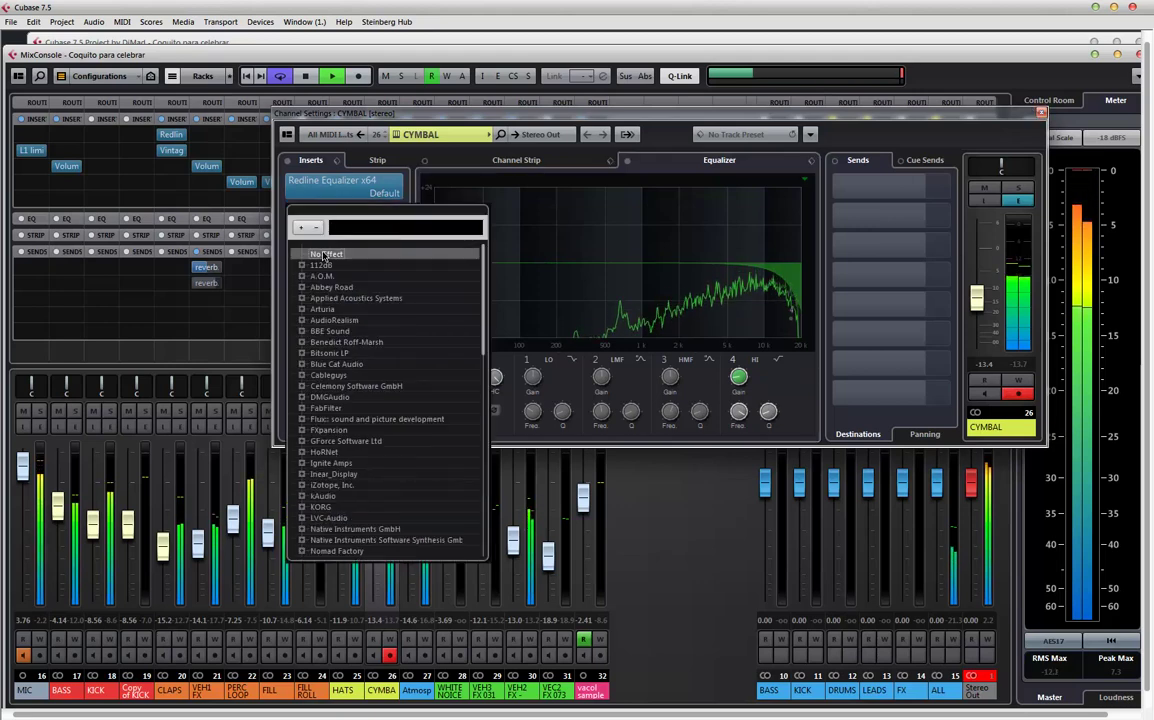
left_click(325, 255)
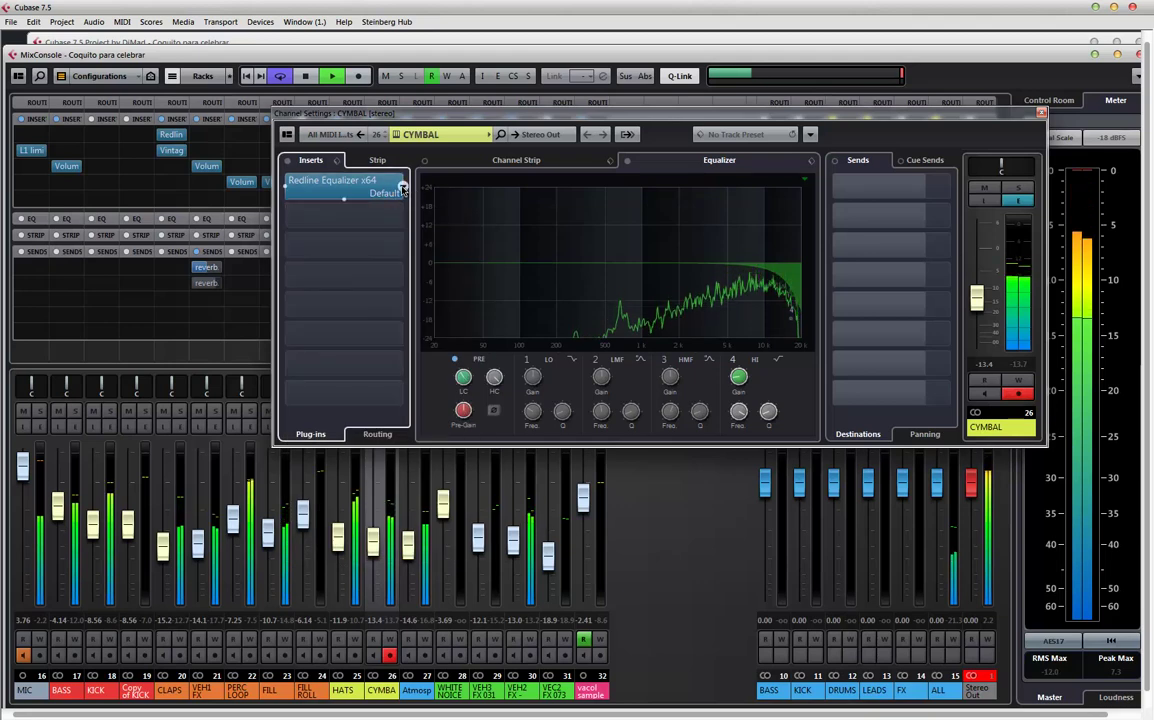
left_click(403, 189)
left_click(320, 225)
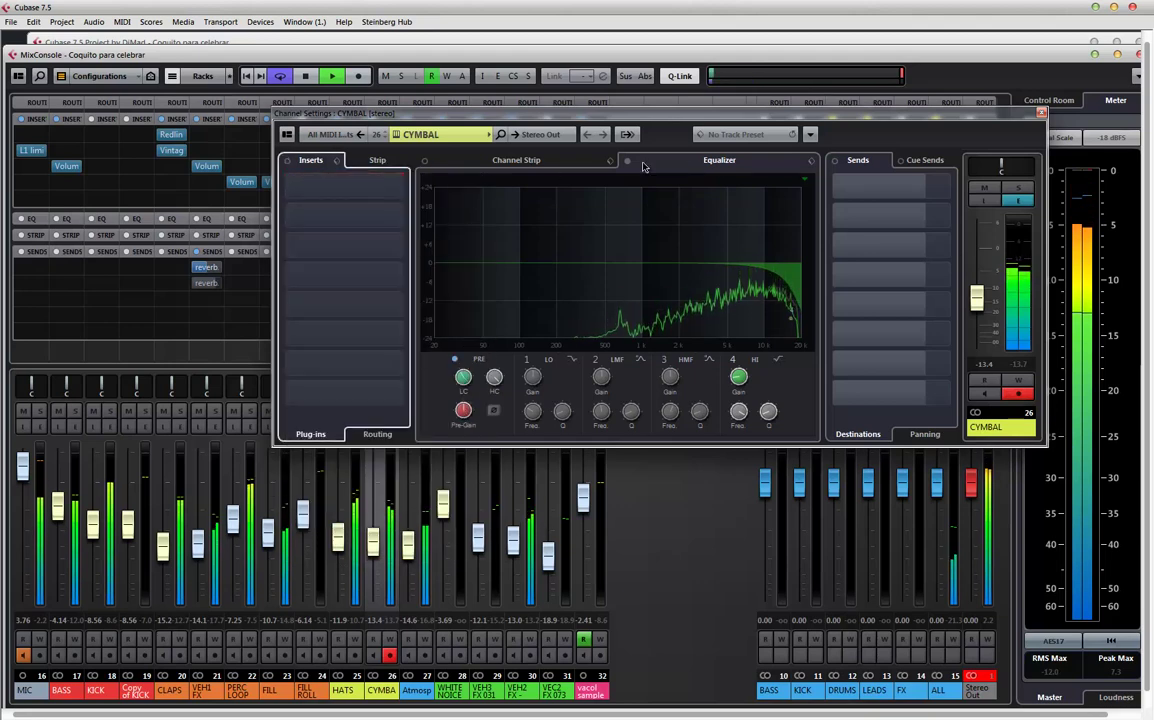
left_click(1041, 114)
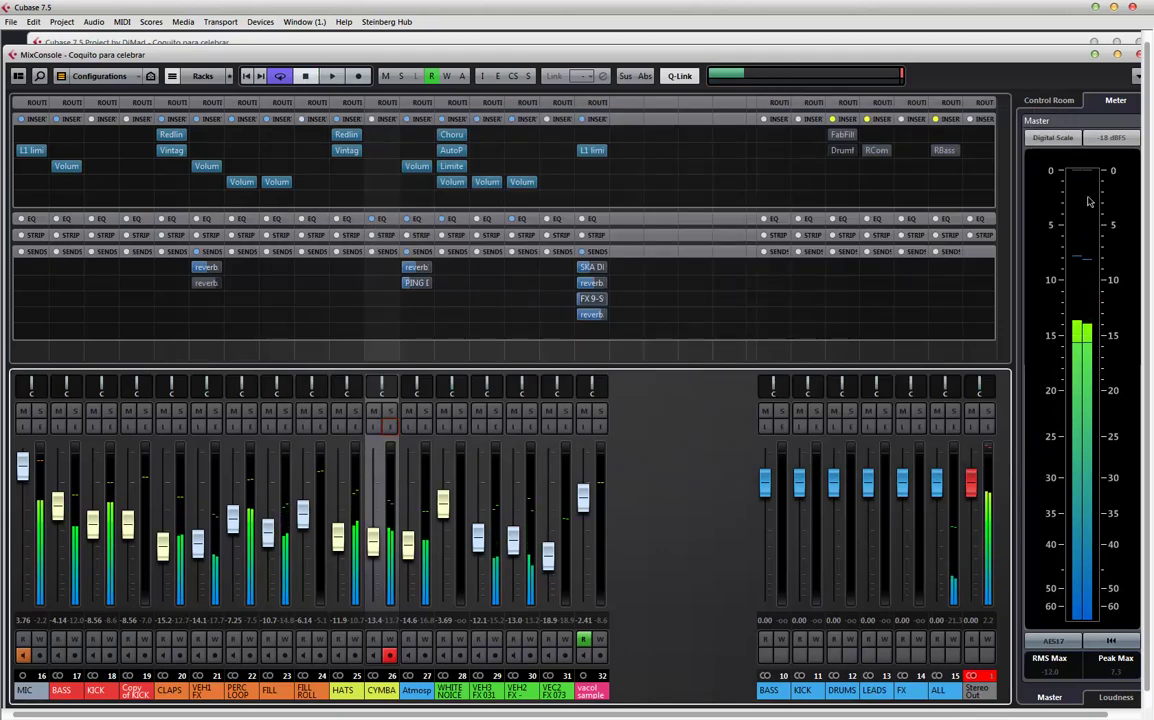
- Audition the cymbal in the mix from bar 47 and return to the project window
key("space")
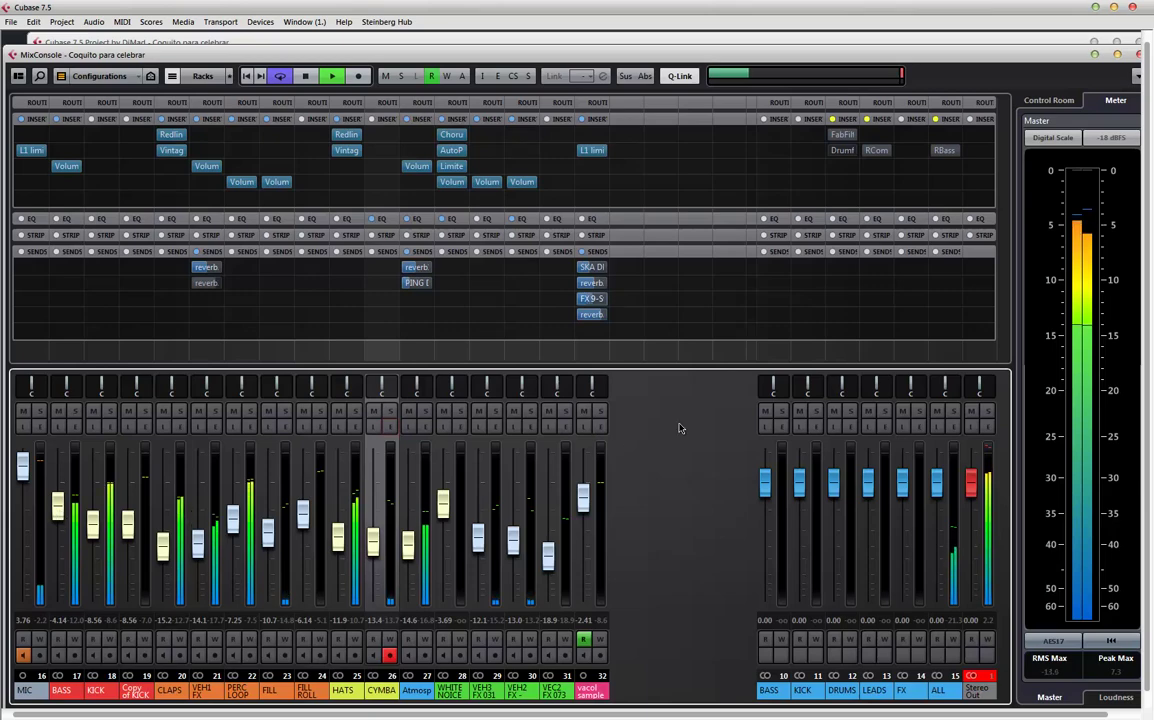
left_click(605, 40)
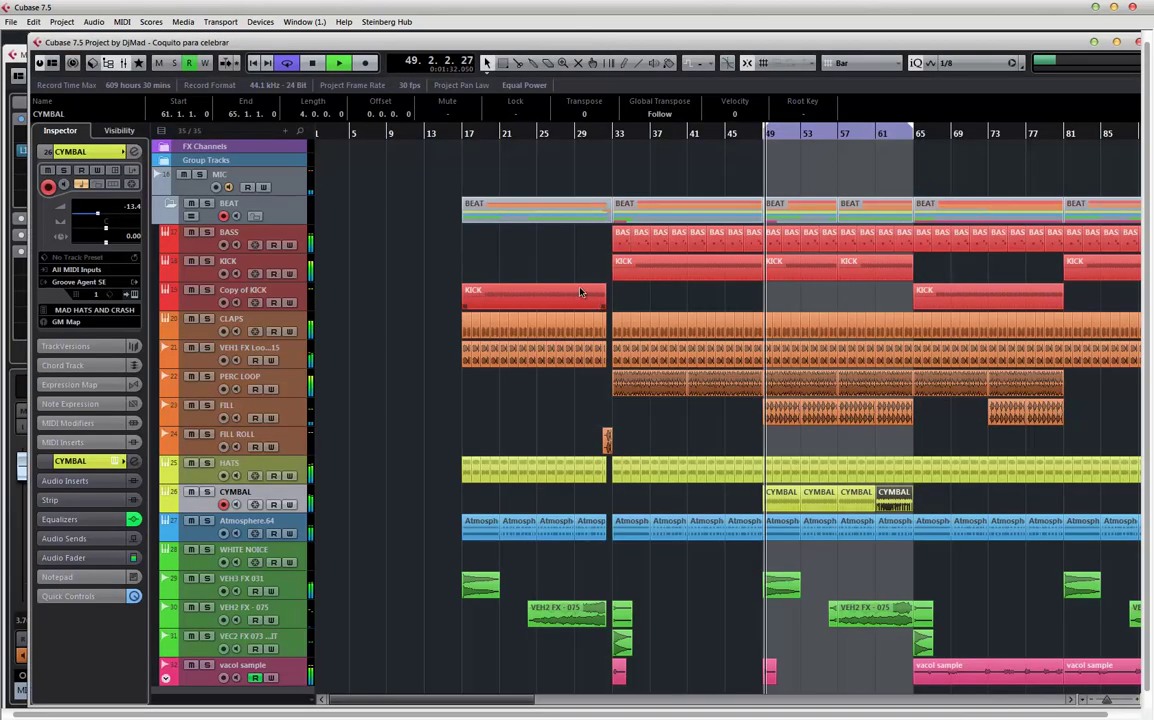
key("space")
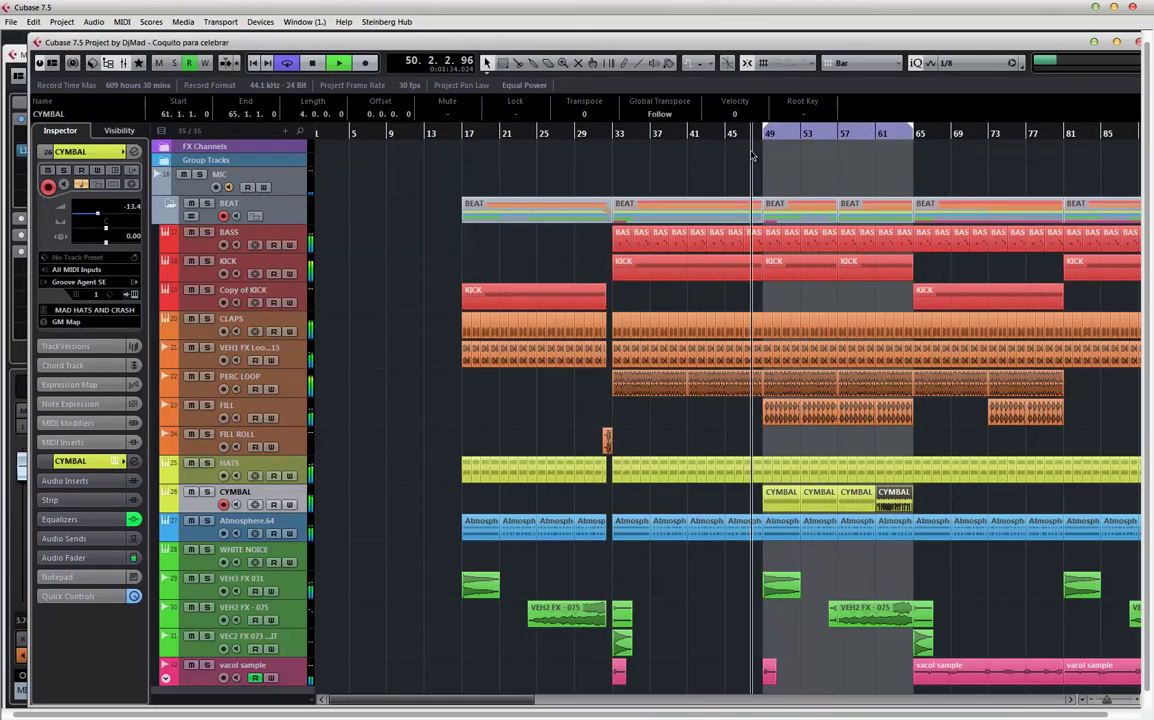
- Copy the FILL ROLL event from bar 32 to bar 48 on the same track
key("h")
key("h")
key("h")
scroll(909, 522, "left", 10)
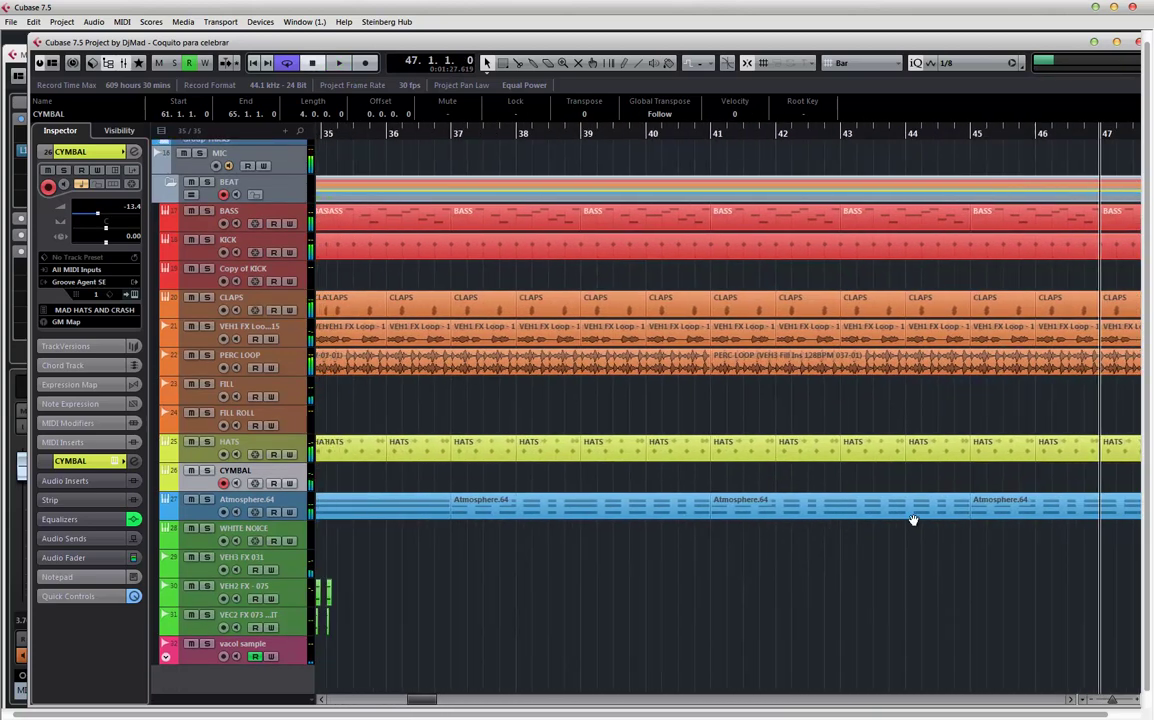
scroll(838, 551, "left", 5)
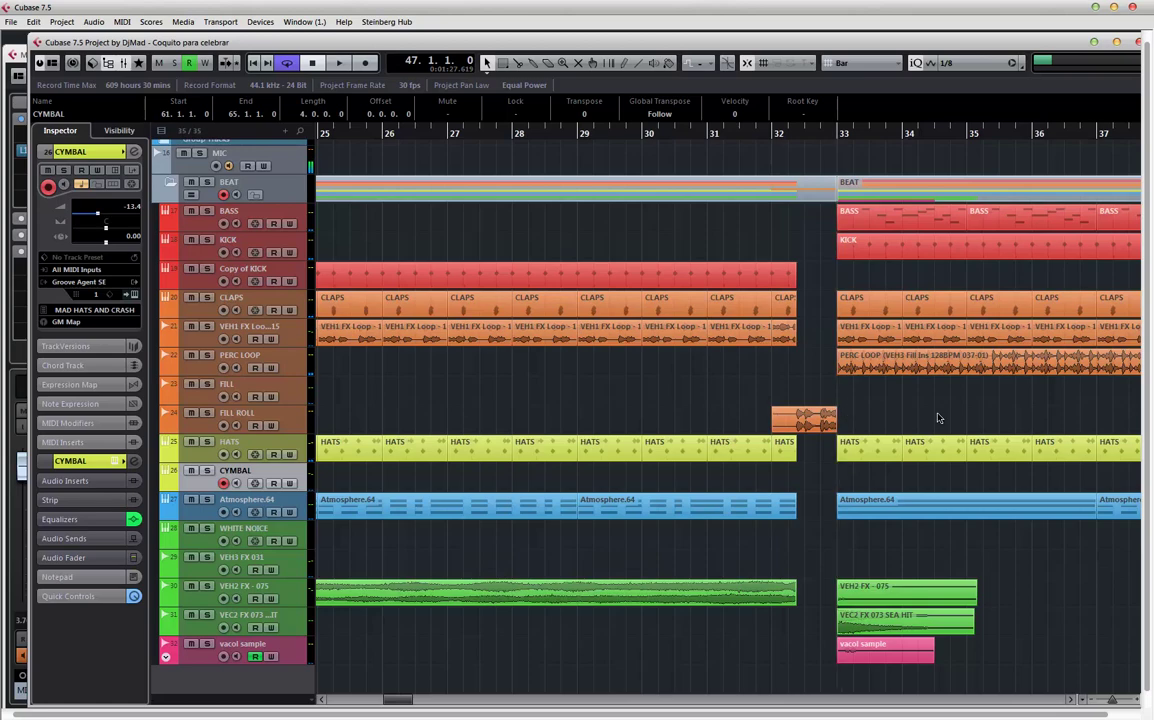
key("g")
key("g")
key("g")
key("g")
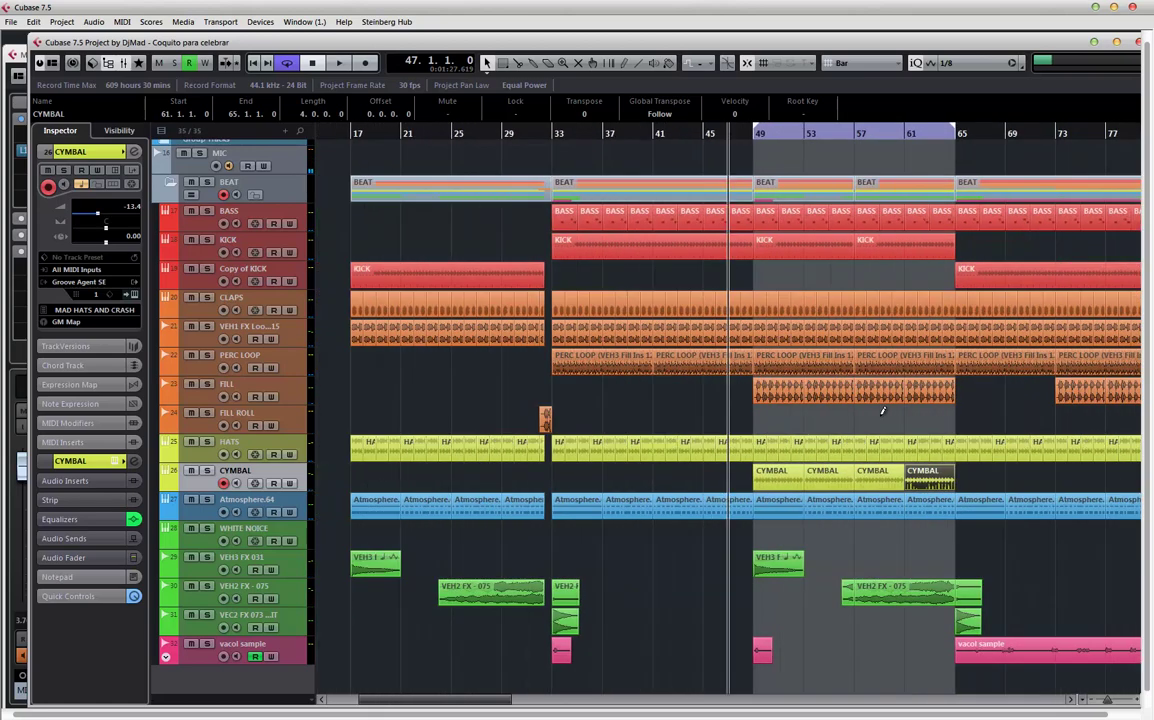
left_click_drag(546, 416, 747, 424)
- Set the grid type to Beat and trim the start of the copied FILL ROLL event to beat 4 of bar 48
key("h")
key("h")
key("h")
key("h")
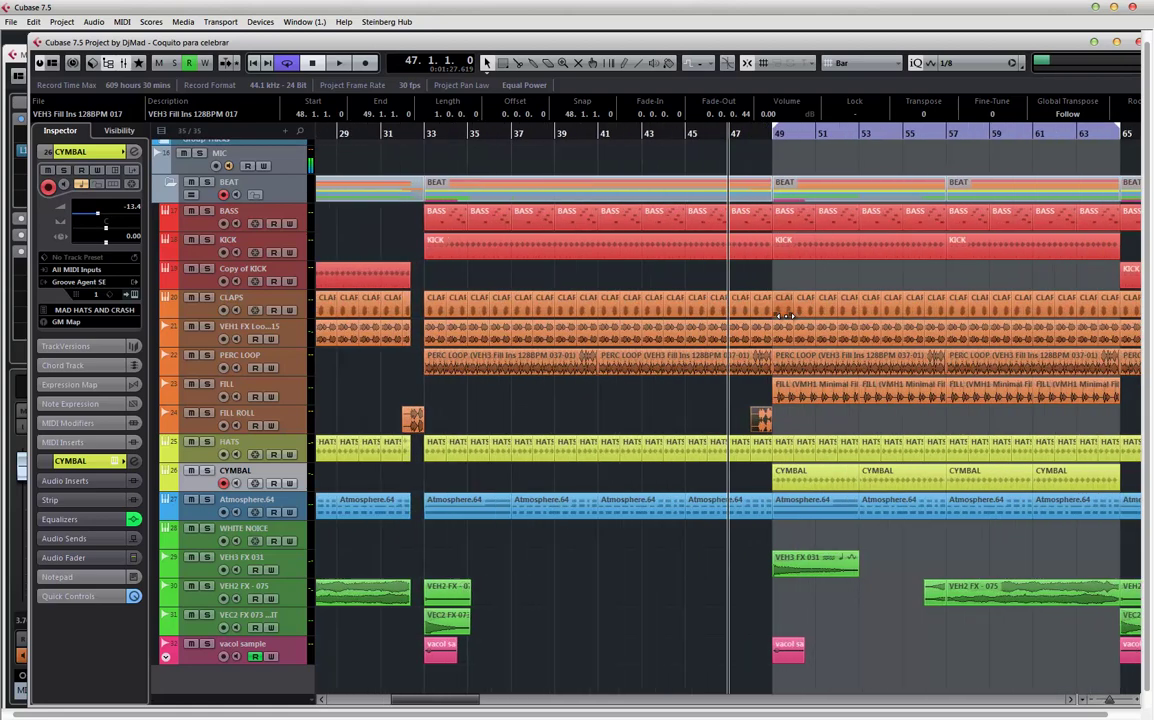
key("space")
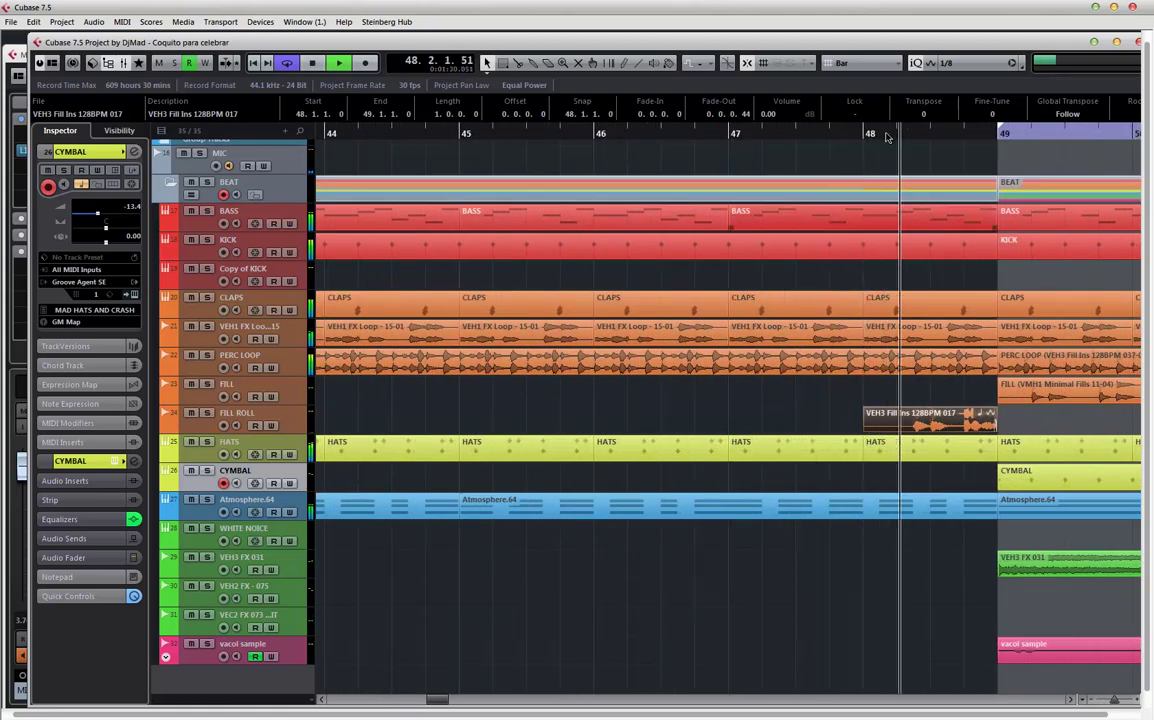
left_click(845, 63)
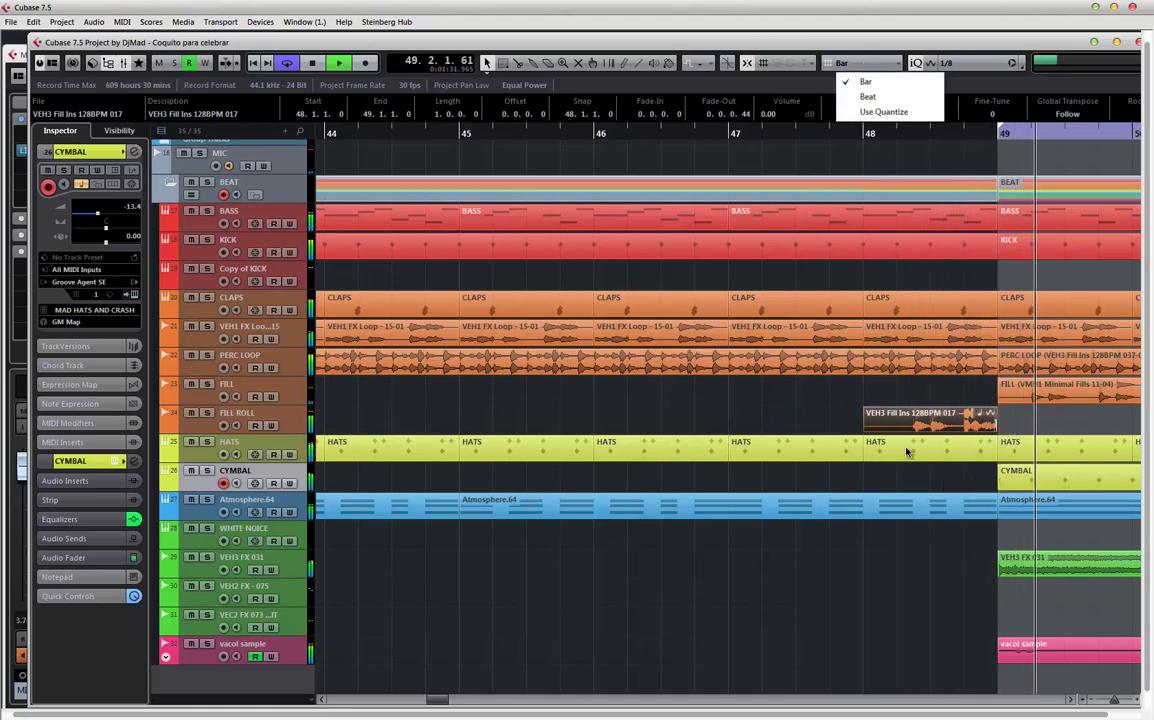
left_click(867, 98)
left_click_drag(868, 428, 877, 221)
- Shorten the BASS, KICK, CLAPS, VEH1 FX loop, PERC LOOP, HATS and Atmosphere parts before bar 49 to end at 48.4
left_click_drag(993, 255, 963, 256)
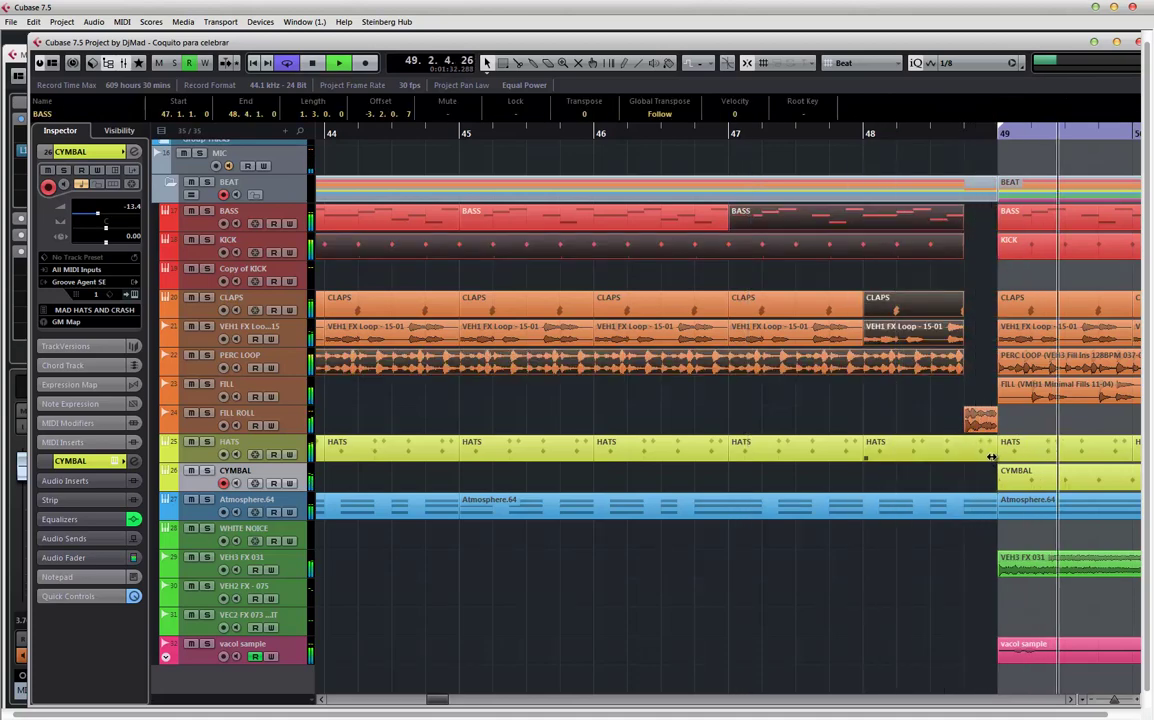
left_click_drag(992, 457, 964, 458)
left_click_drag(996, 514, 969, 533)
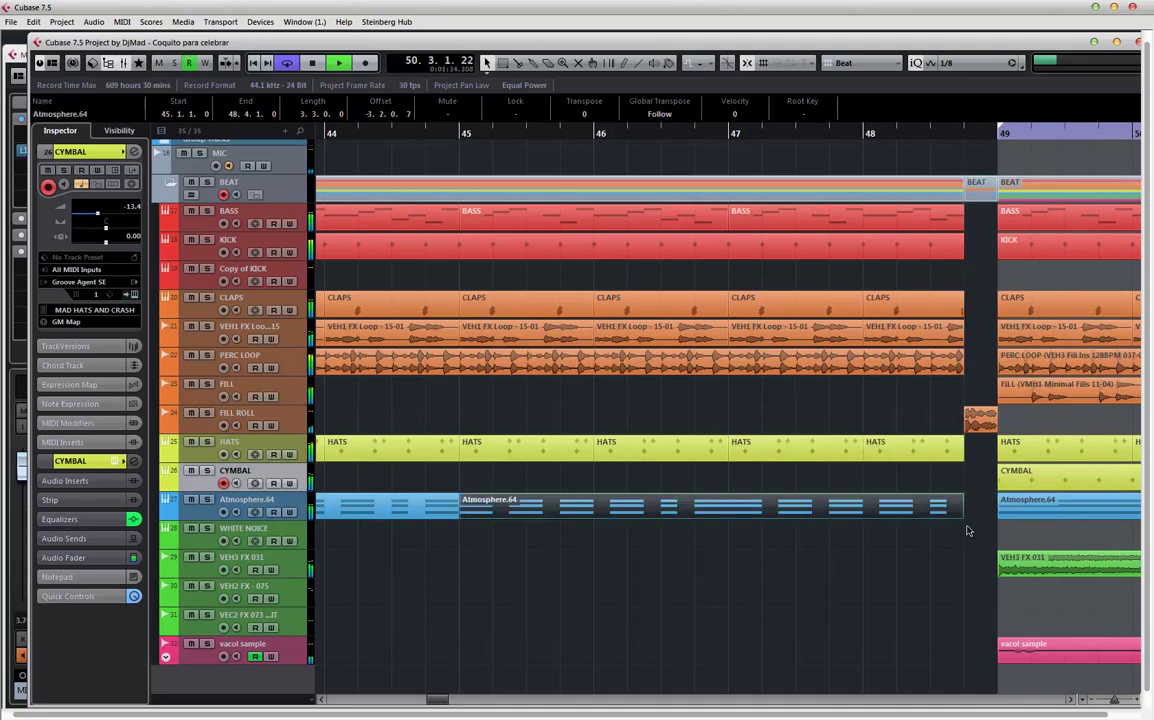
key("g")
key("g")
key("g")
key("g")
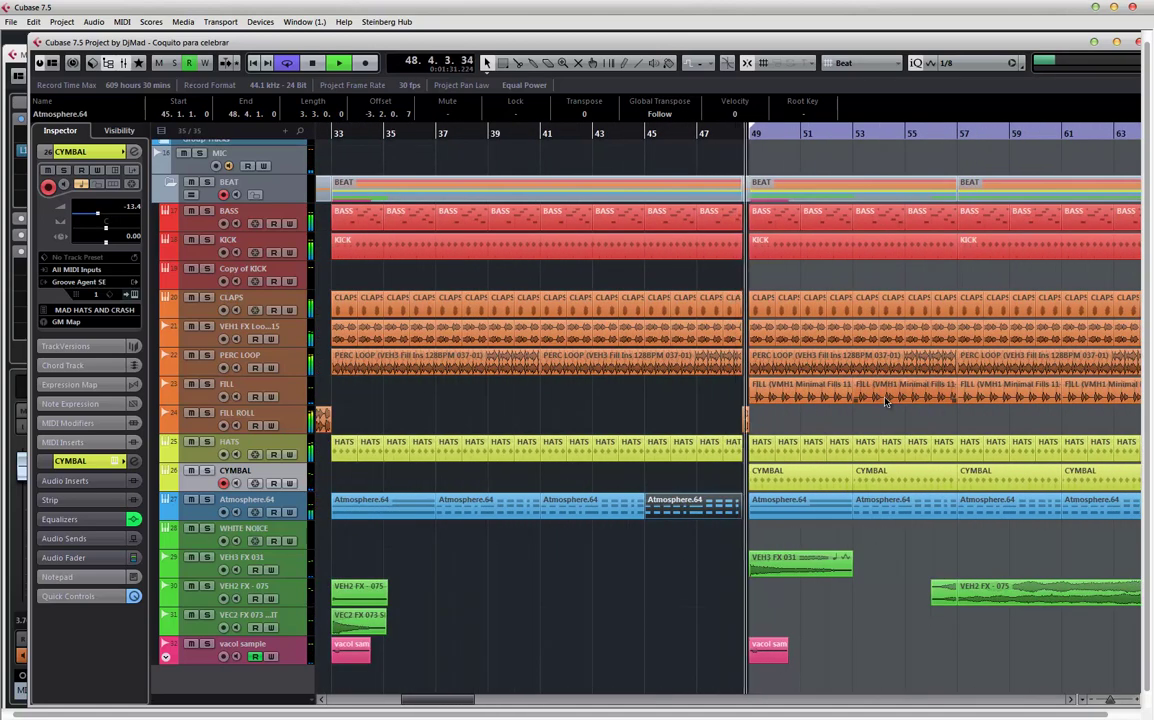
key("g")
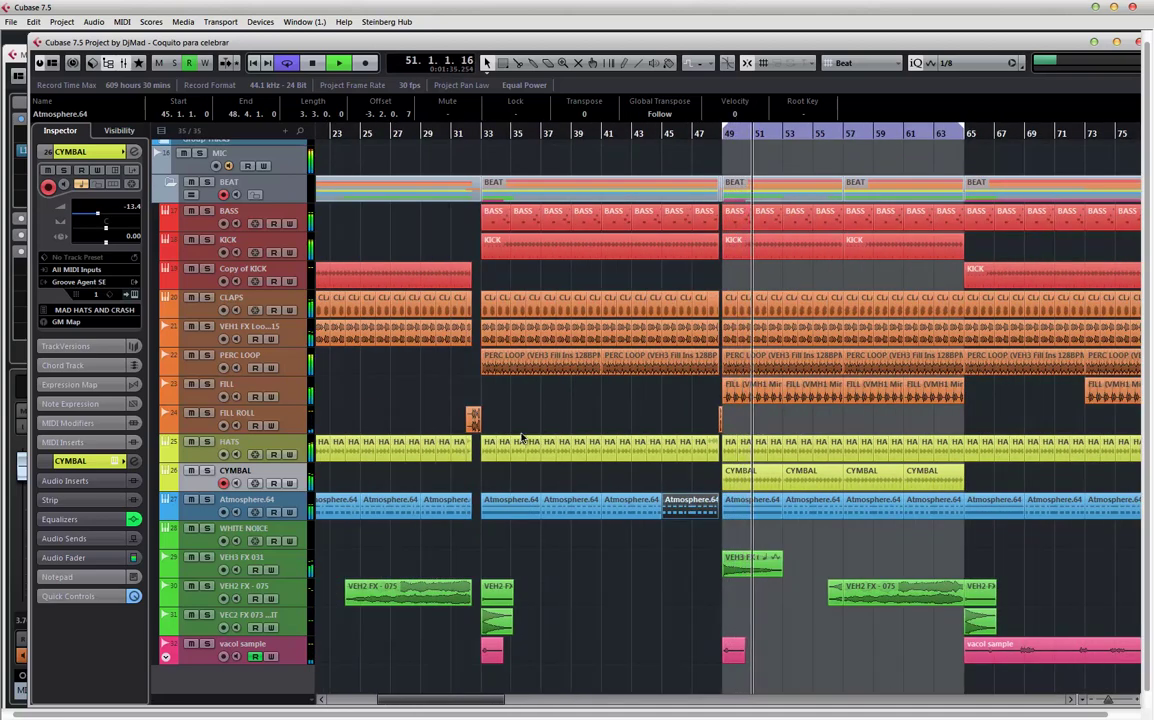
- Raise the MIC channel fader to 4.74 in the MixConsole and return to the project window
left_click(16, 97)
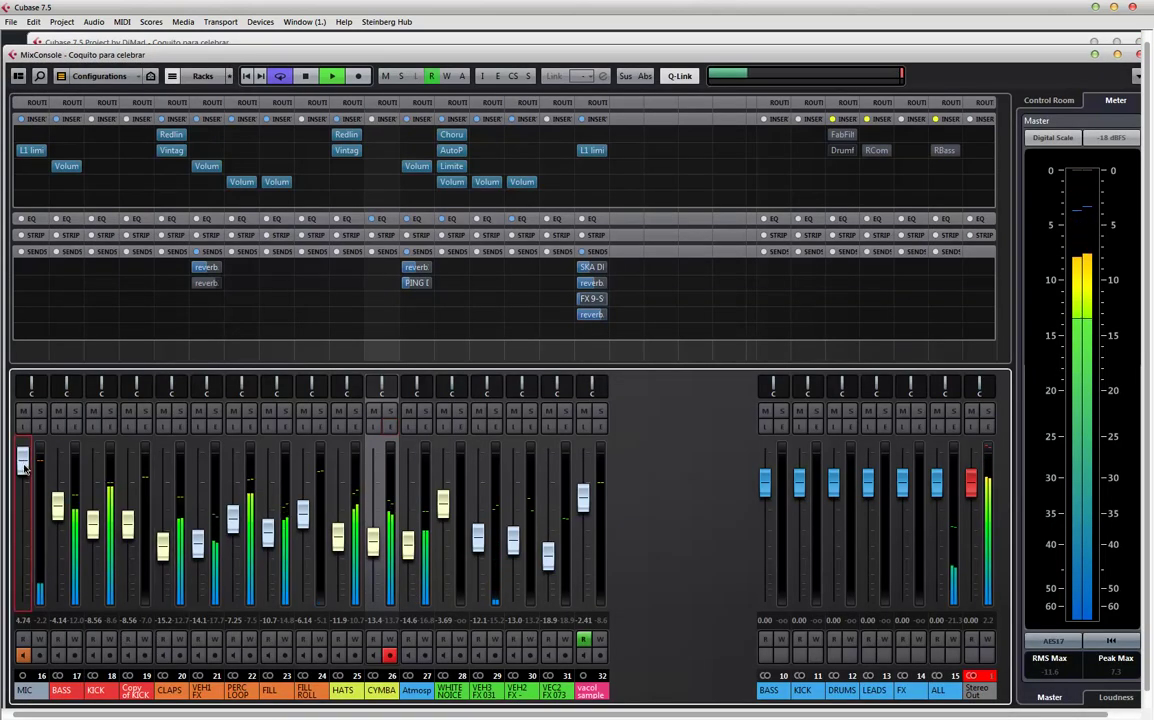
left_click(358, 40)
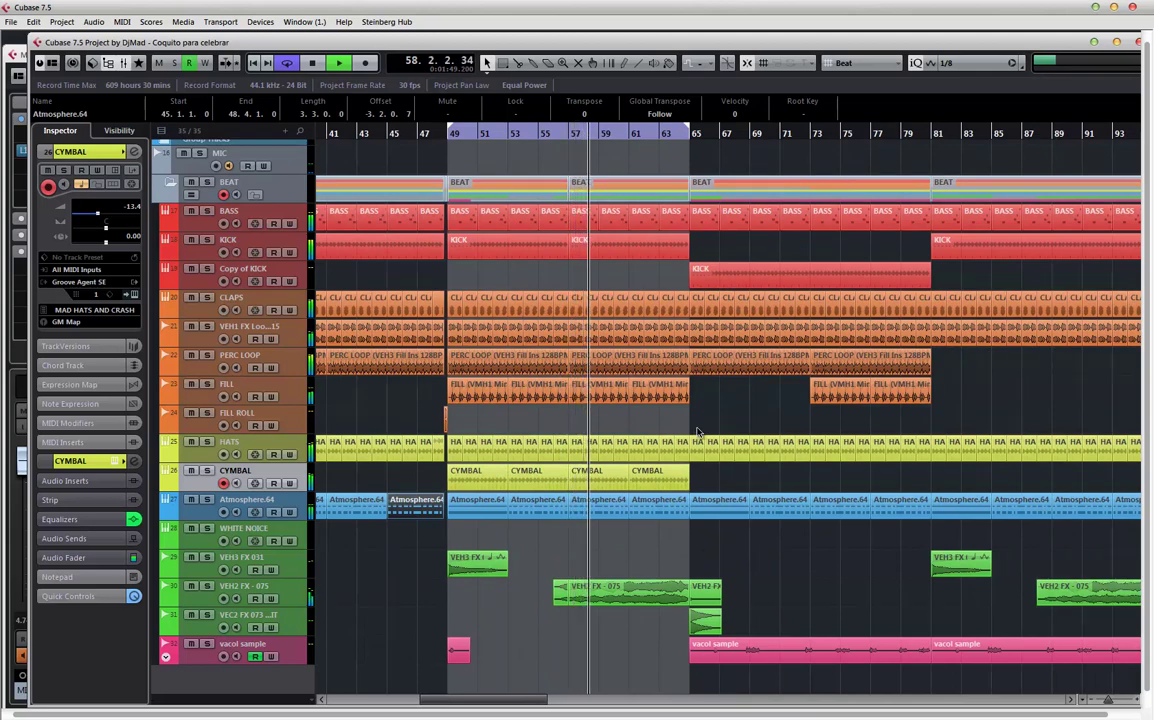
- Delete the HATS parts between bars 65 and 73, and audition the transition into bar 65 with cycle playback off
left_click_drag(698, 432, 713, 462)
left_click_drag(805, 470, 810, 472)
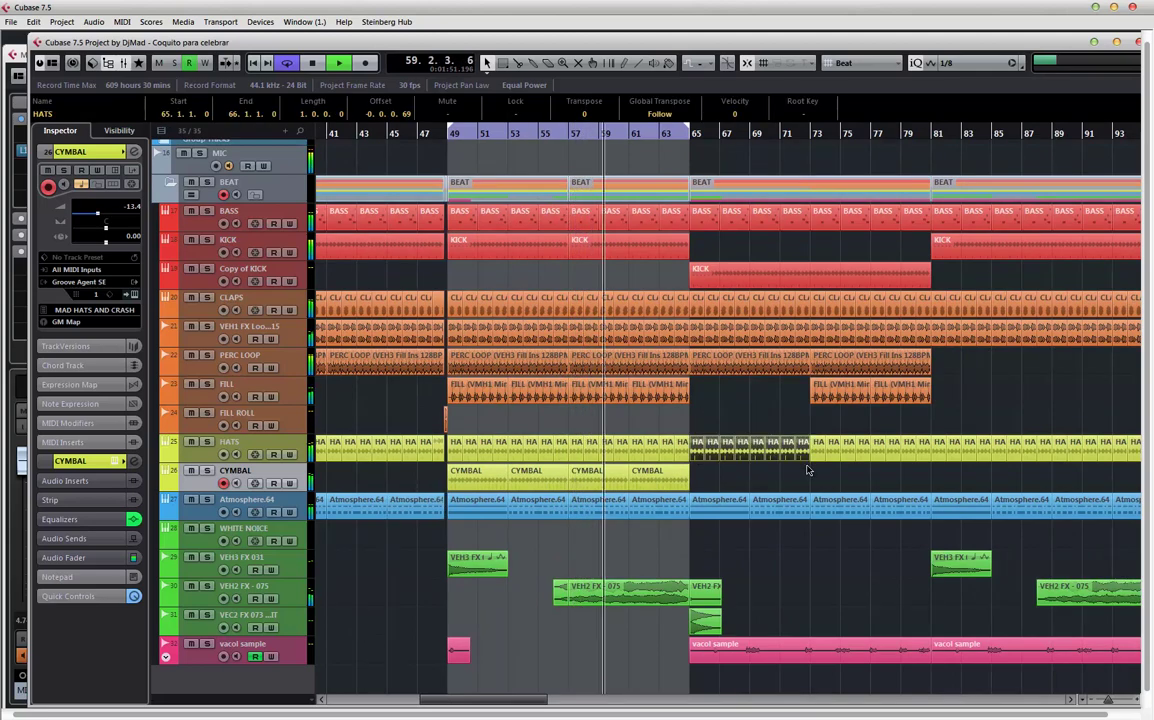
key("Delete")
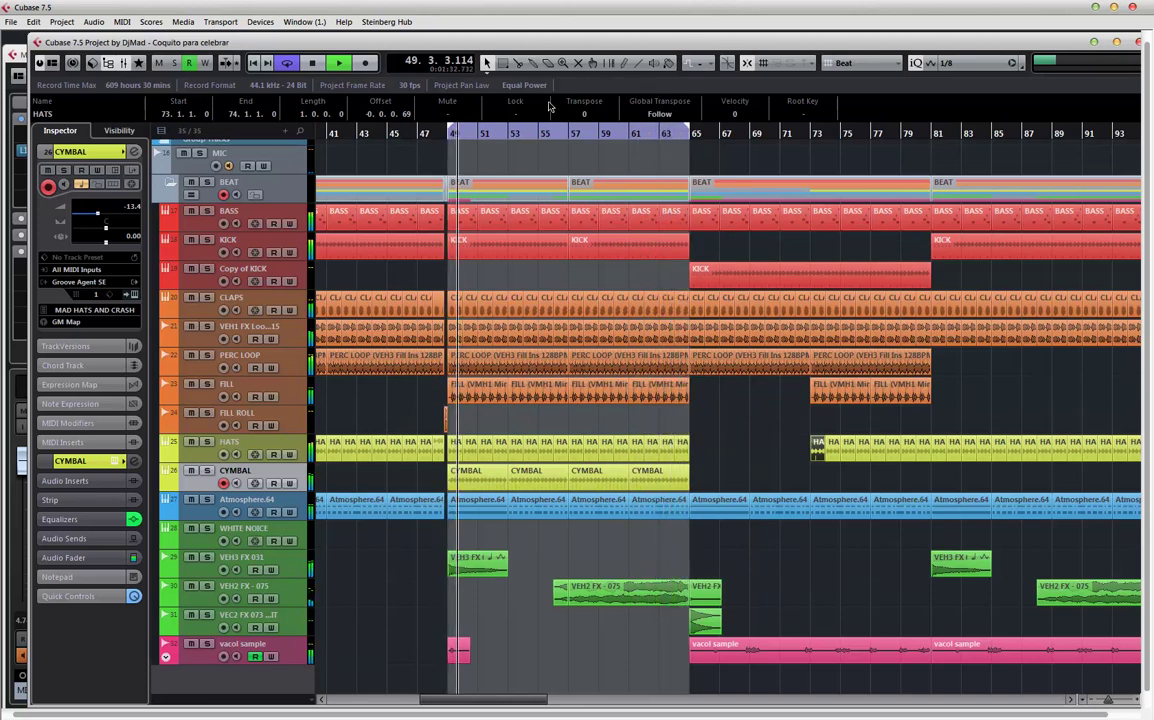
left_click(673, 140)
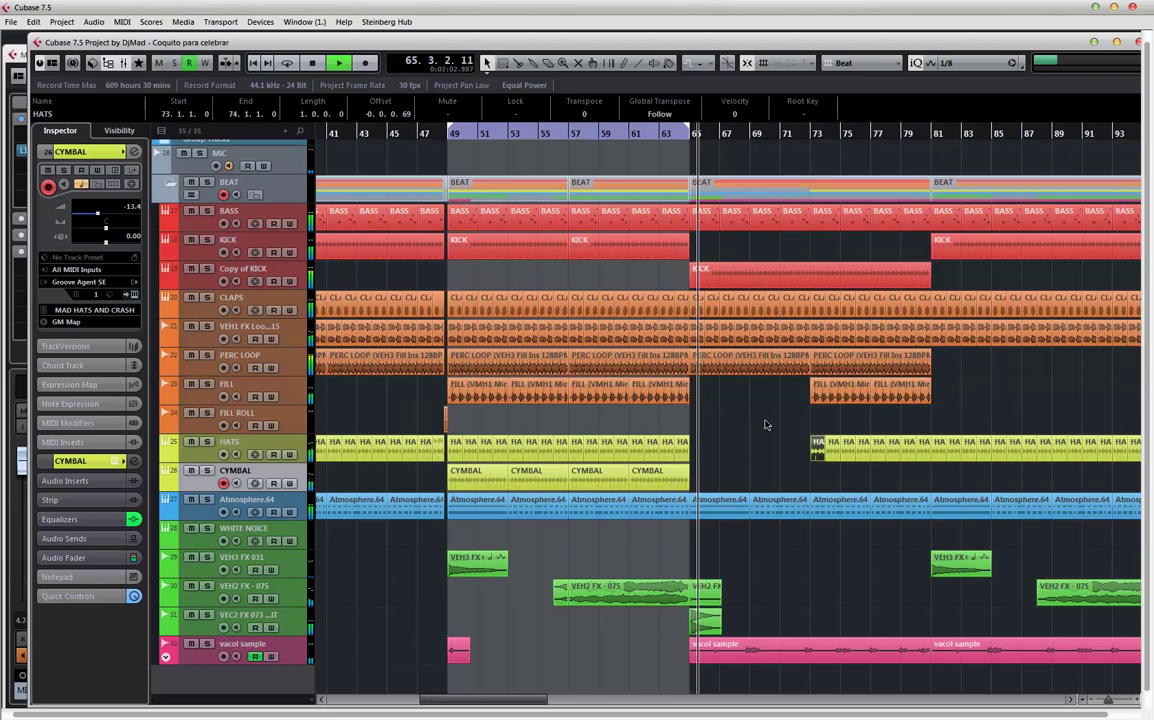
scroll(762, 420, "right", 3)
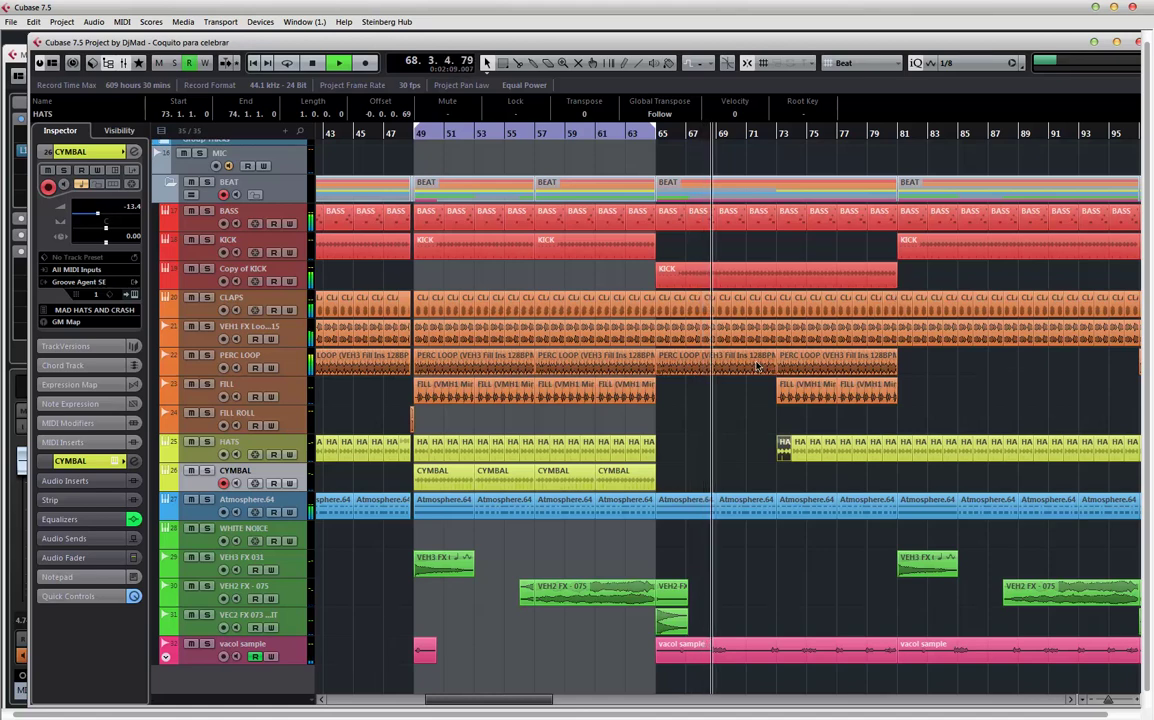
- Open the PERC LOOP track's channel settings and raise its high-cut filter frequency to 19.09 kHz
left_click(207, 356)
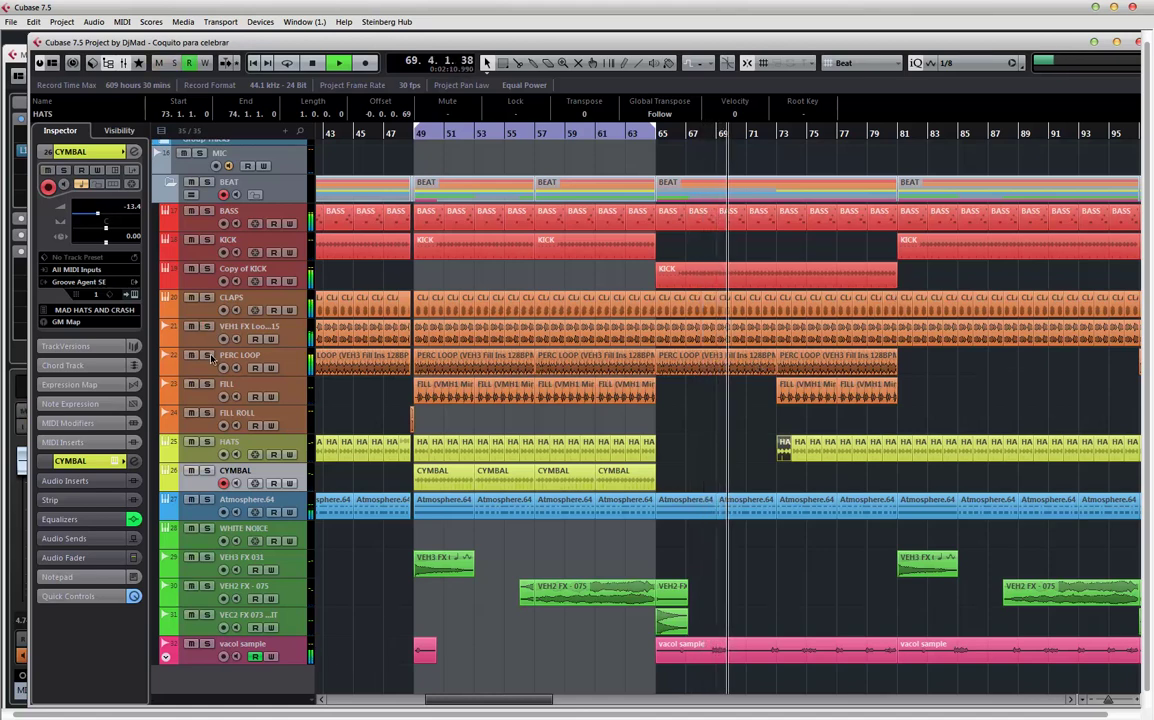
left_click(207, 356)
left_click(290, 358)
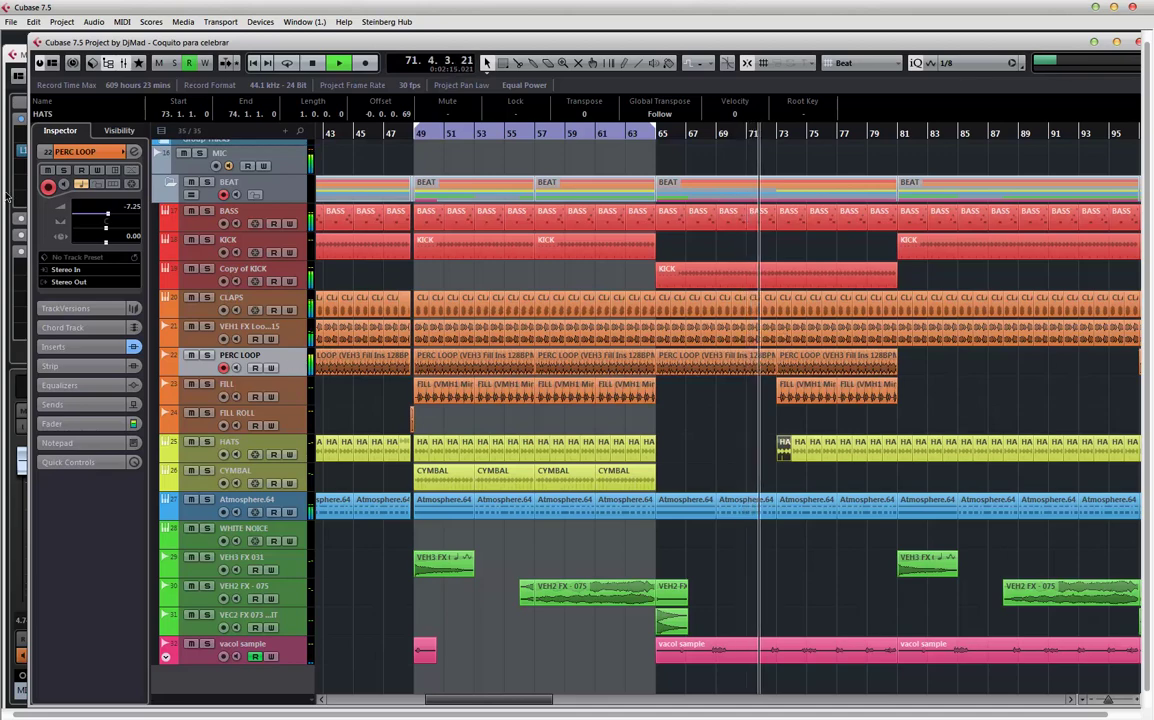
left_click(134, 151)
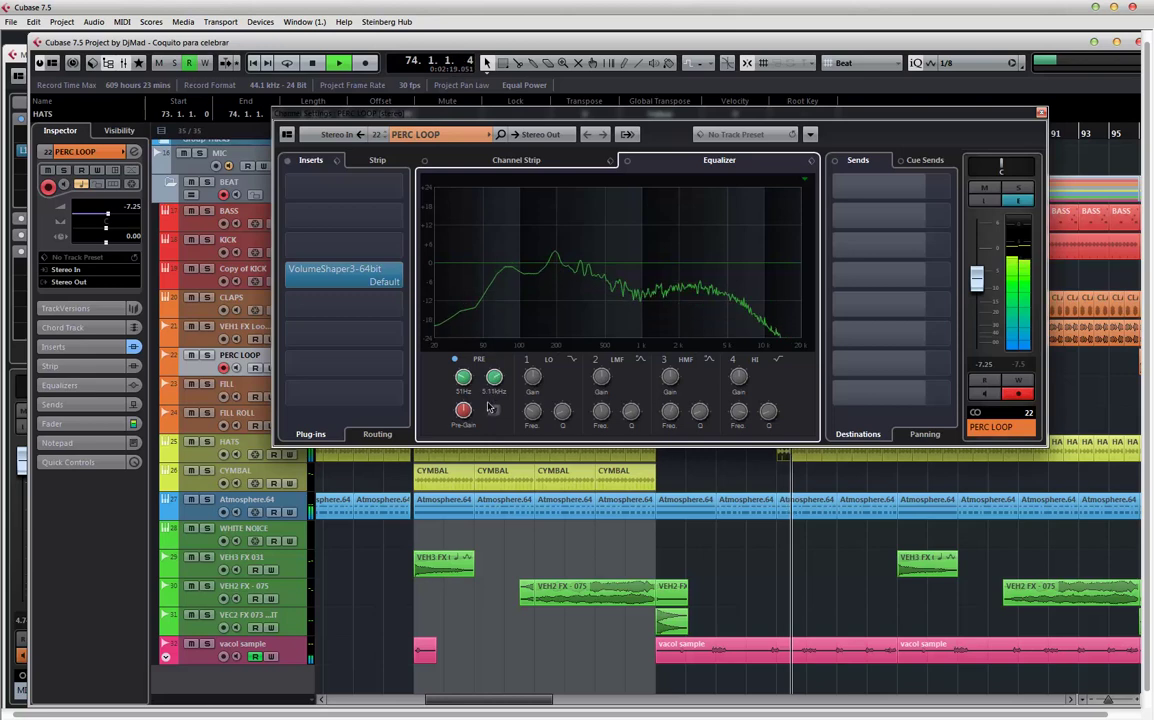
left_click_drag(493, 371, 497, 389)
- Show the HC-Freq automation track for PERC LOOP and close its channel settings
right_click(494, 381)
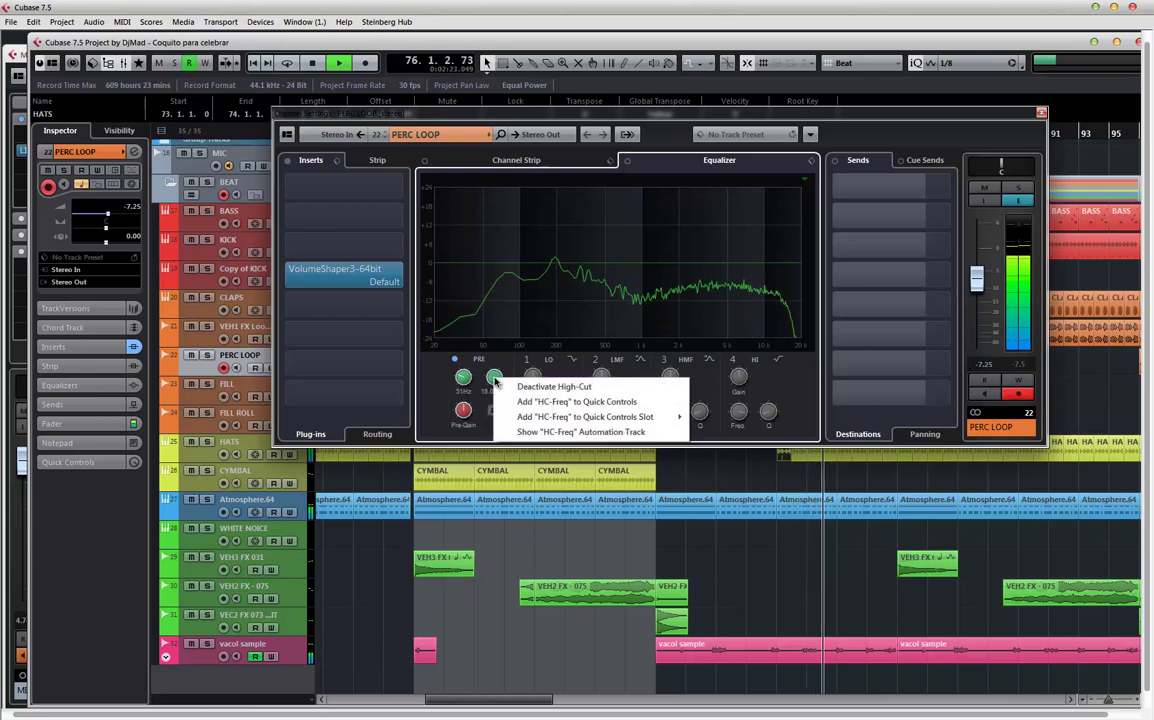
left_click(606, 433)
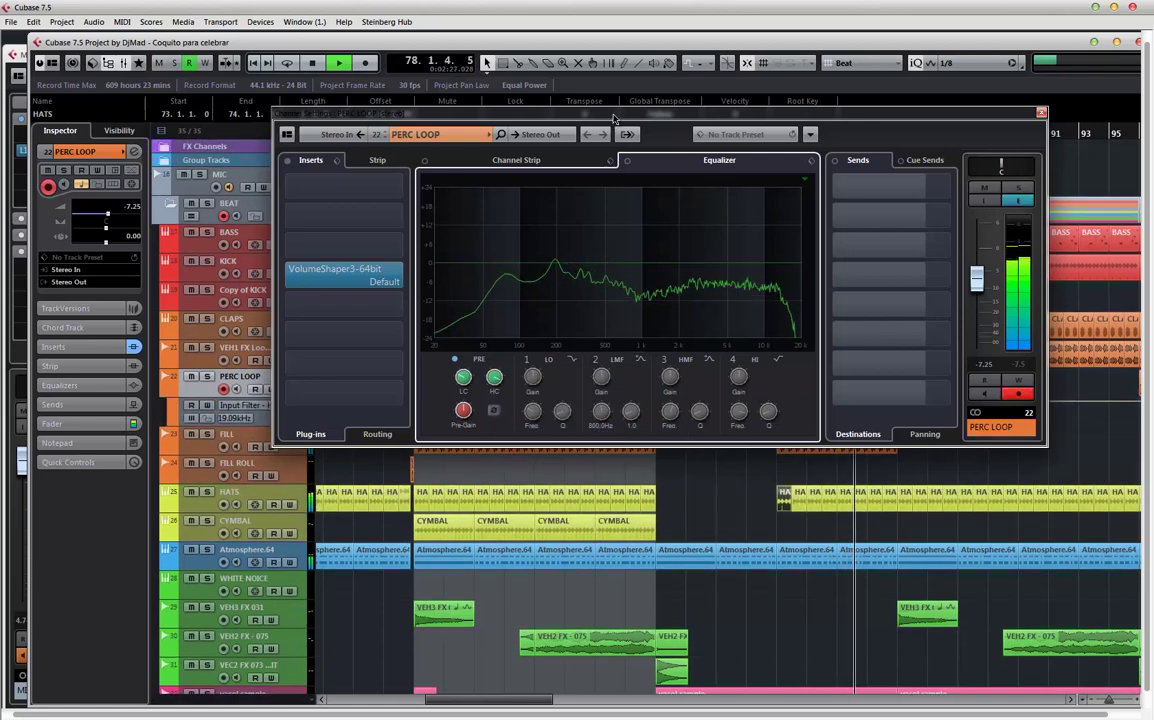
key("Escape")
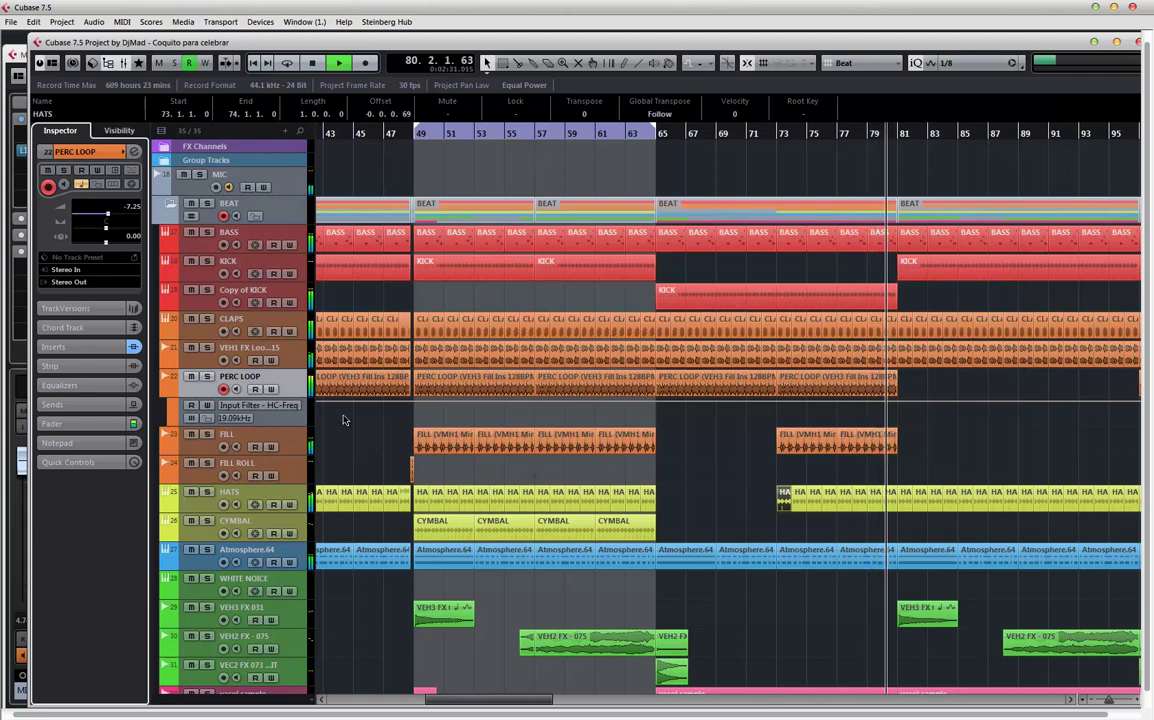
- Draw a straight HC-Freq automation ramp on PERC LOOP, falling from bar 65 to 50 Hz at about bar 77
key("shift+h")
key("shift+h")
key("shift+h")
key("2")
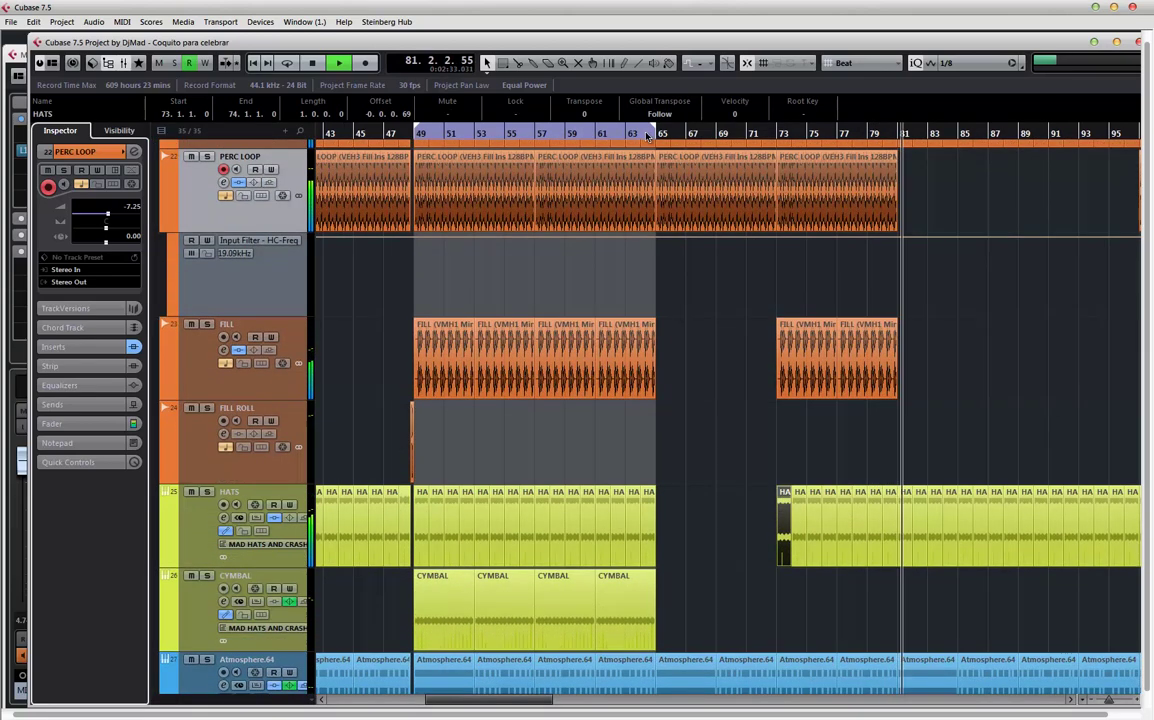
scroll(731, 301, "up", 1)
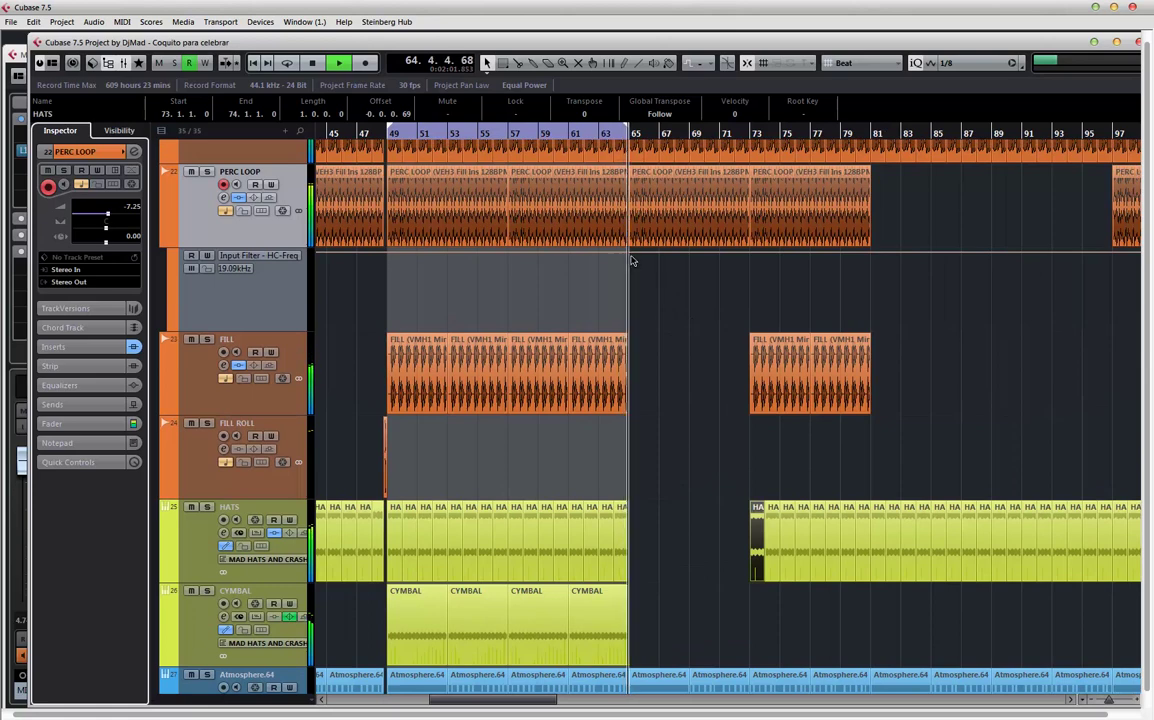
left_click(648, 270)
right_click(648, 270)
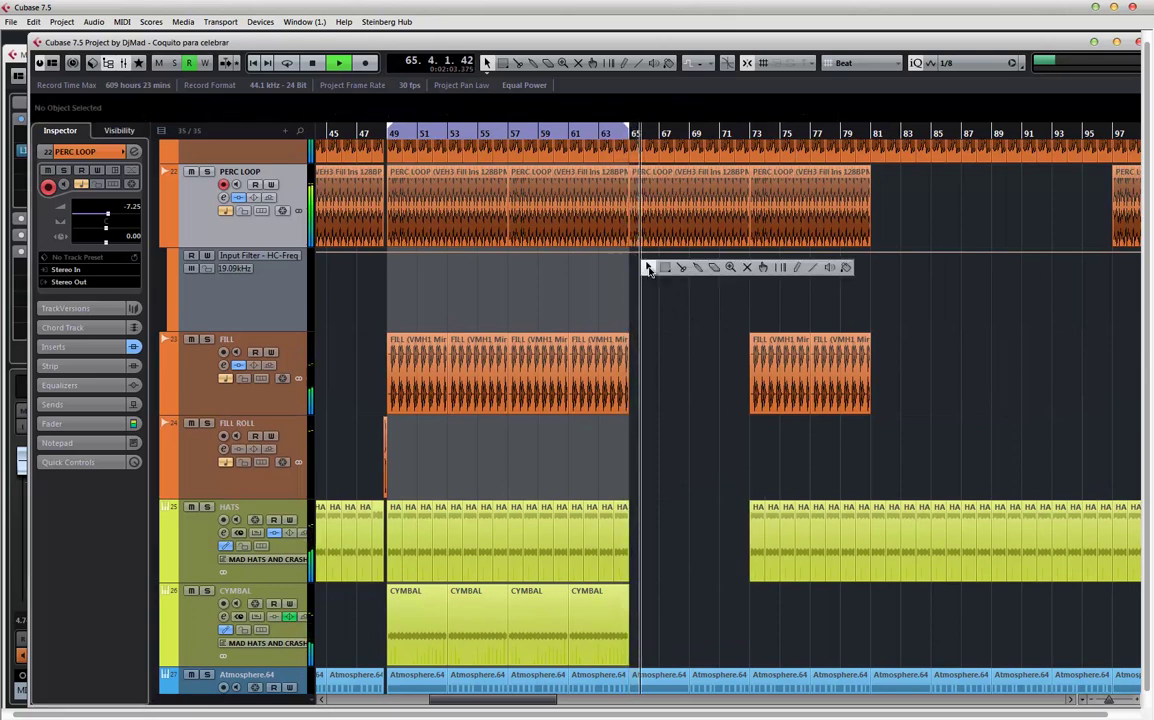
left_click(797, 267)
mouse_move(640, 257)
left_mouse_down()
mouse_move(848, 300)
mouse_move(817, 329)
left_mouse_up()
- Add a 19.09 kHz HC-Freq point in bar 86 and delete the upper point at about bar 77 so the filter reopens gradually
right_click(899, 304)
left_click(899, 304)
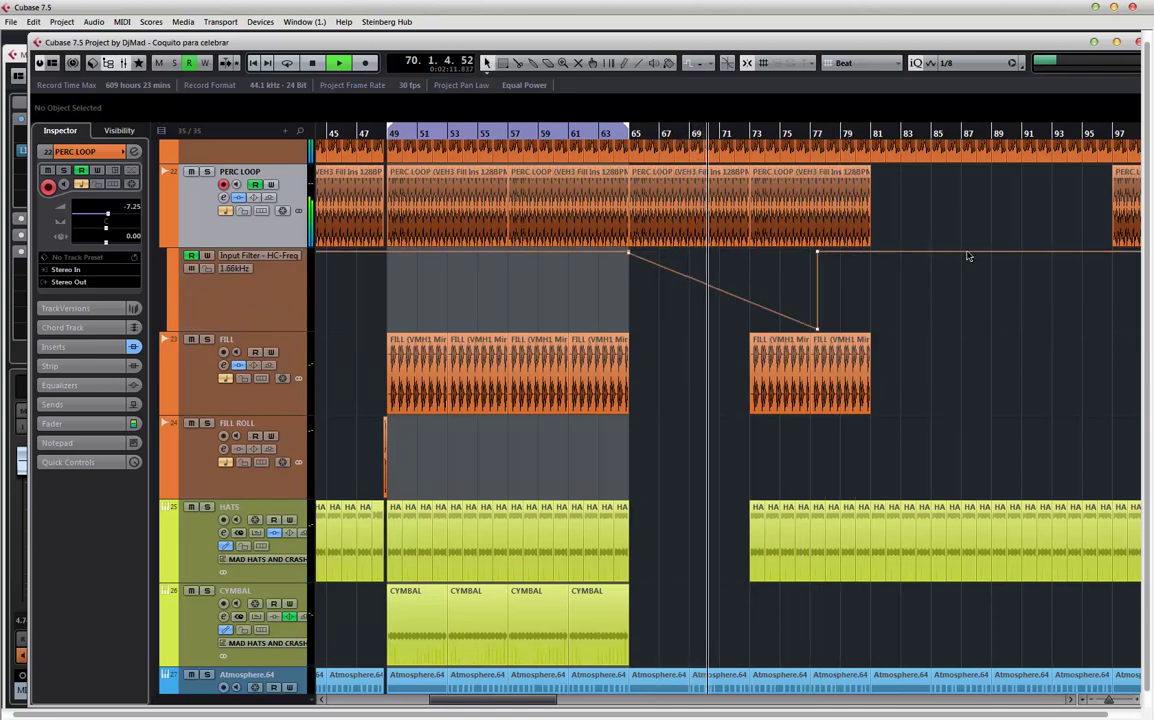
left_click(818, 252)
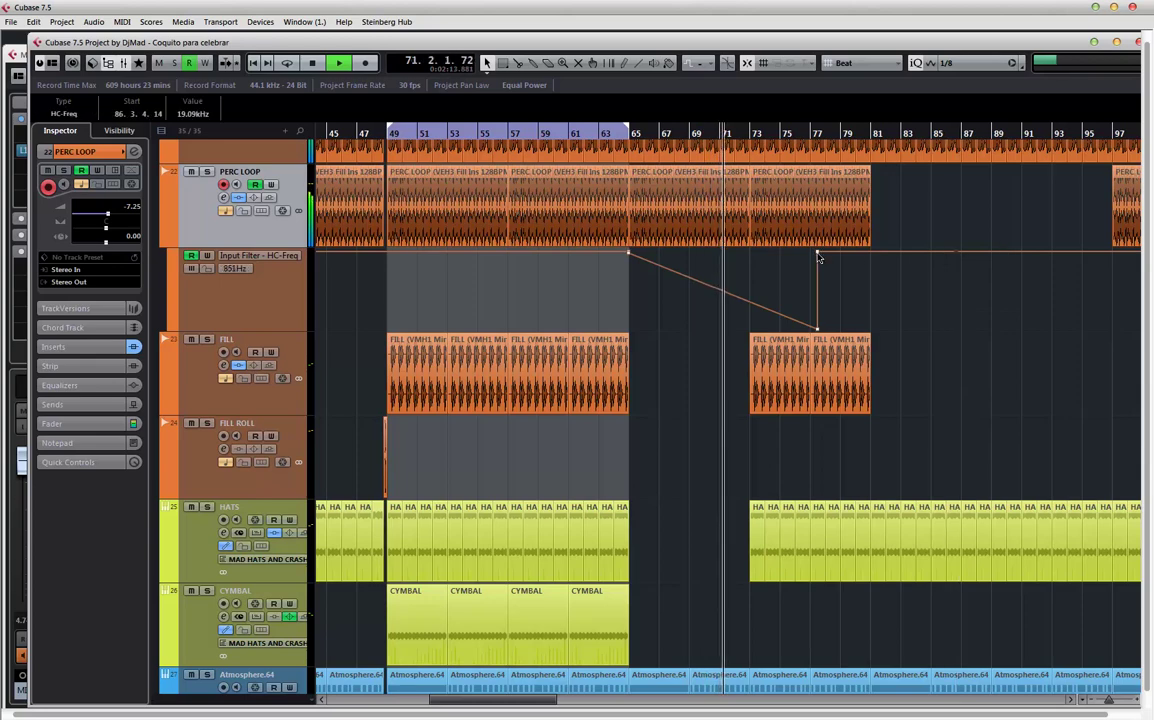
key("Delete")
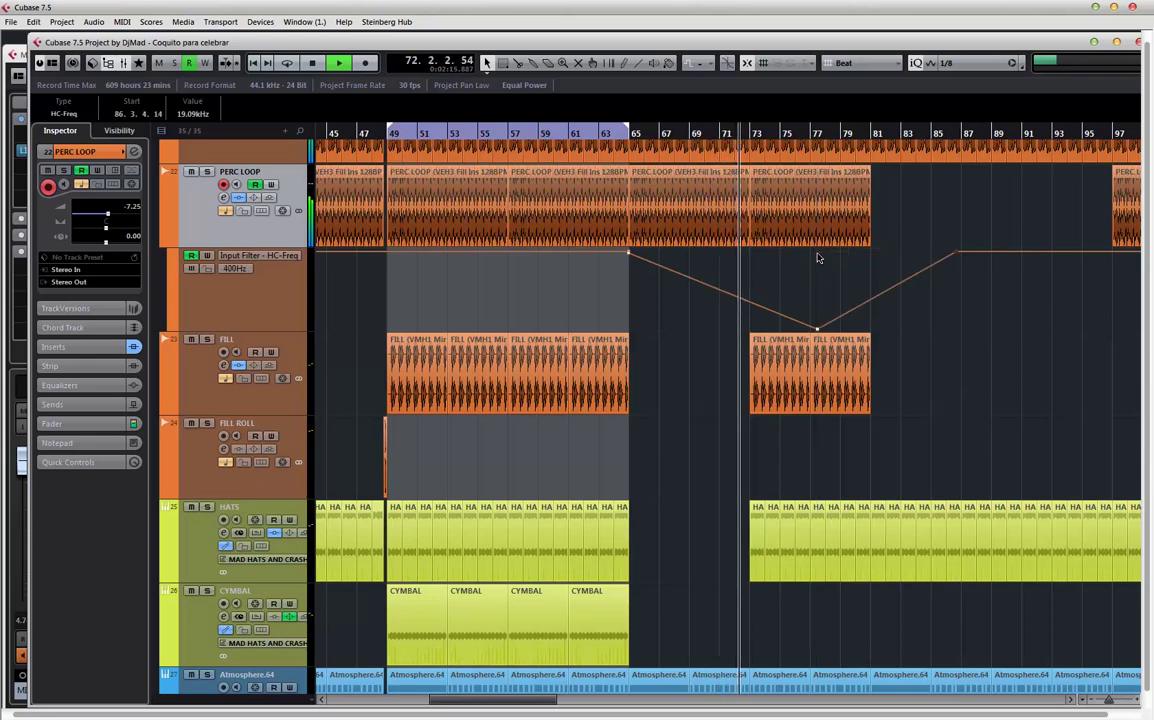
- Play from bar 65 to audition the PERC LOOP filter sweep and examine the arrangement around and after it
left_click(630, 145)
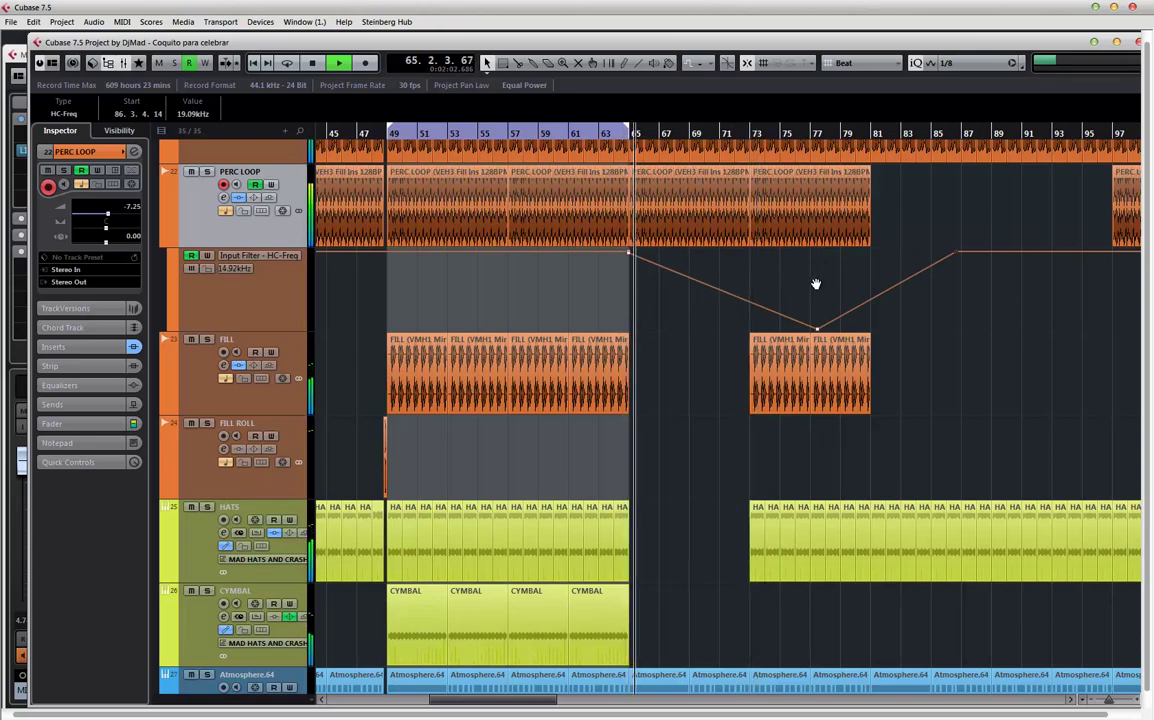
scroll(815, 300, "up", 2)
scroll(894, 340, "up", 2)
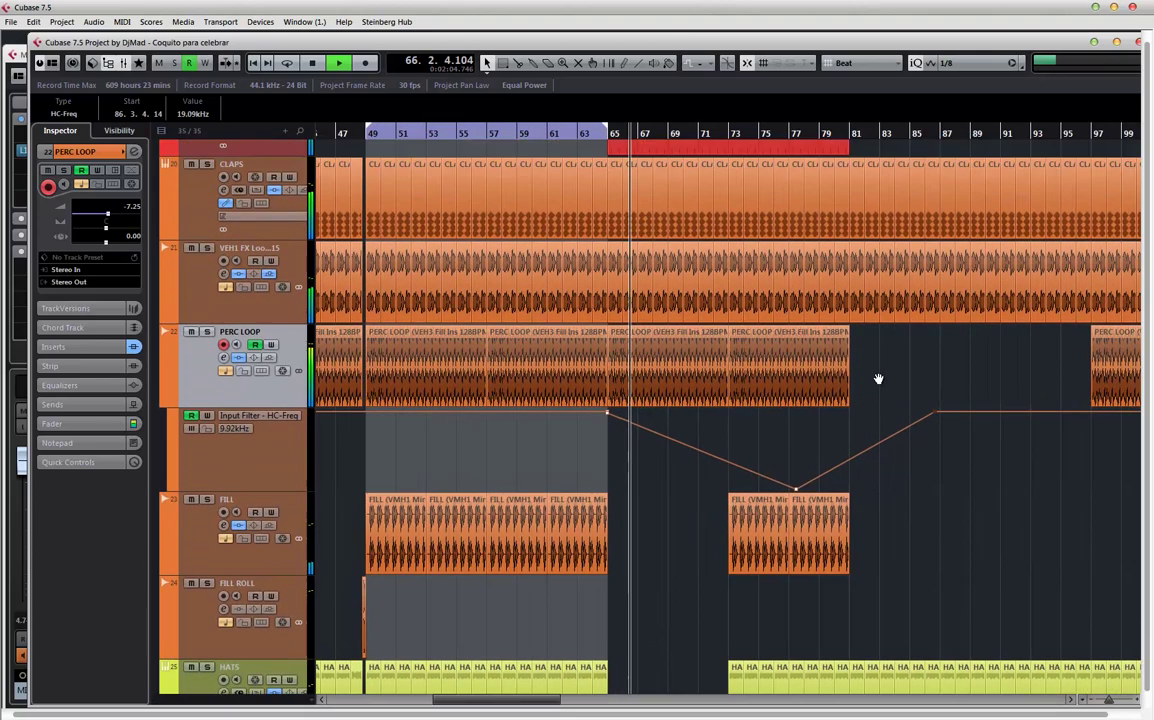
key("g")
key("g")
key("g")
key("g")
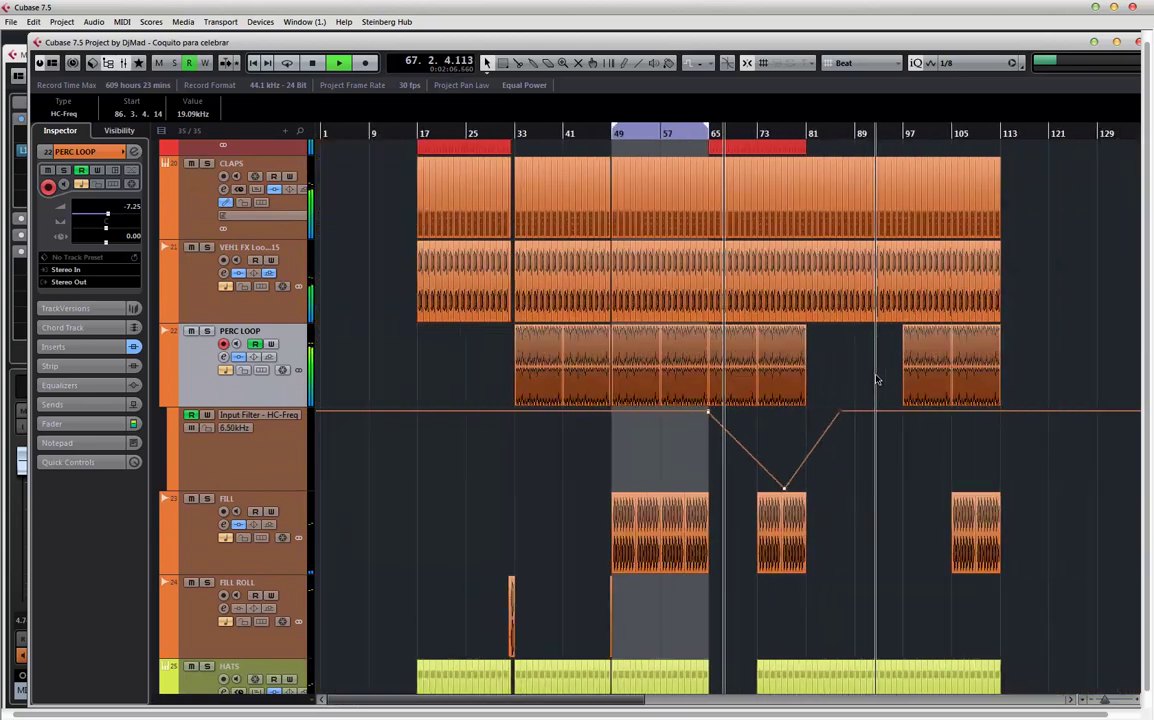
key("shift+g")
key("shift+g")
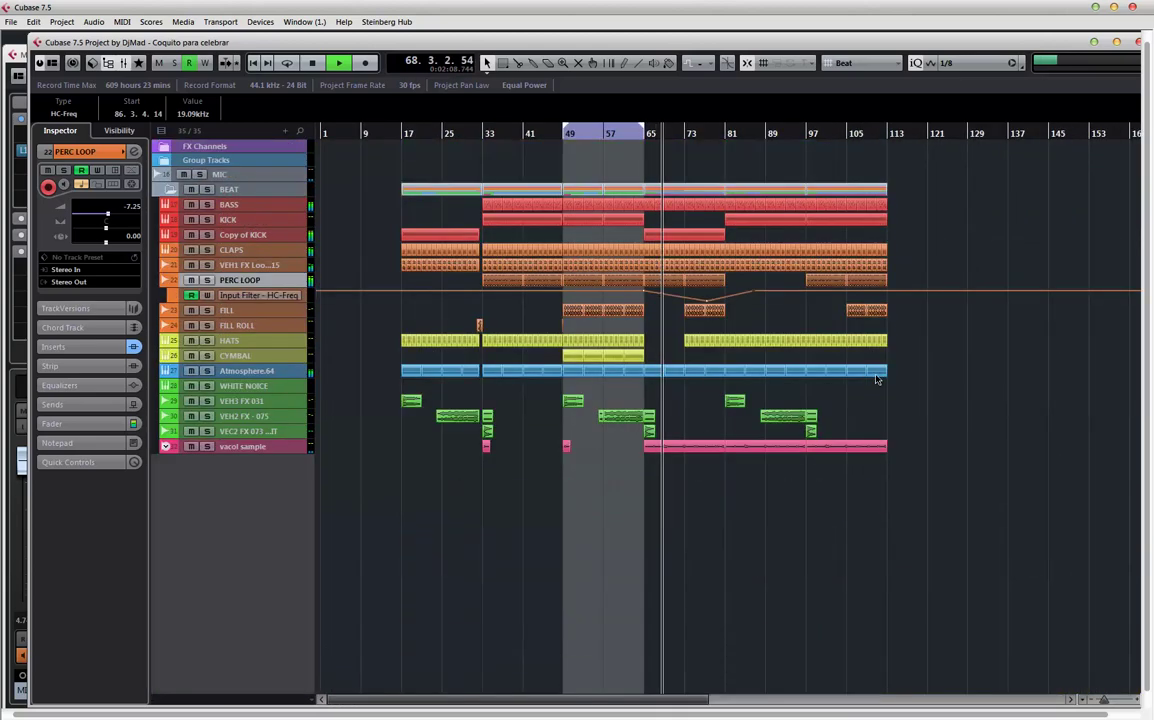
key("shift+h")
key("shift+h")
key("h")
key("h")
key("h")
key("h")
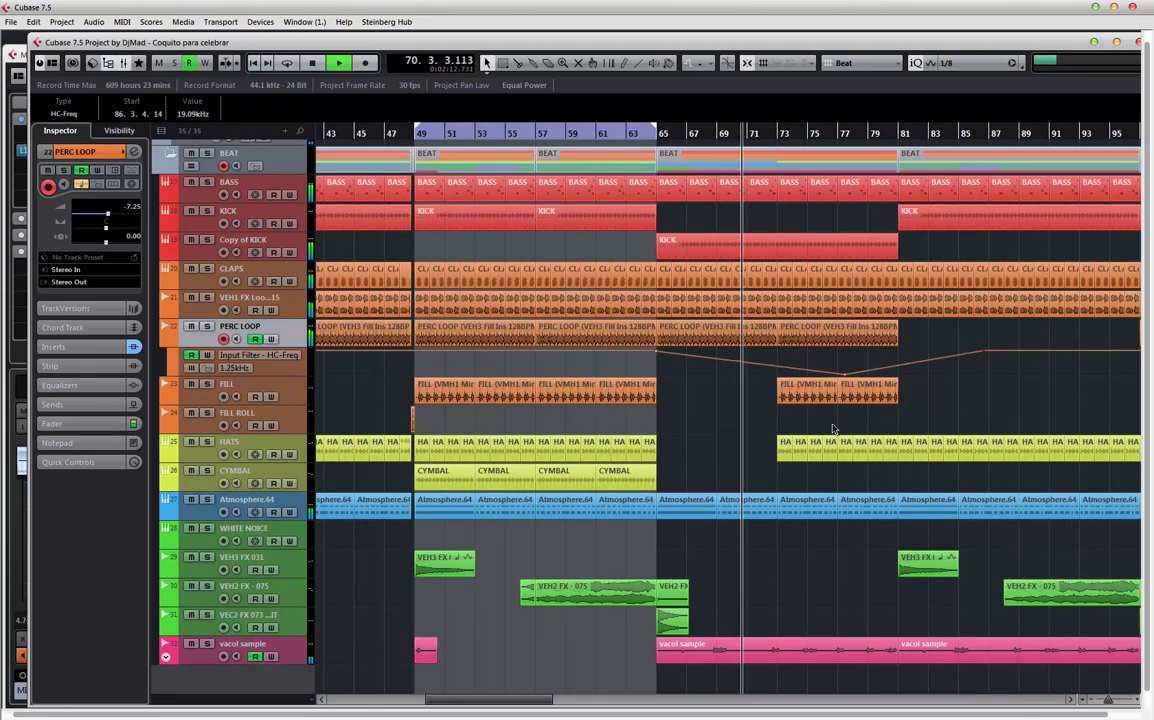
scroll(740, 397, "right", 2)
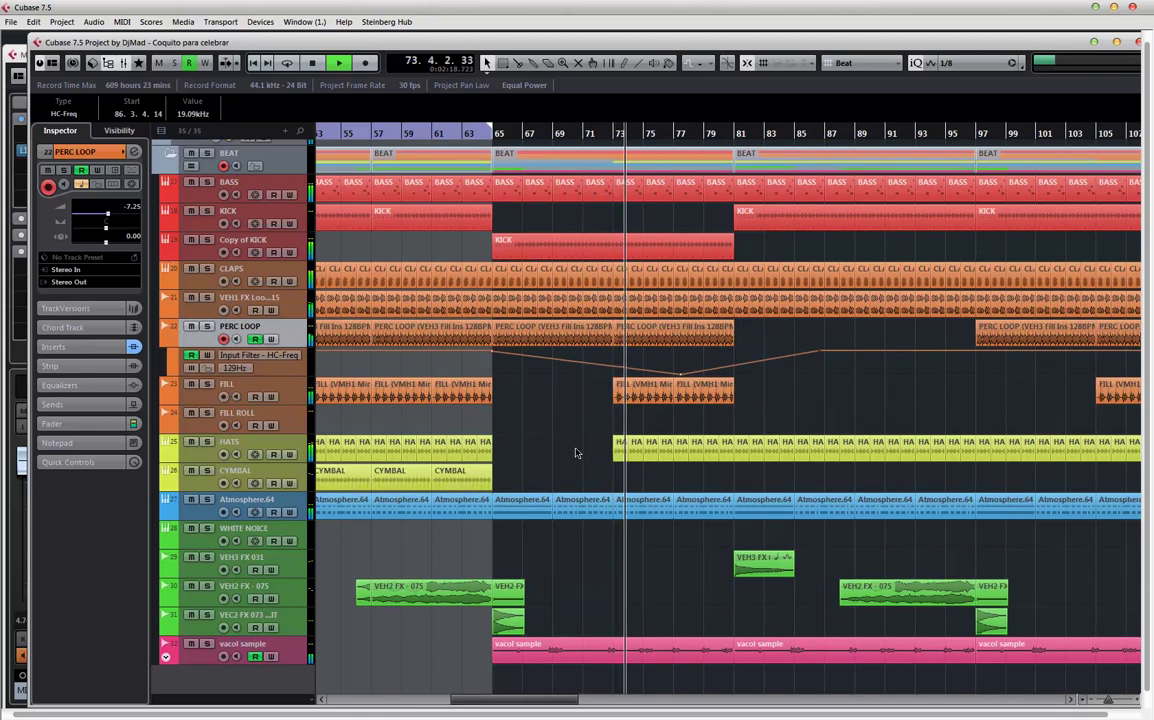
scroll(760, 420, "right", 2)
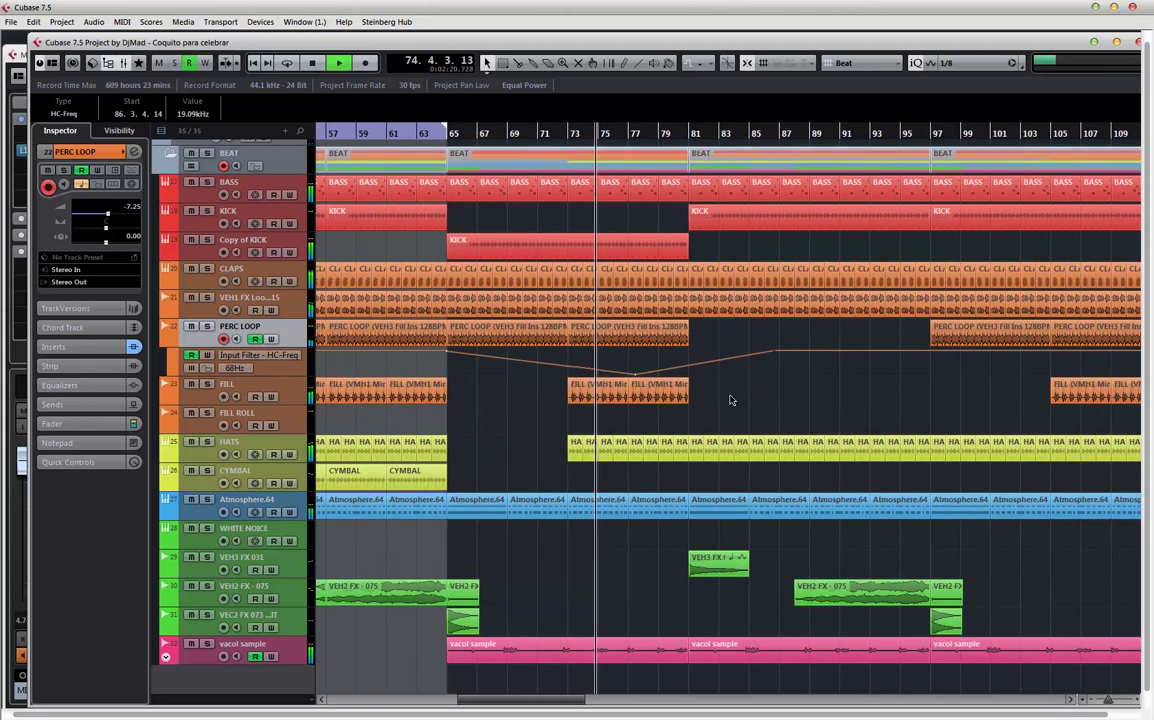
- Raise the FILL fader to -5.47 and the VEH1 FX fader to -7.41 in the MixConsole, and return to the project window
left_click(355, 400)
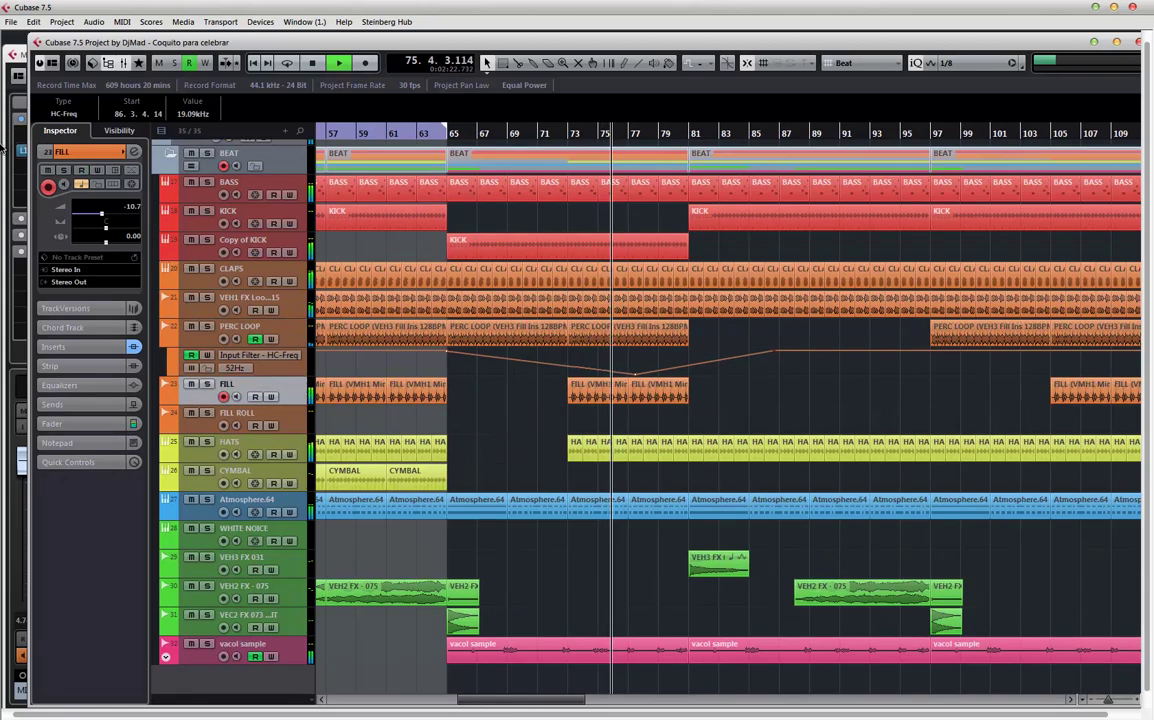
left_click(58, 188)
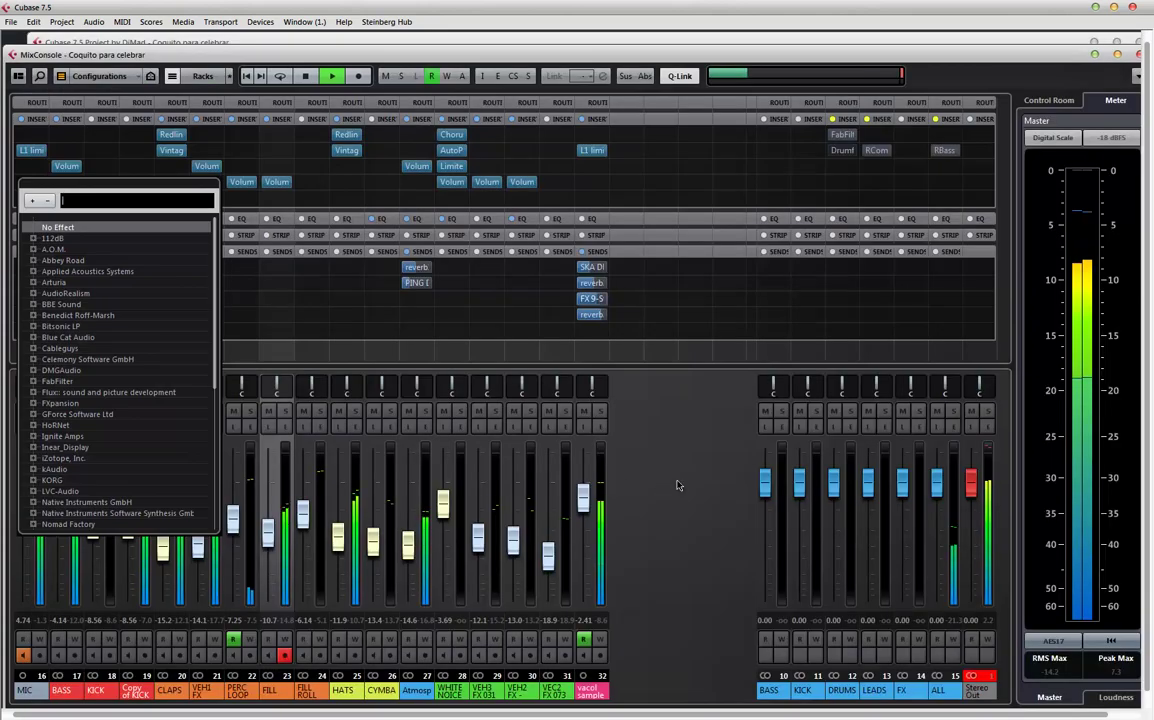
key("Return")
left_click_drag(268, 535, 276, 513)
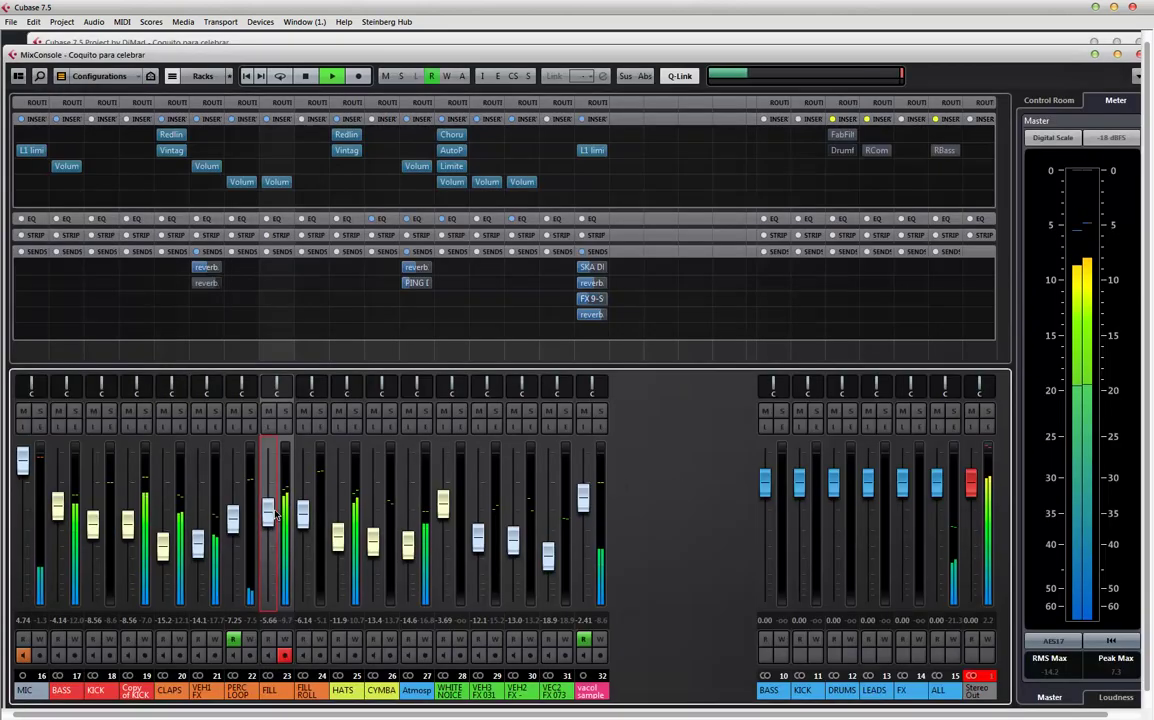
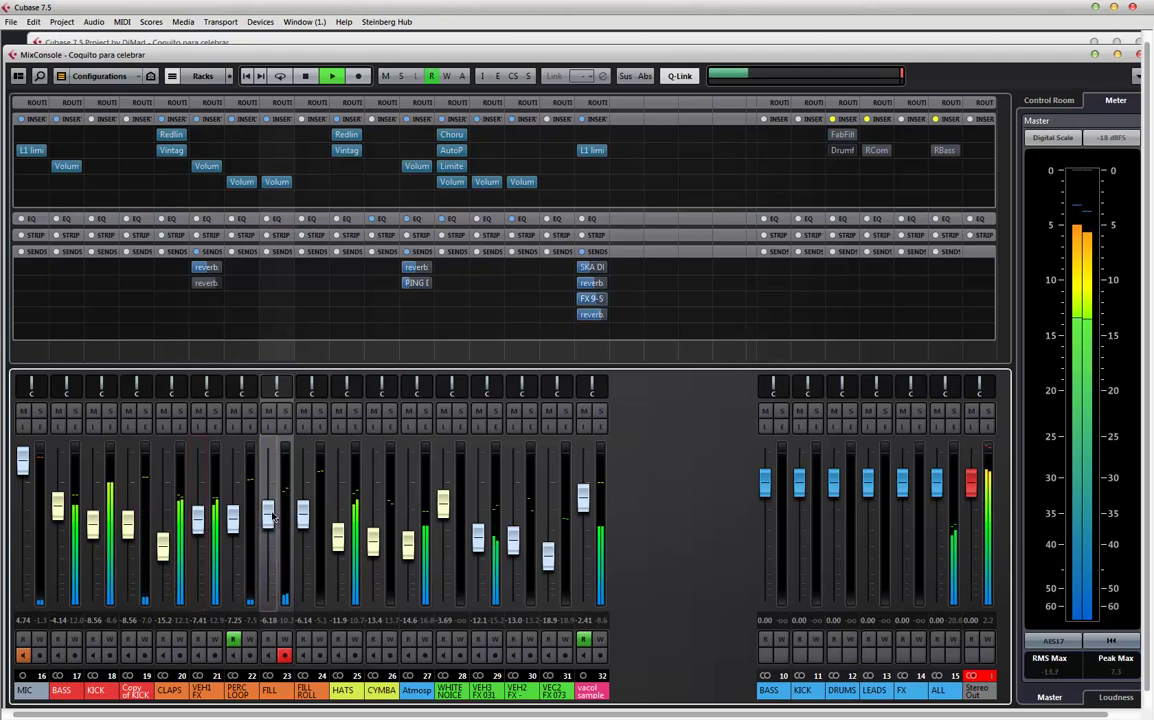
left_click(270, 42)
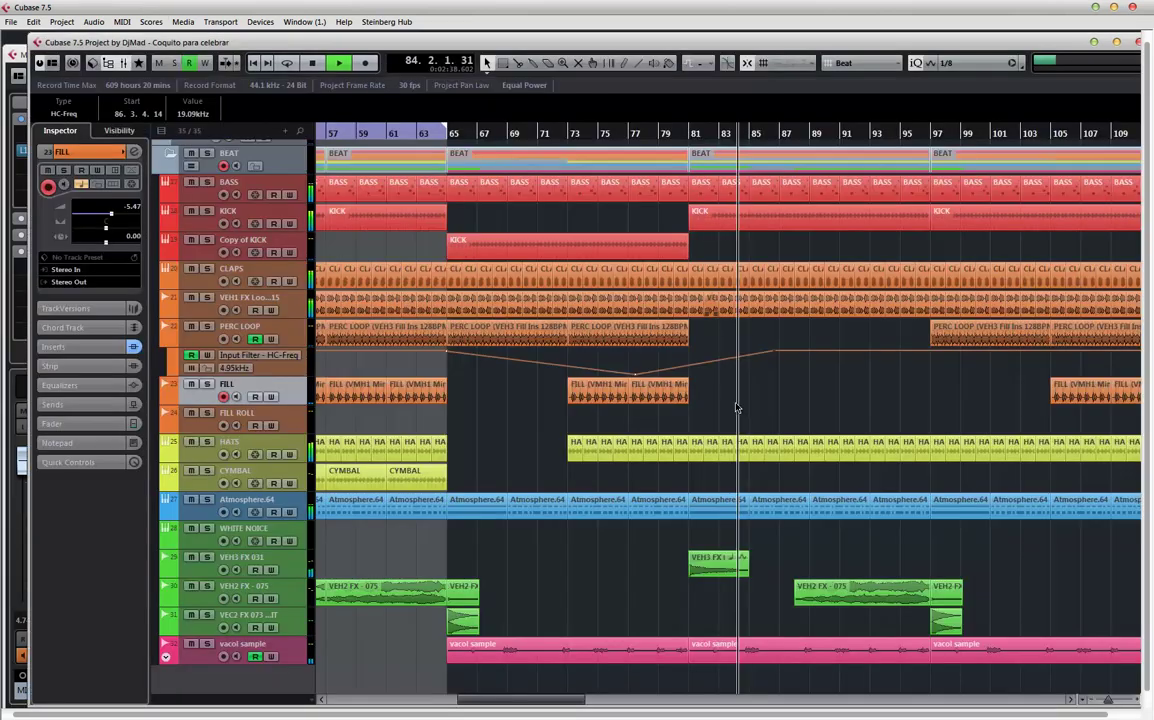
- Stop playback and delete the KICK part between bars 81 and 97
key("space")
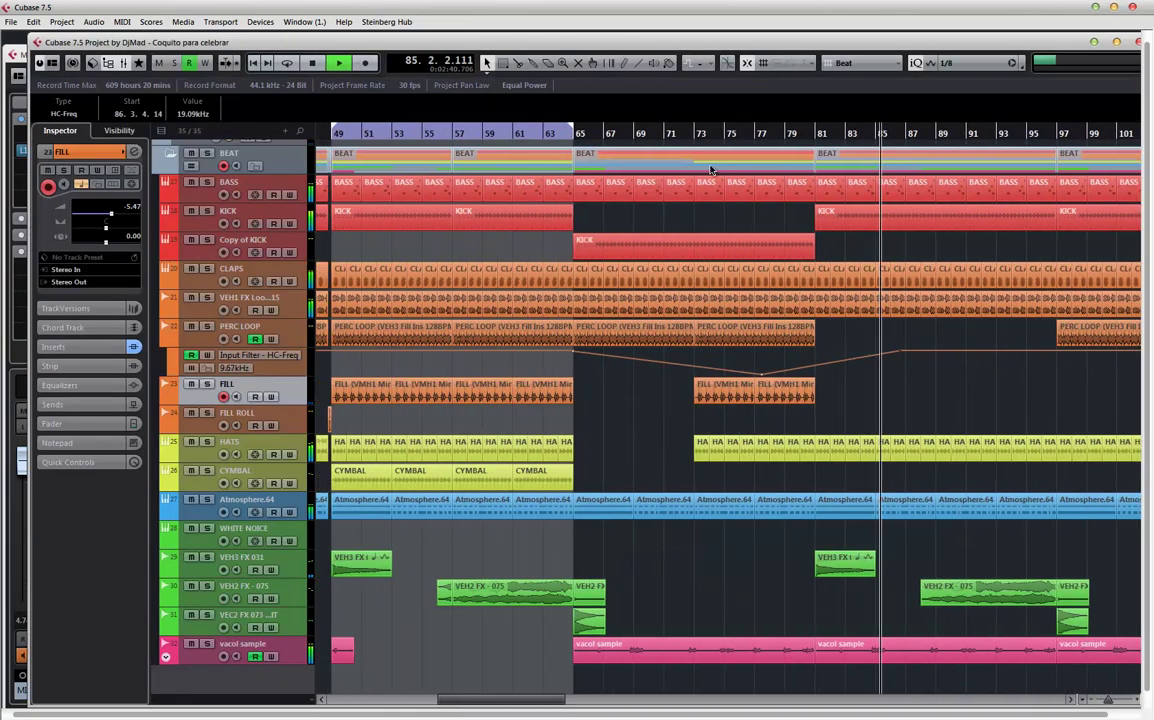
left_click_drag(851, 229, 856, 243)
key("Delete")
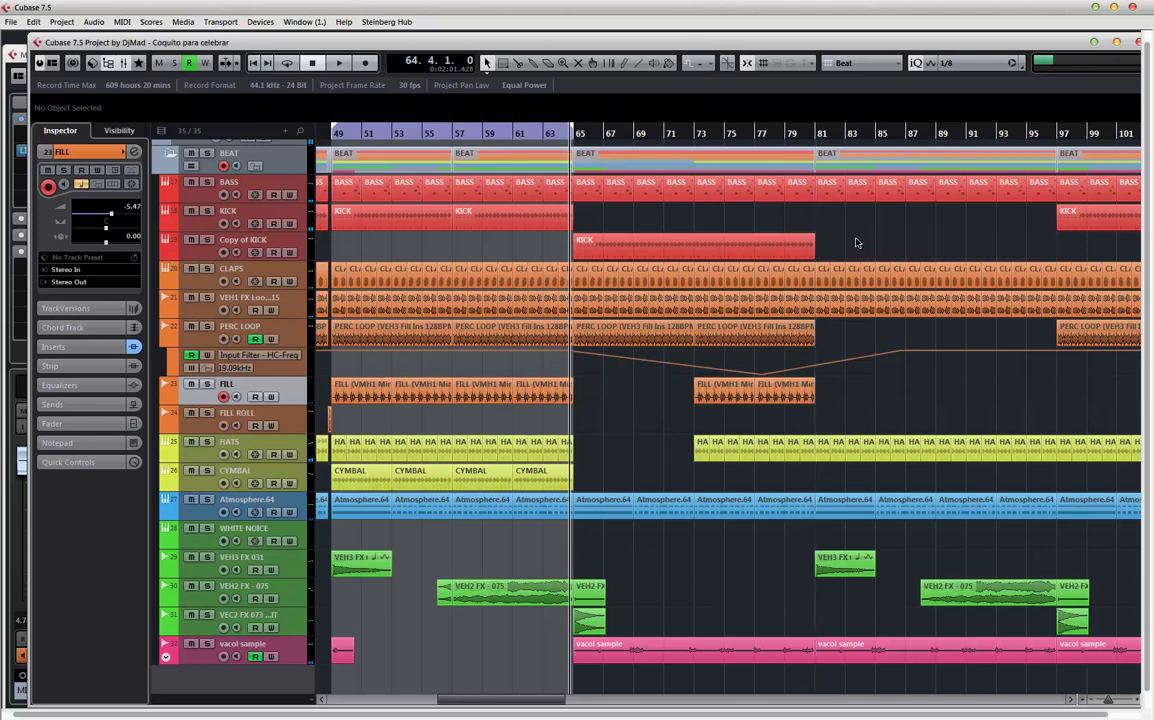
- Add a 50 Hz HC-Freq automation point at 81.2 on PERC LOOP and audition the transition into bar 81
left_click(794, 137)
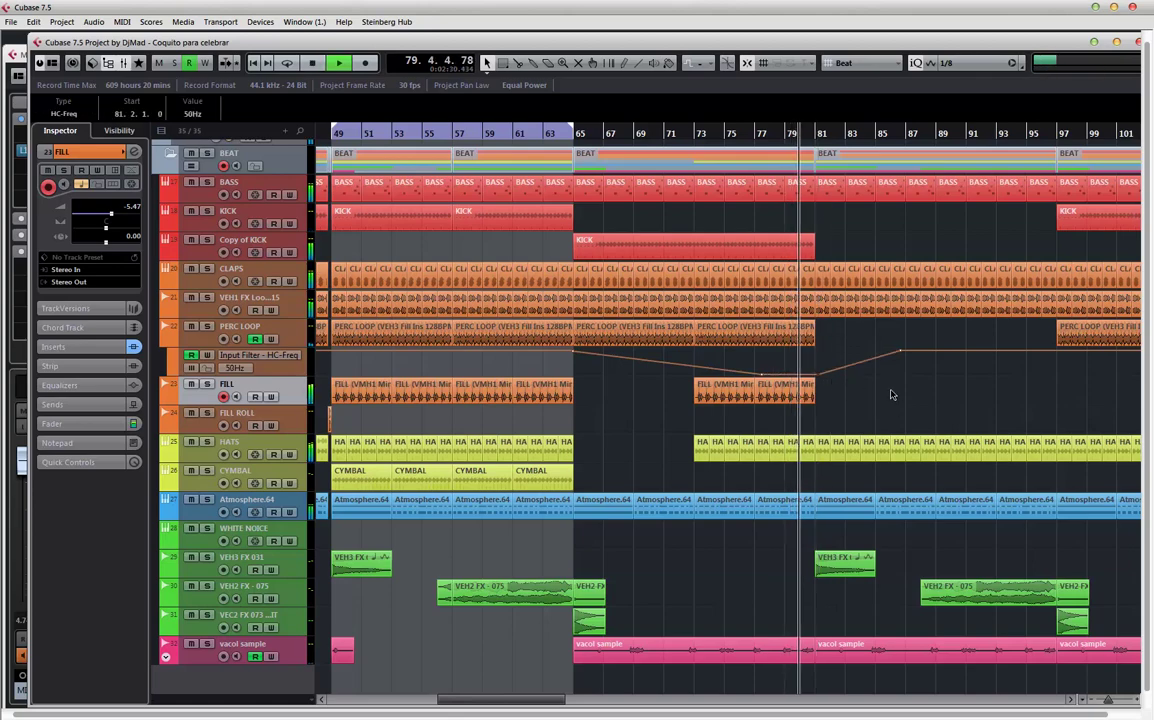
scroll(660, 570, "left", 3)
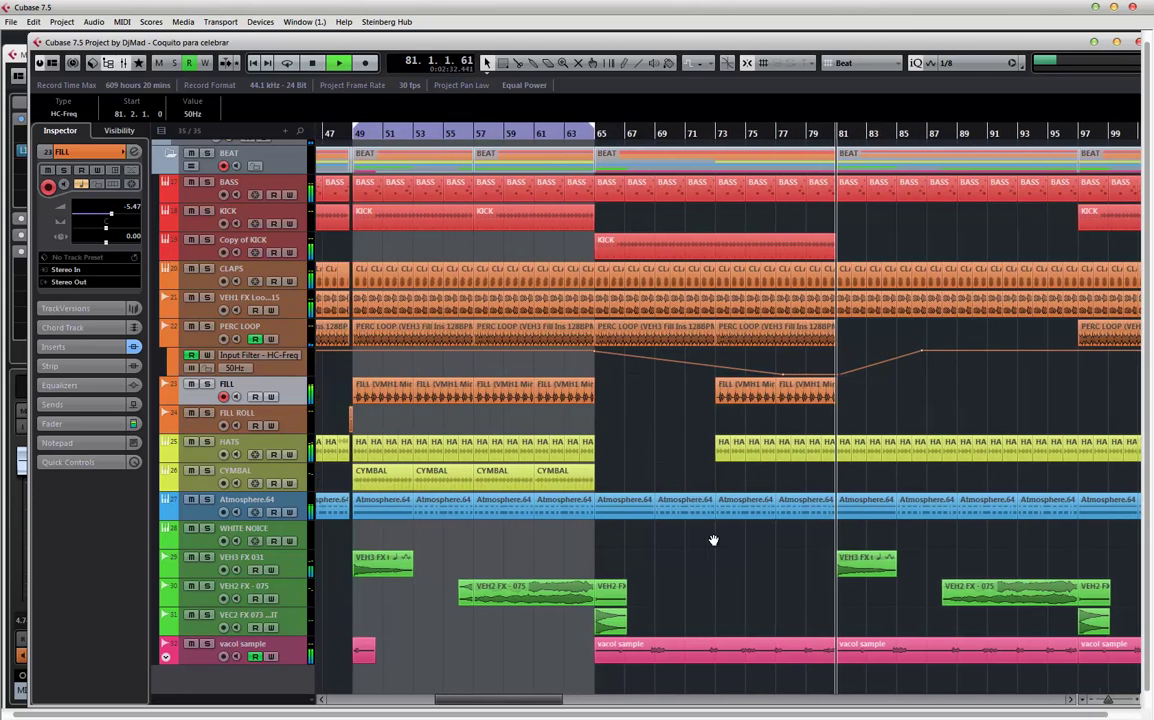
scroll(793, 394, "right", 4)
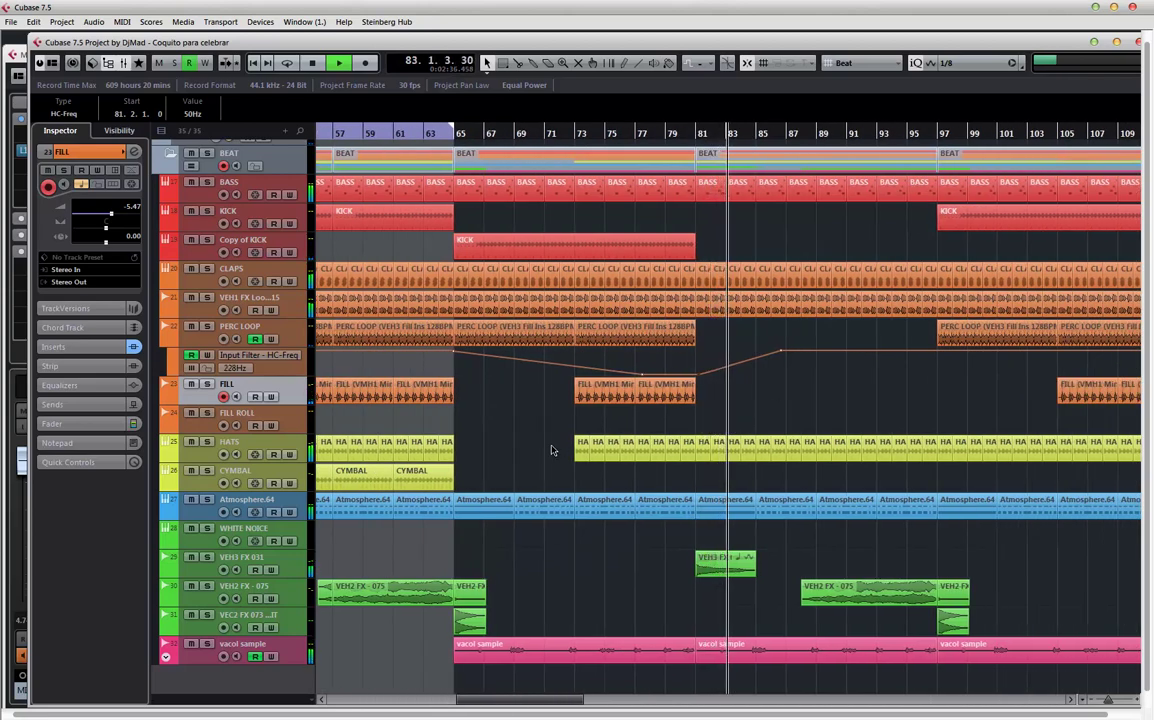
- Play from bar 72 and delete the HATS parts between bars 73 and 84
left_click(575, 135)
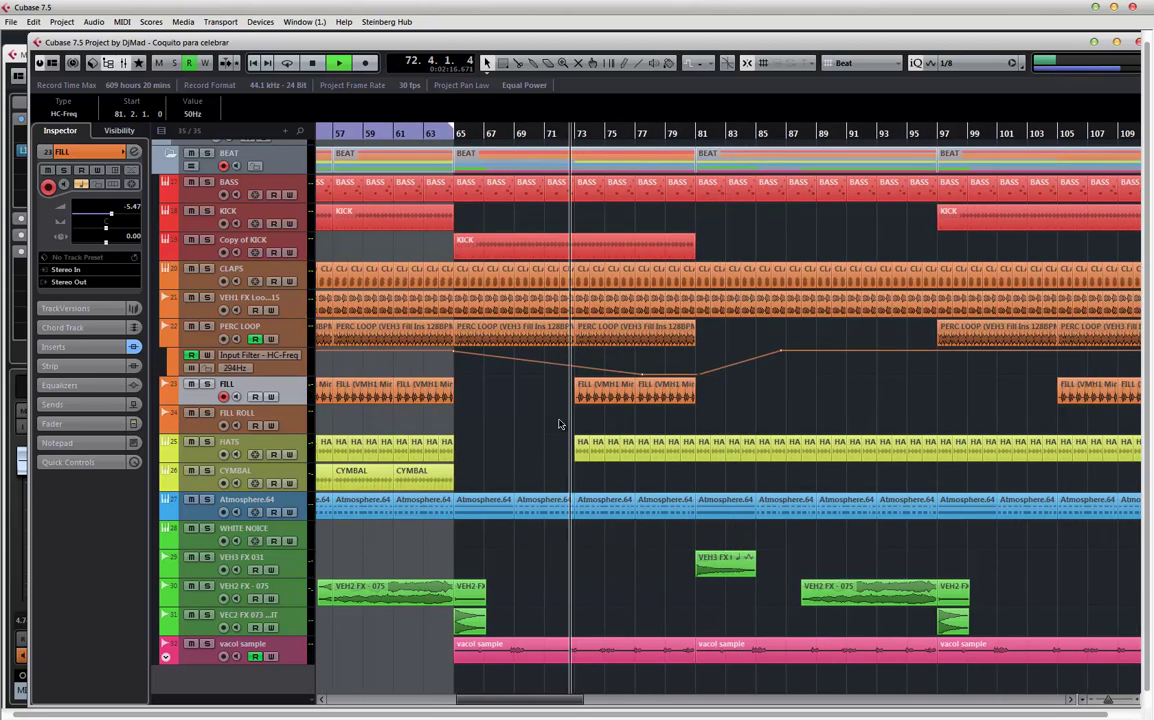
left_click(581, 449)
left_click_drag(581, 449, 715, 426)
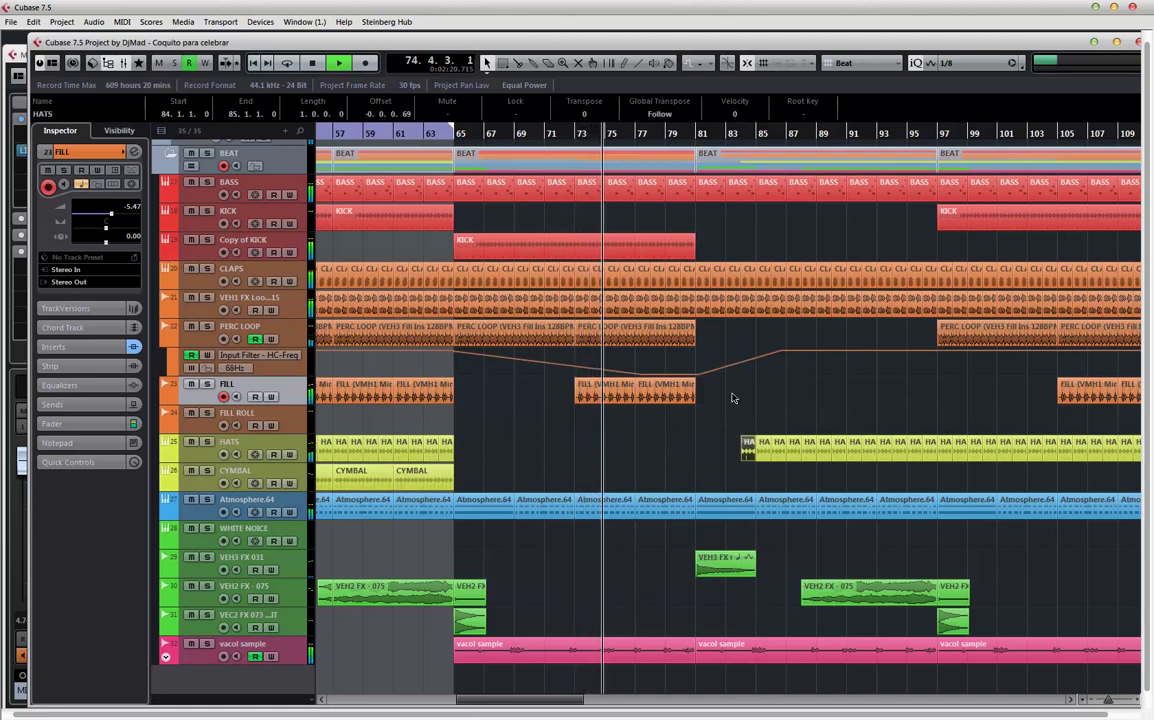
- Move the two FILL events starting at bar 73 to bar 89, and delete the HATS part at bar 84
left_click(672, 395)
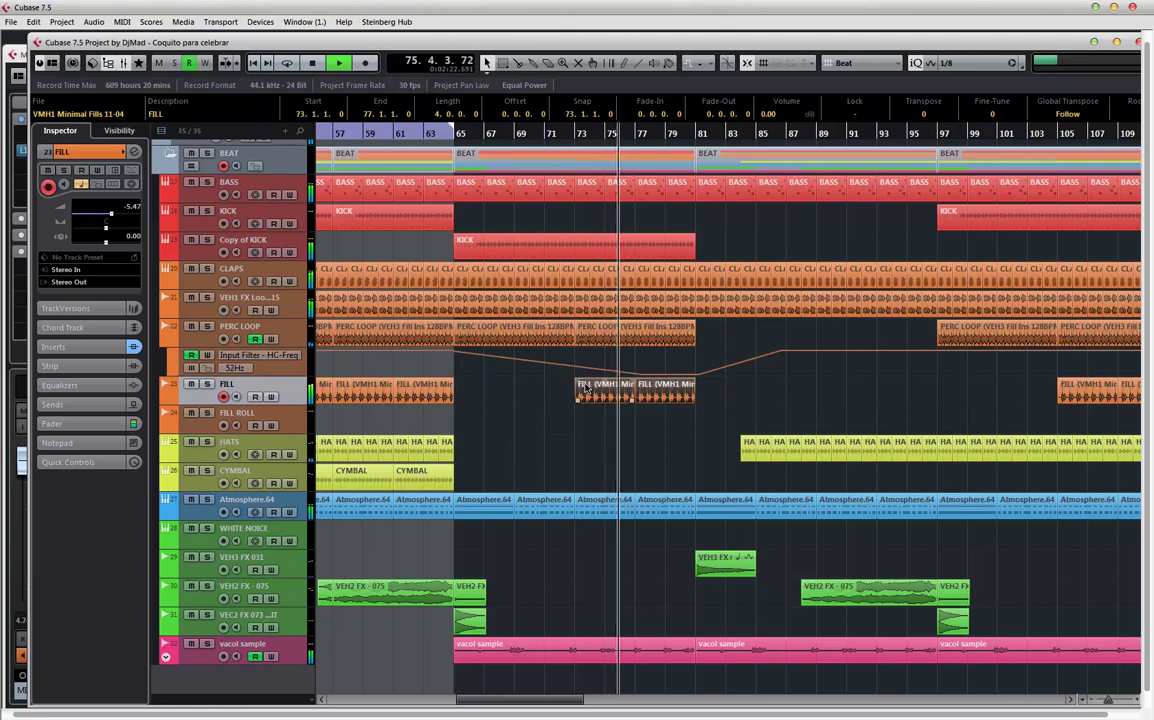
left_click_drag(617, 396, 829, 398)
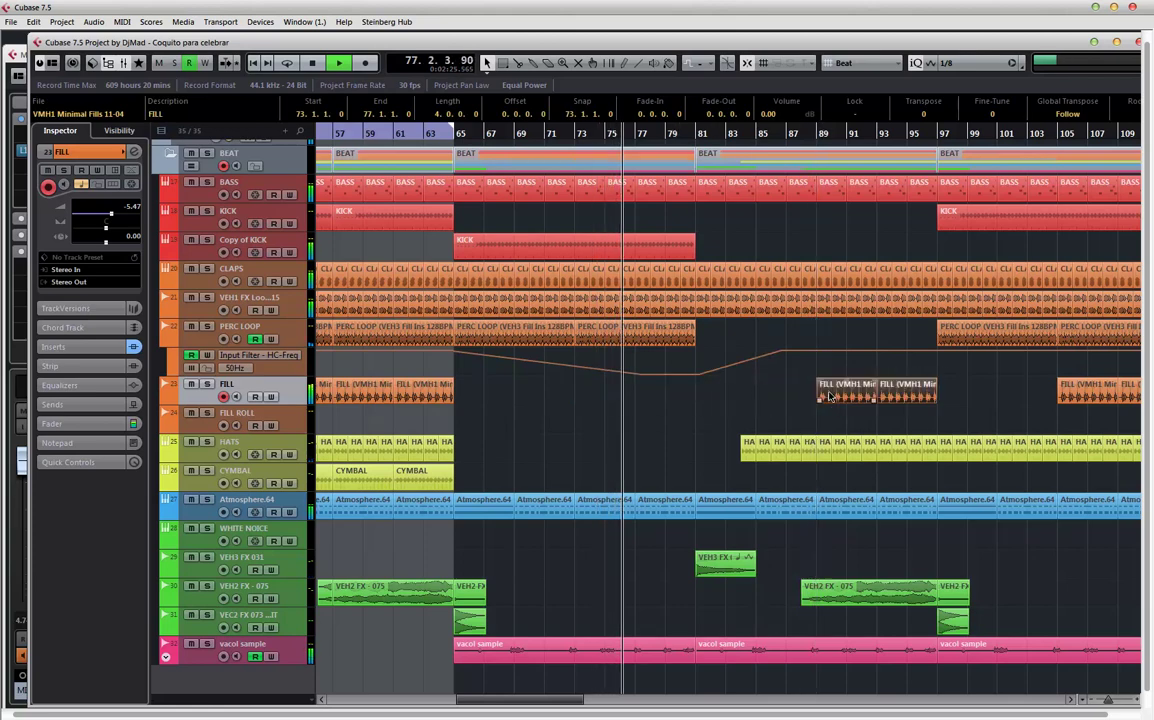
left_click(722, 449)
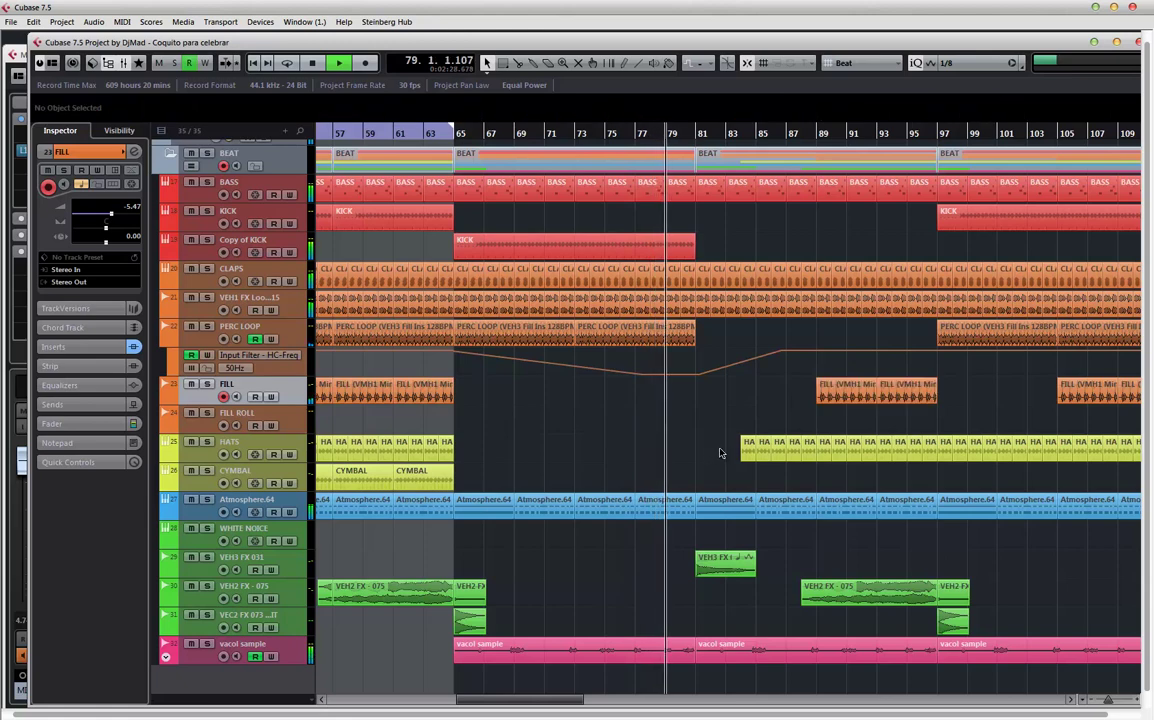
left_click(746, 449)
left_click_drag(747, 447, 754, 416)
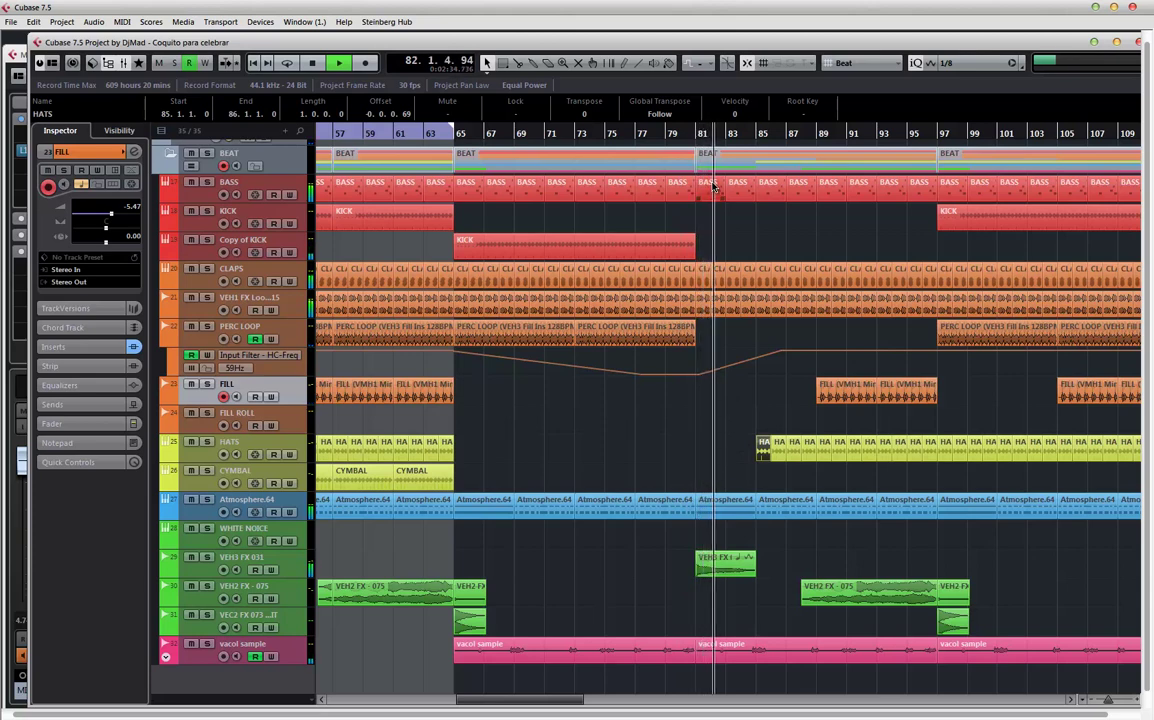
- Draw a BASS volume automation ramp down from bar 81 to about bar 91 with the Line tool in an enlarged lane
left_click(191, 182)
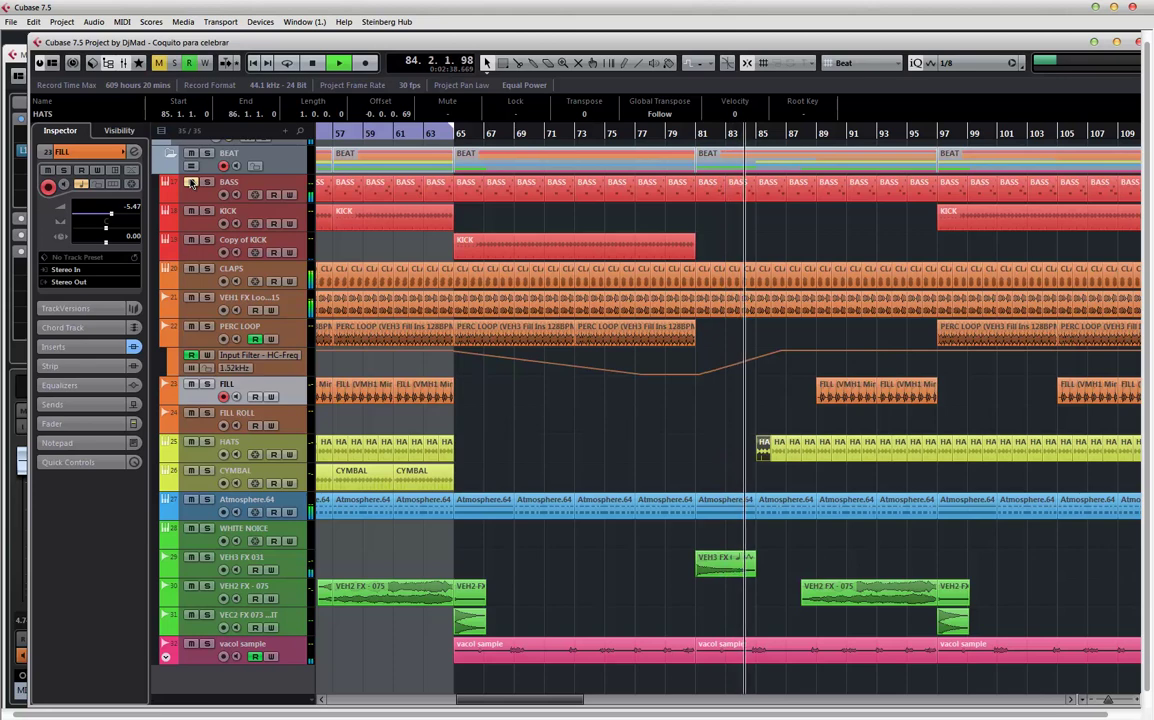
left_click(920, 188)
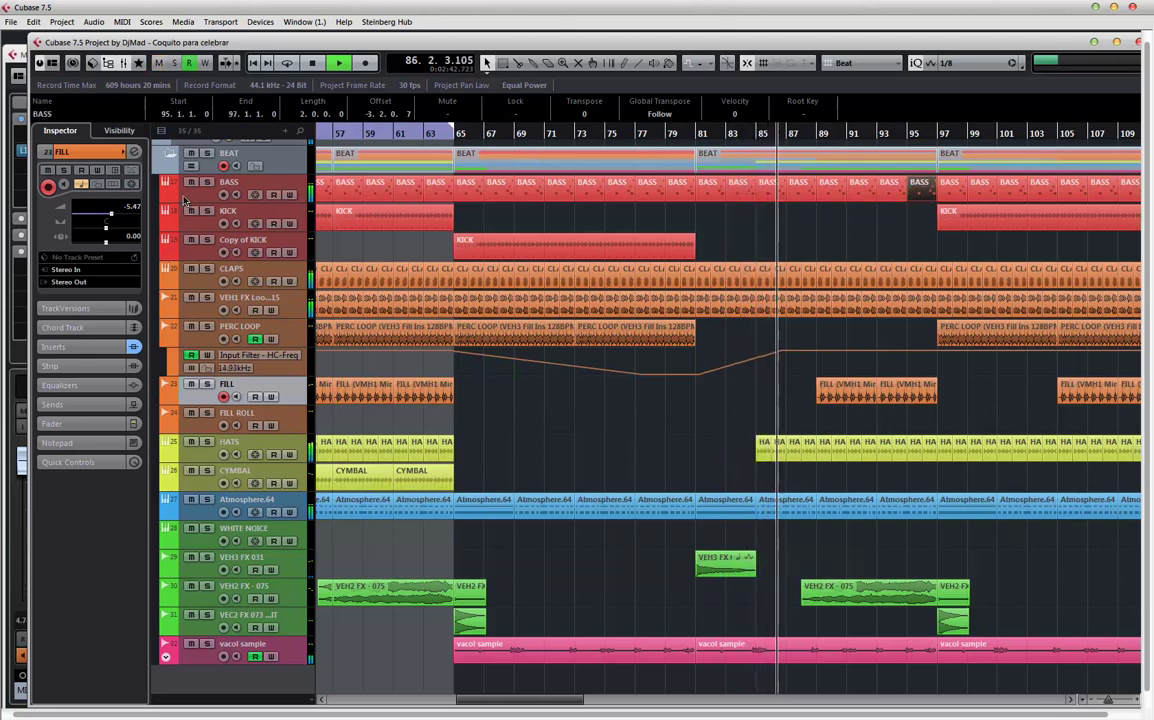
left_click(166, 200)
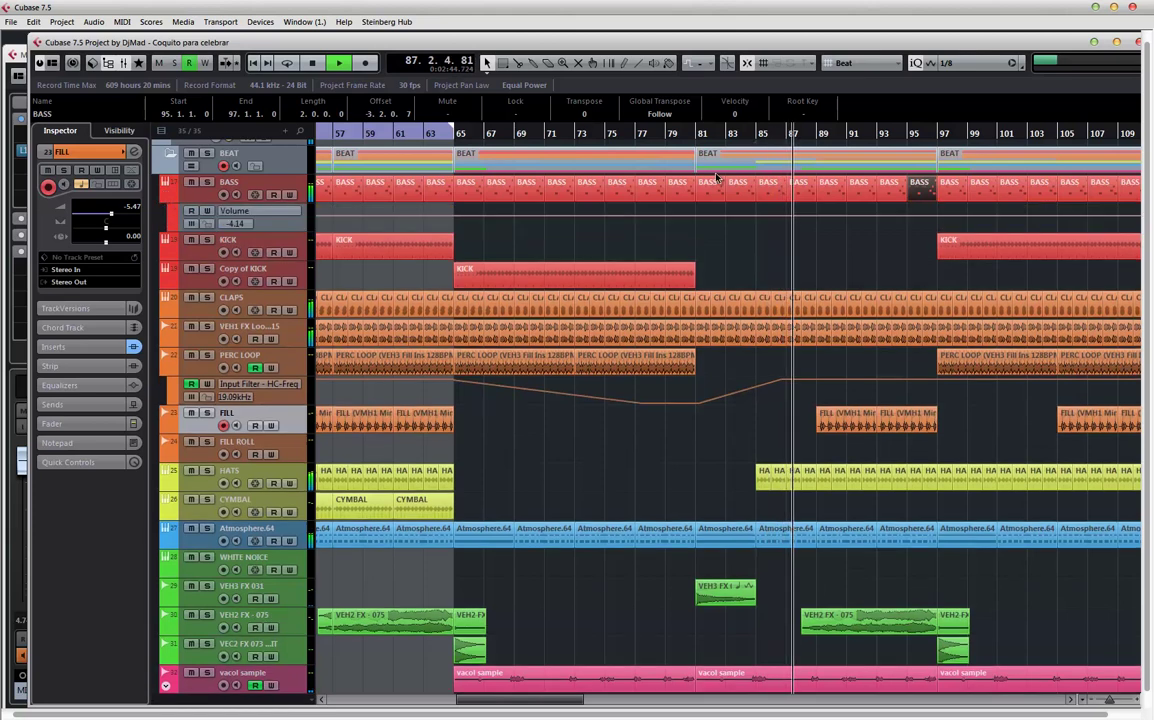
right_click(704, 209)
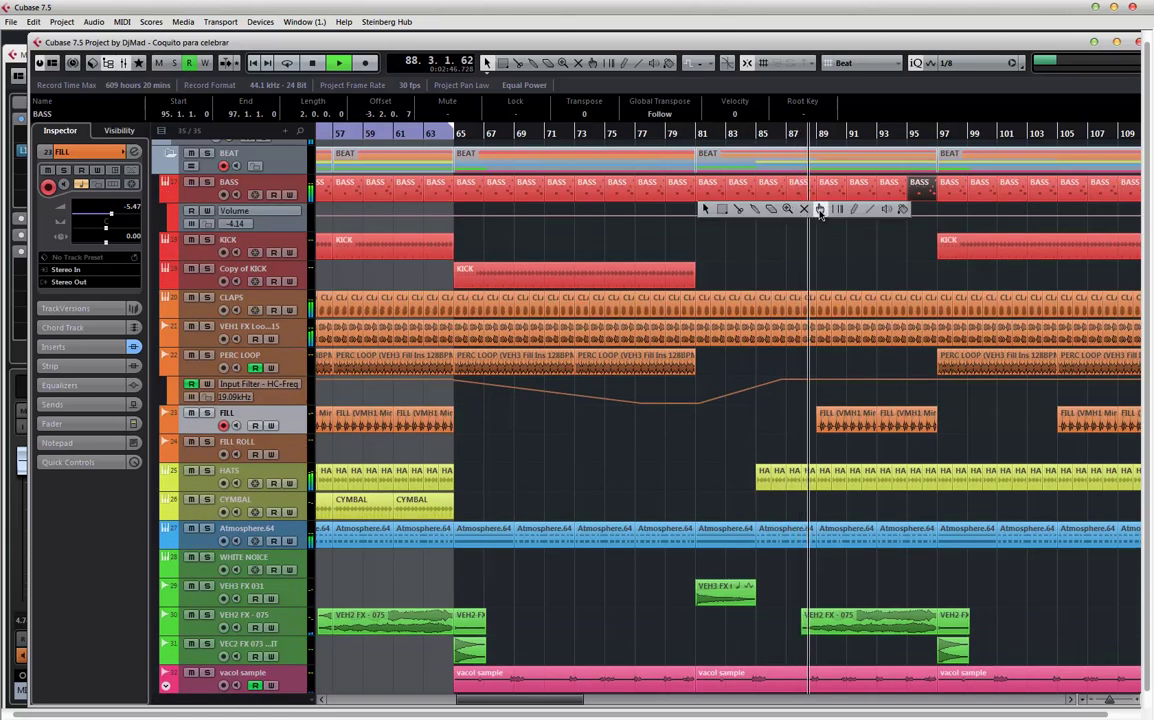
left_click(870, 209)
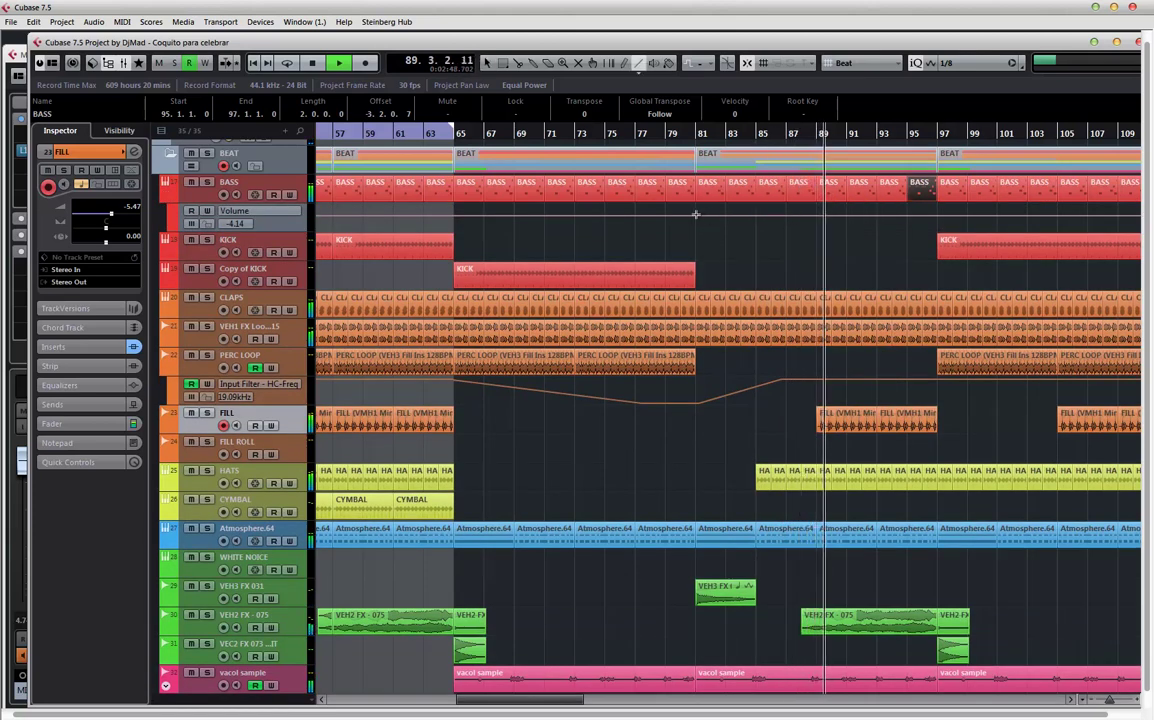
left_click_drag(265, 231, 293, 318)
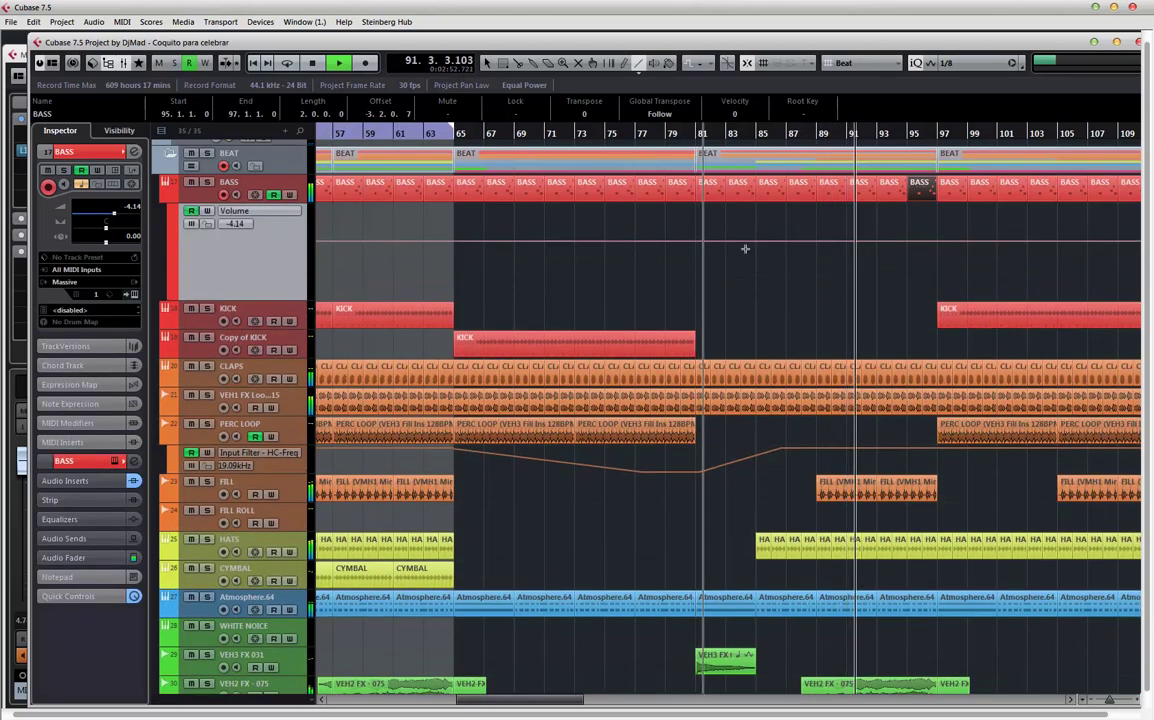
left_click_drag(695, 242, 853, 297)
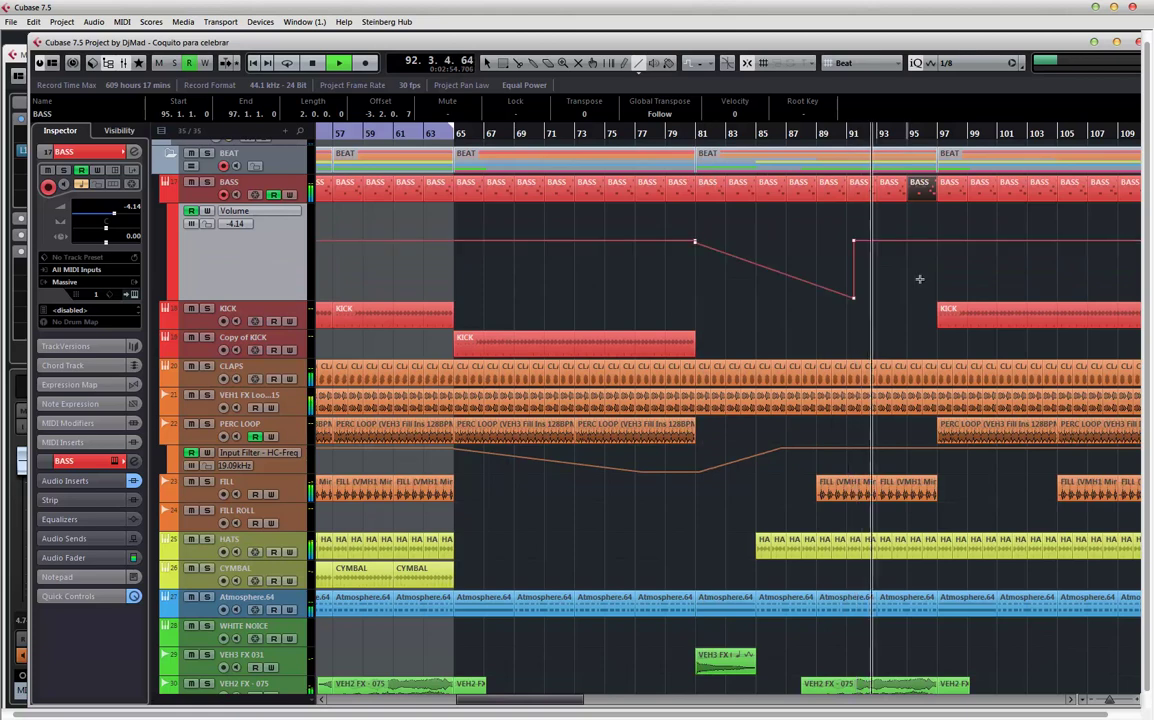
- Adjust the BASS volume automation to stay at -∞ until 96.1.1 and ramp back to full level at bar 97, and stop playback
key("1")
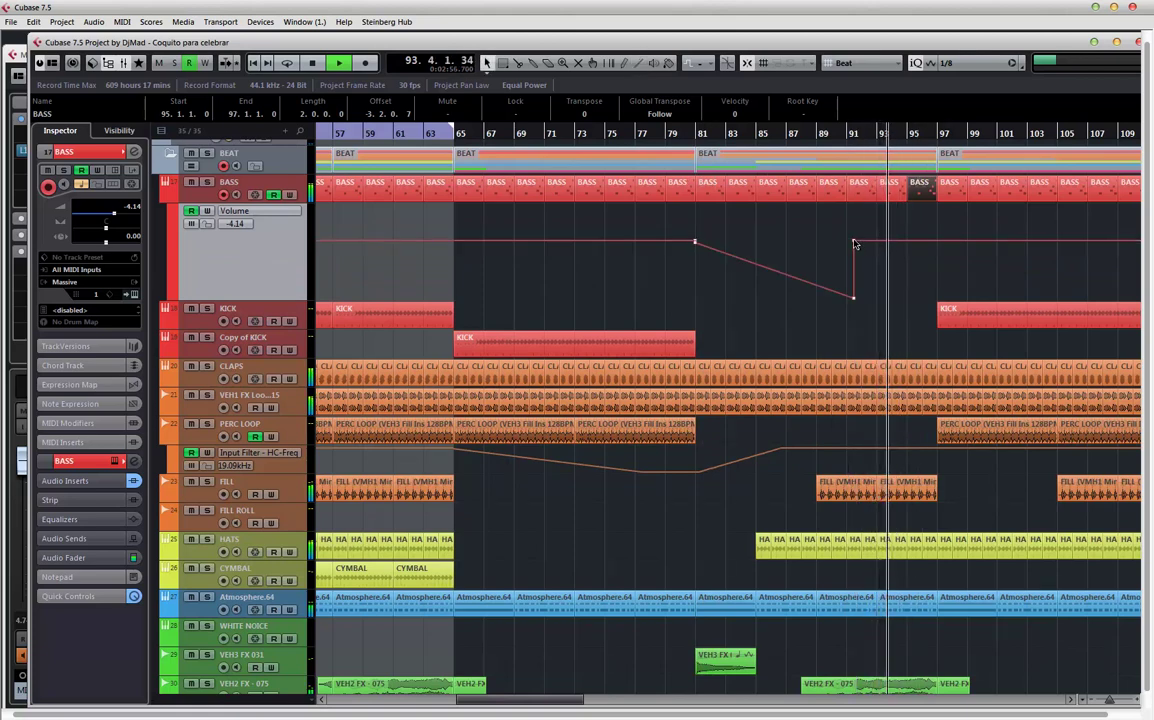
left_click_drag(855, 243, 923, 309)
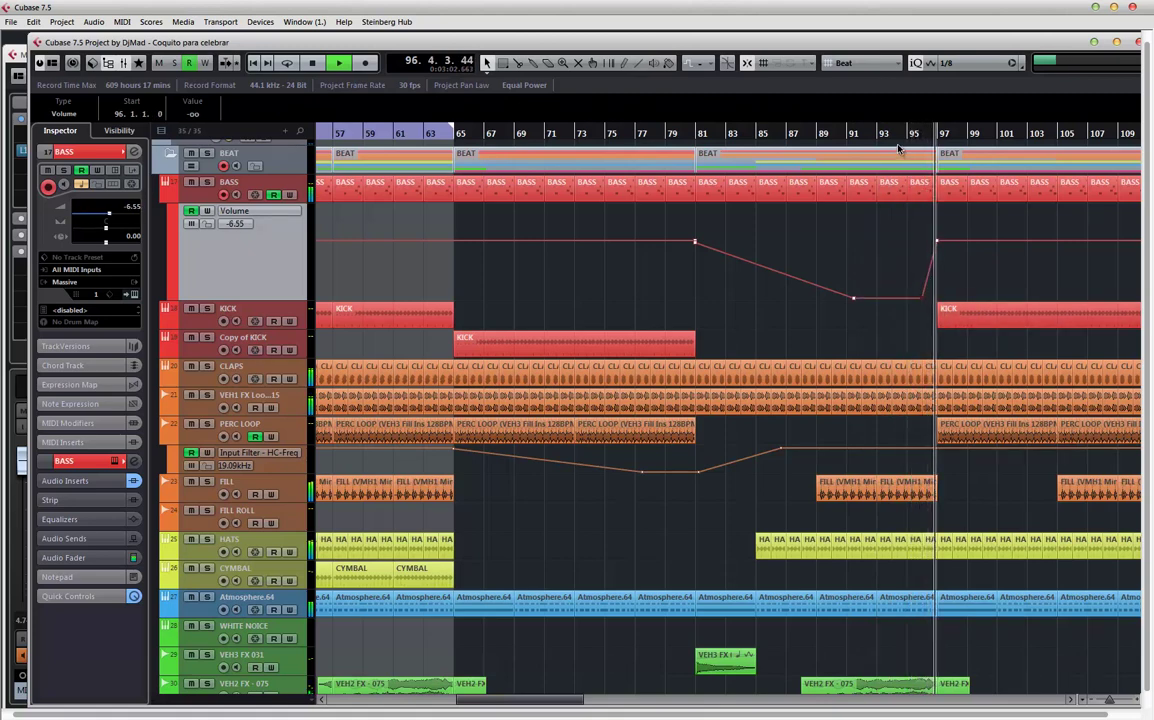
key("space")
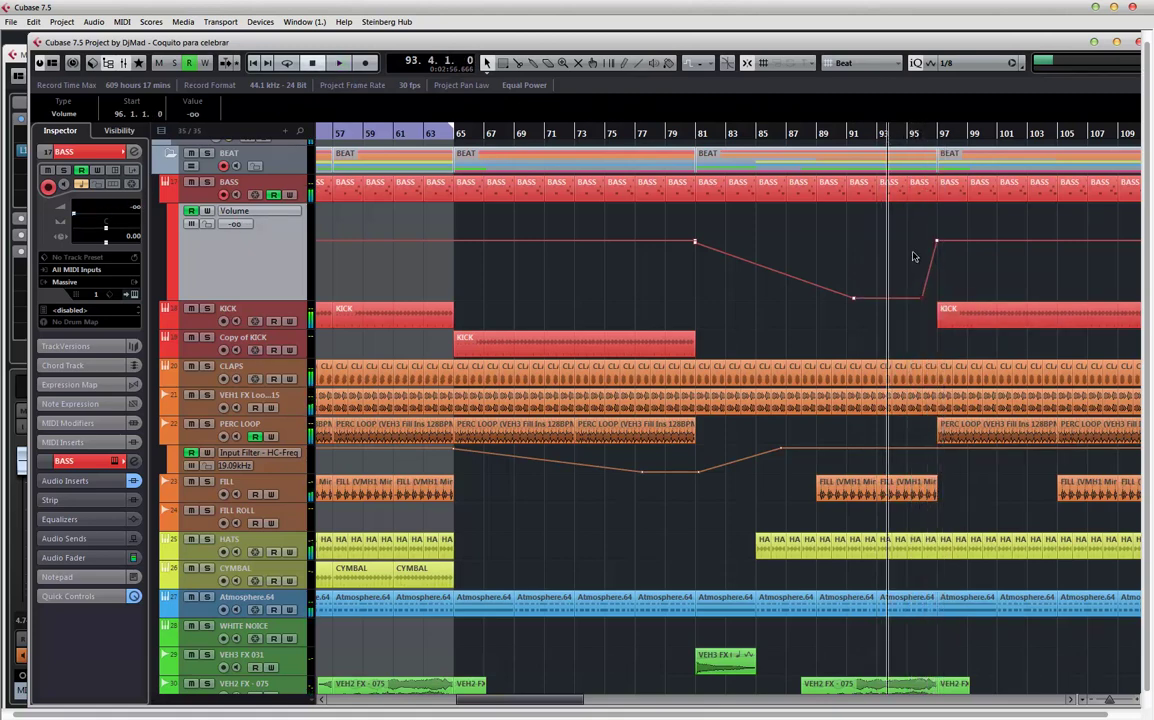
- Copy the FILL ROLL event just before bar 33 to 95.4.1, ahead of the bar 97 transition
key("h")
scroll(762, 332, "down", 3)
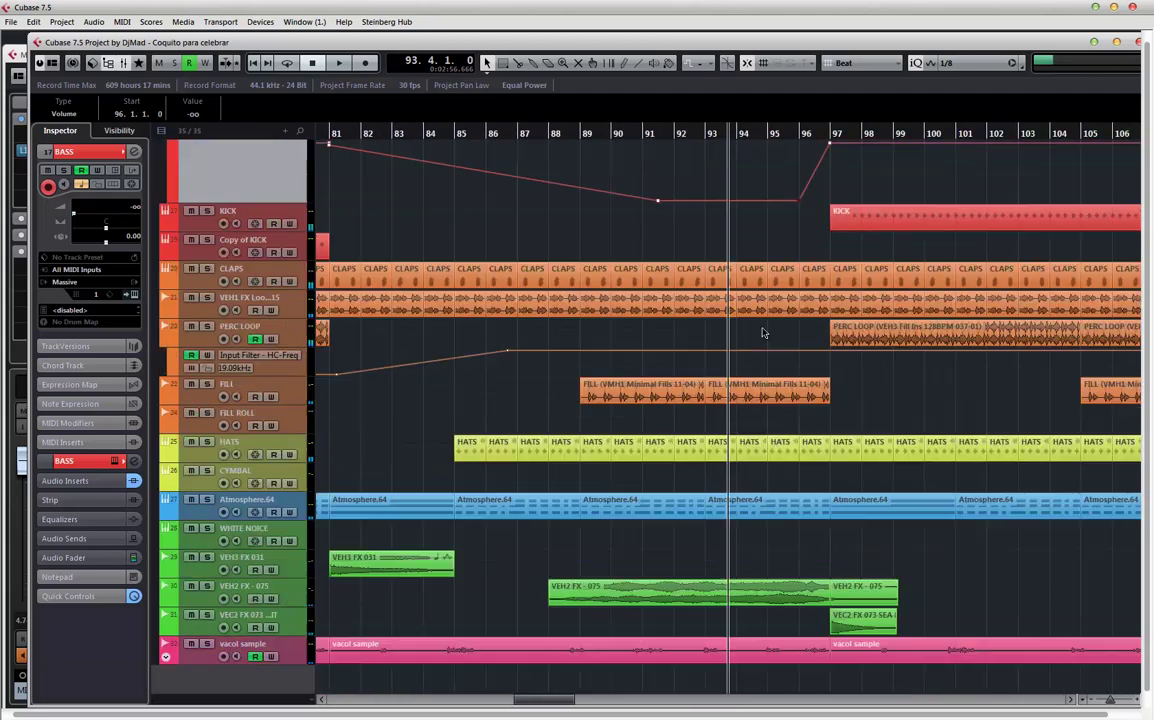
left_click_drag(659, 450, 944, 369)
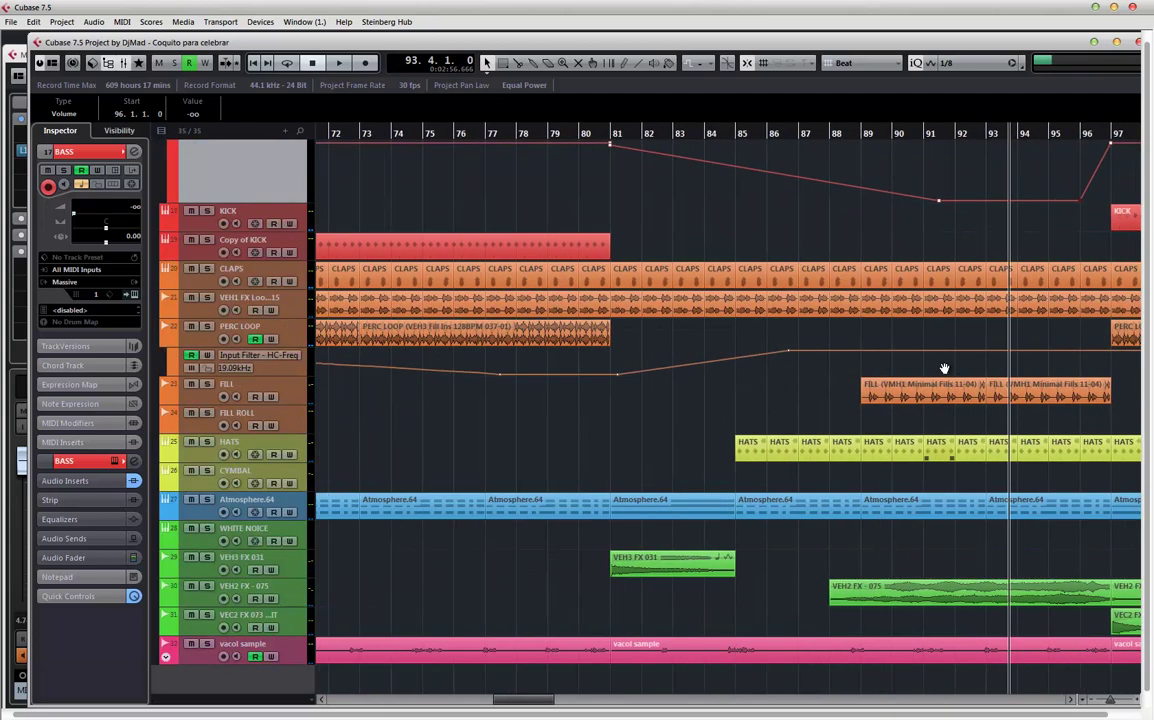
key("g")
key("g")
key("g")
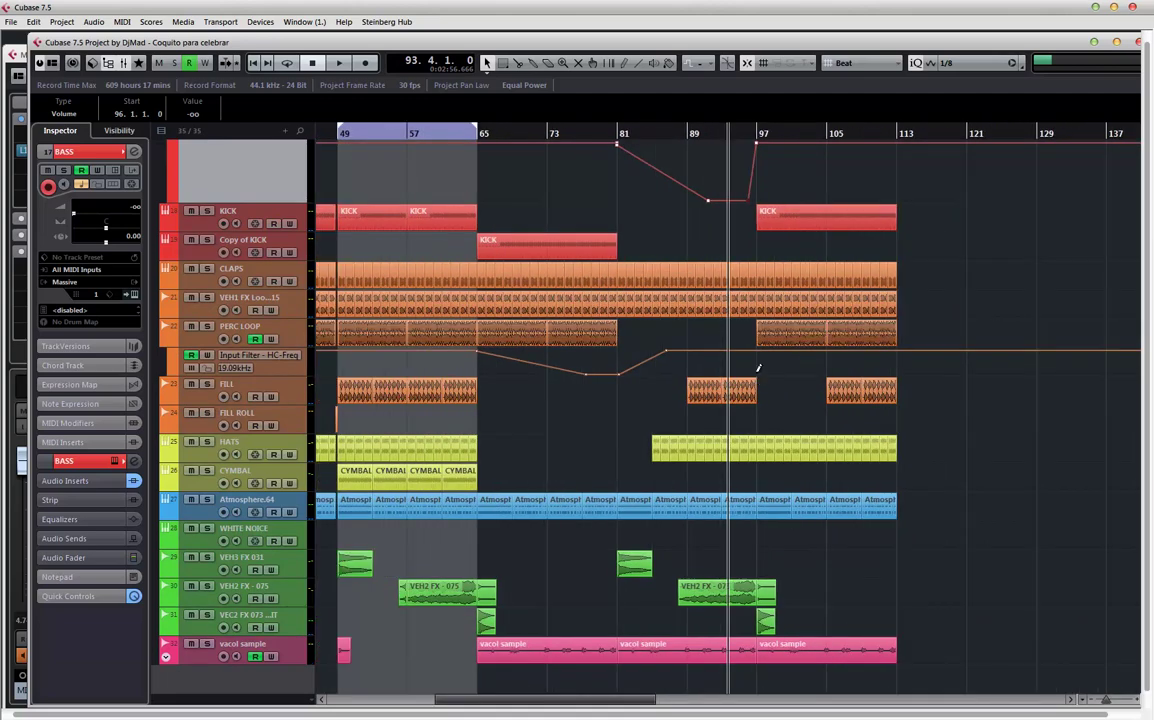
left_click(871, 63)
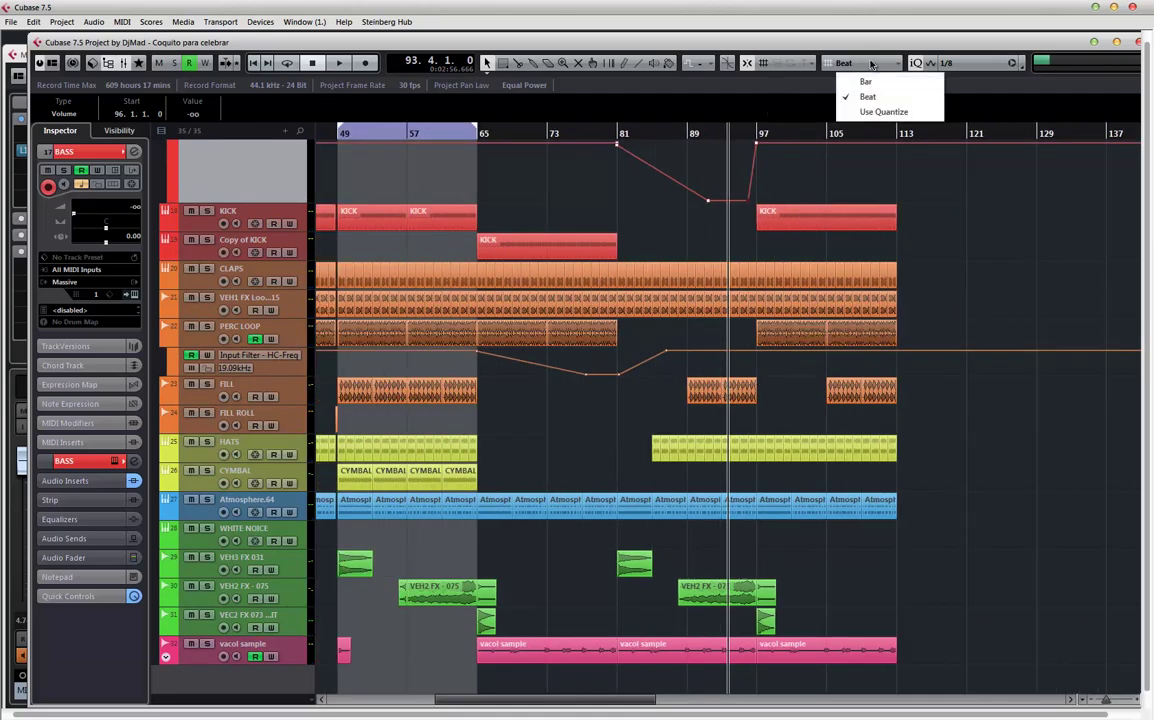
left_click(540, 433)
left_click_drag(550, 432, 687, 421)
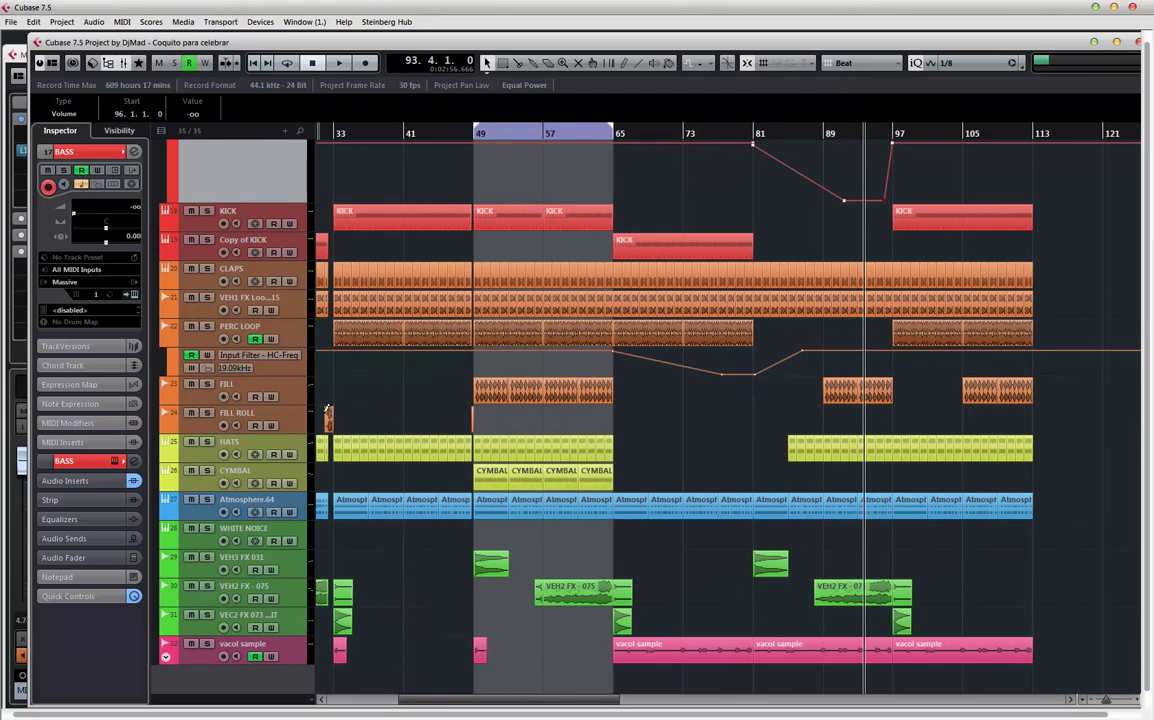
left_click_drag(331, 420, 888, 428)
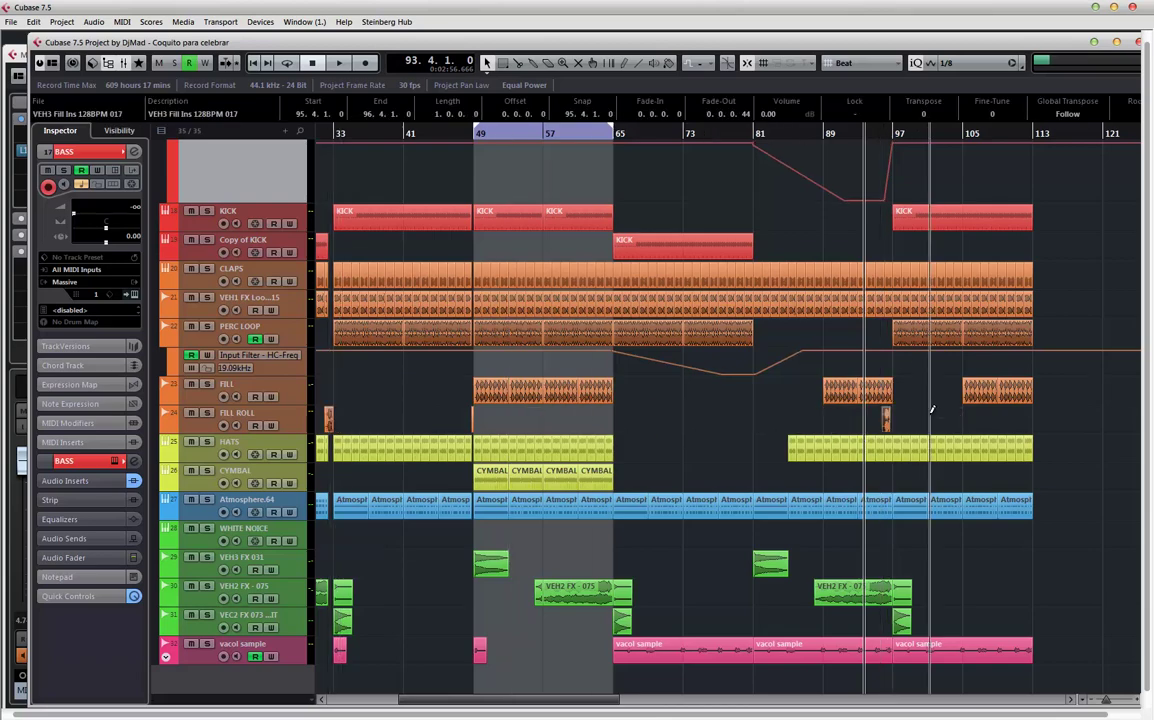
- Move the copied FILL ROLL event to start at 96.1.1
key("h")
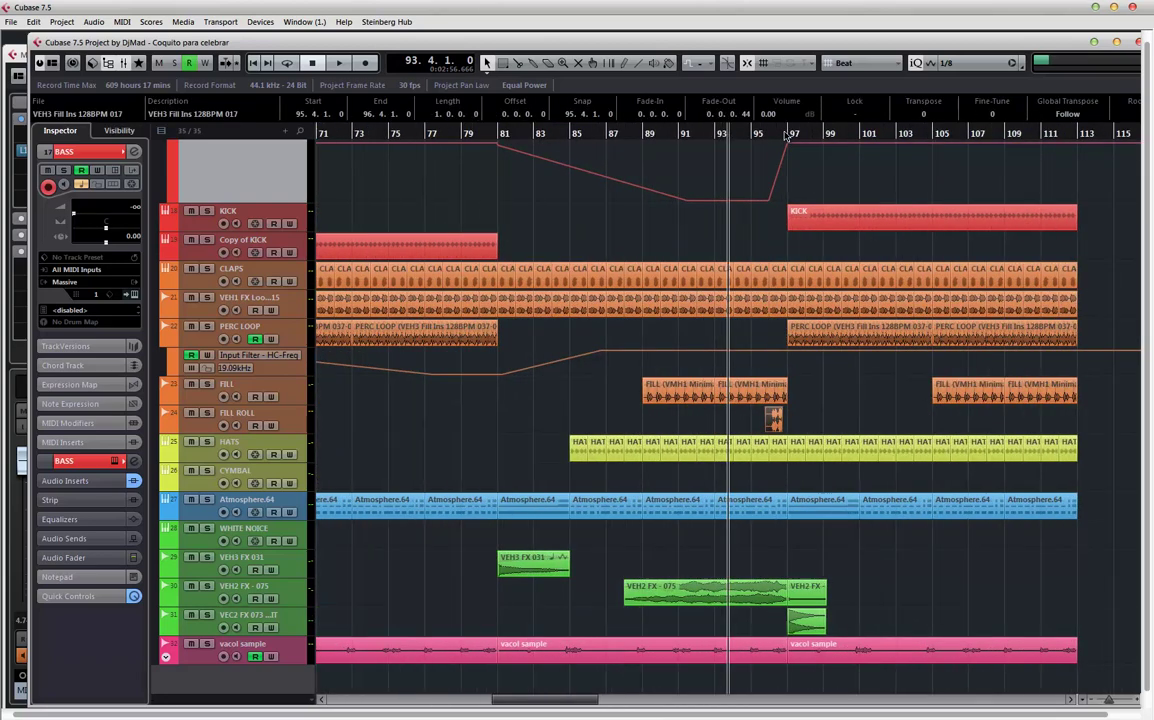
left_click(787, 137)
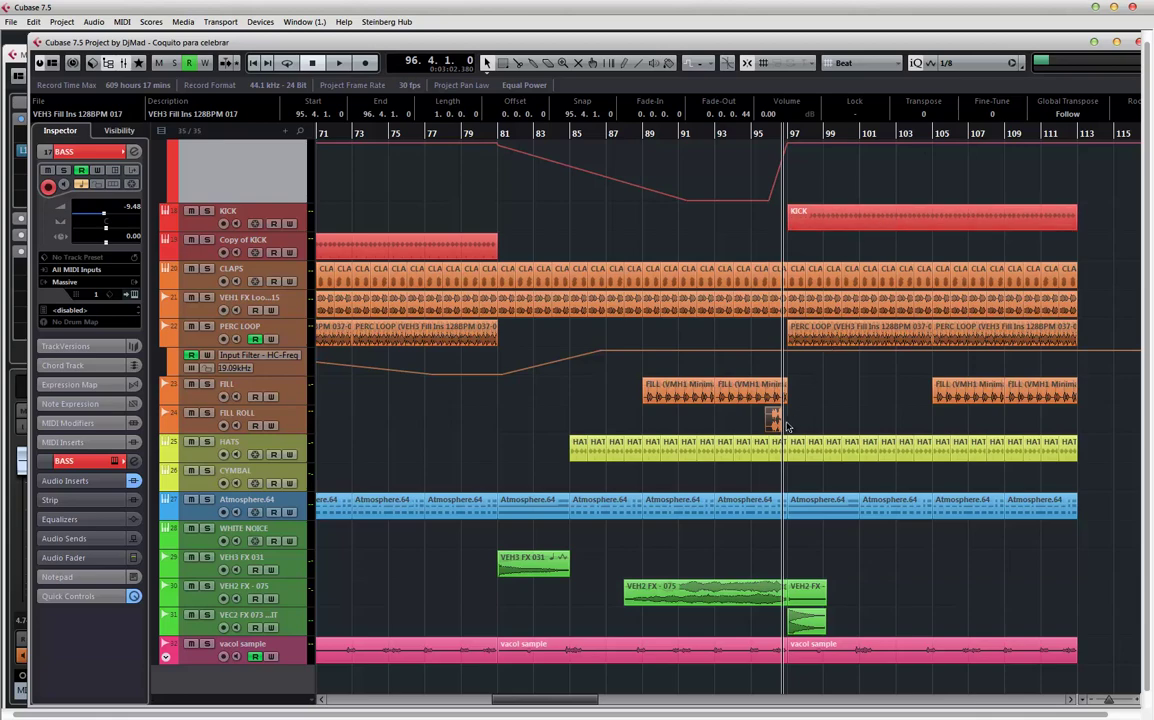
left_click_drag(785, 422, 786, 422)
- Shorten the CLAPS, VEH1 FX Loop, HATS, Atmosphere.64 and VEH2 FX - 075 events before bar 97 to end at 96.3.1
scroll(803, 377, "up", 5)
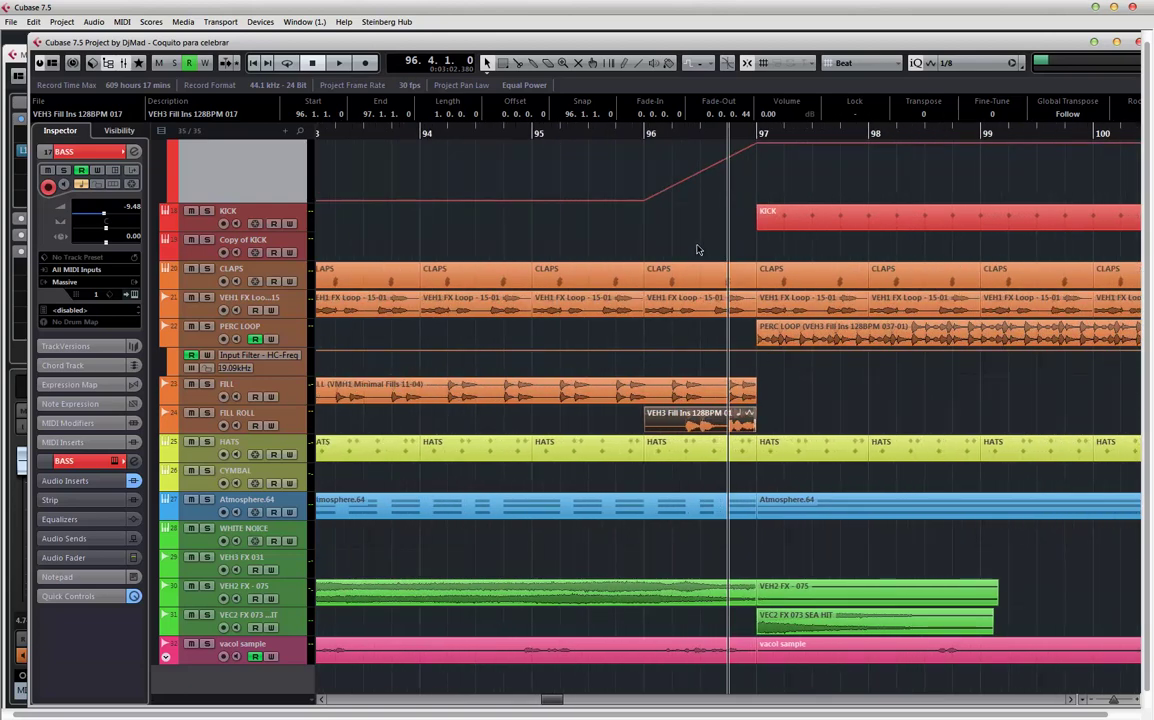
left_click_drag(698, 250, 699, 316)
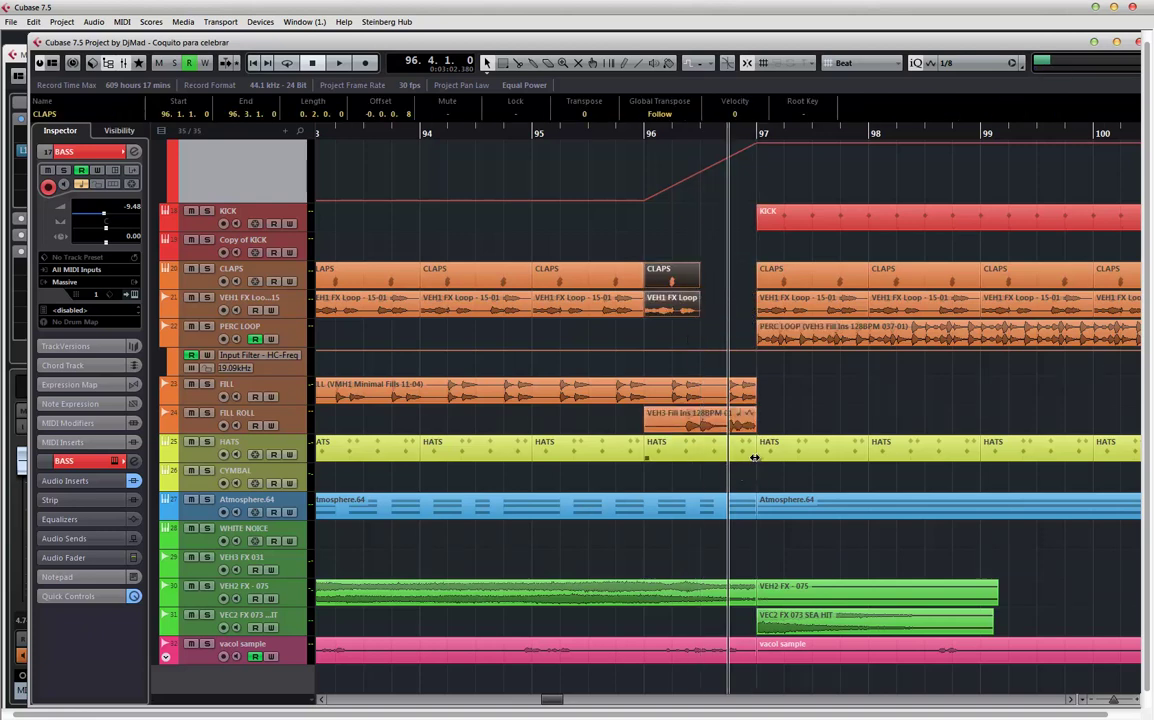
left_click_drag(755, 457, 700, 458)
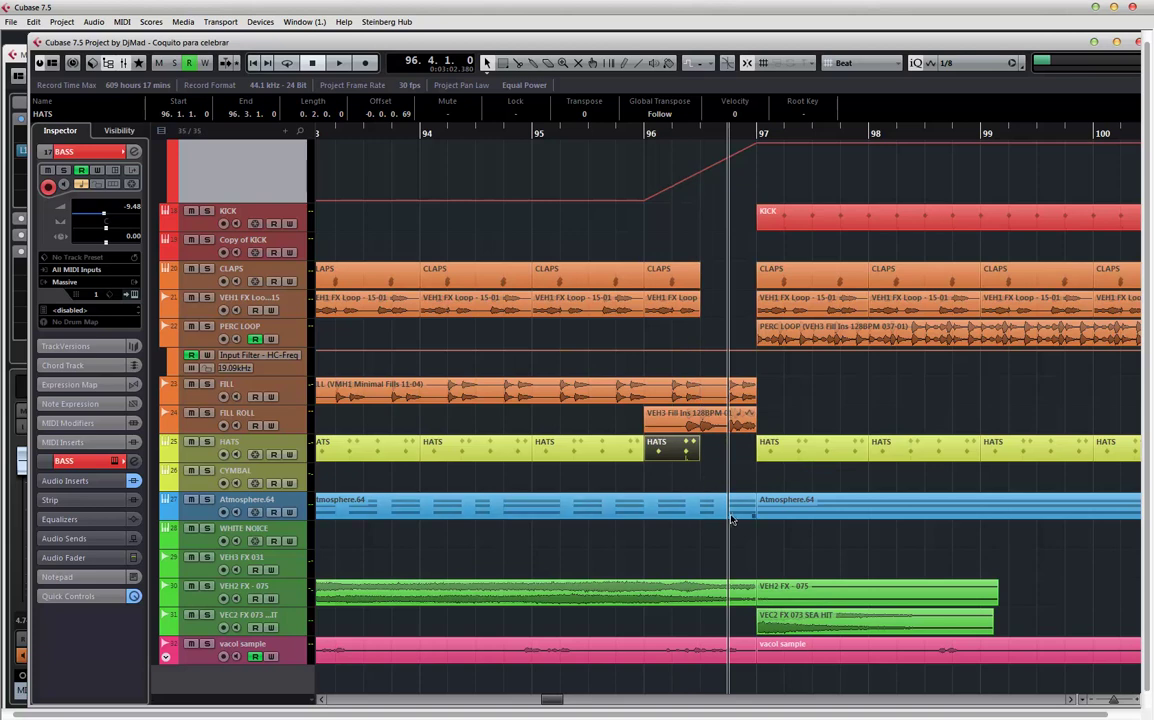
left_click_drag(751, 516, 700, 516)
left_click_drag(751, 601, 700, 601)
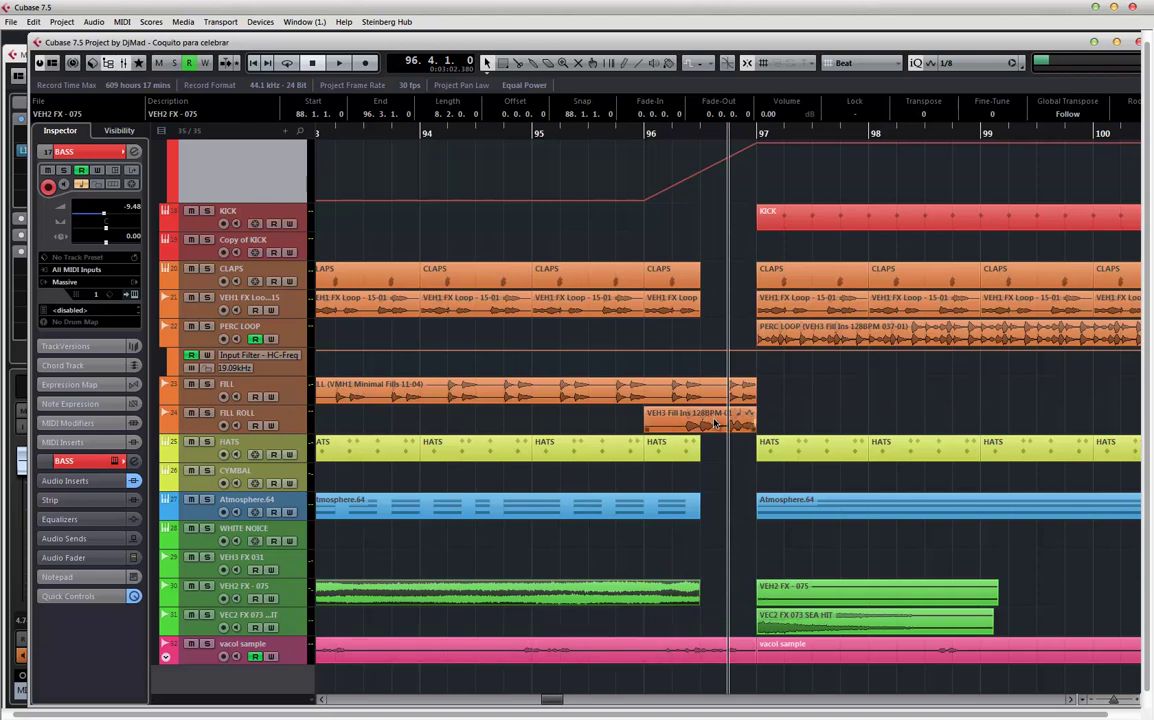
- Set the grid to Use Quantize and trim the CLAPS, VEH1 FX Loop, HATS, VEH2 FX - 075 and Atmosphere.64 events to end at 96.2.3
left_click(850, 63)
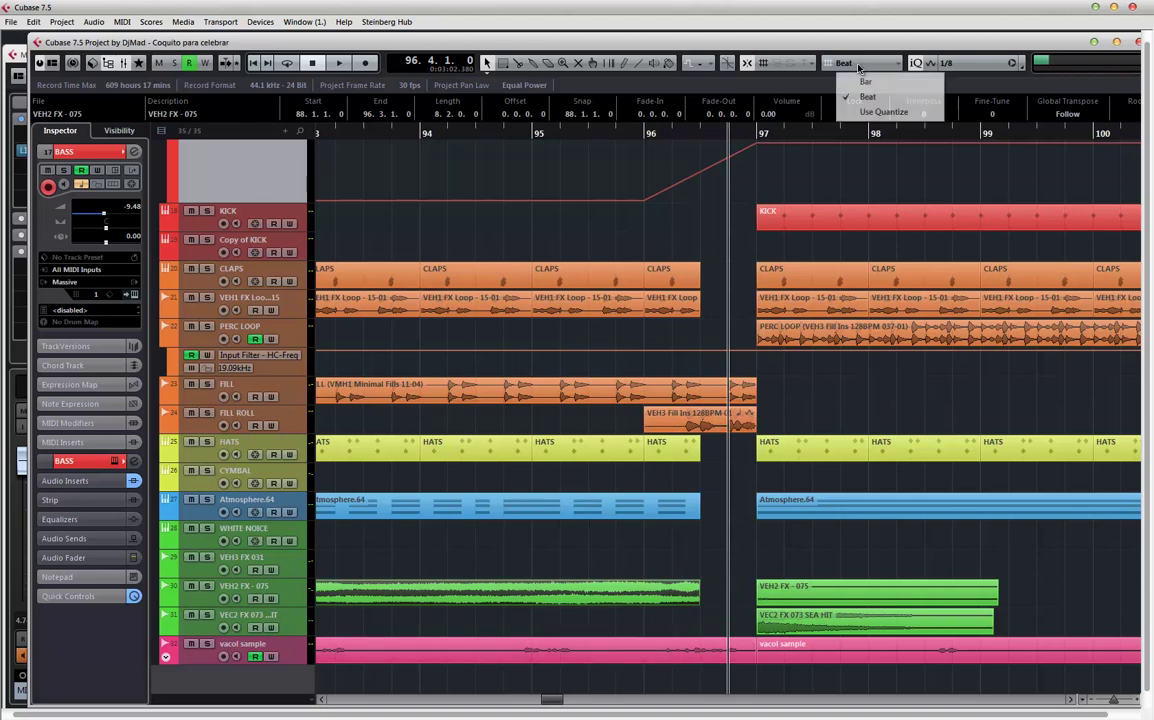
left_click(885, 110)
left_click_drag(640, 238, 686, 329)
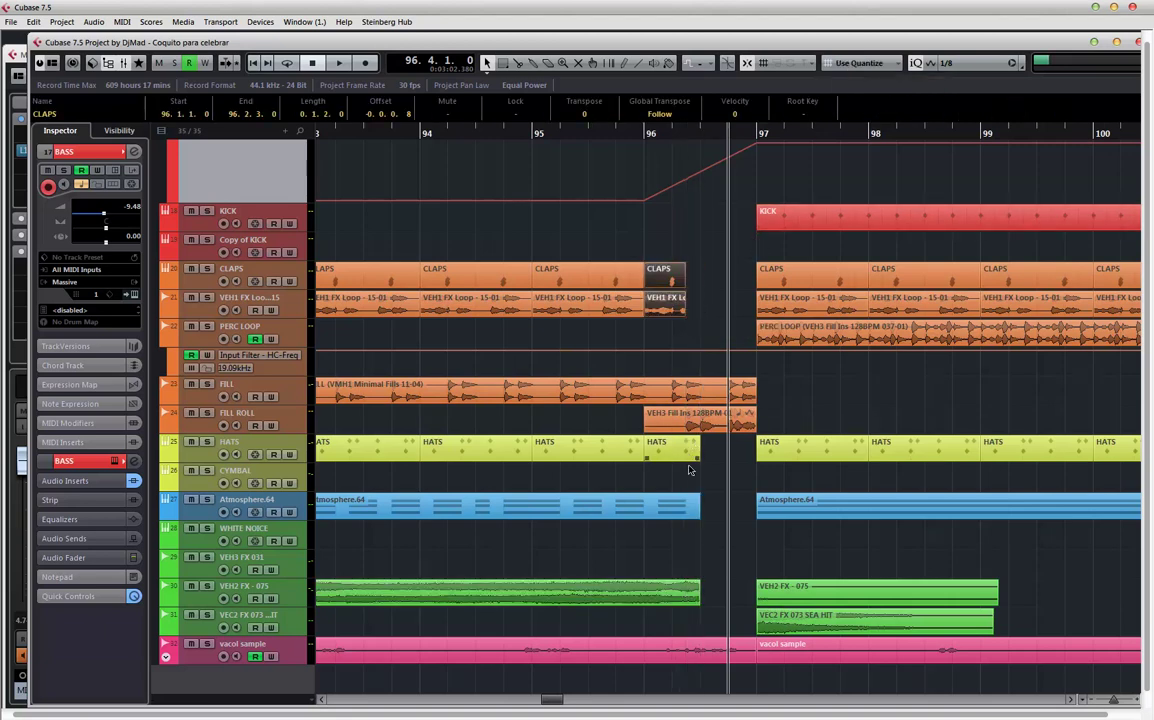
left_click_drag(697, 458, 686, 467)
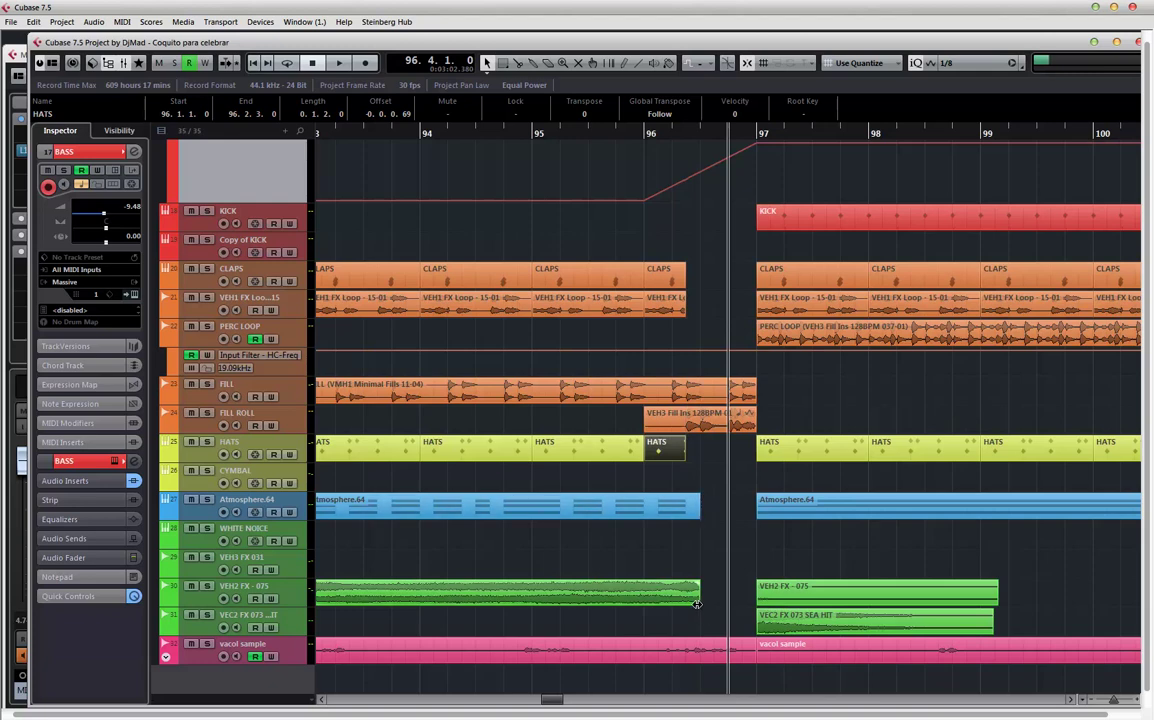
left_click_drag(697, 604, 687, 616)
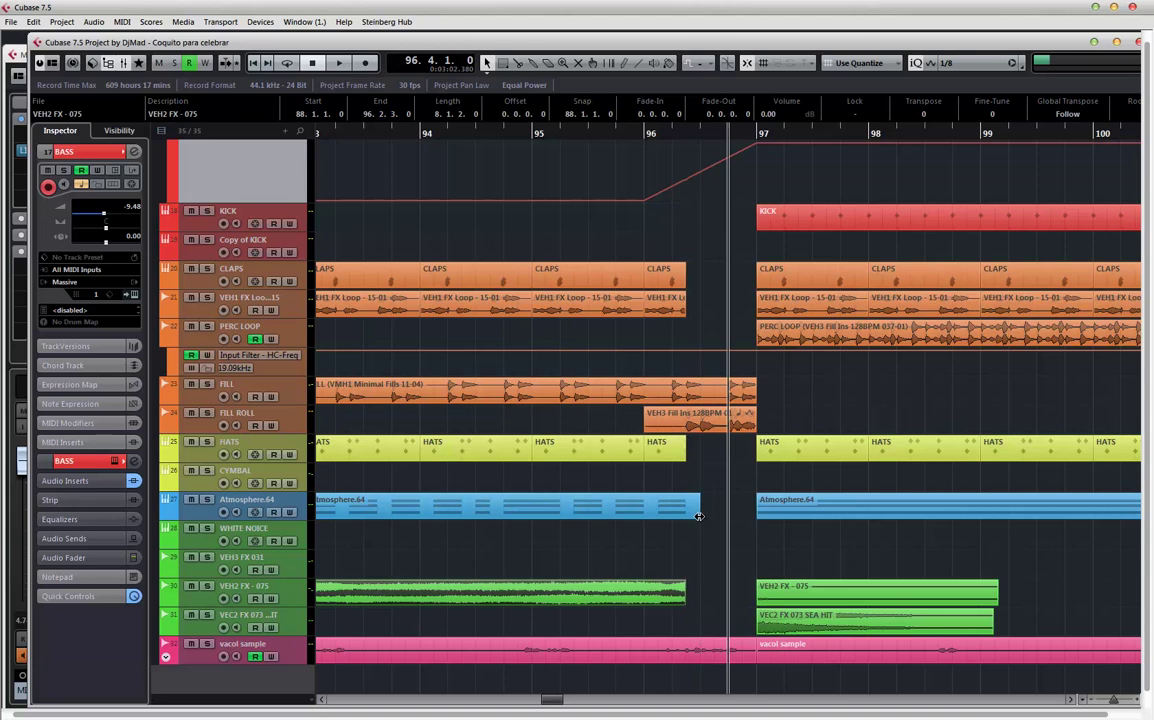
left_click_drag(699, 516, 699, 516)
left_click_drag(696, 520, 686, 520)
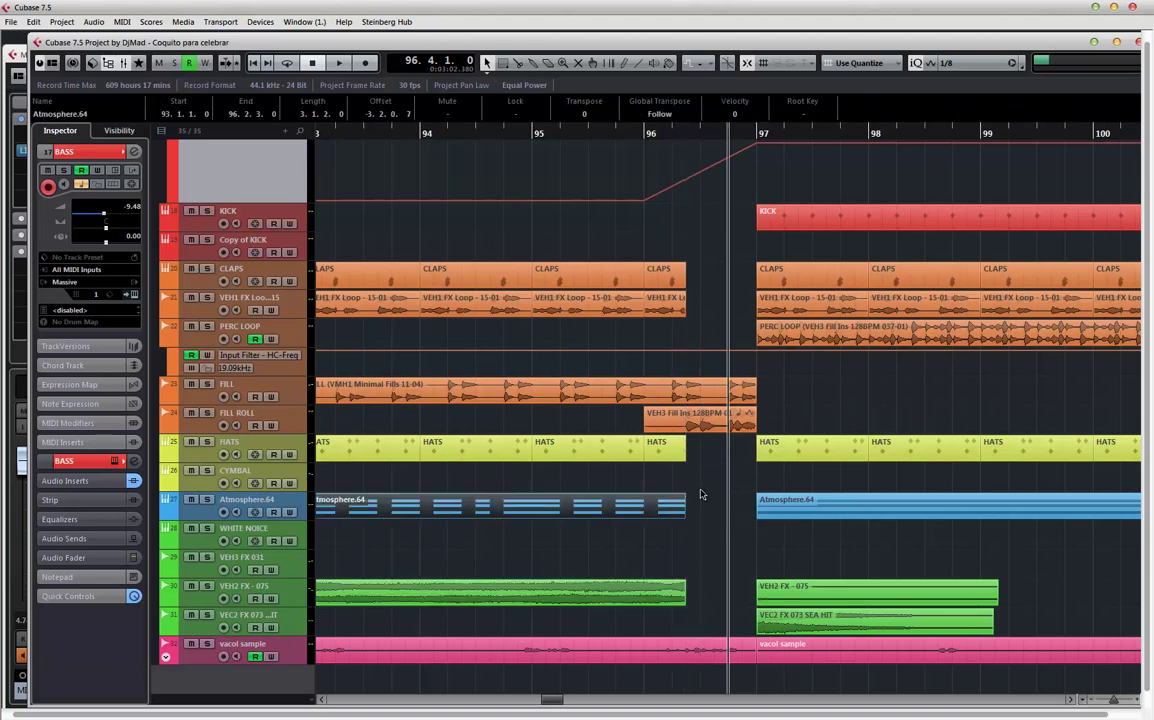
- Split the vacol sample at 98.3.1 and bar 100, remove the section between, and shorten the preceding vacol sample event to end at 95.3.3
left_click(924, 660)
left_click(797, 657)
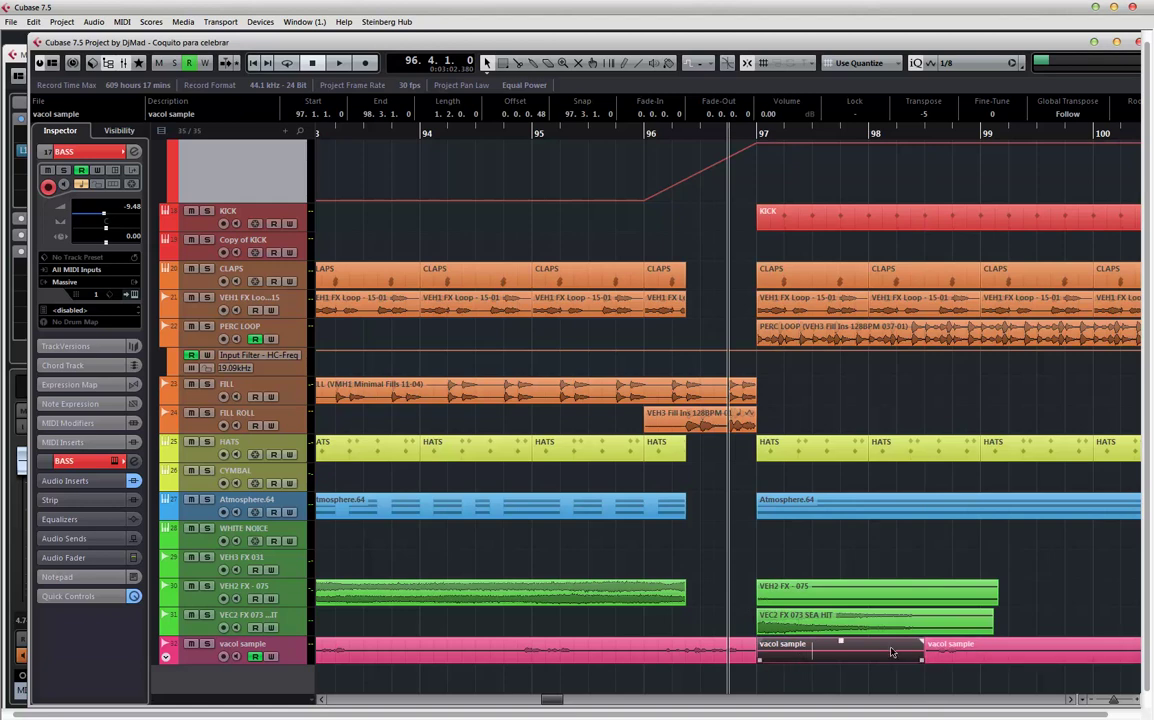
key("Delete")
left_click(955, 652)
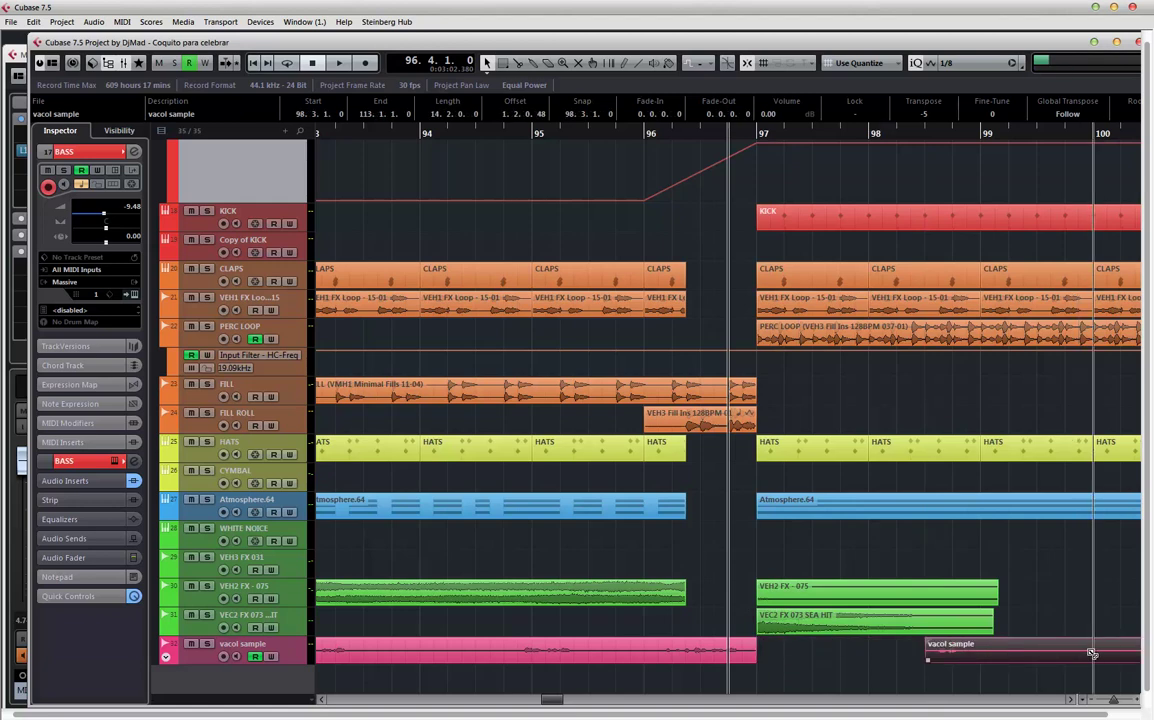
left_click(1092, 652, "alt")
left_click_drag(975, 655, 601, 655)
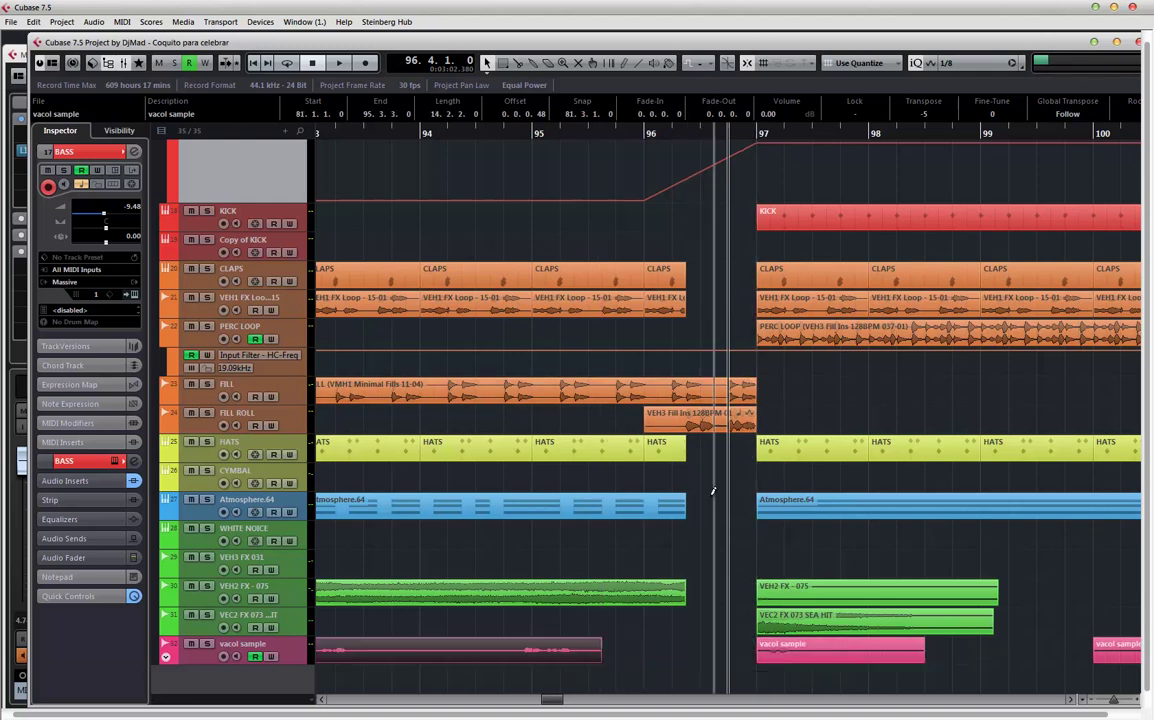
- Delete the VEH2 FX - 075 event starting at bar 97
key("g")
key("g")
key("g")
key("g")
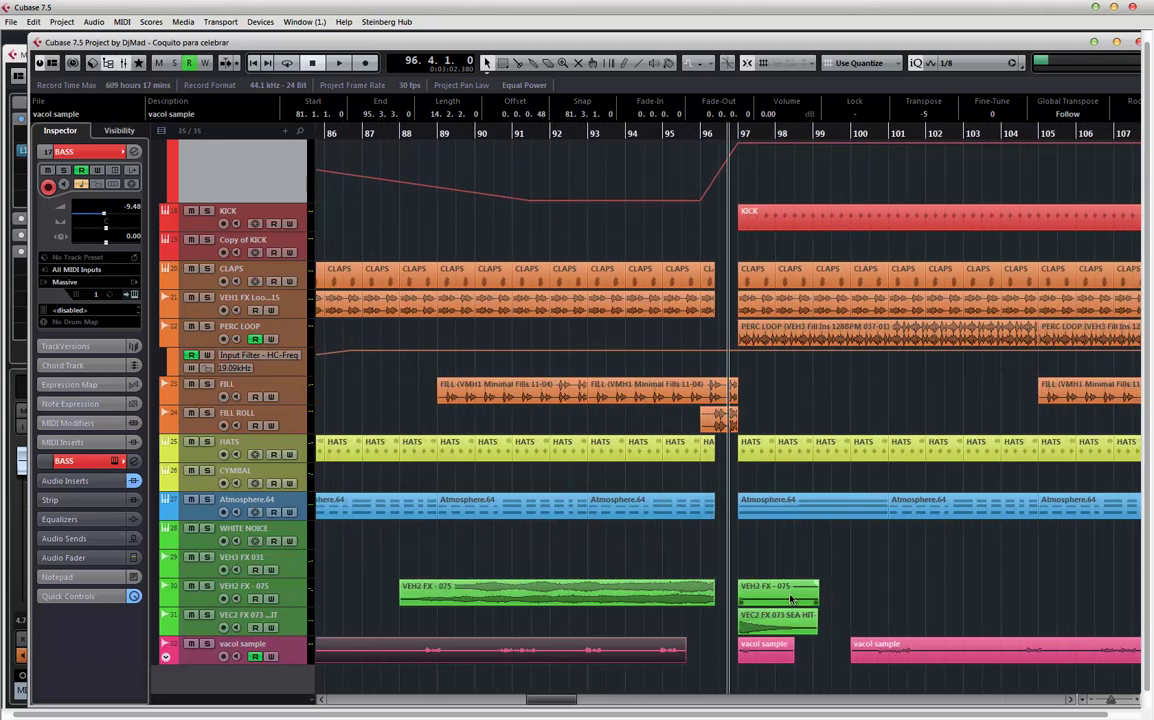
left_click(790, 598)
key("Delete")
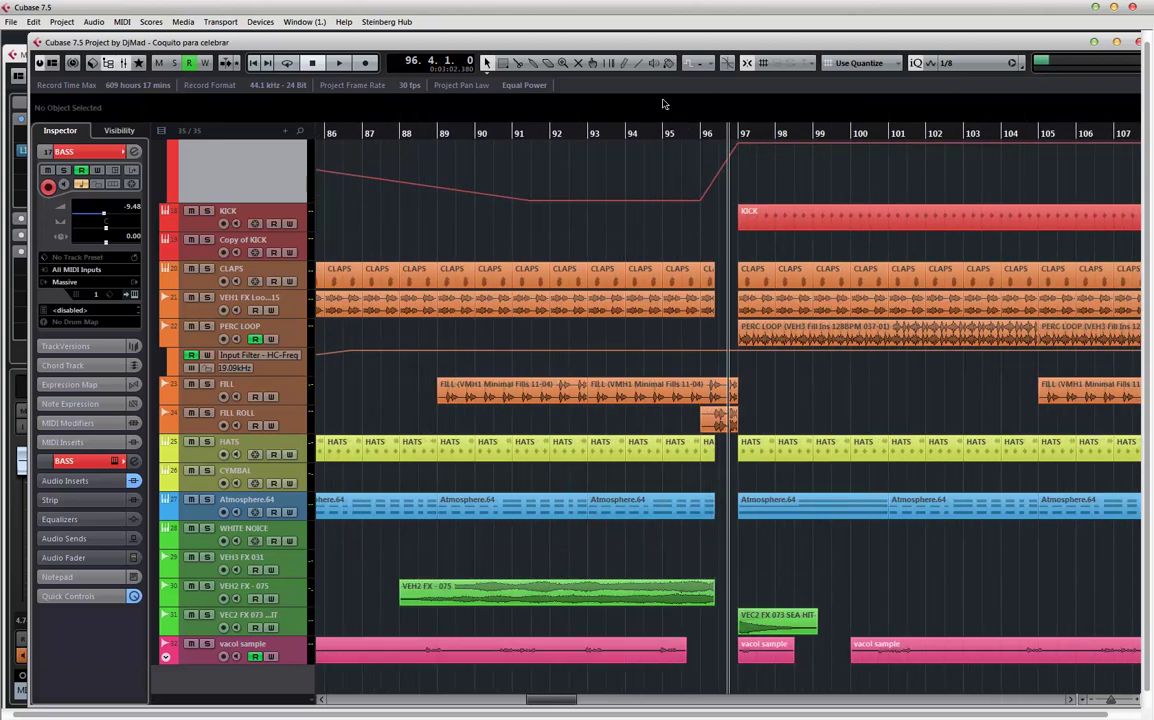
- Play the break before bar 97 to check the transition, and stop playback
left_click(637, 134)
key("space")
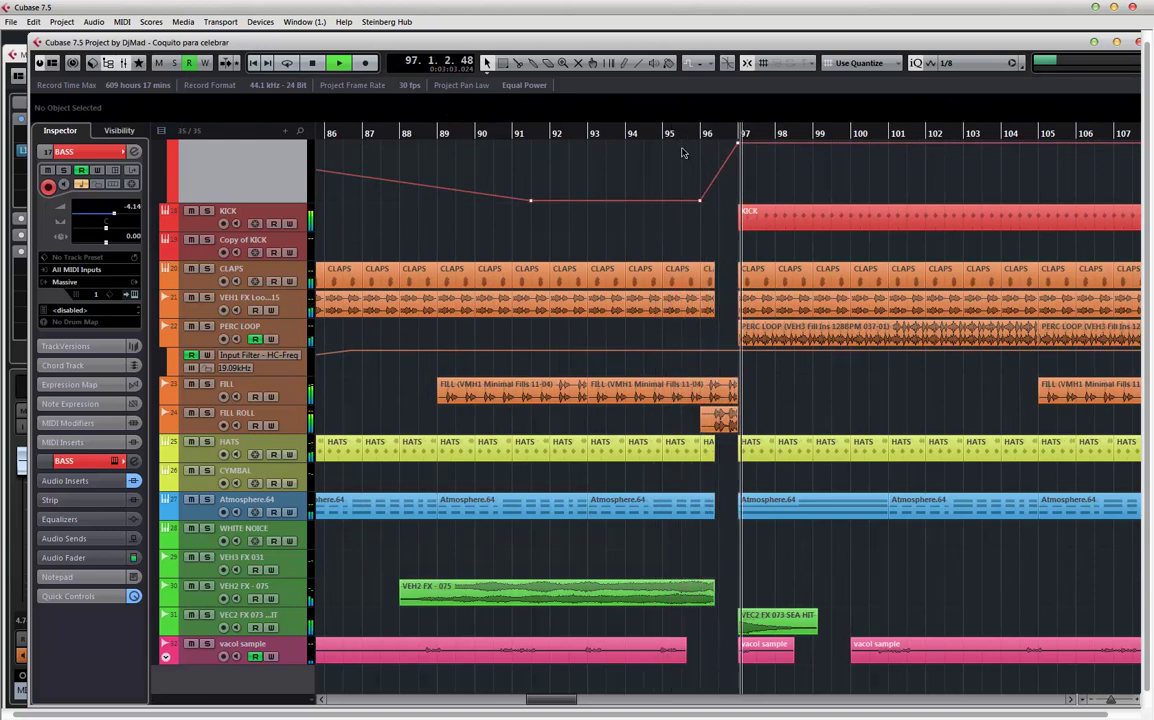
key("h")
key("h")
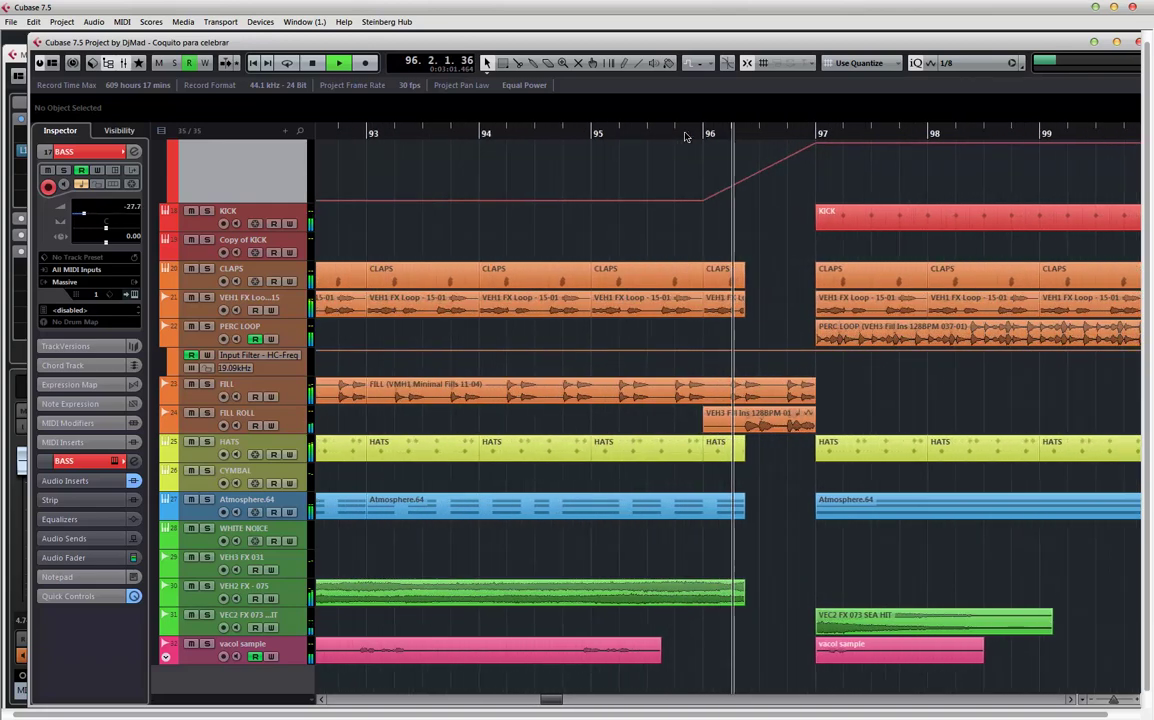
key("space")
key("h")
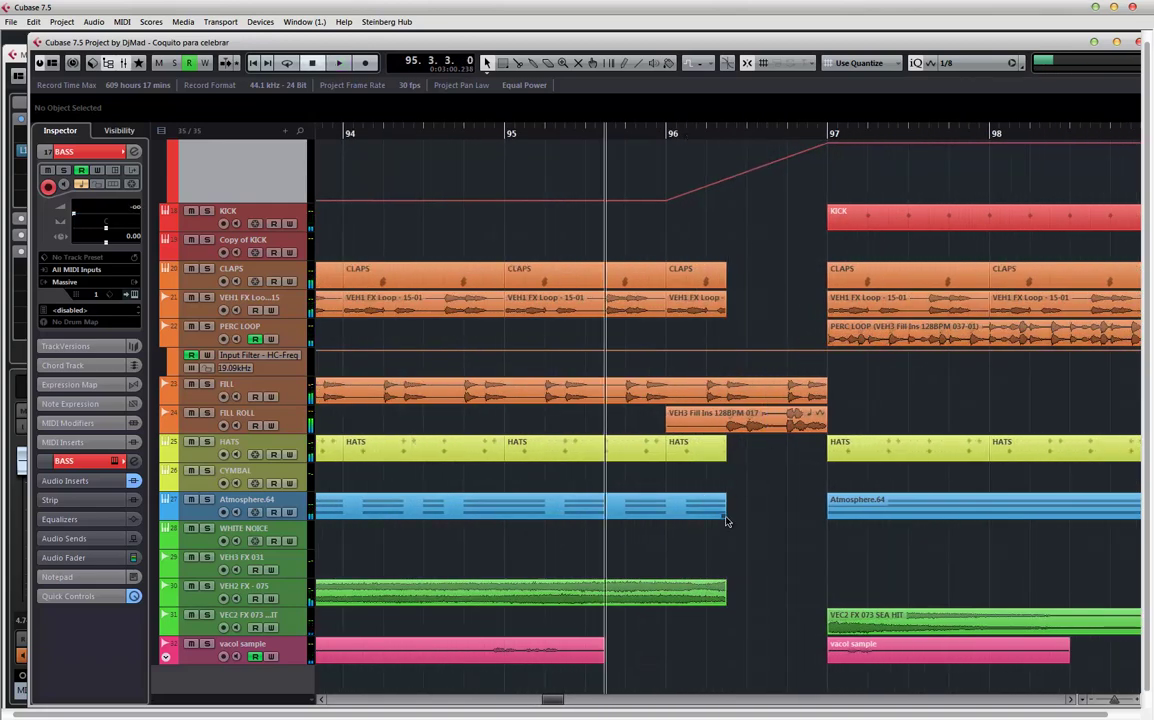
- Shorten the Atmosphere.64 and VEH2 FX - 075 events before the break to end at bar 96 and play the passage
left_click_drag(723, 516, 666, 518)
left_click_drag(727, 607, 666, 607)
key("space")
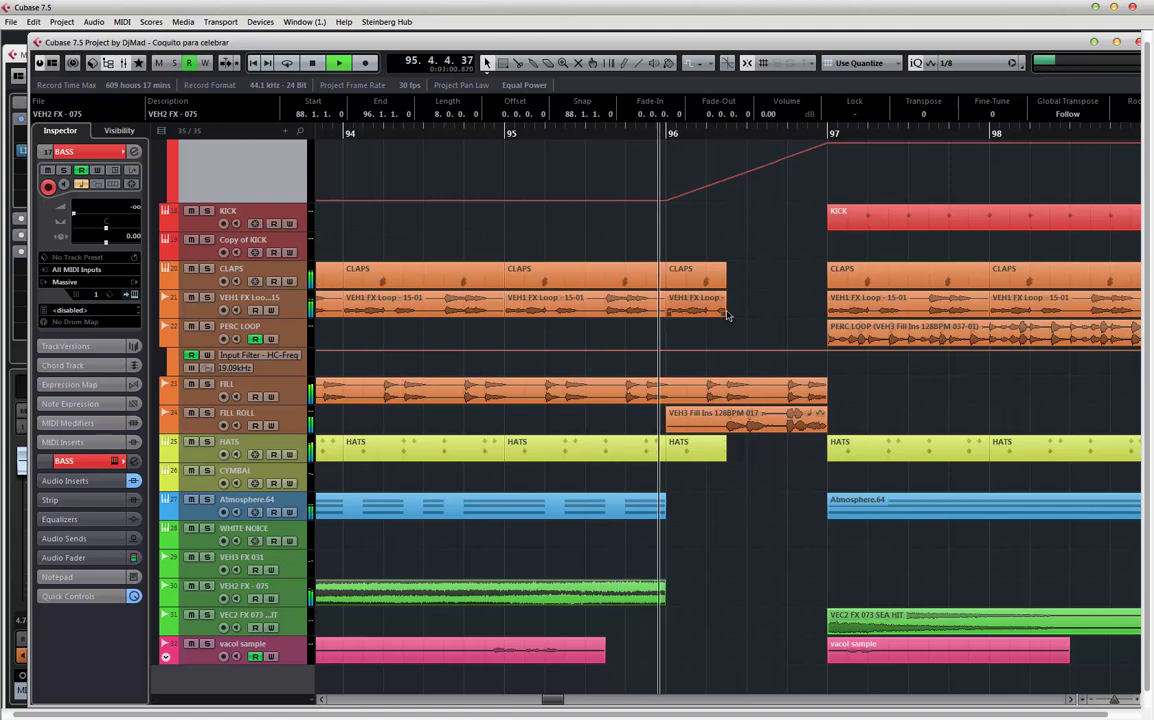
- Delete the short CLAPS, VEH1 FX Loop and HATS events that start at bar 96
left_click(709, 282)
key("Delete")
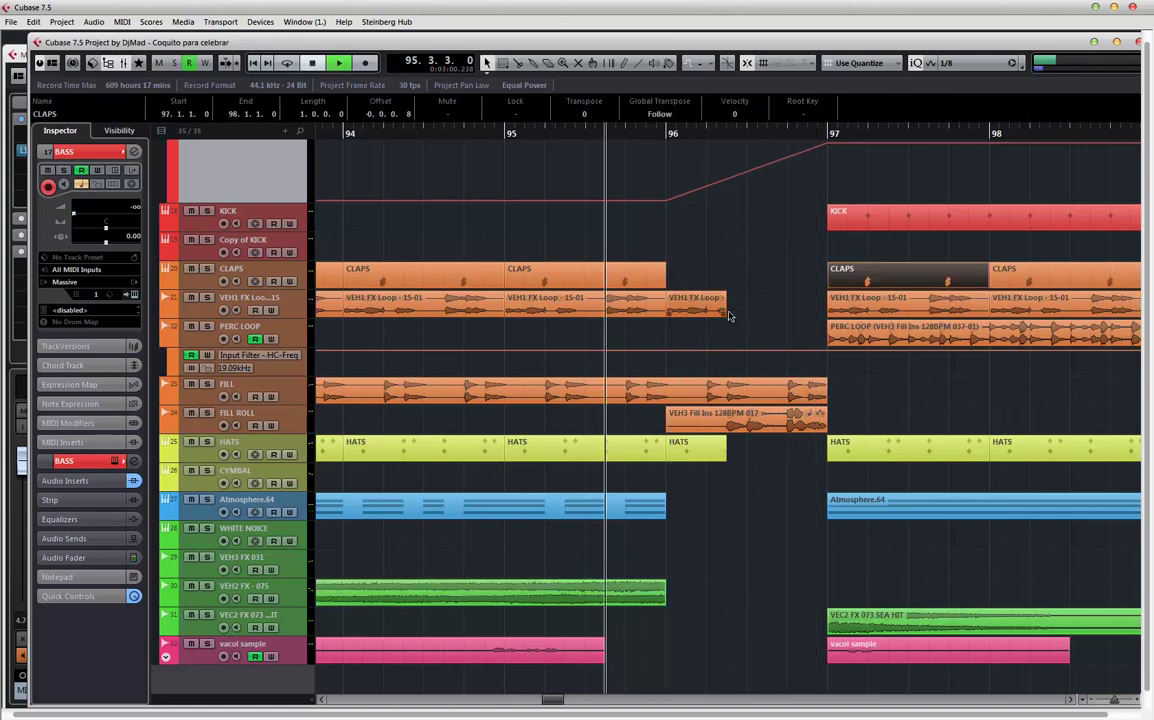
left_click(711, 312)
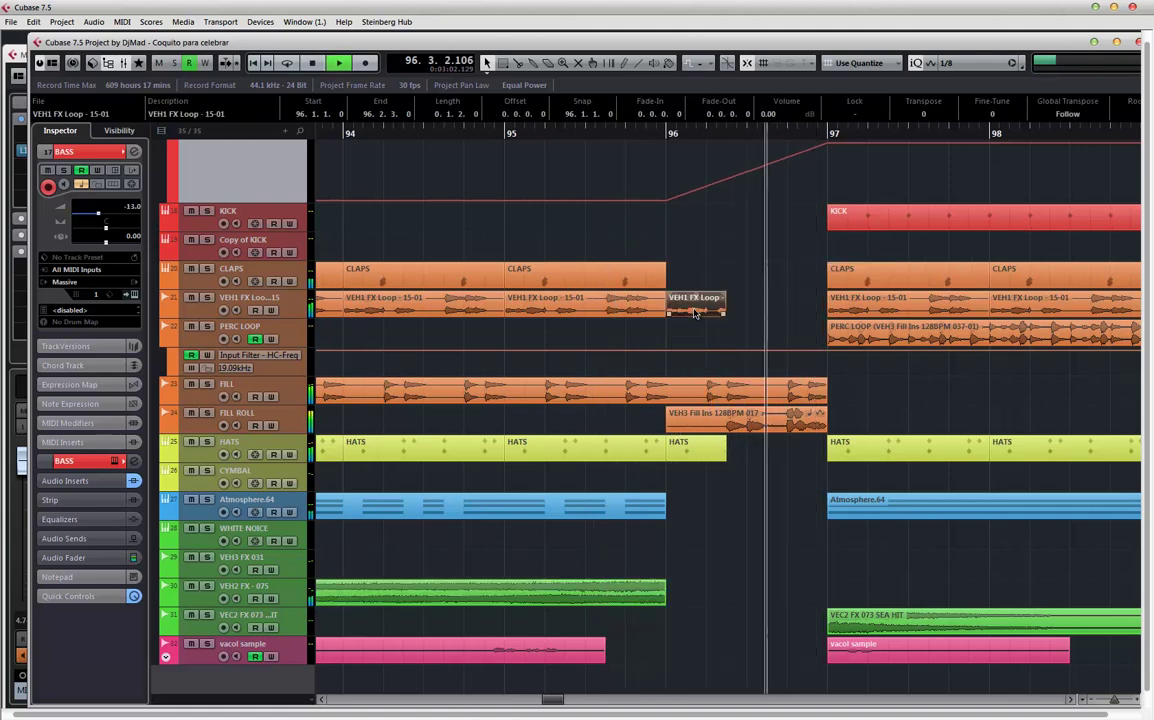
key("Delete")
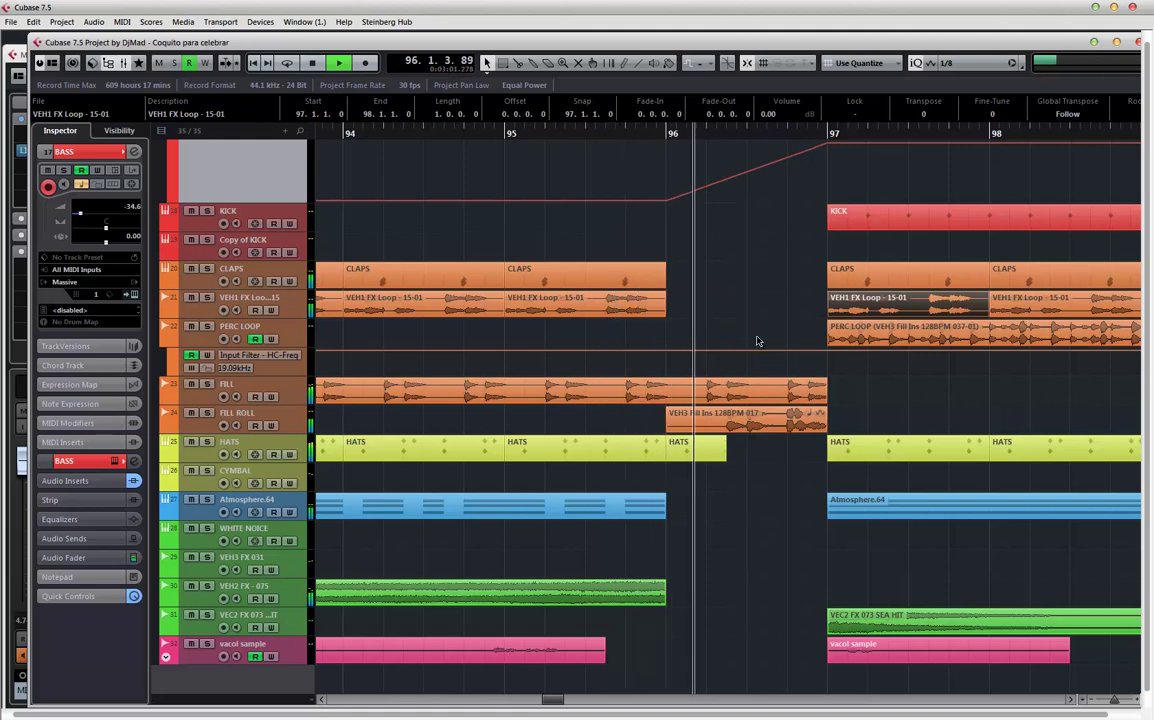
left_click(700, 459)
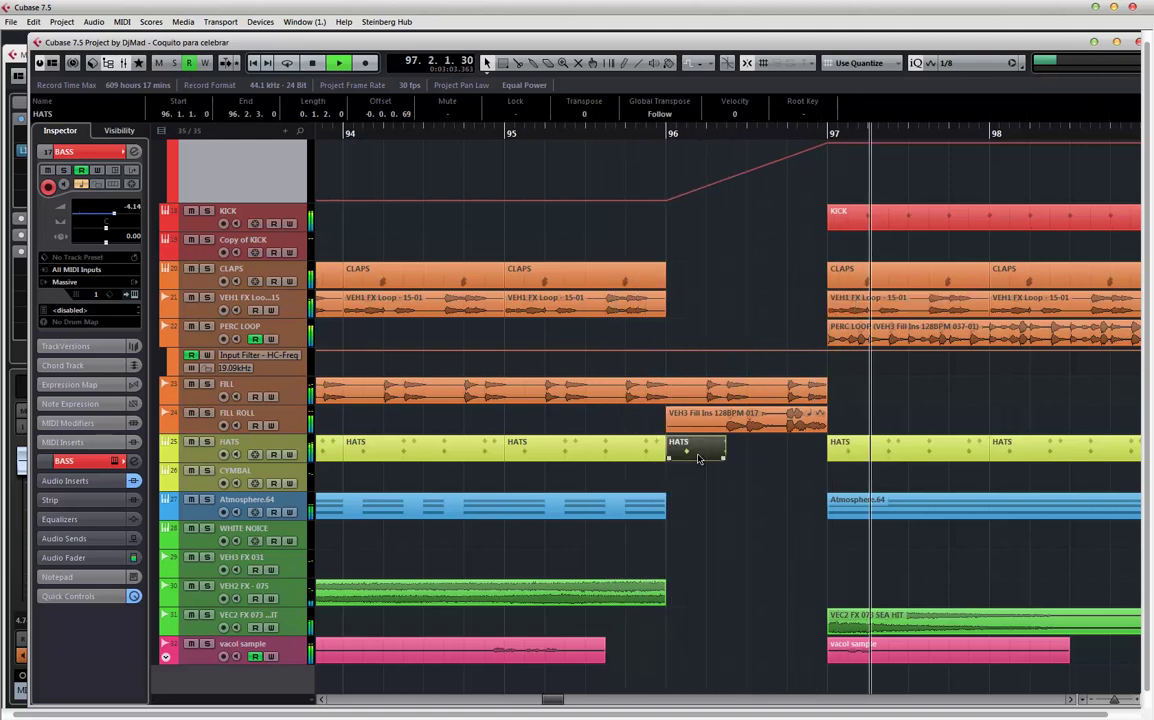
key("Delete")
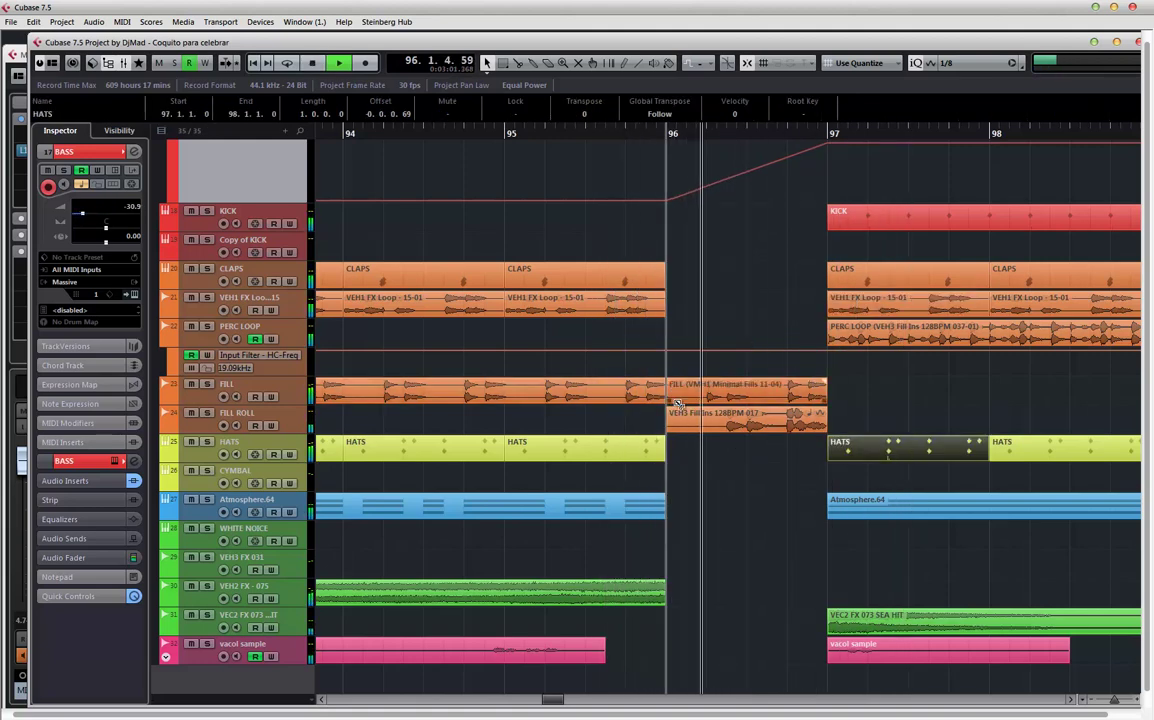
- Trim the FILL event after bar 96 to start at 96.3.1 and give it a fade-in of 0.0.2.37
left_click_drag(676, 390, 769, 399)
key("space")
key("space")
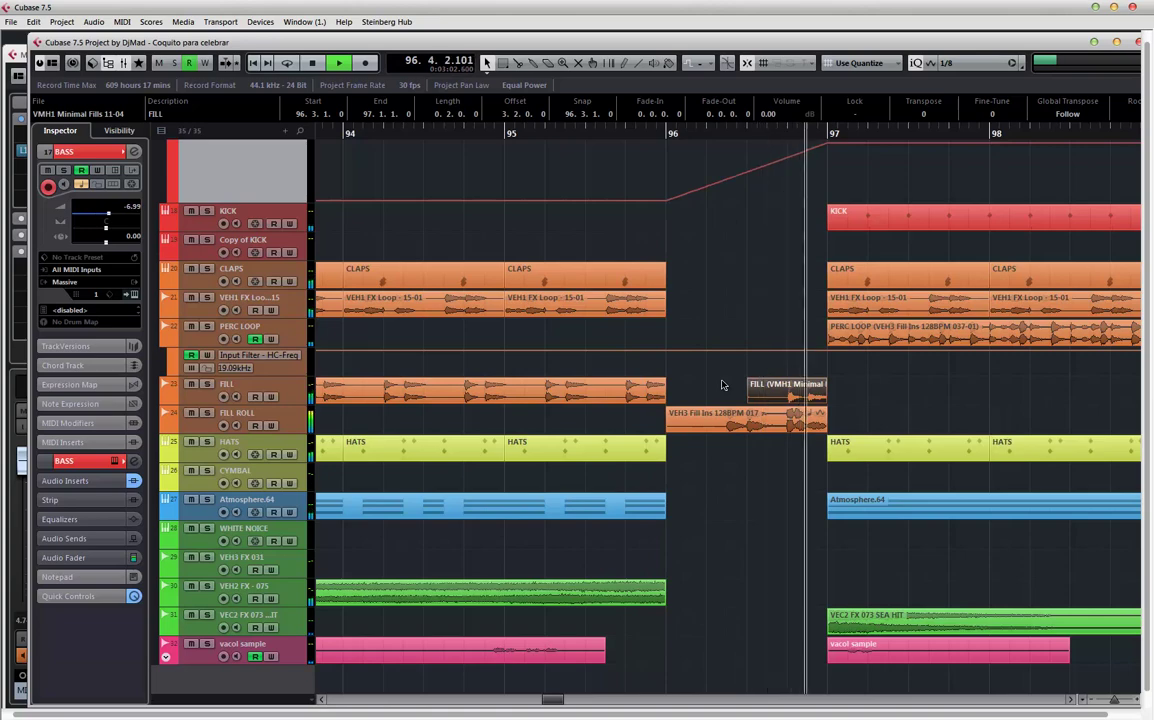
left_click_drag(762, 385, 772, 388)
key("space")
key("space")
- Move the BASS volume automation point at bar 96 to 96.3.1 and play the transition
scroll(760, 300, "up", 3)
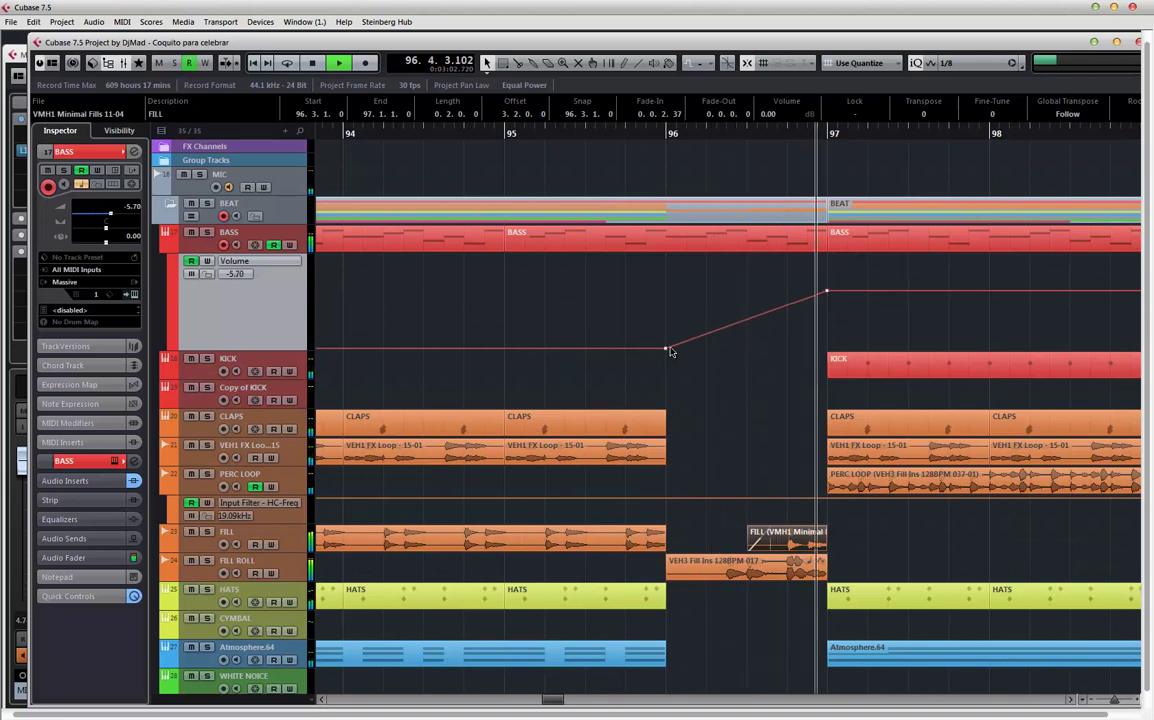
left_click_drag(666, 349, 744, 356)
key("space")
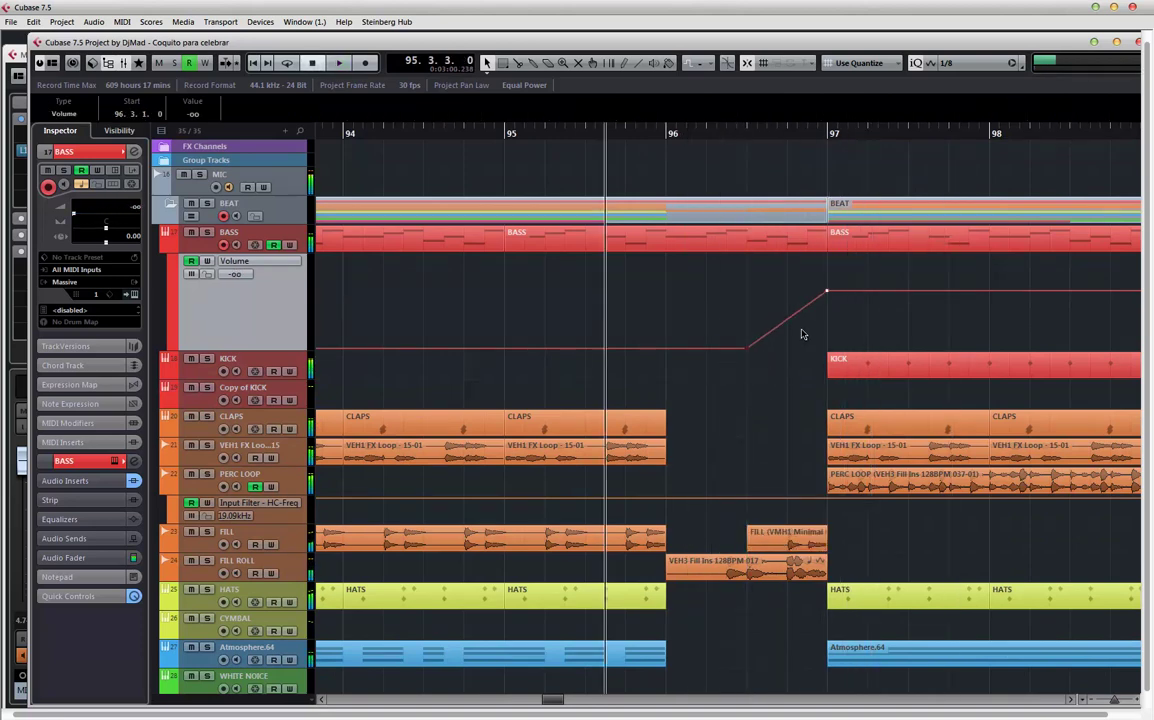
key("space")
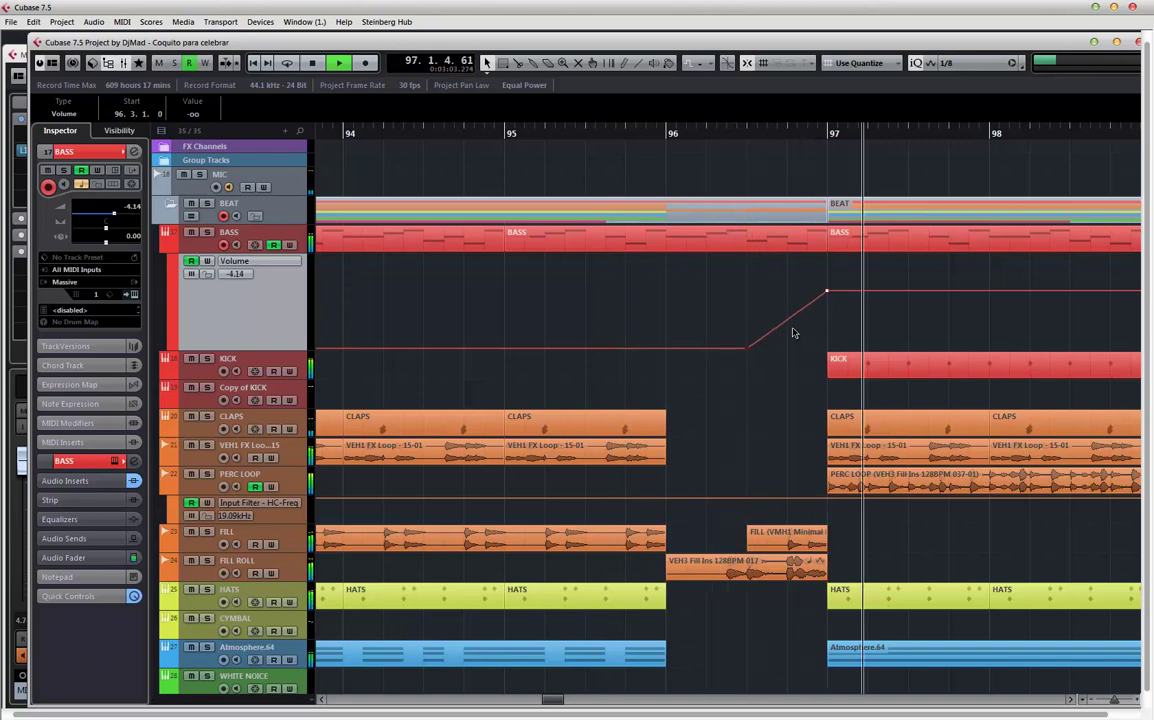
- Play on past bar 97 while reviewing the arrangement around the break in a wider overview, and stop playback
left_click(725, 298)
key("g")
key("g")
key("g")
key("g")
key("g")
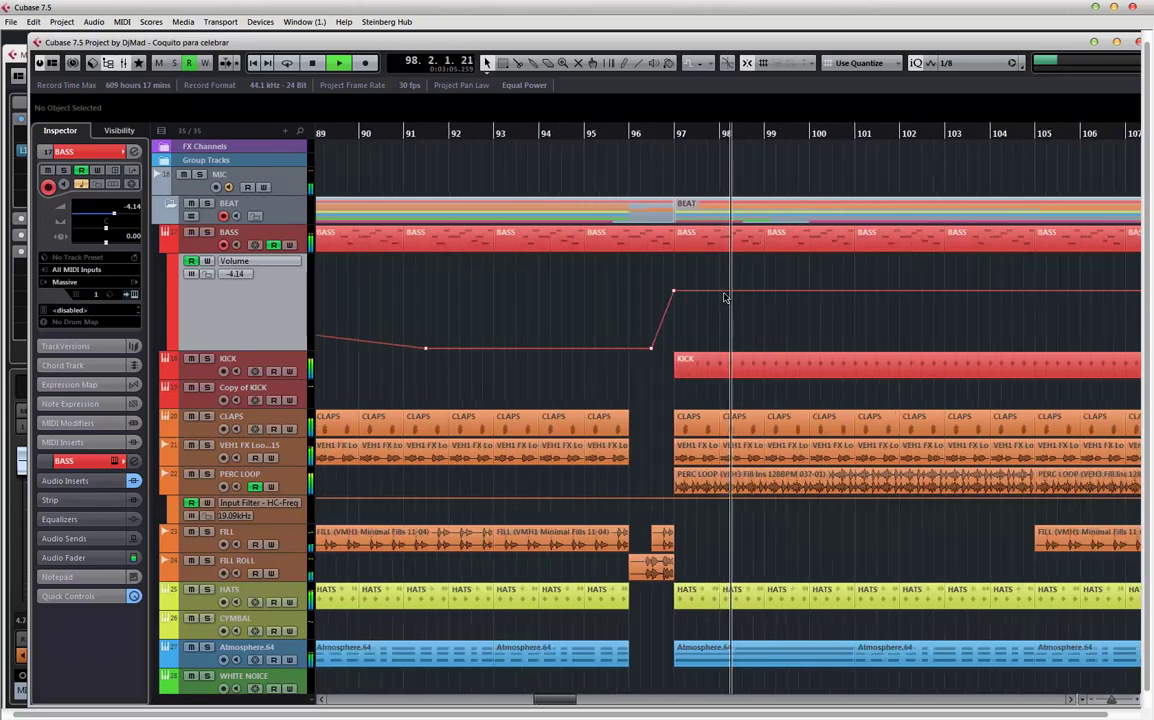
scroll(740, 350, "down", 3)
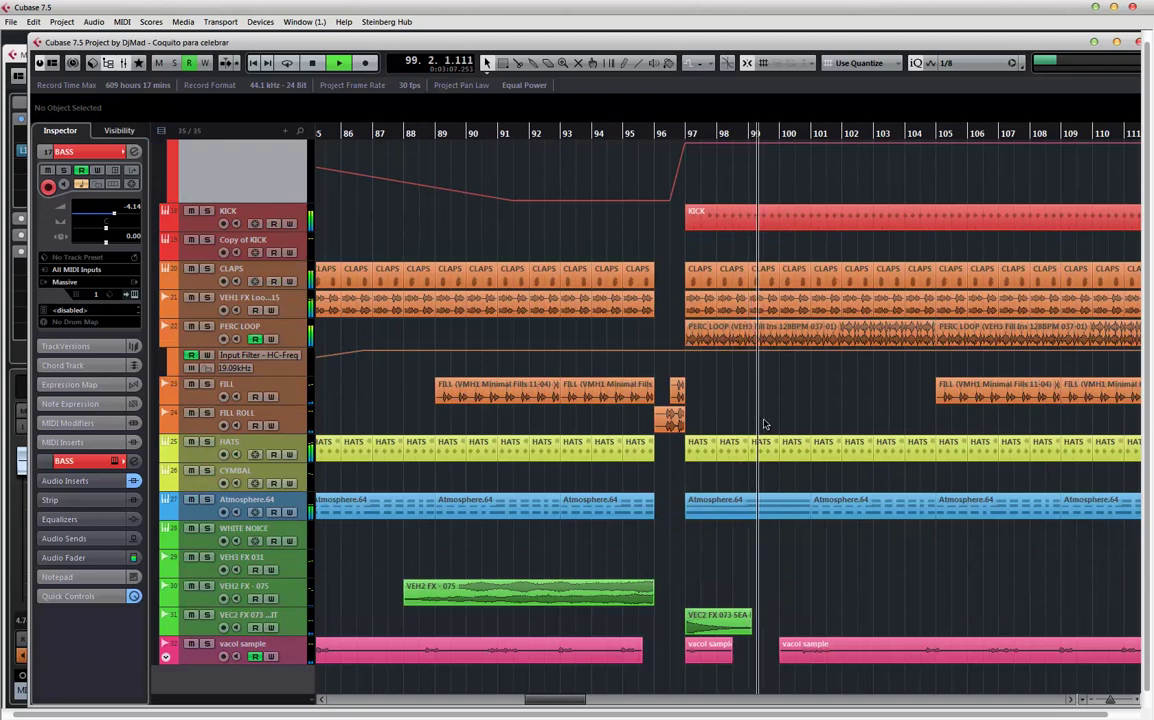
key("g")
key("shift+g")
key("shift+g")
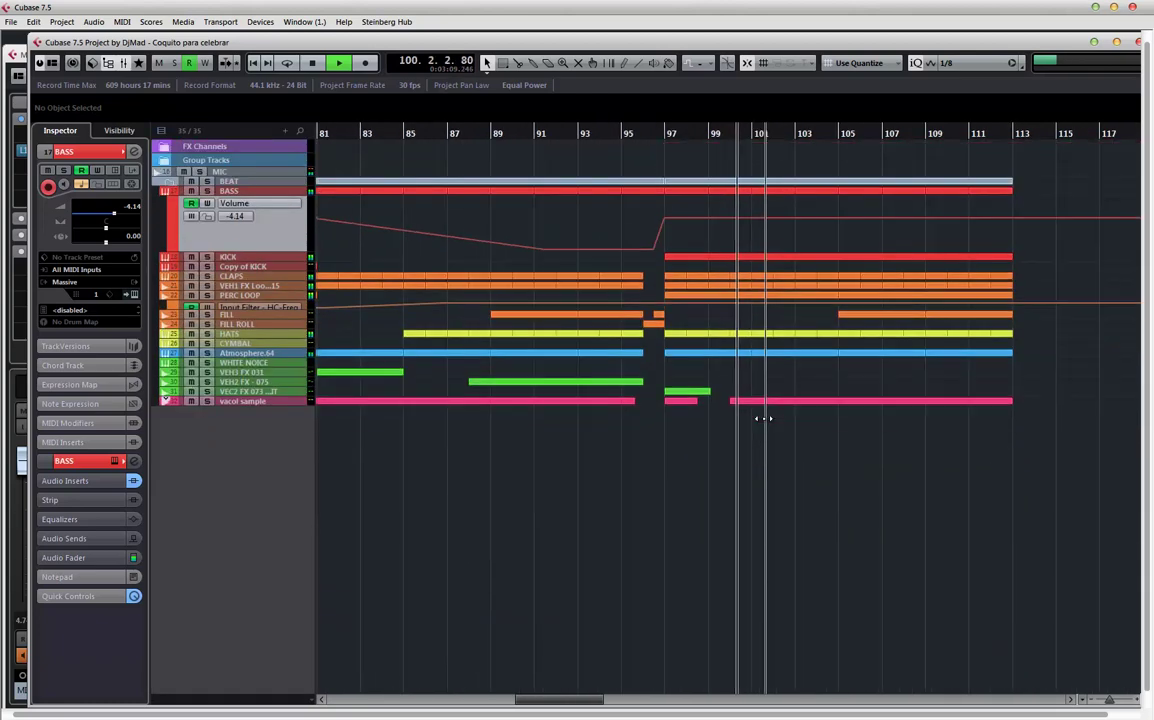
key("shift+h")
key("shift+g")
key("shift+g")
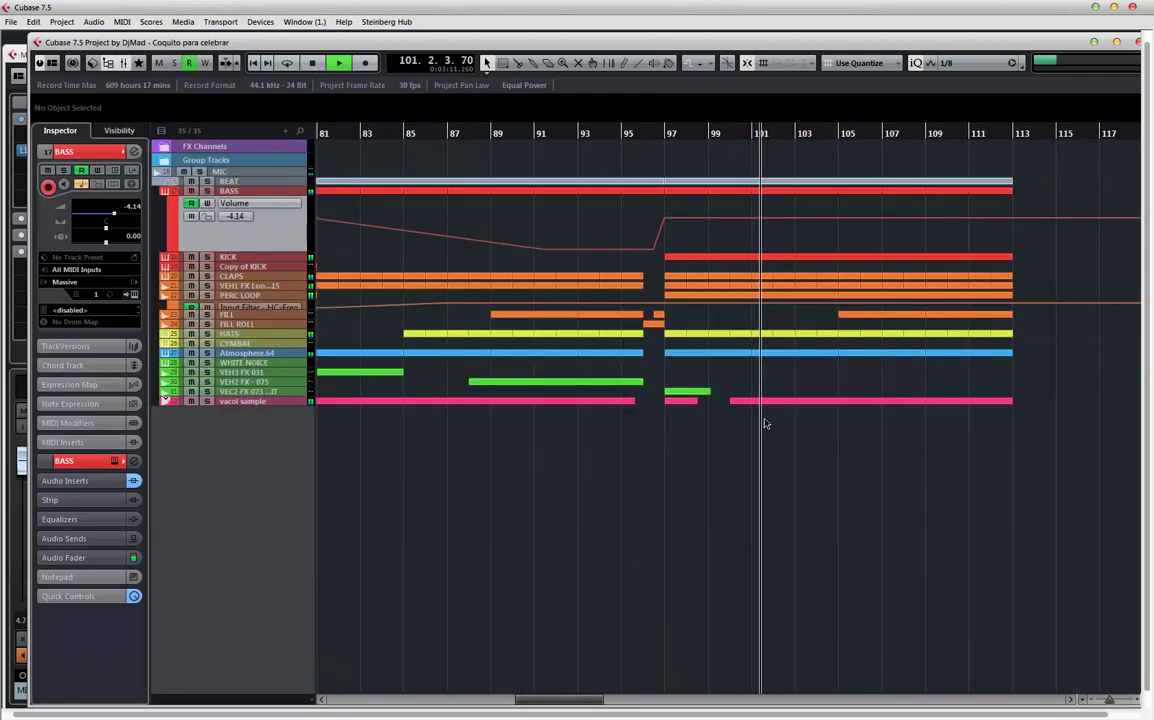
key("shift+h")
key("g")
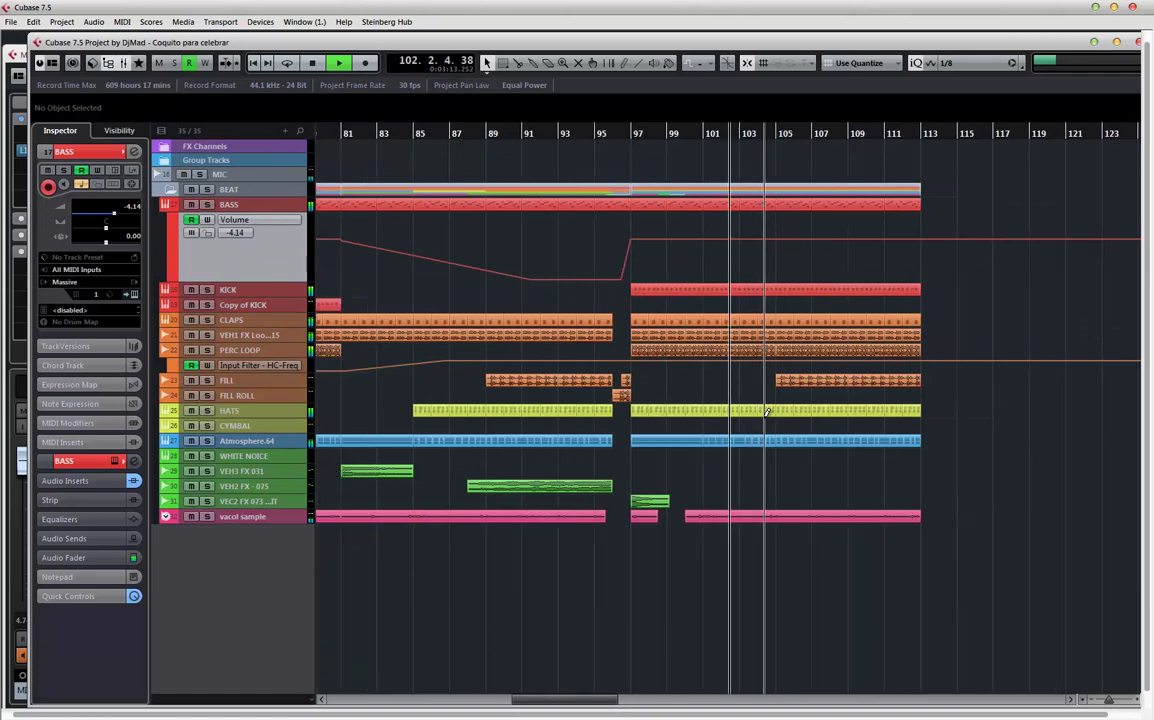
key("g")
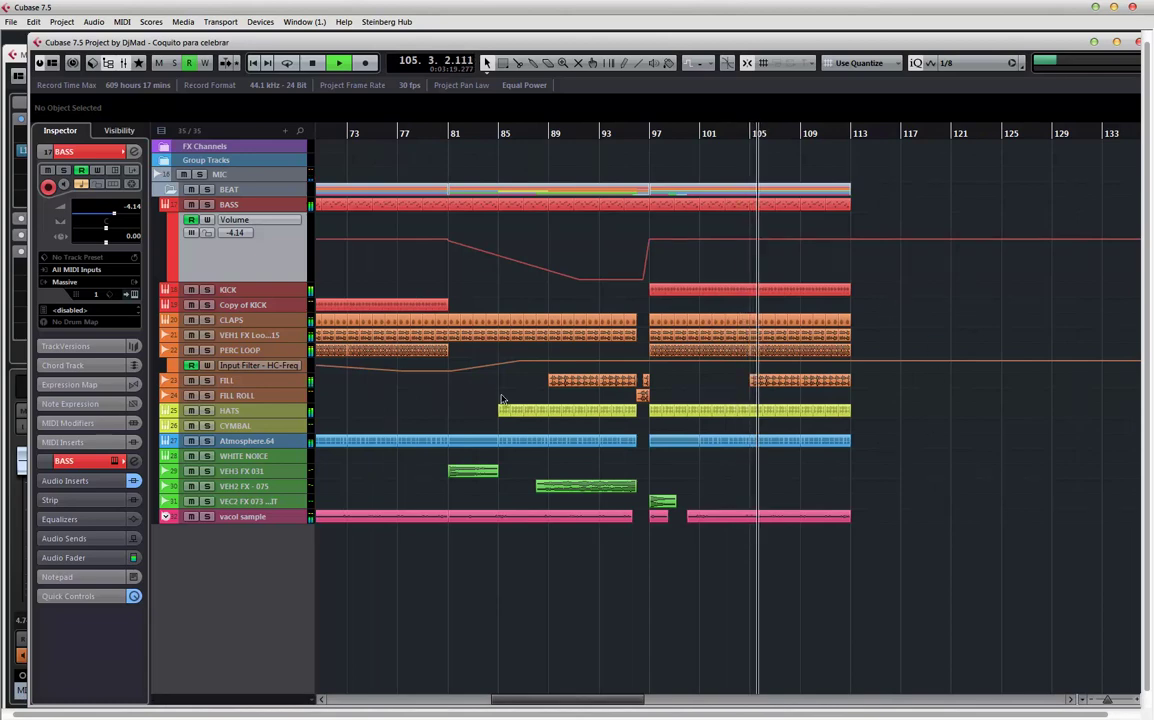
scroll(500, 400, "left", 5)
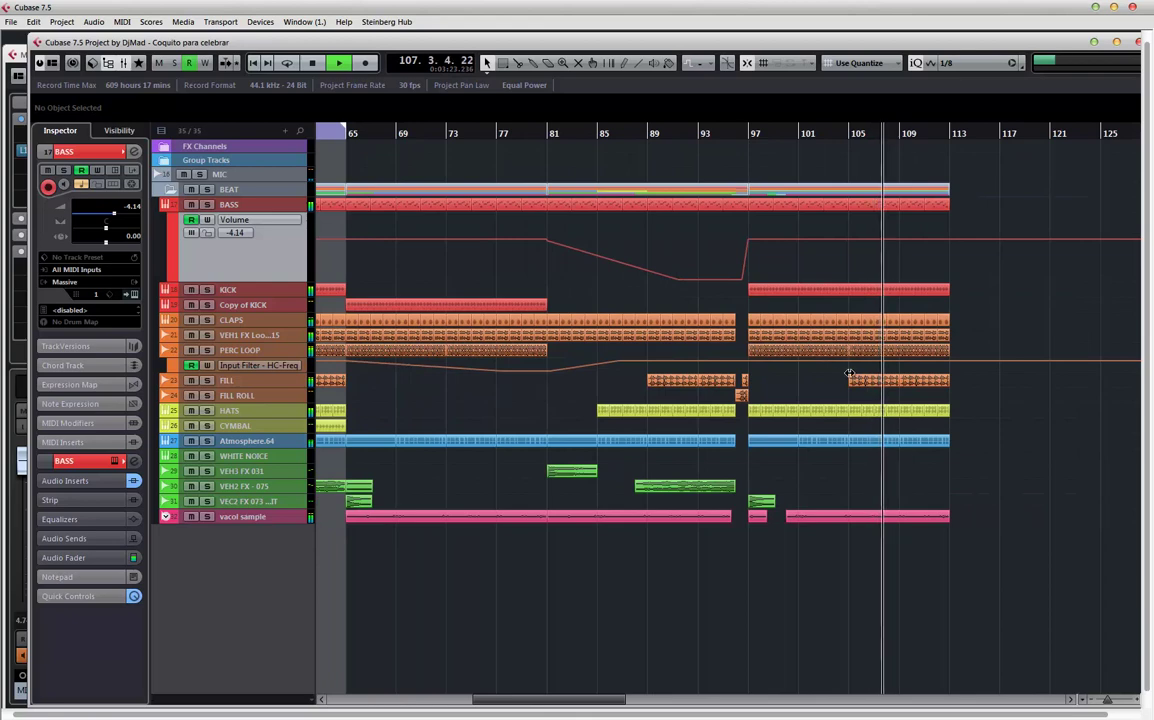
scroll(760, 400, "left", 3)
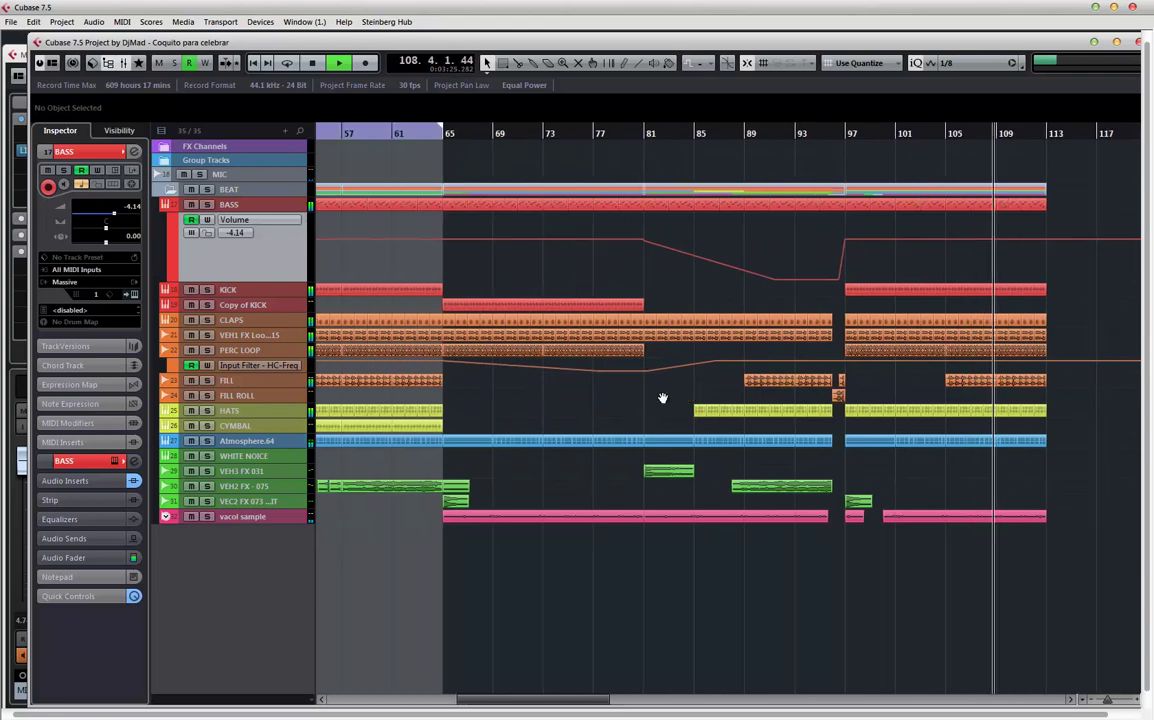
scroll(506, 397, "right", 2)
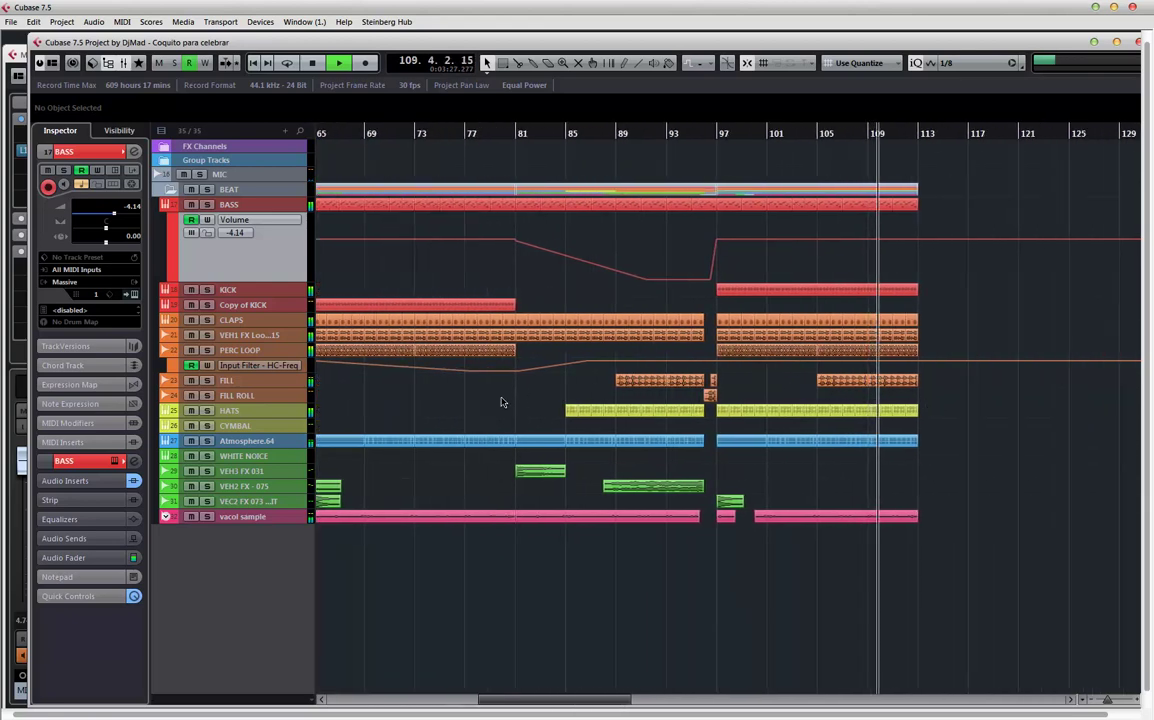
key("space")
- Review the whole arrangement from bar 17 to bar 113 and play a short passage from 35.3.3
scroll(783, 395, "left", 5)
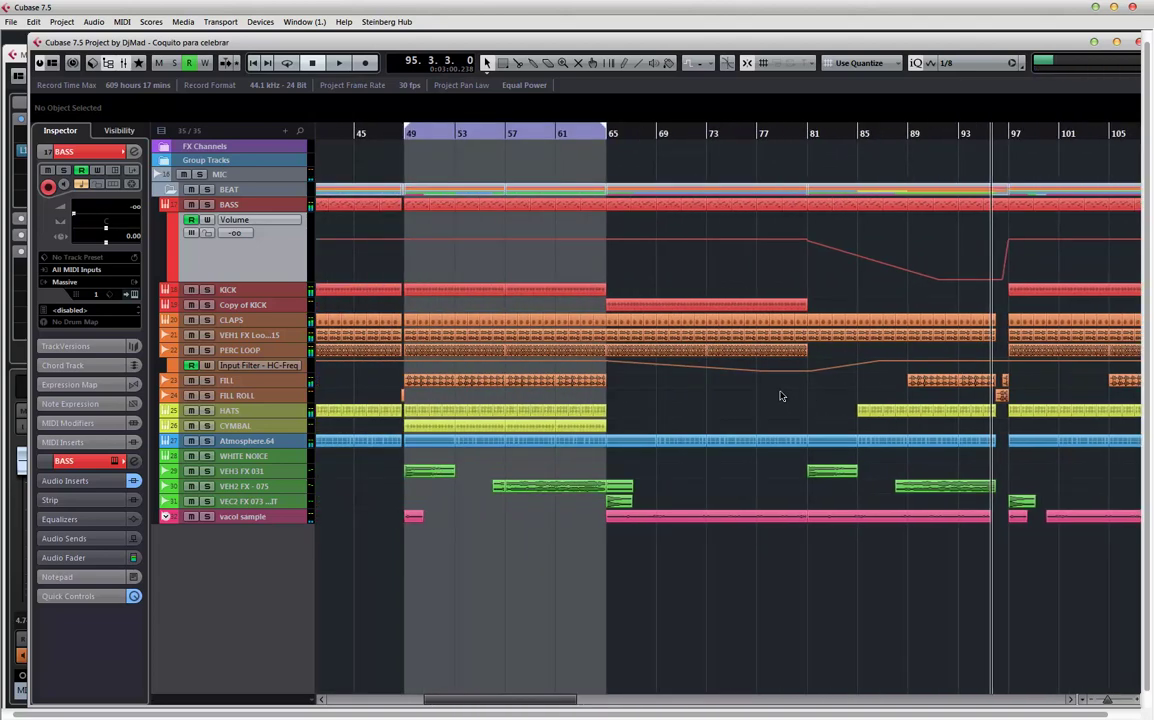
scroll(647, 400, "down", 4)
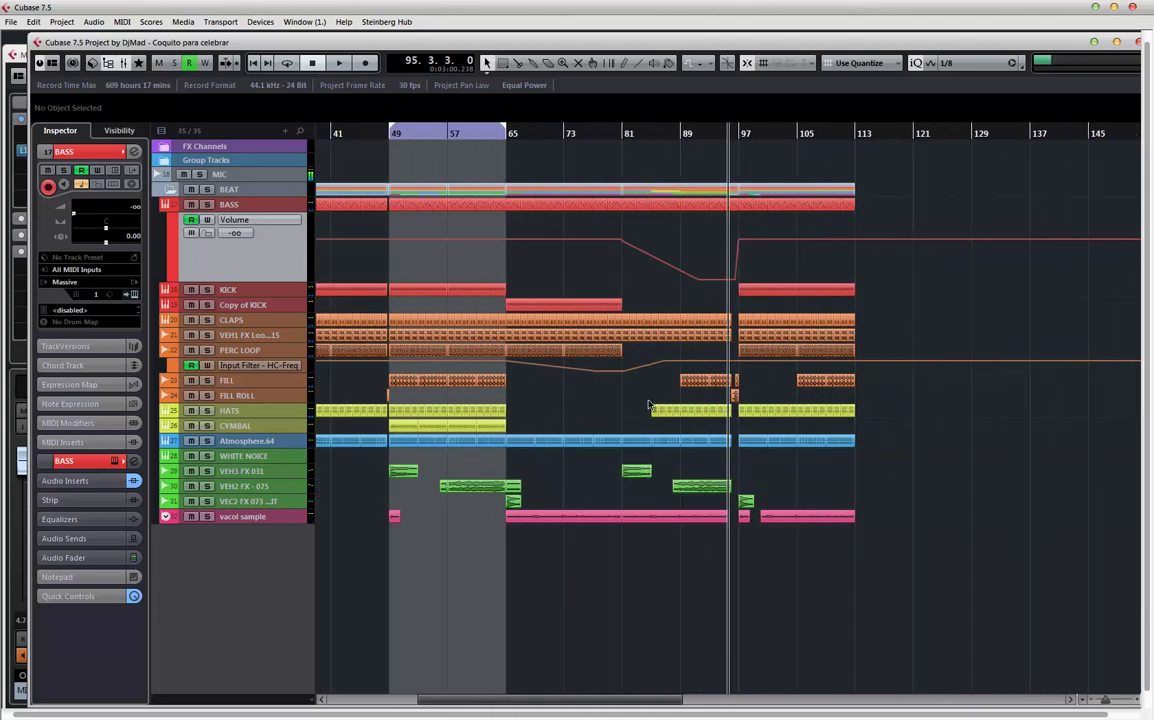
scroll(578, 403, "left", 4)
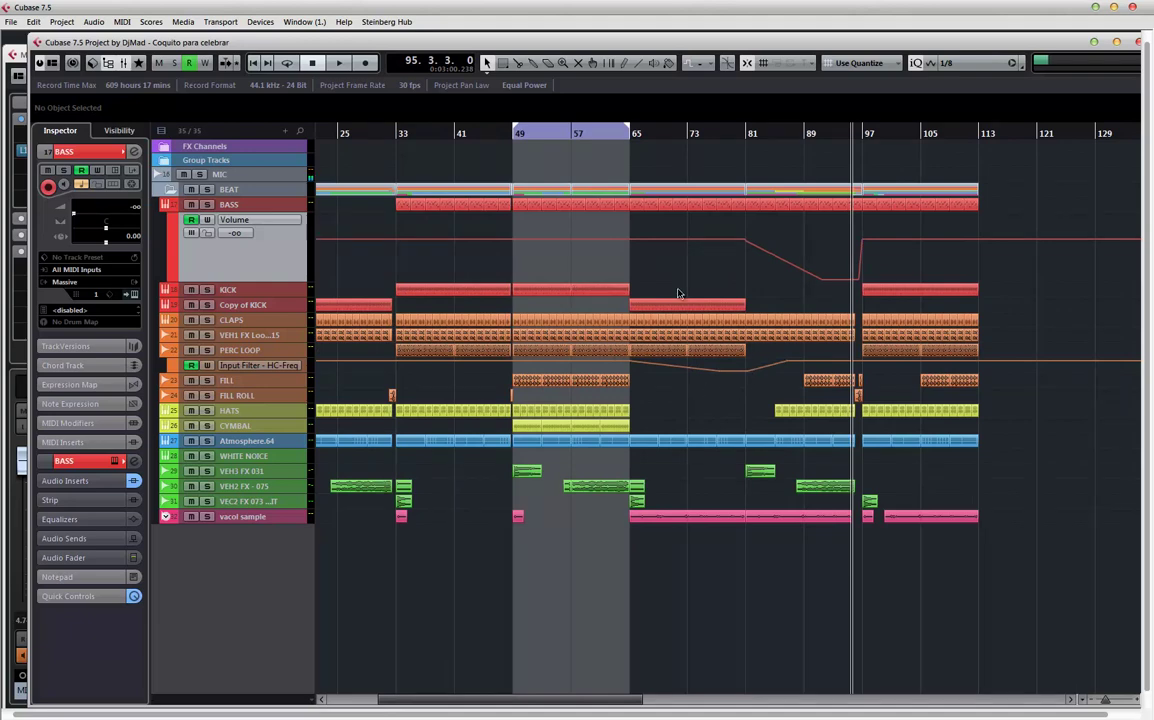
left_click_drag(536, 282, 619, 273)
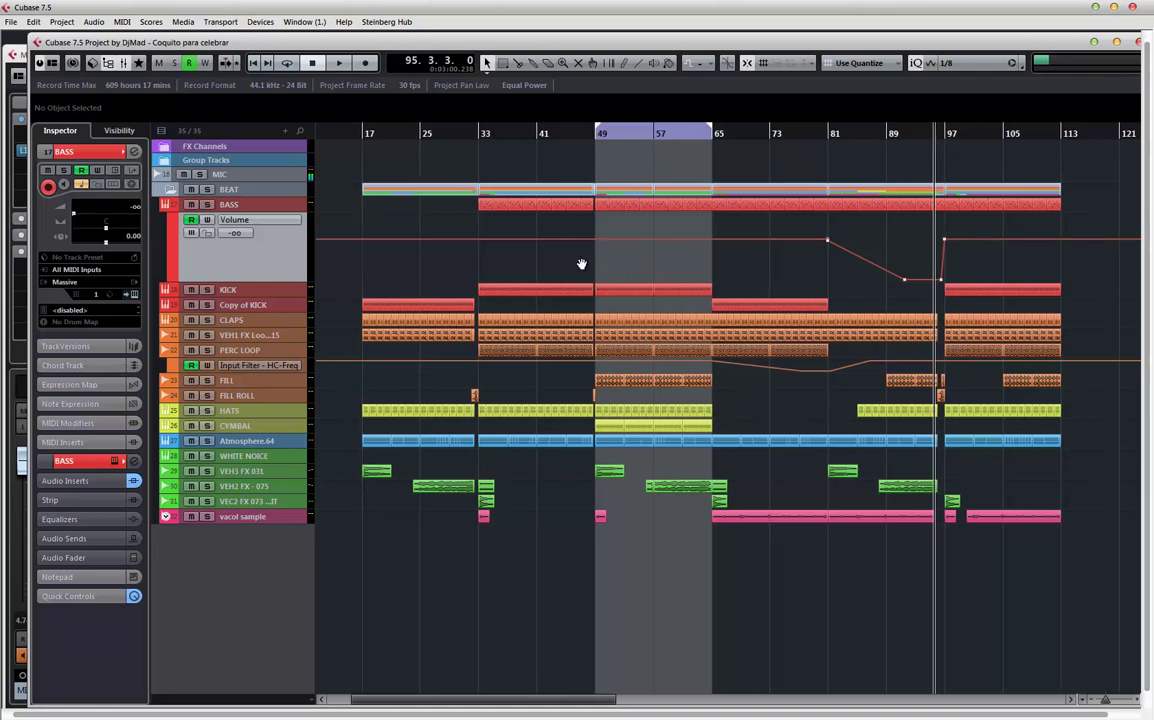
left_click_drag(581, 263, 609, 262)
left_click(534, 145)
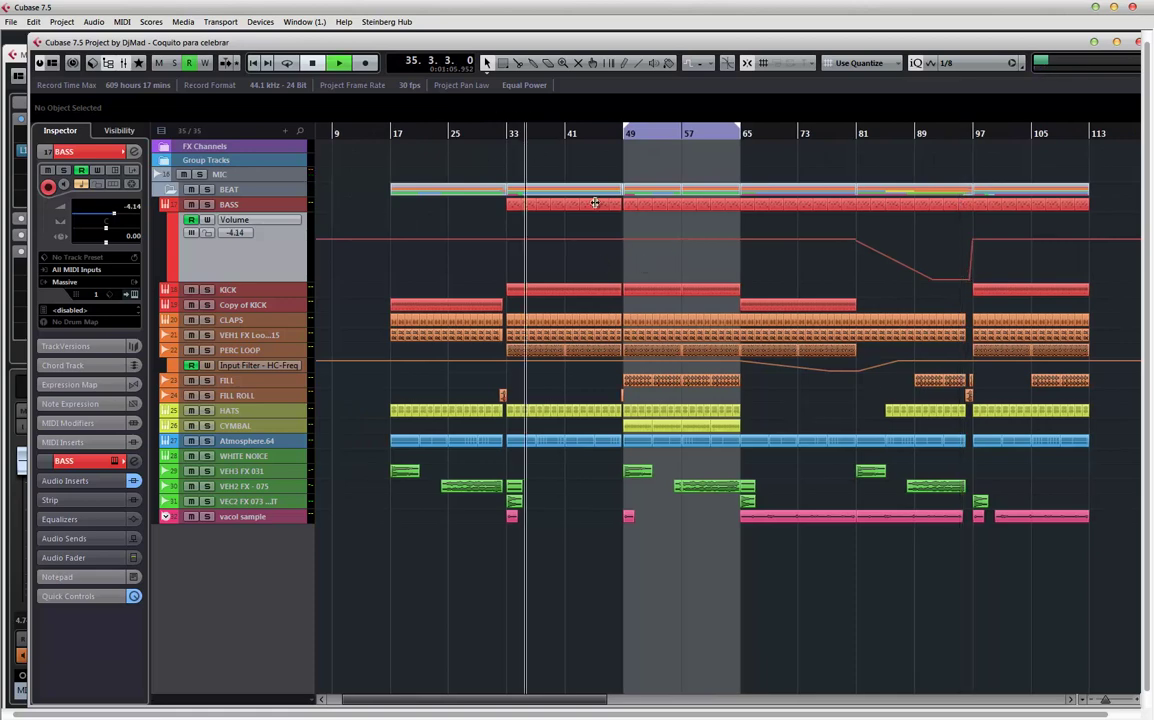
key("space")
scroll(670, 265, "right", 3)
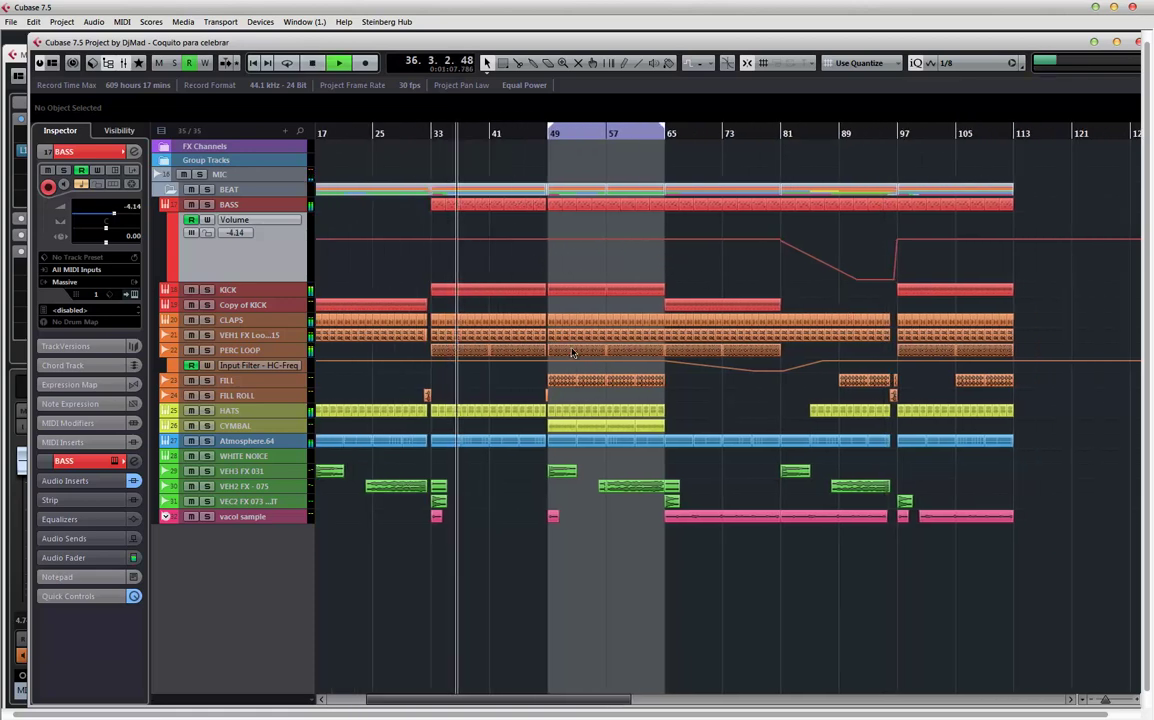
key("space")
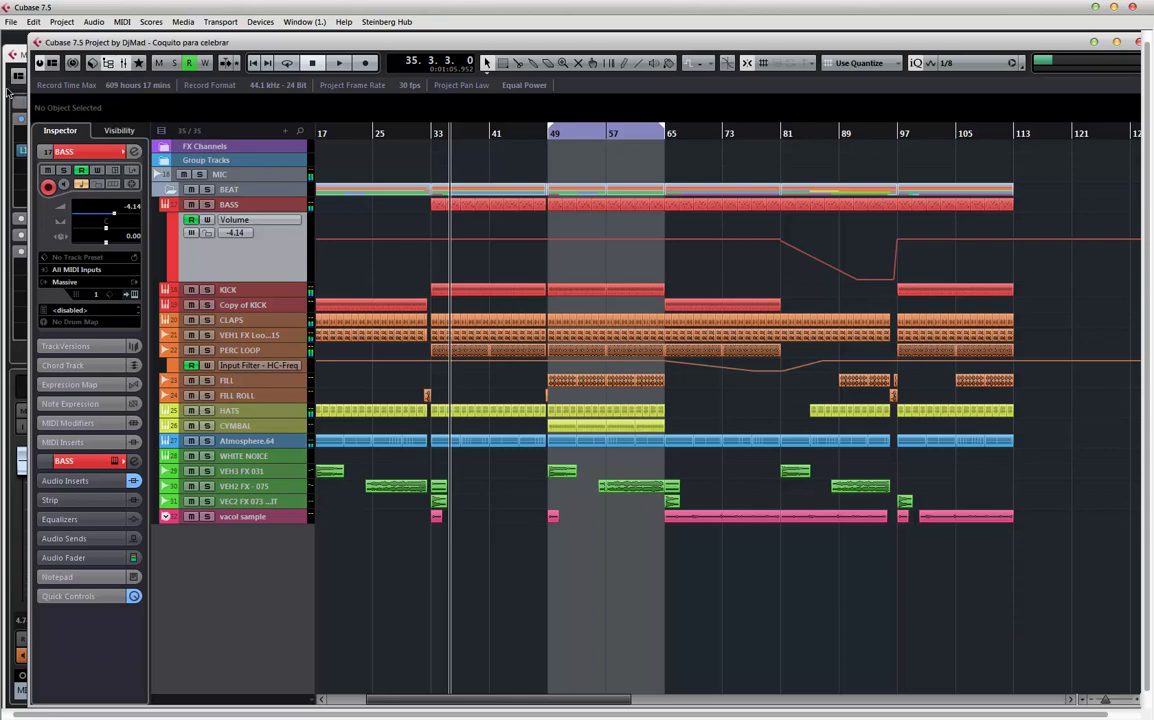
- Open the MixConsole and play the passage to check the channel levels and output meters
key("F3")
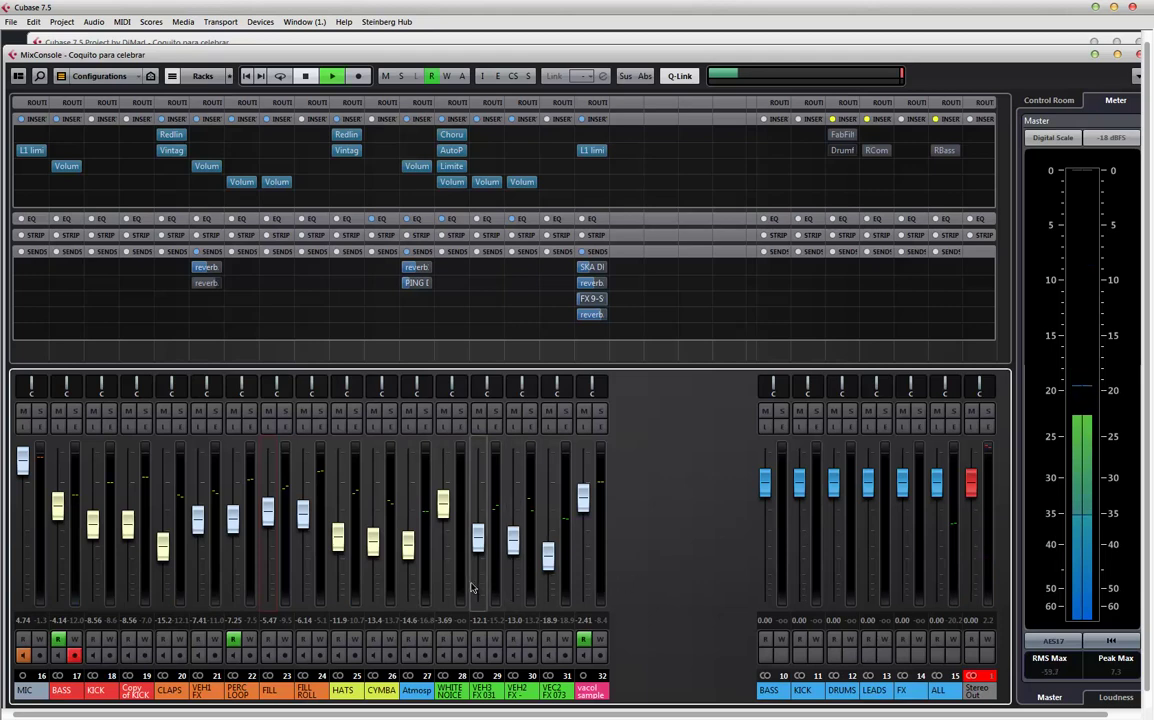
key("space")
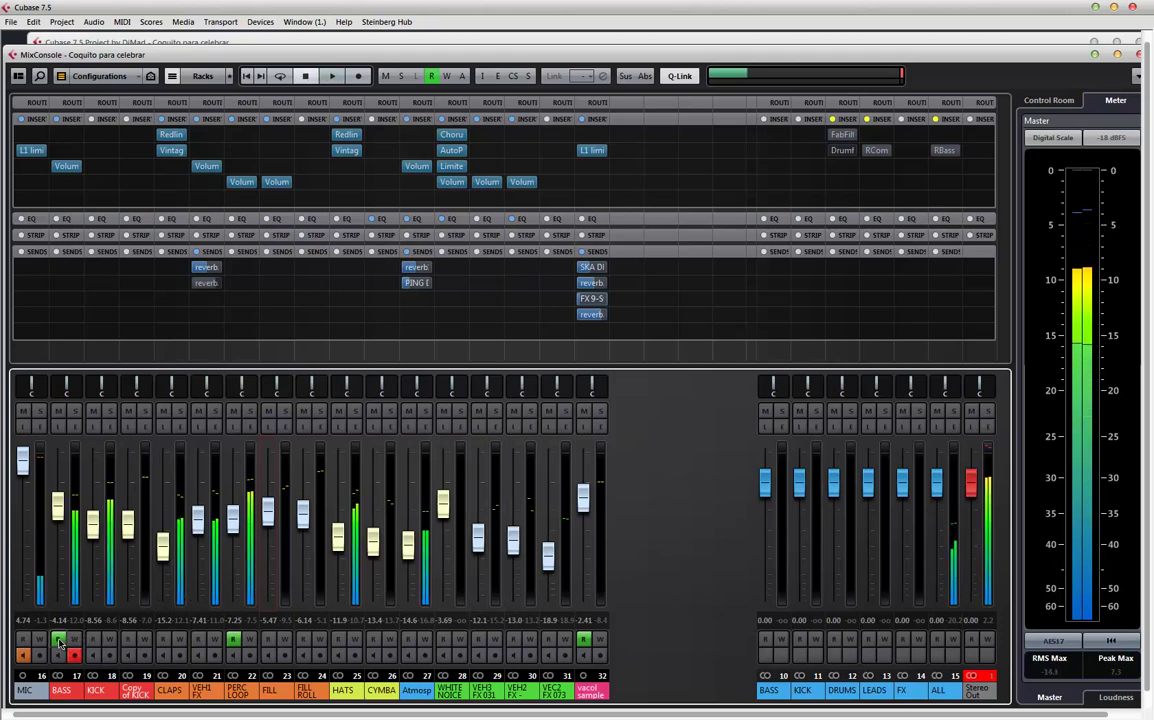
key("space")
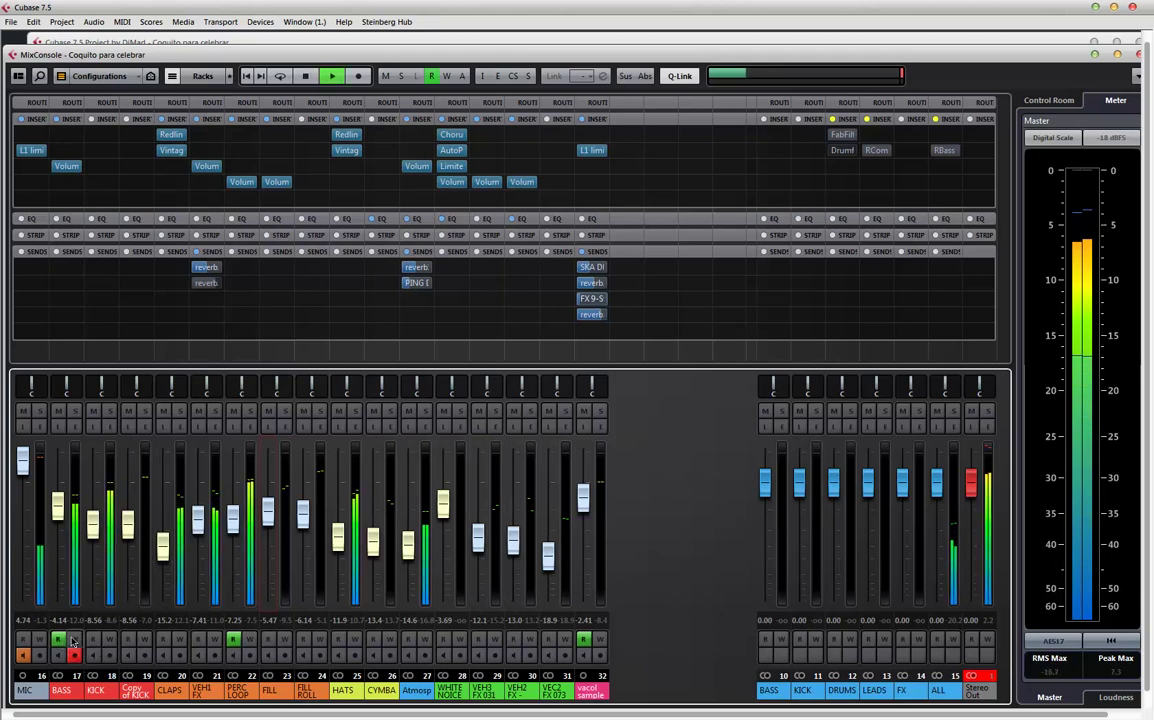
key("space")
- Route the channels from CLAPS through CYMBAL to the DRUMS group and start playback to check the signal
left_click(182, 692)
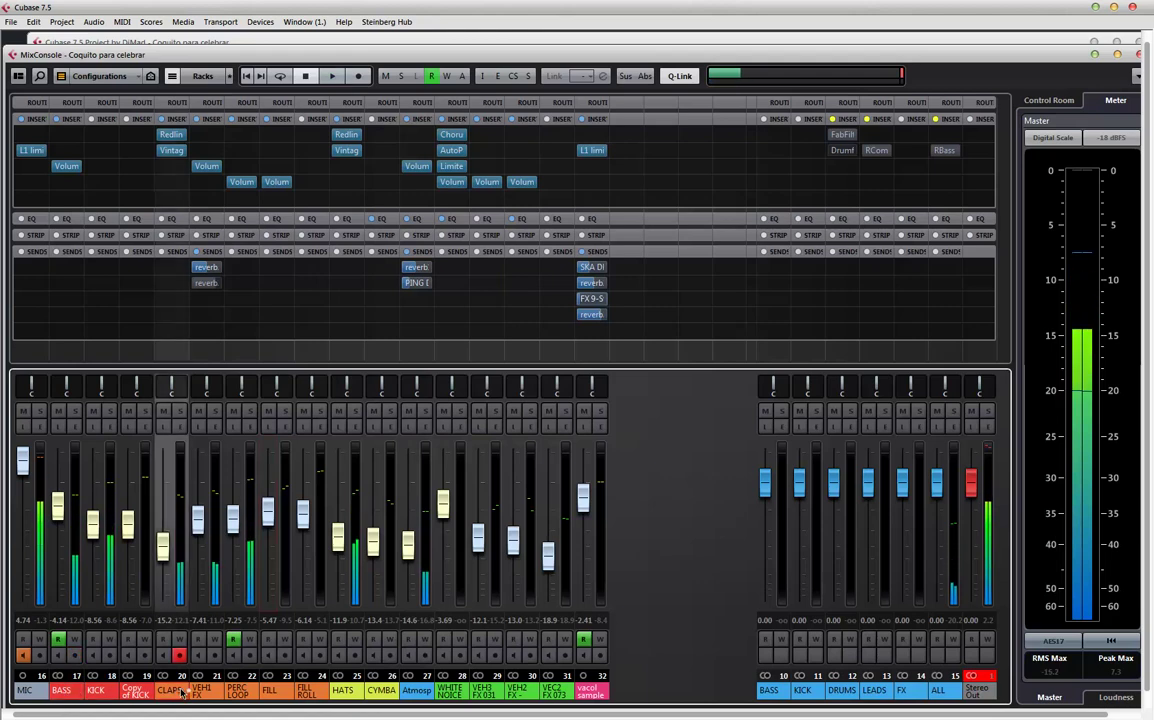
left_click(382, 694, "shift")
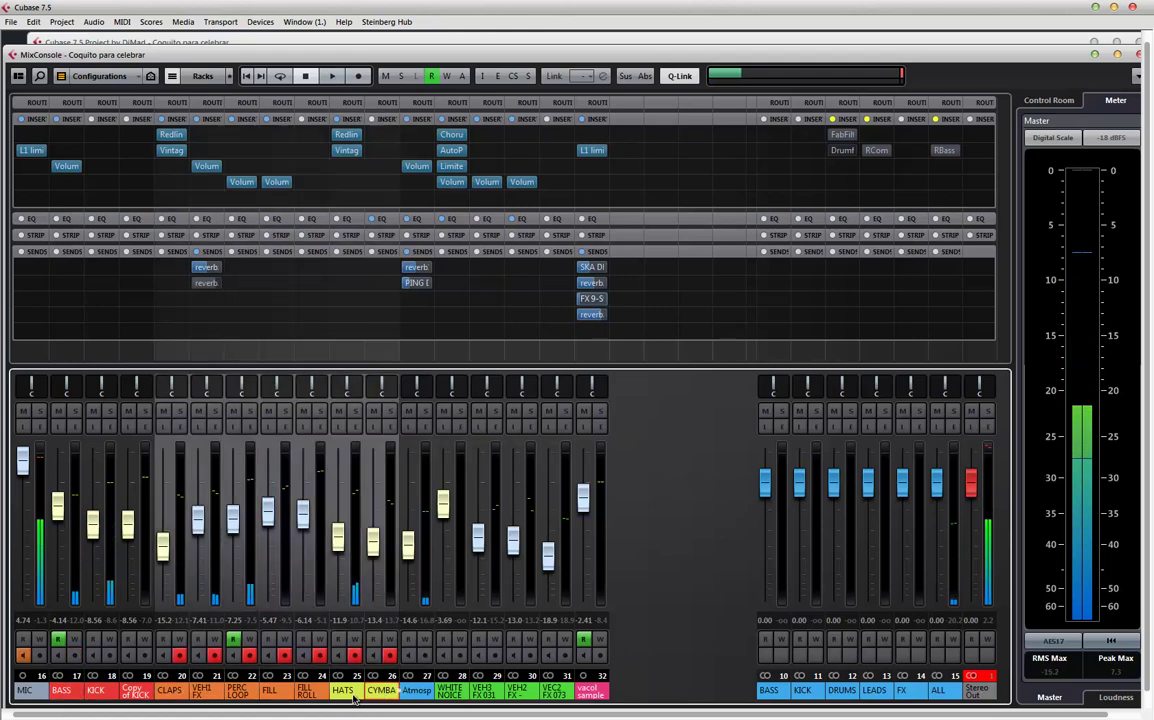
left_click(390, 418)
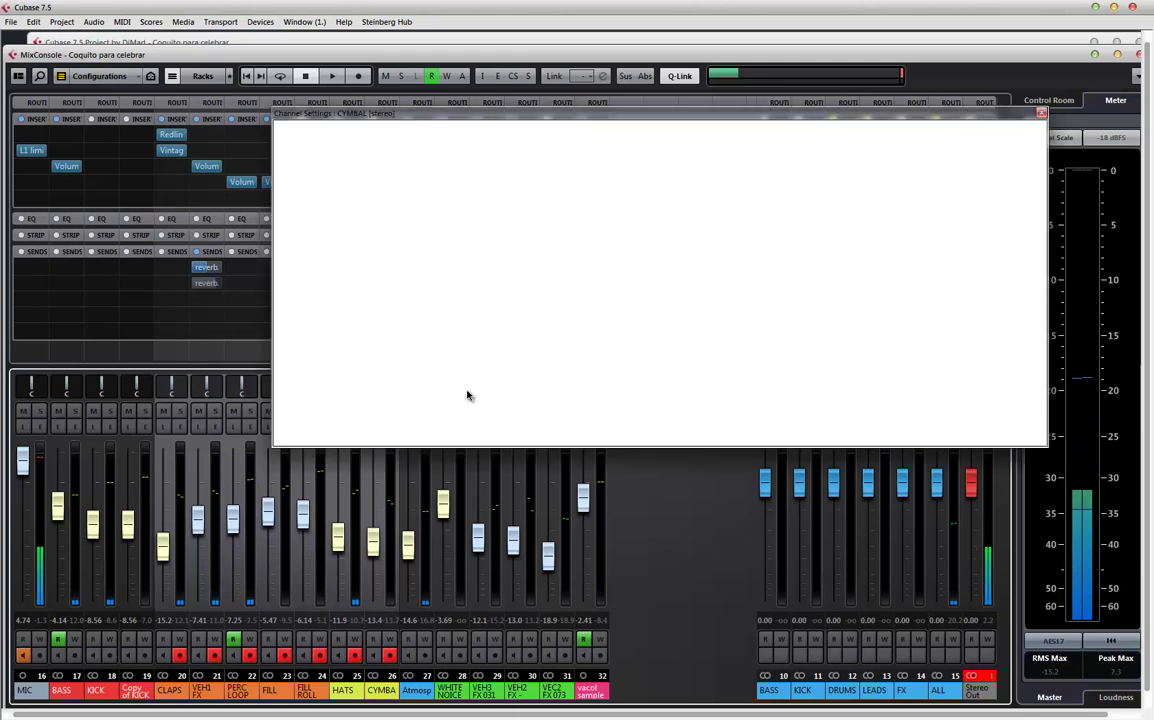
left_click(540, 136)
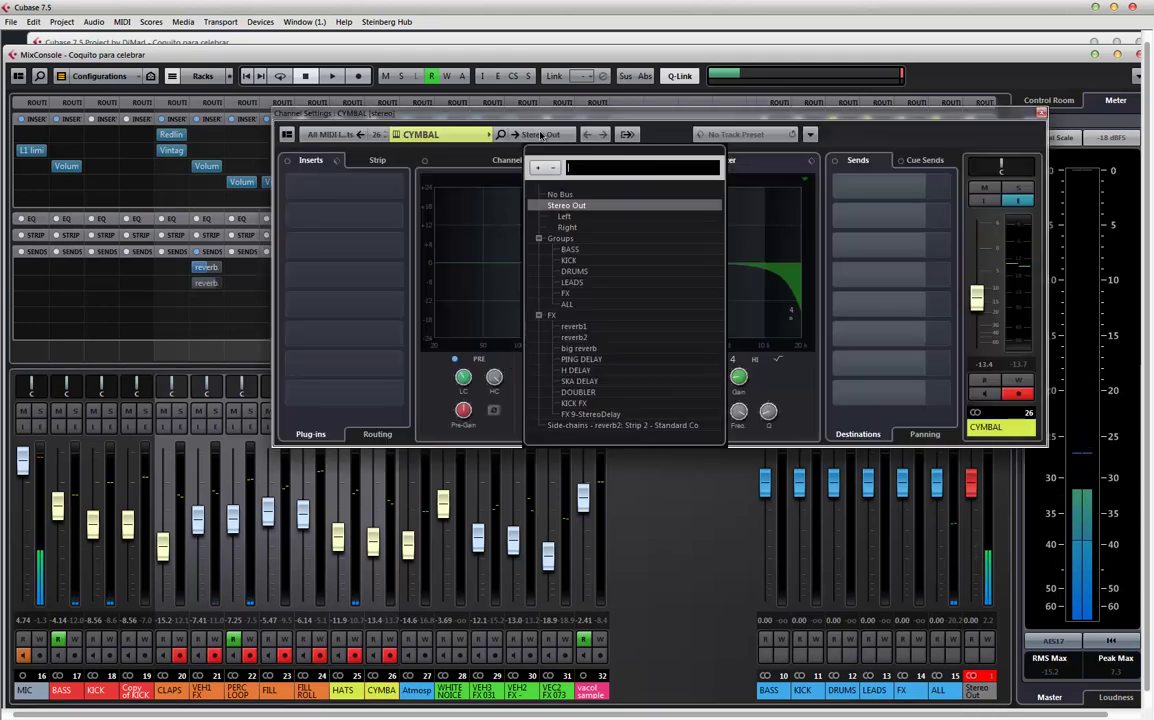
left_click(575, 271)
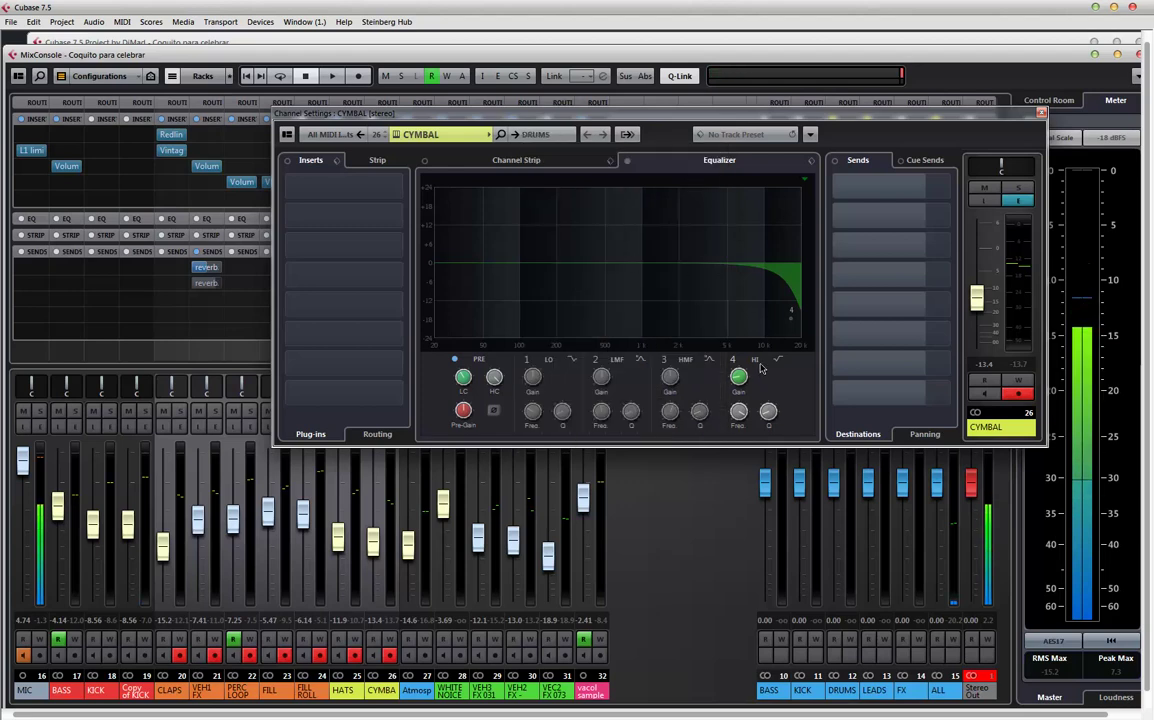
key("space")
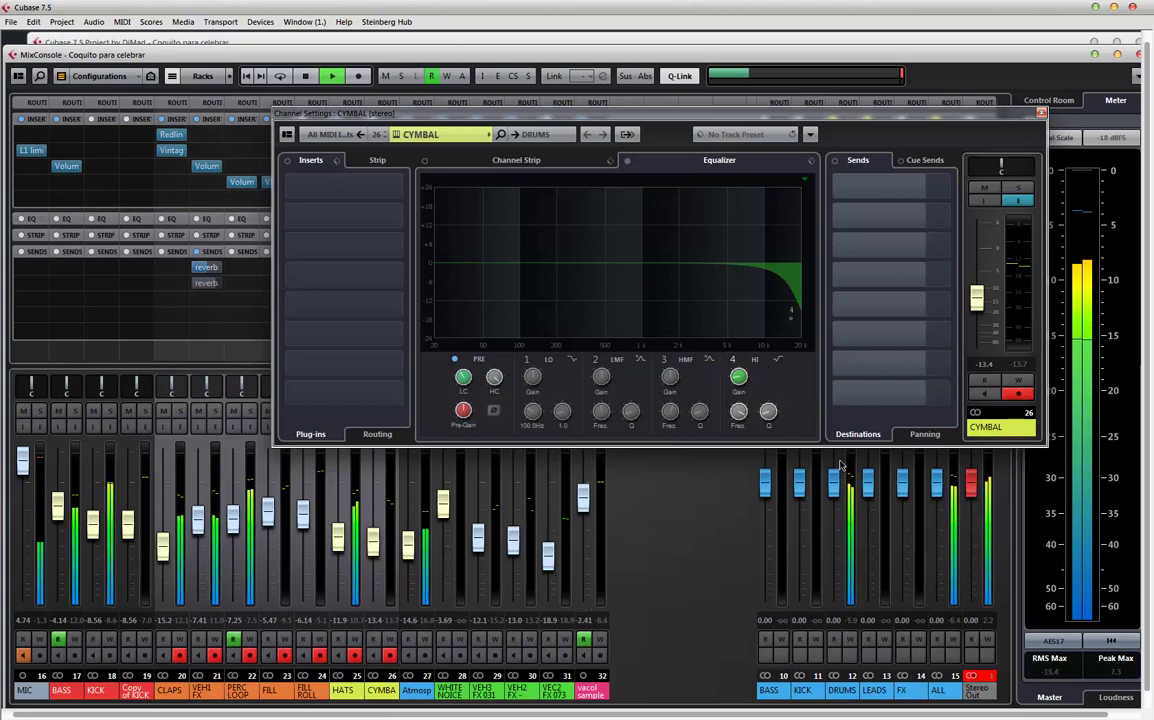
- Open the DRUMS group's channel settings and listen to the group soloed, then release the solo and stop playback
left_click(840, 690)
left_click(1018, 188)
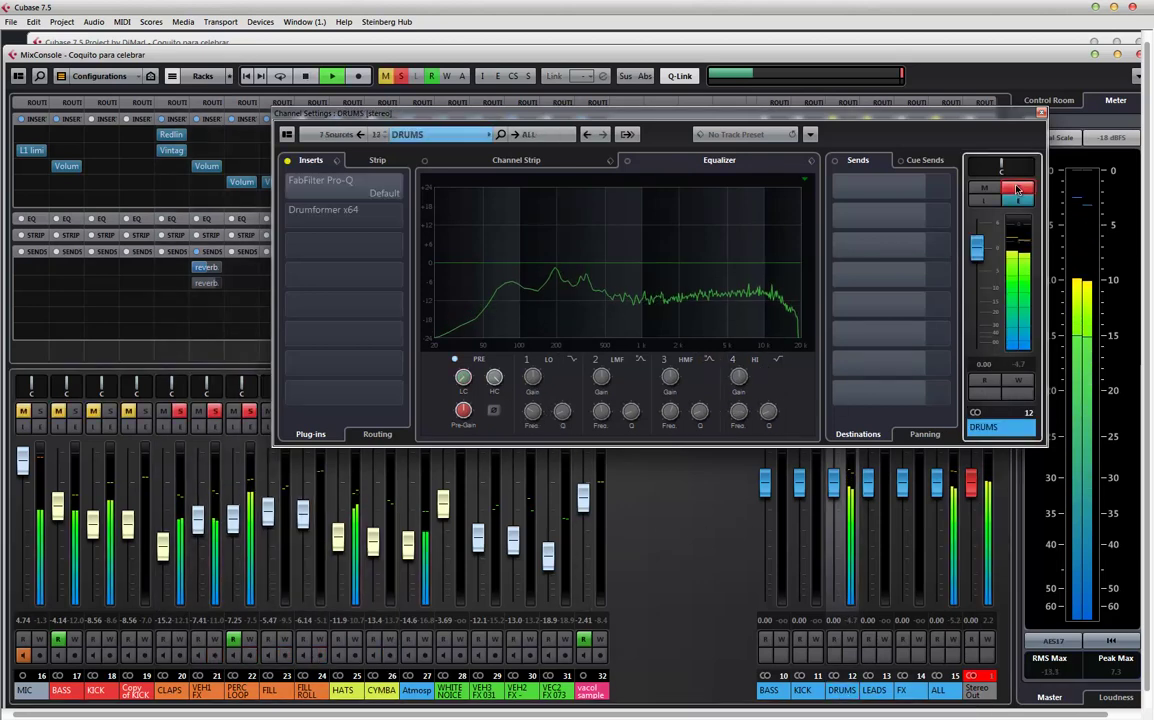
left_click(1018, 188)
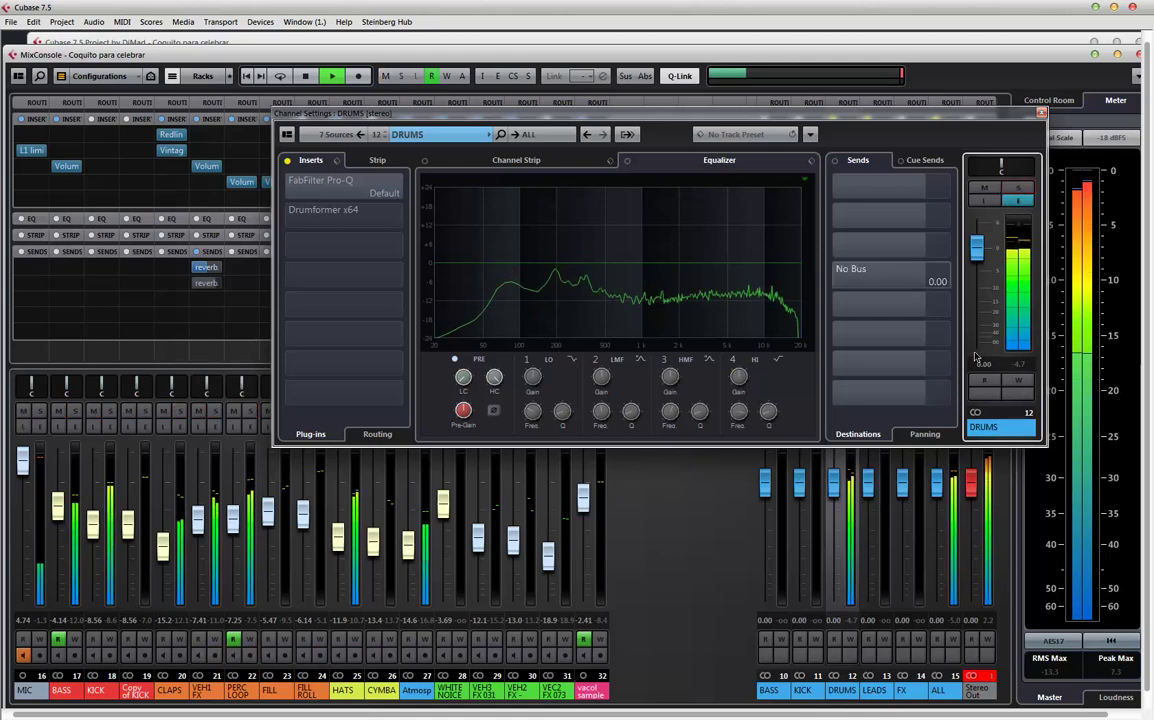
key("space")
mouse_move(350, 225)
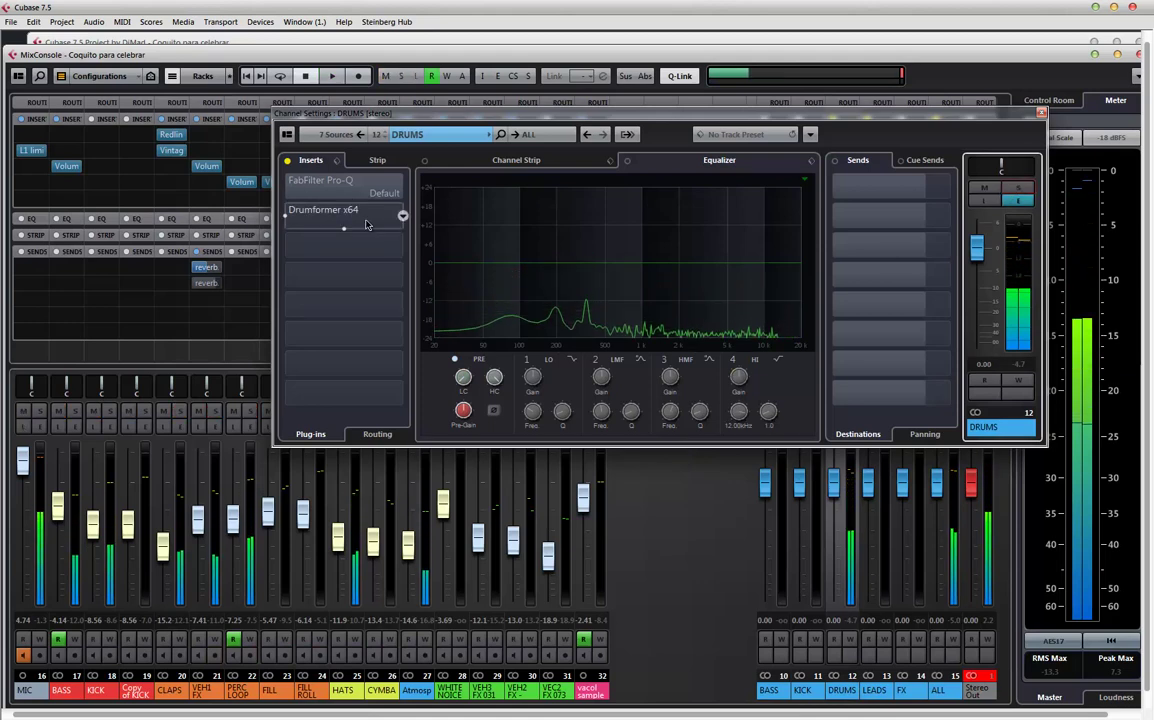
key("space")
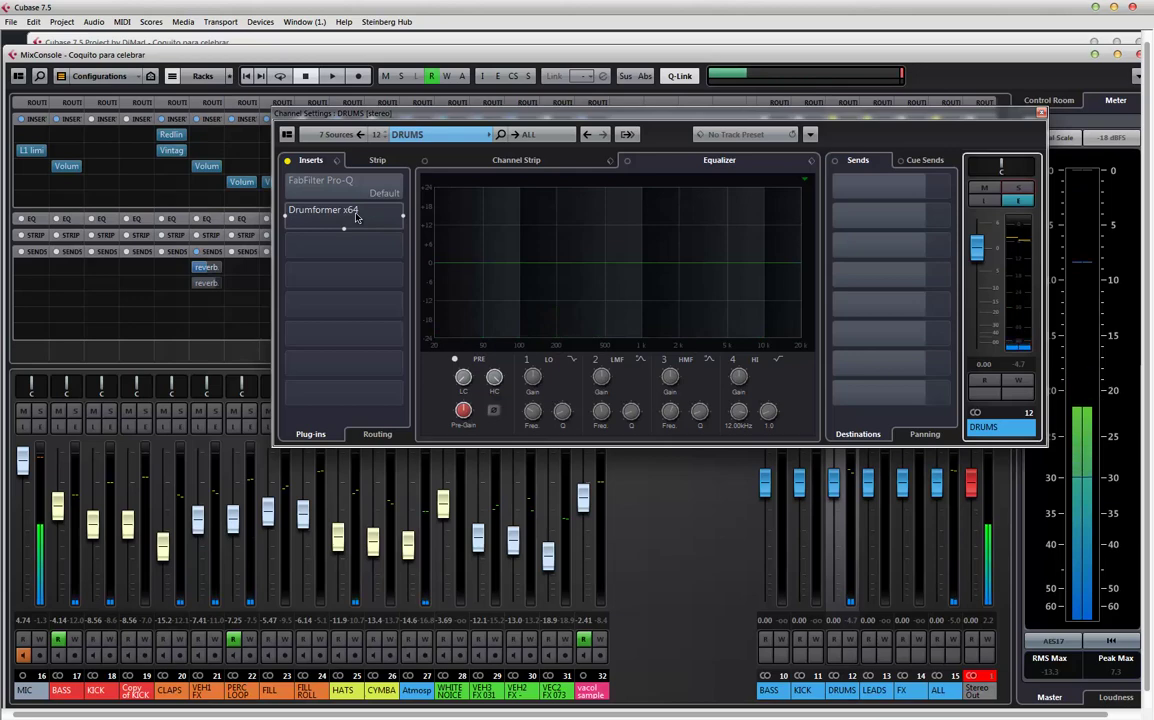
- Open the Drumformer insert on the DRUMS group, reposition its window and take the insert out of bypass during playback
left_click(356, 217)
left_click(398, 215)
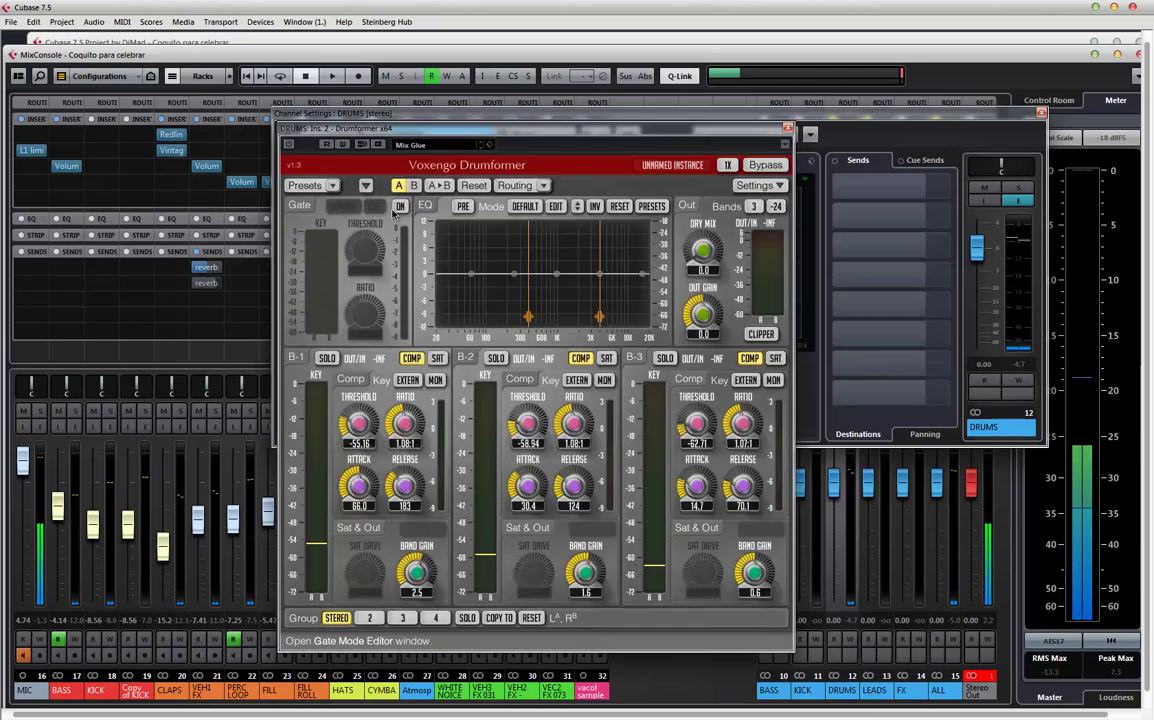
left_click_drag(436, 119, 576, 67)
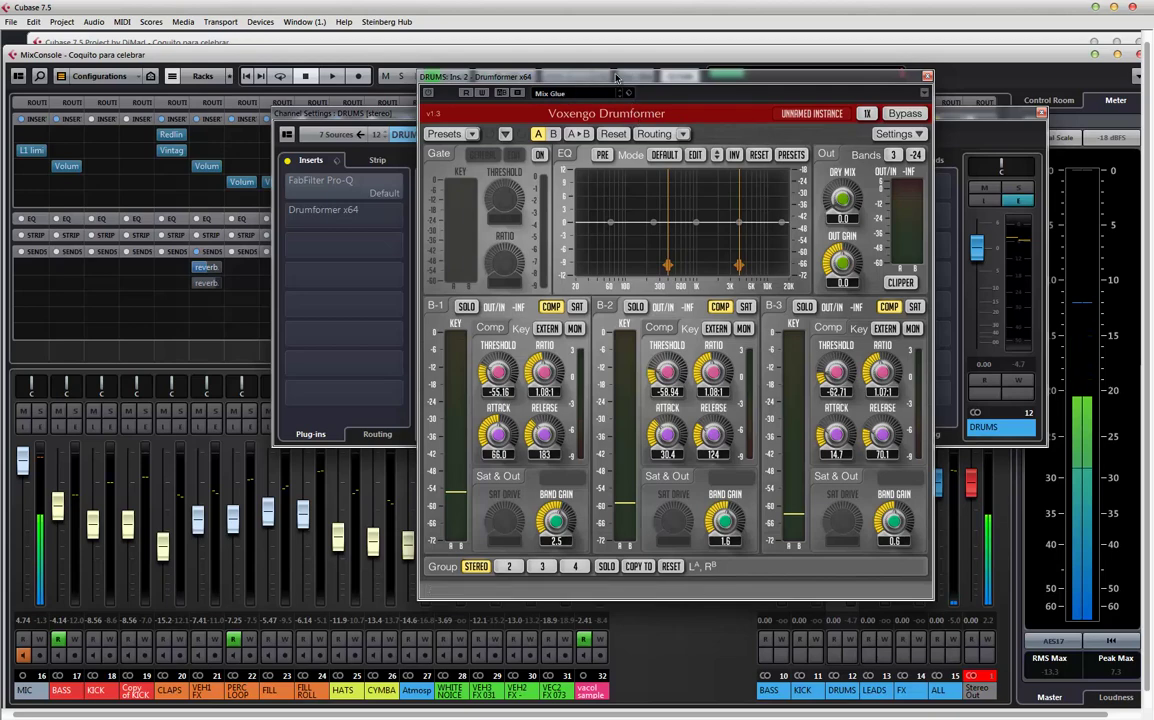
left_click_drag(616, 76, 581, 91)
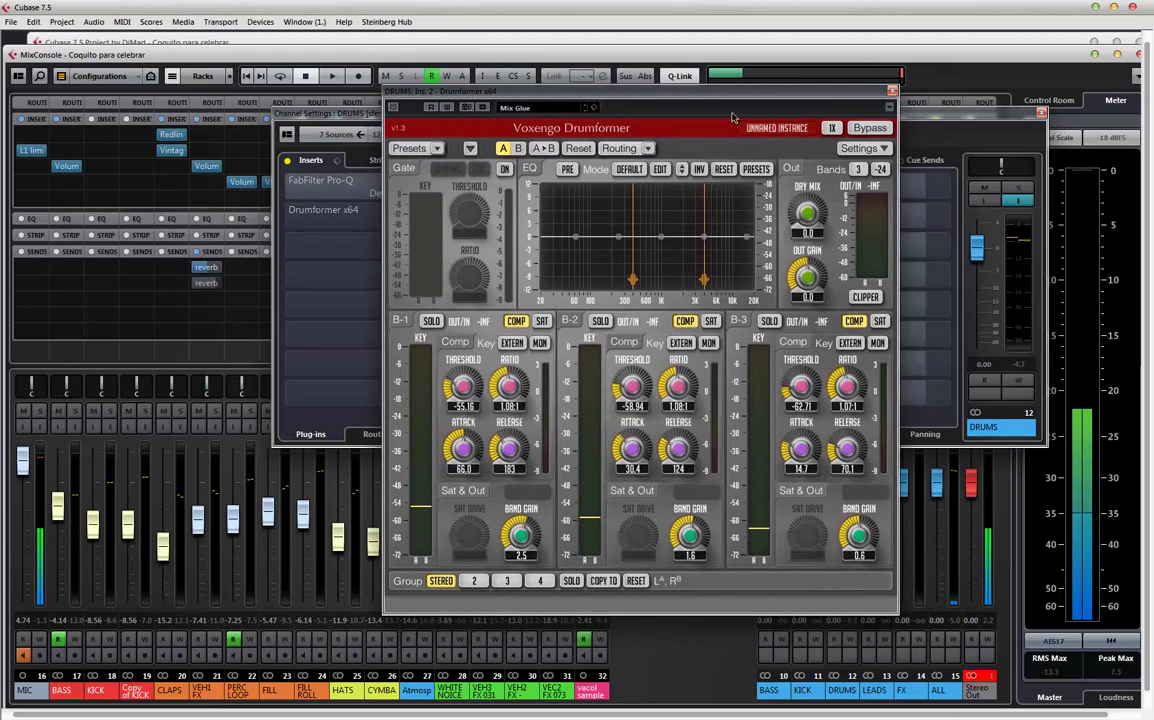
key("space")
left_click(295, 215)
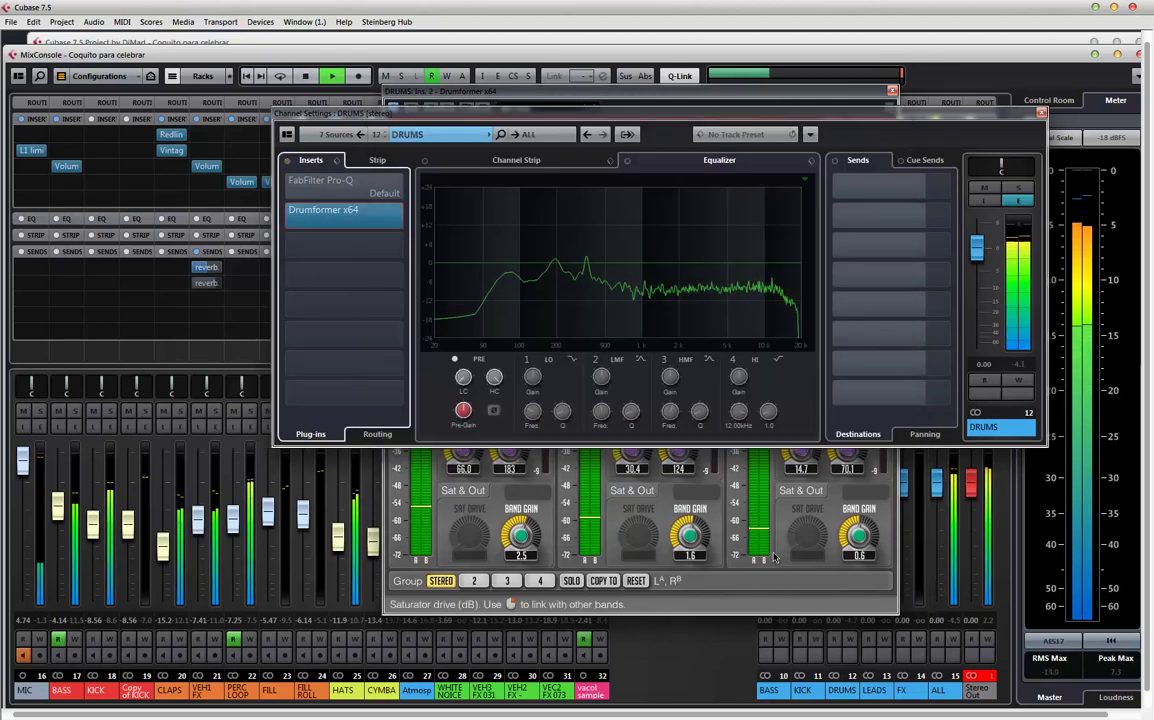
- Set Drumformer's band 1 to ratio 1.41:1 and gain 7.3, and band 2 to ratio 1.13:1, attack 9.33, release 103 and gain 3.6
left_click(850, 462)
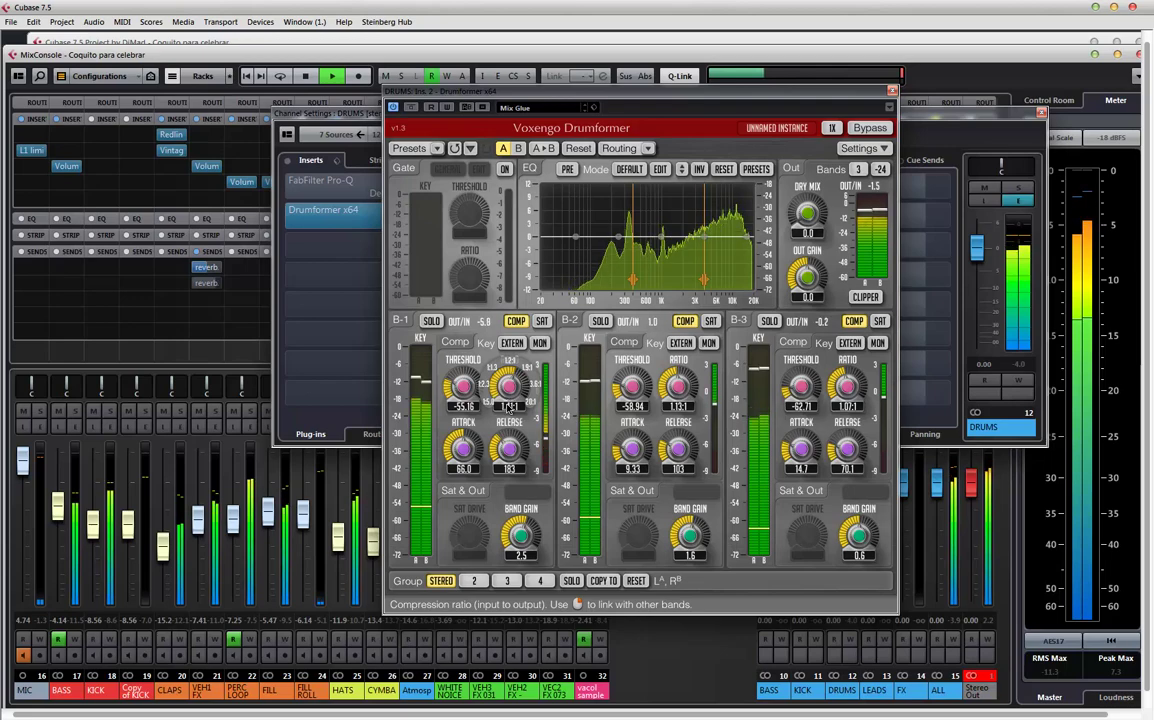
left_click_drag(509, 404, 511, 394)
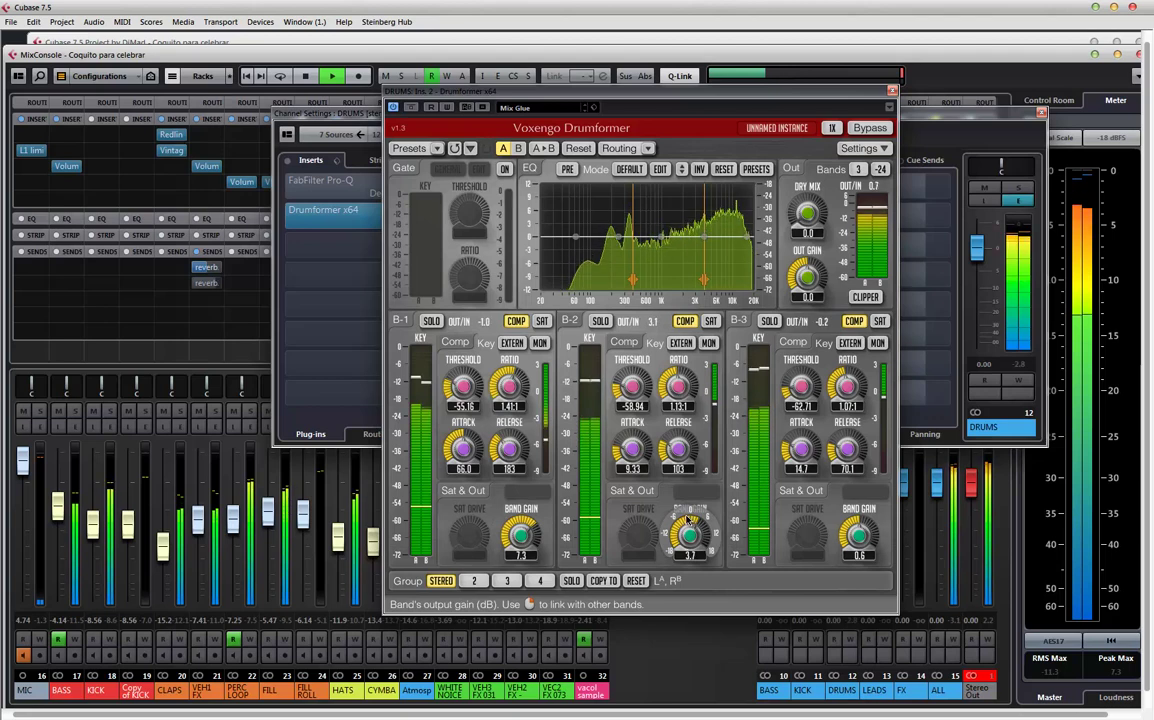
left_click_drag(688, 519, 688, 521)
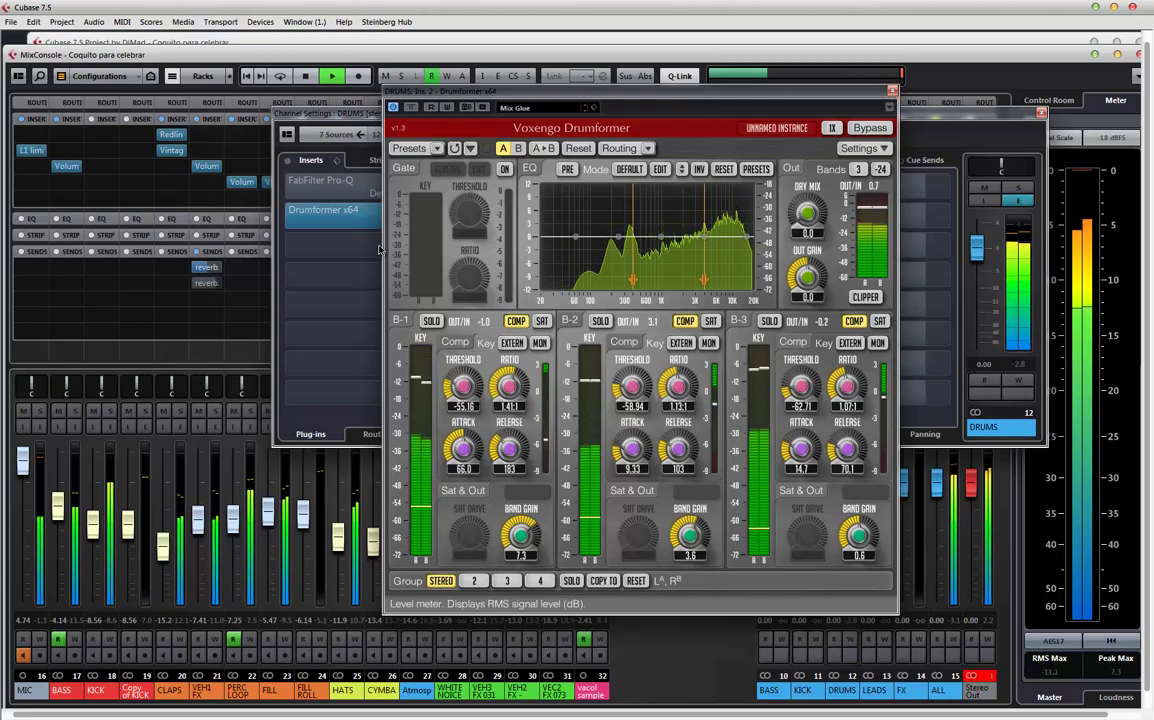
left_click(893, 91)
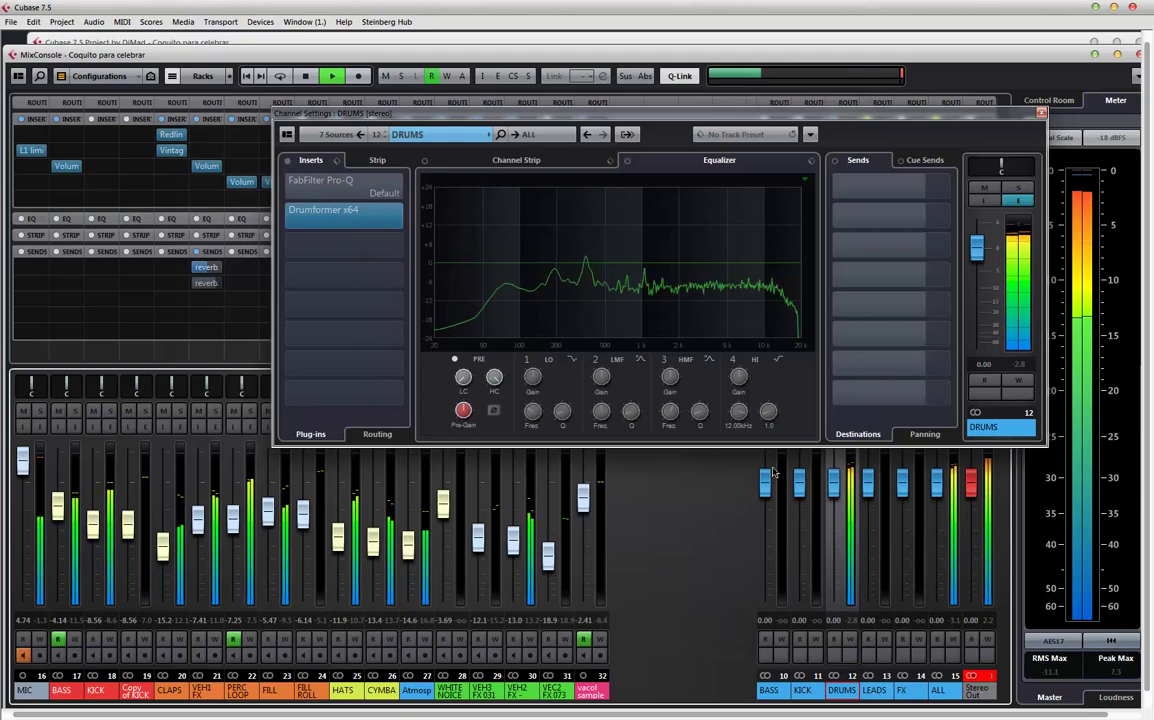
- Route the BASS, KICK and Copy of KICK channels to the KICK group and start playback to check the signal
left_click(133, 689)
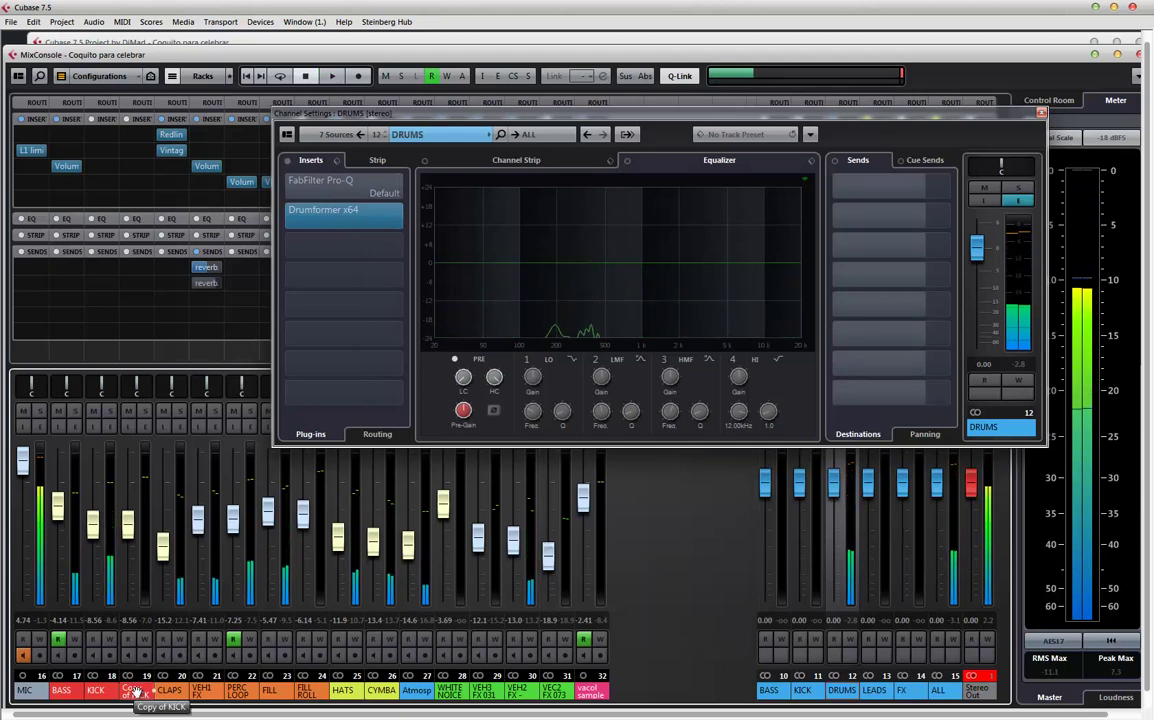
left_click(57, 693)
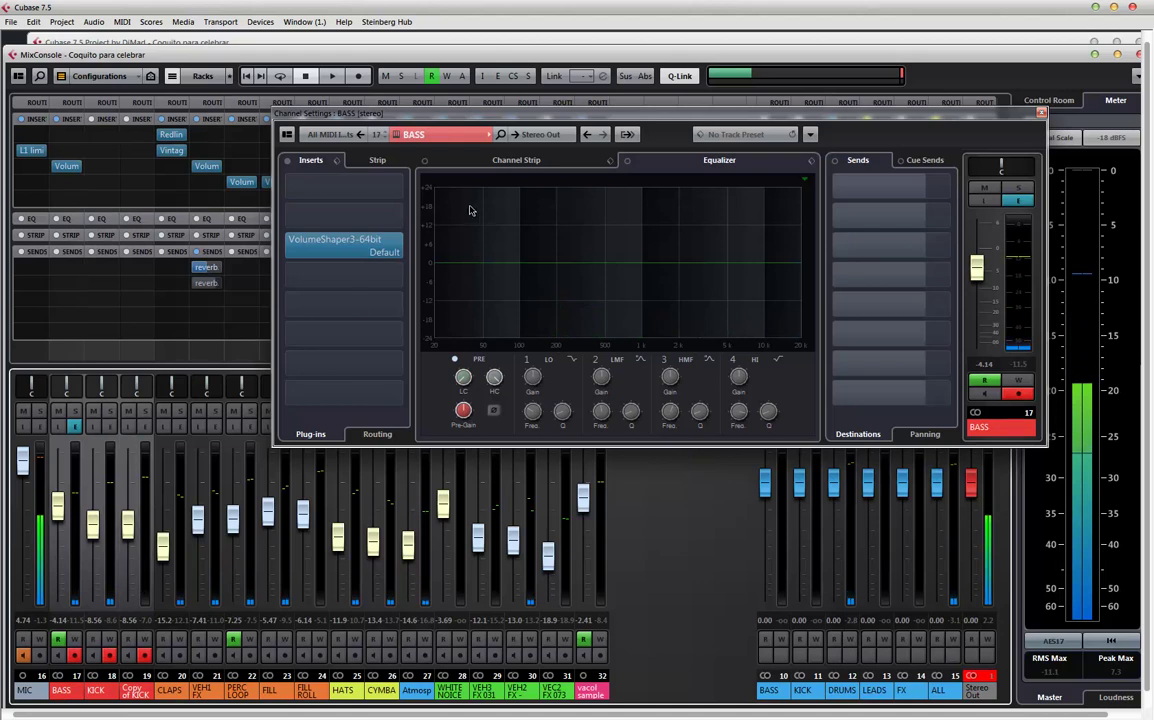
left_click(545, 135)
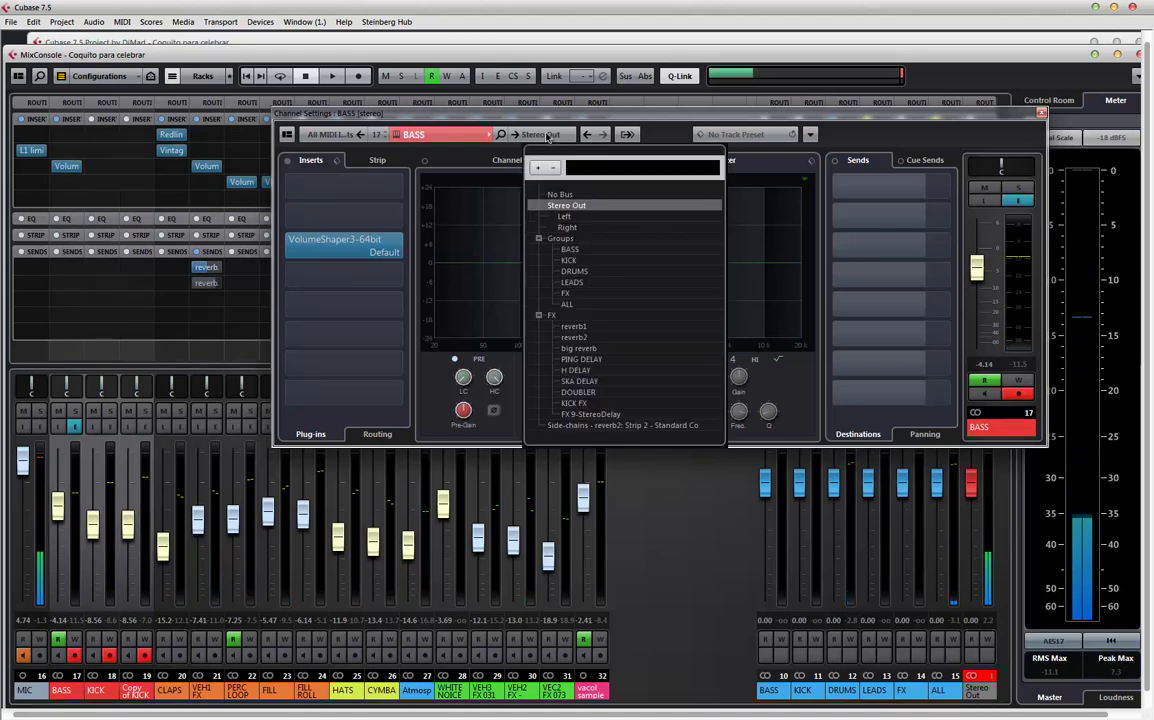
left_click(345, 210)
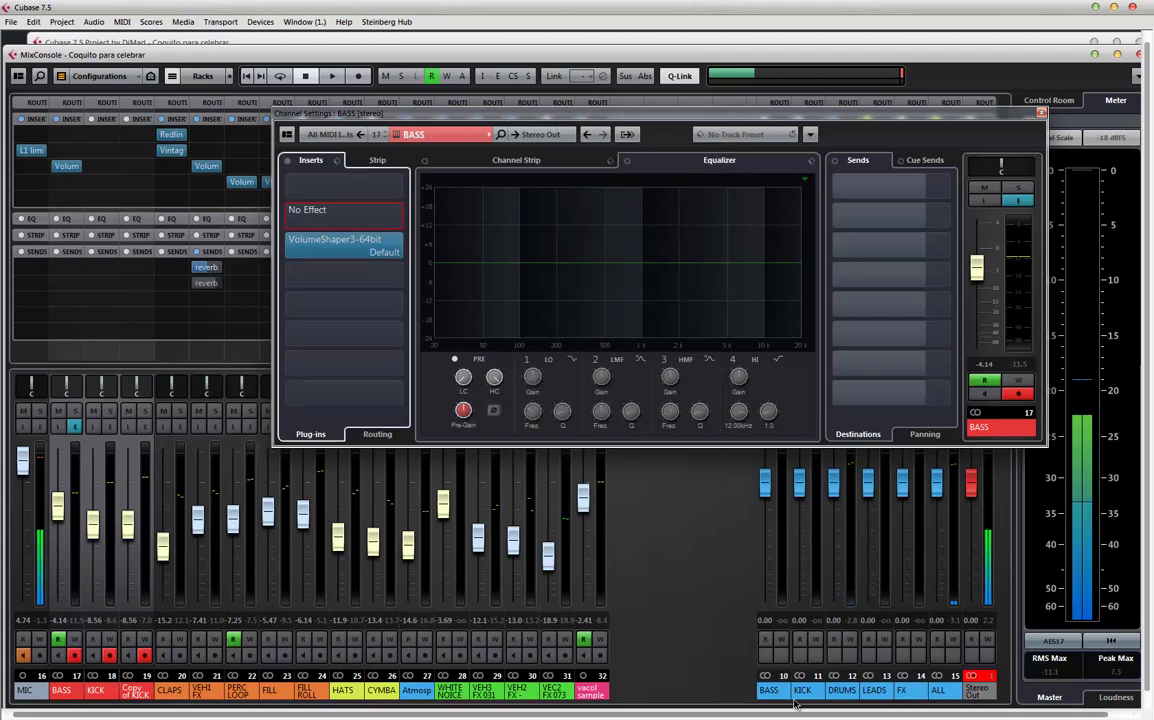
left_click(545, 133)
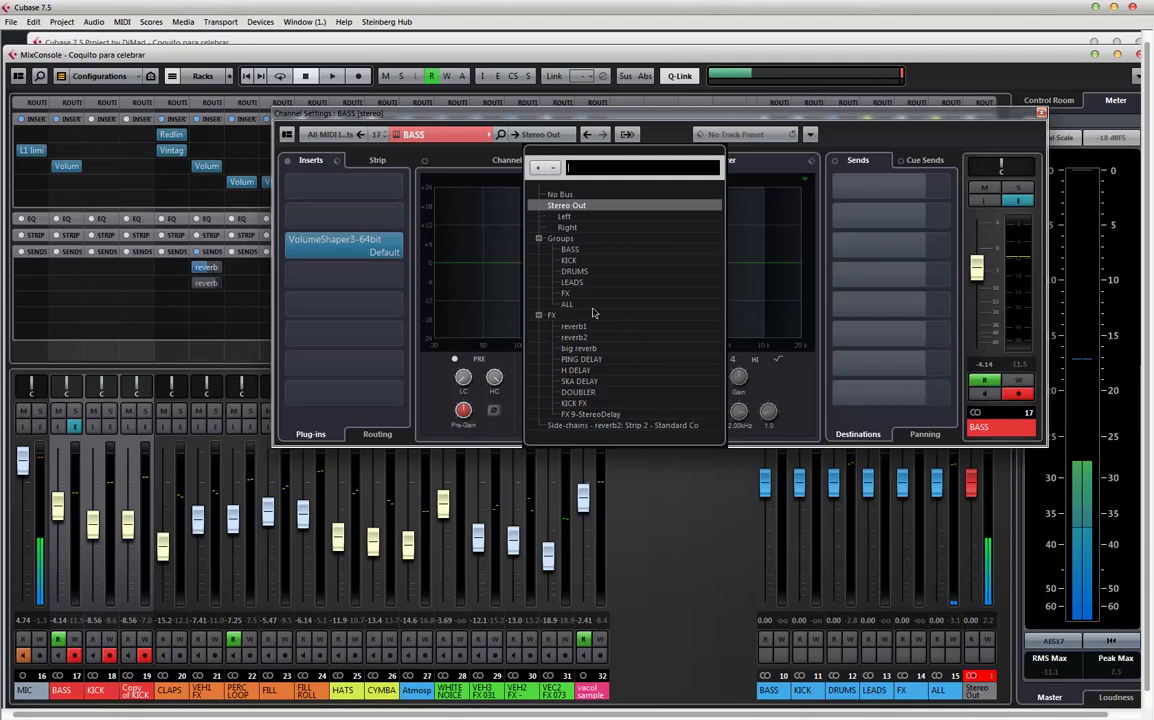
left_click(569, 260)
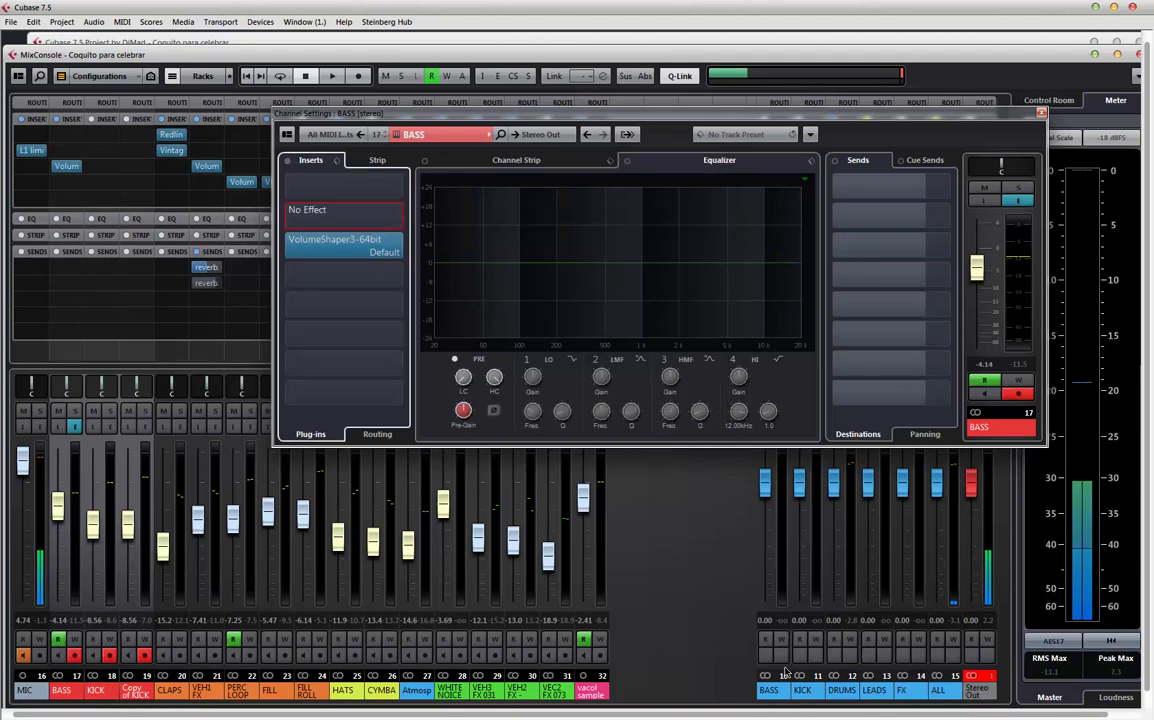
key("space")
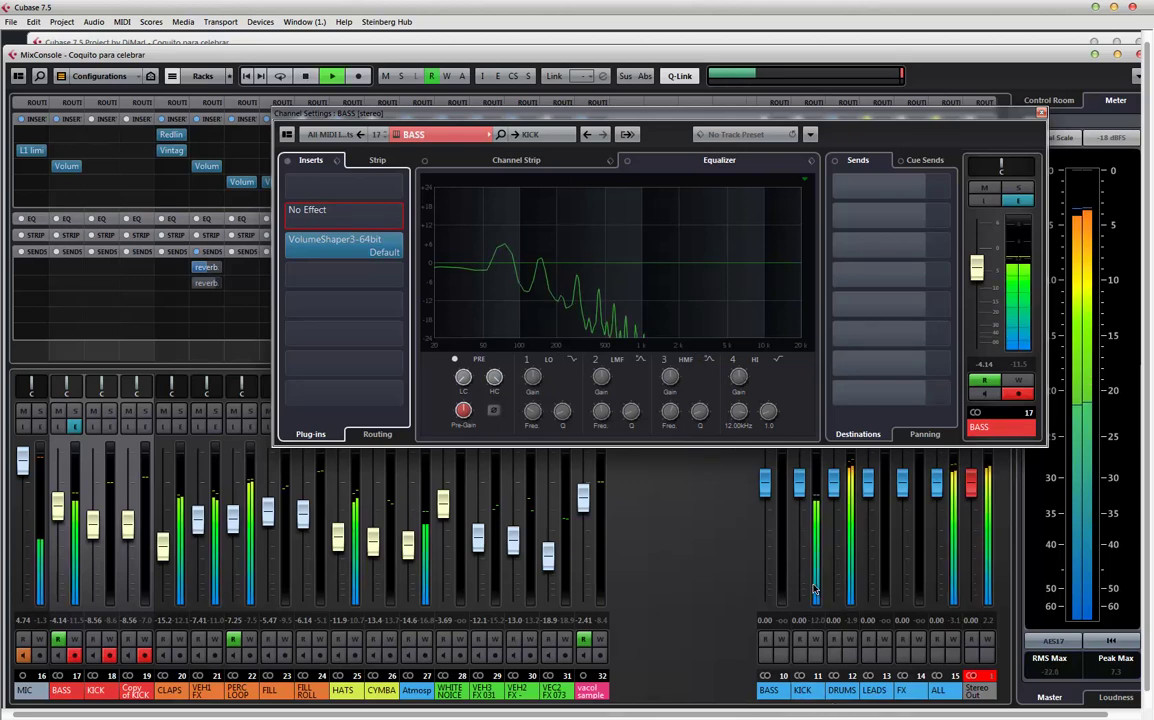
- Move the FabFilter Pro-Q insert from the DRUMS group to the KICK group and open its editor
left_click(804, 691)
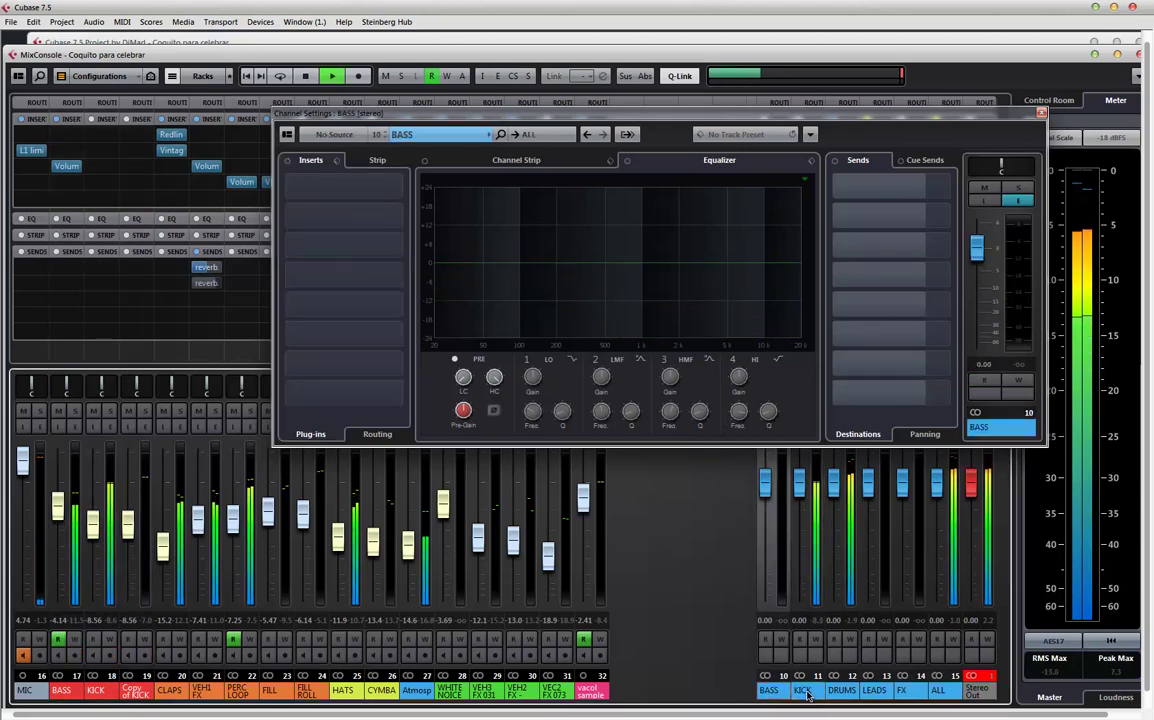
key("space")
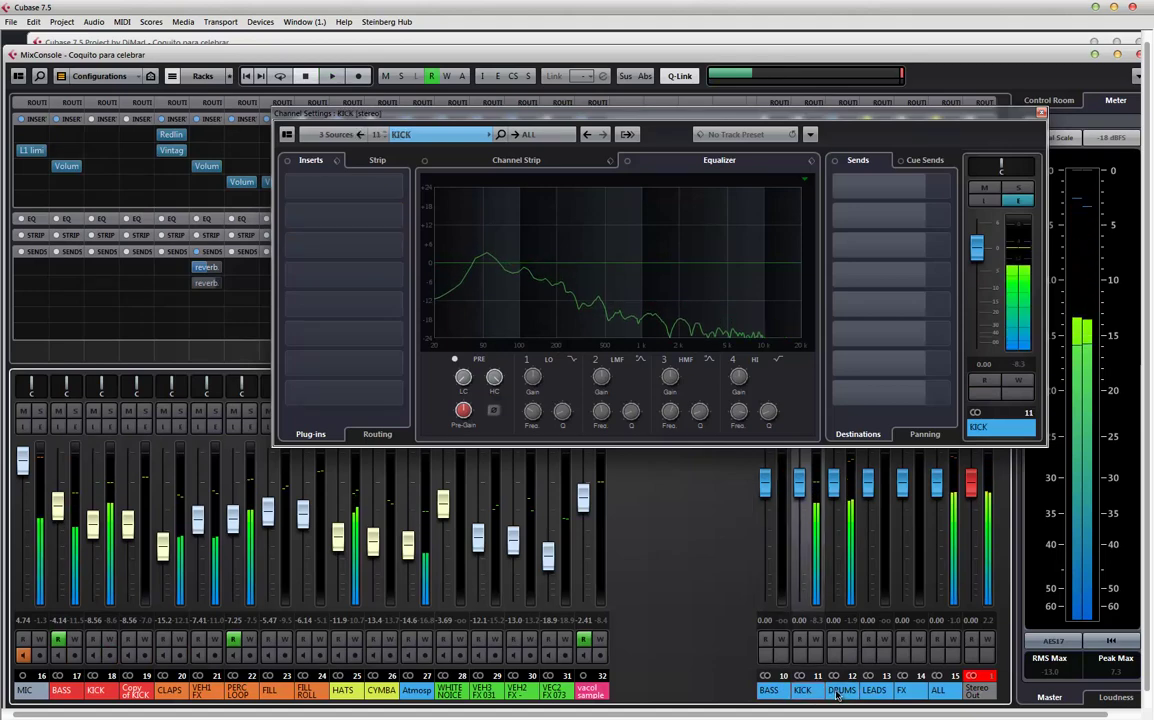
left_click_drag(560, 113, 211, 220)
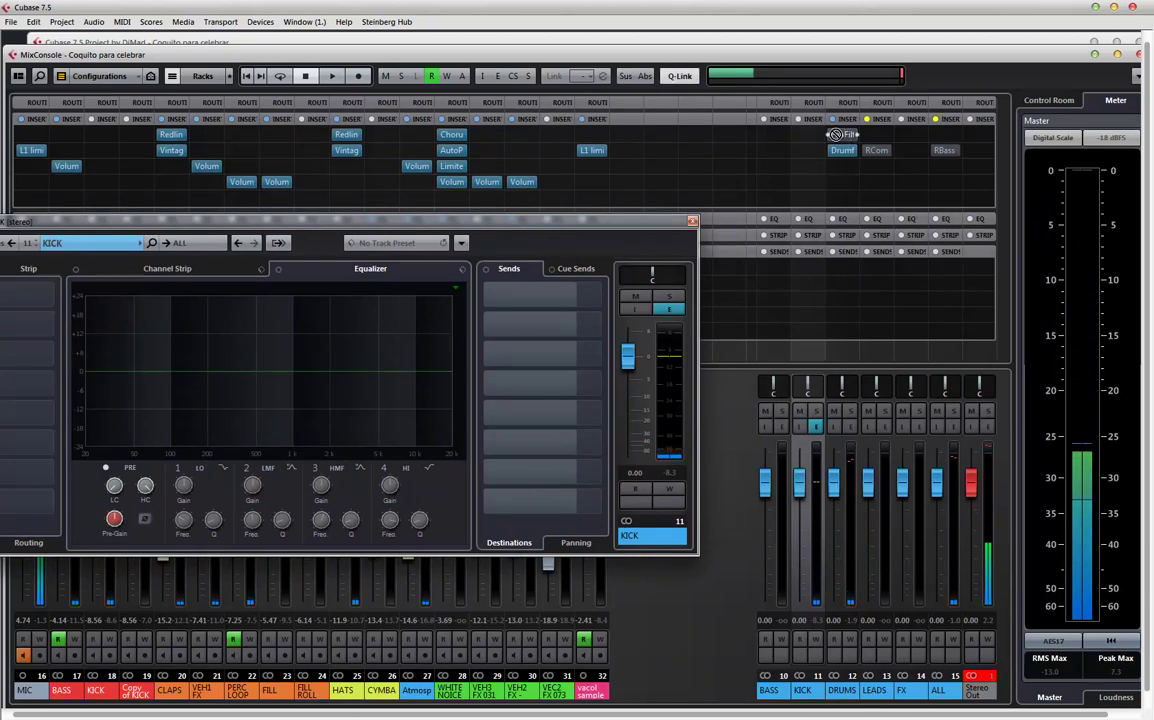
left_click_drag(845, 137, 806, 140)
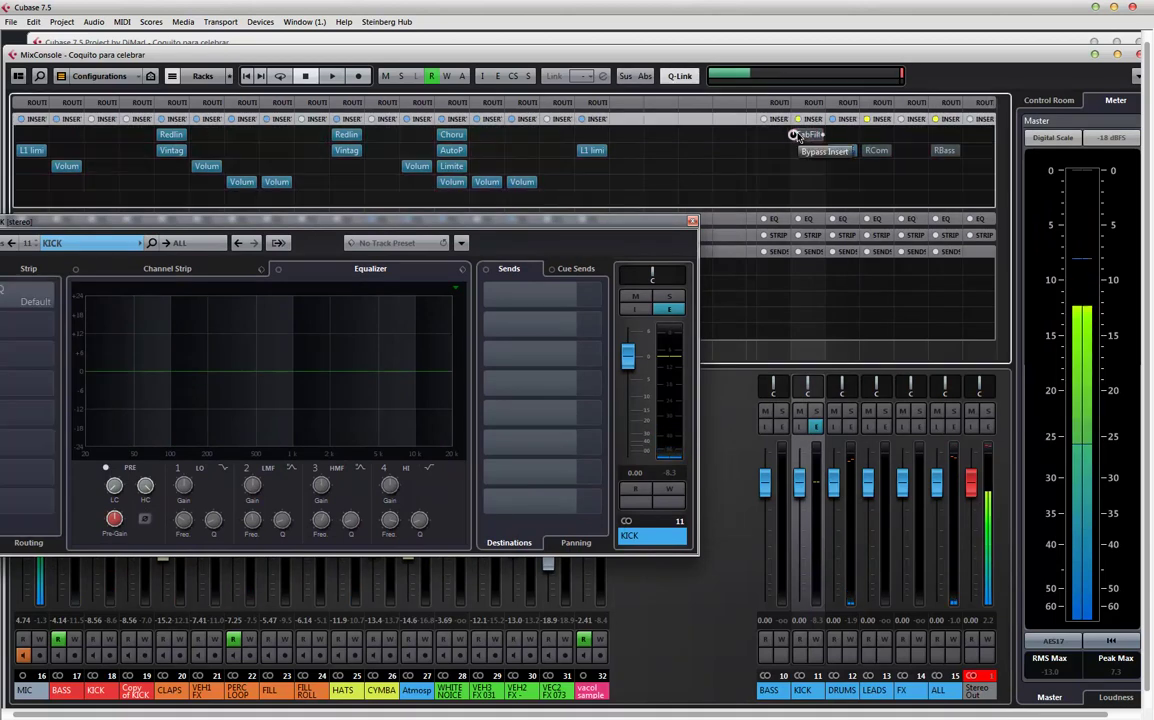
left_click(810, 136)
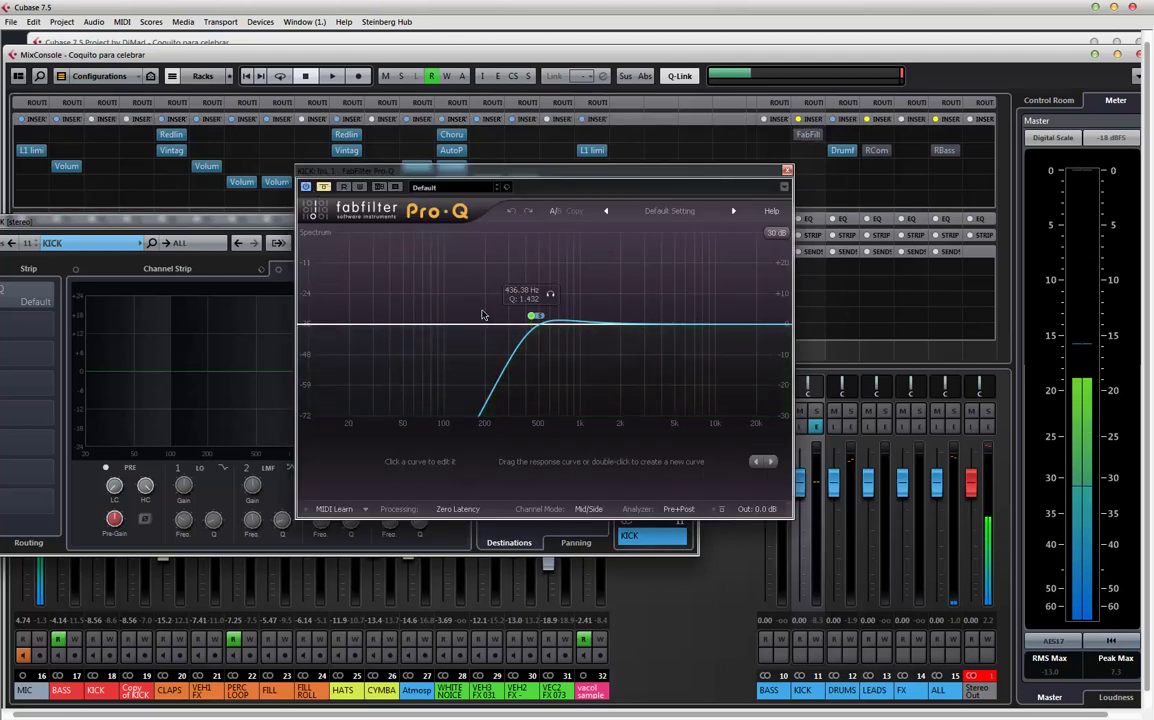
- Select the low-cut band in the KICK group's Pro-Q and audition it during a short playback
left_click(533, 317)
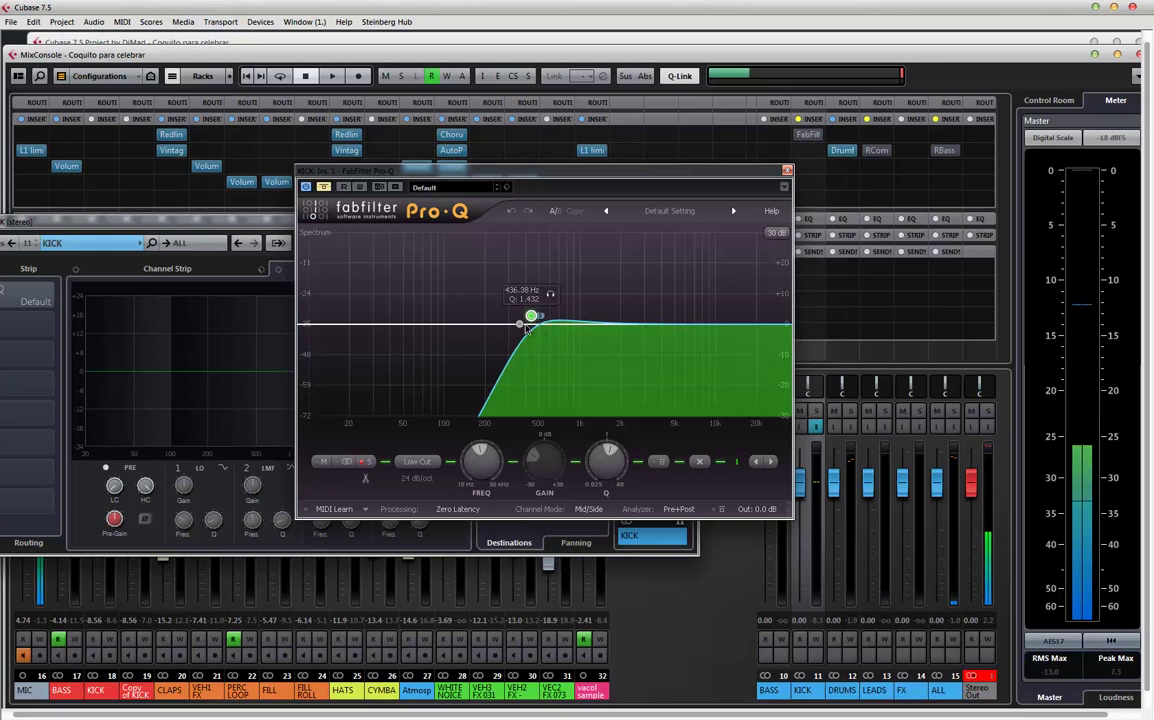
key("space")
left_click(549, 296)
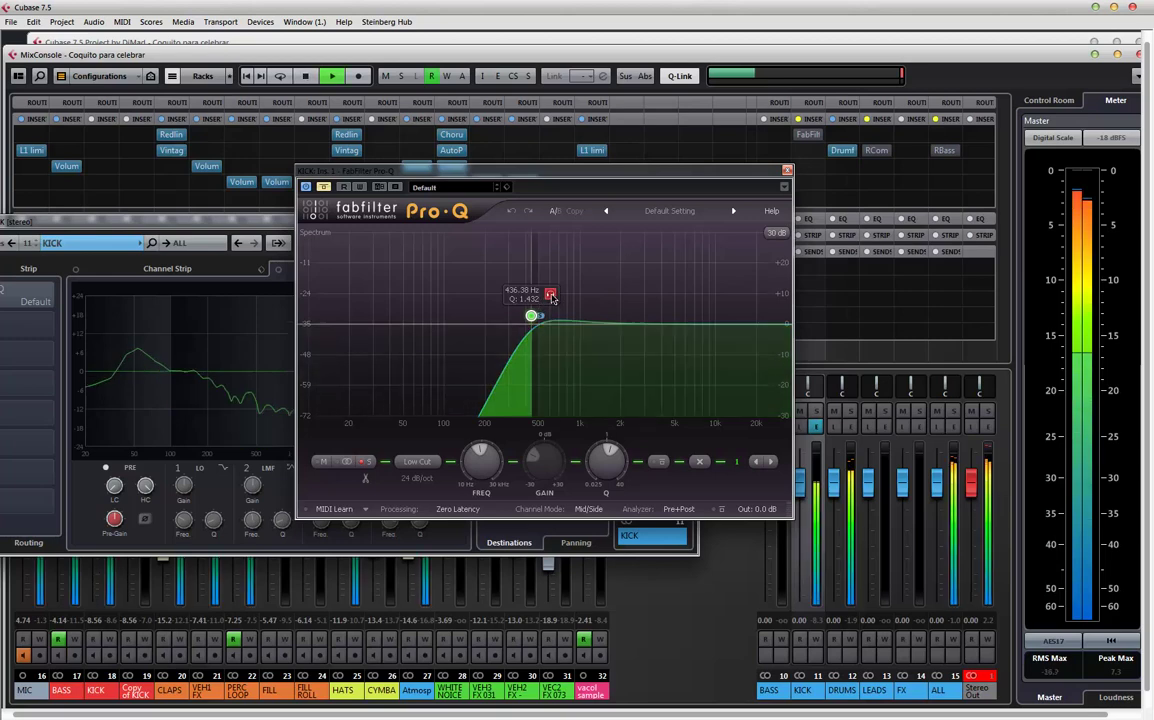
left_click(550, 296)
key("space")
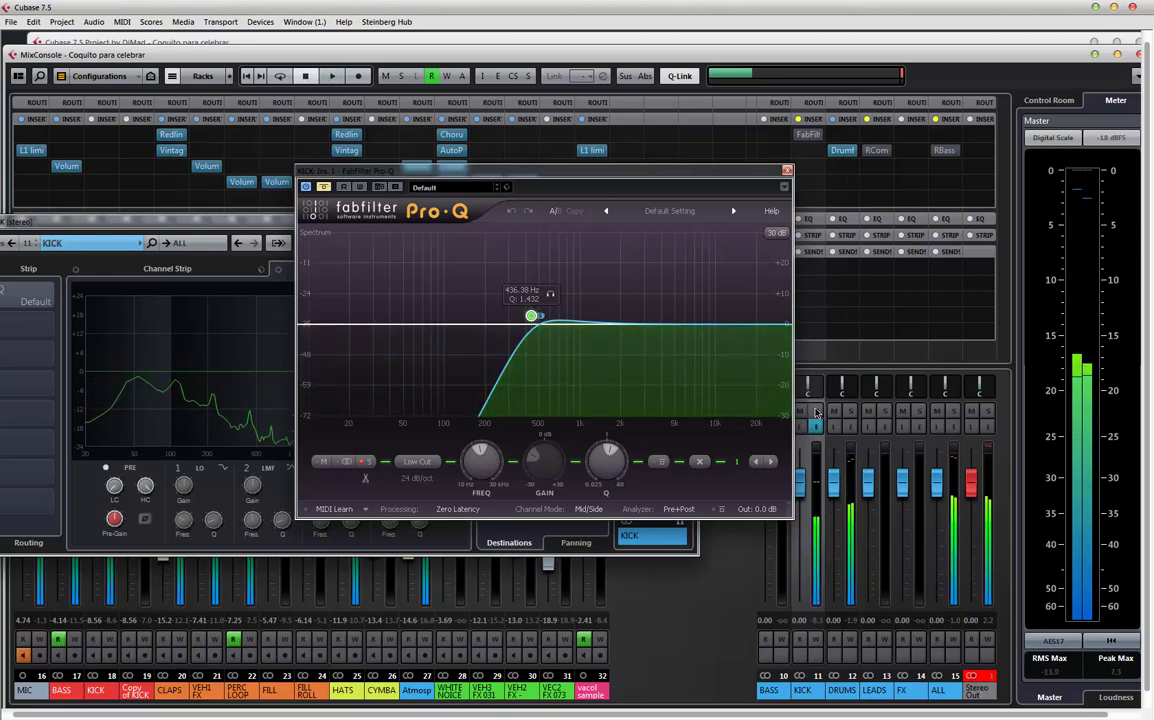
- Solo the KICK group while lowering Pro-Q's low-cut frequency to 290.21 Hz, activate the plug-in, then release the solo and stop playback
left_click(816, 412)
key("space")
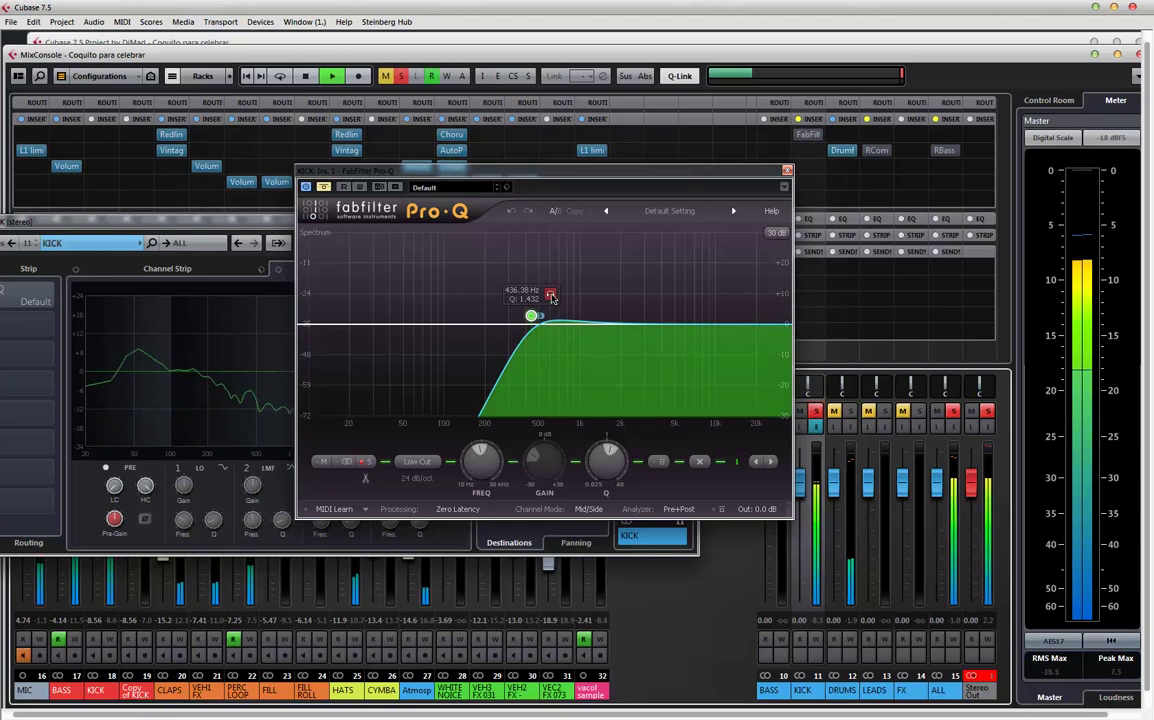
left_click(550, 296)
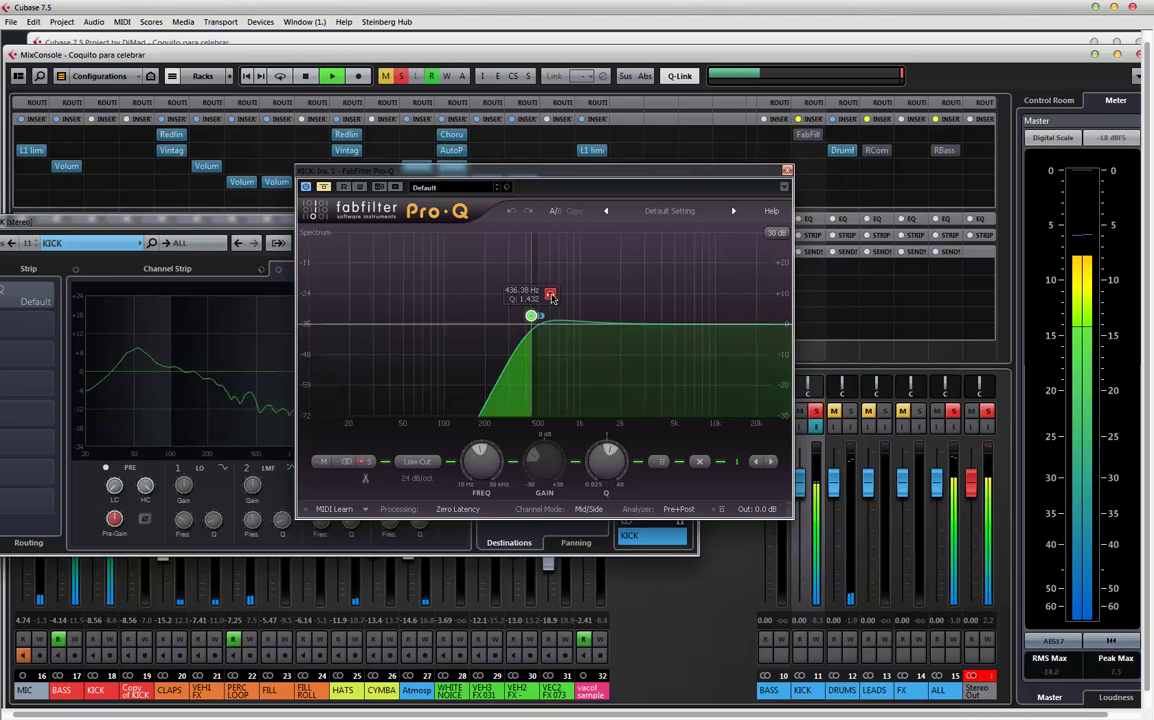
left_click_drag(551, 297, 527, 304)
left_click(541, 296)
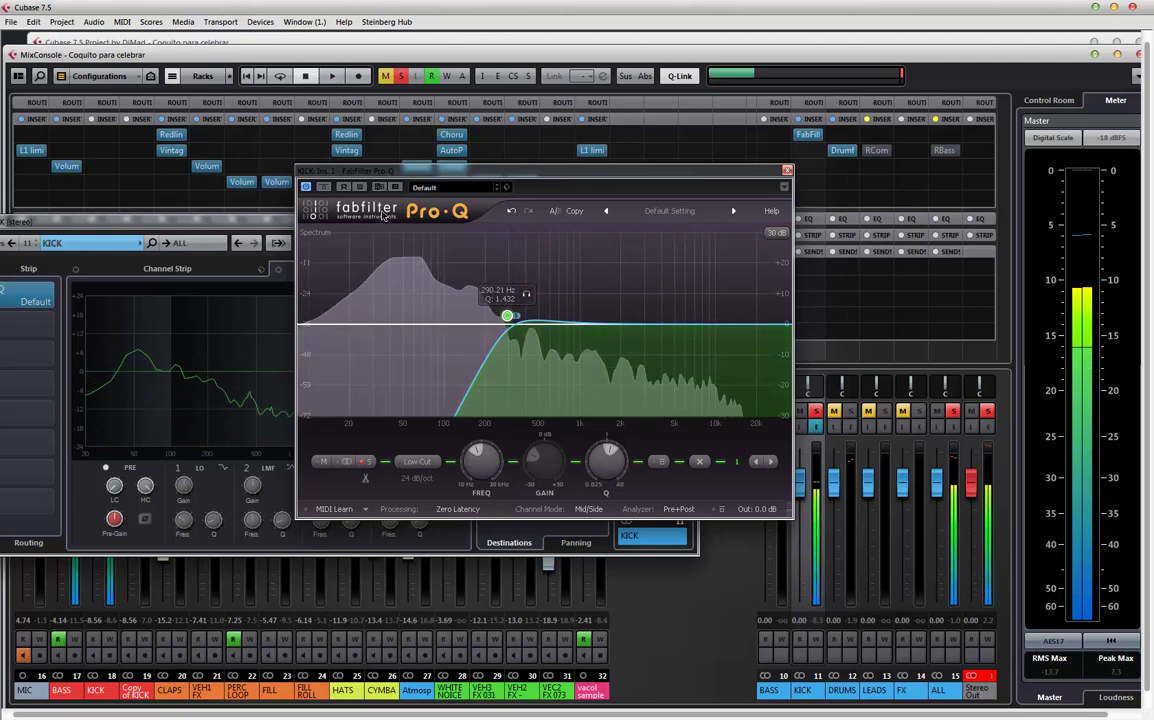
key("space")
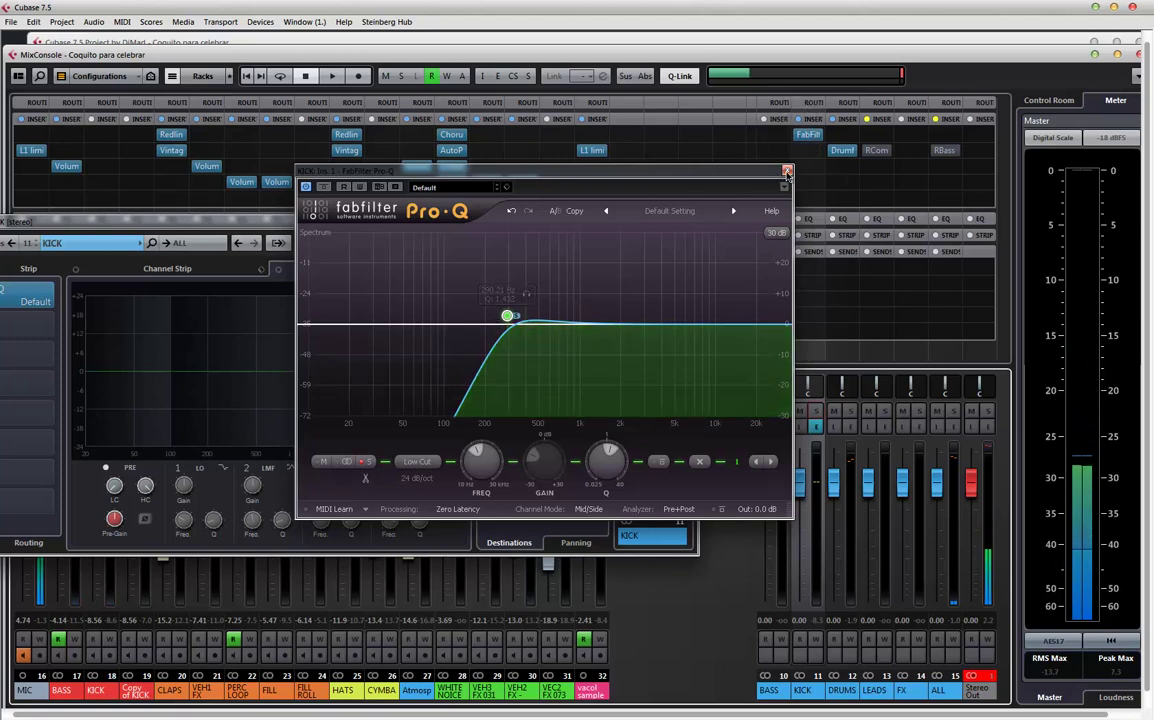
- Add a high-shelf band to the KICK group's Pro-Q at 9353.8 Hz with -30 dB gain and play the passage
key("space")
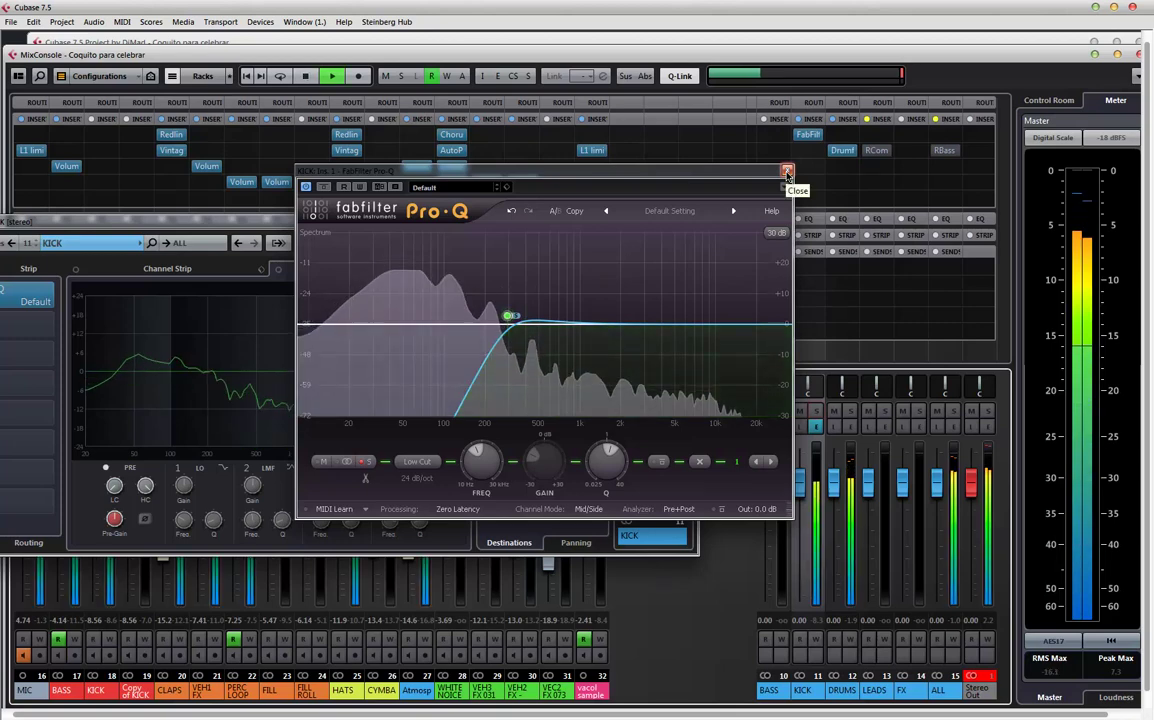
double_click(767, 341)
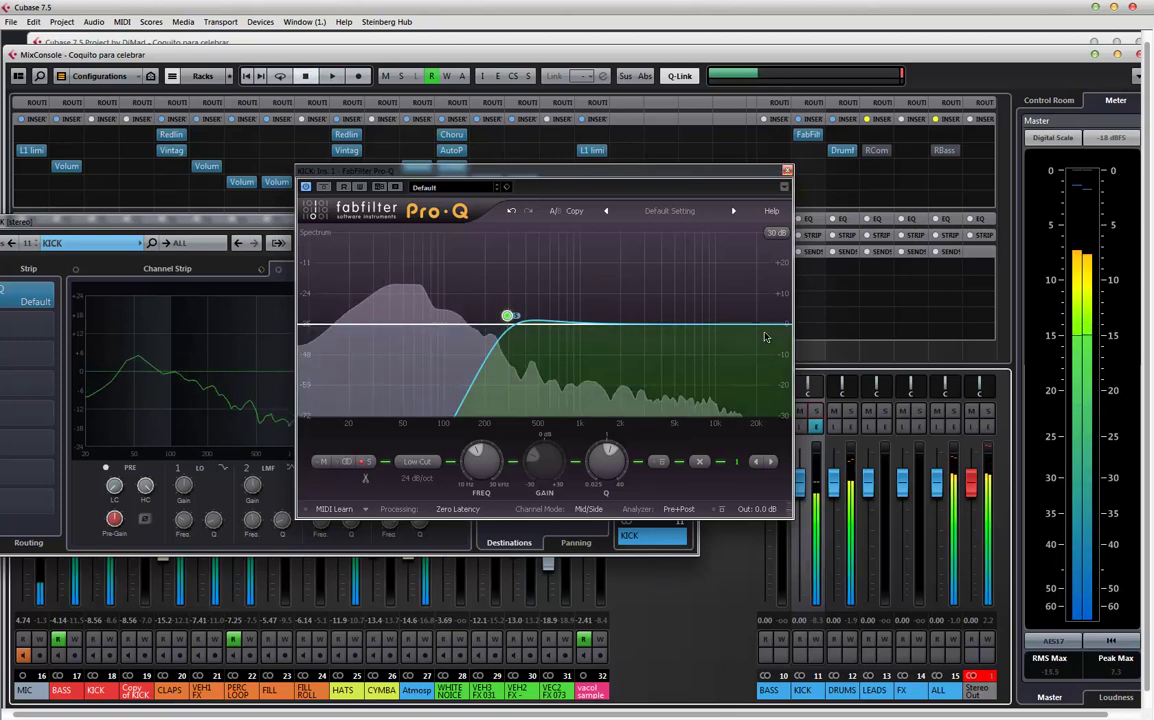
key("space")
left_click_drag(767, 341, 712, 370)
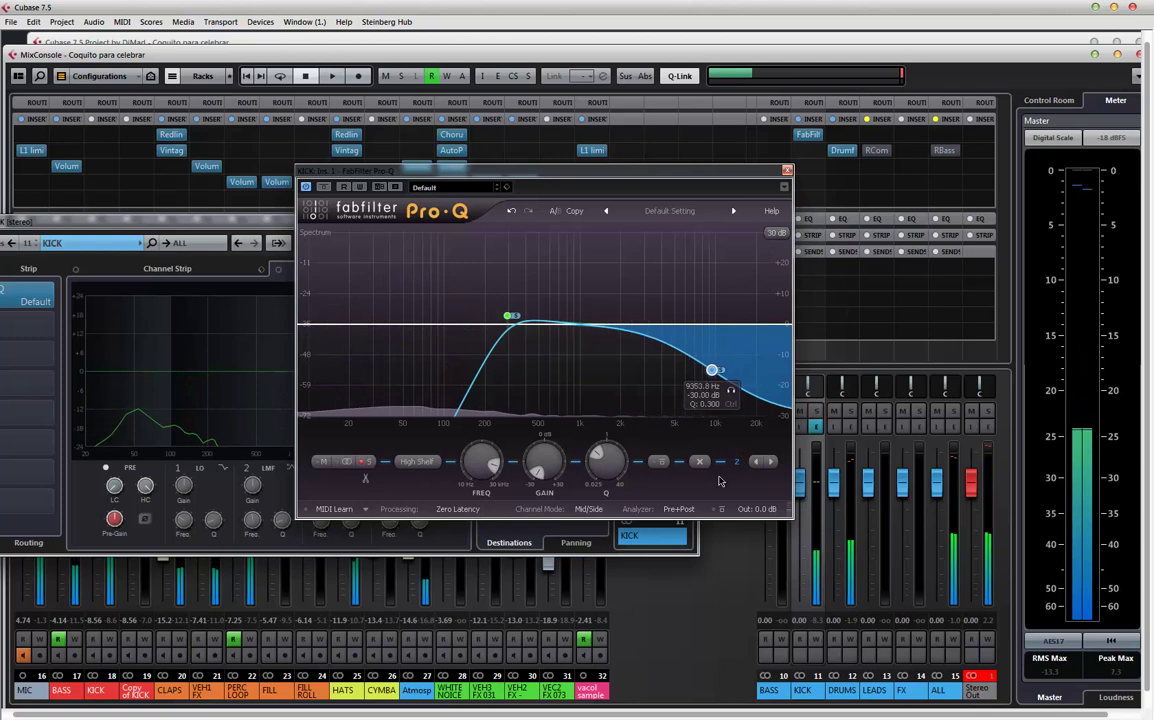
key("space")
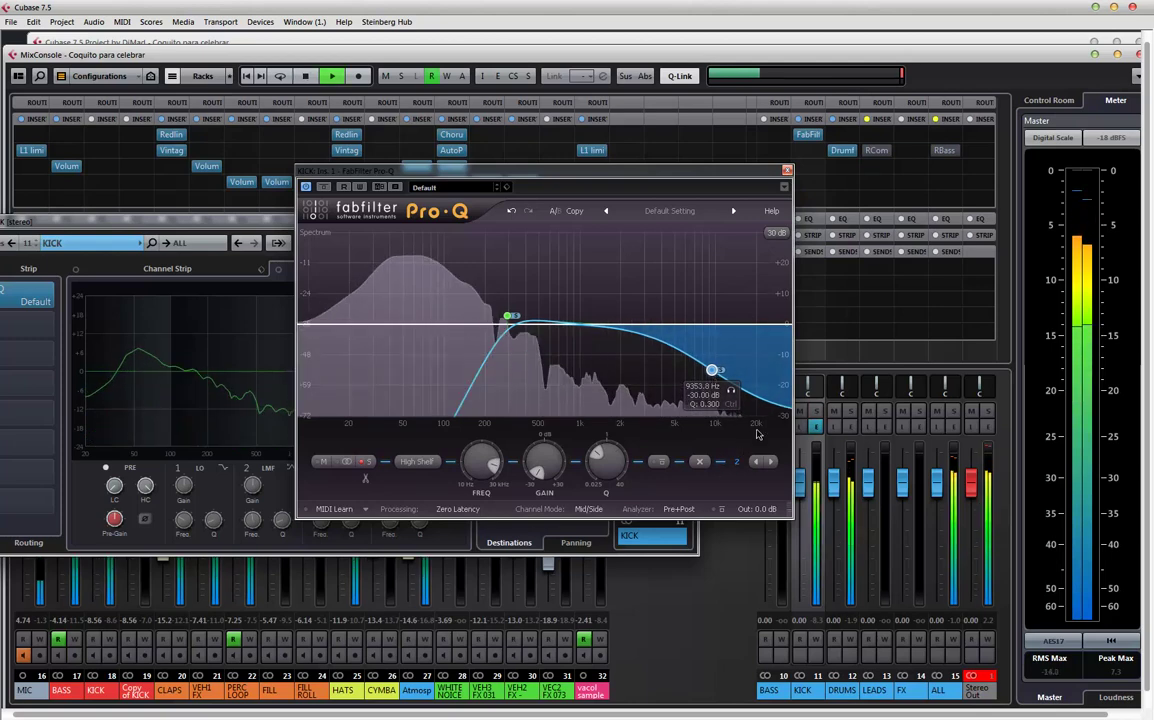
- Set the high-shelf band's Q to 1.911 and sweep it to 14681 Hz at -29.55 dB, auditioning the KICK group in solo
left_click_drag(614, 492, 603, 413)
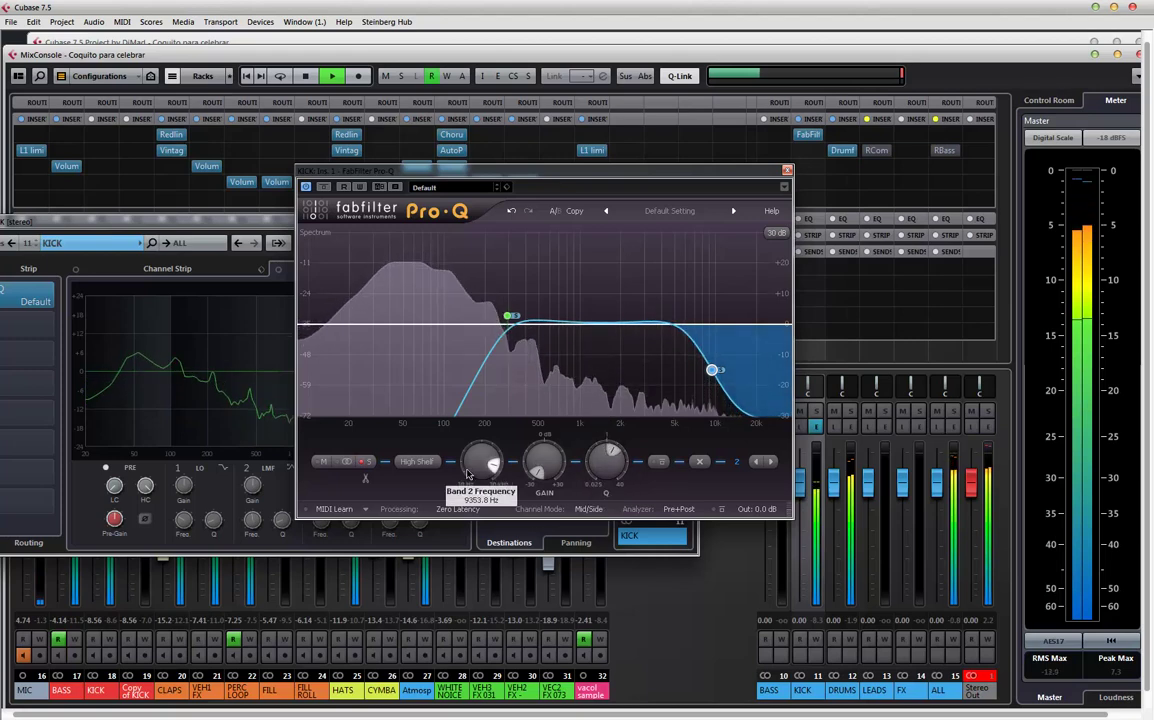
left_click_drag(480, 468, 478, 484)
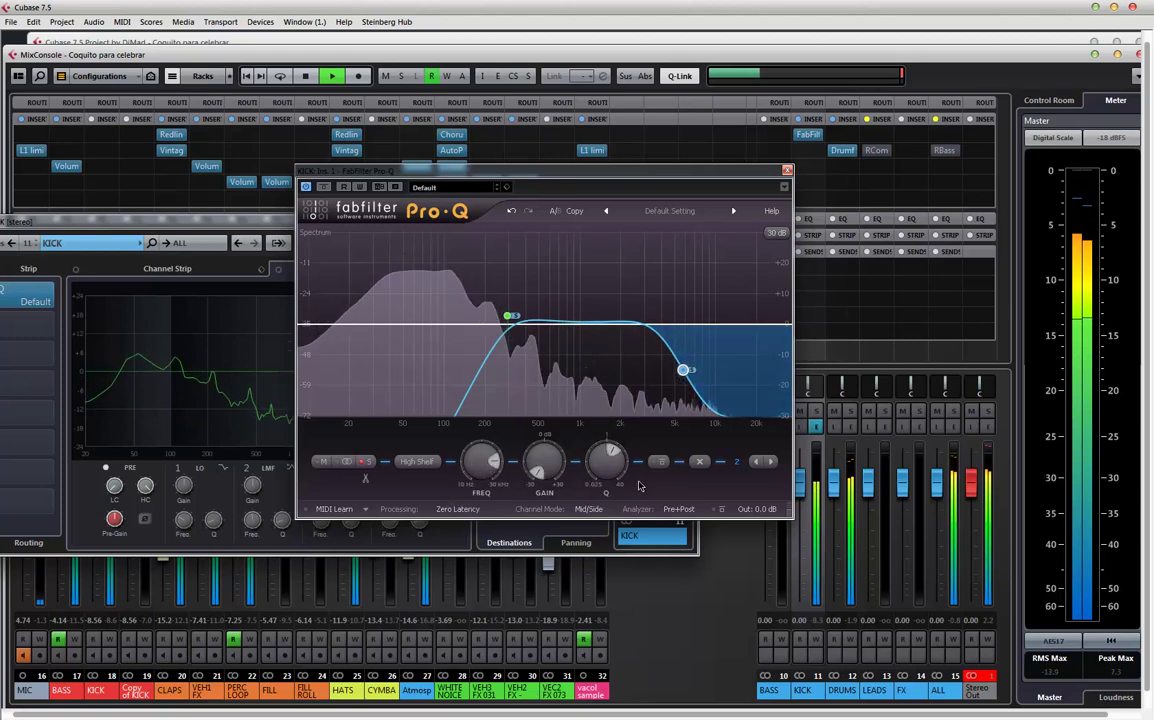
left_click(817, 412)
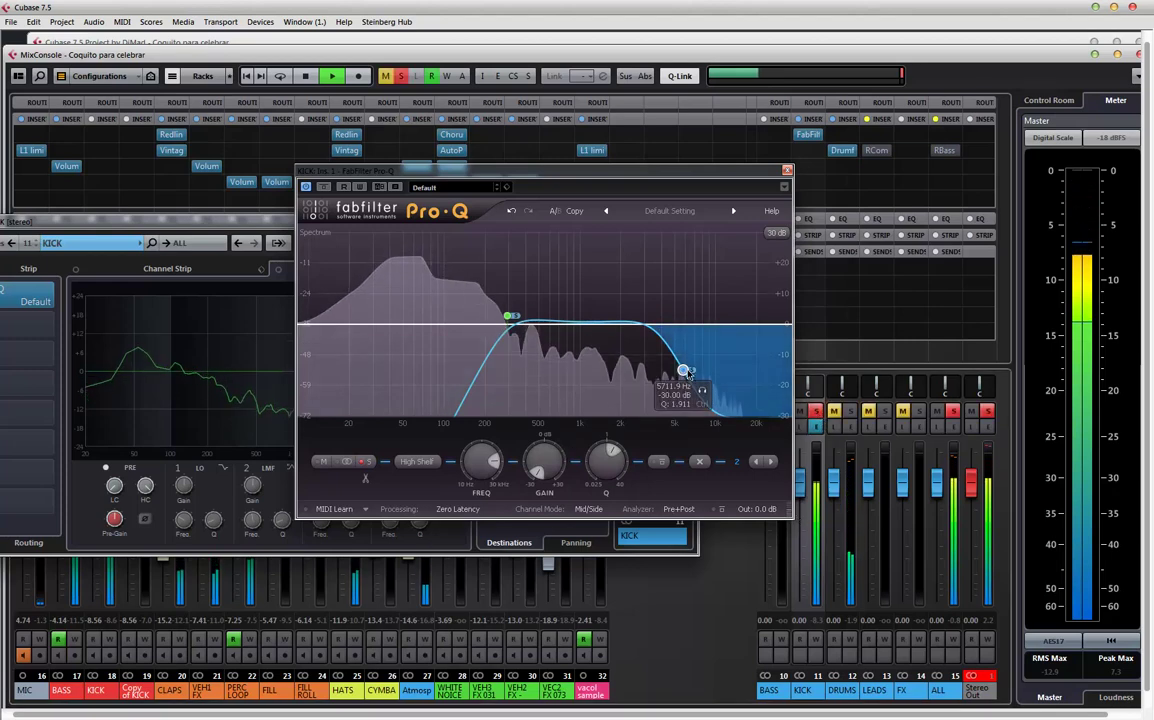
left_click_drag(683, 372, 707, 371)
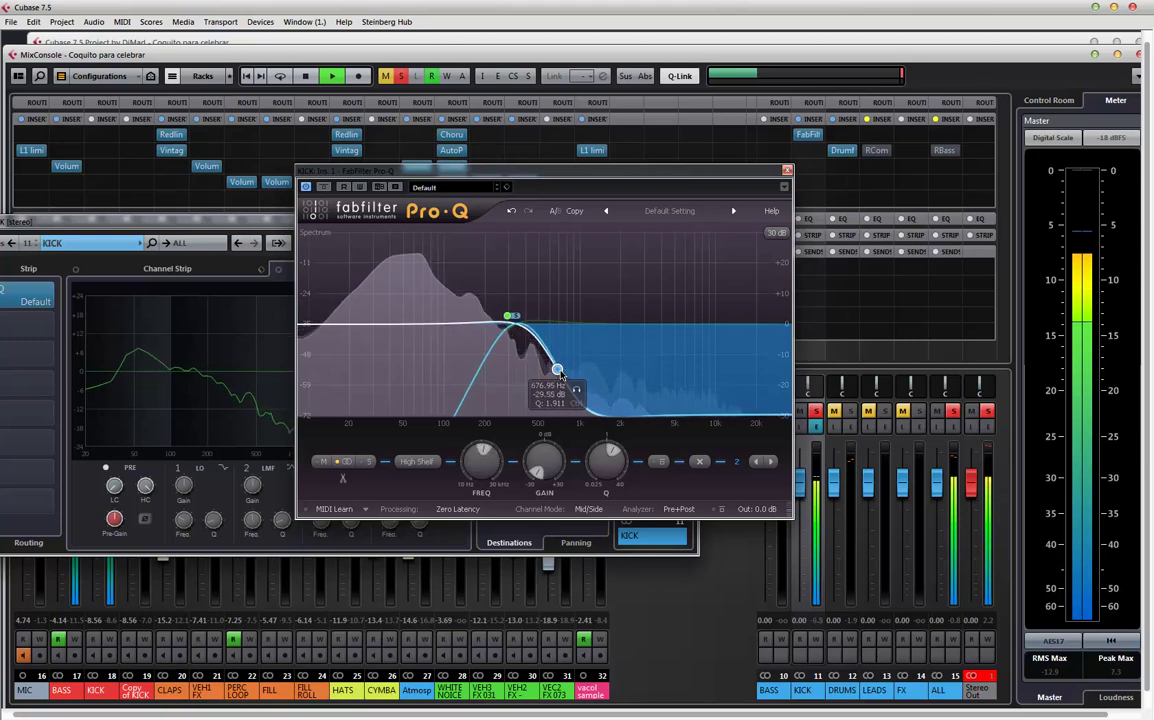
left_click_drag(604, 377, 741, 375)
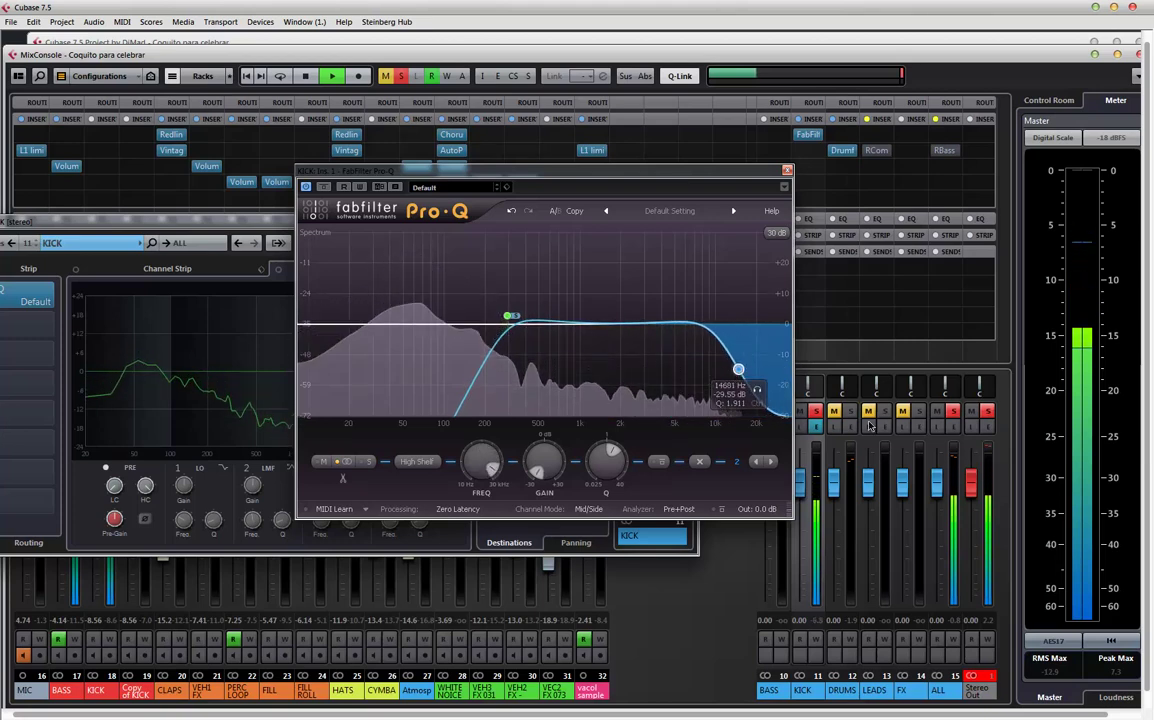
key("alt+s")
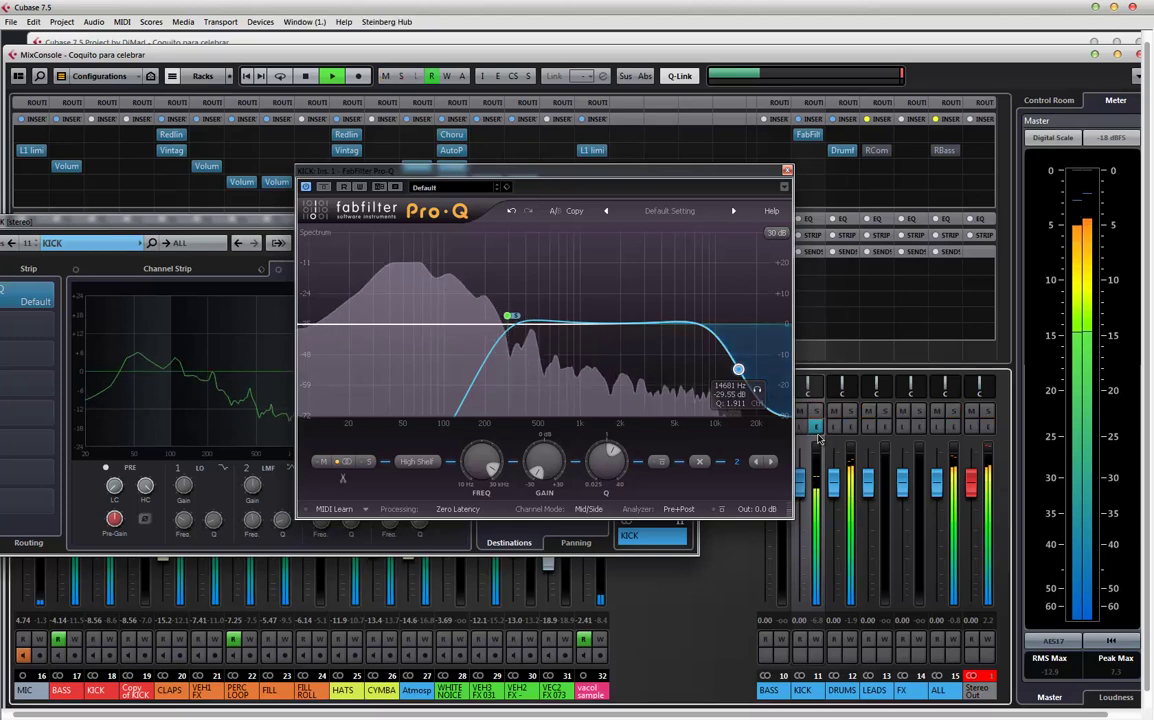
- Close the KICK group's Pro-Q editor and its channel settings window
left_click(787, 172)
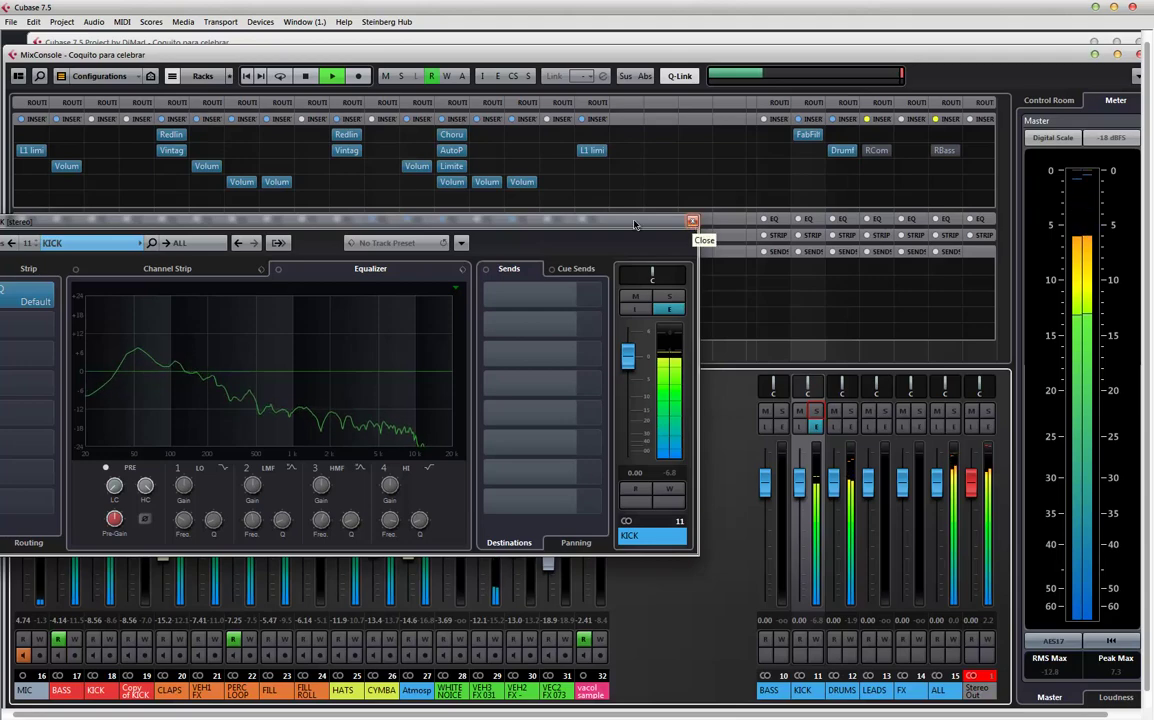
left_click_drag(634, 224, 916, 177)
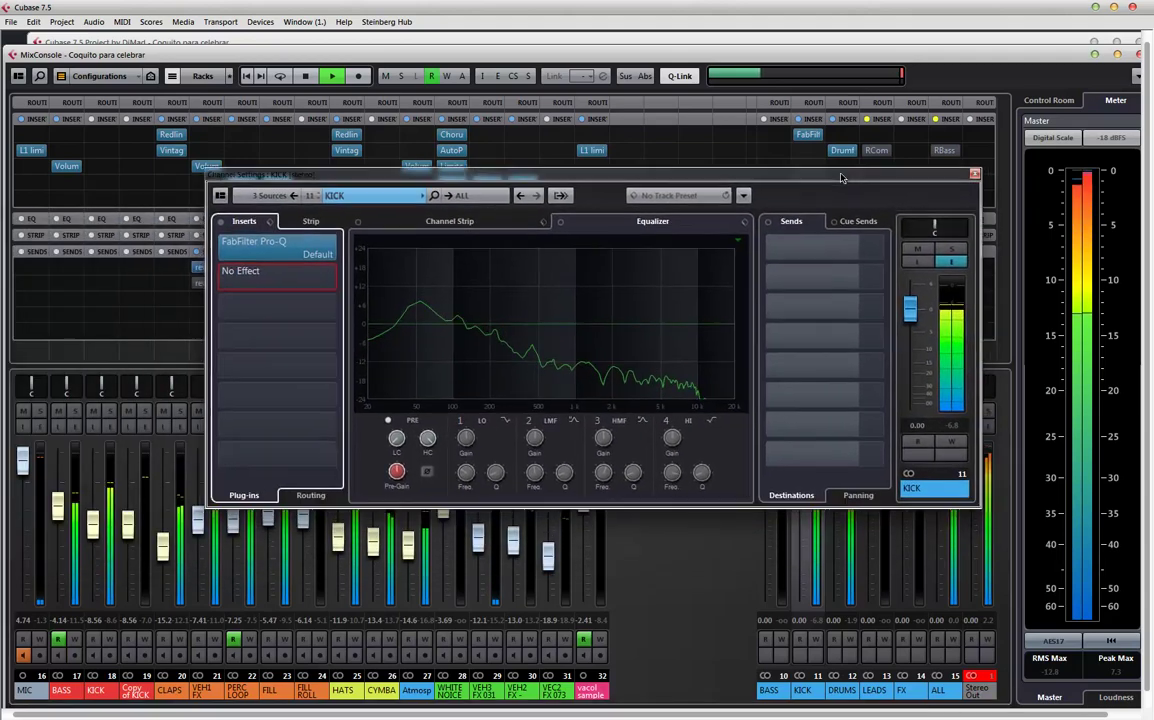
left_click(977, 175)
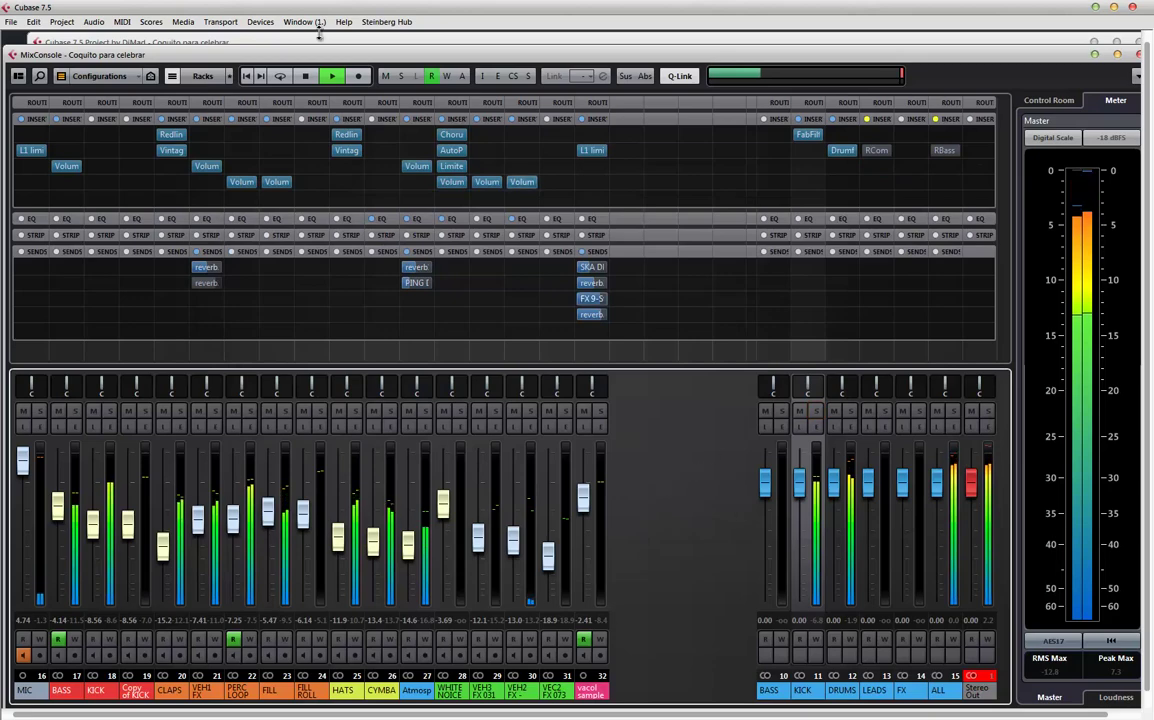
- Hide the BASS track's volume automation lane in the project window and return to the MixConsole
left_click(360, 42)
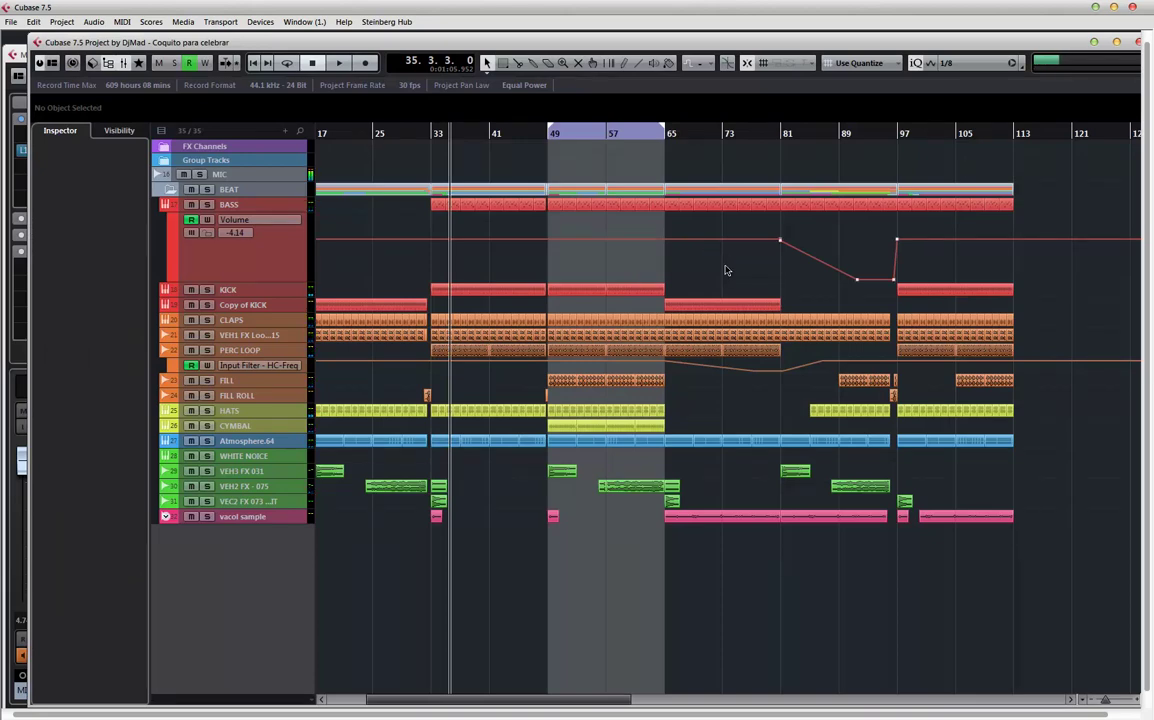
left_click(166, 207)
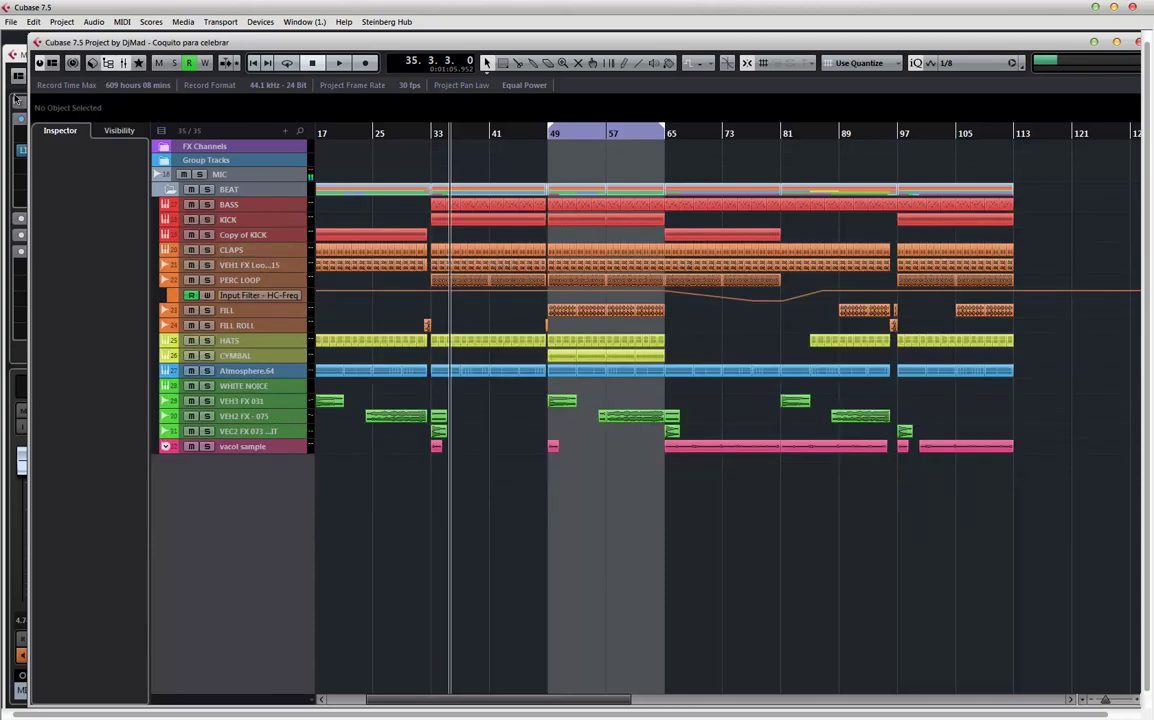
key("F3")
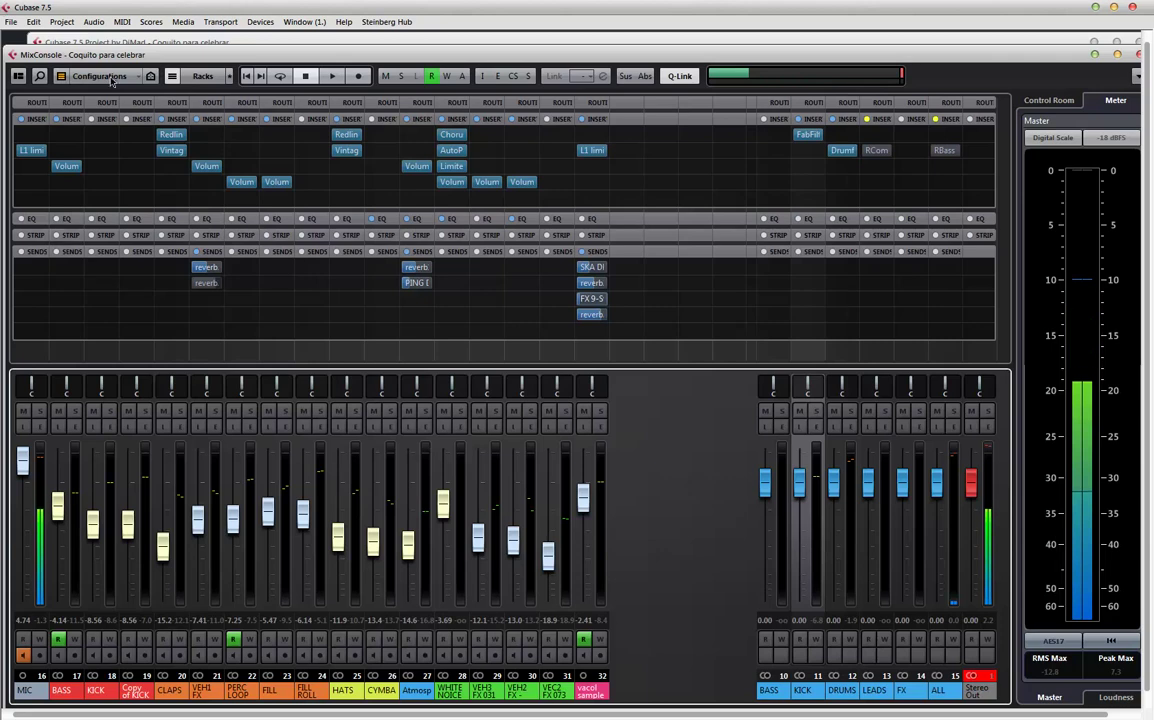
left_click(58, 79)
left_click(97, 201)
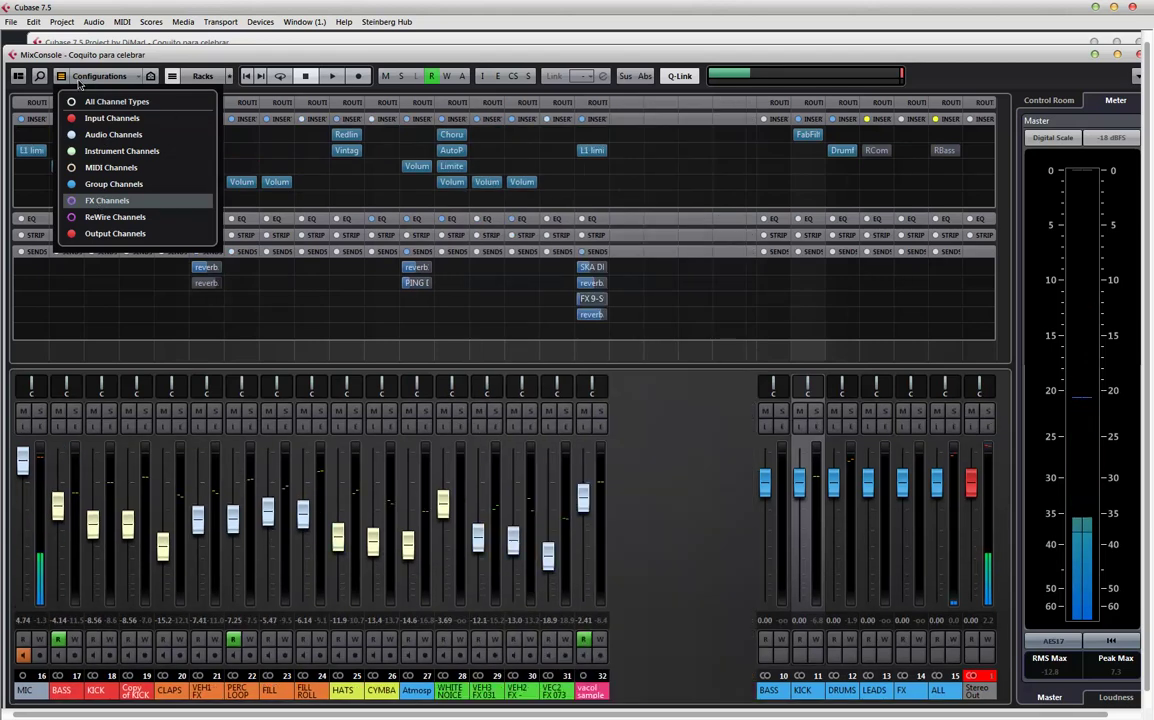
left_click(468, 449)
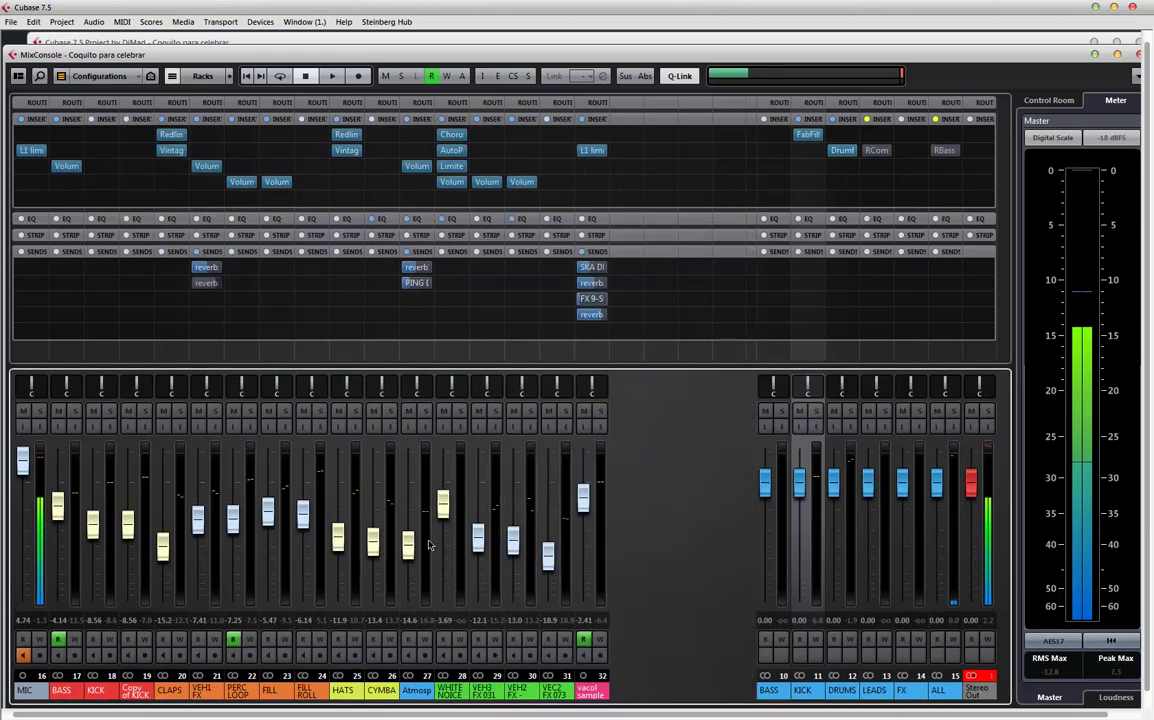
- Play the track, solo the CLAPS channel and open its Groove Agent SE instrument
key("space")
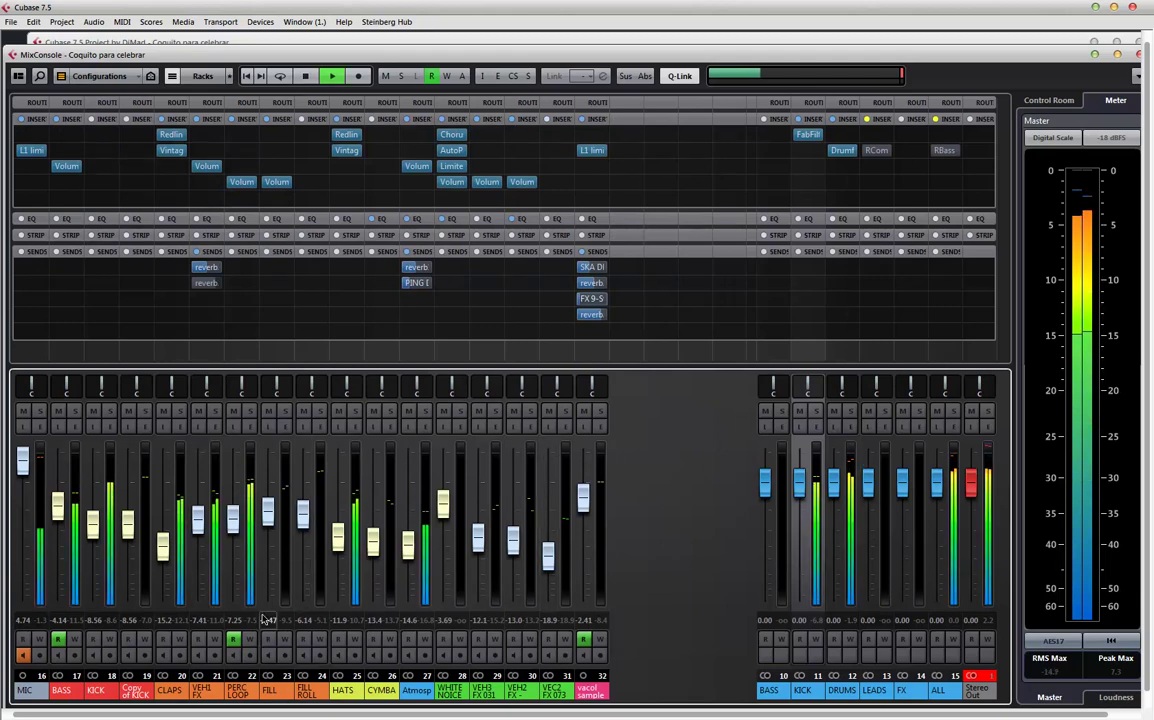
left_click(180, 411)
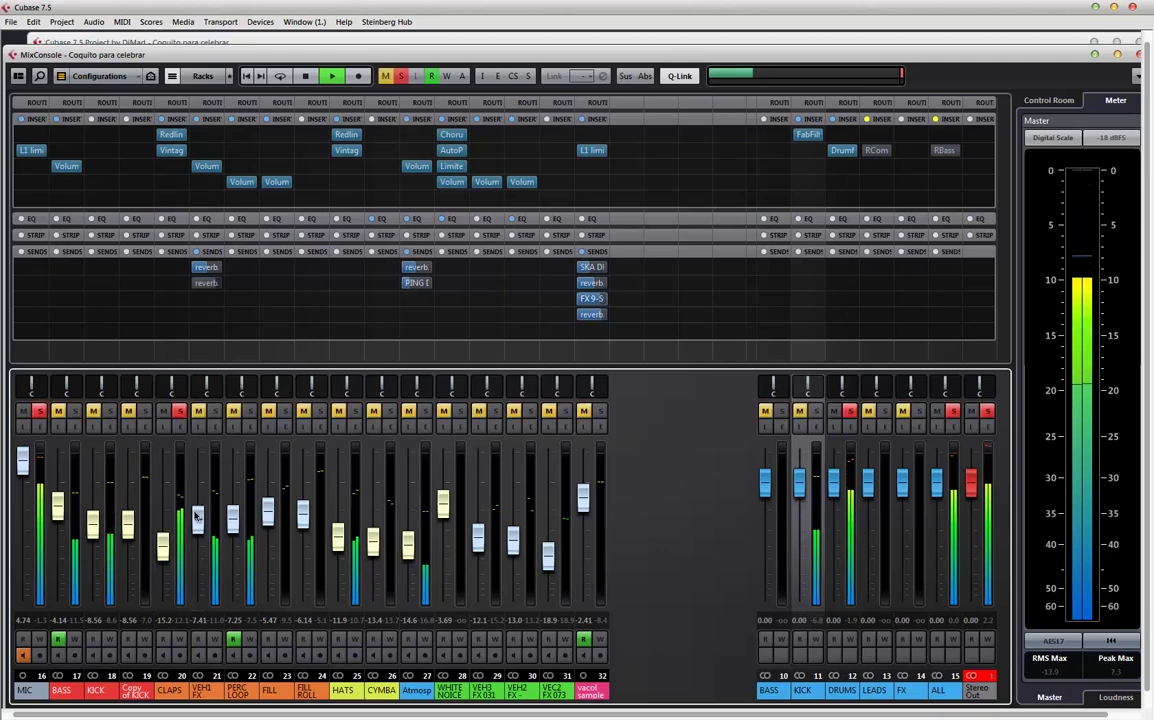
left_click(181, 431)
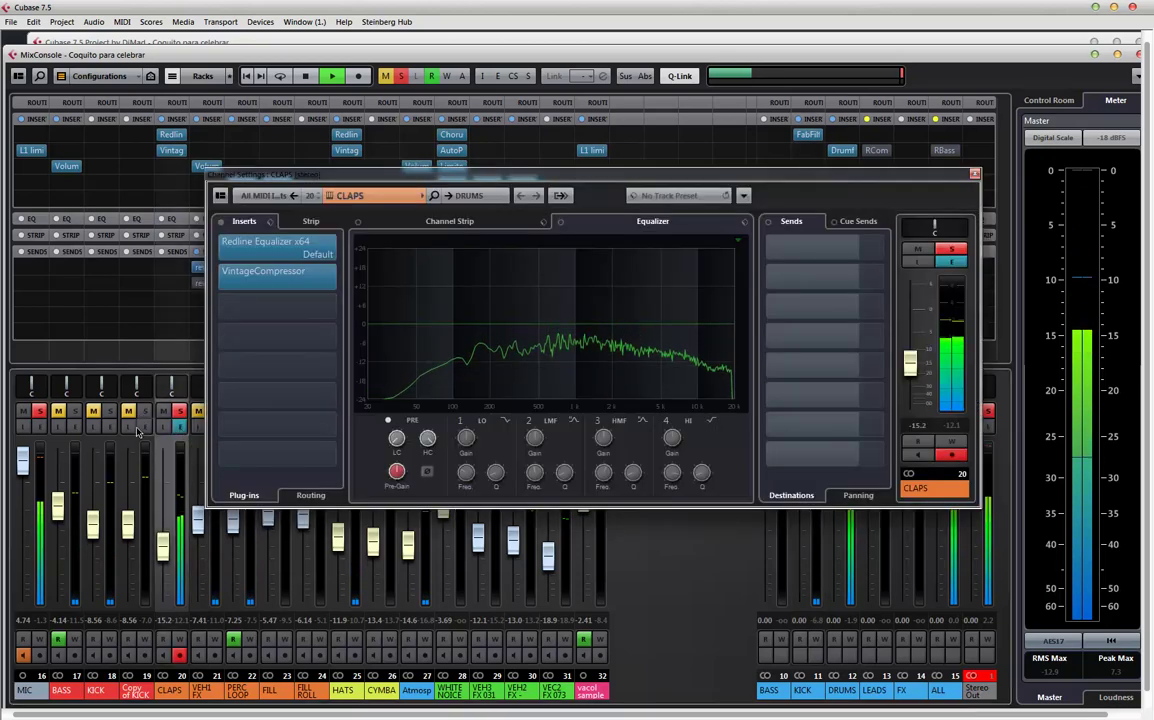
left_click(168, 420)
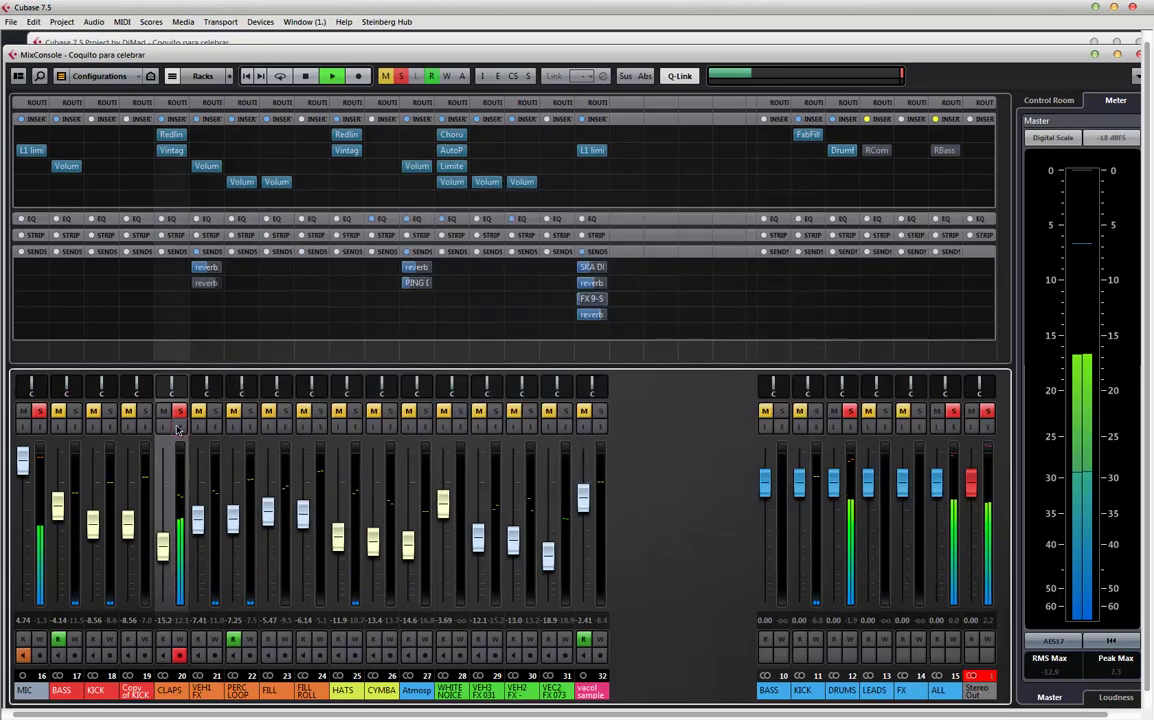
left_click(176, 430)
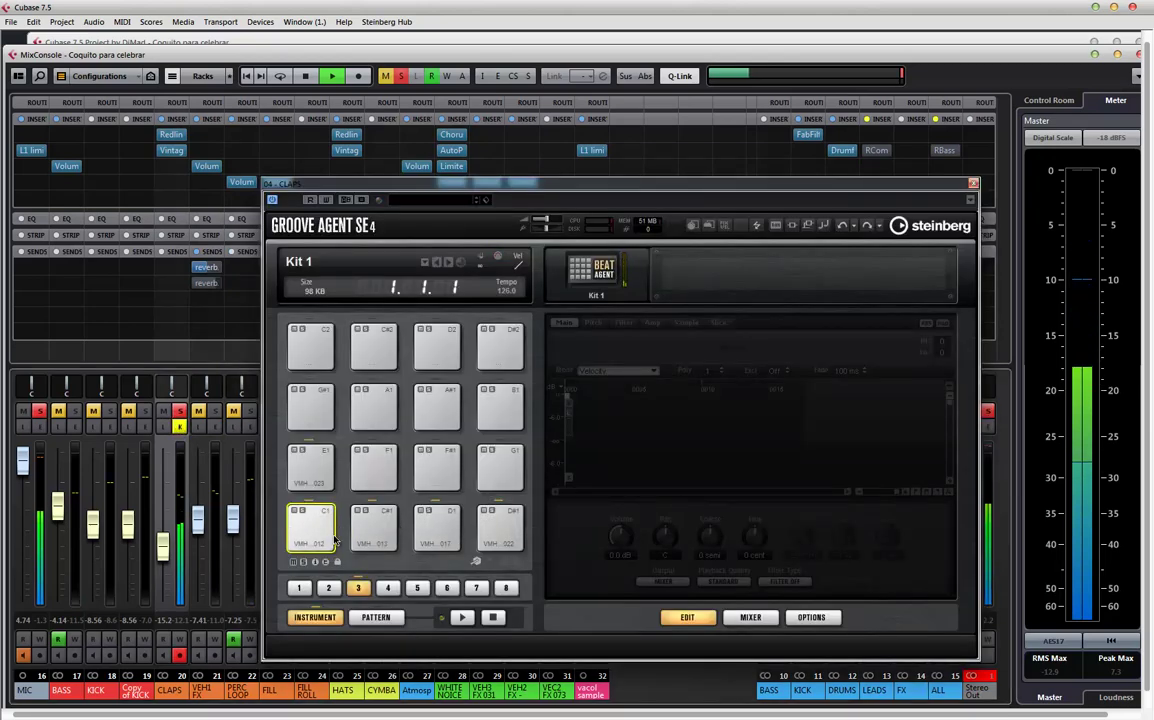
- Review the clap pads, raise the volume of the E1 pad to 3.4 dB, and leave the instrument with the solo released
left_click(373, 527)
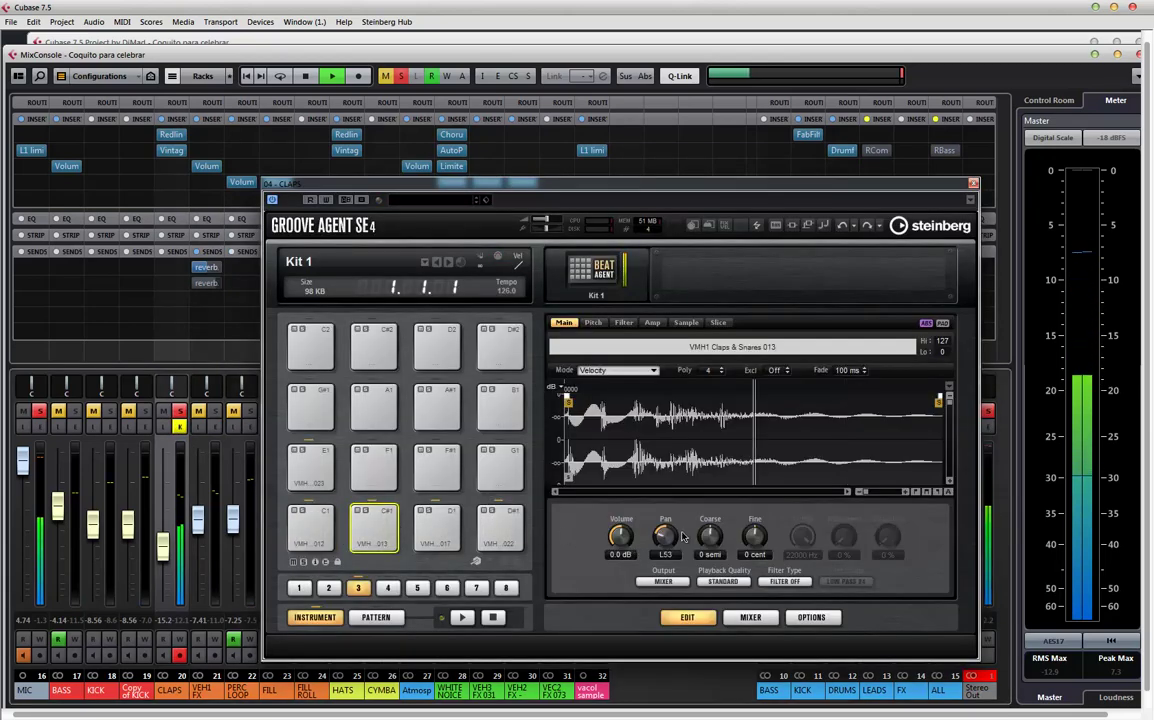
left_click(440, 530)
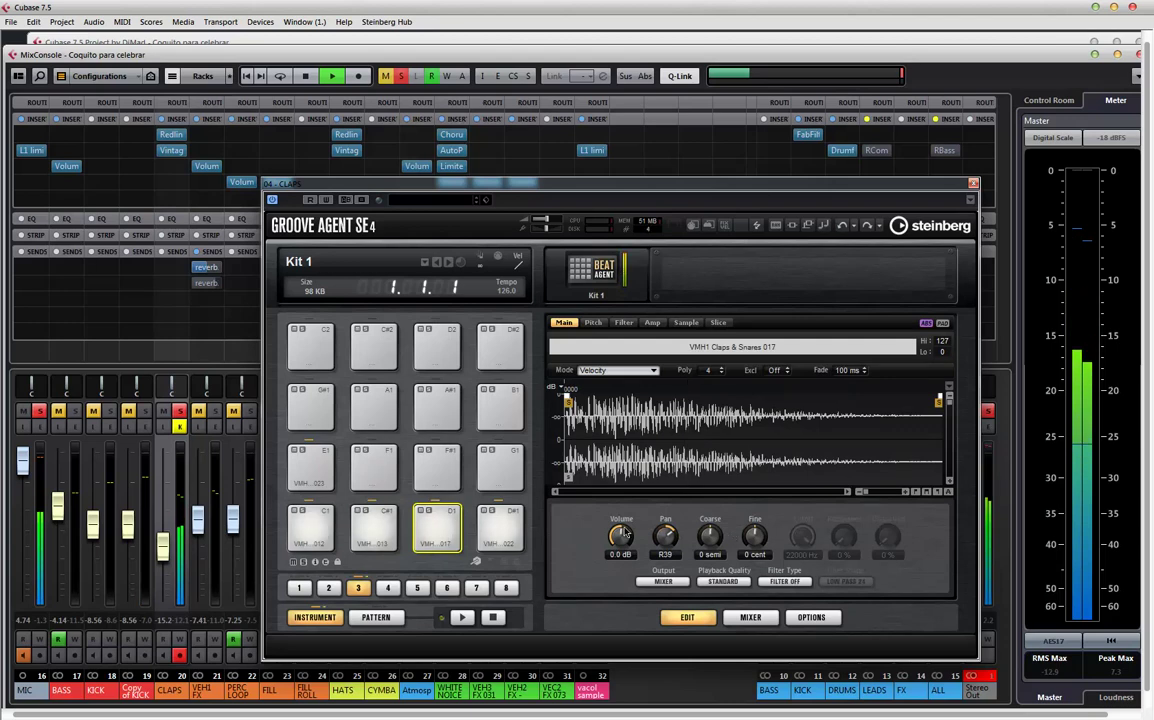
left_click(508, 528)
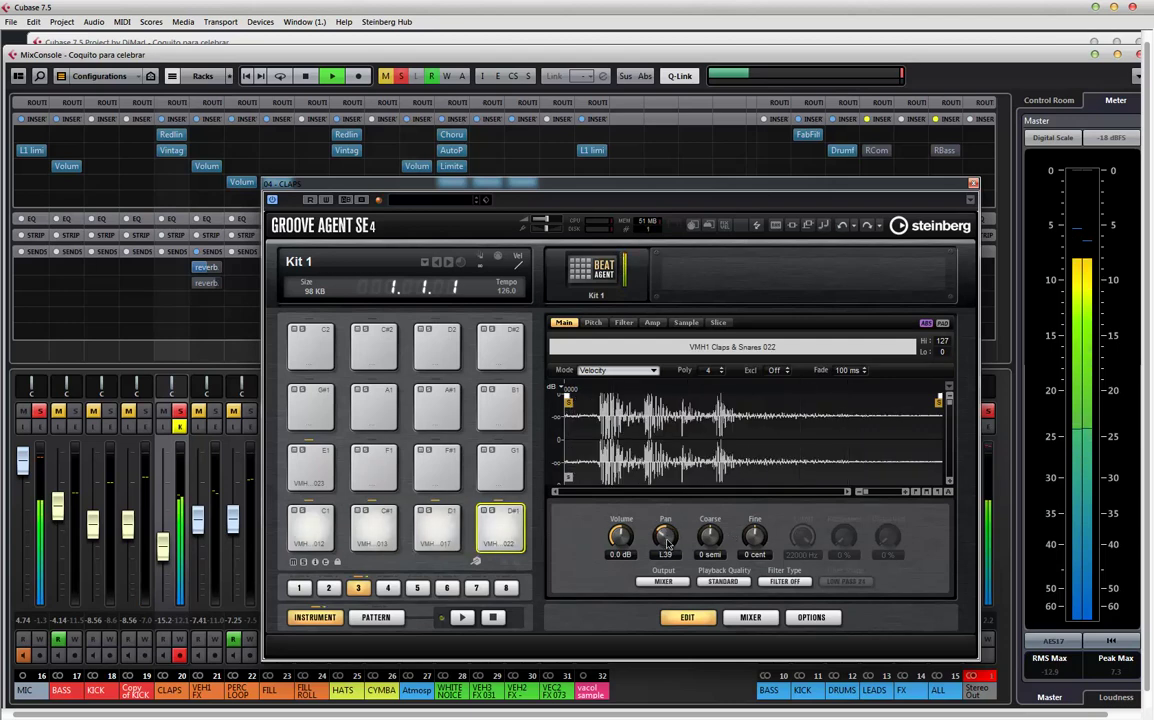
left_click(313, 472)
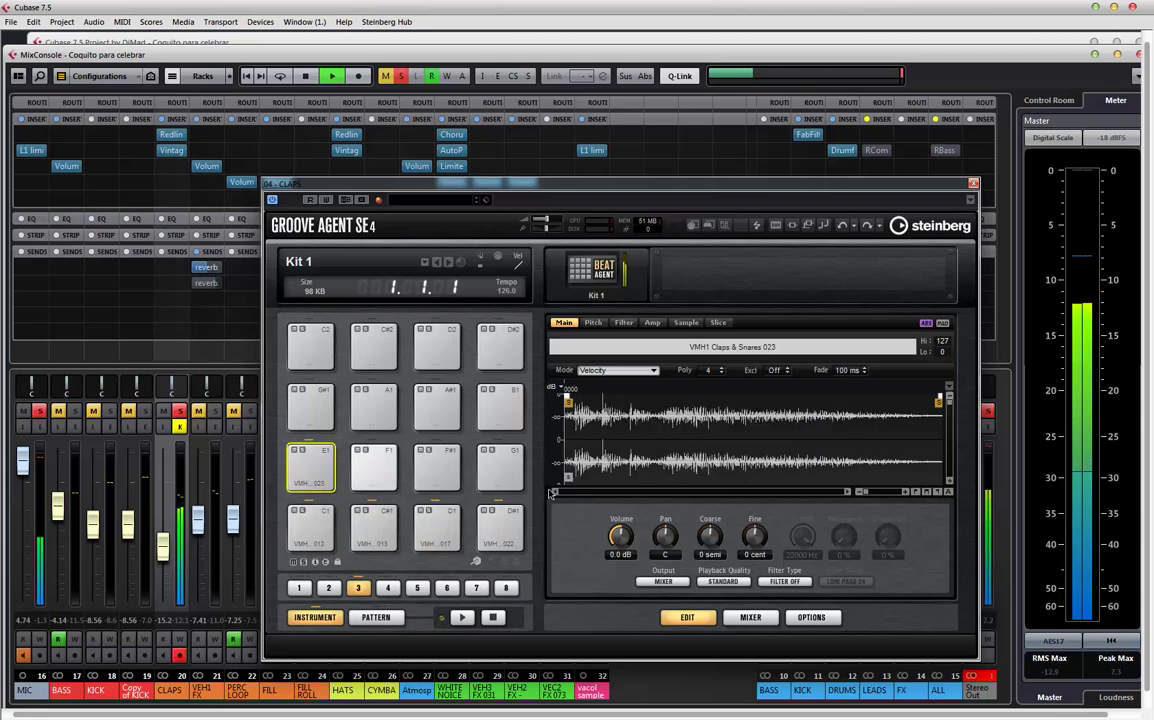
left_click_drag(623, 526, 626, 514)
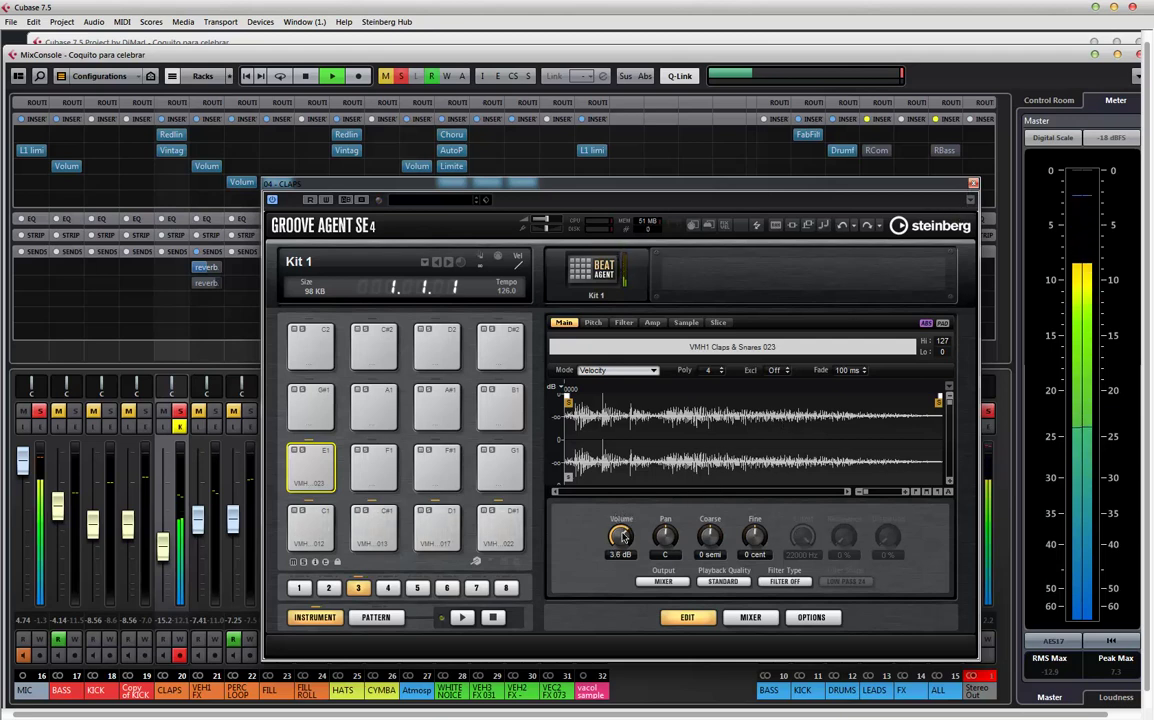
left_click_drag(622, 537, 622, 538)
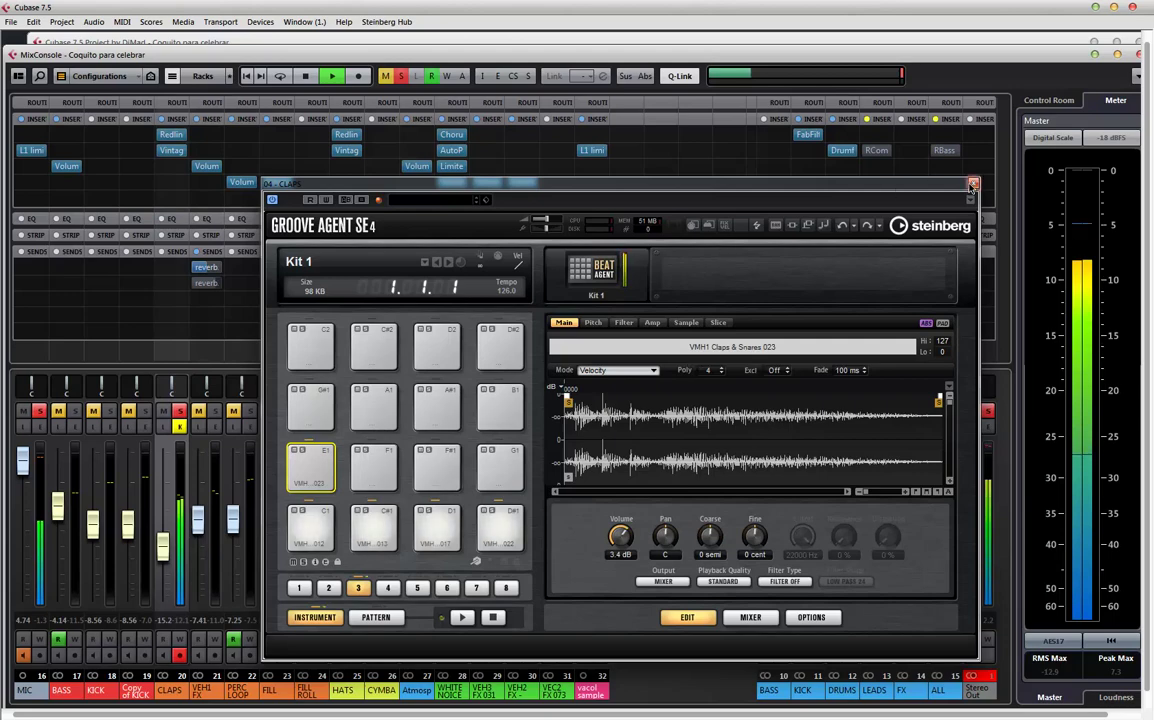
left_click(972, 185)
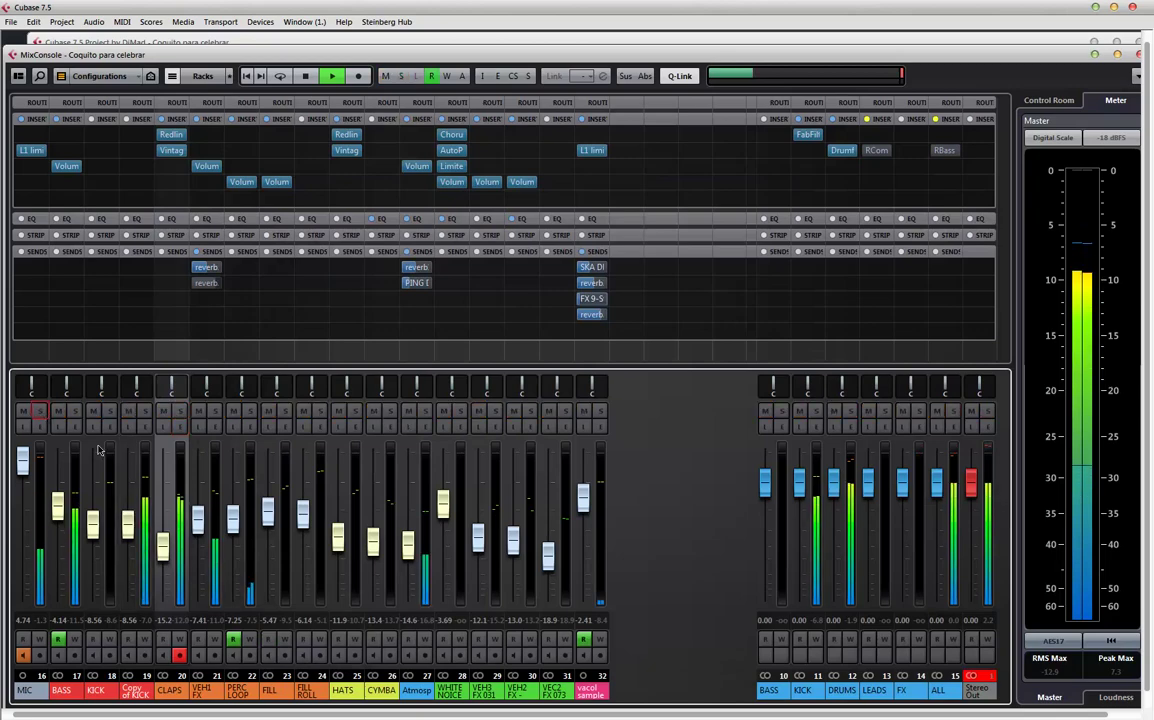
key("alt+m")
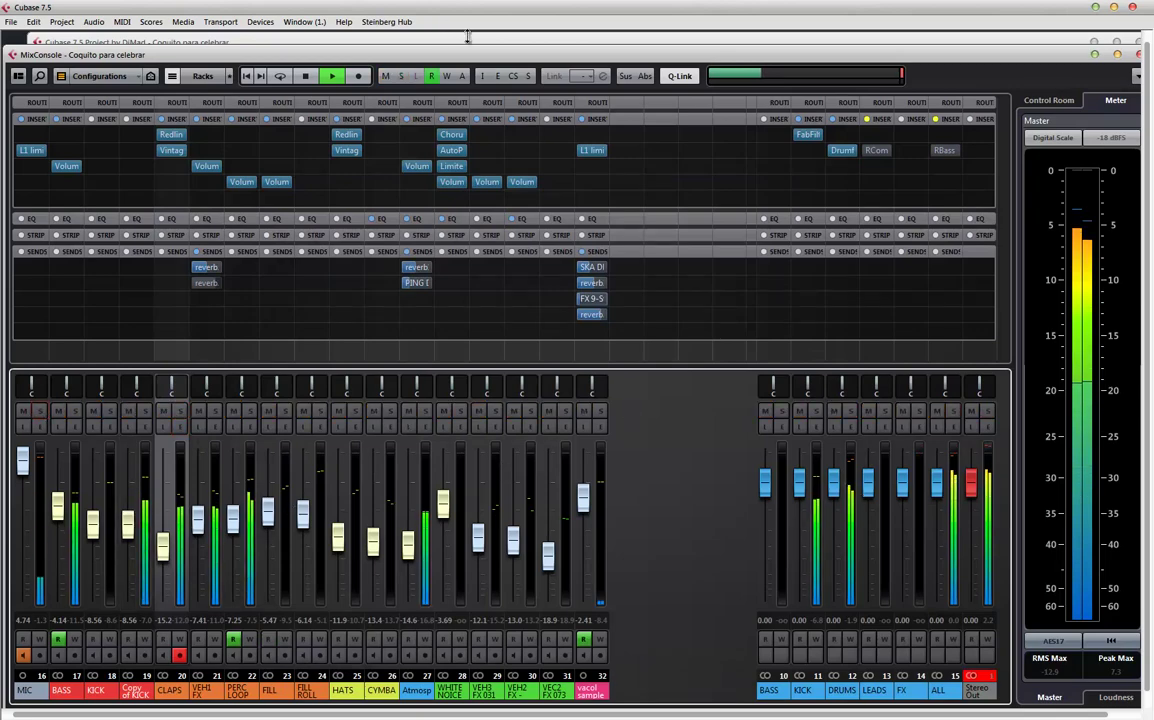
- Select the vacol sample track in the project window with the whole arrangement in view
left_click(540, 41)
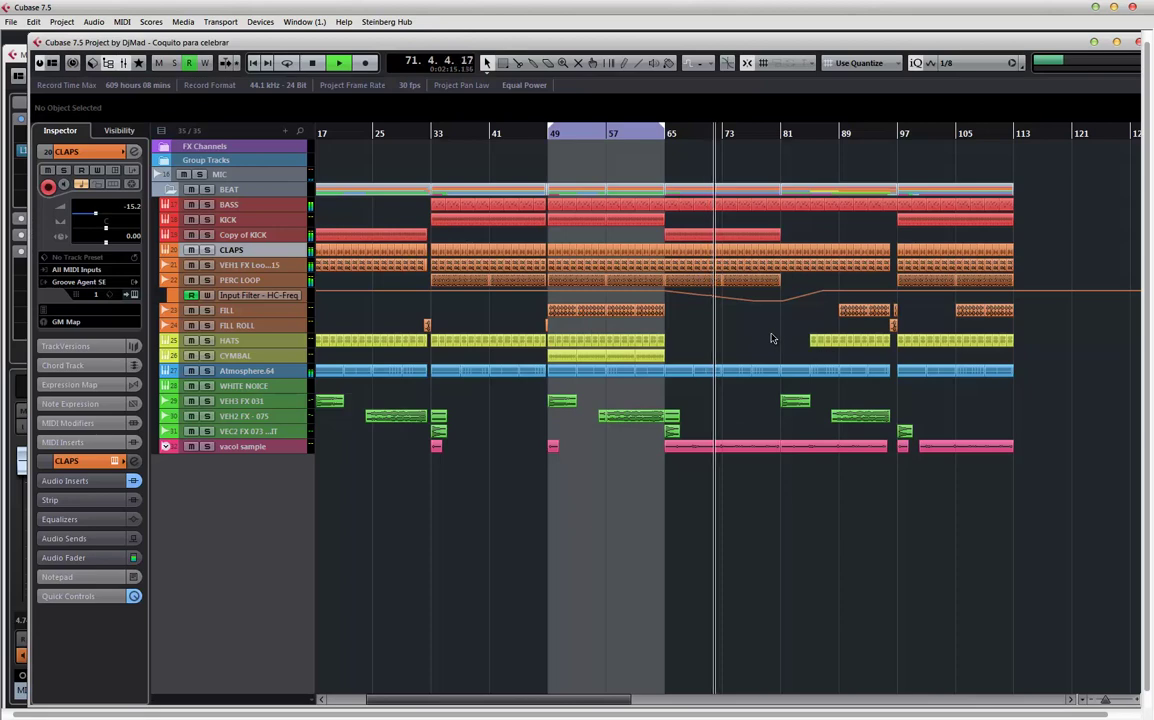
key("g")
key("g")
key("g")
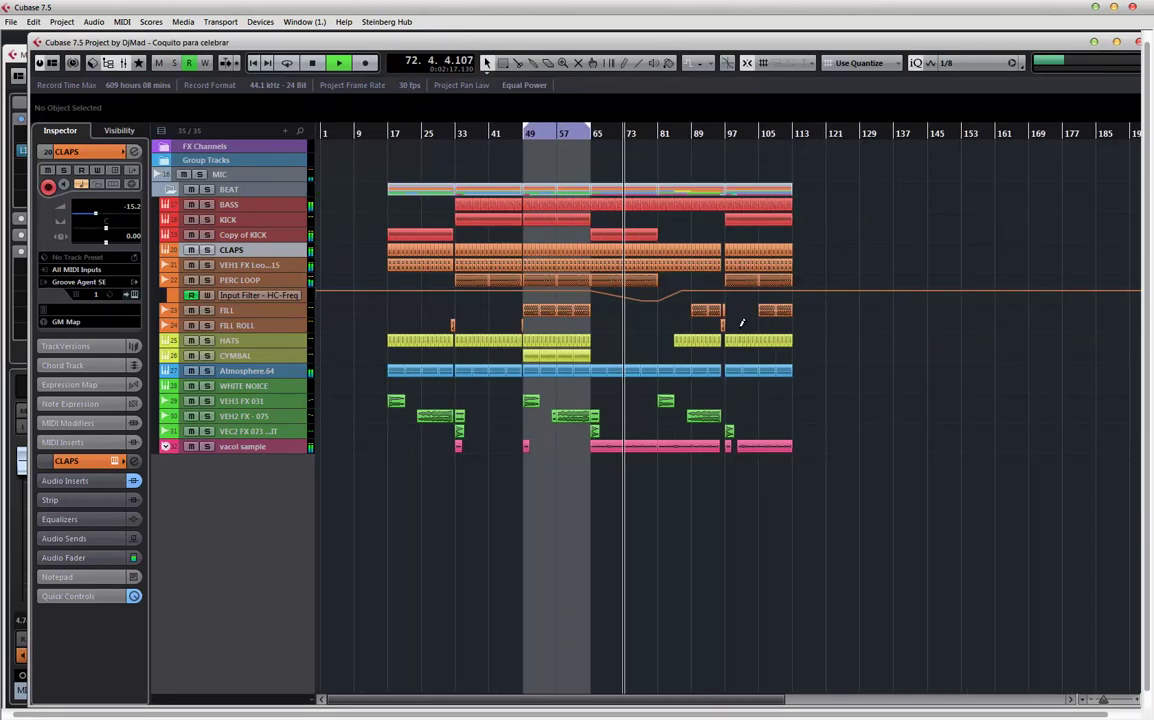
key("h")
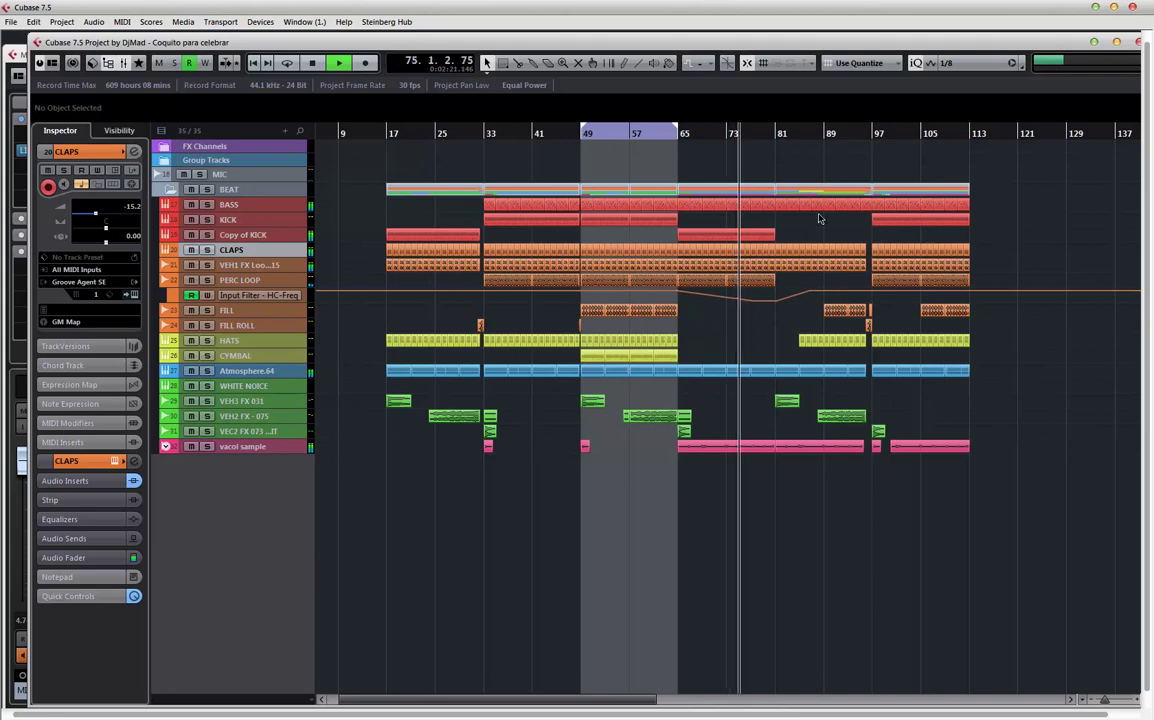
left_click(292, 446)
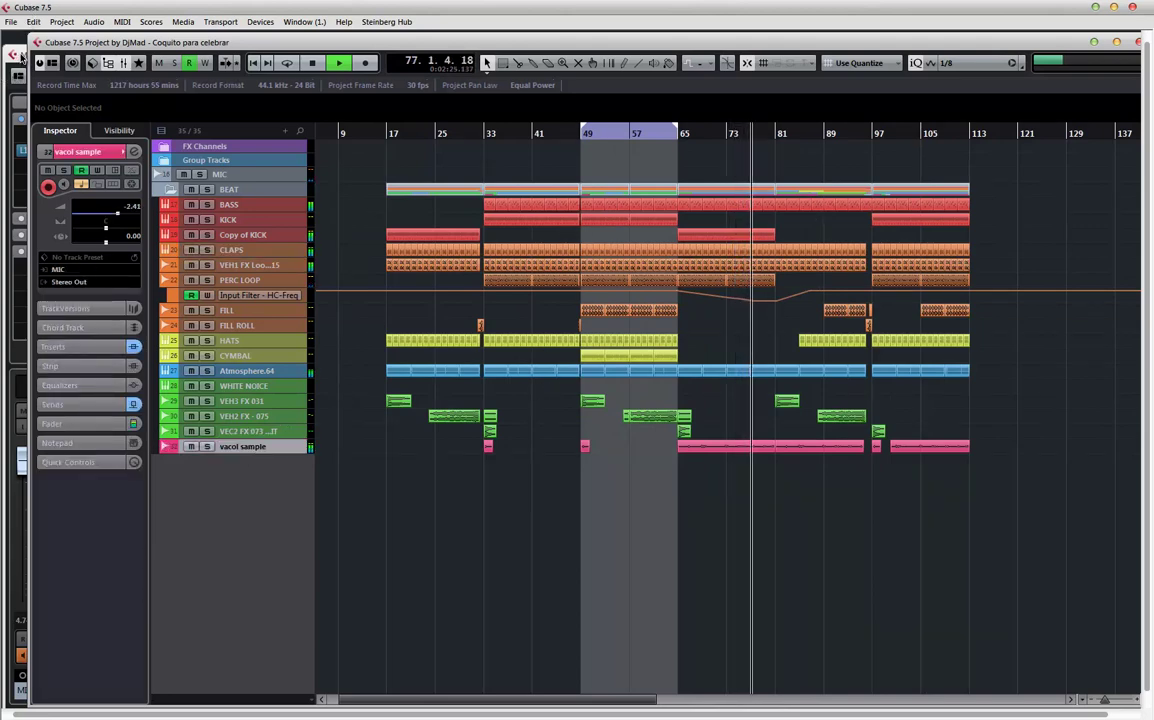
- Raise the vacol sample channel's fader to 0.70 dB in the MixConsole, stop playback and return to the project window
key("F3")
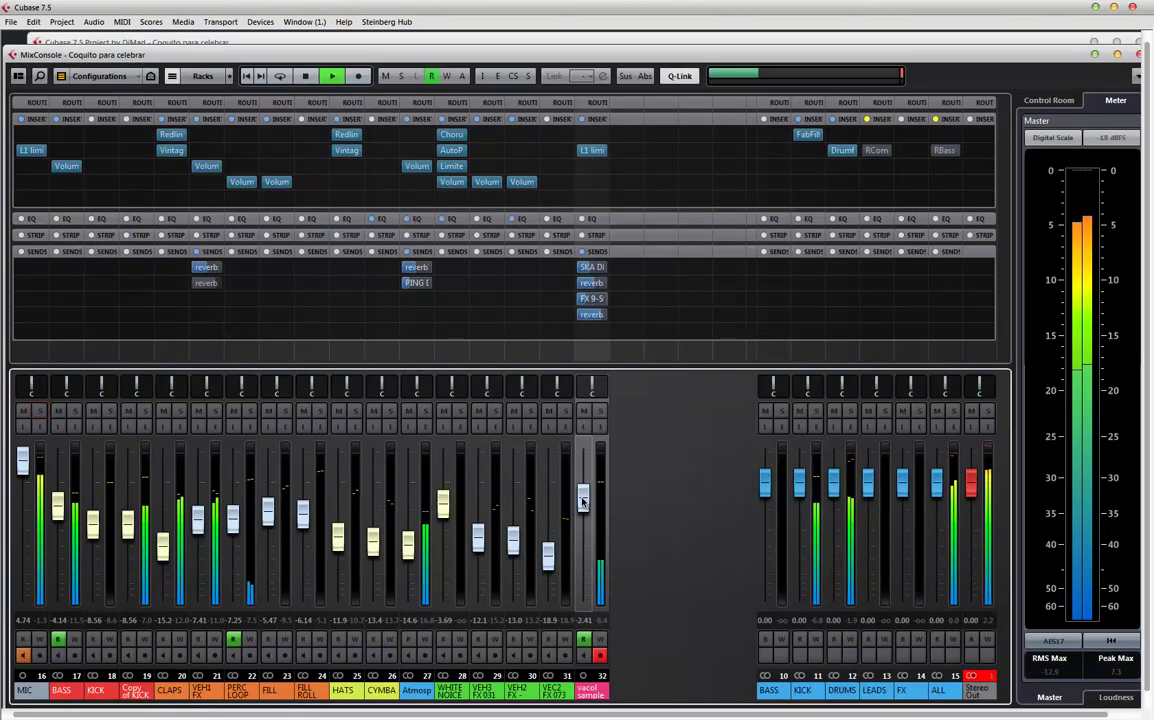
left_click_drag(587, 503, 588, 481)
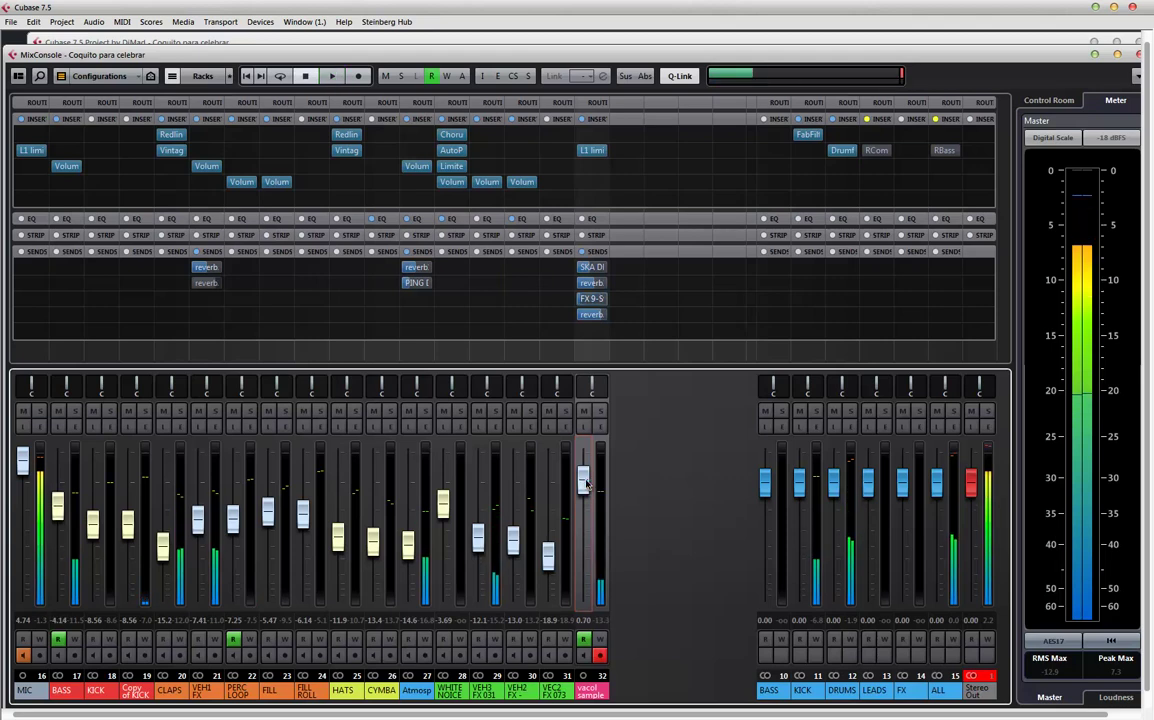
key("space")
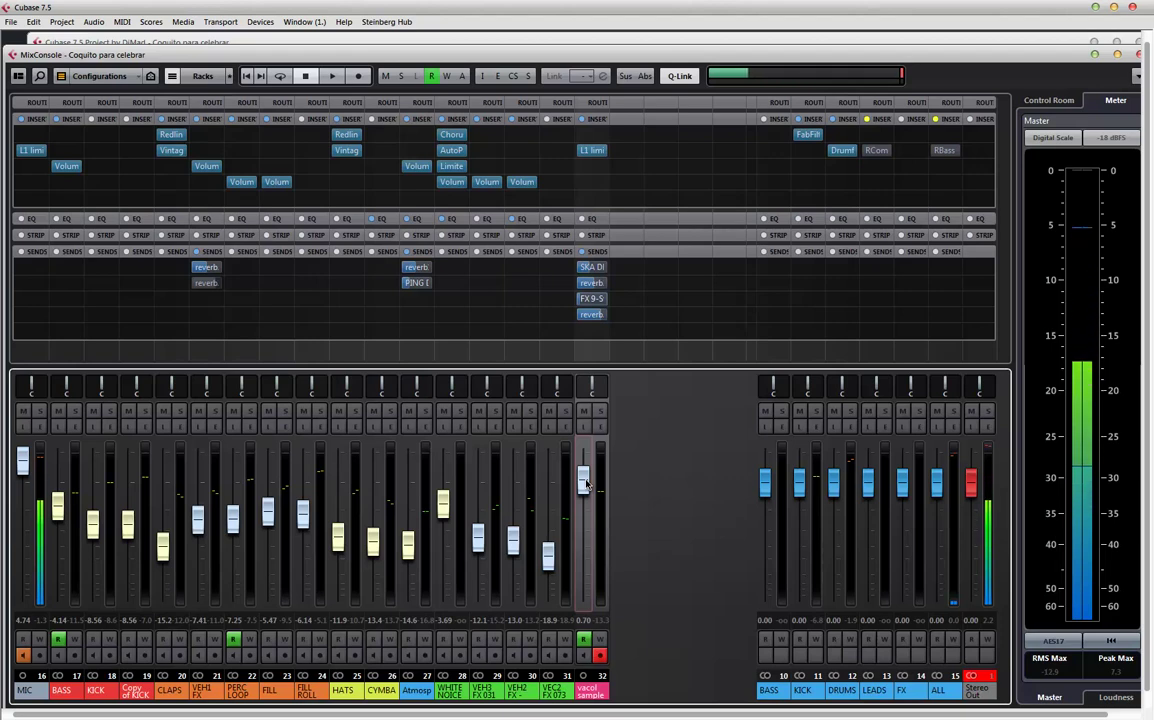
left_click(663, 42)
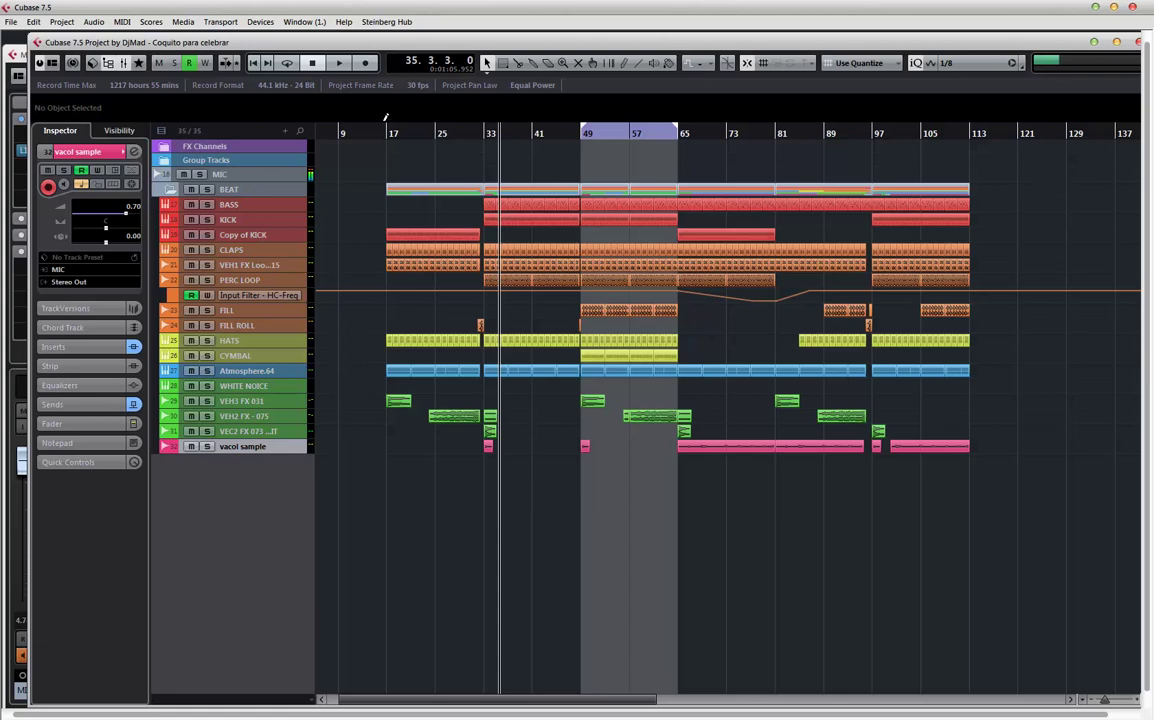
- Extend the locator range back to about bar 17, play the track and set the MIC channel's fader to 4.96 dB in the MixConsole
left_click(393, 132, "ctrl")
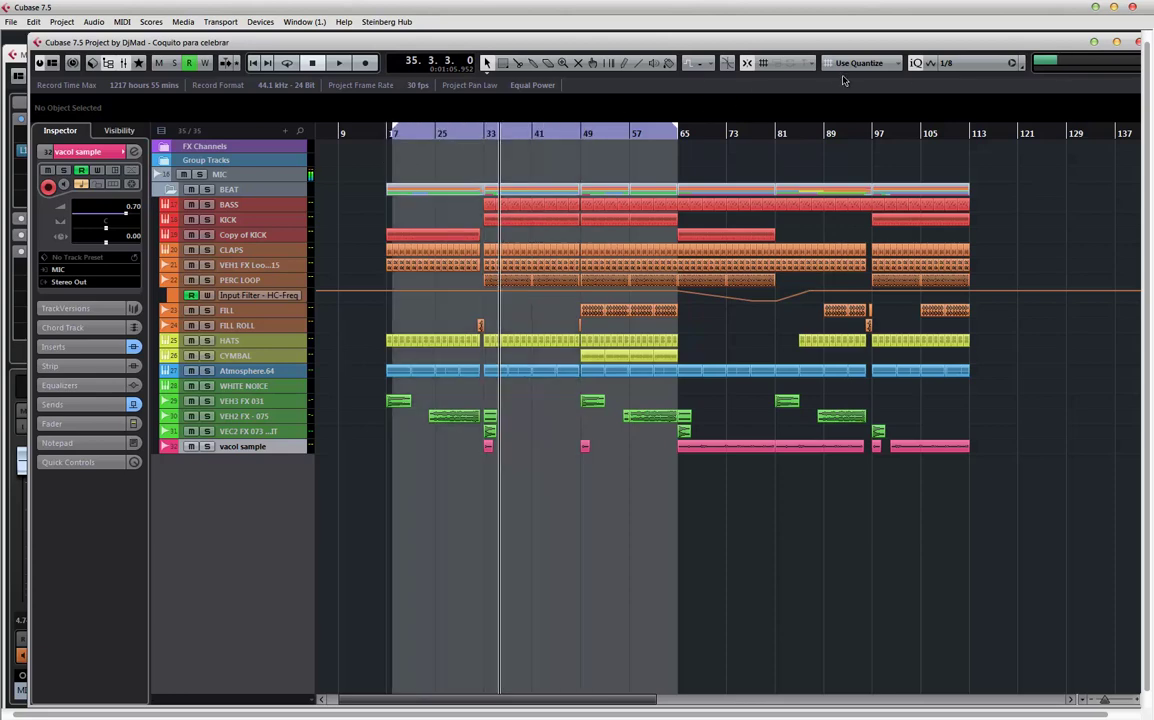
key("space")
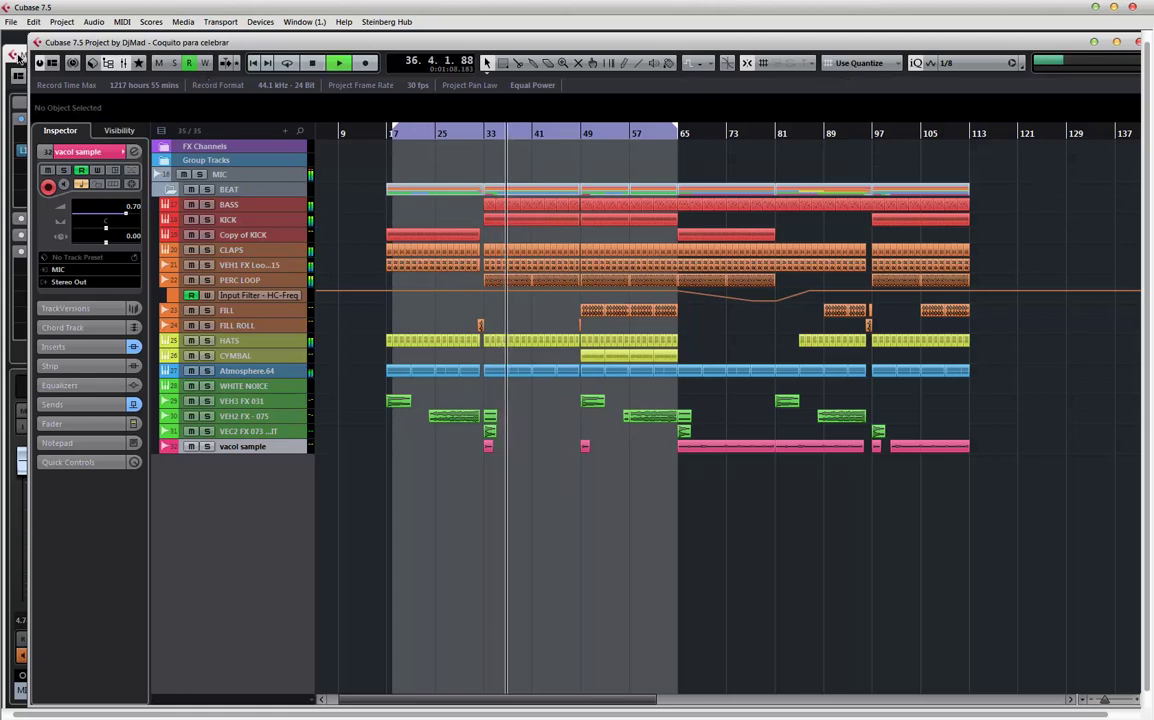
key("F3")
left_click(723, 465)
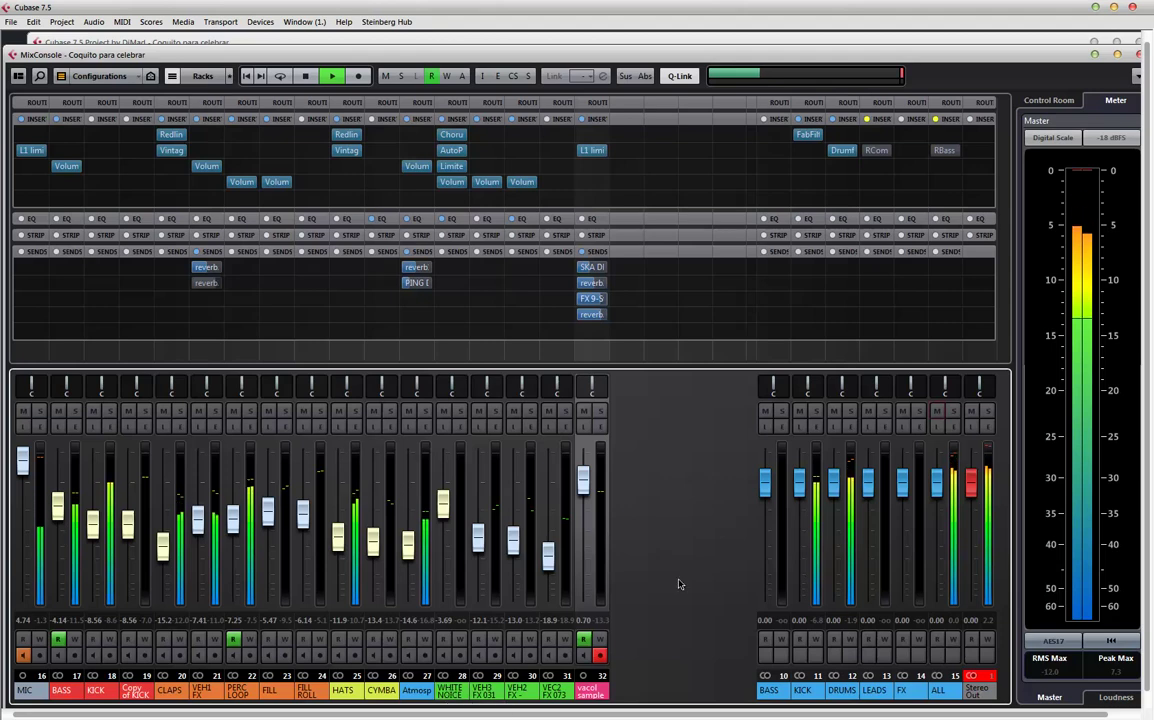
left_click_drag(29, 447, 27, 459)
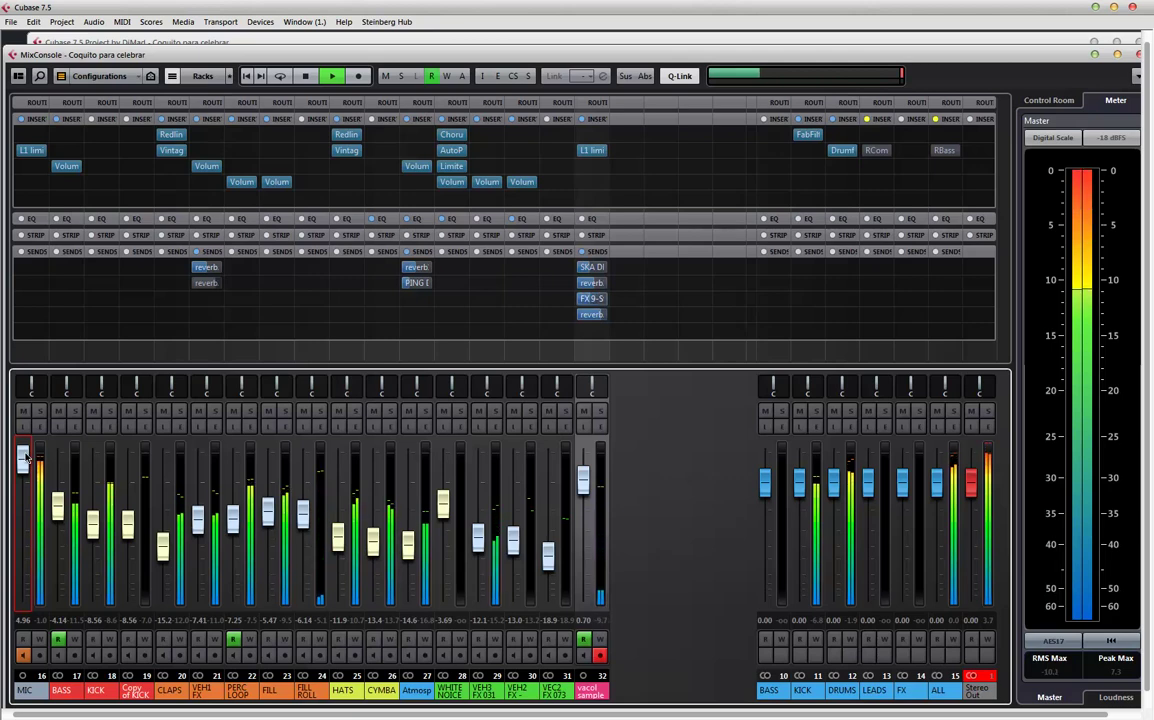
key("space")
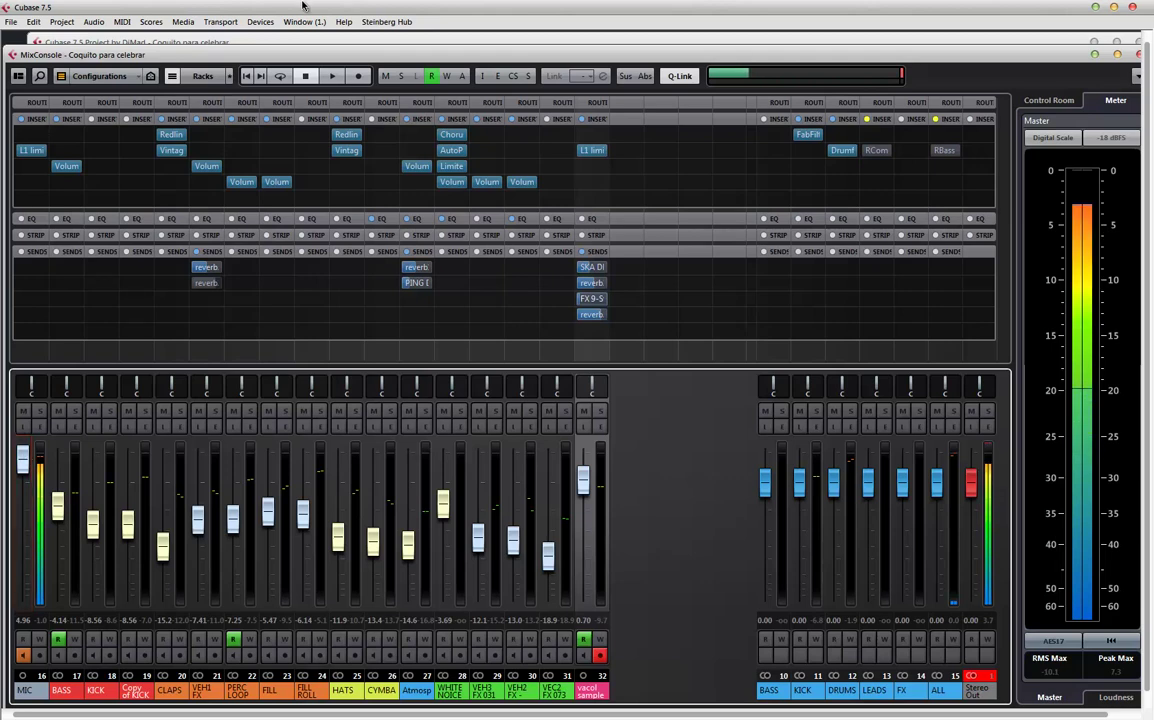
- Select all events in the project window, fit the locators to them and play from the left locator at bar 17
left_click(472, 43)
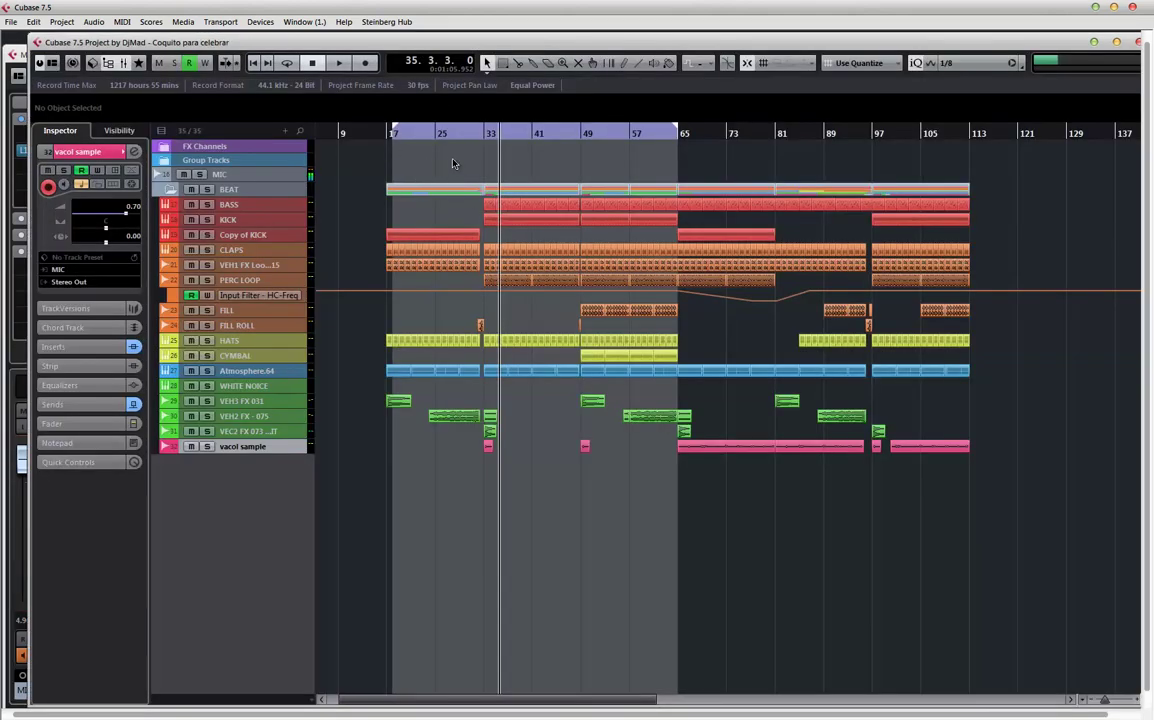
key("super+a")
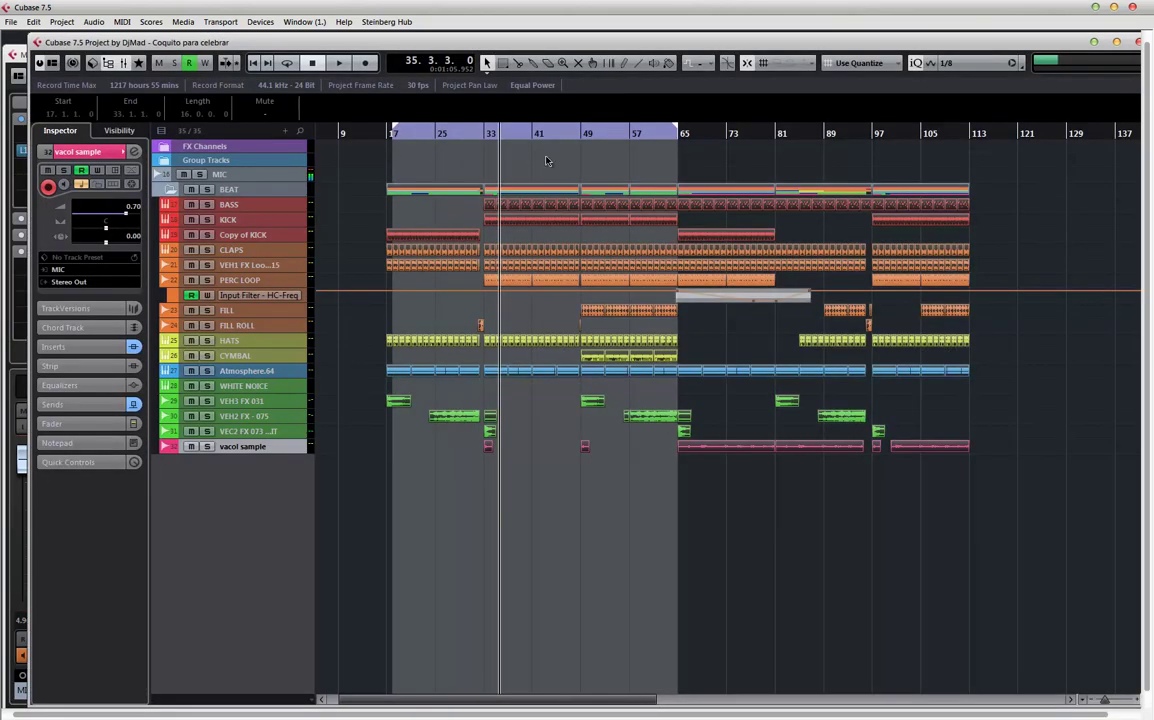
key("p")
key("KP_1")
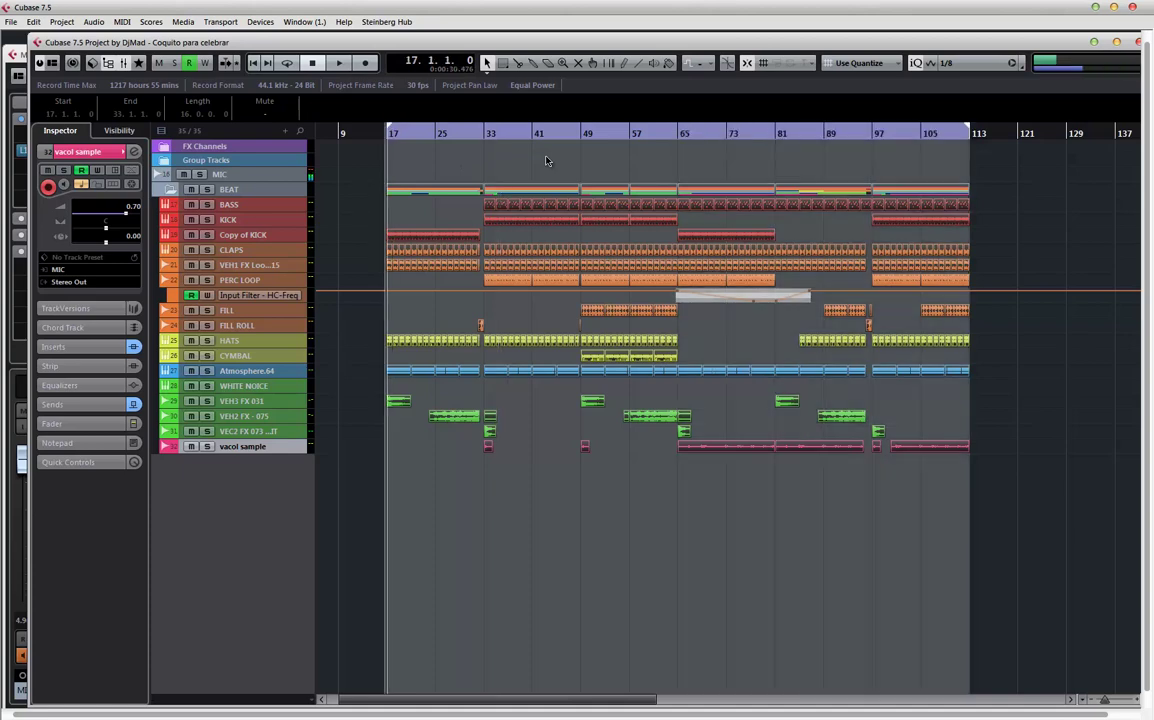
key("space")
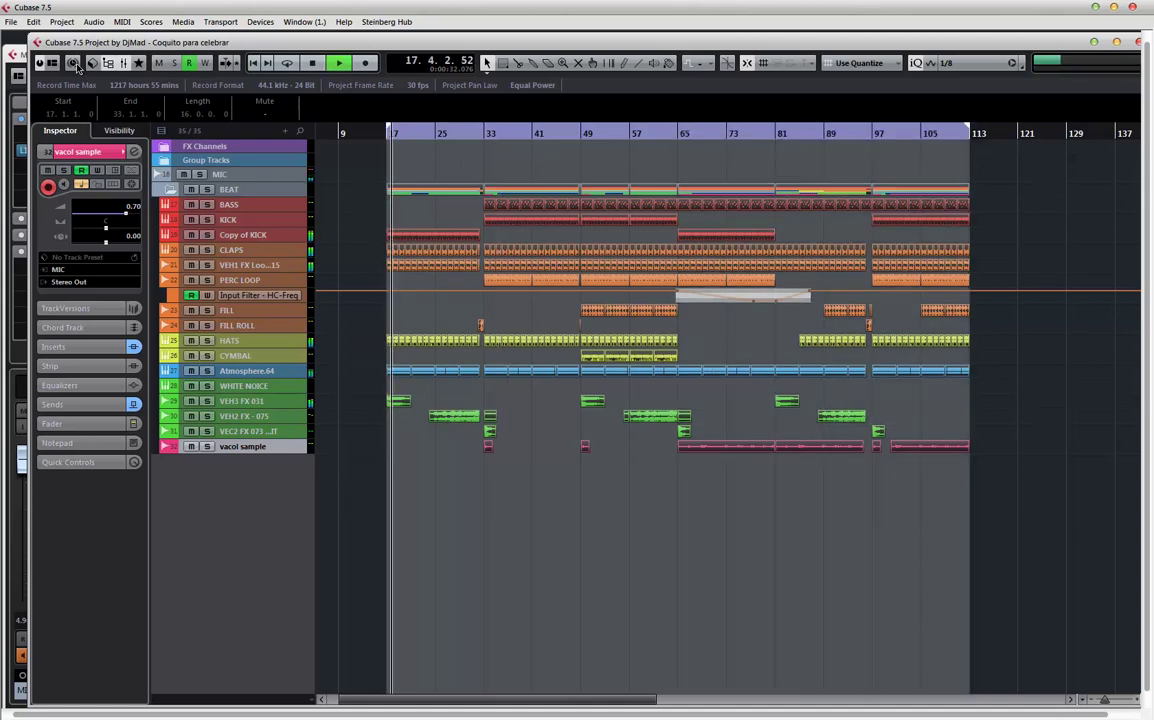
- Hide the Channel Strip, Equalizers and Routing racks in the MixConsole
key("F3")
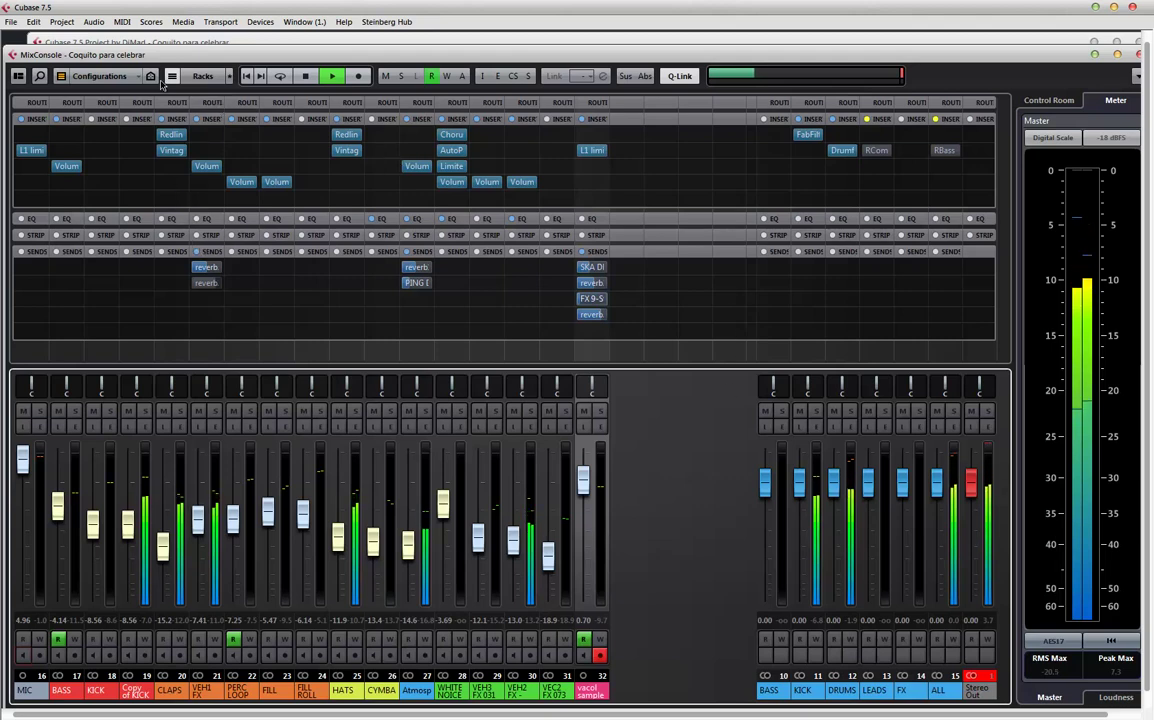
left_click(203, 77)
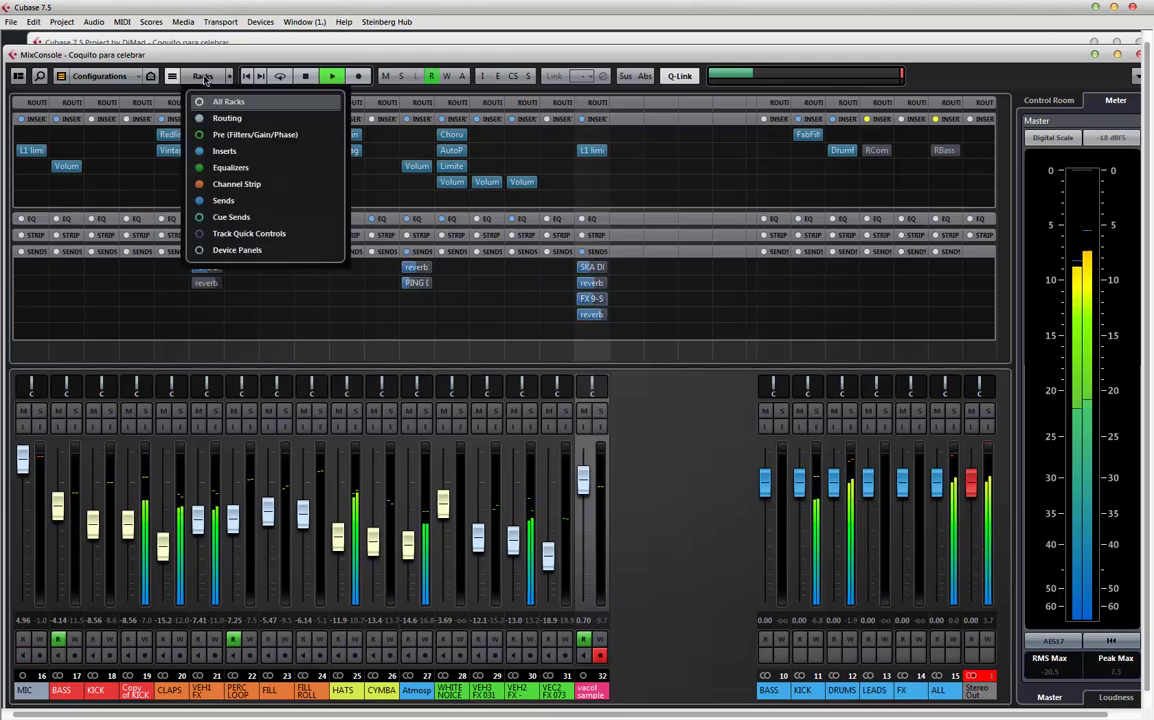
left_click(236, 184)
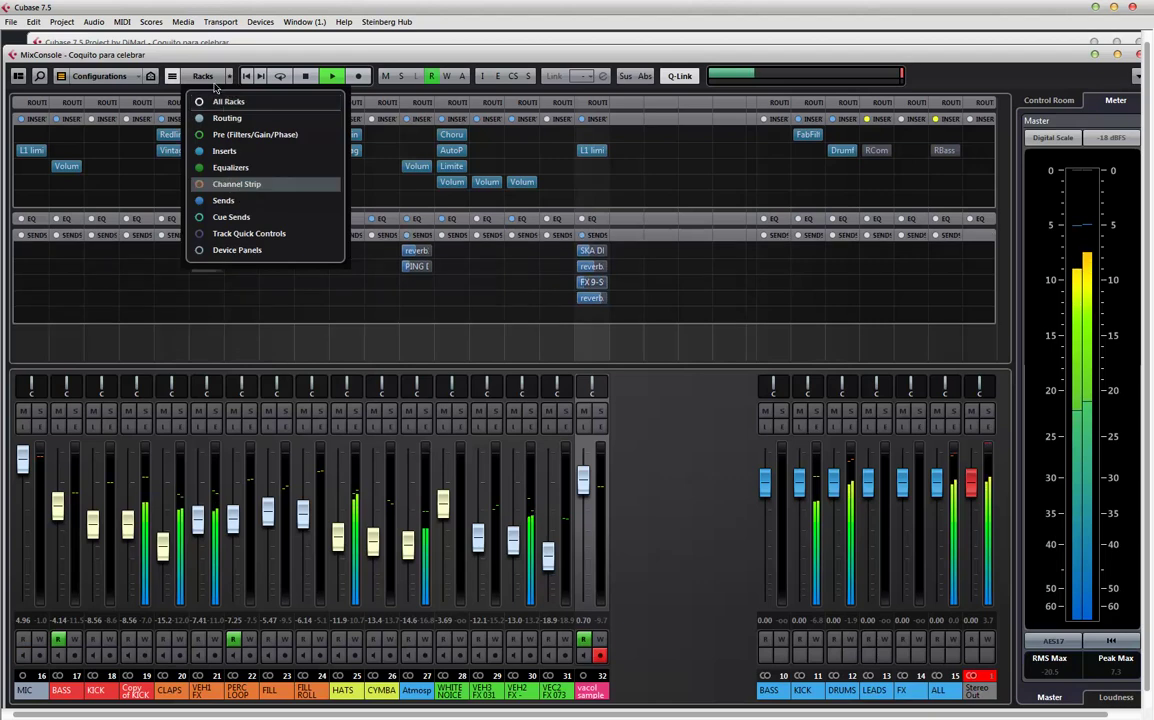
left_click(227, 169)
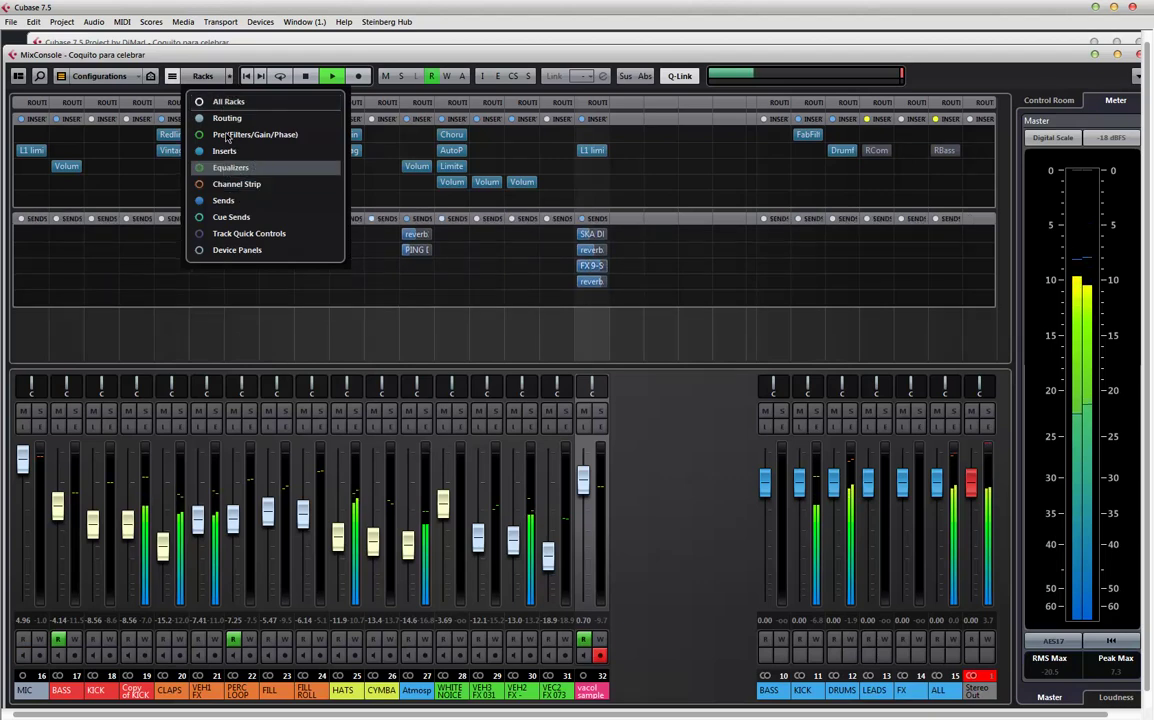
left_click(226, 120)
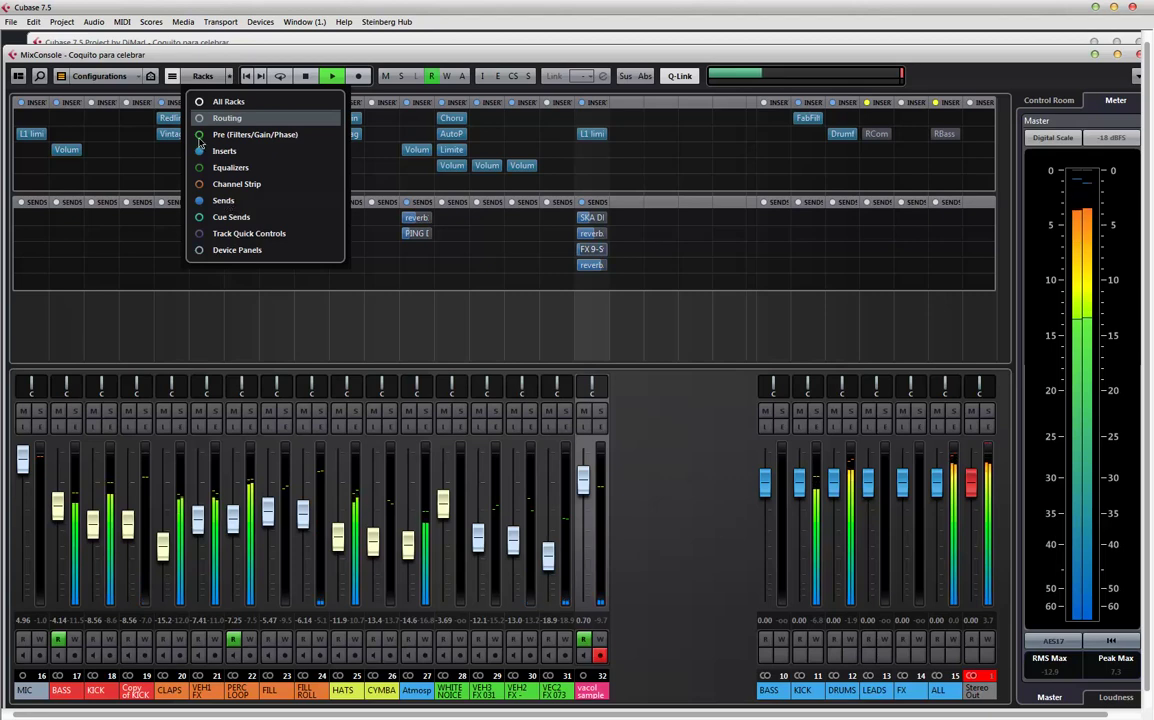
left_click(202, 80)
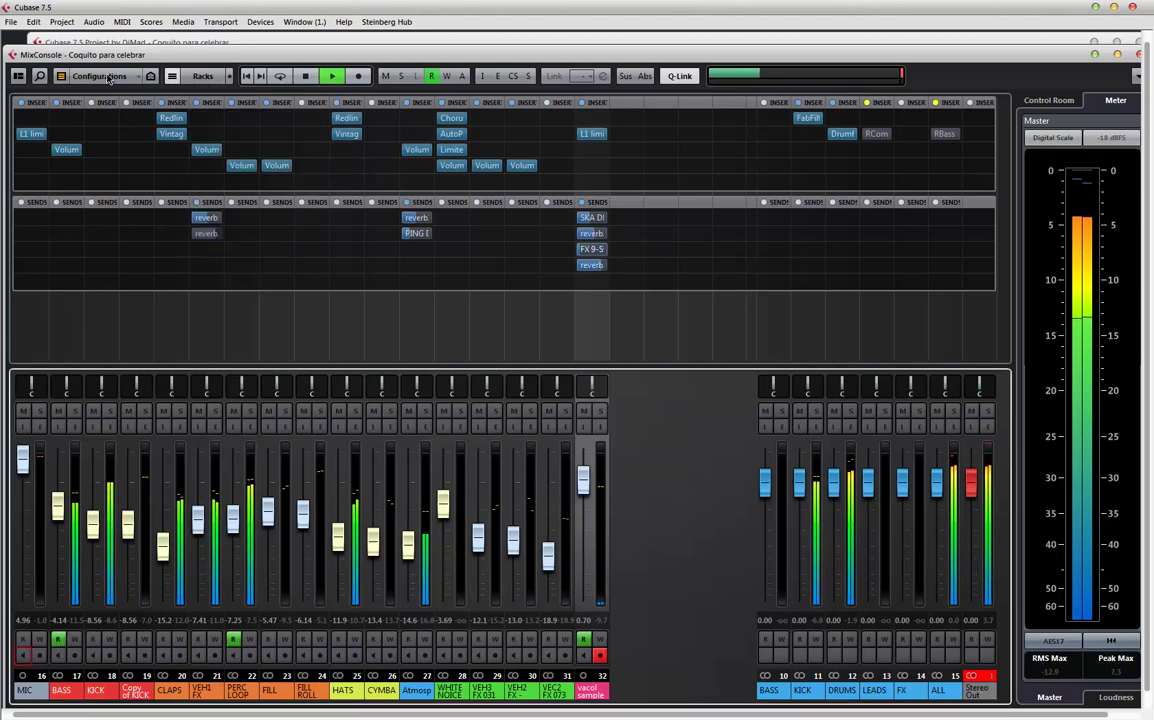
- Show the meter bridge above the MixConsole racks and make it taller
left_click(61, 77)
left_click(61, 77)
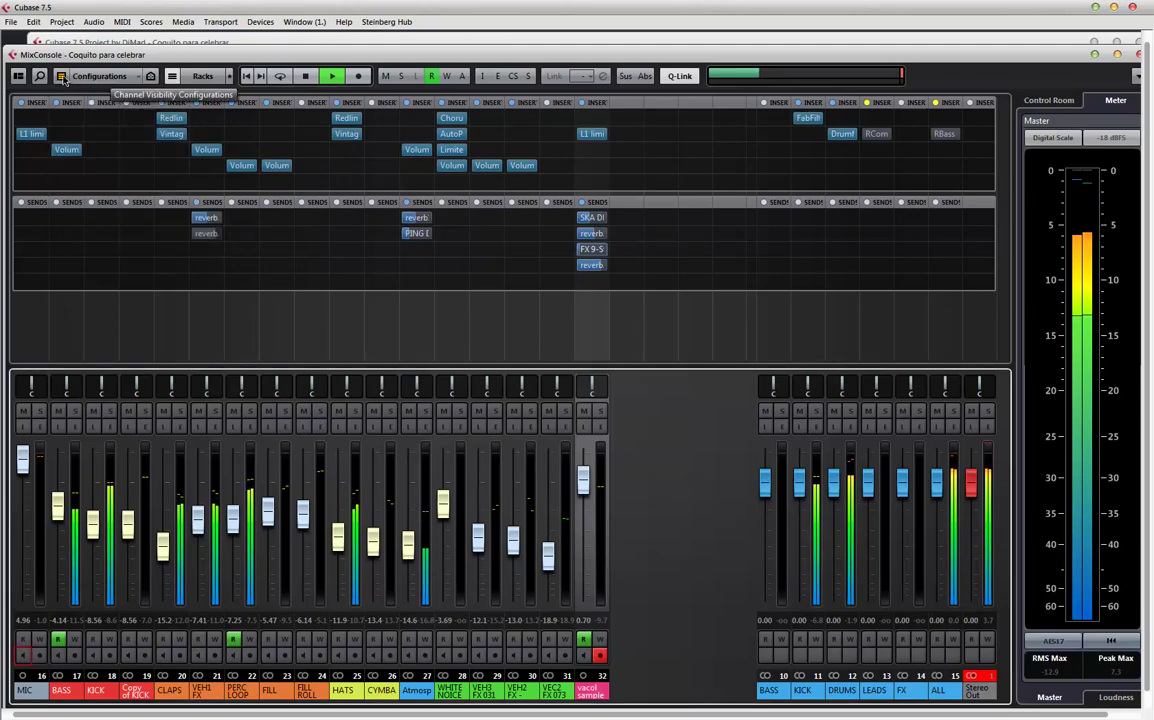
left_click(17, 77)
left_click(126, 128)
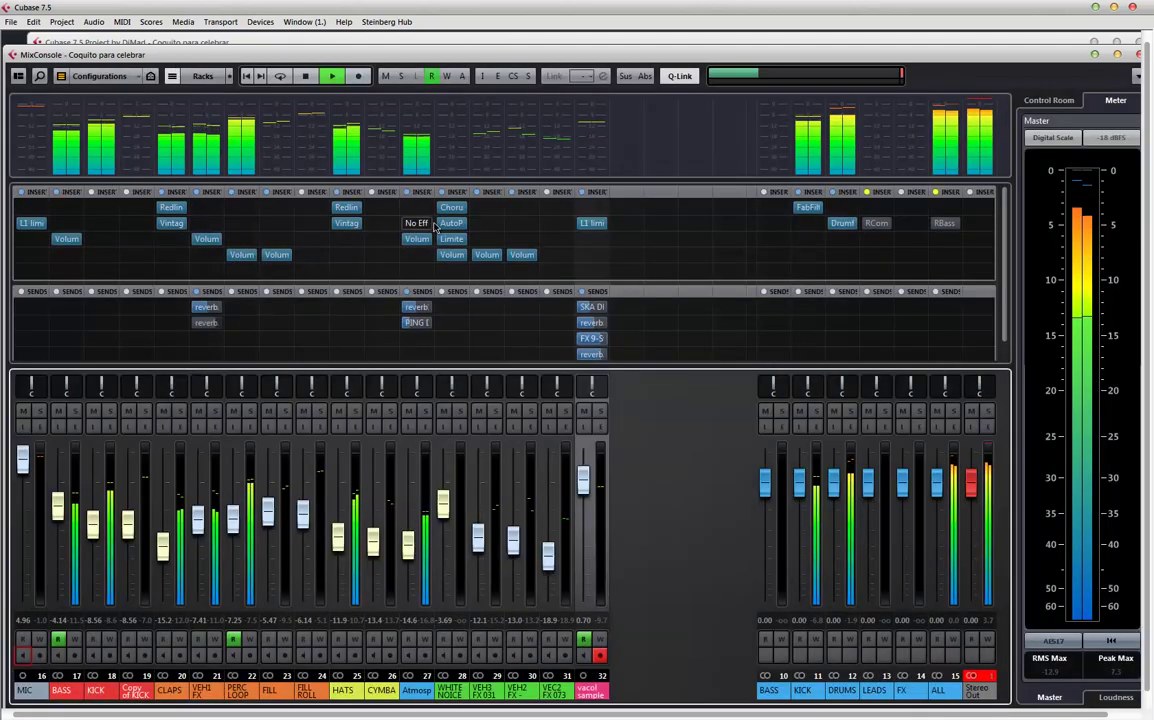
left_click_drag(542, 181, 545, 204)
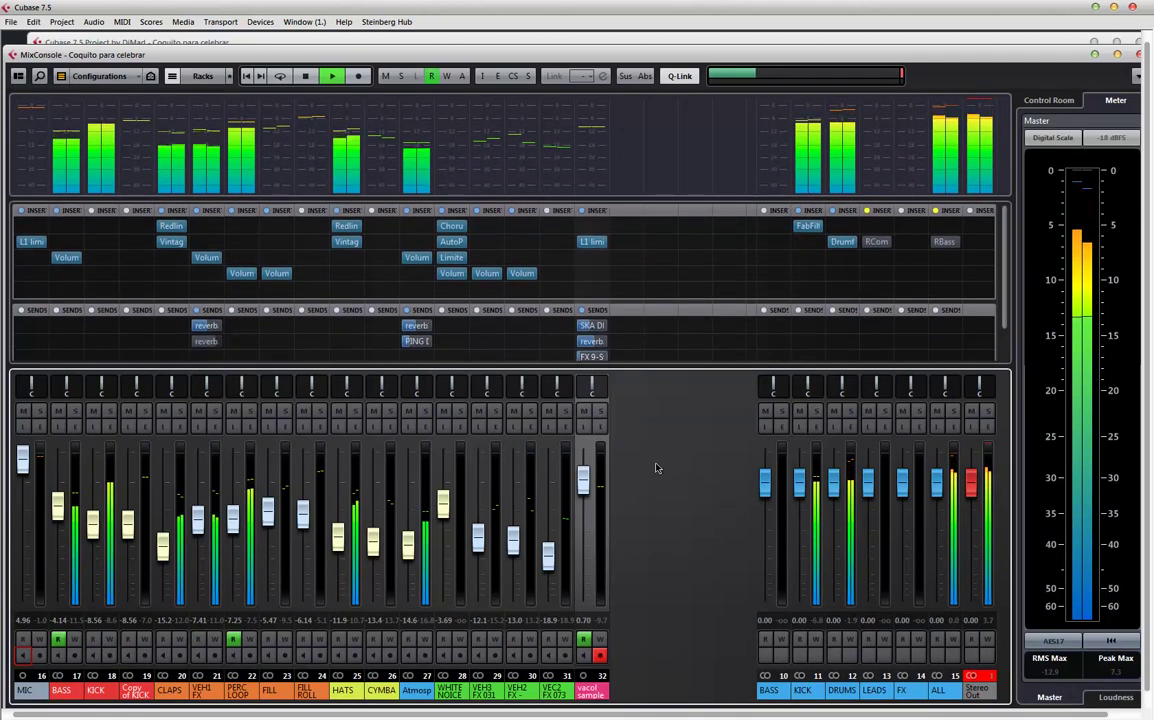
- Set the project's locator range from about bar 77 to about bar 118 and deselect all events
left_click(378, 44)
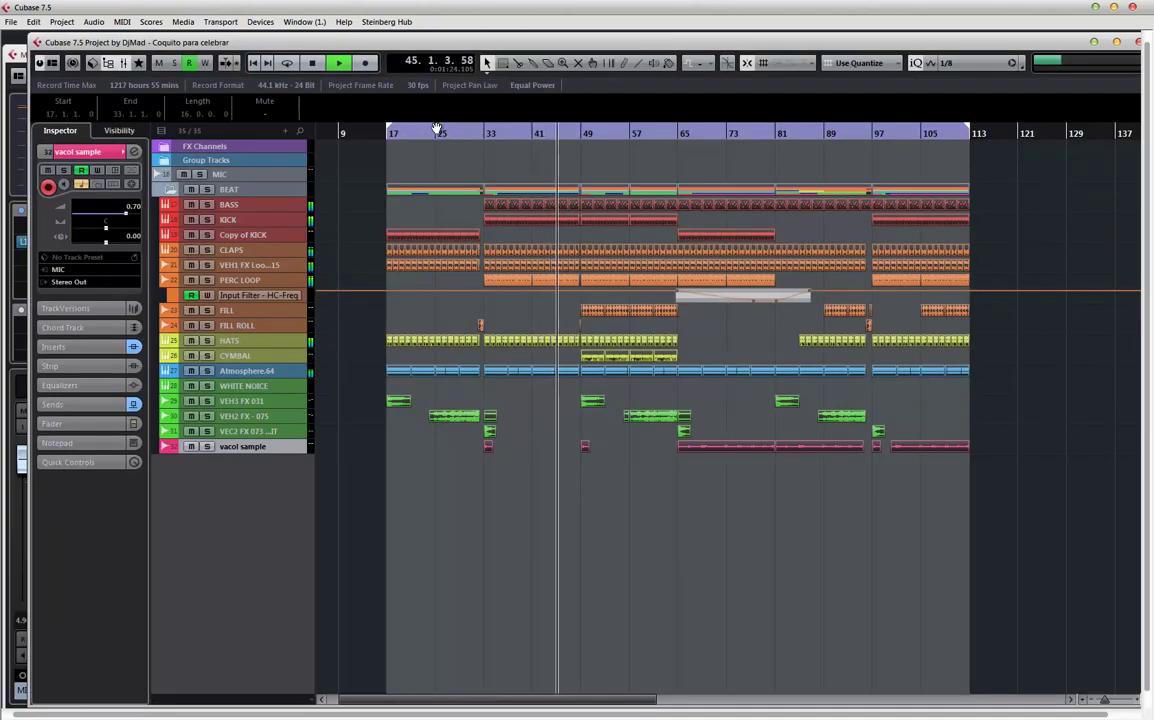
left_click_drag(391, 130, 750, 130)
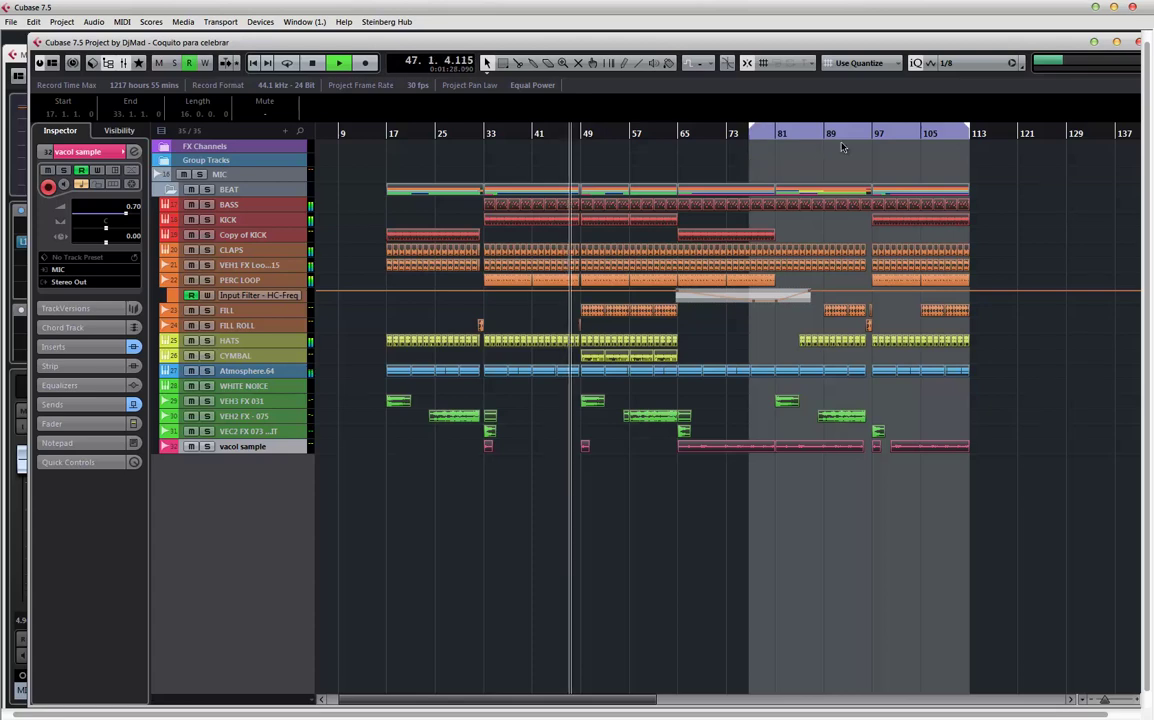
left_click_drag(968, 130, 998, 133)
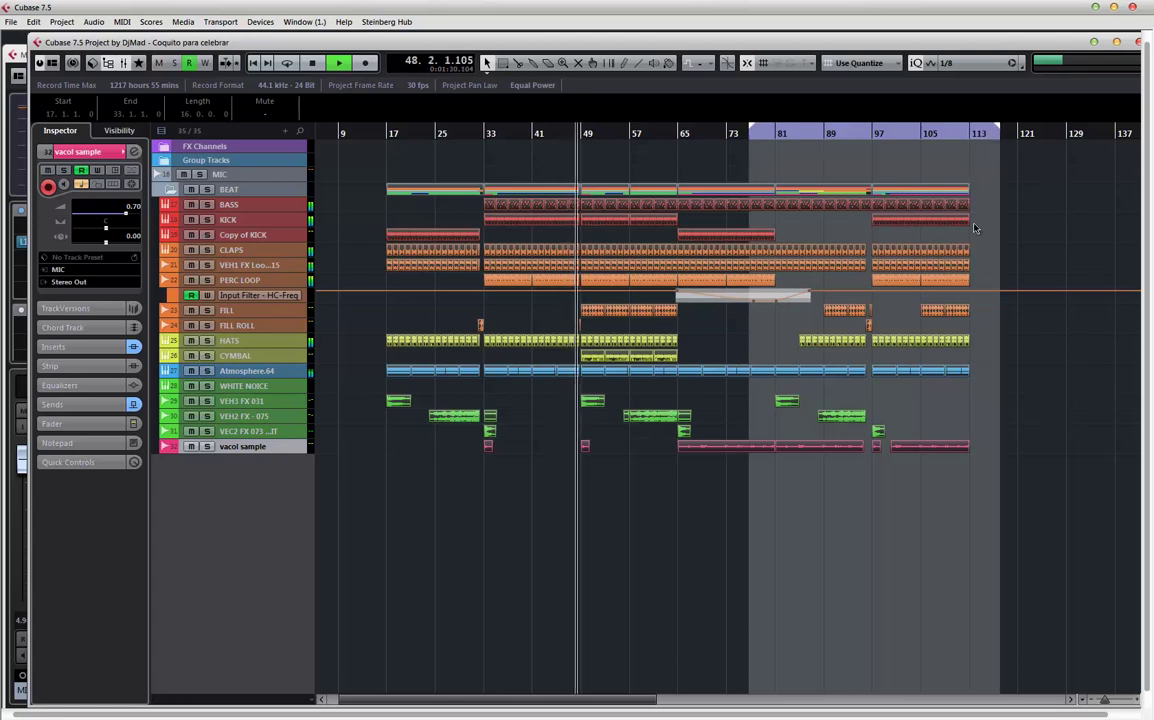
left_click(1030, 208)
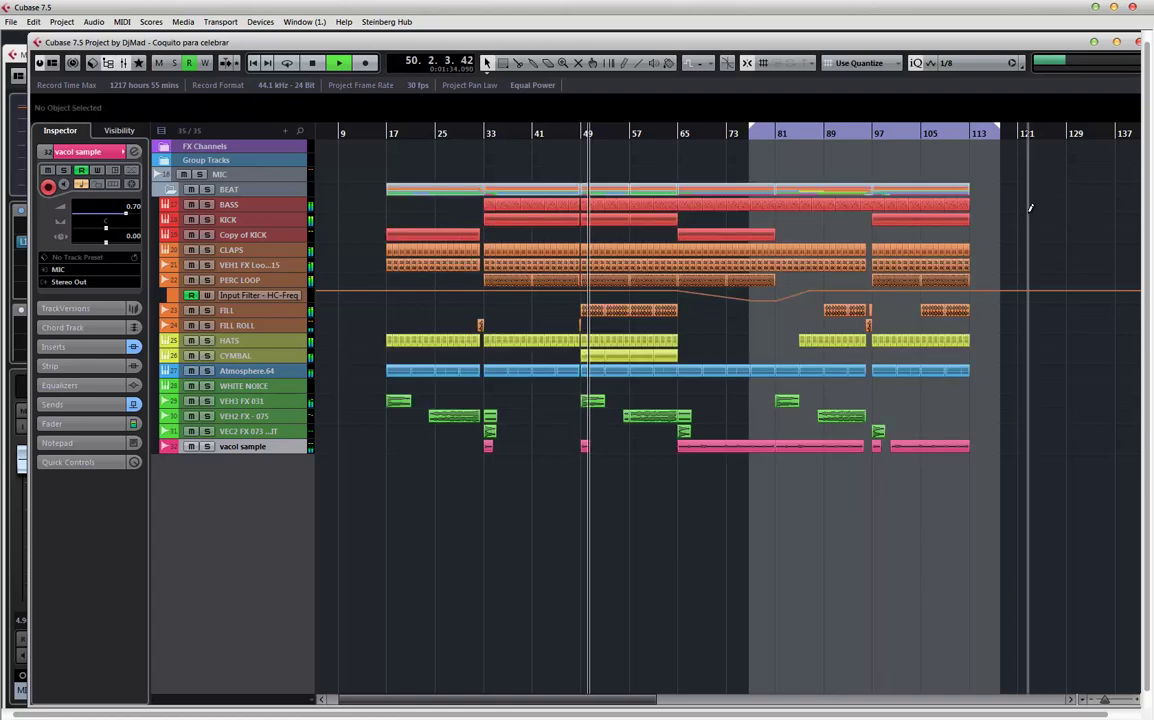
key("g")
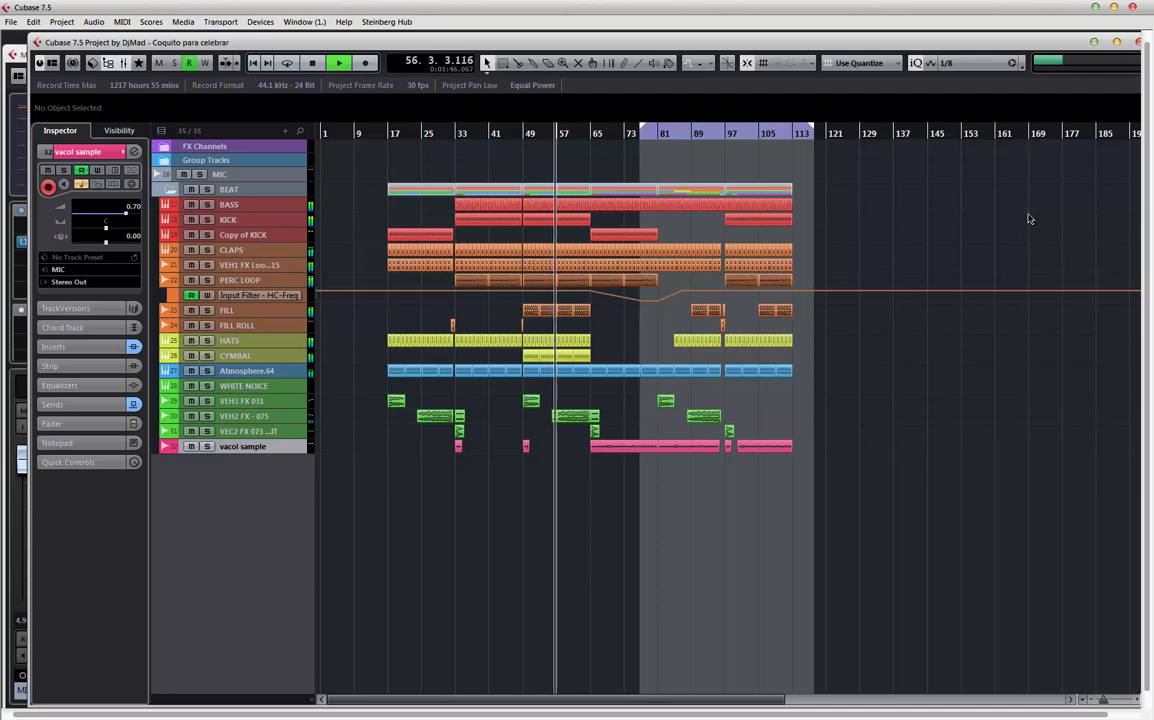
- Open the Stereo Out channel settings from the MixConsole and turn on the Maximizer in its channel strip
left_click(22, 55)
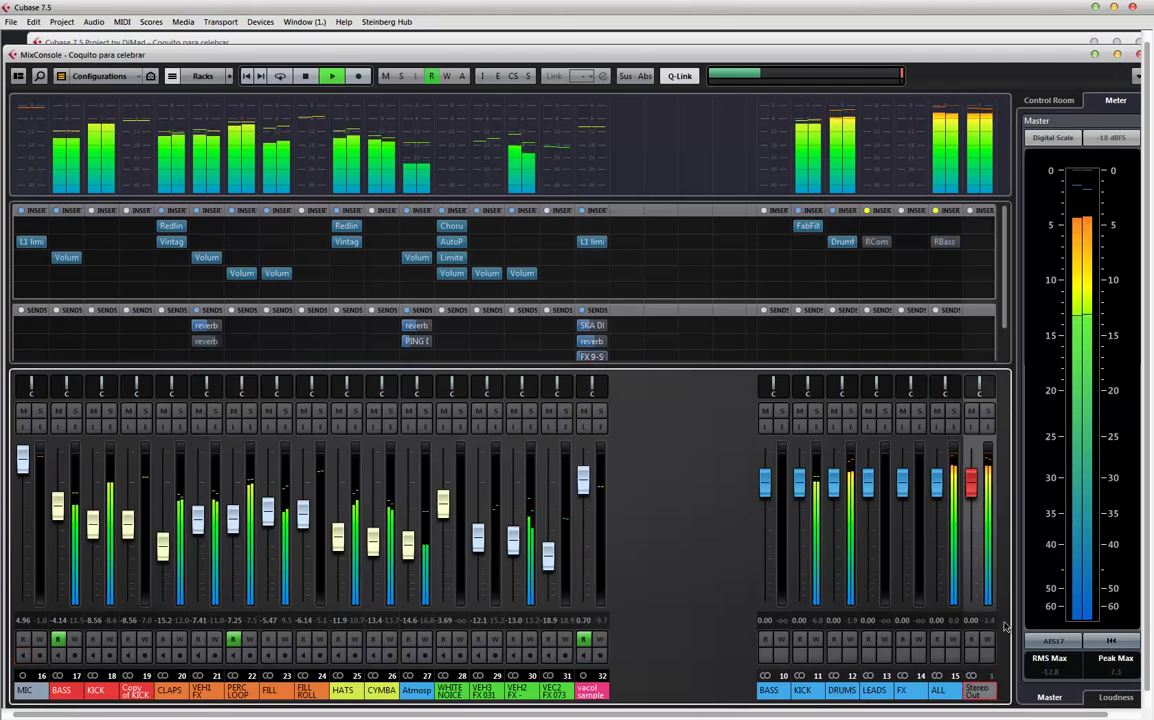
left_click(990, 696)
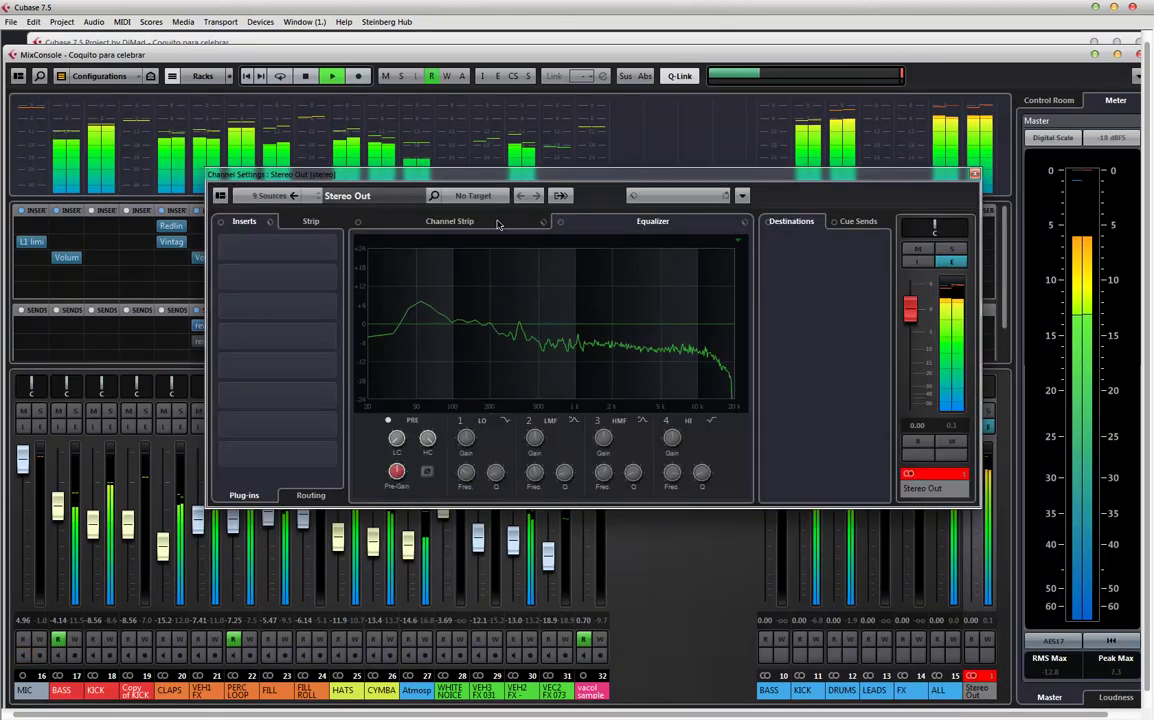
left_click(676, 223)
left_click(712, 260)
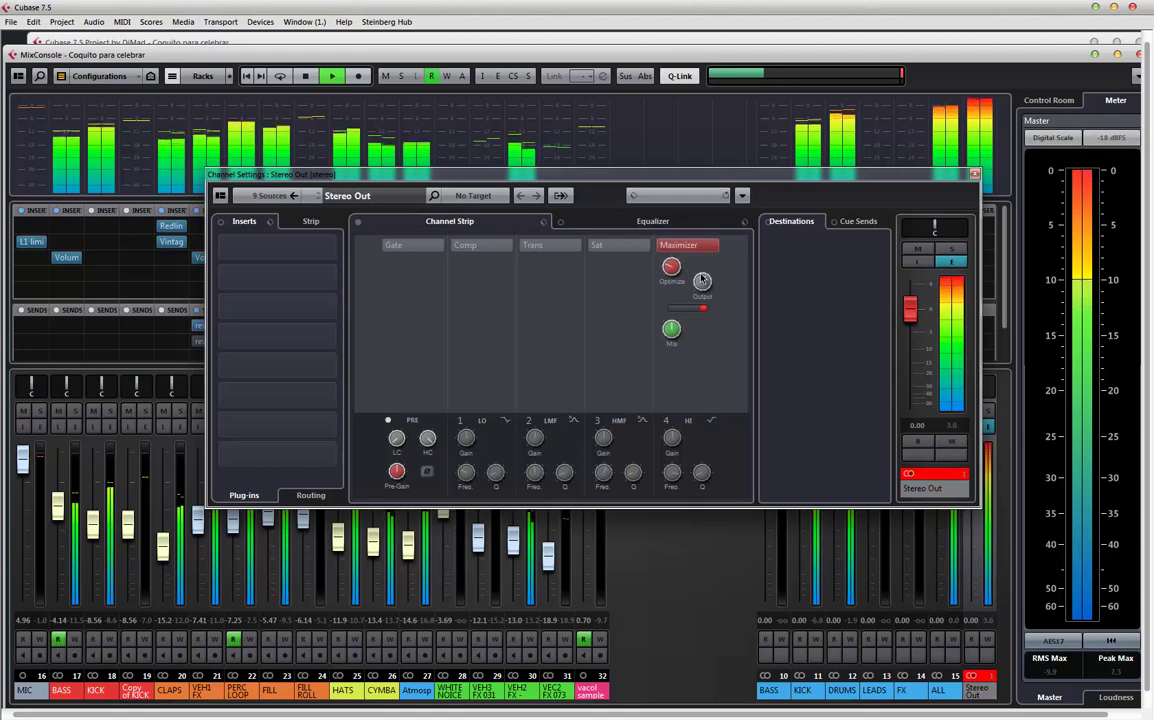
left_click(899, 455)
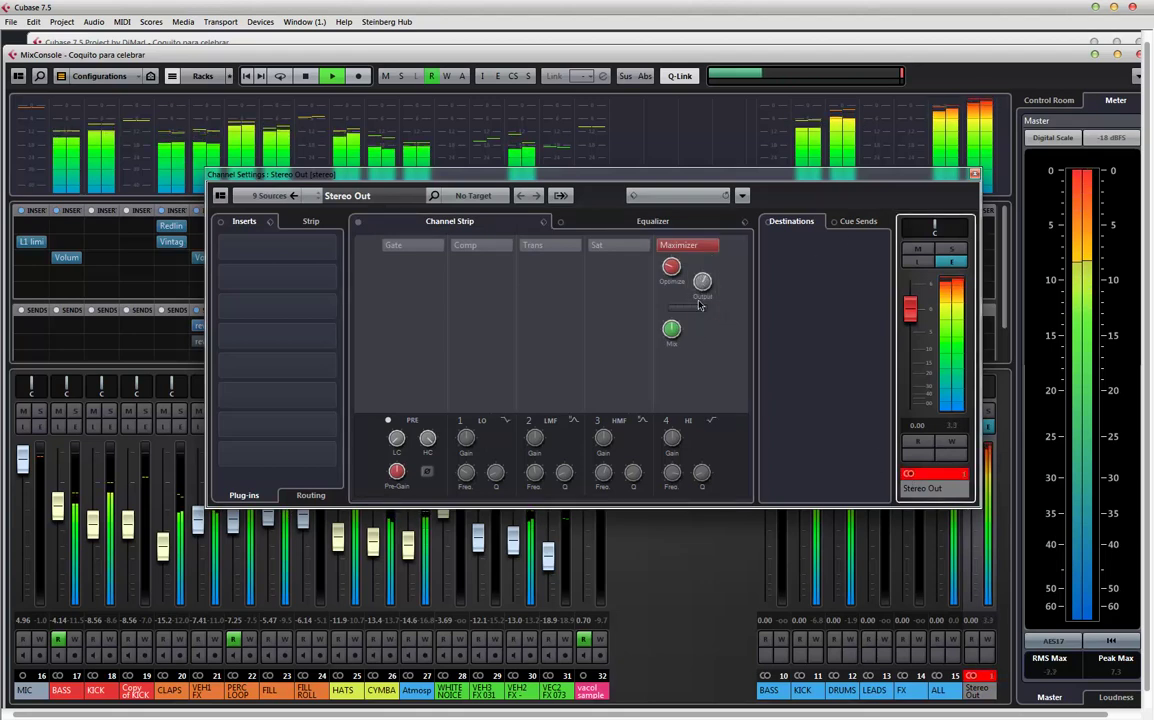
- Replace the Maximizer in the Stereo Out channel strip with the Brickwall Limiter and close the channel settings
left_click(700, 252)
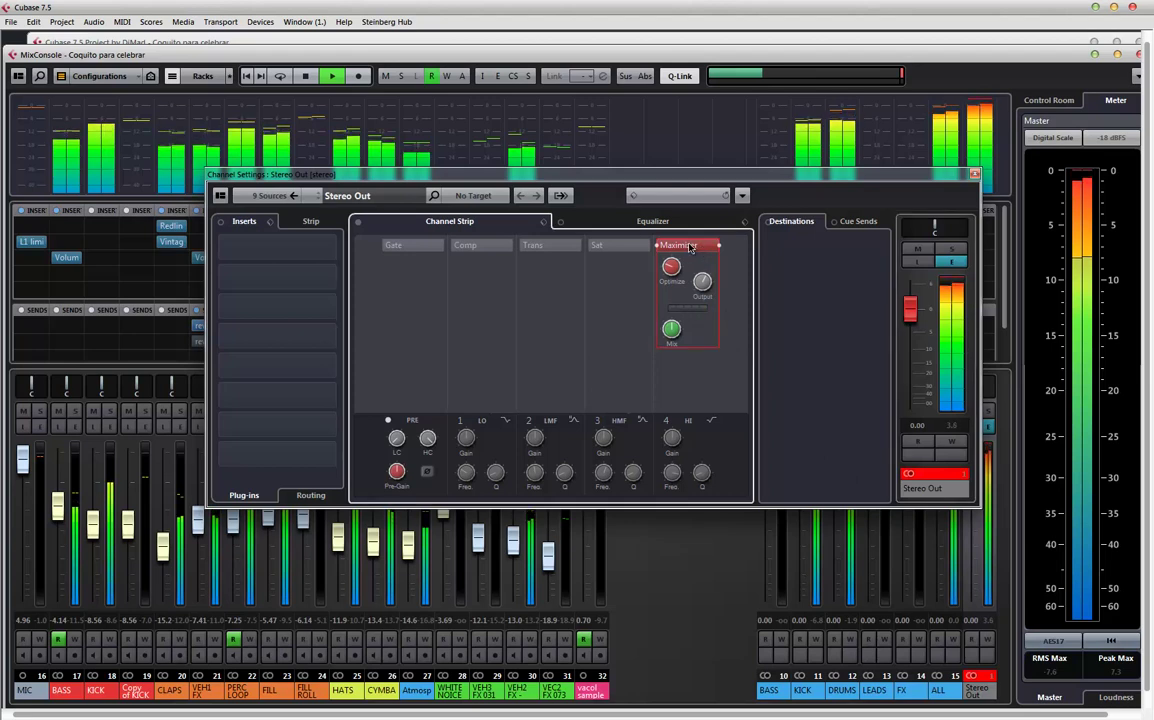
left_click(719, 245)
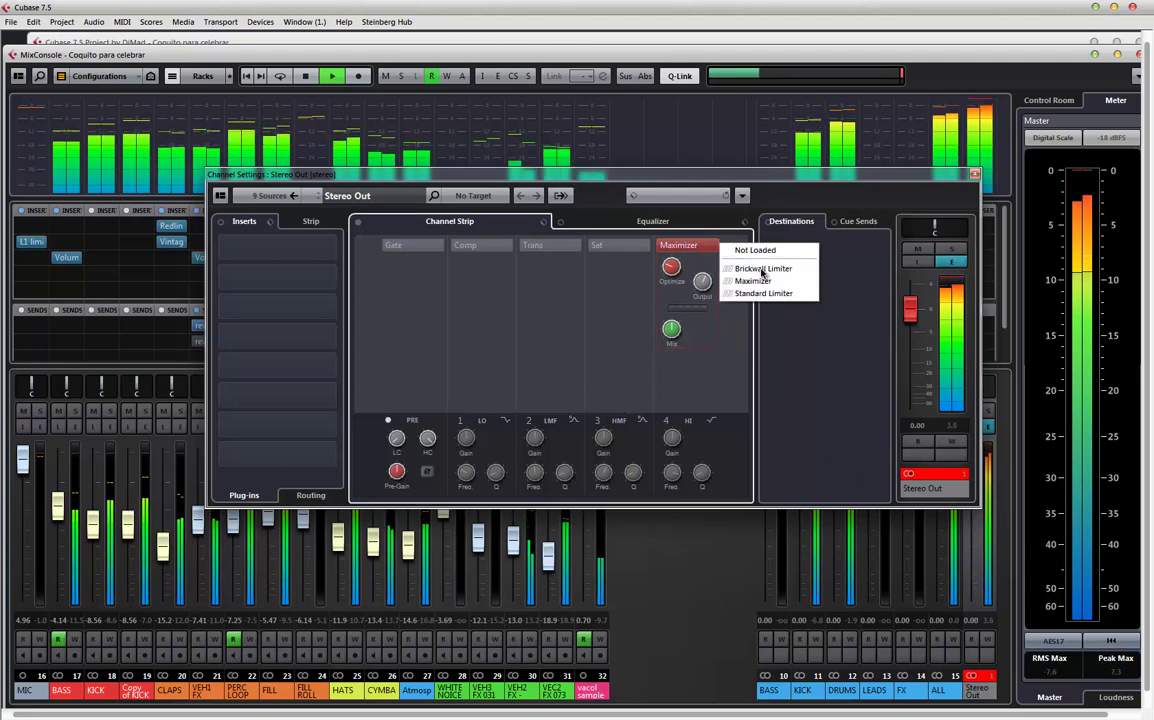
left_click(763, 268)
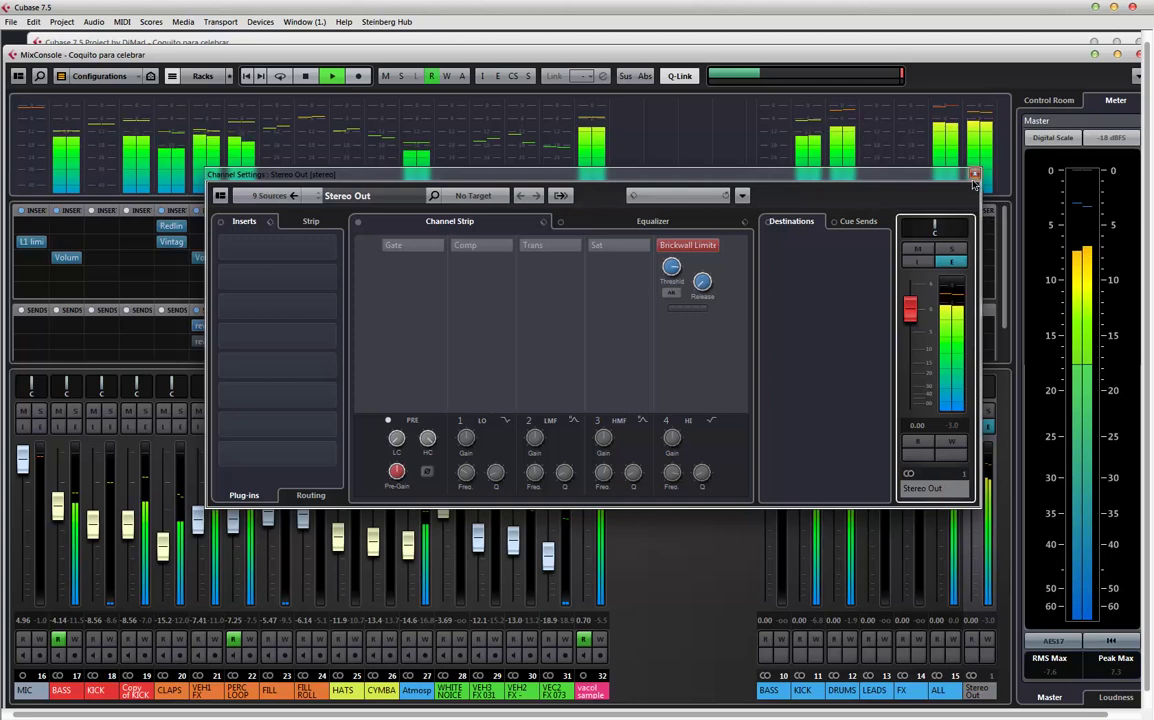
left_click(975, 175)
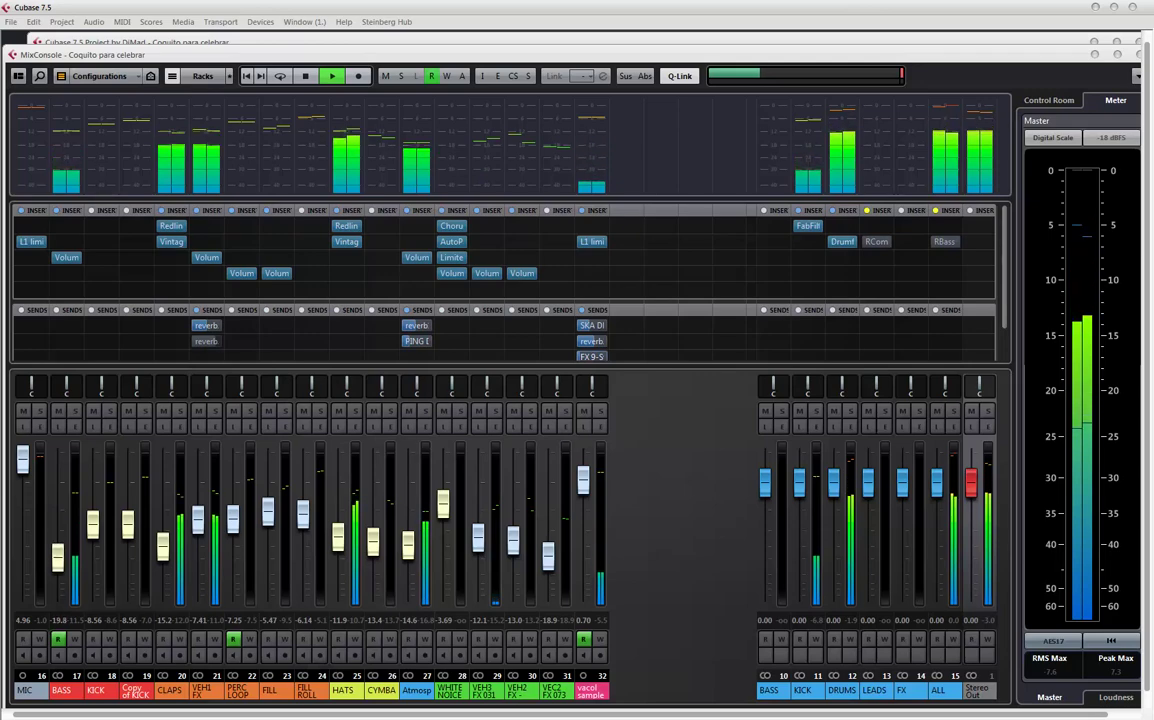
- Bring the DIGICheck Totalyser window over the MixConsole and place it clear of the channel faders to watch the spectrum
left_click_drag(1150, 200, 644, 160)
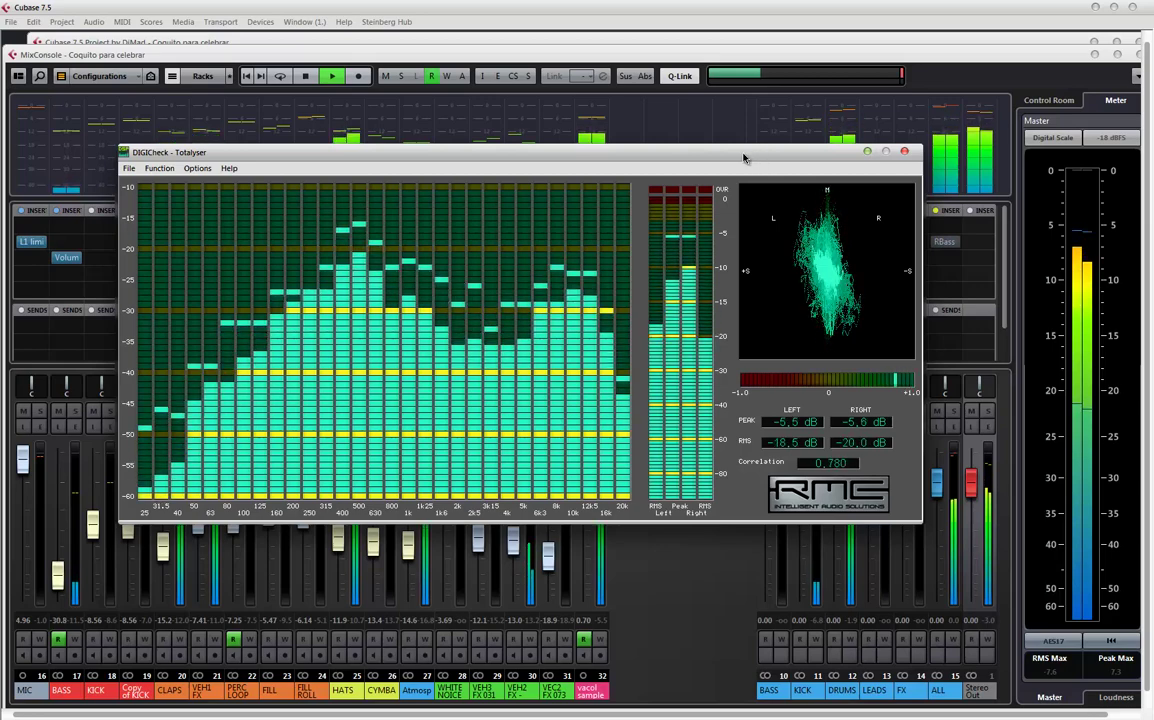
left_click_drag(758, 157, 729, 178)
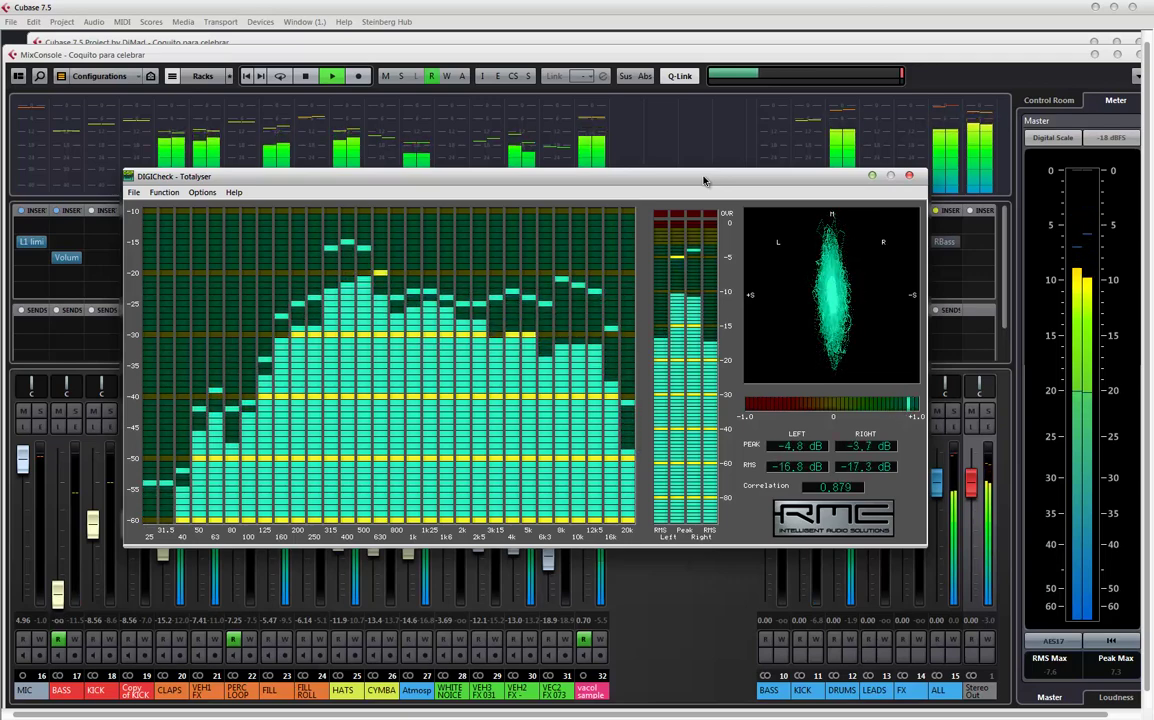
left_click_drag(703, 181, 703, 35)
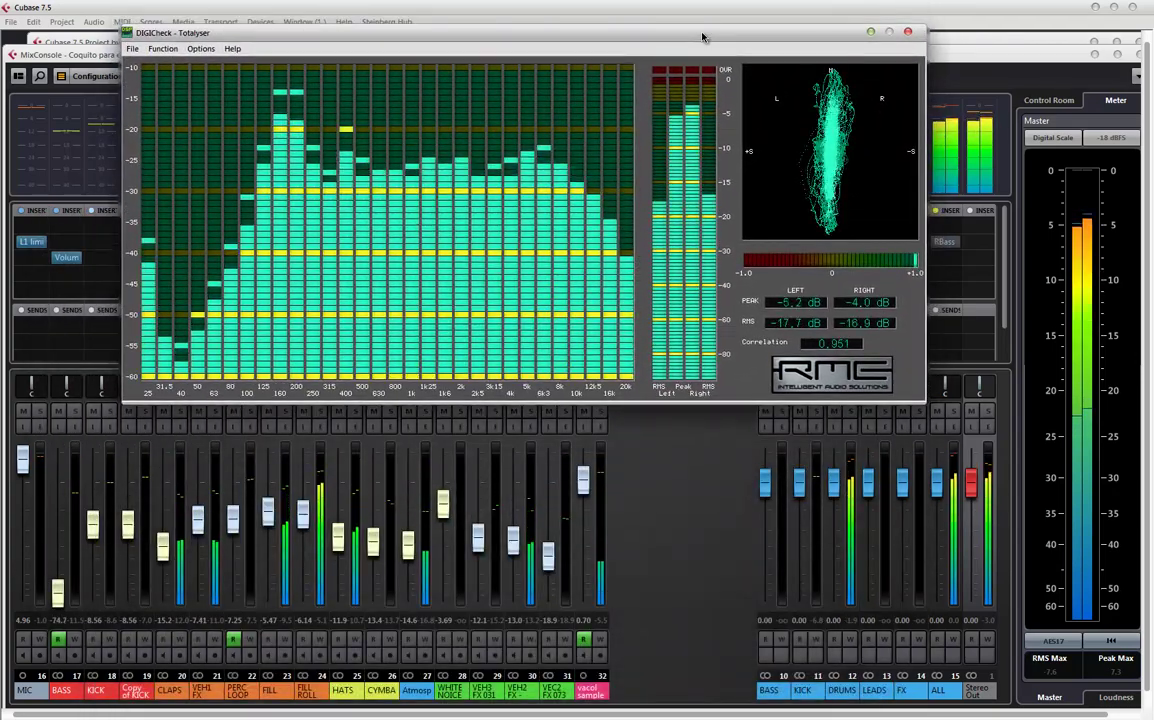